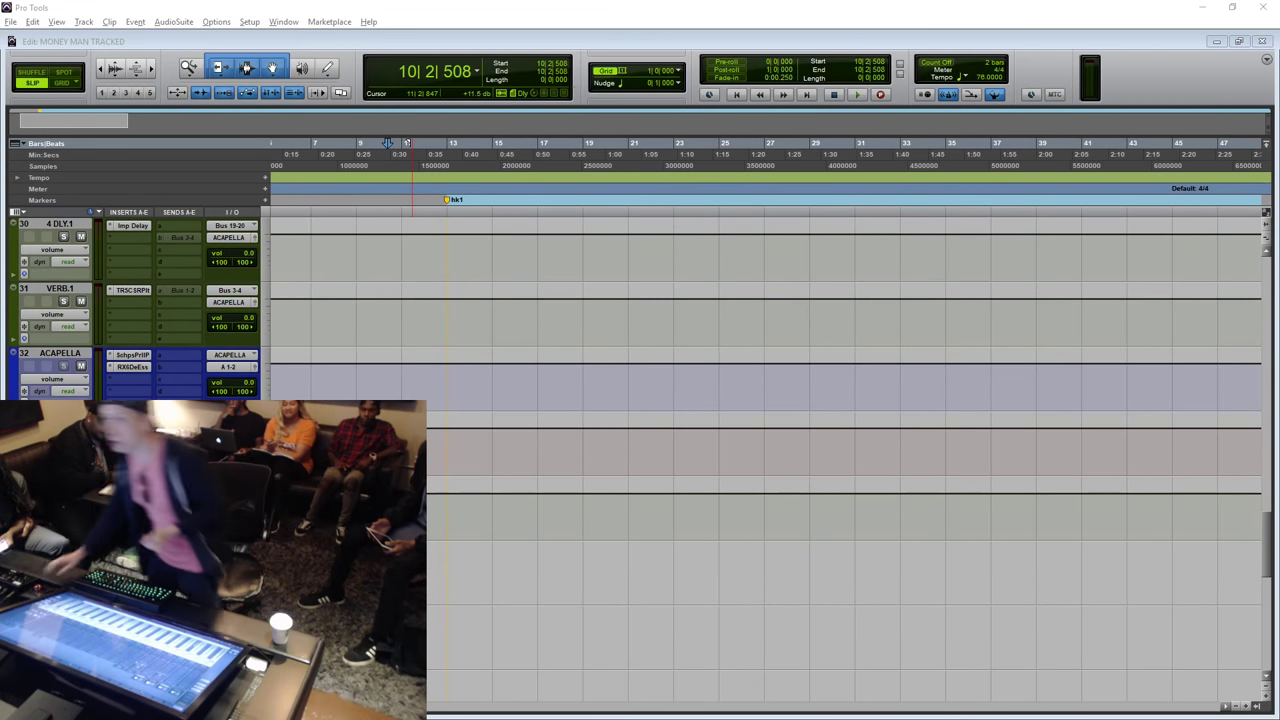
Open the Dashboard for creating a new session and move it clear of the lower part of the screen.
click(10, 21)
click(658, 324)
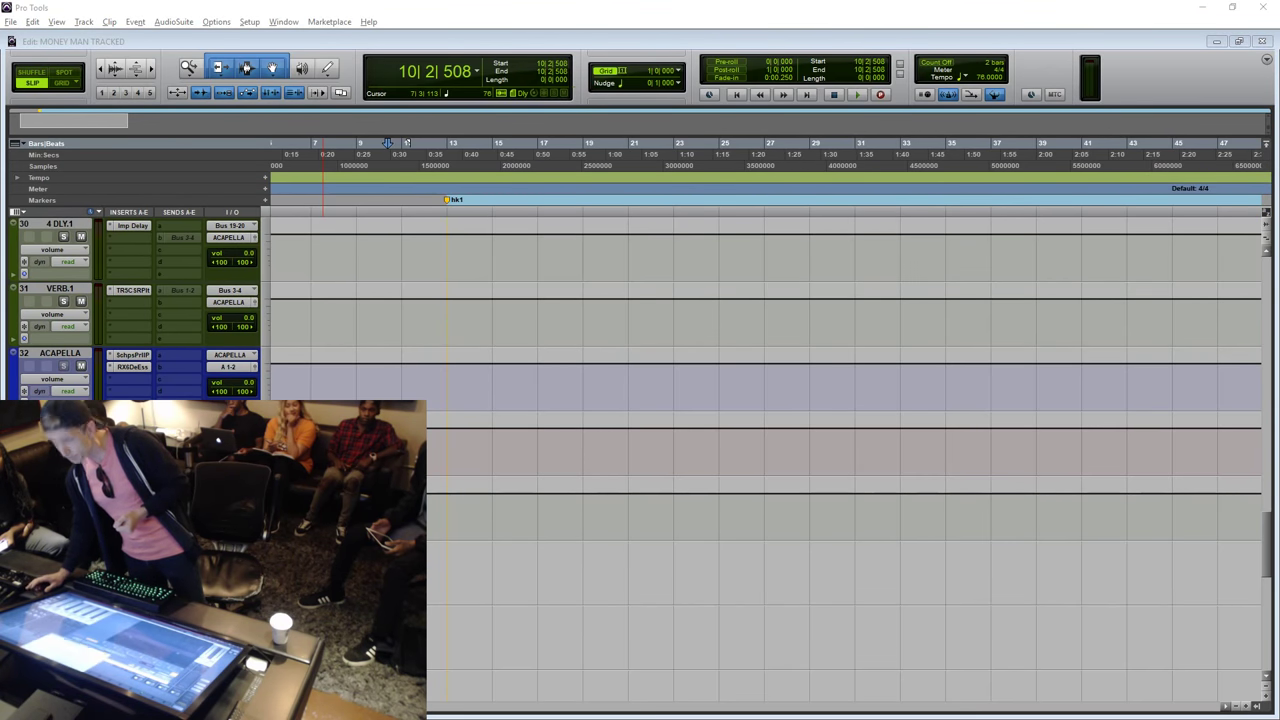
drag(716, 349, 699, 140)
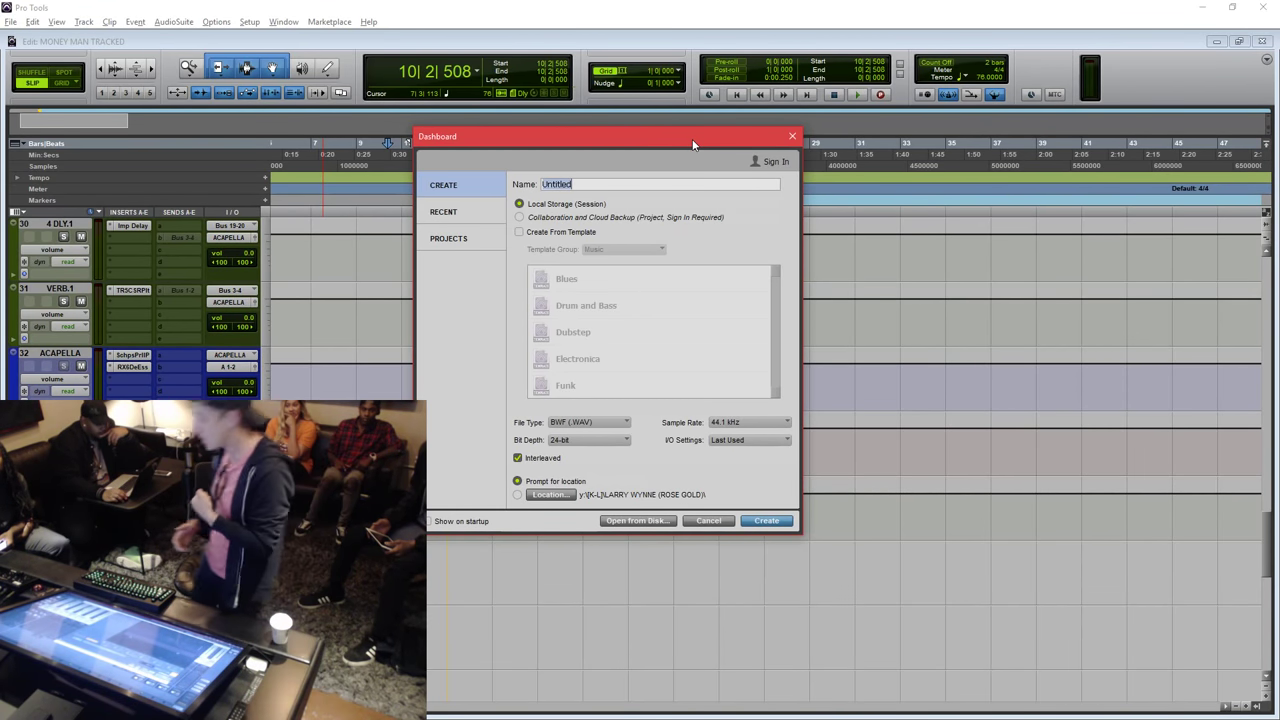
Try the Collaboration and Cloud Backup project type with a template, and return to Local Storage (Session) without a template.
click(556, 218)
click(545, 231)
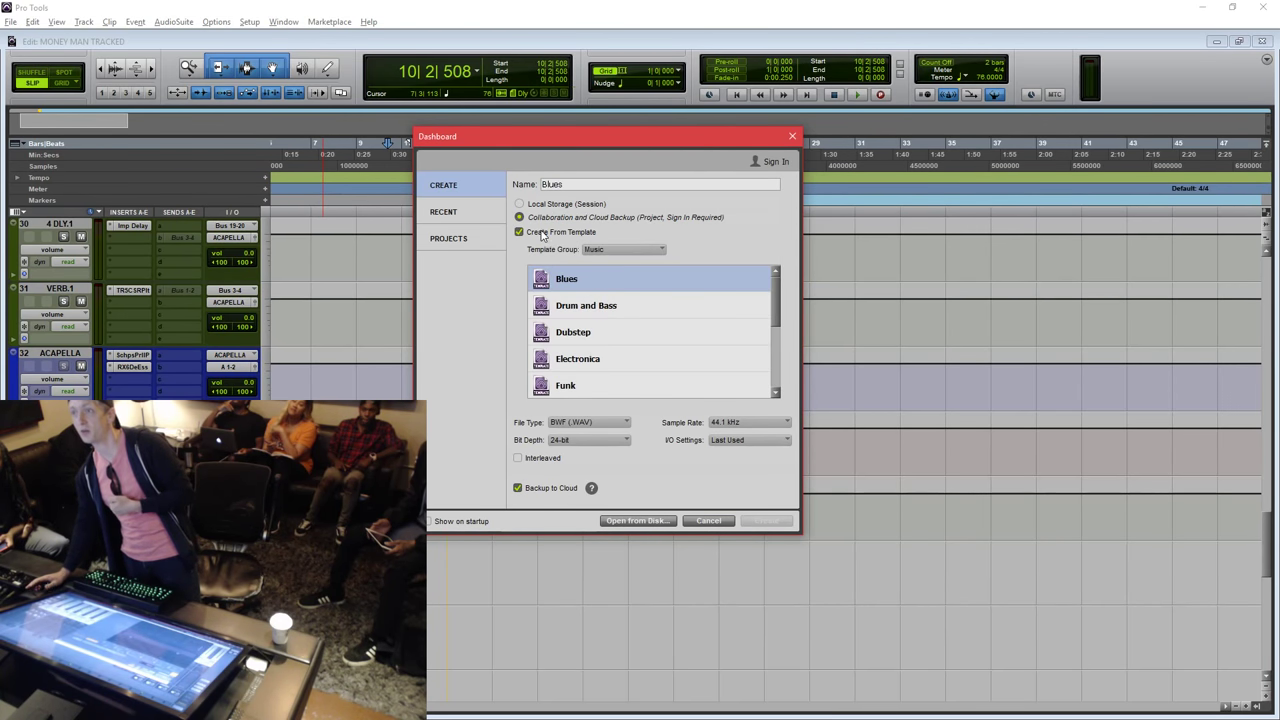
click(543, 232)
click(543, 233)
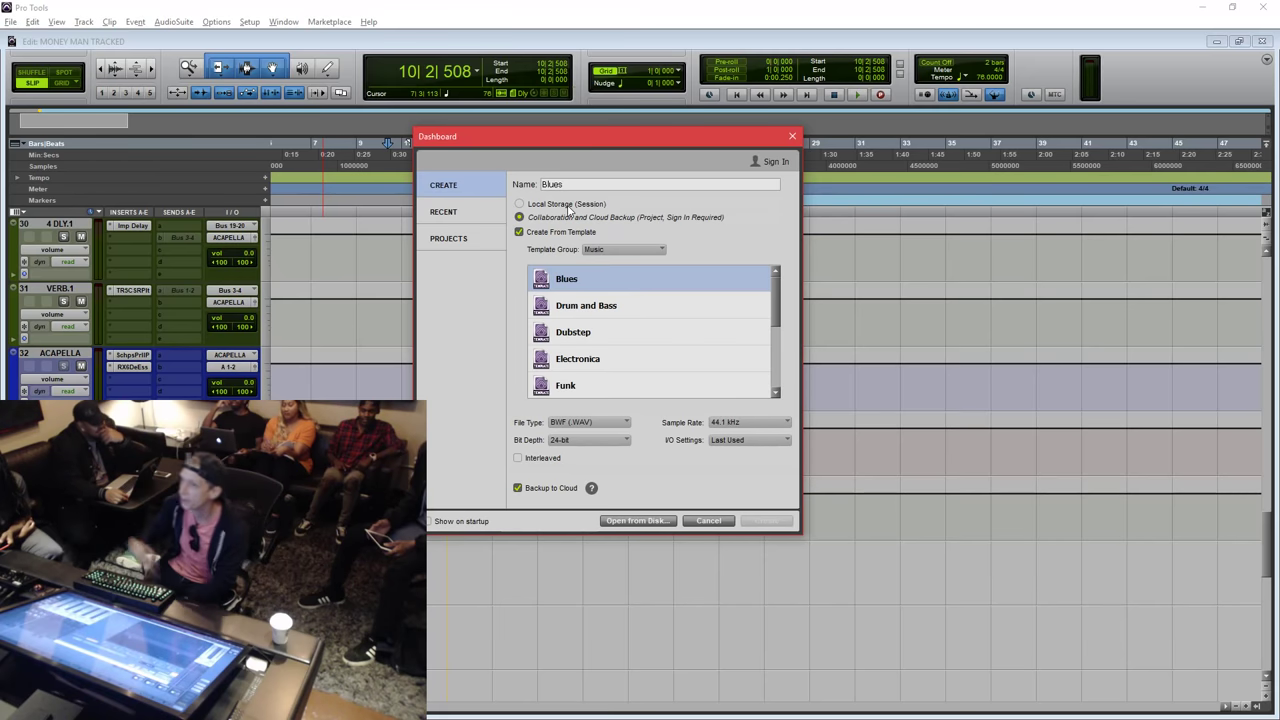
click(598, 205)
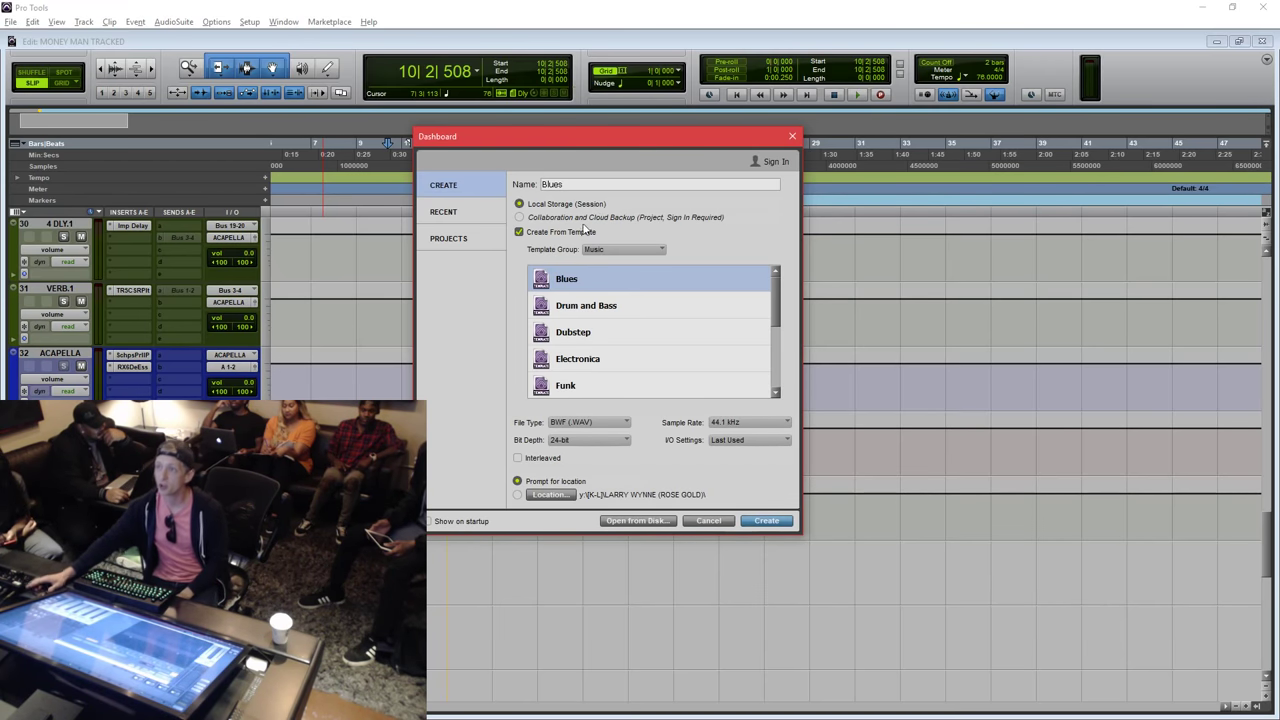
click(571, 234)
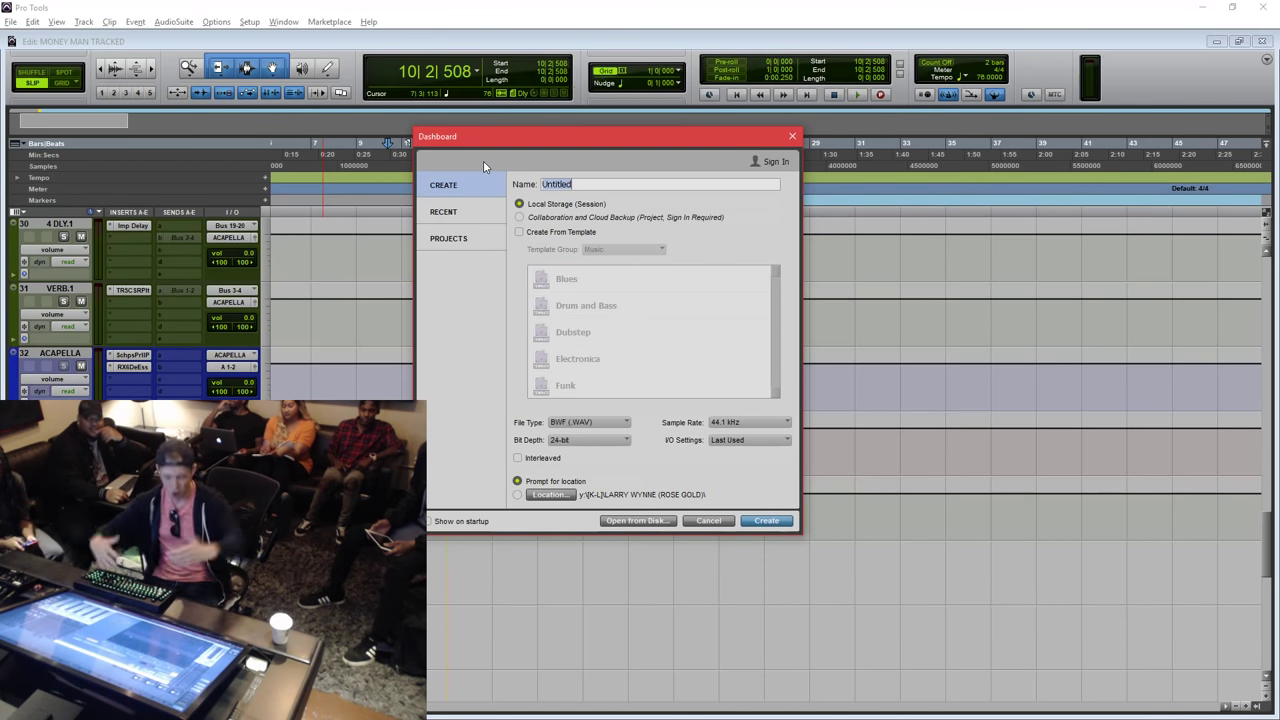
Examine the file type choices for the new session and keep BWF (.WAV).
click(602, 439)
click(664, 417)
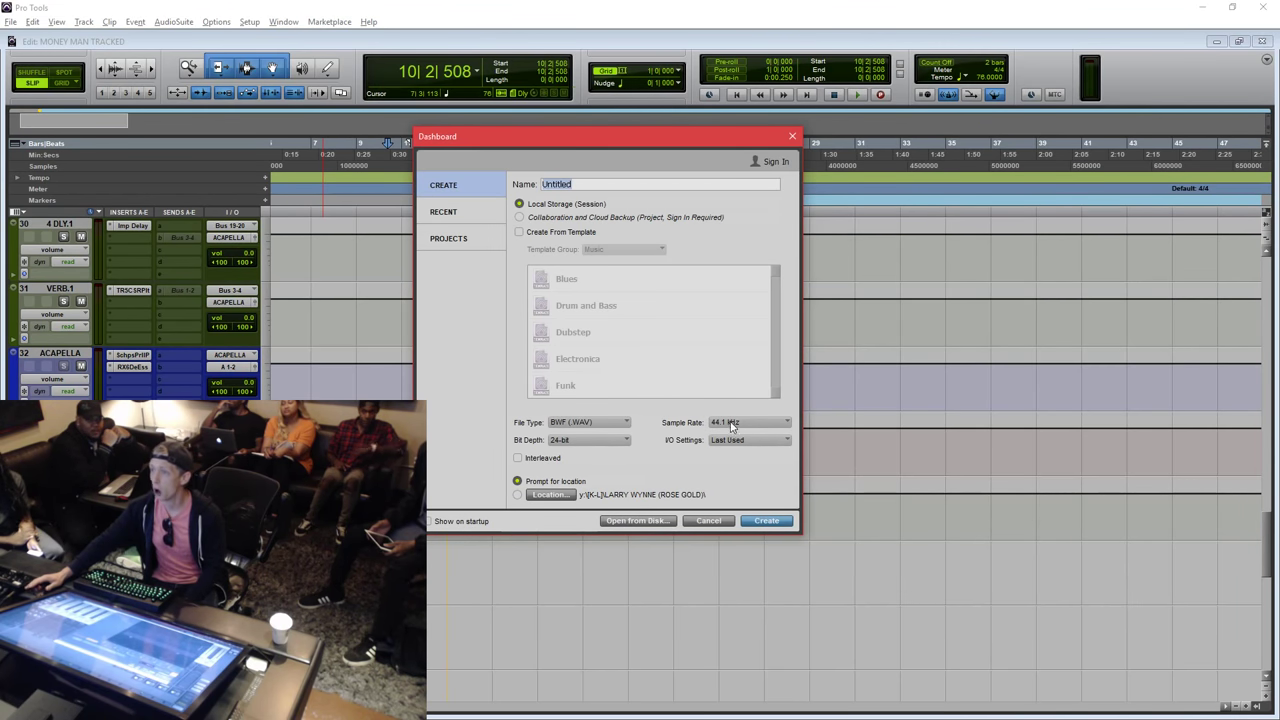
click(731, 424)
click(684, 424)
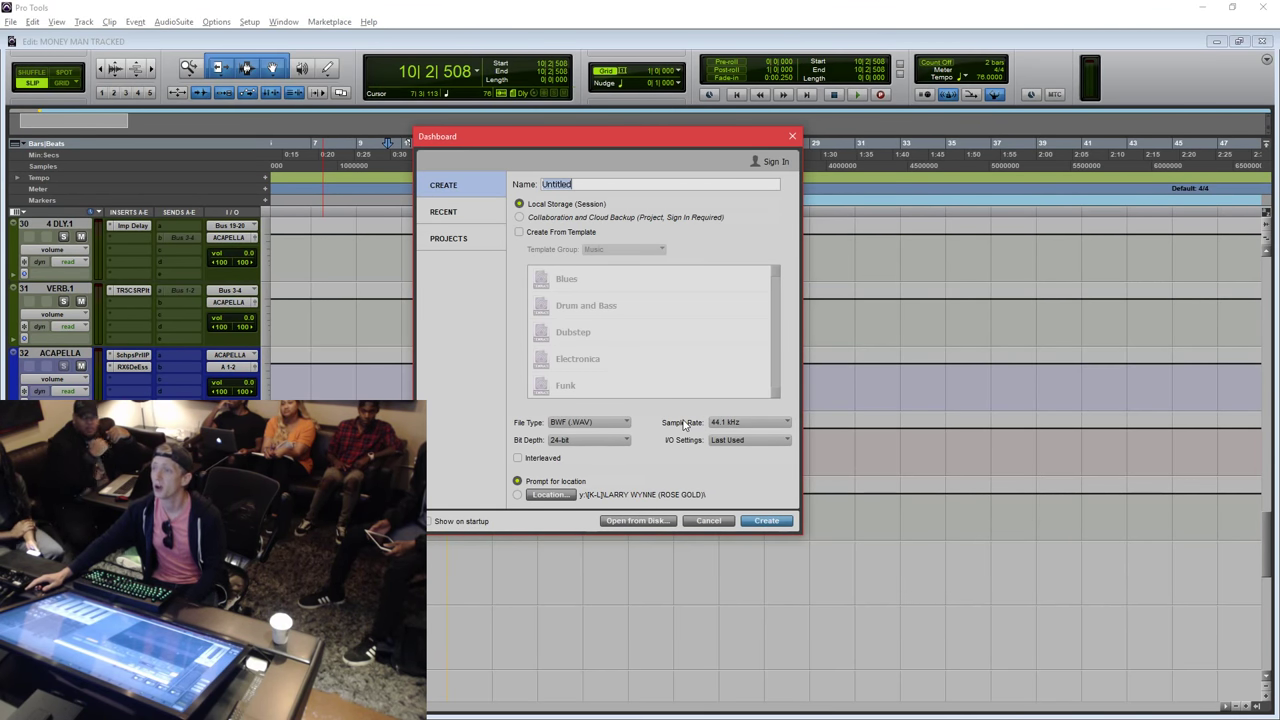
click(615, 421)
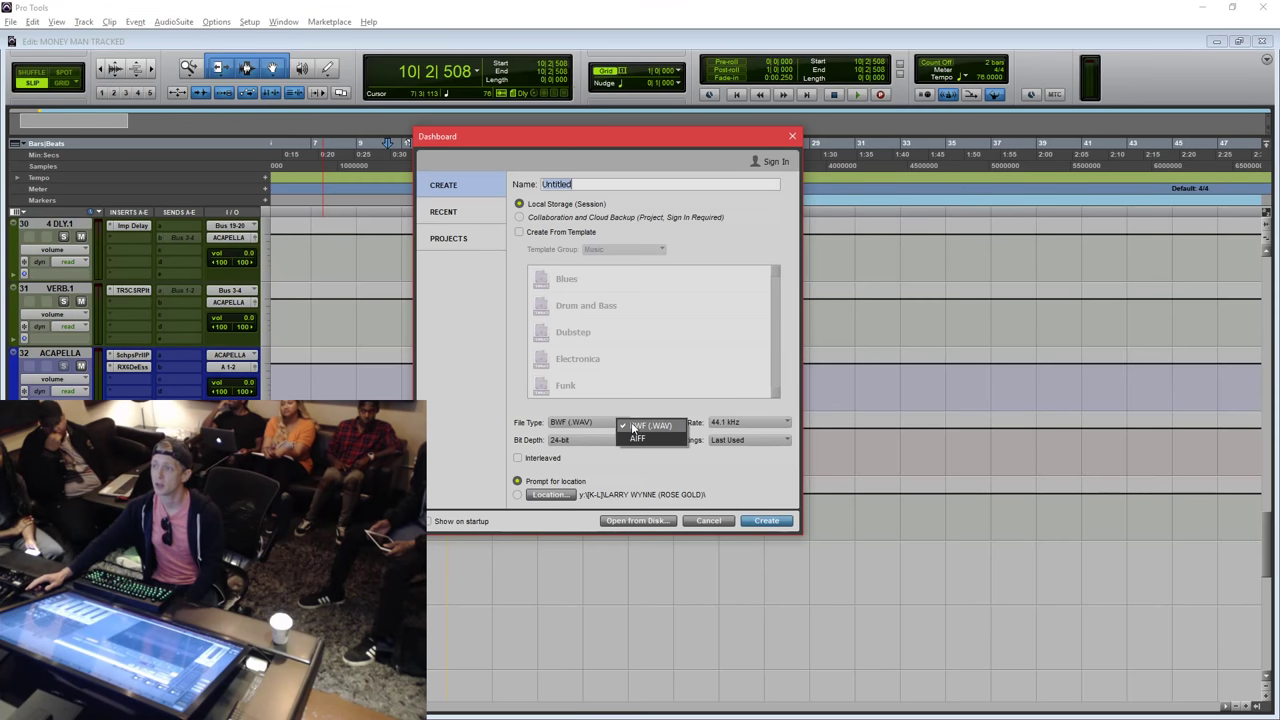
click(631, 426)
click(620, 423)
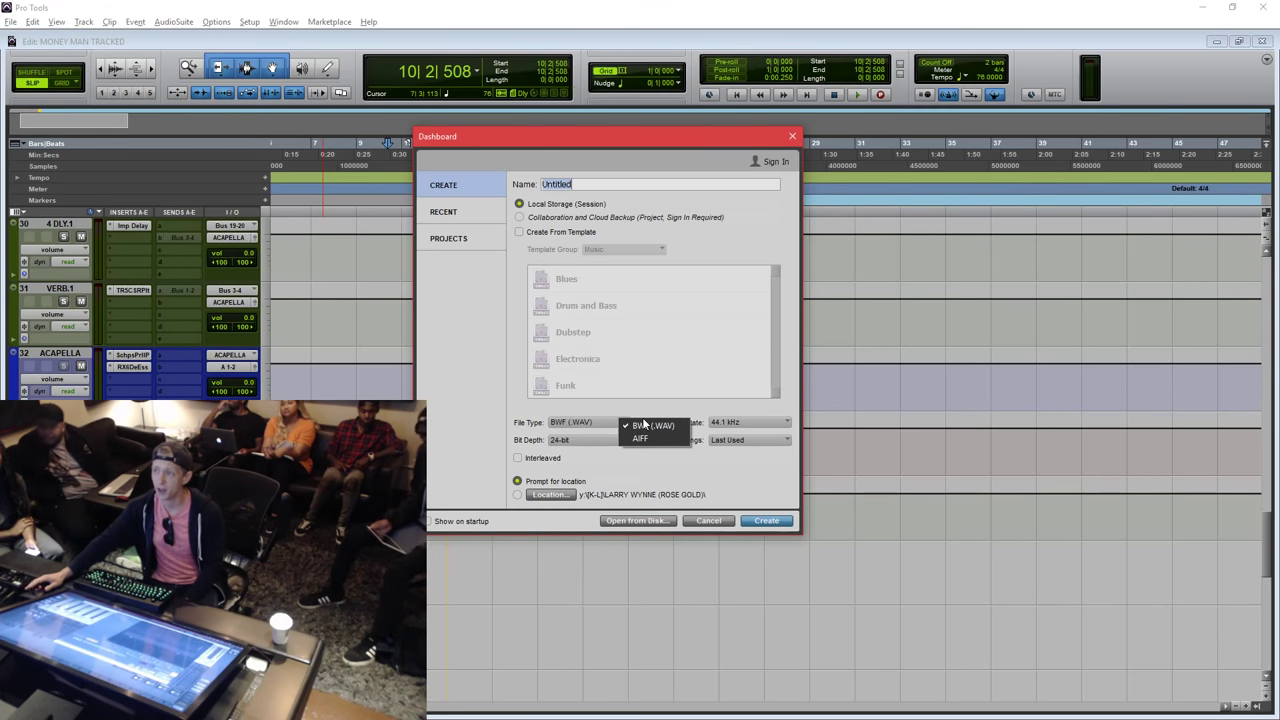
click(640, 425)
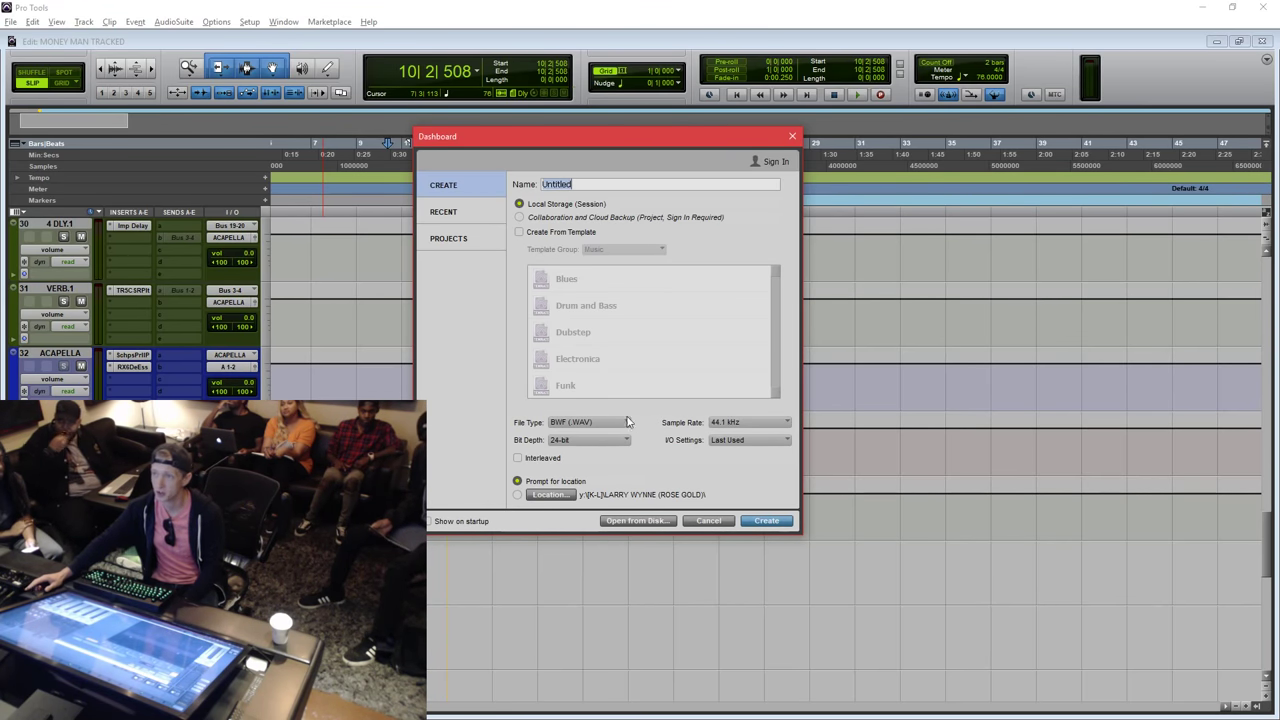
Set the new session's sample rate to 48 kHz and switch it back to 44.1 kHz.
click(722, 424)
click(726, 423)
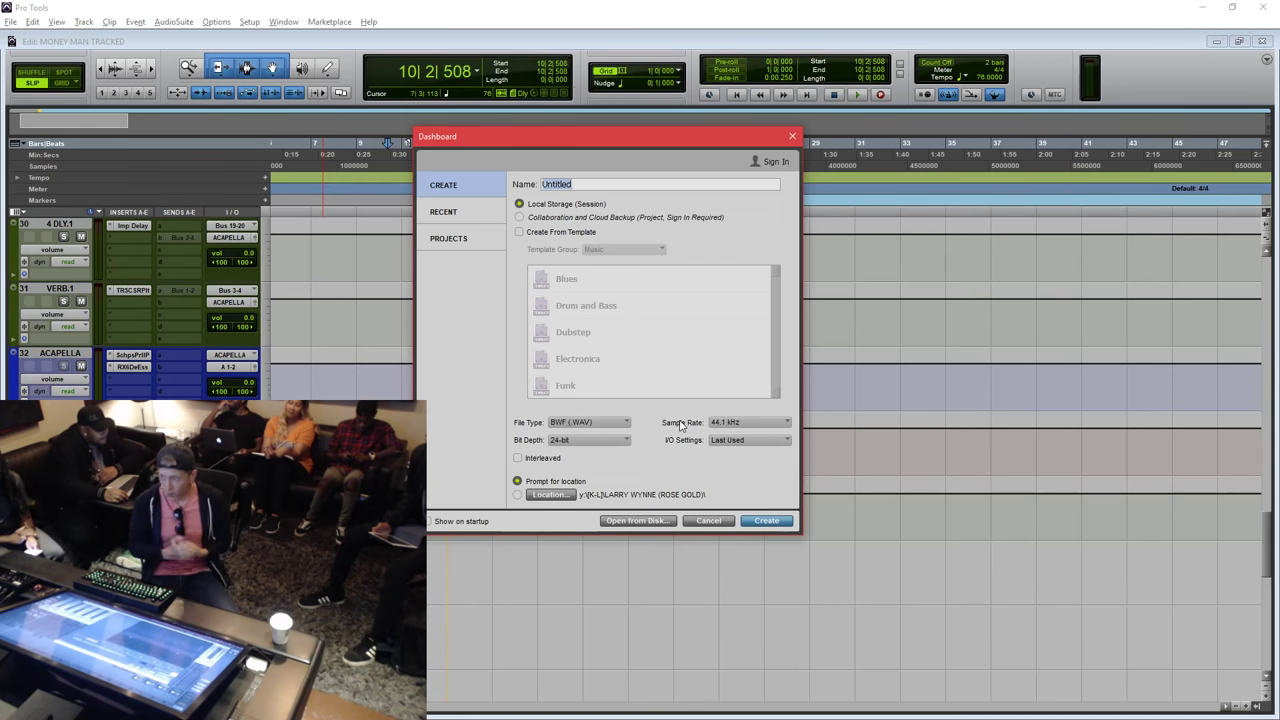
click(785, 422)
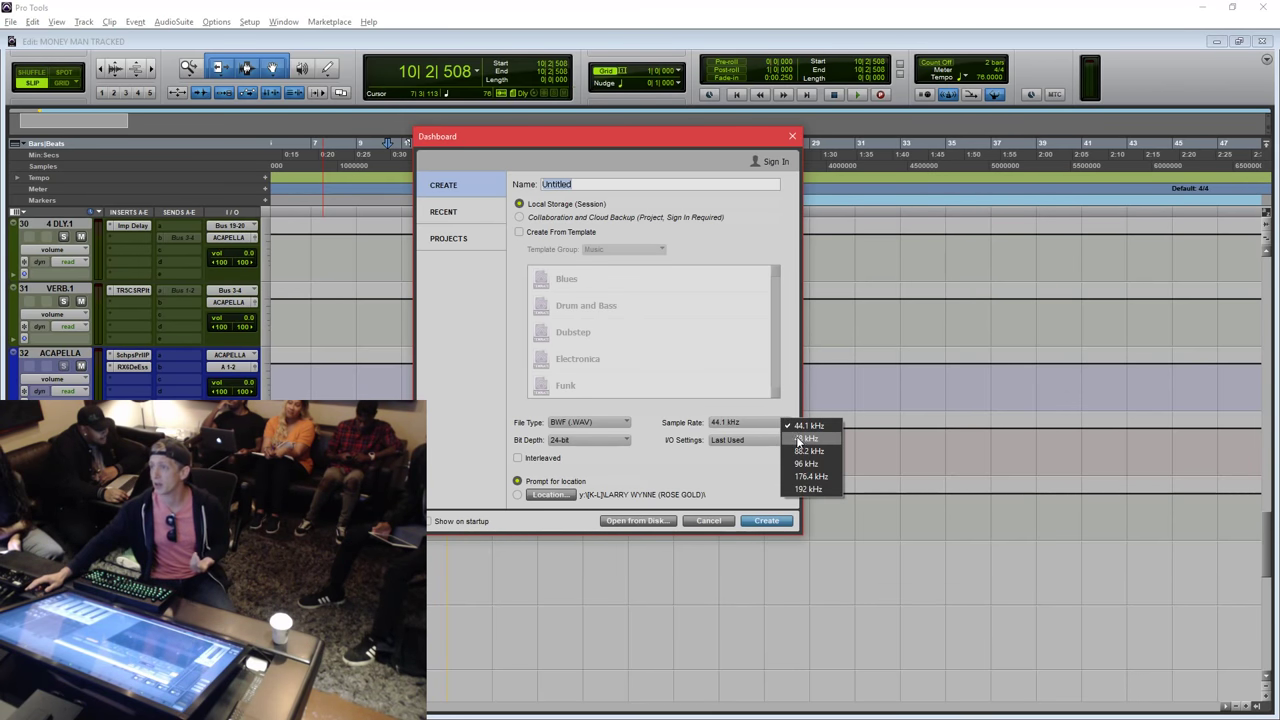
click(798, 439)
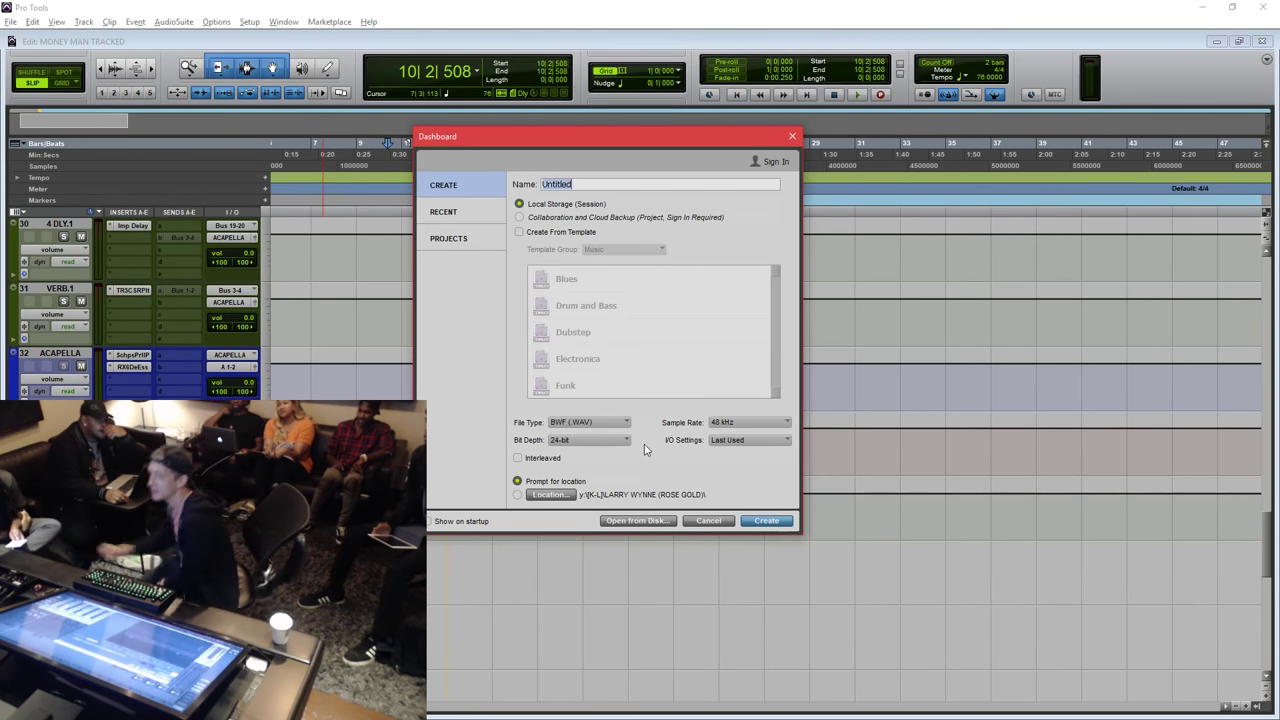
click(734, 423)
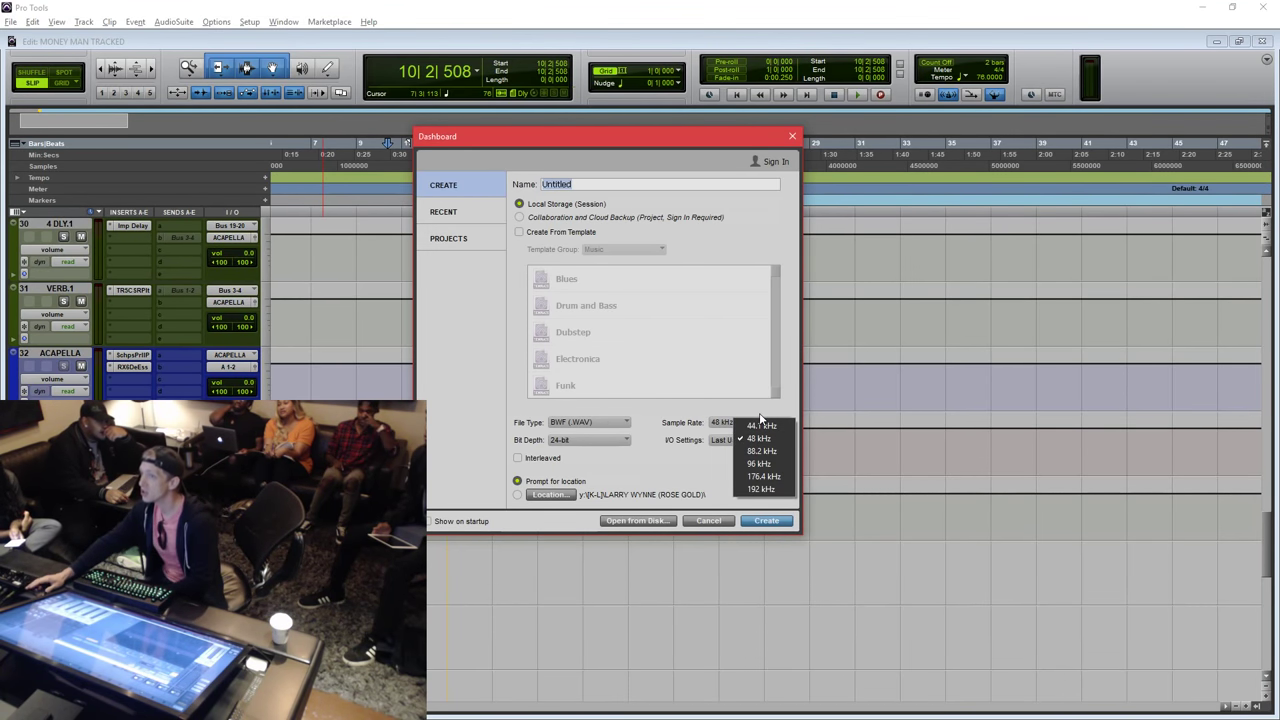
click(748, 425)
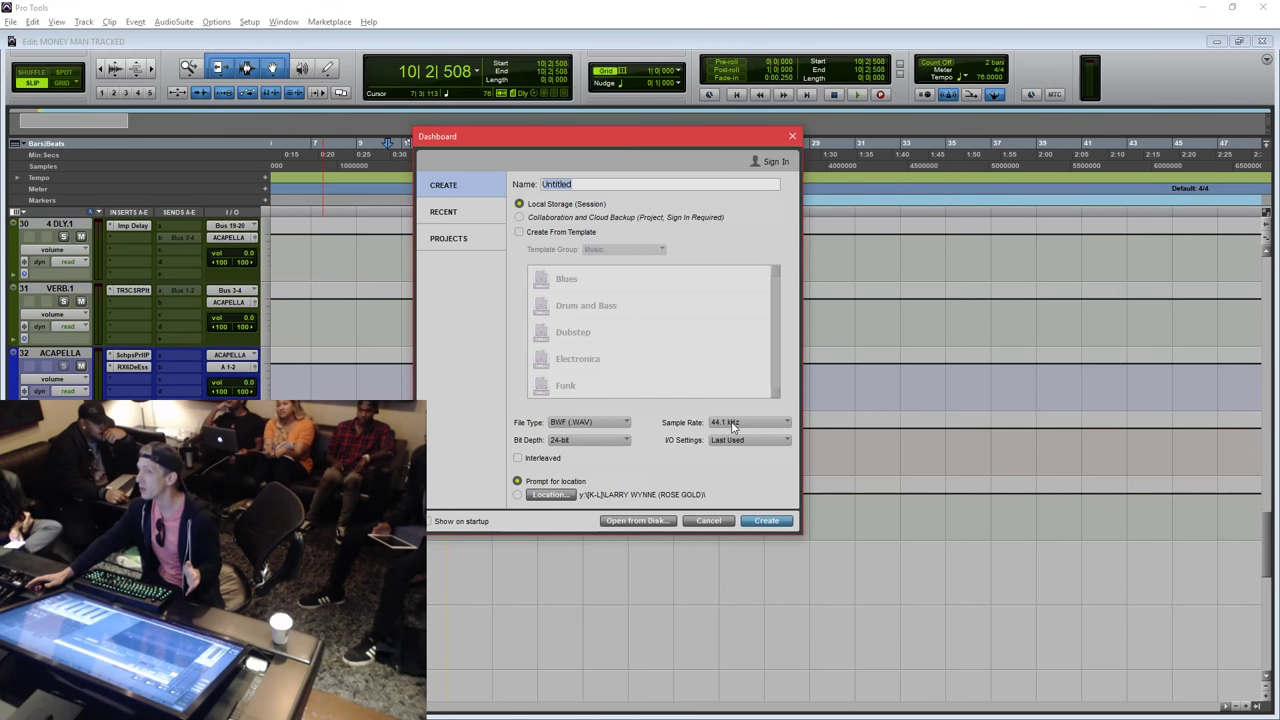
Review the sample rate and bit depth options and enable Interleaved for the new session.
click(733, 425)
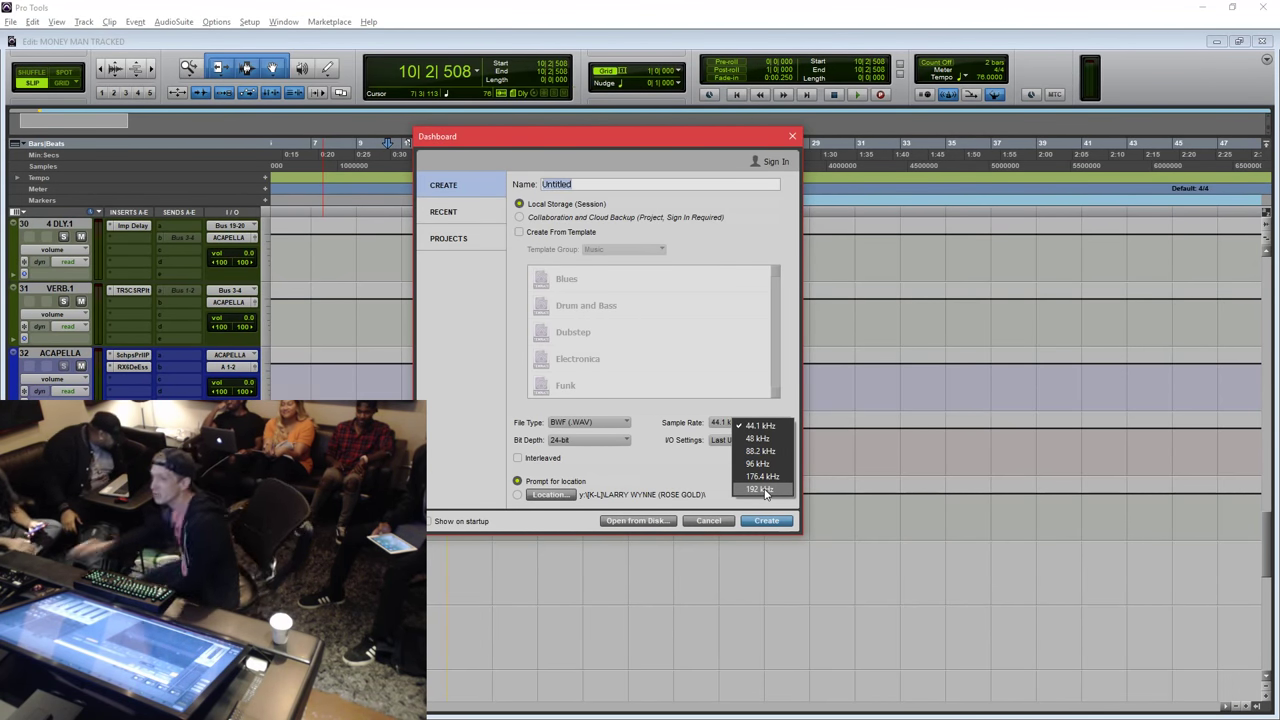
click(681, 451)
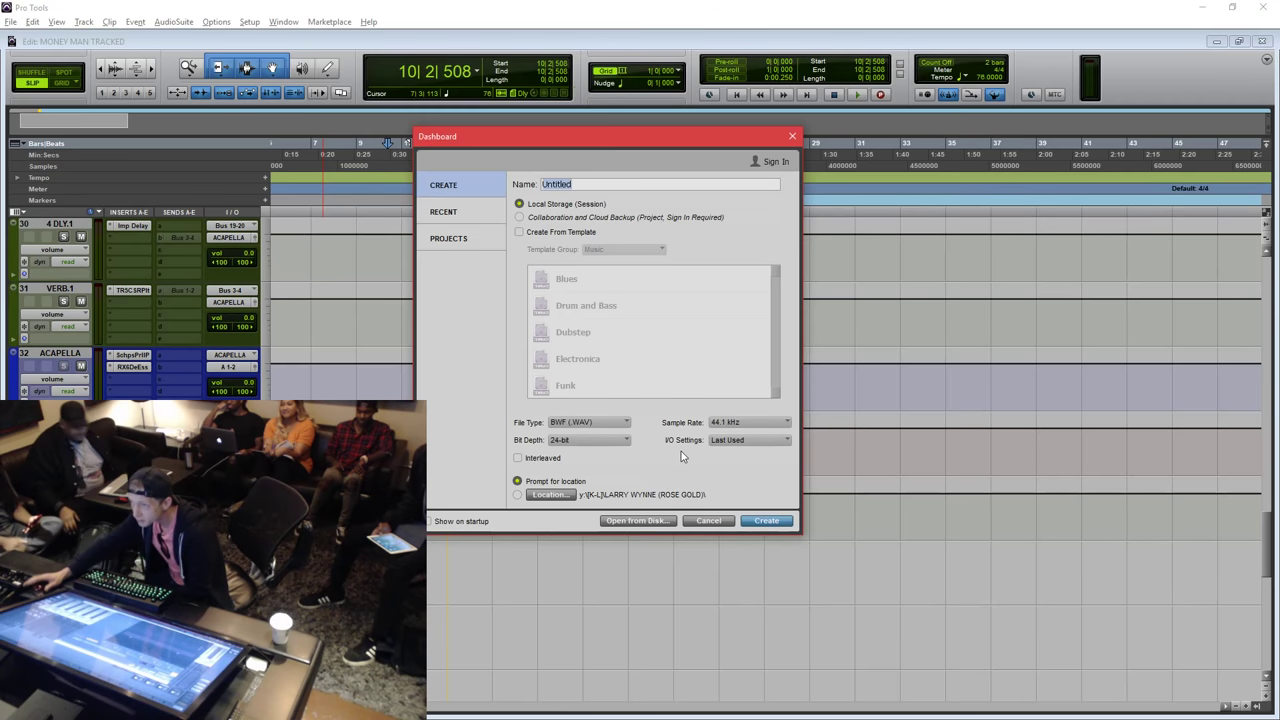
click(604, 442)
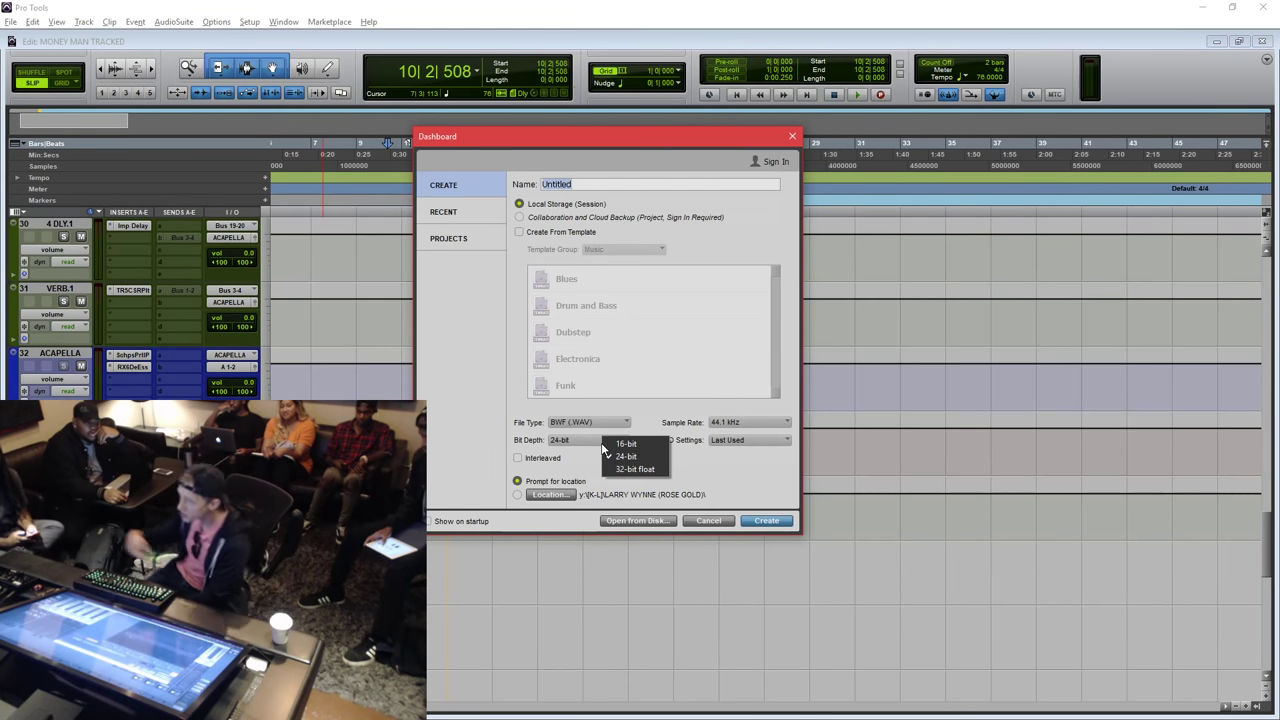
click(577, 463)
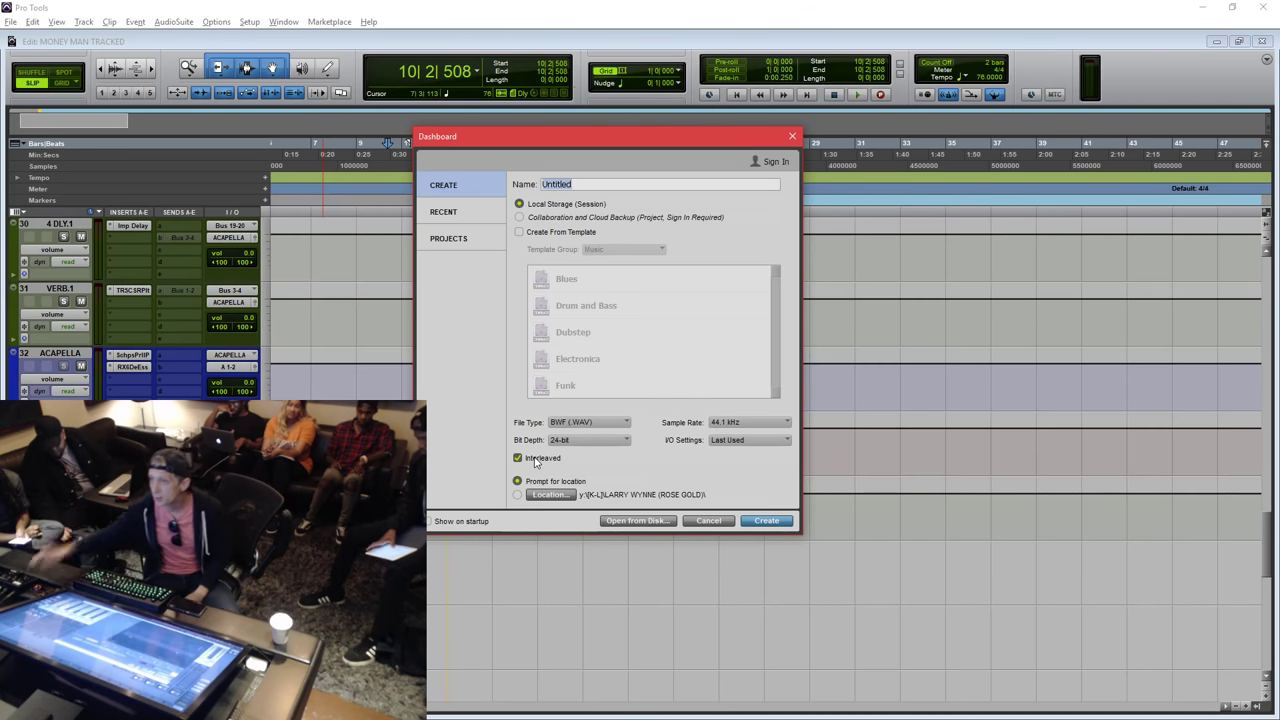
Name the new session SUNDAY SCHOOL.
click(597, 185)
double_click(597, 185)
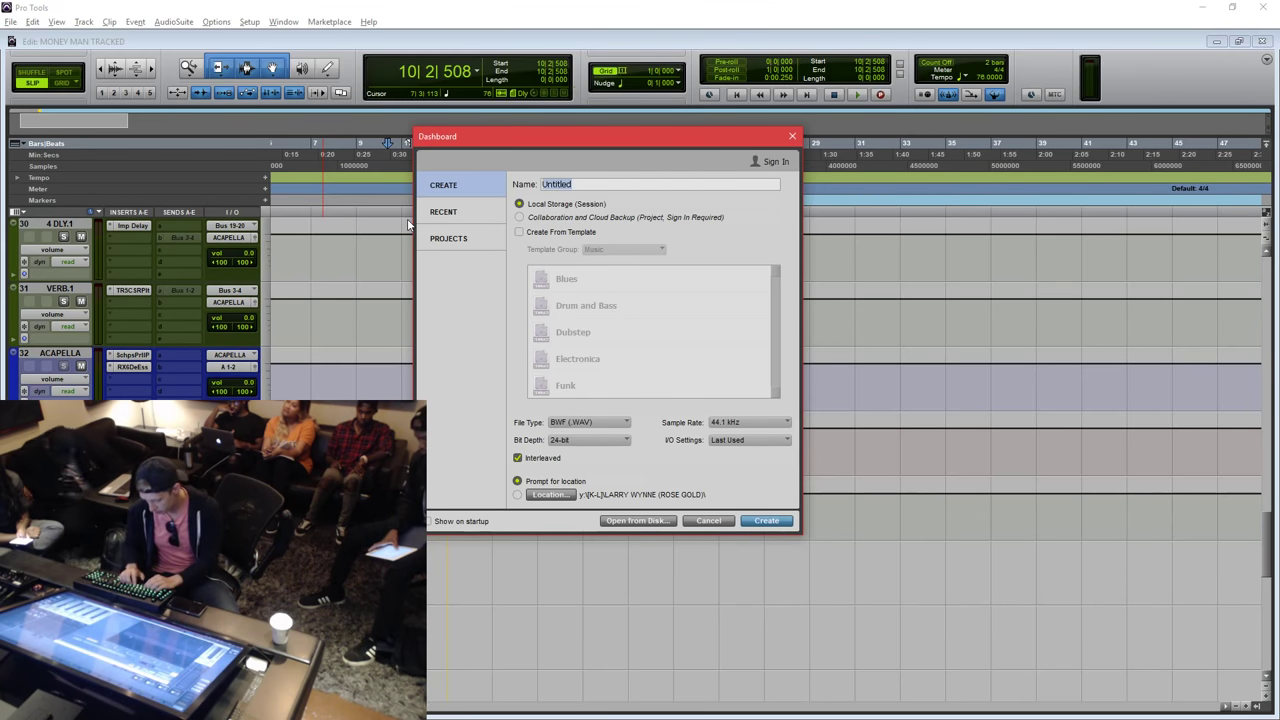
text(SUNDAY SCHOOL)
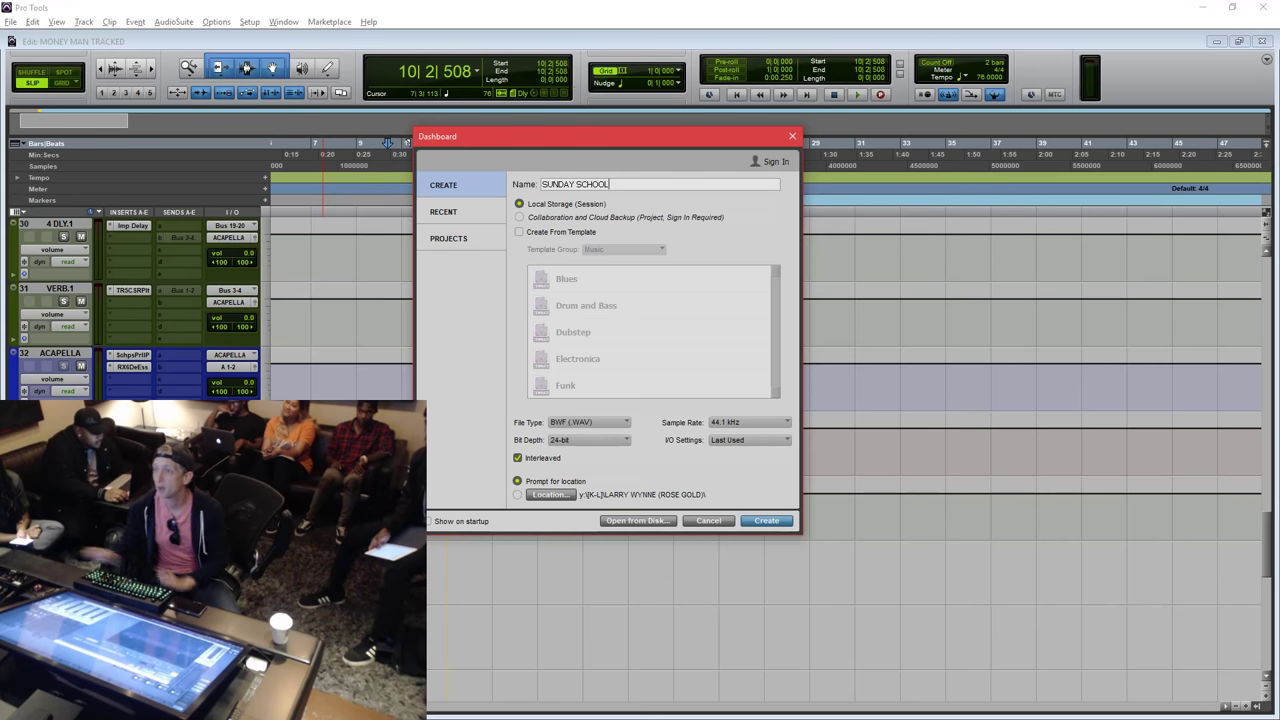
Close the Dashboard without creating the session and return to the MONEY MAN TRACKED edit window.
drag(709, 148, 637, 204)
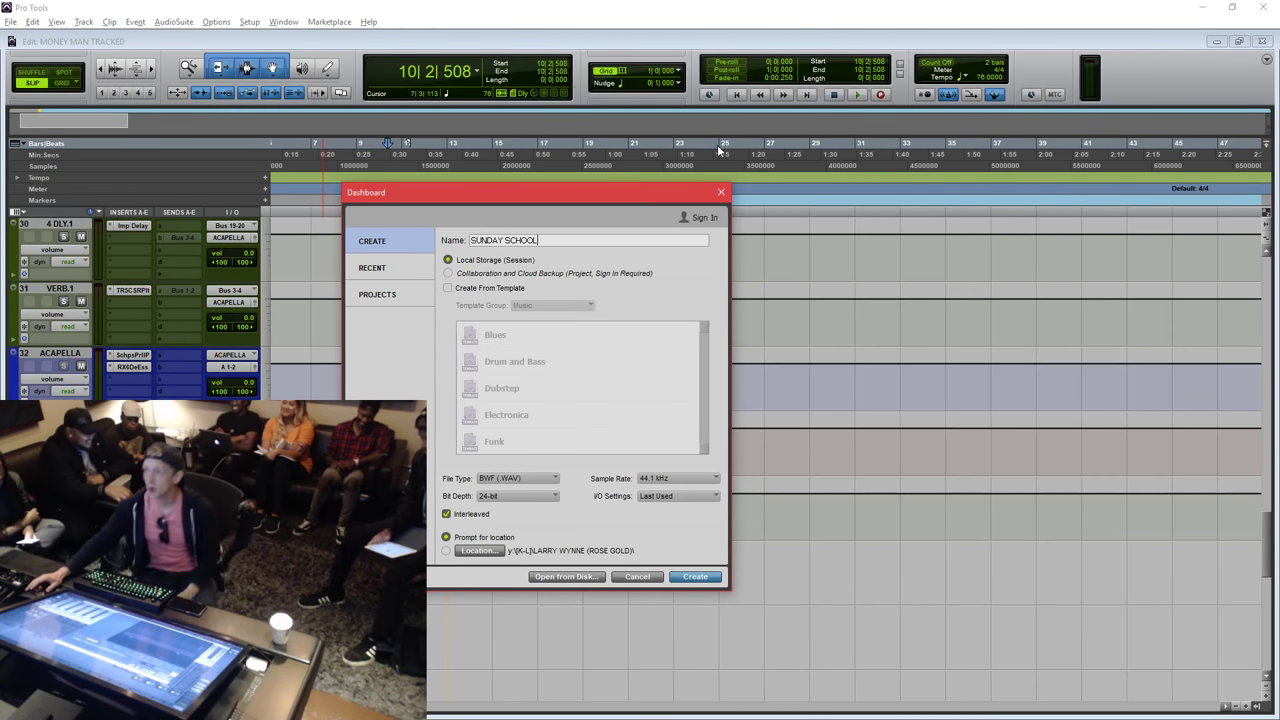
click(721, 192)
scroll(440, 388, up, 4)
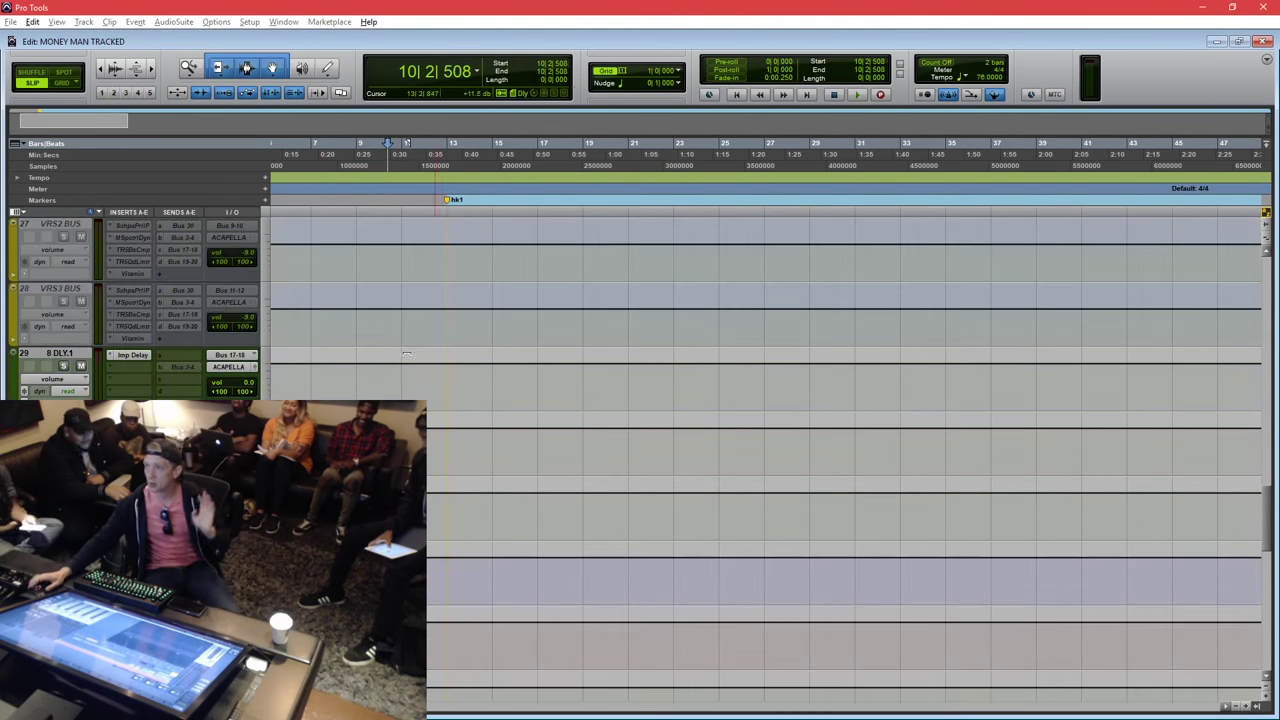
click(381, 383)
scroll(381, 383, up, 5)
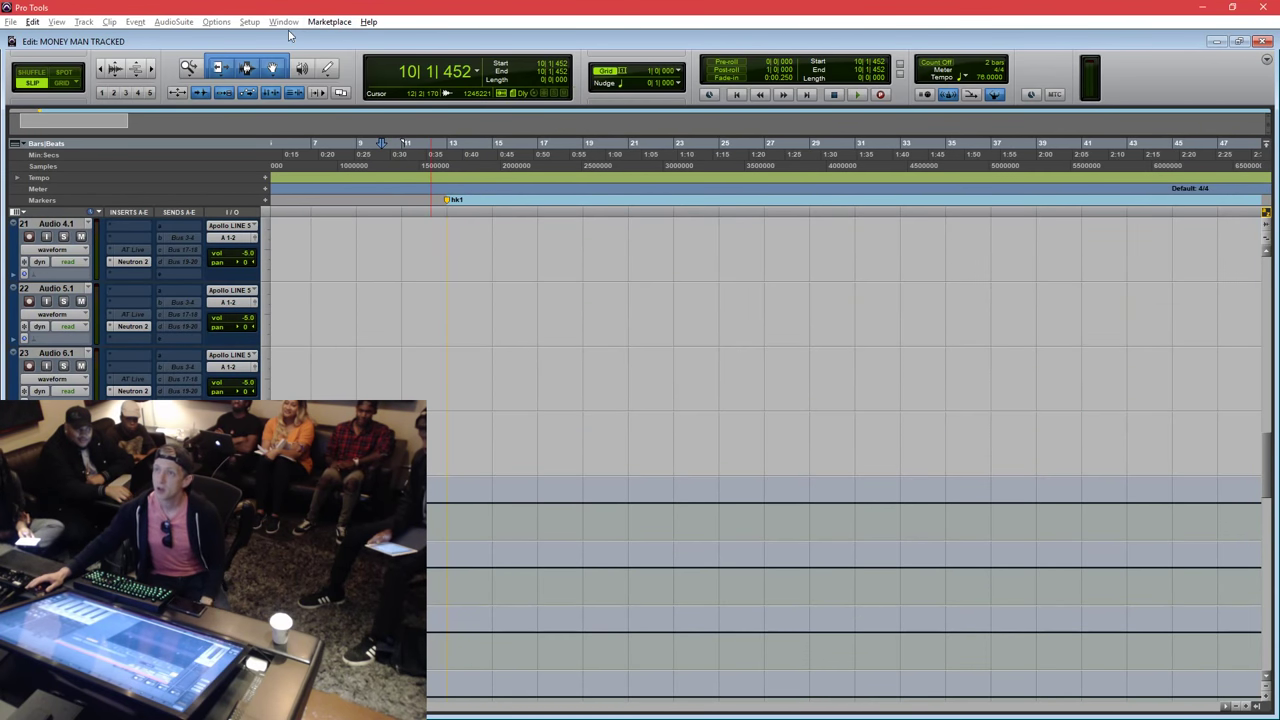
Open the Pro Tools Preferences and look over the Display settings for basics, warnings and color coding.
click(249, 22)
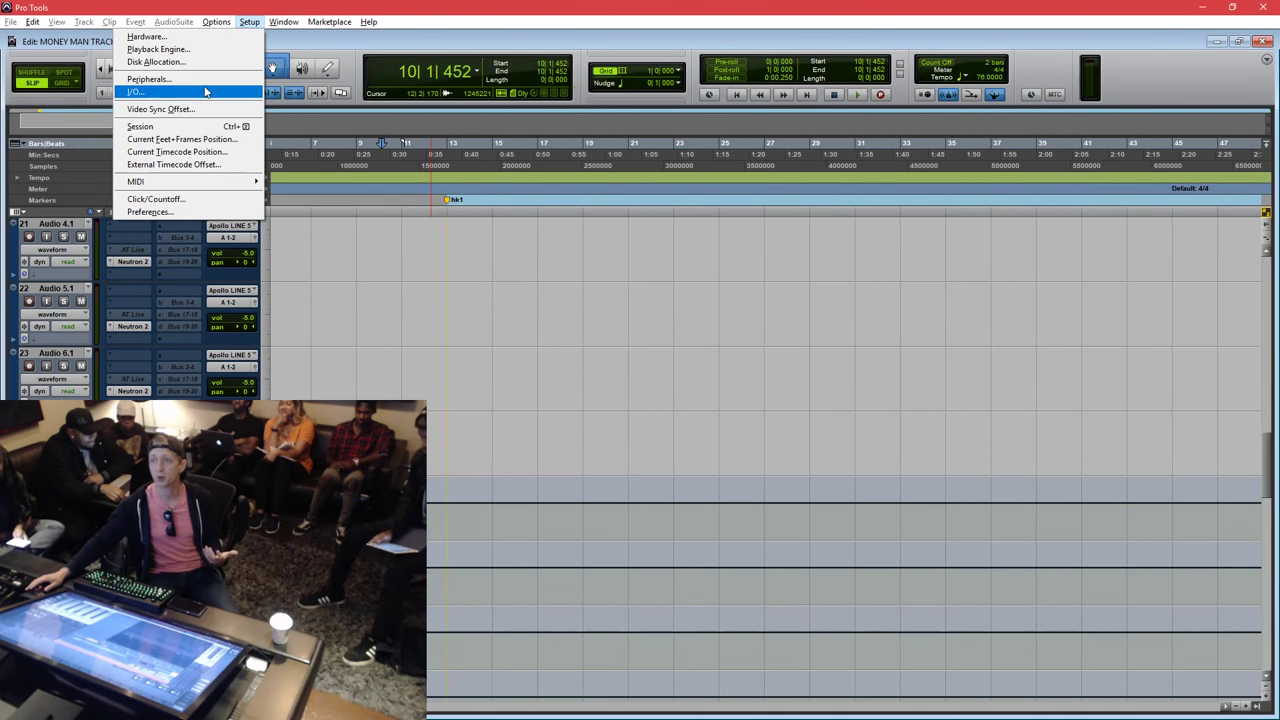
click(190, 212)
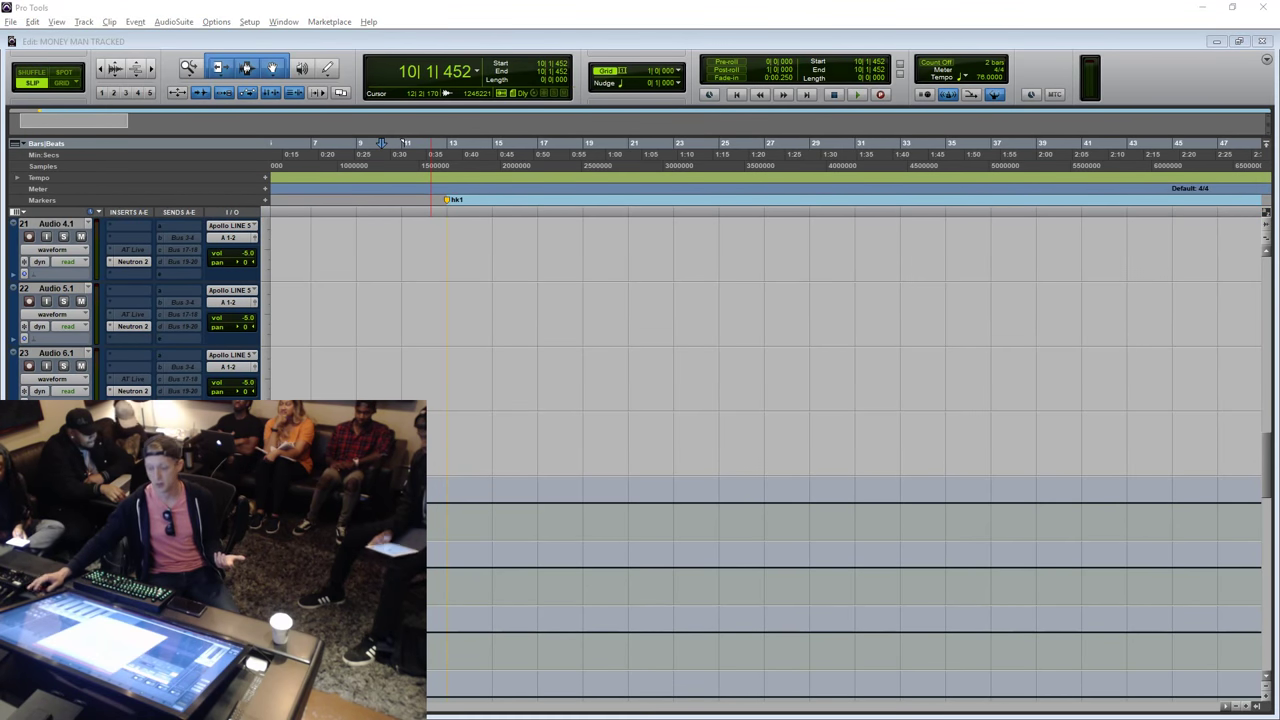
drag(805, 261, 692, 130)
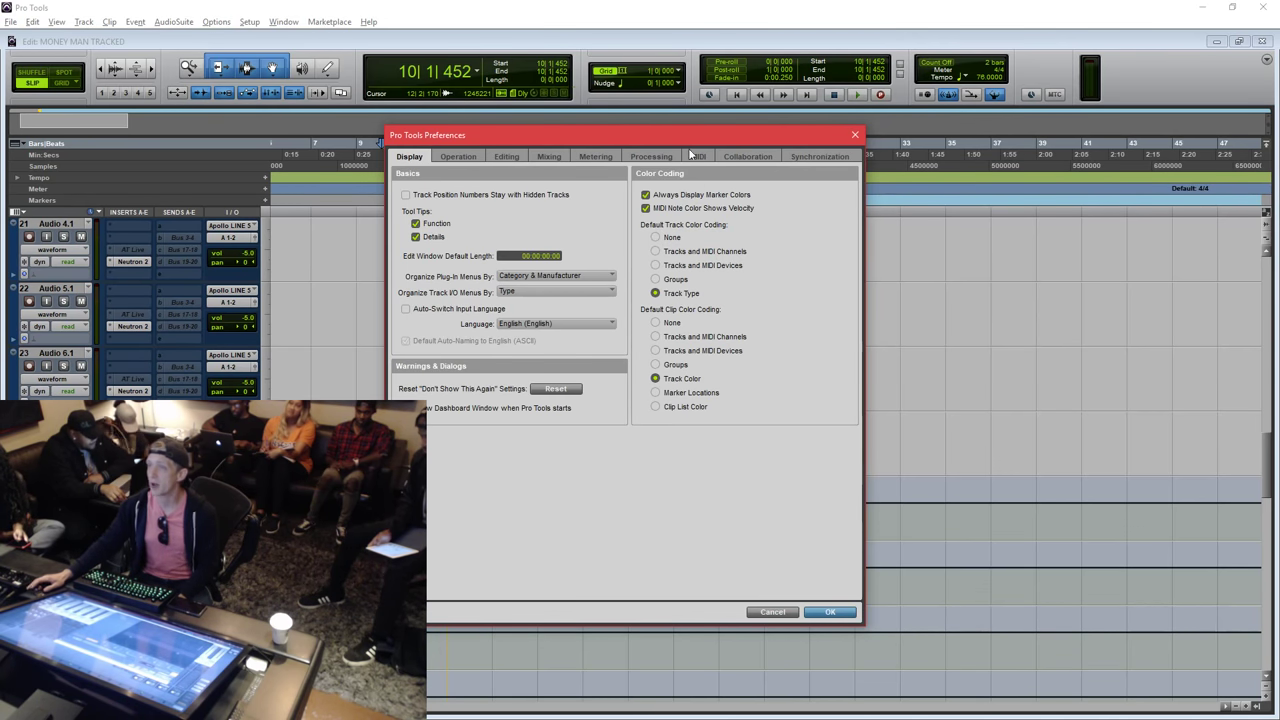
drag(694, 134, 772, 72)
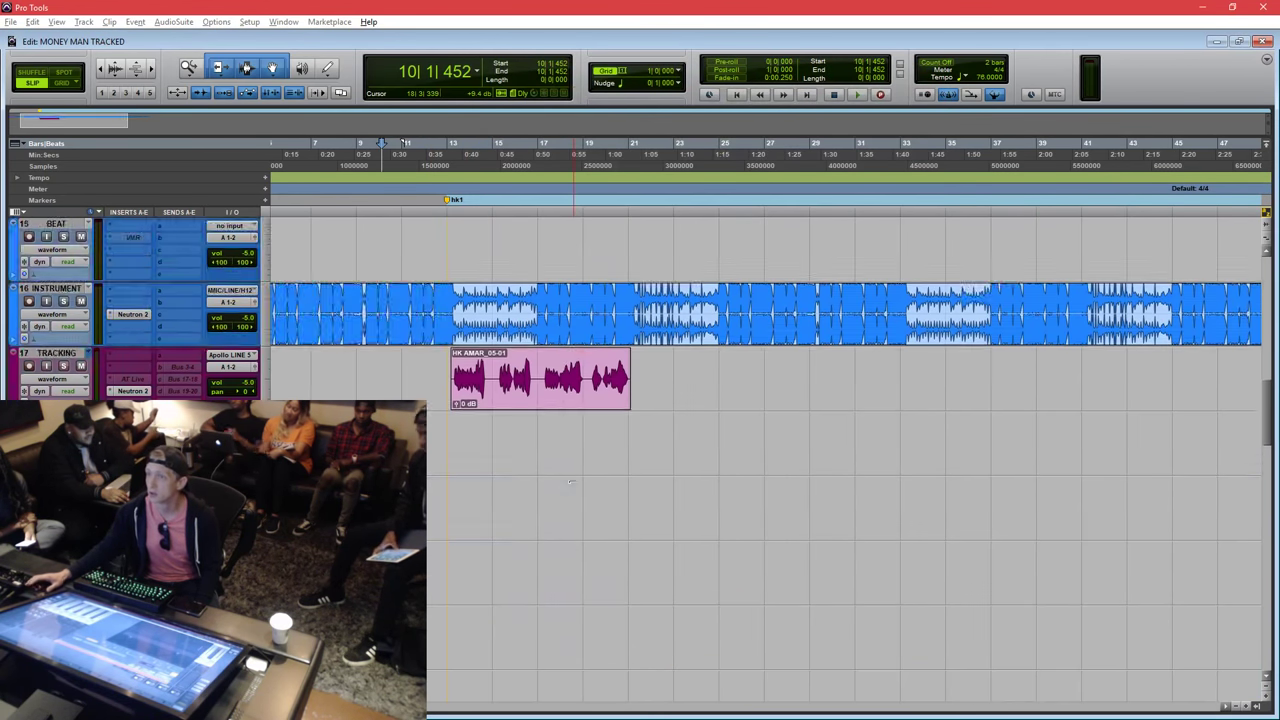
Select the vocal clip on the TRACKING track and play it briefly.
scroll(570, 483, up, 2)
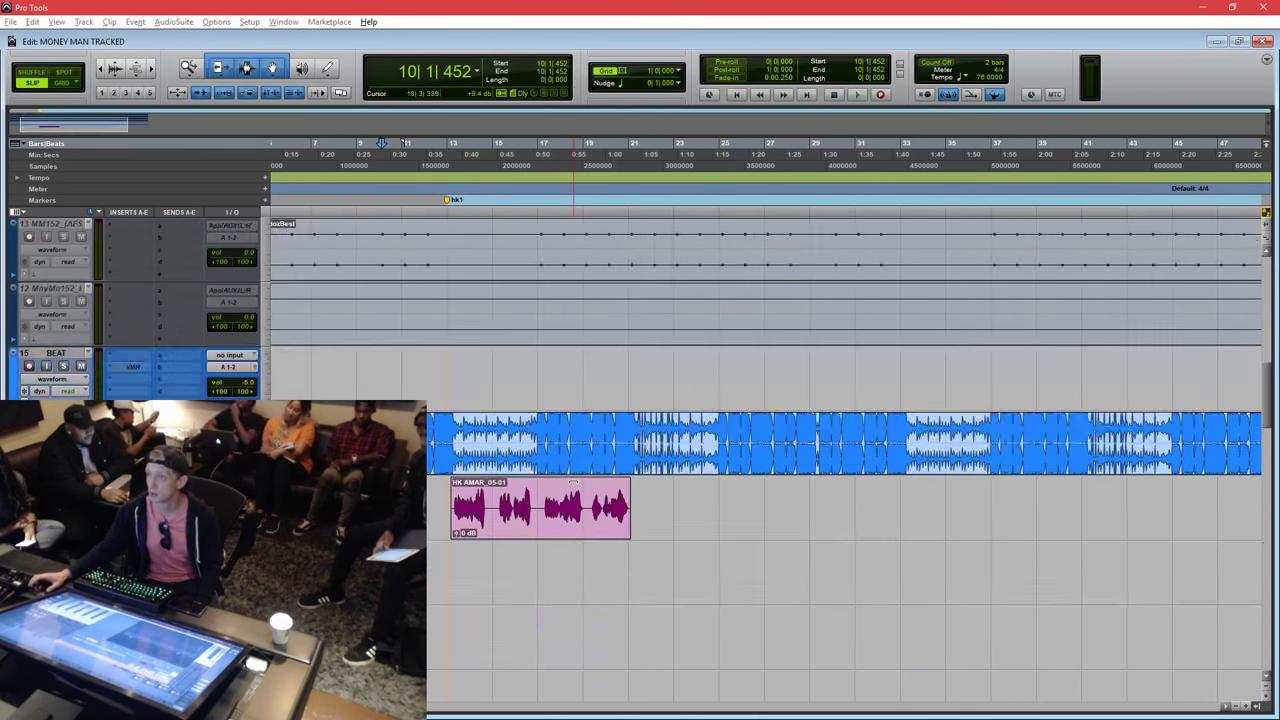
scroll(549, 397, down, 3)
click(557, 345)
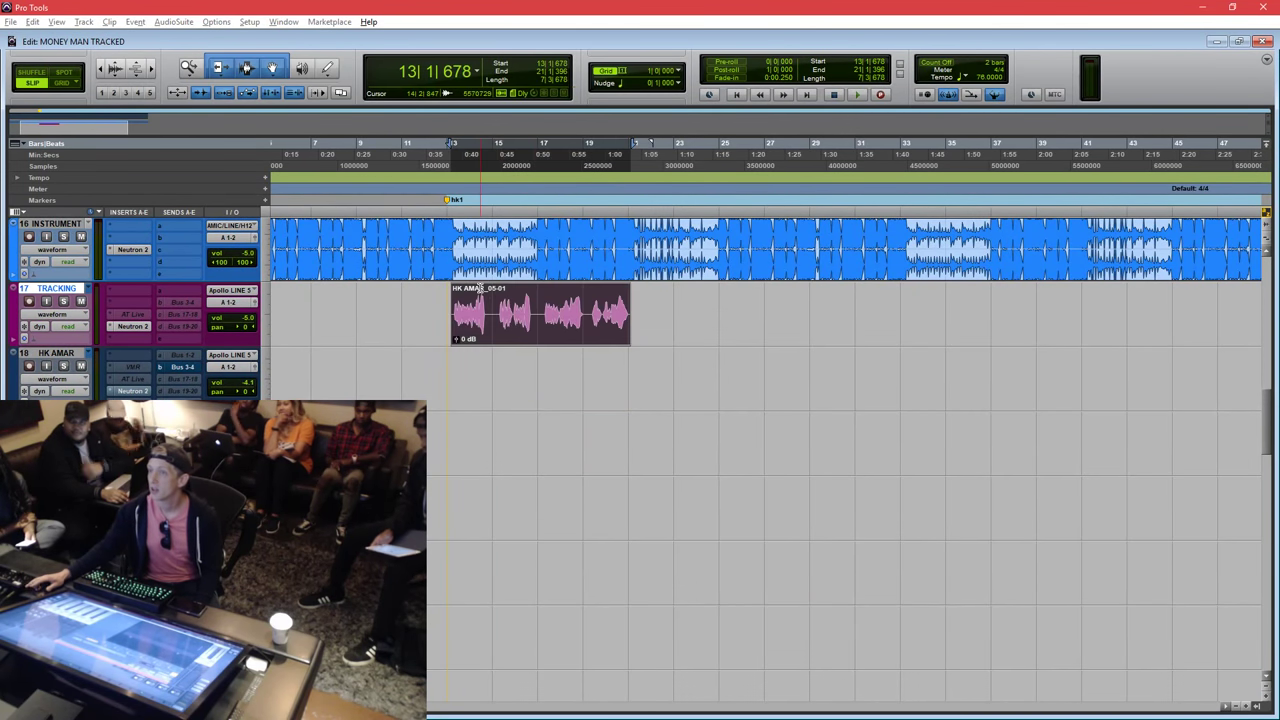
key(space)
key(space)
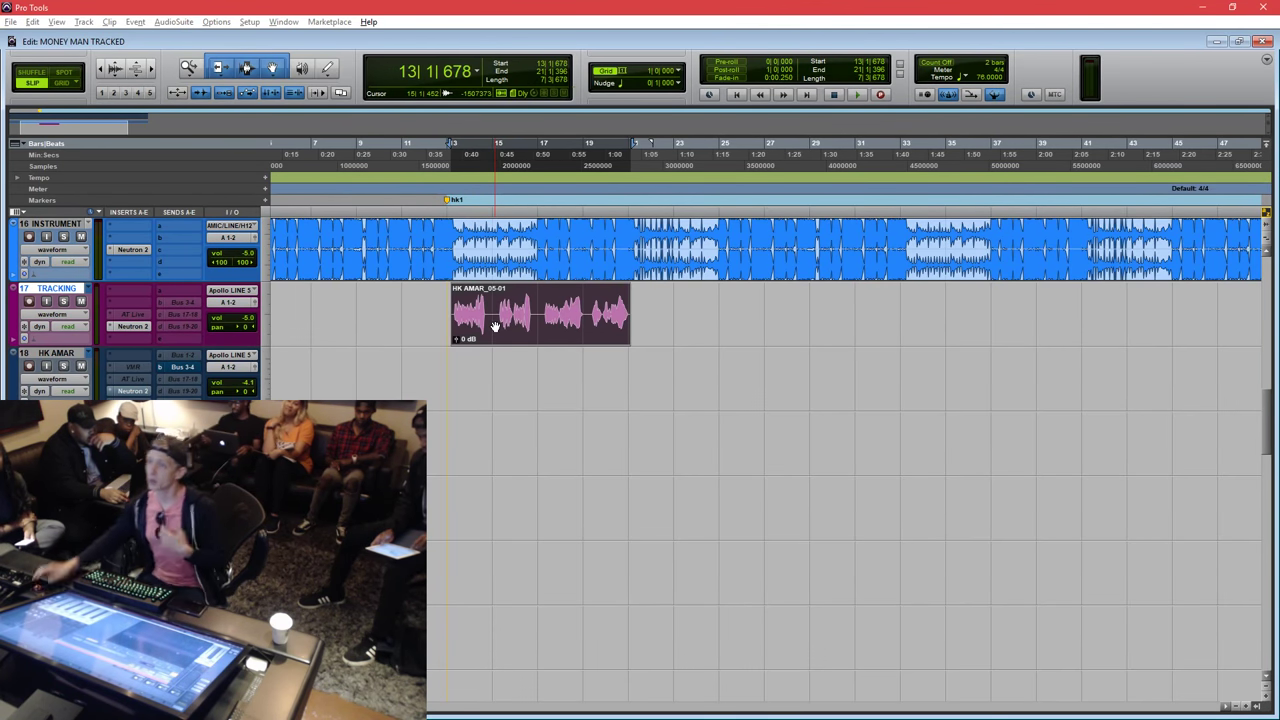
Place the edit cursor inside the TRACKING track's vocal clip at 16|4|170.
click(513, 305)
click(506, 337)
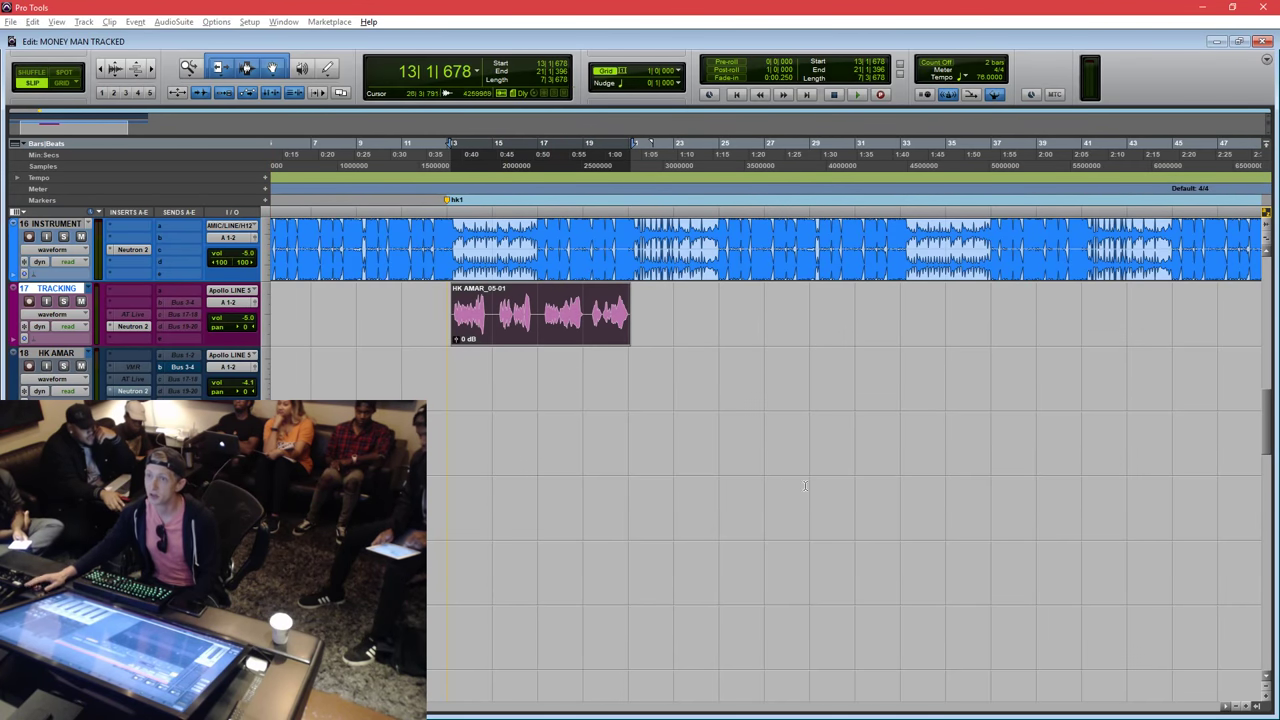
mouse_move(560, 334)
mouse_down()
mouse_move(542, 373)
mouse_move(543, 331)
mouse_up()
click(542, 373)
click(543, 396)
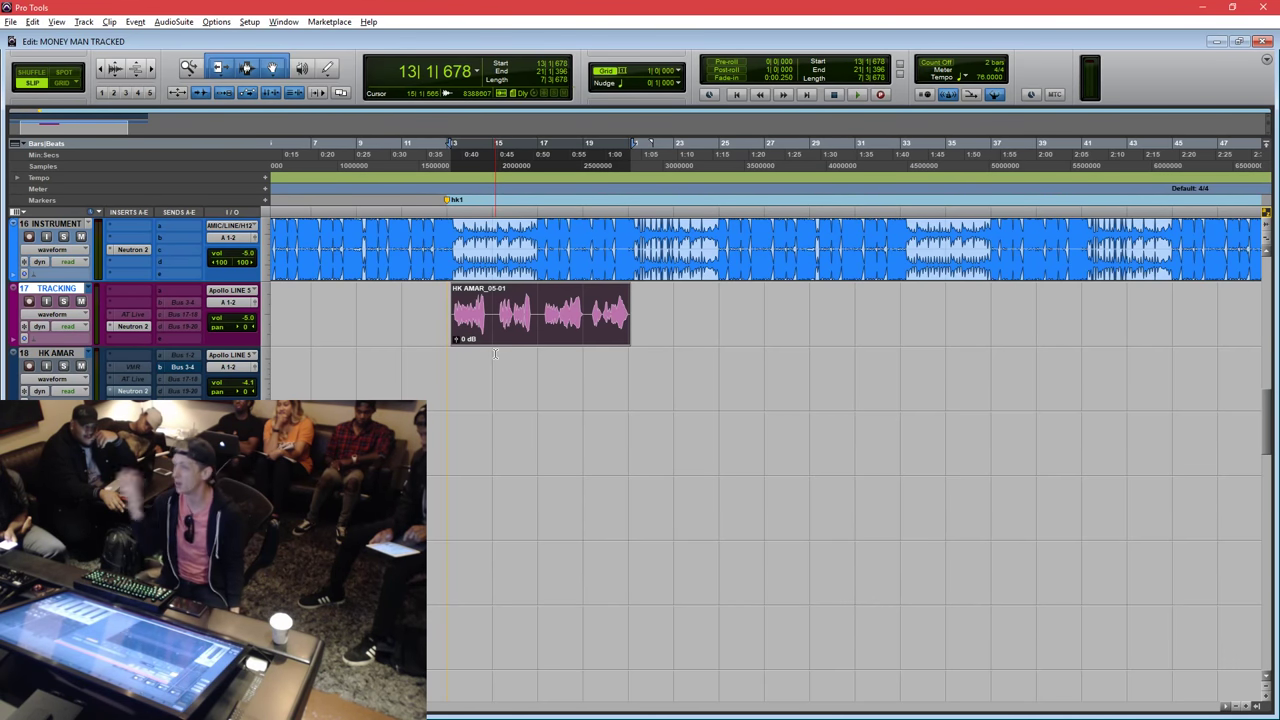
click(532, 290)
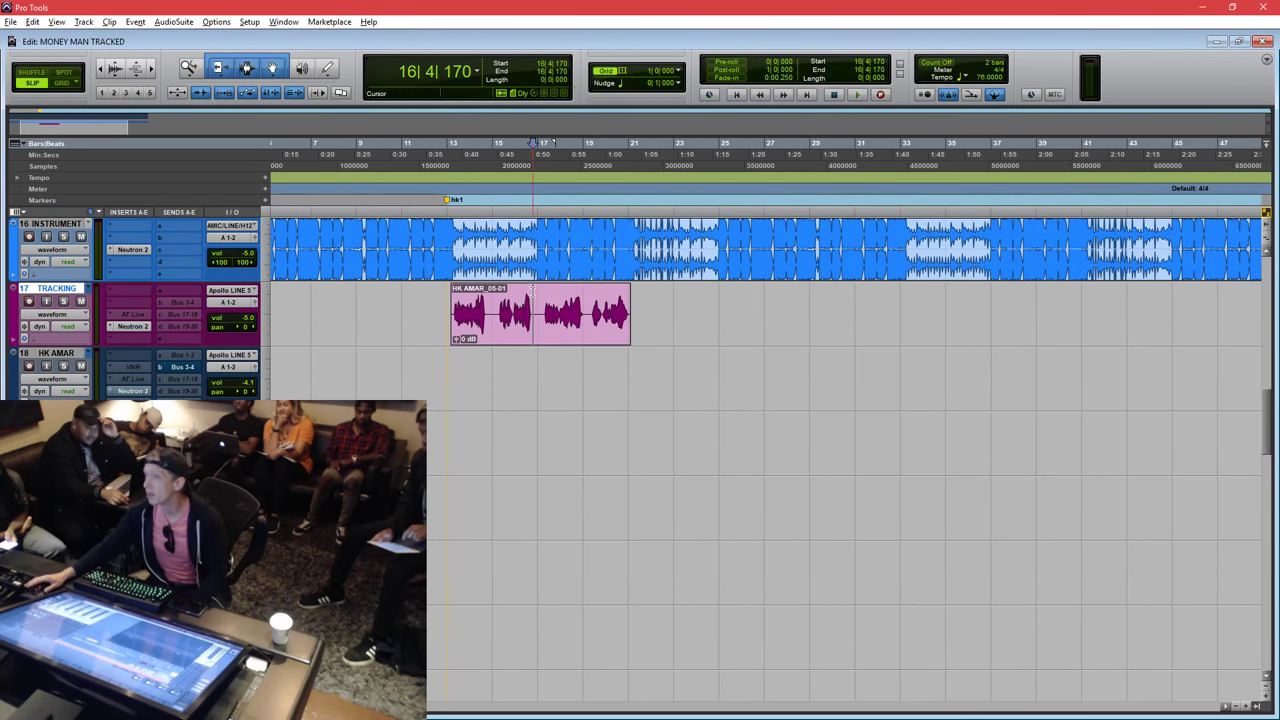
Select the TRACKING track's vocal clip and set the plug-in menus in Preferences to be organized by Category.
double_click(532, 290)
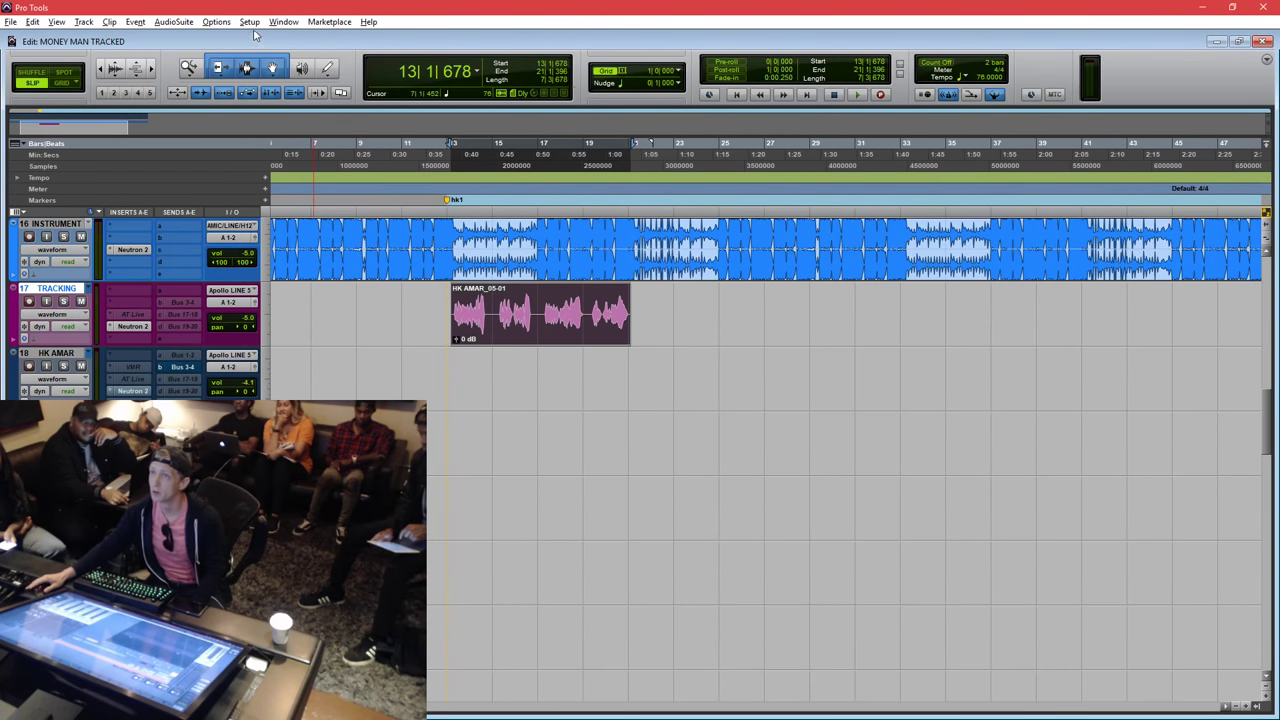
click(250, 21)
click(190, 212)
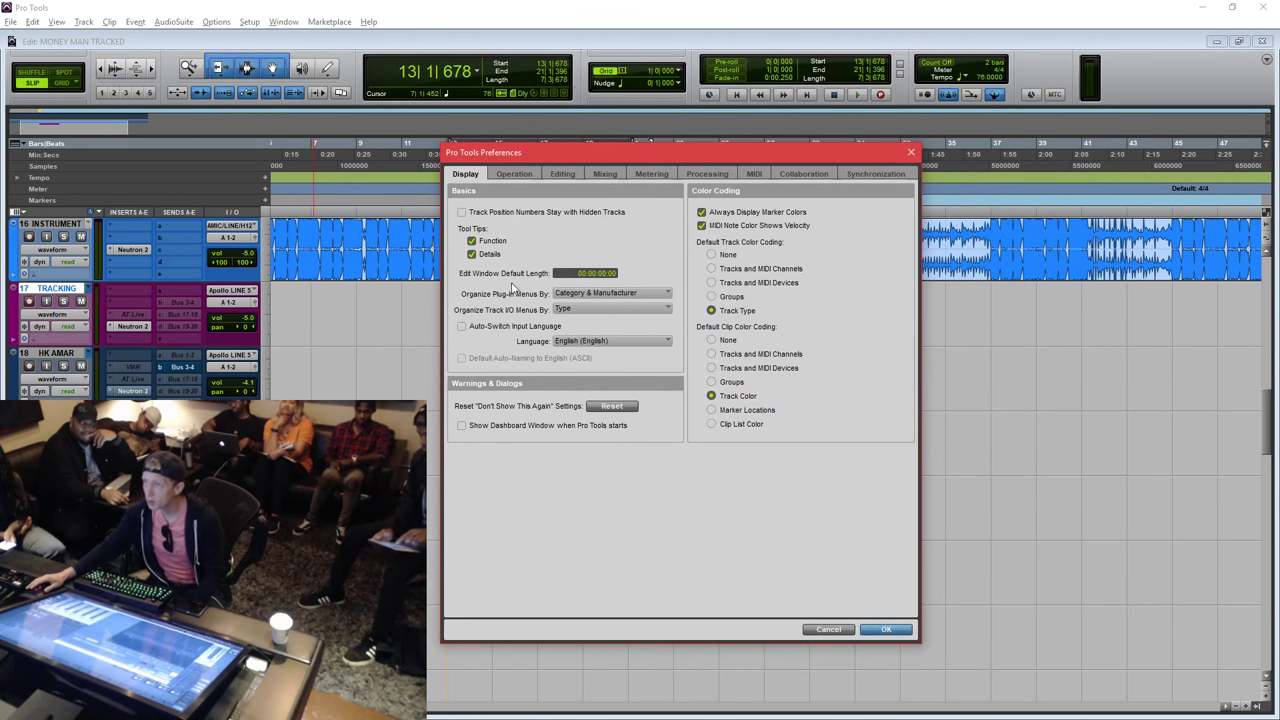
click(612, 293)
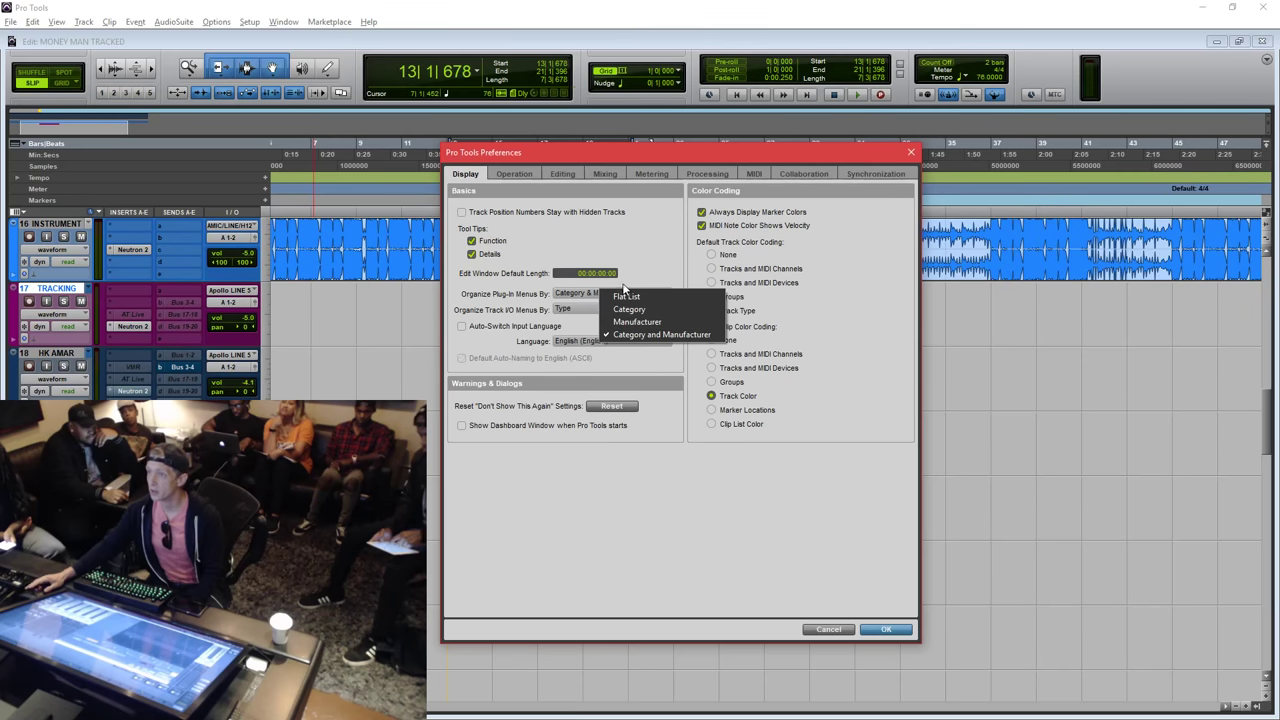
click(622, 312)
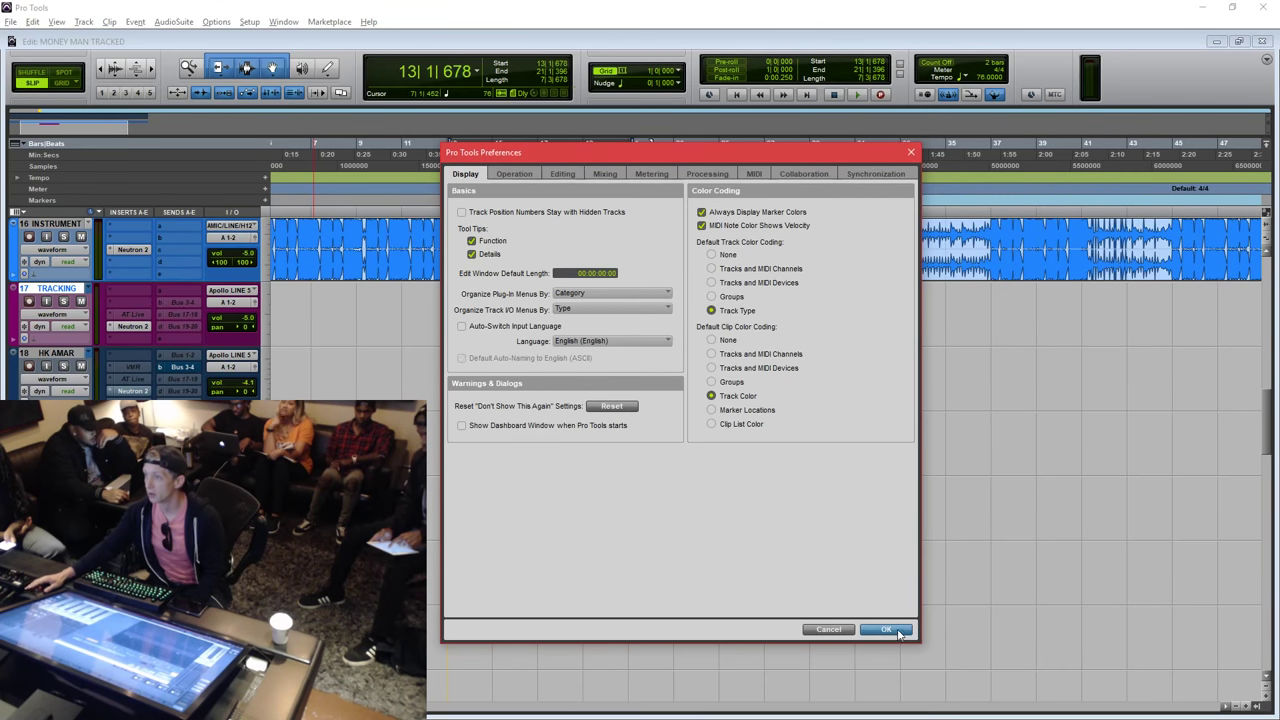
click(886, 629)
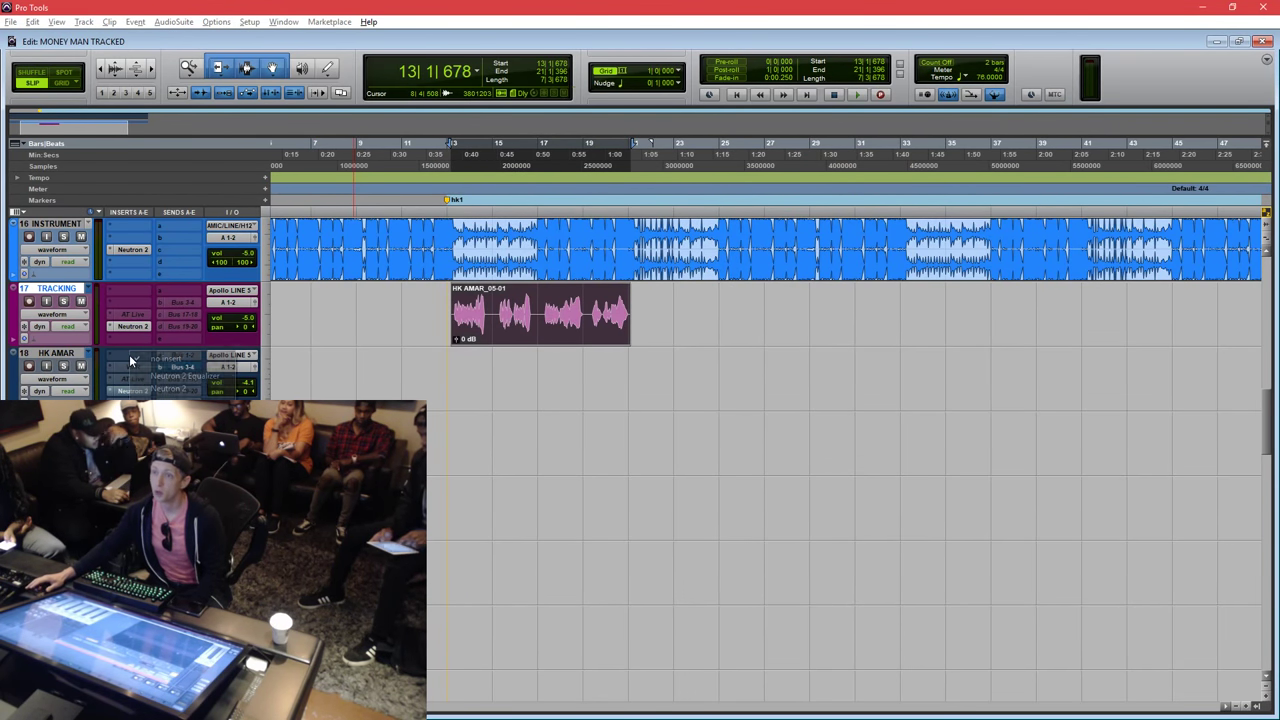
Look through the Delay plug-ins available for the first insert slot of track 18 without inserting one.
click(130, 356)
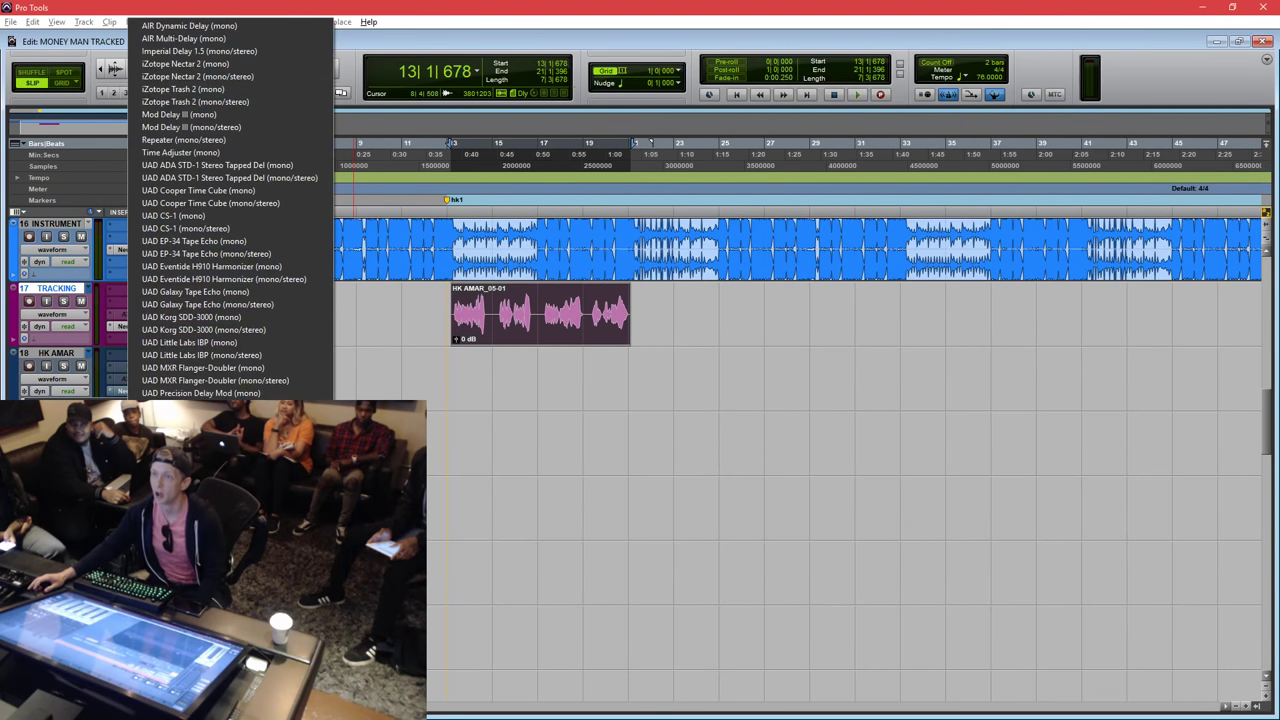
click(547, 308)
click(511, 335)
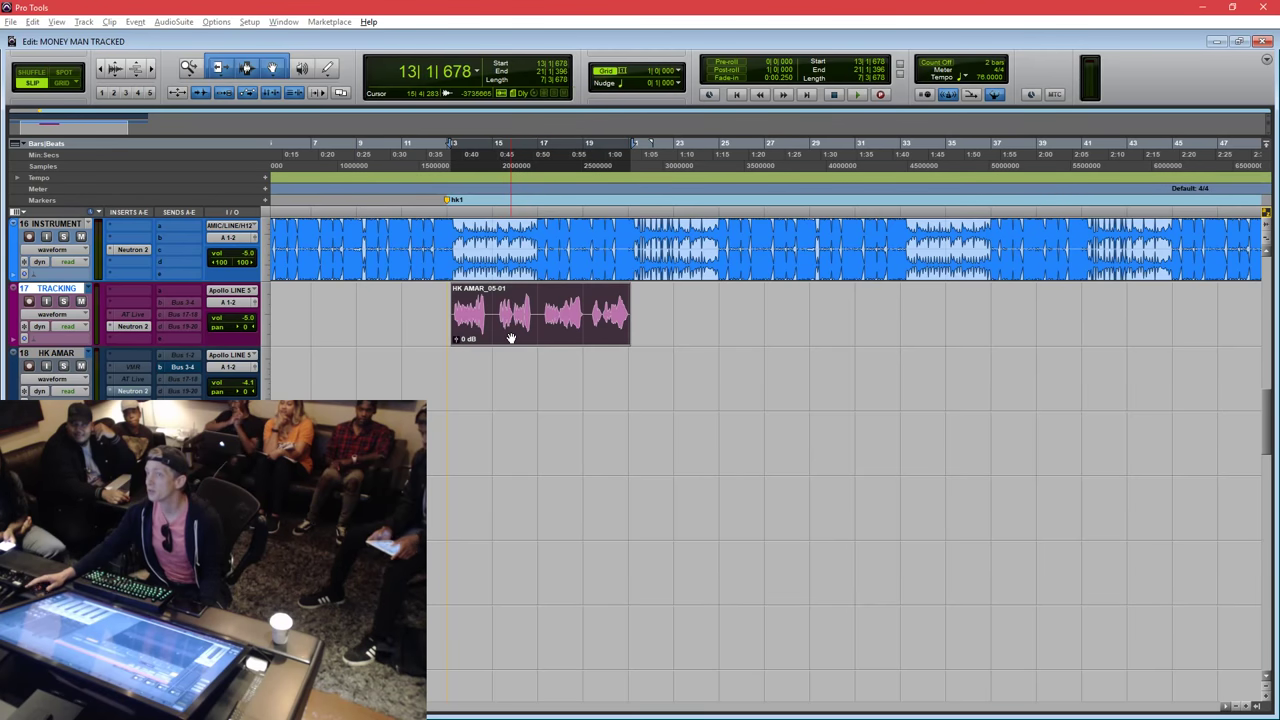
Place the edit cursor just before the vocal clip on the TRACKING track at 12|4|170.
mouse_move(448, 296)
mouse_down()
mouse_move(809, 370)
mouse_move(654, 320)
mouse_move(442, 291)
mouse_up()
click(442, 290)
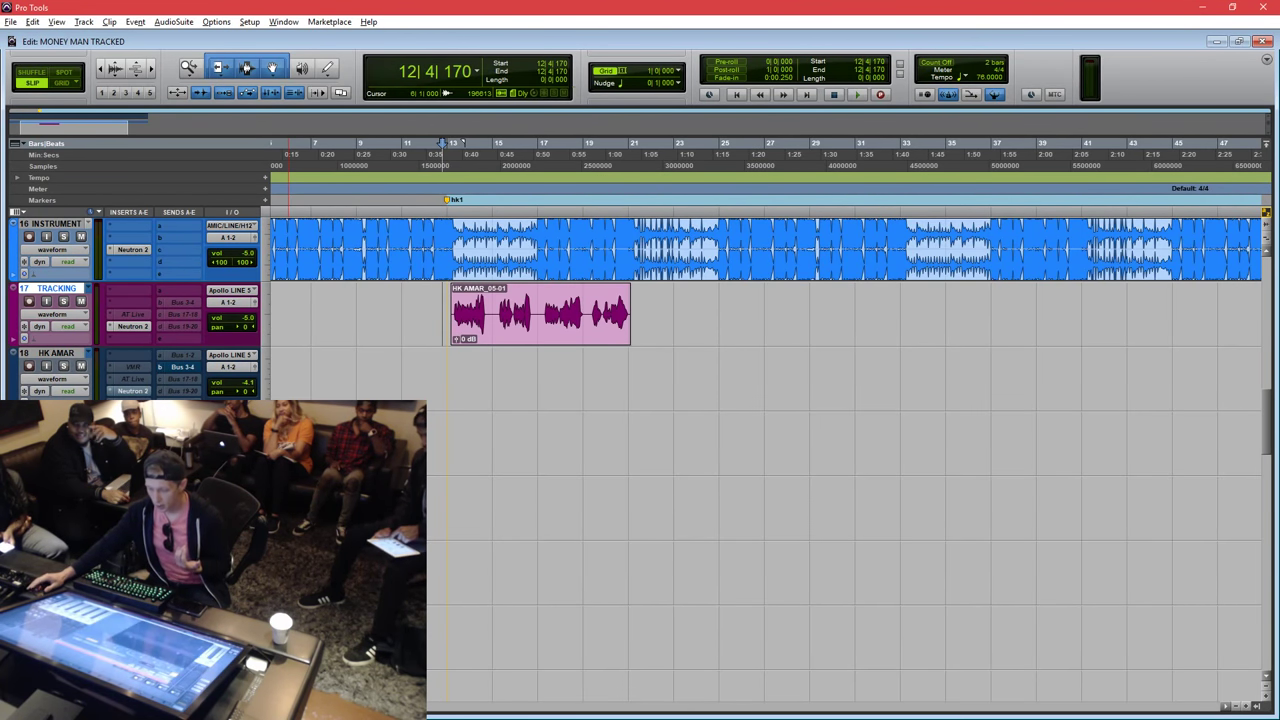
Bring track 18's Neutron 2 plug-in window into view and position it over the clips in the edit window.
drag(765, 715, 764, 149)
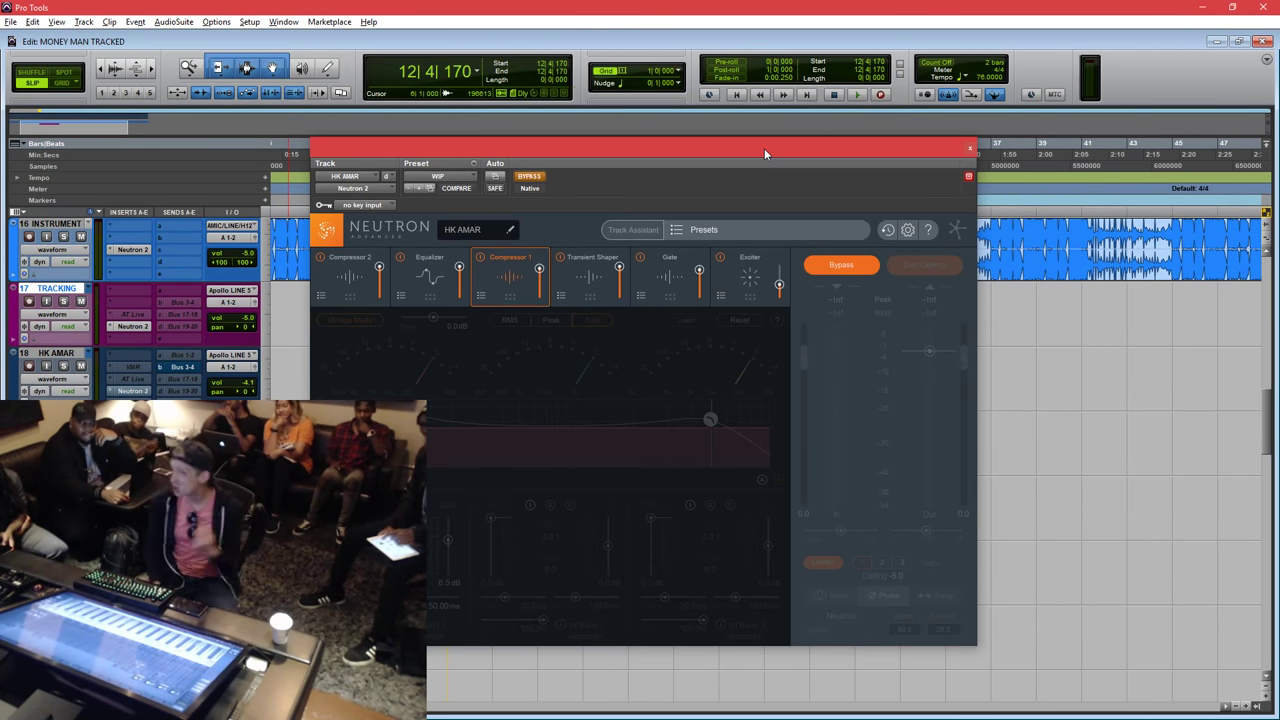
drag(764, 148, 786, 185)
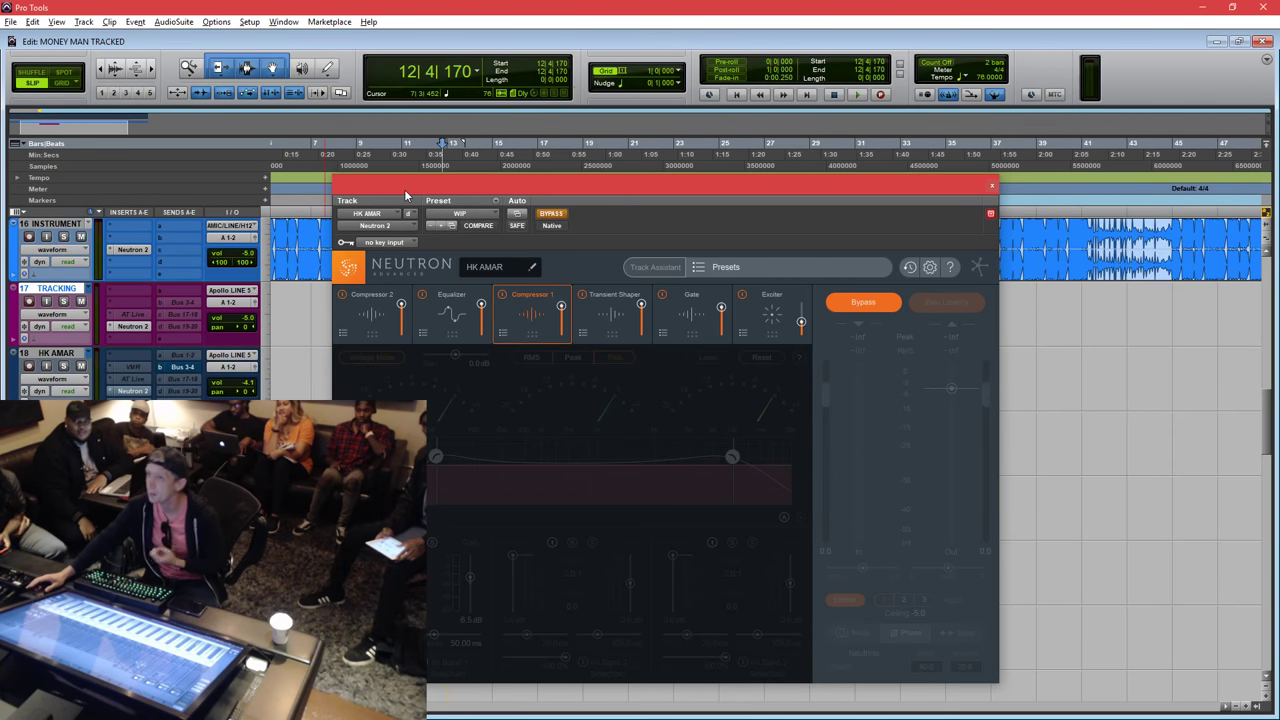
drag(404, 189, 404, 234)
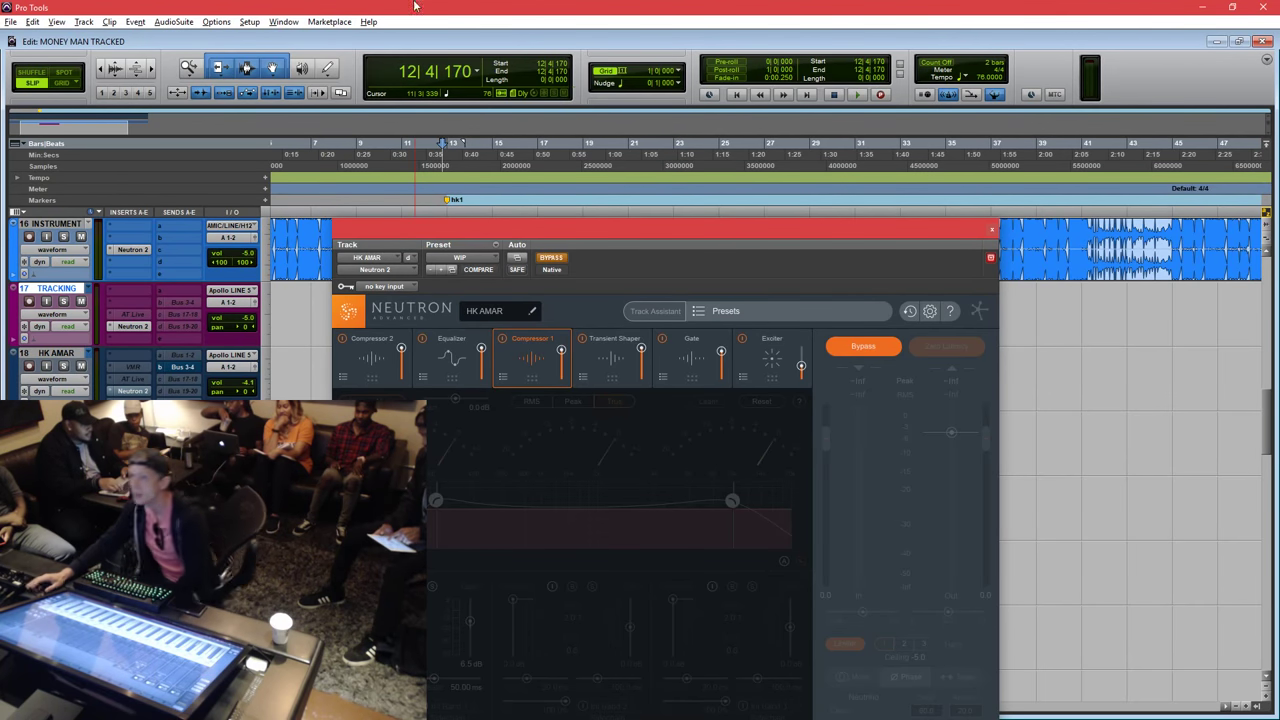
Set the plug-in menus in the Display preferences to be organized by Category and Manufacturer.
click(249, 21)
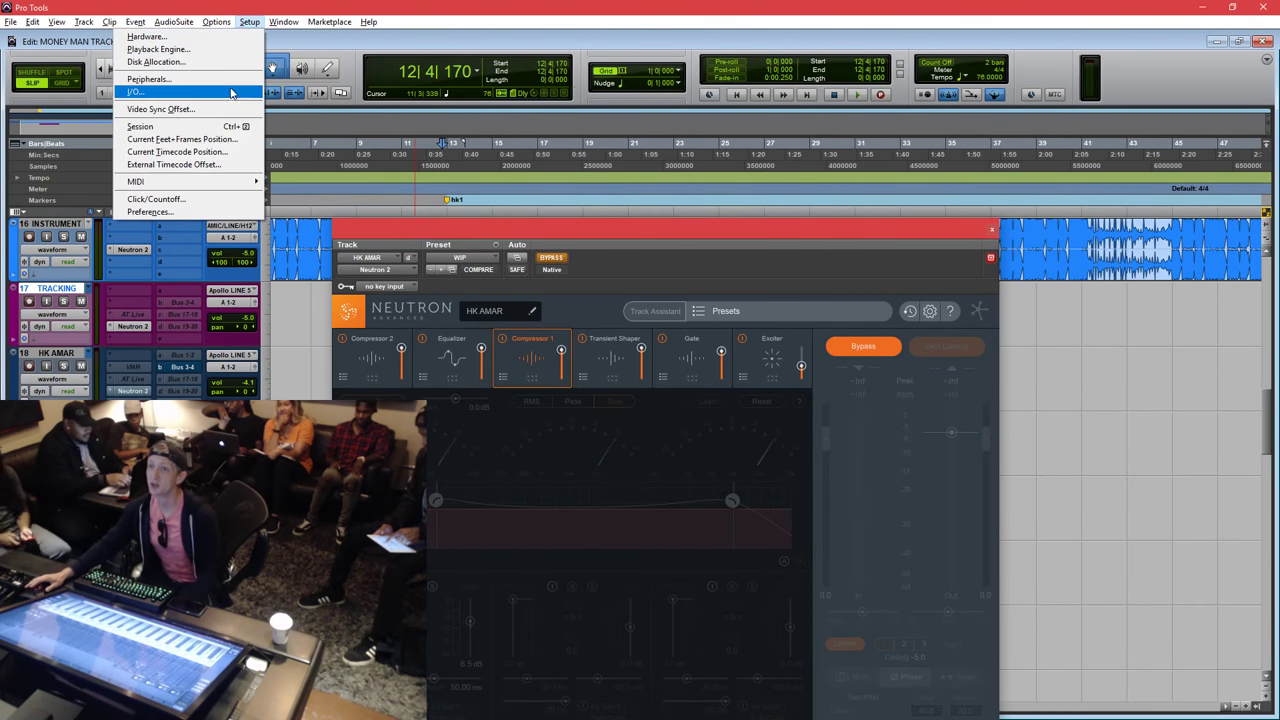
click(216, 207)
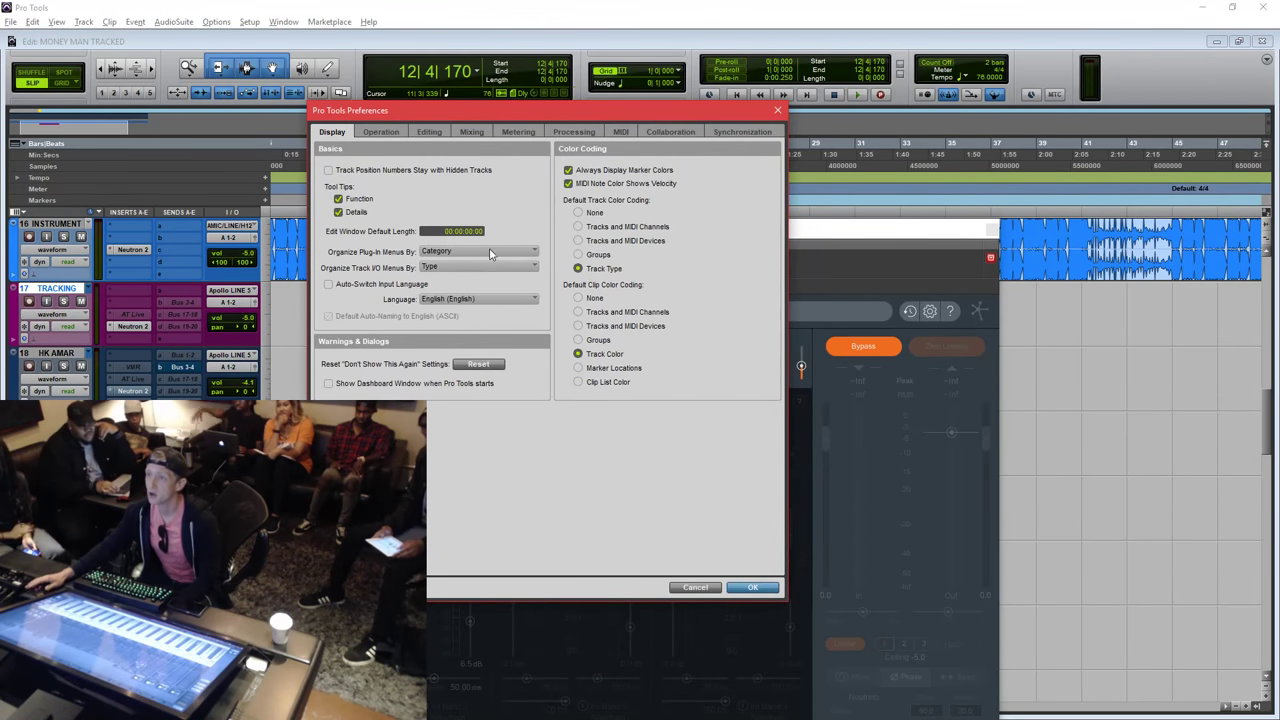
click(490, 254)
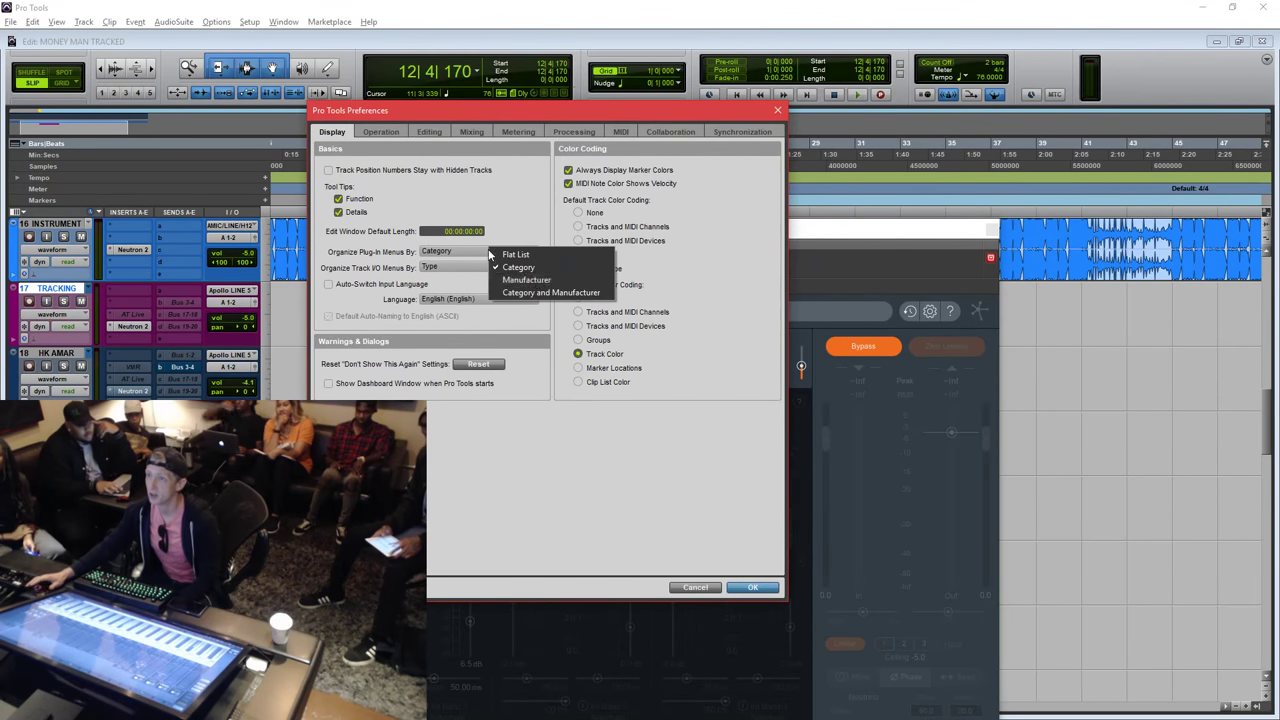
click(534, 293)
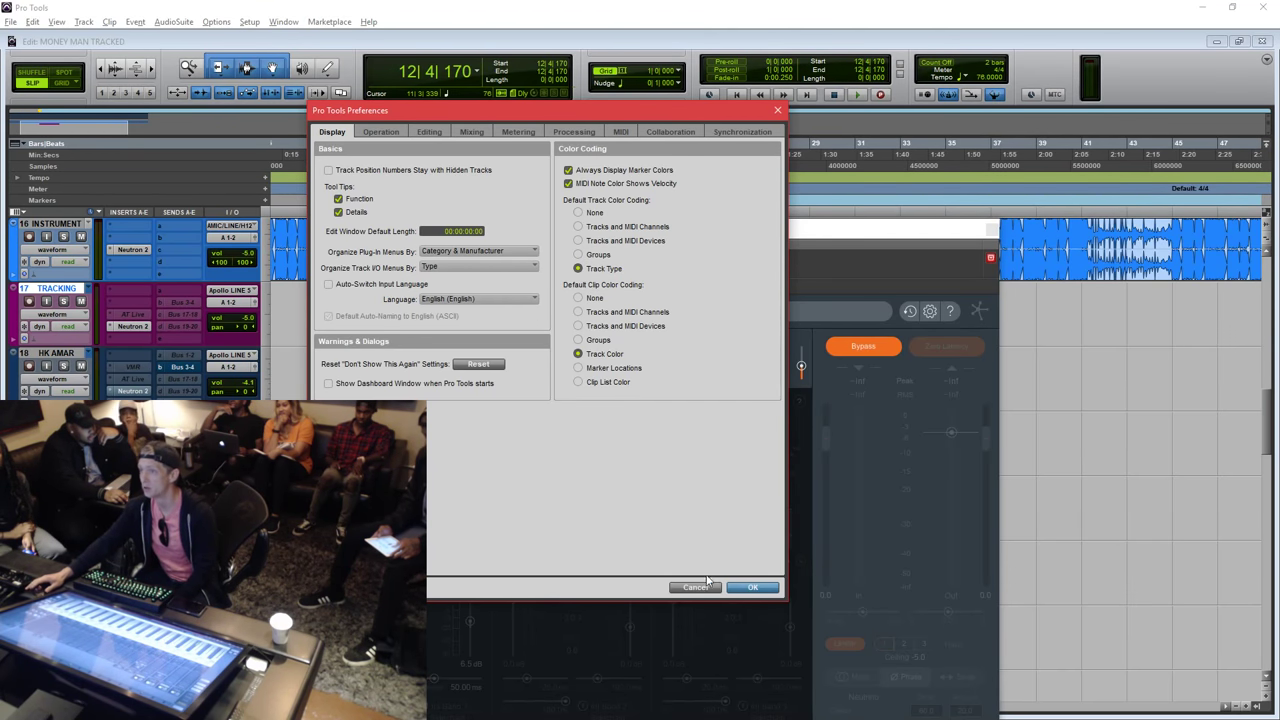
click(753, 588)
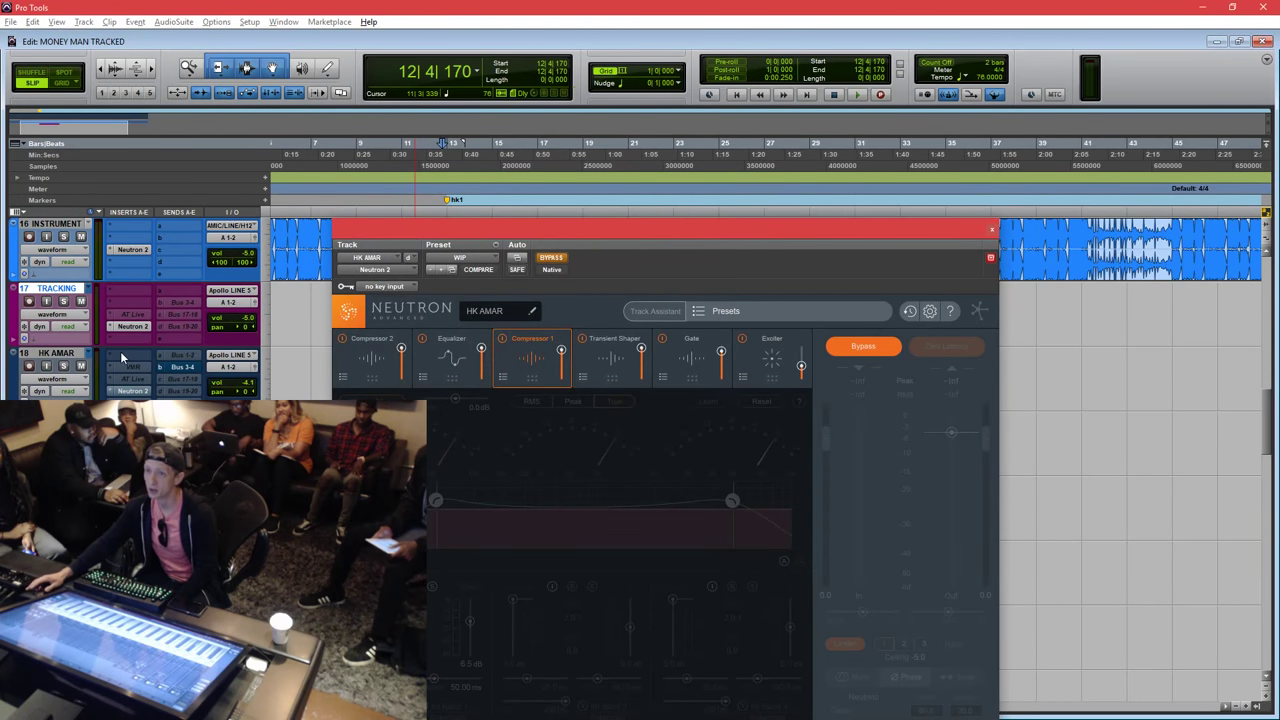
Examine the plug-in categories and manufacturer lists for track 18's first insert slot, leaving the slot empty.
click(121, 357)
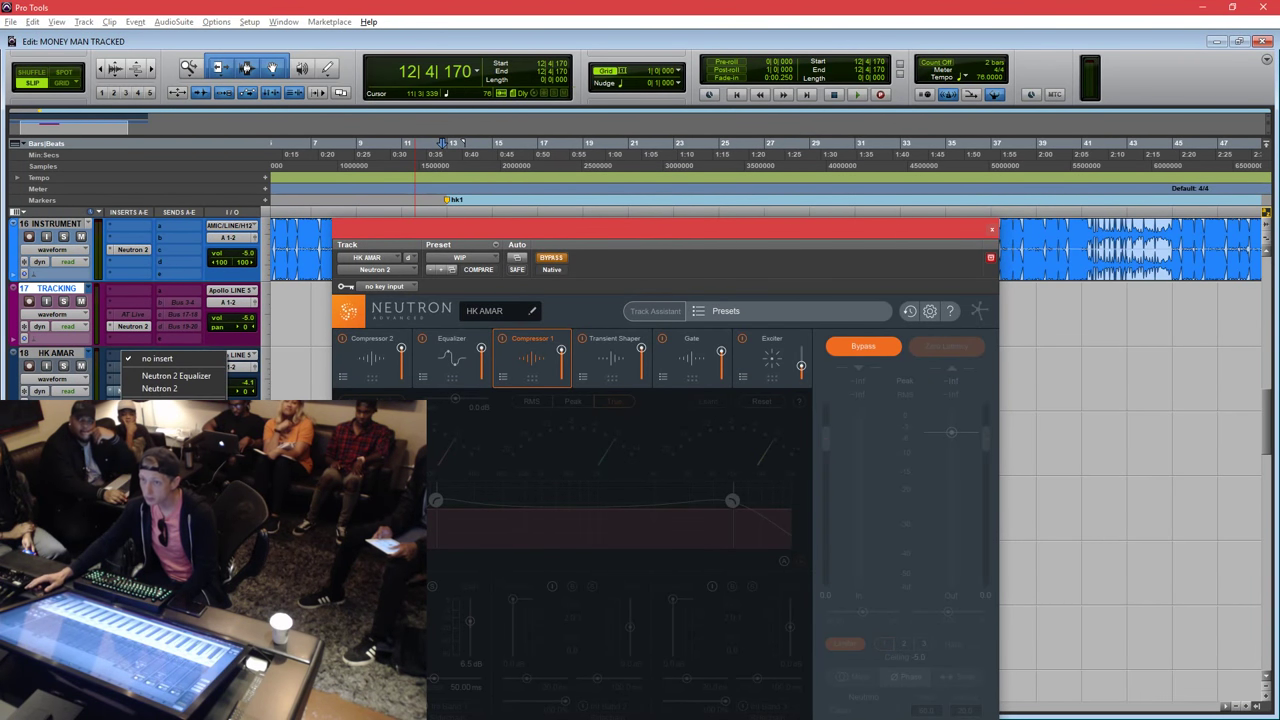
mouse_move(172, 406)
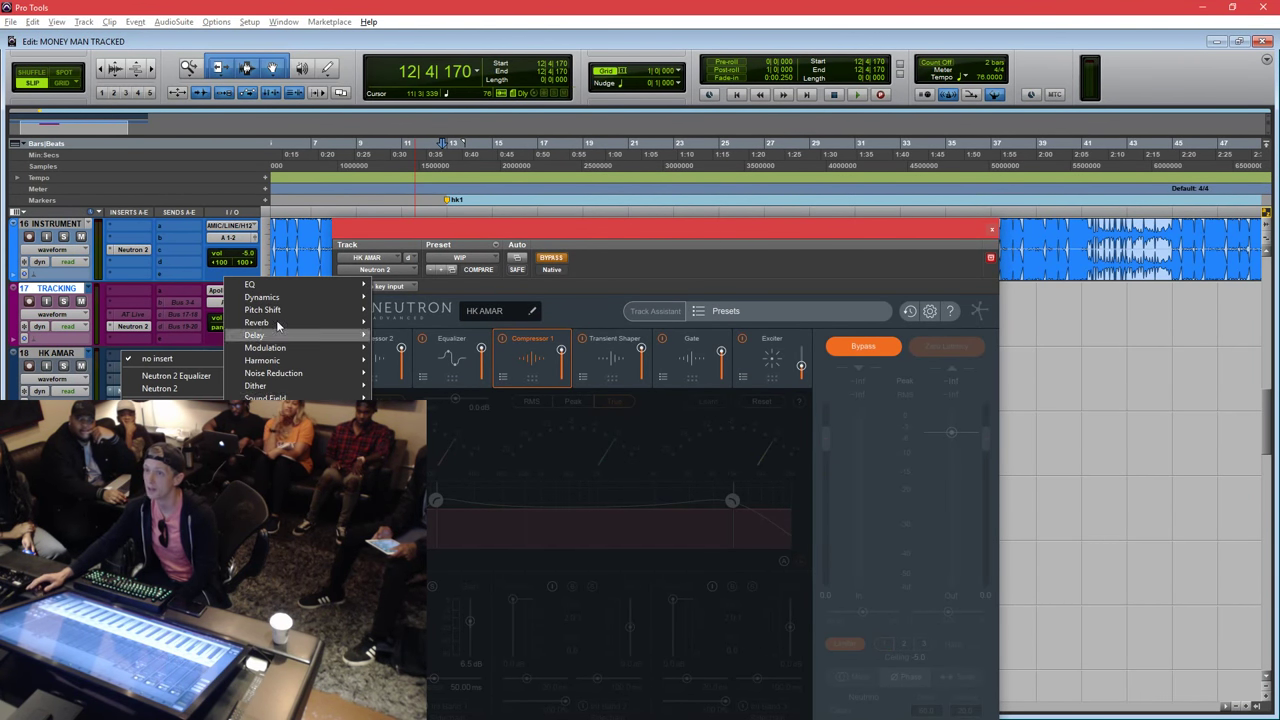
mouse_move(297, 500)
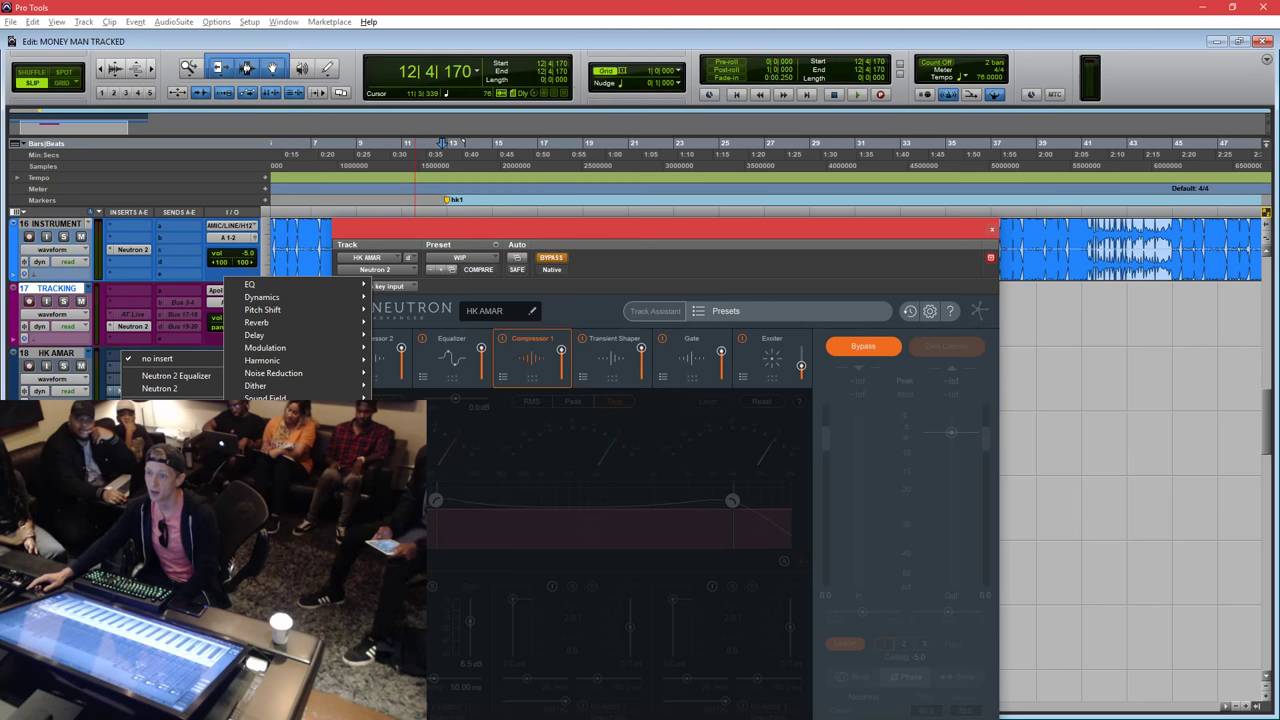
mouse_move(297, 525)
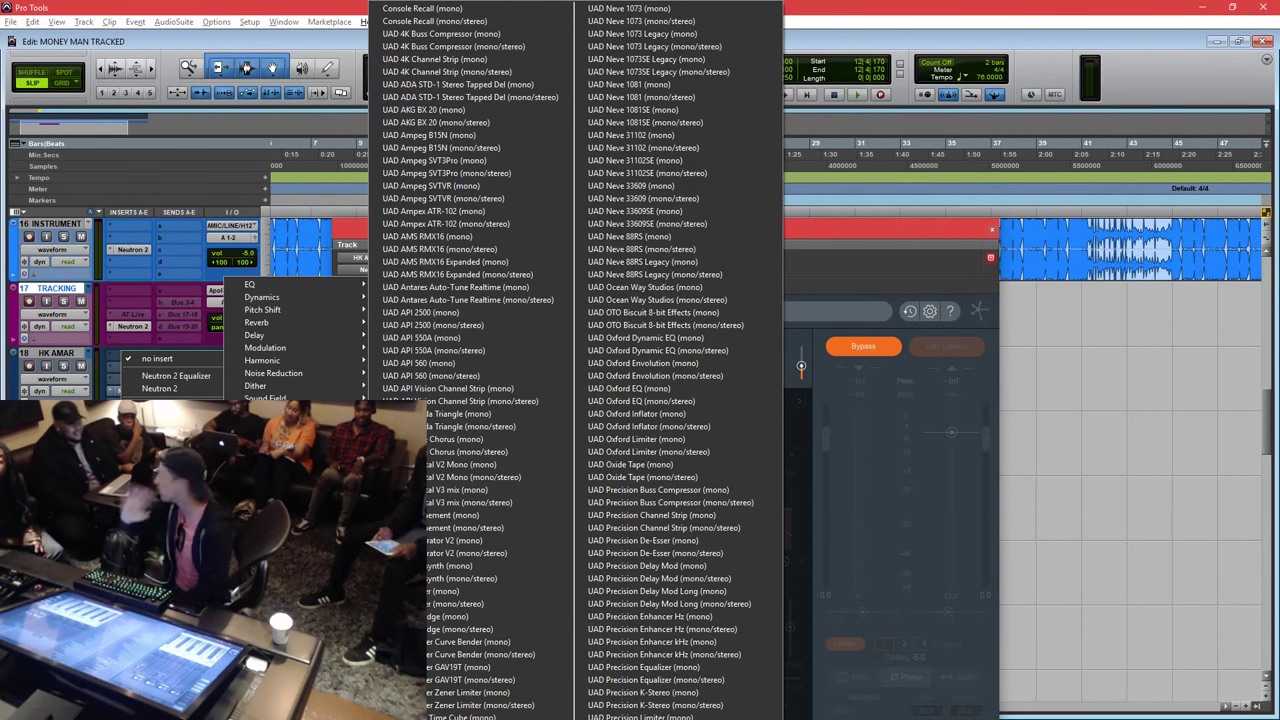
key(Escape)
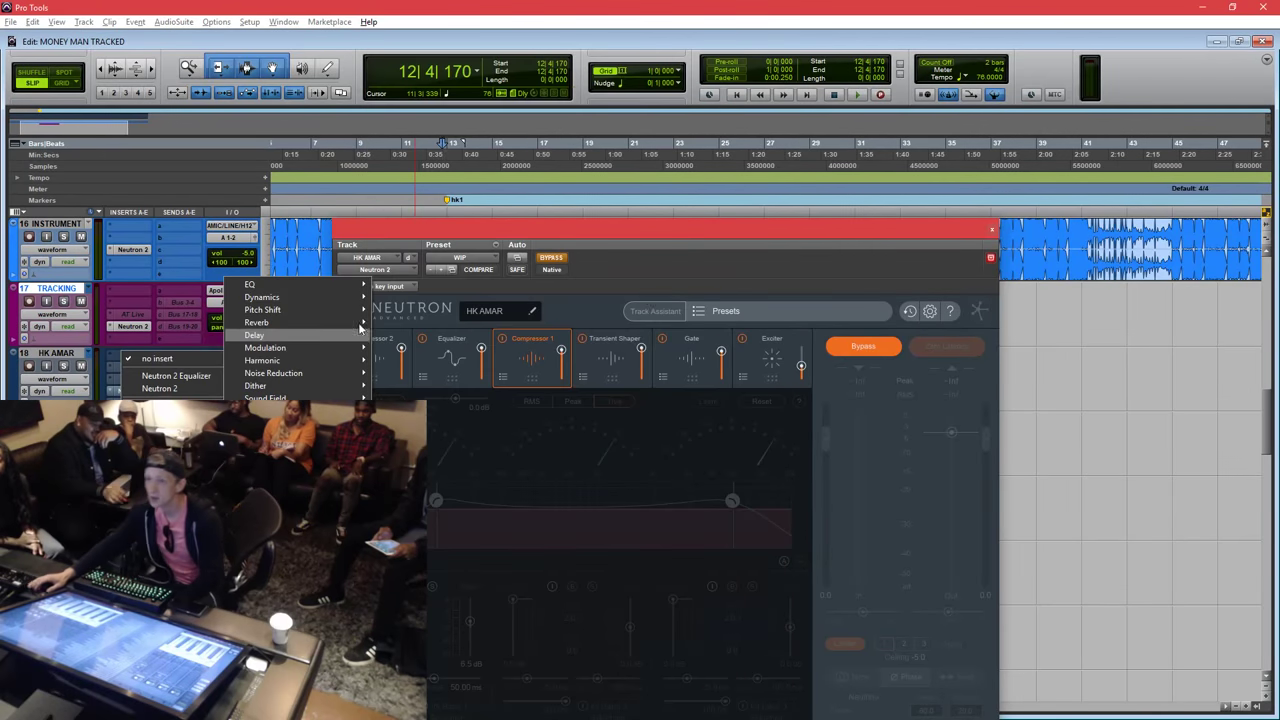
key(Escape)
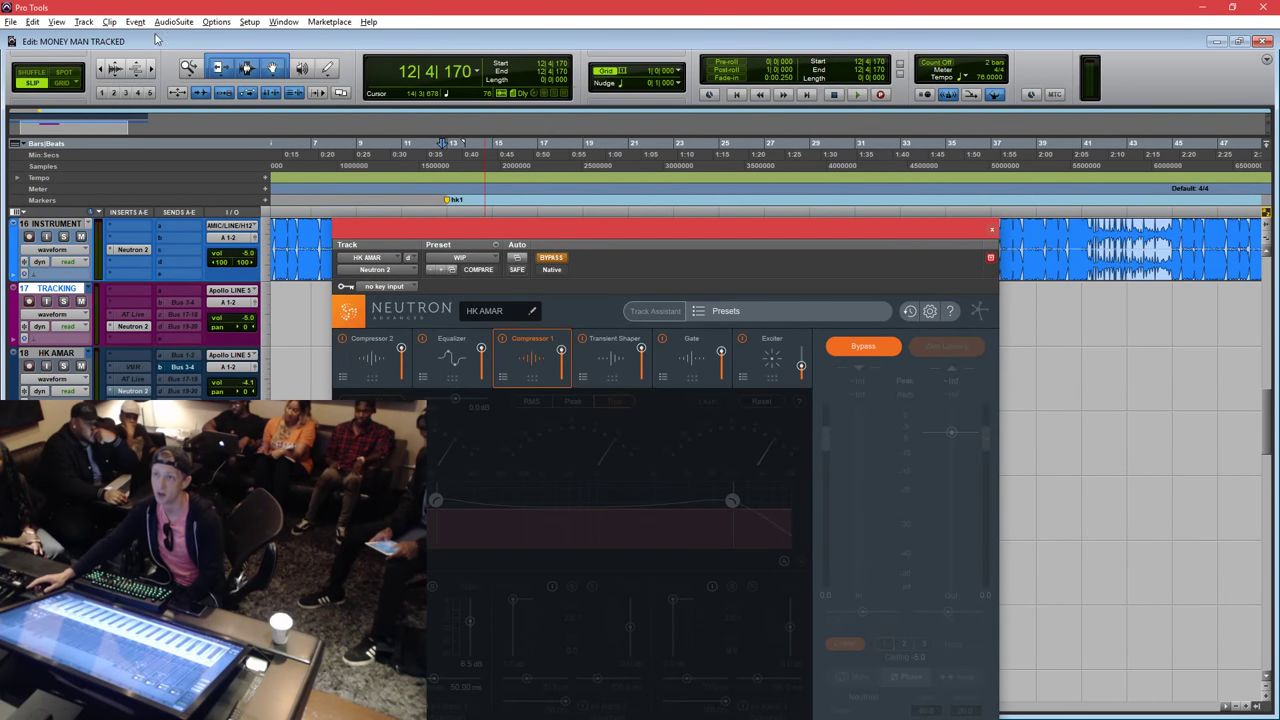
Review the Operation preferences, including the transport, numeric keypad, record and auto backup options.
click(249, 21)
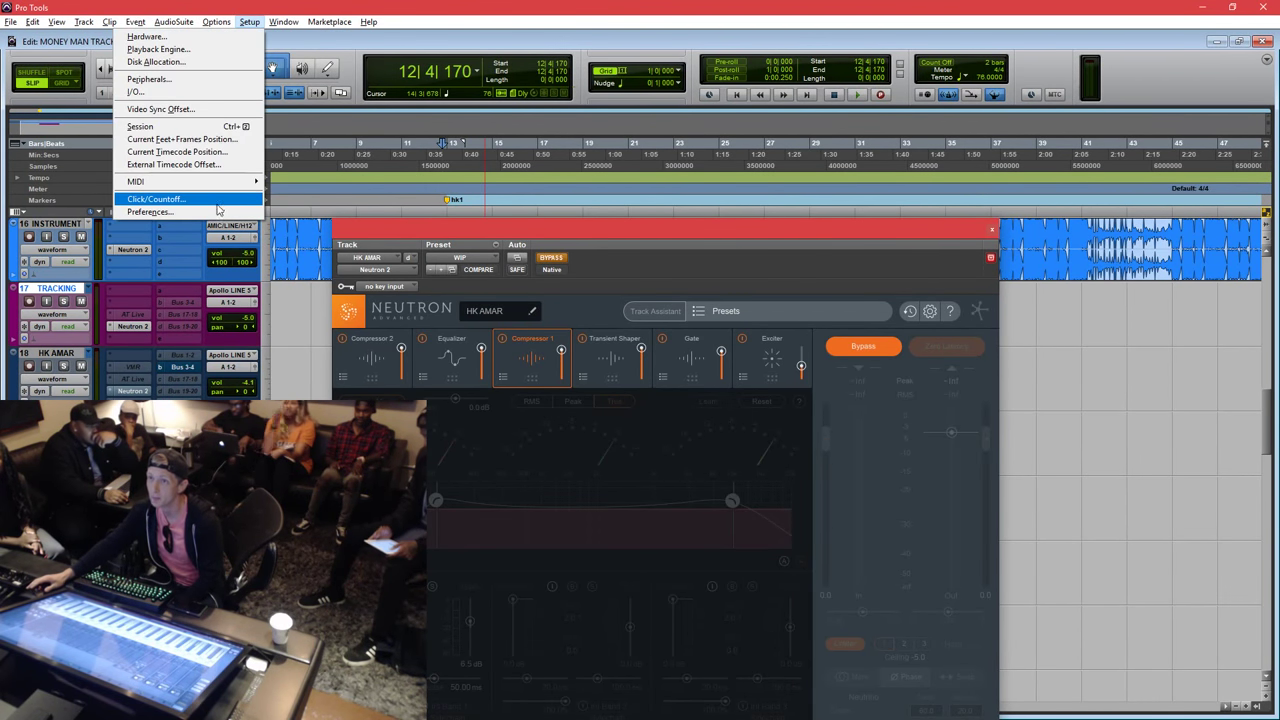
click(220, 210)
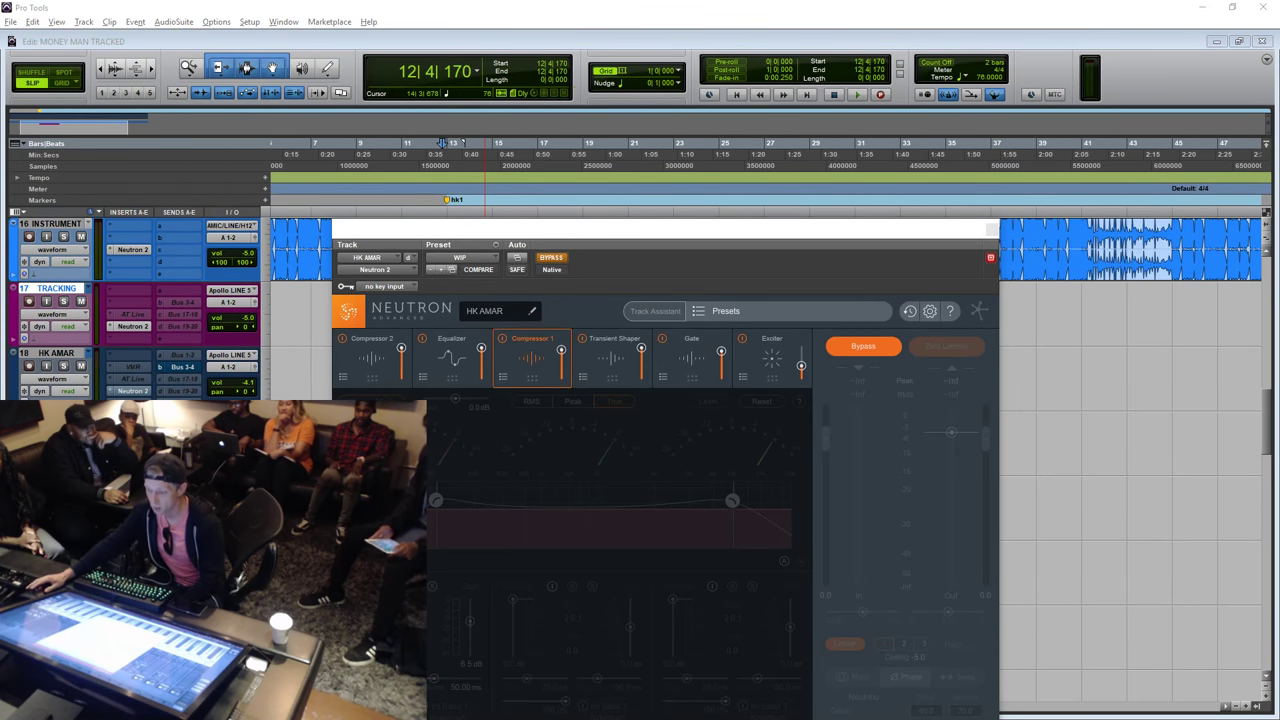
drag(739, 206, 727, 180)
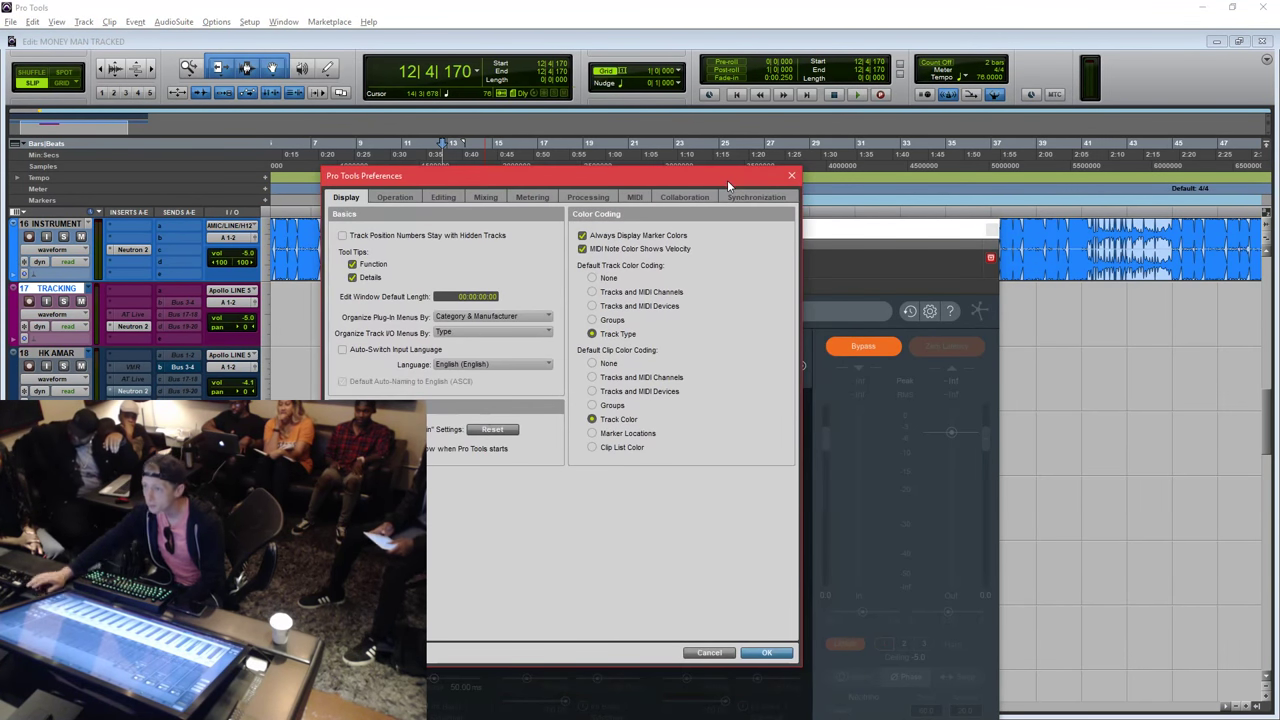
click(396, 197)
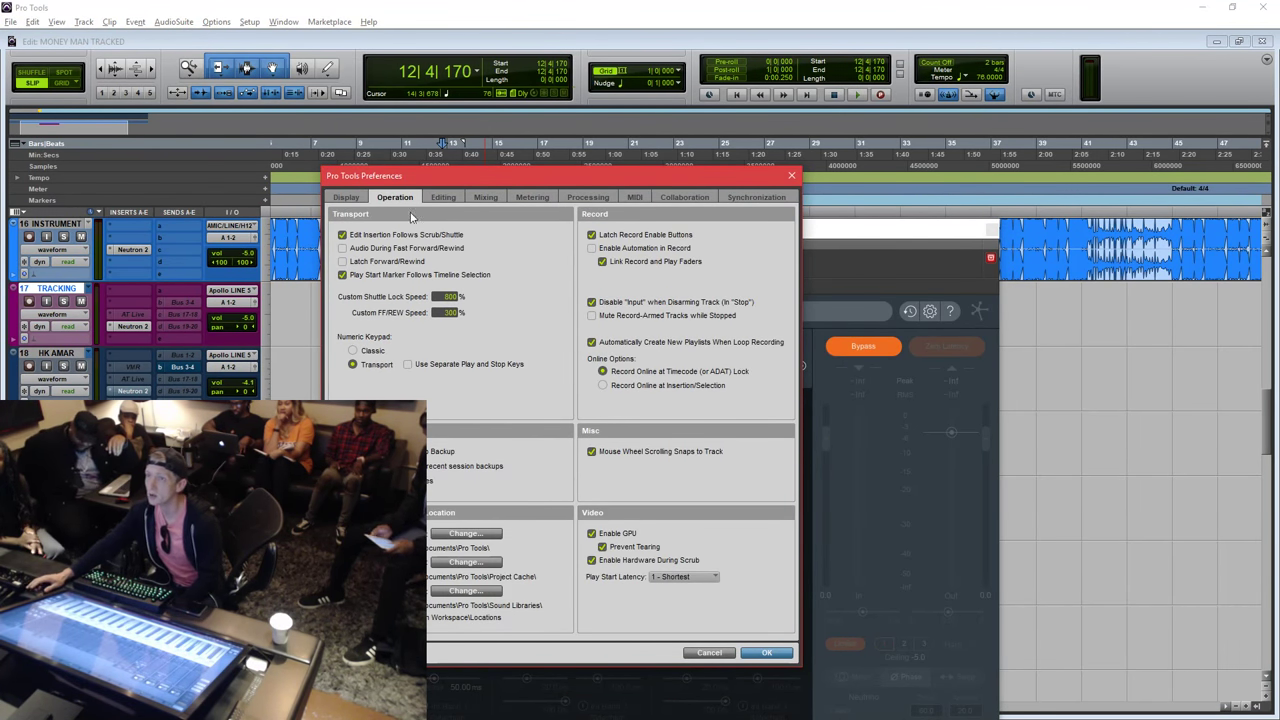
drag(446, 172, 413, 139)
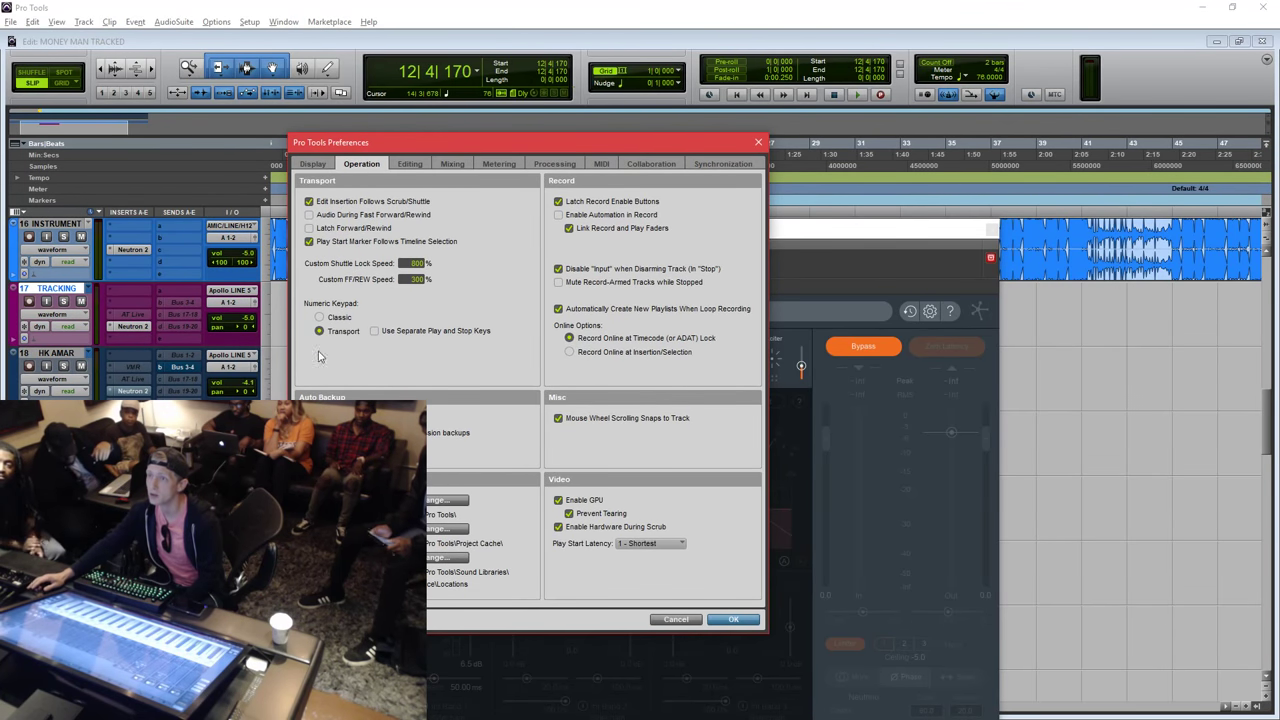
drag(522, 145, 587, 117)
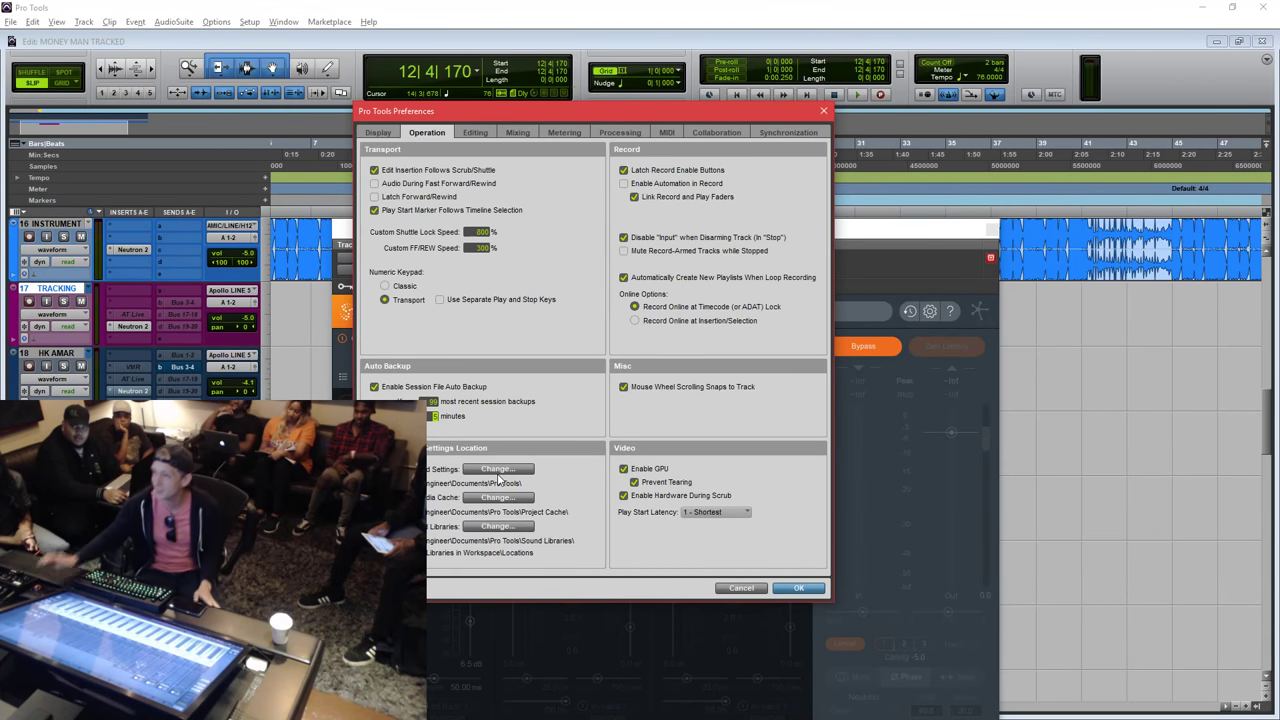
Review the Editing preferences and the default Fade In shape and slope, closing both dialogs without saving changes.
click(479, 134)
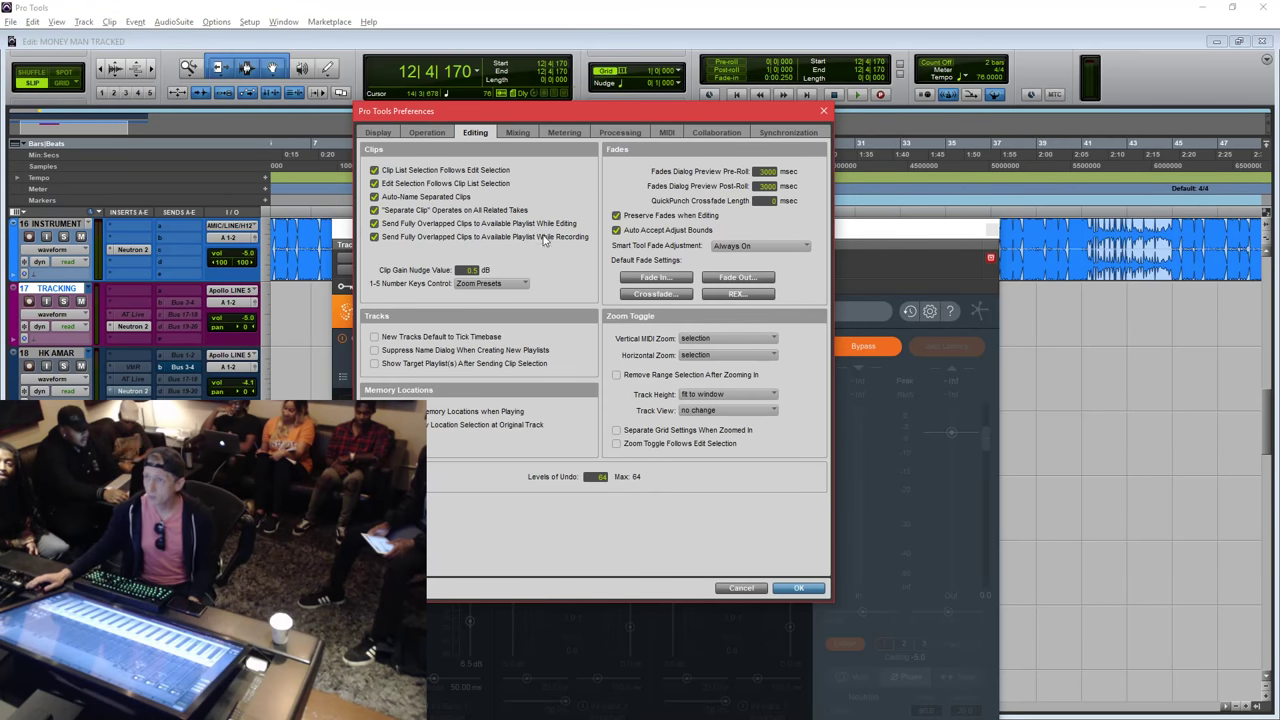
click(676, 284)
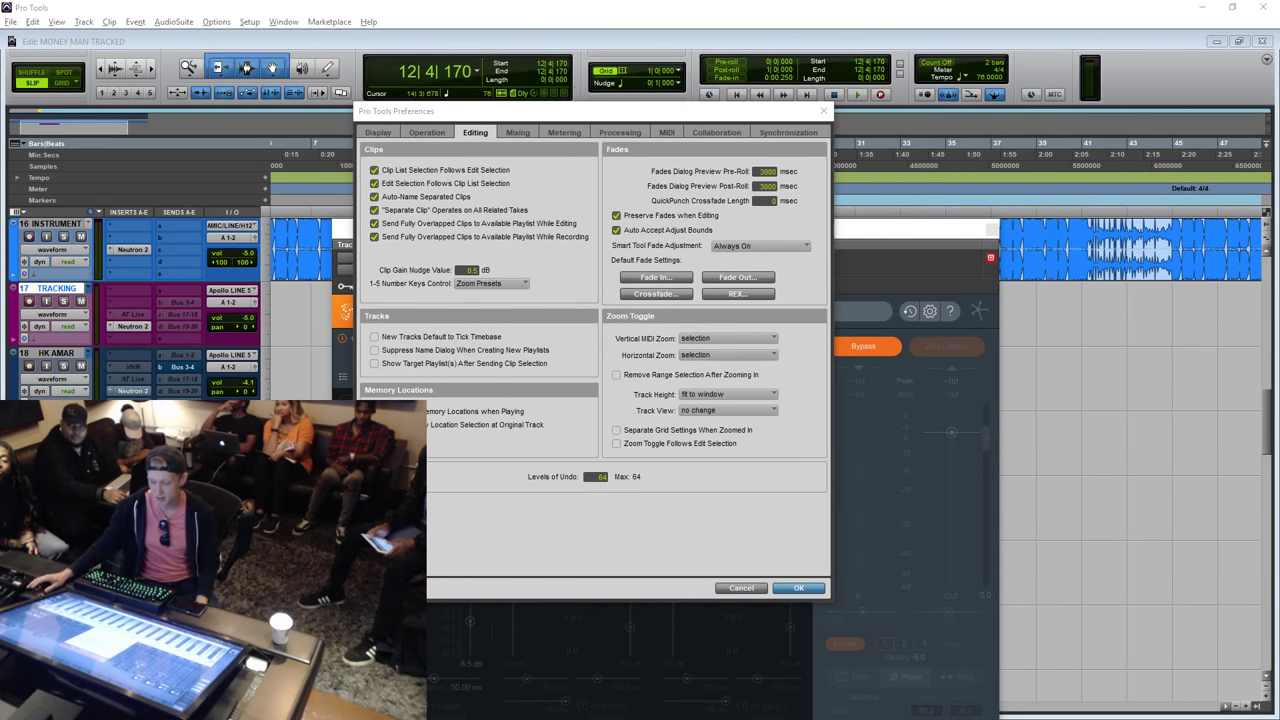
drag(744, 234, 590, 138)
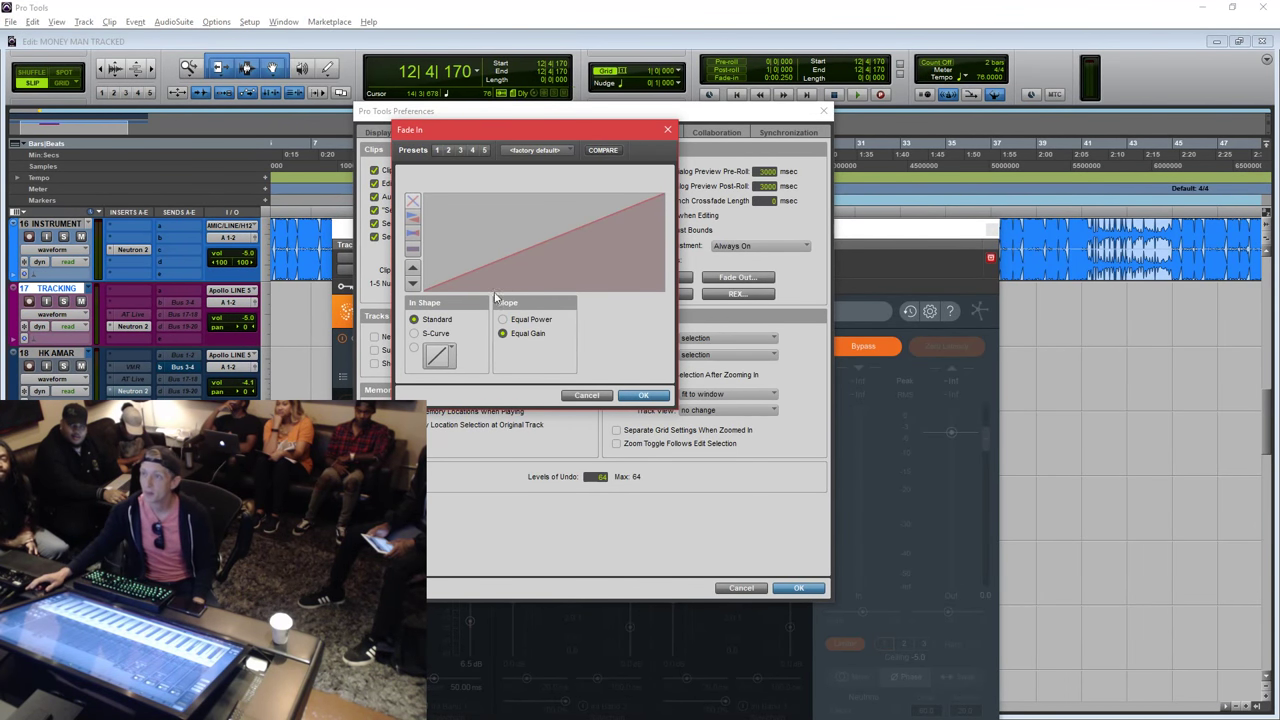
drag(560, 234, 548, 288)
click(587, 395)
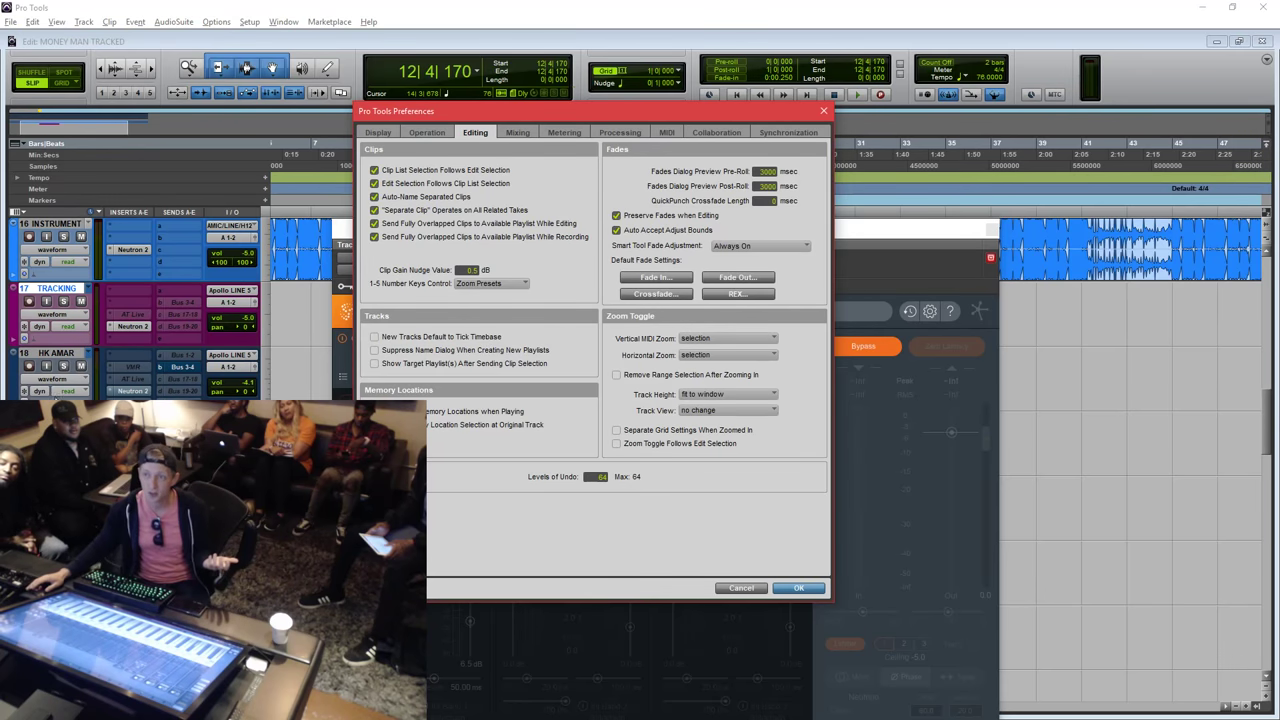
click(750, 588)
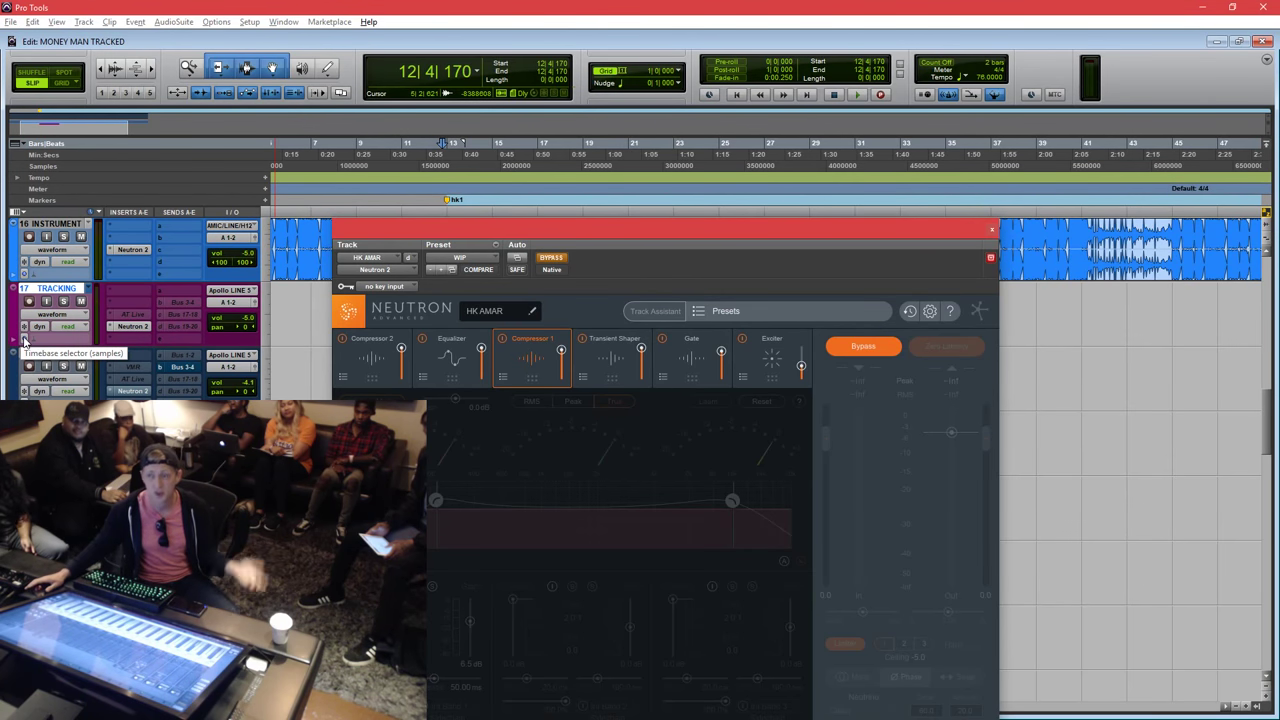
Switch the TRACKING track's timebase from samples to ticks and back to samples.
click(25, 342)
click(42, 356)
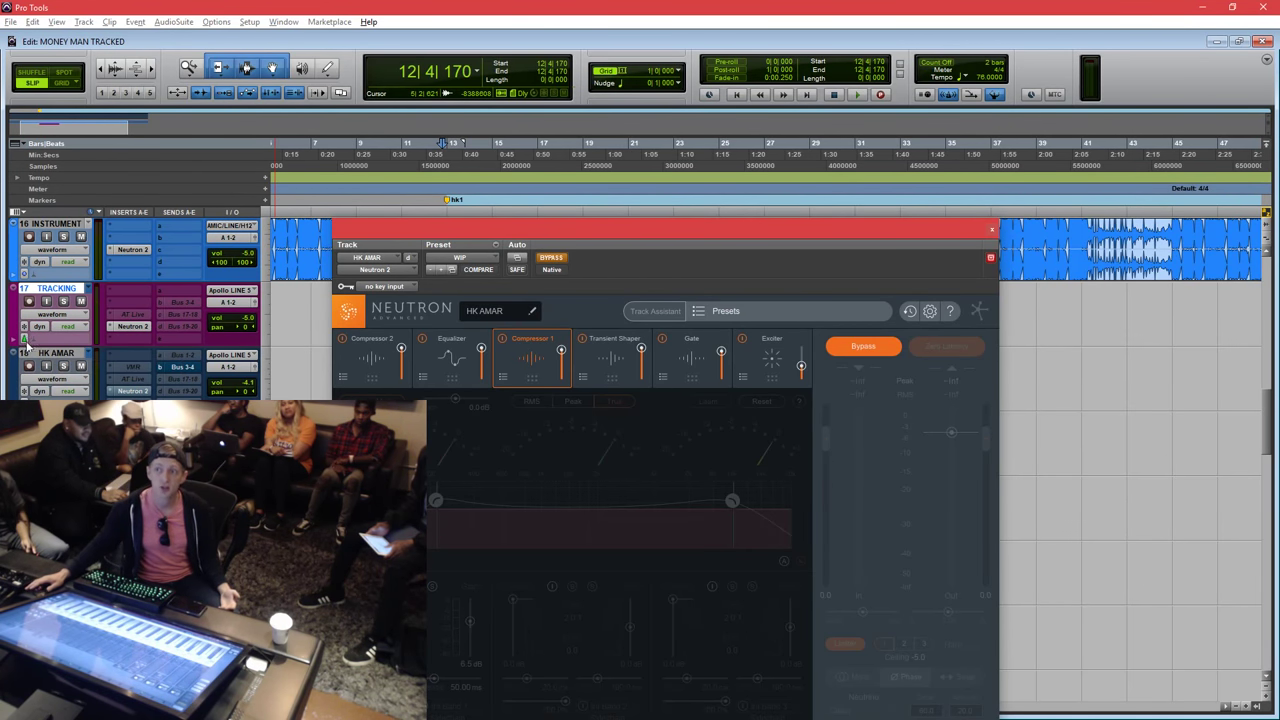
click(42, 356)
click(37, 343)
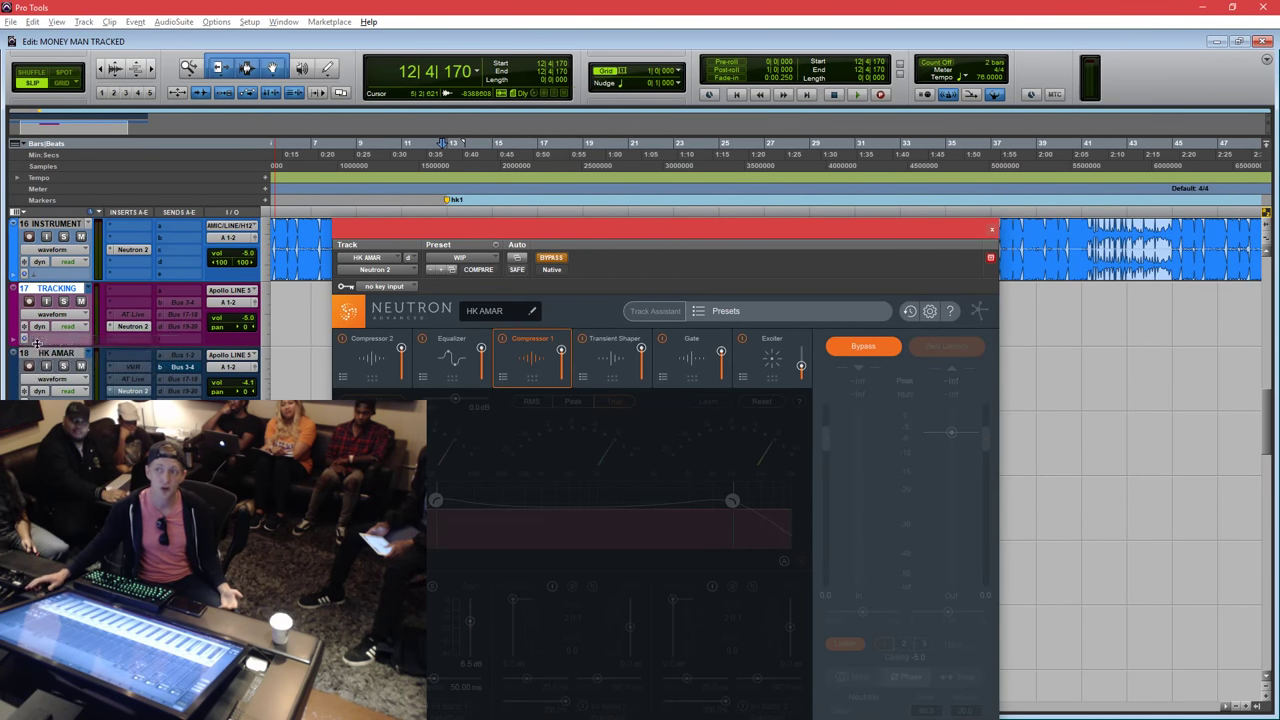
Set the TRACKING track's timebase to ticks once more and return it to samples.
click(24, 340)
click(47, 355)
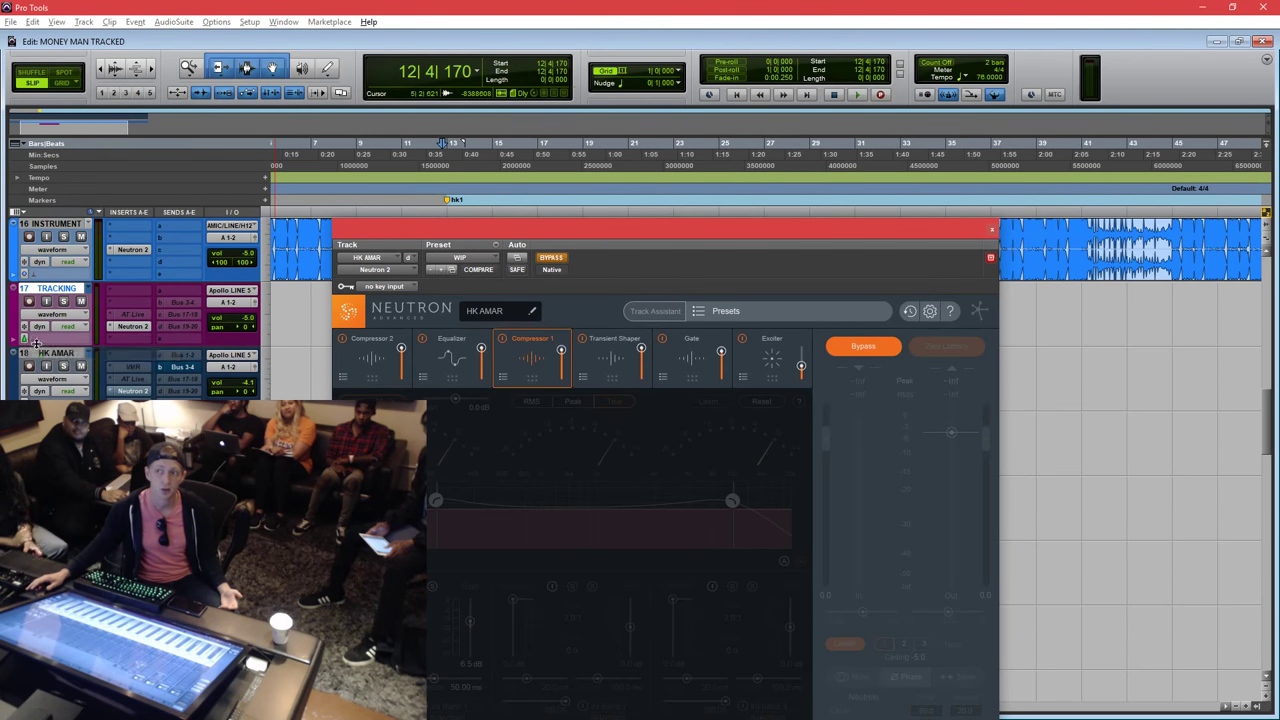
click(24, 339)
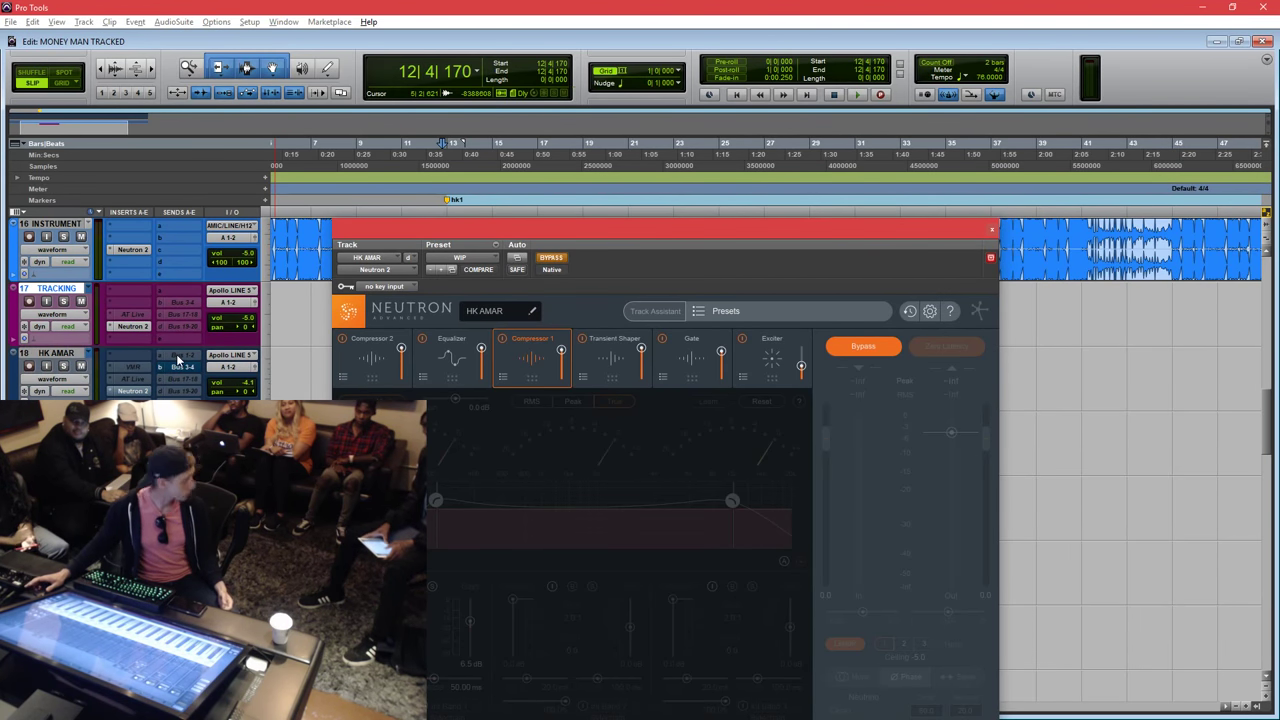
Review the Mixing preferences, including the Sends Default to "-INF" option, and close the dialog.
click(255, 23)
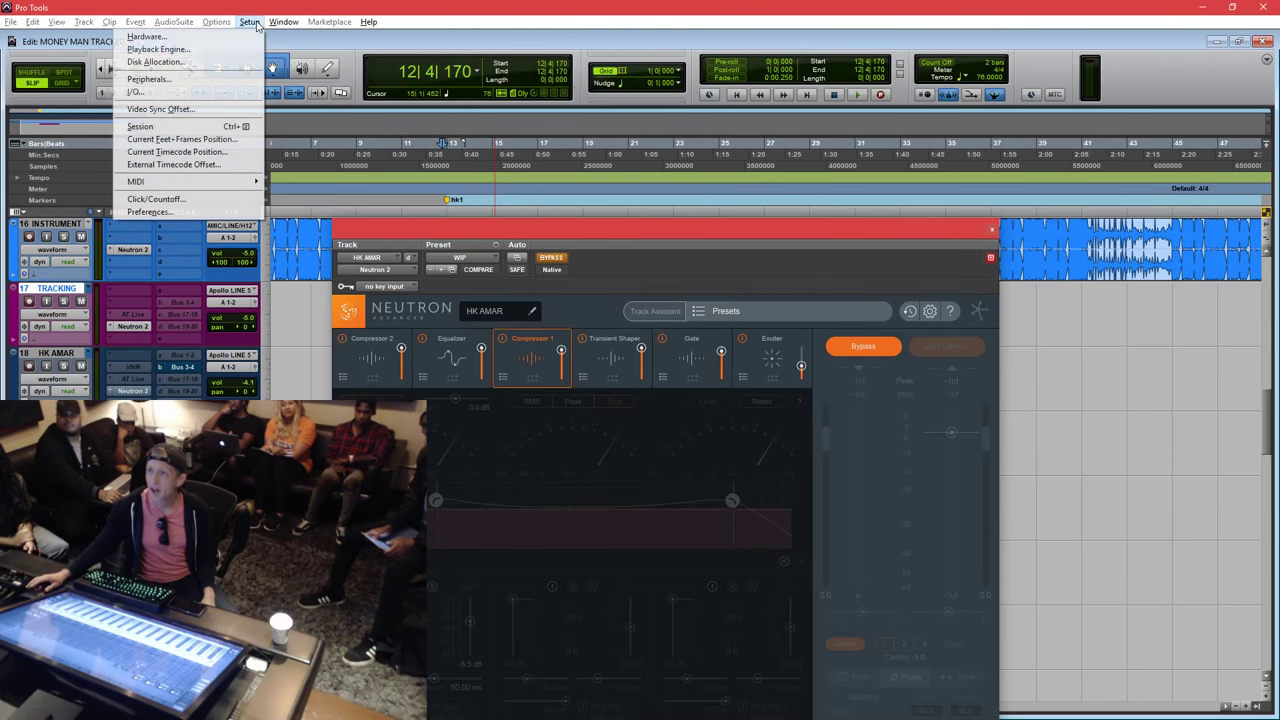
click(221, 213)
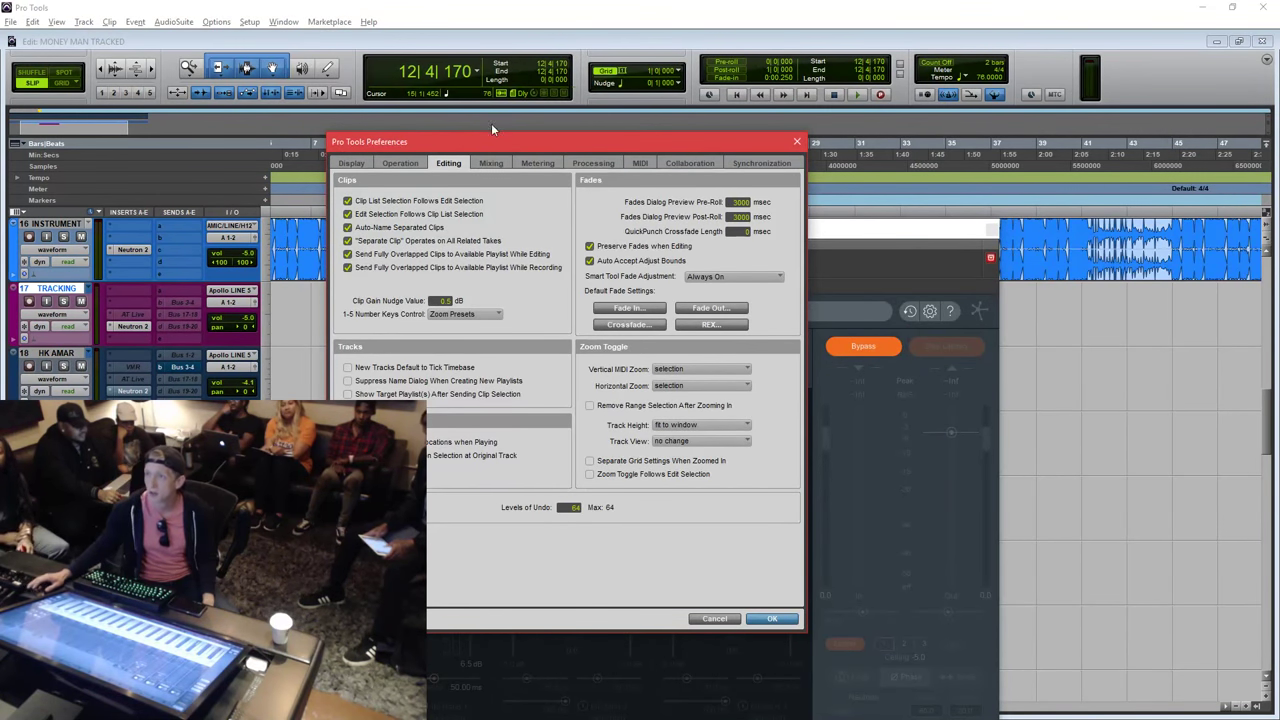
click(491, 167)
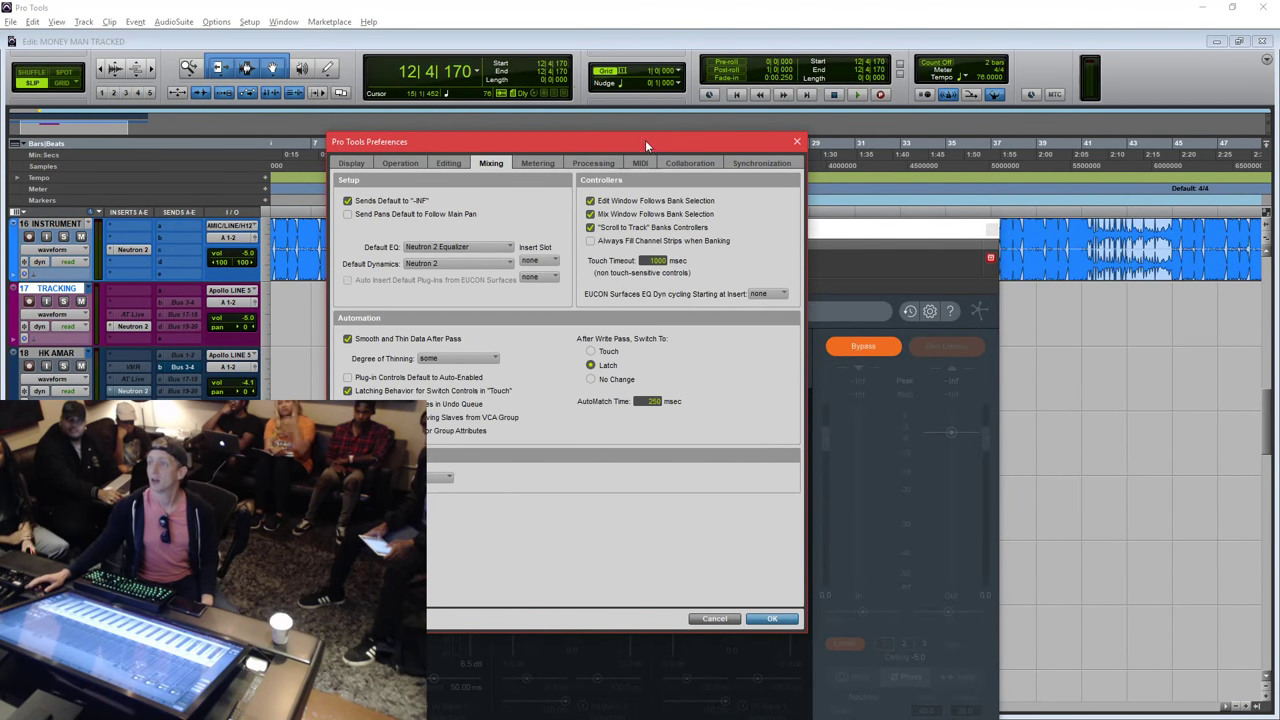
drag(645, 140, 637, 133)
click(340, 194)
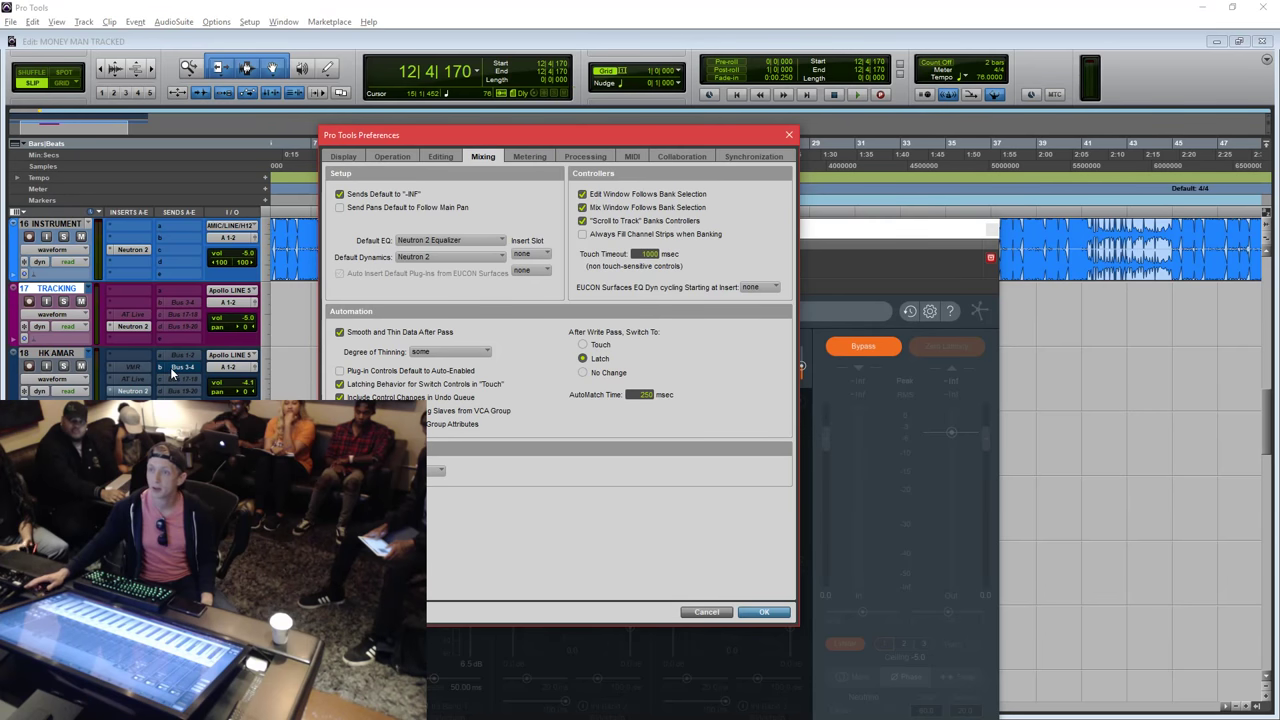
key(Return)
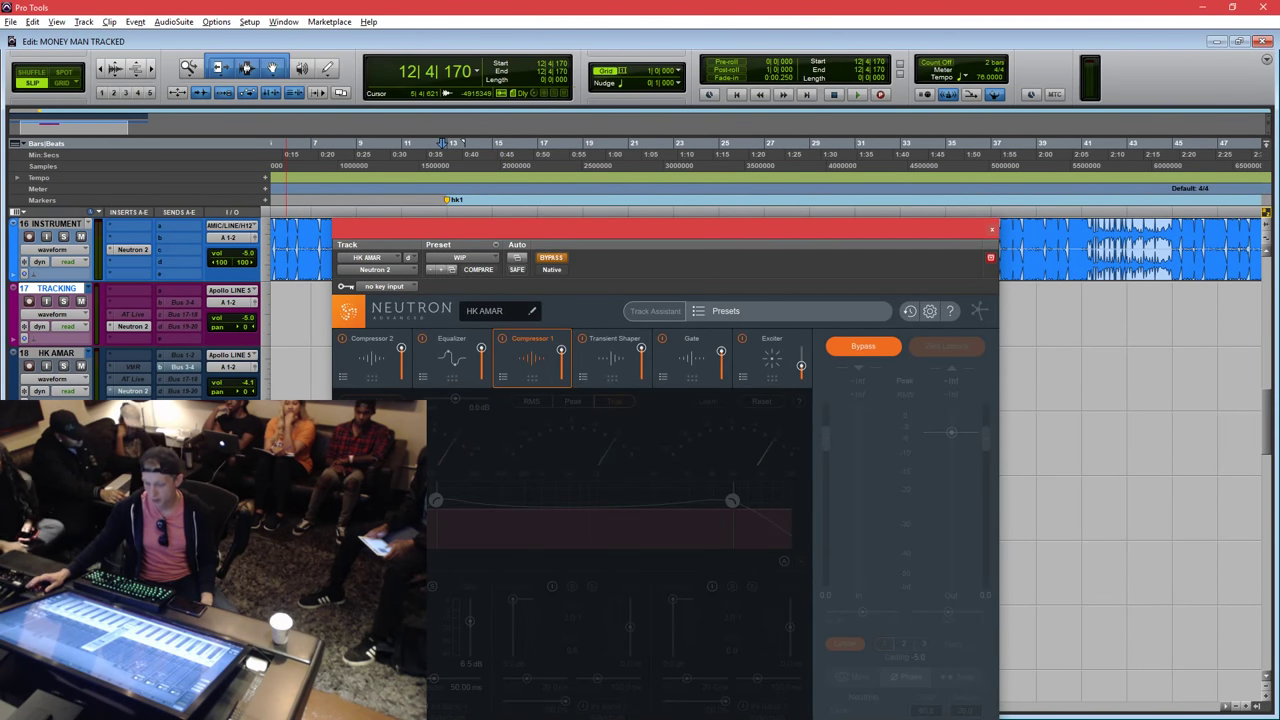
Lower the HK AMAR track's send b to Bus 3-4 all the way to -∞ and close the send window.
drag(560, 715, 515, 127)
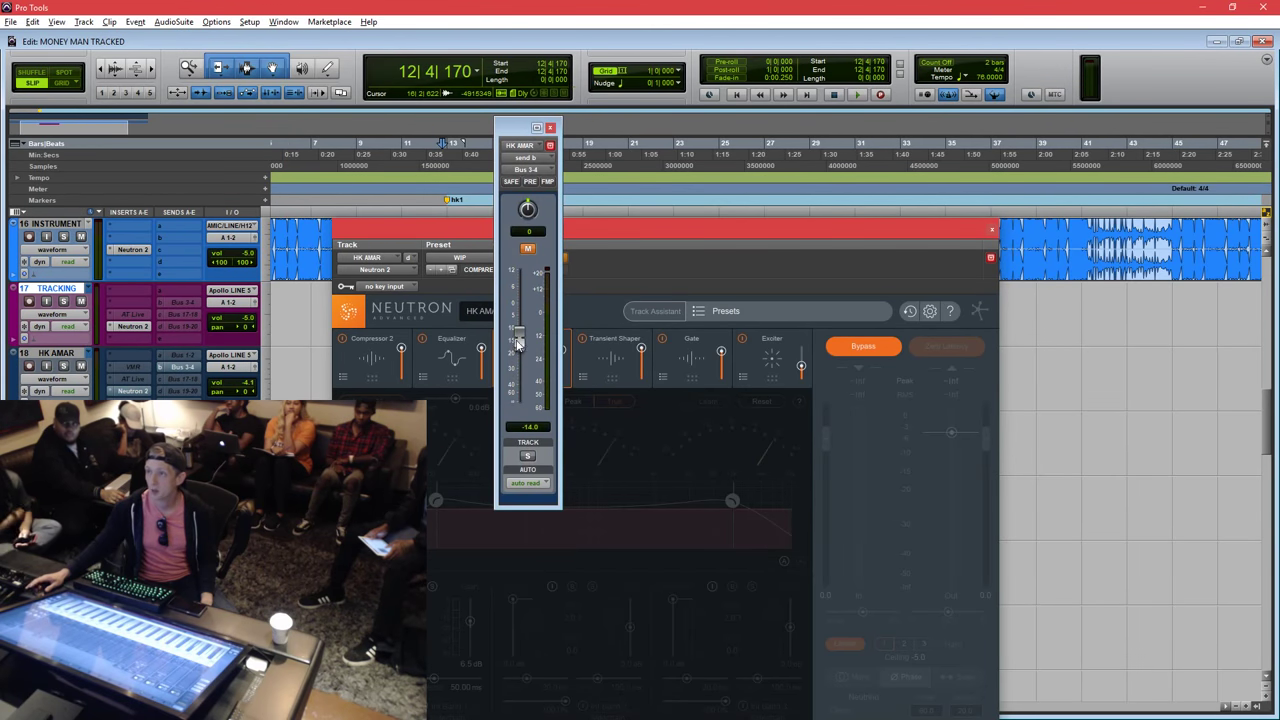
drag(517, 343, 518, 356)
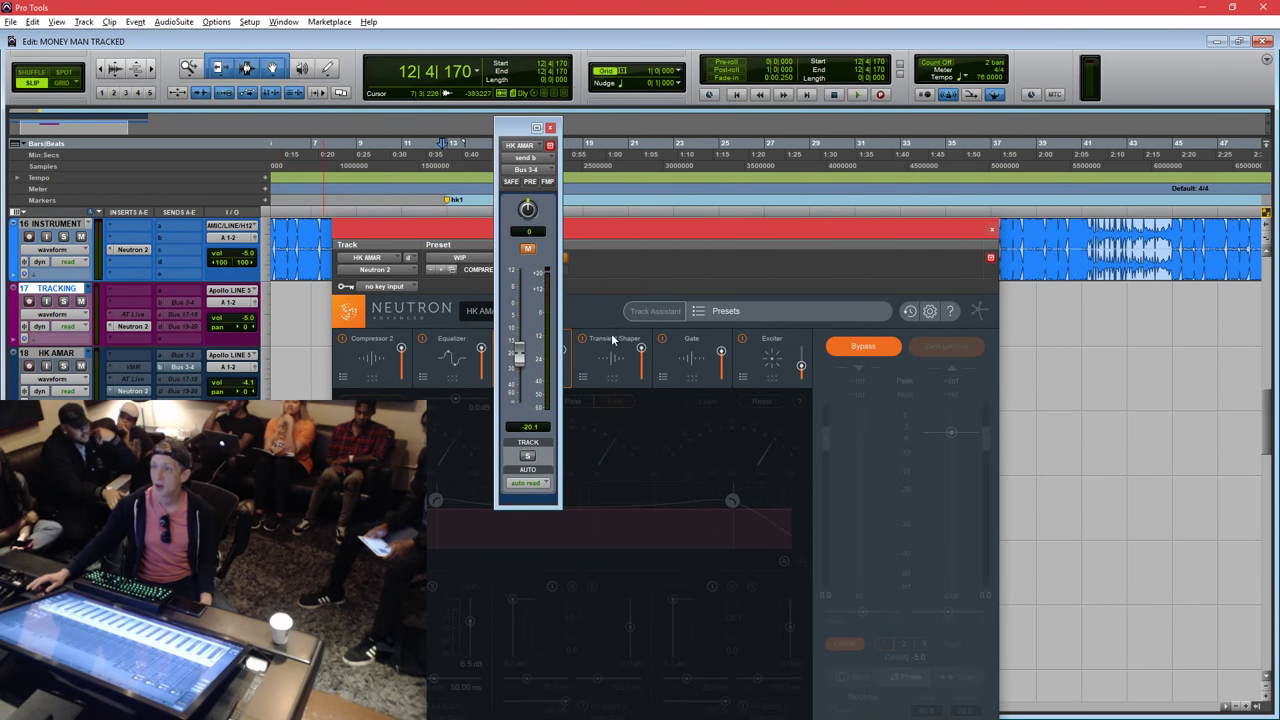
drag(517, 357, 520, 403)
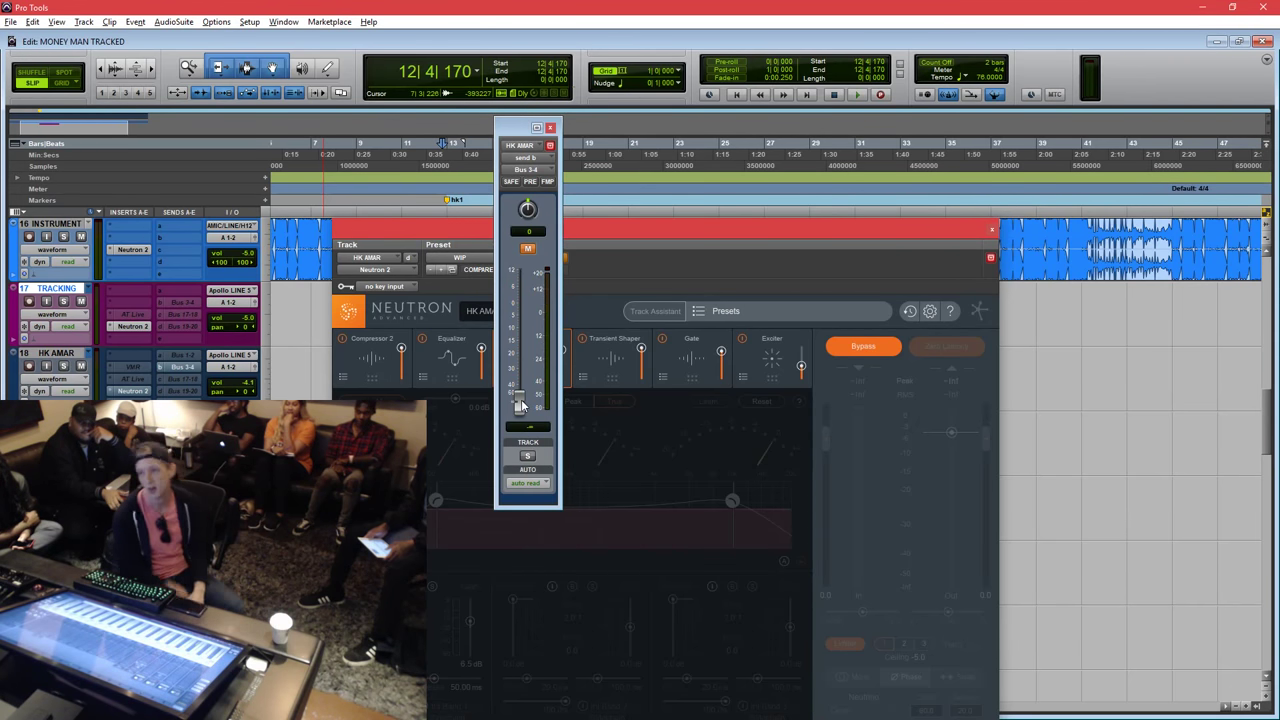
click(550, 128)
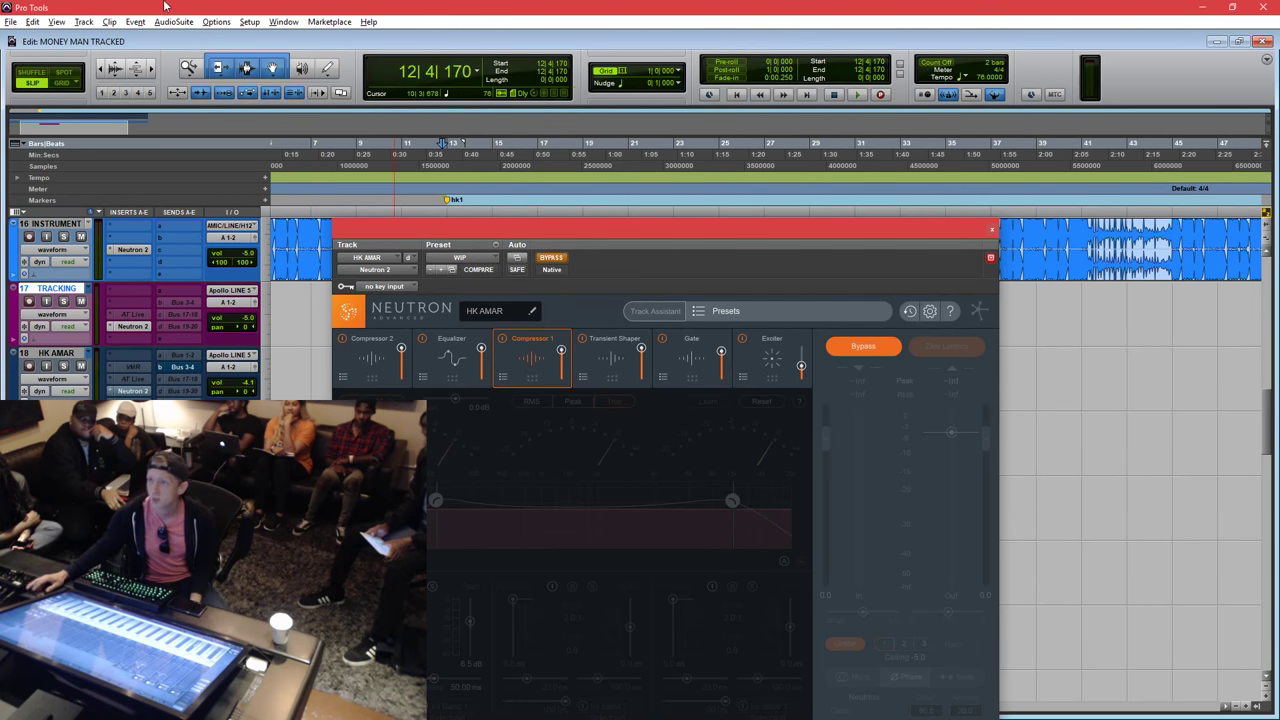
Examine the plug-in choices for Default EQ in the Mixing preferences, leaving Neutron 2 Equalizer selected.
click(249, 21)
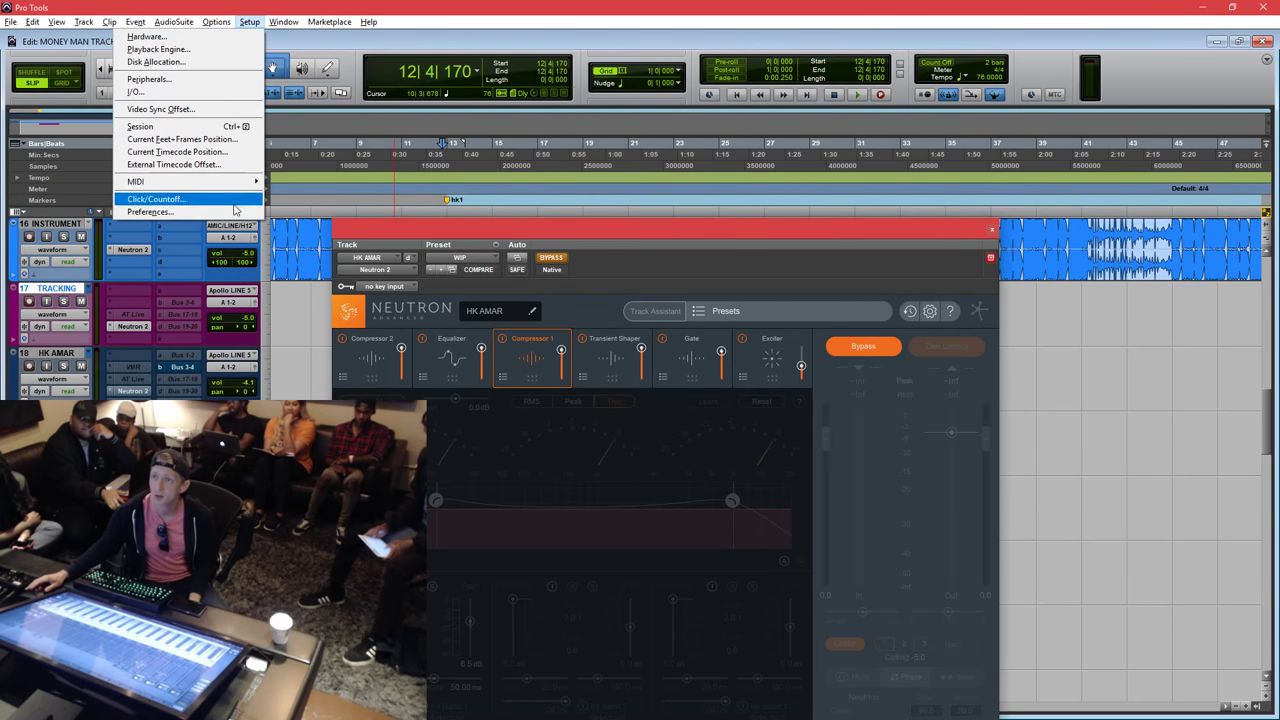
click(150, 212)
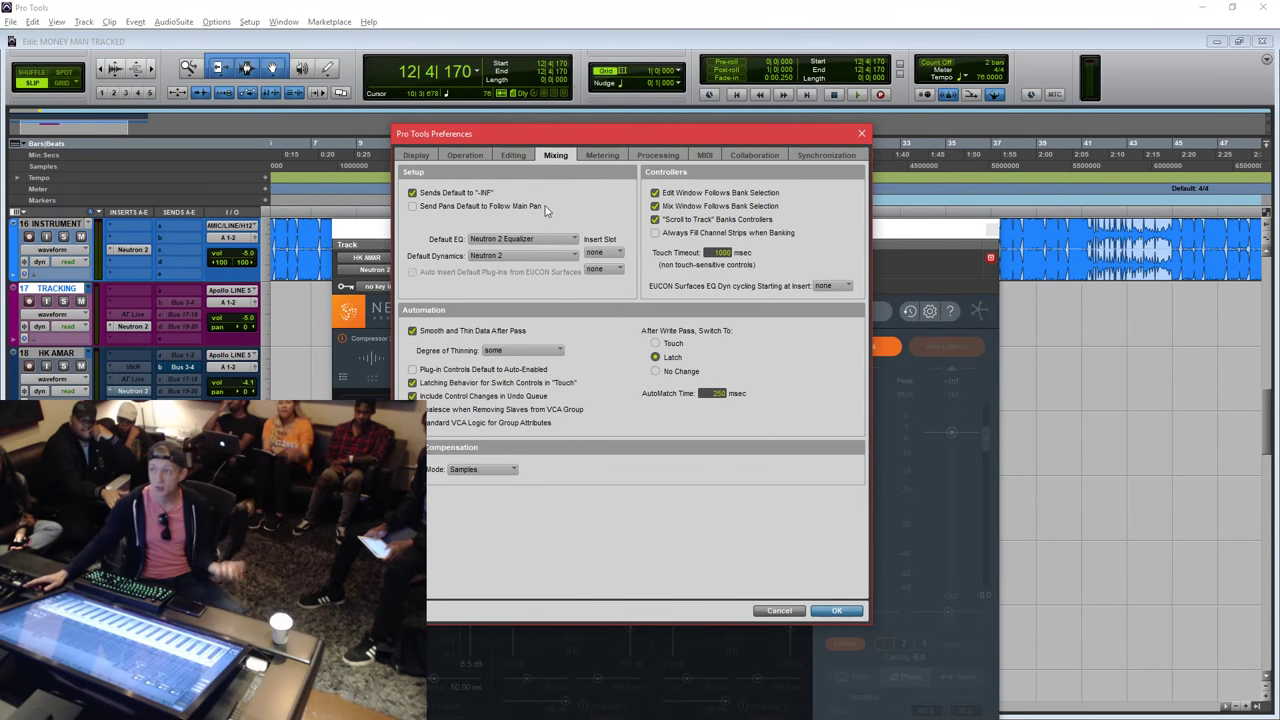
click(536, 239)
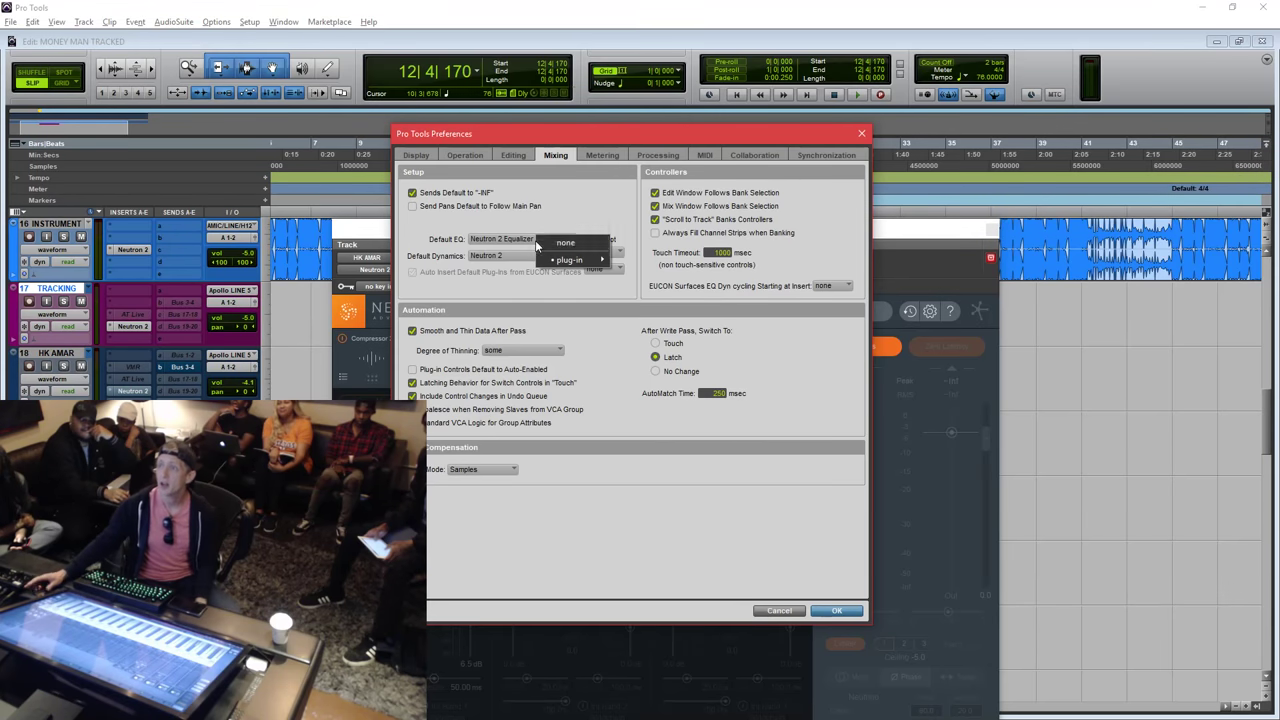
mouse_move(554, 261)
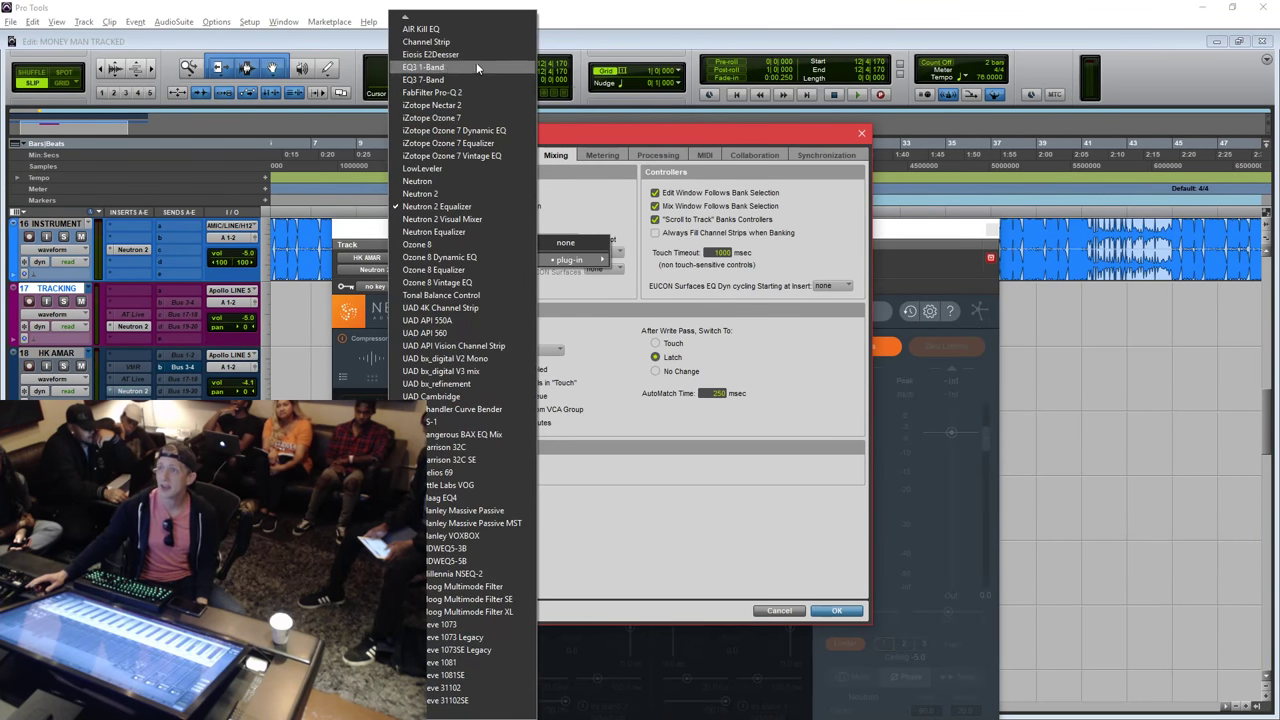
mouse_move(441, 713)
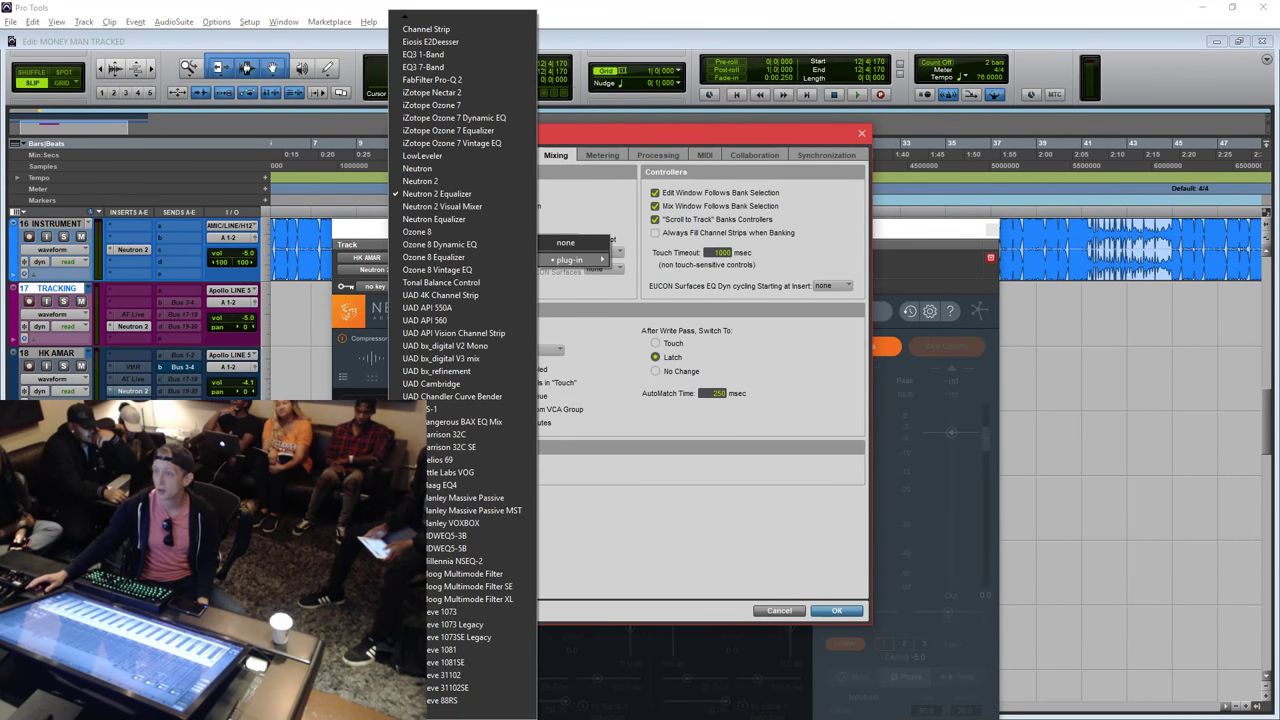
click(627, 193)
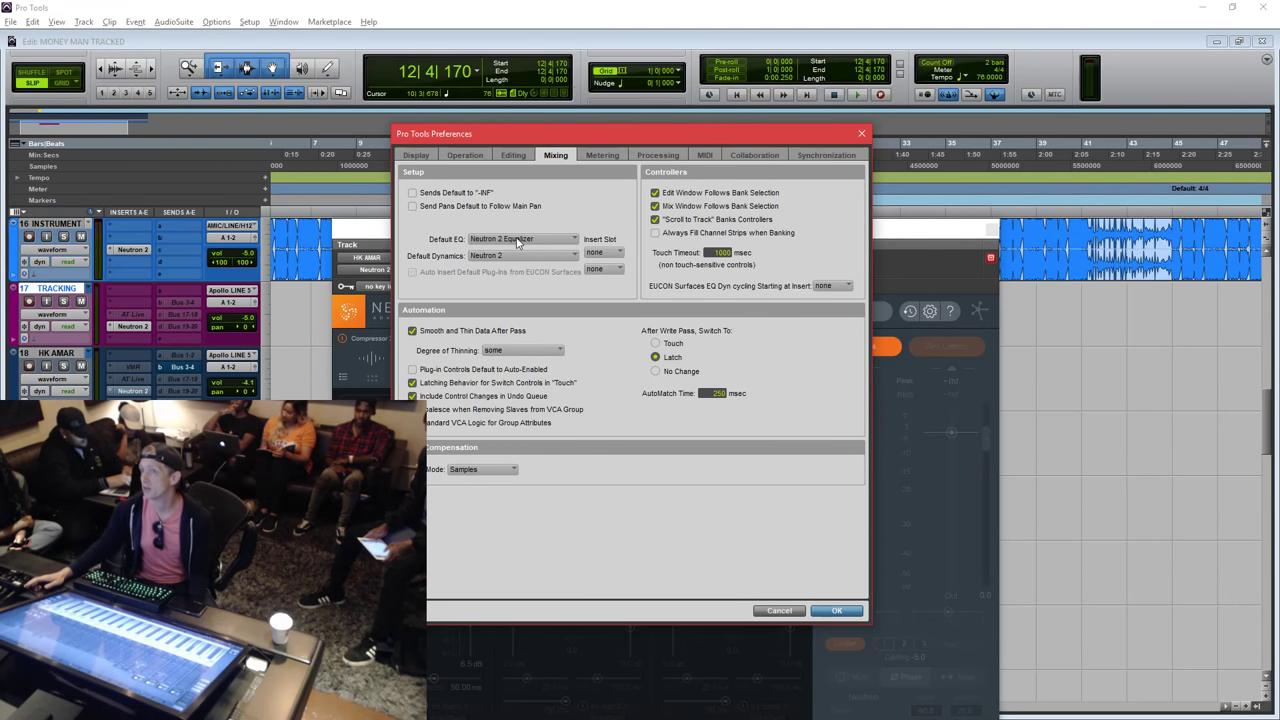
Check the Default Dynamics choices and re-enable Sends Default to "-INF", closing the preferences without saving.
click(507, 257)
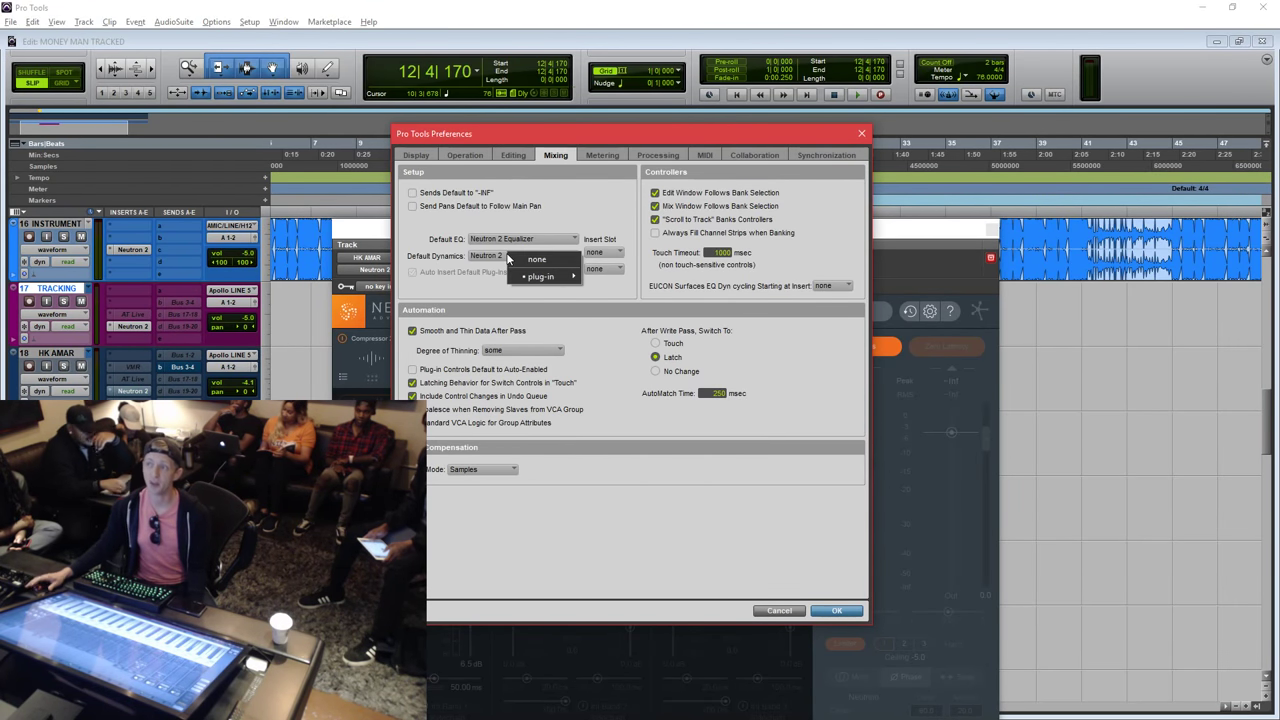
click(591, 210)
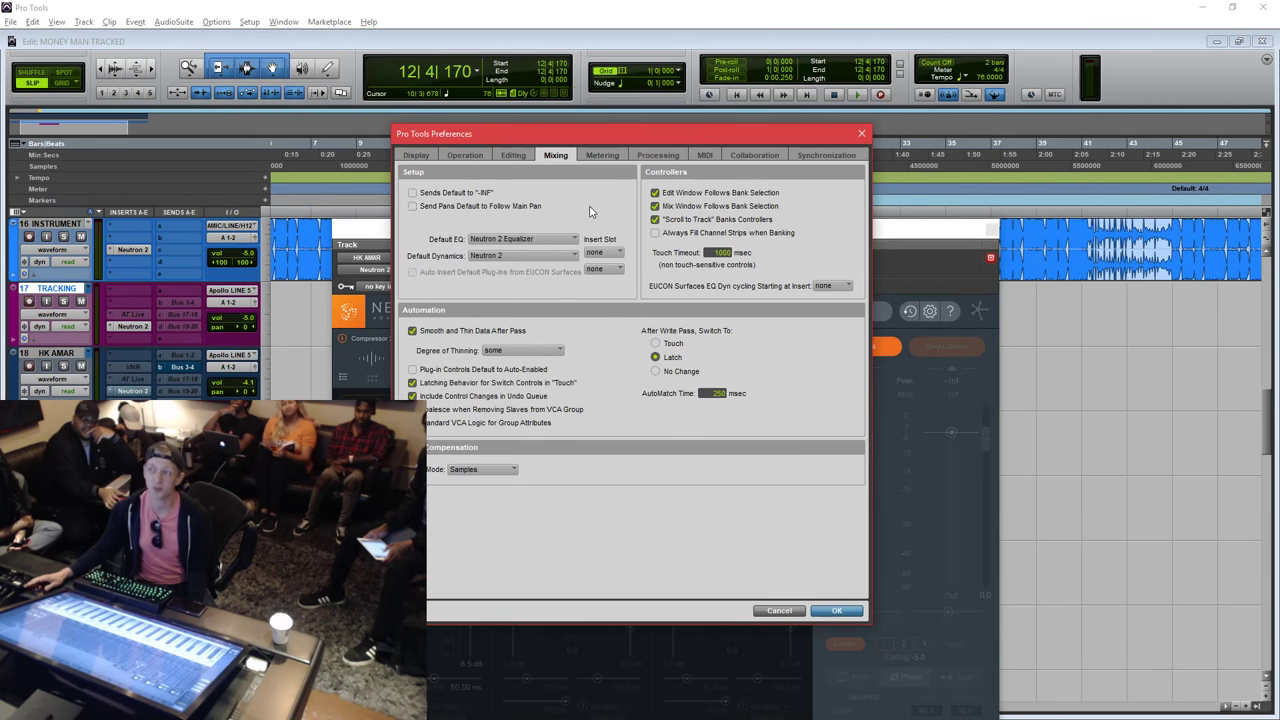
click(541, 206)
click(470, 195)
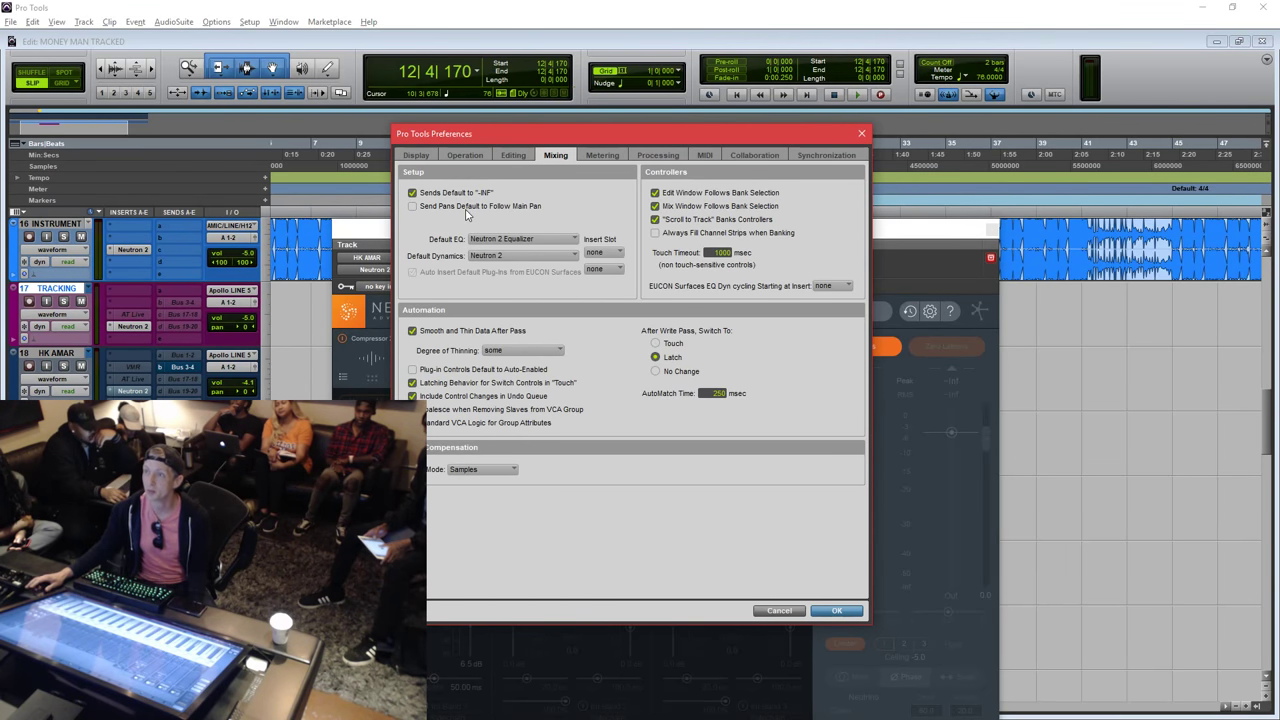
click(863, 133)
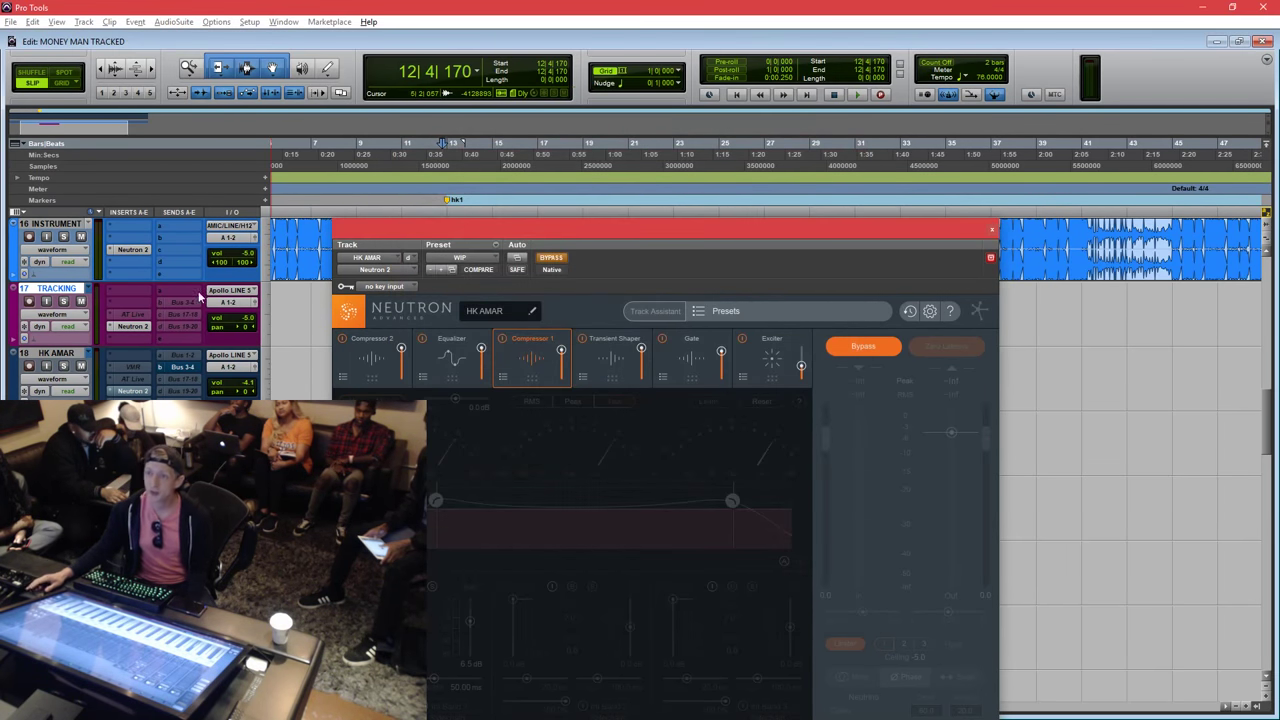
Insert Neutron 2 Equalizer in HK AMAR's first insert slot and boost band 5 by about 5.0 dB at 2412 Hz.
click(124, 351)
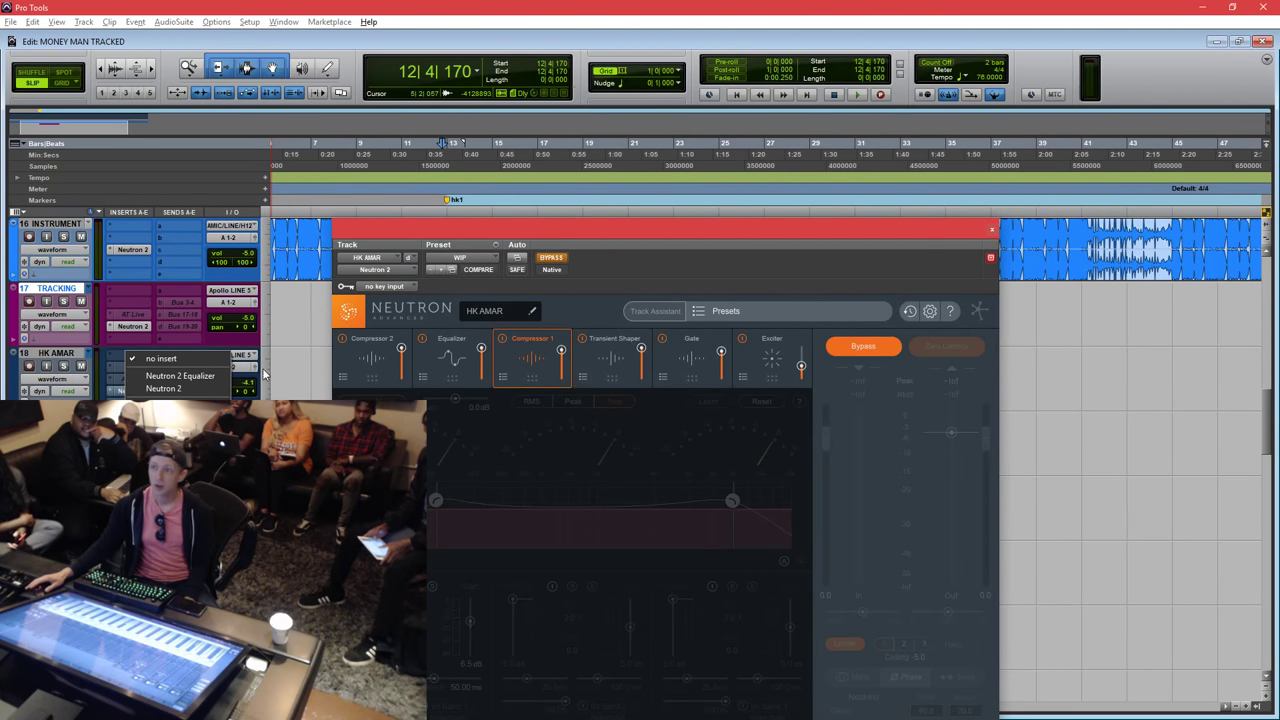
click(206, 381)
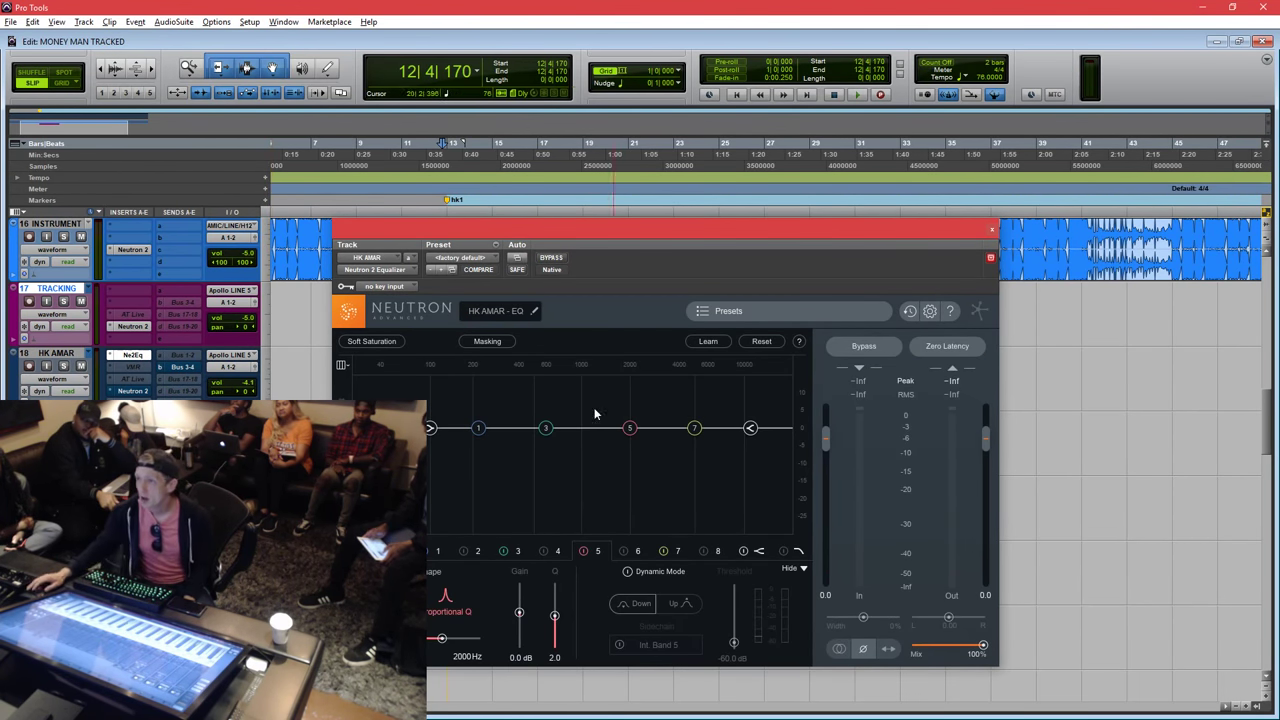
mouse_move(633, 436)
mouse_down()
mouse_move(683, 447)
mouse_move(653, 452)
mouse_move(654, 432)
mouse_move(632, 430)
mouse_move(669, 425)
mouse_move(645, 414)
mouse_up()
Toggle Dynamic Mode on and off for band 5 and reset the band to its default, closing the equalizer window.
click(654, 570)
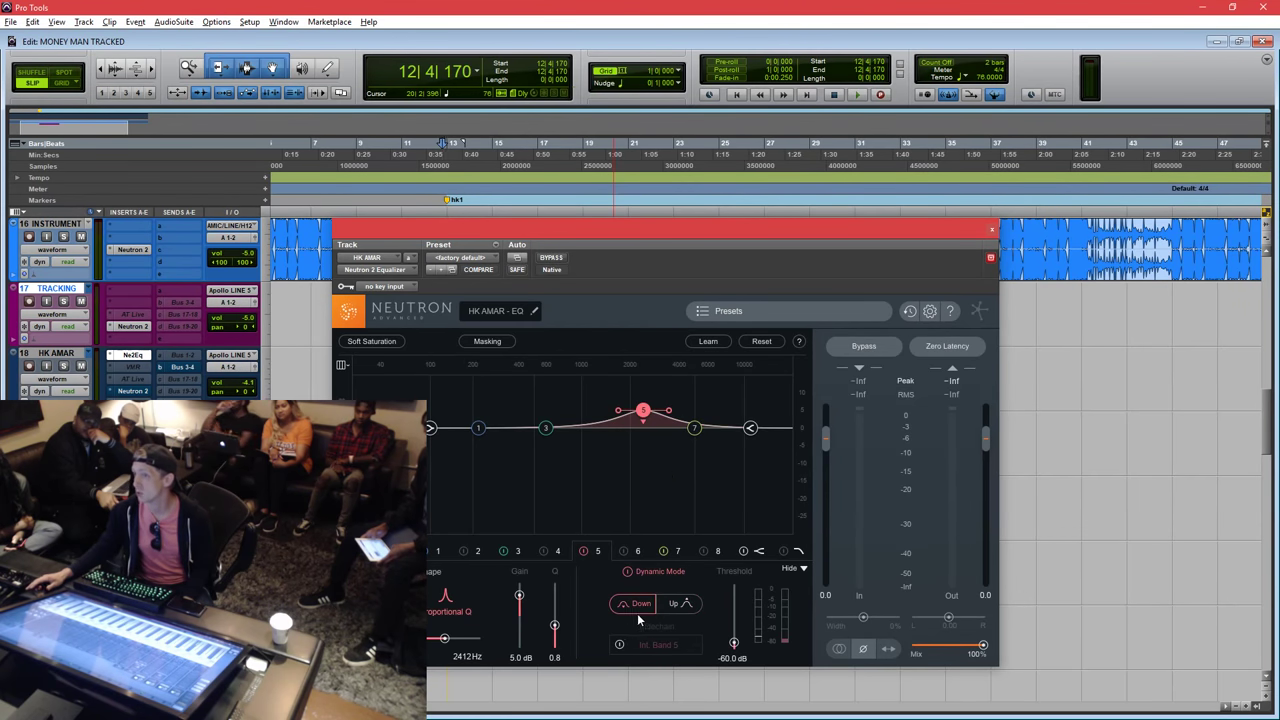
click(667, 573)
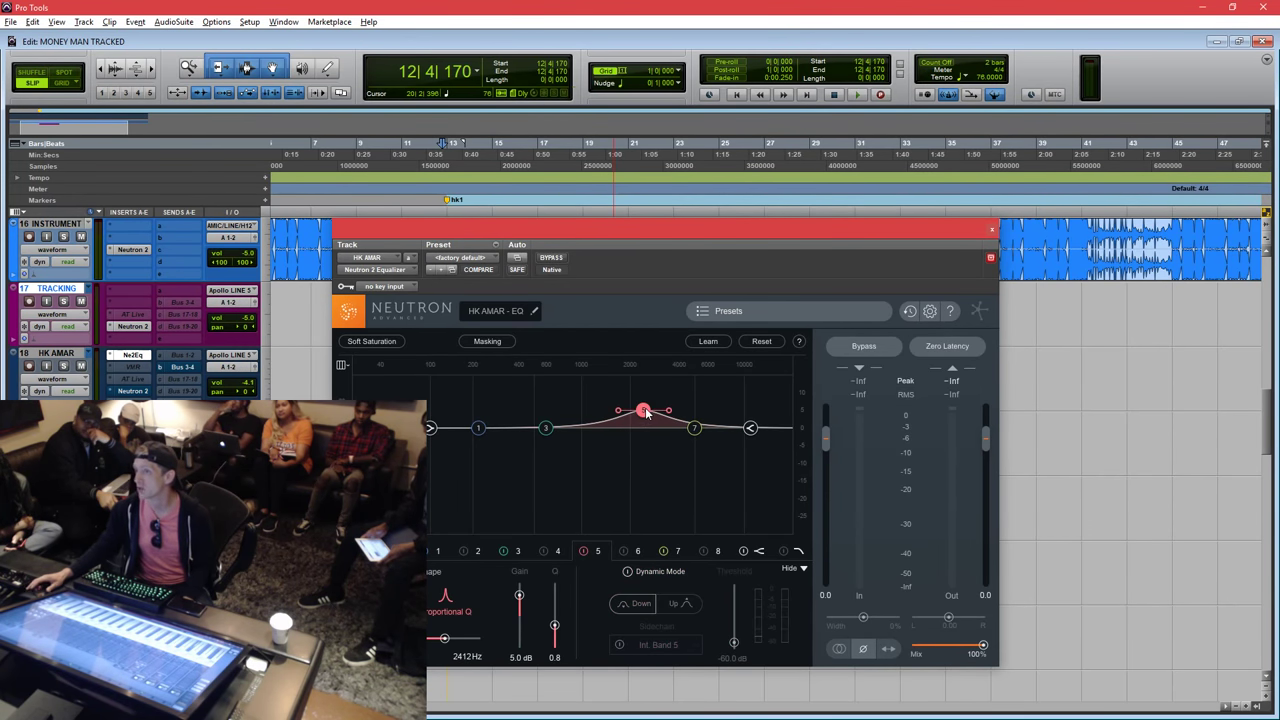
double_click(645, 410)
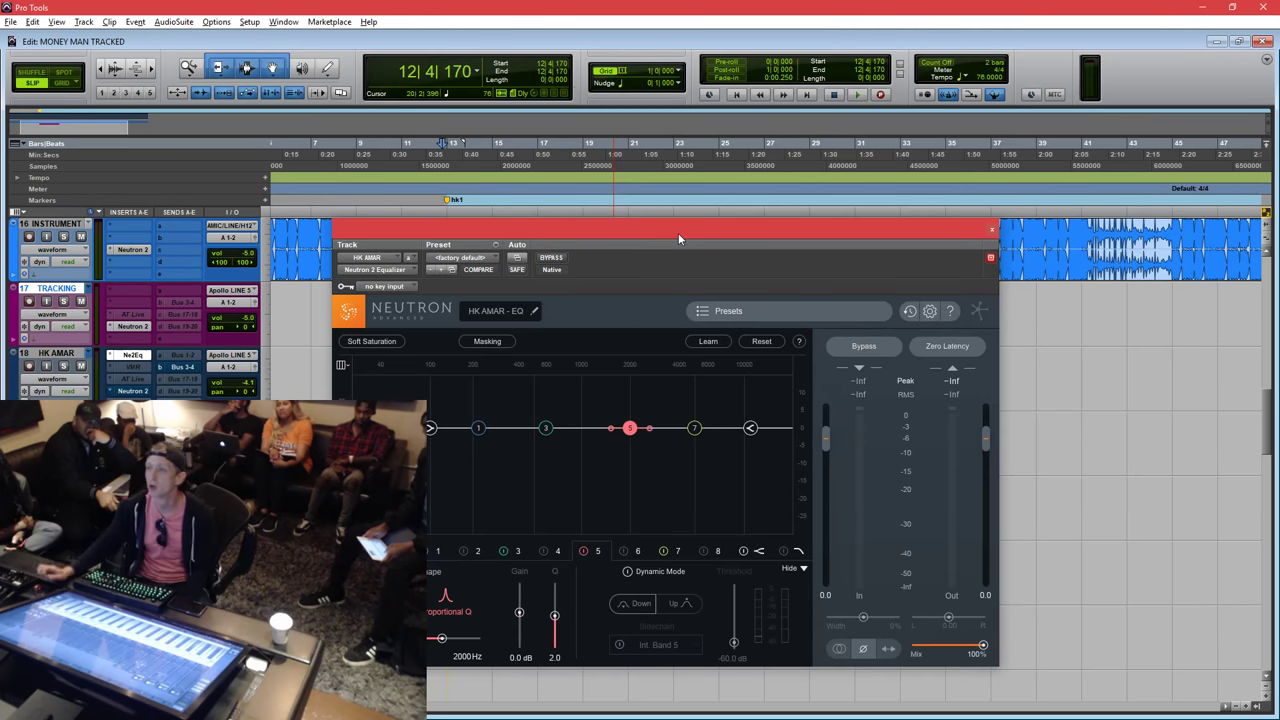
click(991, 230)
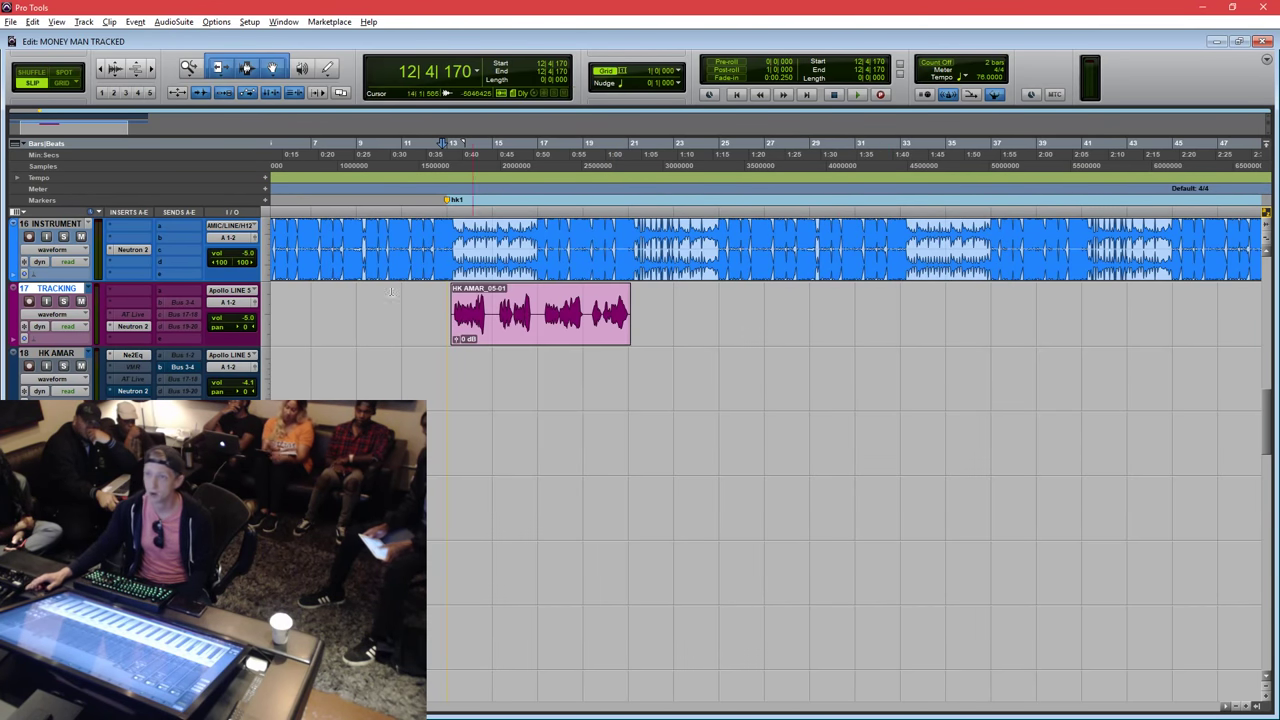
Replace the equalizer in HK AMAR's first insert slot with Neutron 2 and clear the slot with the no insert option.
click(110, 354)
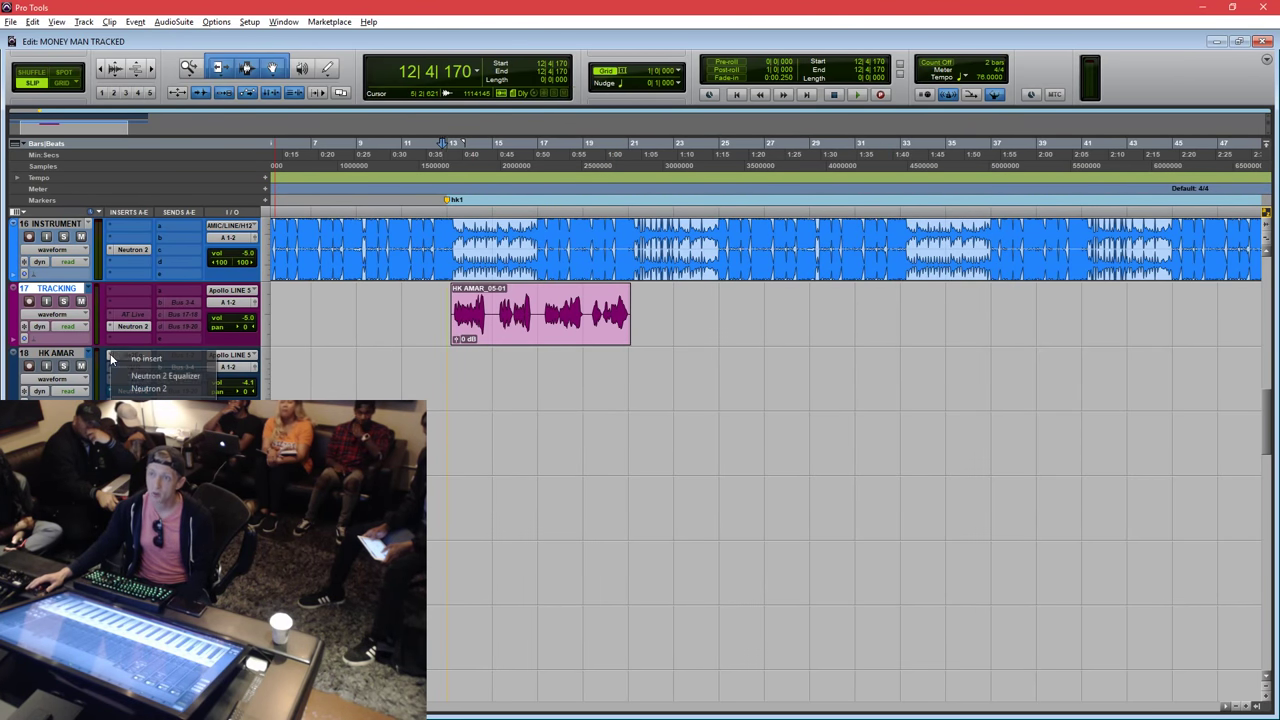
click(138, 389)
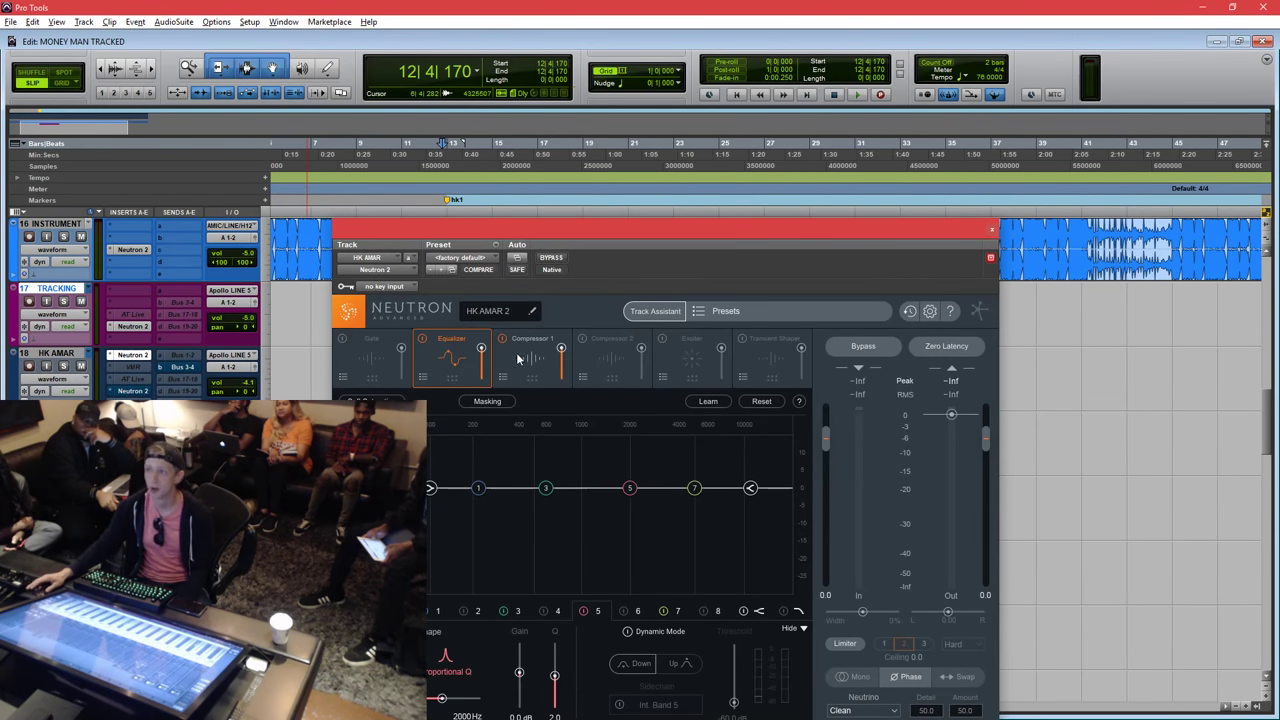
drag(906, 235, 876, 198)
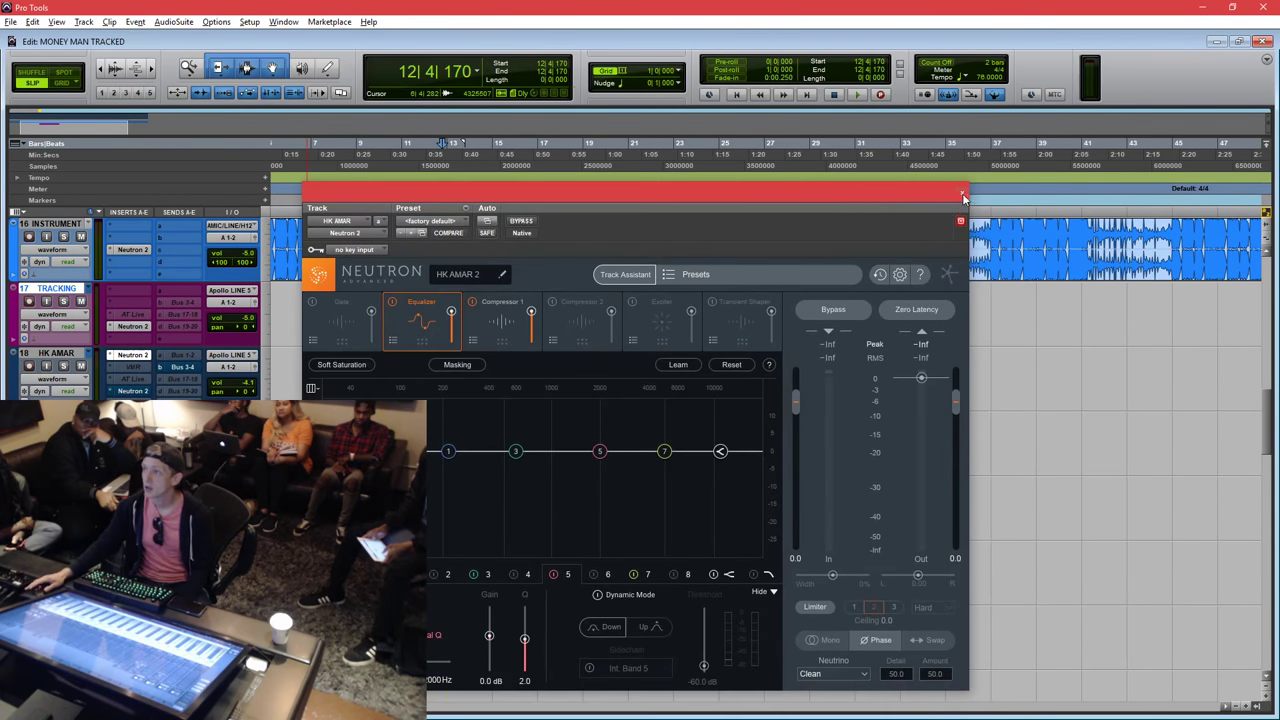
click(963, 195)
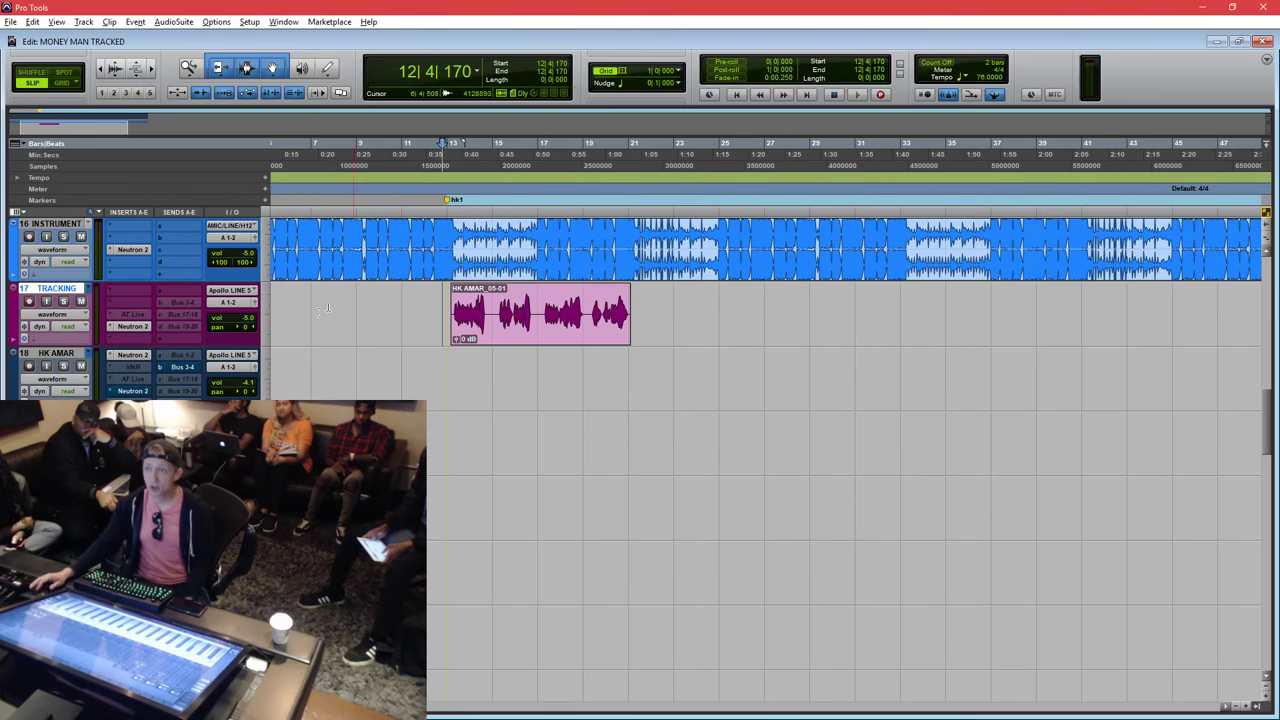
click(115, 356)
click(148, 359)
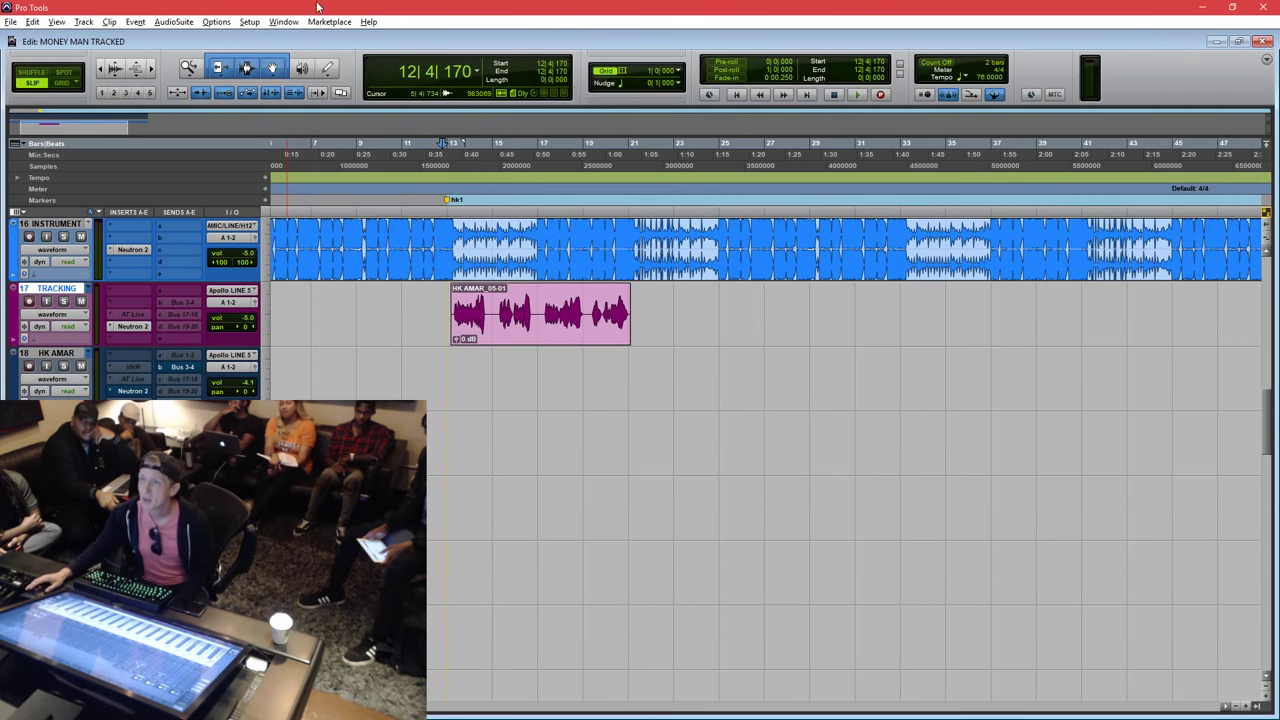
Open the Pro Tools preferences on the Mixing page and reposition the dialog clear of the webcam area.
click(249, 21)
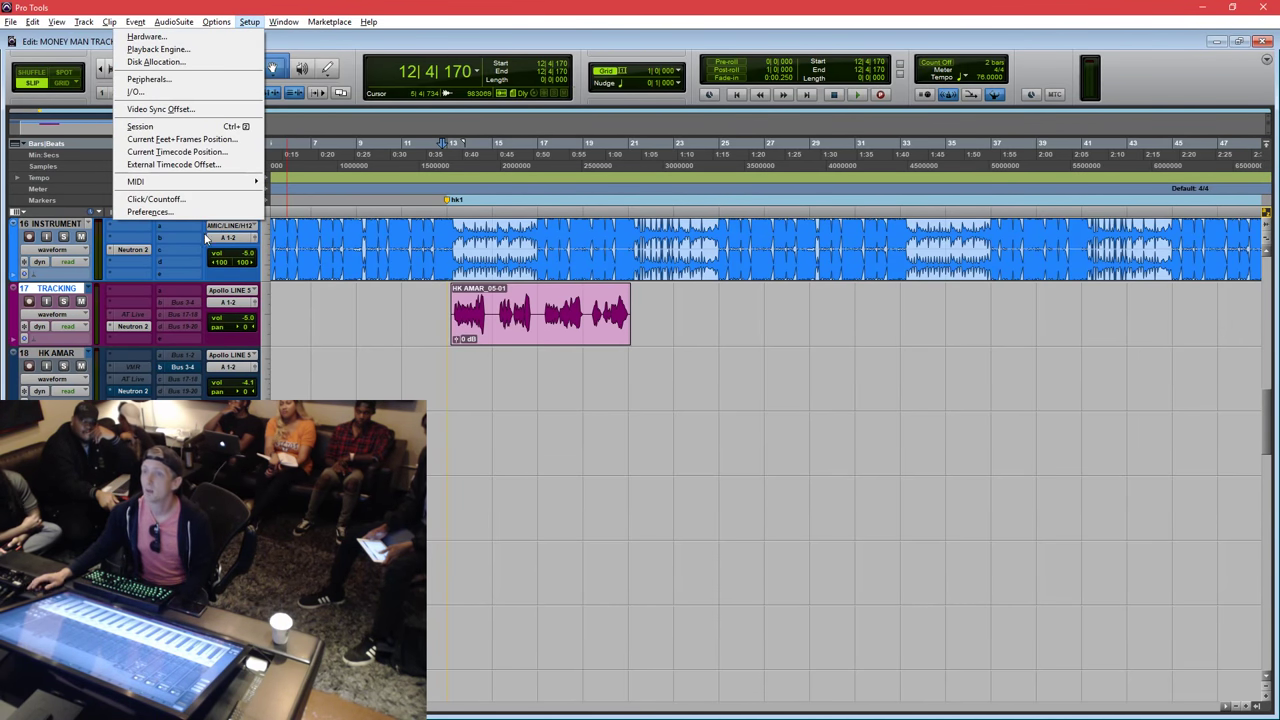
click(160, 199)
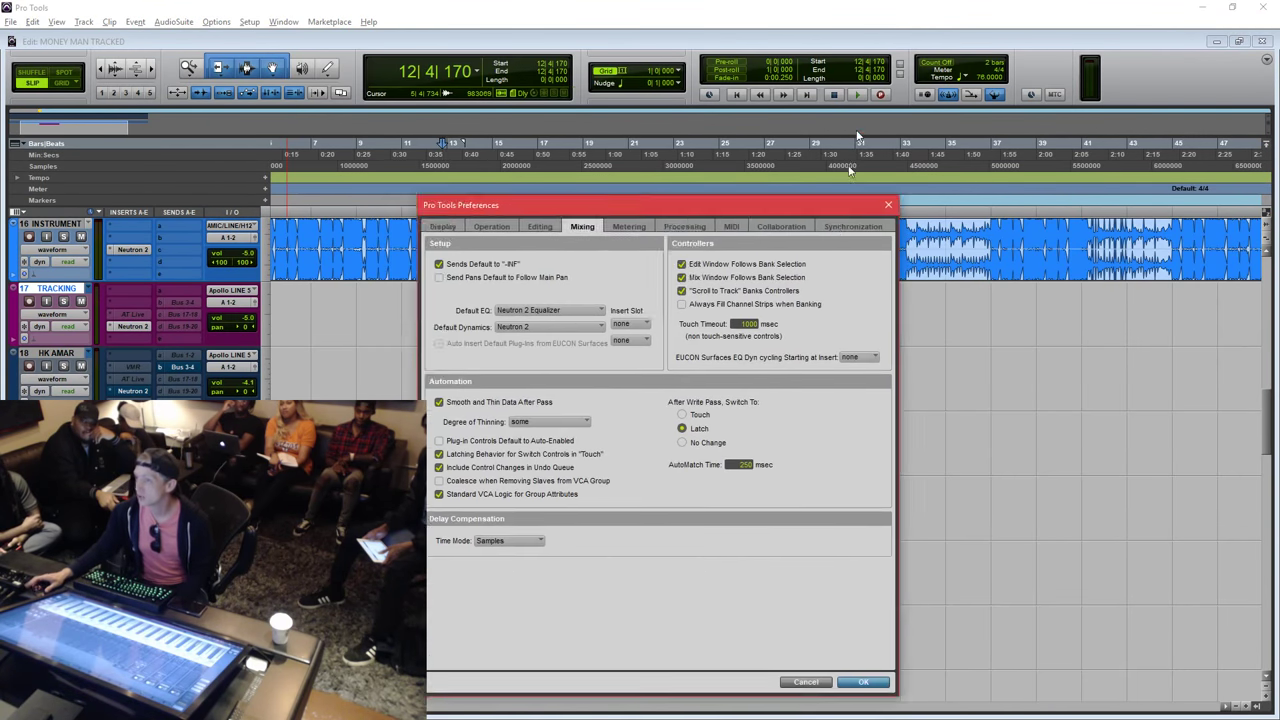
drag(846, 206, 786, 193)
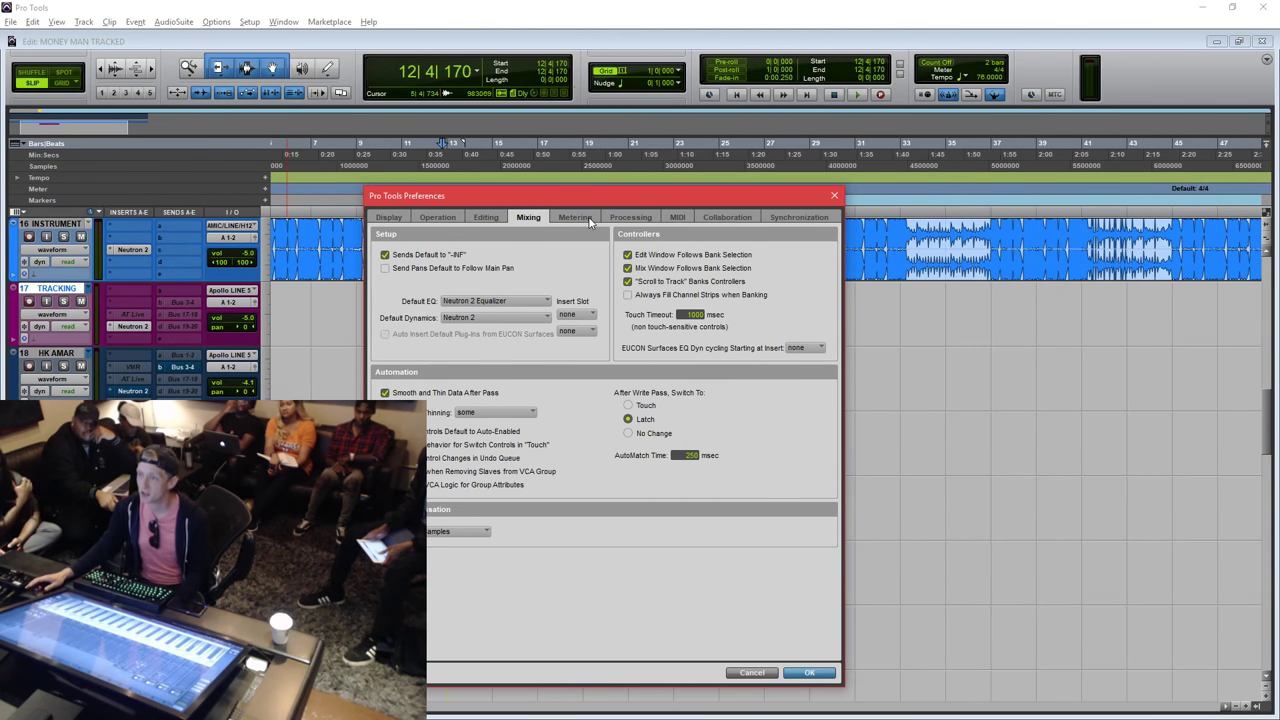
drag(588, 198, 702, 109)
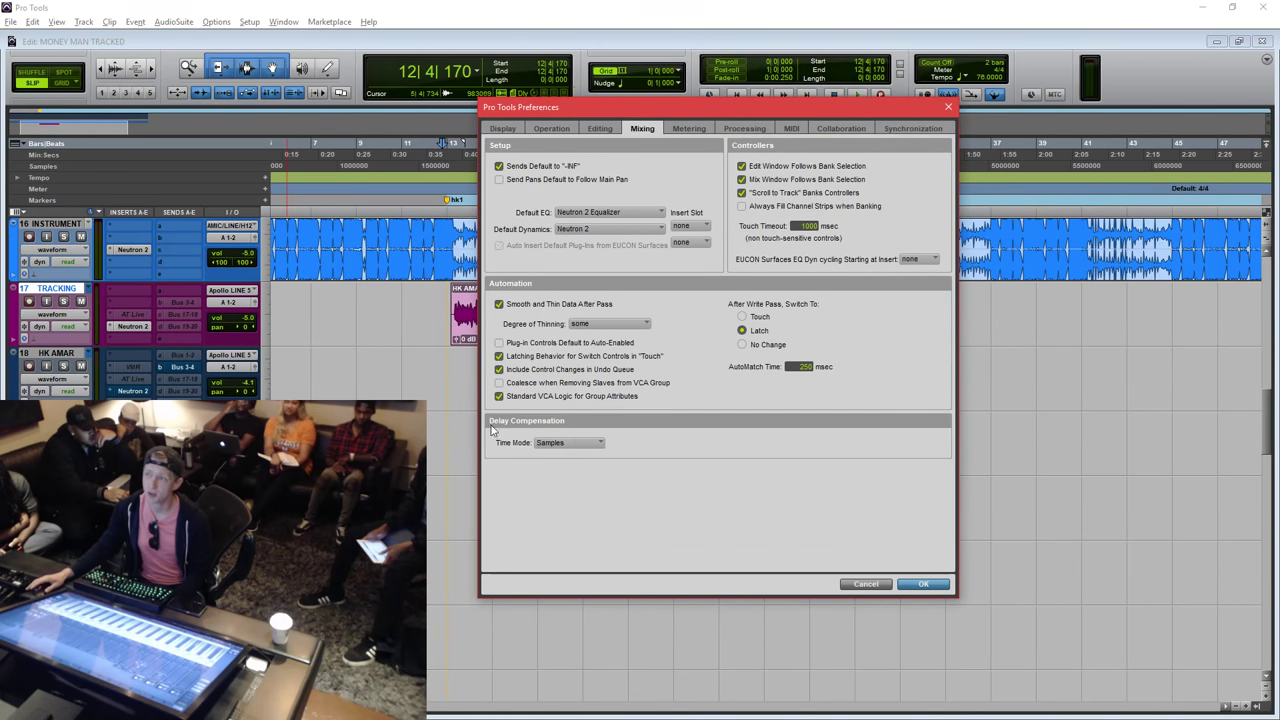
Switch the Delay Compensation Time Mode to Milliseconds and back to Samples.
click(572, 442)
click(598, 458)
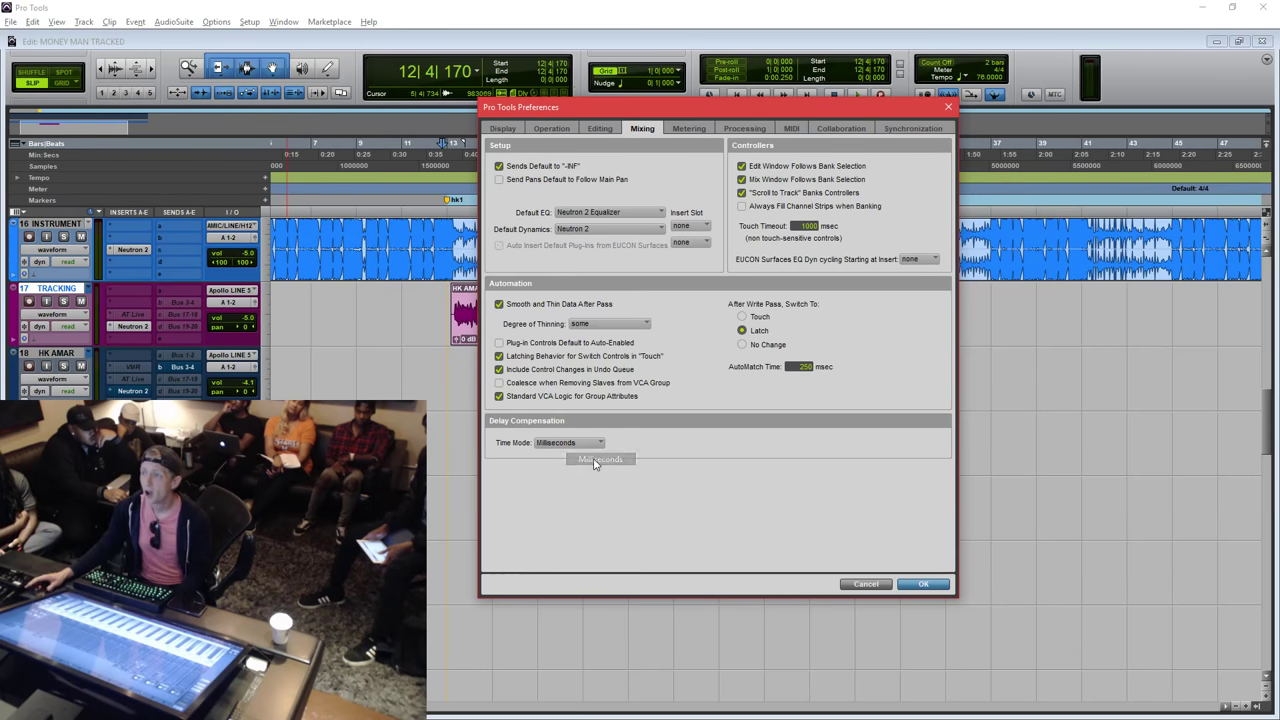
click(573, 443)
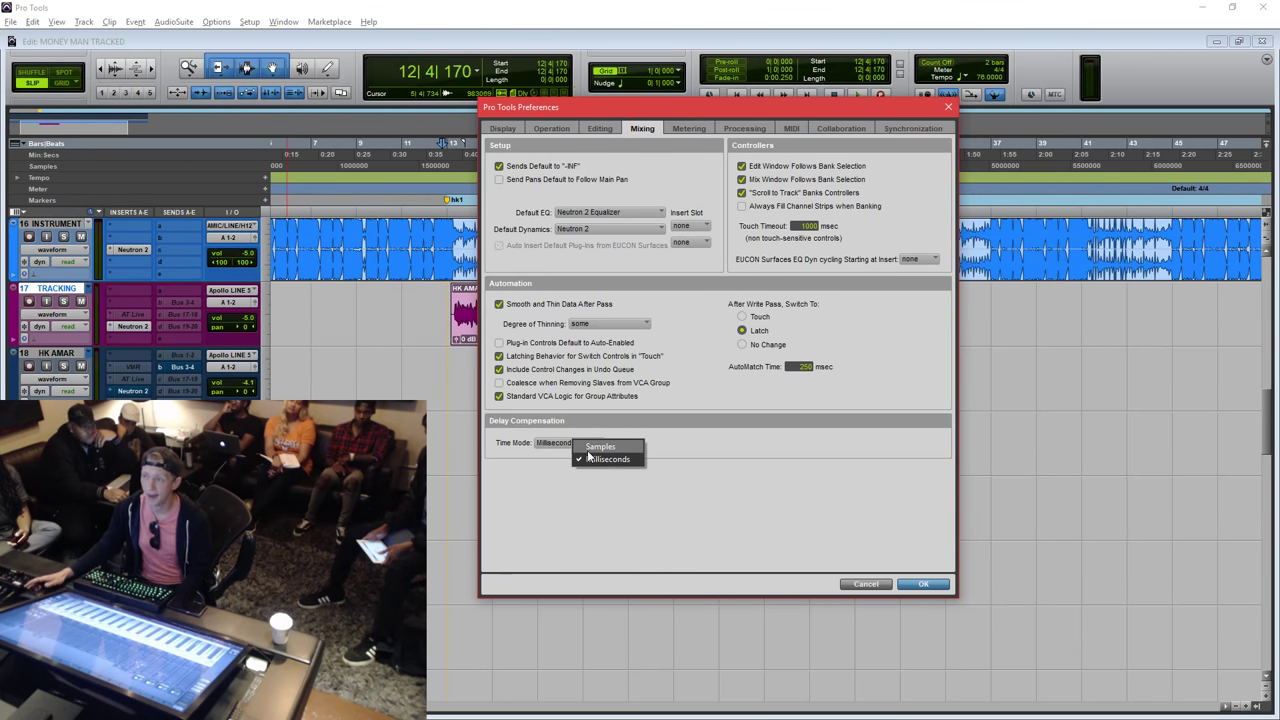
click(587, 447)
drag(822, 107, 733, 145)
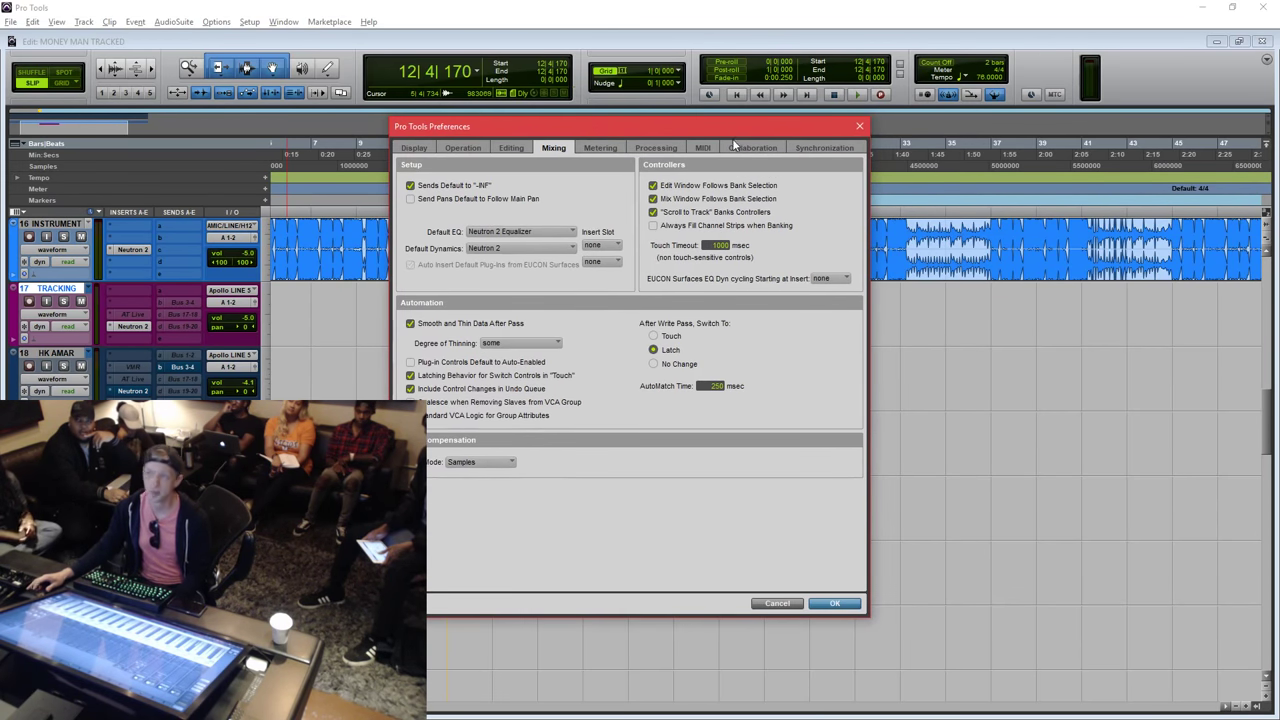
Open the Metering preferences and review the available track and master meter types, choosing K-20.
click(603, 148)
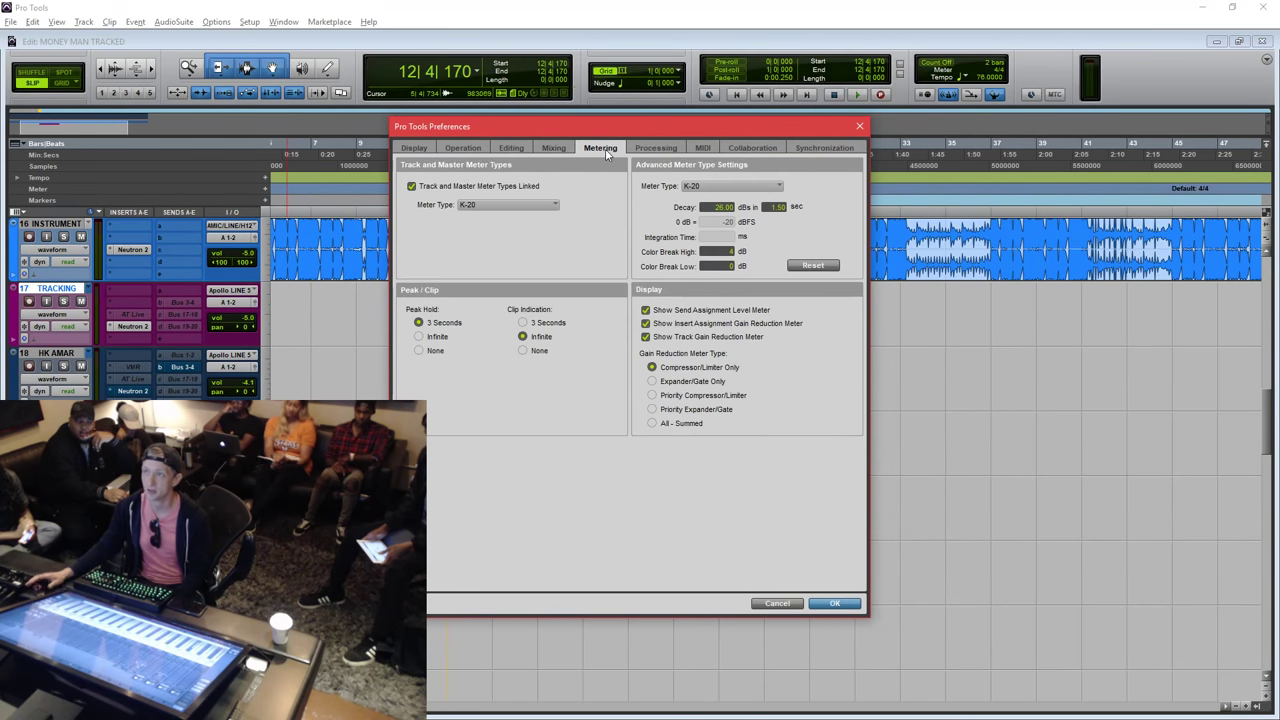
drag(671, 134, 729, 165)
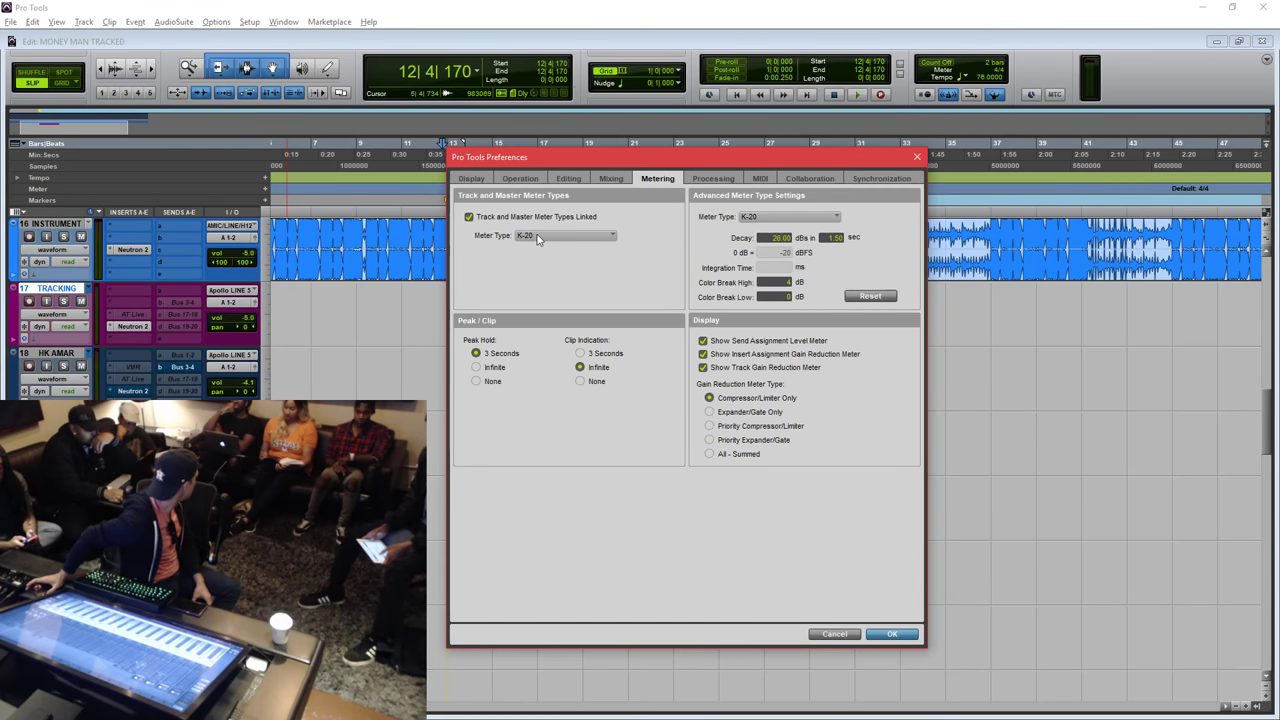
click(537, 236)
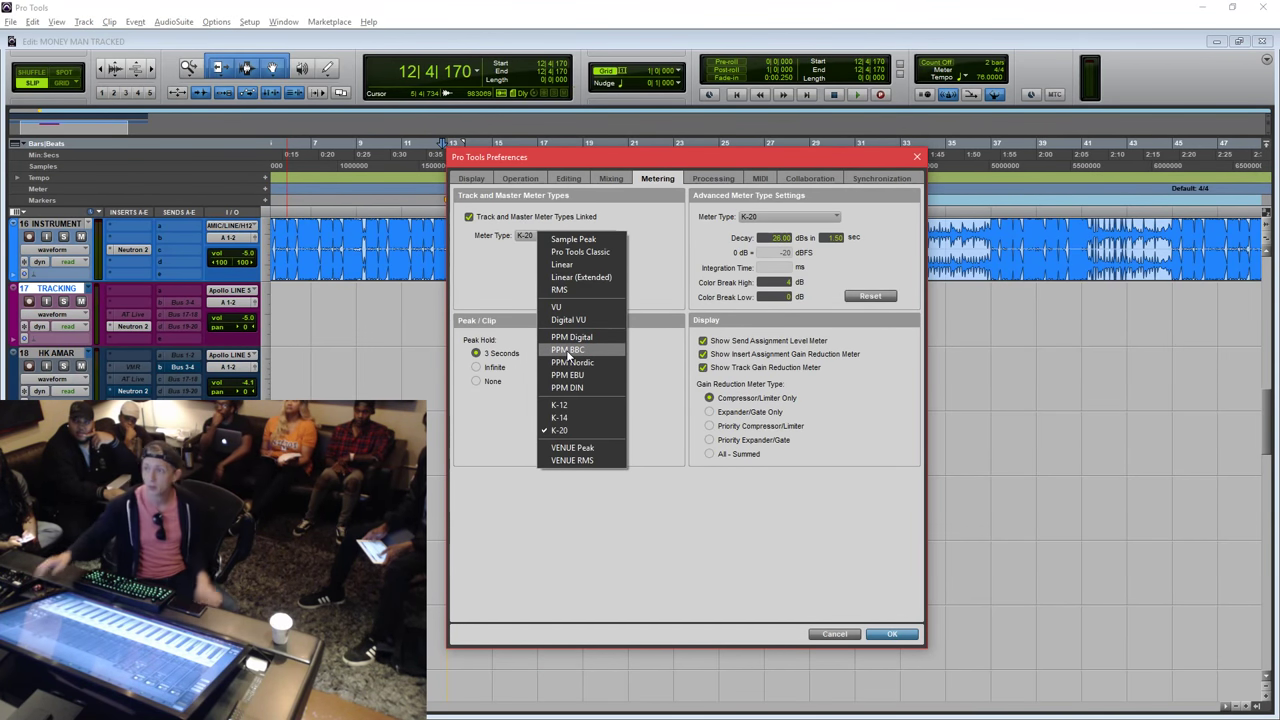
click(568, 432)
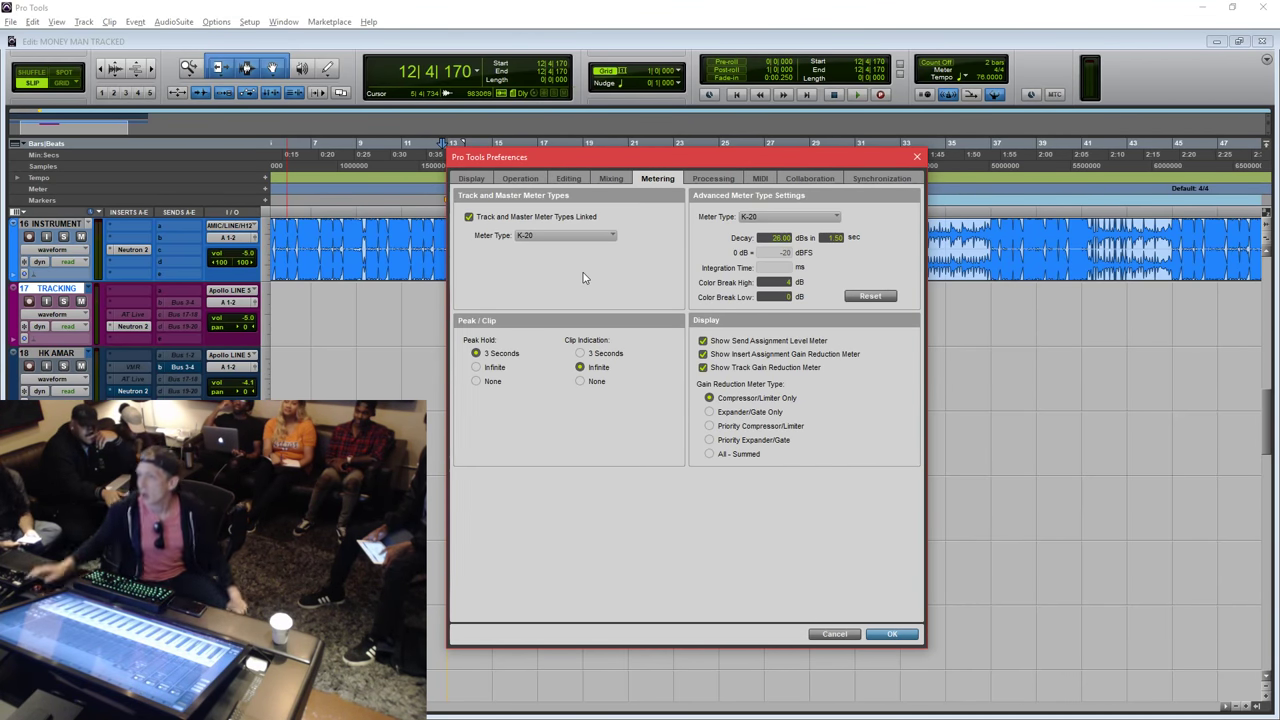
drag(829, 159, 711, 150)
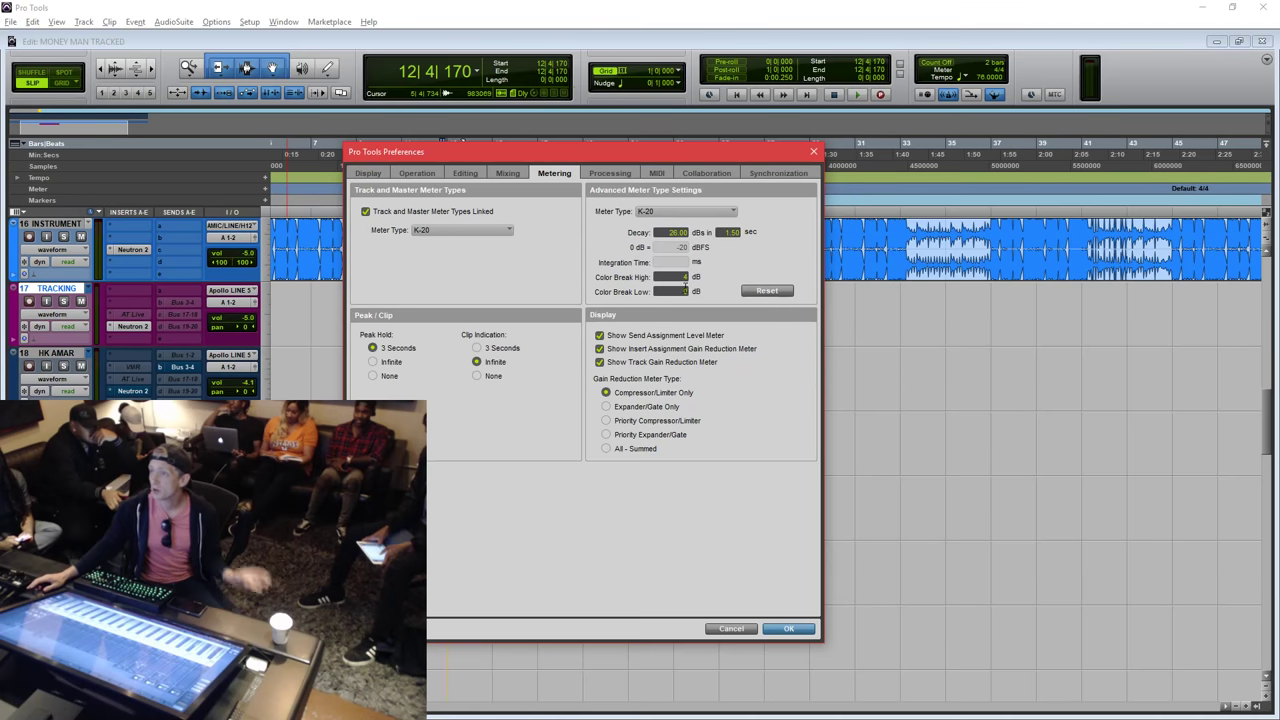
Unlink the track and master meter types, check the separate Master Meters choices, and link them again.
click(476, 231)
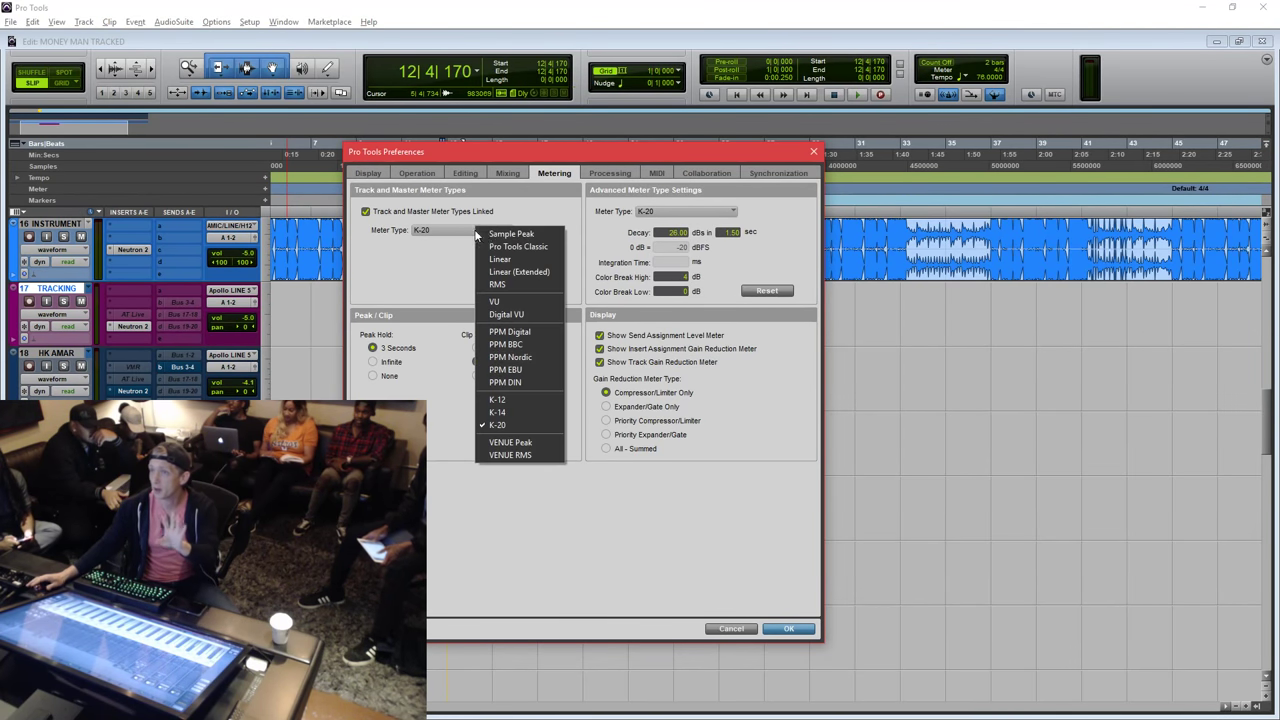
click(365, 211)
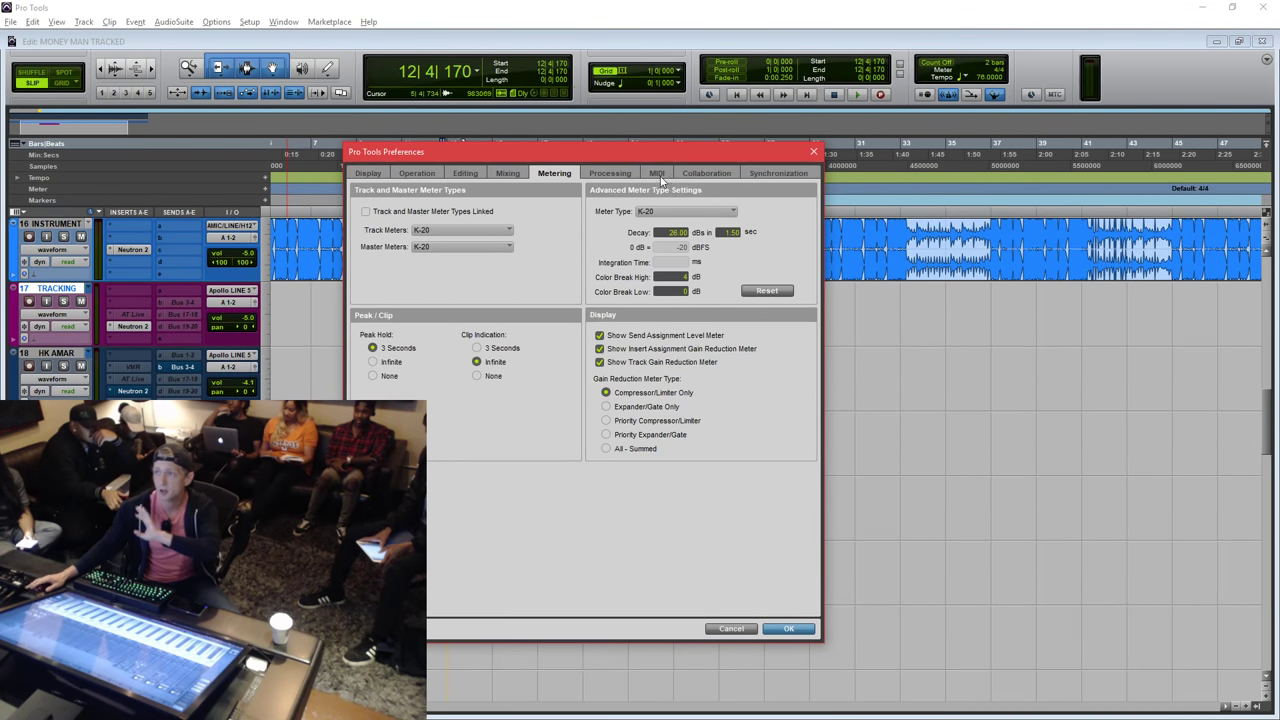
click(470, 248)
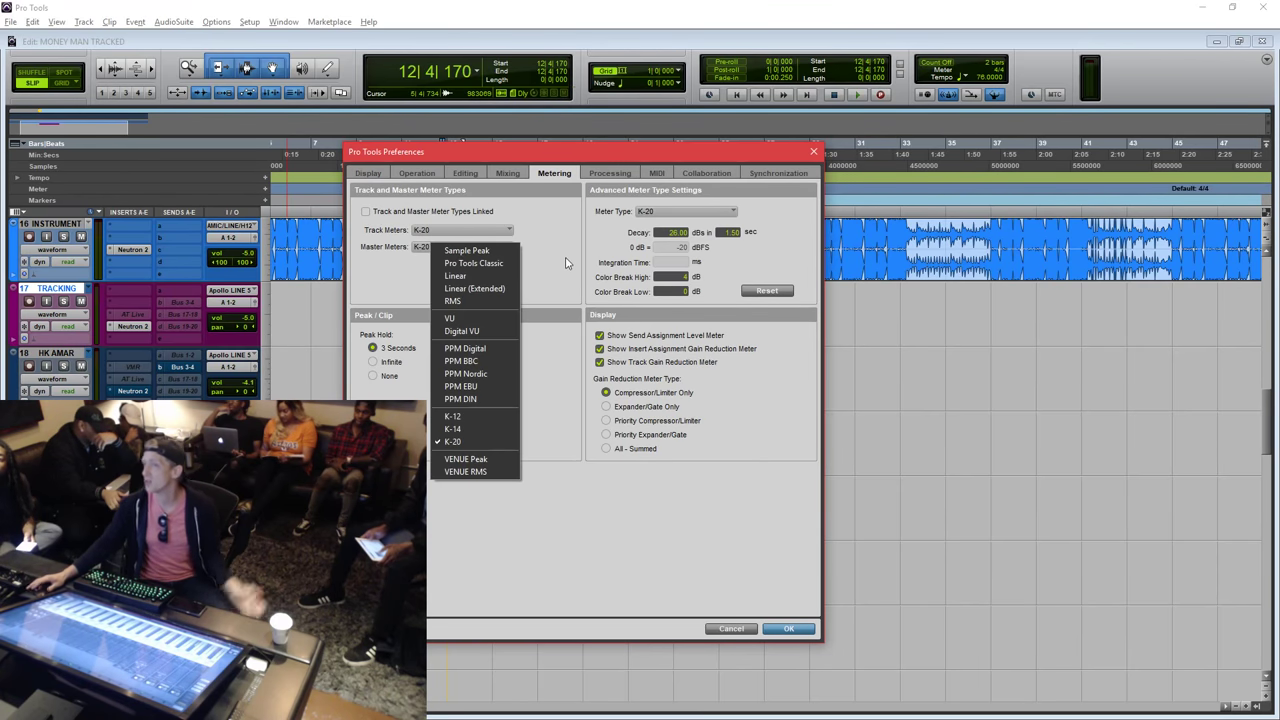
click(565, 259)
click(422, 212)
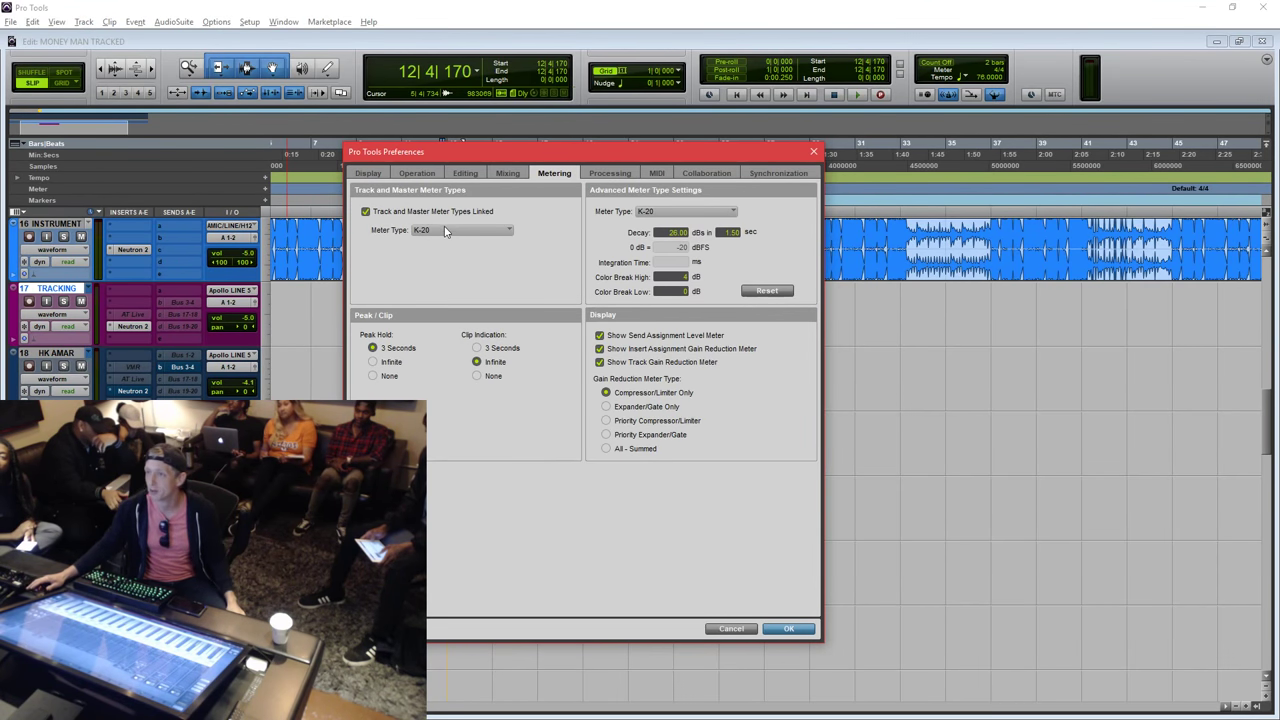
Look through the linked Meter Type list again and dismiss it without choosing another type.
drag(713, 152, 626, 155)
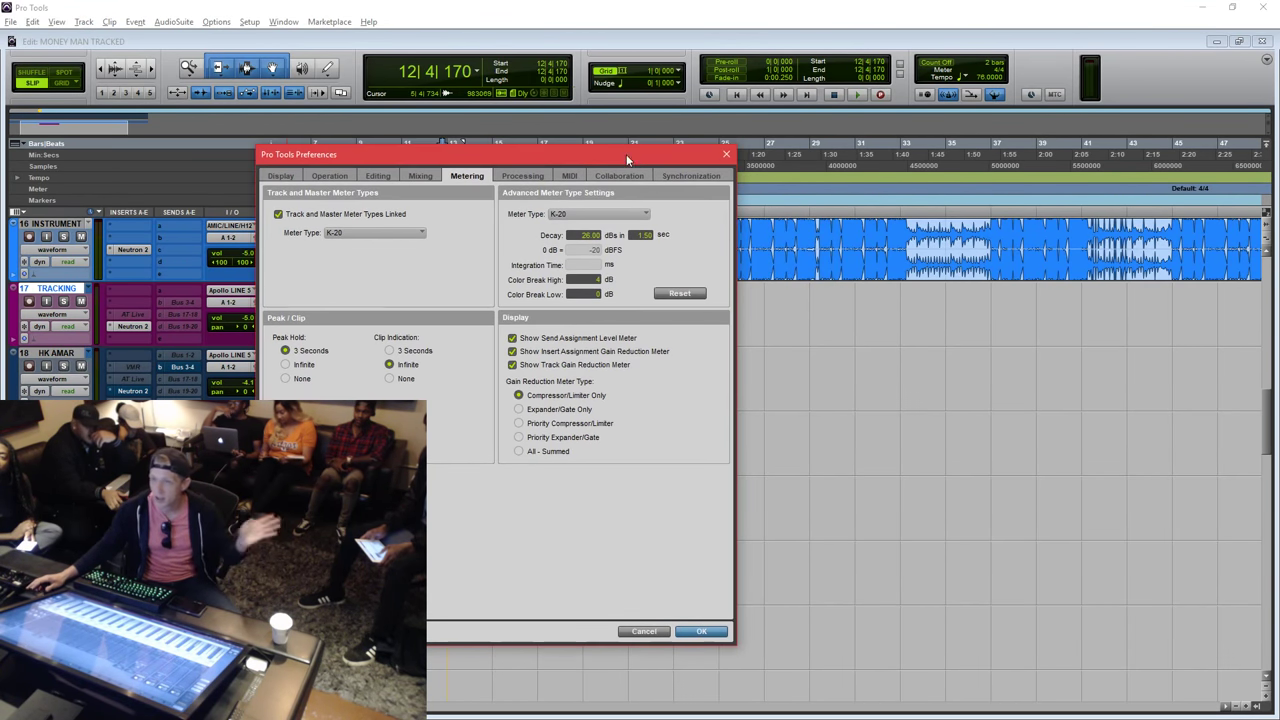
click(422, 232)
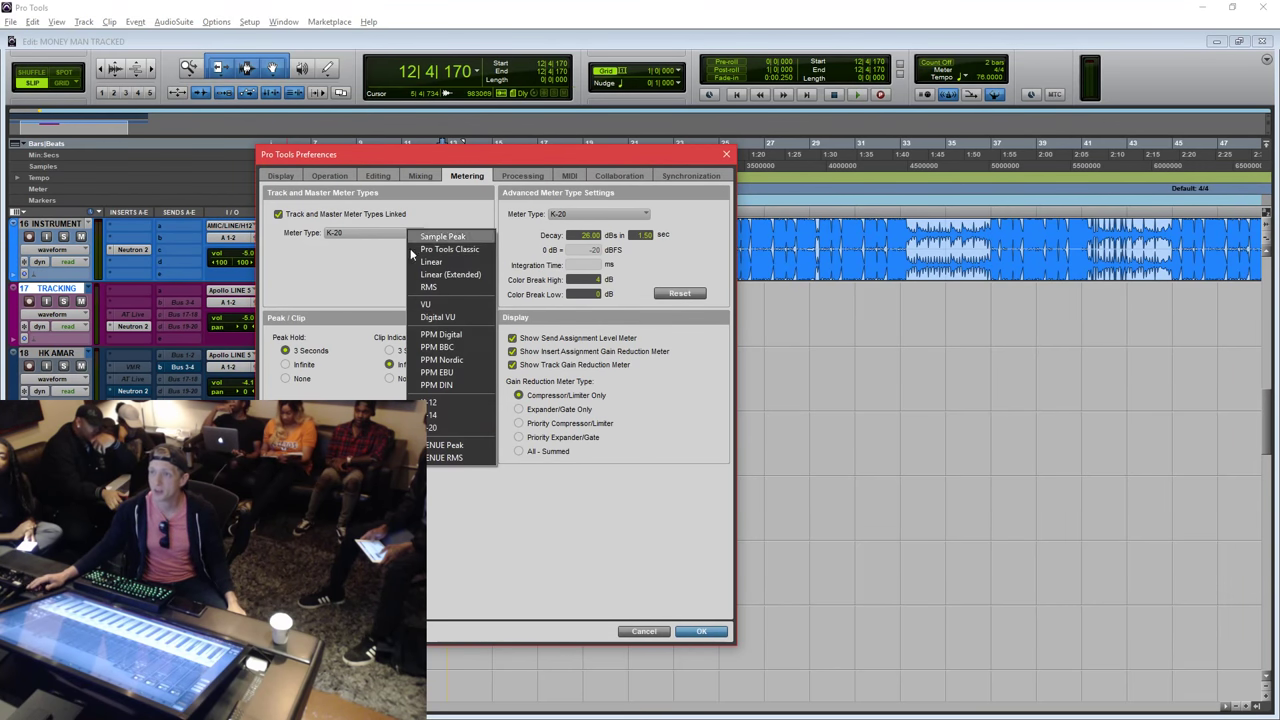
click(356, 288)
drag(572, 157, 586, 167)
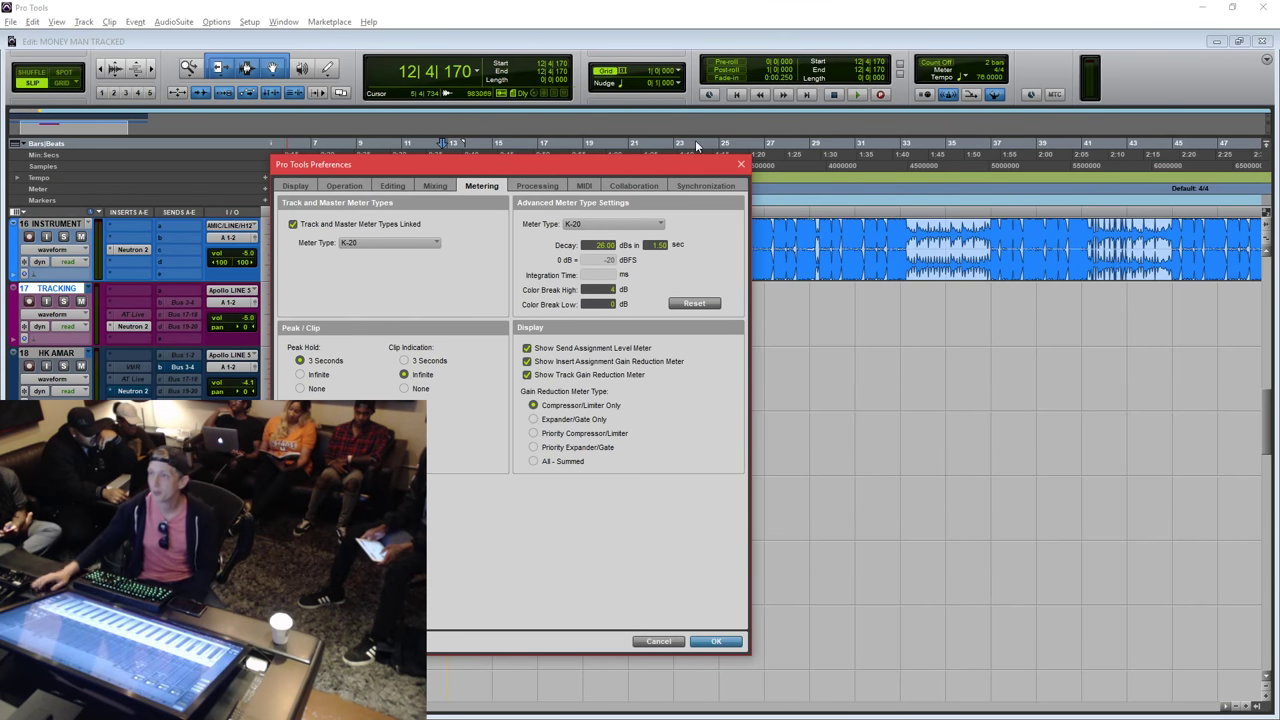
Open the Processing preferences and toggle Automatically Copy Files on Import off and back on.
click(560, 185)
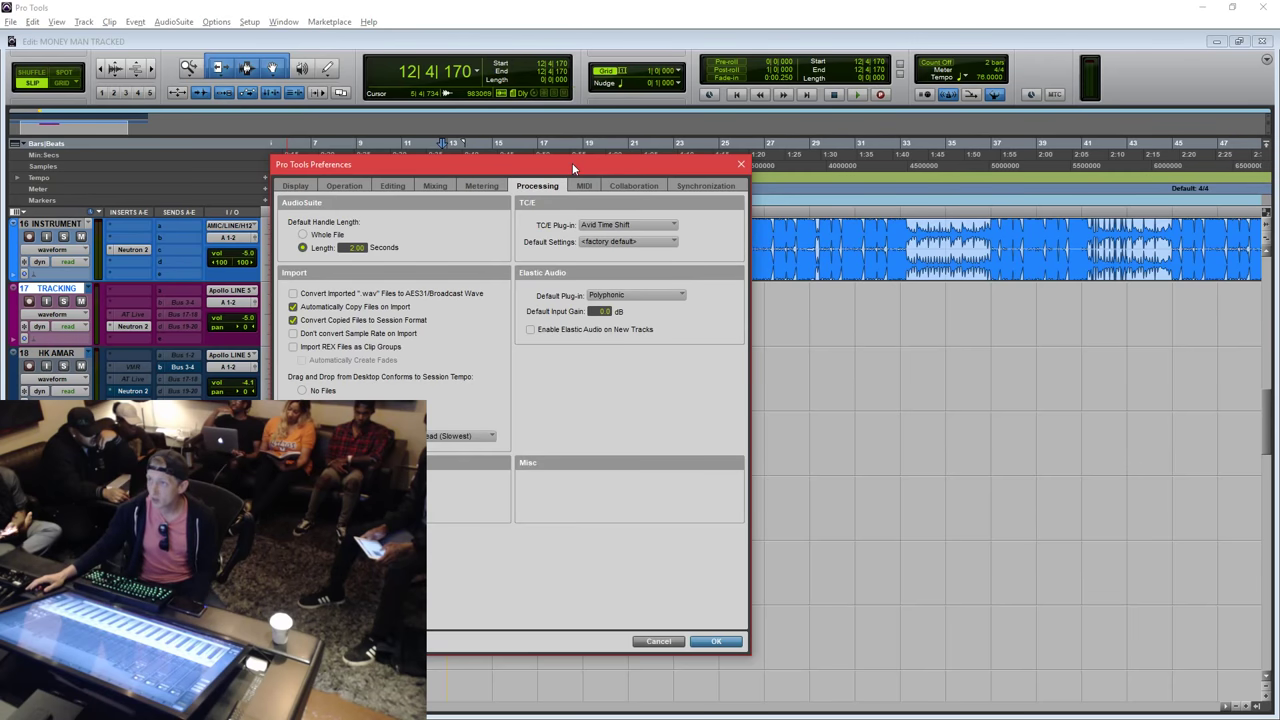
drag(572, 166, 507, 141)
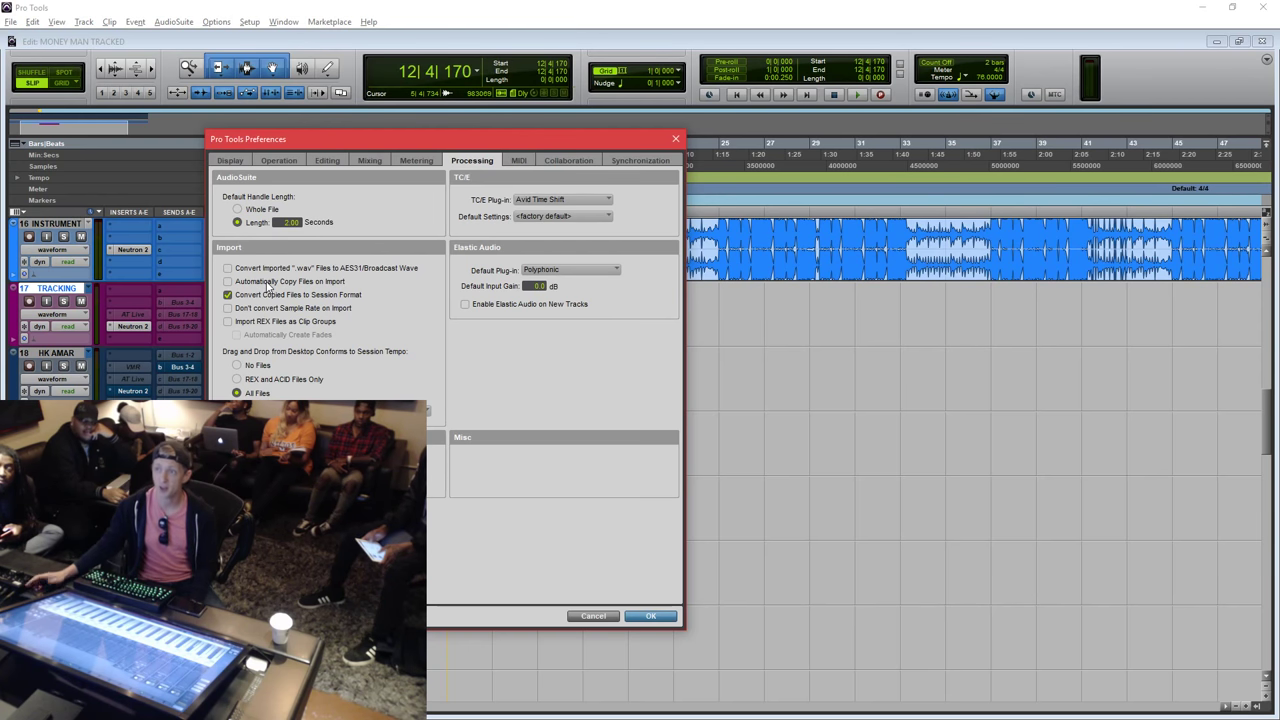
click(267, 285)
click(267, 286)
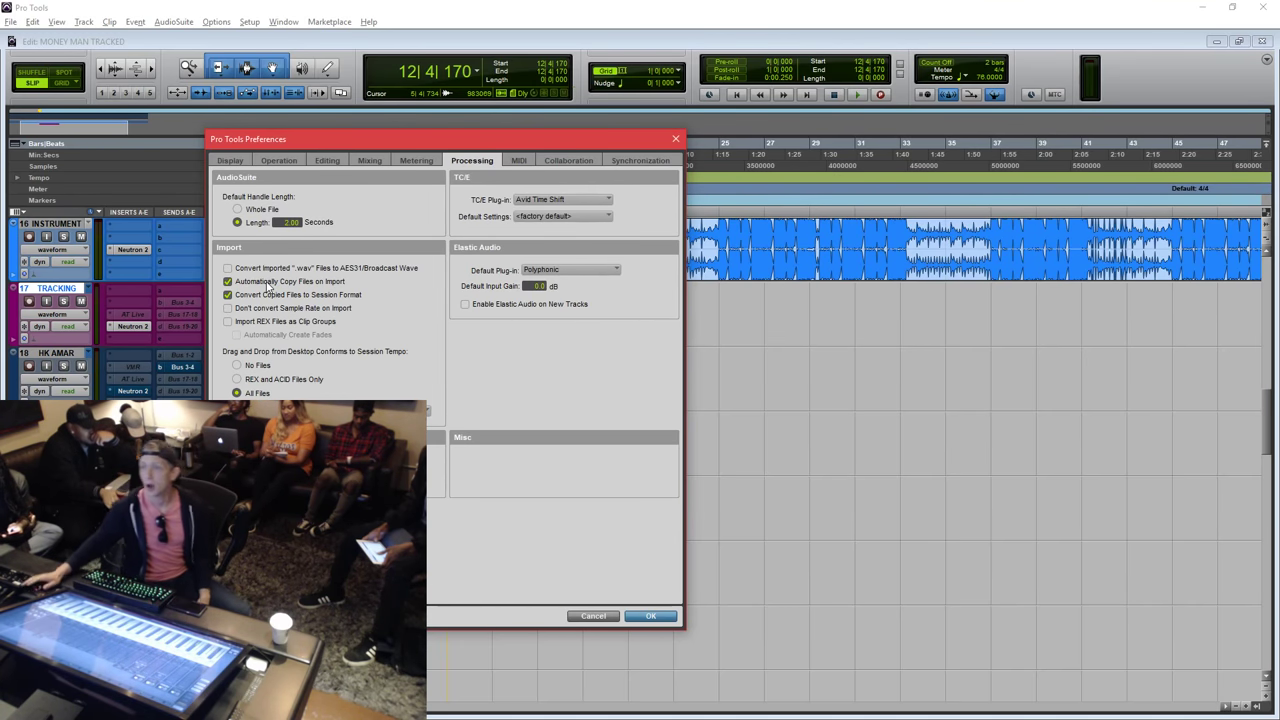
Review the import conversion quality choices, keeping the slowest option, and check the available TC/E plug-ins.
click(421, 410)
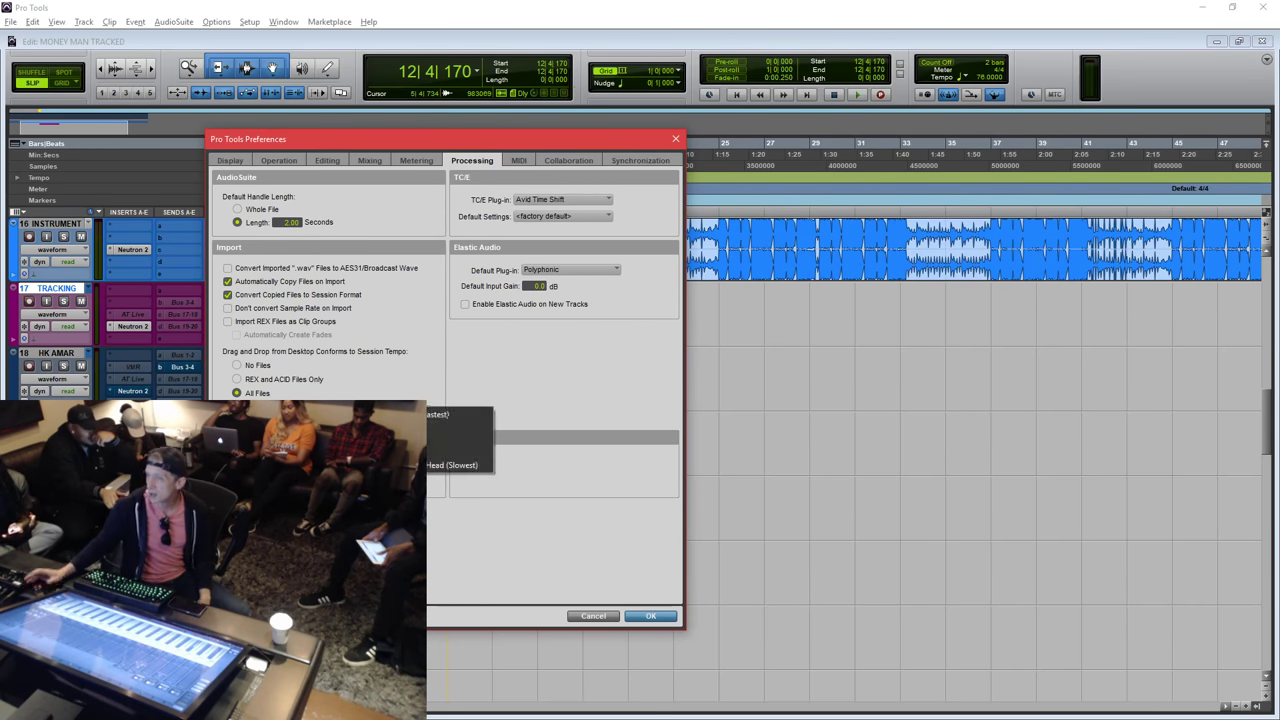
click(430, 466)
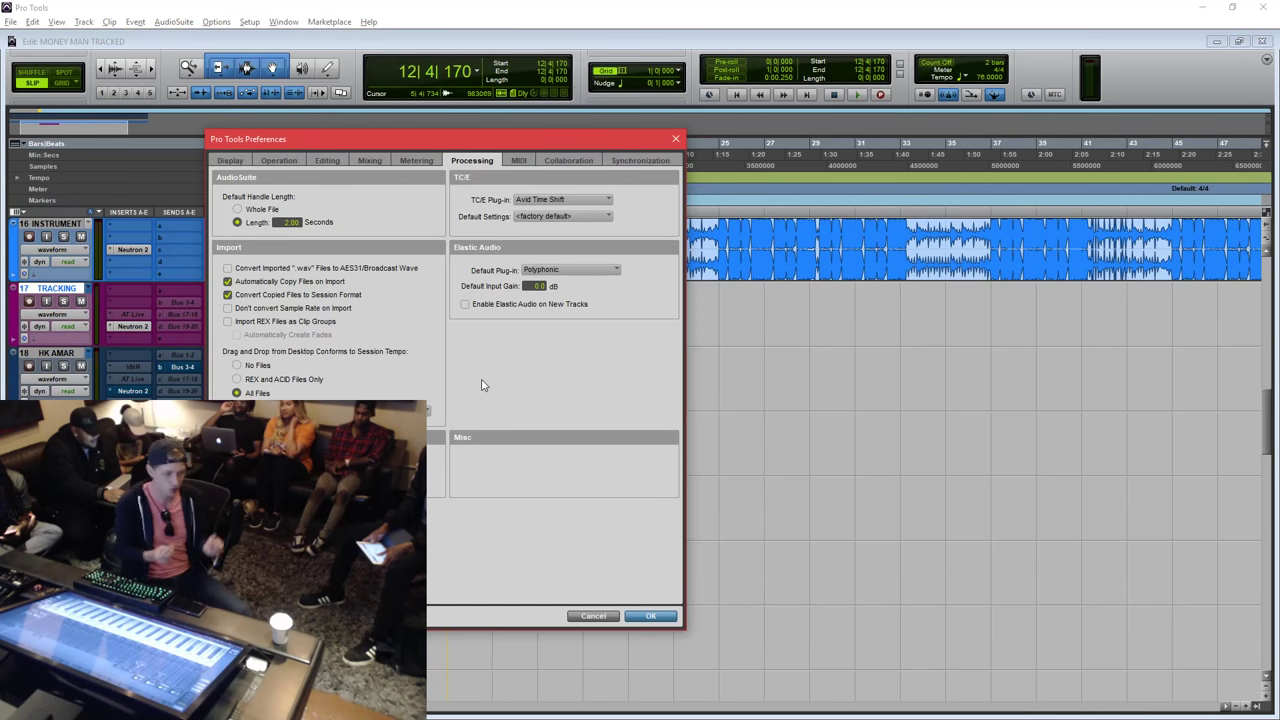
click(549, 205)
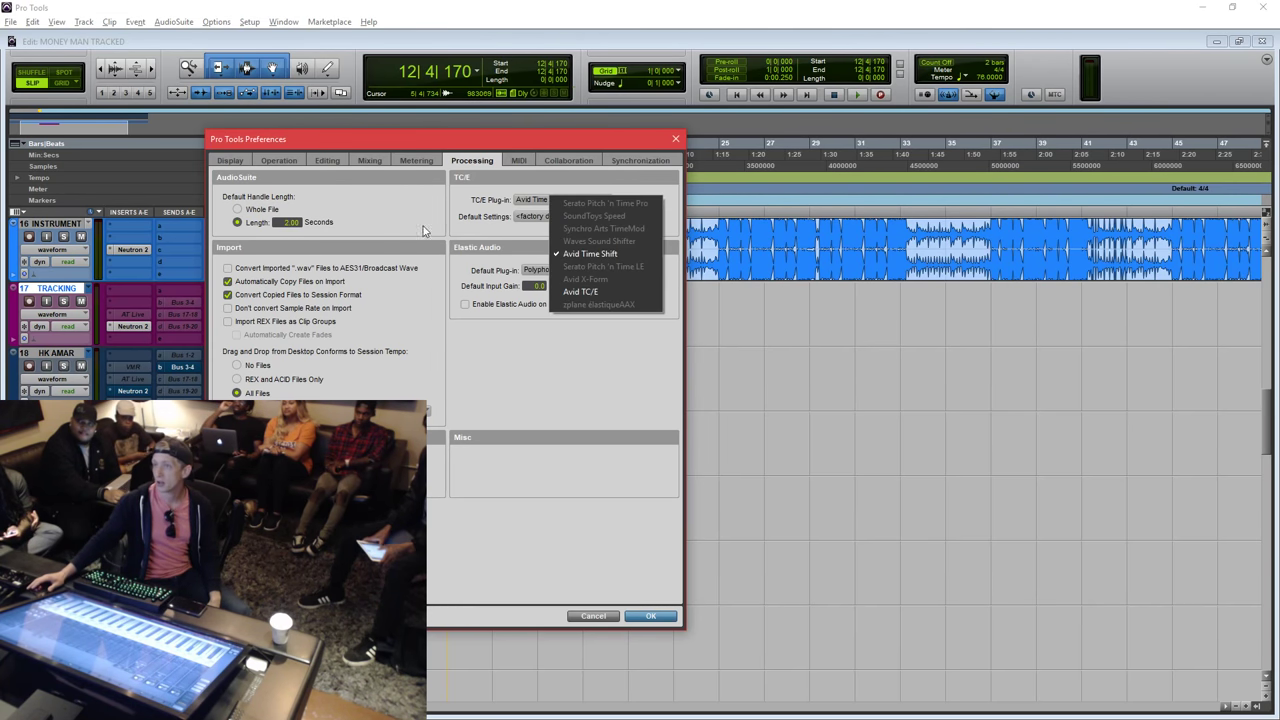
click(471, 216)
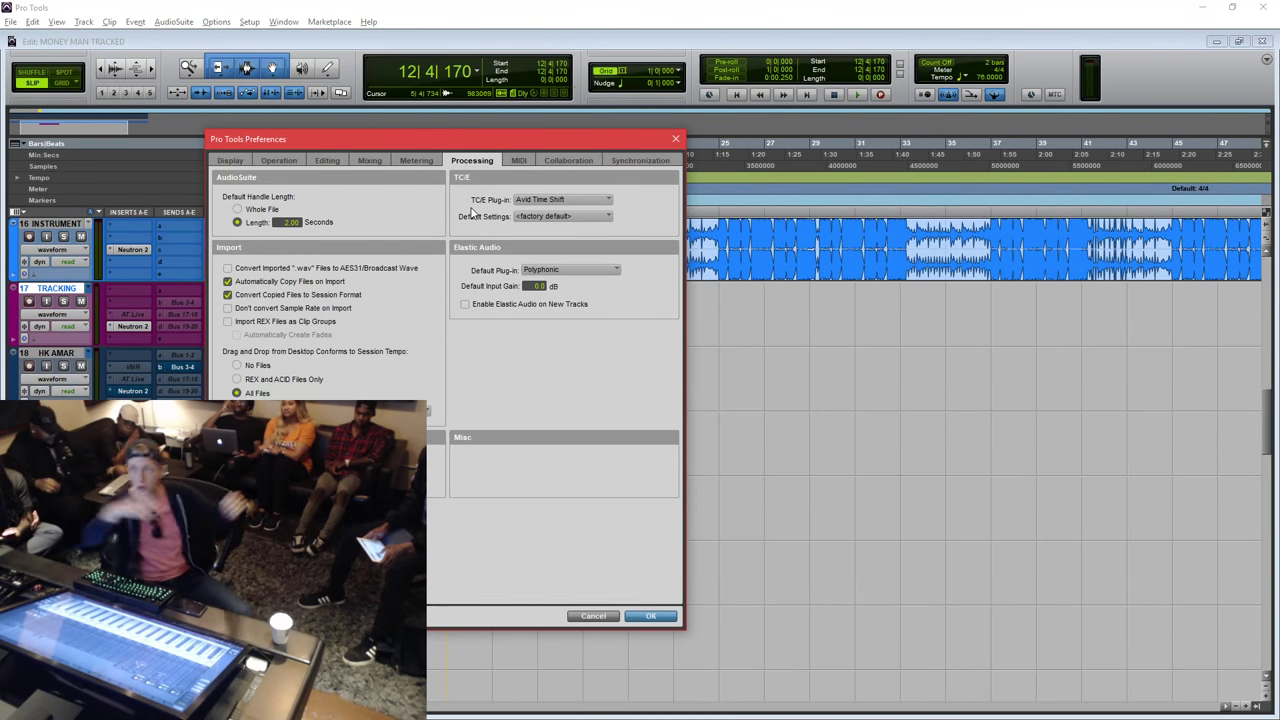
click(605, 200)
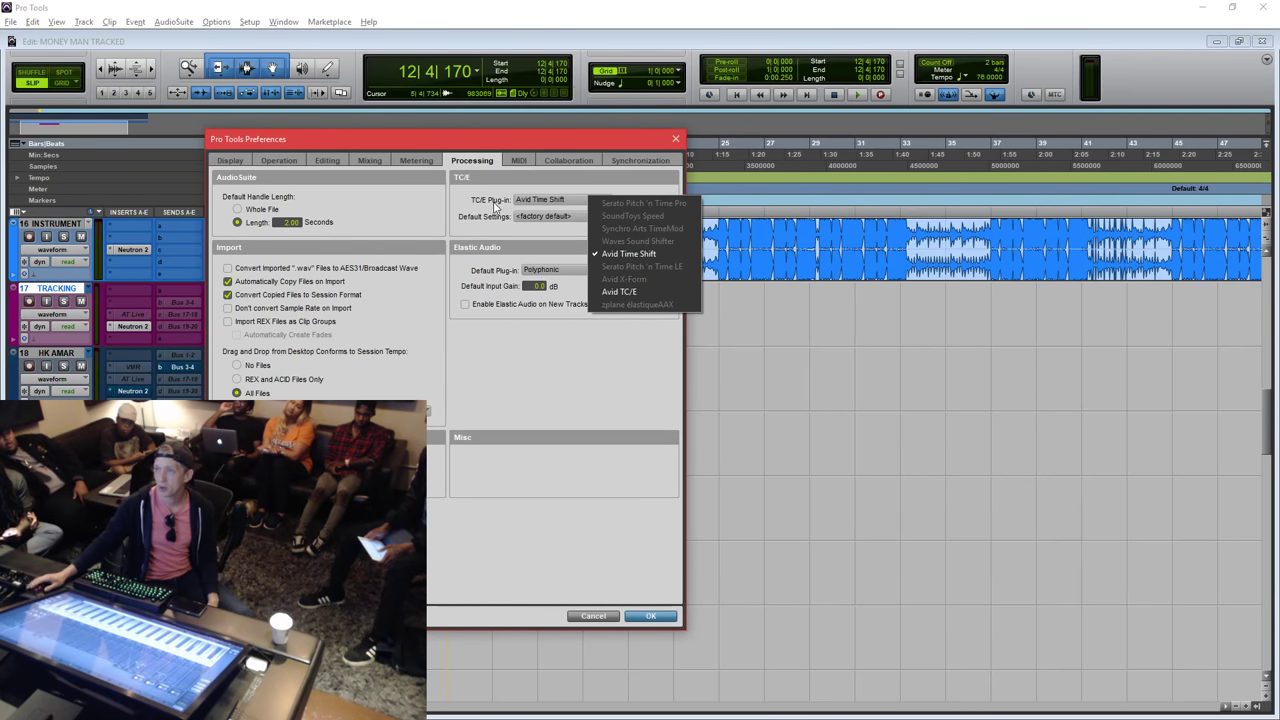
click(528, 177)
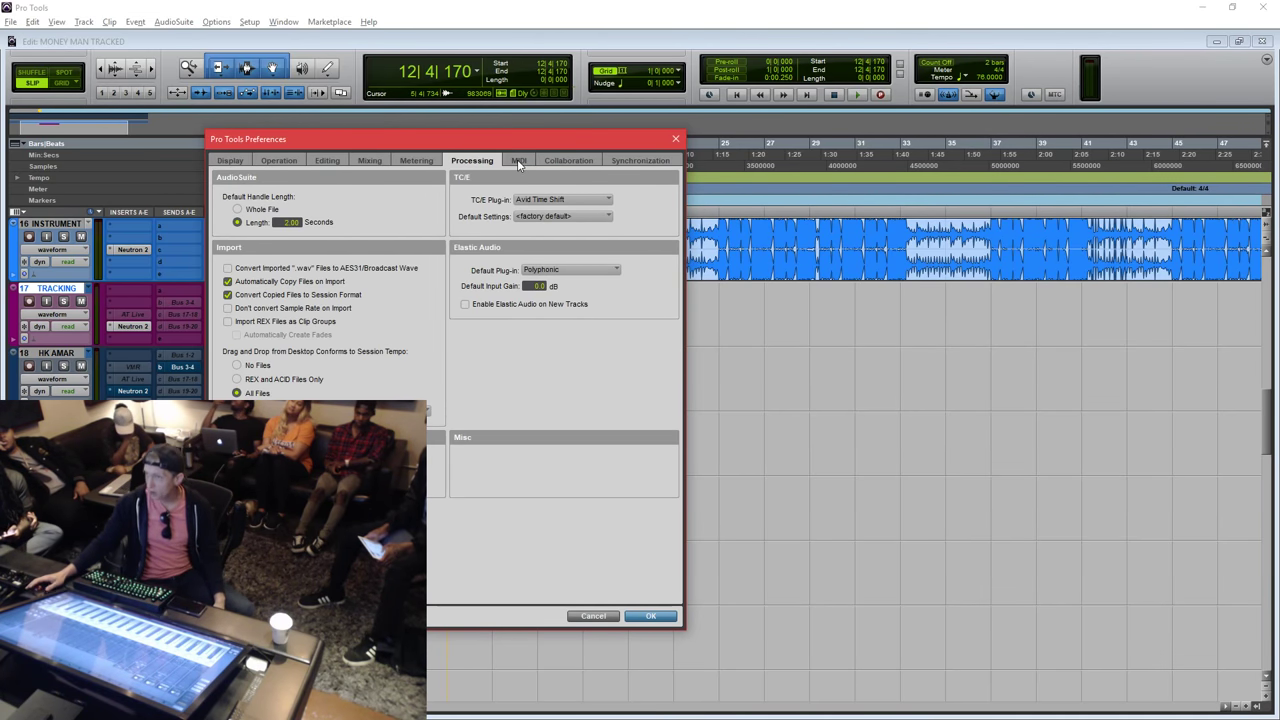
View the MIDI, Collaboration and Synchronization preferences and close the dialog with its settings accepted.
click(518, 160)
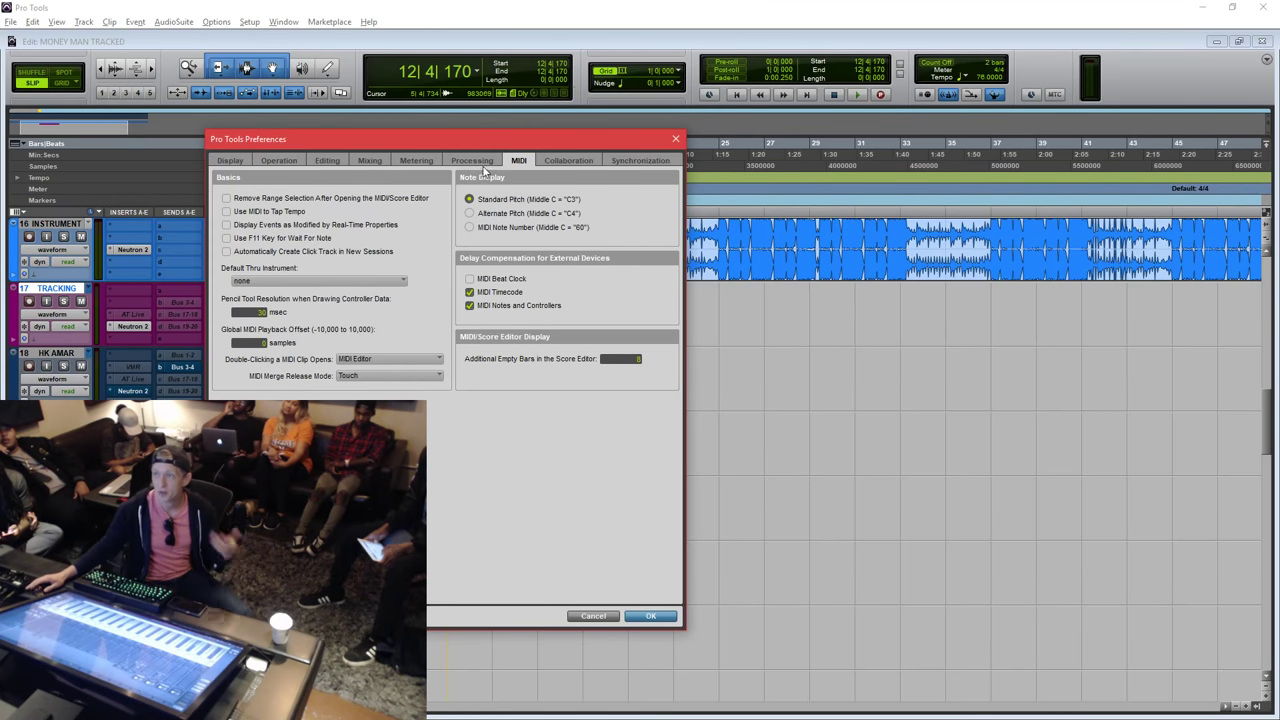
click(569, 161)
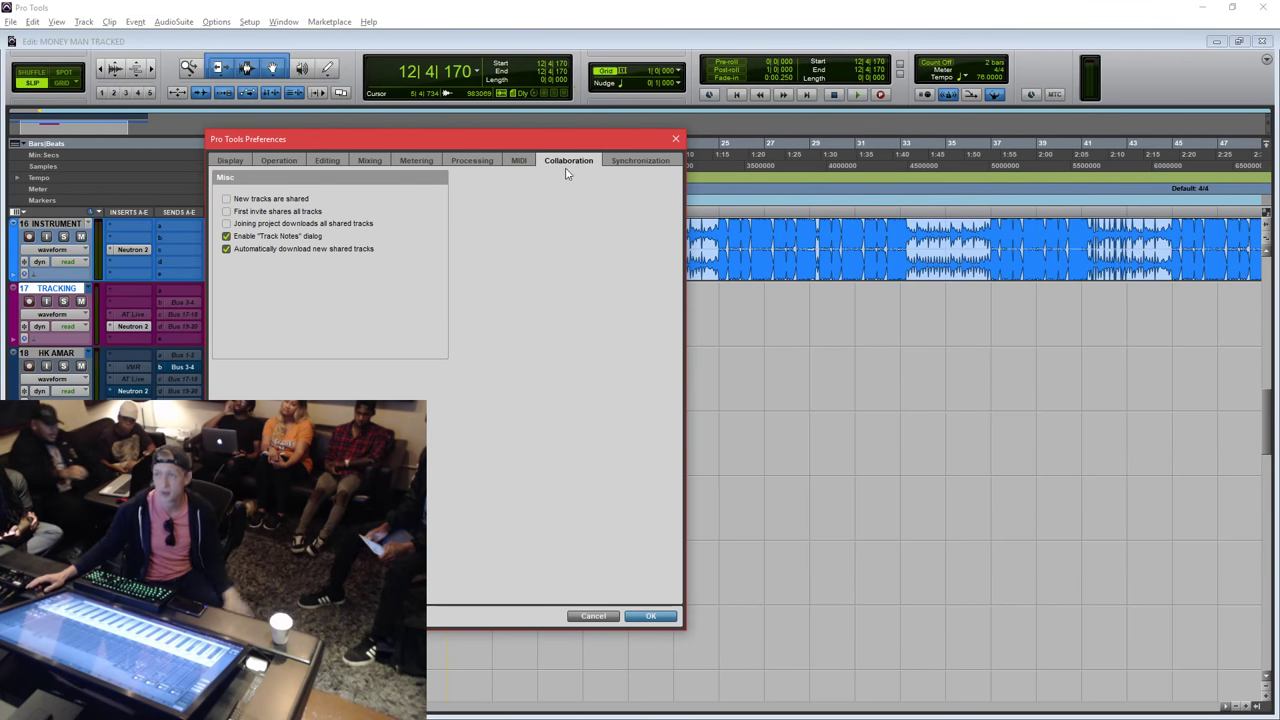
click(638, 161)
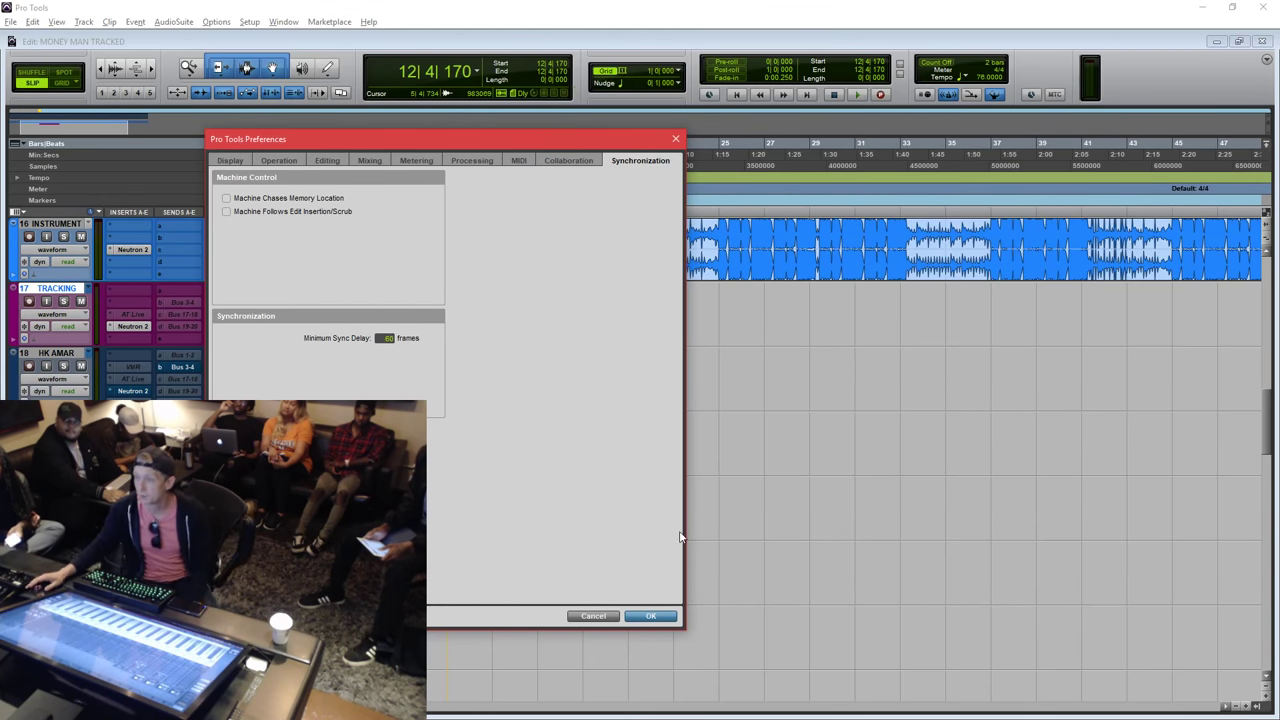
click(659, 615)
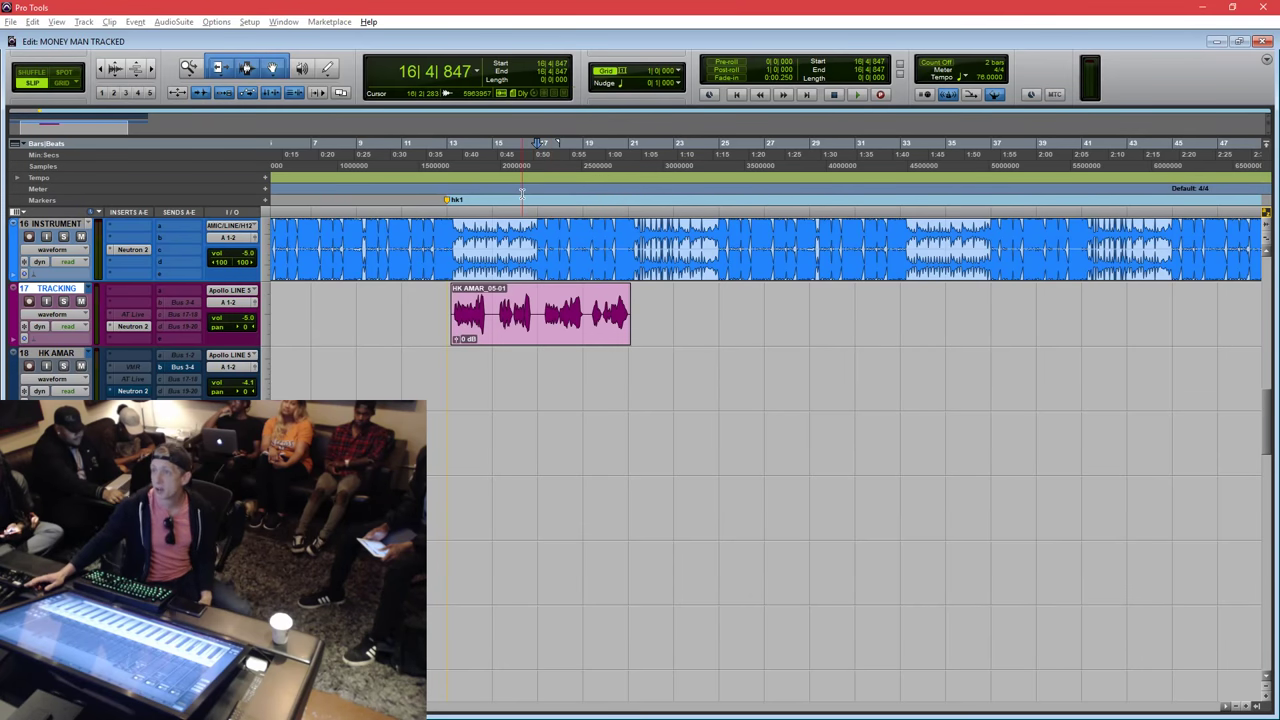
Place the edit cursor in the HK AMAR track, switch to the Mix window and bring the master and TLKBK.1 tracks into view.
click(520, 270)
click(519, 232)
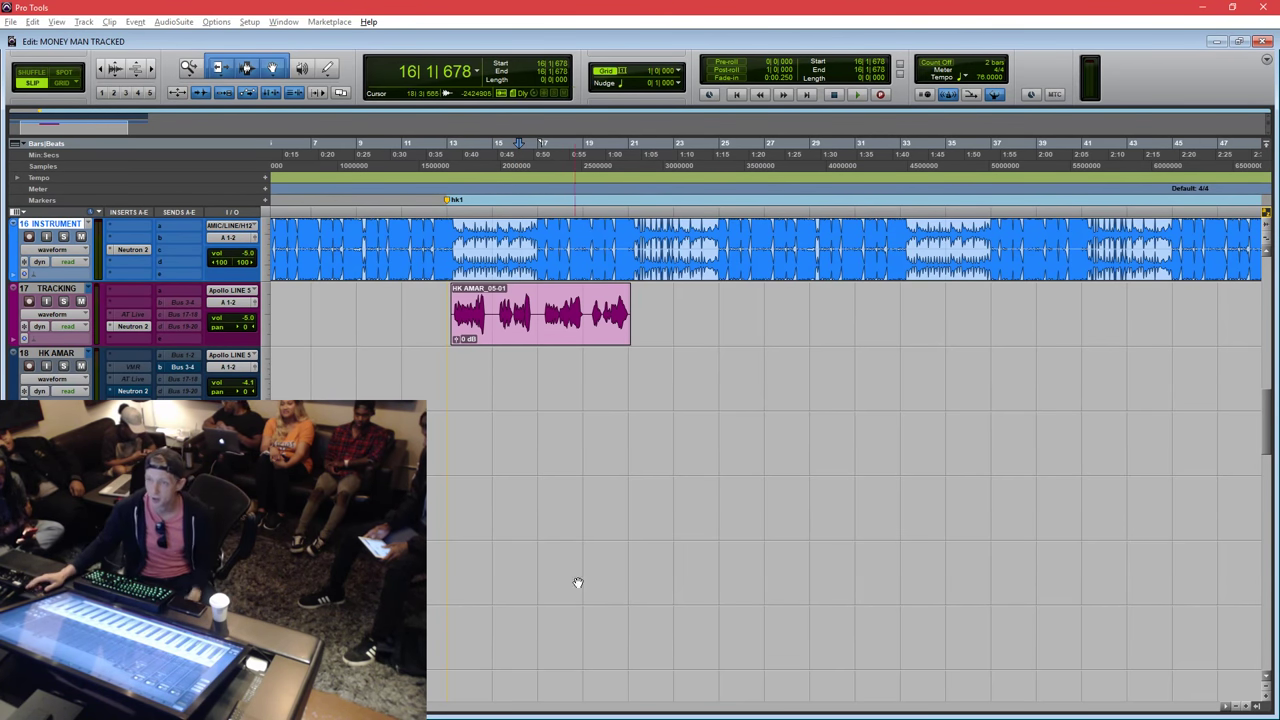
click(557, 368)
key(ctrl+=)
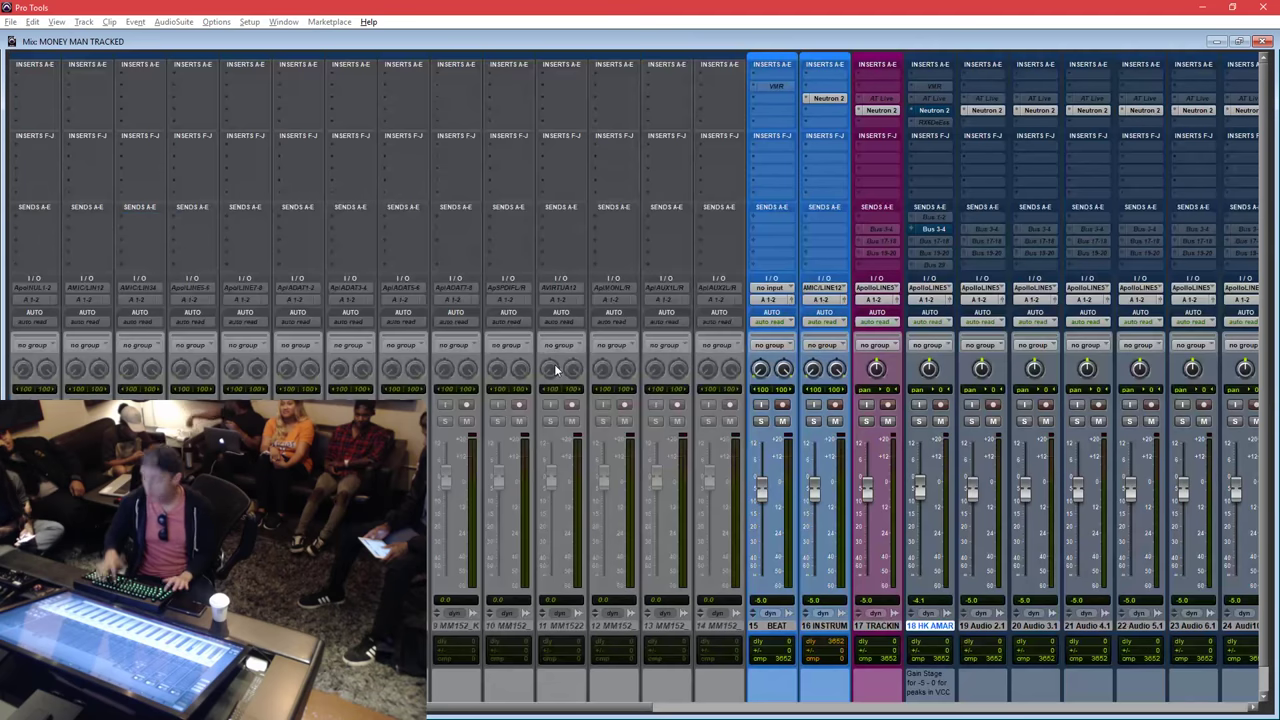
scroll(750, 530, right, 10)
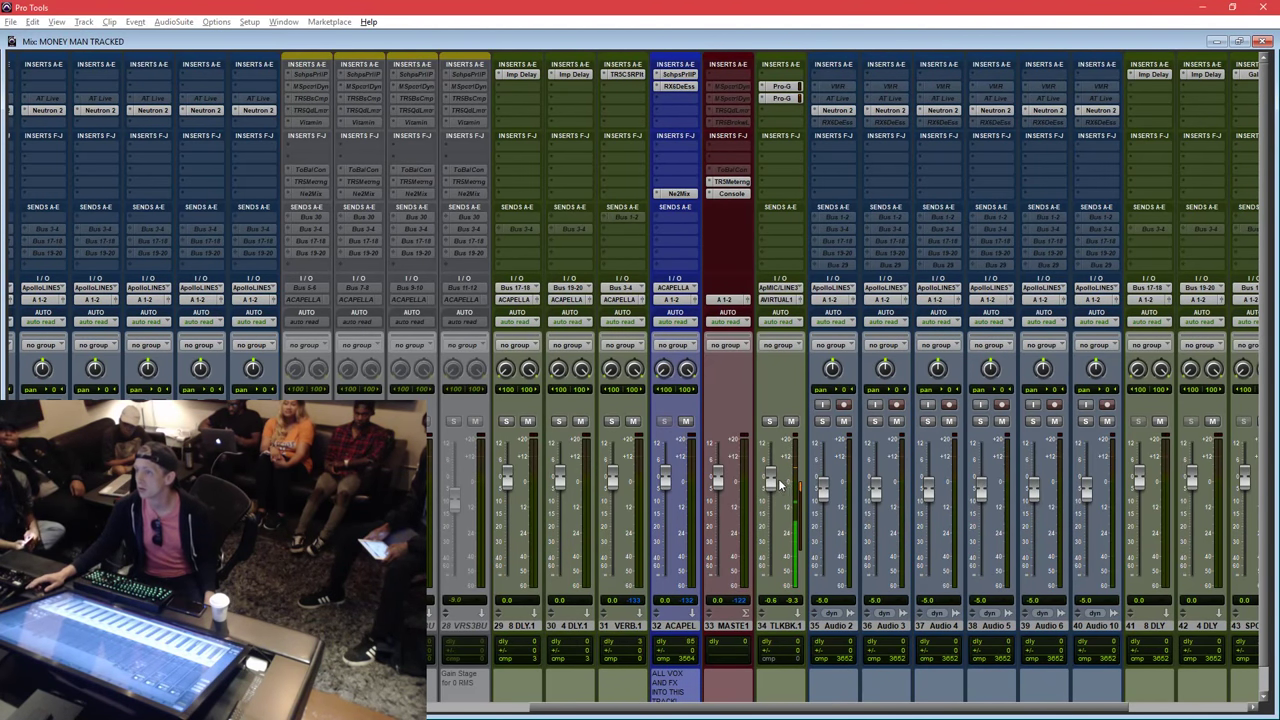
Try the Sample Peak, VU and PPM Nordic meter types on the mixer's track meters, and return them to K-20.
right_click(797, 456)
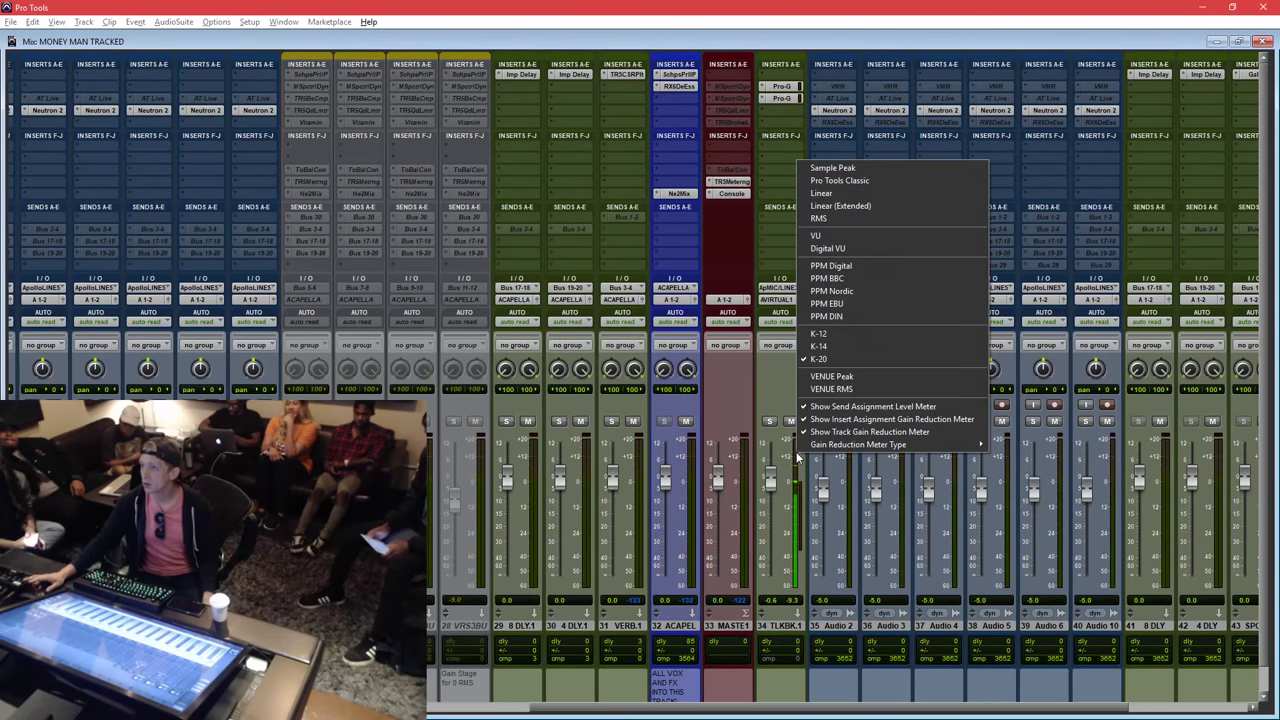
click(874, 167)
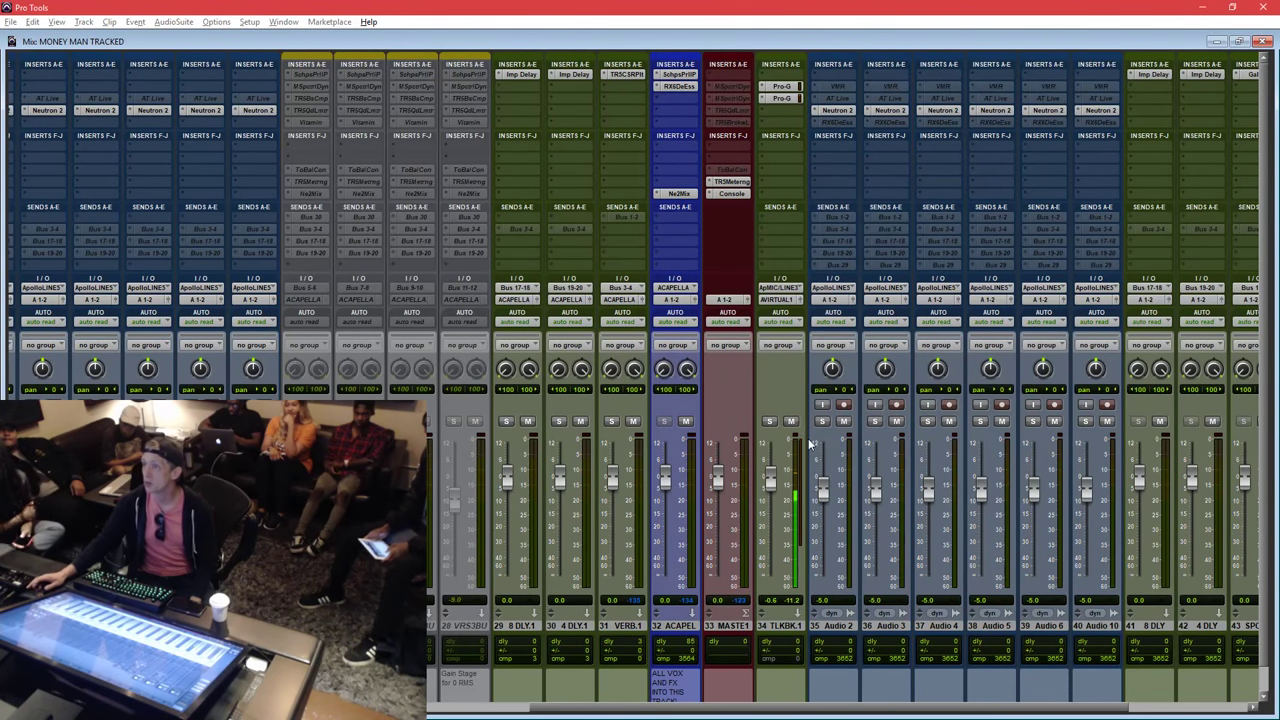
right_click(797, 500)
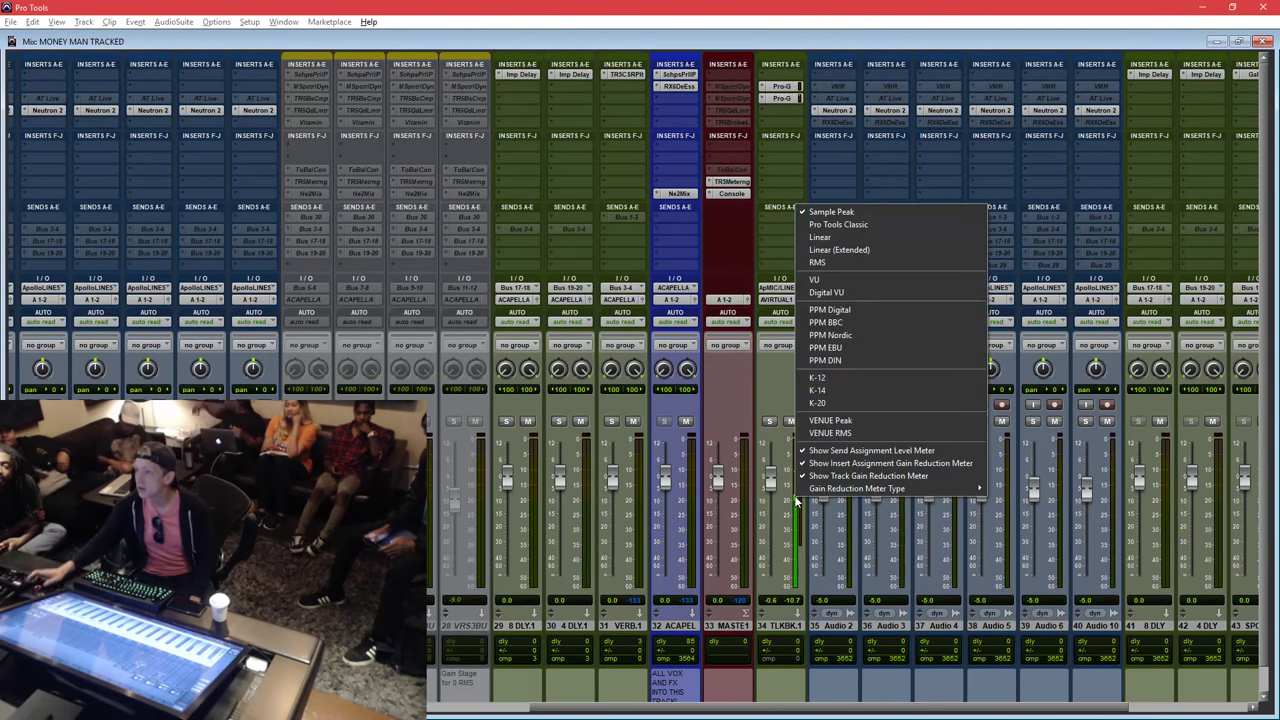
click(871, 281)
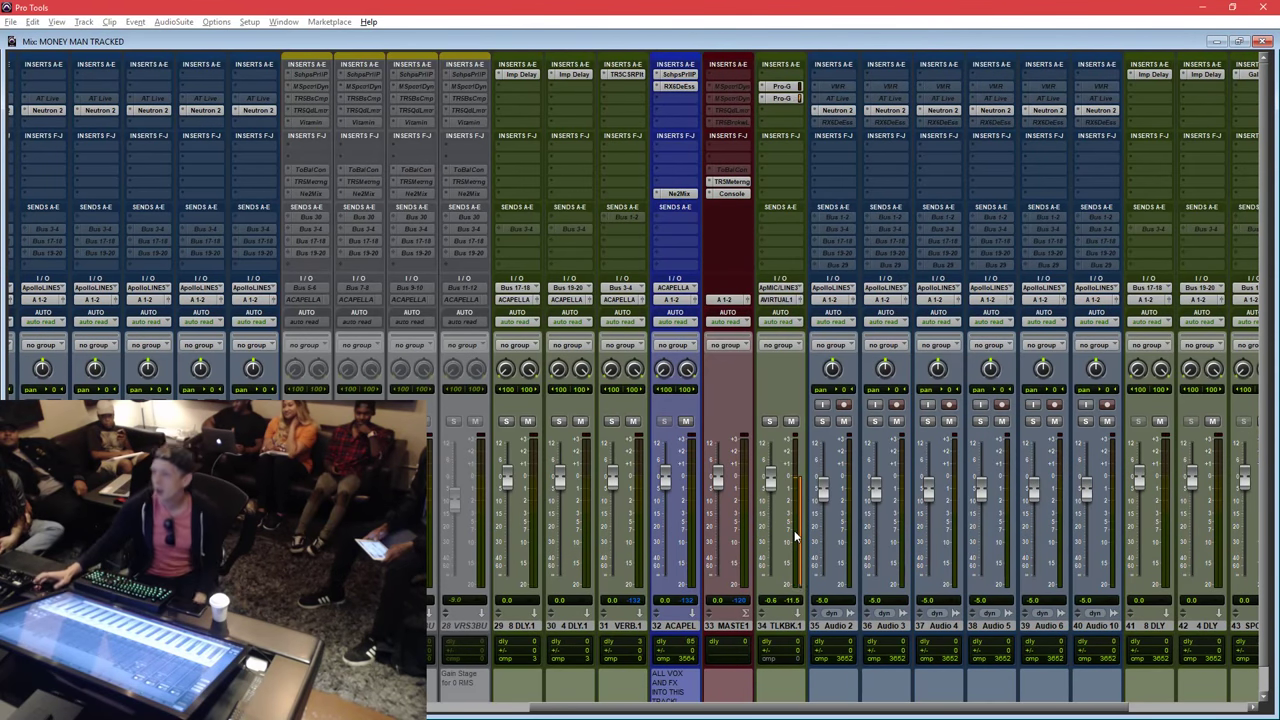
right_click(795, 537)
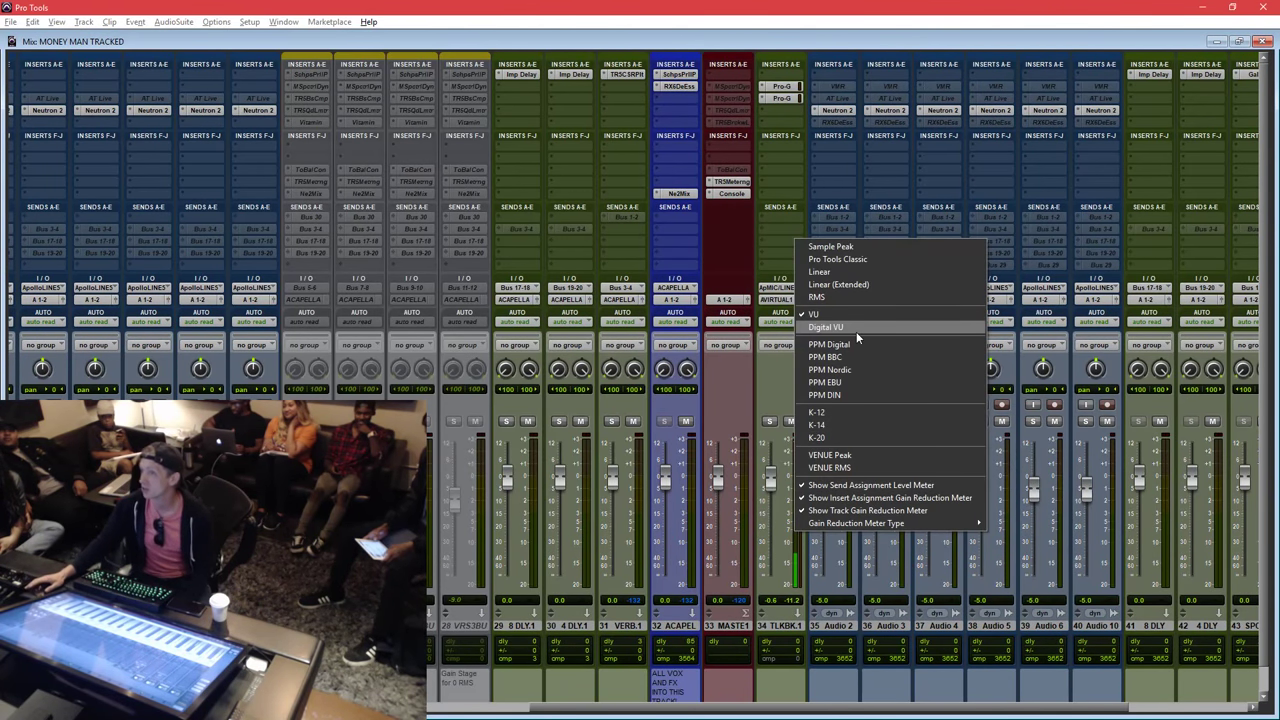
click(846, 372)
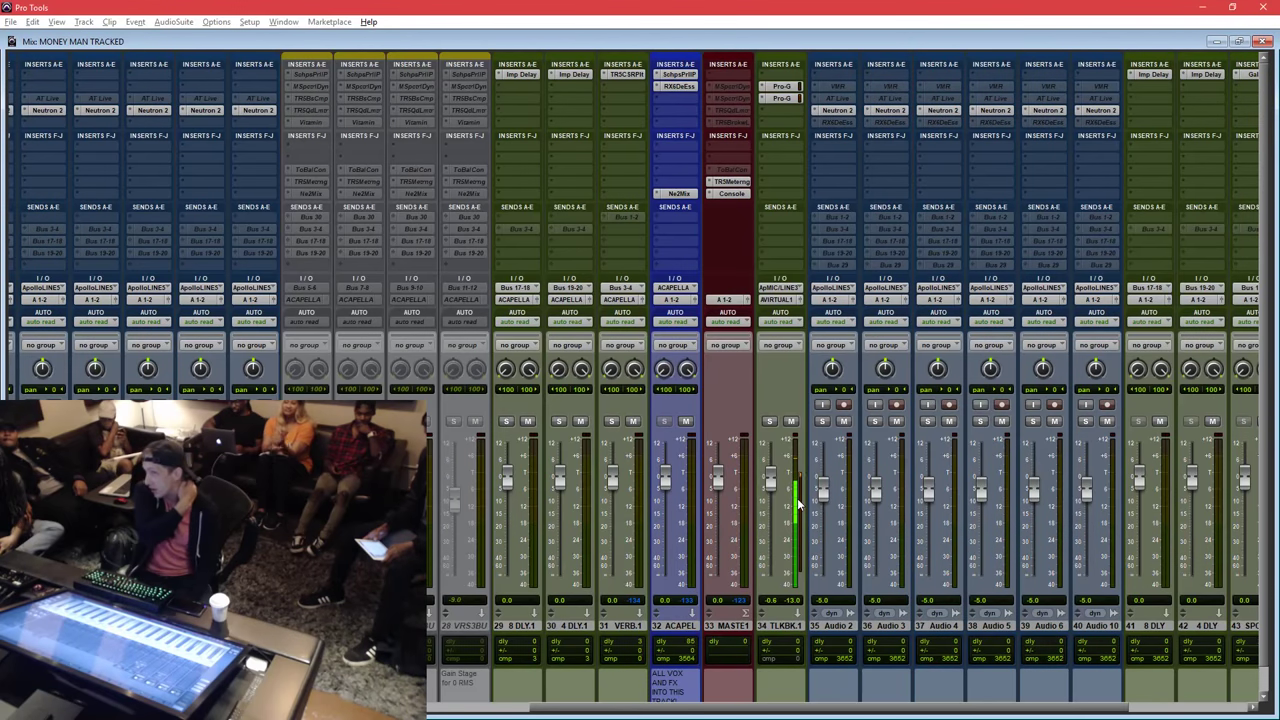
right_click(799, 504)
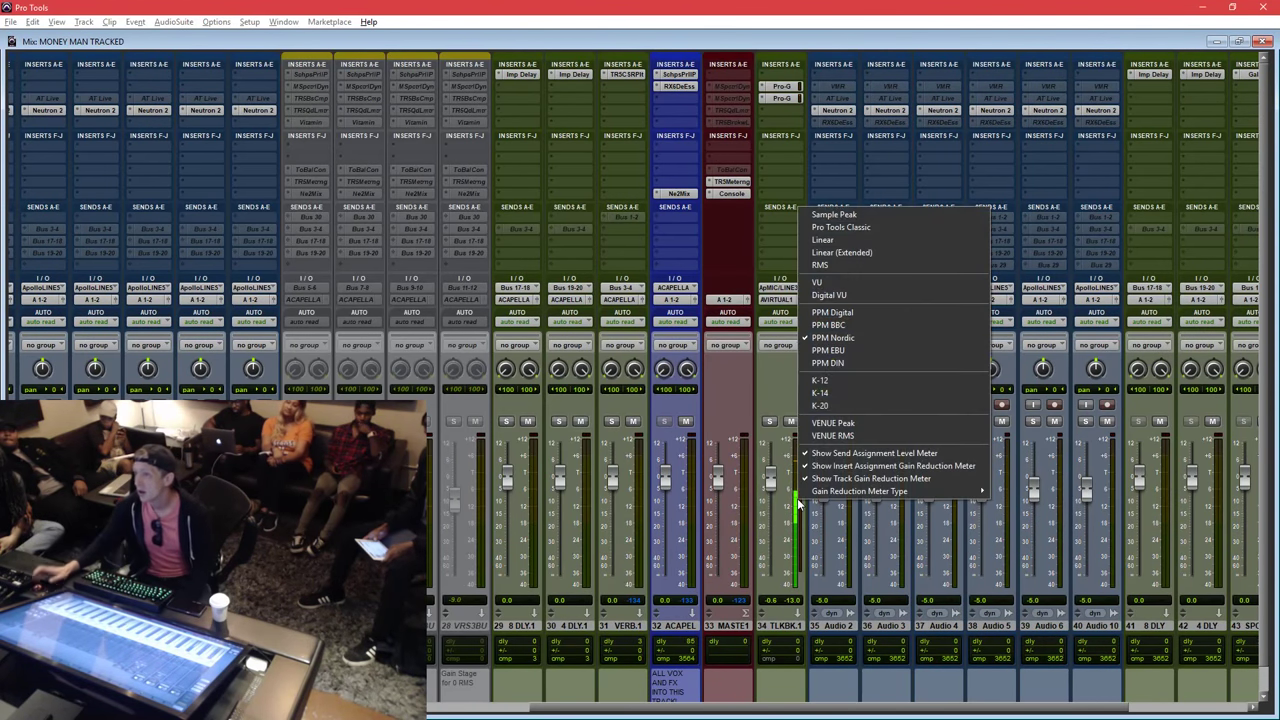
click(870, 403)
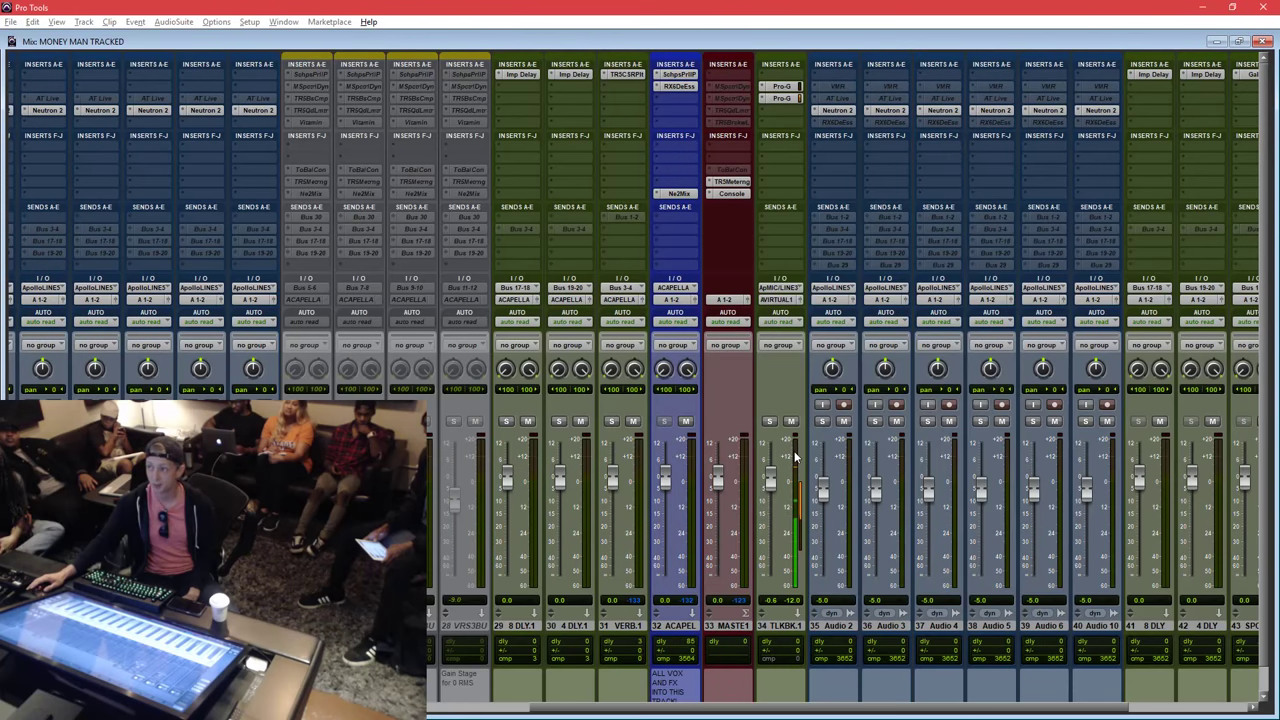
Try the K-14 and K-12 scales on the track meters, and restore the K-20 scale.
right_click(795, 455)
click(828, 344)
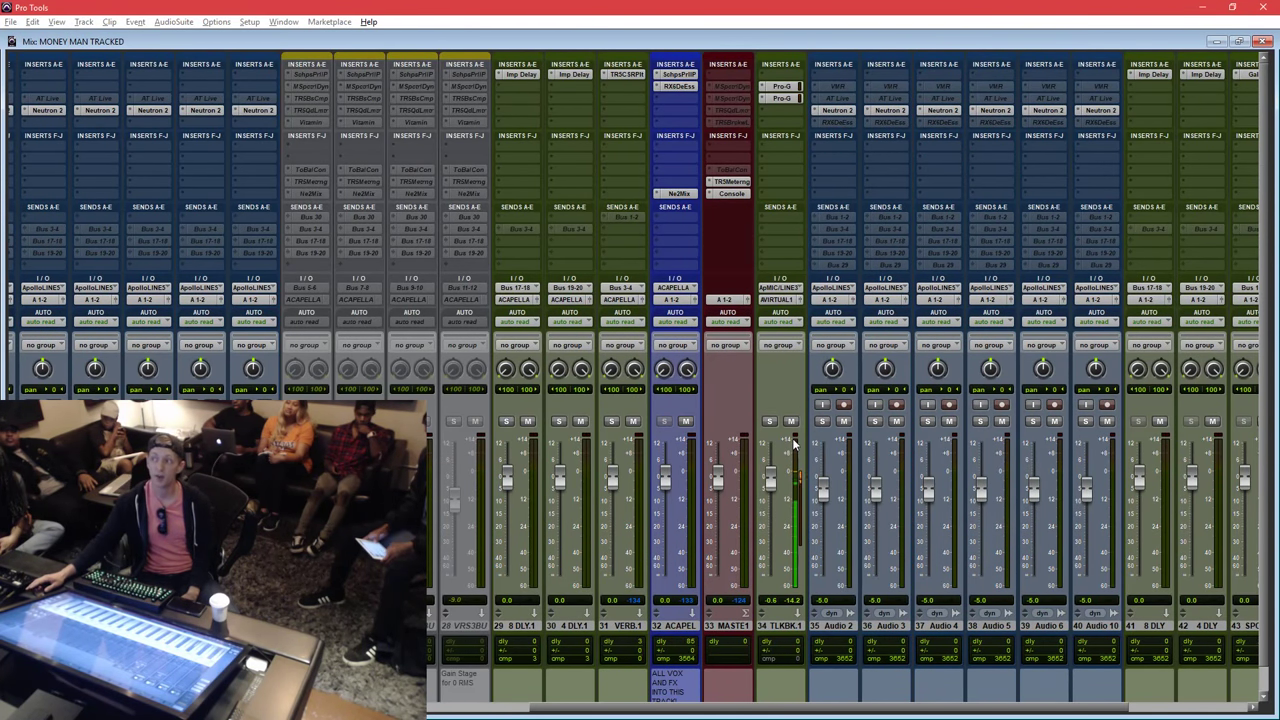
right_click(795, 450)
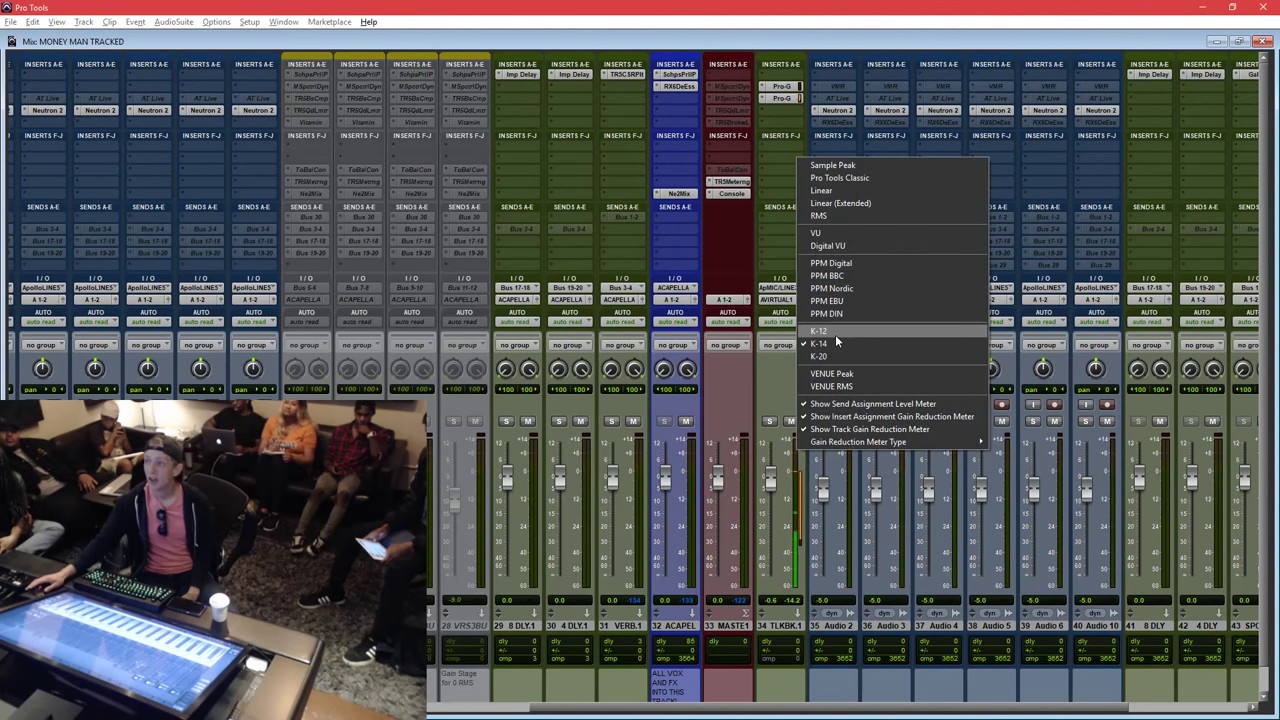
click(836, 336)
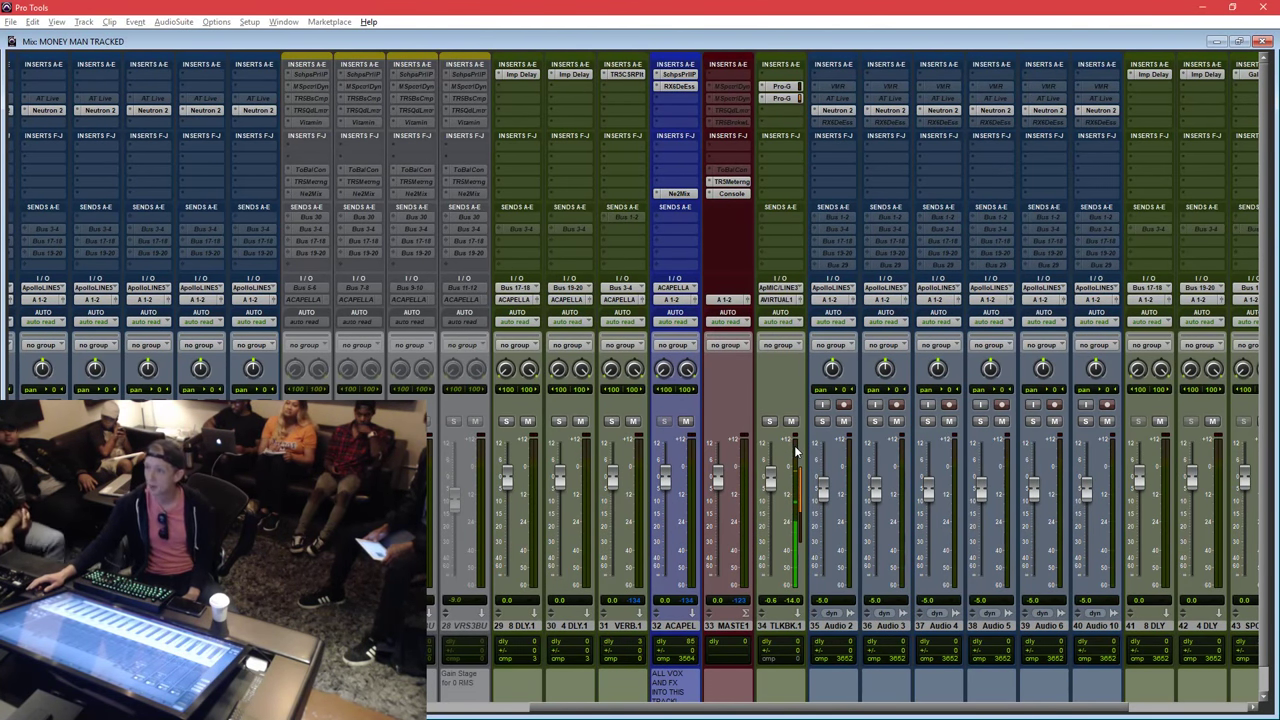
right_click(795, 455)
click(835, 356)
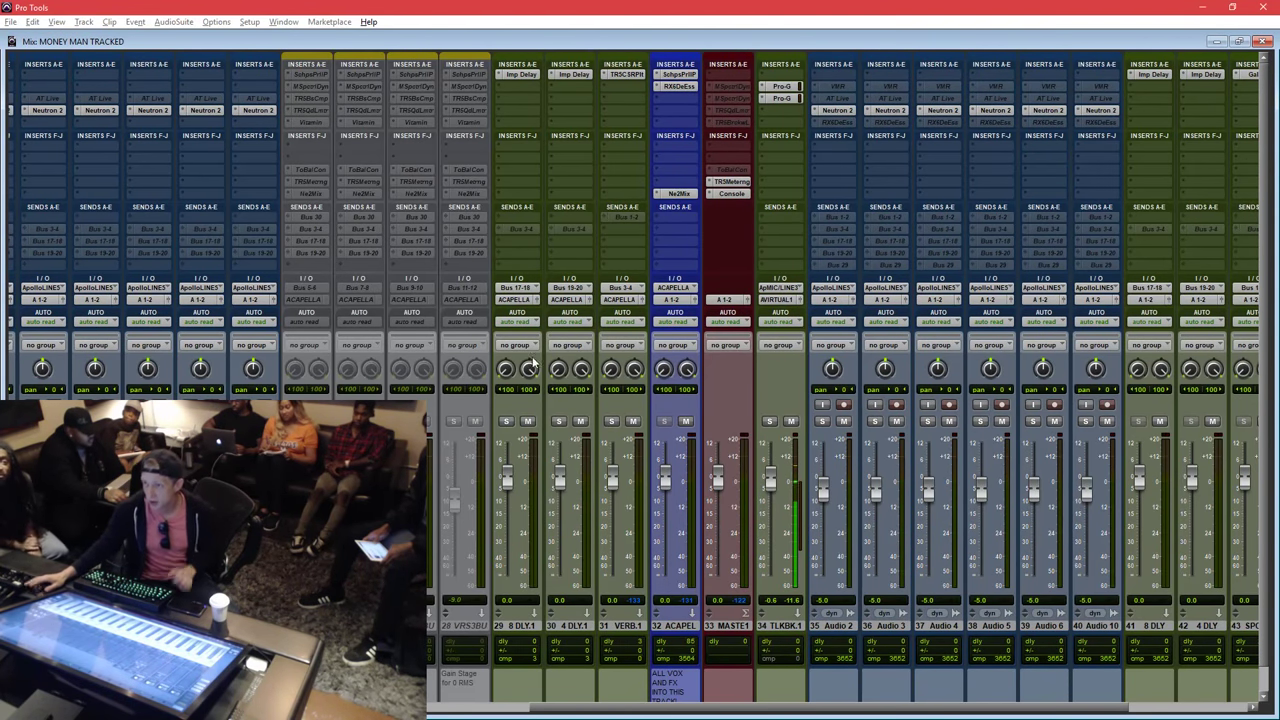
Select the HK AMAR_05-01 clip on the TRACKING track for playback, and check the track and master meters in the Mix window.
key(ctrl+equal)
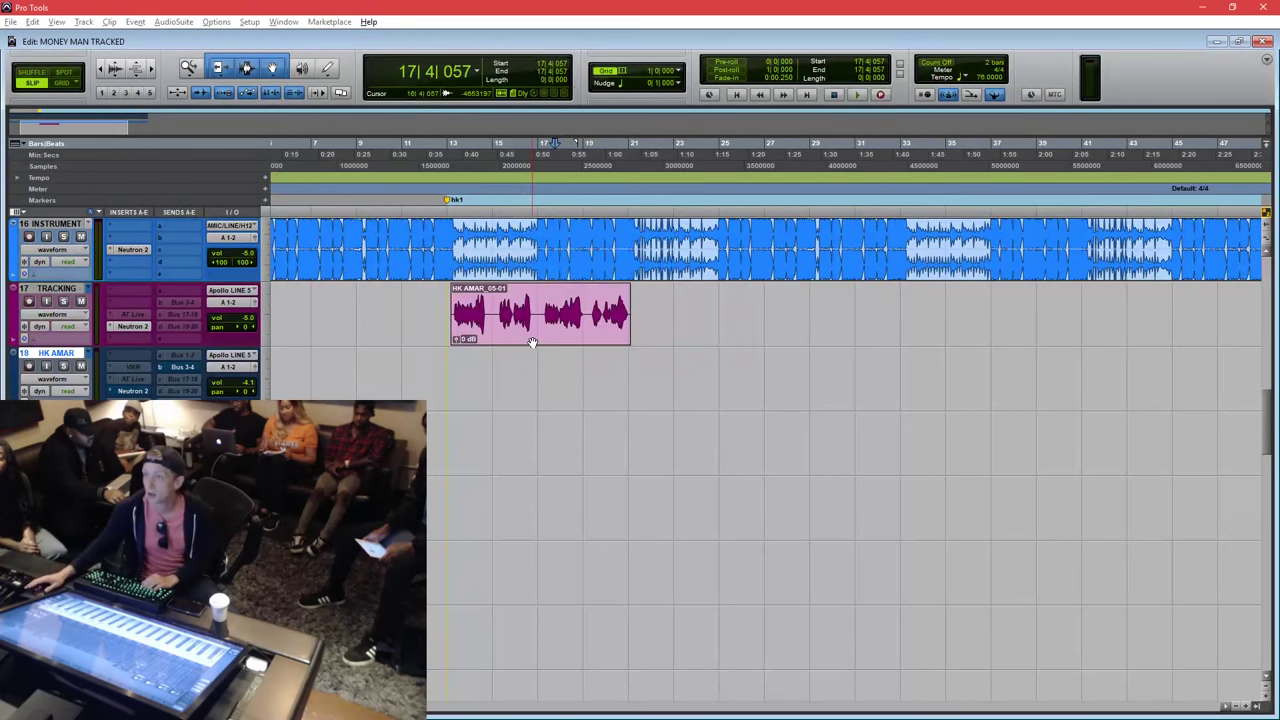
click(532, 342)
double_click(562, 304)
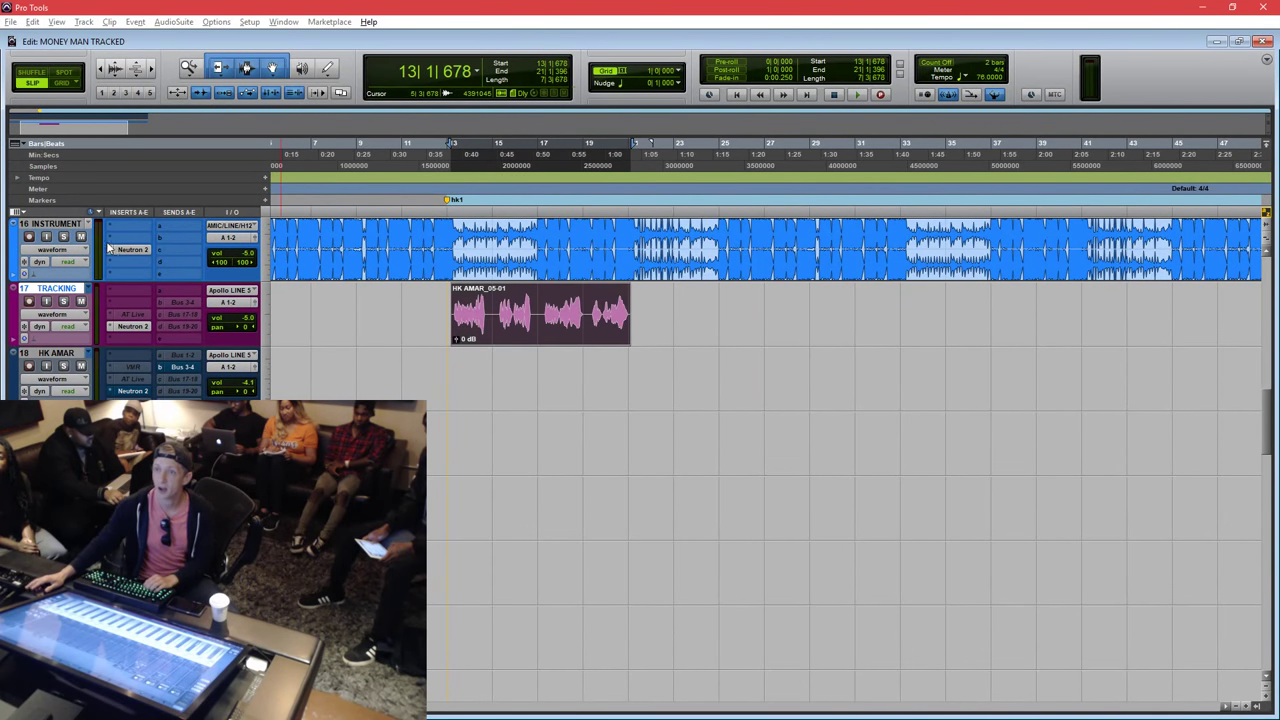
click(555, 305)
click(532, 334)
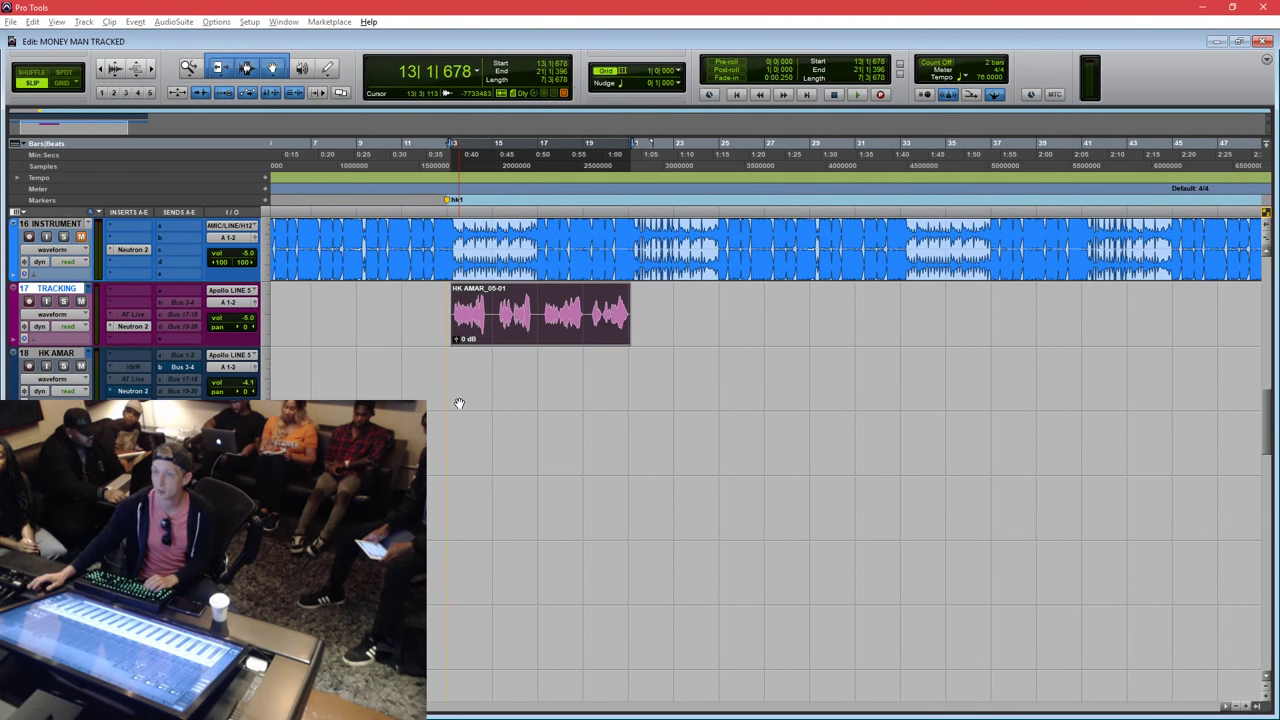
key(ctrl+equal)
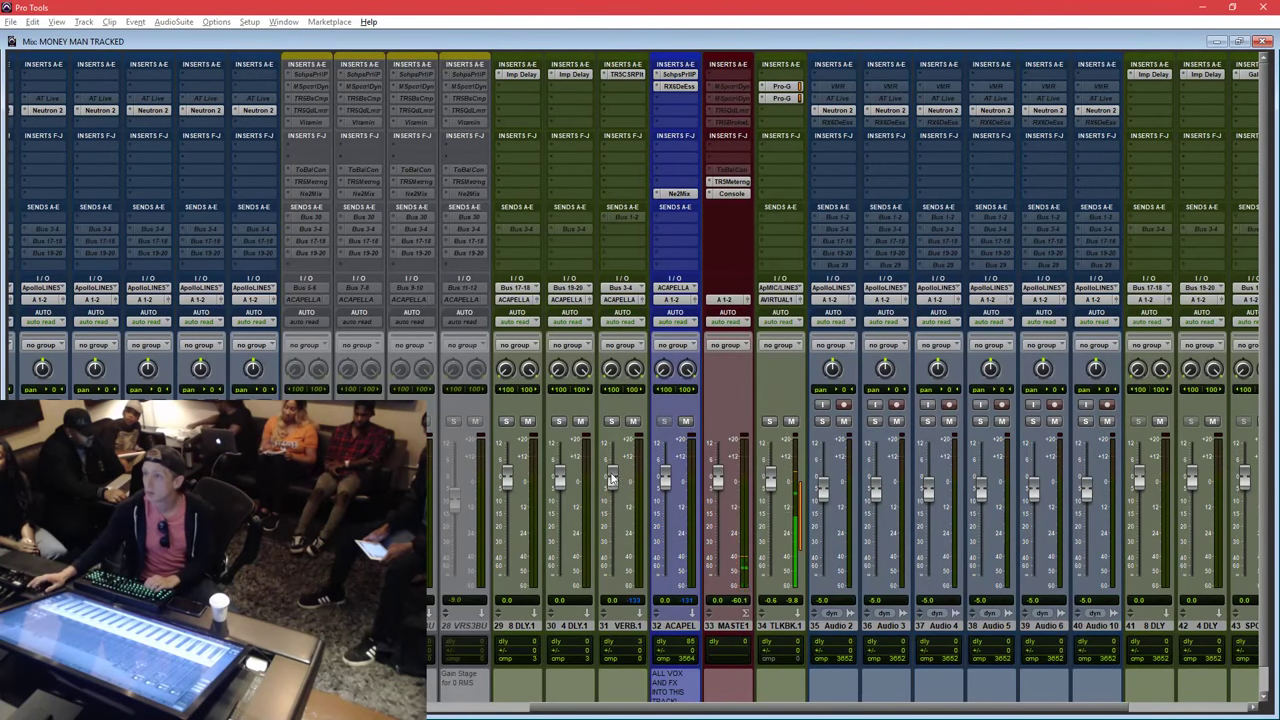
scroll(723, 484, left, 5)
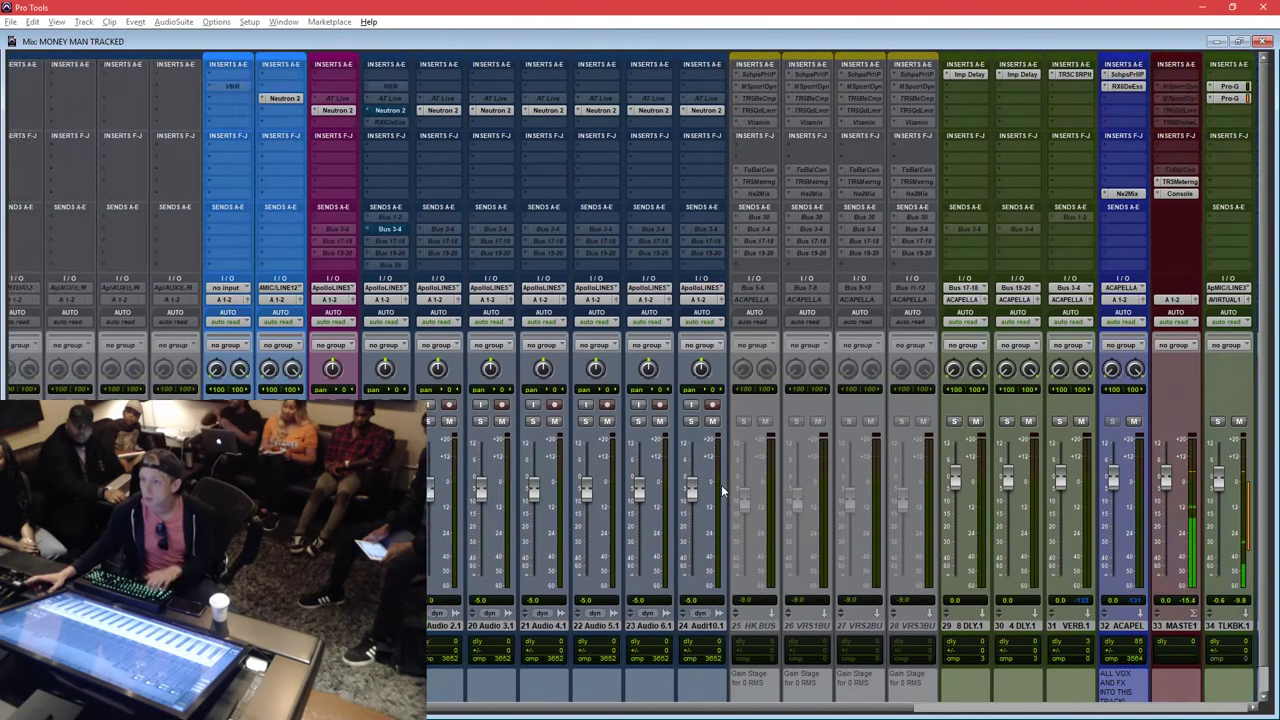
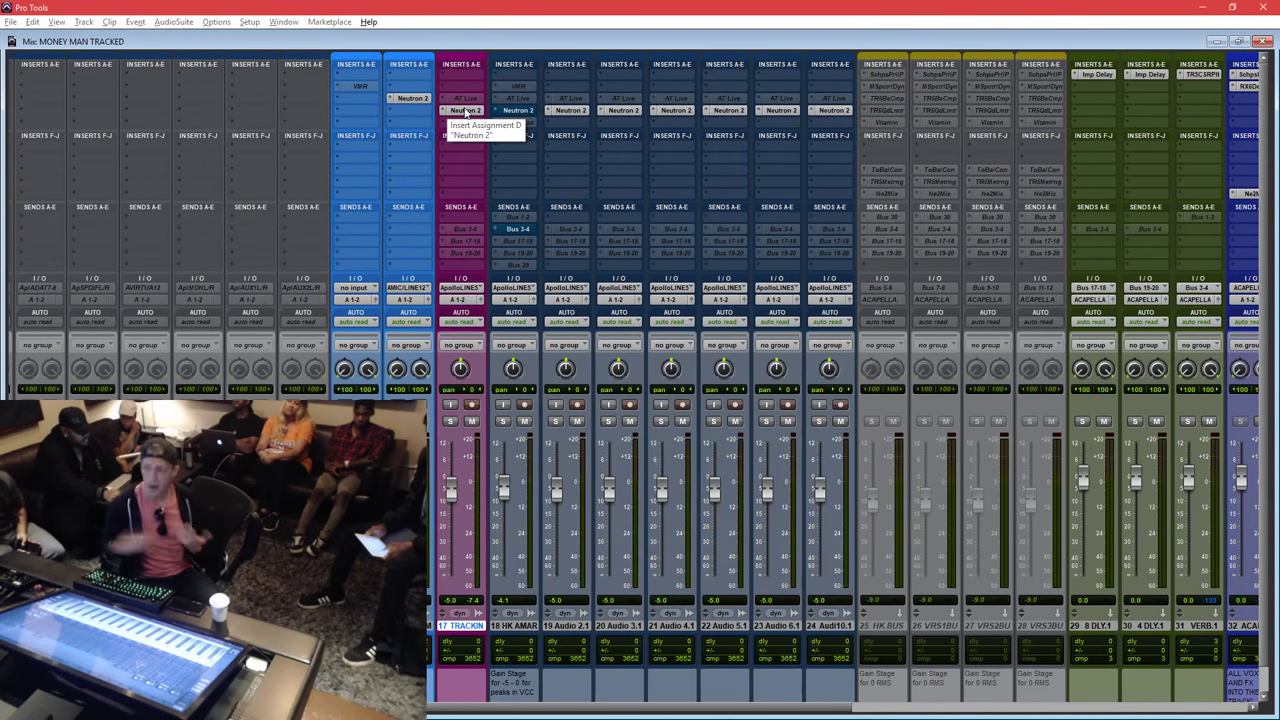
Play the soloed INSTRUMENT track from bar 17 and open its Neutron 2 insert from the Mix window.
key(ctrl+equal)
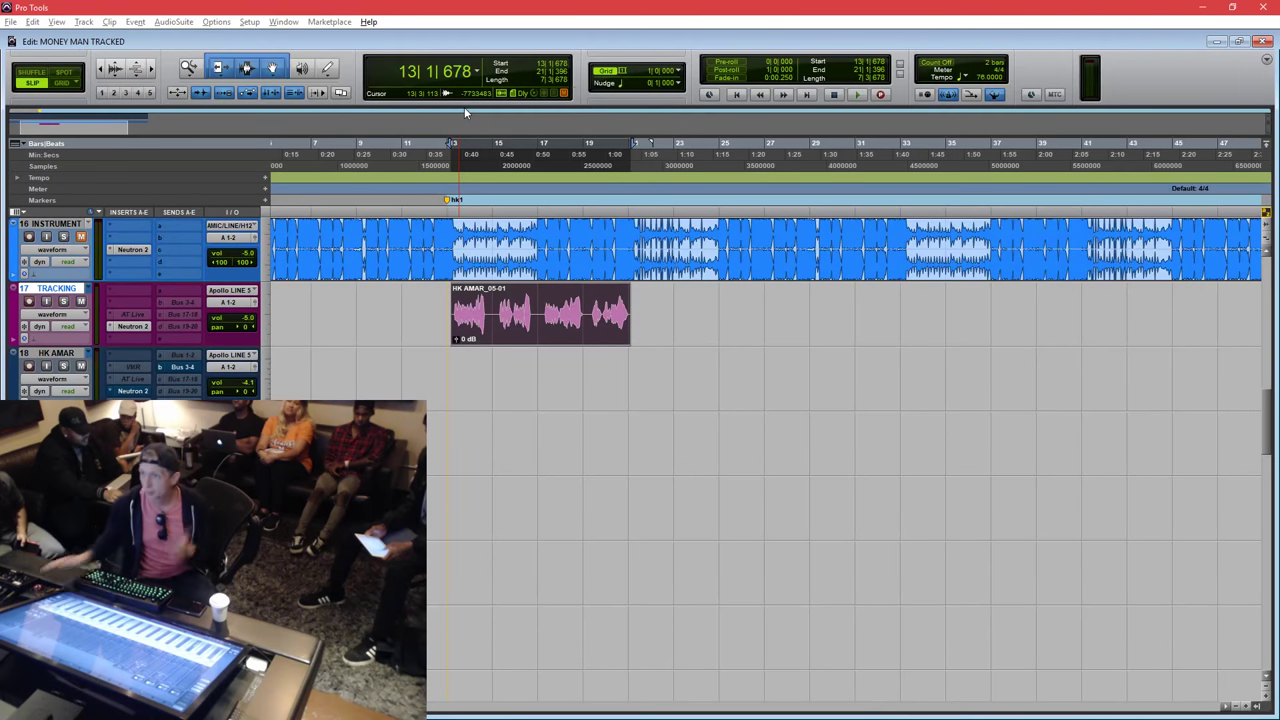
click(342, 245)
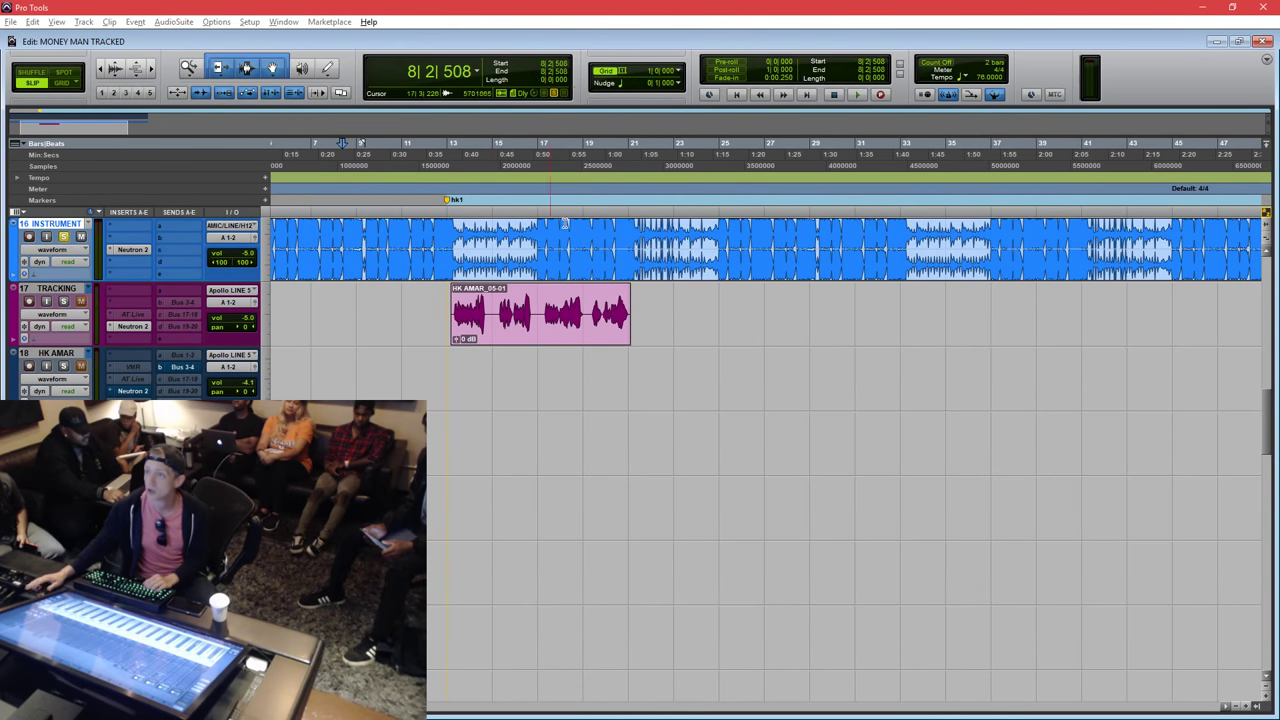
click(538, 225)
key(space)
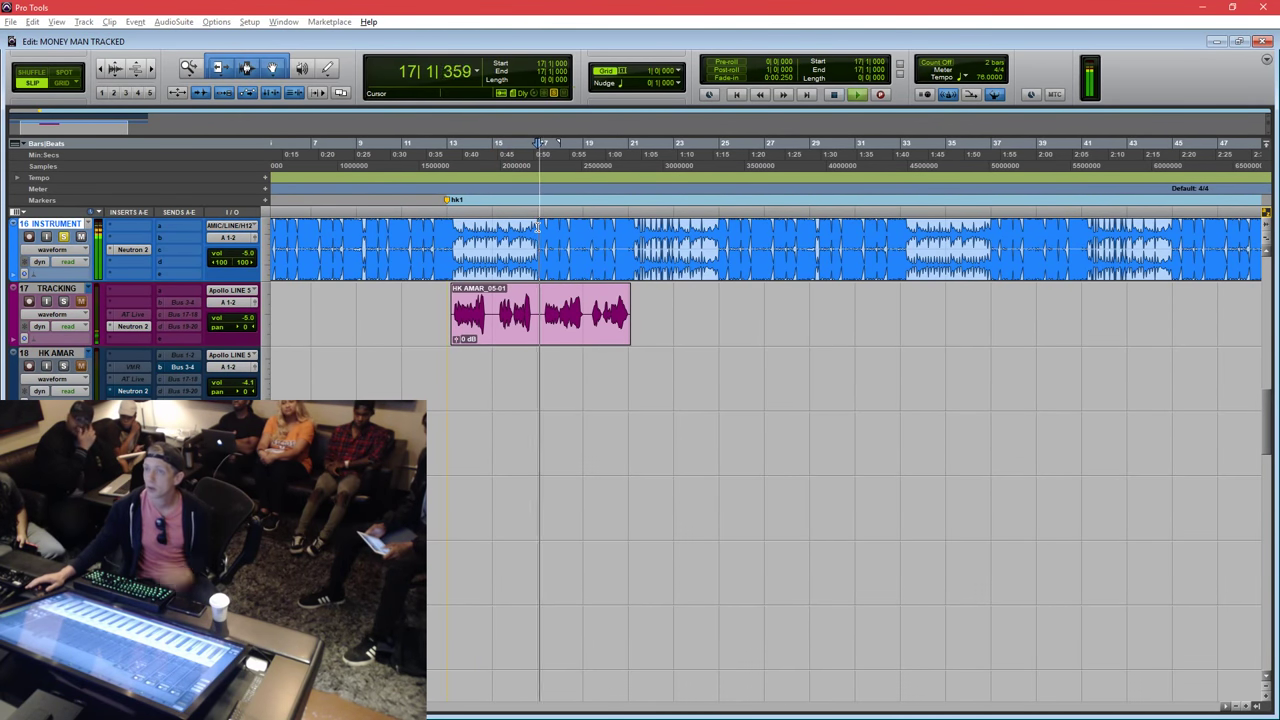
key(ctrl+equal)
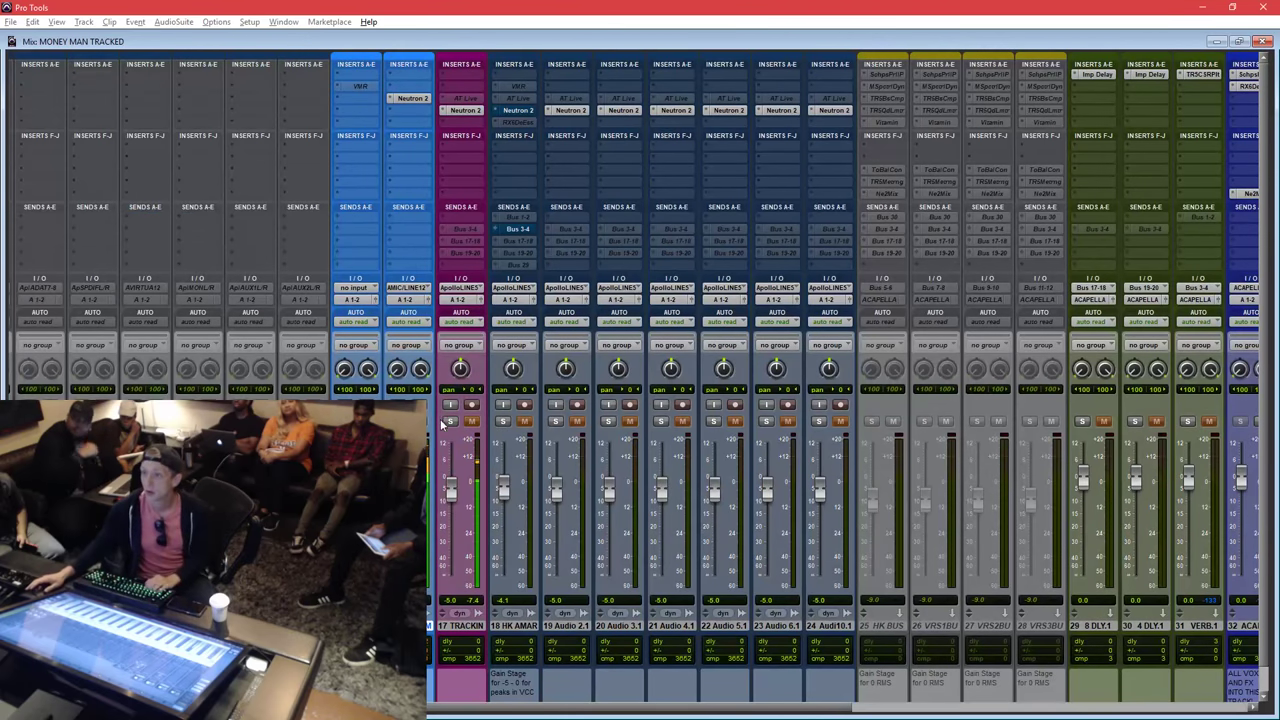
click(409, 97)
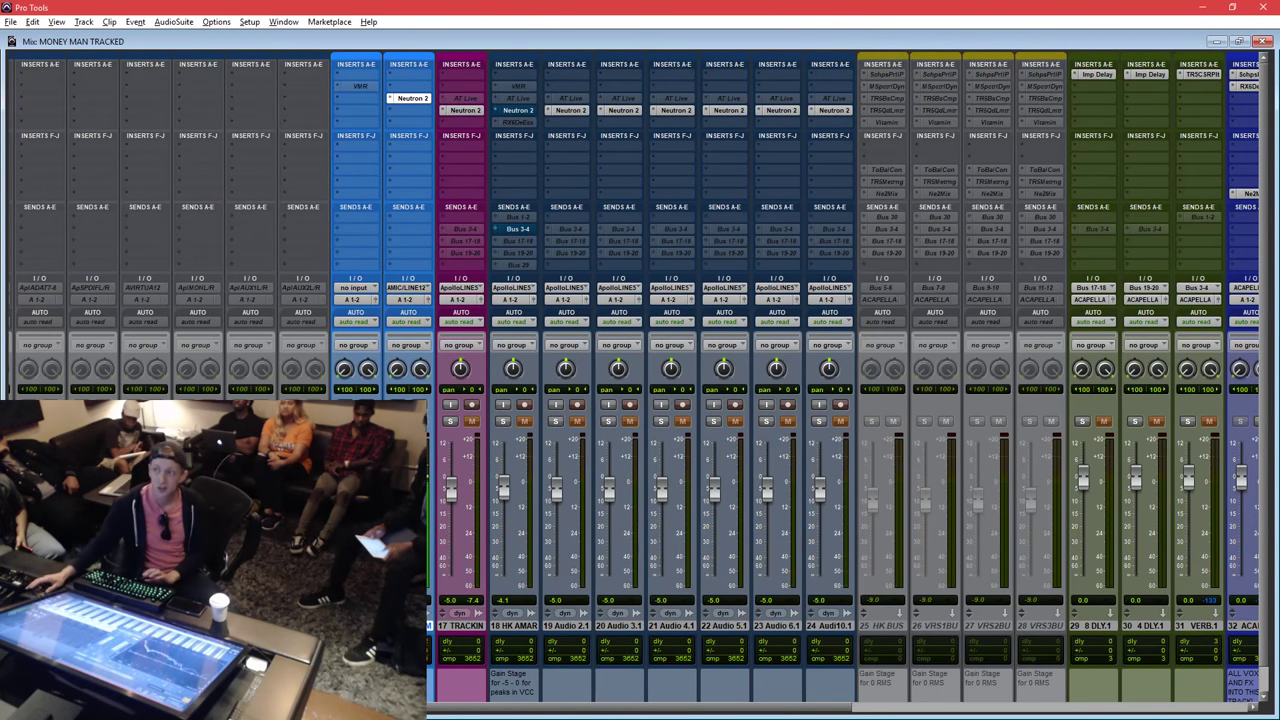
Return to the Edit window and select a stretch of the INSTRUMENT track from about bar 14 to bar 21.
key(ctrl+equal)
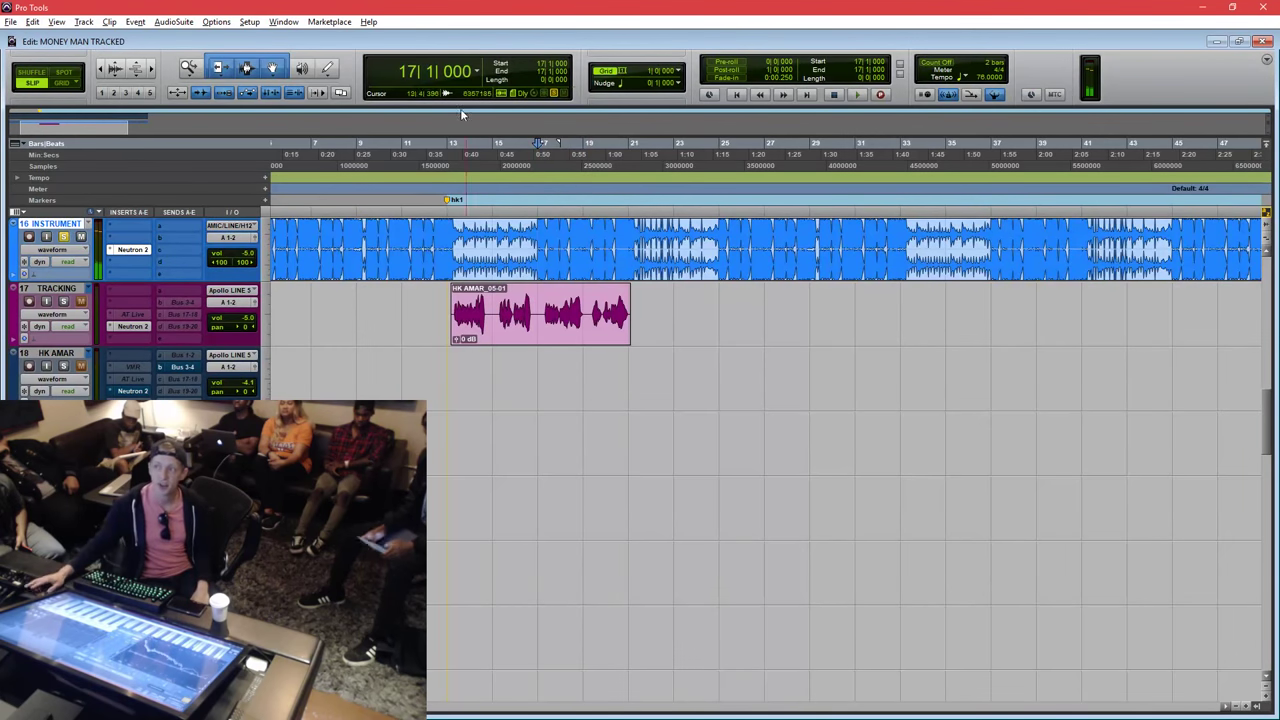
drag(463, 240, 489, 232)
click(489, 232)
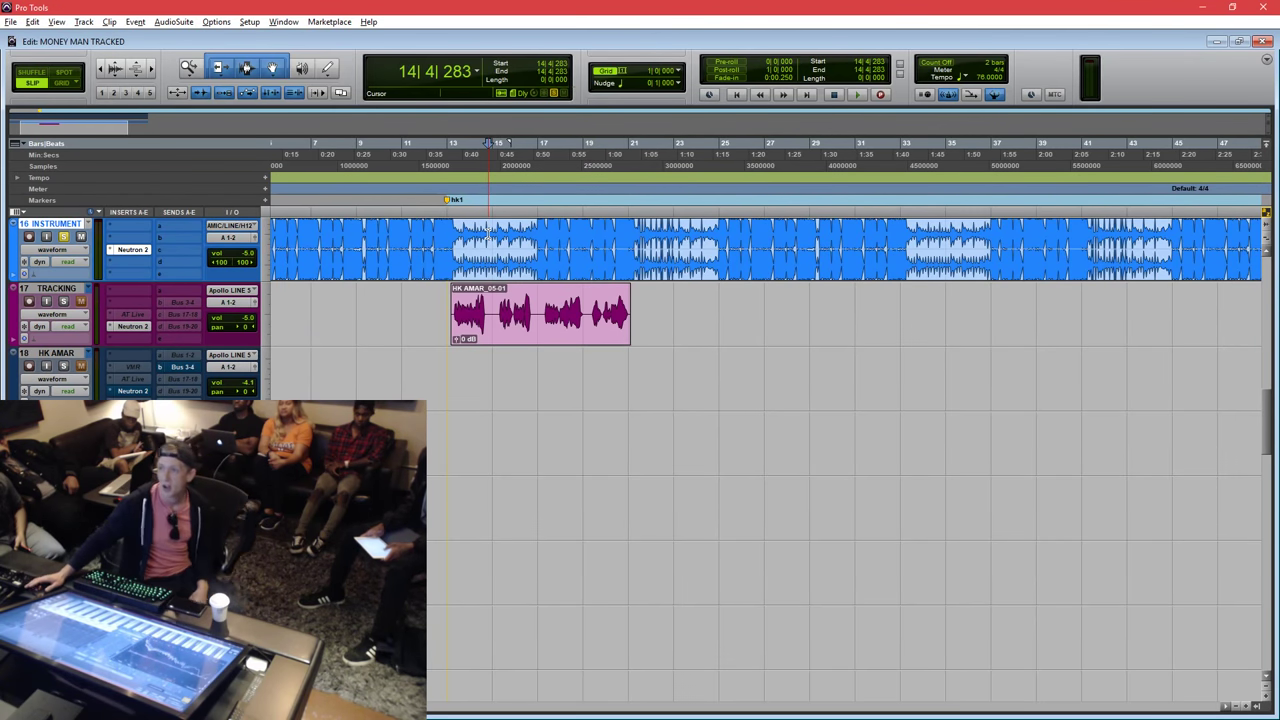
drag(489, 233, 636, 236)
drag(630, 236, 477, 237)
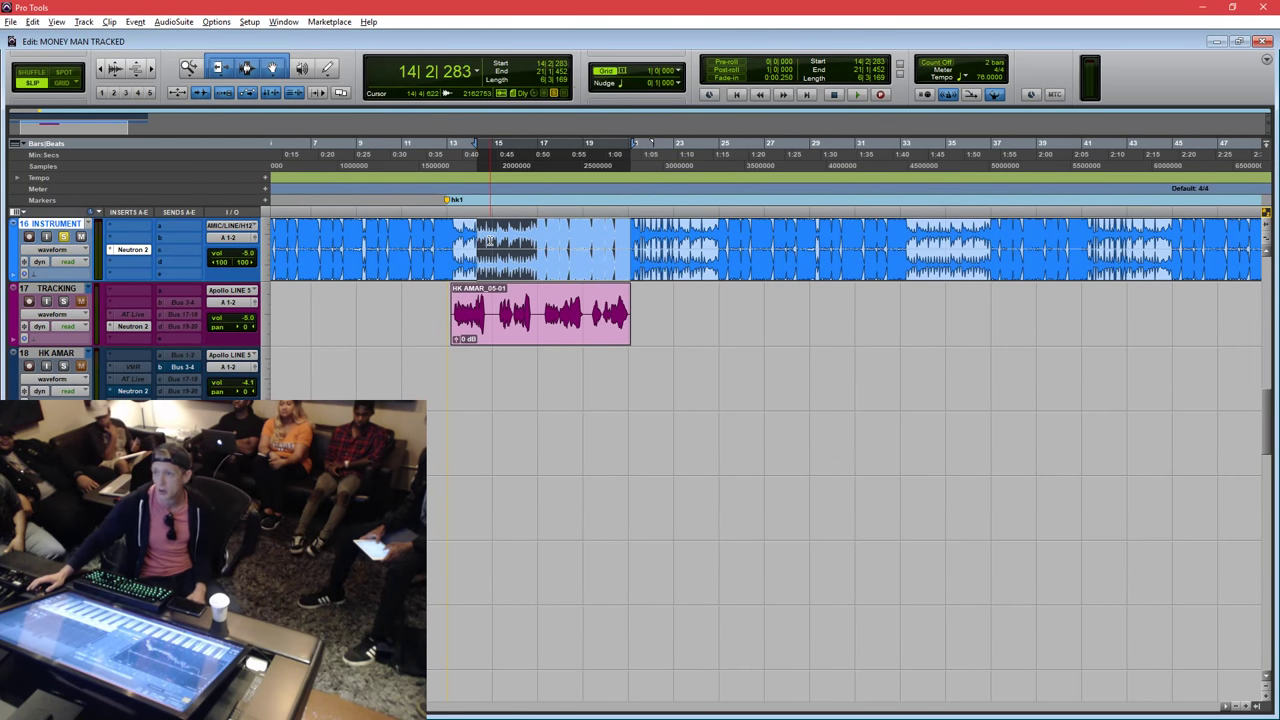
Select the whole HK AMAR_05-01 clip on the TRACKING track.
click(514, 337)
click(508, 296)
click(505, 336)
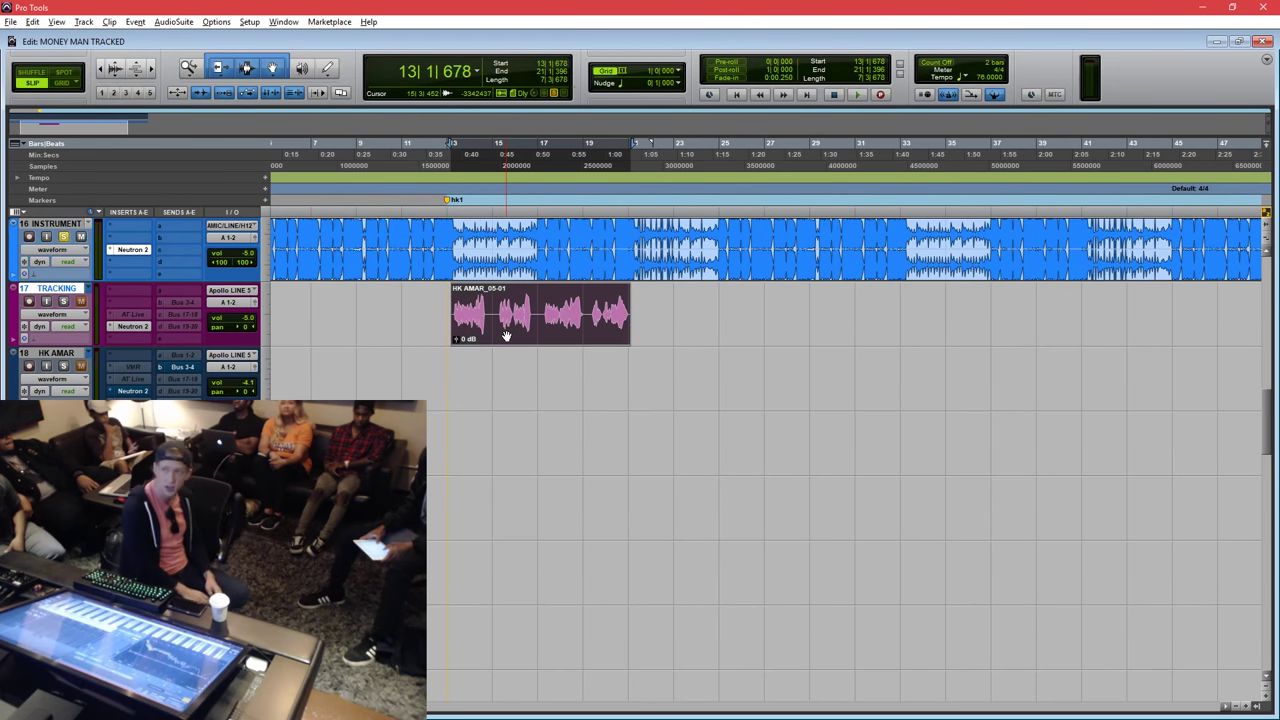
Delete the redundant master track 45 in the Mix window.
key(ctrl+equal)
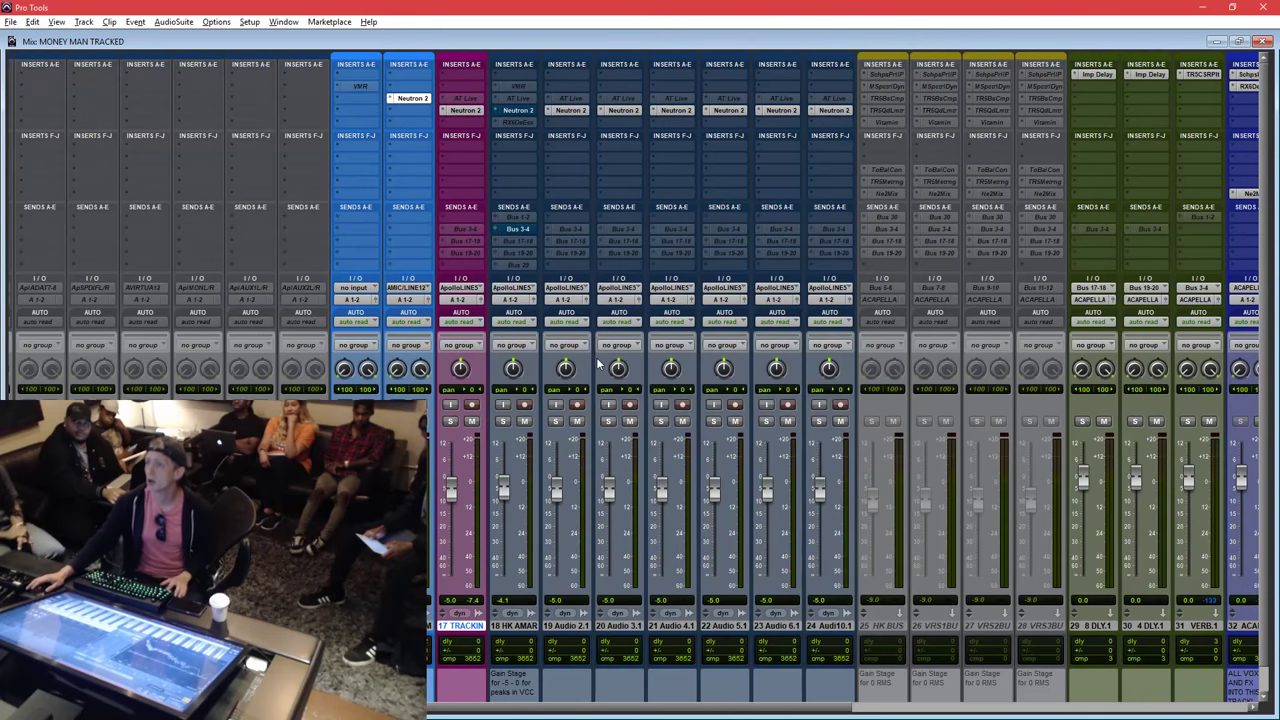
scroll(608, 366, right, 5)
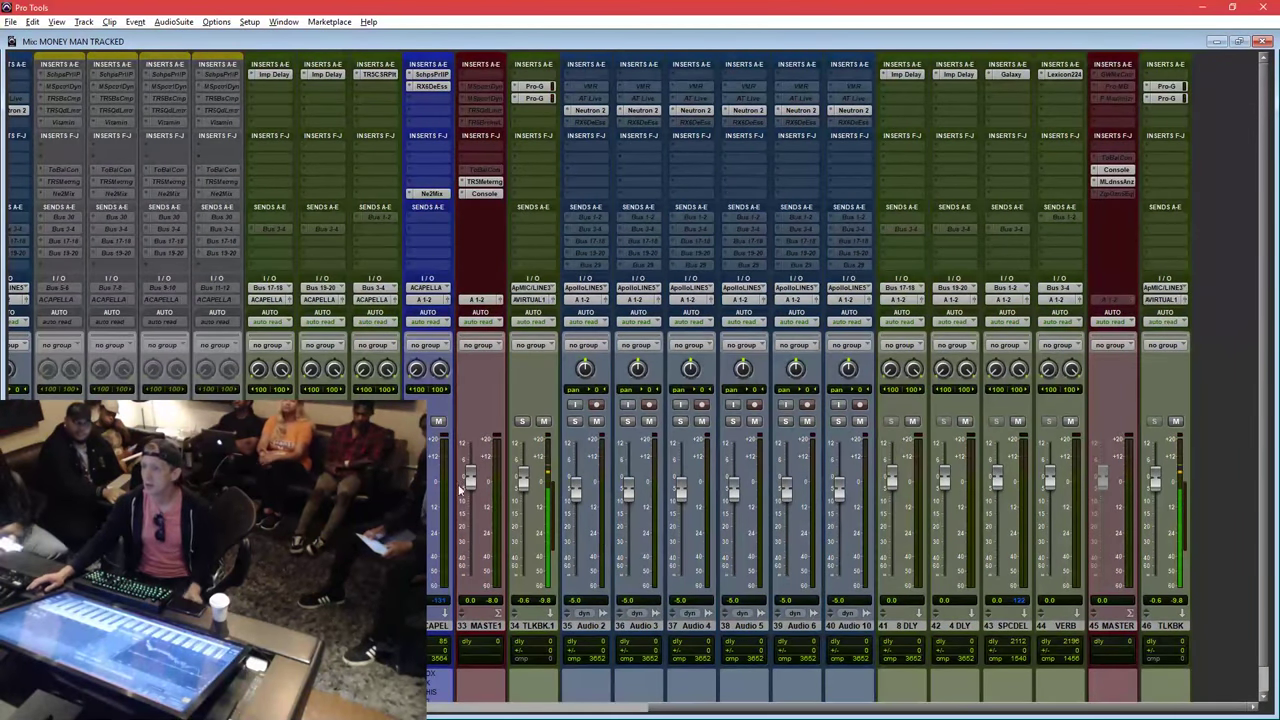
click(1128, 626)
right_click(1128, 626)
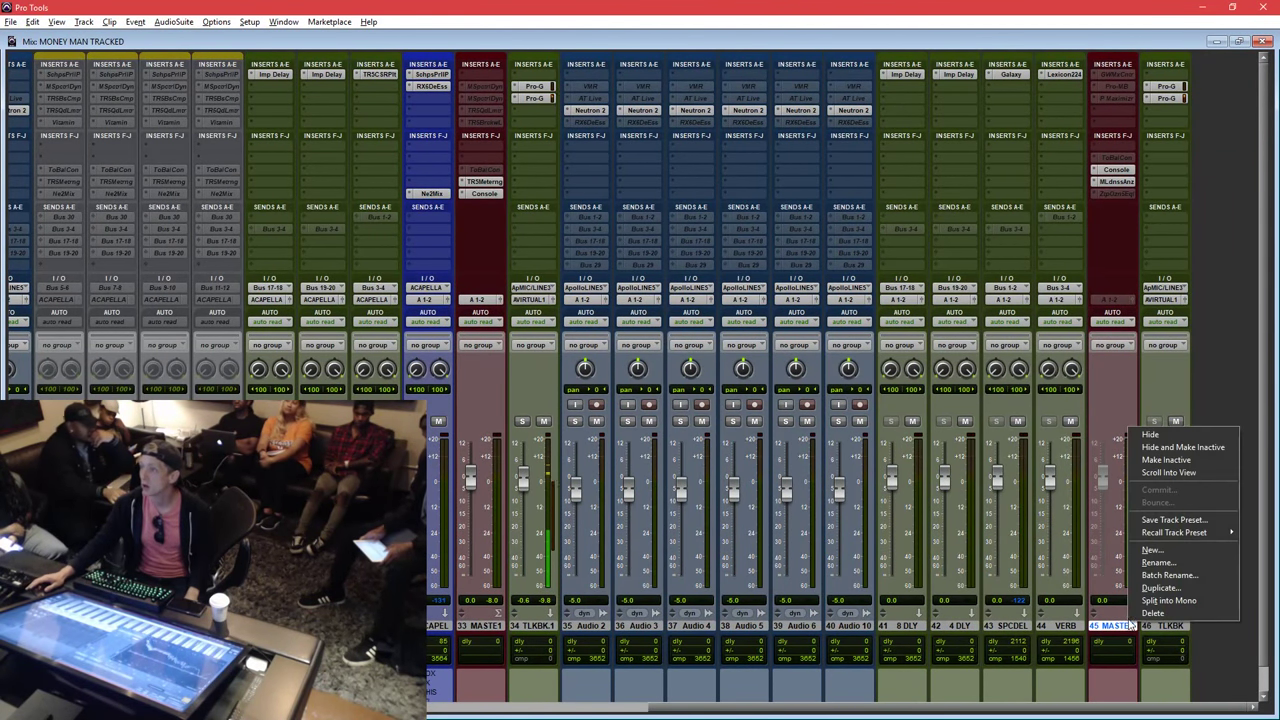
click(1152, 614)
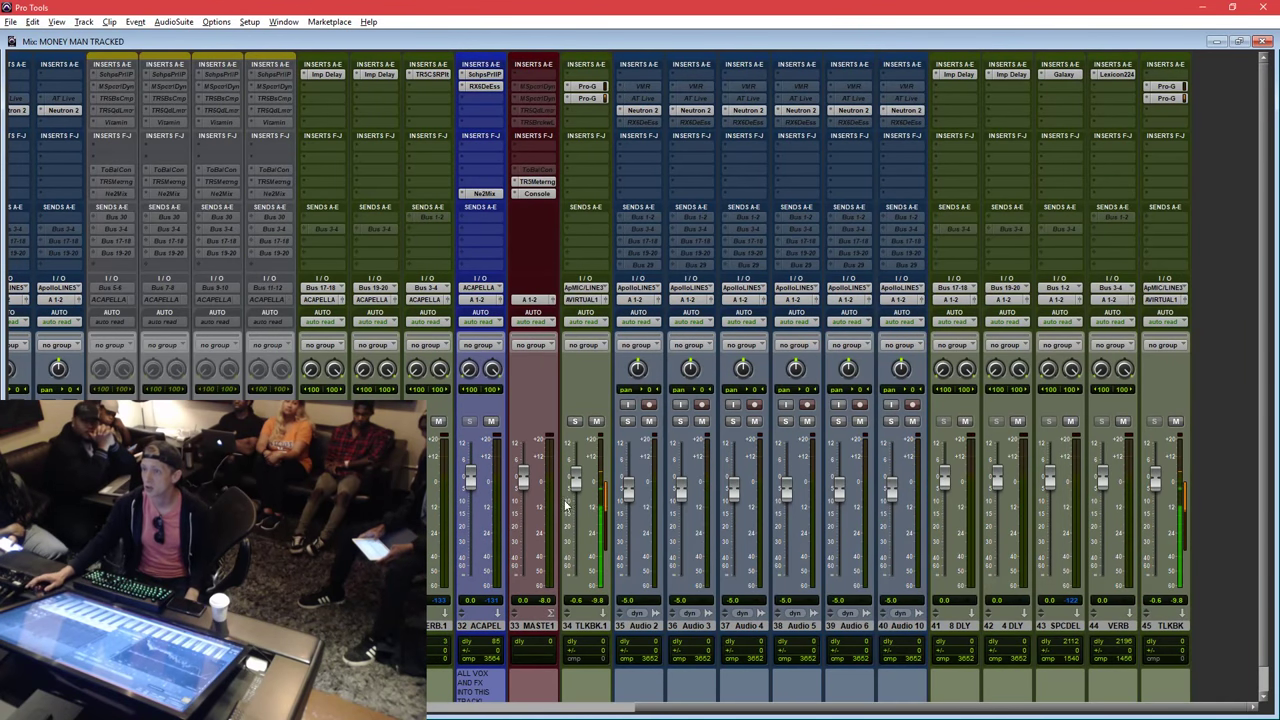
Try the fader of master track 33 at +4.8 dB and reset it to 0.0.
drag(522, 481, 527, 474)
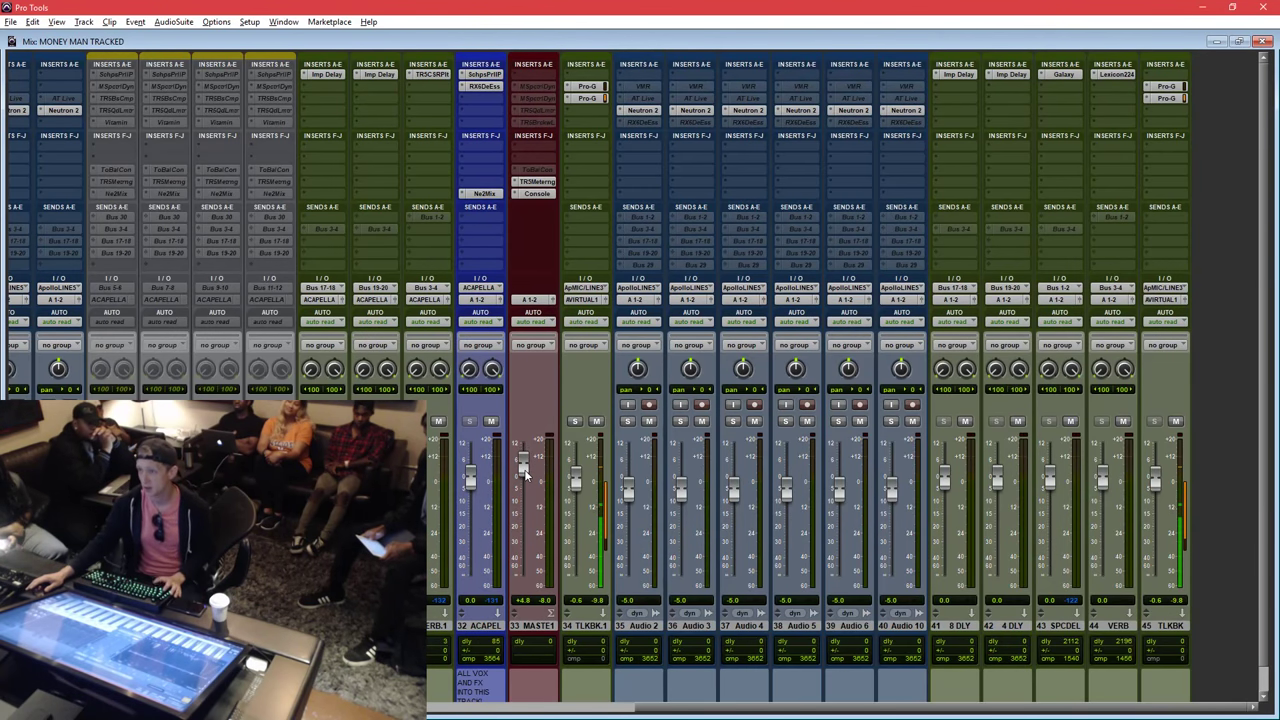
alt+click(525, 476)
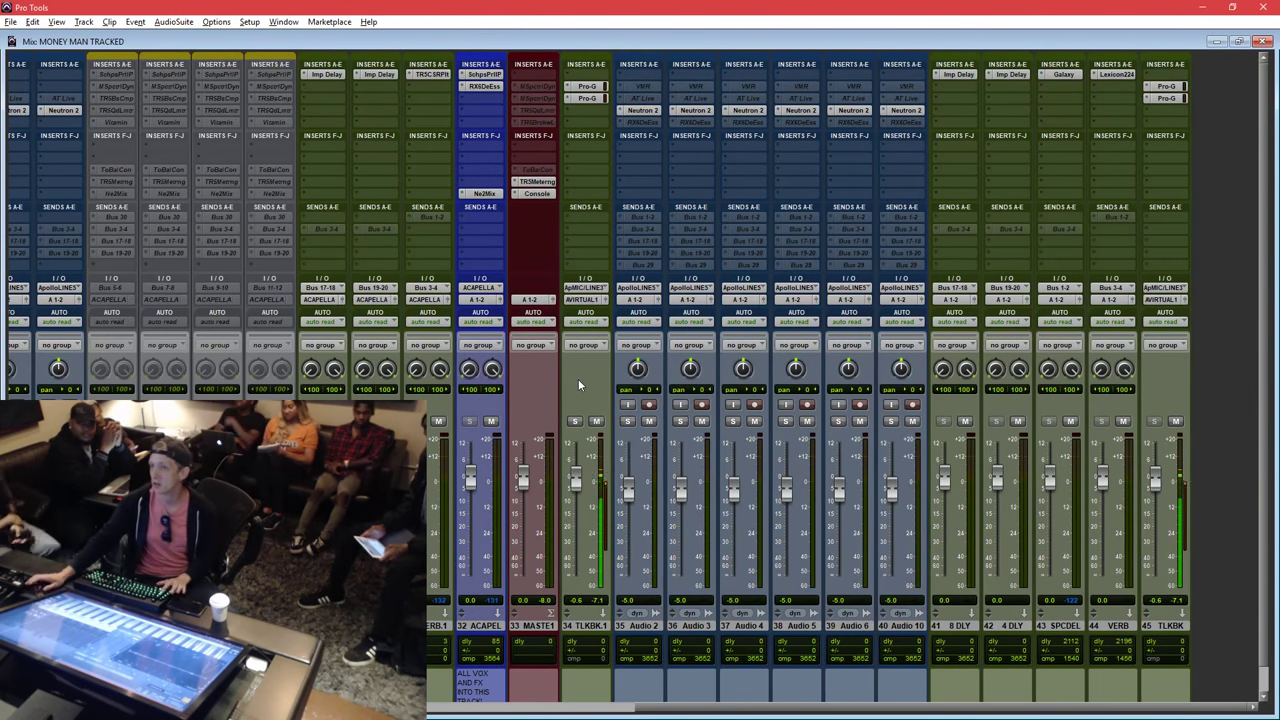
scroll(578, 384, left, 6)
scroll(578, 386, right, 2)
scroll(578, 385, right, 5)
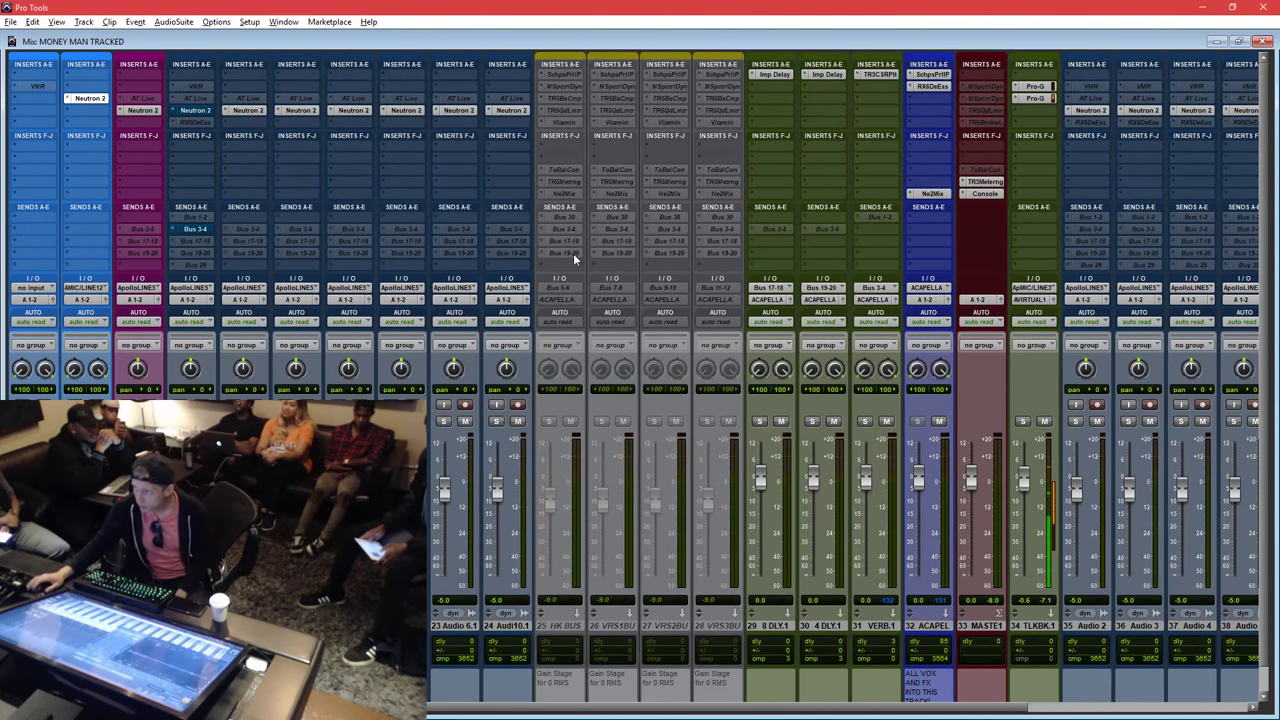
scroll(568, 459, left, 3)
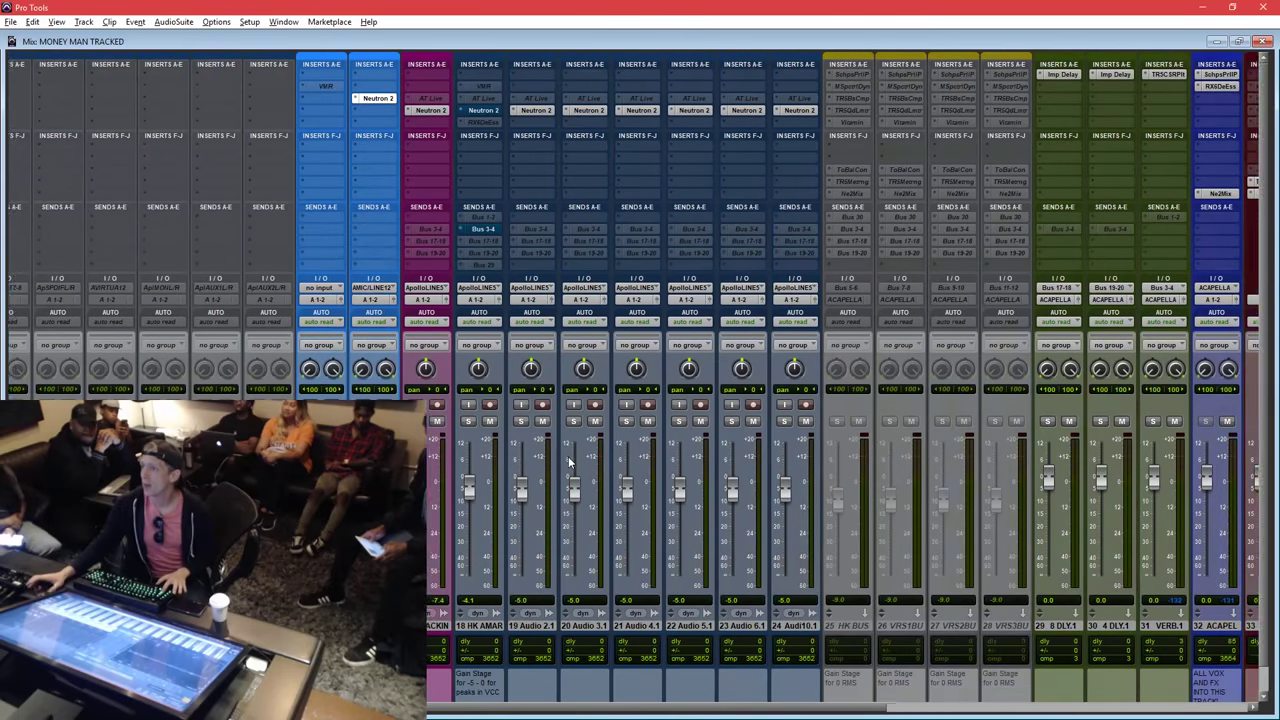
Look through the Mix window's channel strips, from the instrumental and vocal tracks to the delay, reverb, master and talkback channels.
scroll(568, 460, right, 6)
scroll(568, 462, right, 2)
scroll(570, 464, left, 5)
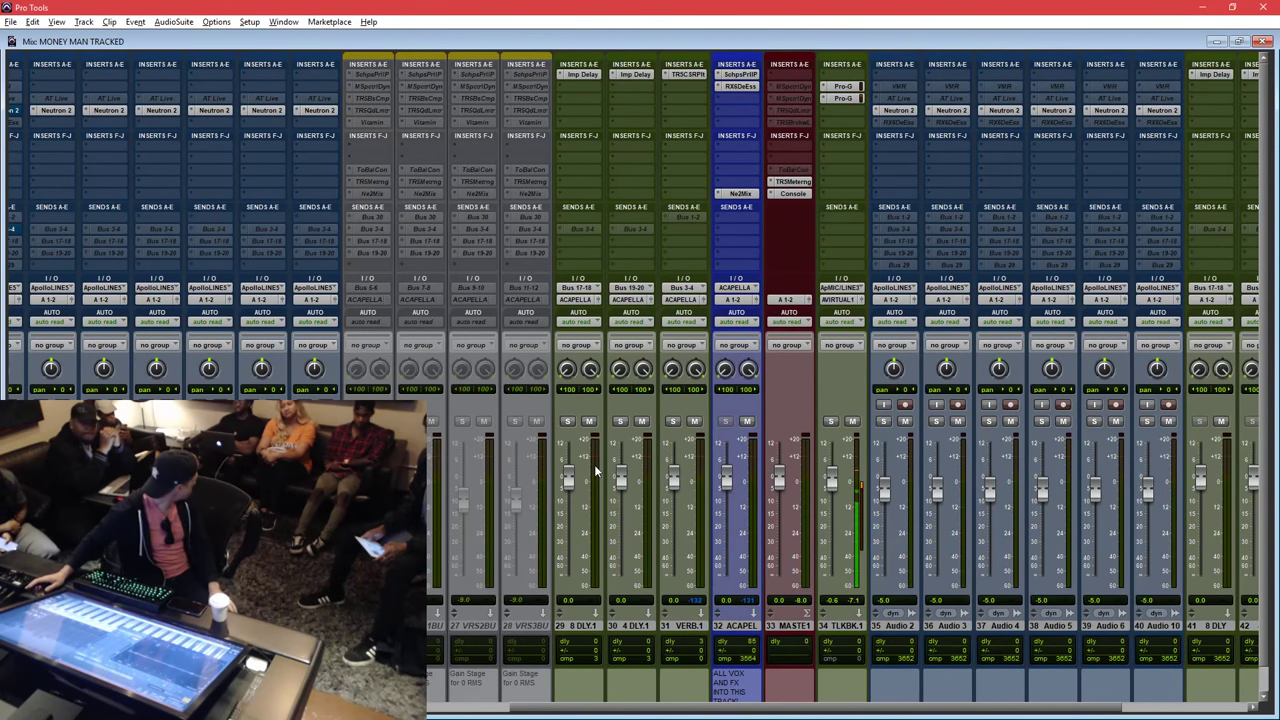
scroll(626, 470, right, 5)
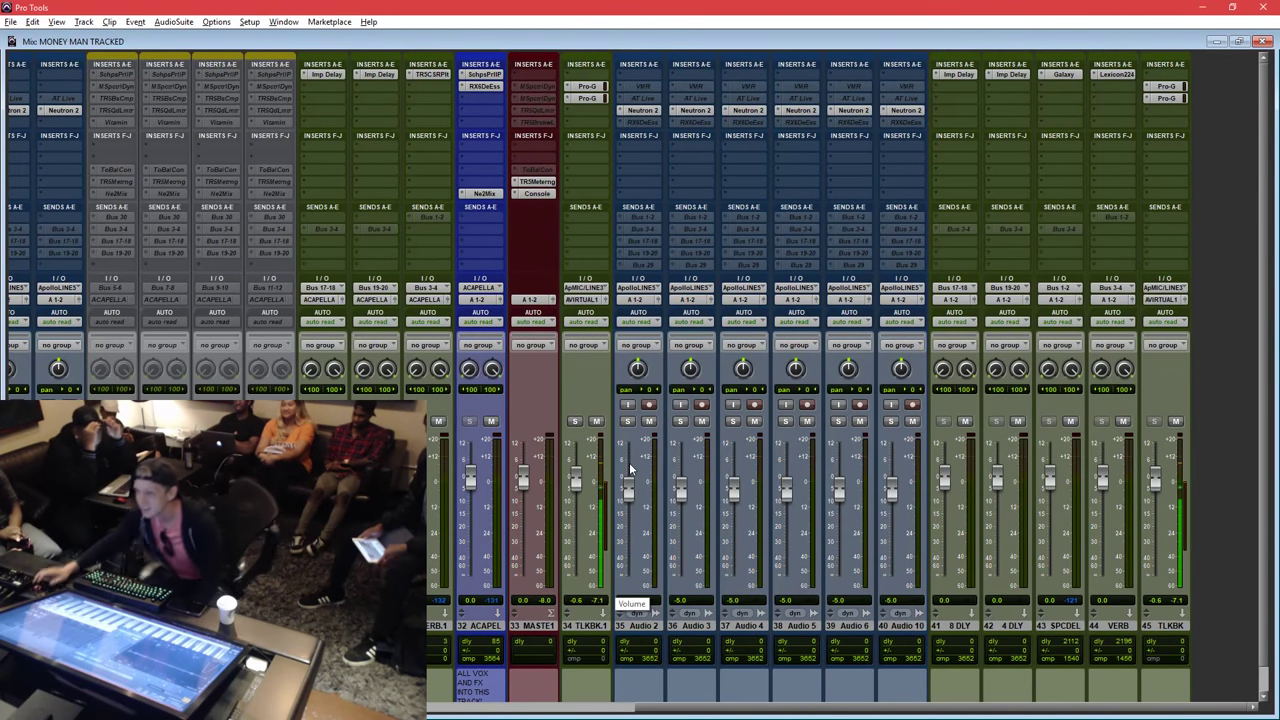
scroll(559, 406, left, 5)
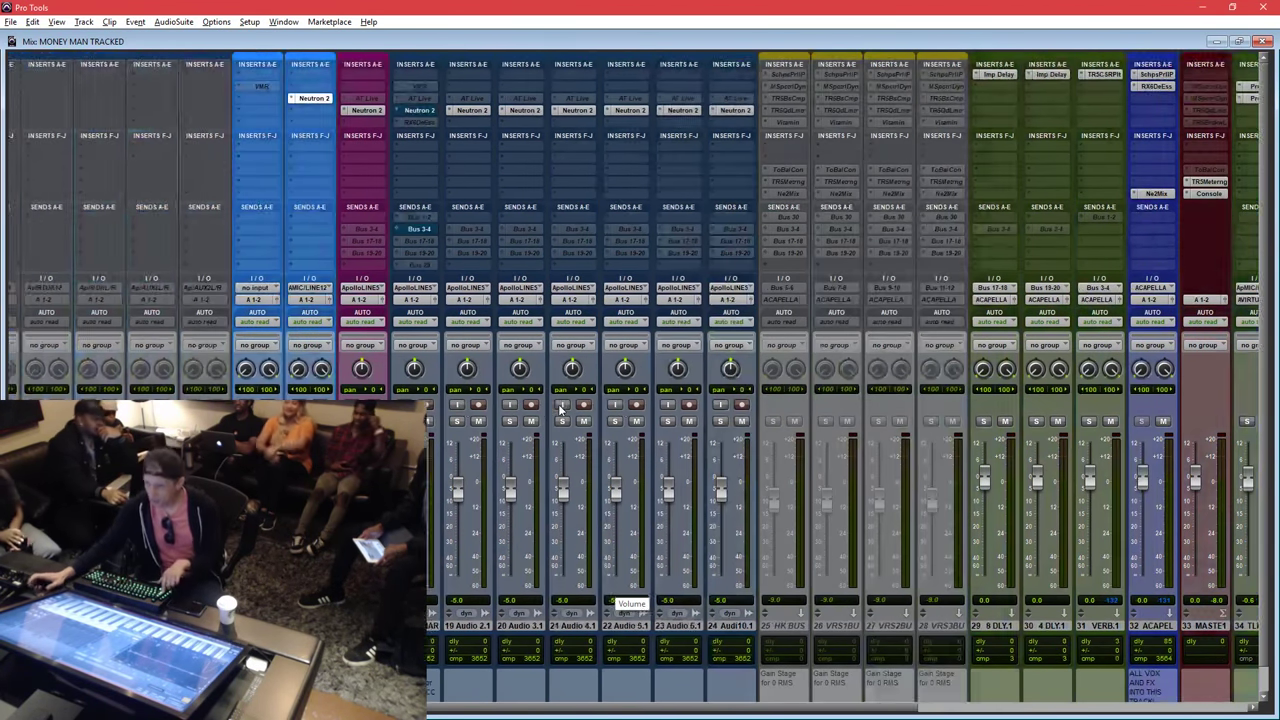
scroll(559, 408, right, 1)
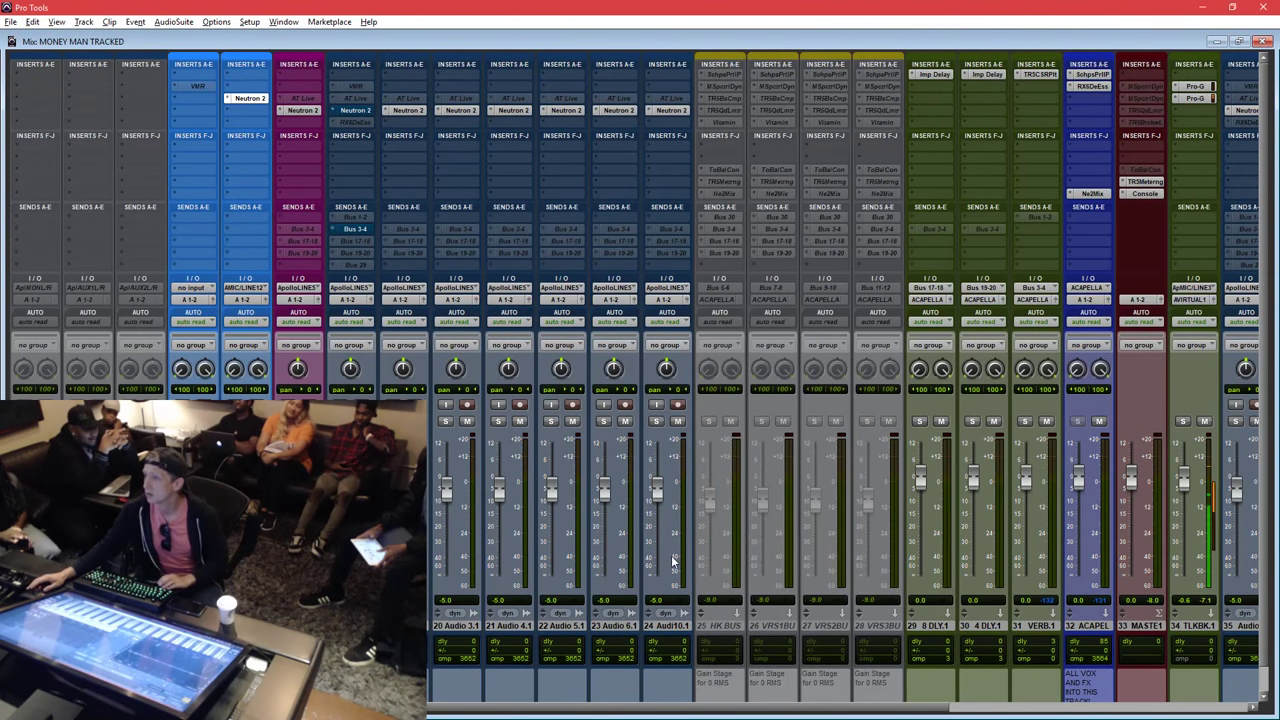
scroll(688, 558, right, 10)
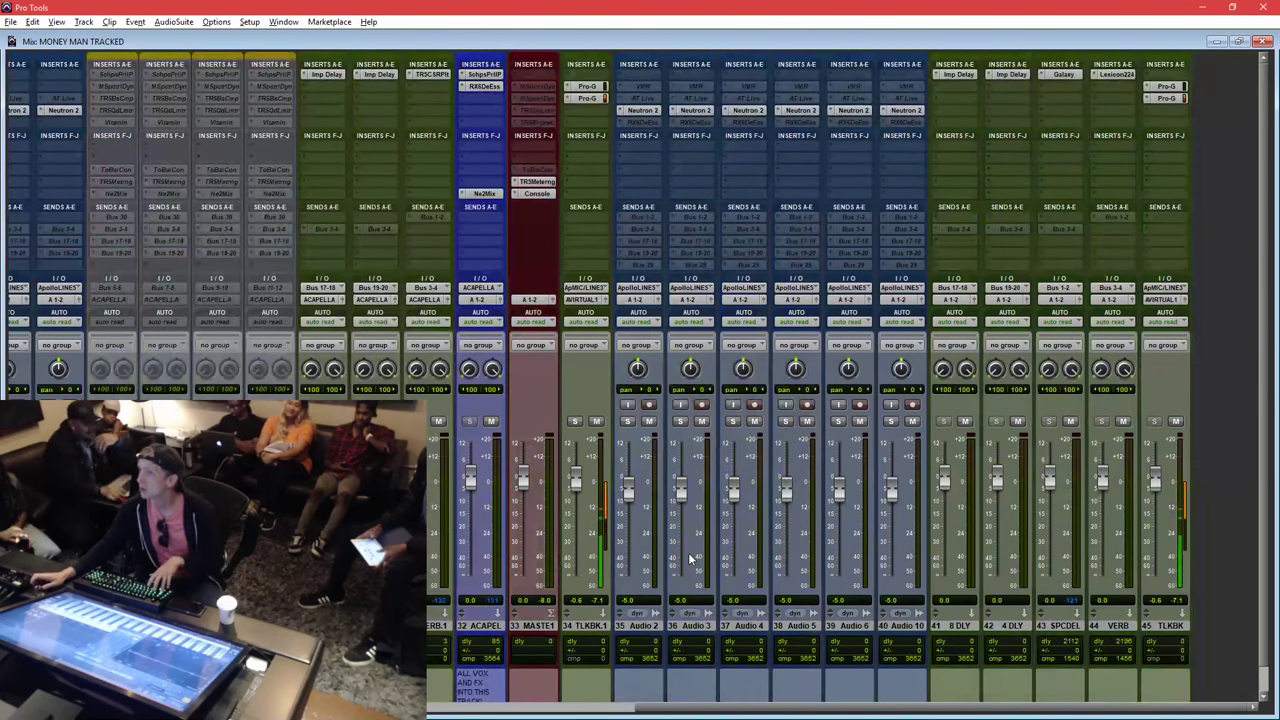
scroll(688, 558, left, 3)
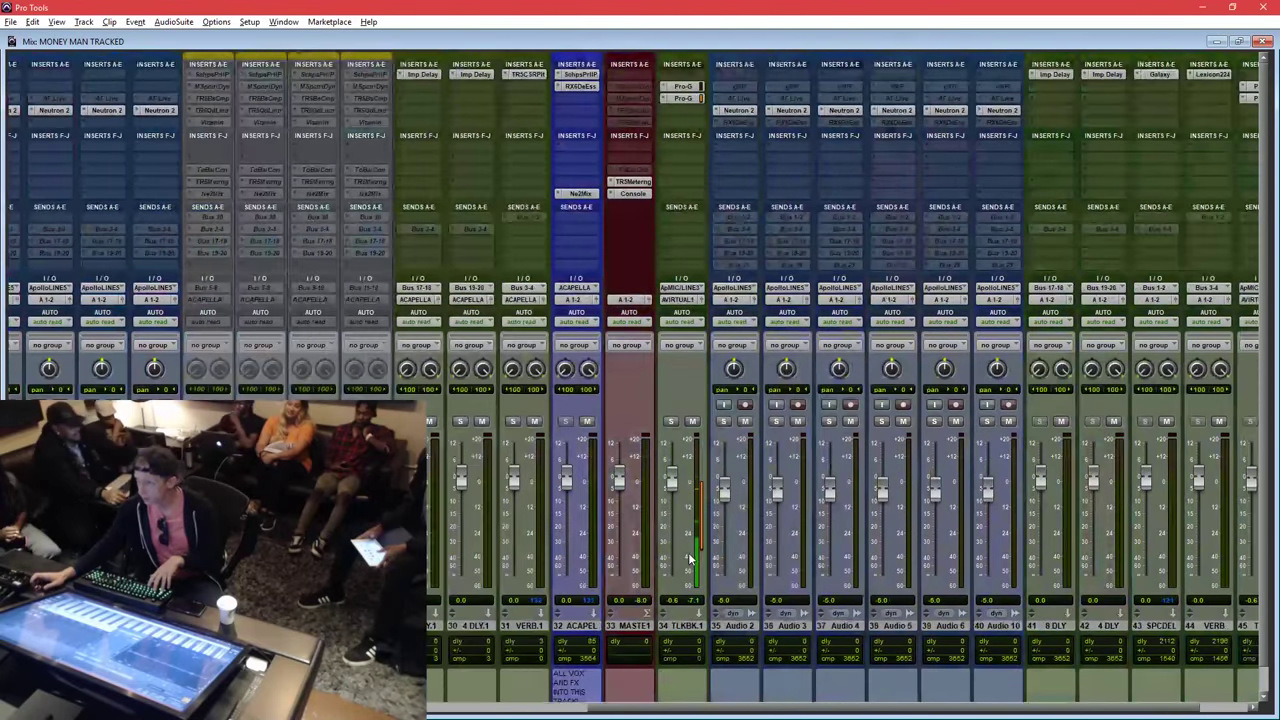
scroll(689, 559, left, 12)
Return to the Edit window and select the whole clip on the INSTRUMENT track.
key(ctrl+=)
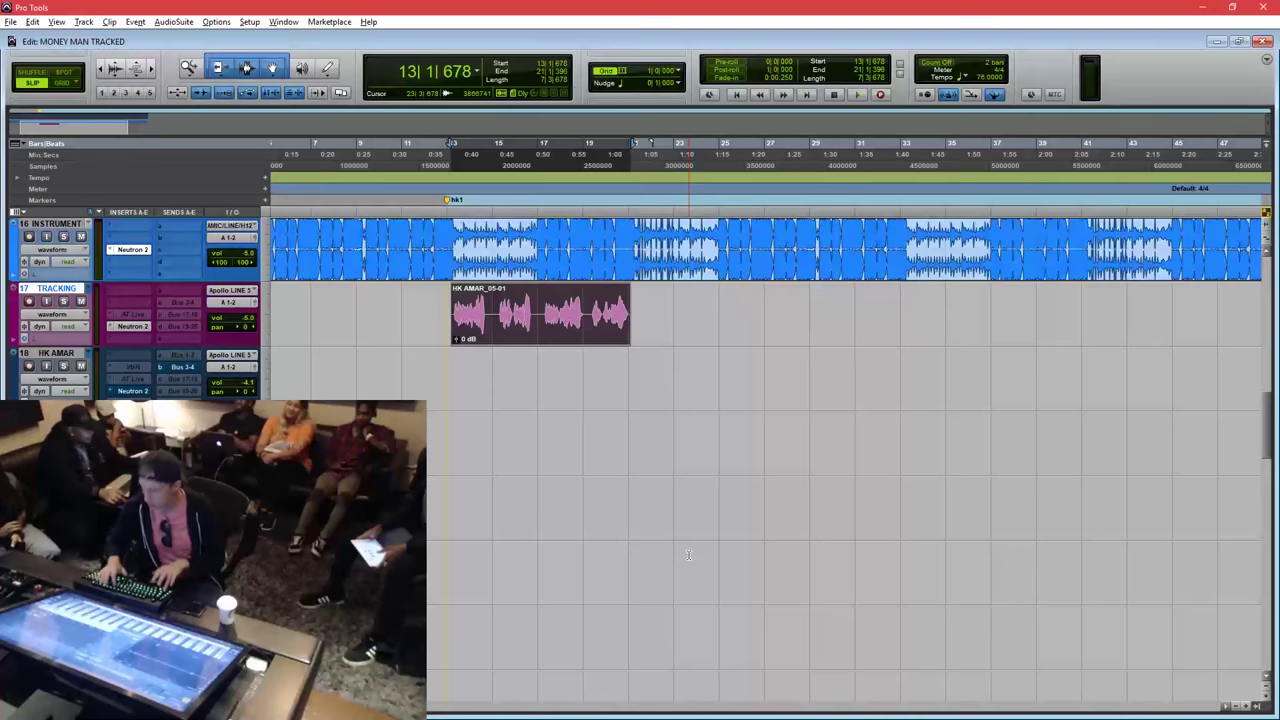
click(483, 311)
click(481, 323)
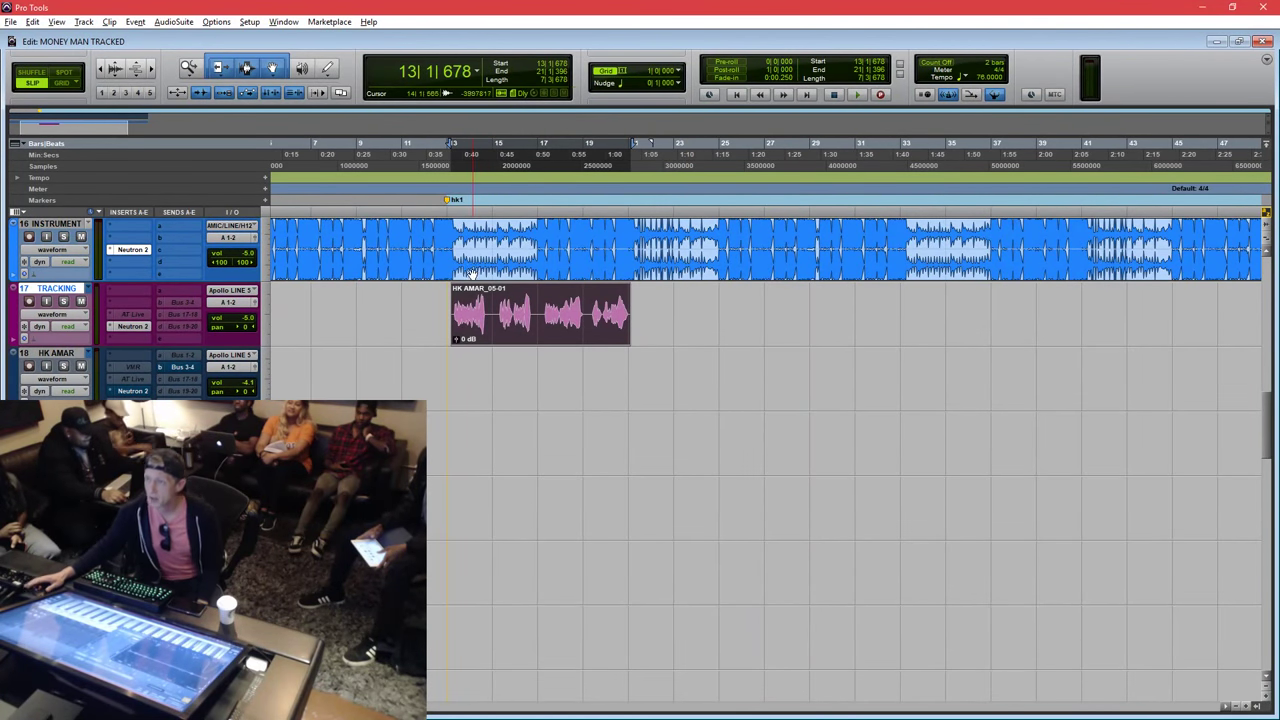
click(472, 271)
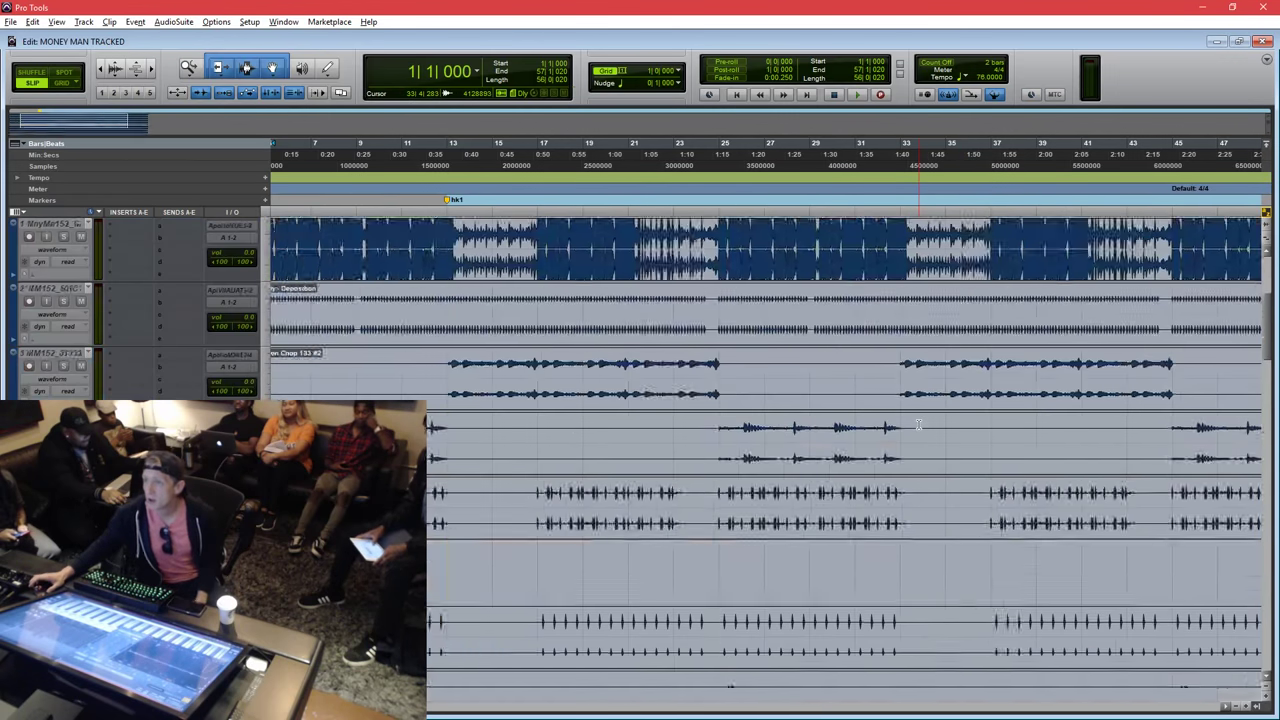
Select the whole Money Man 152_808 G clip on the session's first track.
scroll(918, 424, up, 4)
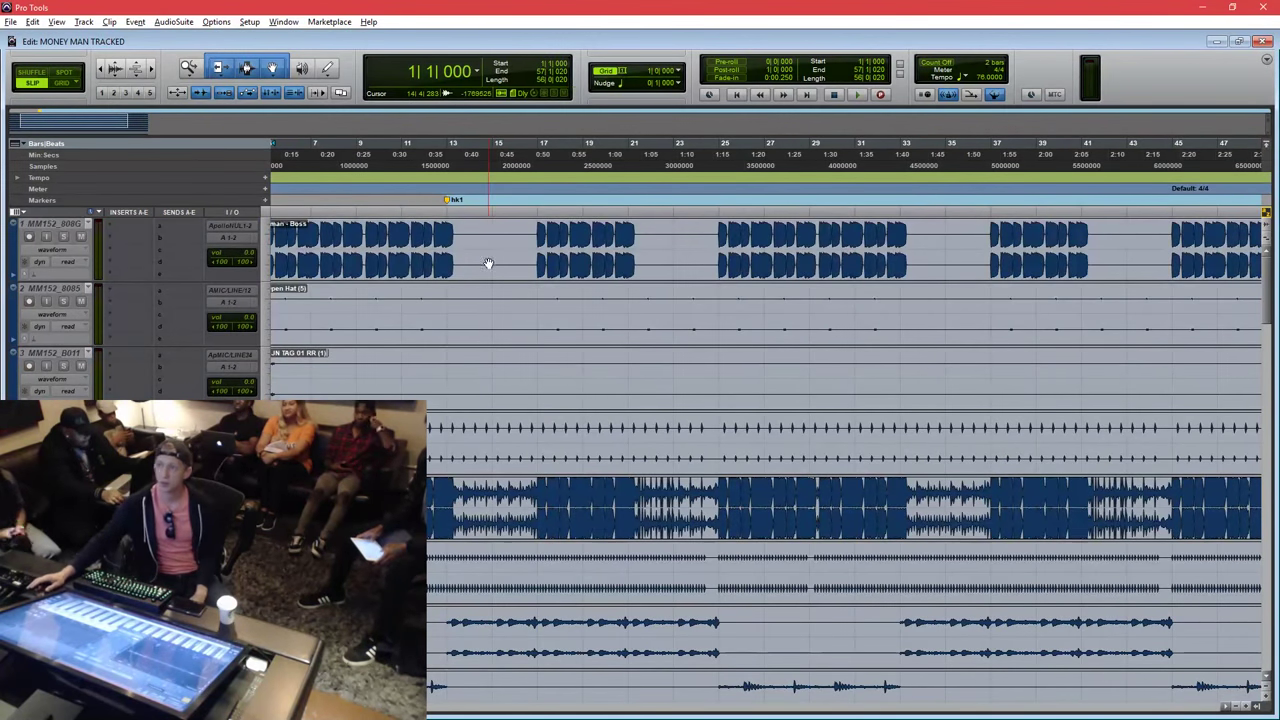
scroll(488, 263, down, 5)
scroll(488, 263, up, 10)
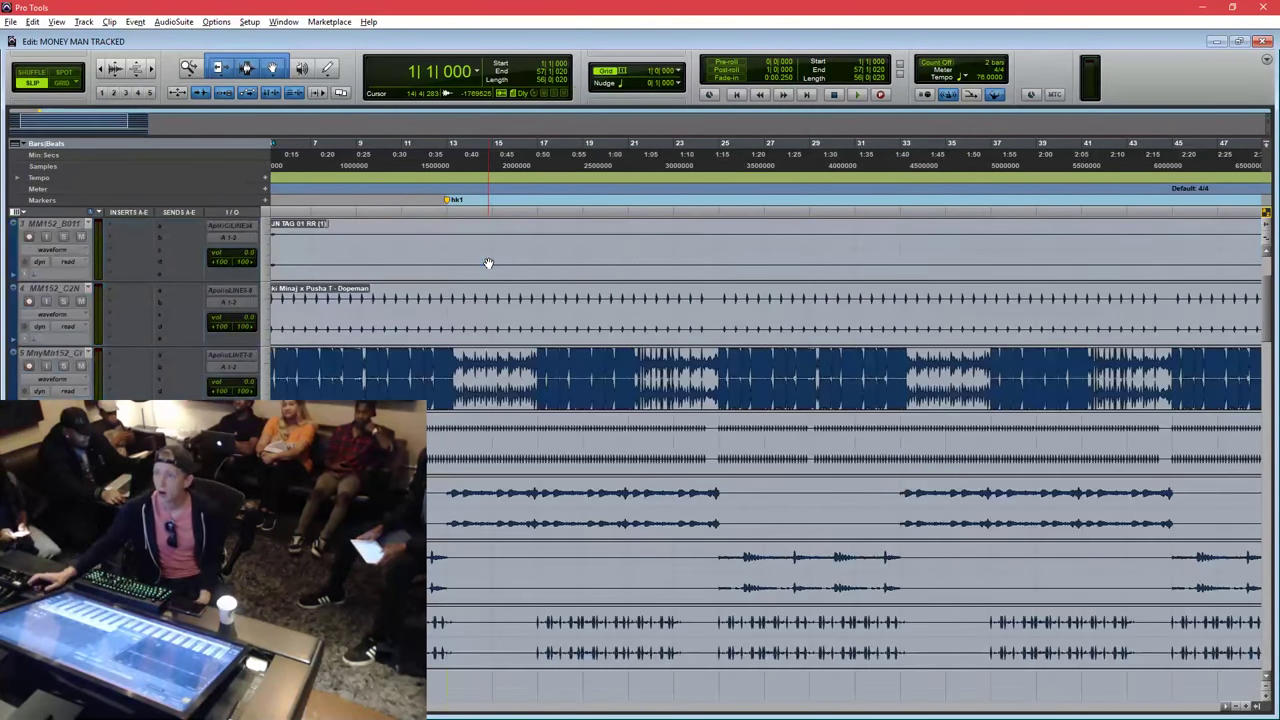
key(r)
key(r)
click(371, 236)
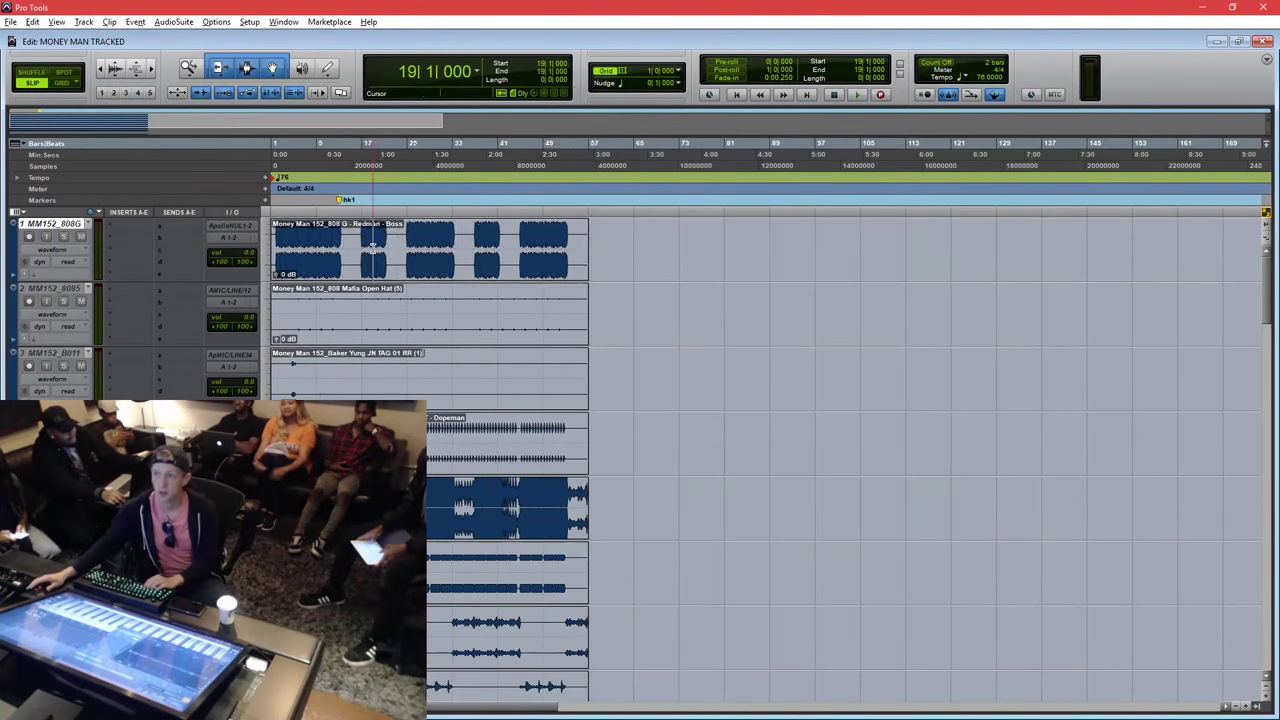
key(t)
key(t)
click(380, 262)
click(334, 236)
click(321, 262)
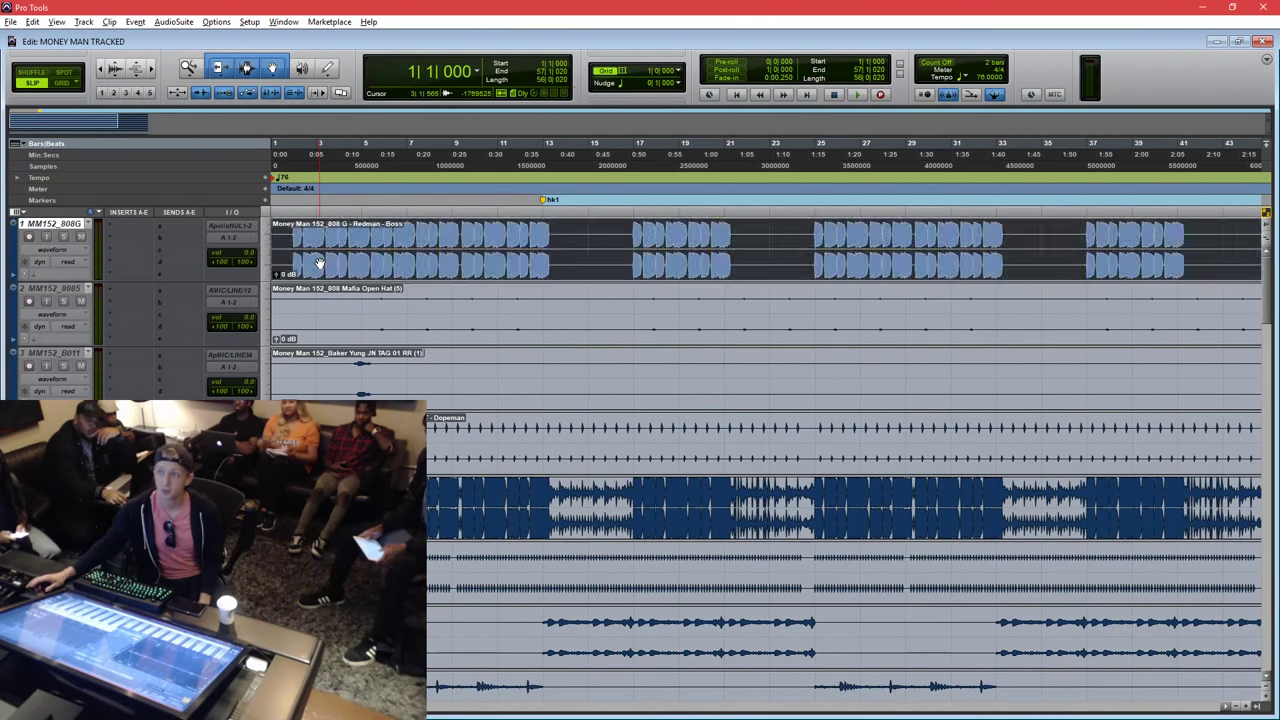
Go back down to the INSTRUMENT track and select its whole clip.
scroll(320, 263, down, 6)
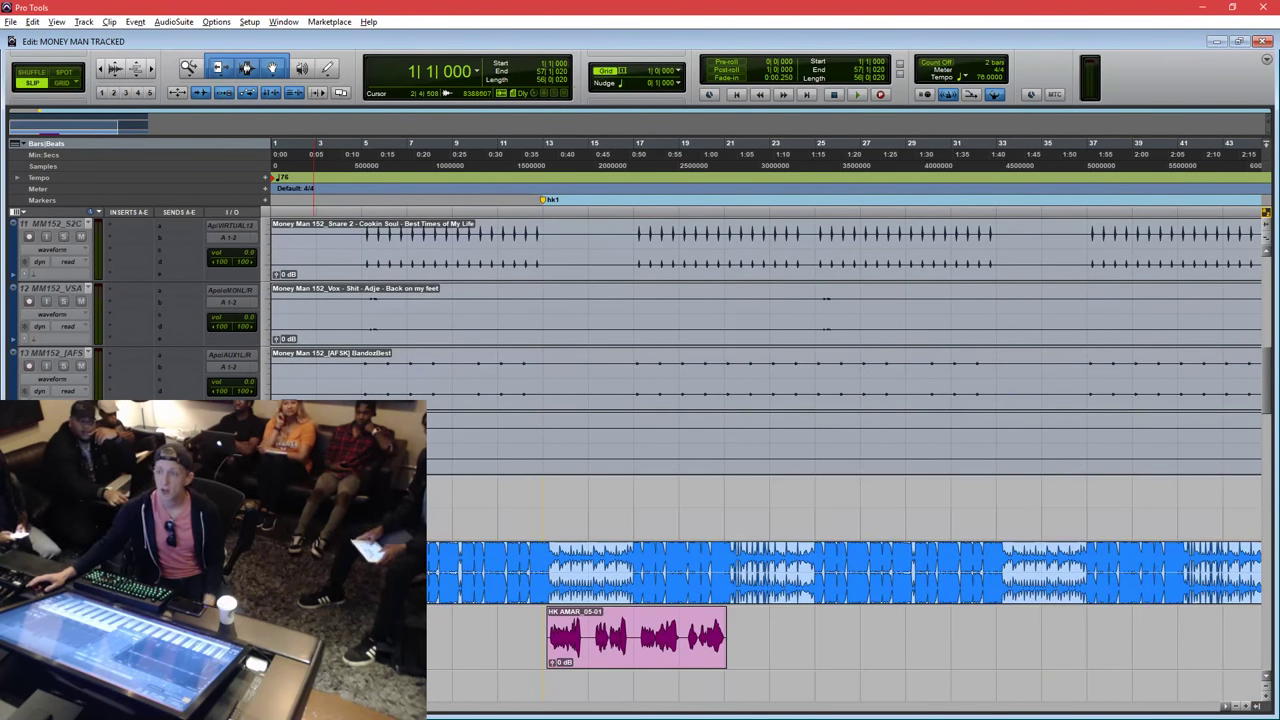
click(315, 557)
click(305, 588)
click(349, 557)
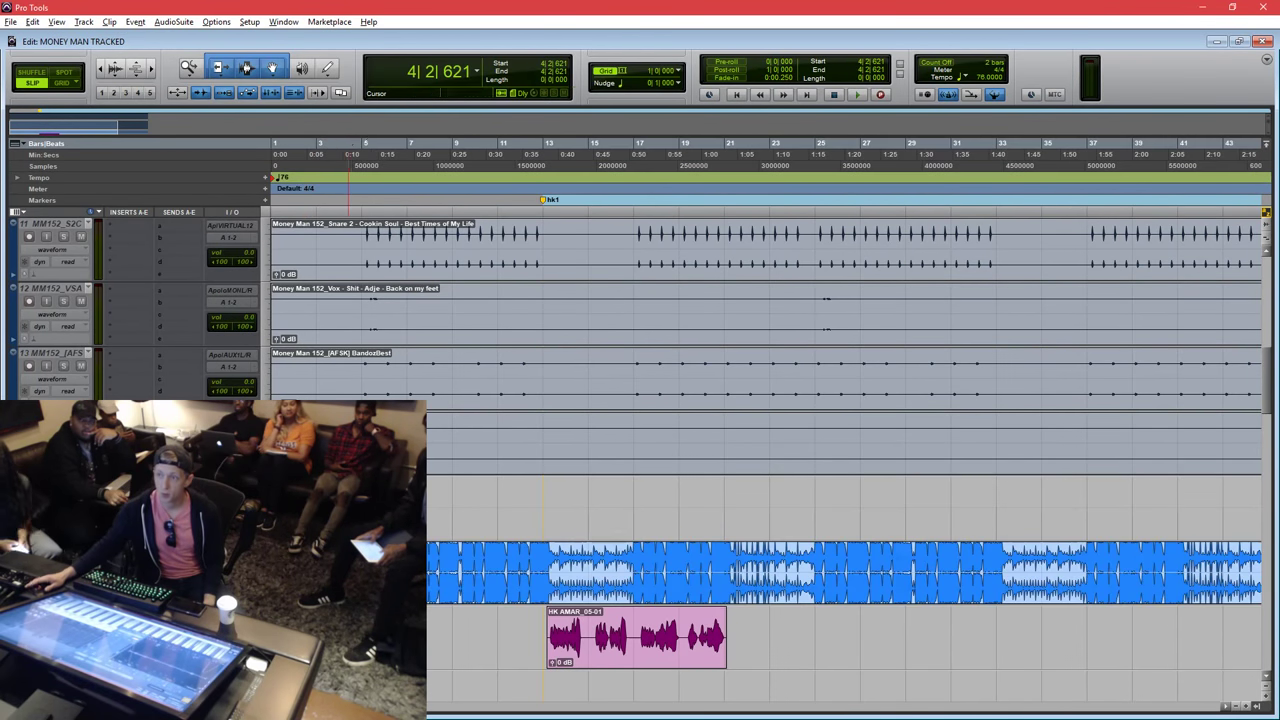
click(344, 588)
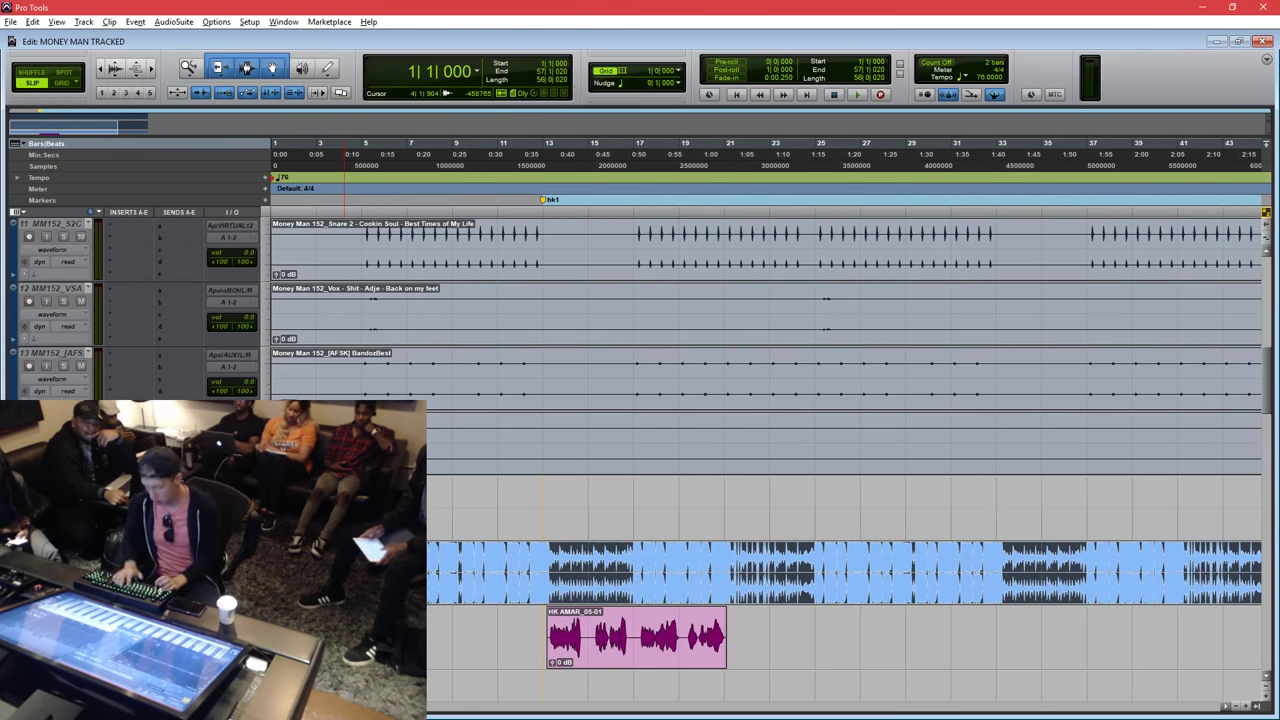
Open 2018 JUN TEMPLATE.ptx for session data import, set all its source tracks to New Track, and cancel the import.
key(alt+Tab)
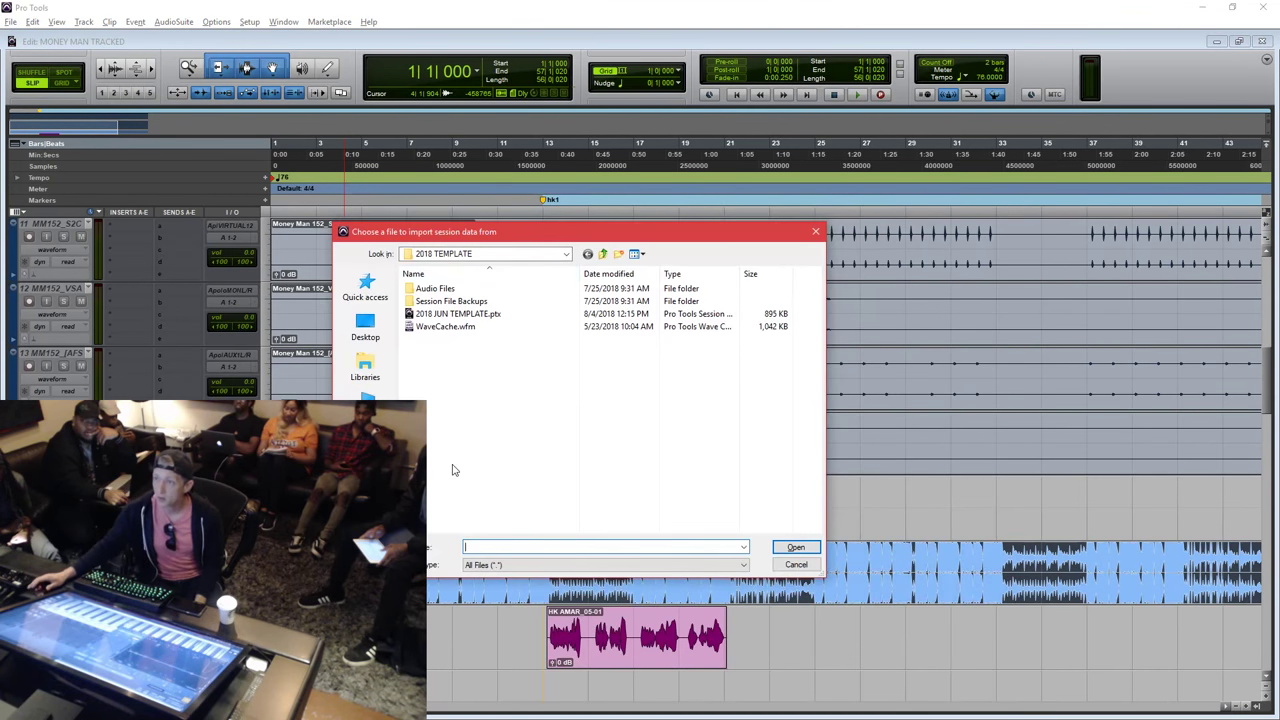
click(508, 380)
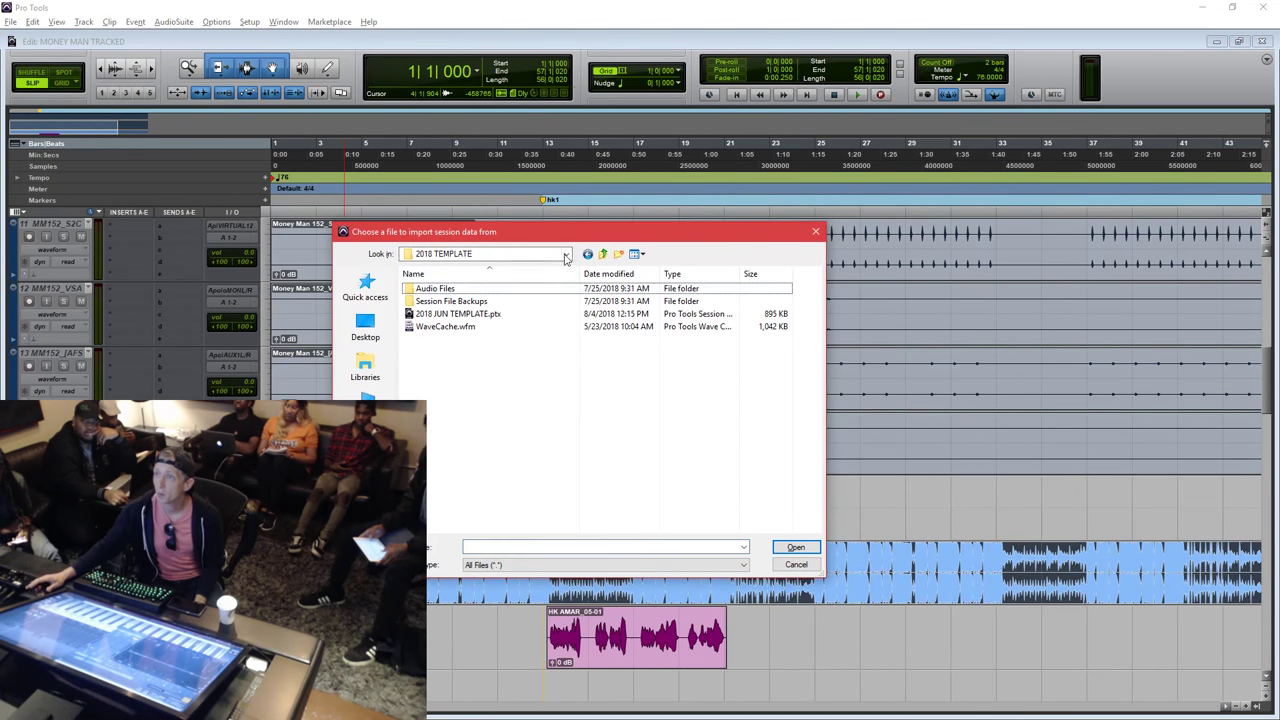
click(484, 316)
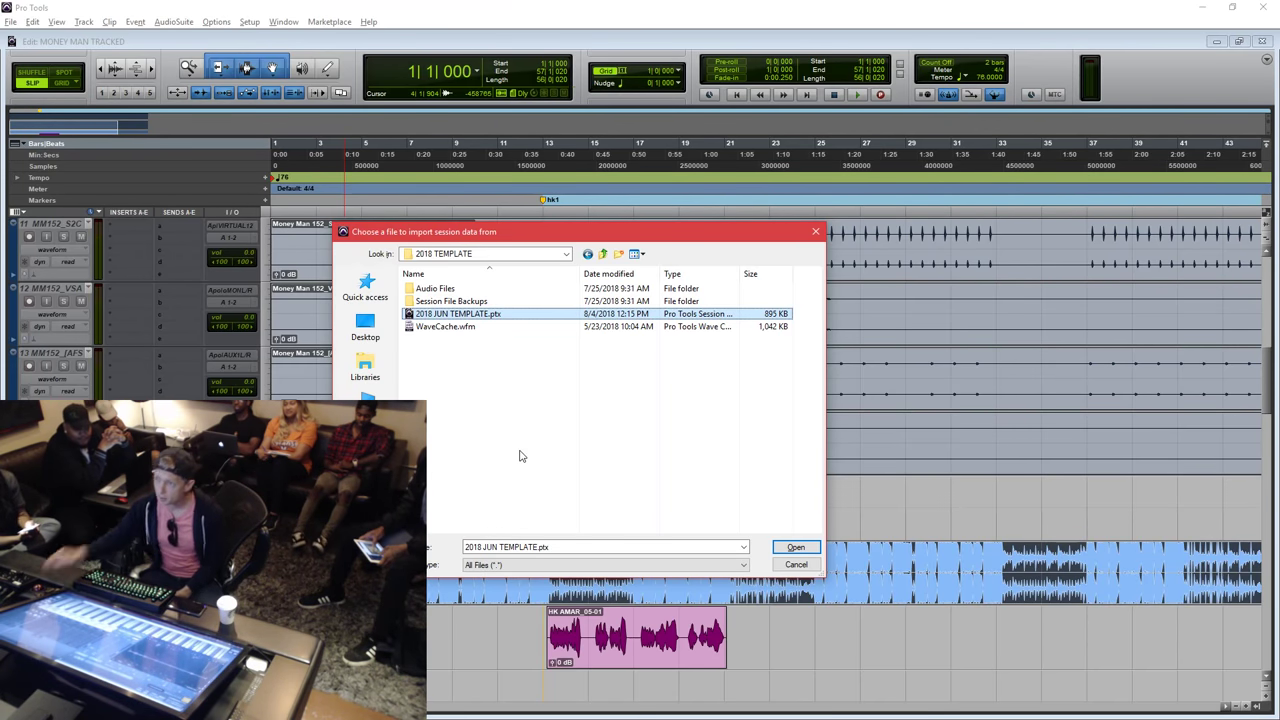
double_click(573, 315)
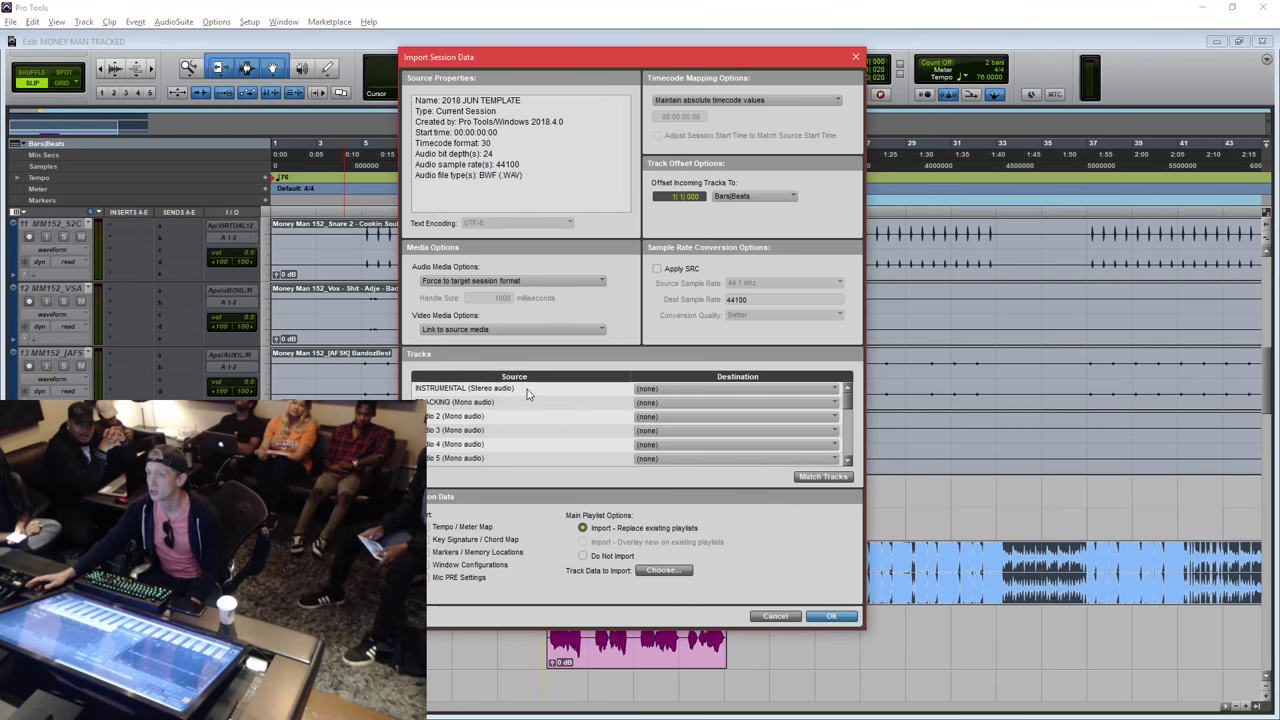
drag(527, 389, 579, 550)
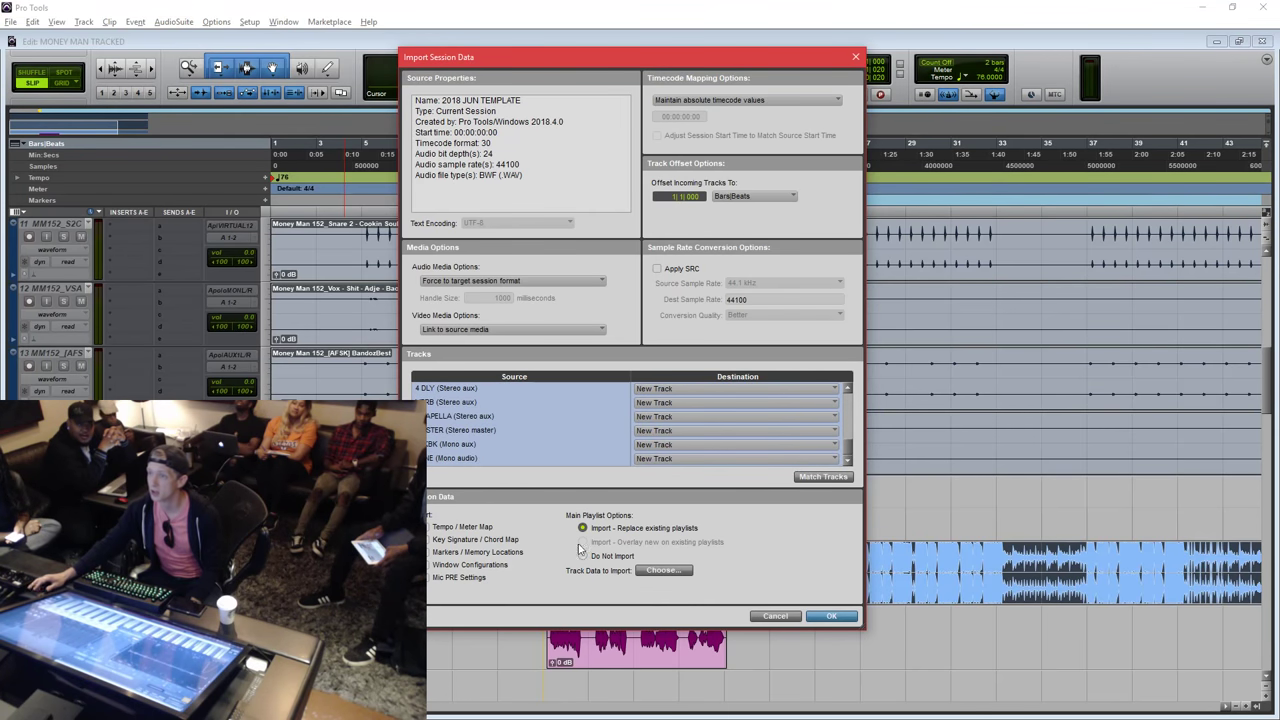
click(790, 617)
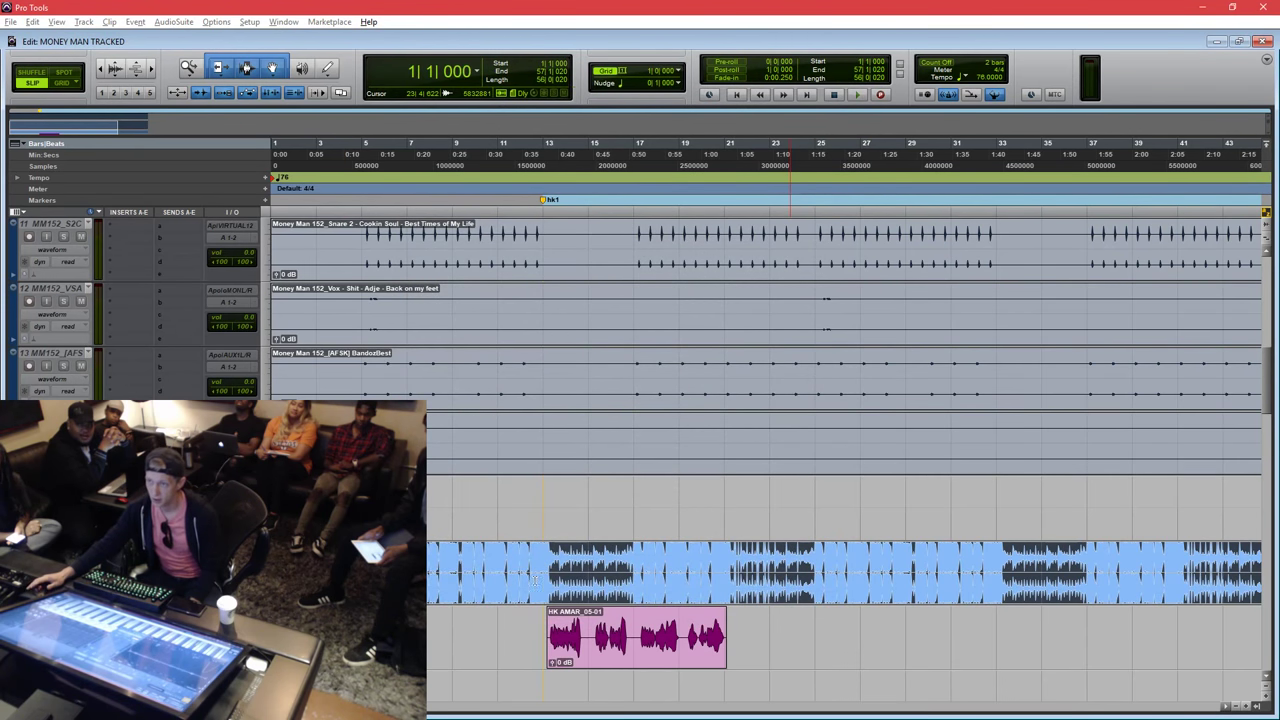
click(500, 545)
click(450, 577)
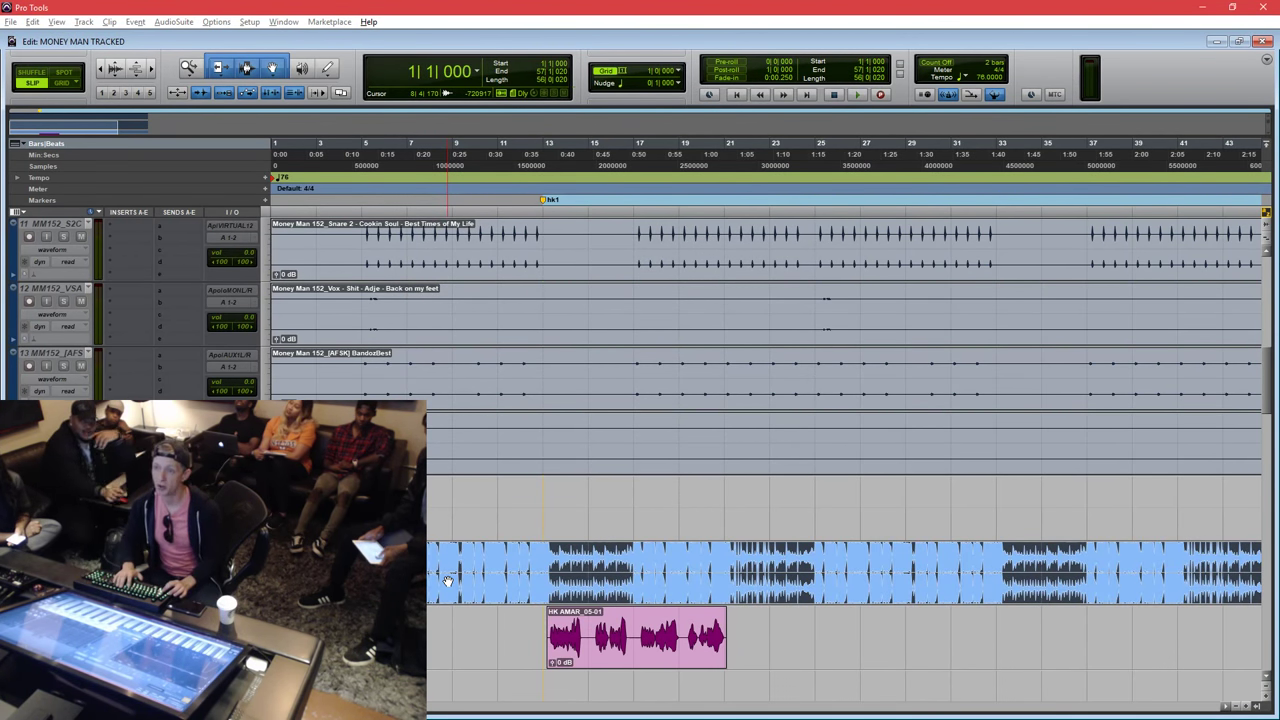
key(ctrl+shift+k)
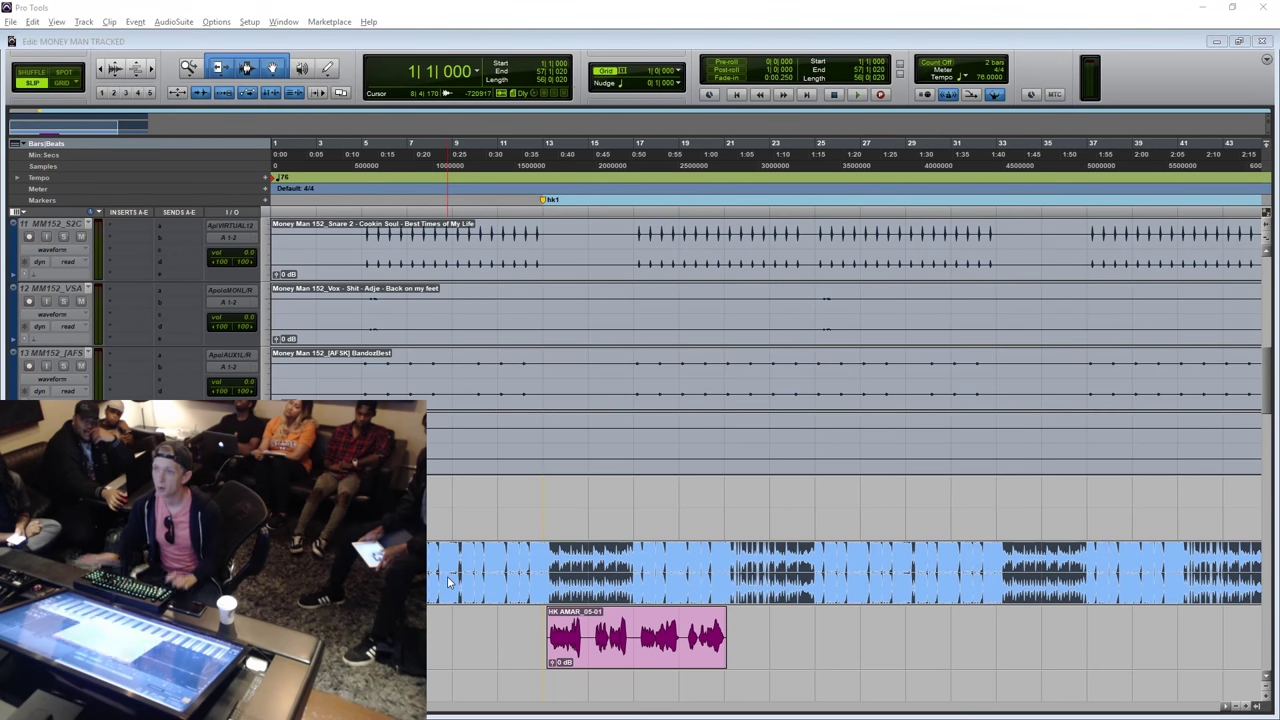
key(Escape)
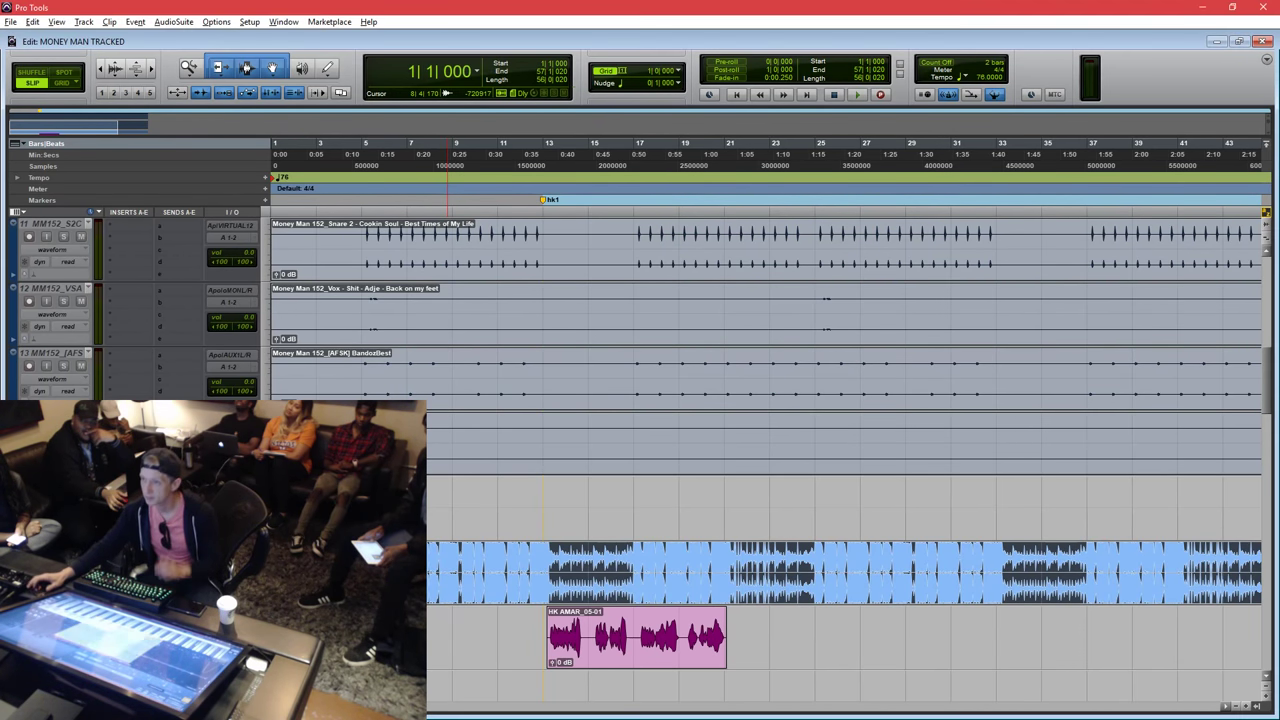
Show the file chooser for importing session data from the 2018 TEMPLATE folder and close it without importing.
click(11, 22)
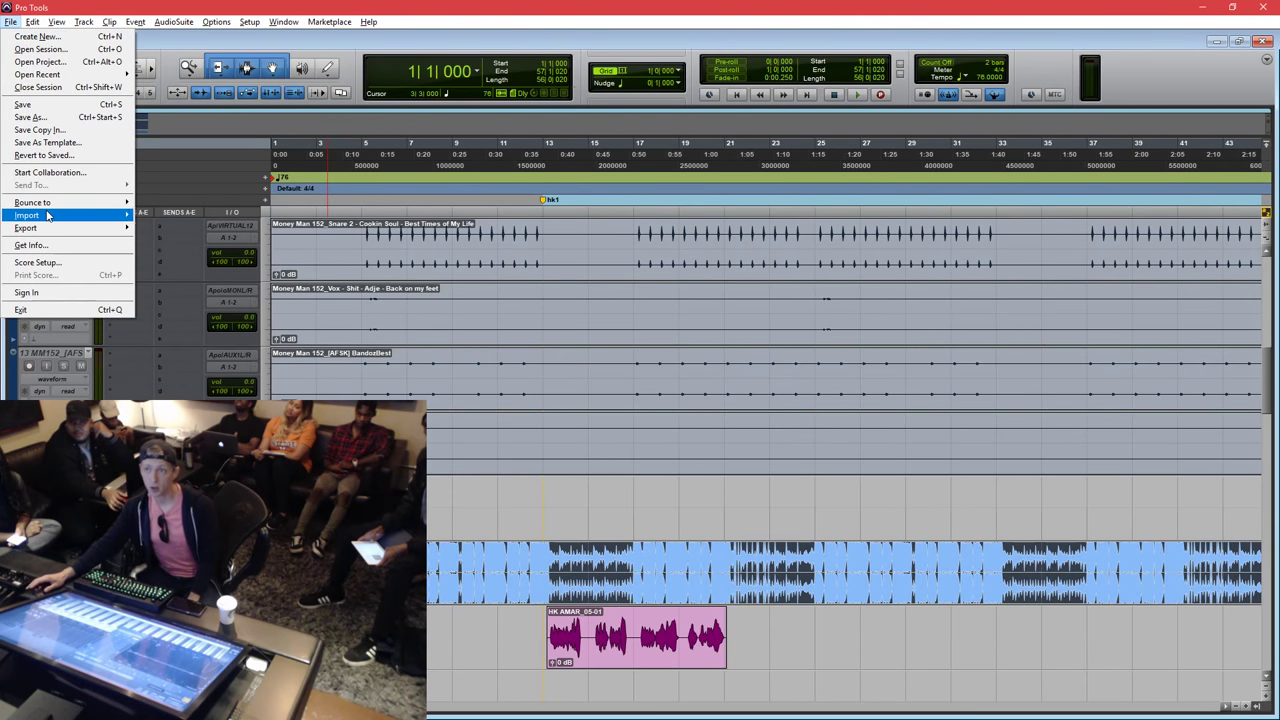
mouse_move(47, 215)
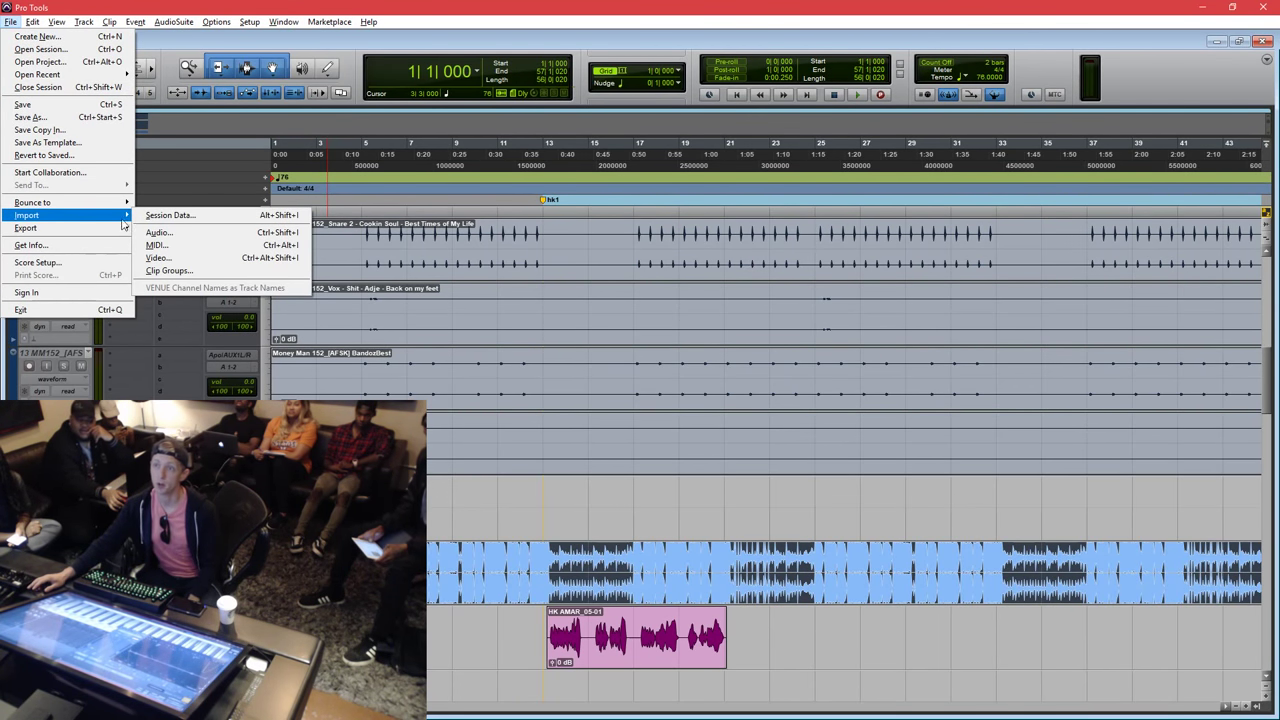
click(171, 215)
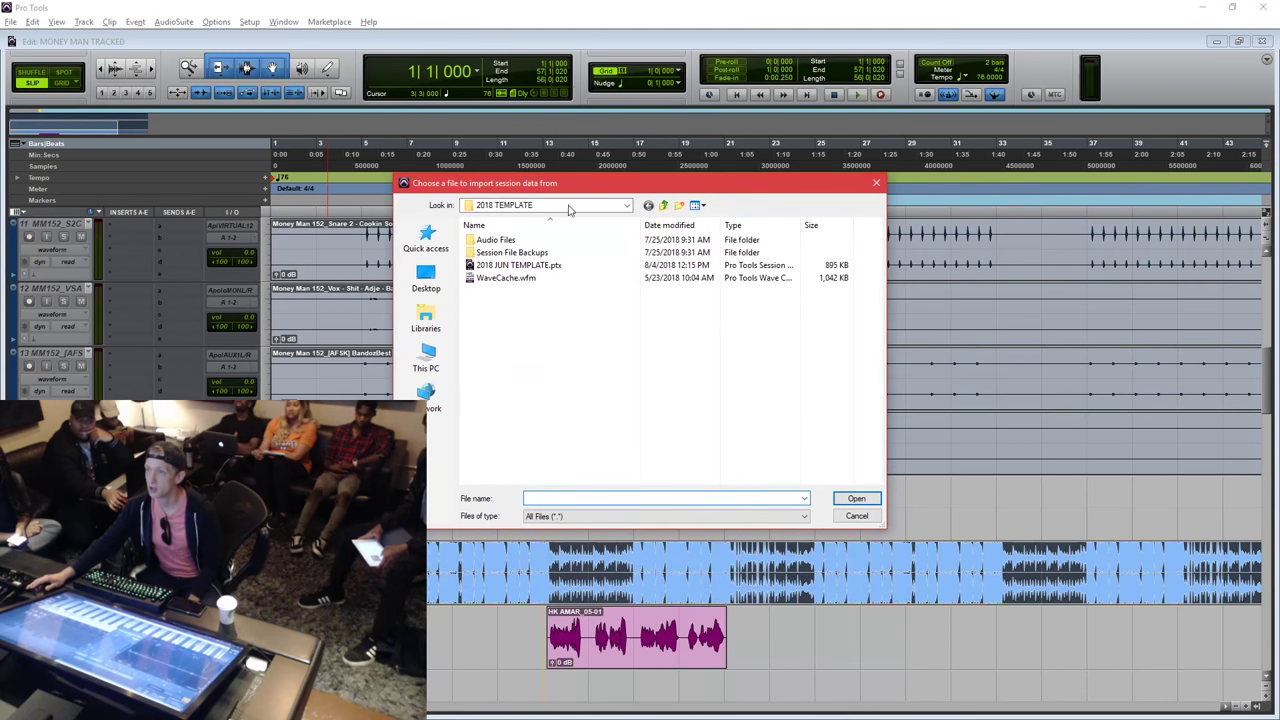
click(876, 182)
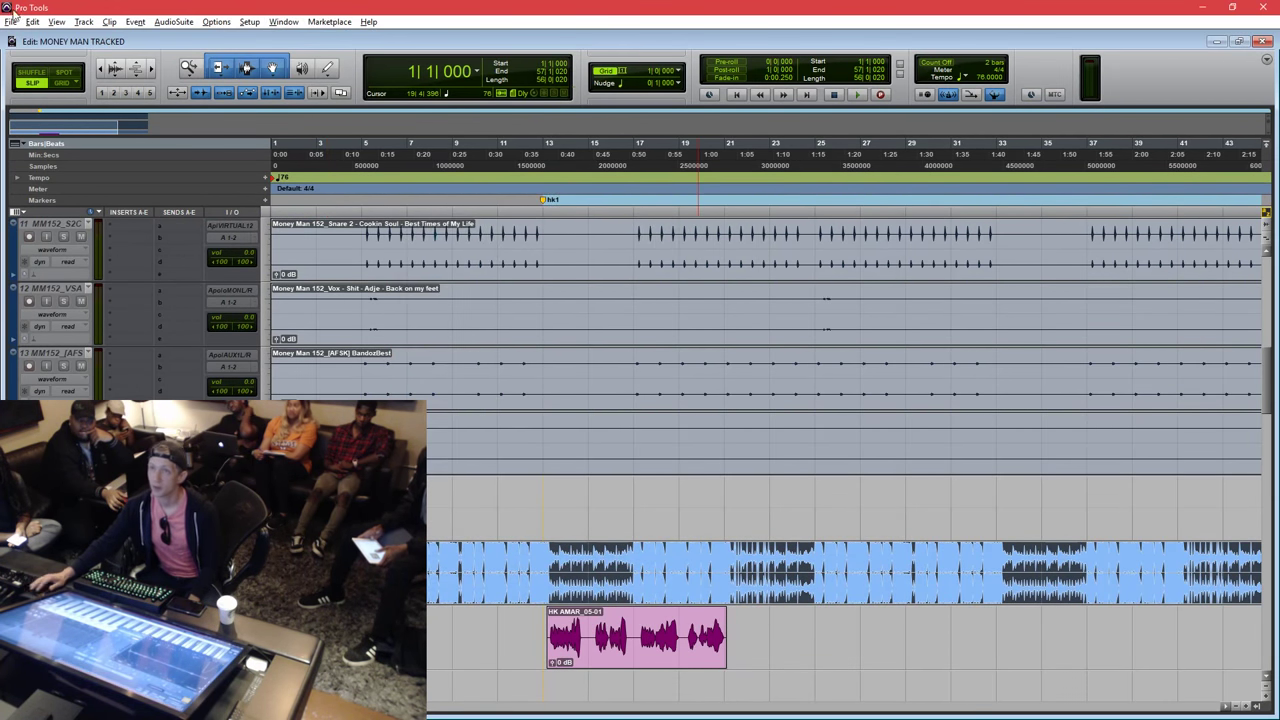
Show the Import Audio dialog with its add and convert file options and close it without importing.
click(10, 21)
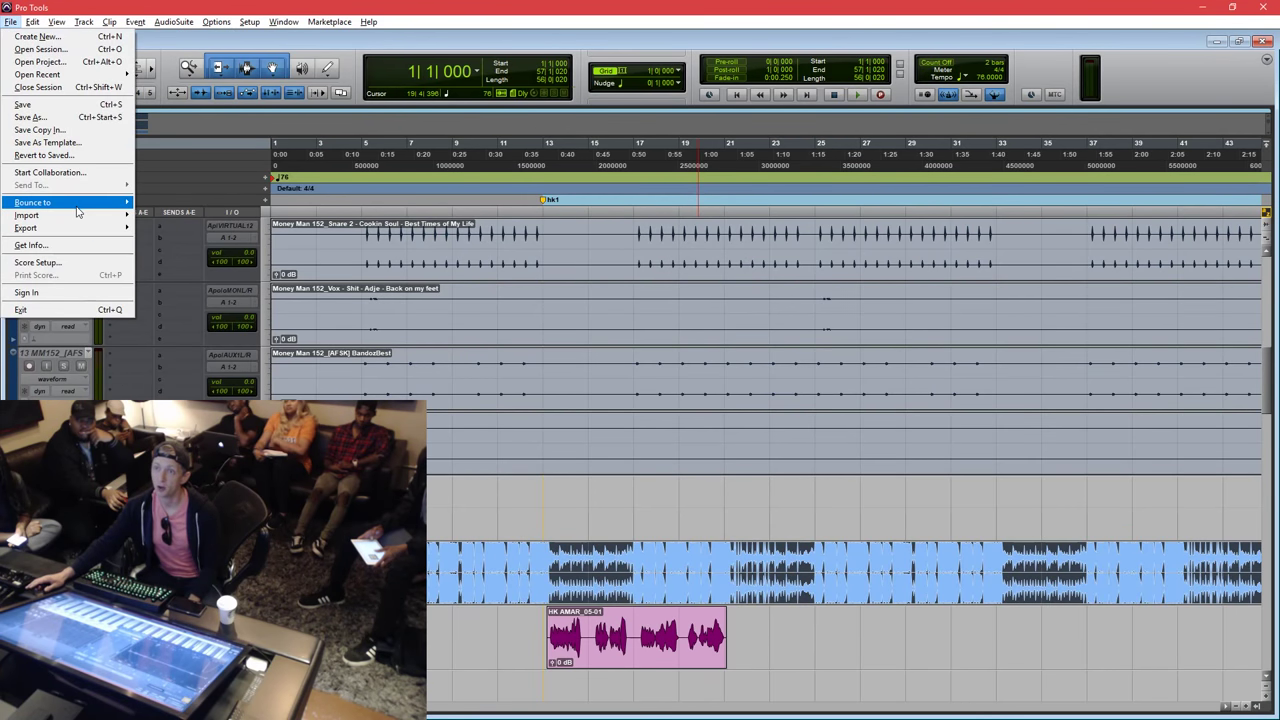
mouse_move(73, 224)
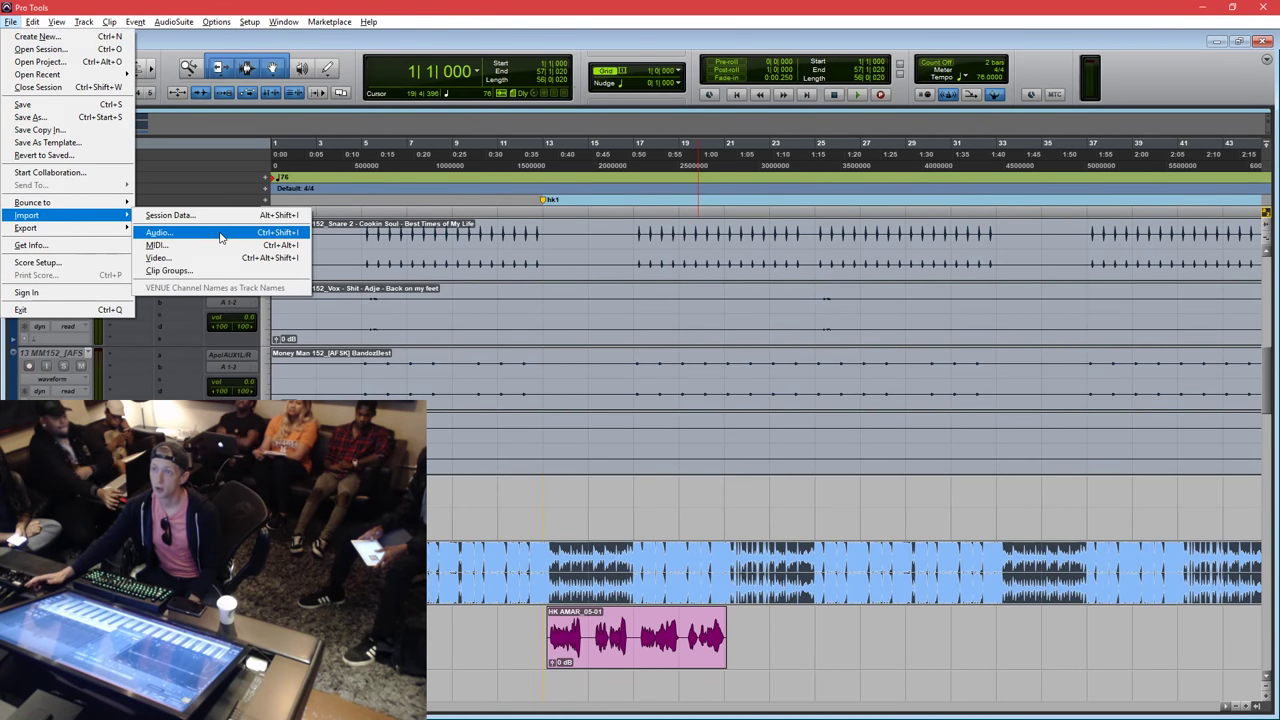
click(158, 232)
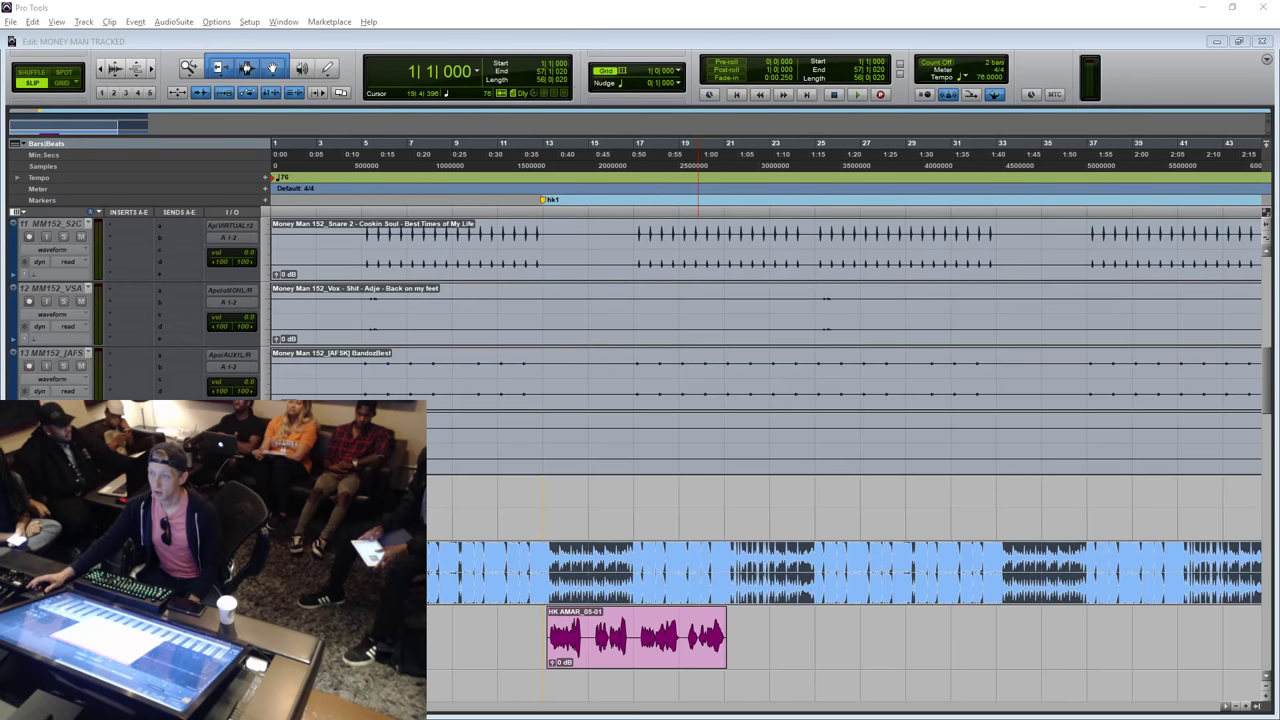
drag(671, 322, 664, 256)
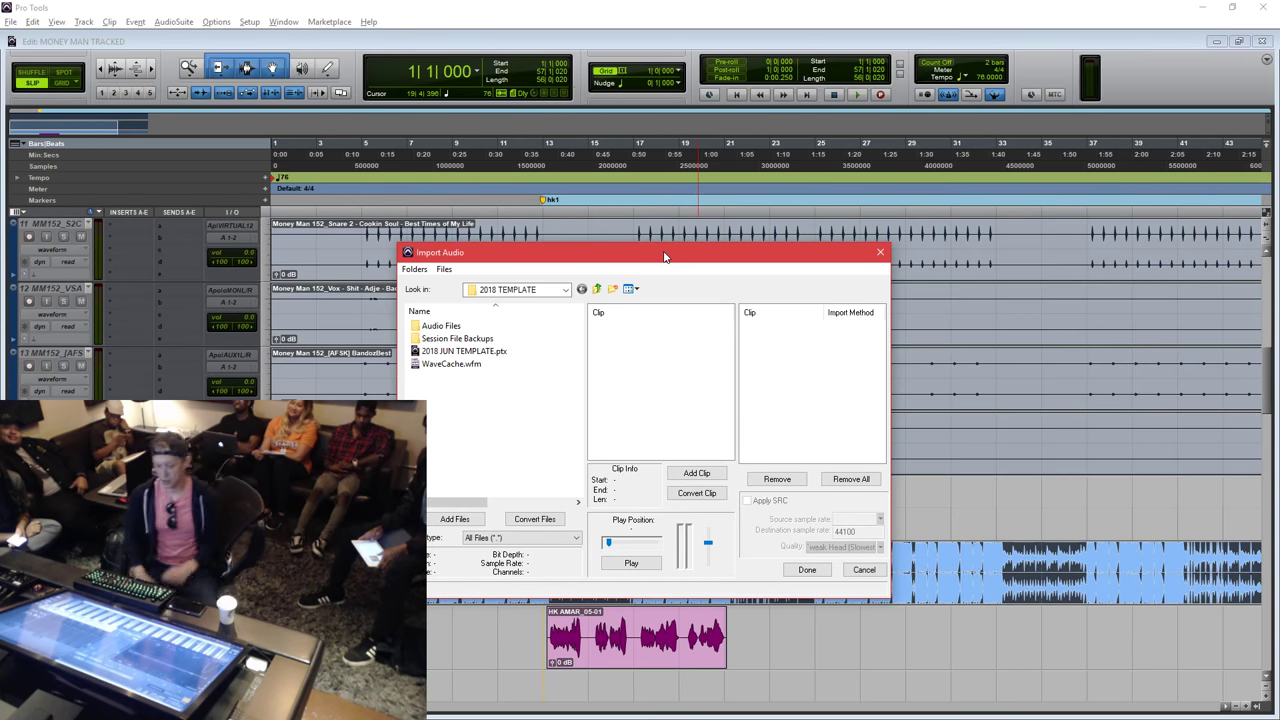
key(Escape)
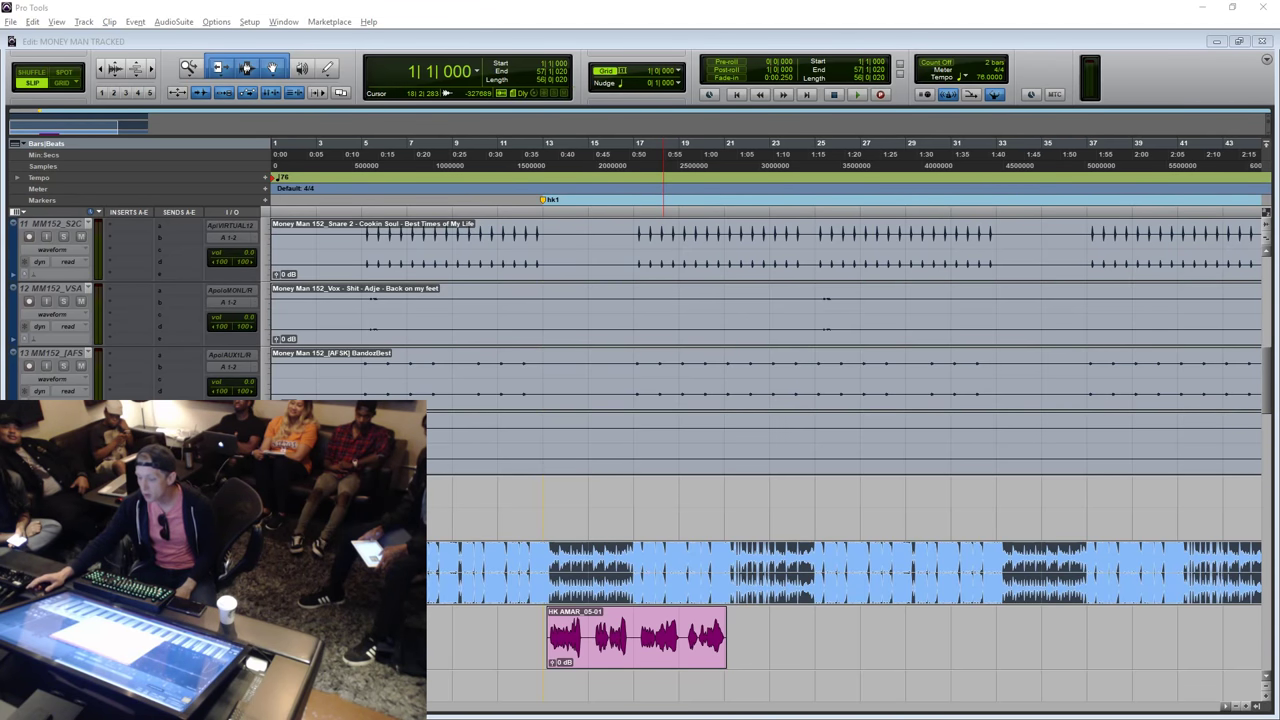
click(451, 306)
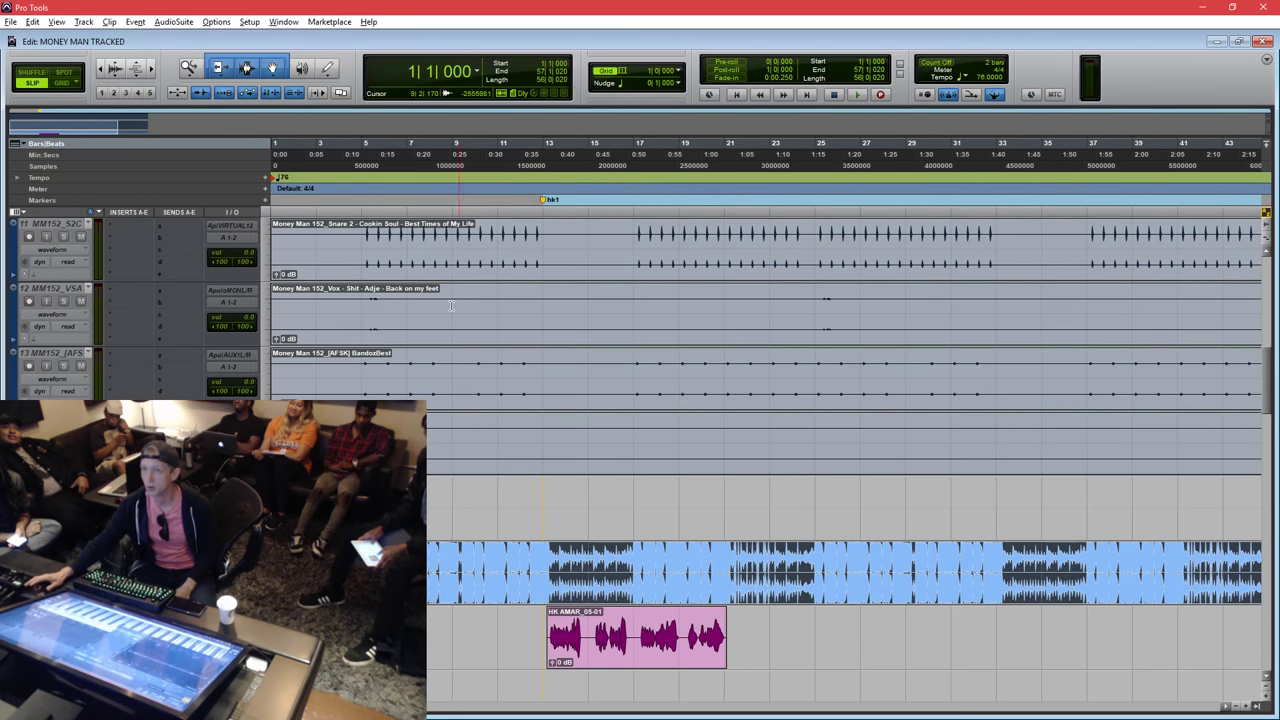
Open the Import Audio dialog and bring it into clear view over the session.
click(9, 23)
mouse_move(92, 216)
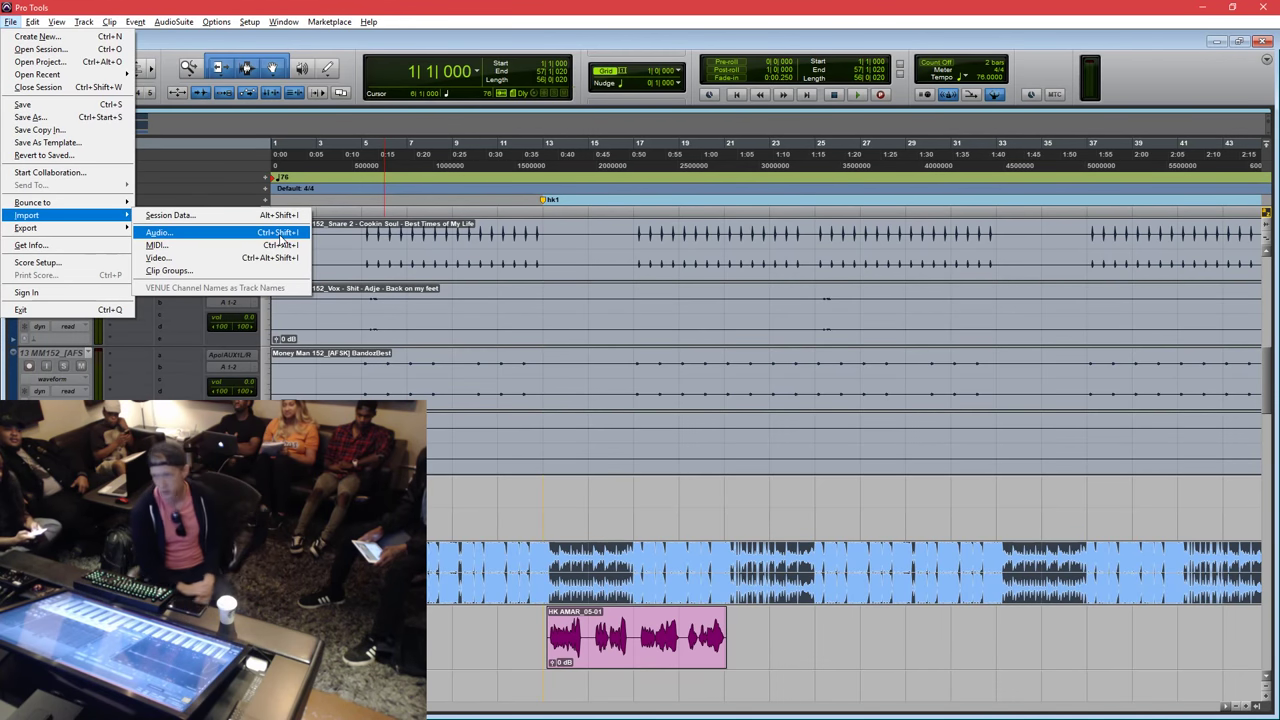
click(282, 240)
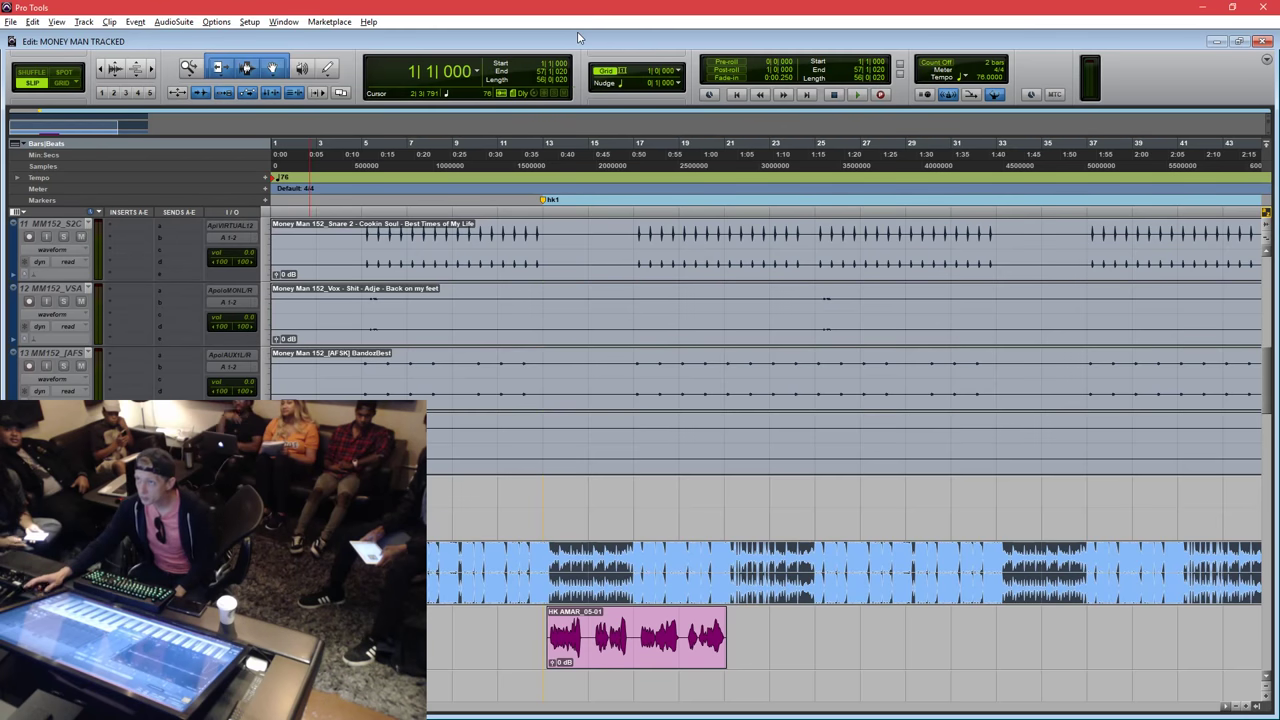
double_click(364, 555)
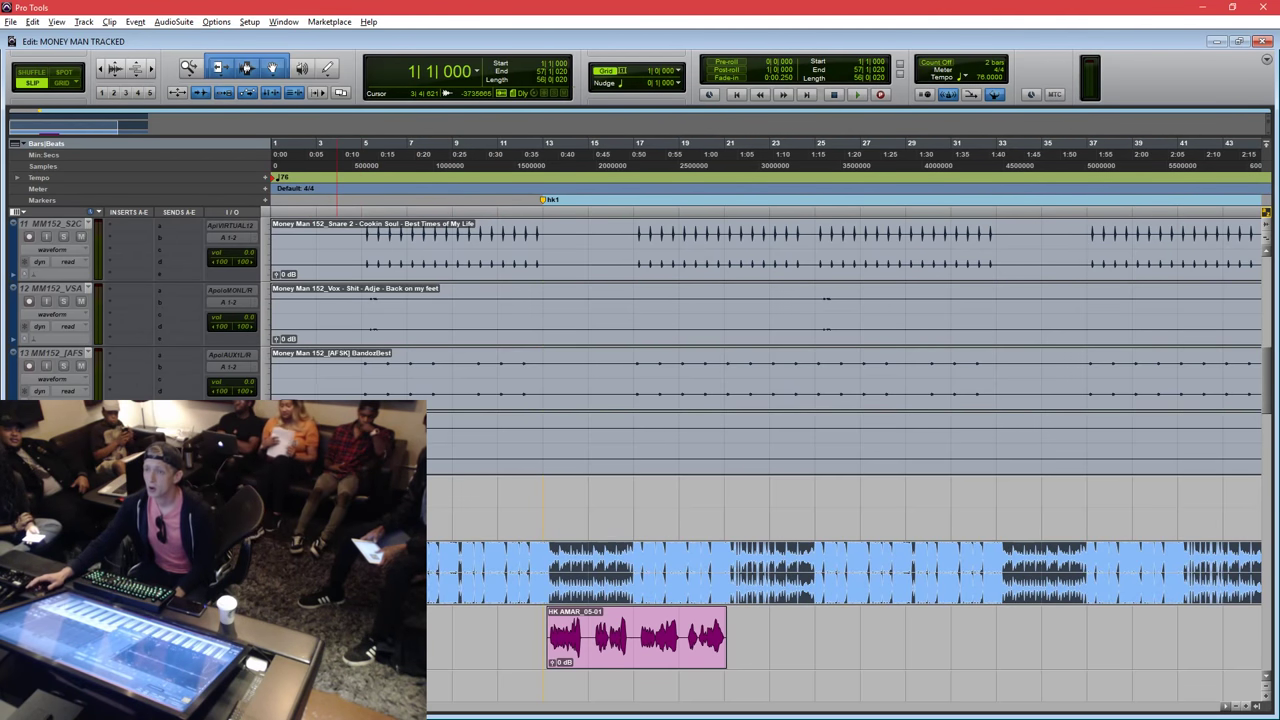
key(alt+Tab)
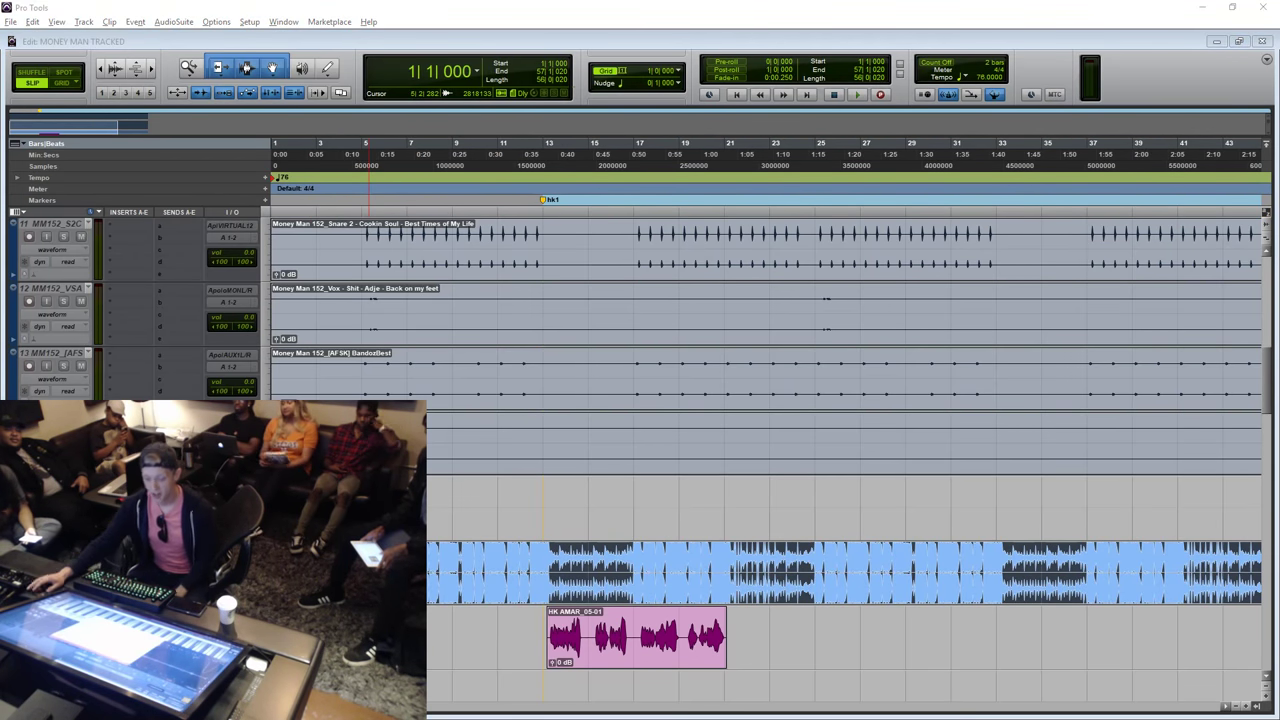
drag(647, 118, 645, 144)
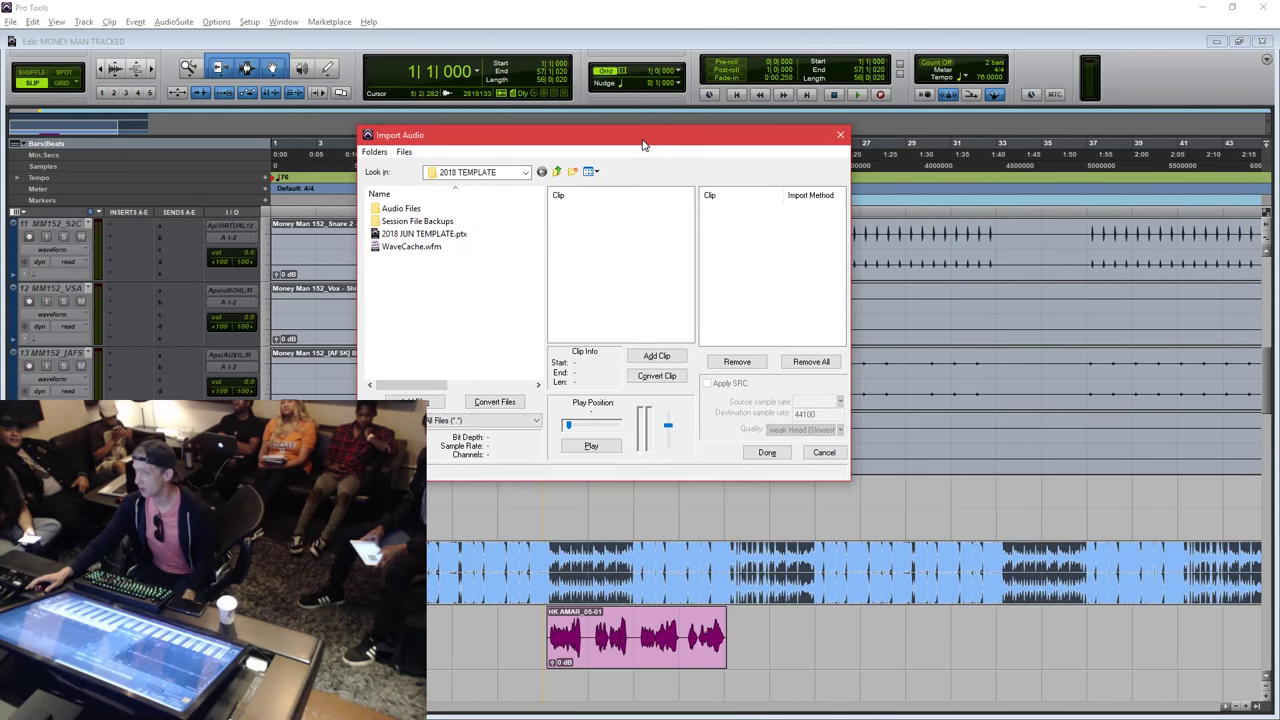
click(429, 301)
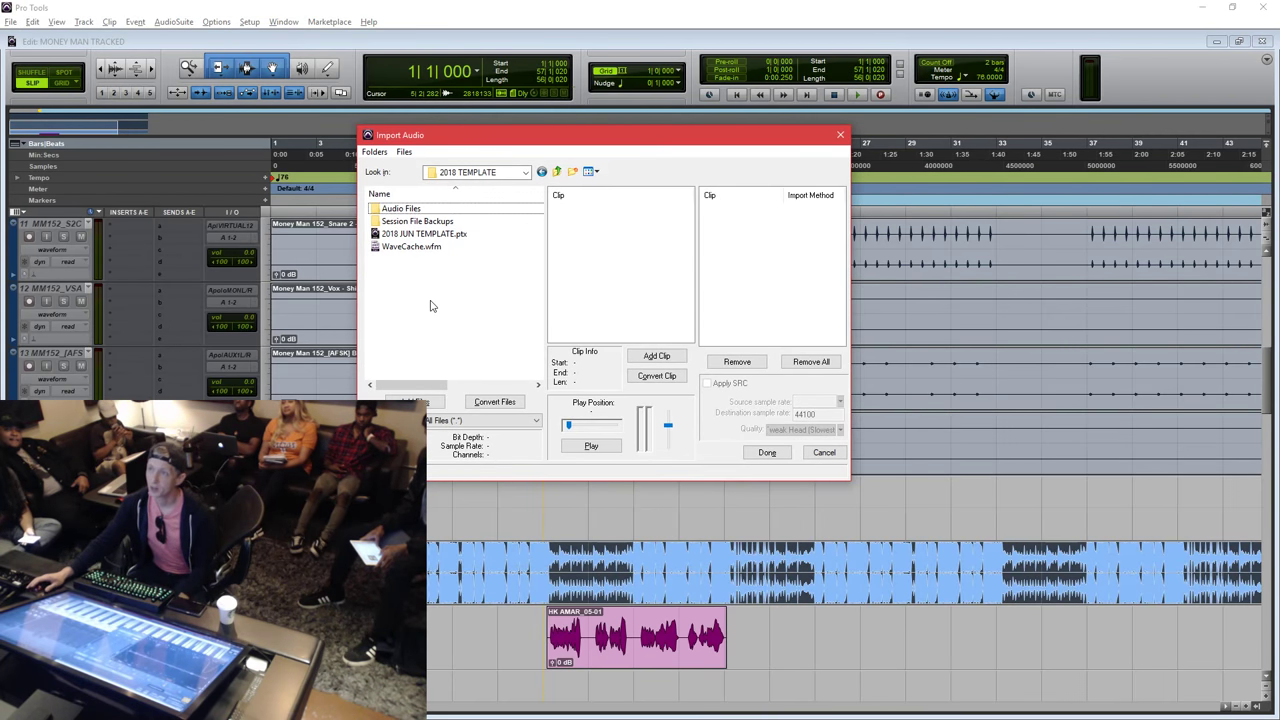
Pick the [FREE] Young Dolph x Key Glock Type Beat file from Temp Drive and convert it for import.
click(487, 174)
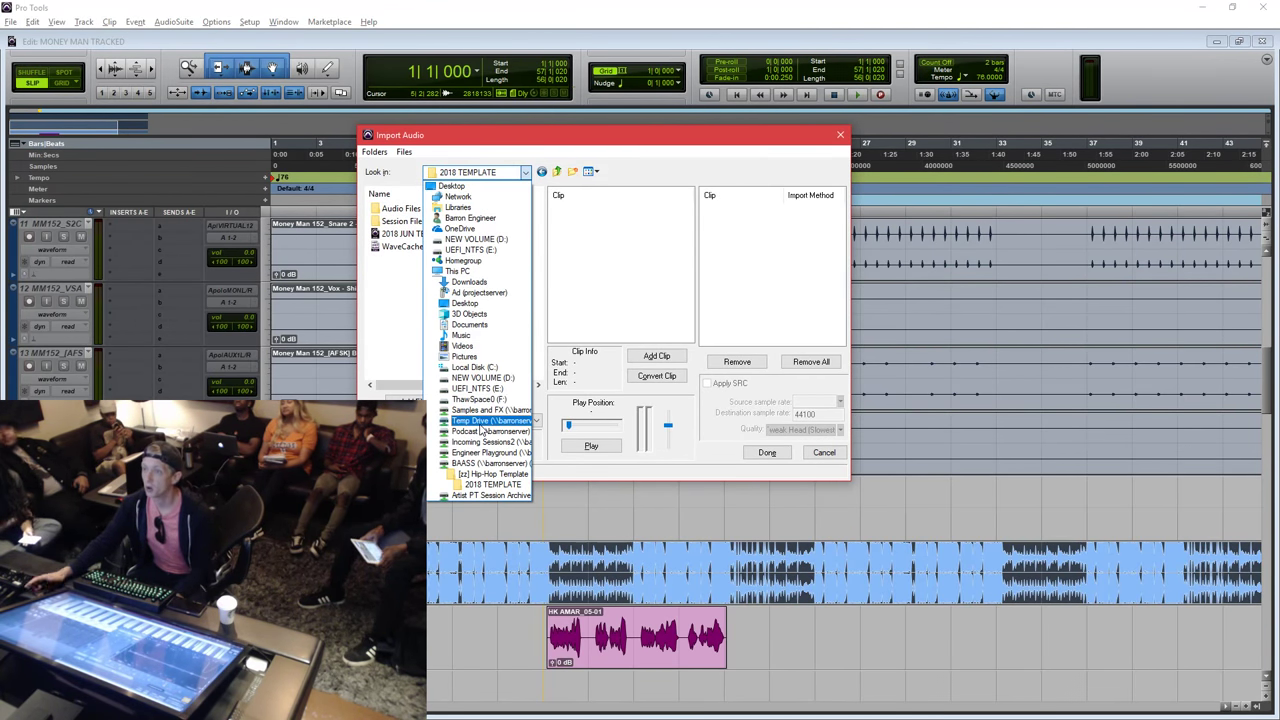
click(480, 429)
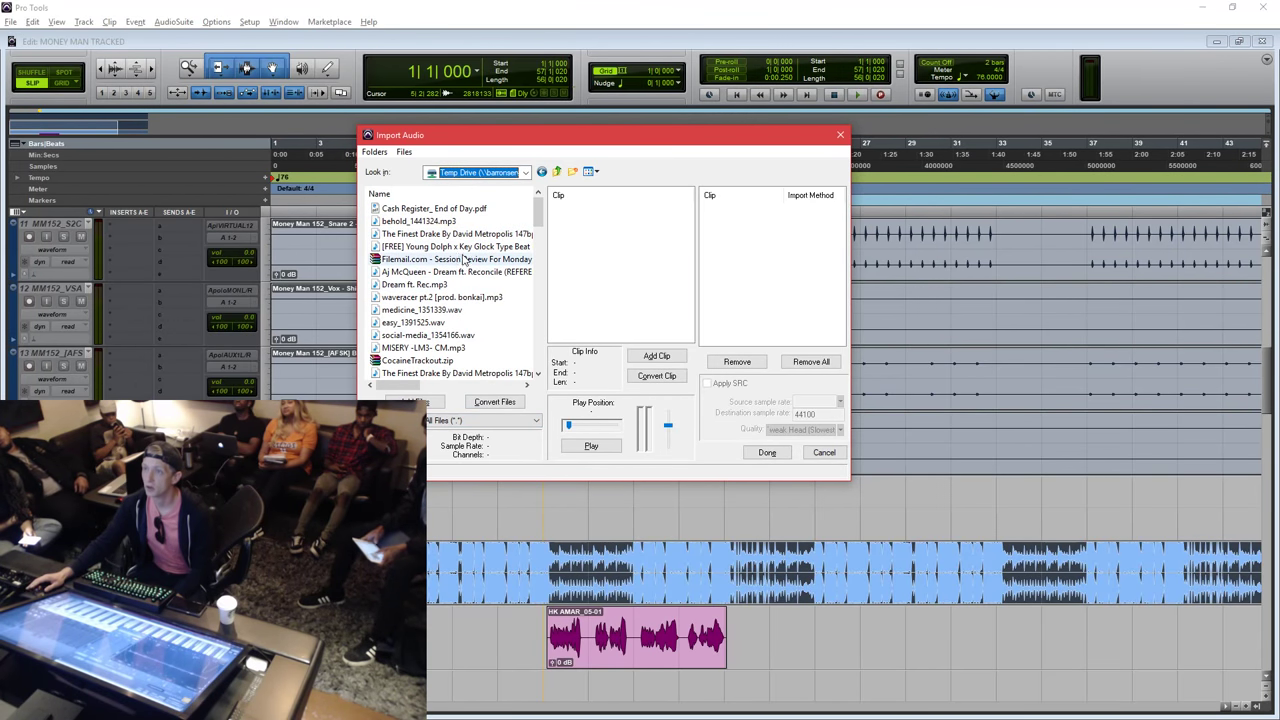
click(463, 246)
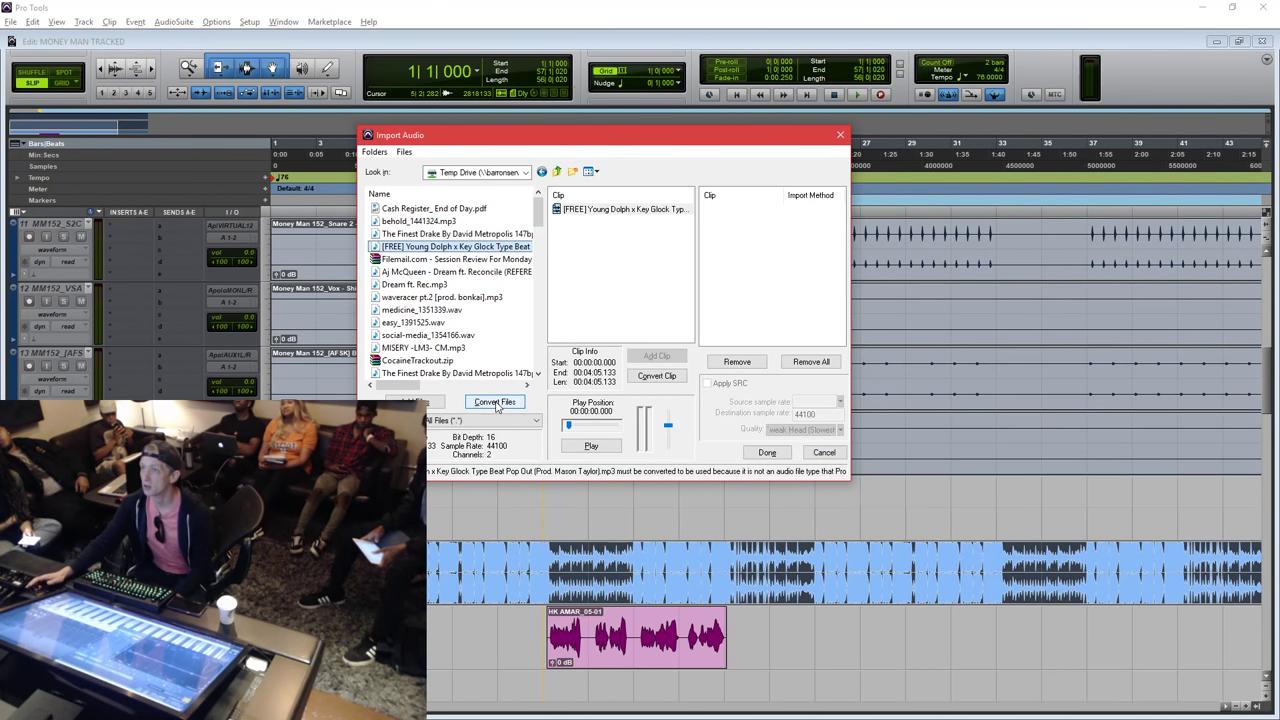
click(495, 402)
click(767, 453)
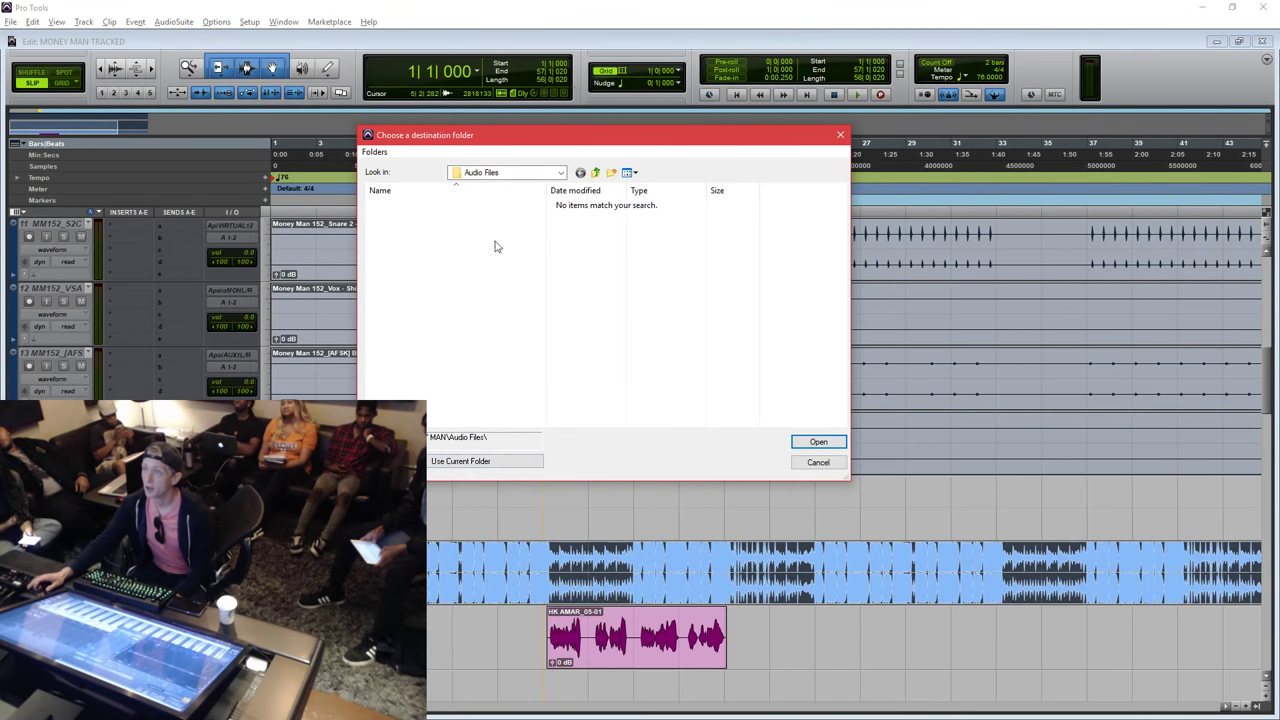
Use the session's current Audio Files folder as the destination for the converted beat.
drag(523, 138, 475, 192)
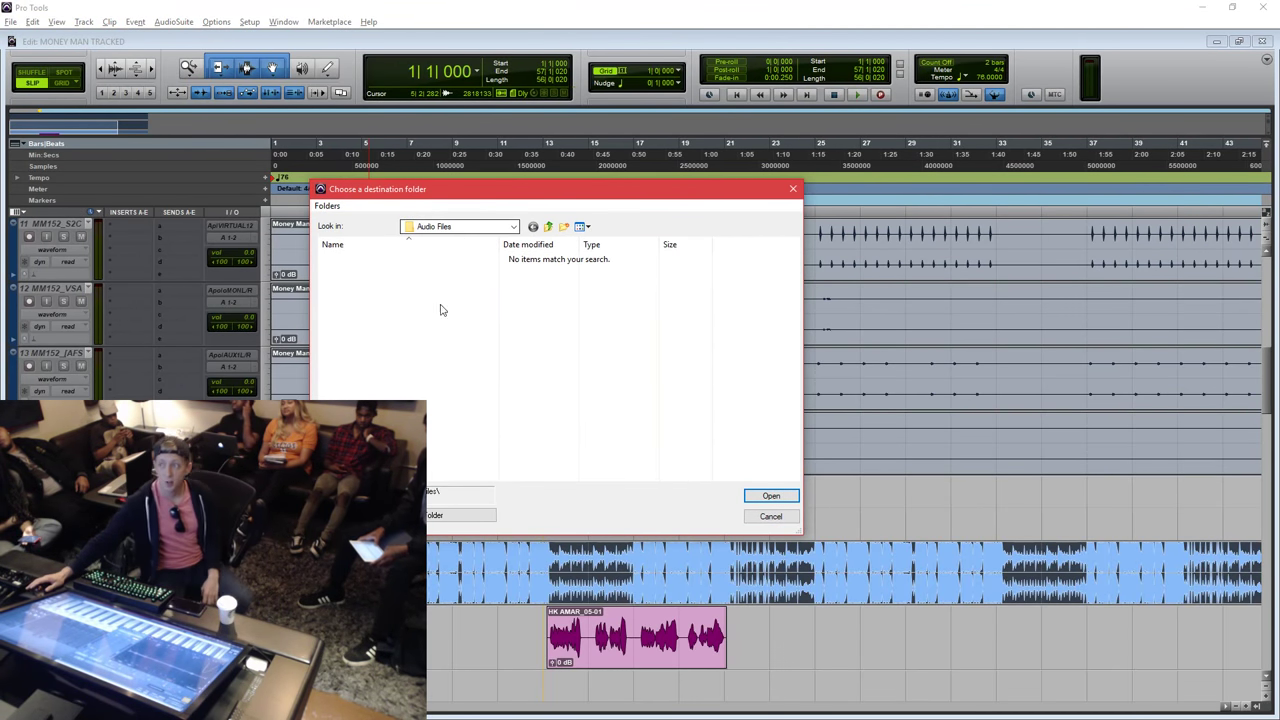
click(447, 514)
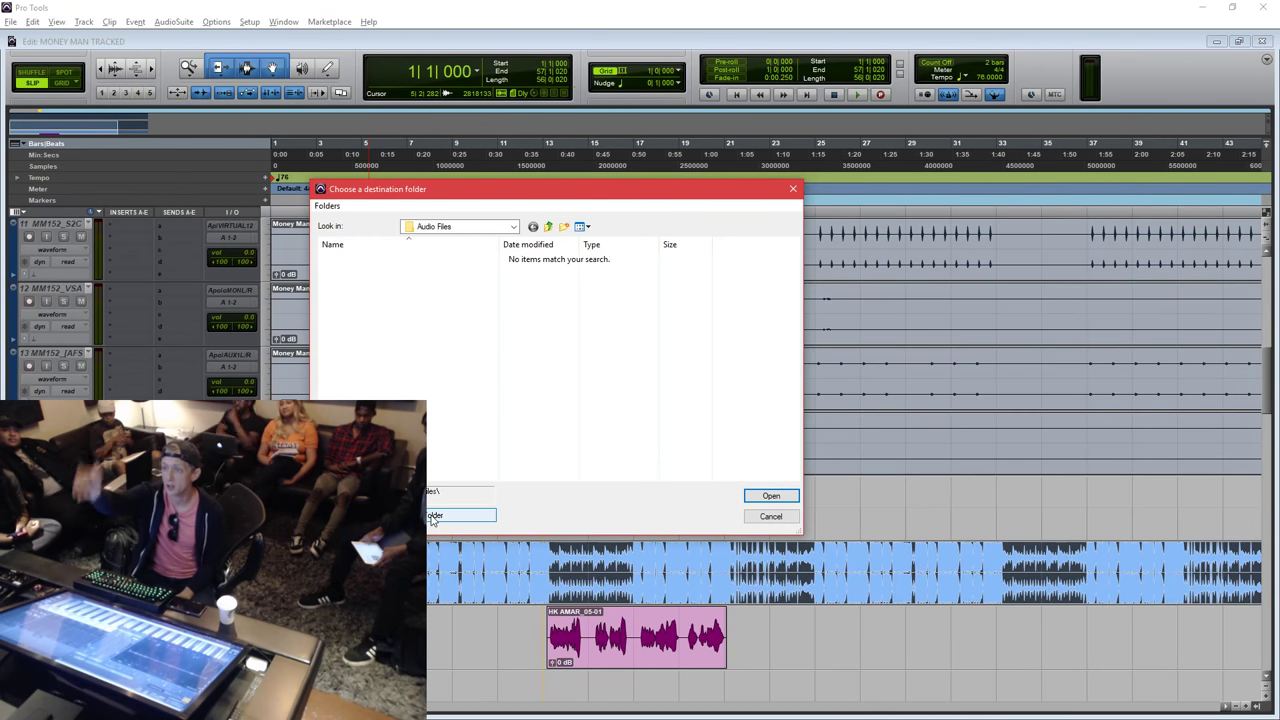
click(431, 515)
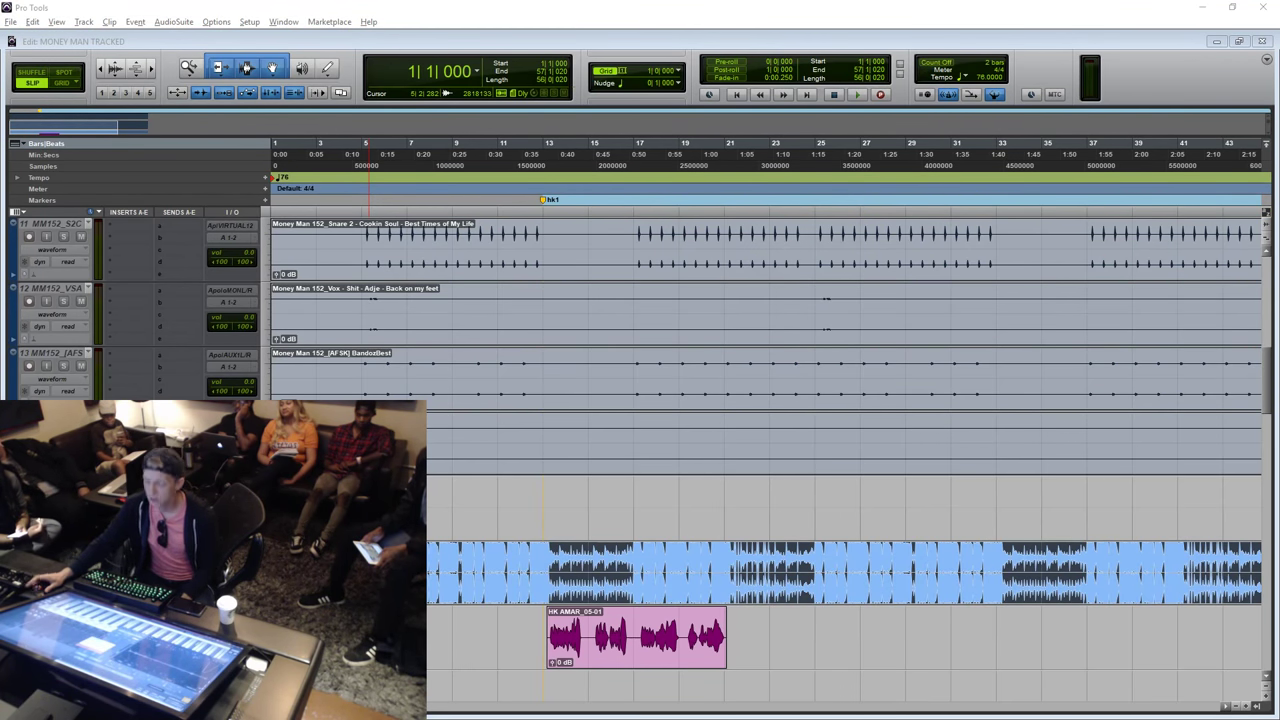
Import the beat to a New Track with its location set to Selection.
drag(718, 522, 640, 268)
click(638, 315)
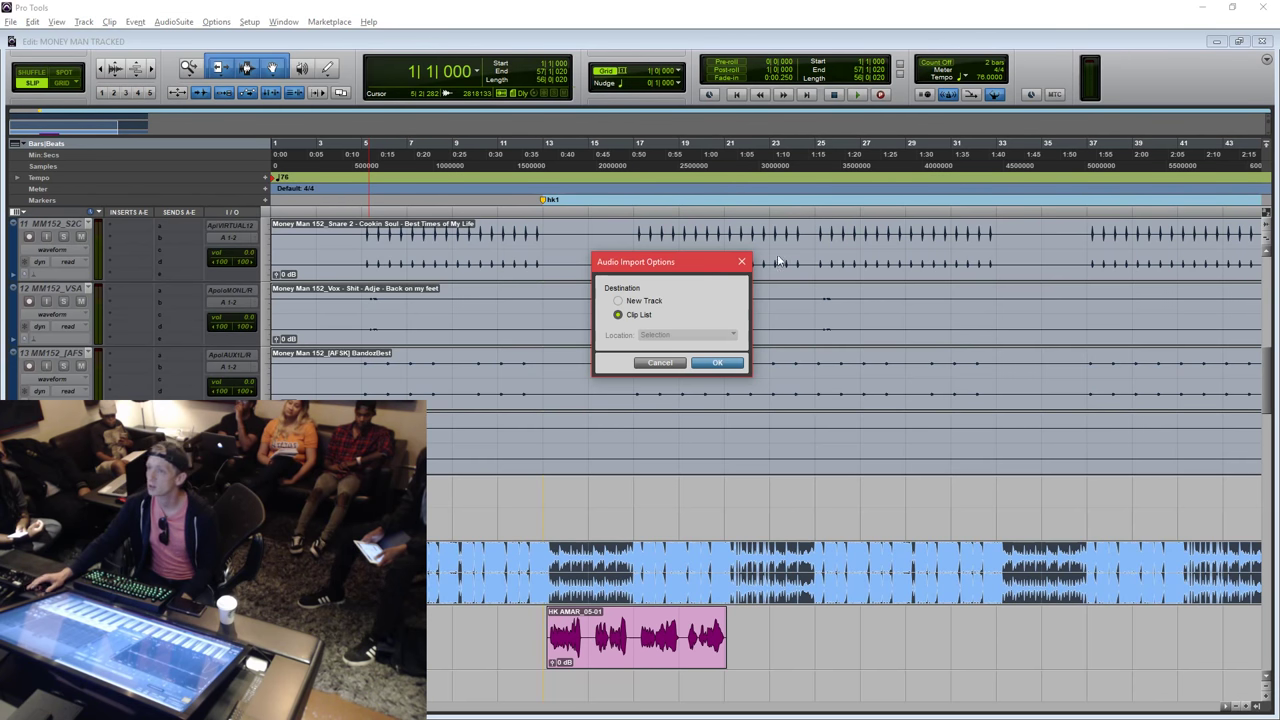
click(645, 301)
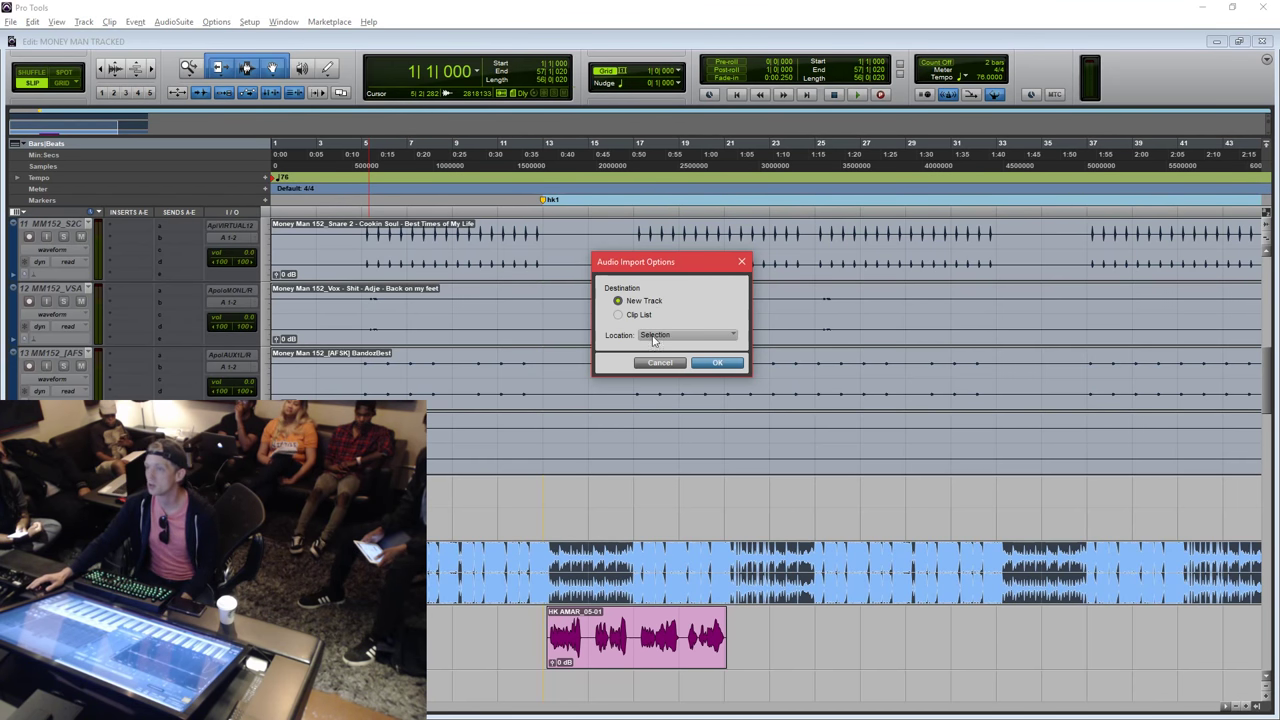
click(653, 338)
click(700, 338)
click(684, 338)
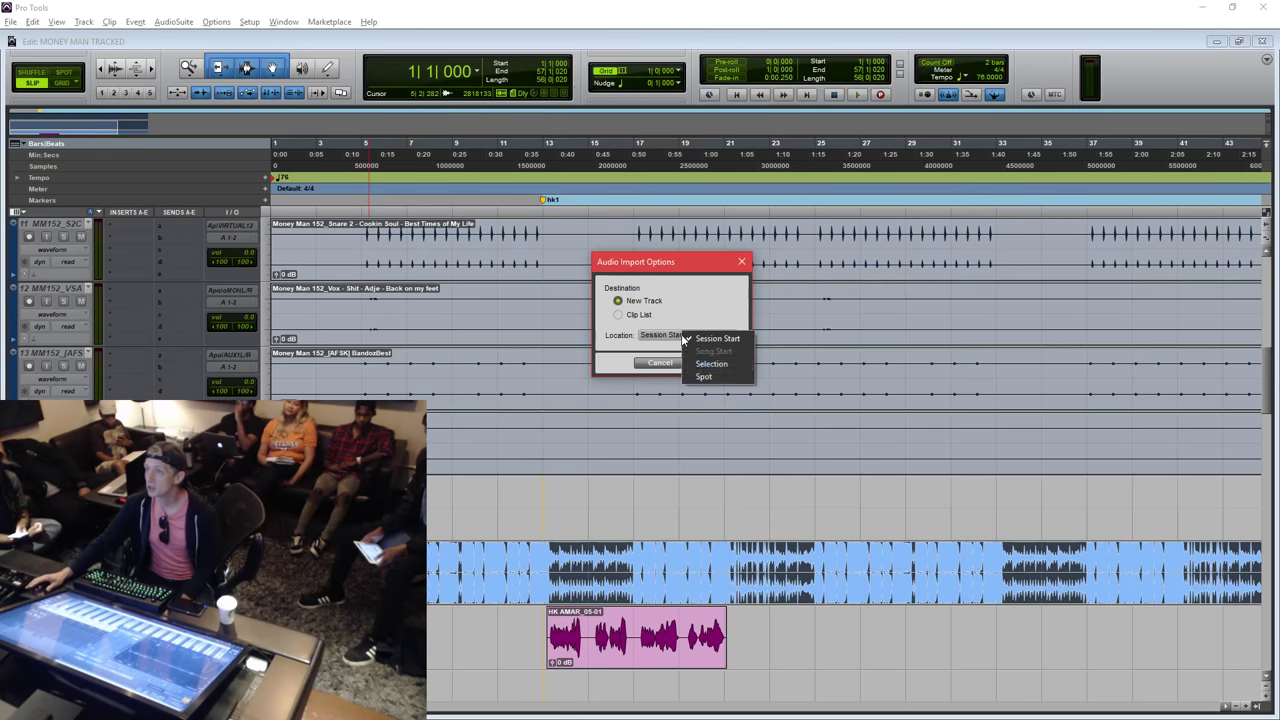
click(705, 364)
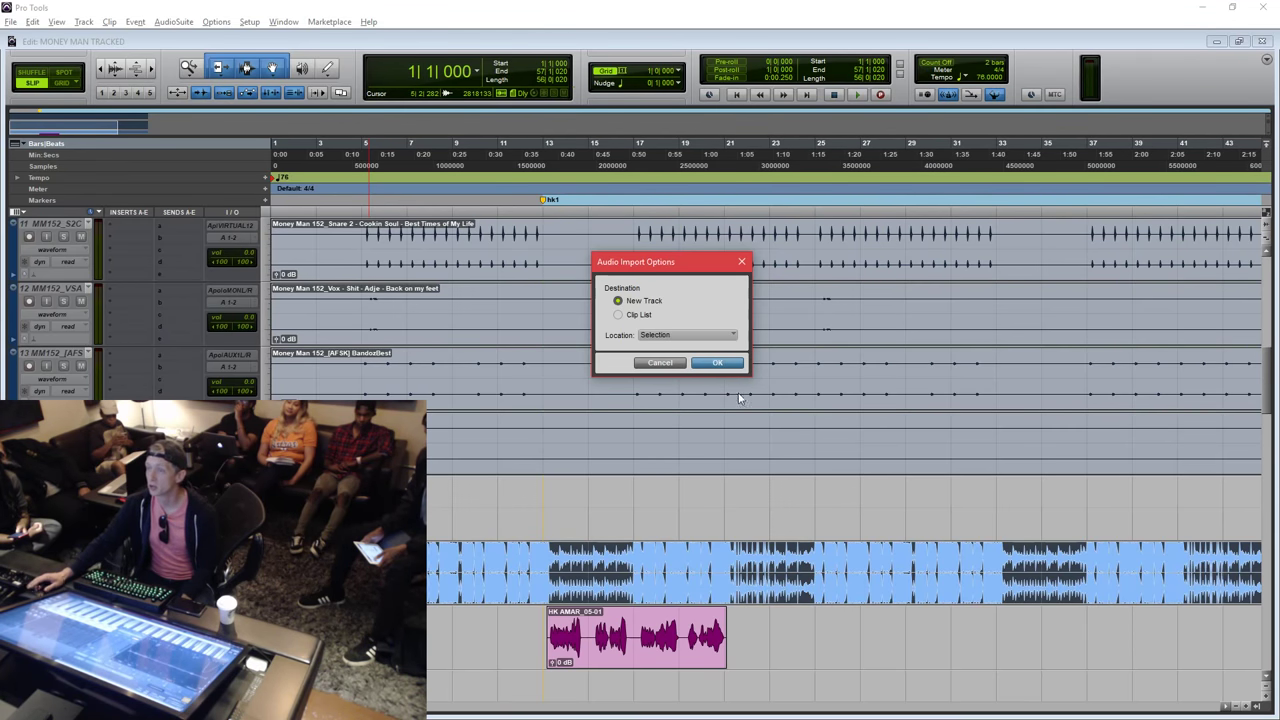
click(720, 363)
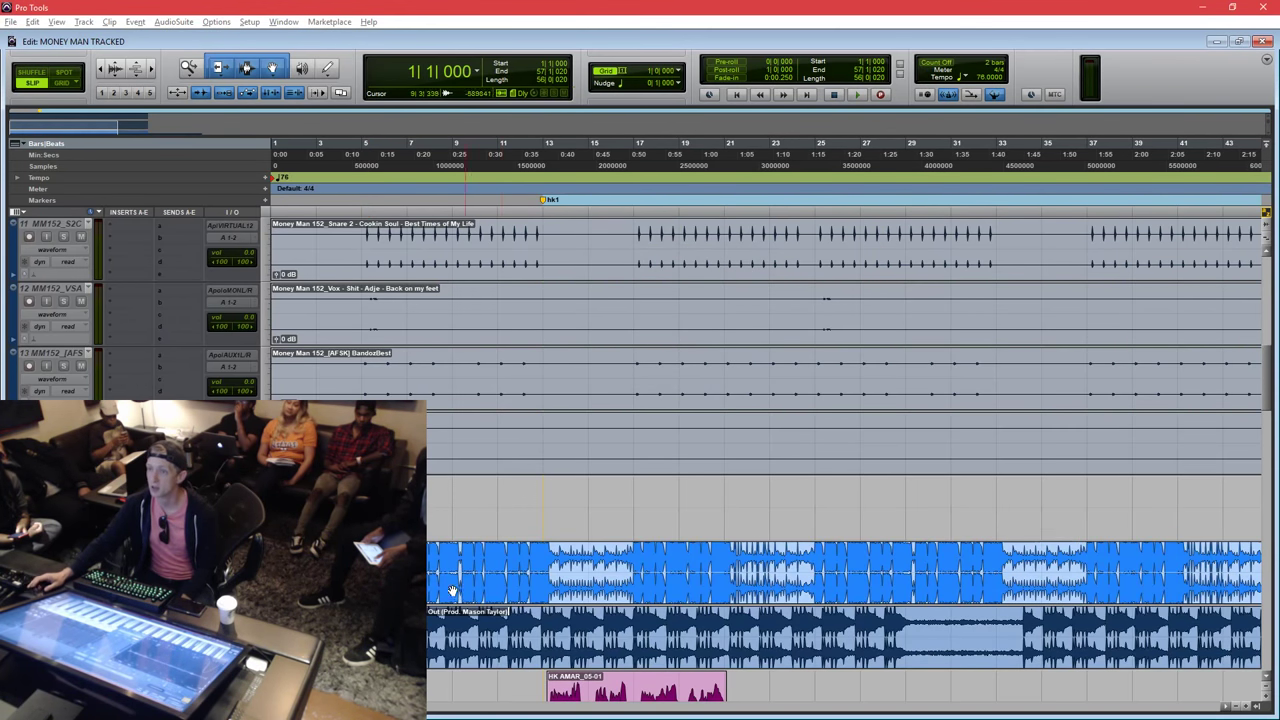
Select the imported beat clip and move its new track above the existing INSTRUMENT track.
click(309, 656)
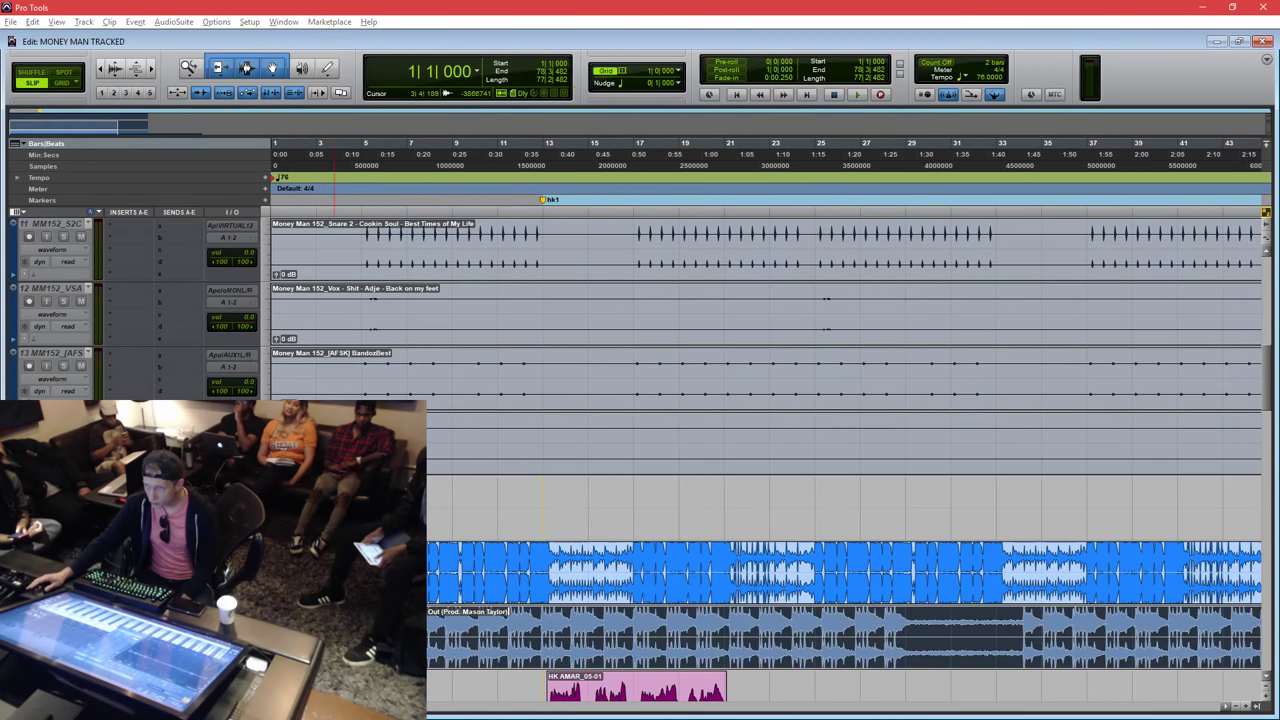
click(330, 625)
click(299, 655)
drag(50, 612, 50, 546)
scroll(840, 450, down, 3)
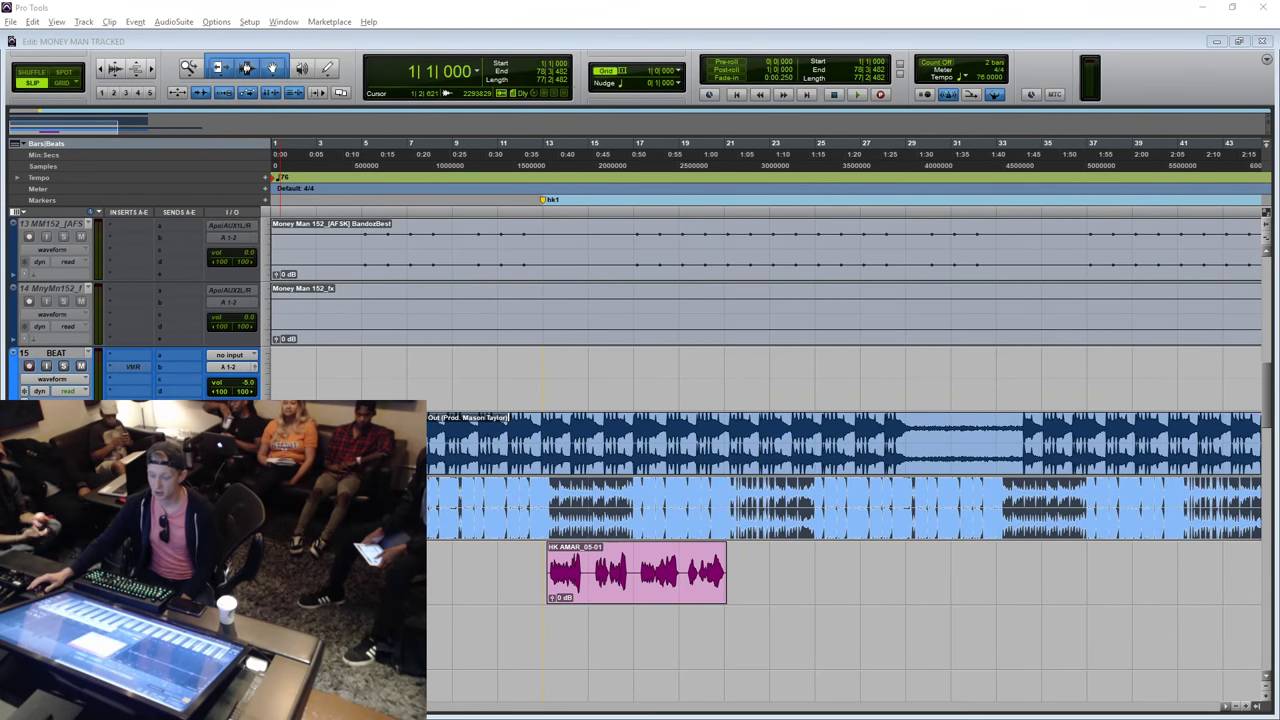
Move the old instrument clip to a separate track below and put the imported beat clip on the INSTRUMENT track.
double_click(50, 418)
click(697, 332)
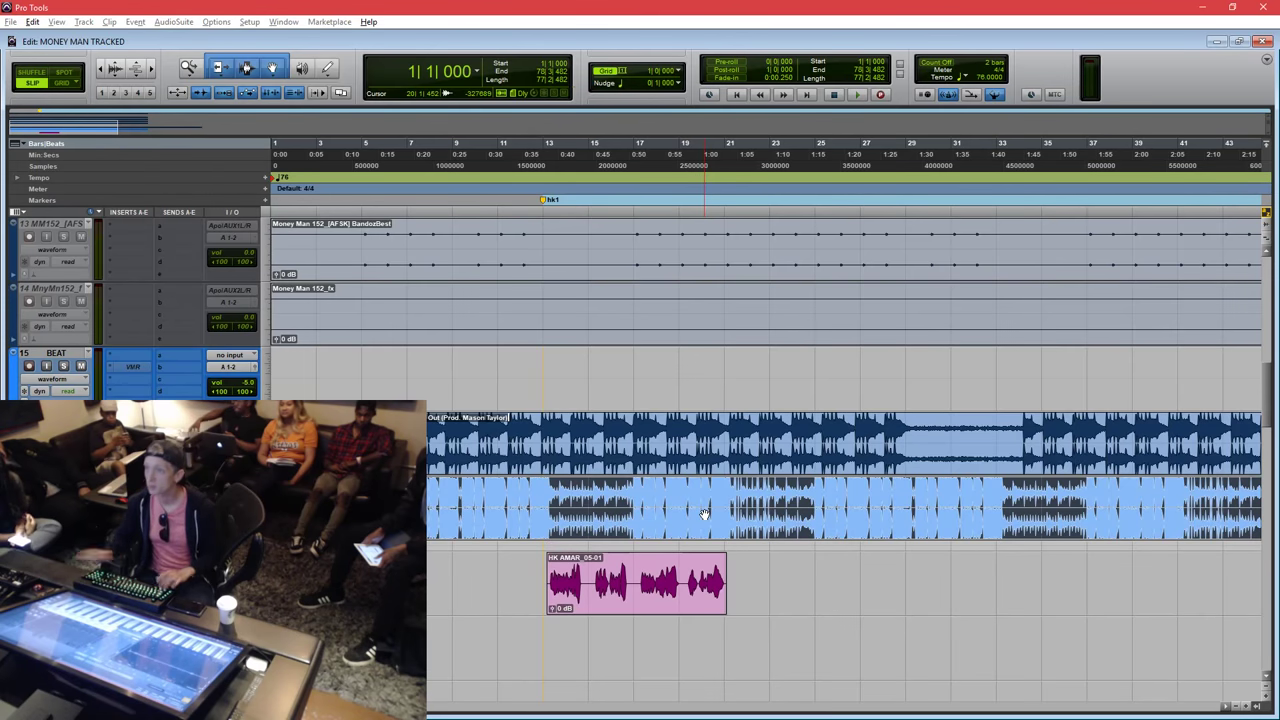
drag(704, 514, 701, 553)
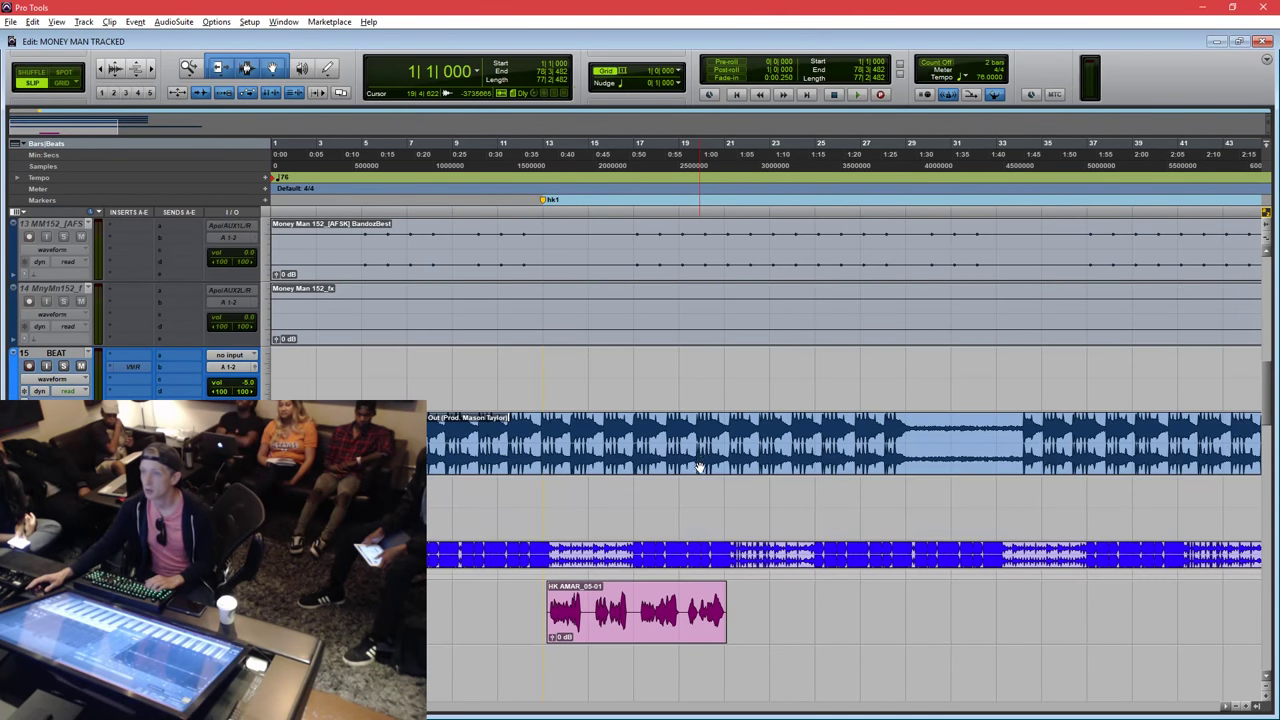
drag(698, 465, 698, 524)
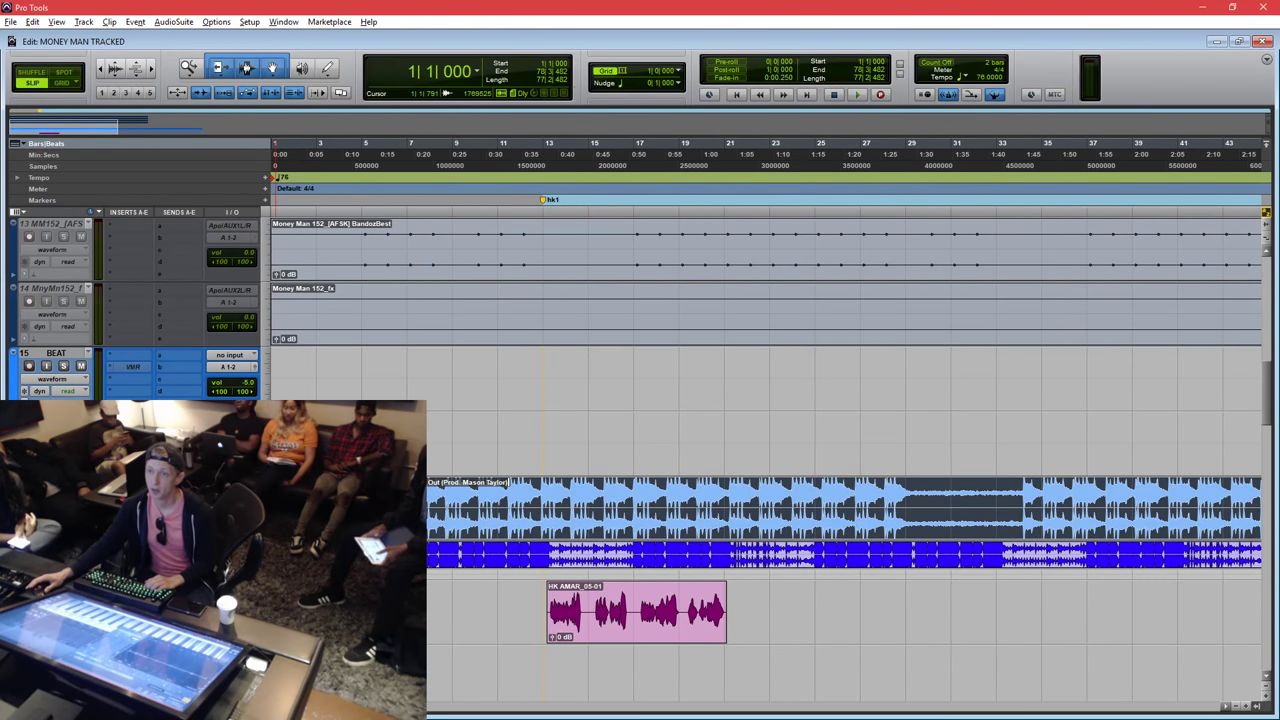
key(ctrl+z)
Audition the imported beat, placing the playback position near bar 6 and starting playback from there.
click(373, 550)
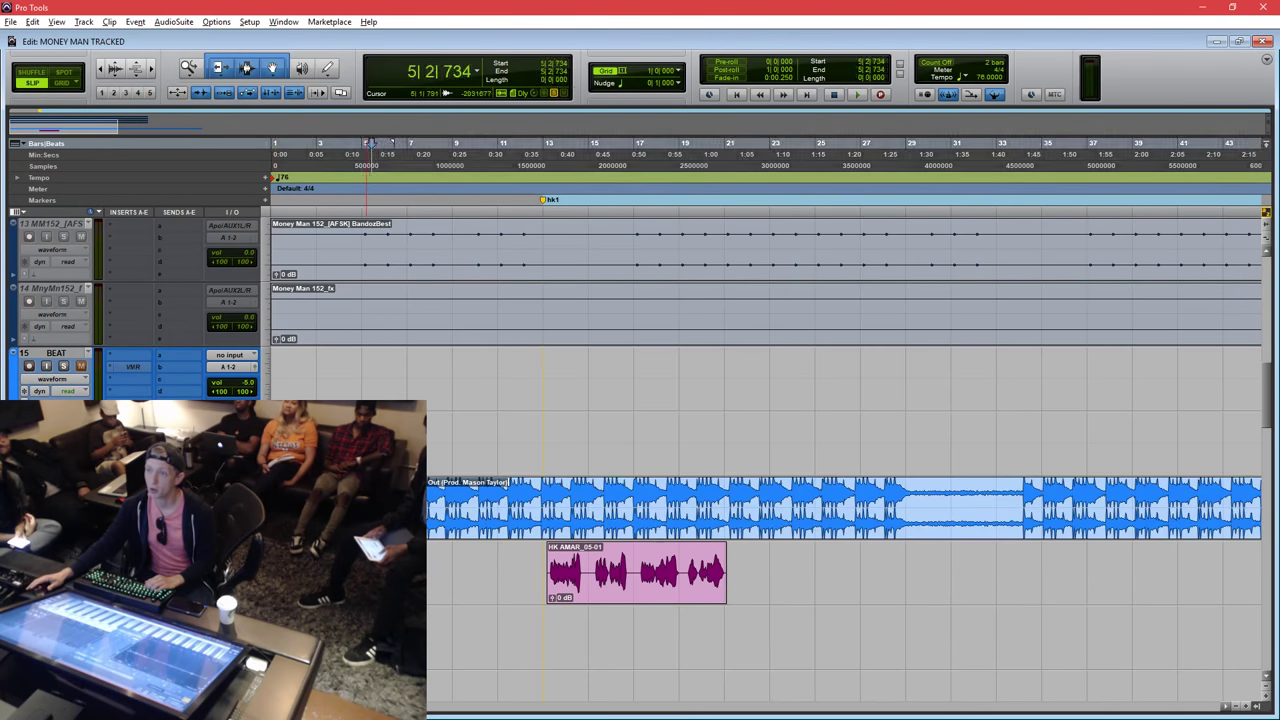
click(384, 525)
key(space)
click(409, 525)
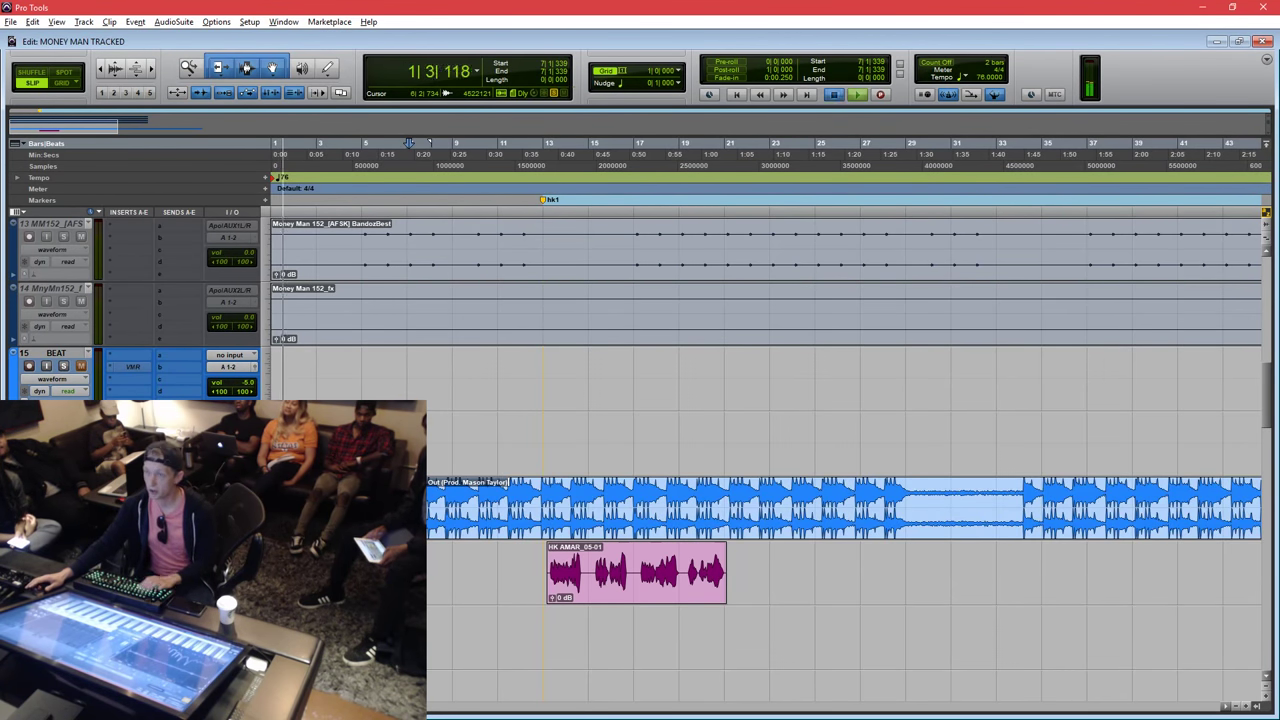
key(space)
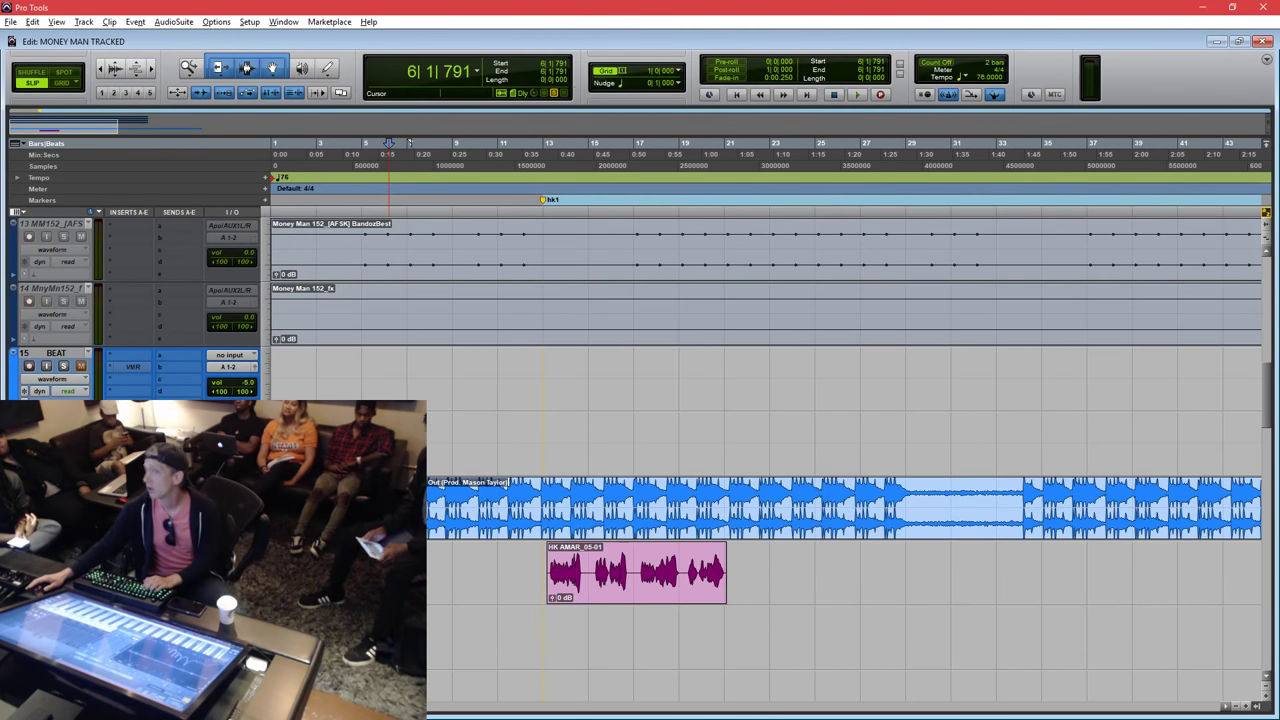
key(space)
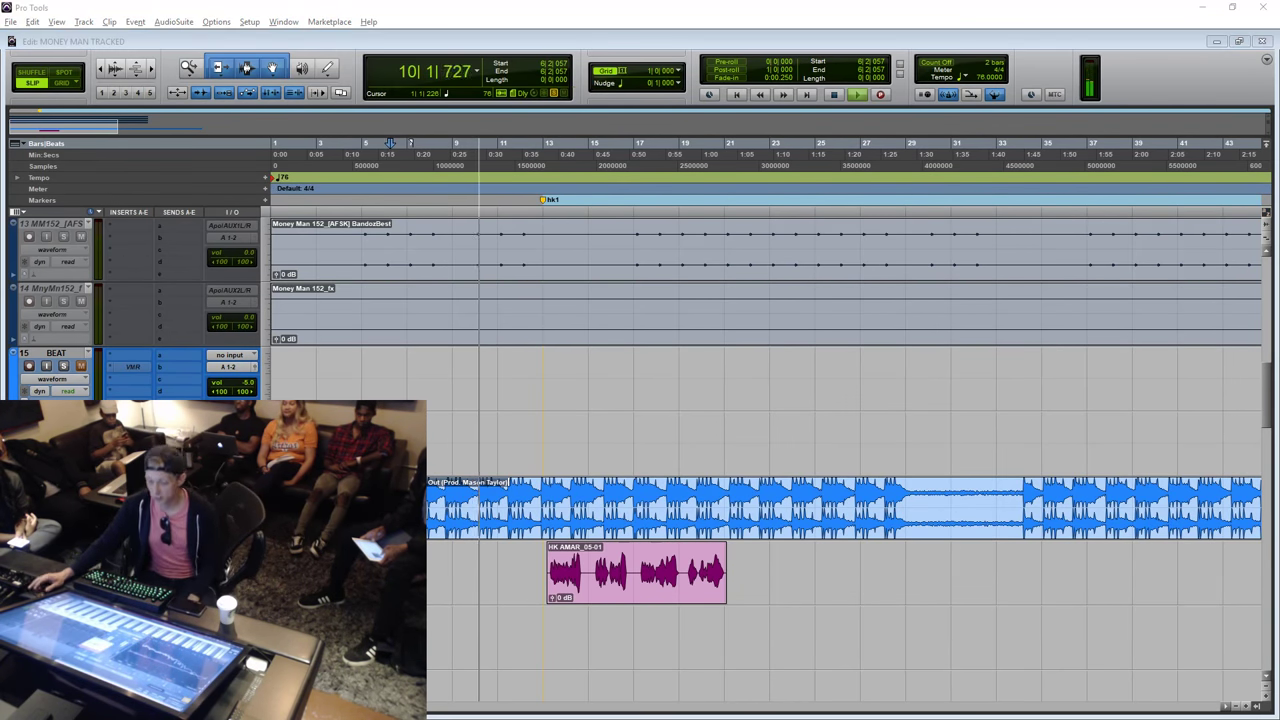
Try to tap in the playing beat's tempo in the Tempo Change dialog and close the dialog.
drag(754, 418, 649, 195)
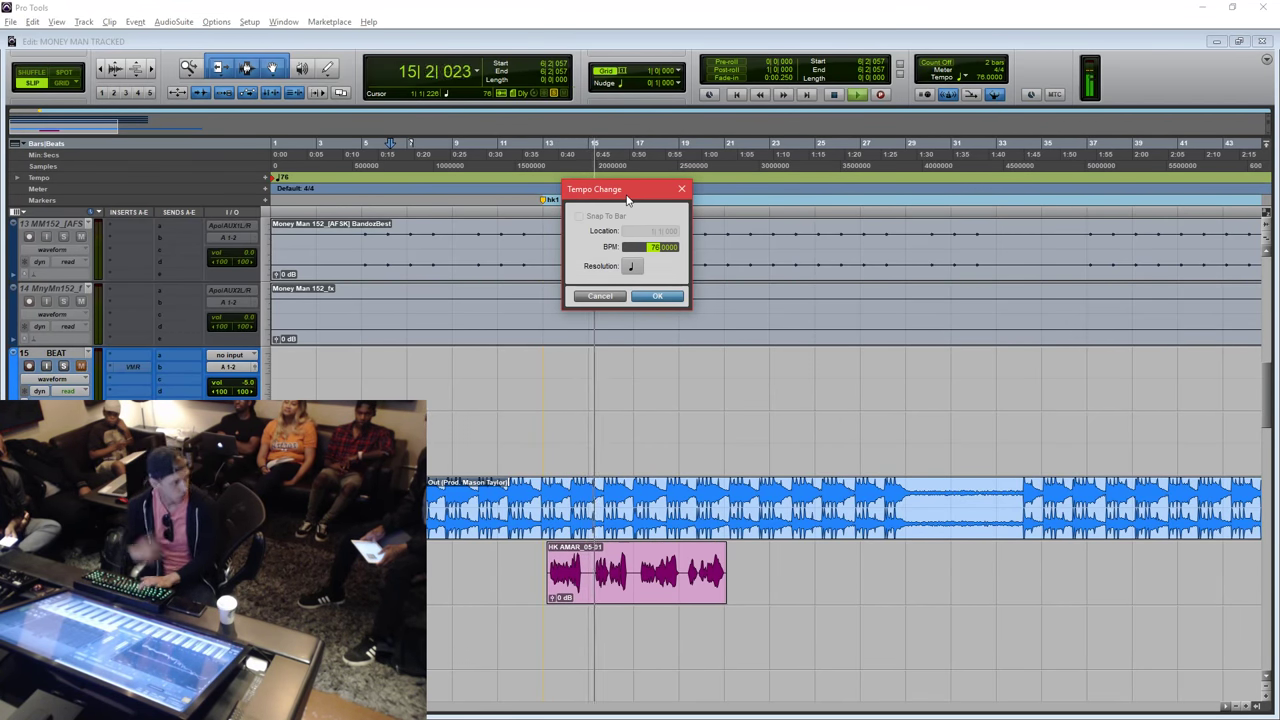
text(109)
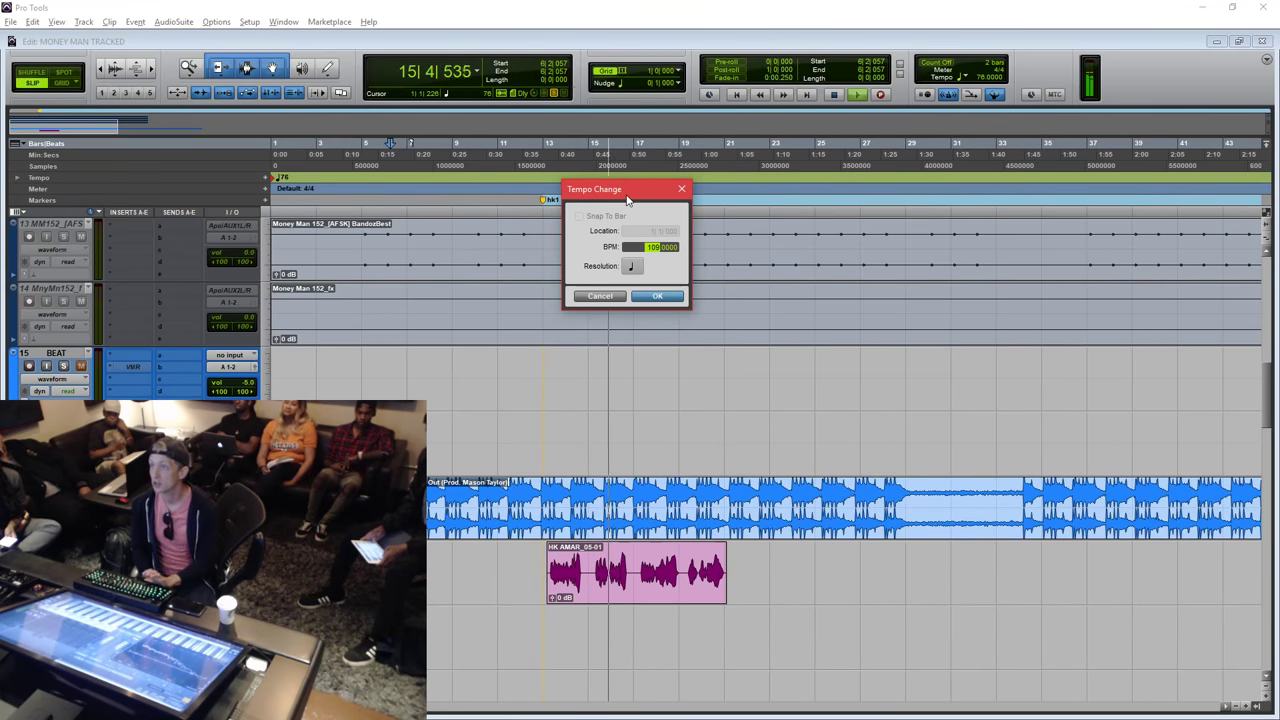
text(169)
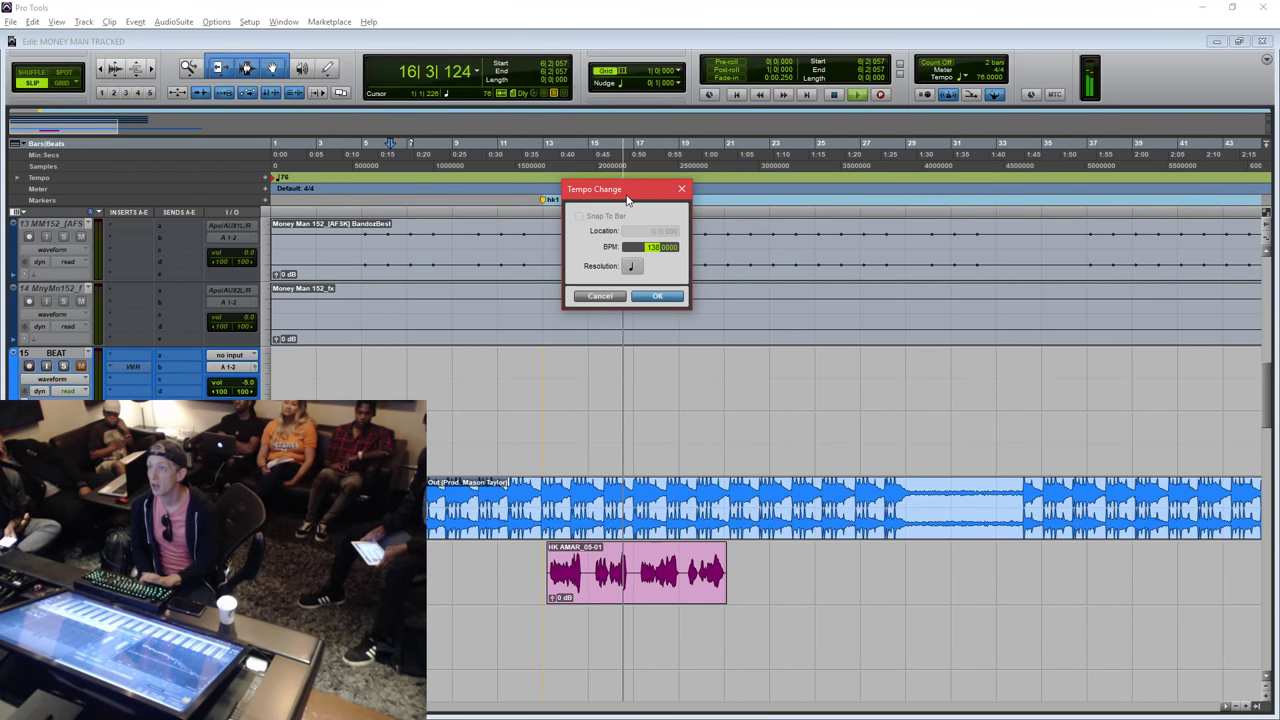
text(227)
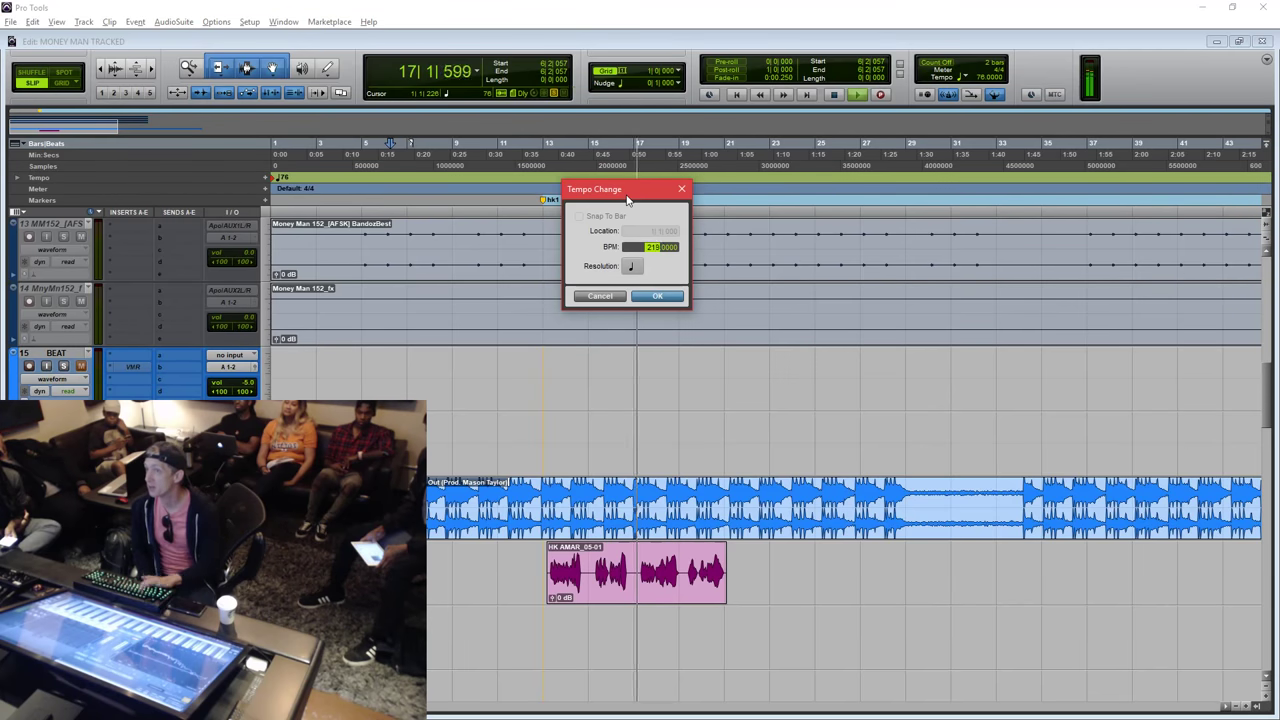
key(t)
key(t)
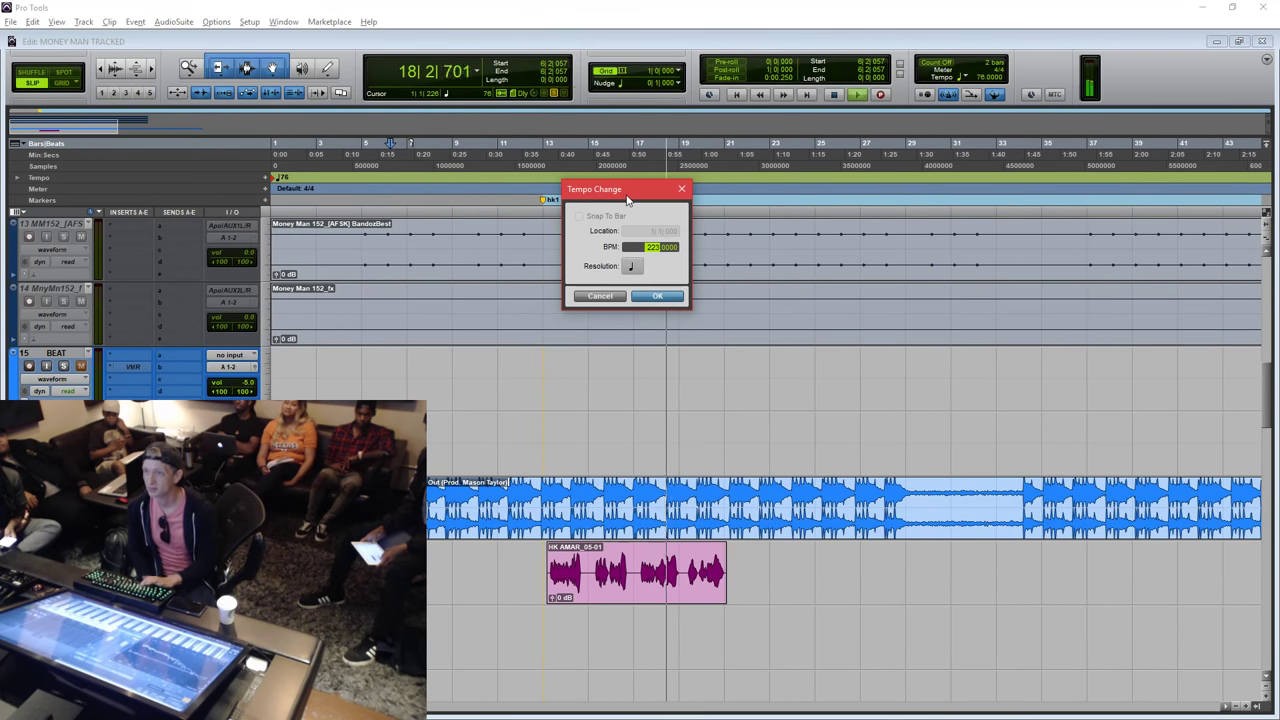
key(t)
key(t)
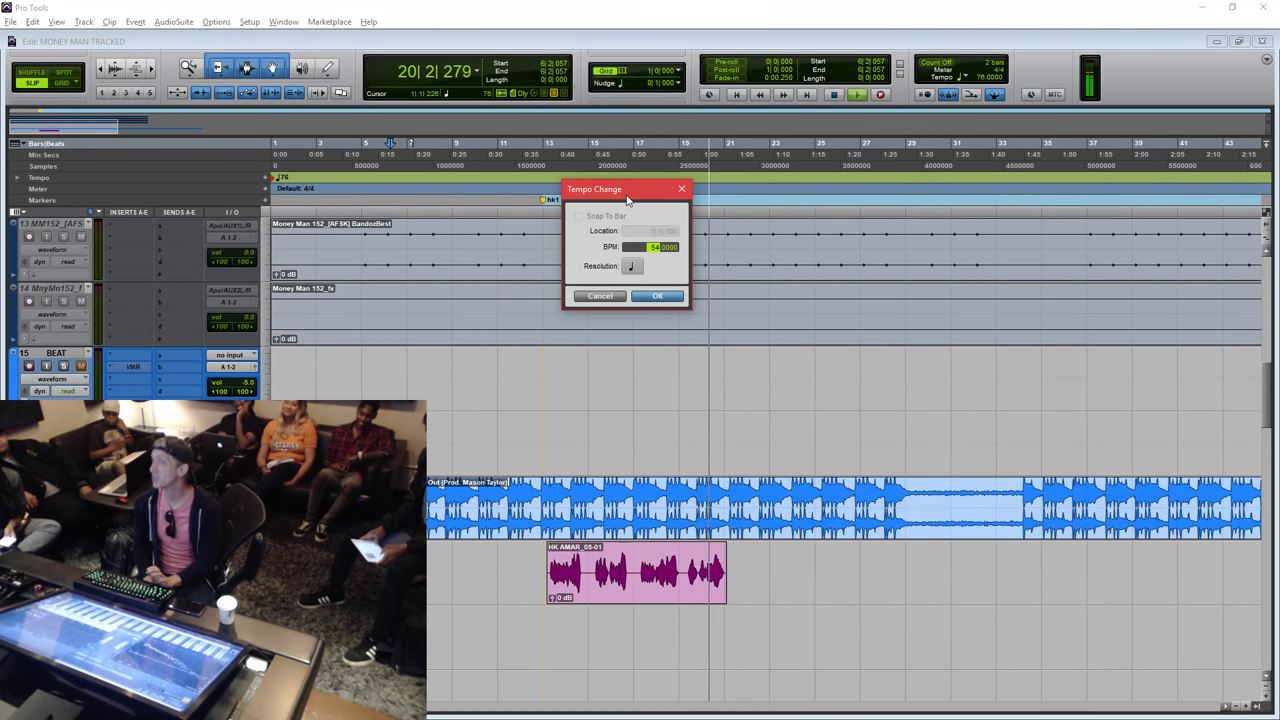
key(t)
key(t)
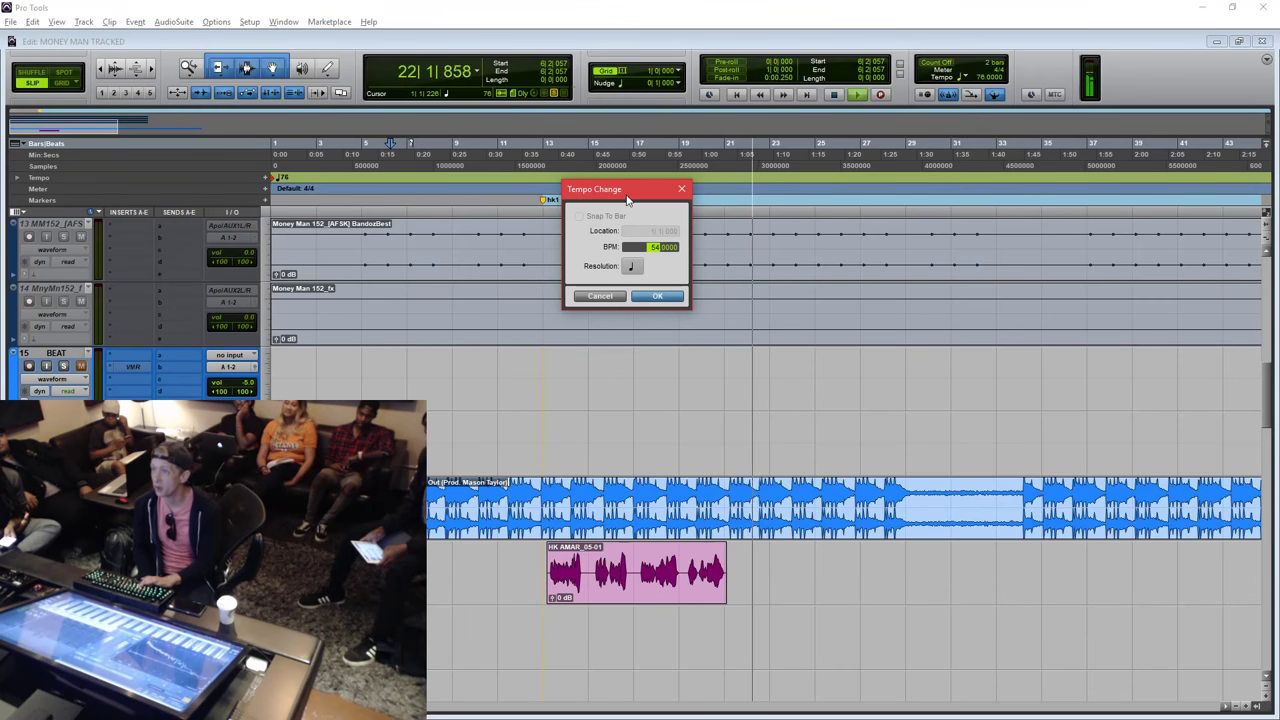
key(Return)
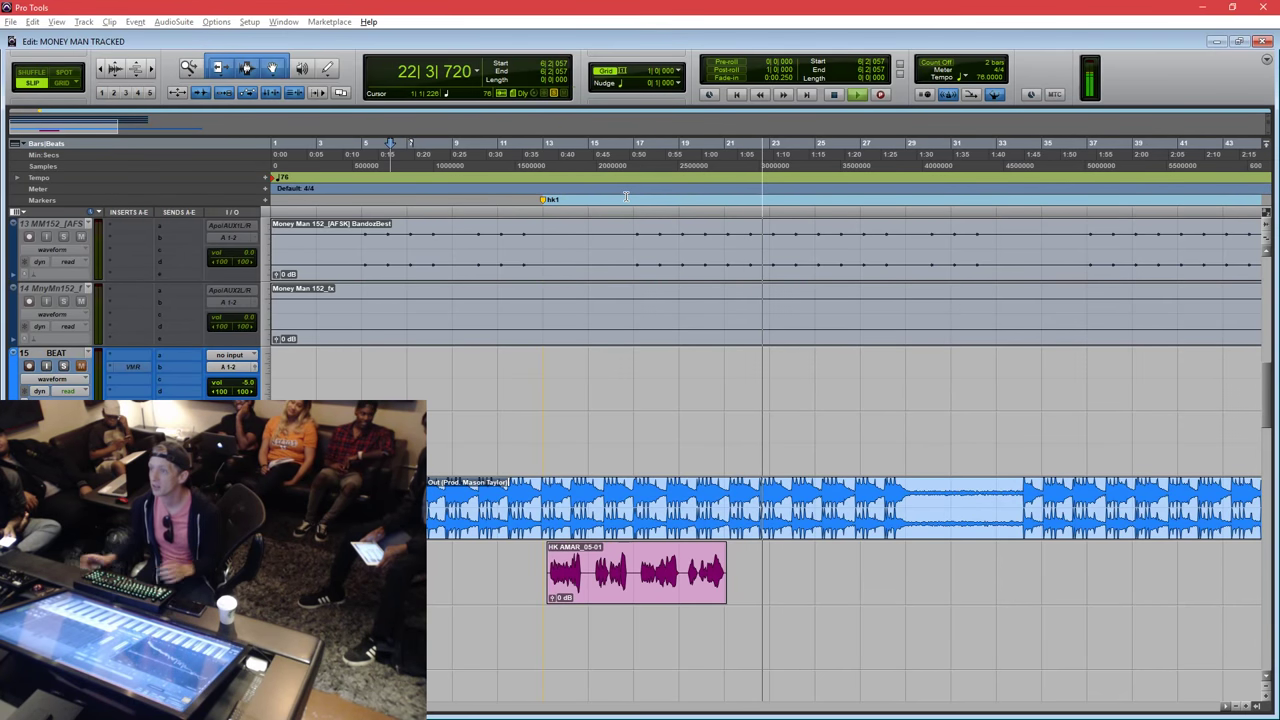
Stop playback, switch to Slip mode and place the cursor on the beat's first kick at 5|1|101.
key(space)
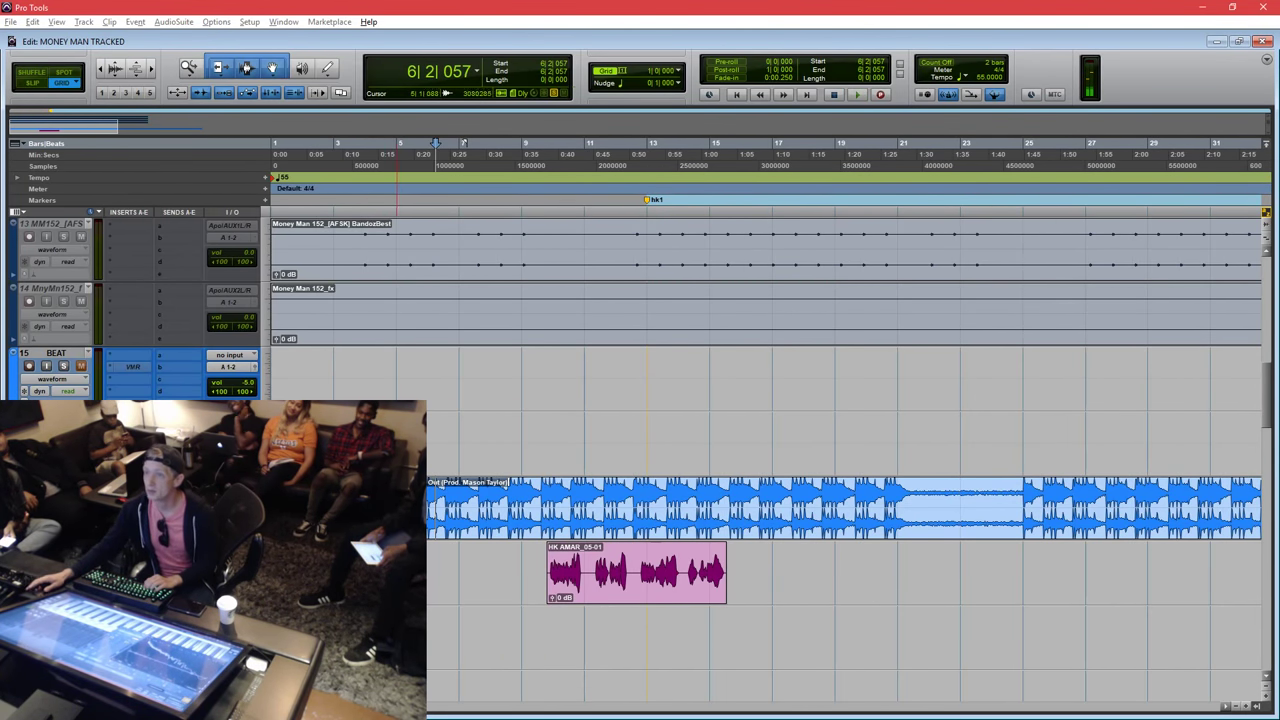
key(t)
key(t)
key(t)
key(t)
key(t)
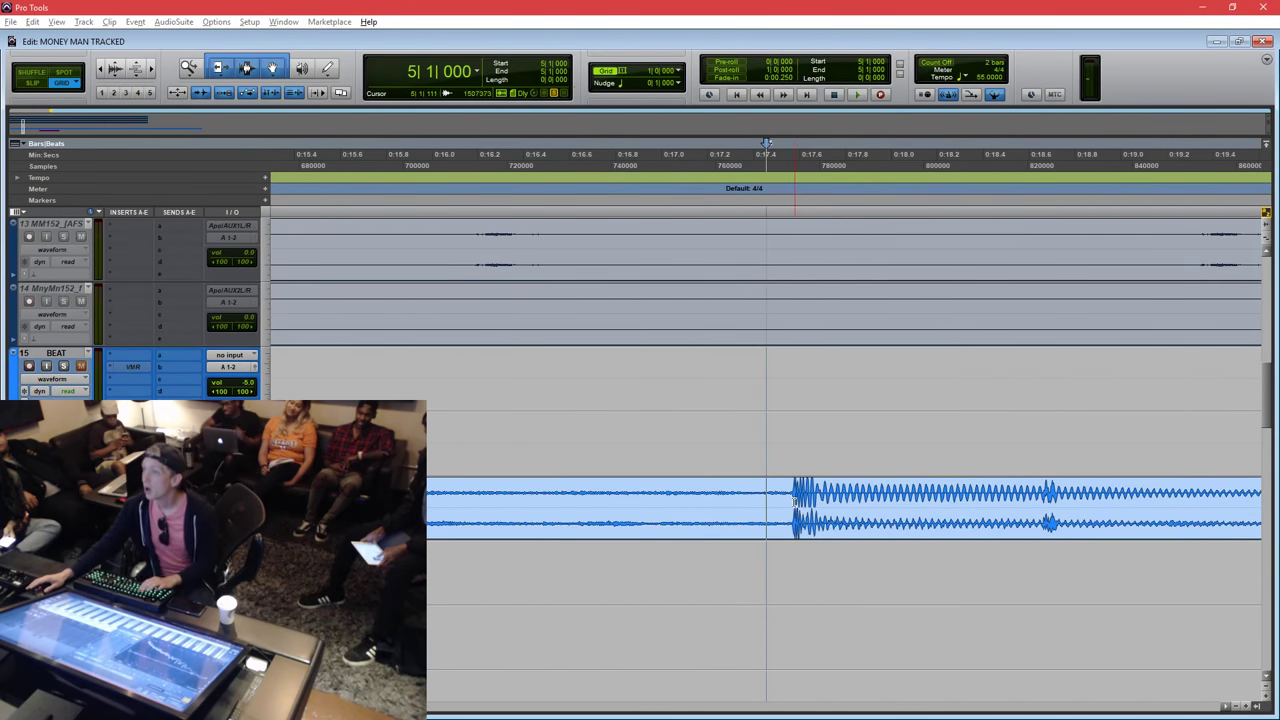
key(F2)
click(795, 500)
Check where the beat's hit after the breakdown falls against the bar 25 grid line.
key(ctrl+[)
key(ctrl+[)
key(ctrl+[)
key(ctrl+[)
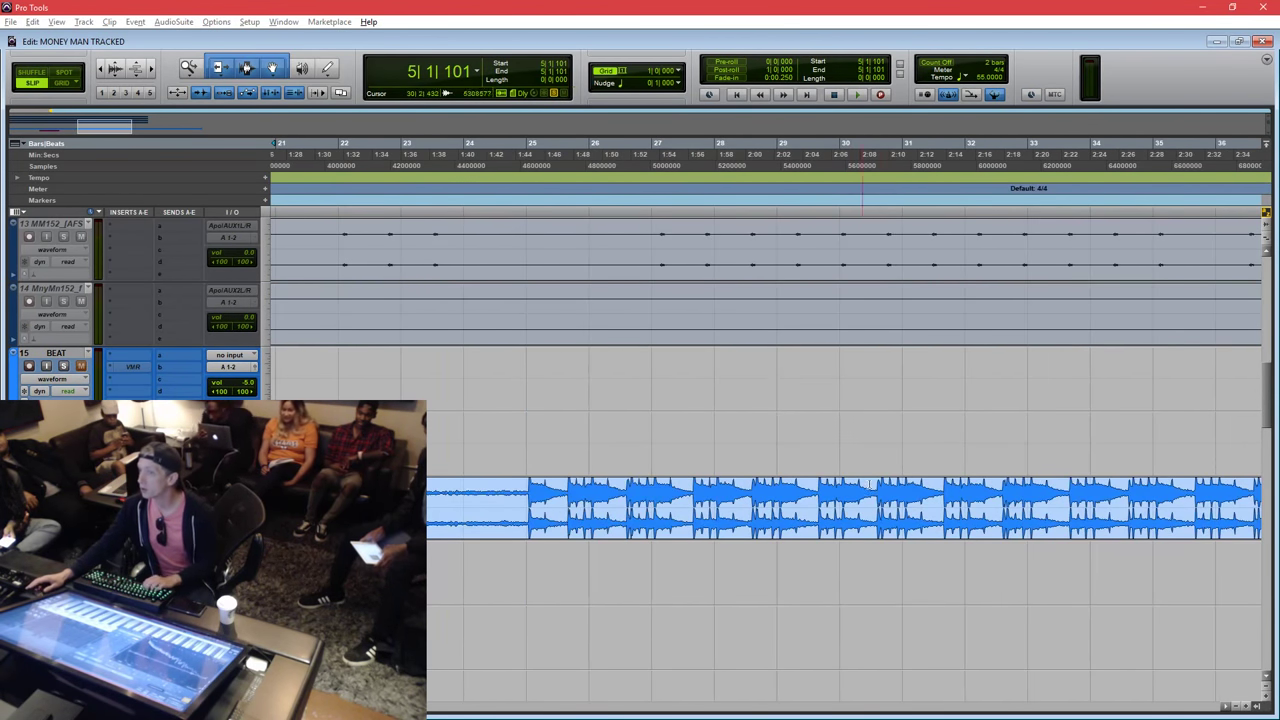
click(536, 480)
key(ctrl+])
key(ctrl+])
key(ctrl+])
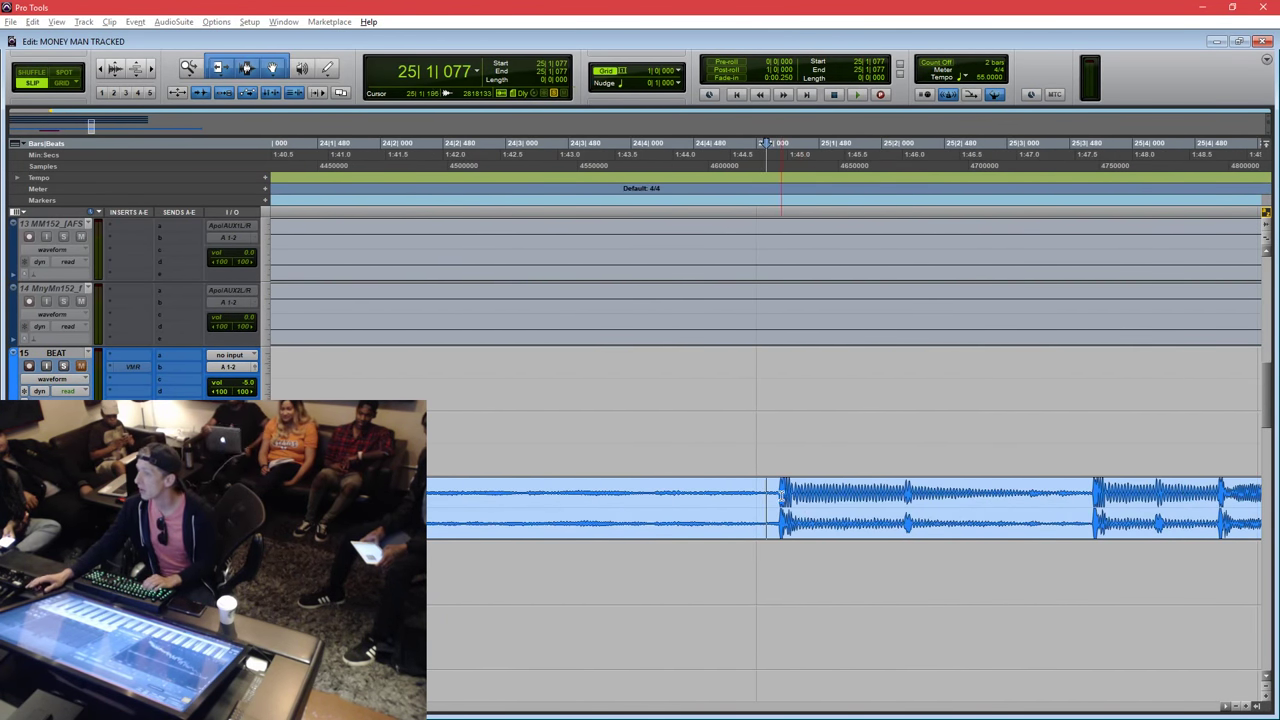
click(781, 496)
key(r)
key(r)
scroll(750, 497, left, 8)
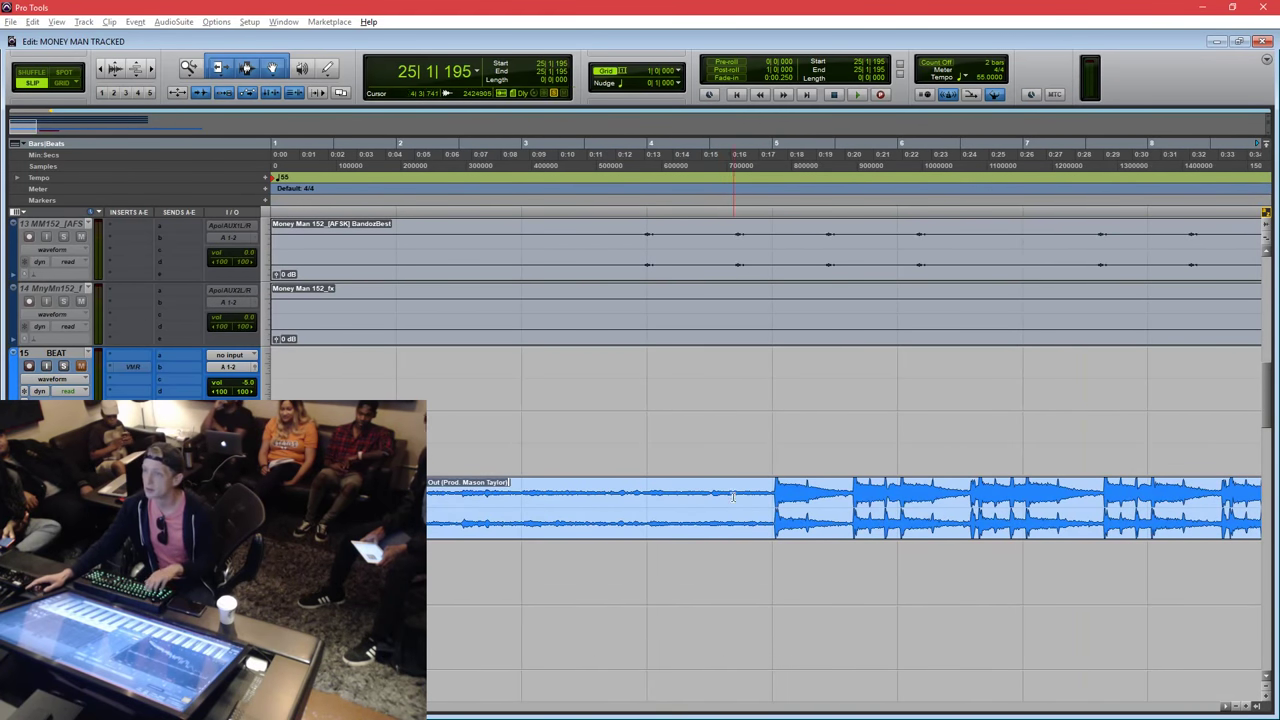
Measure the gap between the bar 5 grid line and the beat's first kick.
click(778, 489)
key(t)
key(t)
key(t)
drag(747, 489, 718, 500)
click(722, 490)
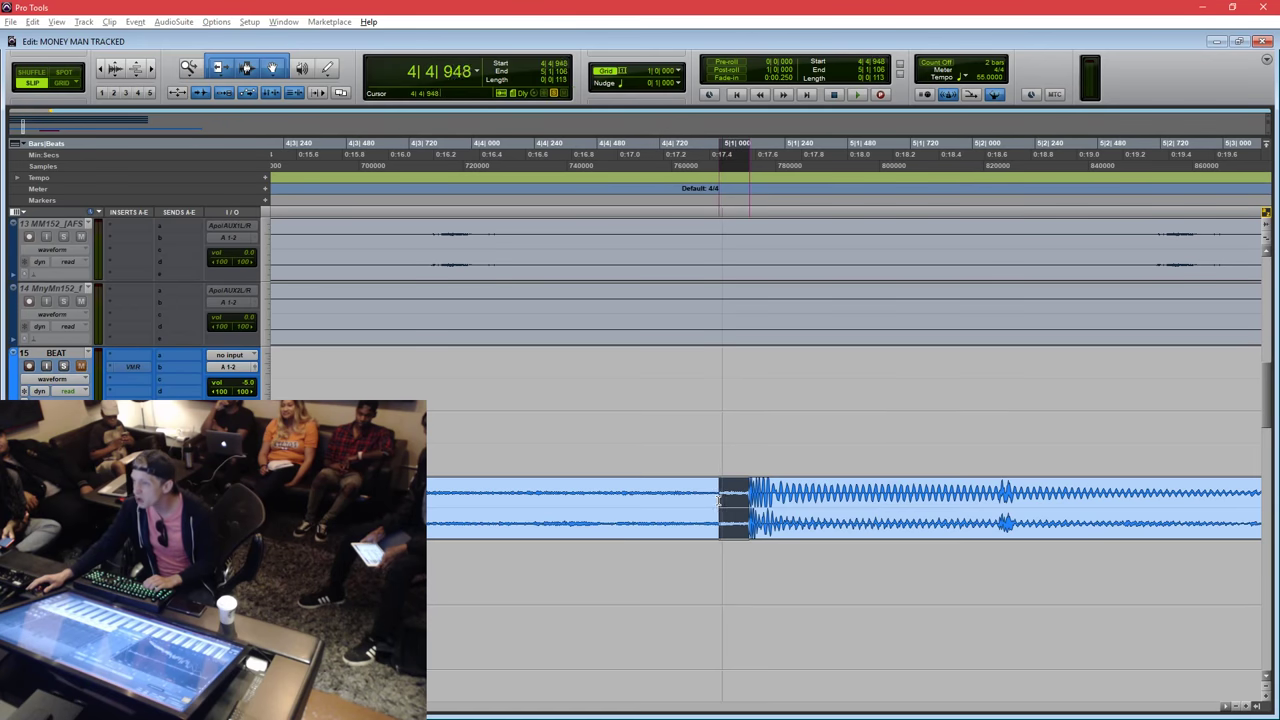
key(ctrl+[)
key(ctrl+[)
key(ctrl+[)
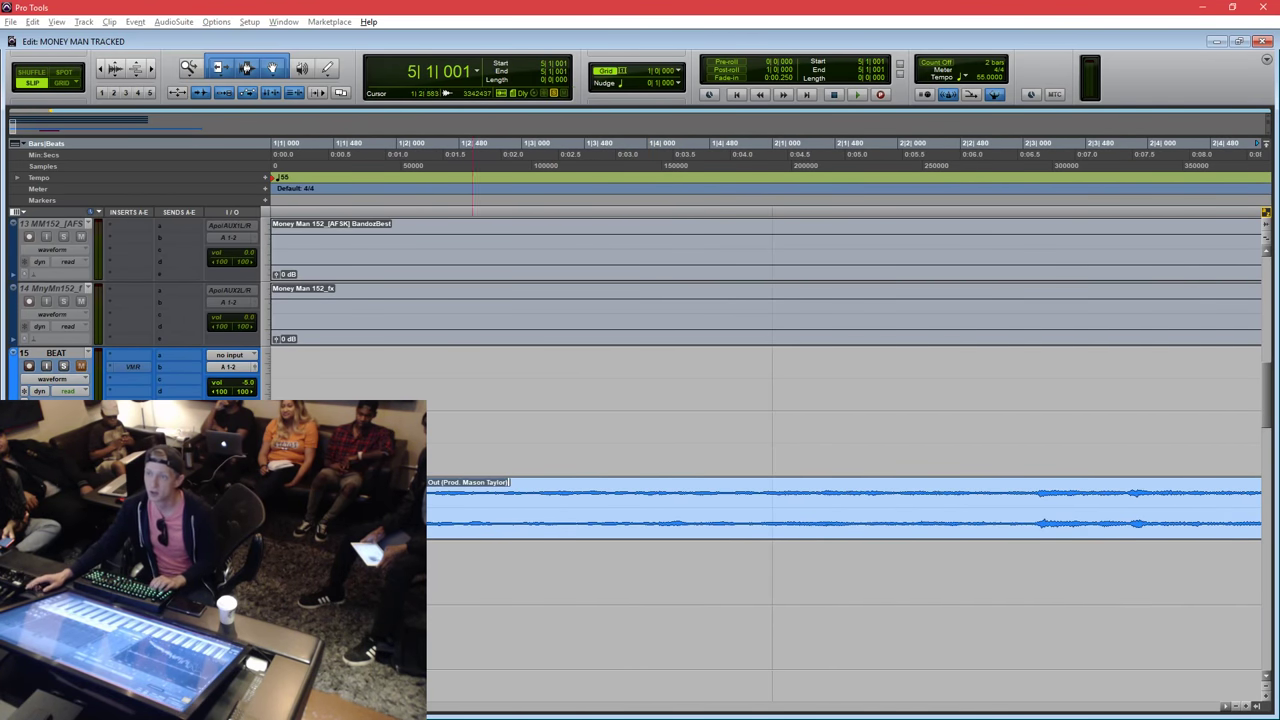
Examine the very start of the beat clip at an enlarged waveform height.
click(307, 525)
key(ctrl+])
key(ctrl+])
key(ctrl+alt+])
key(ctrl+alt+])
key(ctrl+alt+])
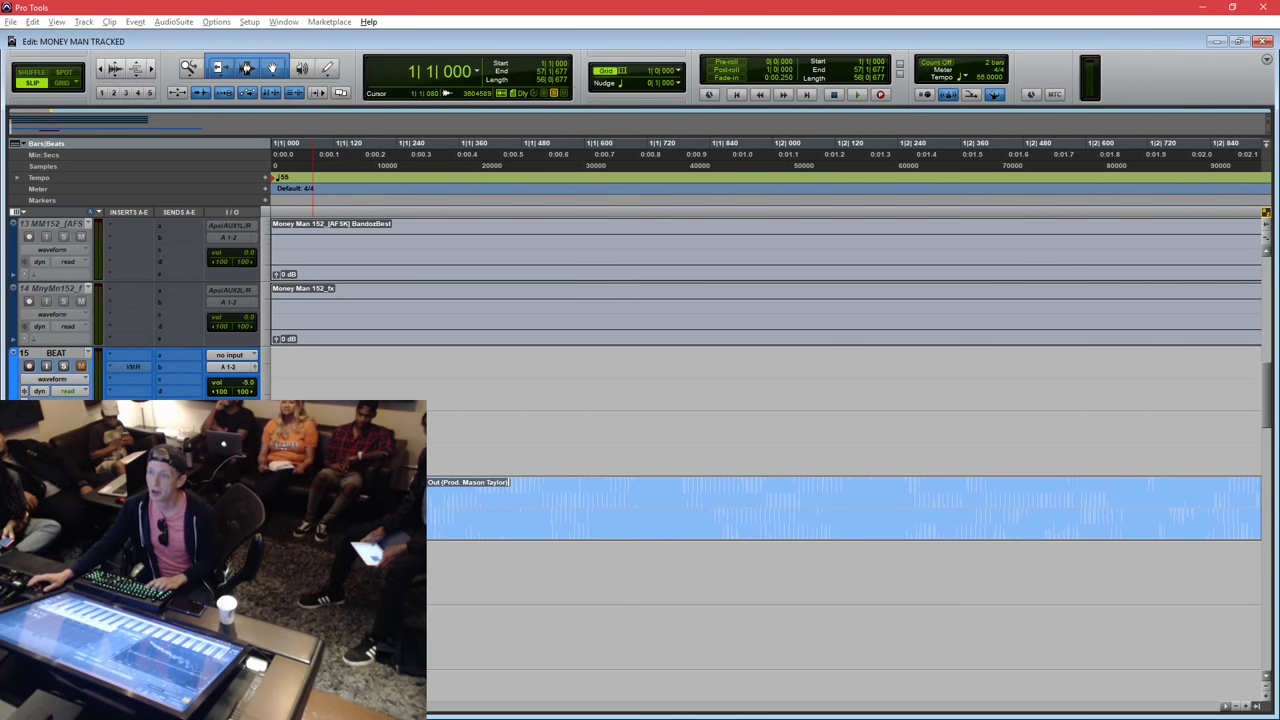
key(ctrl+alt+[)
key(ctrl+alt+[)
key(ctrl+alt+])
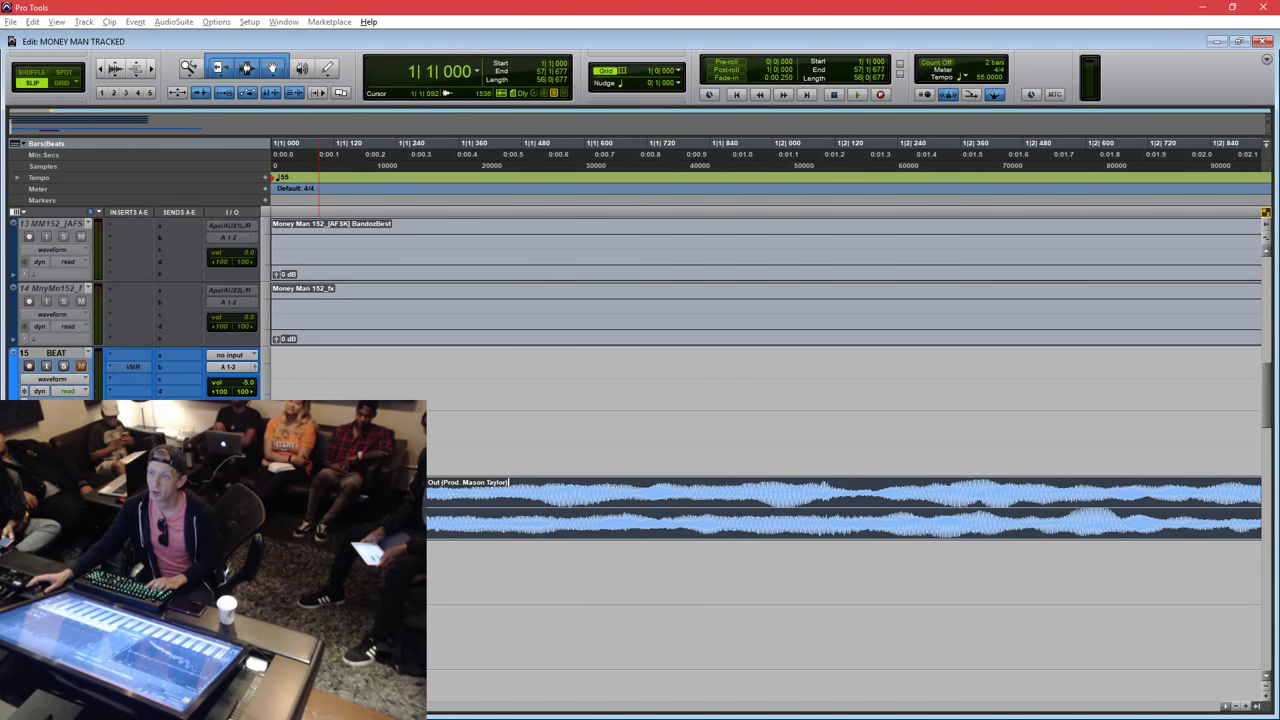
key(ctrl+alt+[)
Examine the beat clip around bars 9 and 10, comparing smaller and larger waveform heights.
click(467, 502)
key(ctrl+[)
key(ctrl+[)
key(ctrl+[)
key(ctrl+[)
key(ctrl+[)
key(ctrl+[)
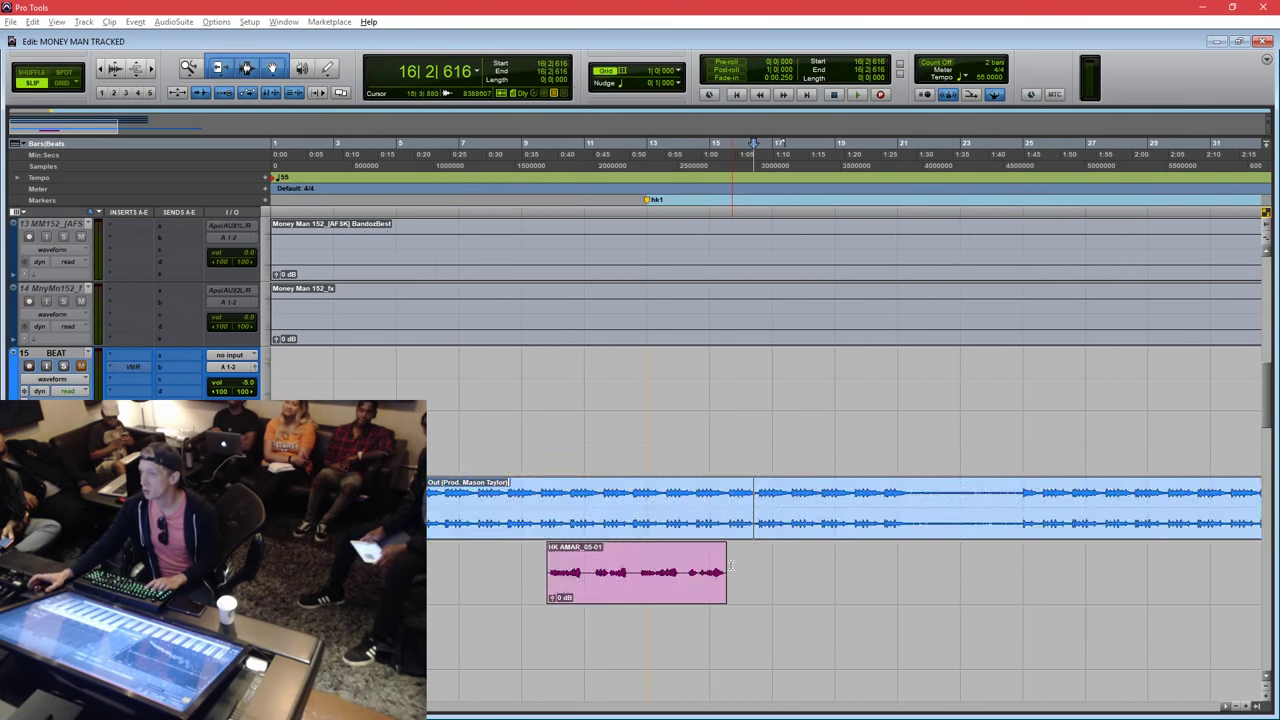
click(527, 487)
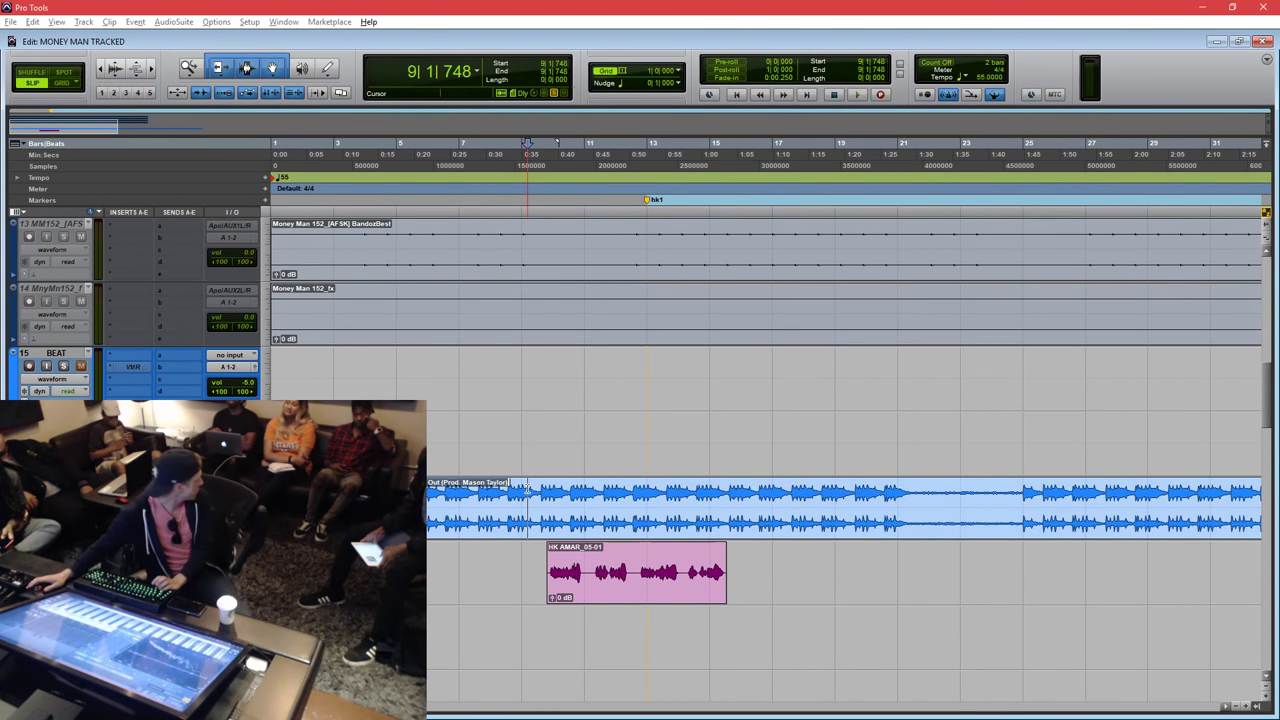
click(559, 487)
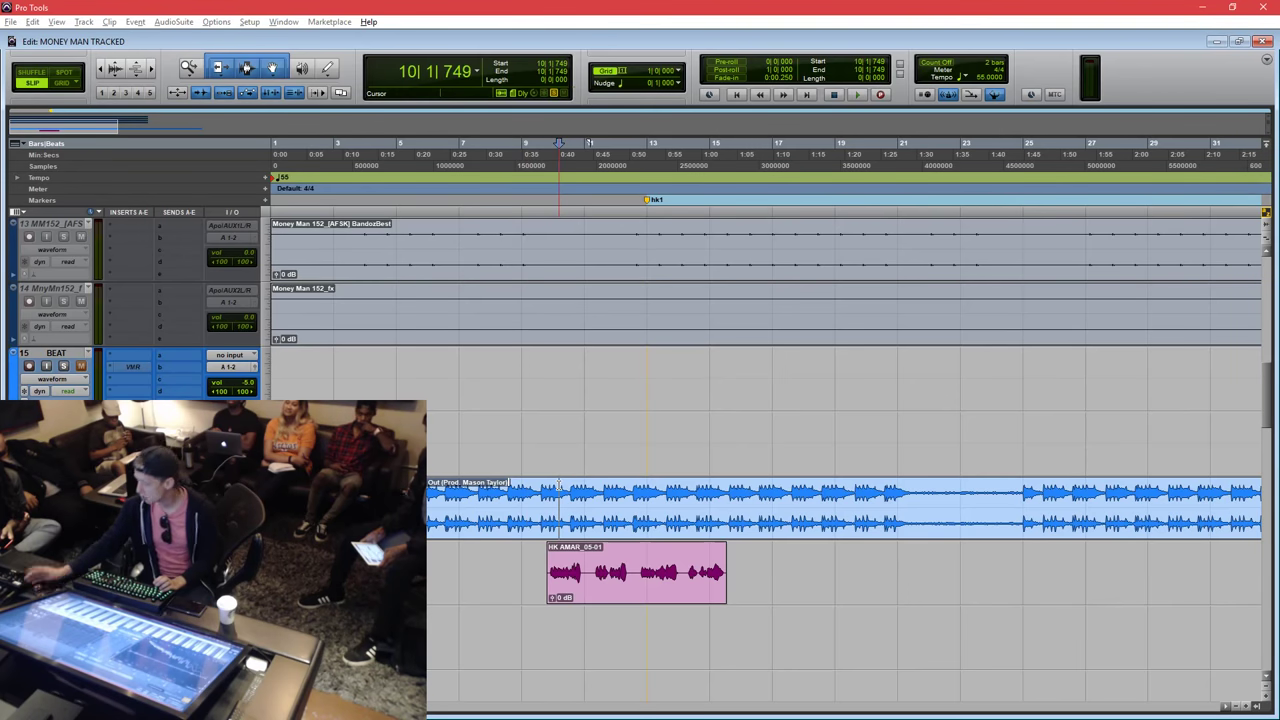
click(565, 490)
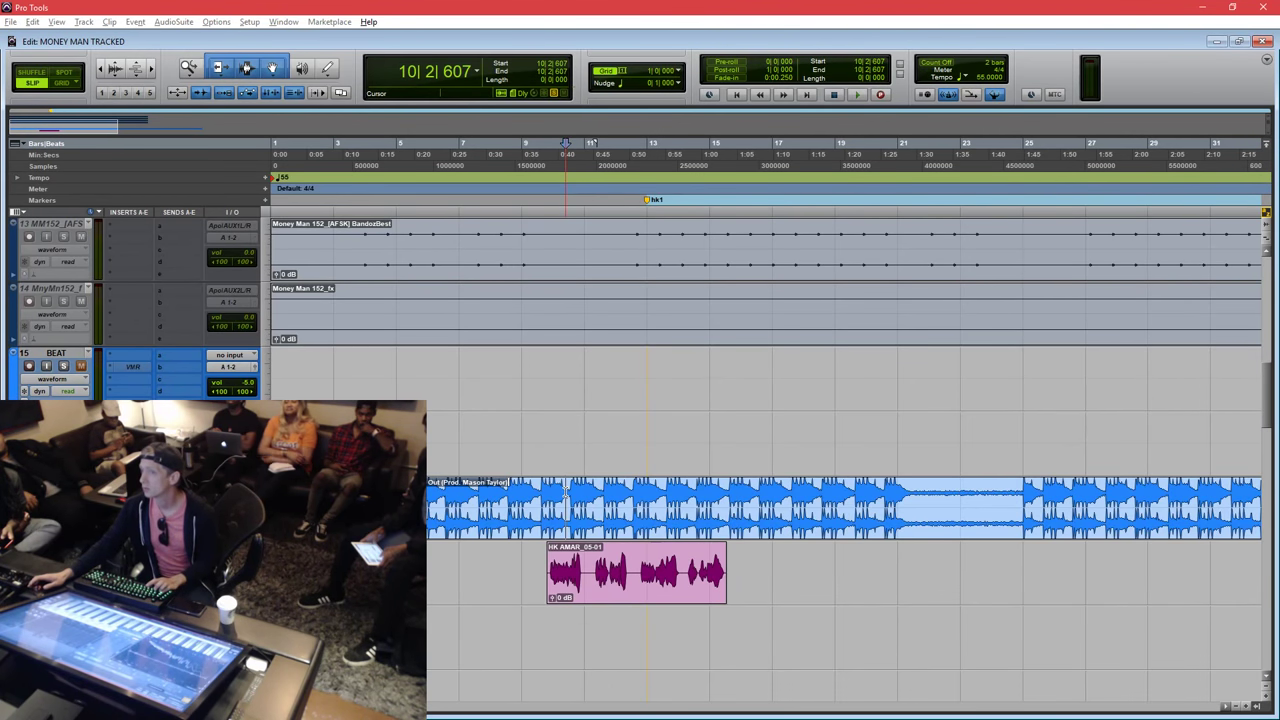
key(ctrl+alt+[)
key(ctrl+alt+[)
key(ctrl+alt+[)
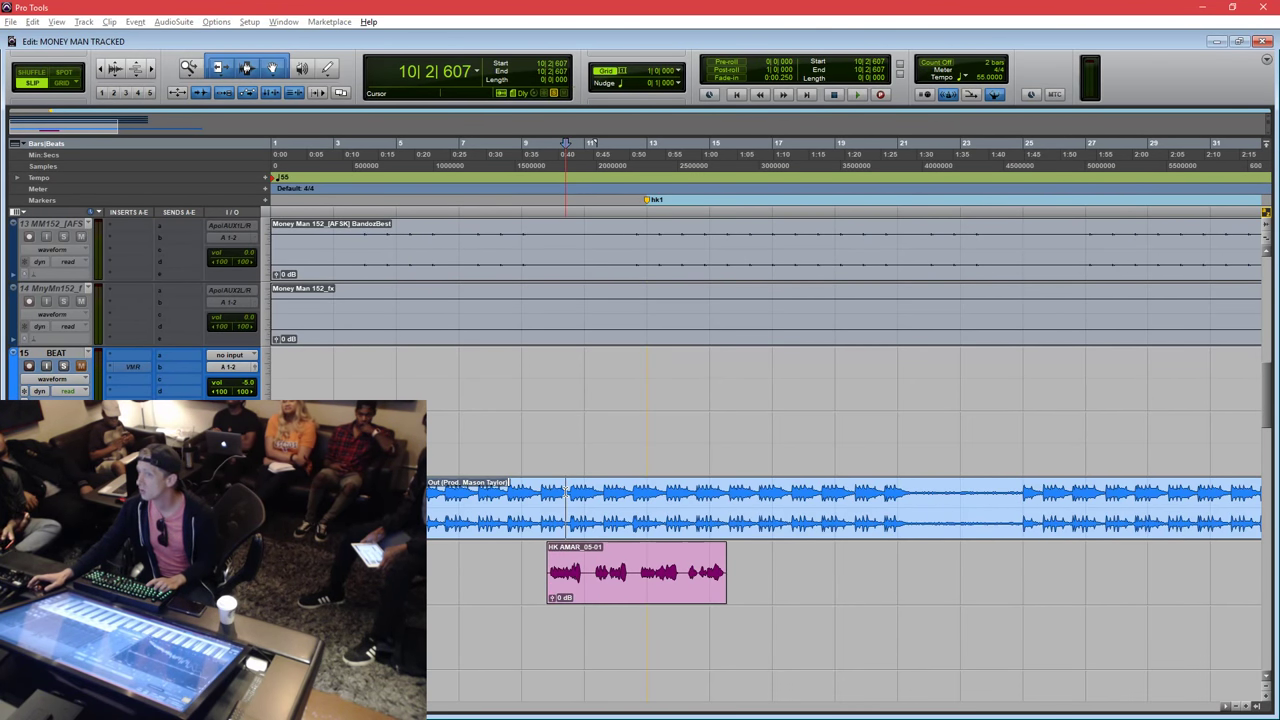
key(ctrl+alt+[)
key(ctrl+alt+])
key(ctrl+alt+])
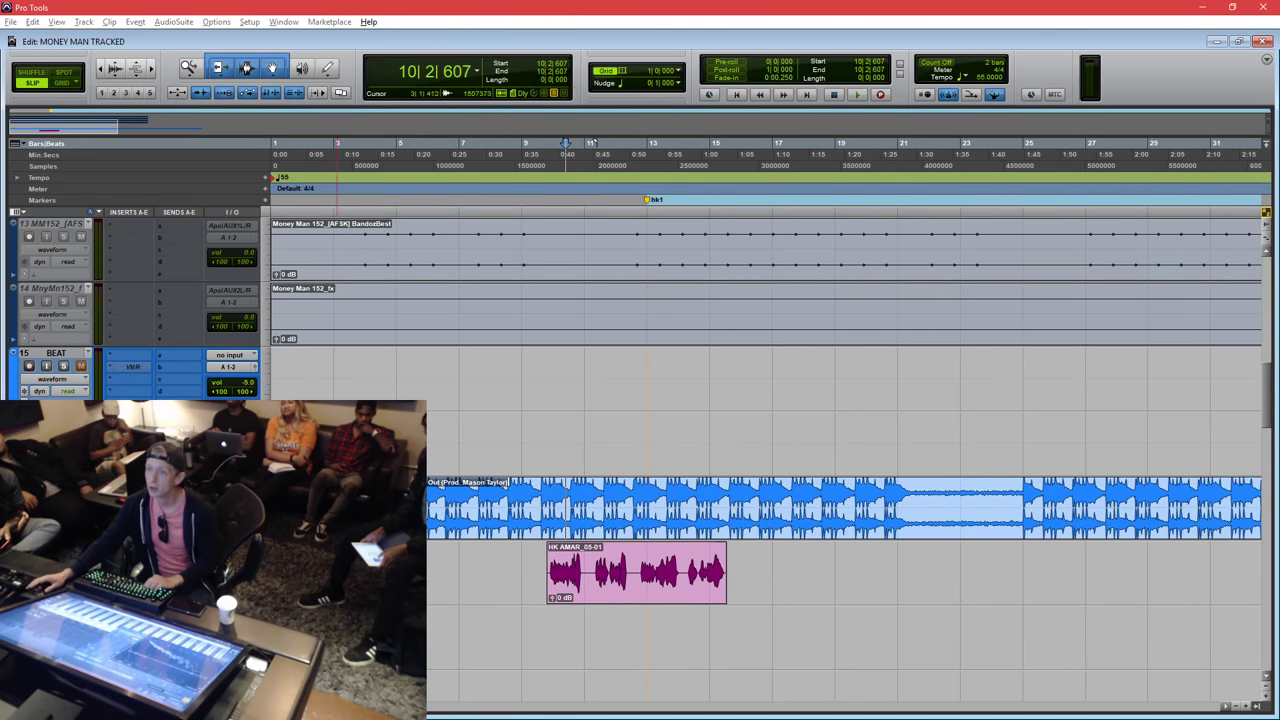
Place the cursor on the first transient at the start of the beat clip, at 1|1|092.
click(336, 492)
click(333, 525)
key(t)
key(t)
key(t)
key(t)
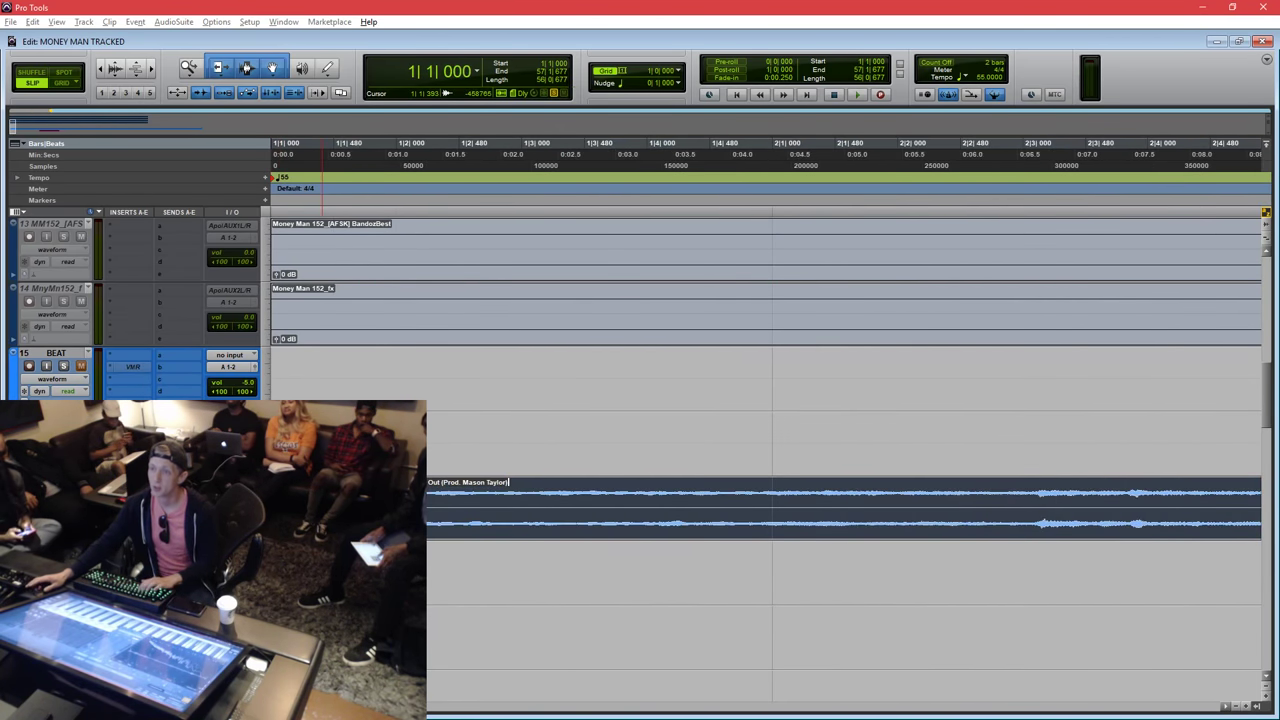
key(Tab)
key(t)
key(t)
key(t)
key(t)
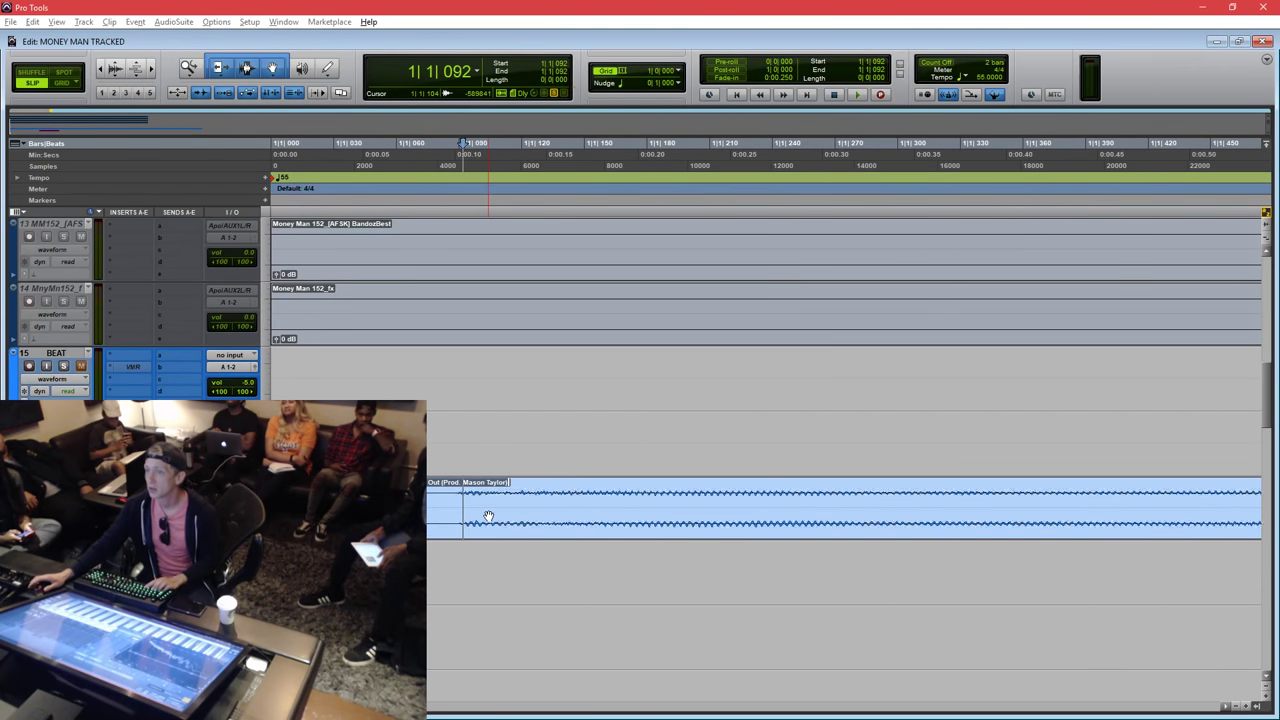
Trim away the silence before the beat clip's first sound, cutting the clip start at 1|1|088.
key(ctrl+alt+bracketright)
key(ctrl+alt+bracketright)
click(455, 495)
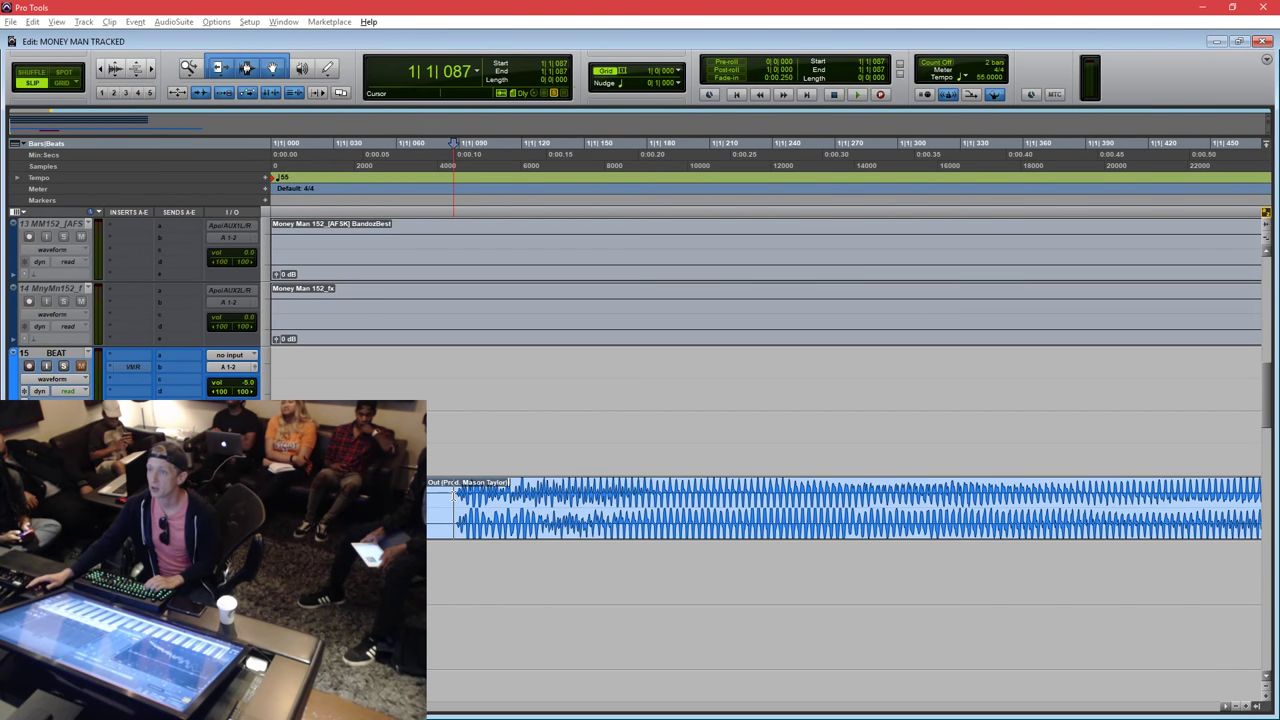
key(ctrl+bracketright)
key(ctrl+bracketright)
key(ctrl+bracketright)
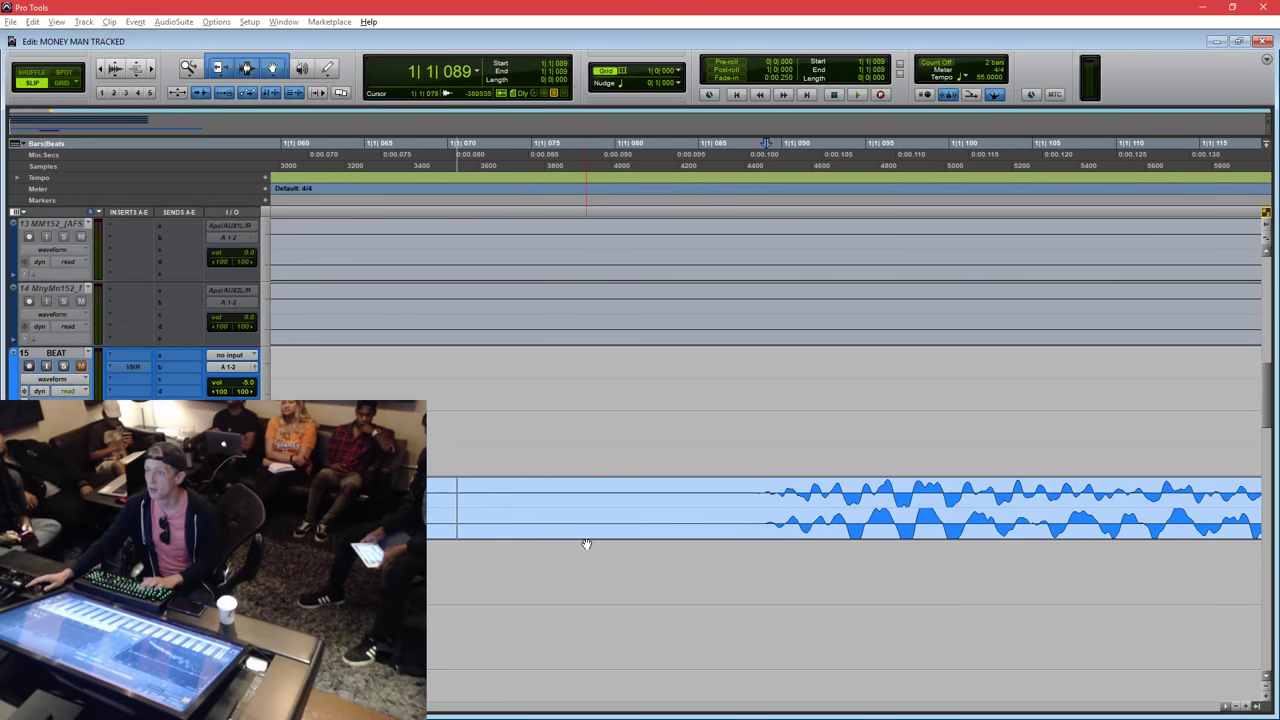
key(ctrl+bracketright)
key(ctrl+bracketright)
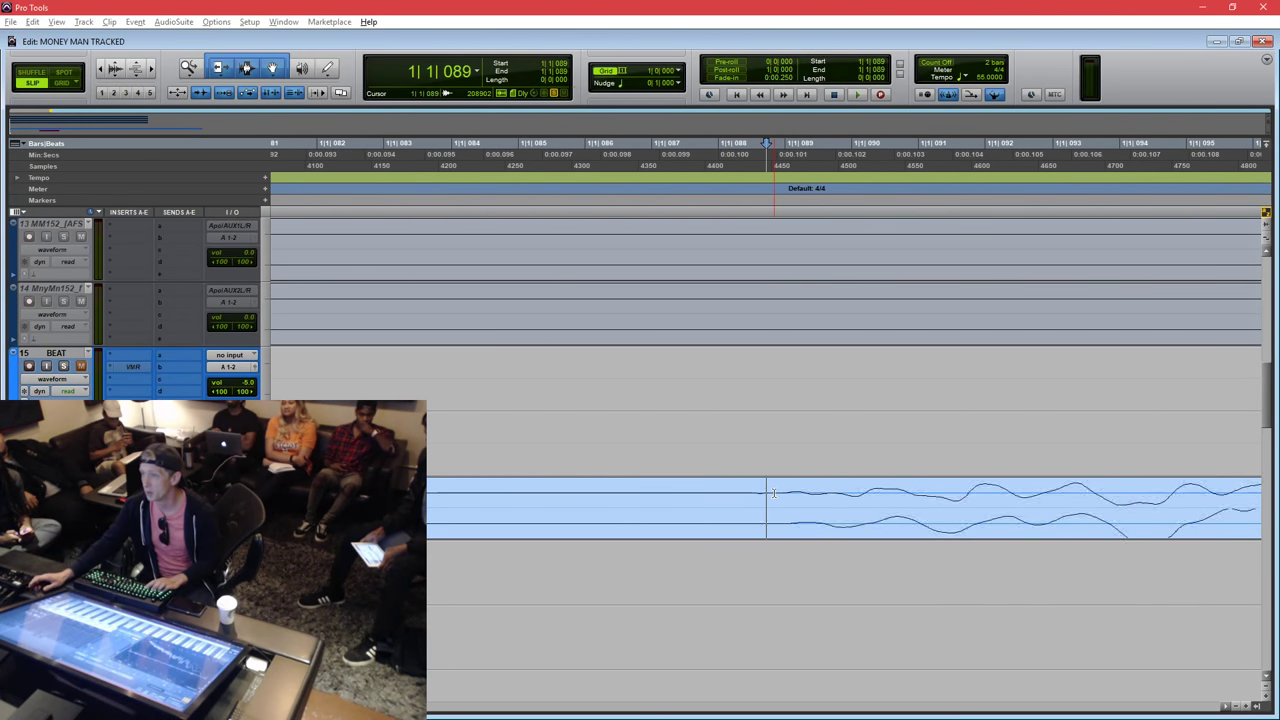
scroll(773, 493, right, 1)
scroll(580, 484, down, 1)
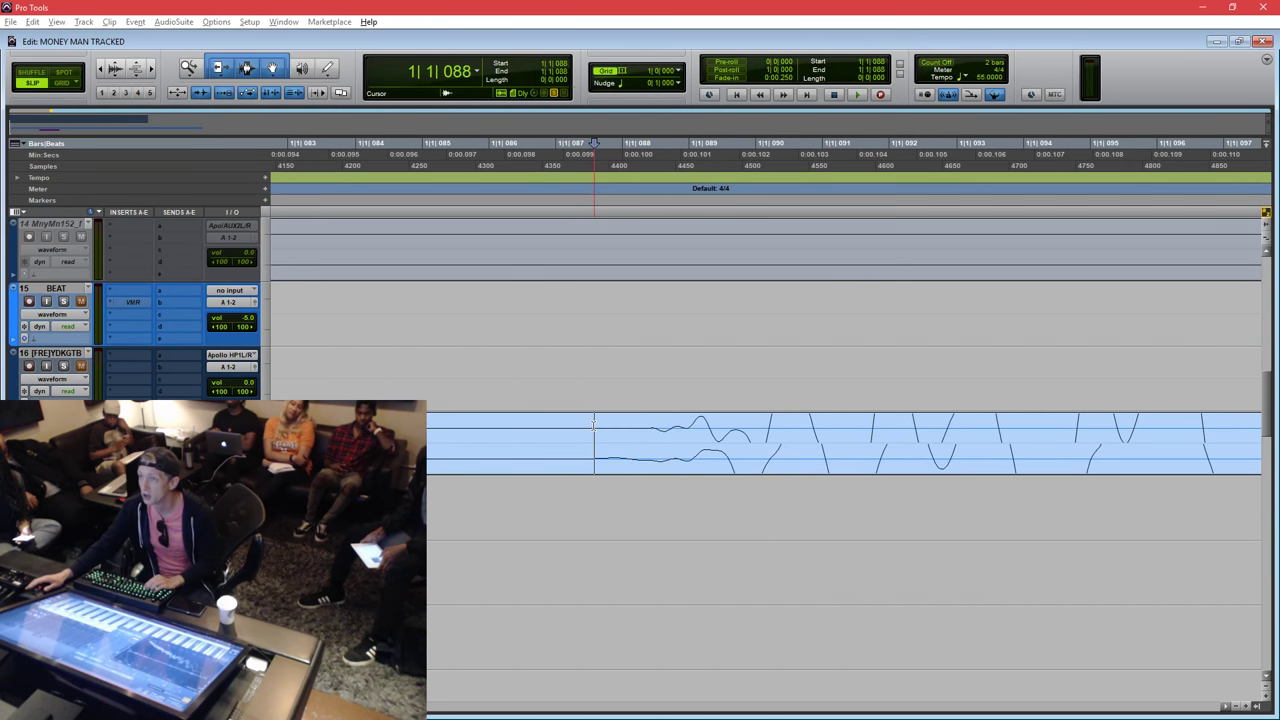
key(a)
Move the trimmed beat clip back to the session start at 1|1|000.
key(ctrl+bracketleft)
key(ctrl+bracketleft)
key(ctrl+bracketleft)
key(ctrl+bracketleft)
key(ctrl+bracketleft)
key(ctrl+bracketleft)
key(ctrl+bracketleft)
key(ctrl+bracketleft)
key(ctrl+bracketleft)
key(ctrl+bracketleft)
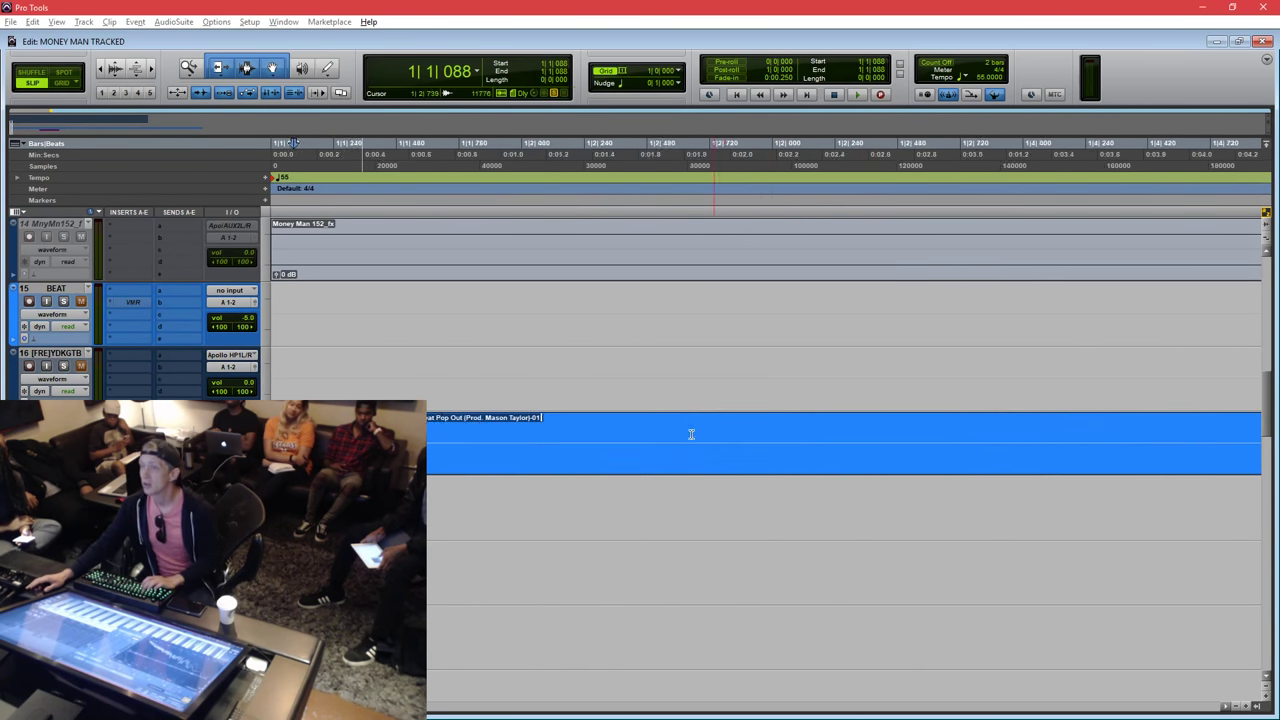
drag(499, 460, 322, 462)
key(ctrl+bracketleft)
key(ctrl+bracketleft)
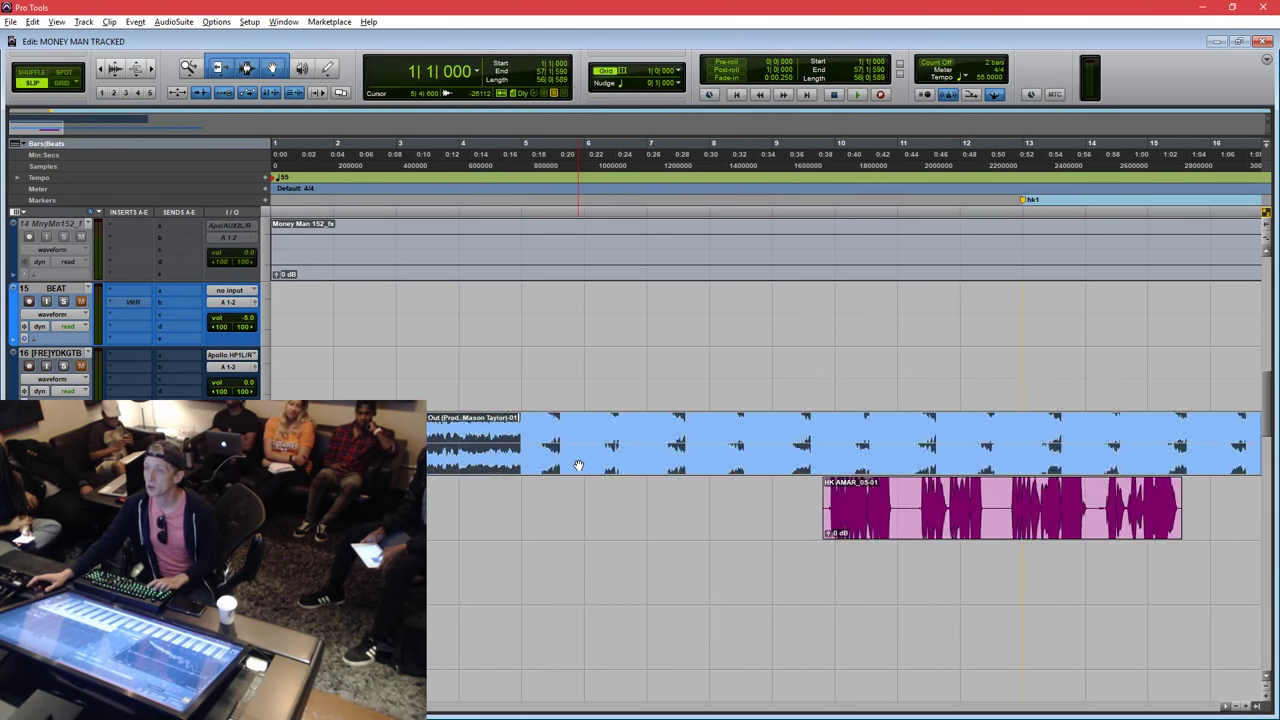
Check the moved beat's first kick against the bar 5 line and select the short stretch before it.
click(516, 426)
key(ctrl+bracketright)
key(ctrl+bracketright)
key(ctrl+bracketright)
key(ctrl+bracketright)
click(854, 437)
key(ctrl+bracketright)
key(ctrl+bracketright)
key(ctrl+bracketright)
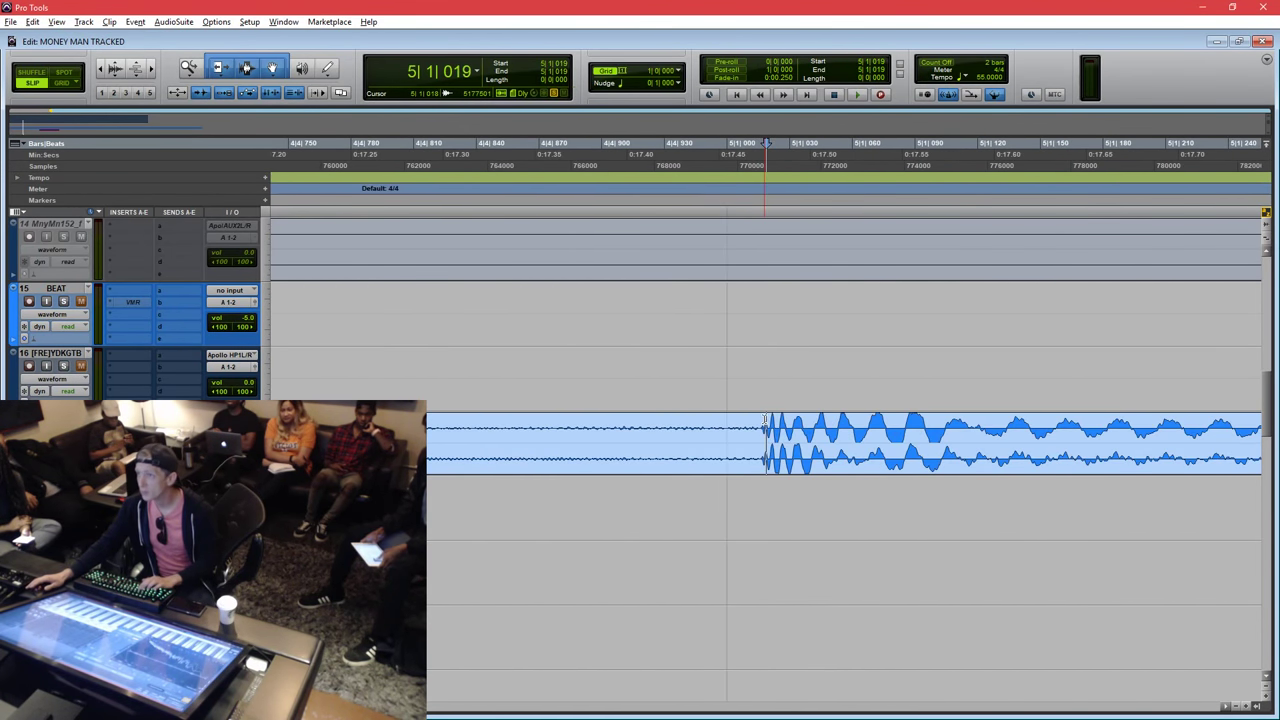
mouse_move(759, 425)
mouse_down()
mouse_move(729, 425)
mouse_move(740, 428)
mouse_up()
Check the beat's hits between bars 5 and 6 against the grid, placing the cursor at 5|3|558.
key(ctrl+bracketleft)
key(ctrl+bracketleft)
key(ctrl+bracketleft)
key(ctrl+bracketleft)
key(ctrl+bracketleft)
key(ctrl+bracketleft)
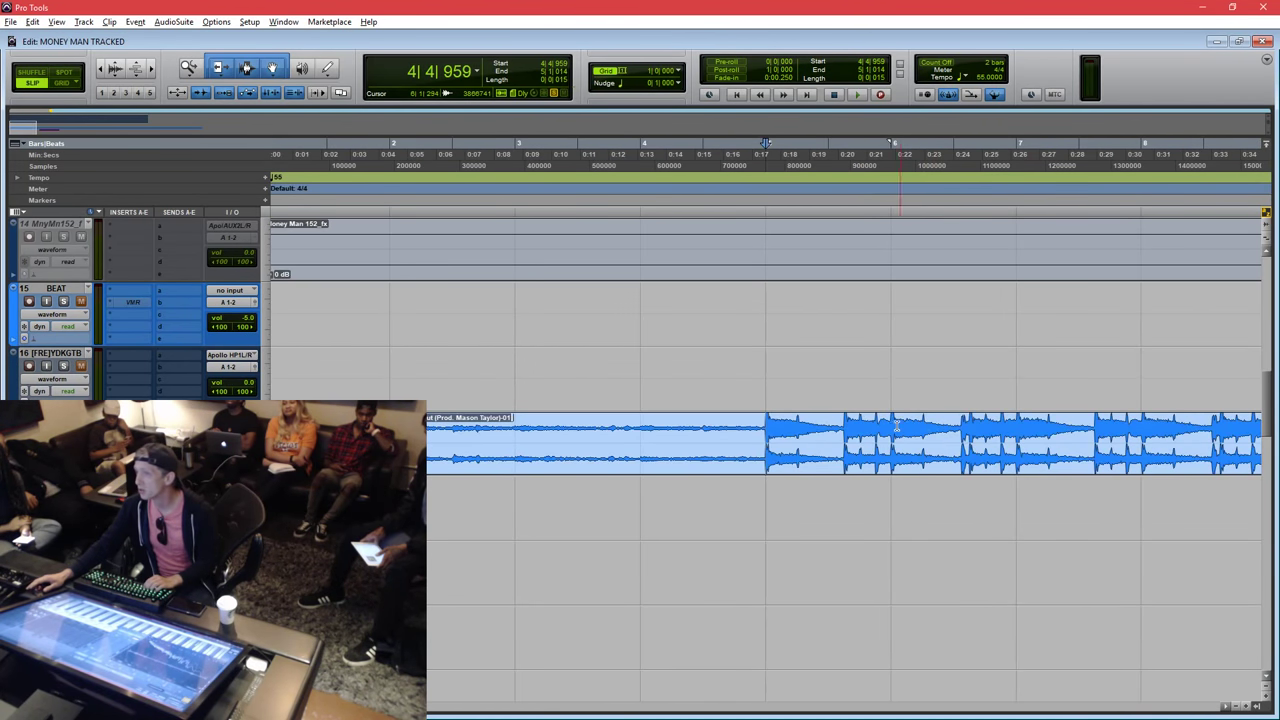
key(ctrl+bracketright)
key(ctrl+bracketright)
click(709, 425)
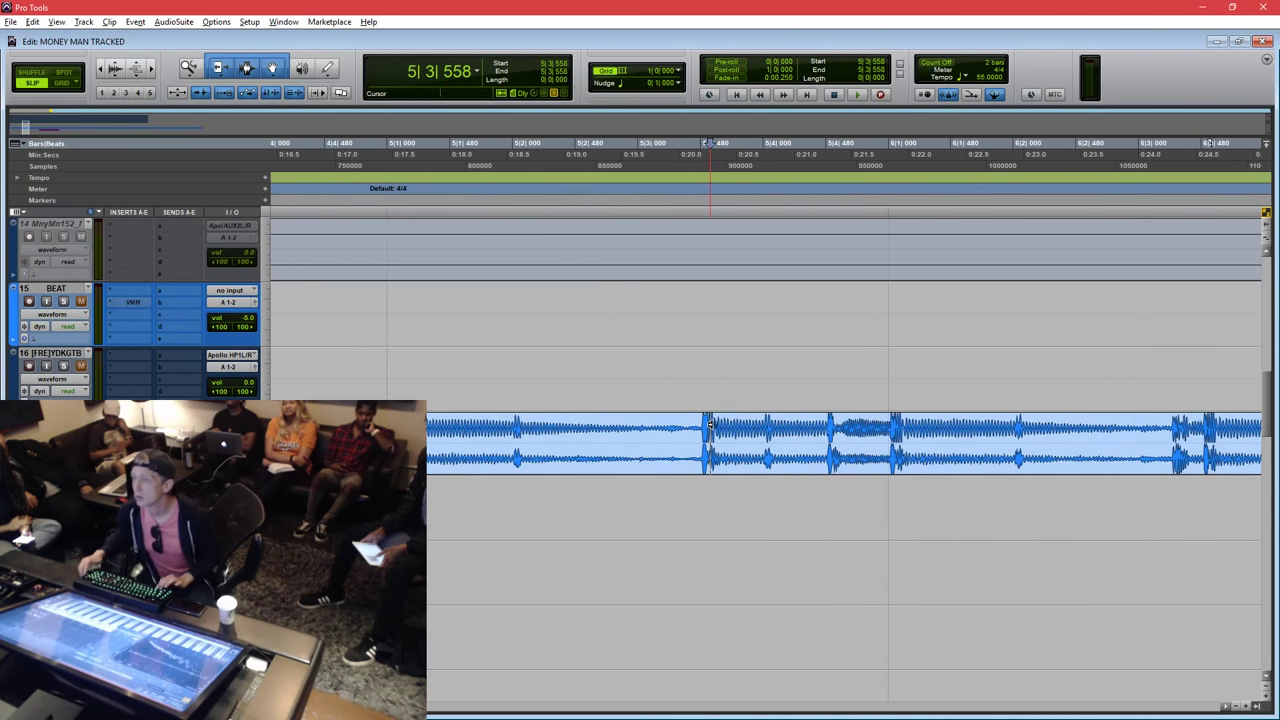
Set the grid value to 0|0|480 and place the cursor on the first kick at 5|1|024.
click(509, 422)
key(t)
key(t)
key(r)
click(526, 426)
key(t)
key(t)
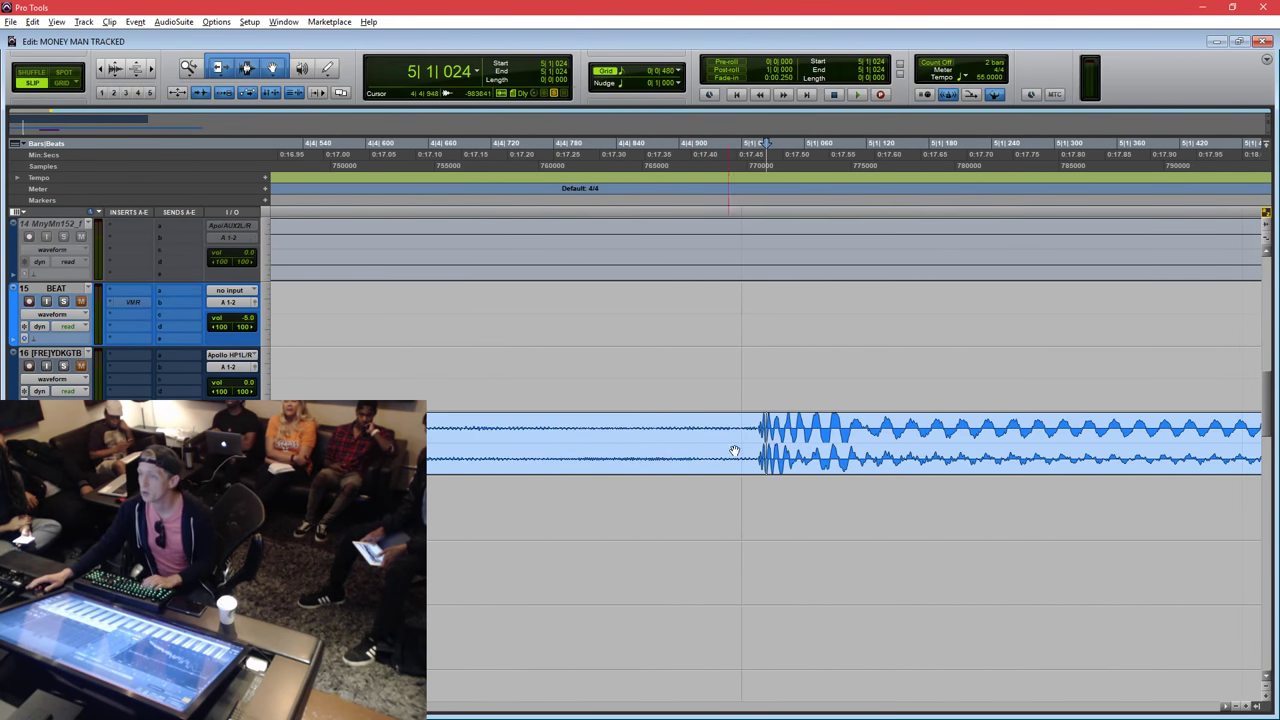
Select the whole trimmed beat clip and bring the wider arrangement into view.
key(r)
key(r)
key(r)
key(r)
key(r)
key(r)
click(672, 451)
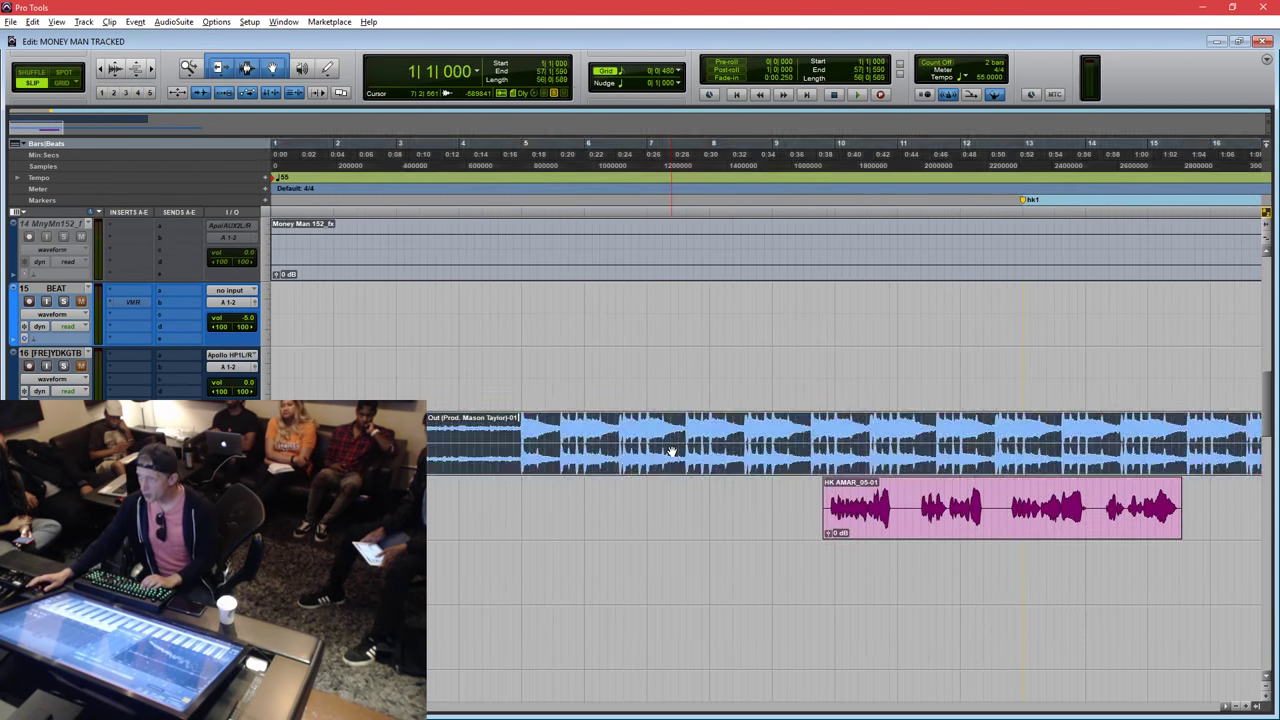
key(r)
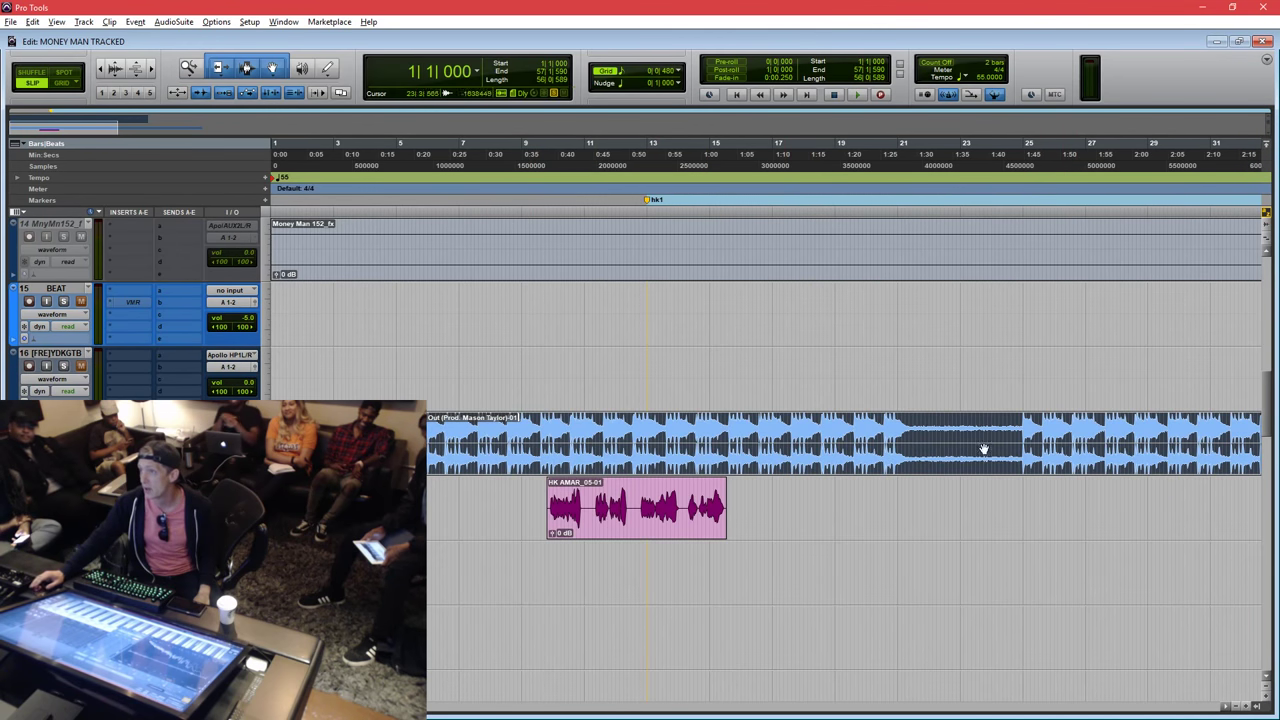
Try the Scrubber tool, return to the Smart Tool and place the cursor in the vocal clip at 12|4|815.
click(885, 425)
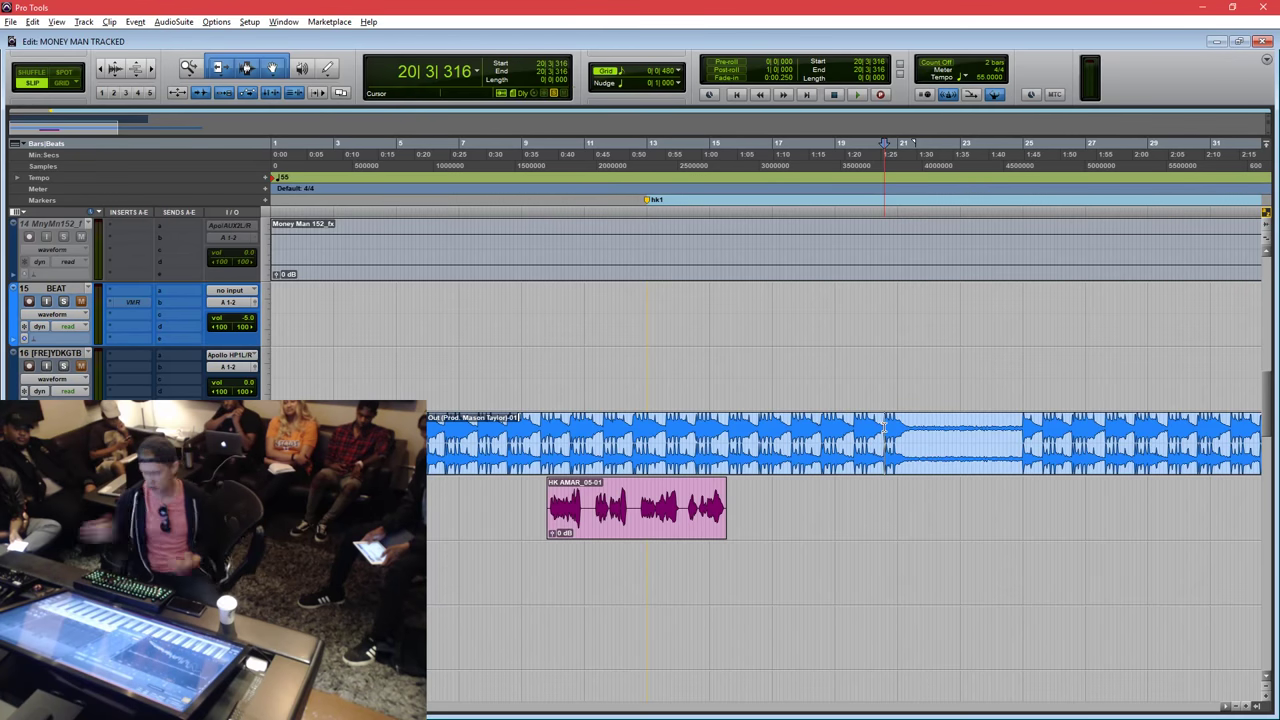
key(F9)
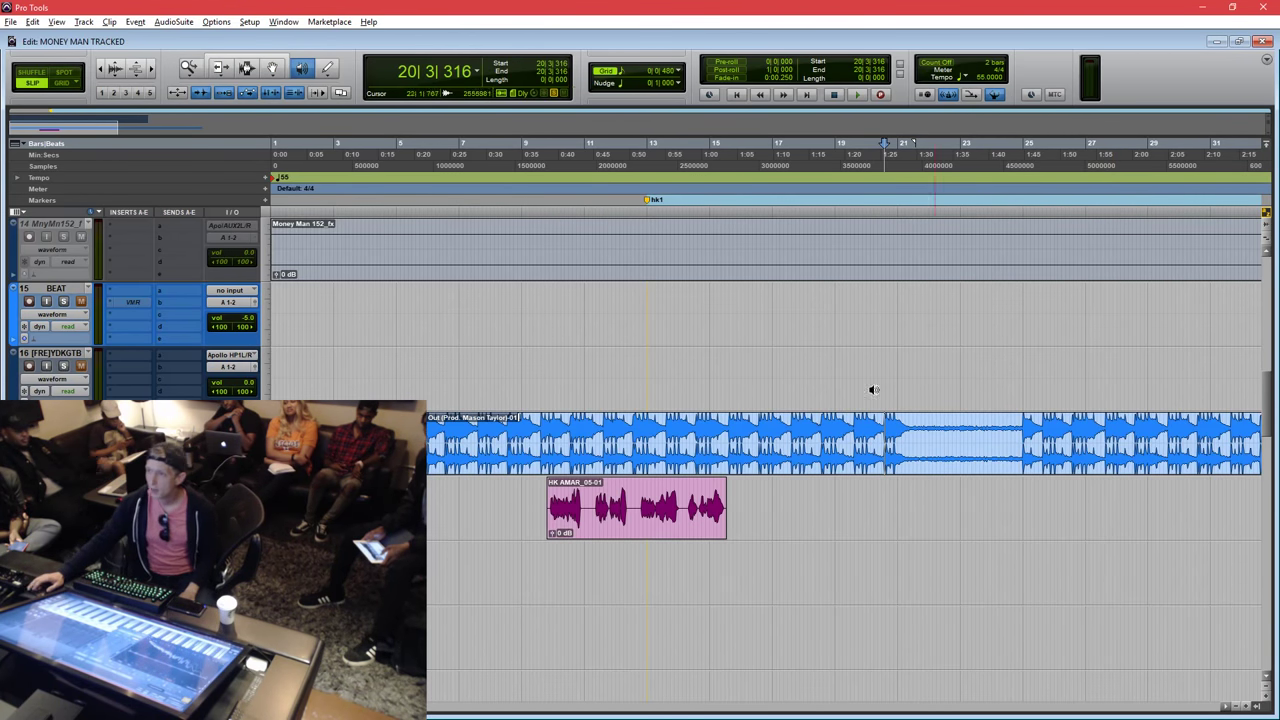
key(ctrl+7)
click(645, 505)
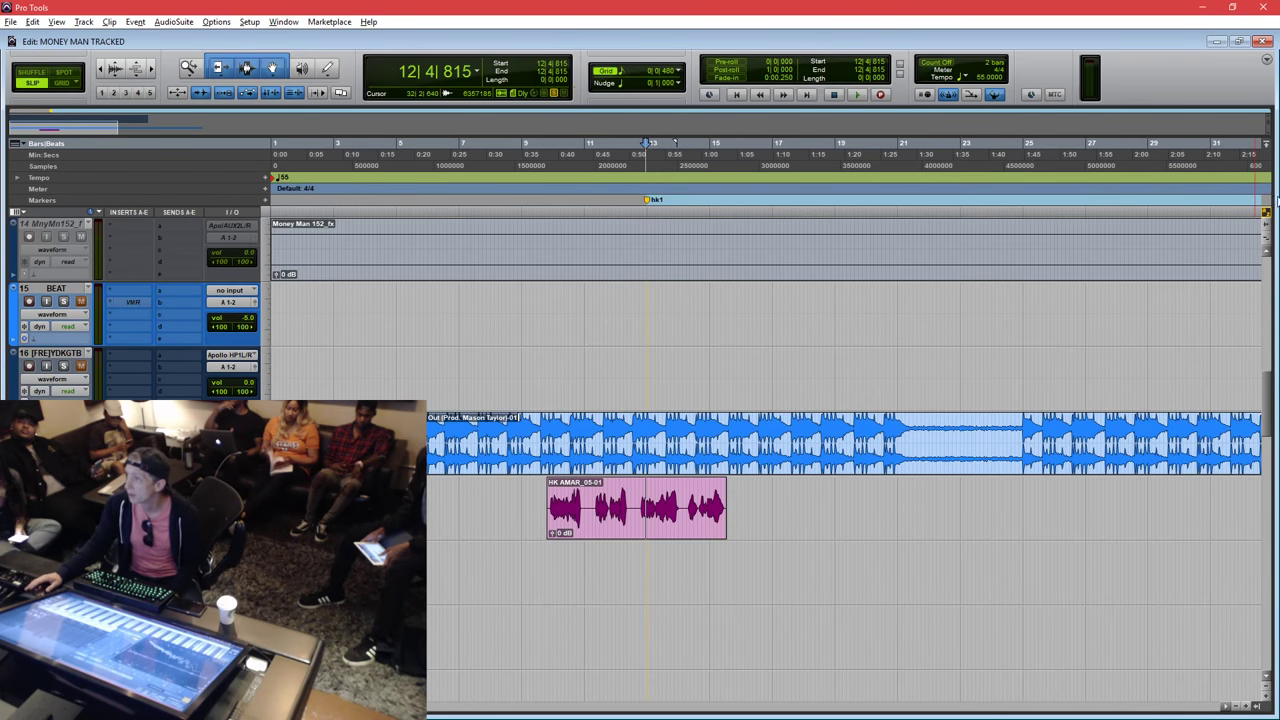
Place the cursor in the beat clip at 8|3|052 and switch to the Zoomer tool.
click(502, 432)
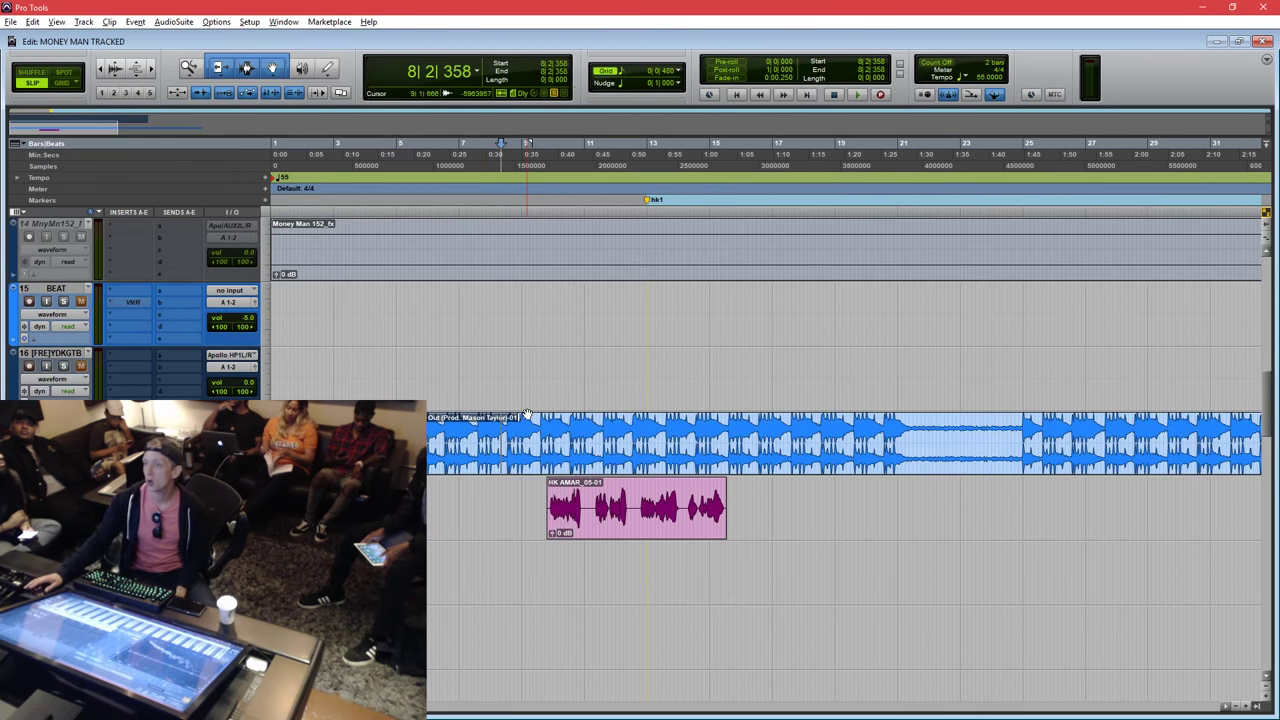
click(518, 426)
click(506, 426)
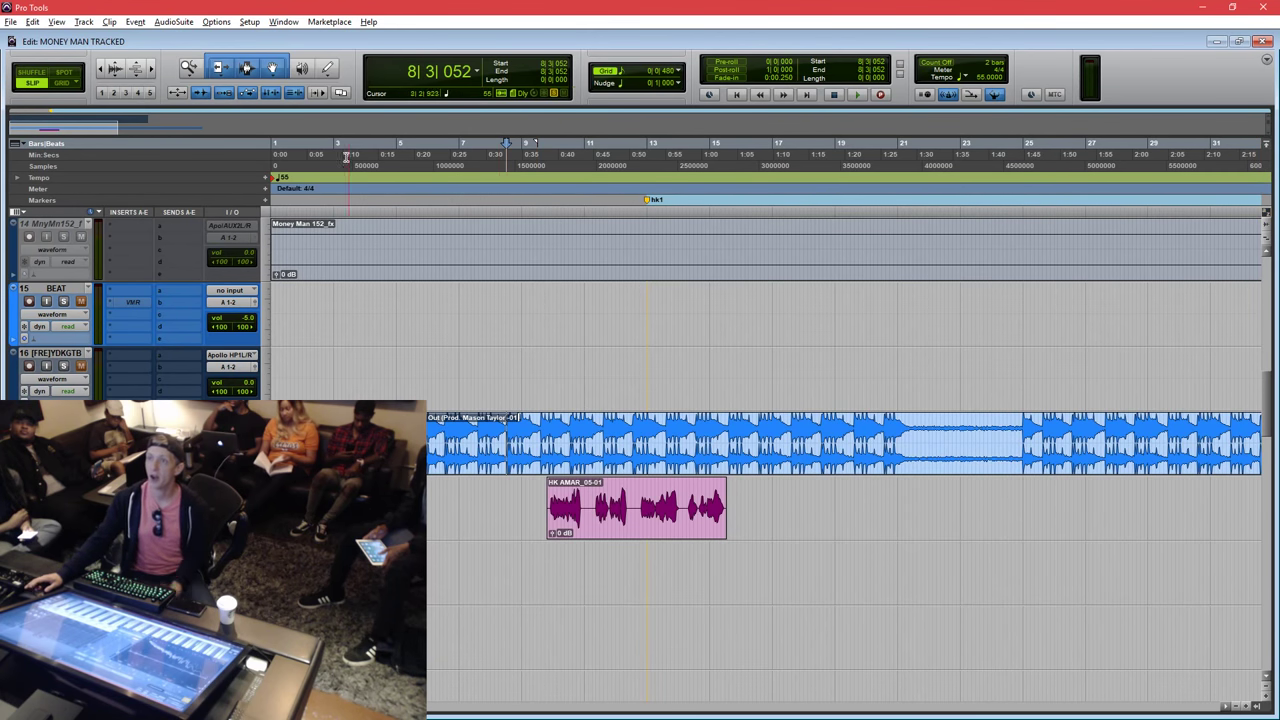
click(189, 68)
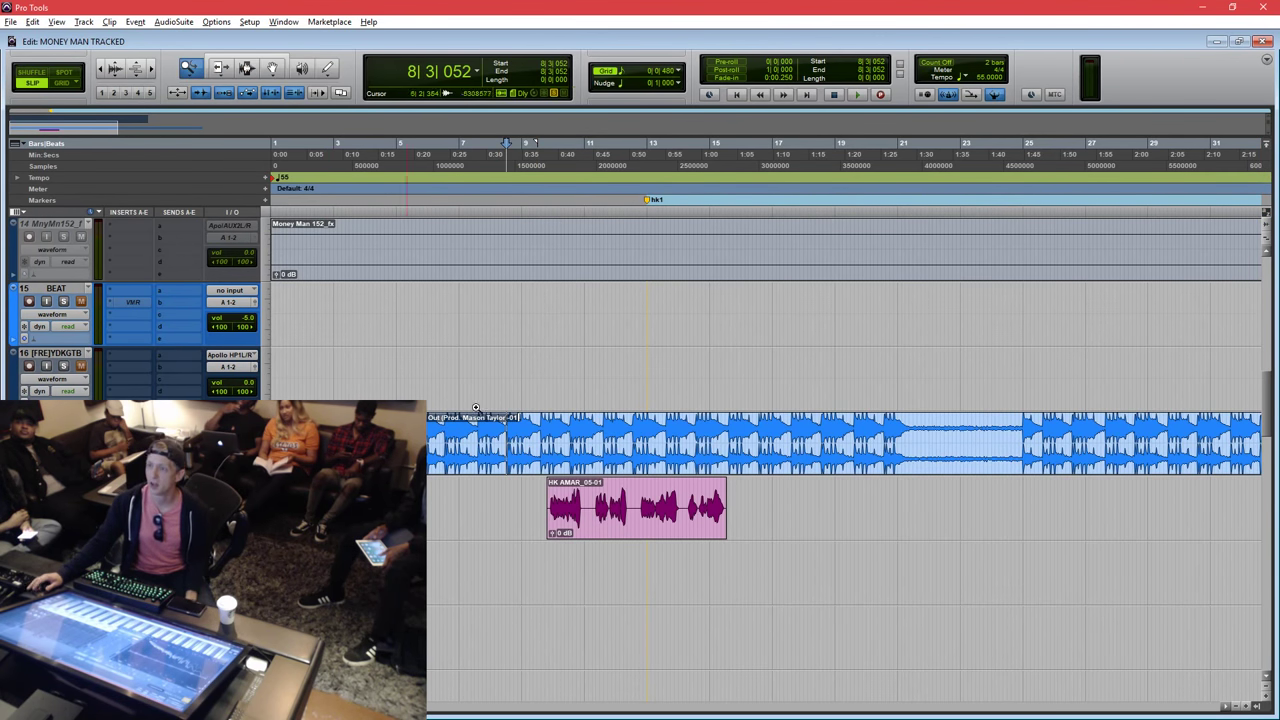
Zoom into the beat clip around bars 8 and 9 with the Zoomer tool, and zoom back out to the full arrangement.
key(ctrl+e)
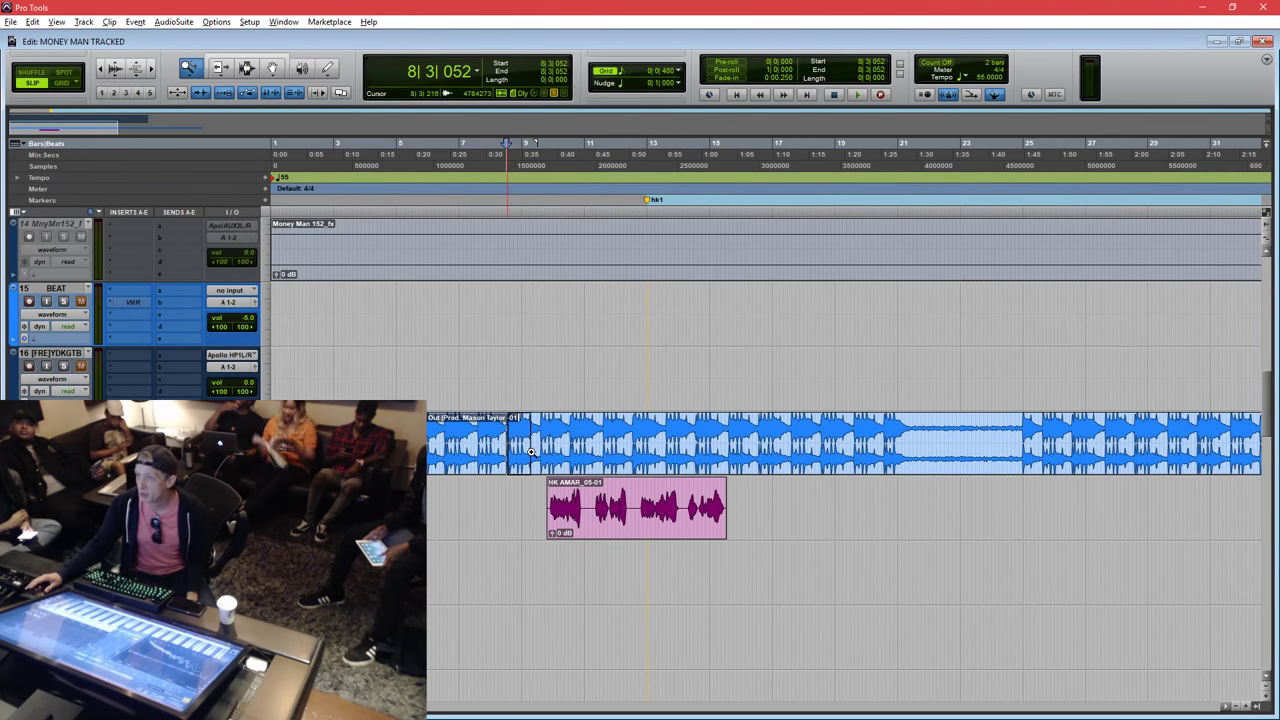
drag(539, 453, 539, 453)
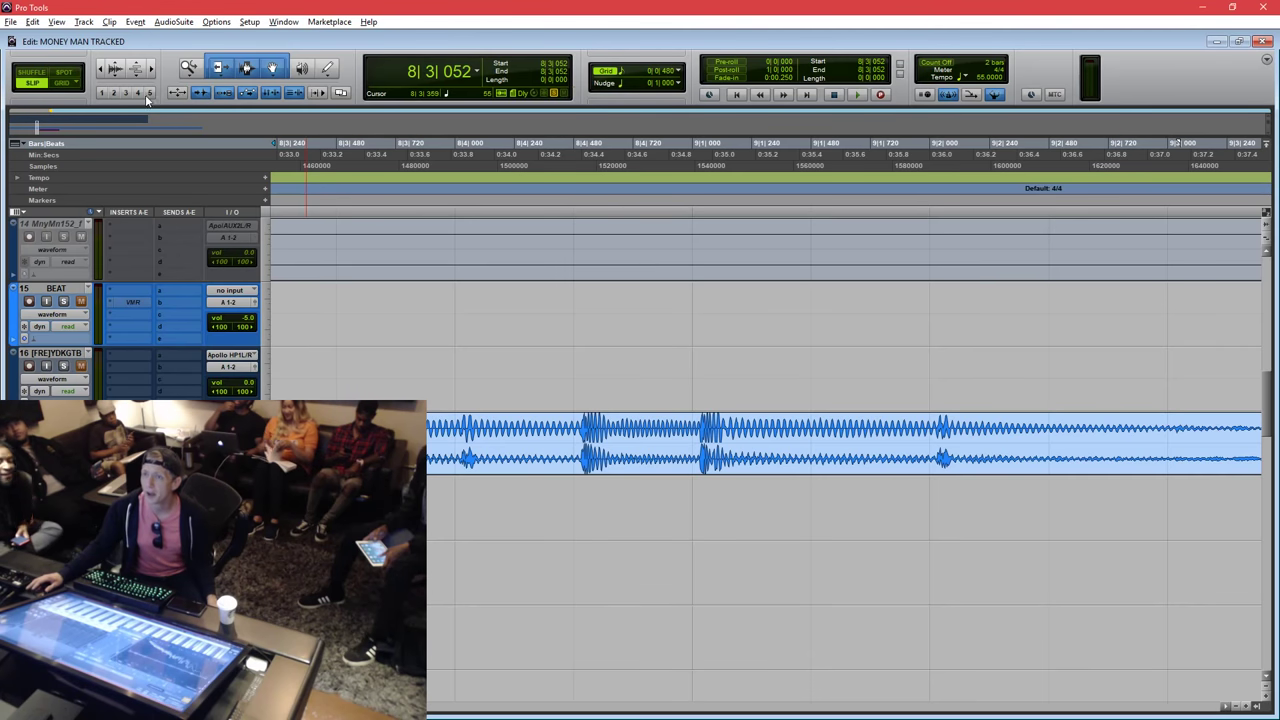
click(100, 68)
click(100, 68)
click(100, 68)
click(100, 68)
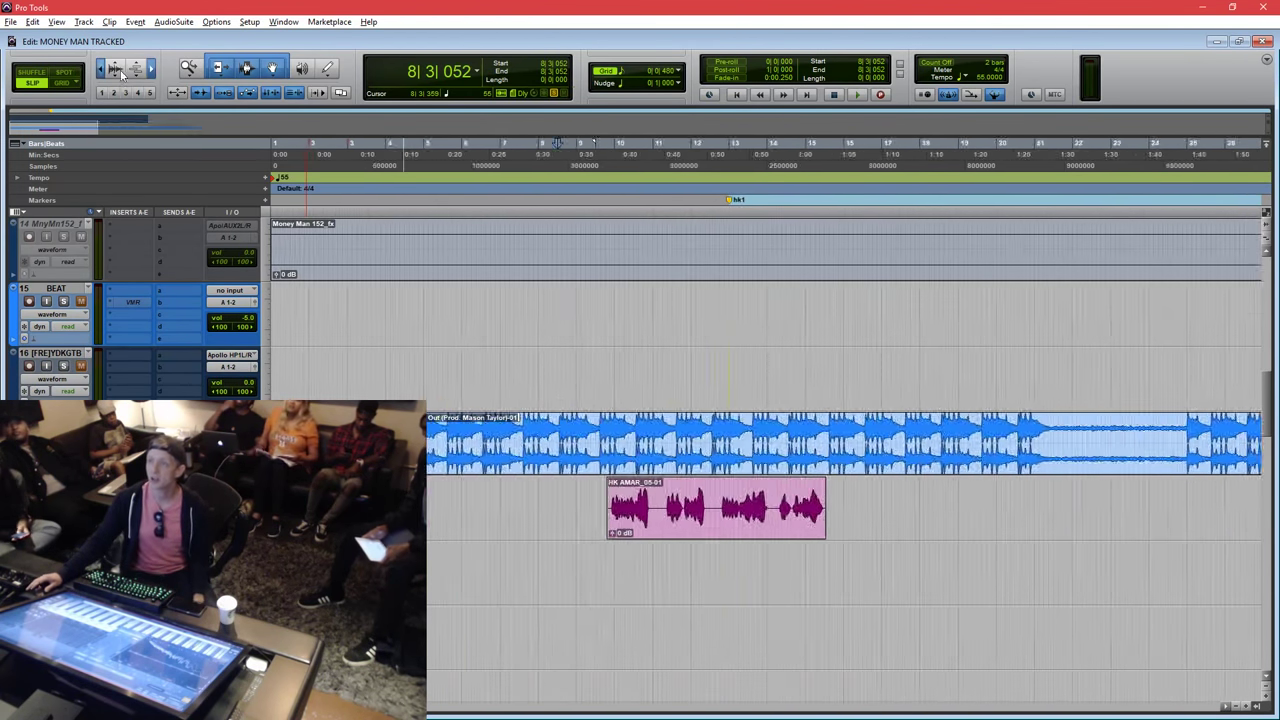
drag(121, 74, 27, 73)
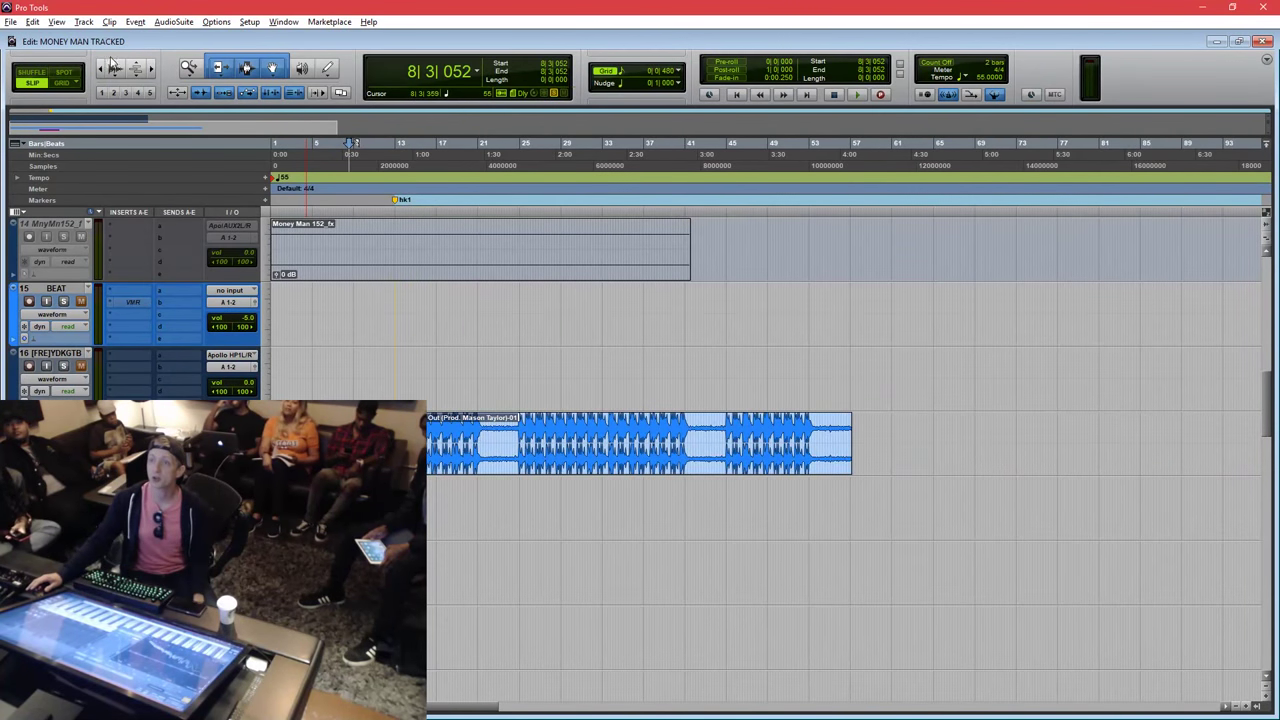
drag(112, 63, 112, 75)
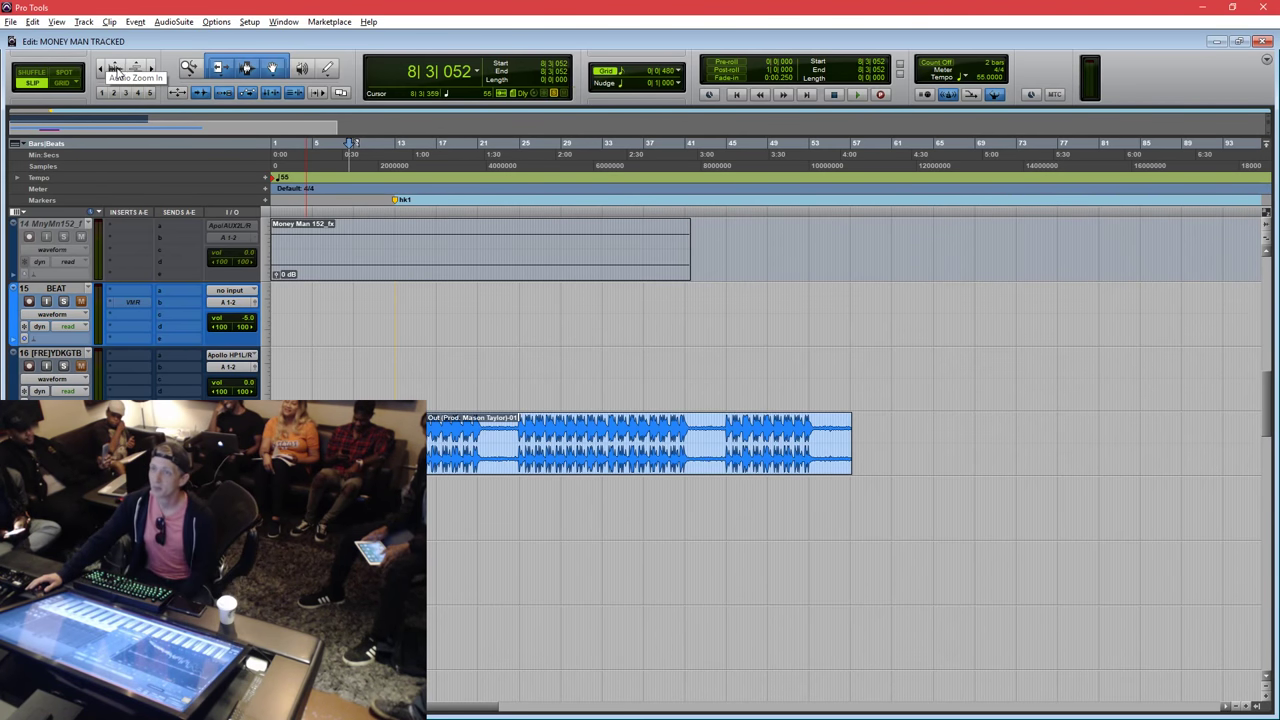
click(116, 70)
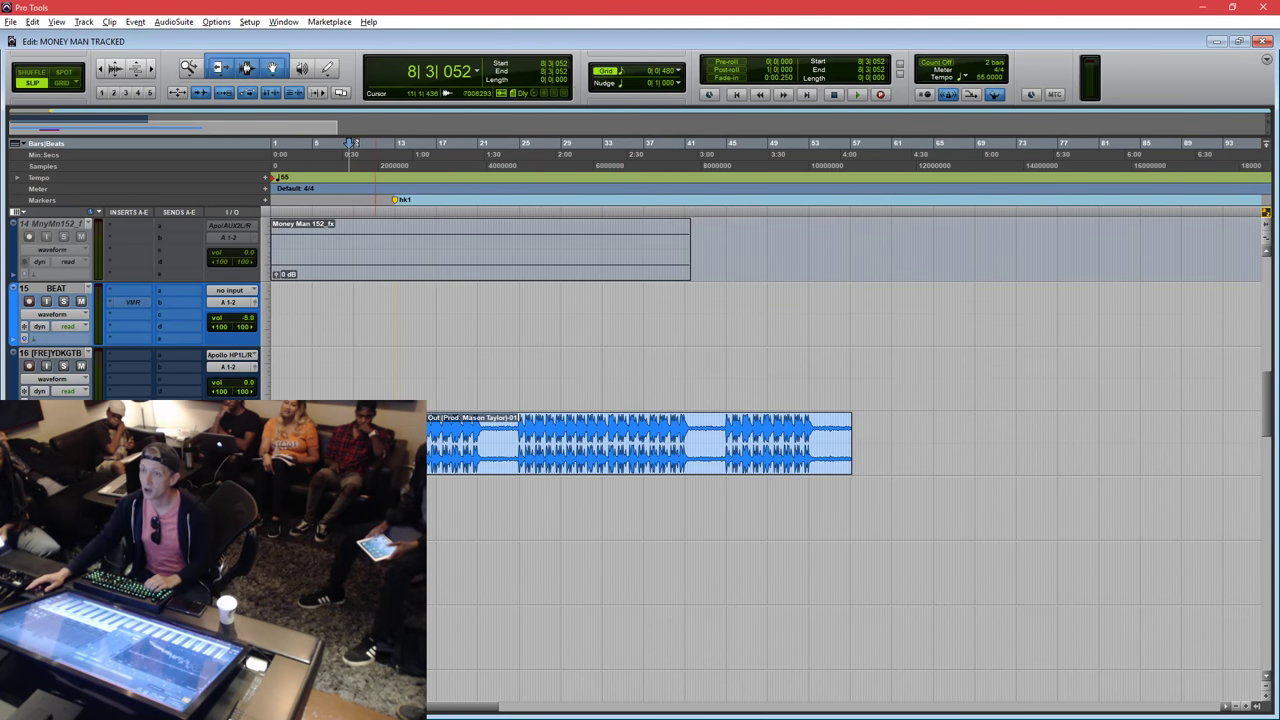
Place the cursor at 9|1|943 and zoom the timeline in and out around that position.
click(358, 143)
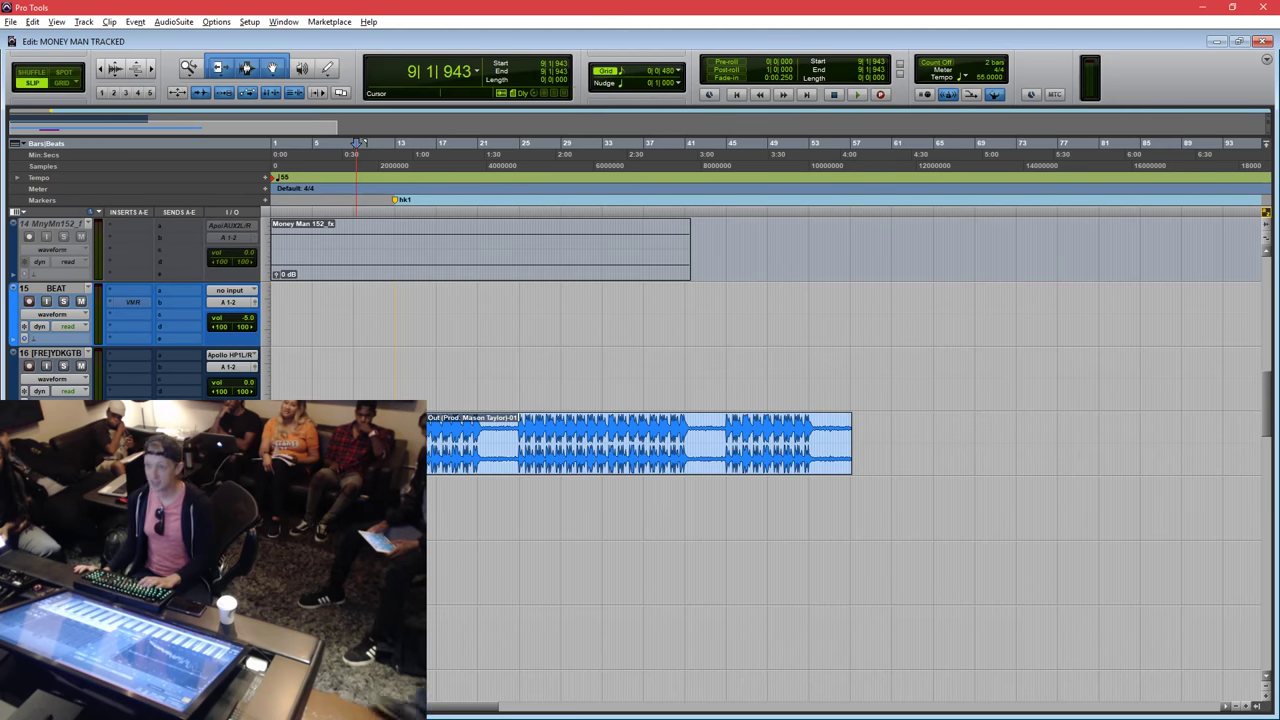
key(ctrl+bracketright)
key(ctrl+bracketright)
key(ctrl+bracketright)
key(ctrl+bracketright)
key(ctrl+bracketright)
key(ctrl+bracketright)
key(ctrl+bracketright)
key(ctrl+bracketright)
key(ctrl+bracketright)
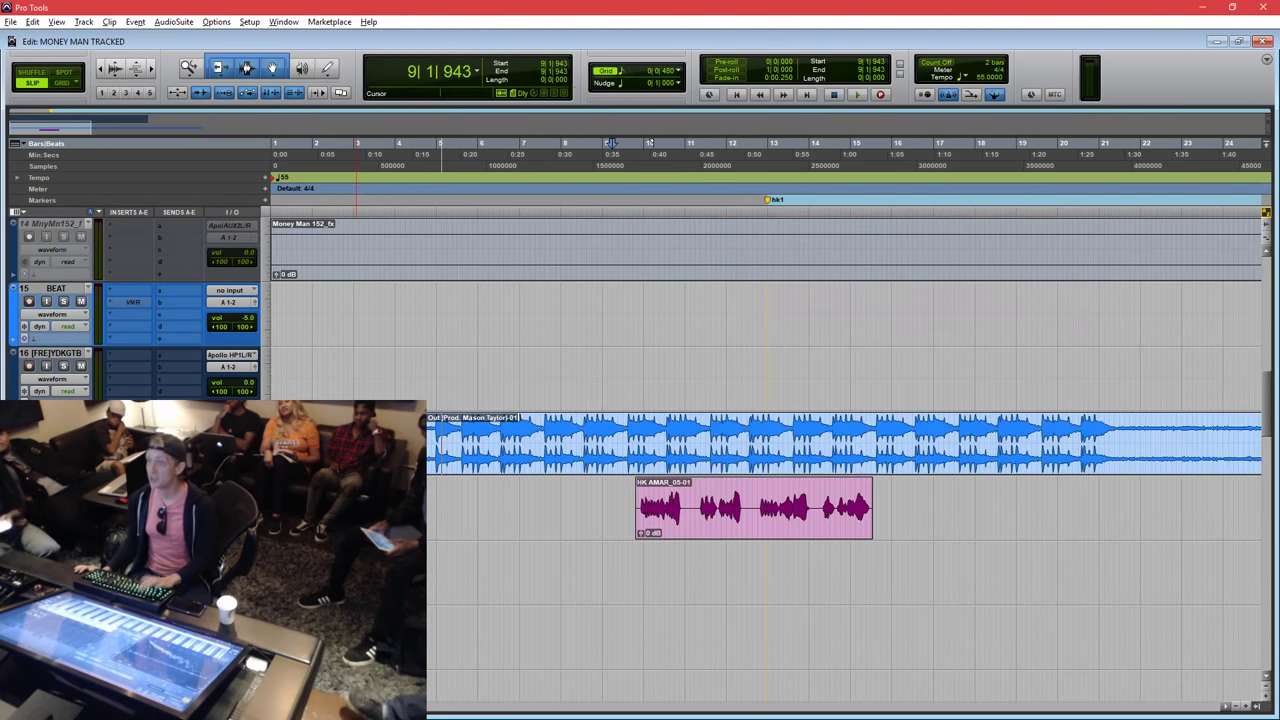
key(ctrl+bracketleft)
key(ctrl+bracketleft)
key(ctrl+bracketleft)
key(ctrl+bracketleft)
key(ctrl+bracketleft)
key(ctrl+bracketleft)
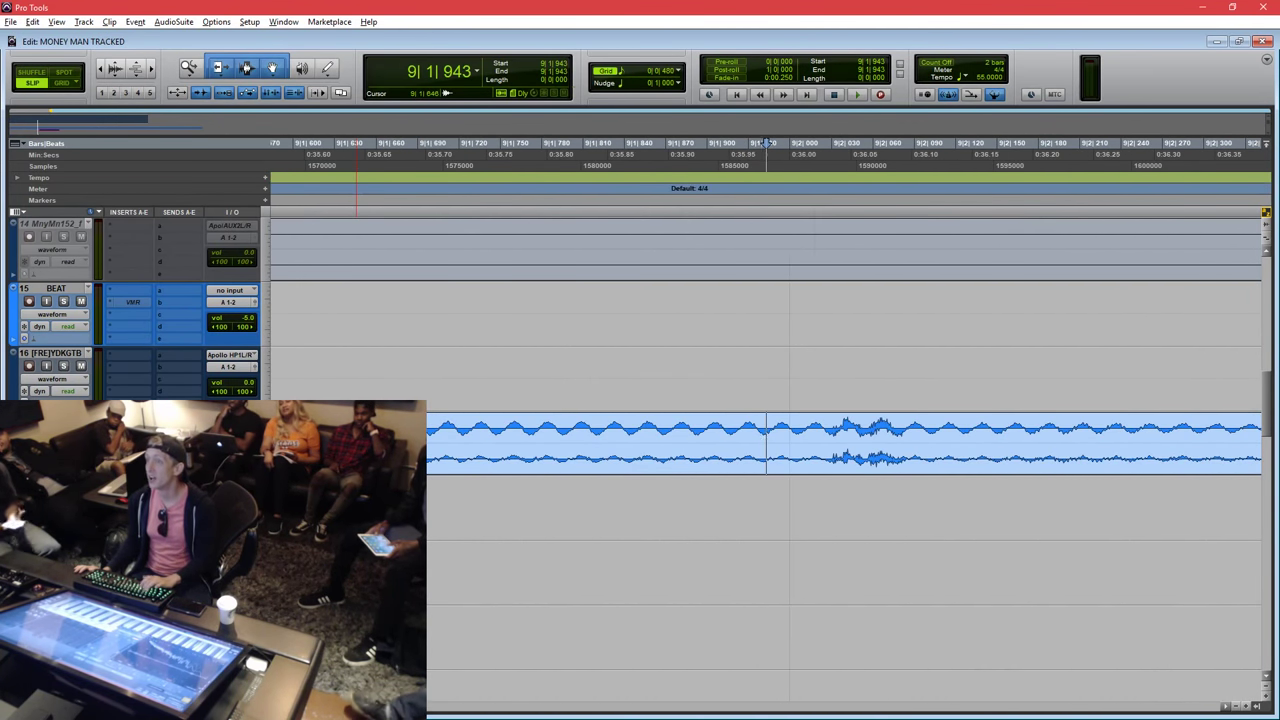
key(ctrl+bracketleft)
key(ctrl+bracketleft)
key(ctrl+bracketleft)
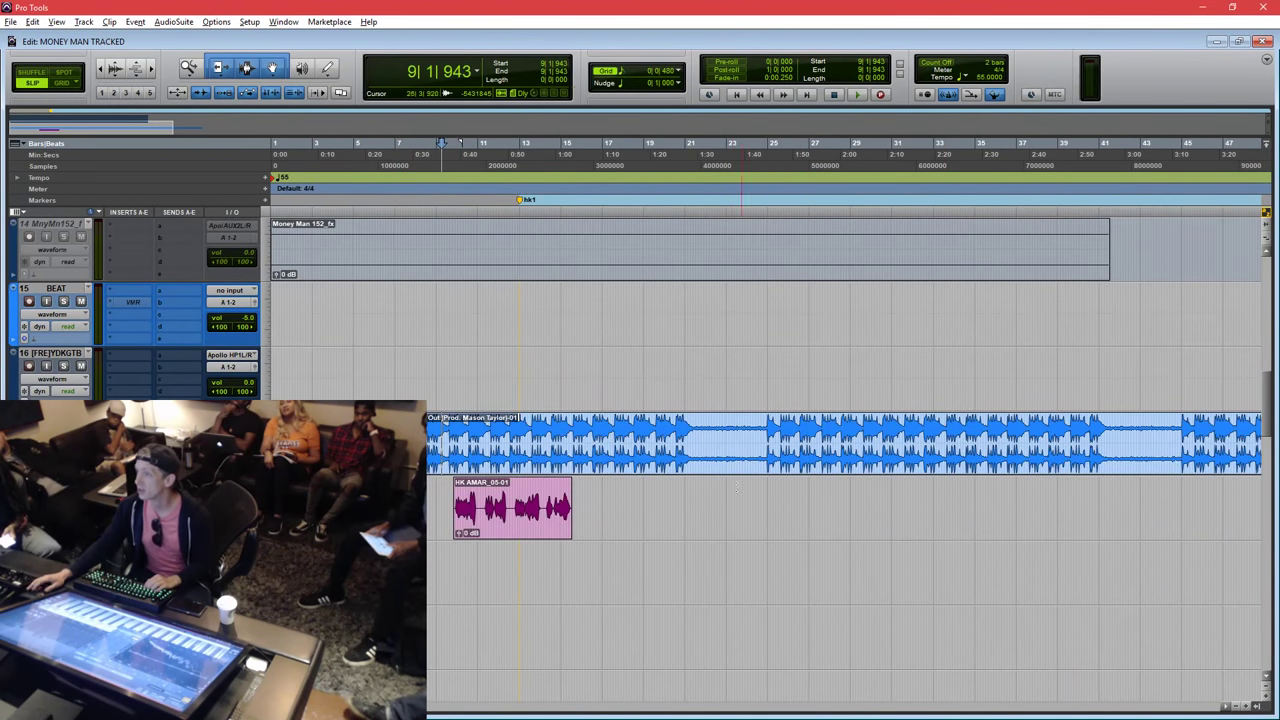
Place the cursor near the end of the beat clip at 46|4|197 and zoom in and out around it.
click(1218, 427)
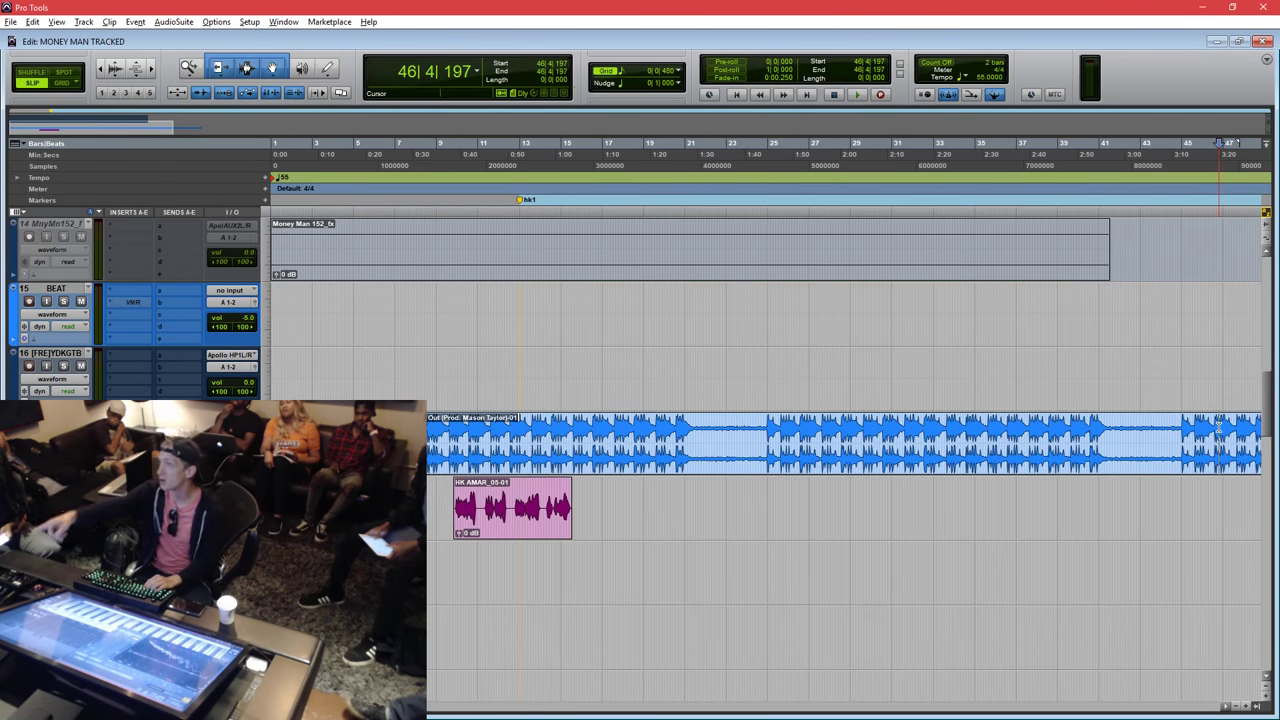
key(ctrl+bracketright)
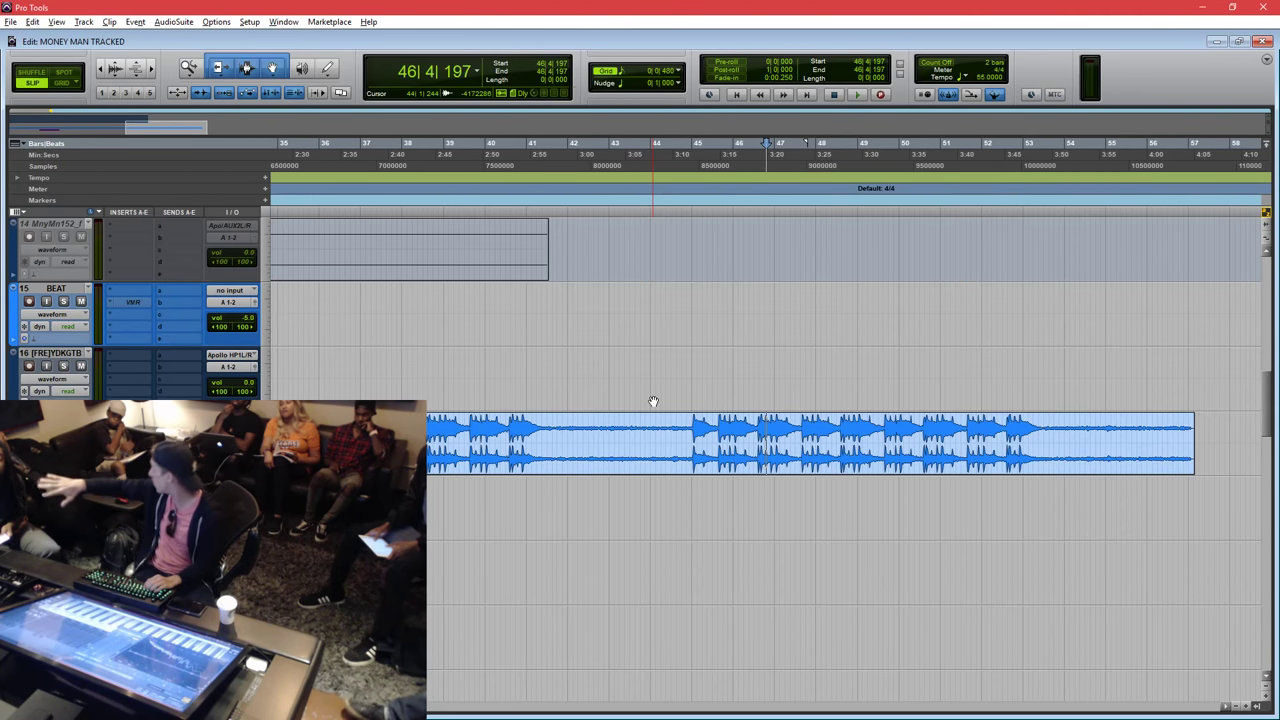
key(ctrl+bracketleft)
key(ctrl+bracketleft)
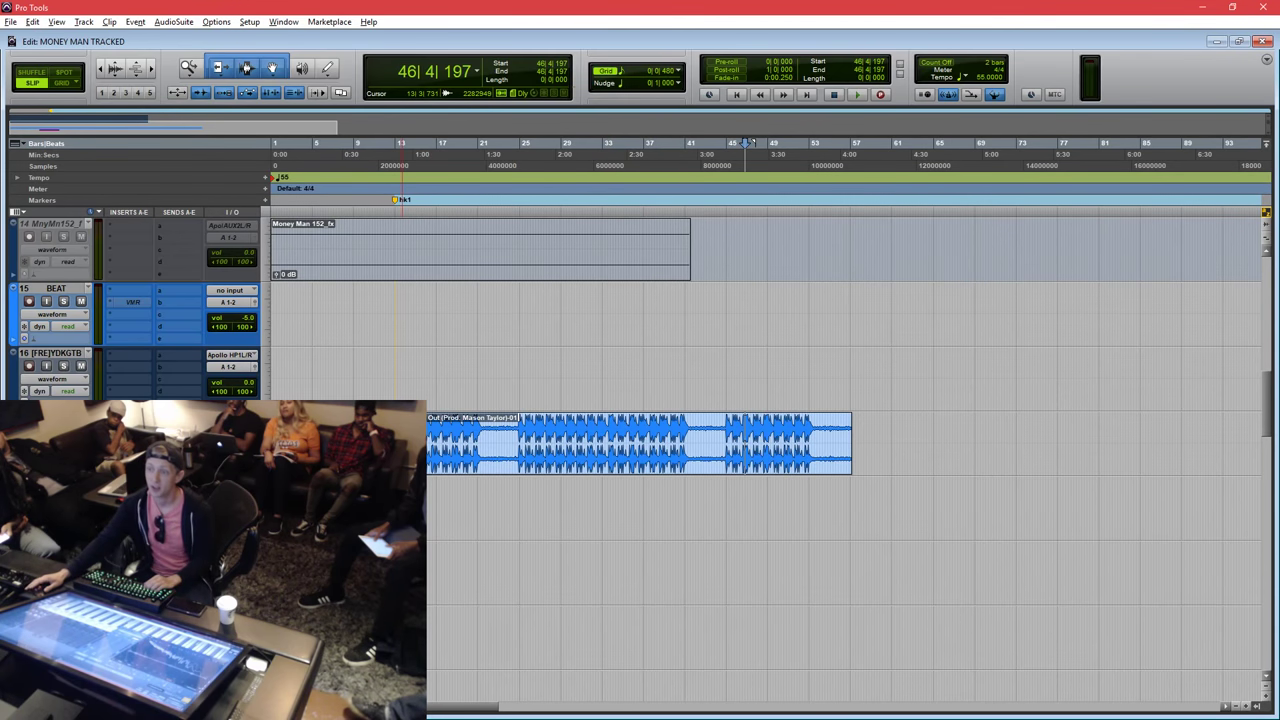
mouse_move(390, 706)
mouse_down()
mouse_move(805, 706)
mouse_move(371, 706)
mouse_up()
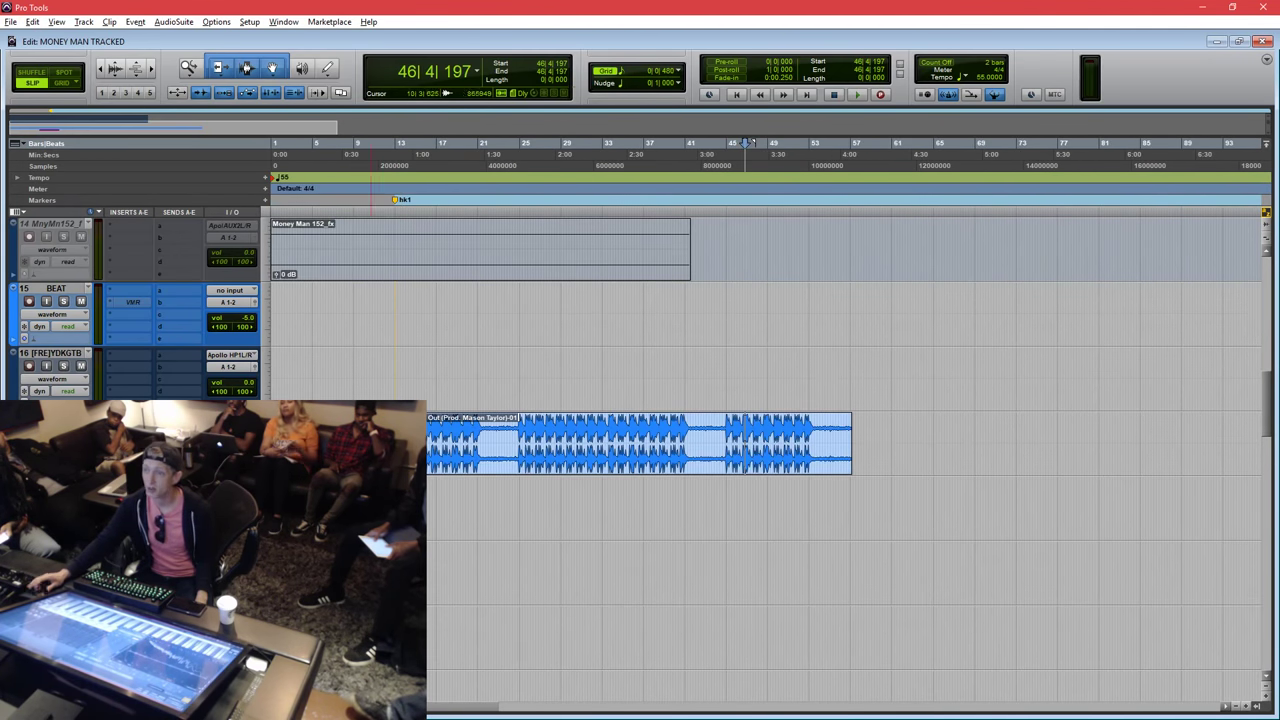
scroll(1260, 410, down, 5)
scroll(1250, 410, up, 5)
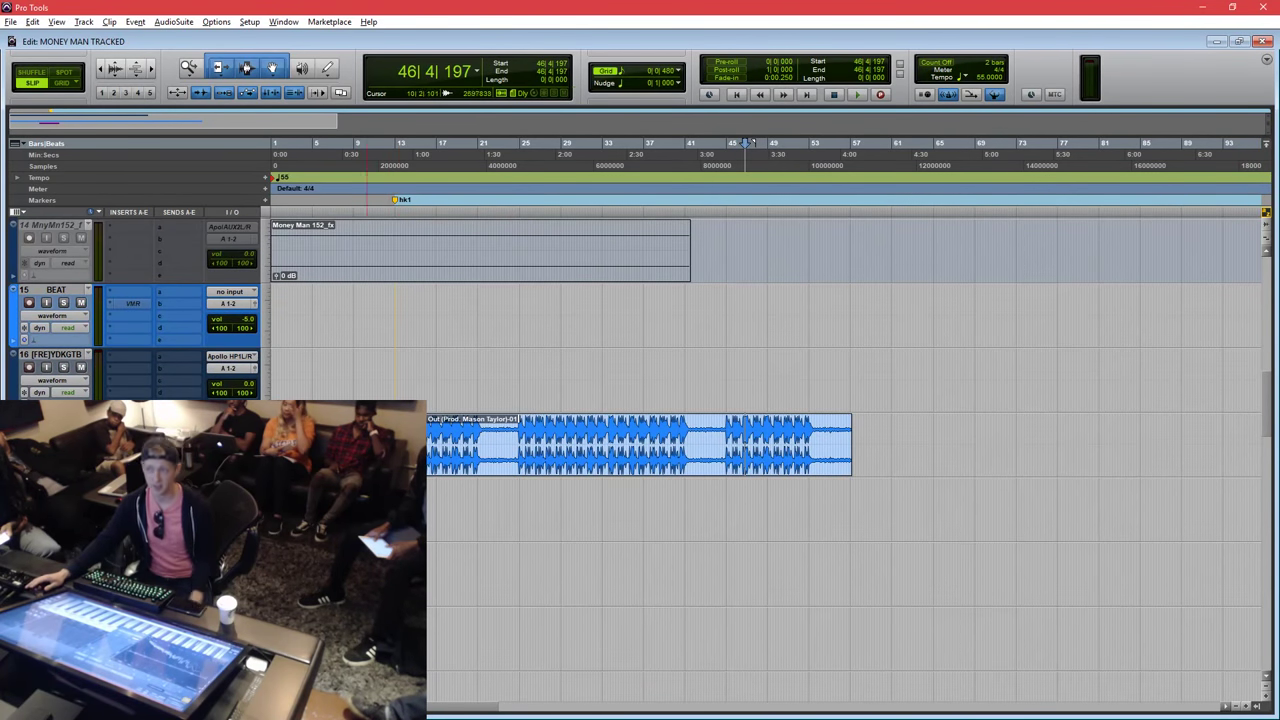
Move the cursor back along the timeline from 46|4|197 to 8|1|578 and scroll around the beat tracks.
drag(745, 143, 337, 143)
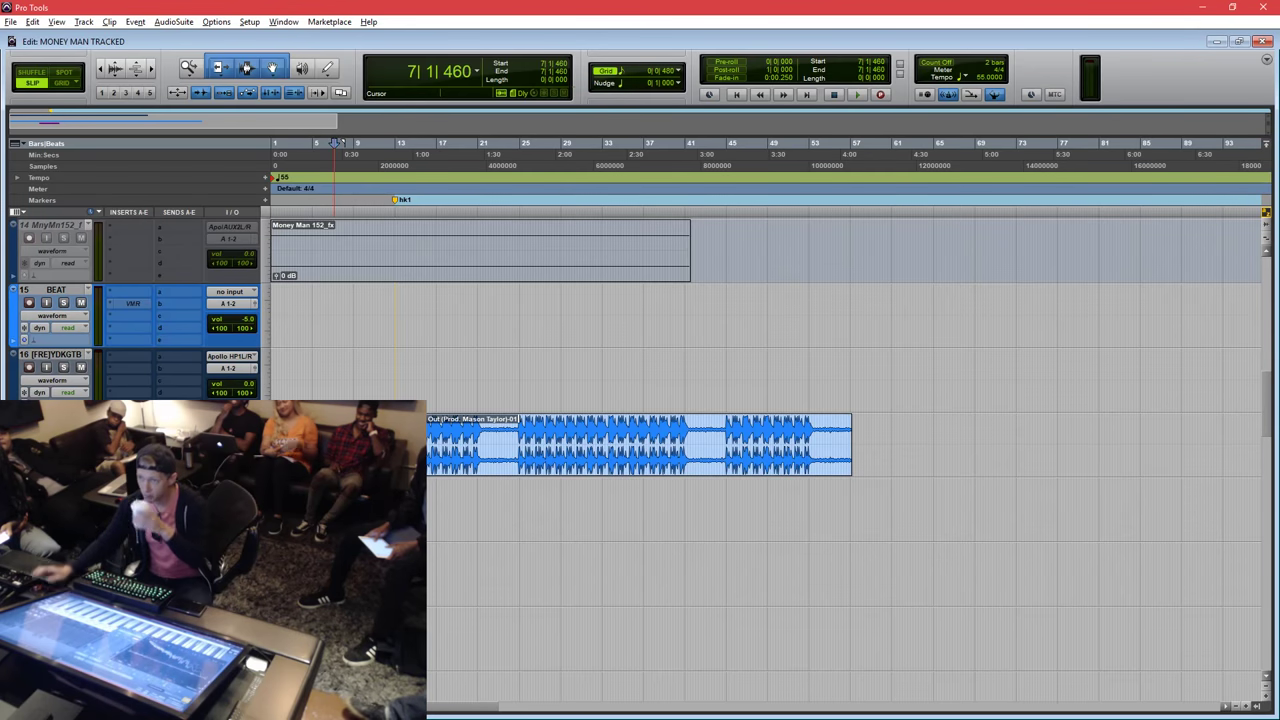
click(345, 143)
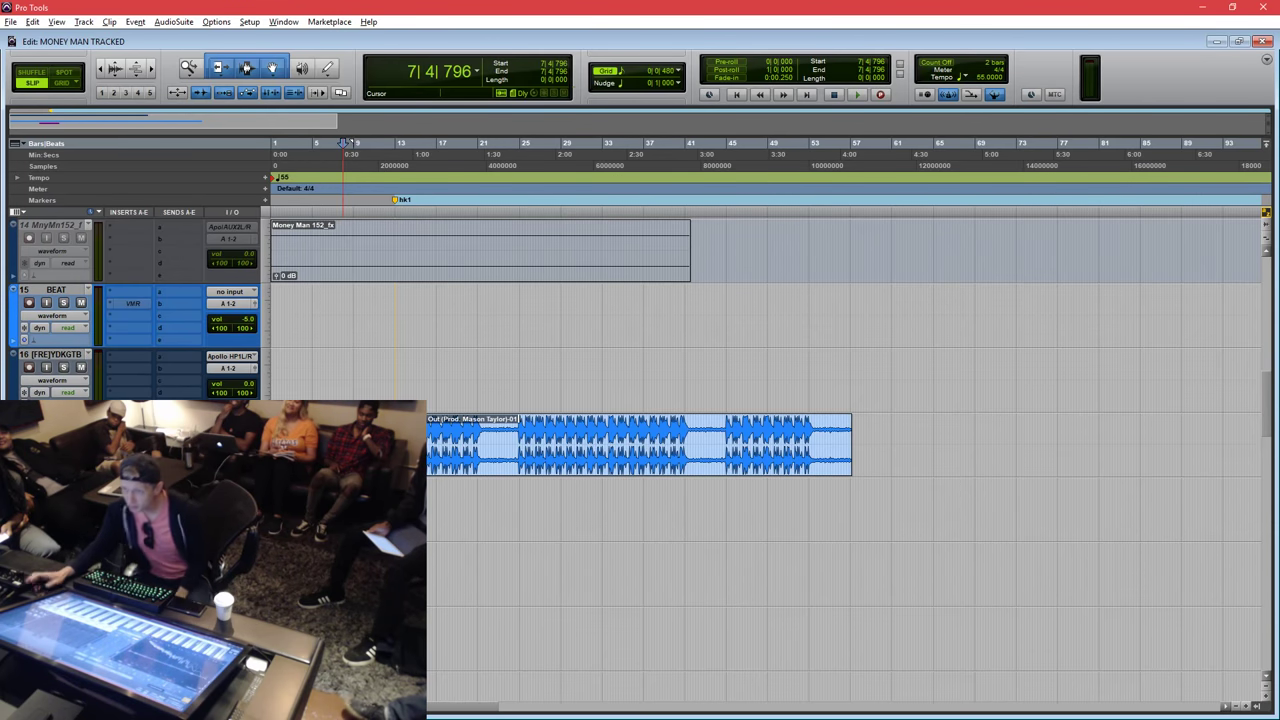
click(346, 143)
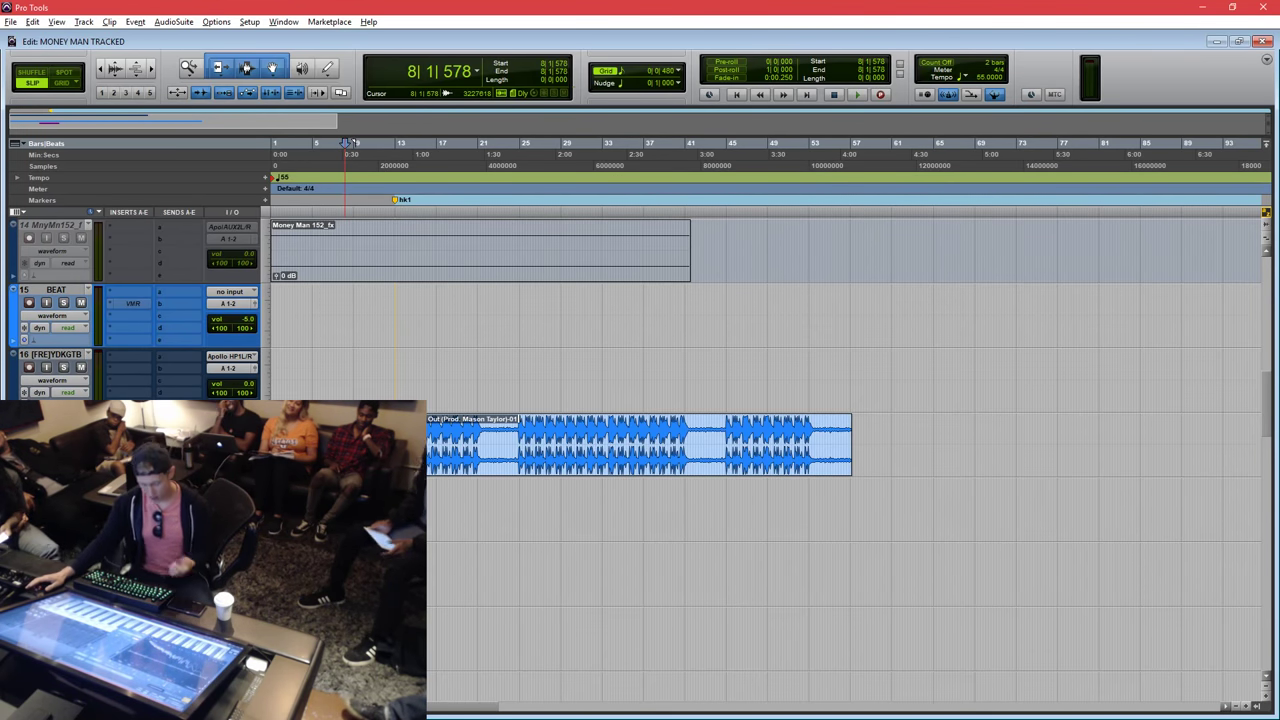
scroll(346, 143, right, 3)
scroll(346, 143, left, 3)
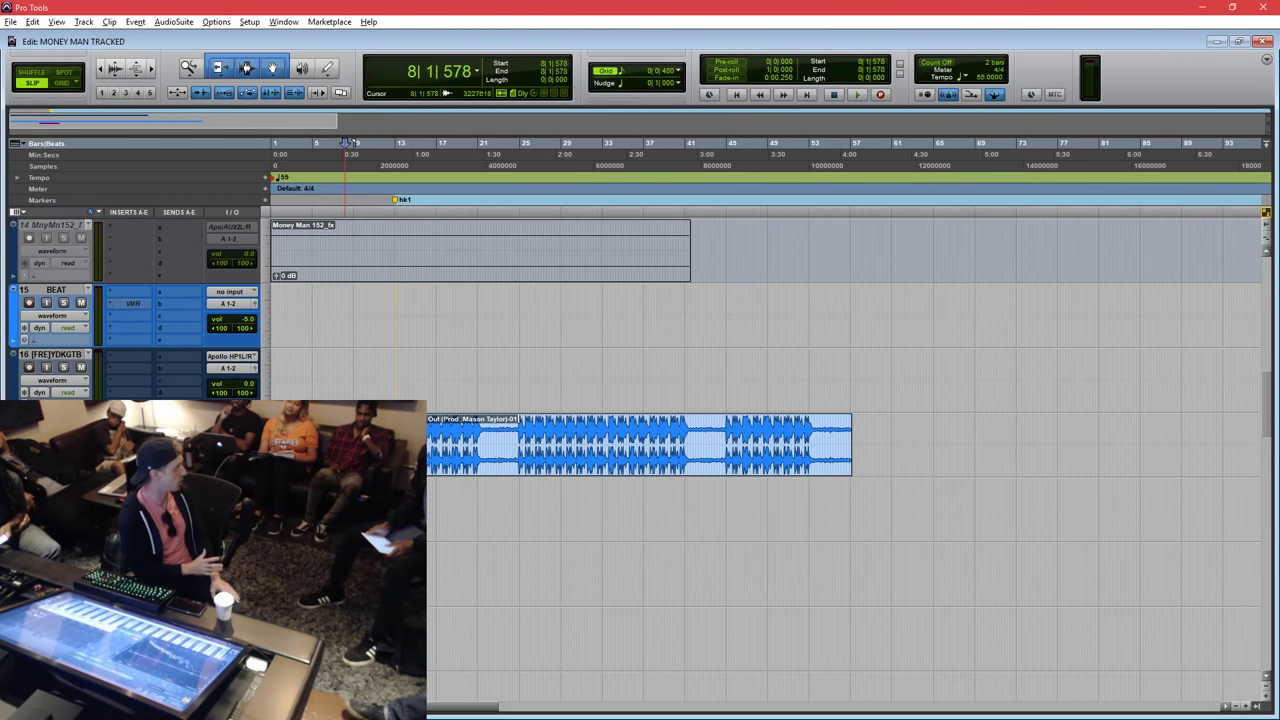
scroll(346, 143, up, 1)
scroll(346, 143, down, 3)
scroll(346, 143, up, 3)
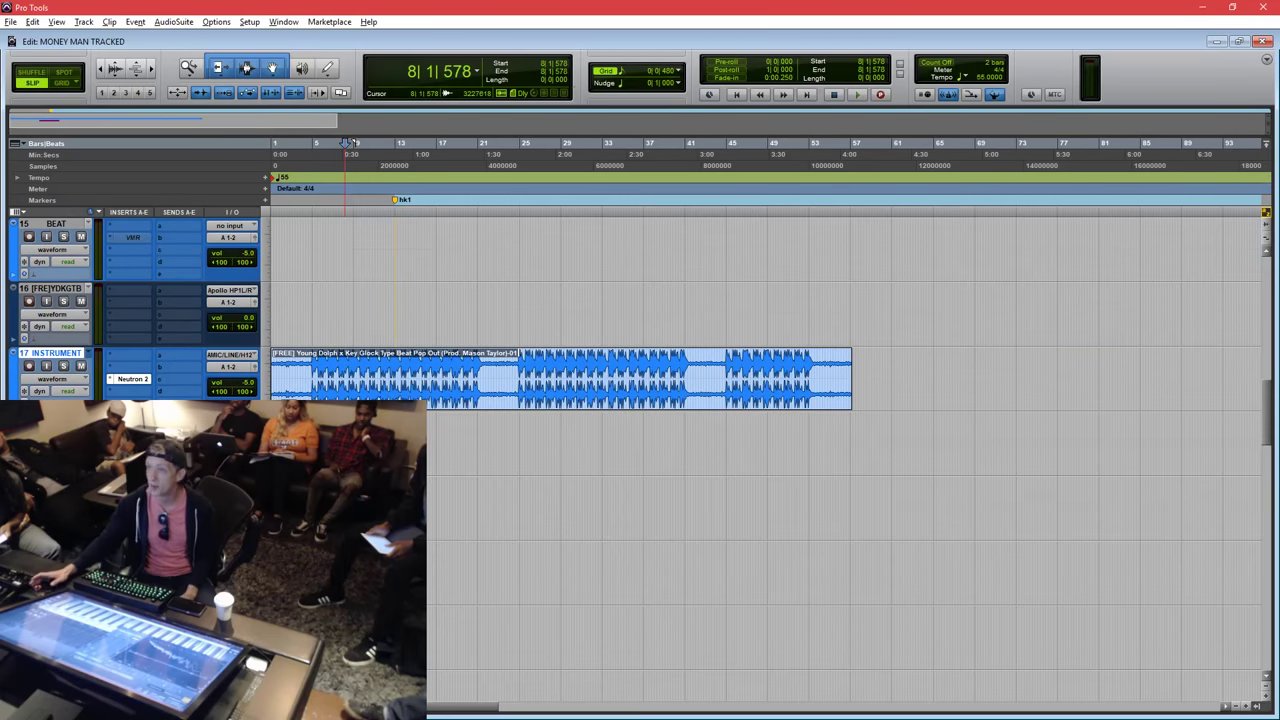
scroll(346, 143, down, 1)
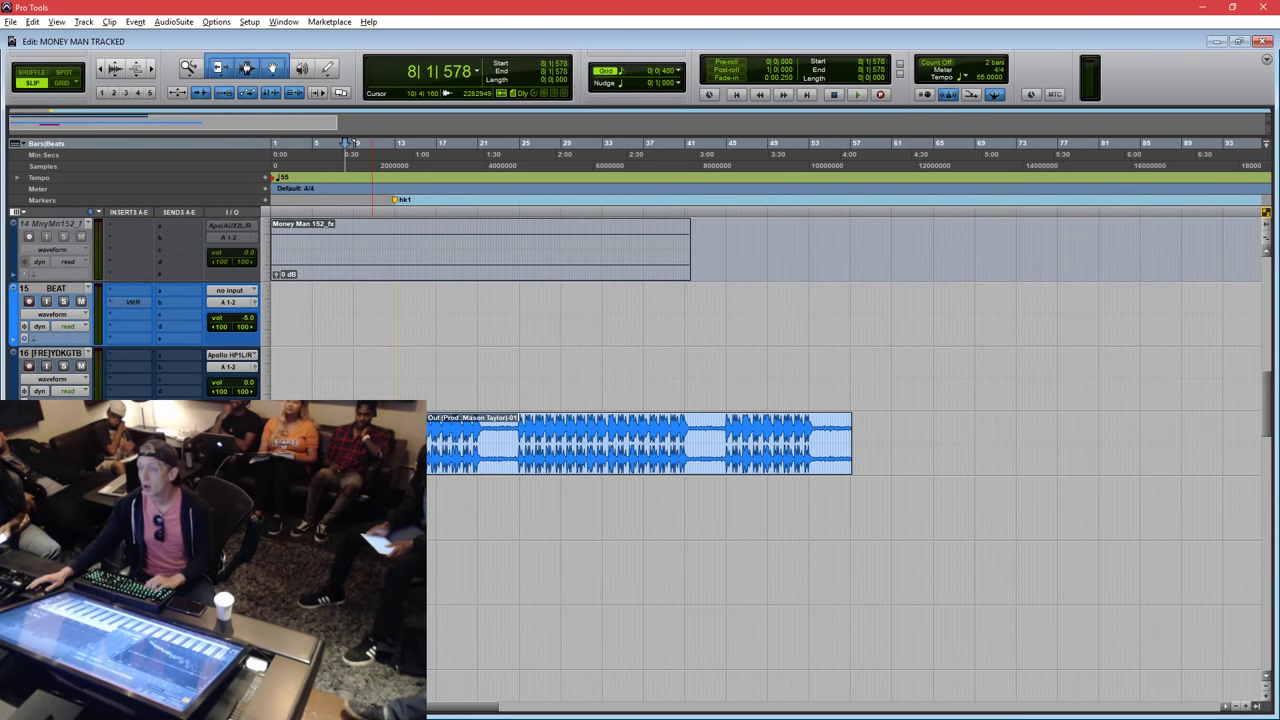
Zoom in around 8|1|578 and browse the arrangement from the end of the beat clip up to the original stem tracks.
key(t)
key(t)
key(t)
key(r)
key(t)
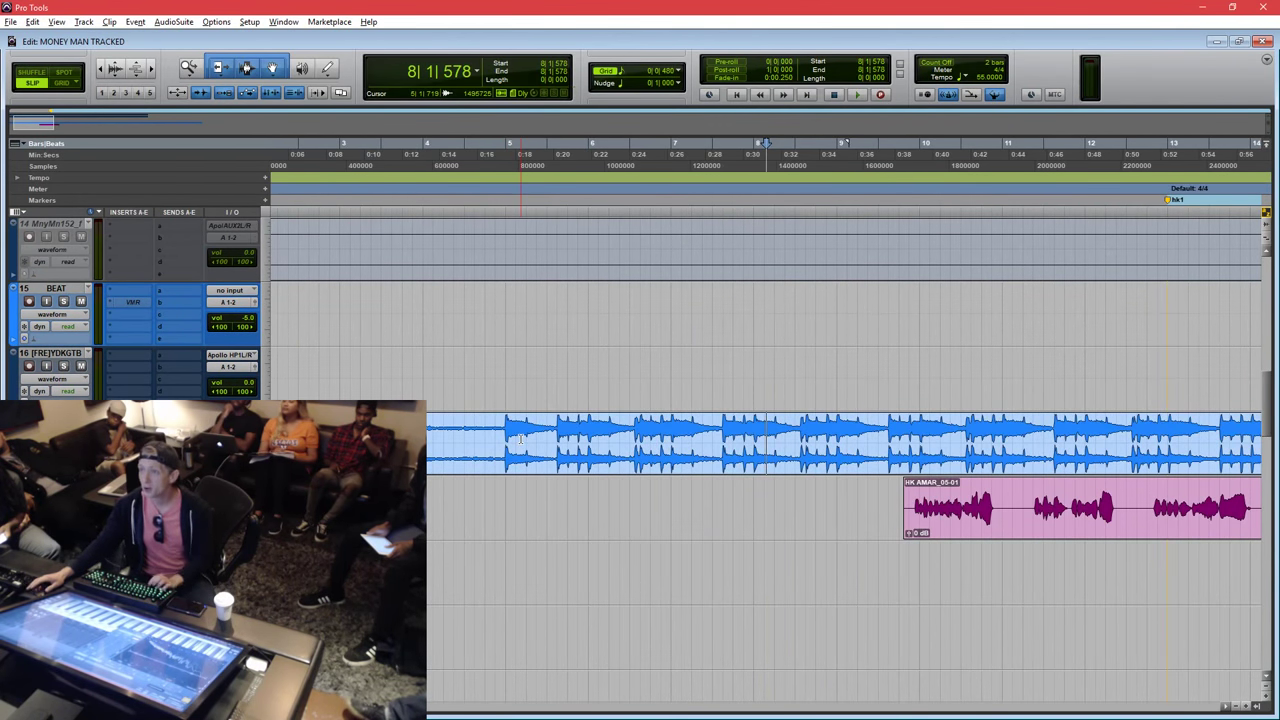
scroll(520, 438, right, 15)
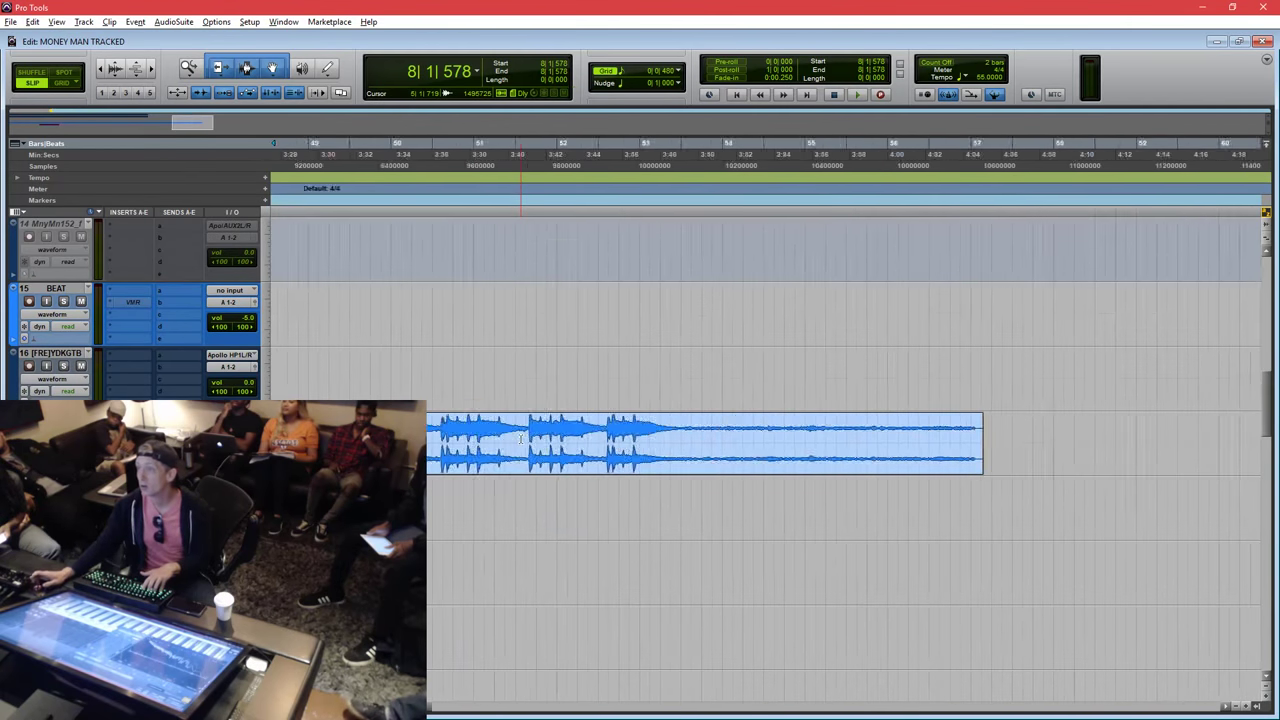
scroll(520, 438, left, 10)
scroll(520, 438, up, 2)
scroll(519, 440, down, 1)
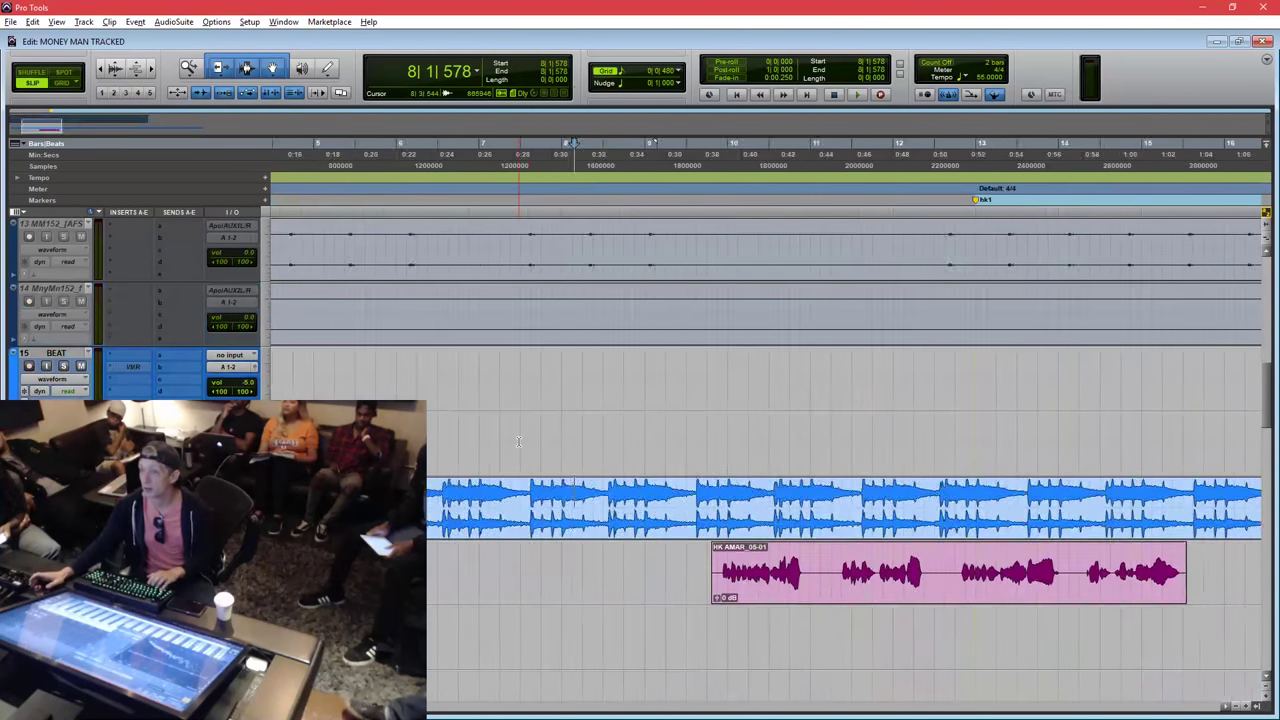
scroll(519, 441, left, 4)
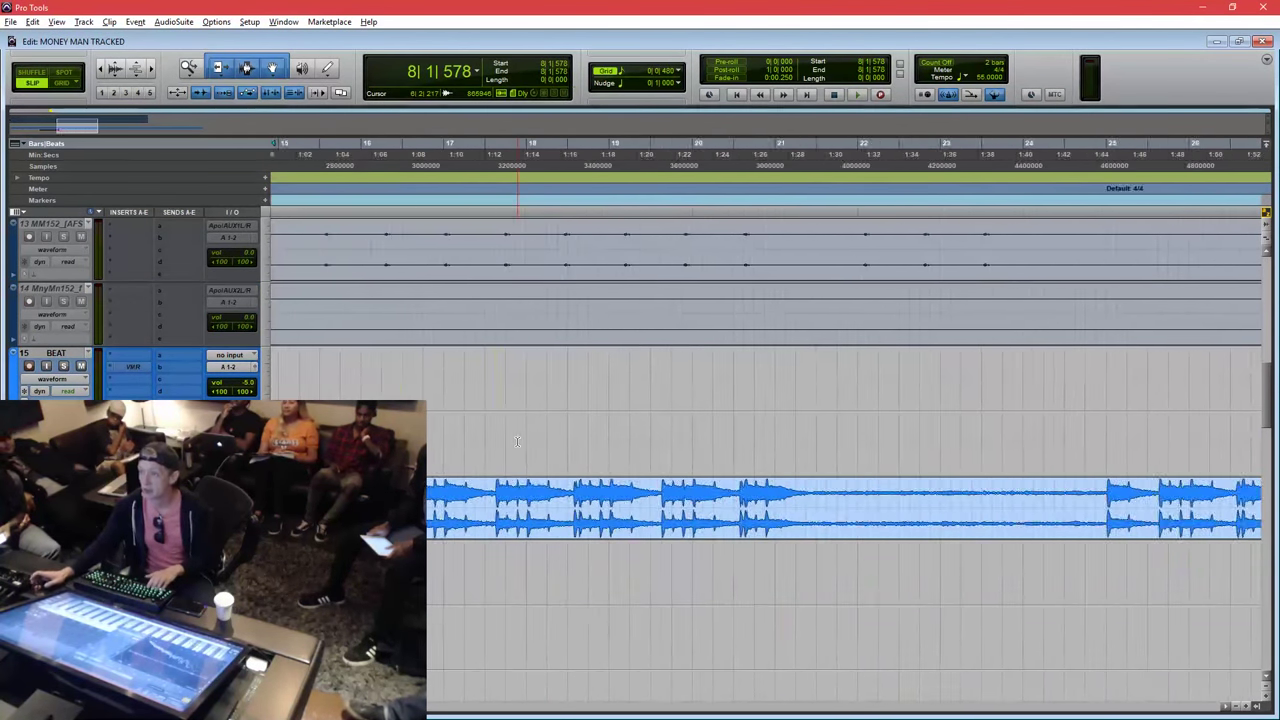
scroll(517, 441, left, 3)
scroll(517, 441, up, 3)
scroll(516, 440, down, 4)
scroll(516, 440, up, 6)
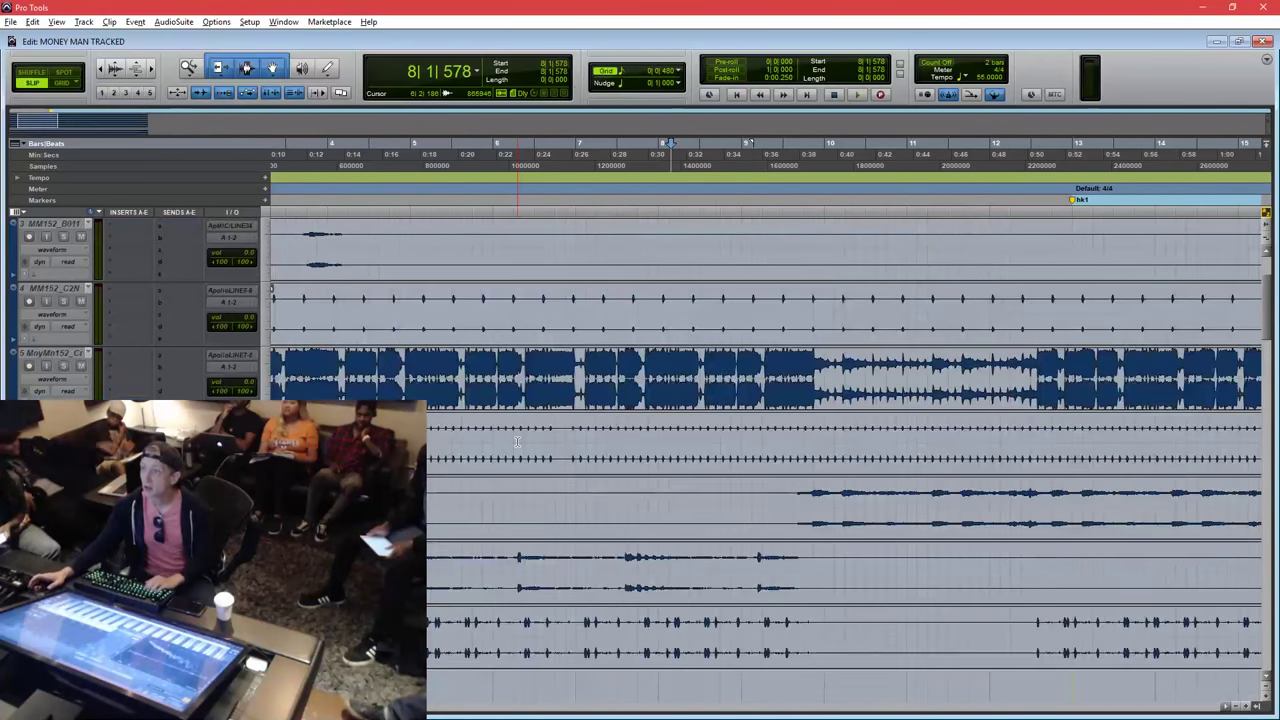
Zoom around 10|3|749 on the stem tracks, and place the cursor at 14|1|543 above the beat clip.
key(r)
key(r)
key(r)
key(t)
key(t)
click(675, 331)
key(r)
scroll(556, 600, down, 8)
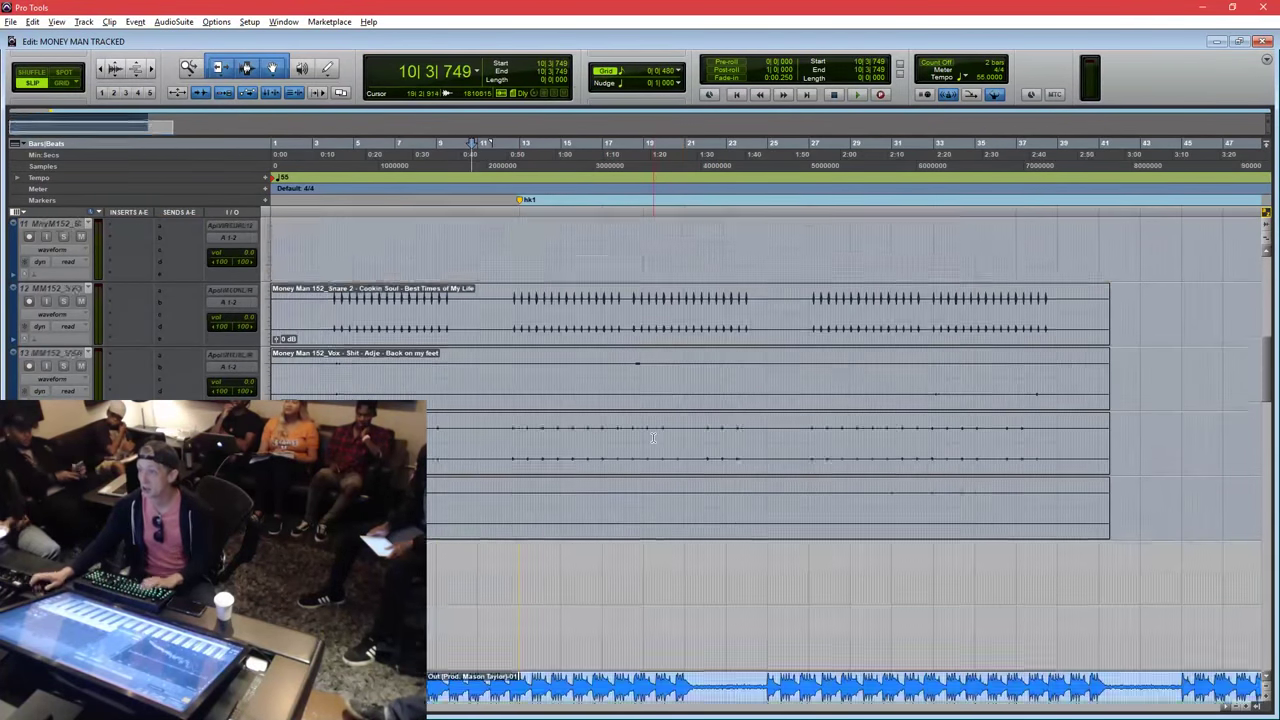
click(602, 600)
click(545, 598)
scroll(530, 595, down, 4)
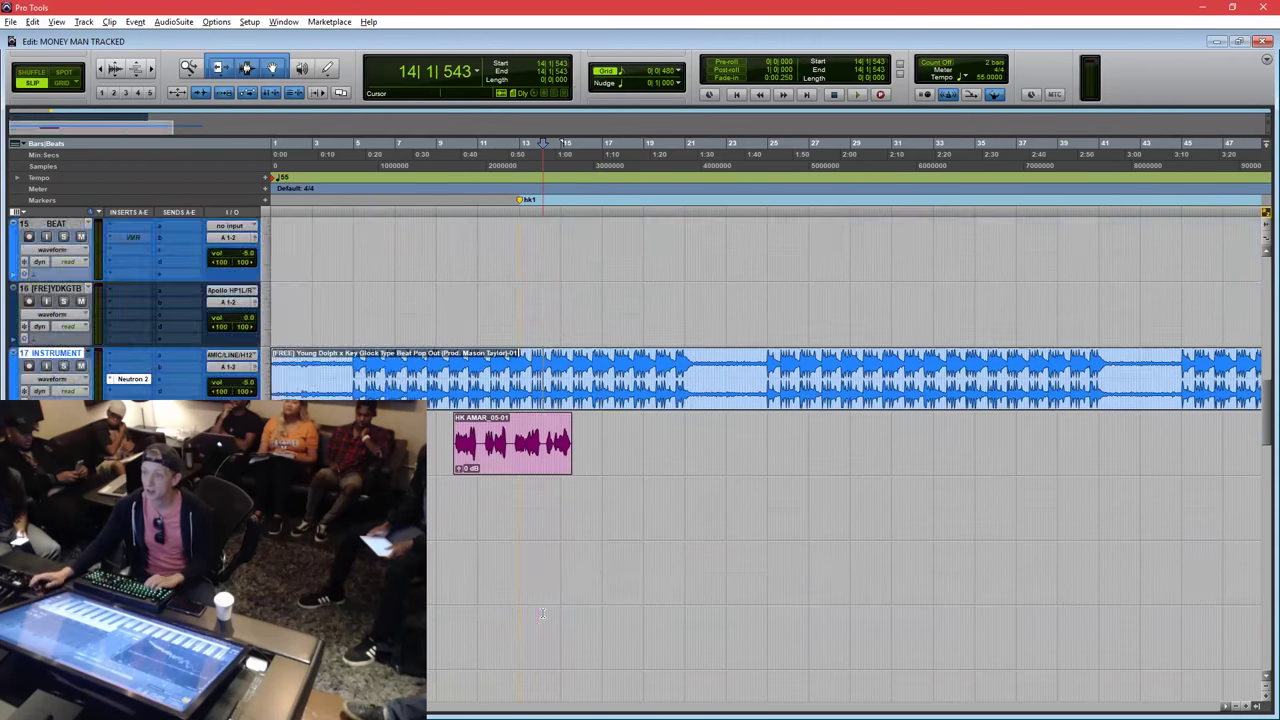
Enlarge the vocal clip's waveform around bar 11 and place the cursor in its quiet gap at 11|4|289.
scroll(517, 591, up, 3)
click(491, 626)
key(t)
key(t)
key(t)
key(t)
key(t)
key(t)
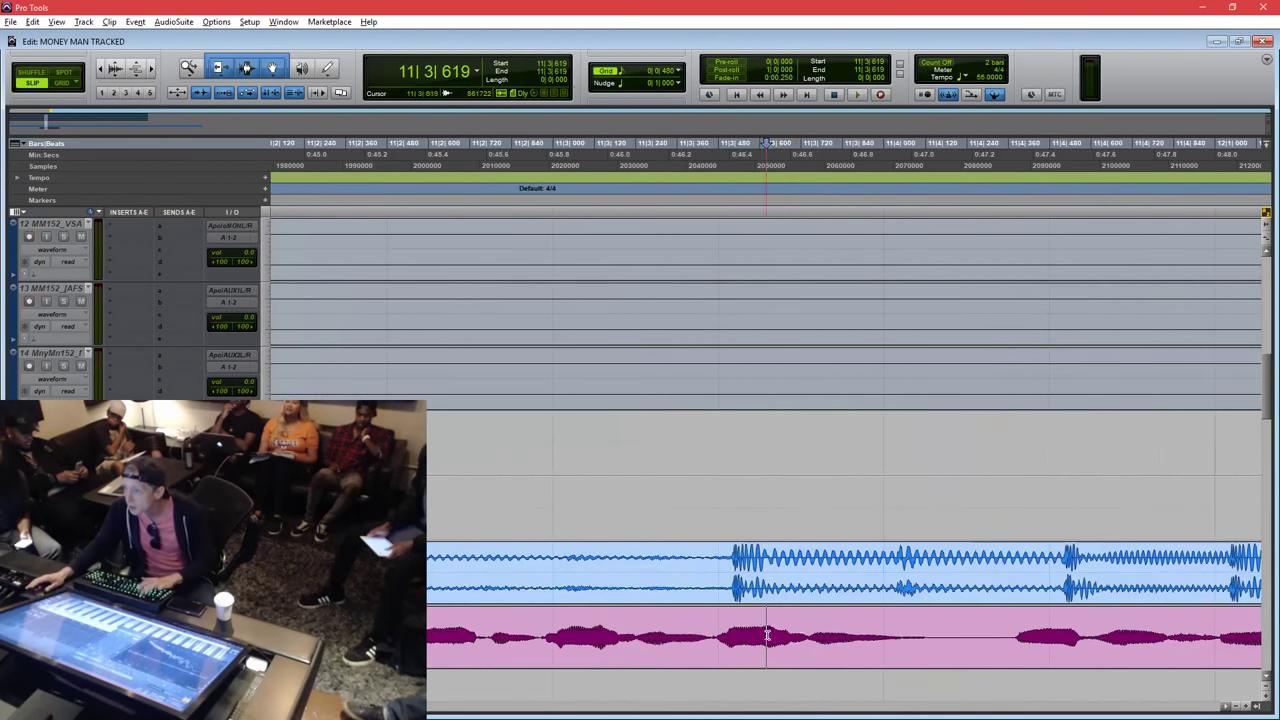
click(834, 632)
click(903, 630)
key(ctrl+alt+bracketright)
click(937, 630)
click(983, 630)
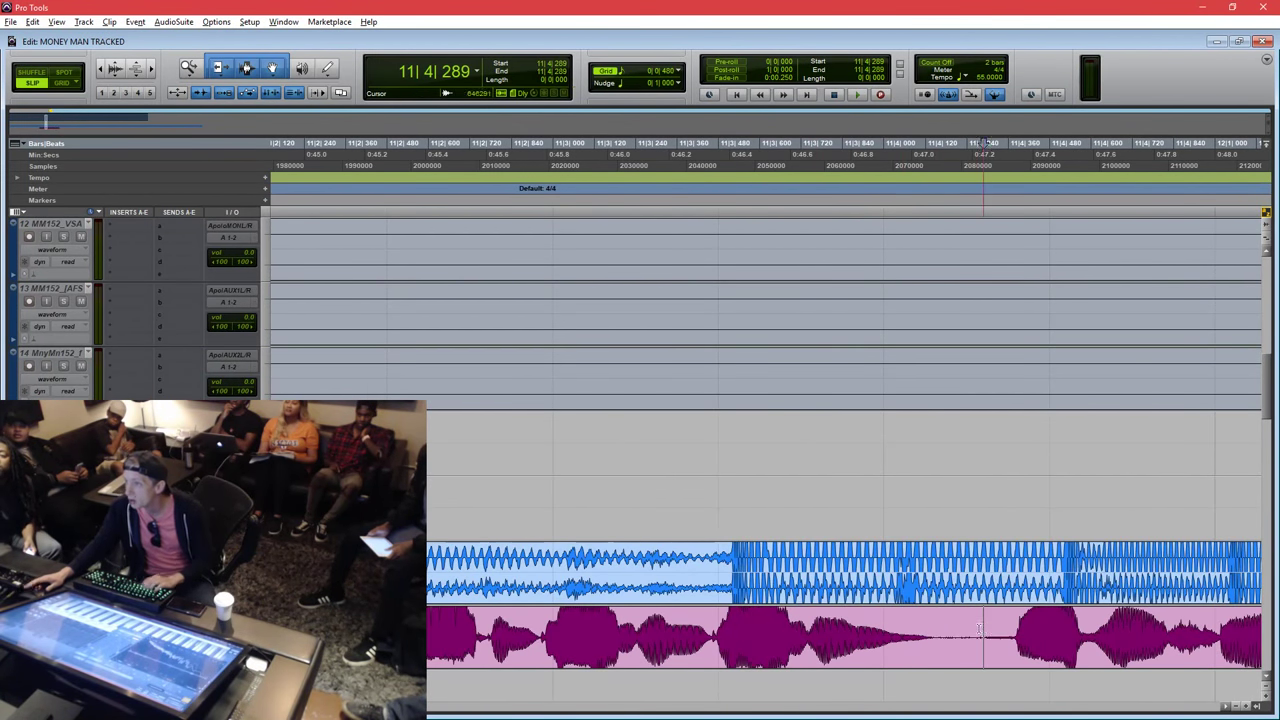
Select the quiet gap between the two vocal phrases in beat 4 of bar 11 and delete it.
key(t)
key(t)
click(583, 628)
drag(585, 628, 766, 648)
key(BackSpace)
Add a short fade-out before the vocal gap and a short fade-in after it.
drag(535, 642, 610, 642)
key(f)
drag(802, 644, 706, 645)
key(f)
Create a longer fade-out on the vocal clip before the gap and place the cursor at 11|4|025.
key(r)
key(r)
click(734, 628)
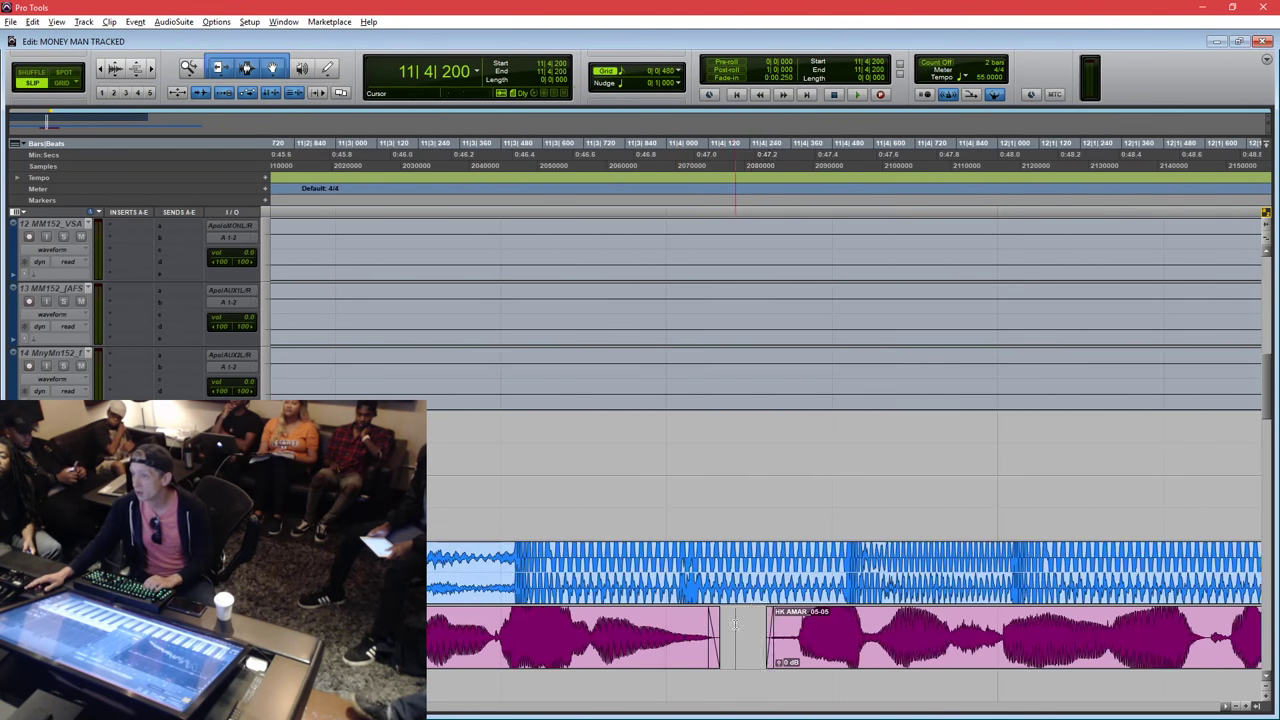
key(t)
key(t)
drag(605, 630, 781, 640)
key(f)
key(F1)
key(F2)
click(525, 630)
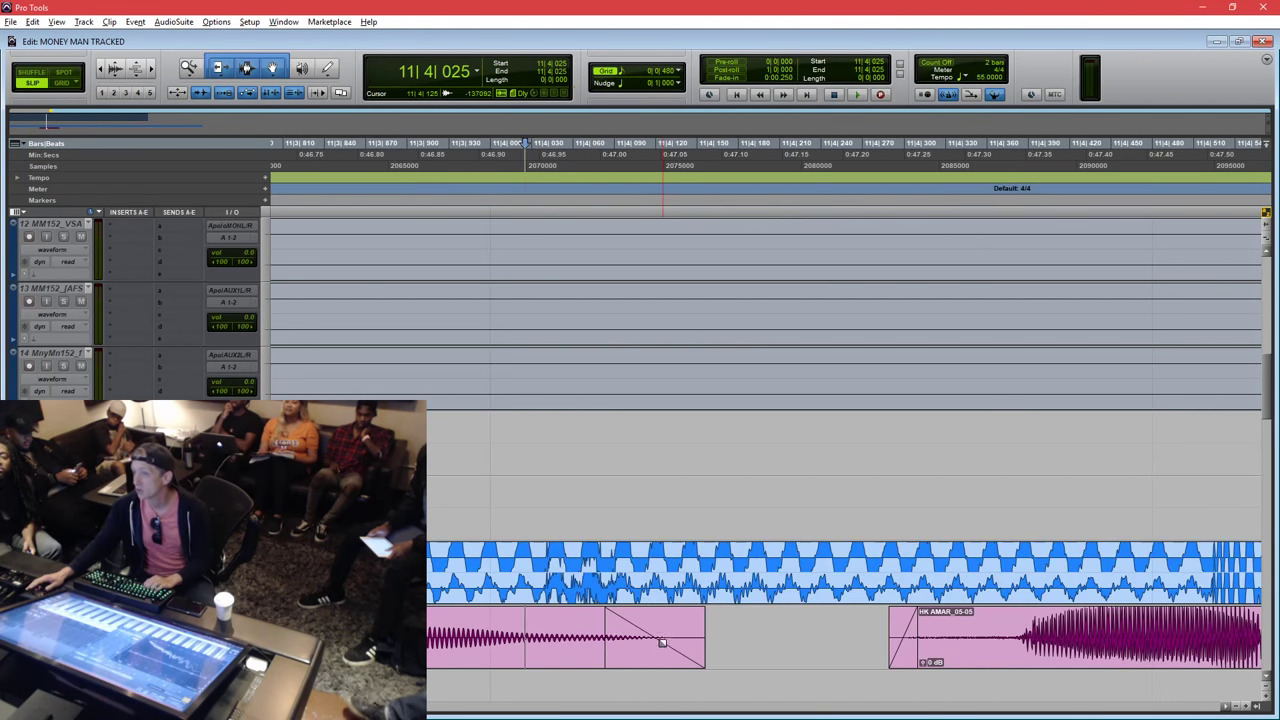
Reshape the vocal fade-out before the gap to an S-Curve with an Equal Gain slope.
drag(663, 642, 663, 660)
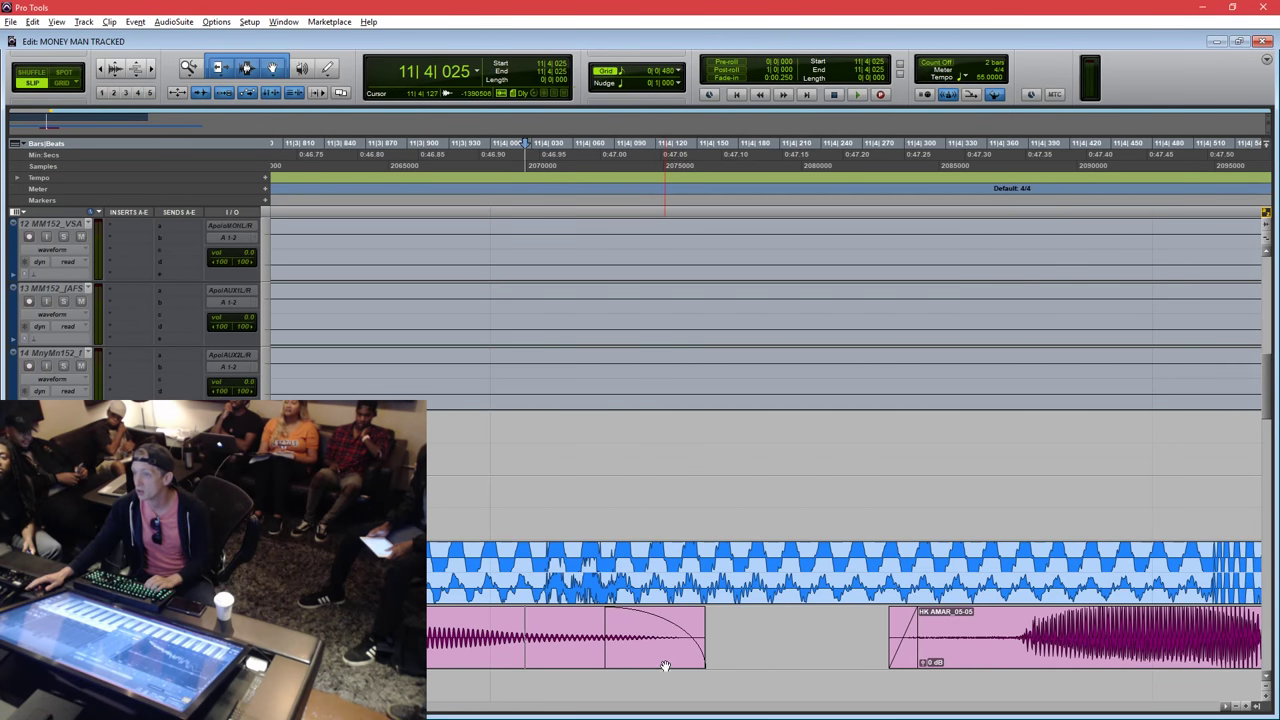
double_click(665, 666)
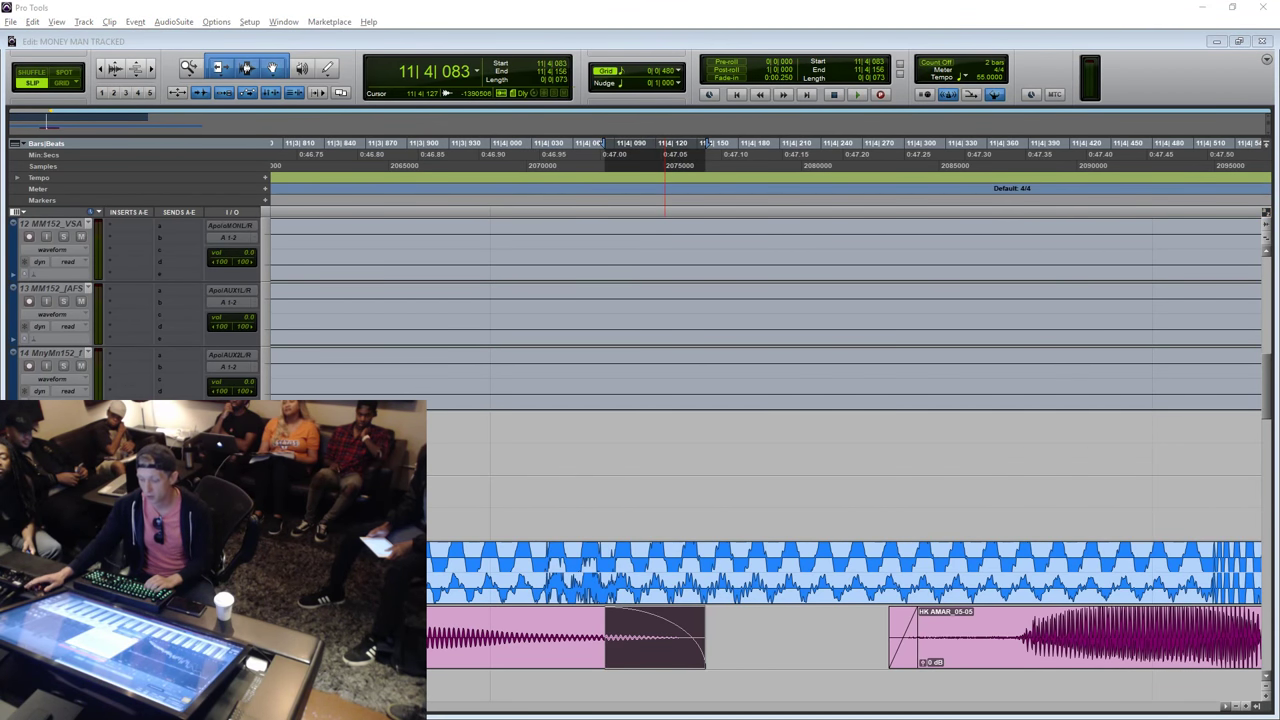
drag(881, 242, 780, 250)
click(882, 342)
click(858, 323)
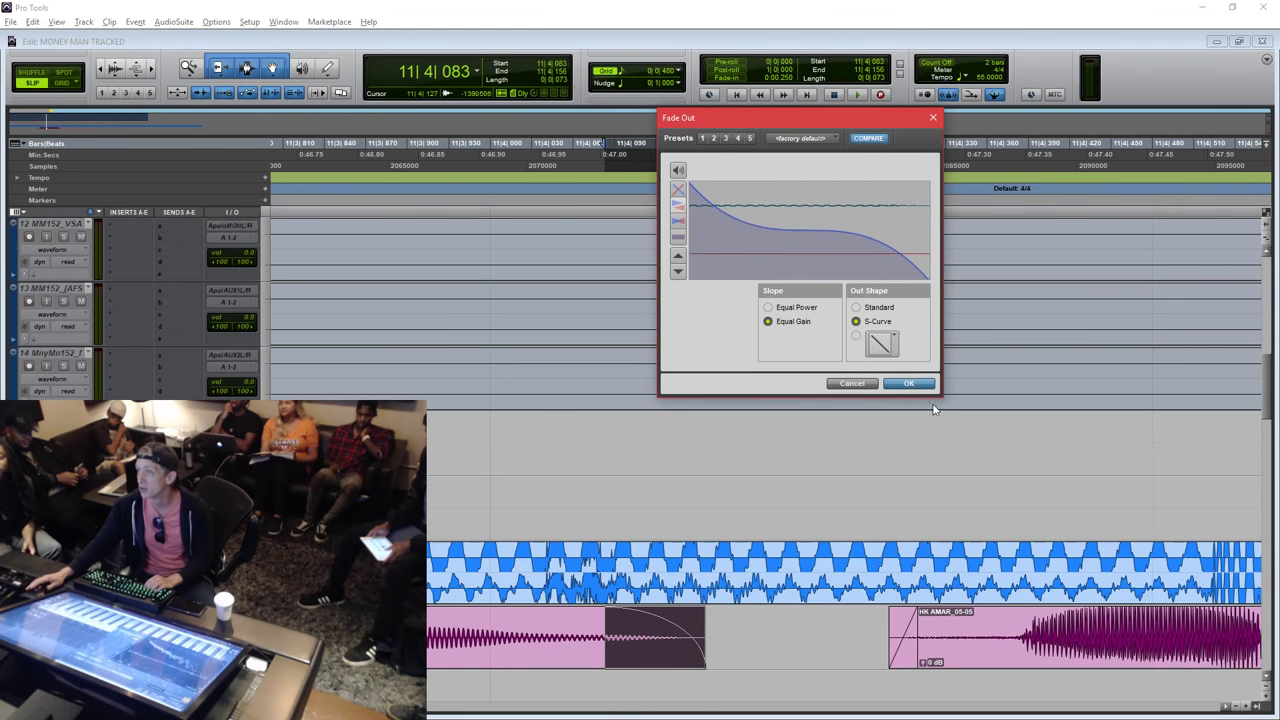
click(911, 383)
Select across the faded gap on the vocal track and place the cursor at 11|4|214 on the beat track.
key(r)
key(r)
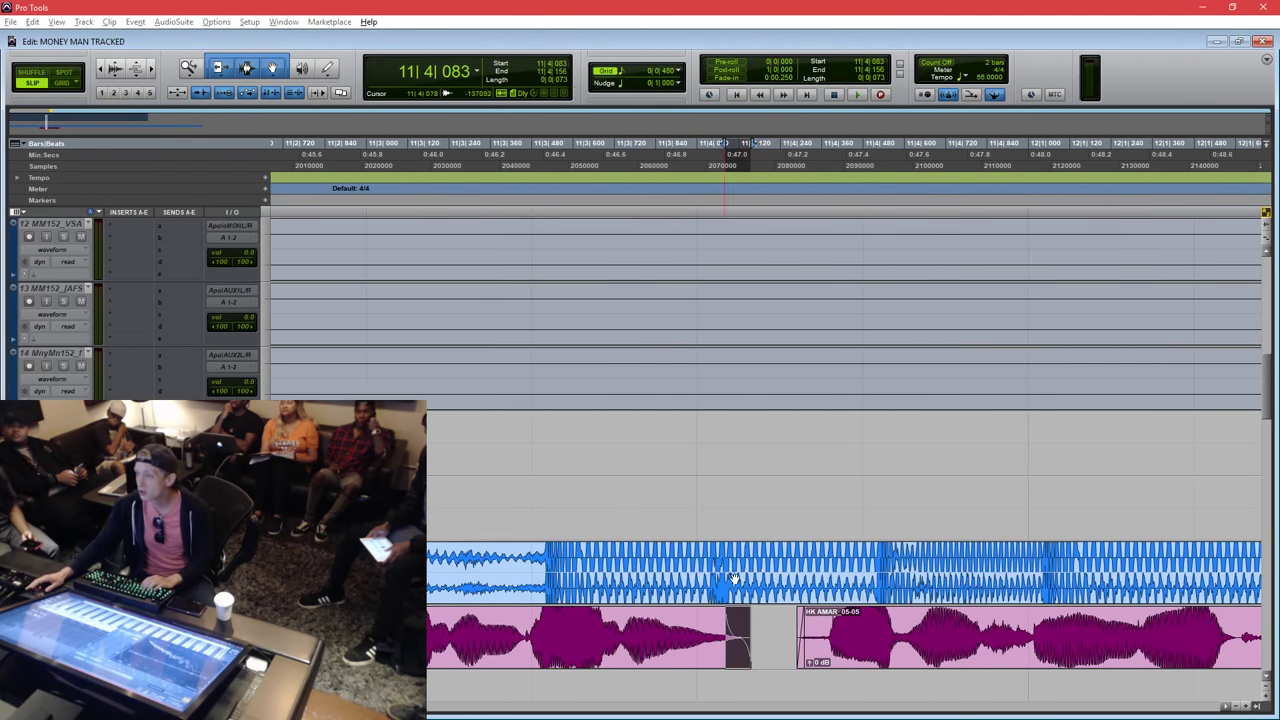
click(766, 650)
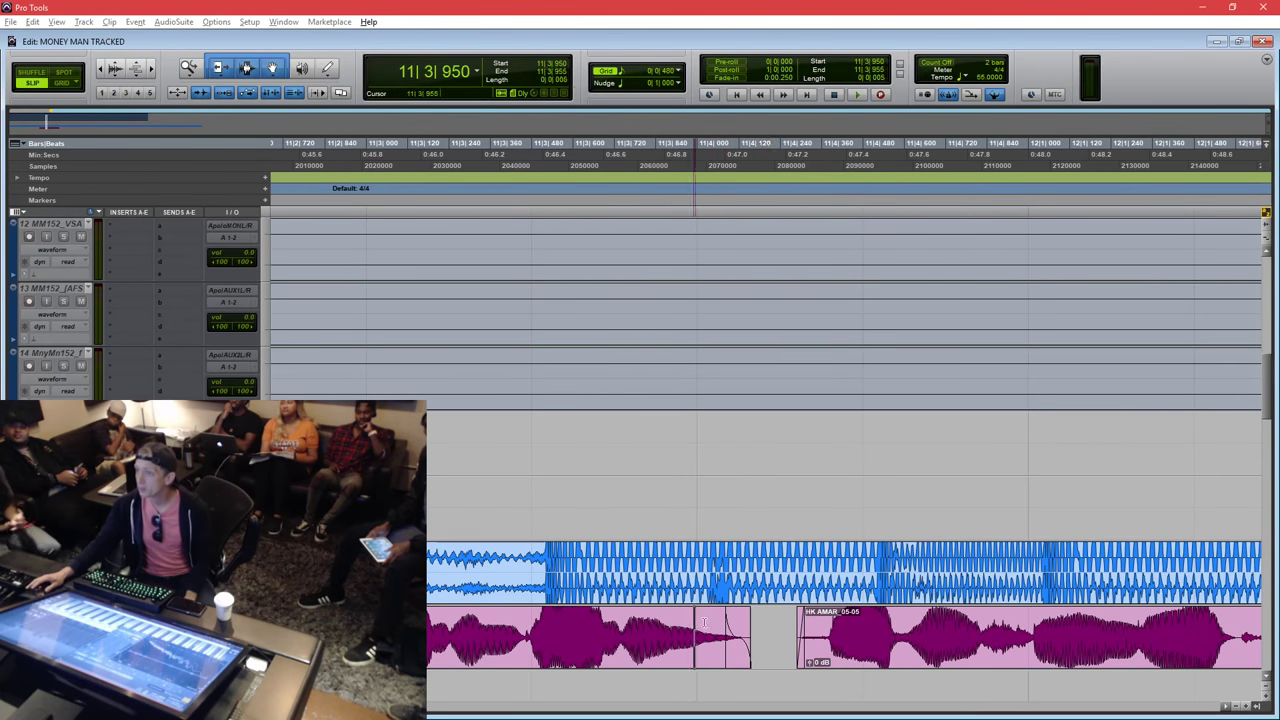
drag(694, 640, 826, 628)
click(771, 558)
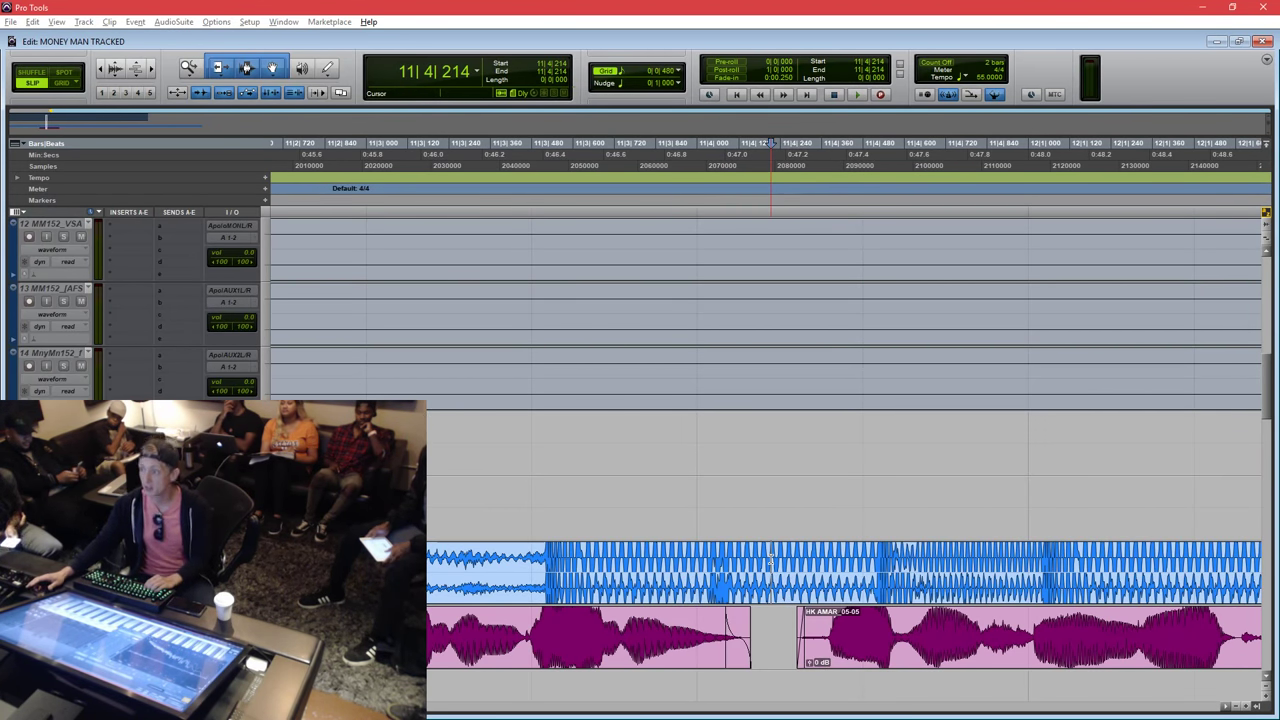
Undo the fades, the gap deletion and the preceding edits until the vocal clip is whole again.
click(32, 21)
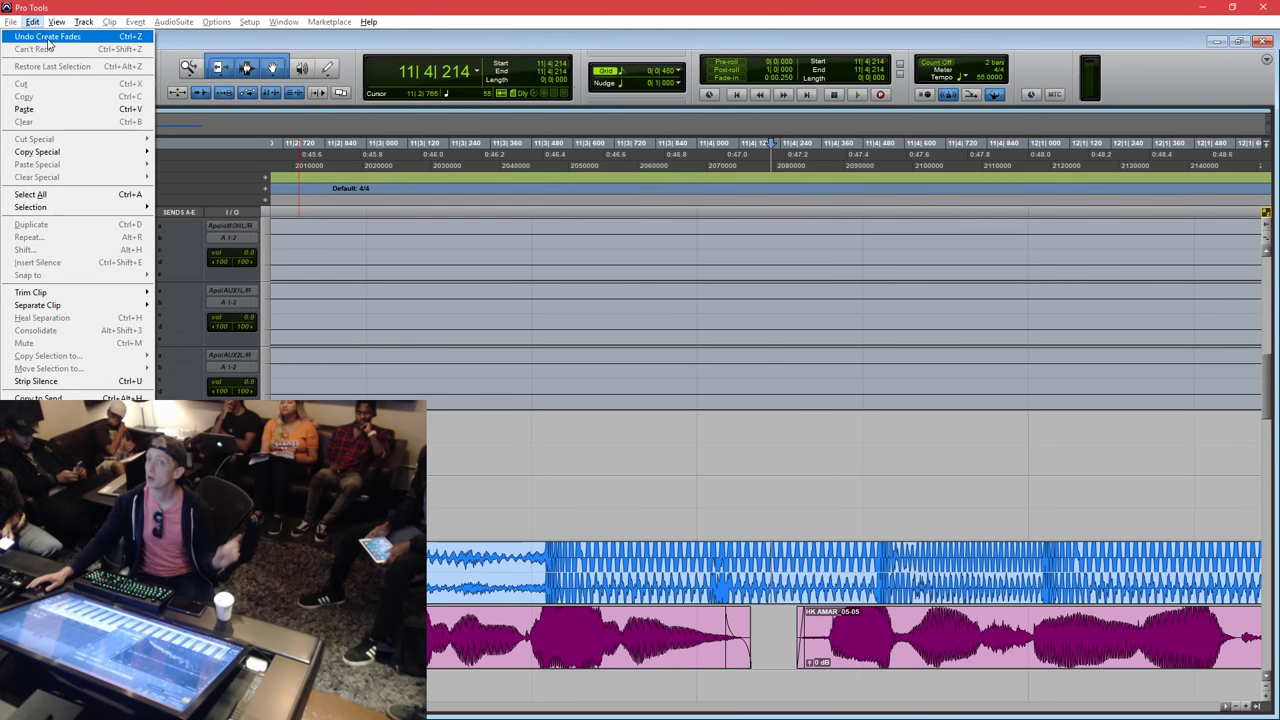
click(156, 14)
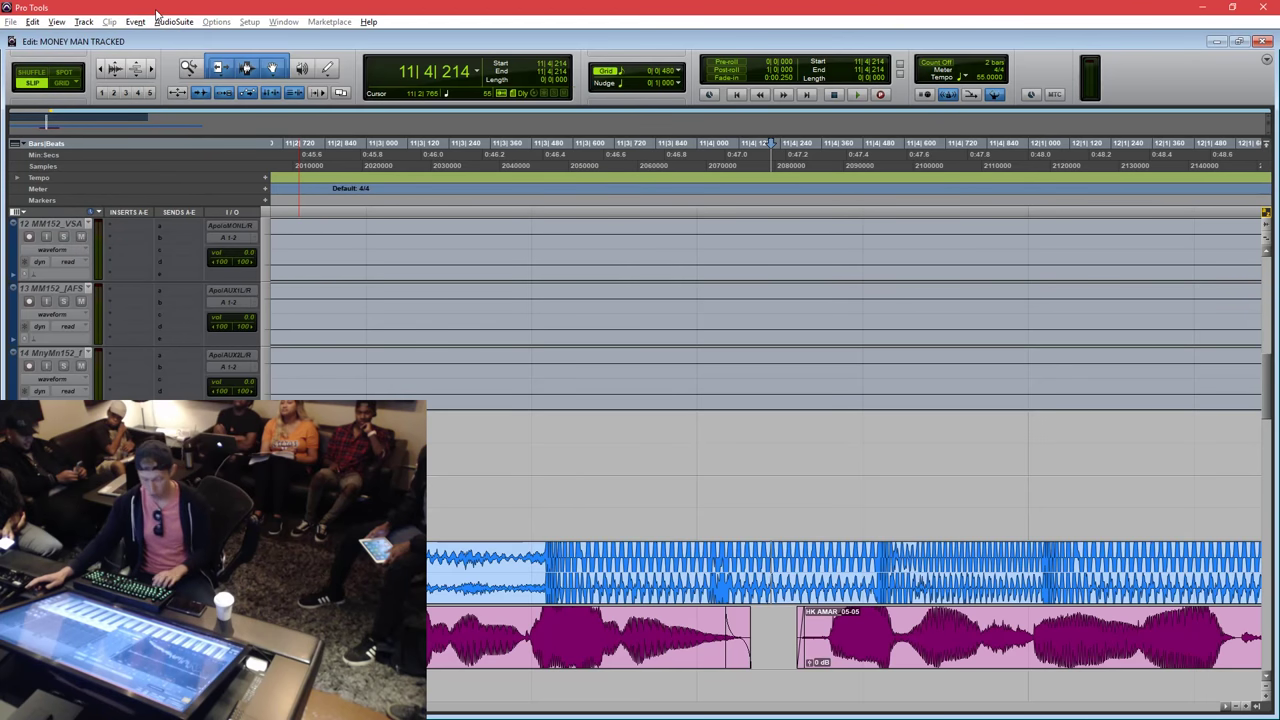
key(ctrl+z)
key(ctrl+z)
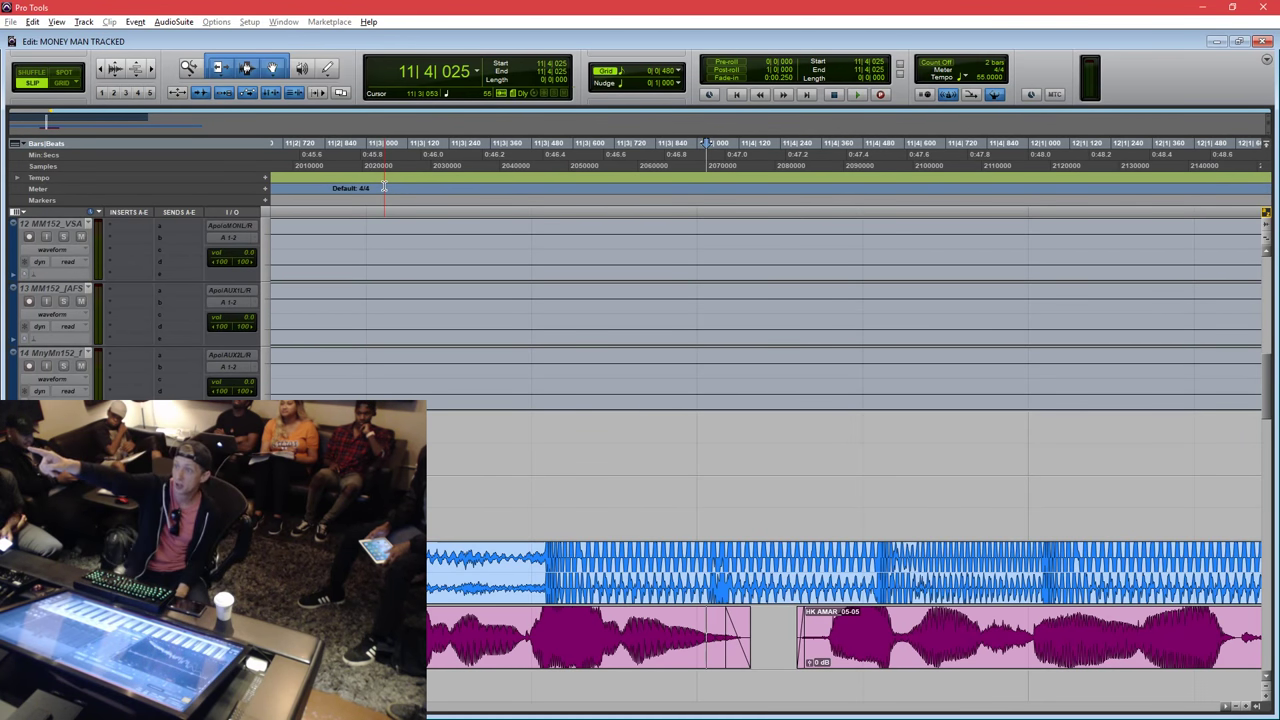
key(ctrl+z)
key(ctrl+z)
key(ctrl+z)
key(ctrl+z)
key(ctrl+z)
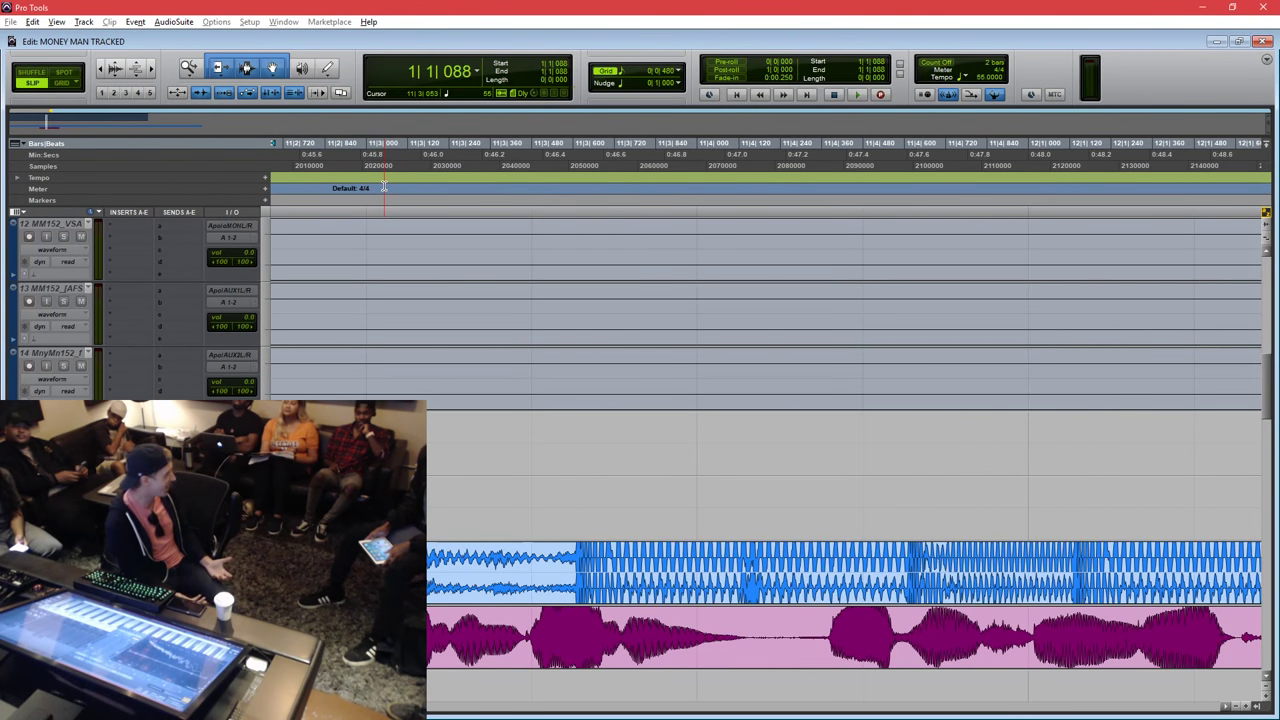
Show bars 1 to 24 of the timeline and place the cursor at 8|3|575 on the beat clip.
key(r)
key(r)
key(r)
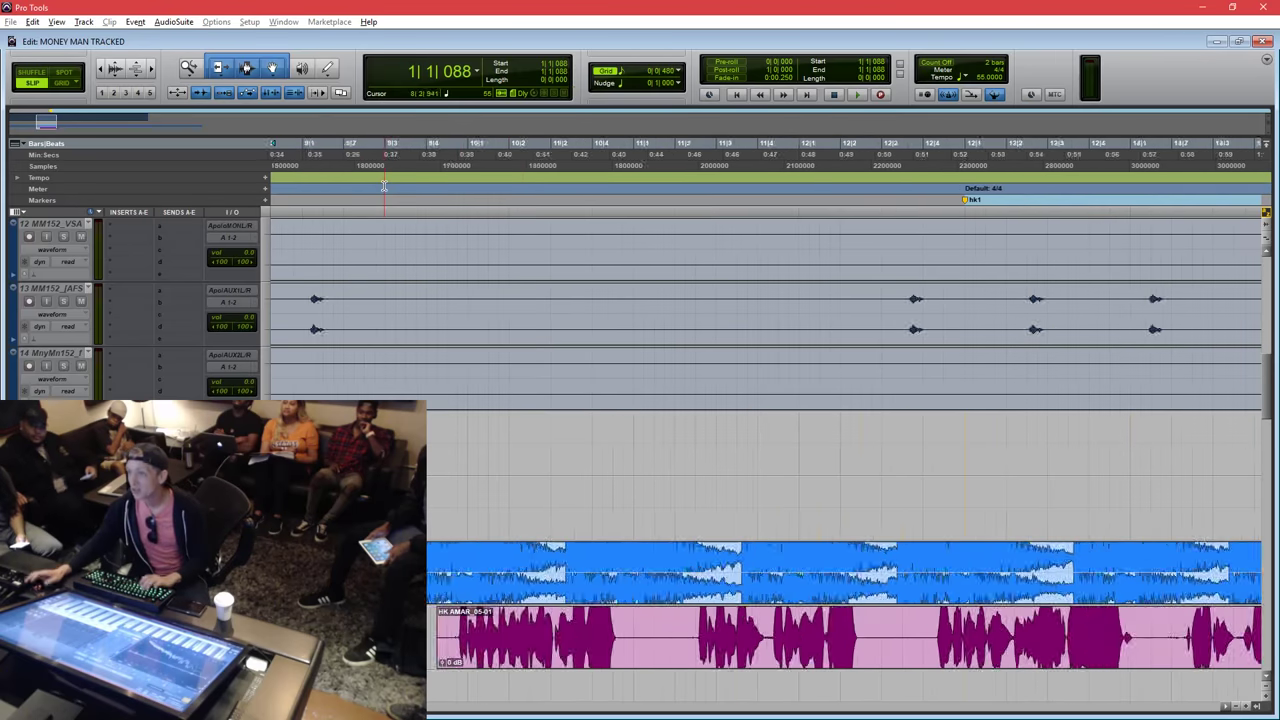
key(ctrl+bracketleft)
key(ctrl+bracketleft)
click(597, 573)
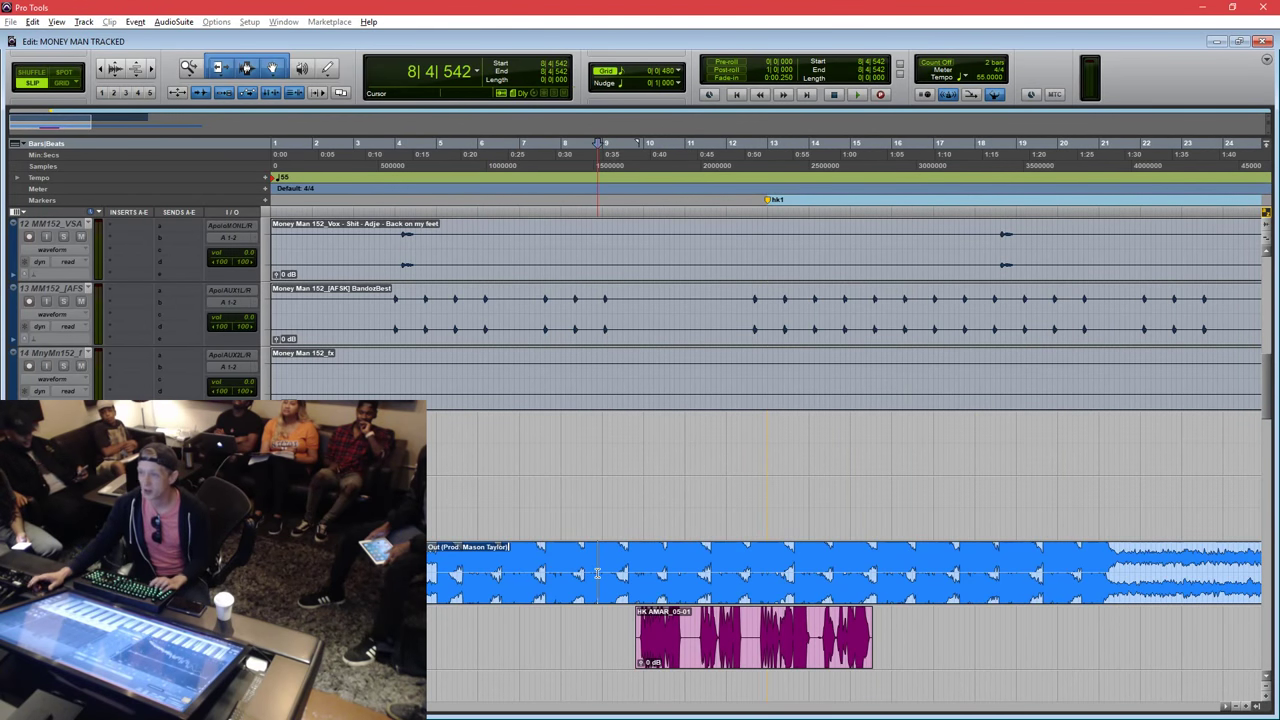
click(587, 566)
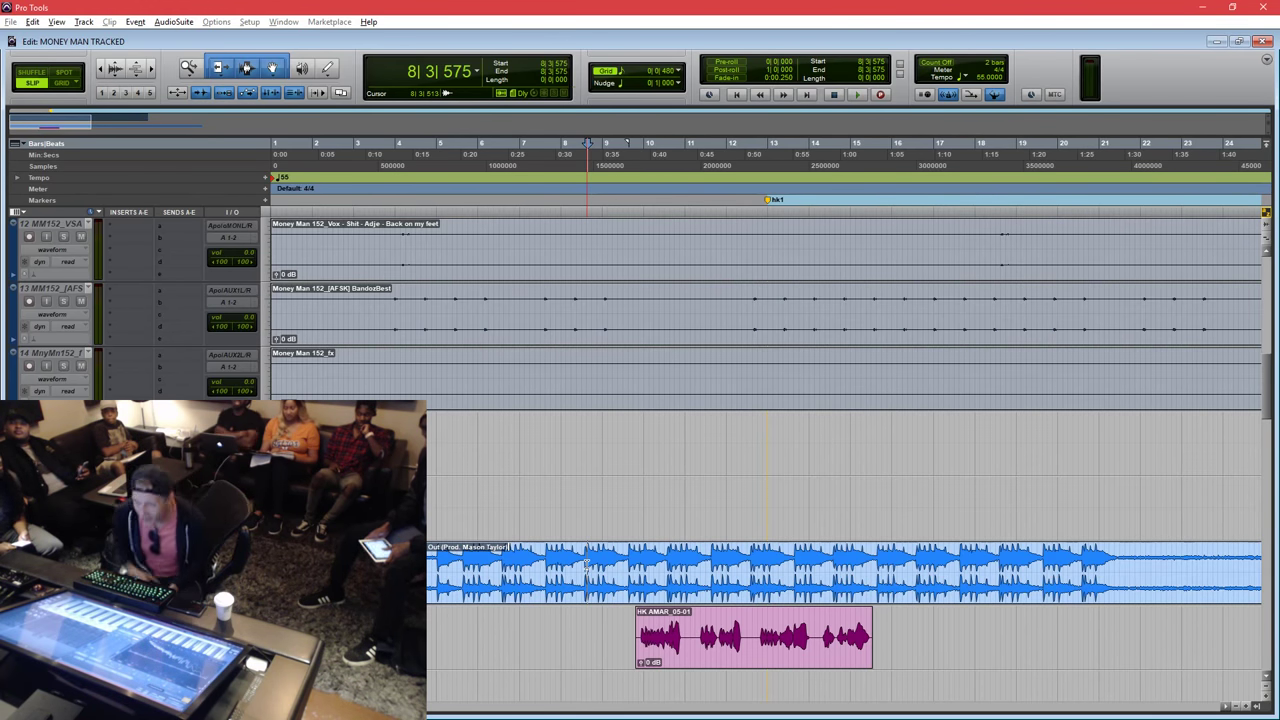
Place the cursor at 5|1|162 on the beat clip and select about four bars of it from 2|4|639.
scroll(587, 565, down, 2)
click(437, 500)
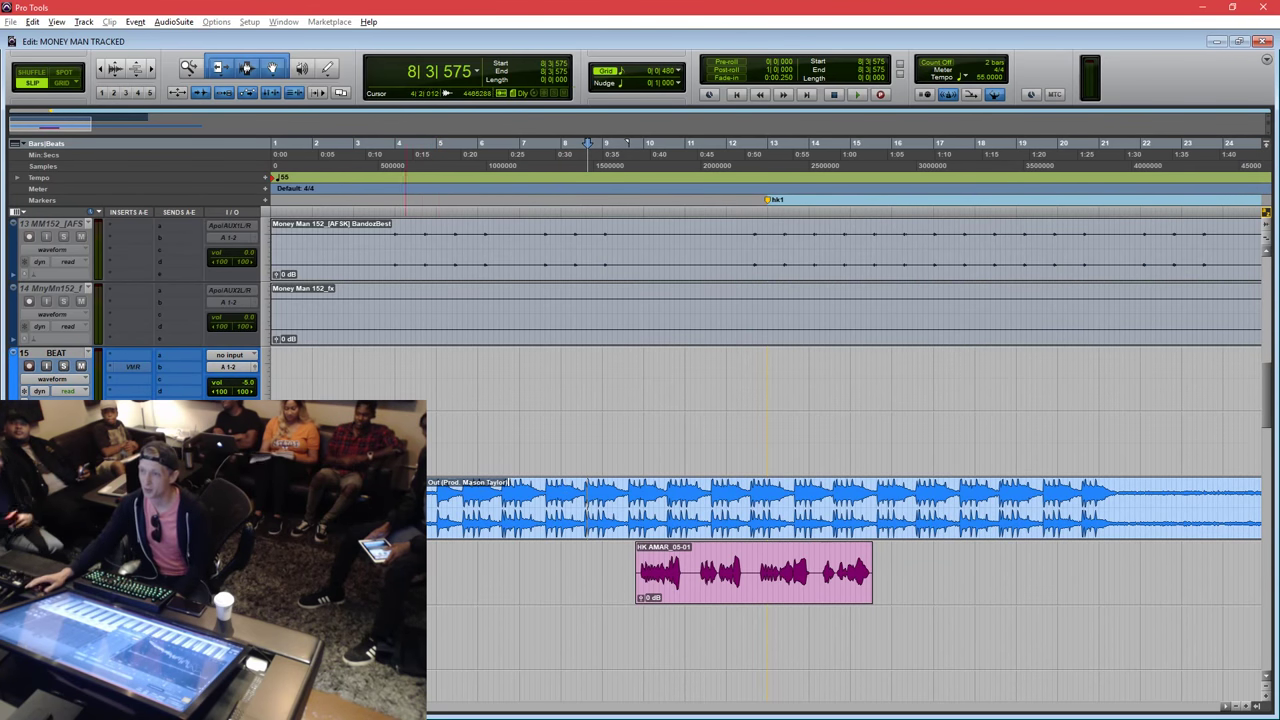
click(437, 490)
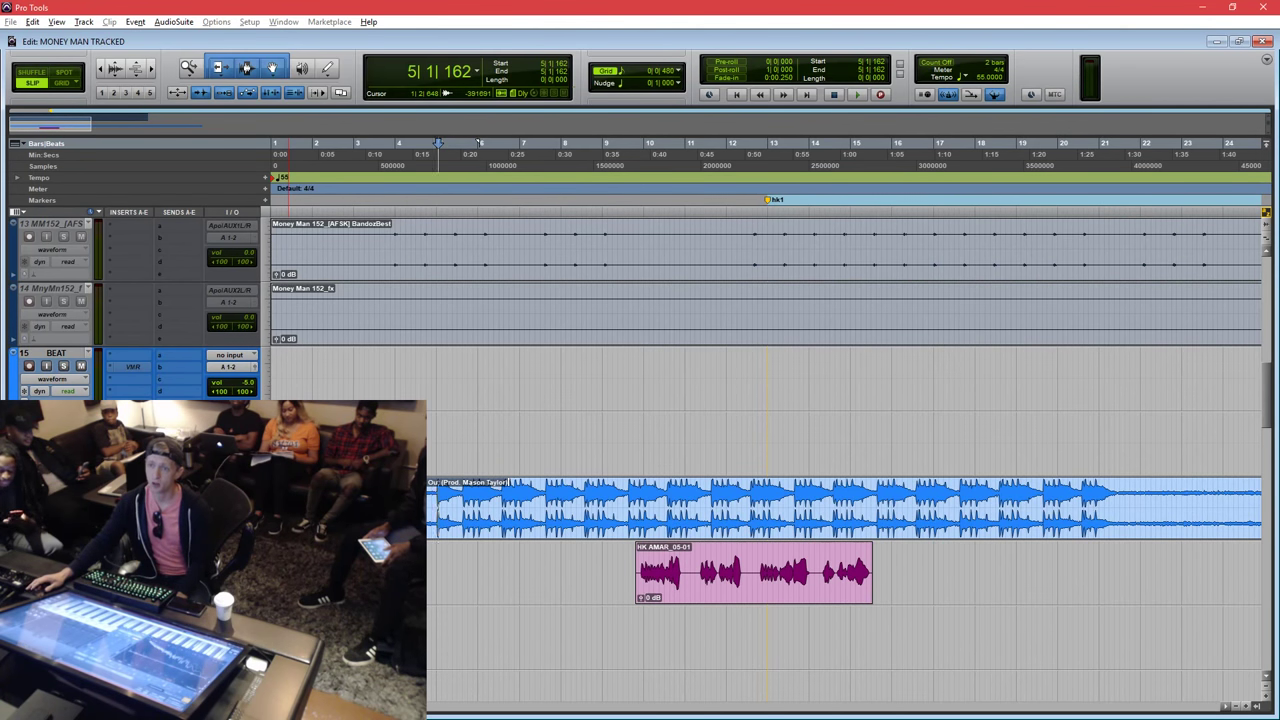
drag(351, 508, 525, 508)
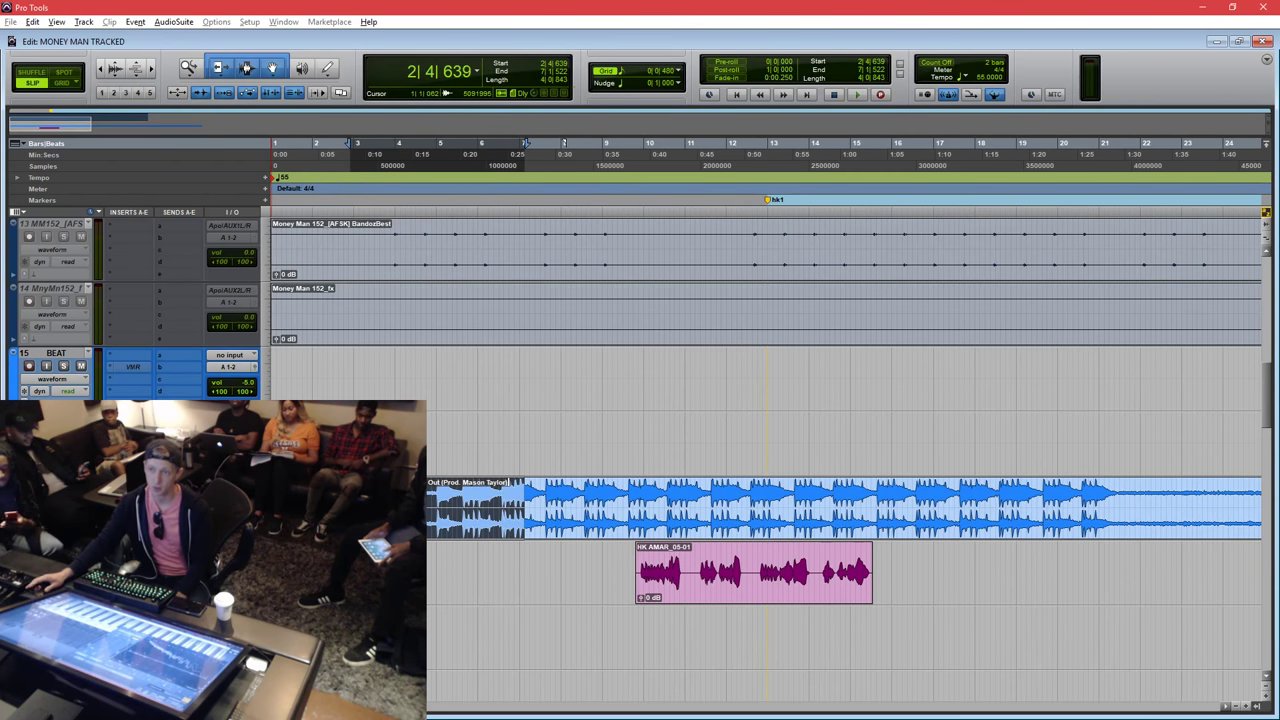
Select the whole beat clip and place the cursor at 4|4|689 on it.
click(532, 508)
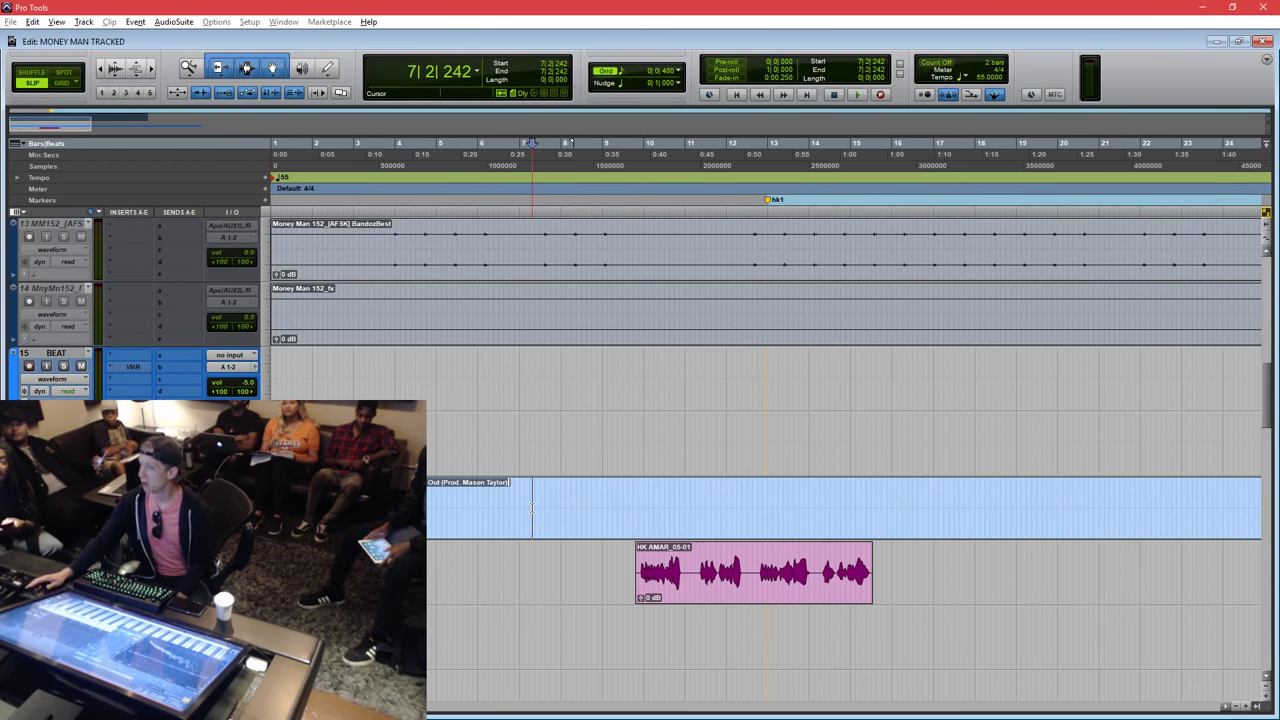
double_click(532, 508)
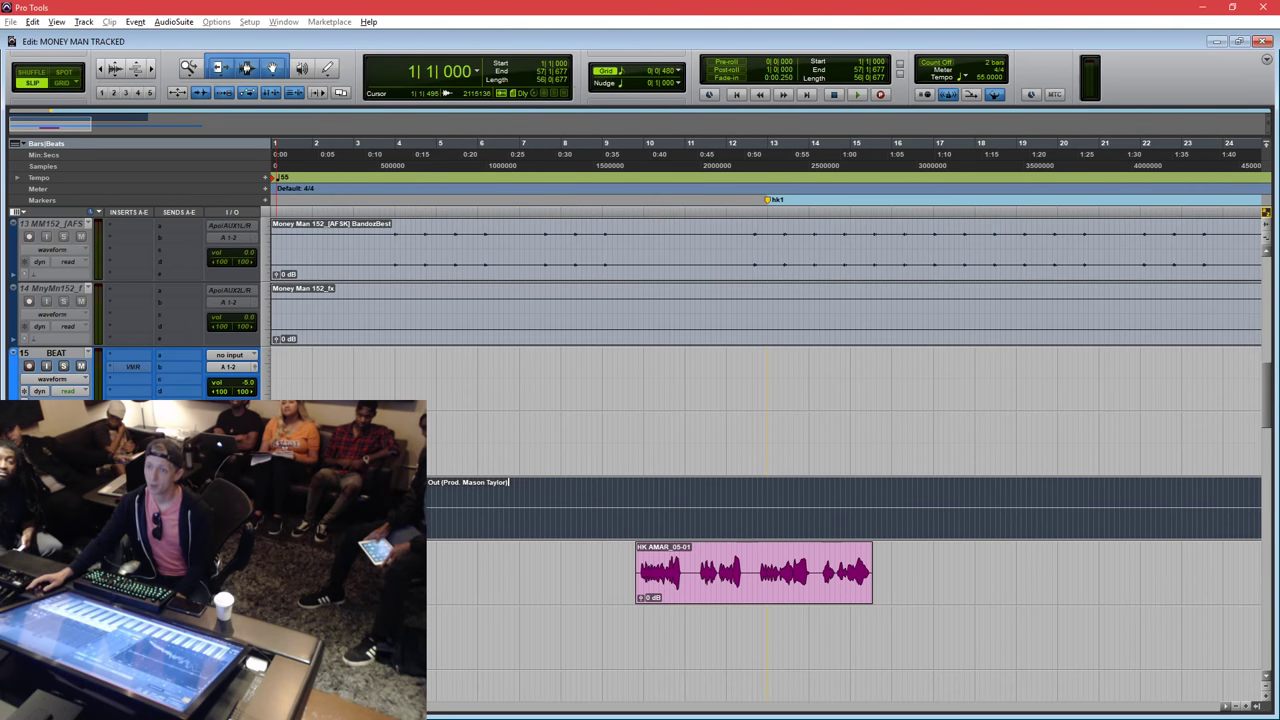
mouse_move(419, 500)
mouse_down()
mouse_move(781, 530)
mouse_move(746, 500)
mouse_move(423, 500)
mouse_up()
click(434, 500)
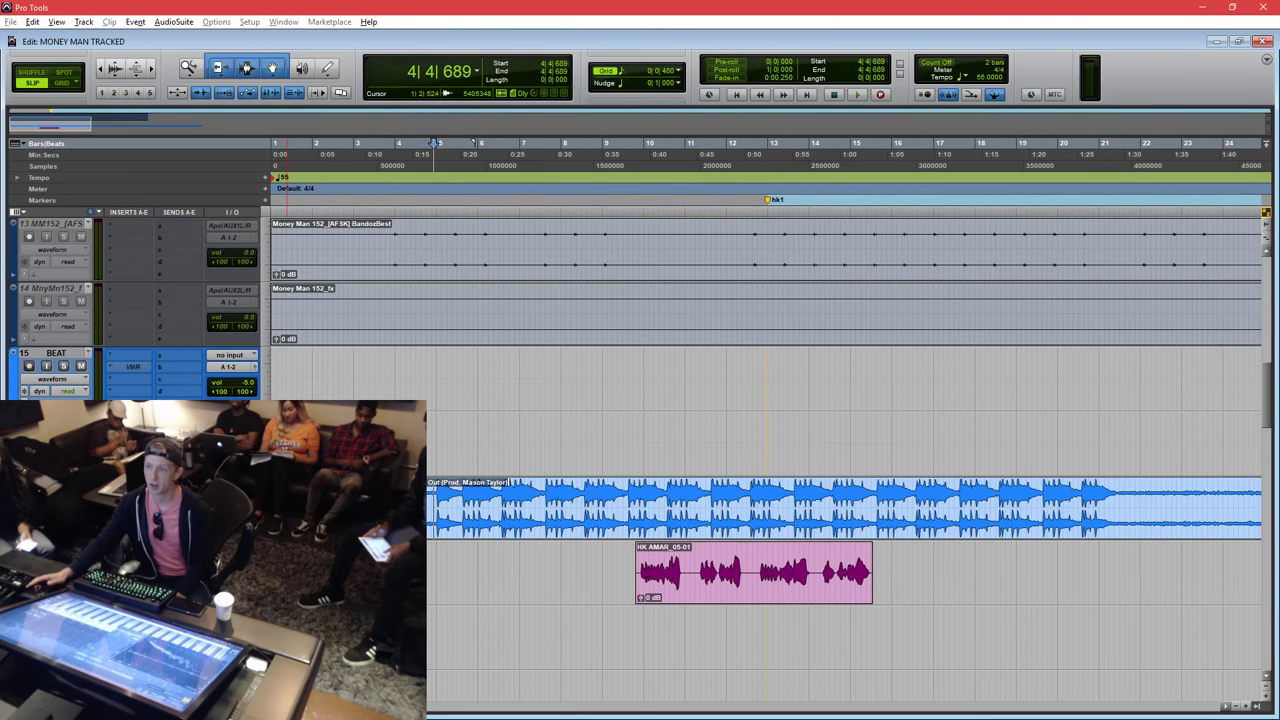
Undo the last tempo change in the session.
drag(512, 505, 570, 505)
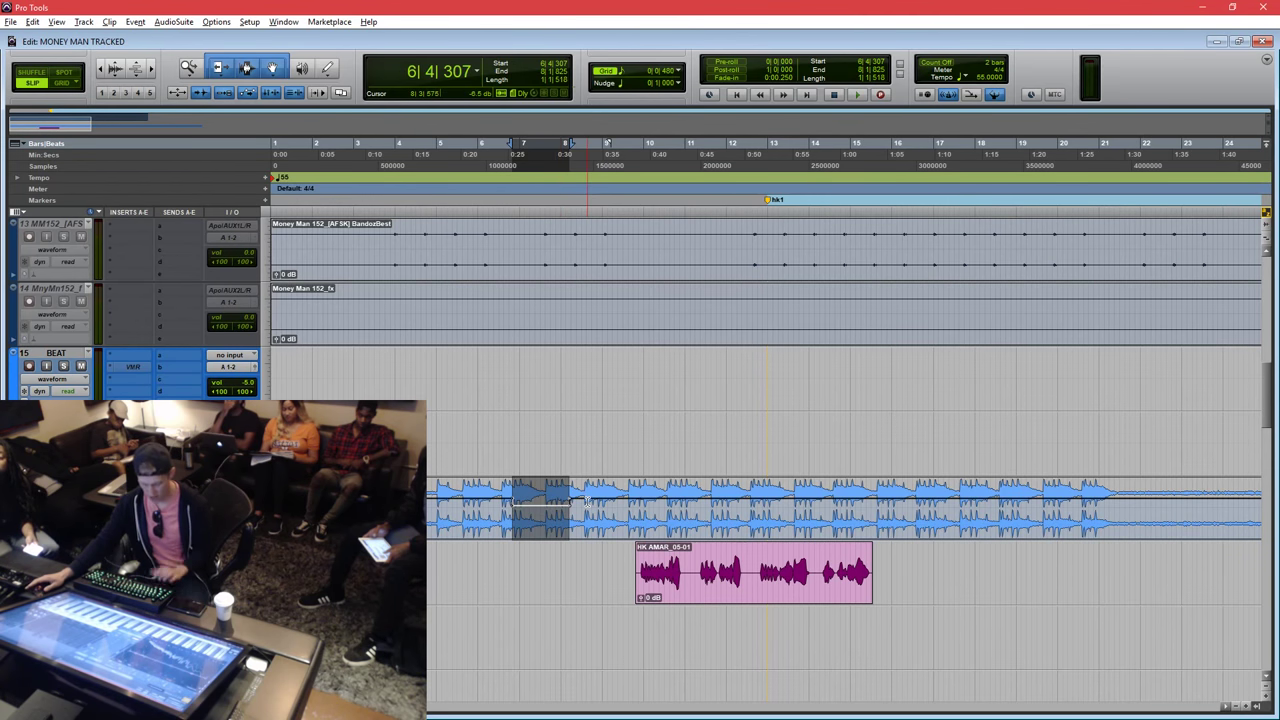
key(ctrl+z)
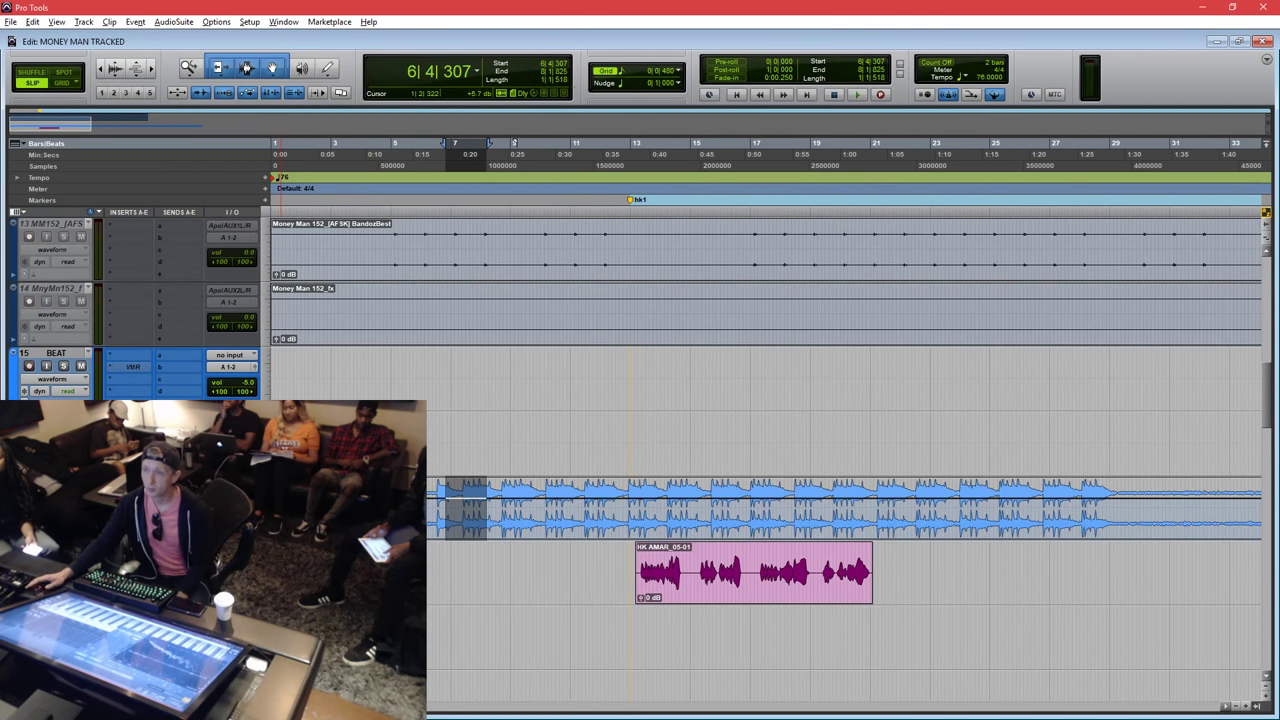
Try muting a separated section of the beat between about bars 8 and 10 during playback.
drag(568, 510, 497, 510)
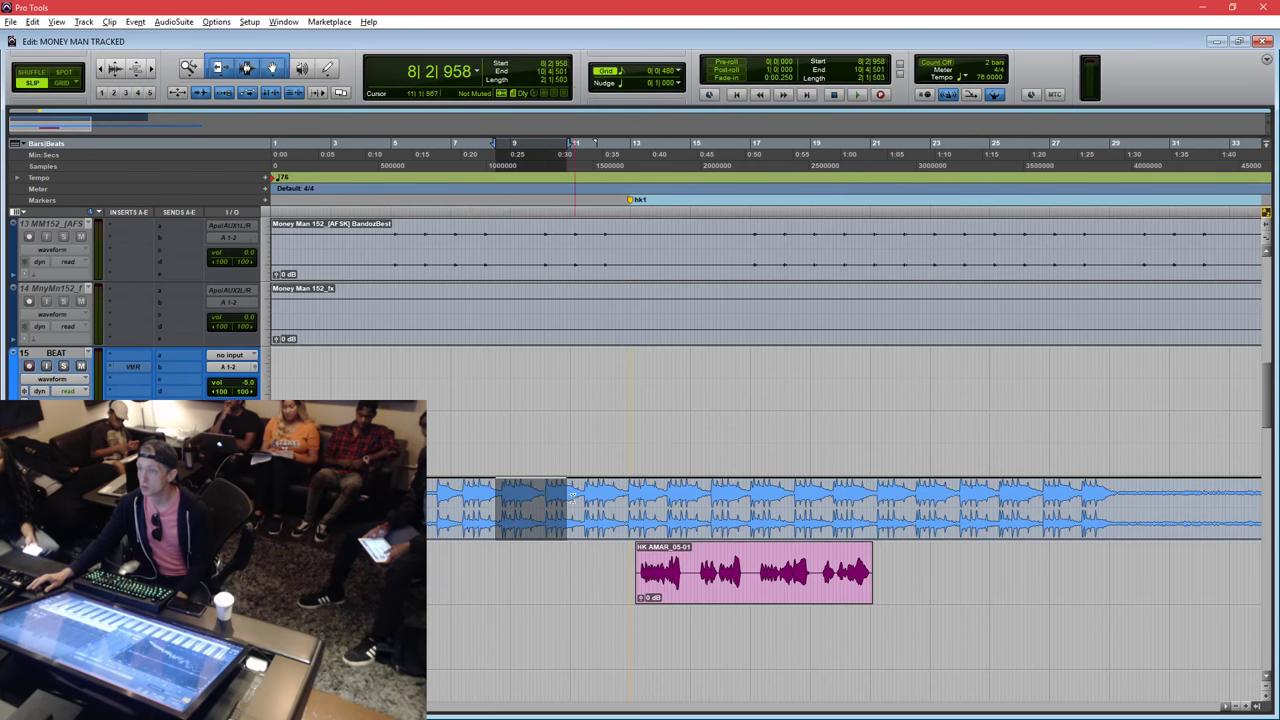
click(488, 518)
key(space)
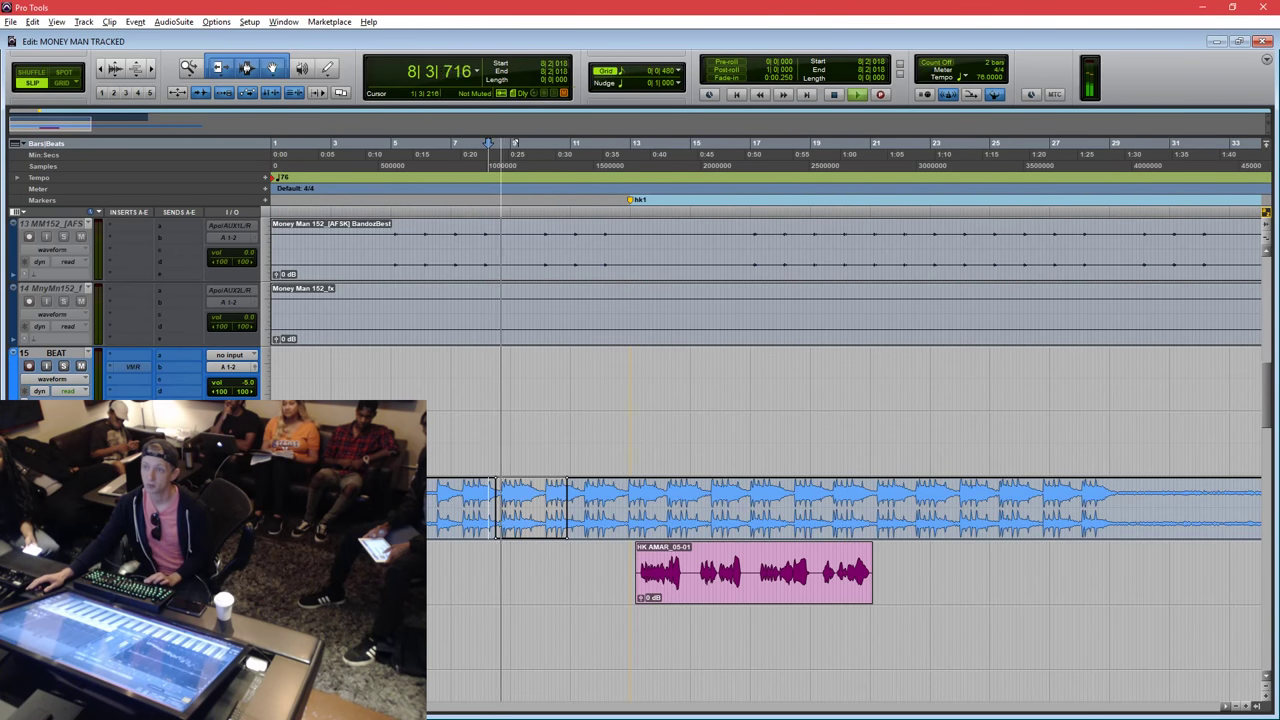
key(ctrl+m)
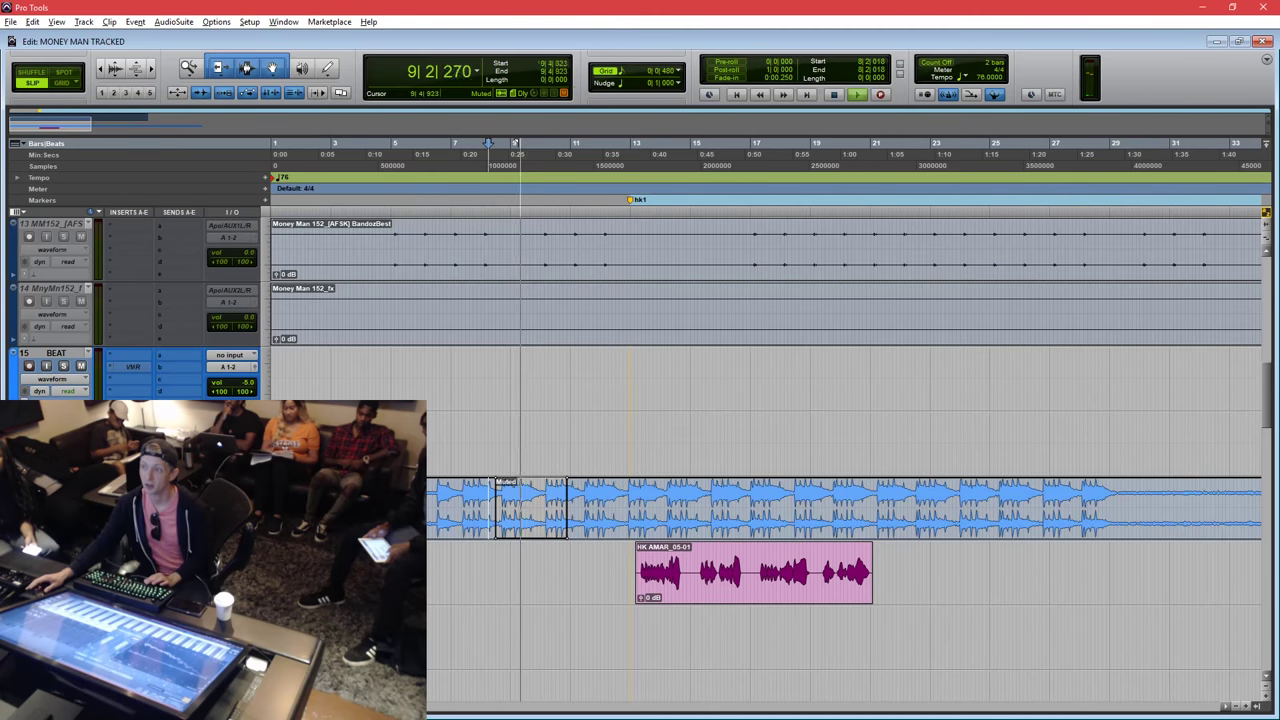
drag(540, 508, 590, 510)
key(space)
click(480, 504)
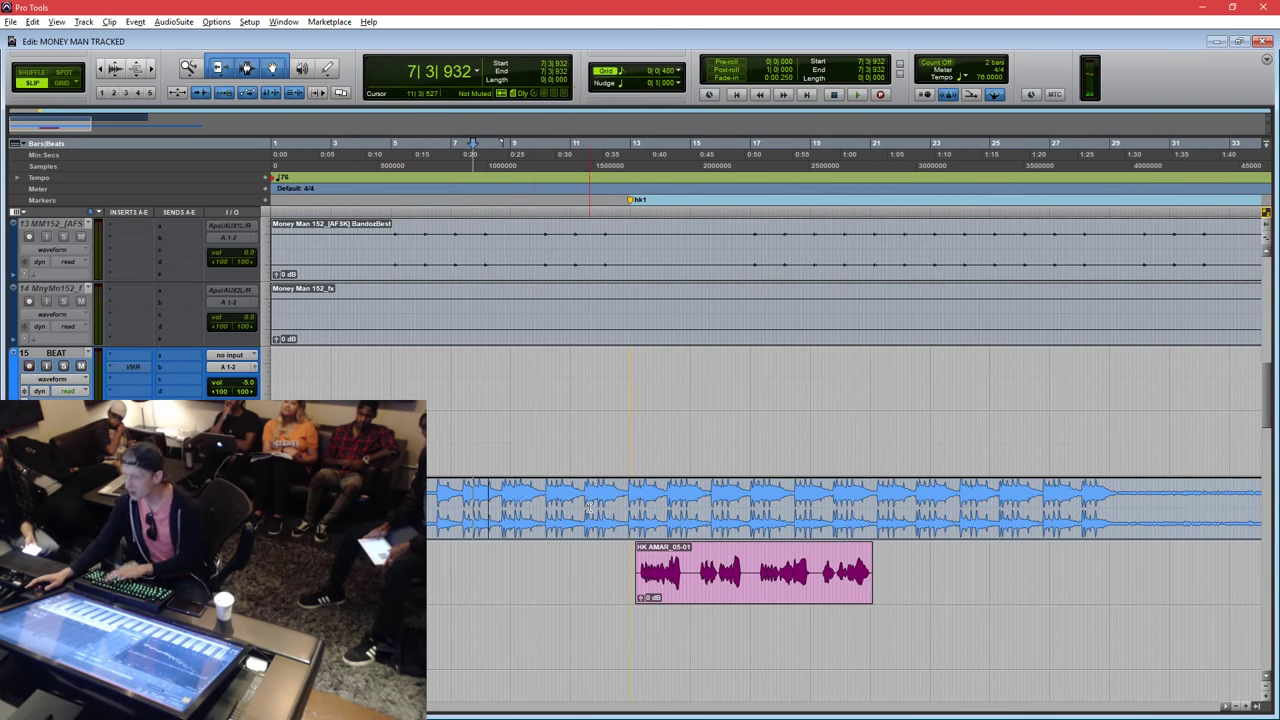
Switch the beat's track to playlists view so its alternate playlist appears below the main one.
click(451, 496)
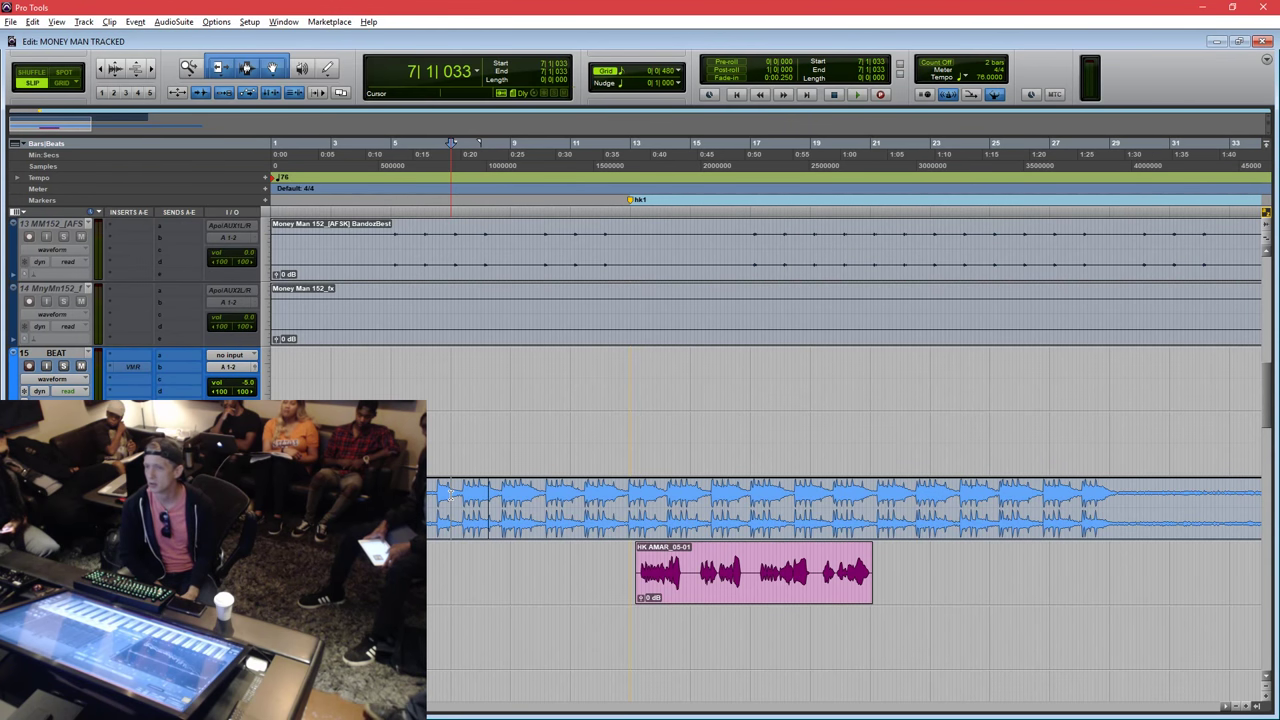
click(438, 503)
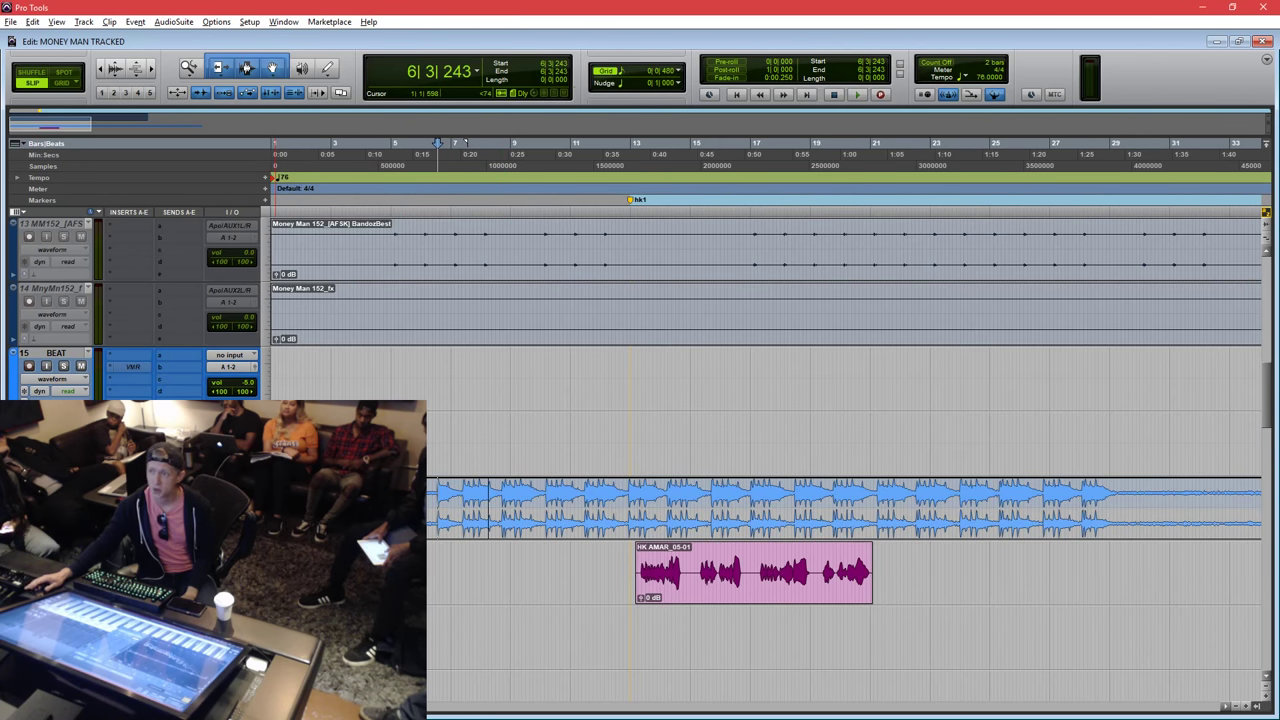
drag(376, 506, 620, 506)
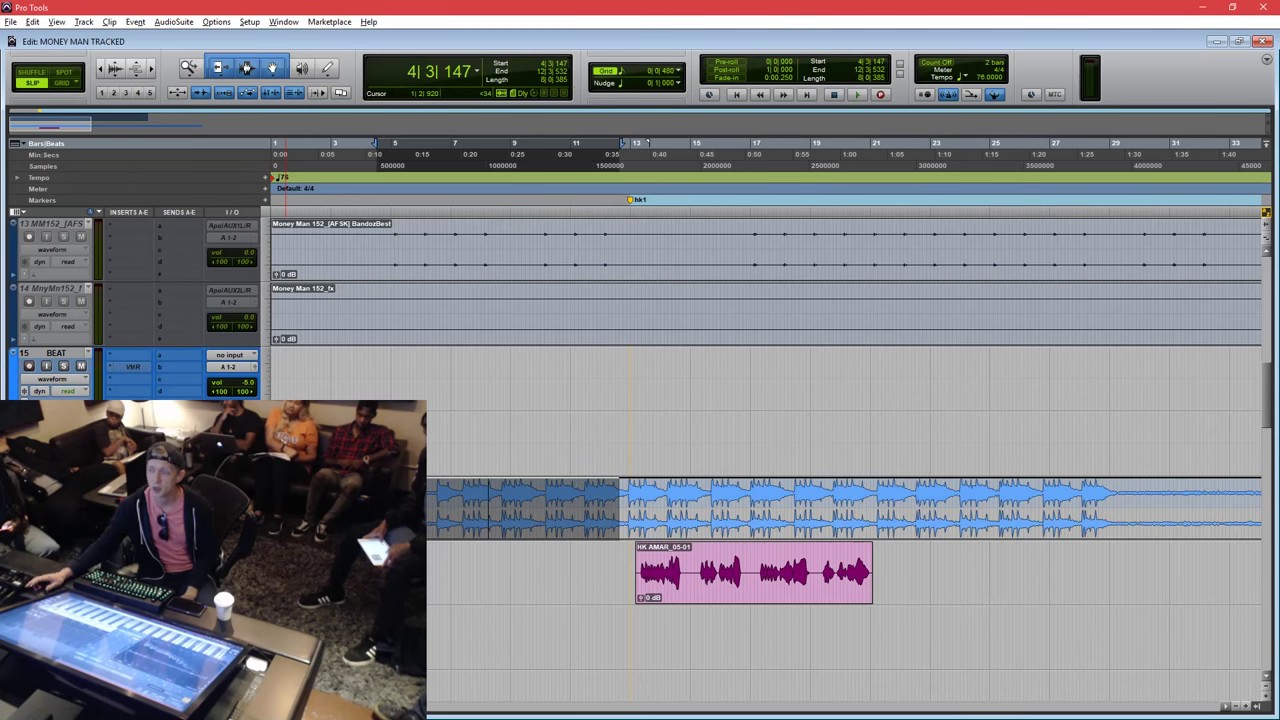
key(minus)
click(403, 506)
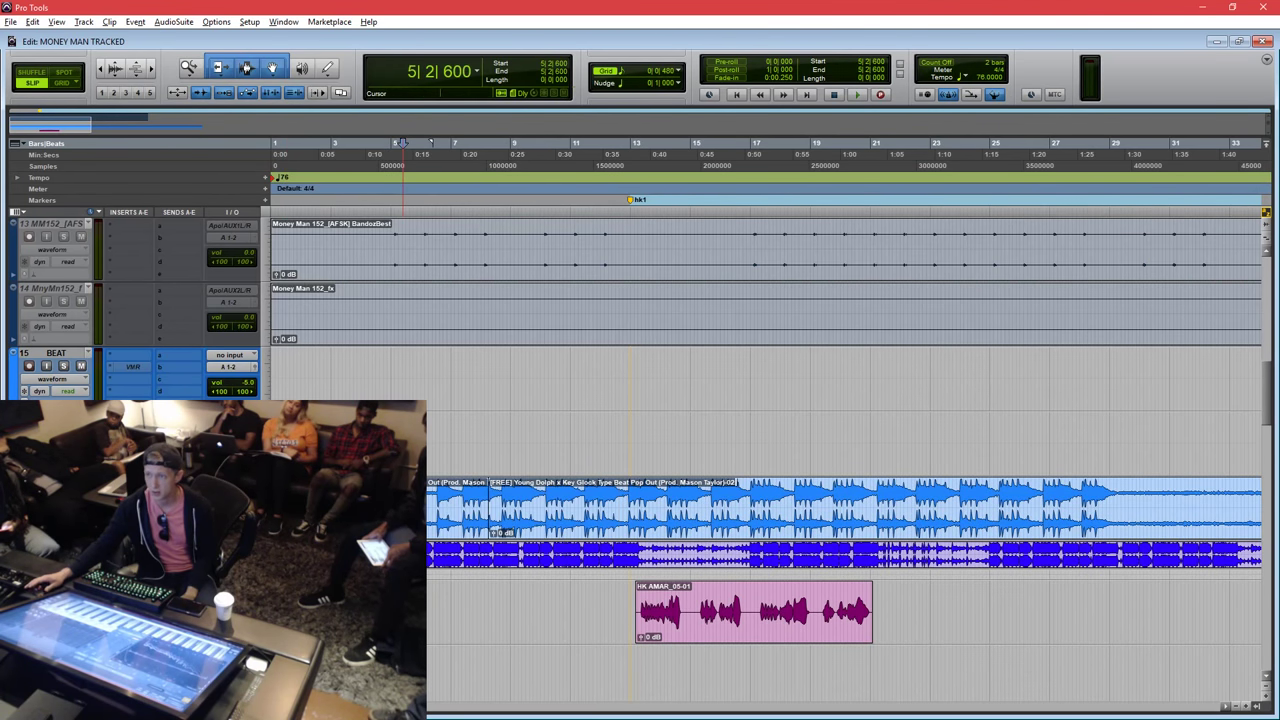
Select the beat's separated clips from bar 1 and rejoin them into a single clip.
click(597, 532)
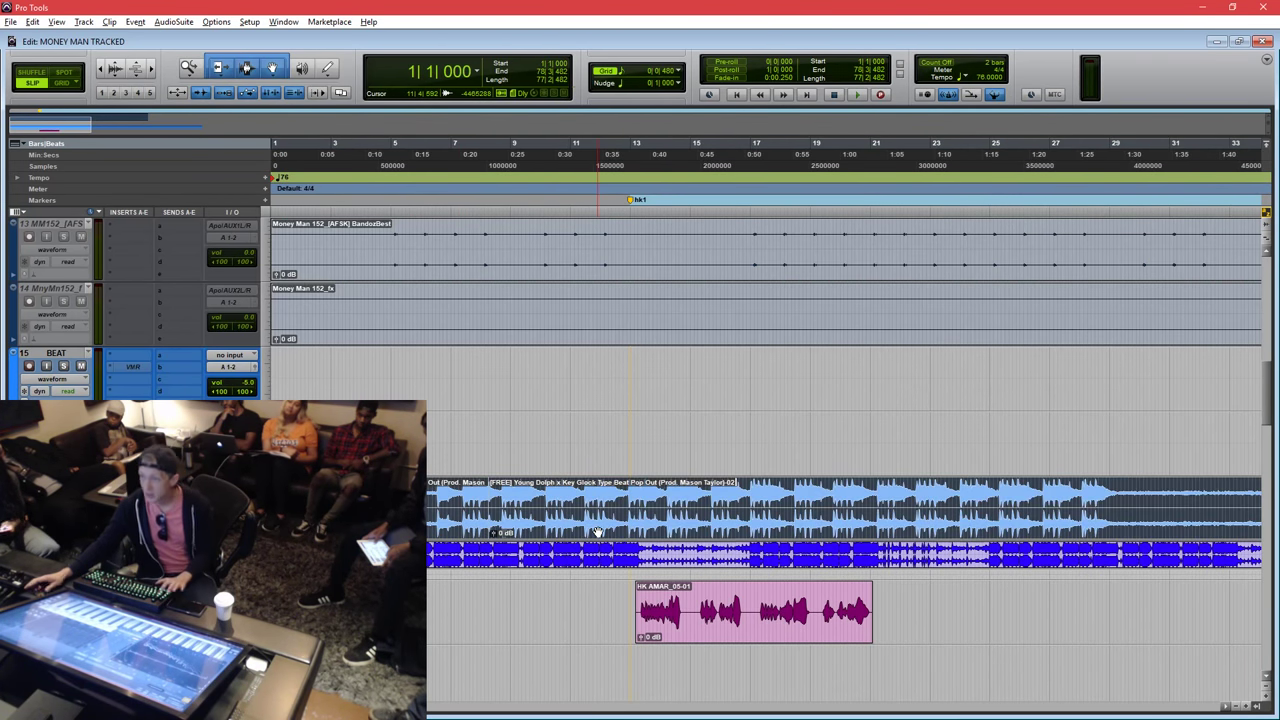
click(568, 532)
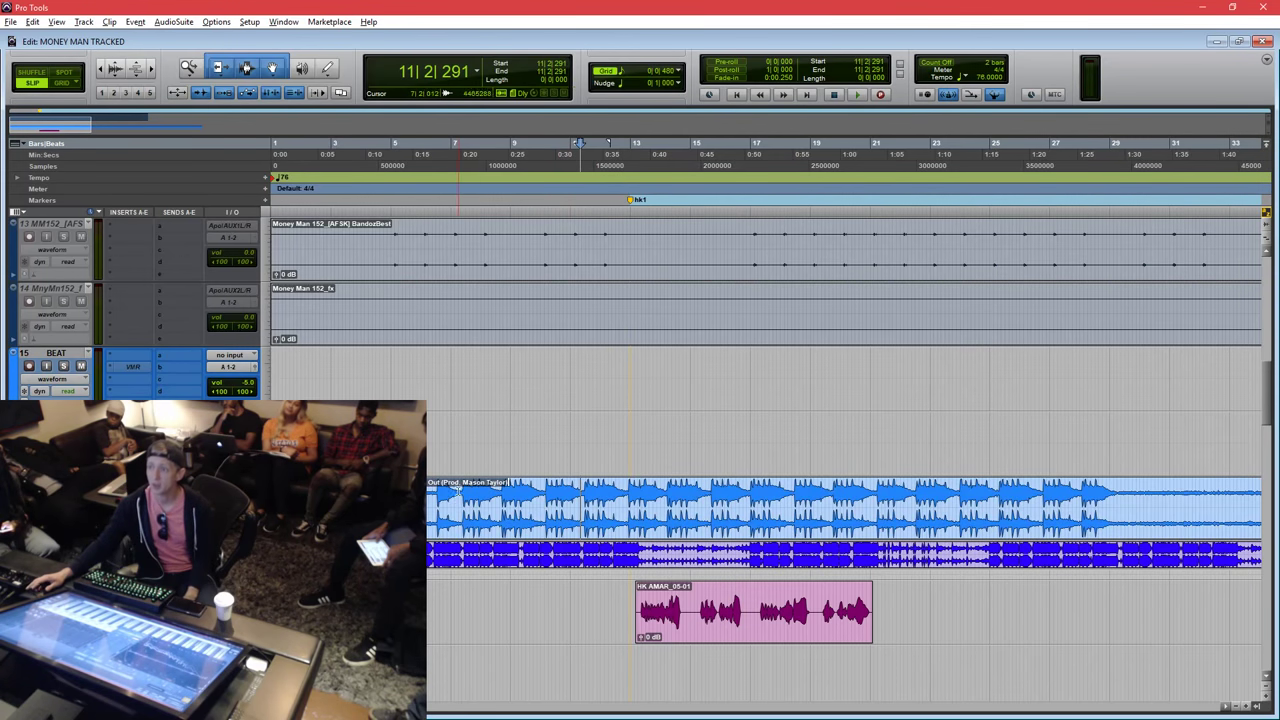
mouse_move(528, 555)
mouse_down()
mouse_move(704, 562)
mouse_move(586, 532)
mouse_move(413, 555)
mouse_move(701, 560)
mouse_move(538, 545)
mouse_up()
click(482, 552)
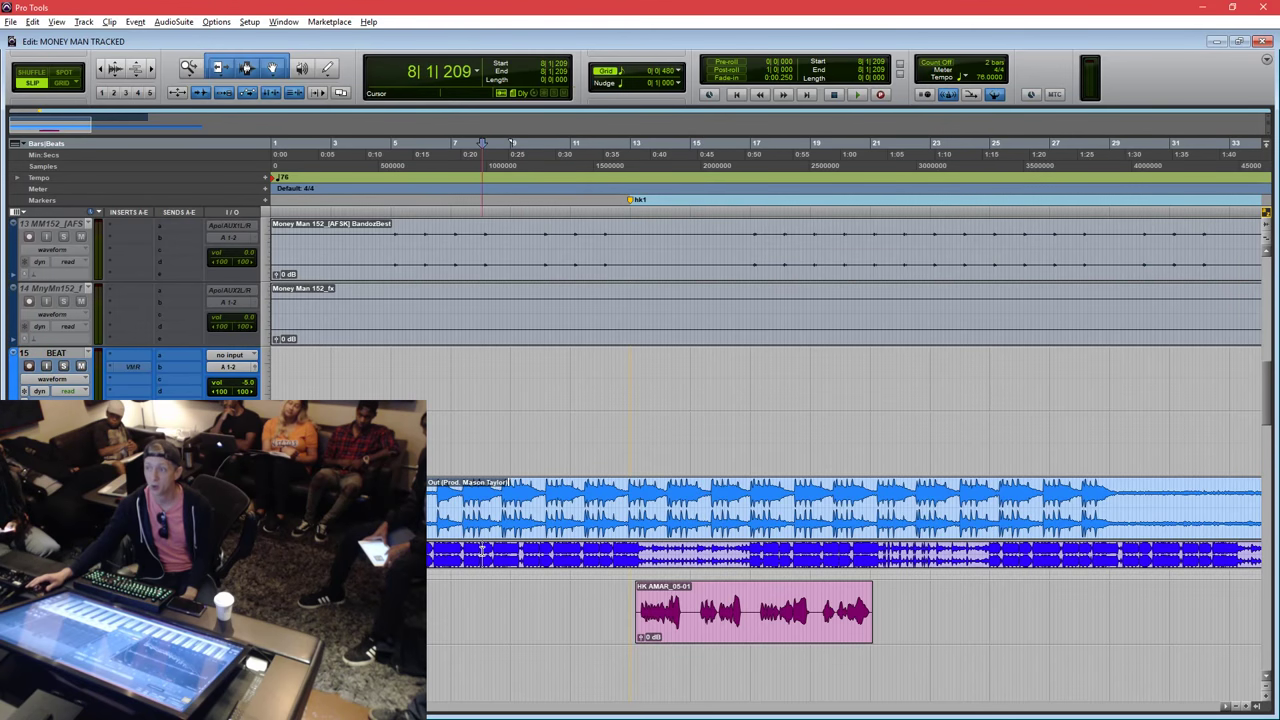
Make the alternate playlist holding Money Man 152_Master the INSTRUMENT track's main playlist, swapping out the Pop Out beat.
click(688, 618)
scroll(689, 612, down, 1)
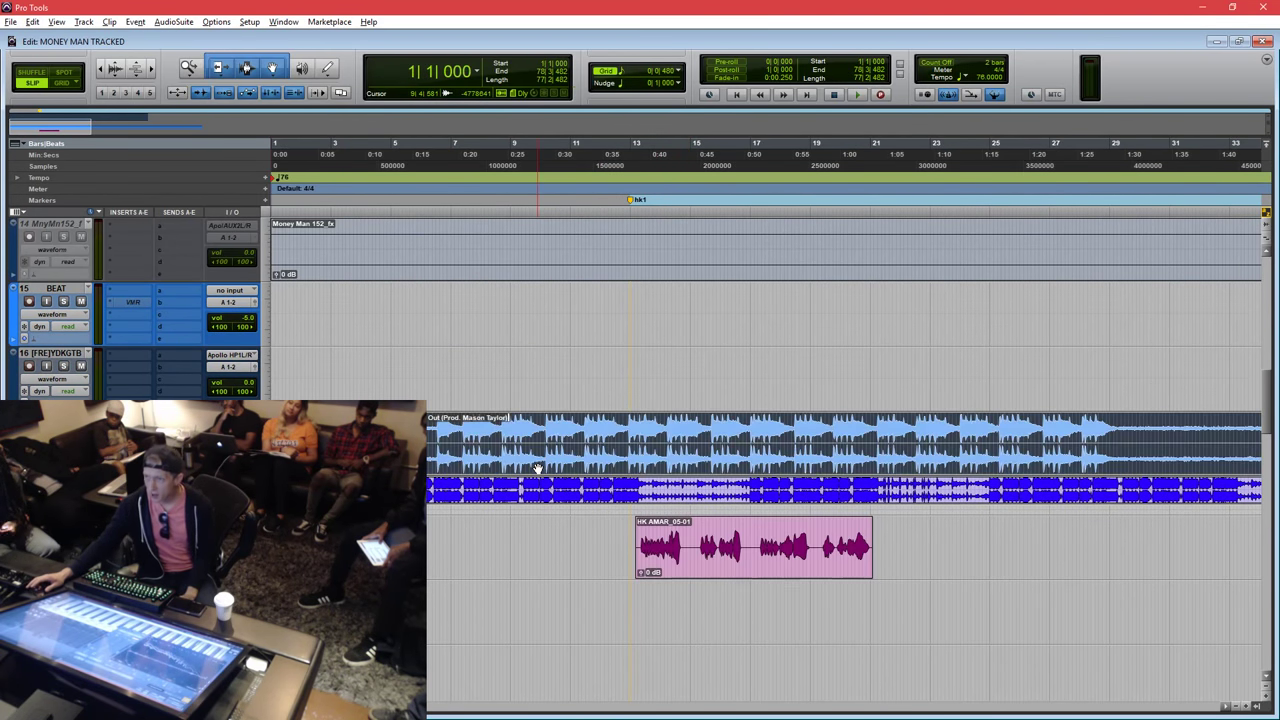
click(538, 455)
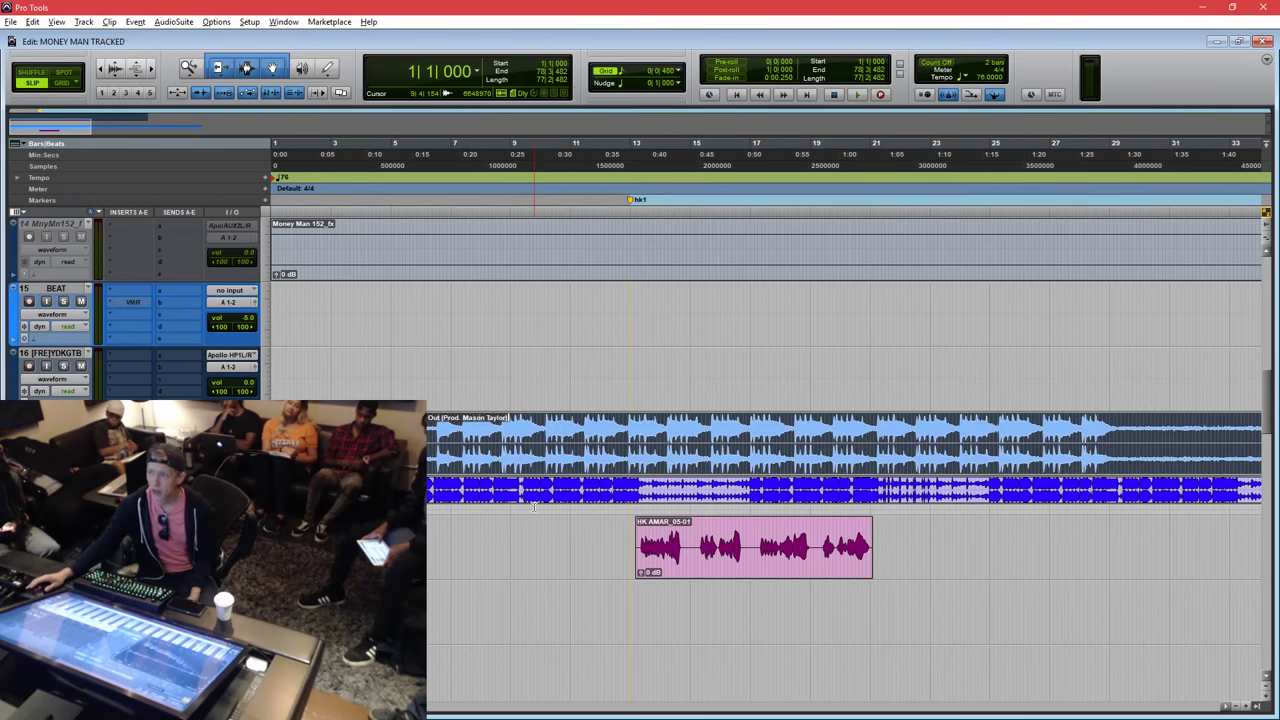
click(535, 496)
click(538, 471)
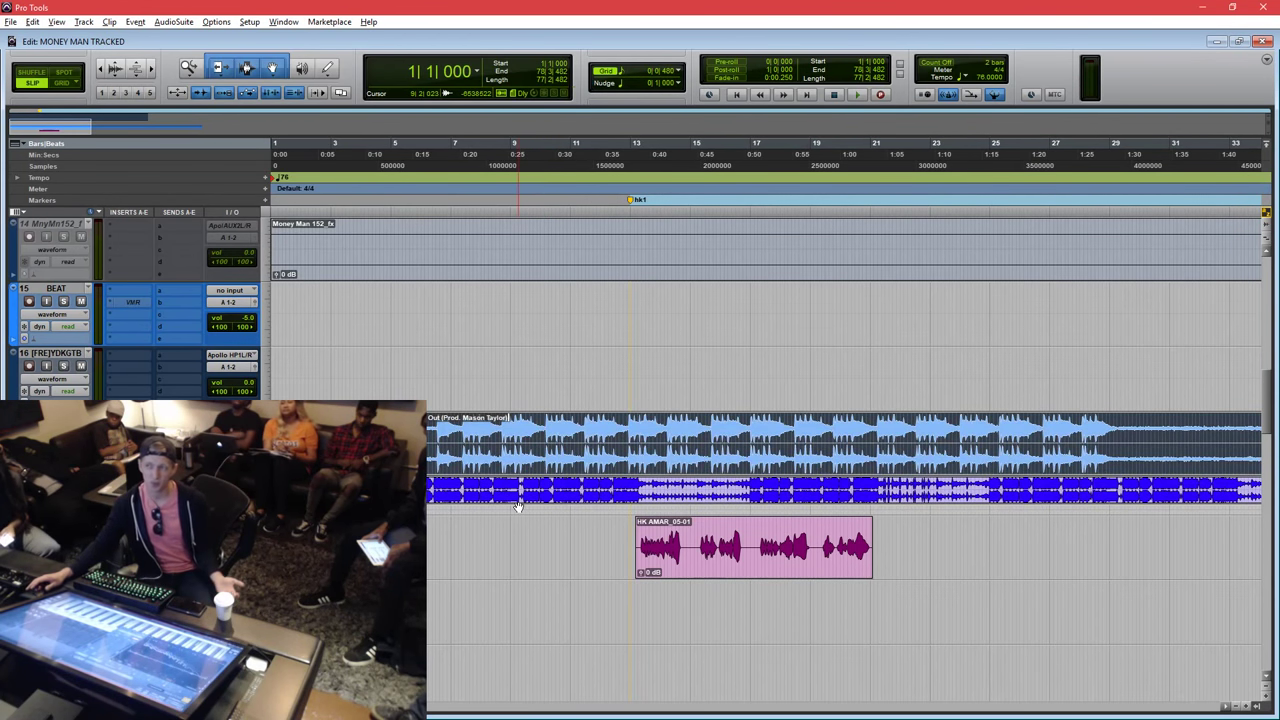
click(563, 481)
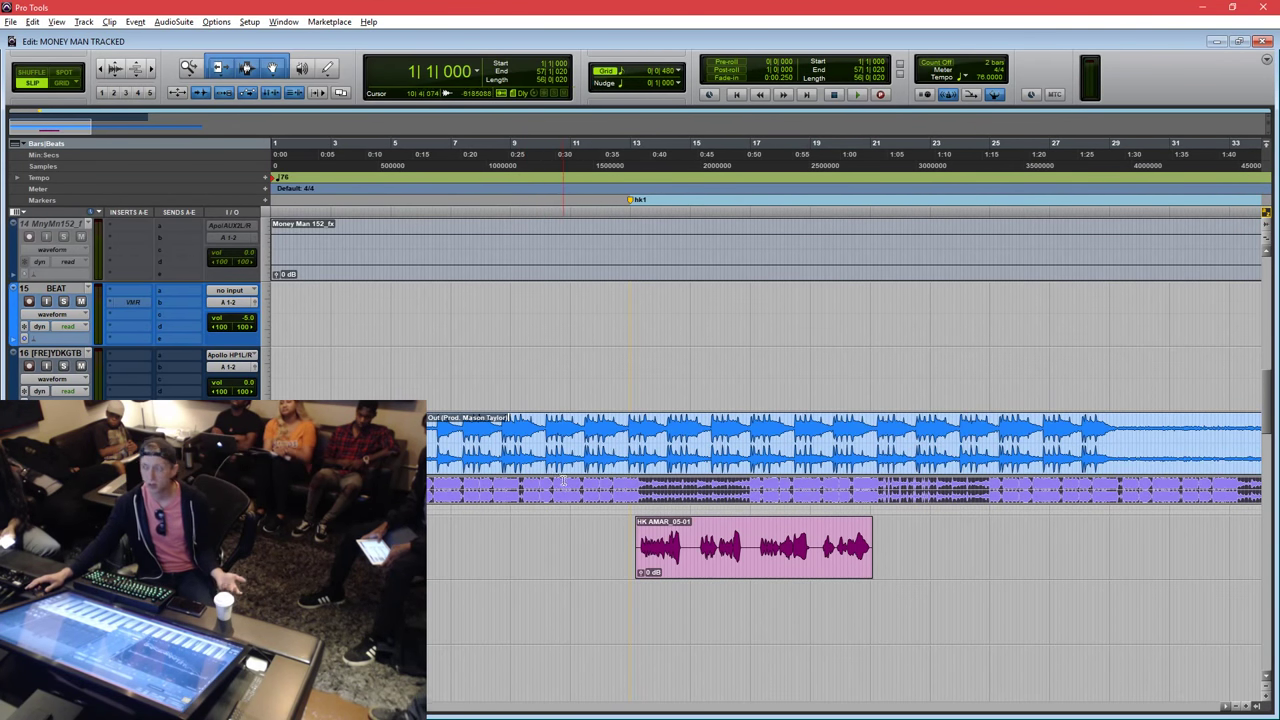
mouse_move(543, 465)
mouse_down()
mouse_move(542, 510)
mouse_move(540, 471)
mouse_up()
Play the Money Man 152_Master clip briefly from about bar 6 and stop playback.
click(434, 429)
key(space)
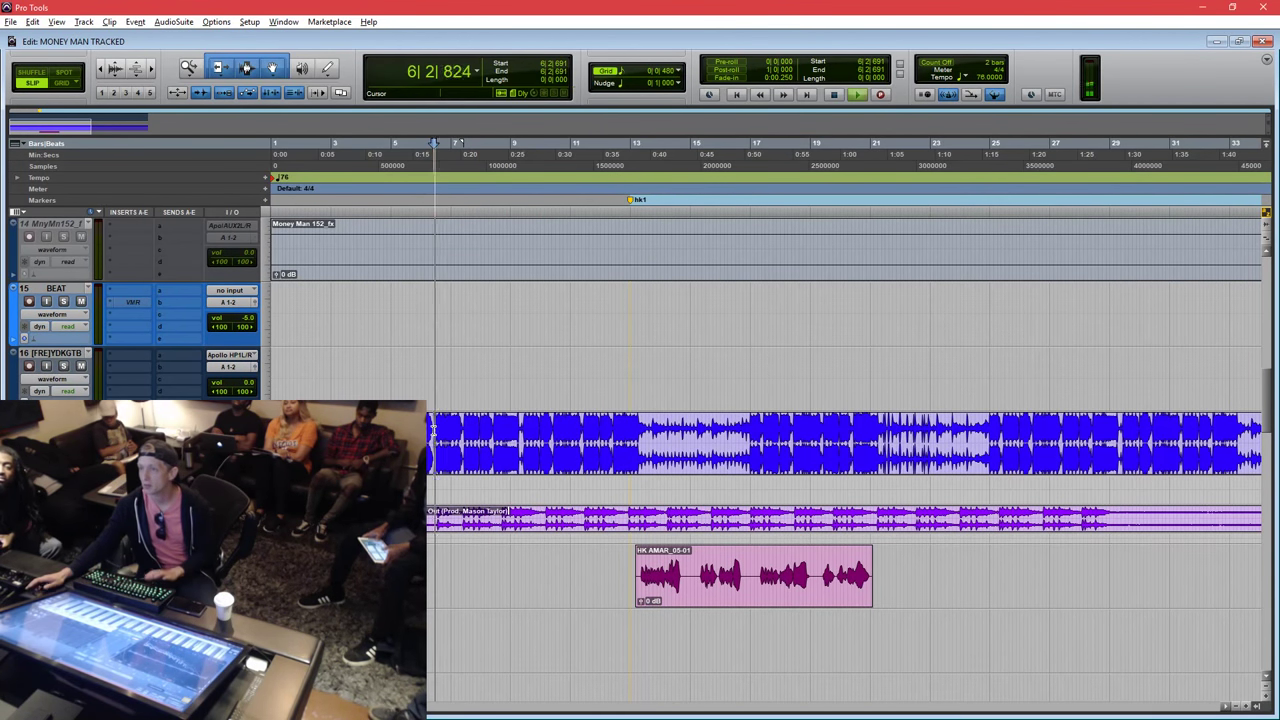
key(space)
drag(326, 440, 459, 440)
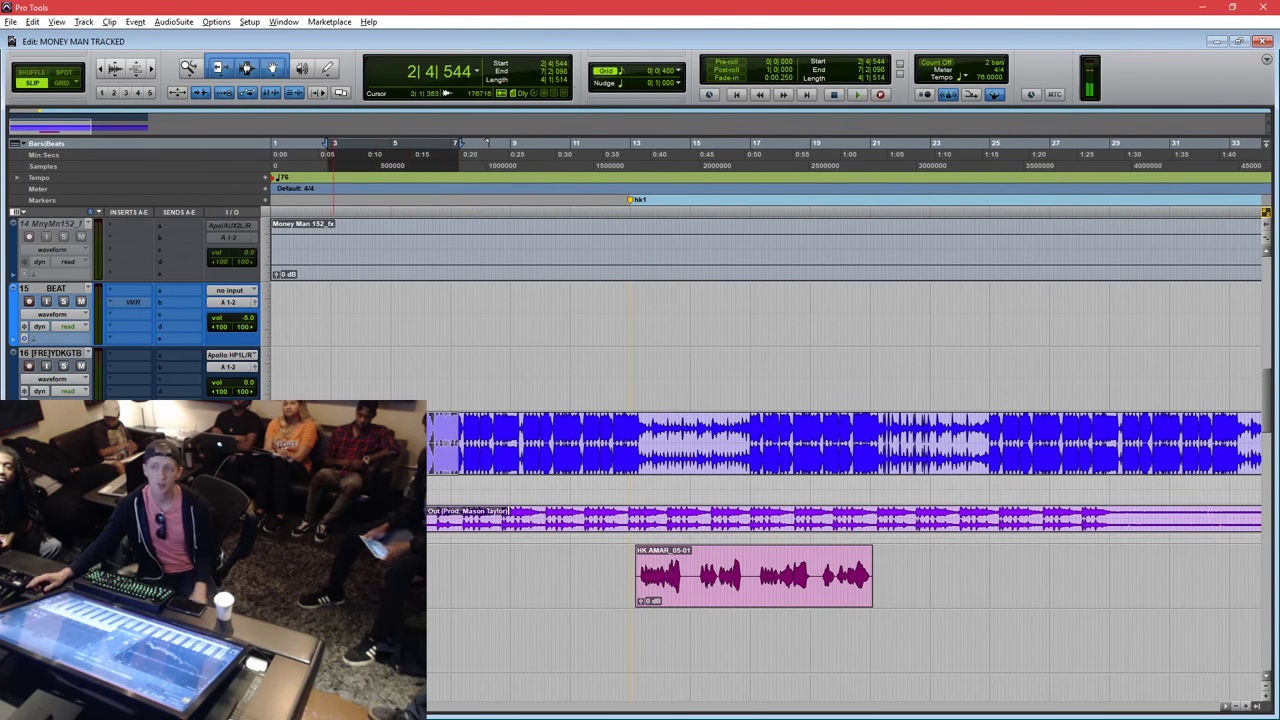
click(370, 440)
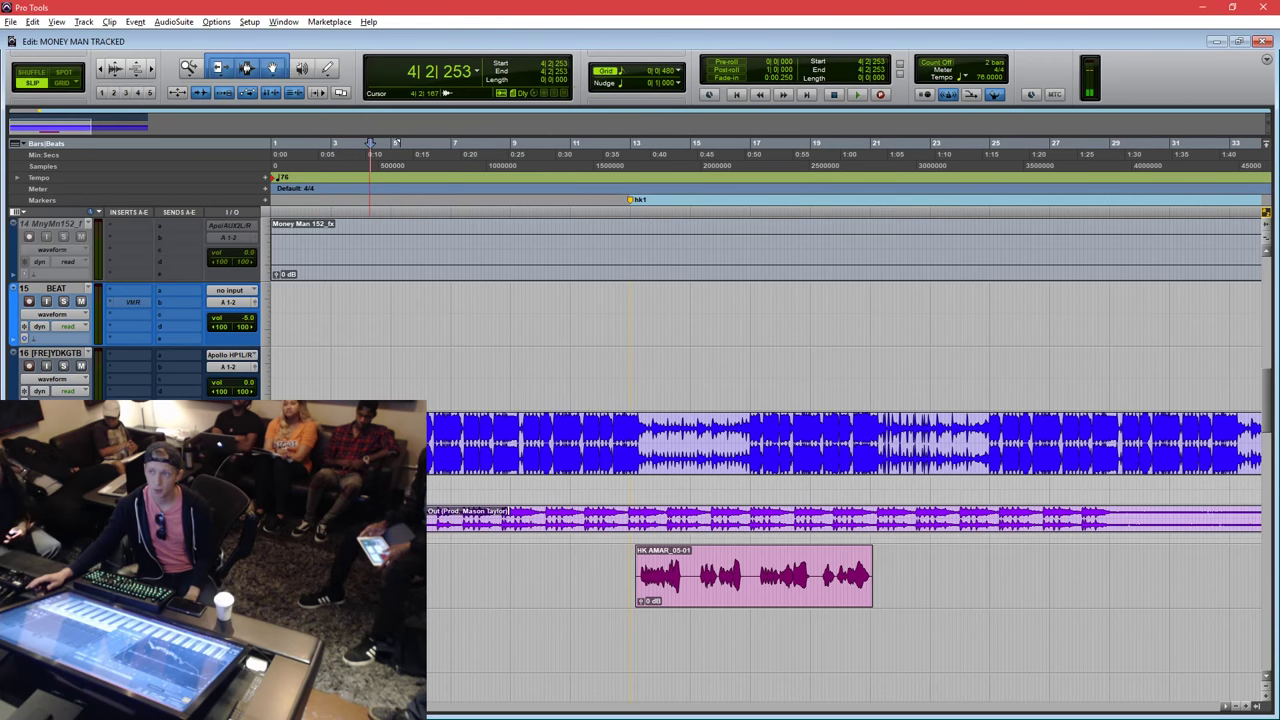
Rename the INSTRUMENT track's alternate playlist containing the Pop Out beat as ALT BEAT.
double_click(452, 524)
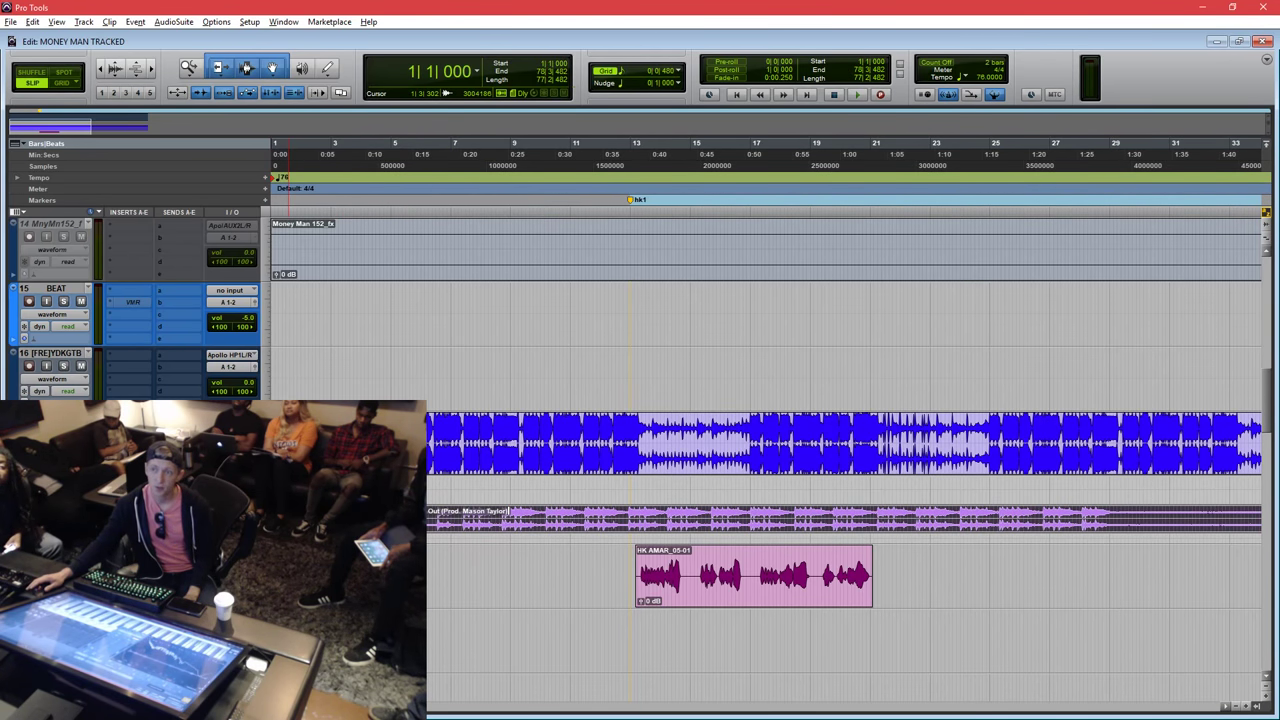
key(alt+Tab)
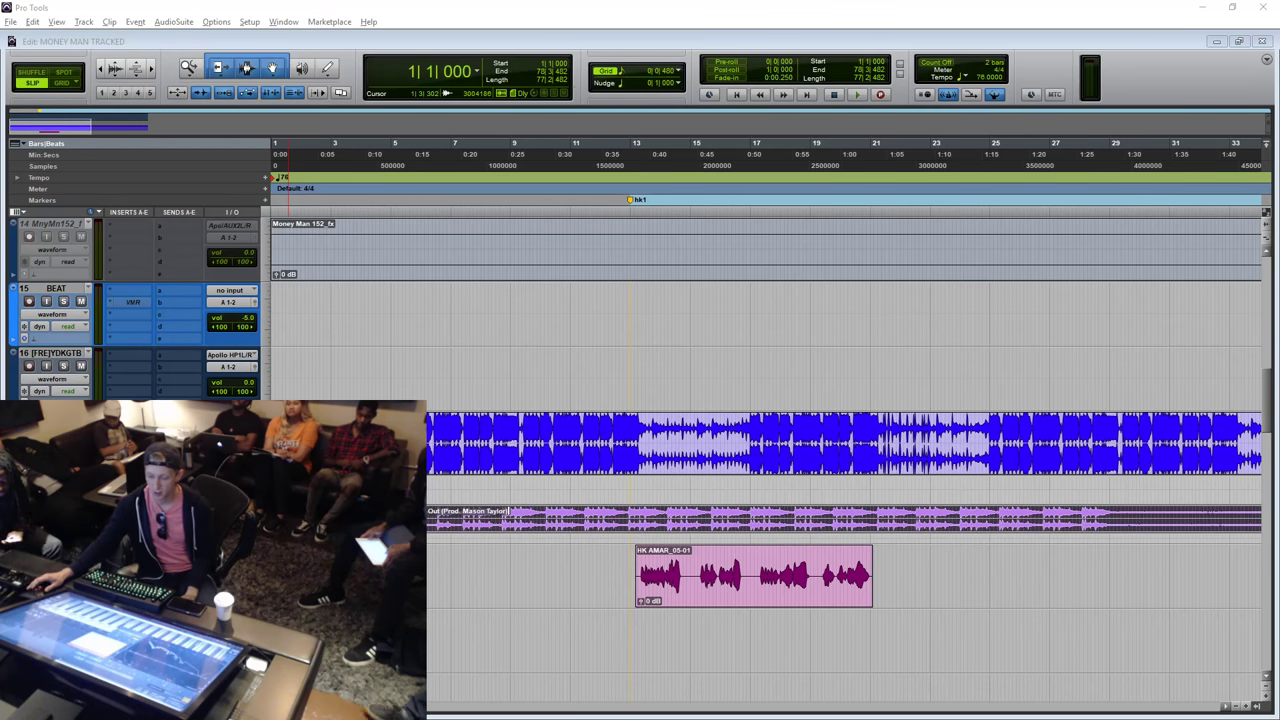
drag(502, 264, 485, 194)
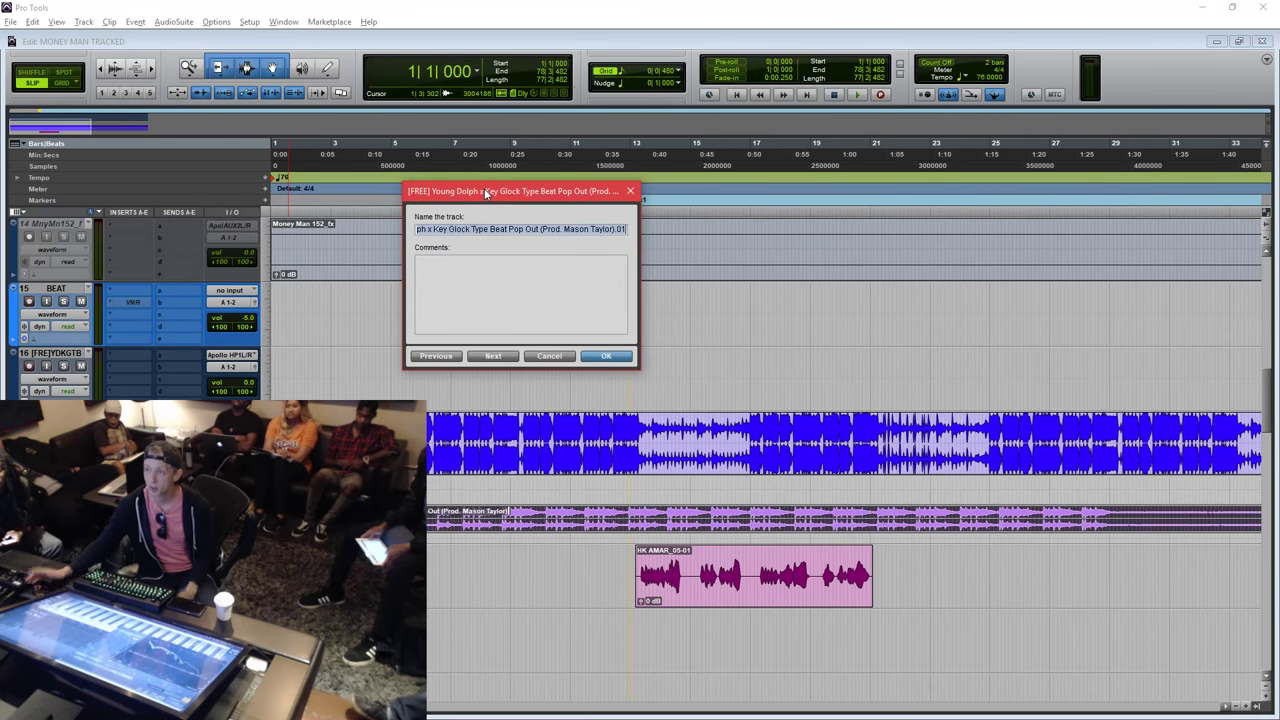
text(ALT BEAT)
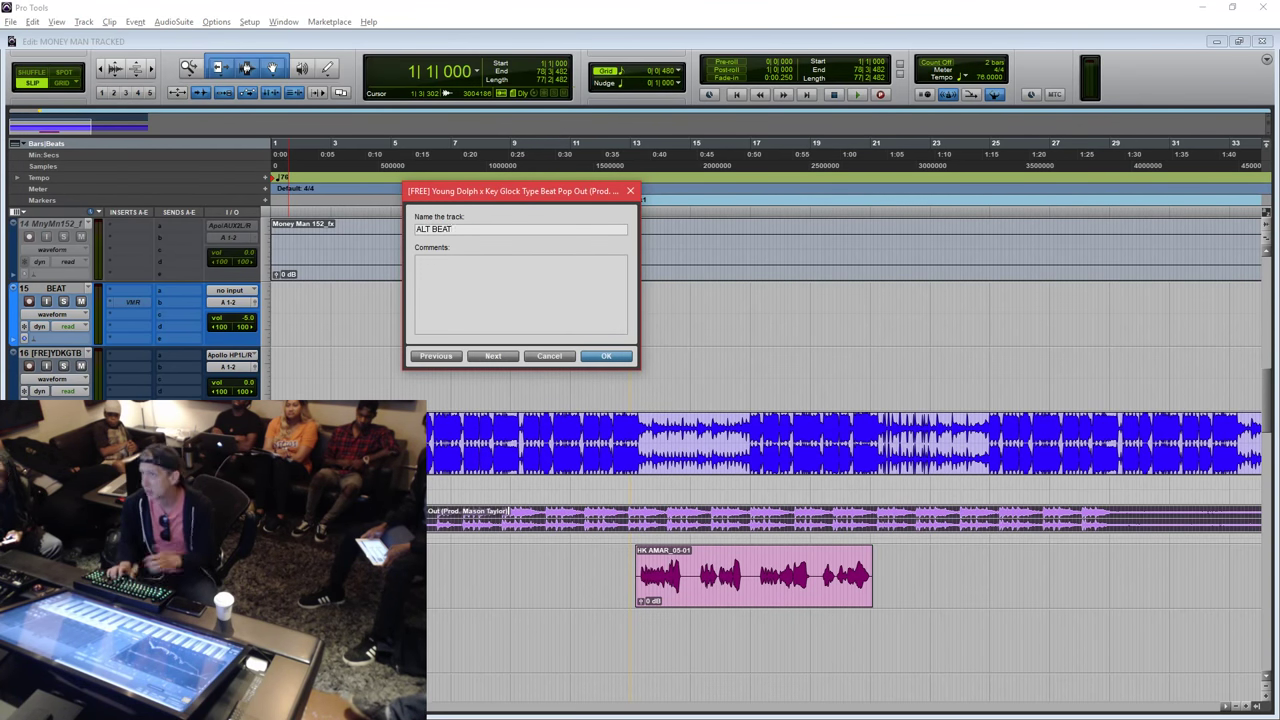
key(Return)
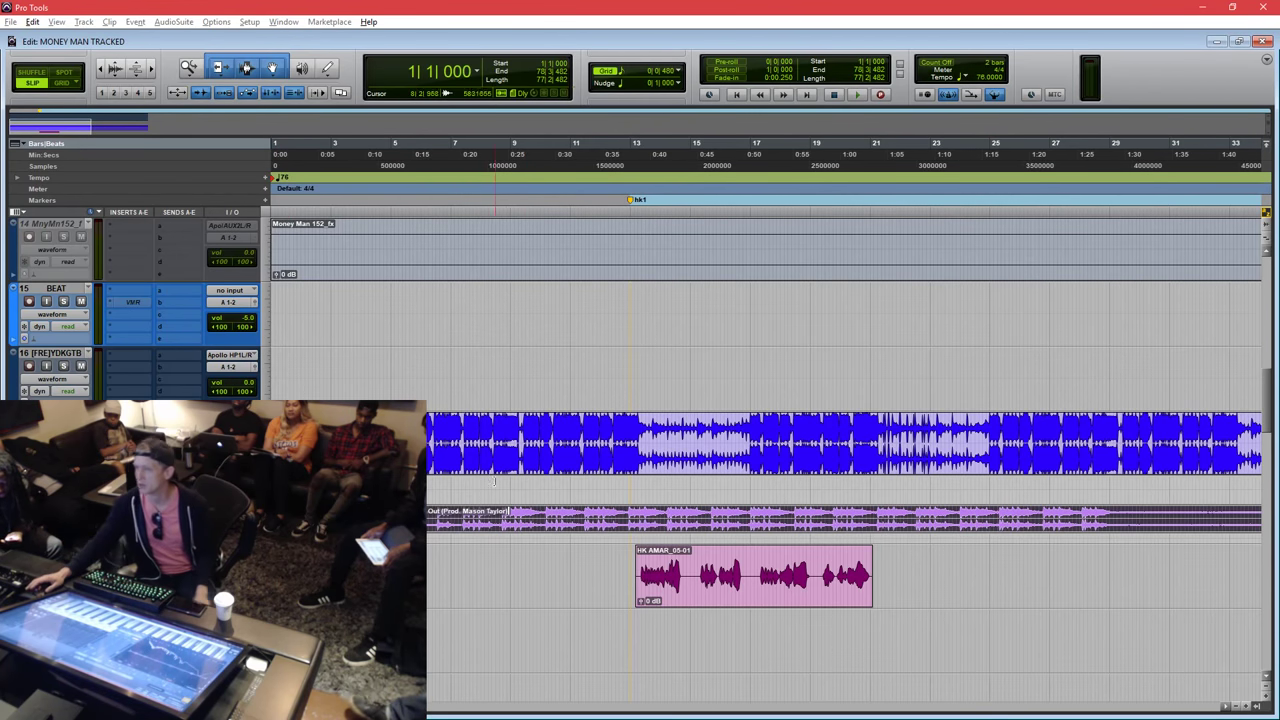
Audition the Money Man 152_Master clip in short passages starting around bars 6 and 7.
click(495, 447)
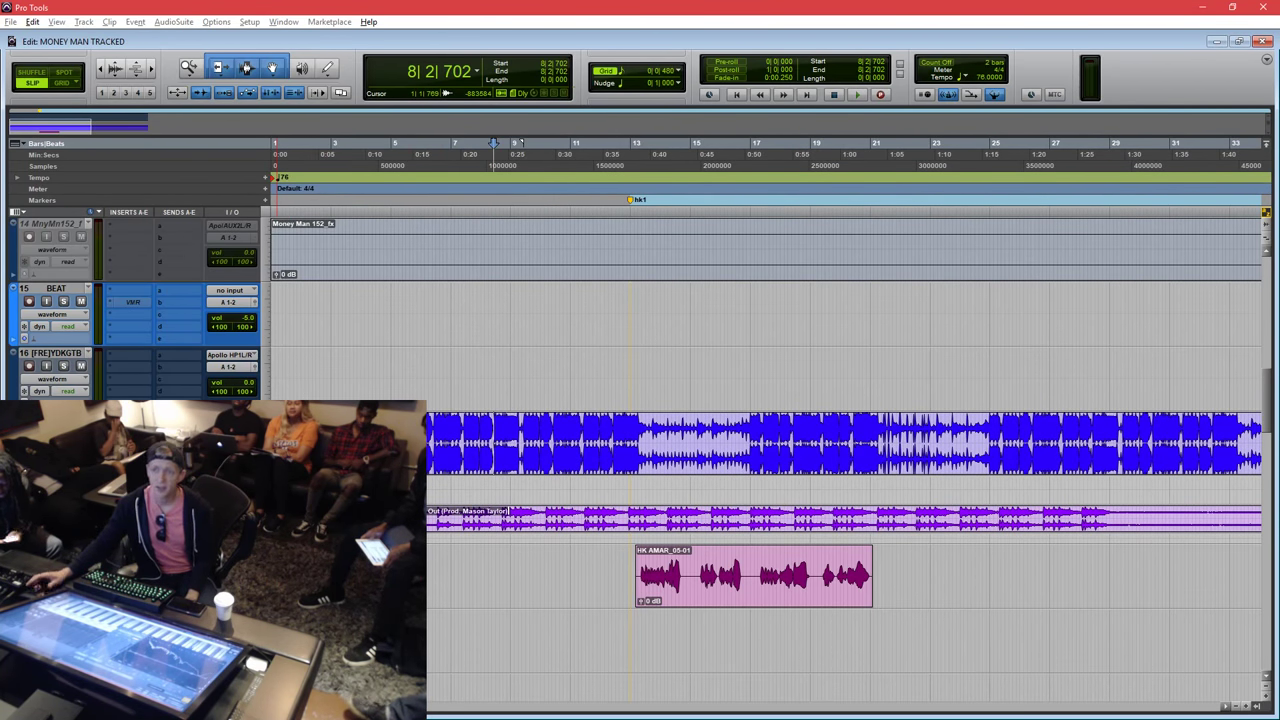
click(443, 143)
key(space)
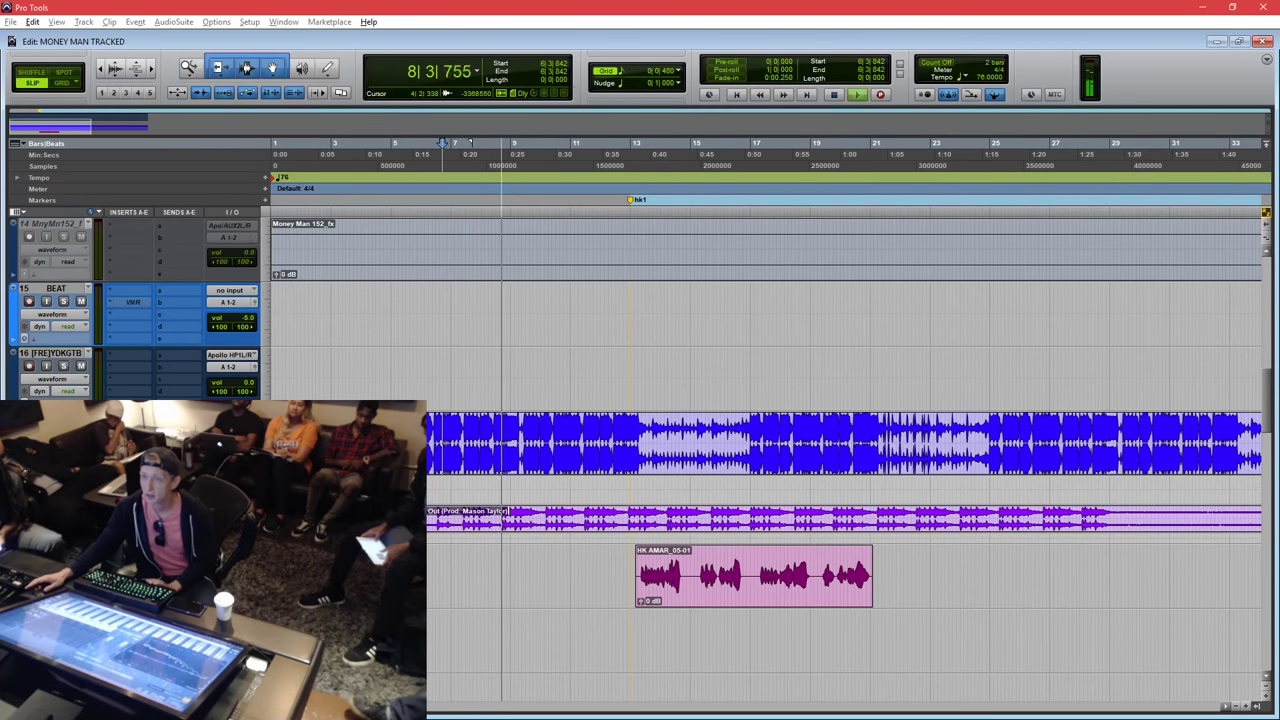
key(space)
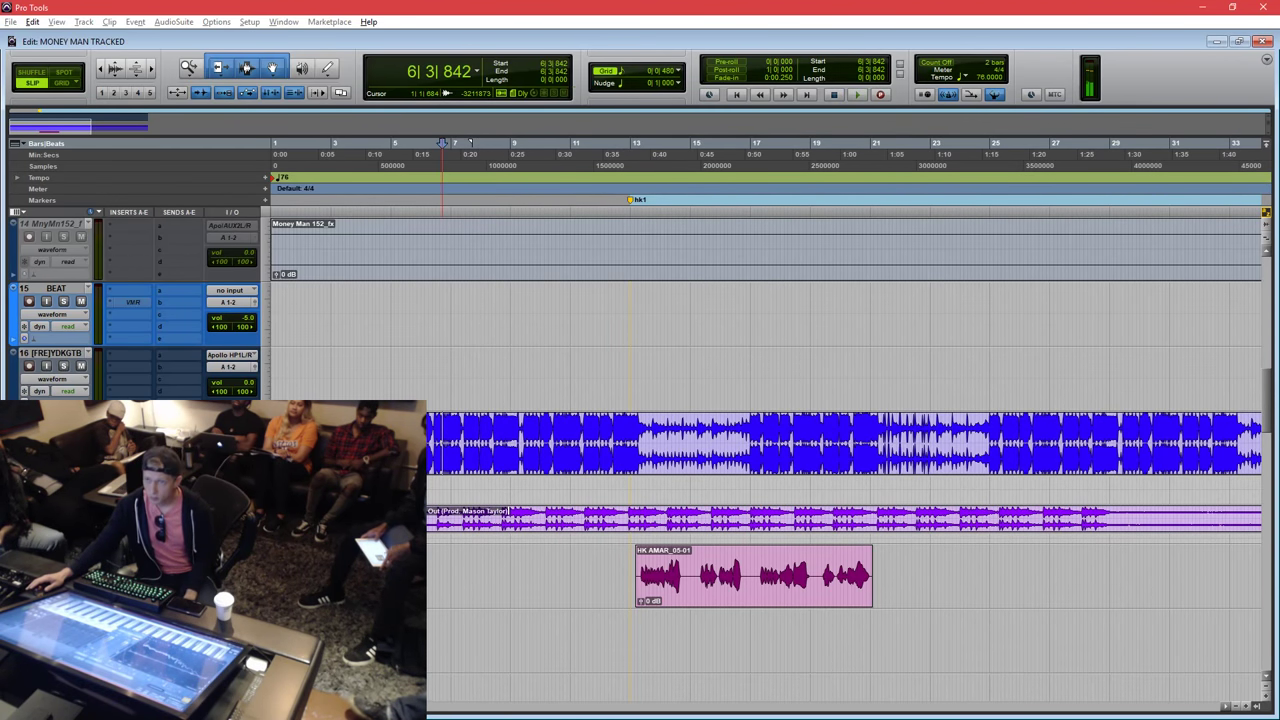
key(Tab)
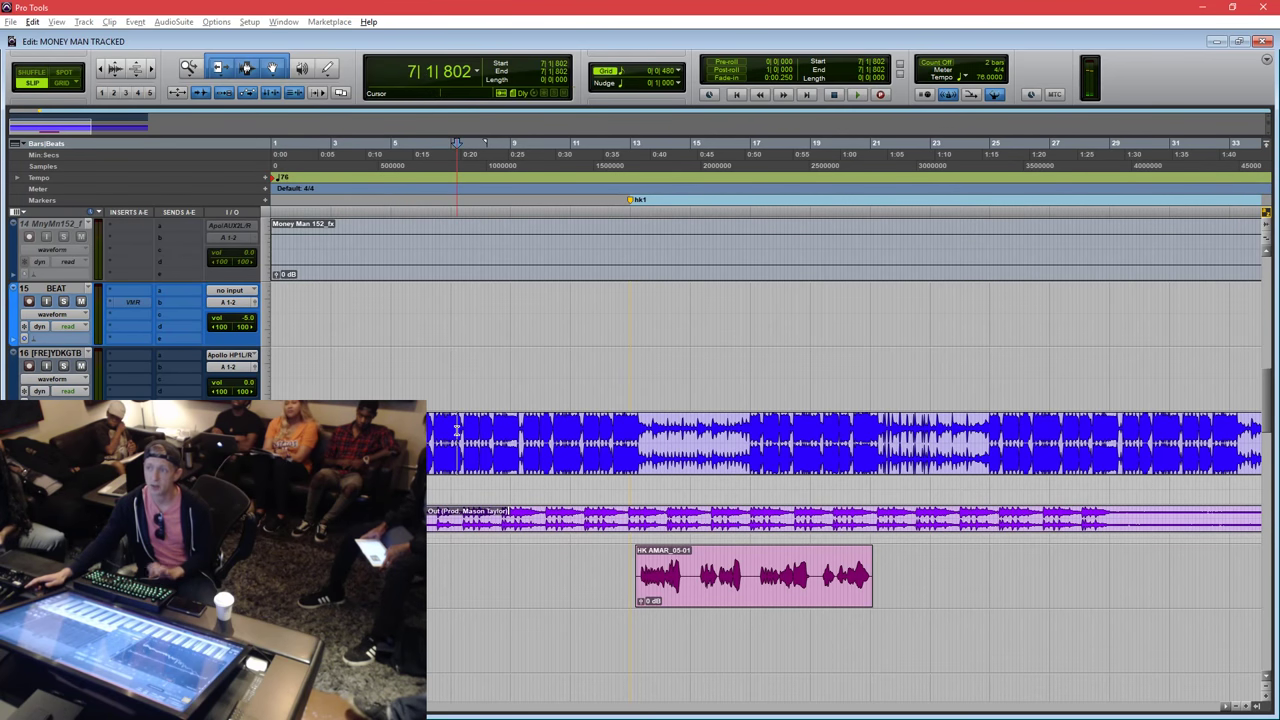
key(space)
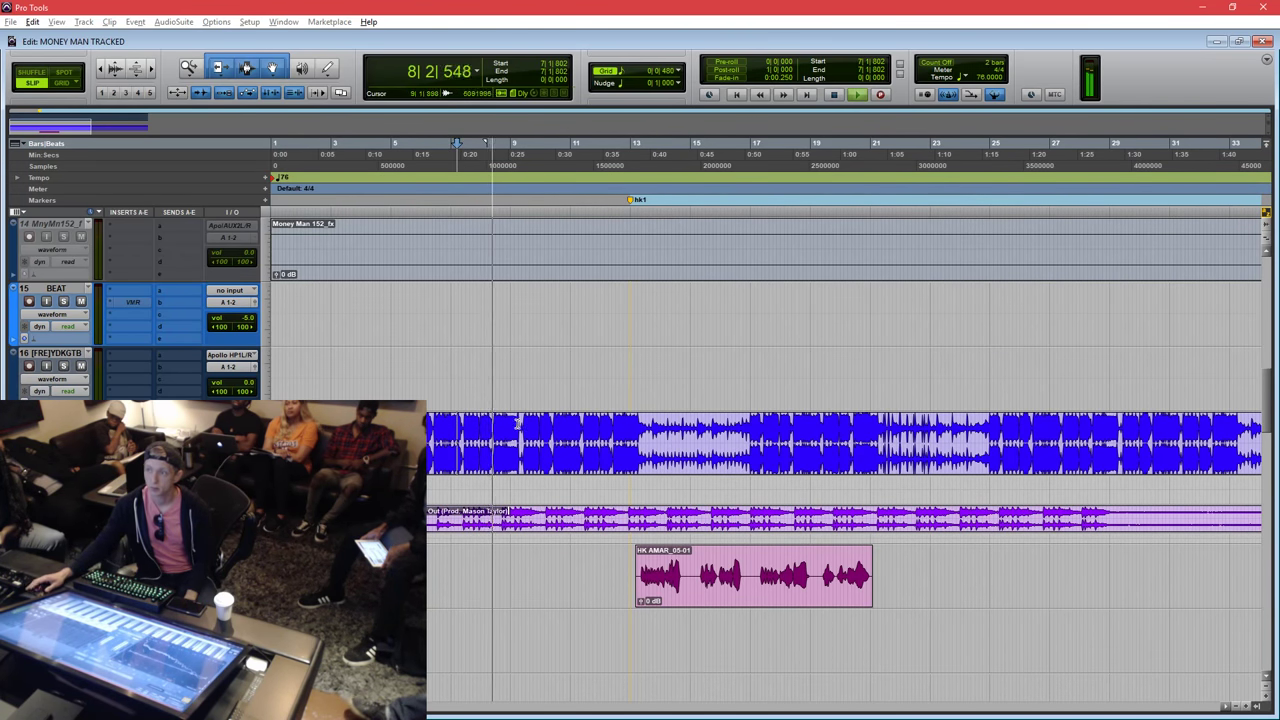
click(522, 424)
key(space)
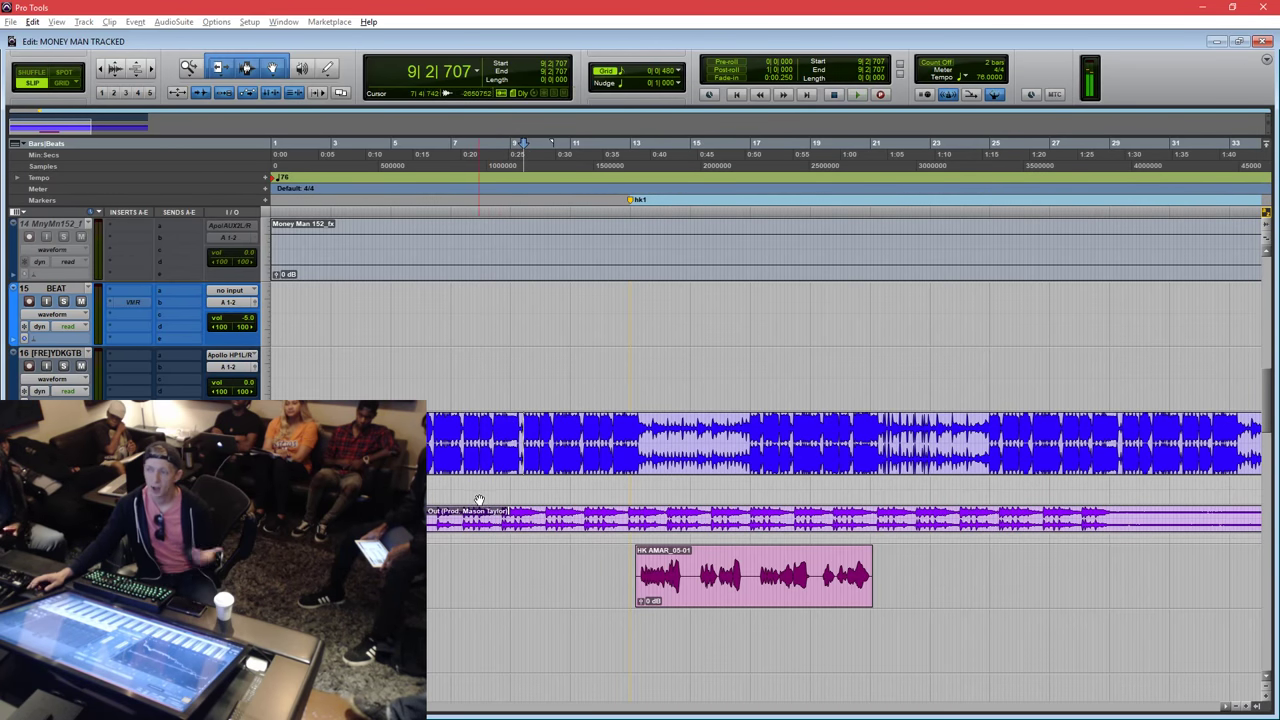
click(484, 441)
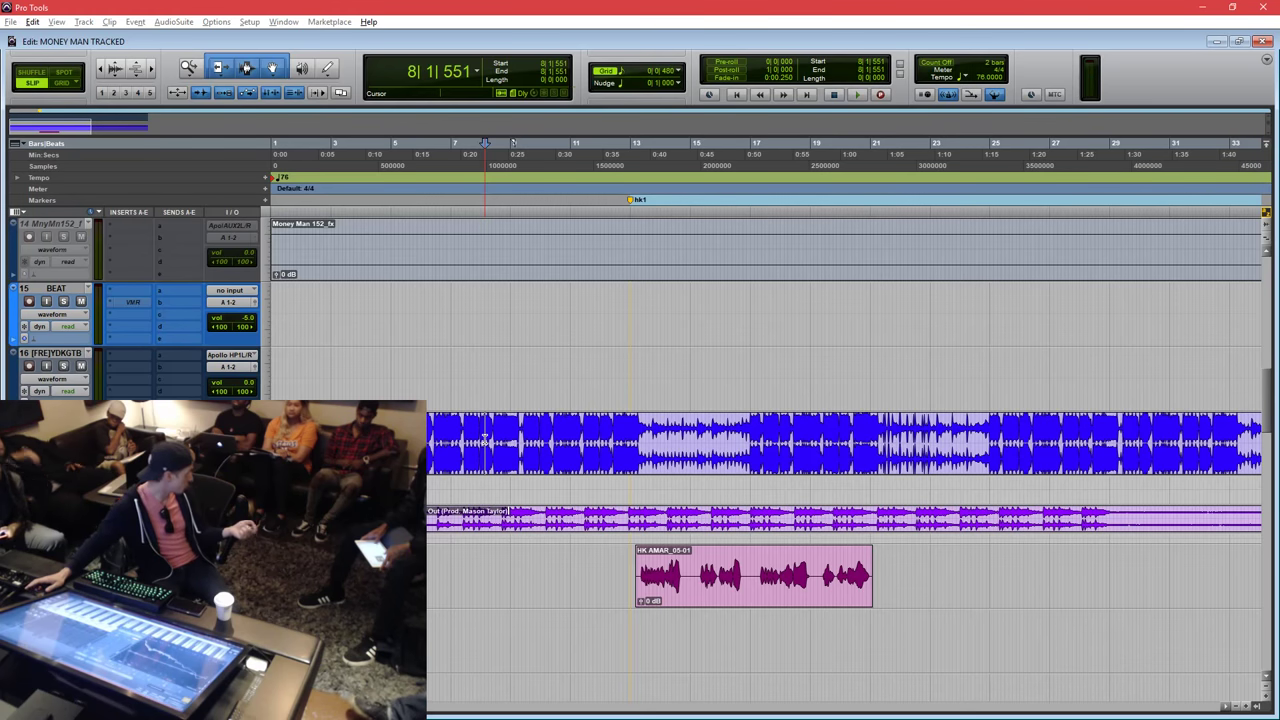
Select the hook vocal clip at bar 13 and show its track's alternate take playlists.
click(736, 597)
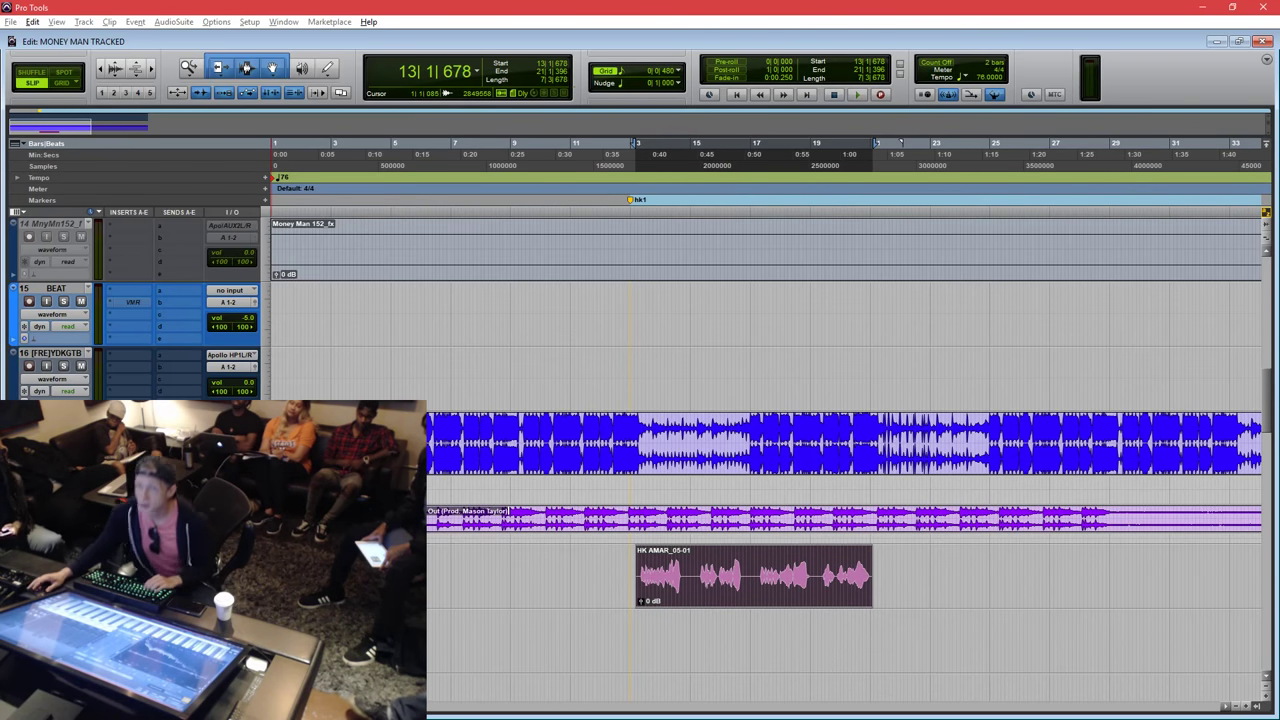
key(ctrl+super+Left)
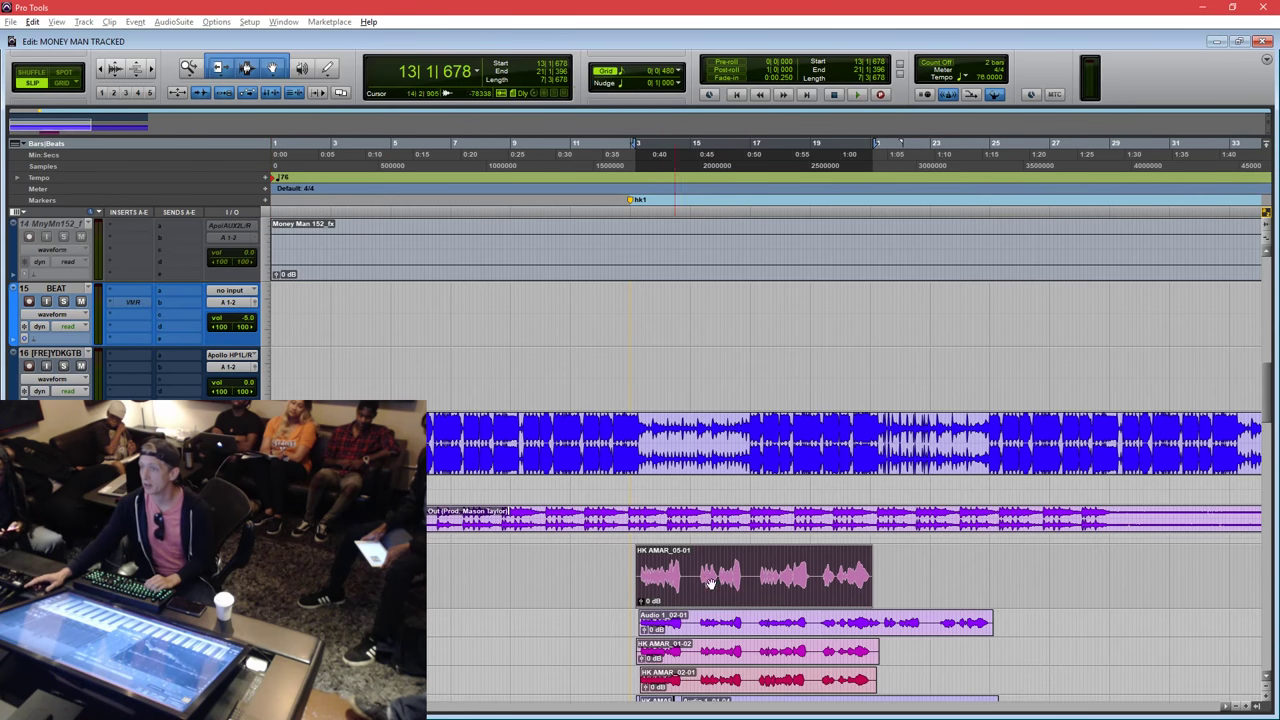
scroll(722, 585, down, 3)
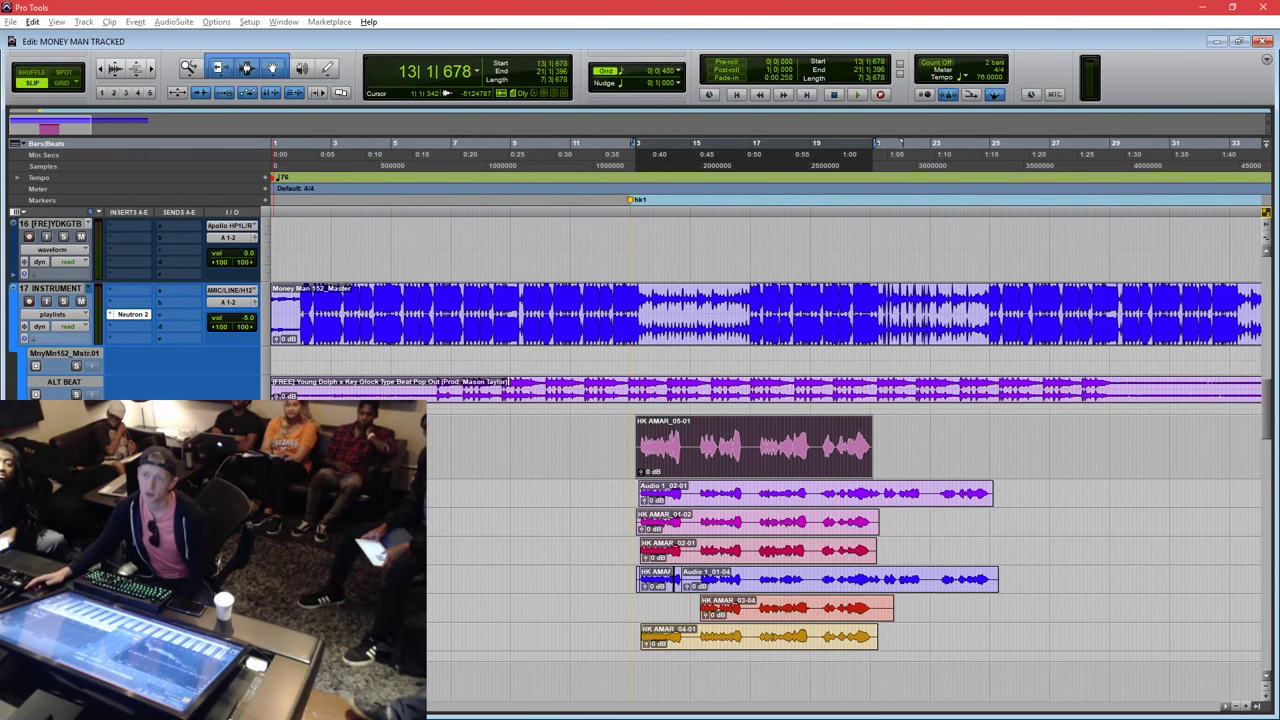
Hide the hook vocal track's alternate takes, play briefly from bar 13, and show the take playlists again.
key(minus)
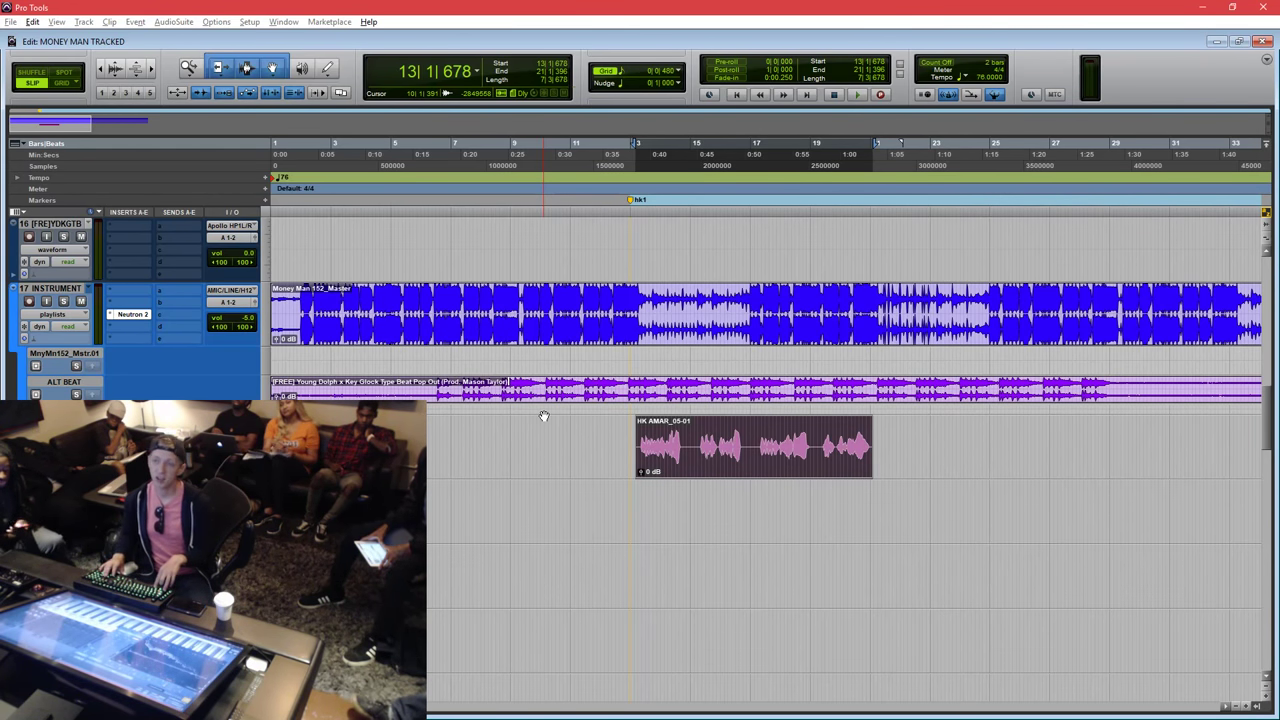
key(space)
key(space)
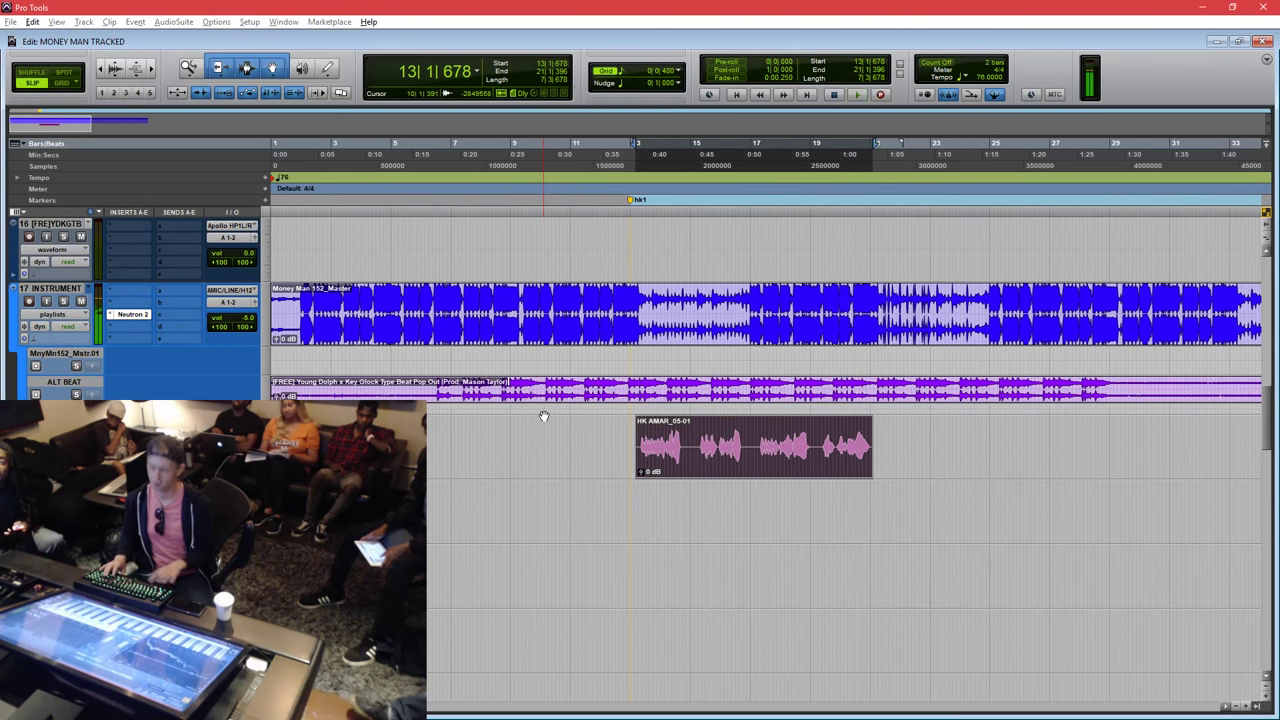
key(ctrl+super+Left)
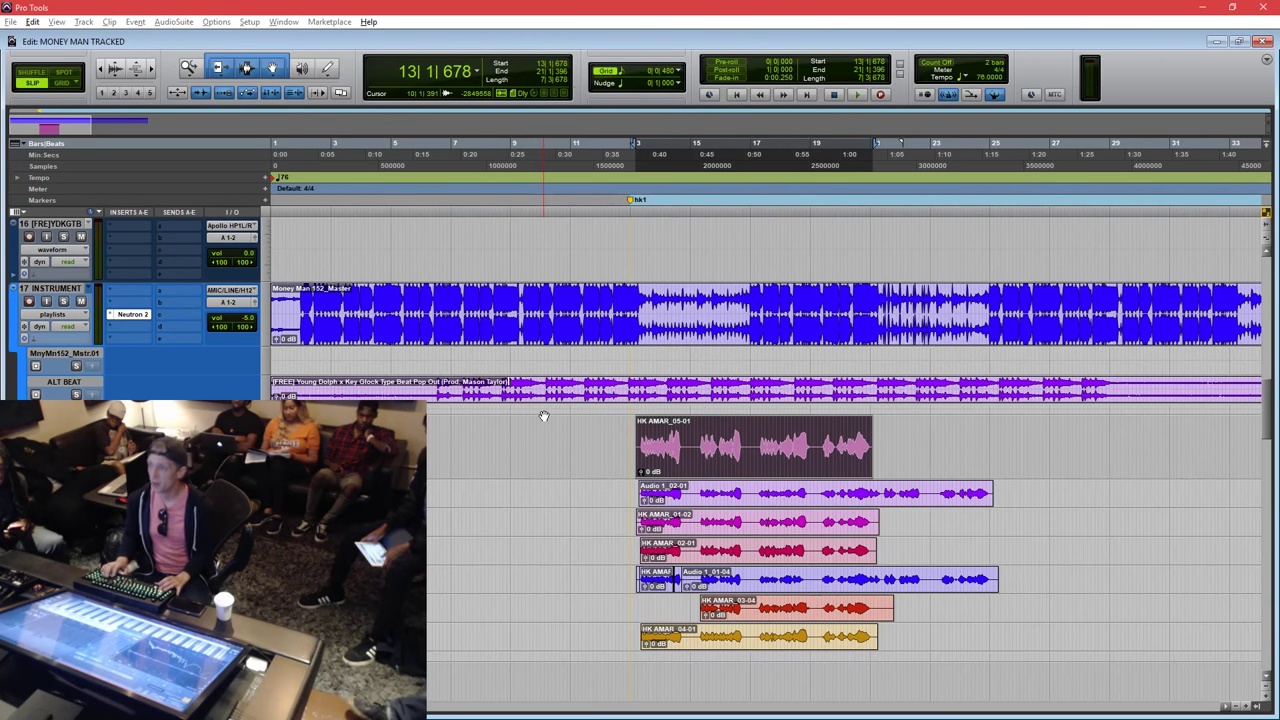
Cycle the hook vocal track through its waveform and automation views and return it to the playlists view.
key(minus)
key(ctrl+super+Right)
key(ctrl+super+Right)
key(ctrl+super+Right)
key(ctrl+super+Right)
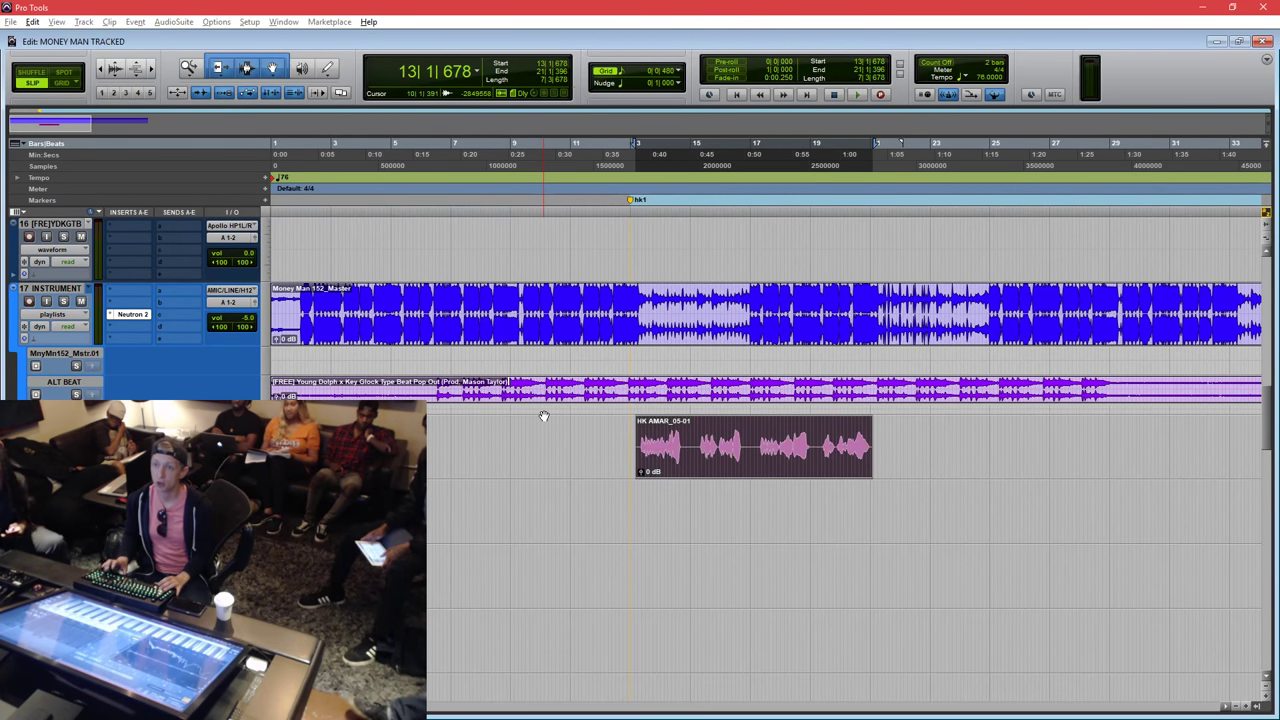
key(ctrl+super+Right)
key(ctrl+super+Right)
key(ctrl+super+Right)
key(ctrl+super+Right)
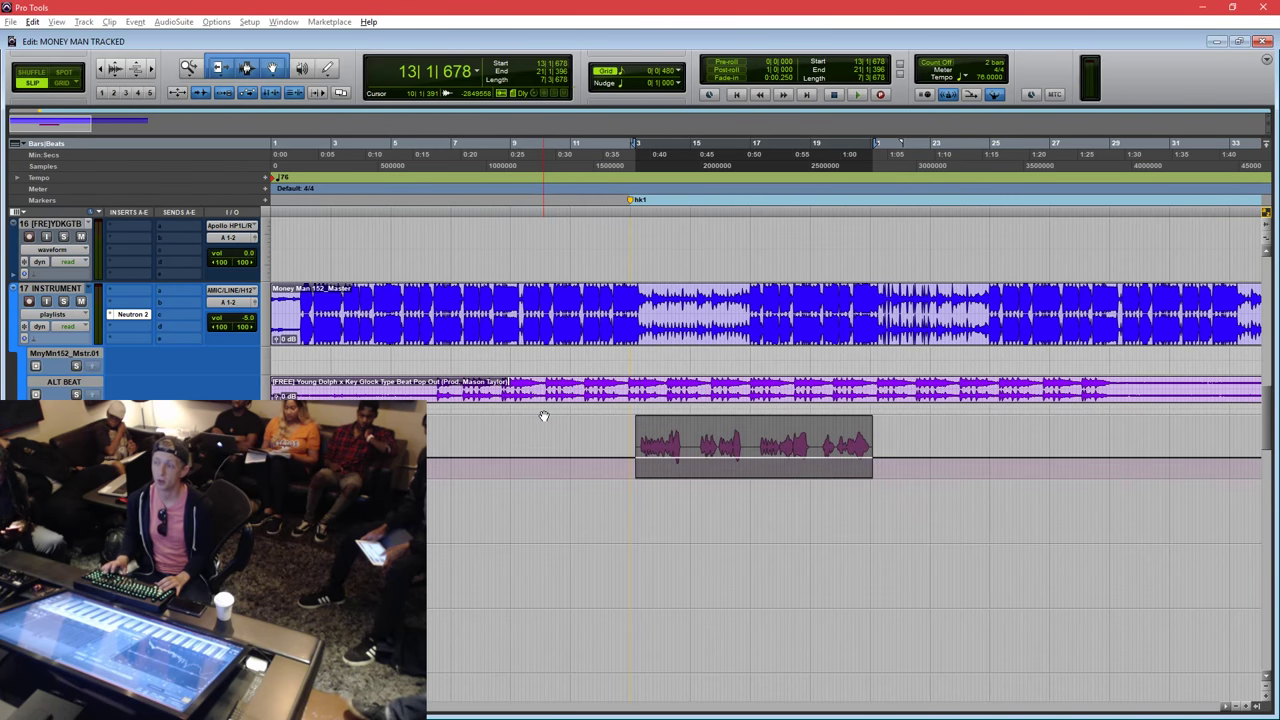
key(ctrl+super+Left)
key(ctrl+super+Left)
key(ctrl+super+Left)
key(ctrl+super+Left)
key(ctrl+super+Left)
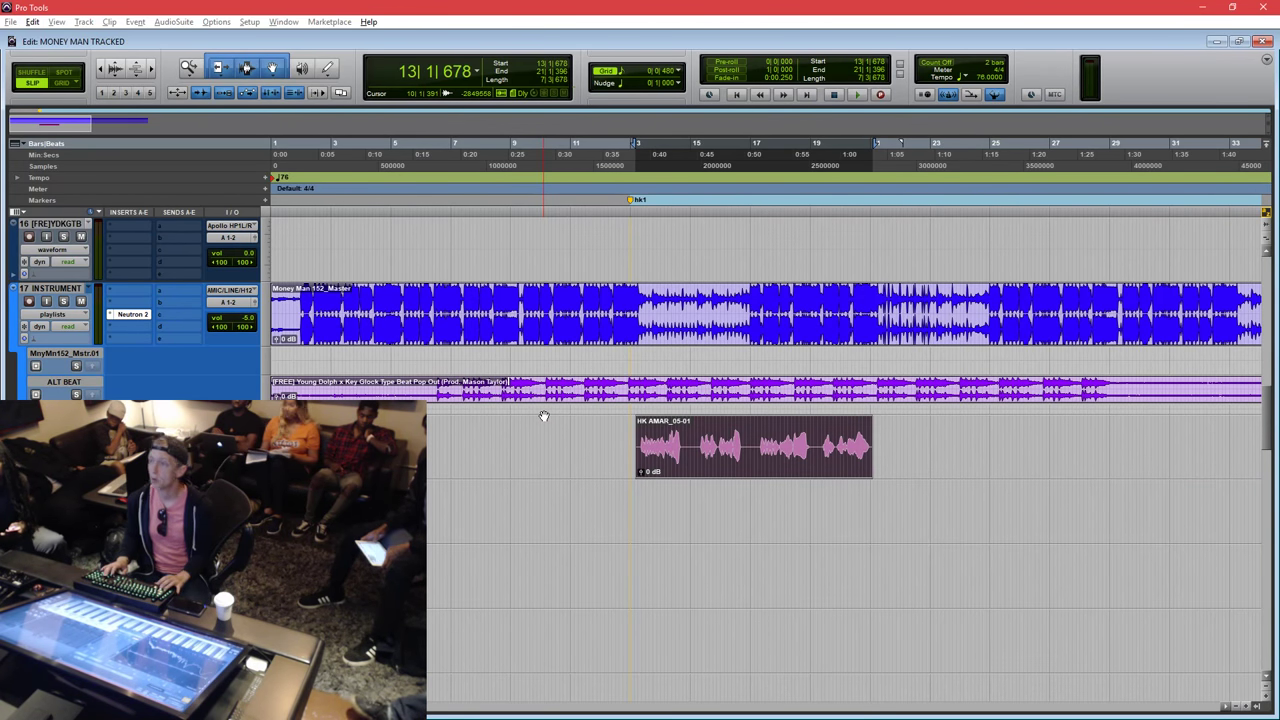
key(ctrl+super+Left)
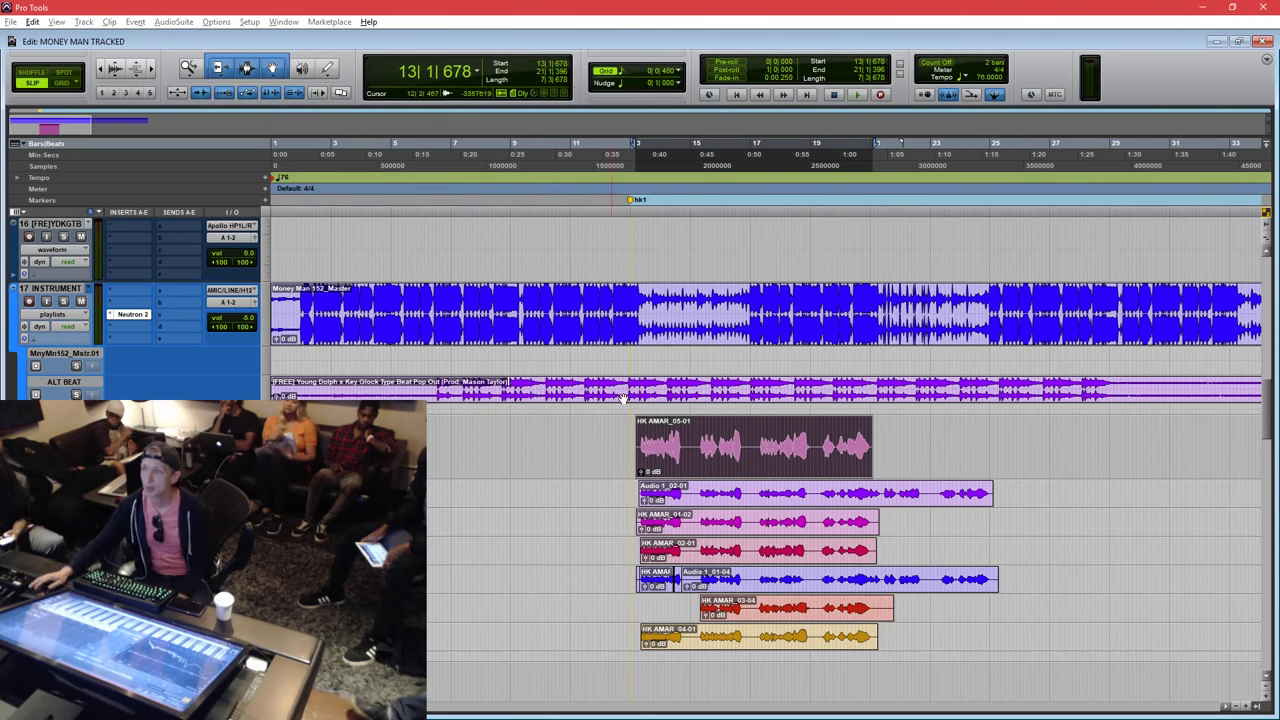
Move the 05-01 hook take from the main playlist down to the empty playlist lane below the 04-01 take.
click(737, 440)
click(736, 457)
click(740, 432)
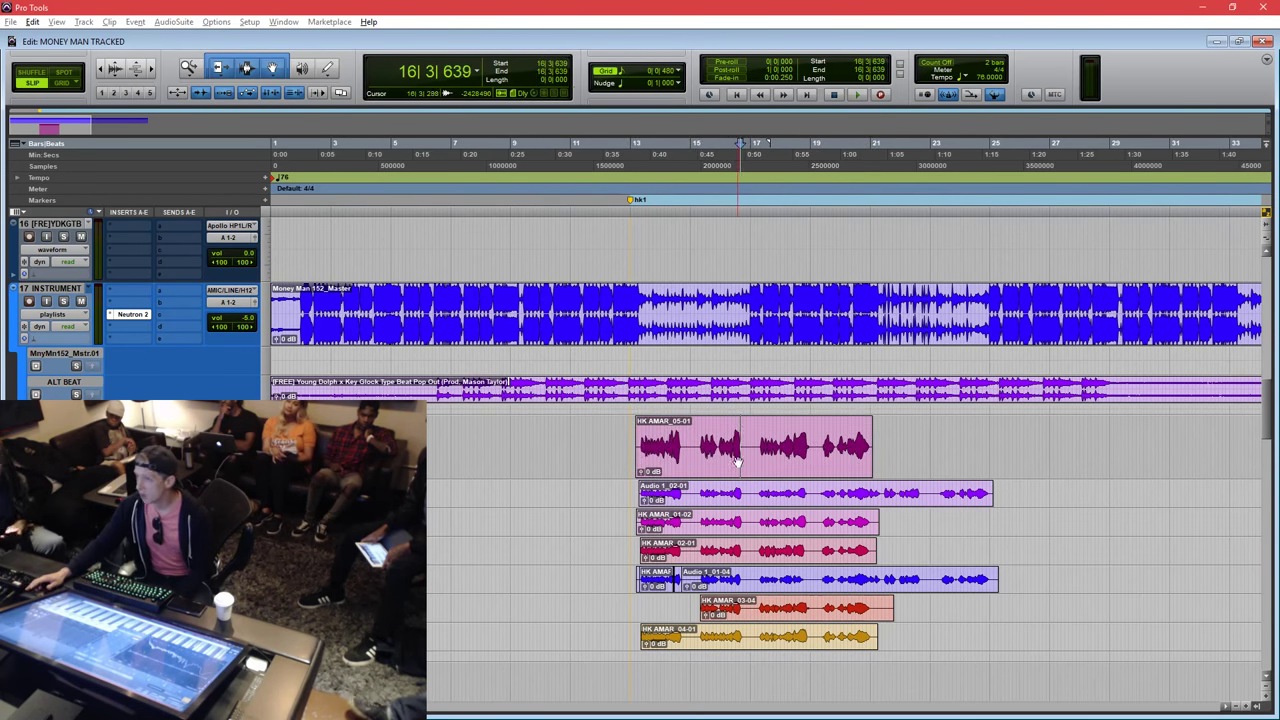
double_click(735, 460)
click(733, 462)
double_click(731, 464)
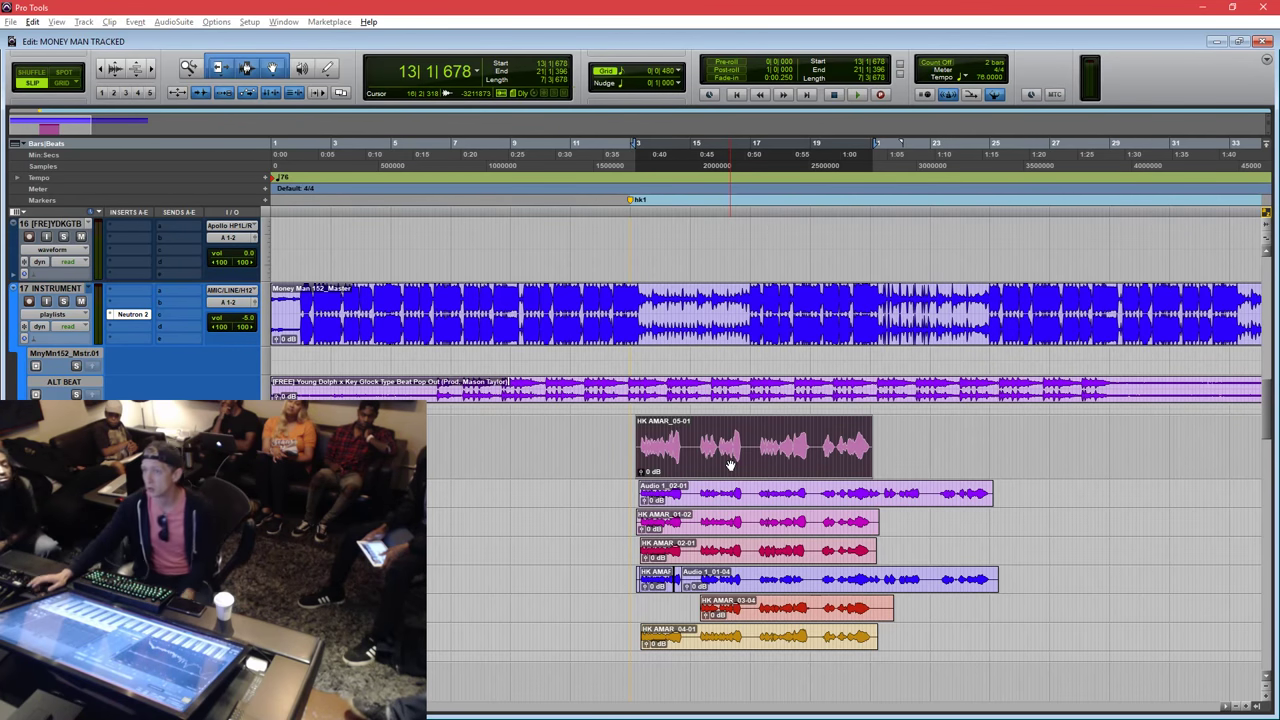
click(740, 432)
drag(729, 454, 726, 654)
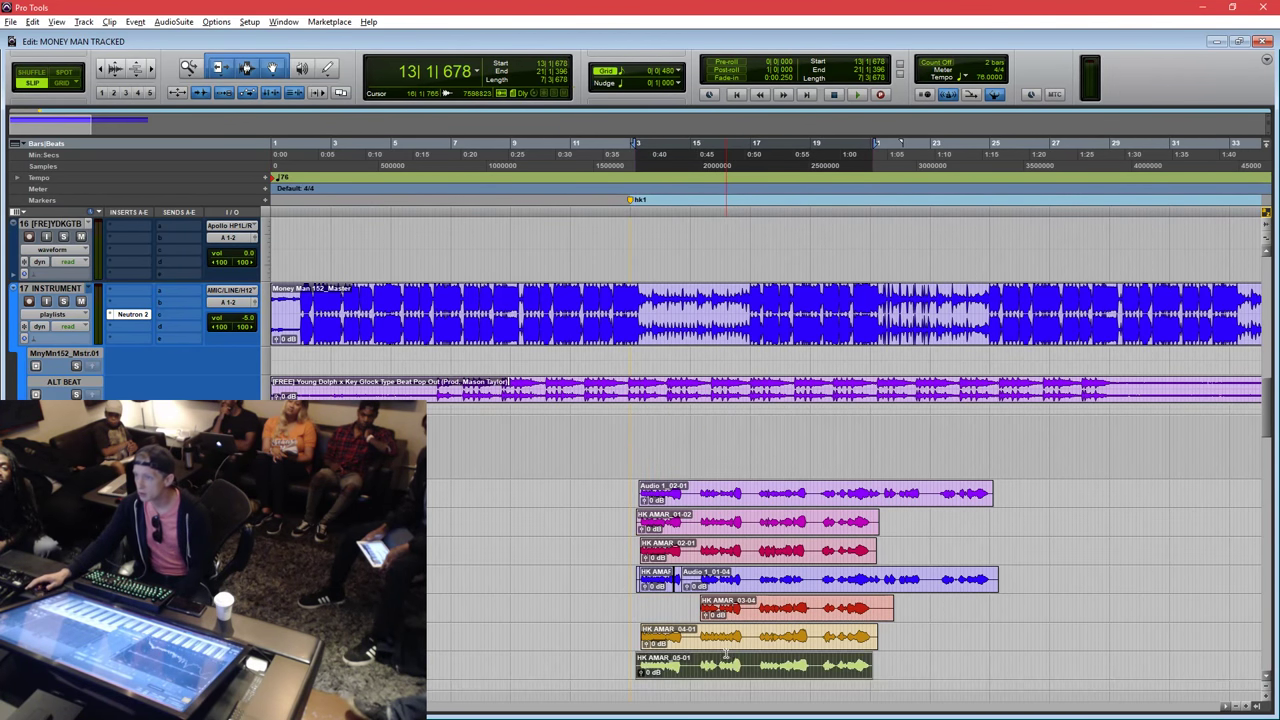
Move the 01-02 hook take from its alternate playlist lane up to the main playlist at bar 13.
click(697, 525)
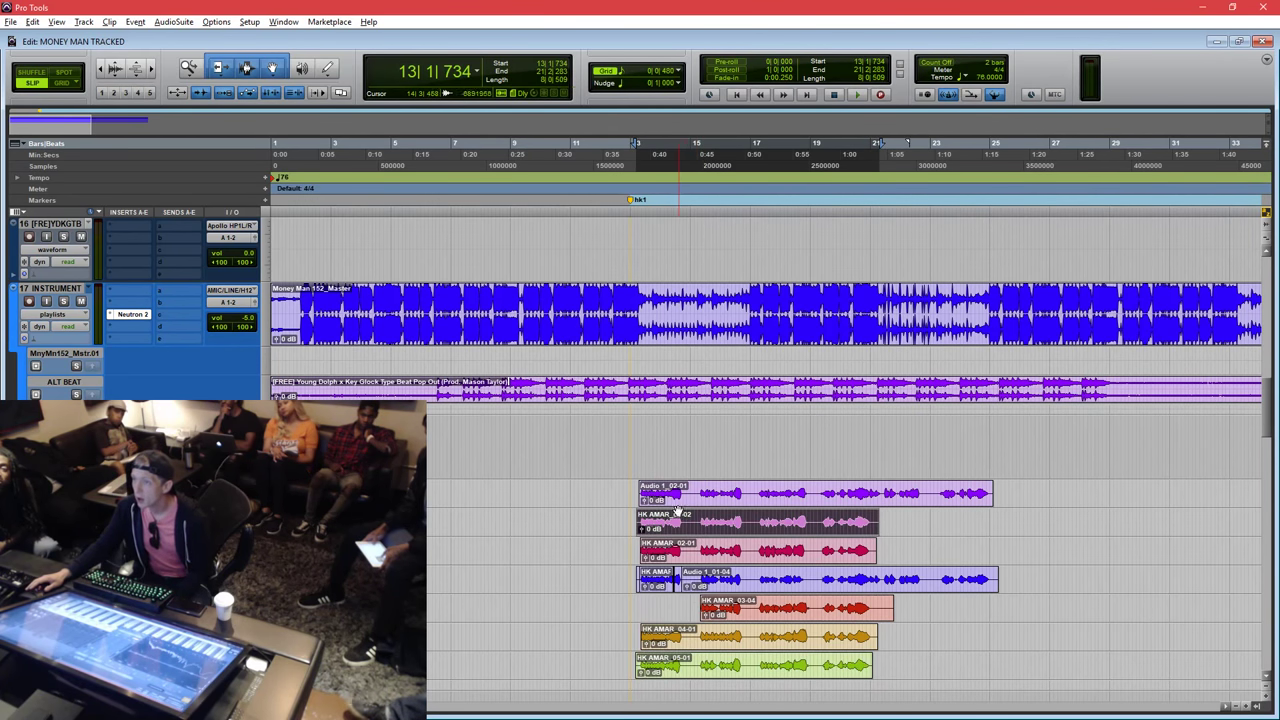
drag(677, 512, 675, 437)
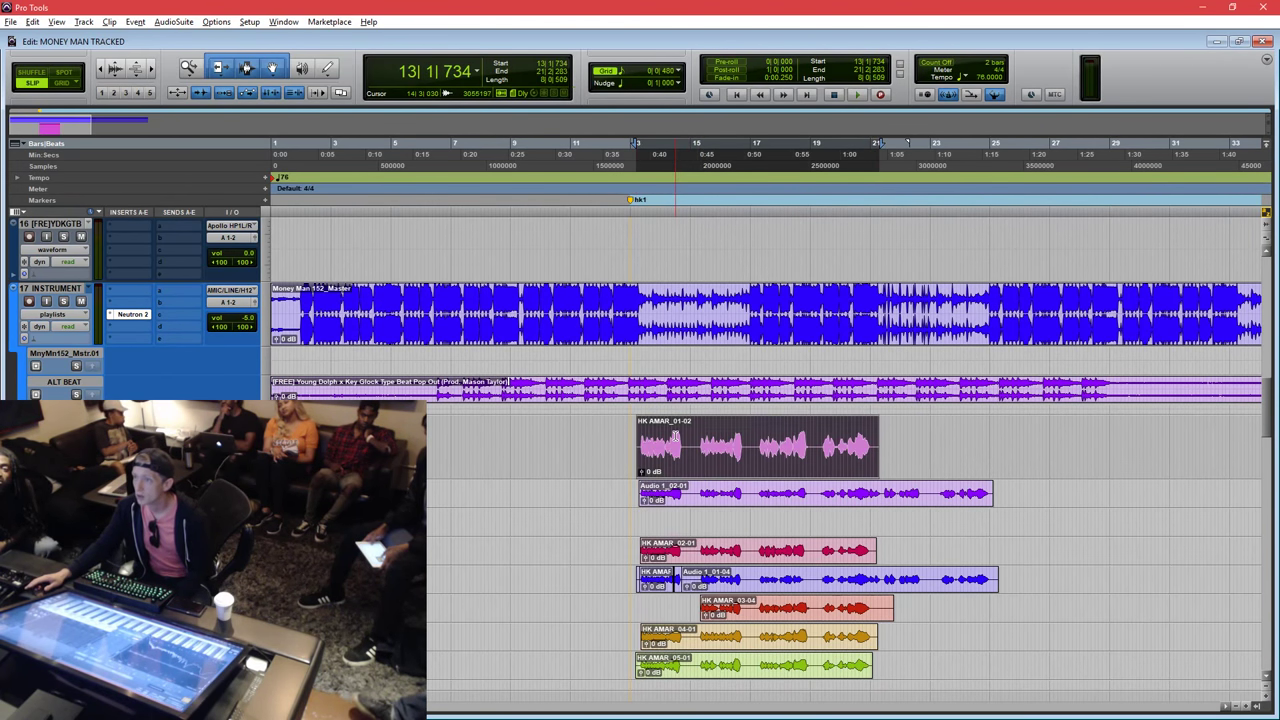
click(675, 437)
click(676, 458)
click(694, 424)
click(689, 459)
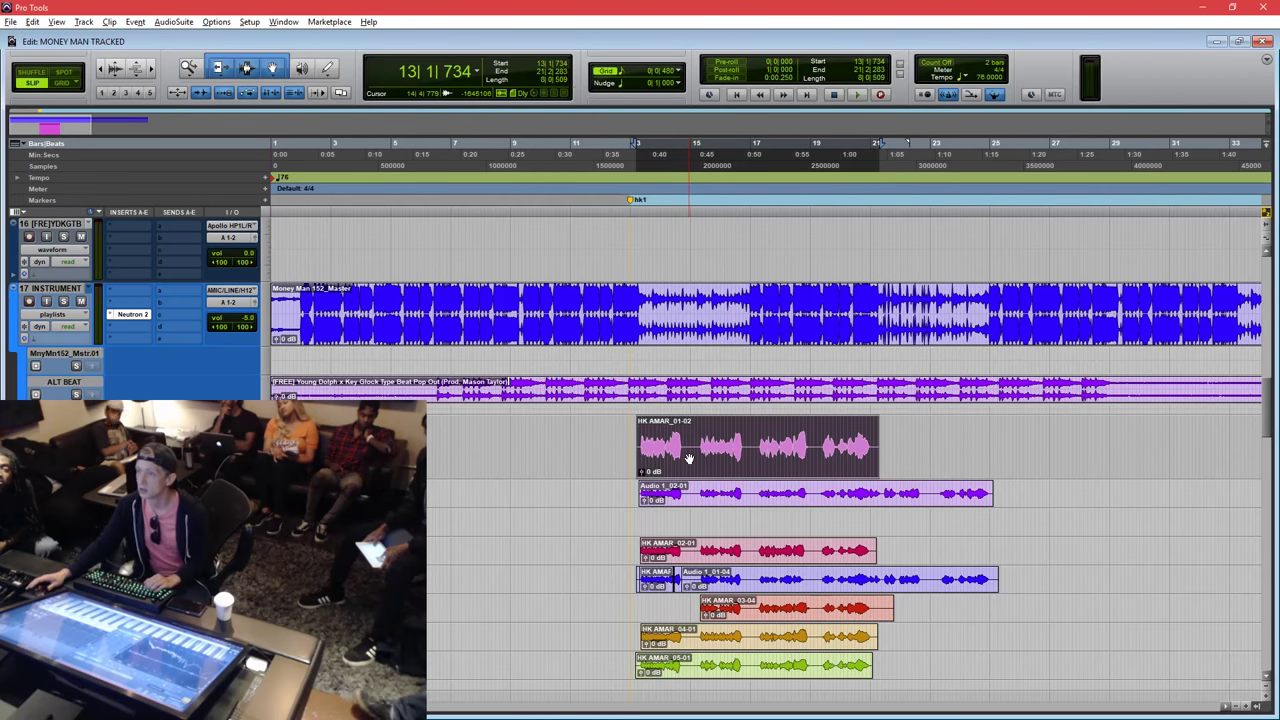
Audition the 01-02 hook take on the main playlist briefly around bar 14 and stop playback.
key(space)
key(ctrl+bracketright)
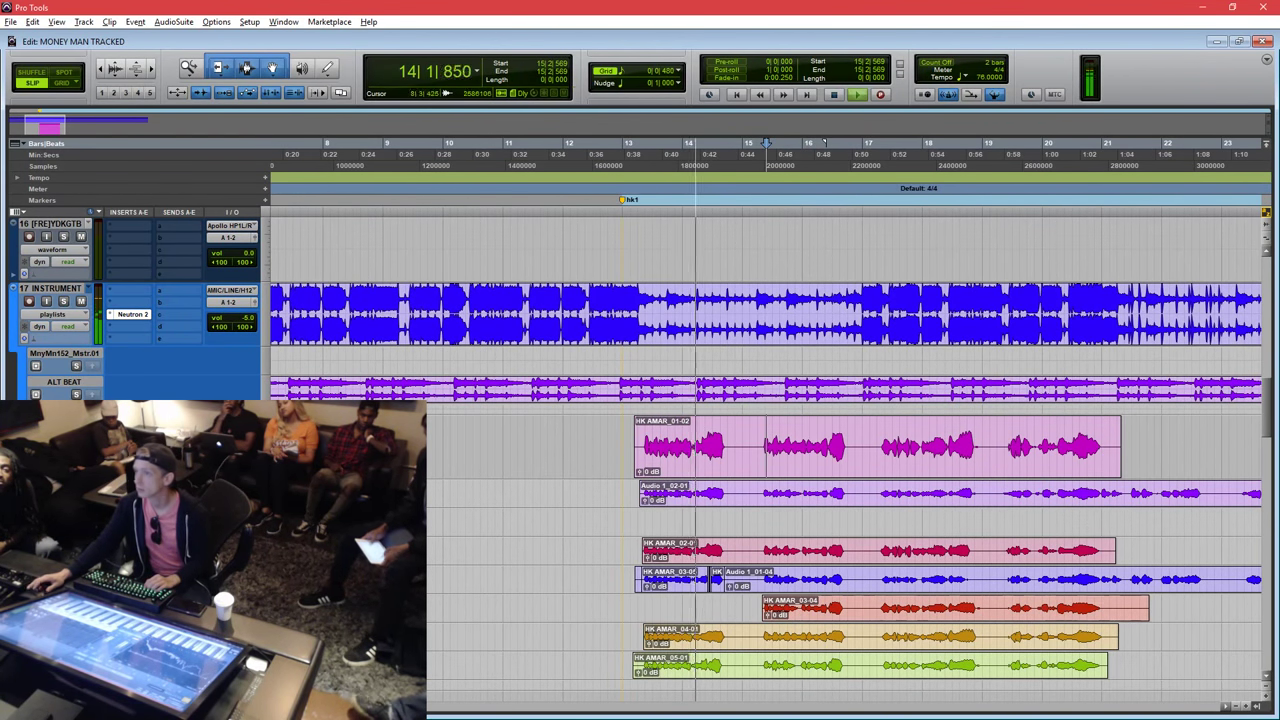
key(space)
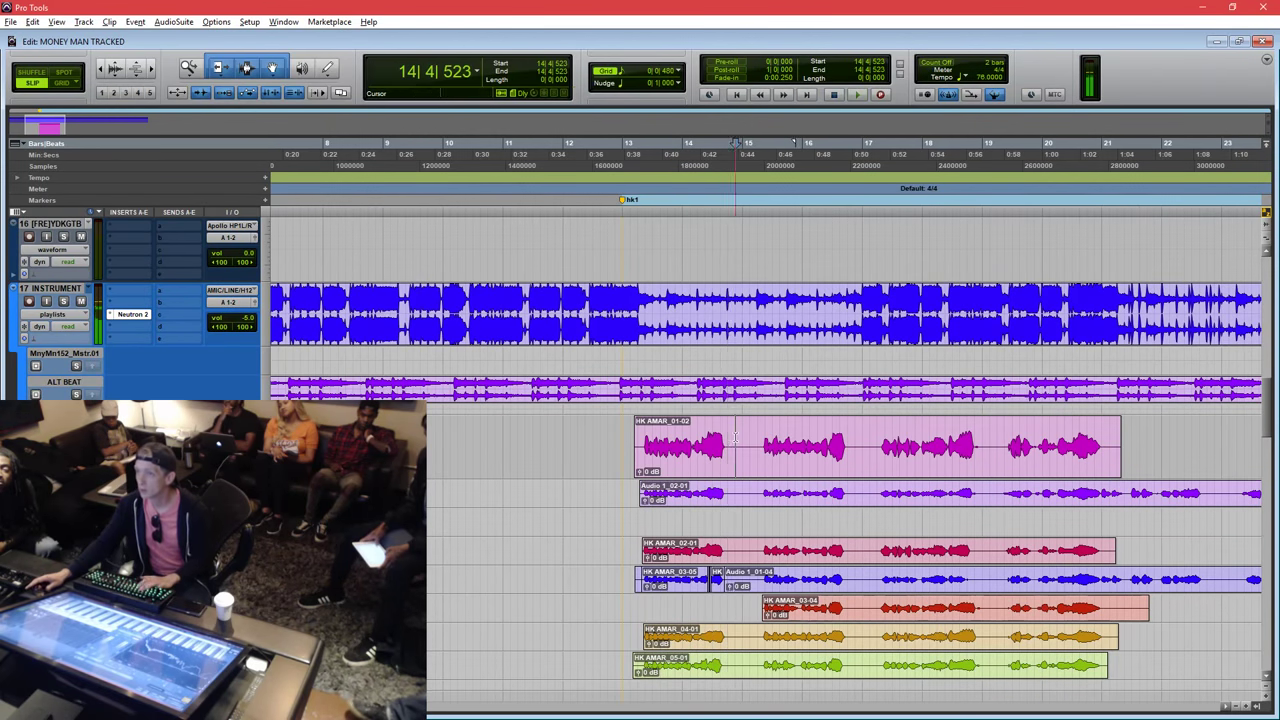
Delete the silent gap between the first two phrases on the main vocal playlist and select the first phrase clip.
key(ctrl+bracketright)
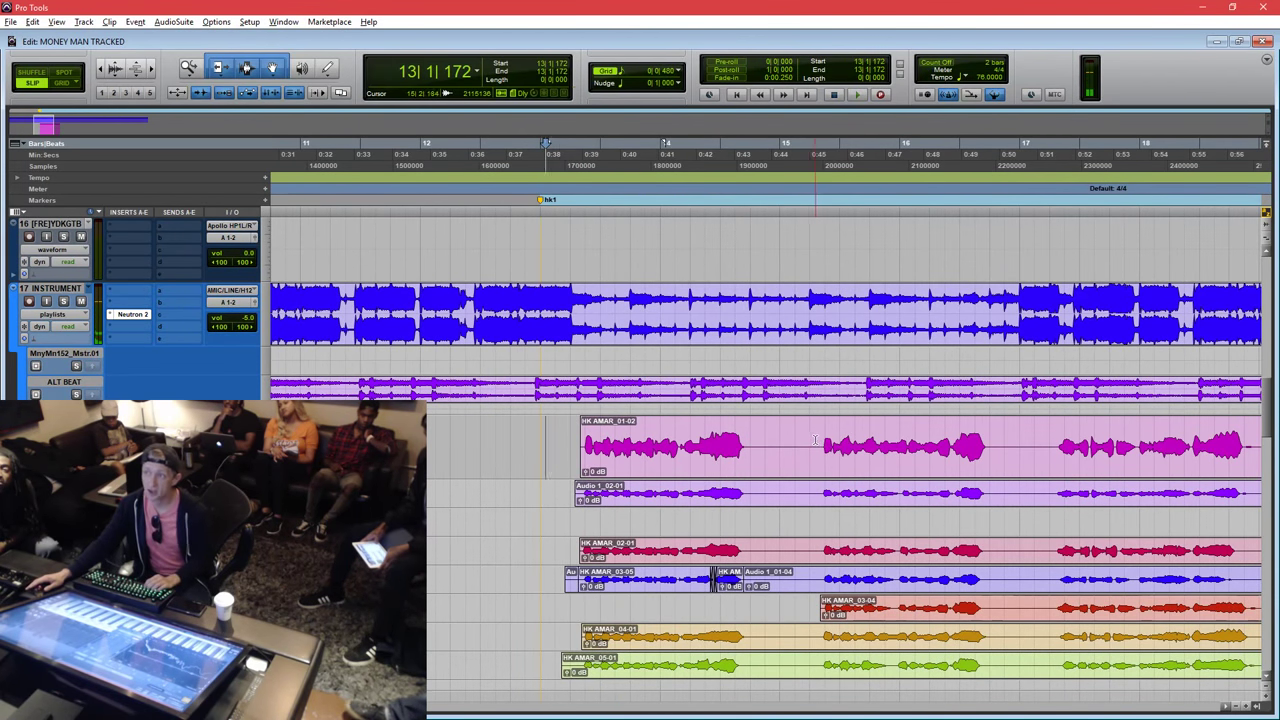
drag(816, 450, 753, 456)
key(Delete)
click(700, 464)
click(698, 456)
click(693, 460)
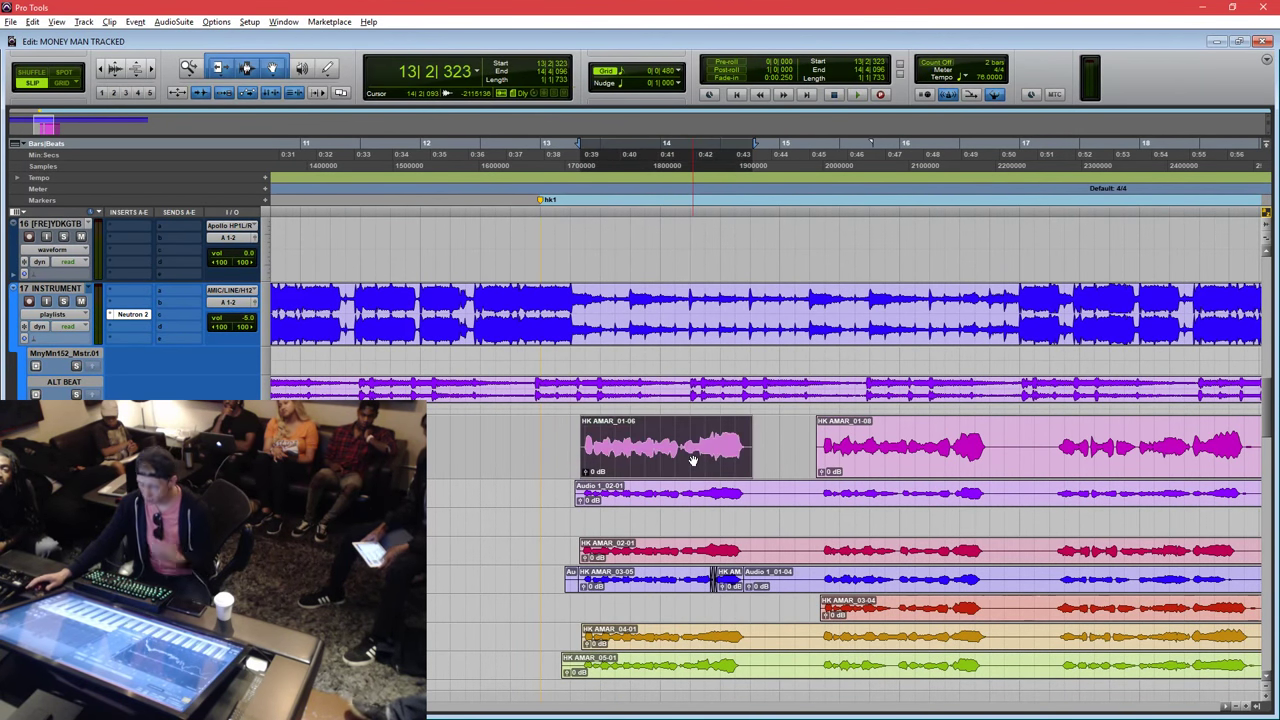
click(694, 453)
click(679, 456)
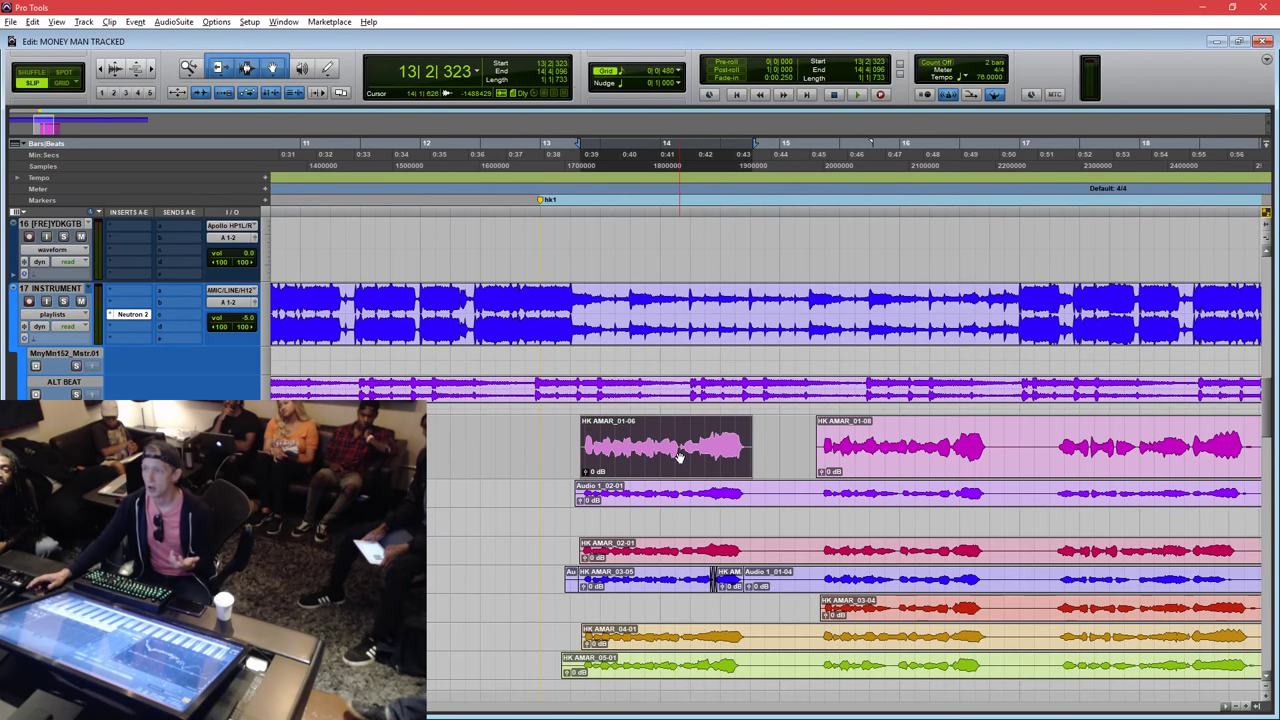
Separate the clips on all hook take playlists over the range from about 13|2|173 to 14|1|711.
drag(571, 432, 682, 440)
drag(570, 436, 577, 685)
click(679, 441)
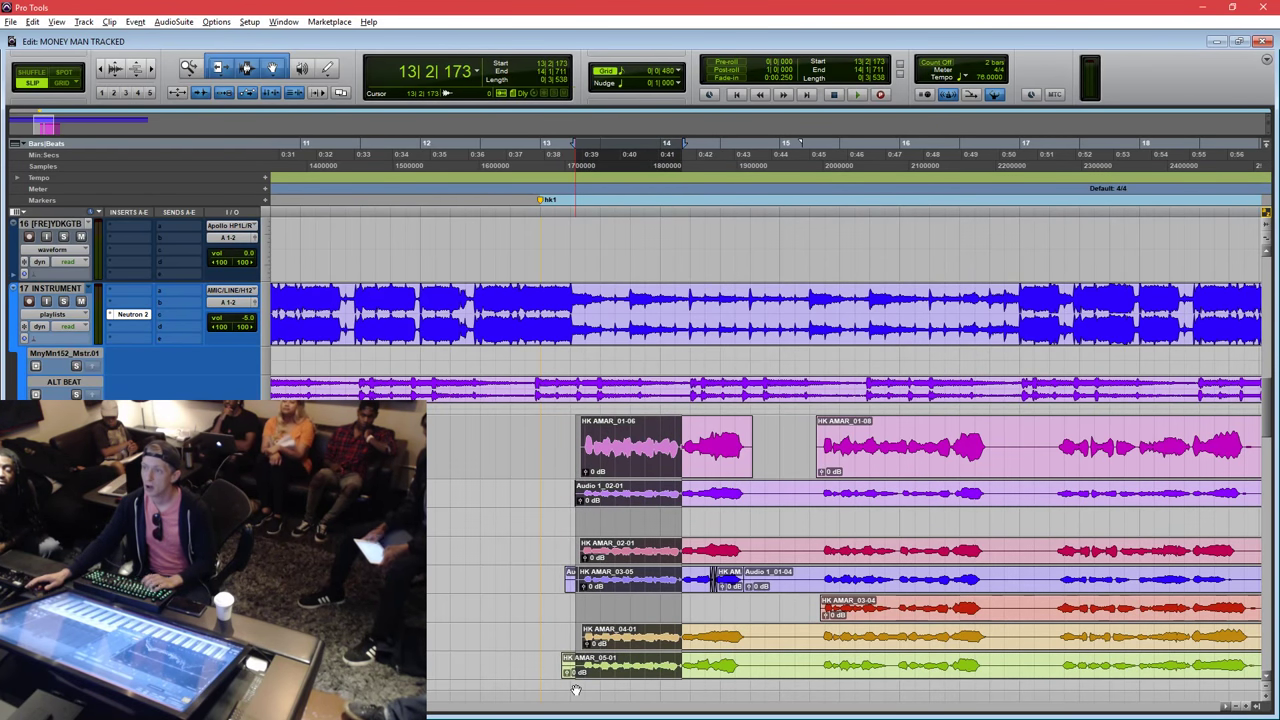
key(ctrl+e)
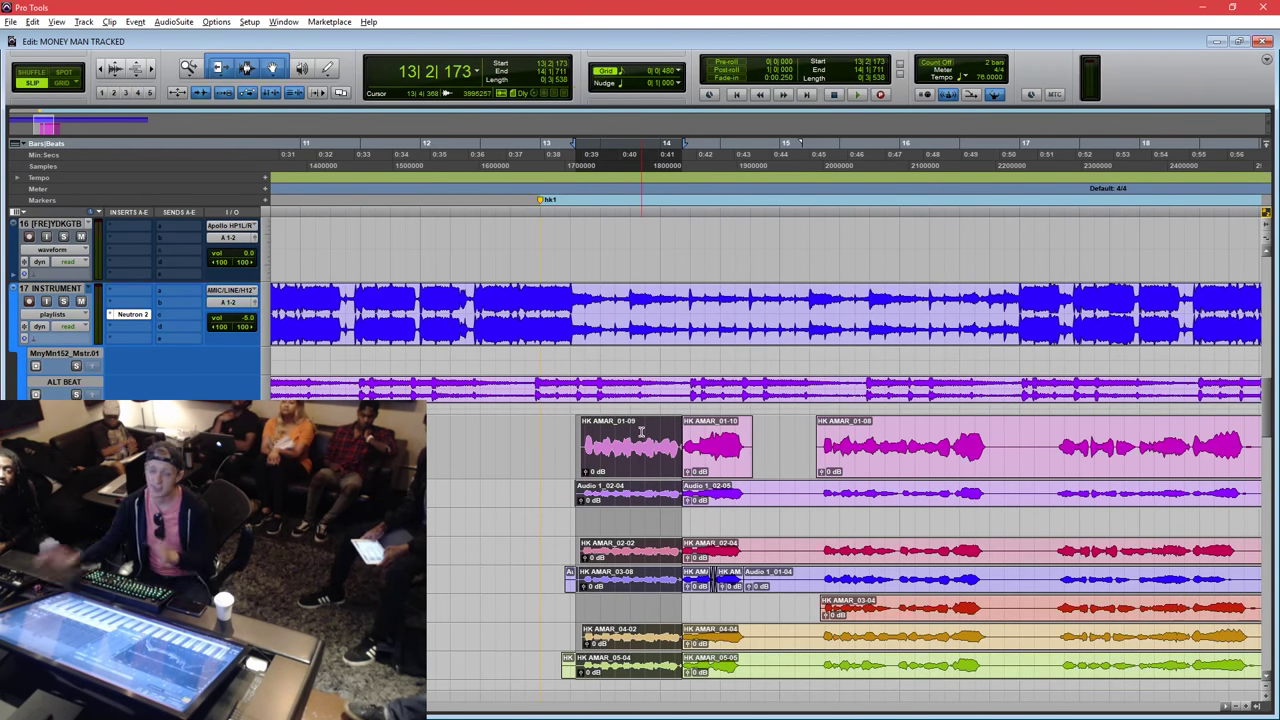
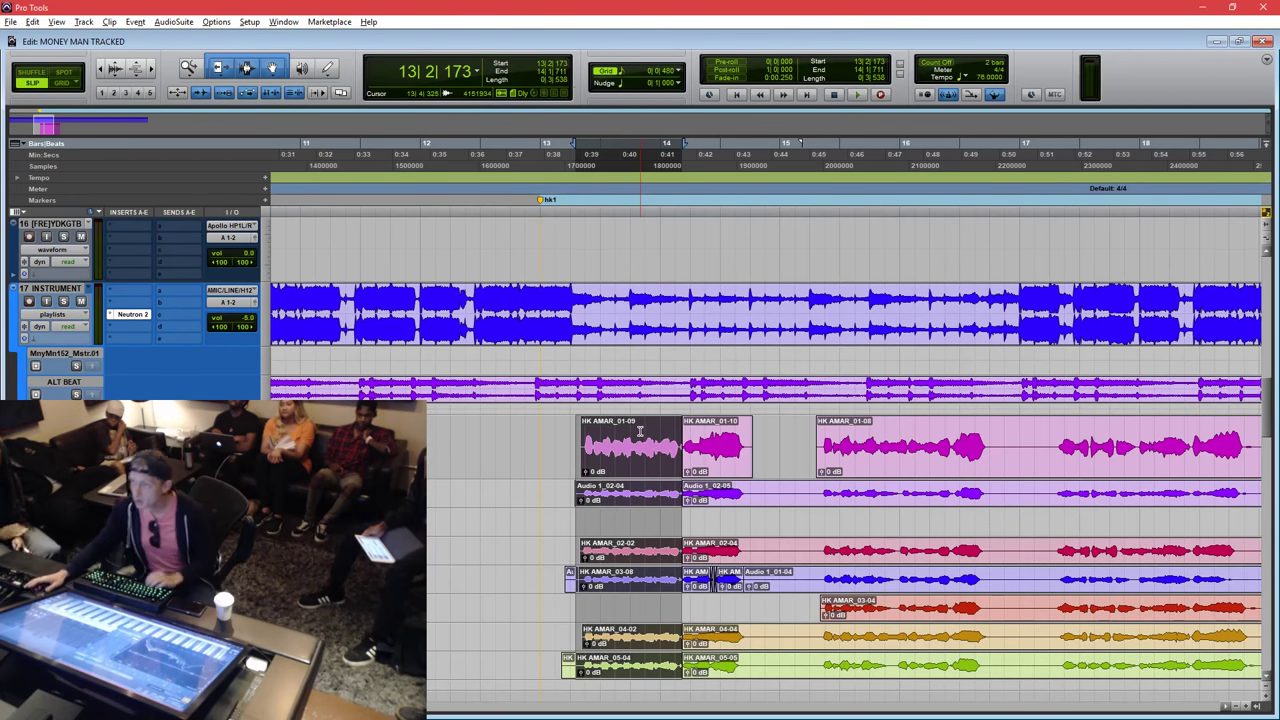
Select the first separated clip on the main vocal playlist and open the Transport window to toggle loop playback.
click(630, 476)
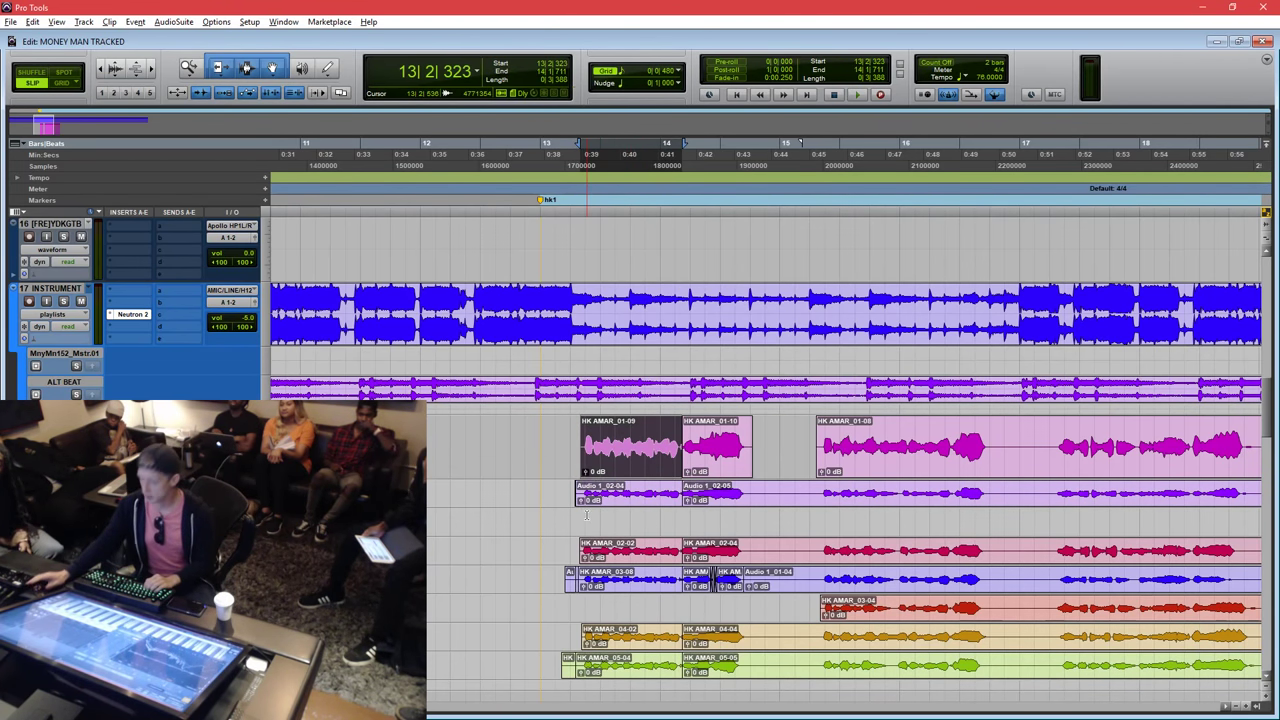
key(space)
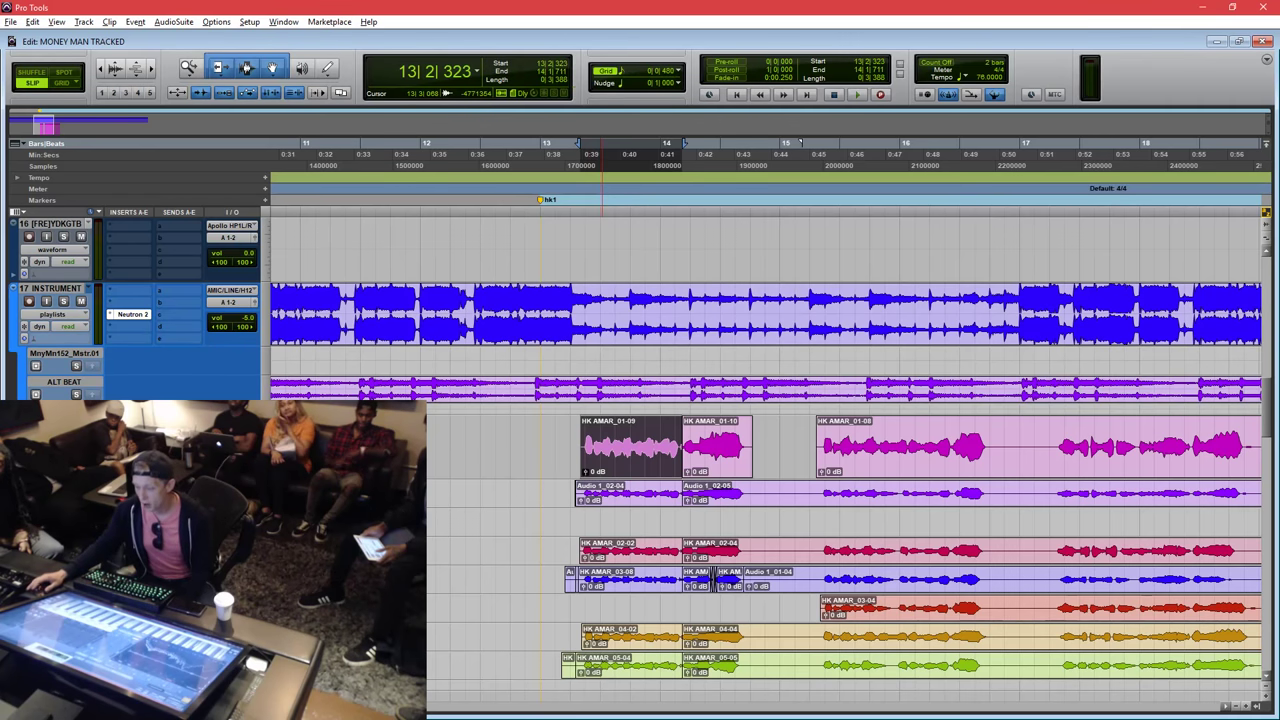
key(ctrl+KP_1)
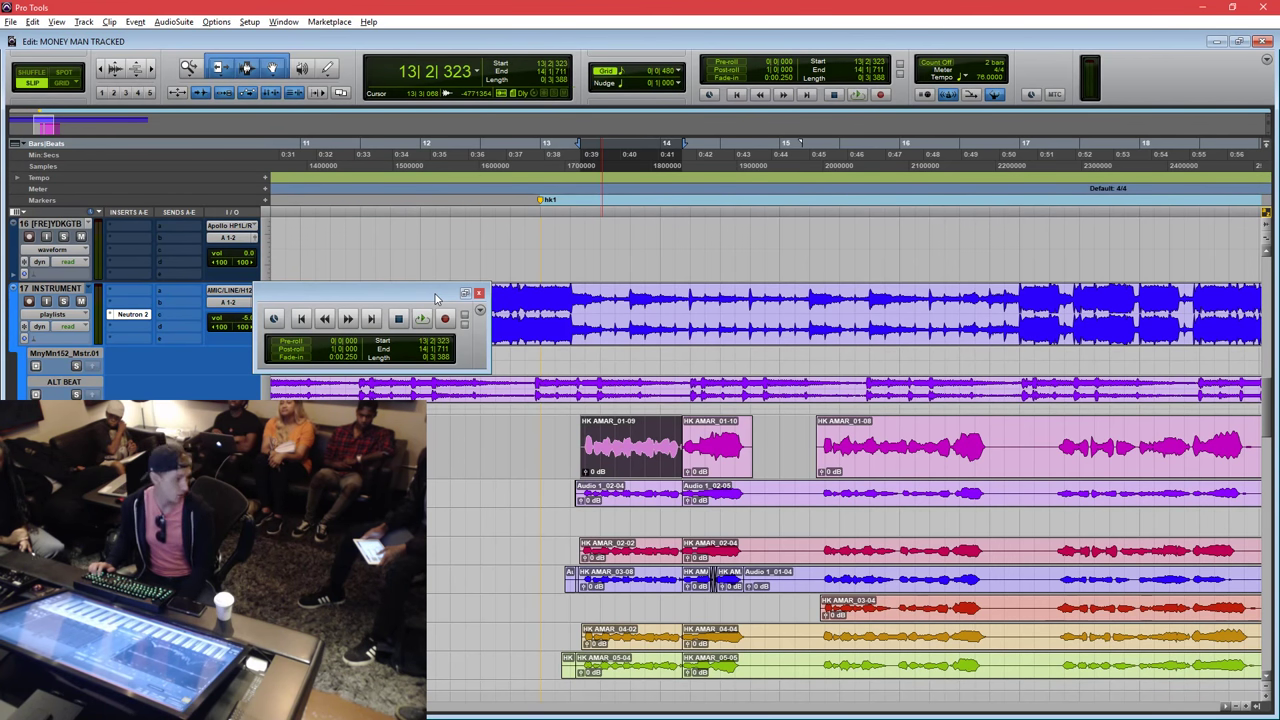
key(ctrl+shift+l)
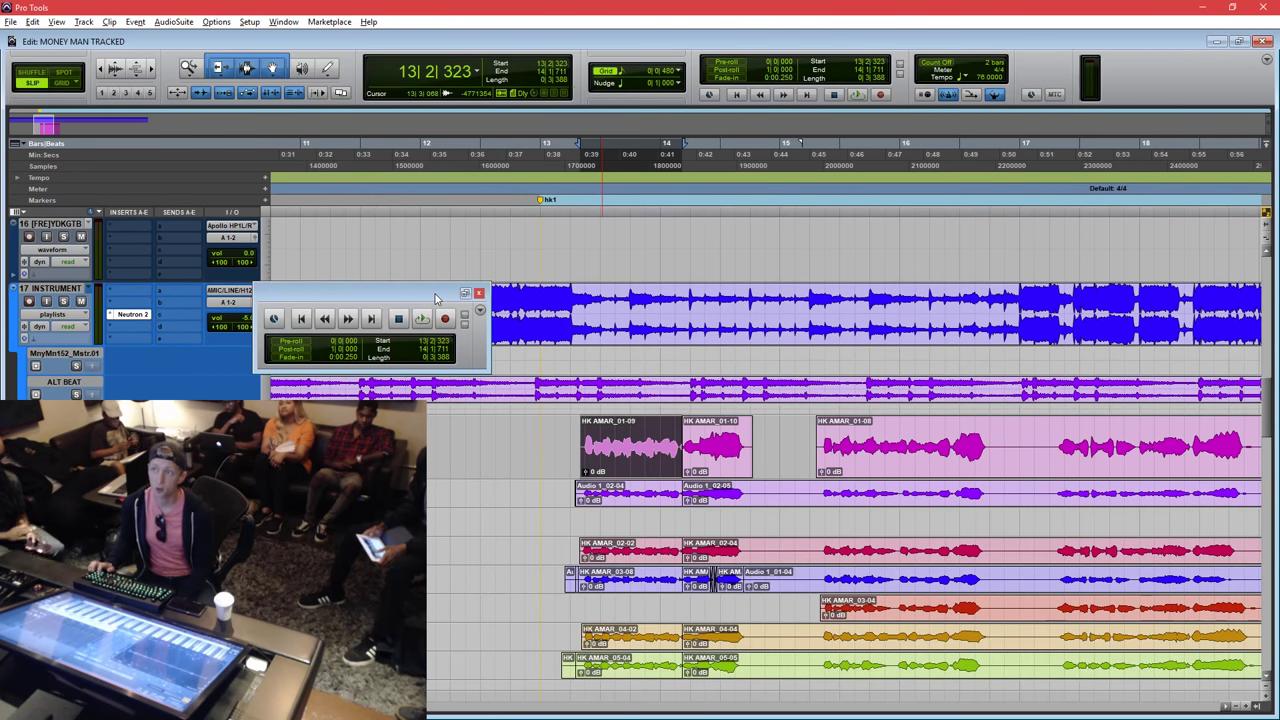
key(ctrl+shift+l)
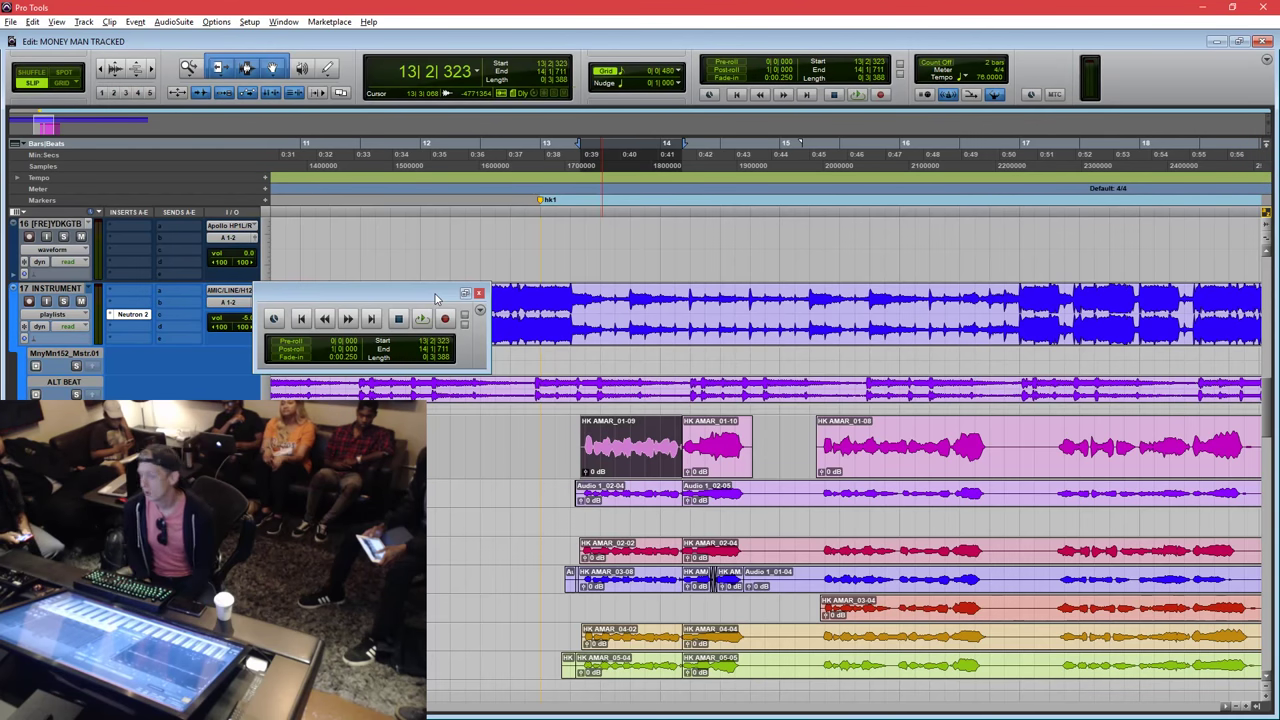
key(alt+l)
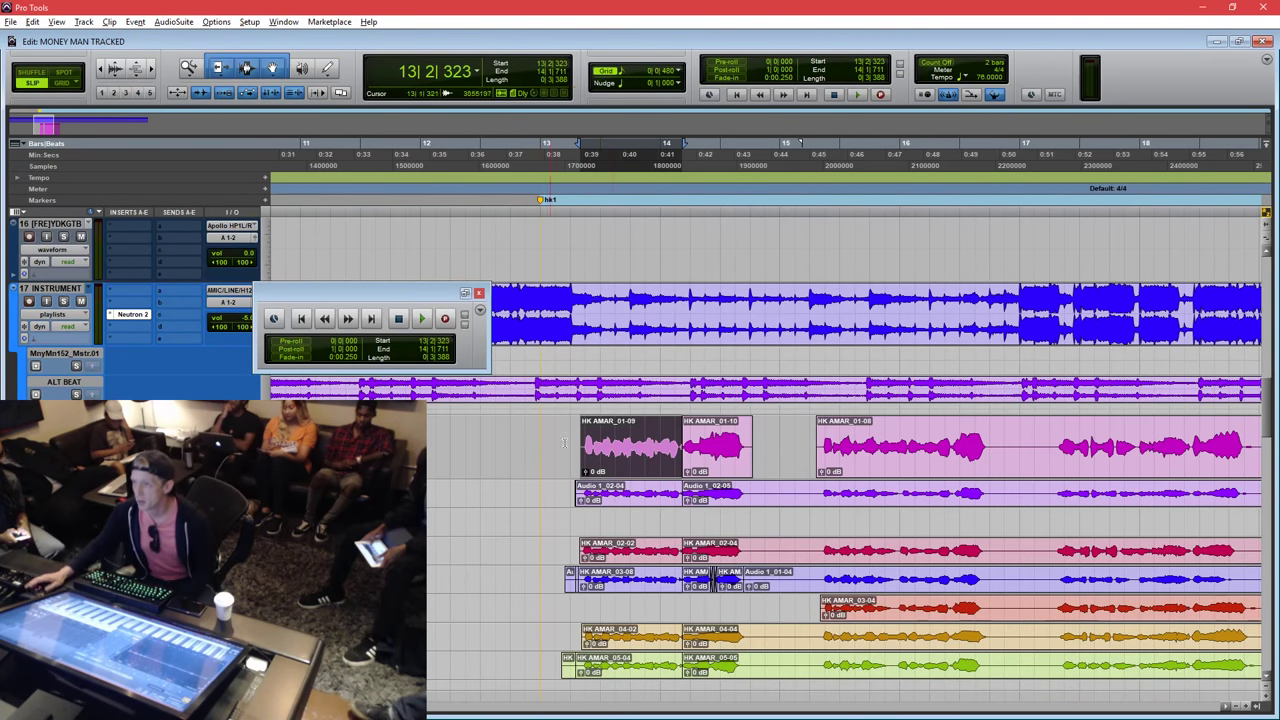
Enable loop playback, audition the first separated clip on the main vocal playlist briefly, and stop playback.
click(668, 432)
click(633, 461)
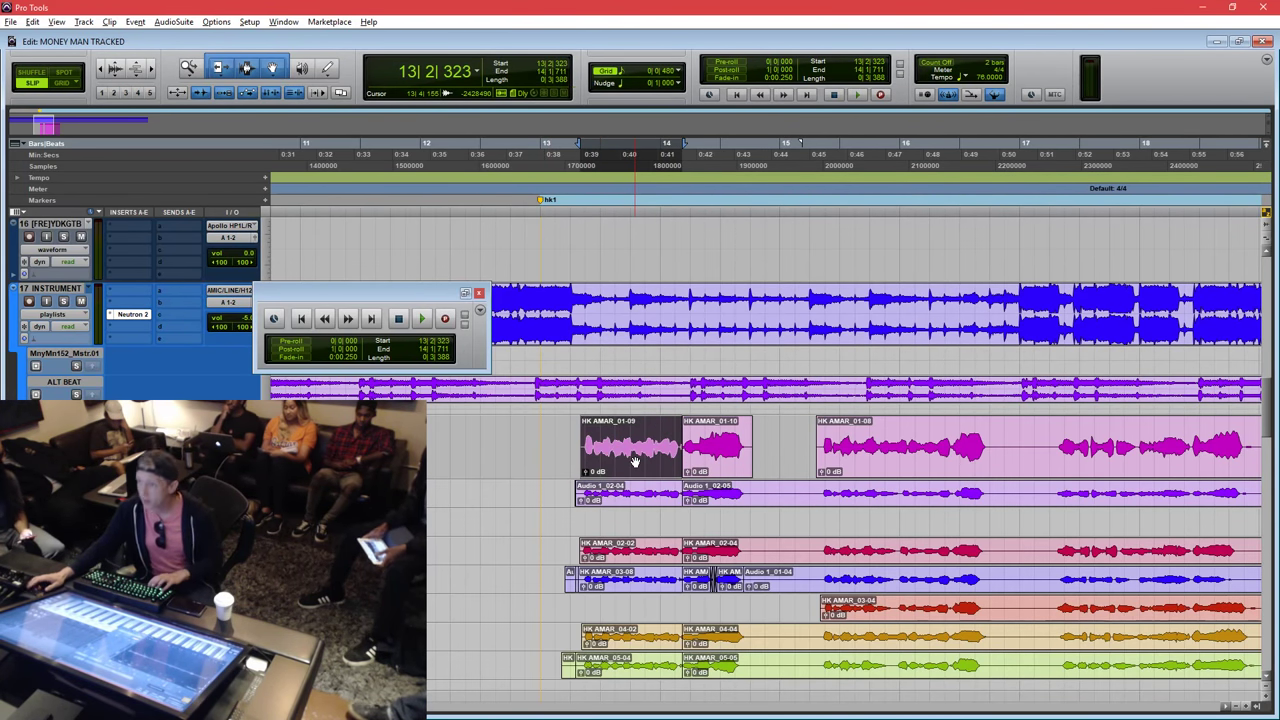
scroll(635, 461, right, 1)
scroll(635, 461, left, 1)
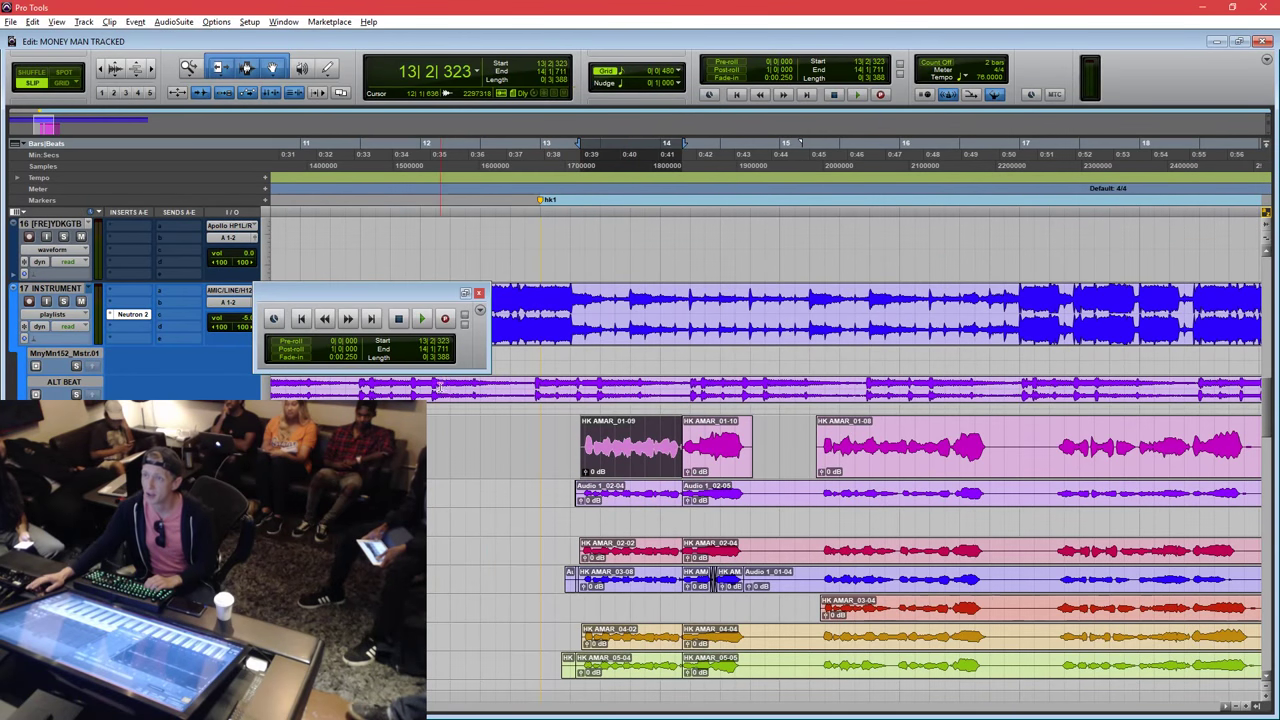
key(space)
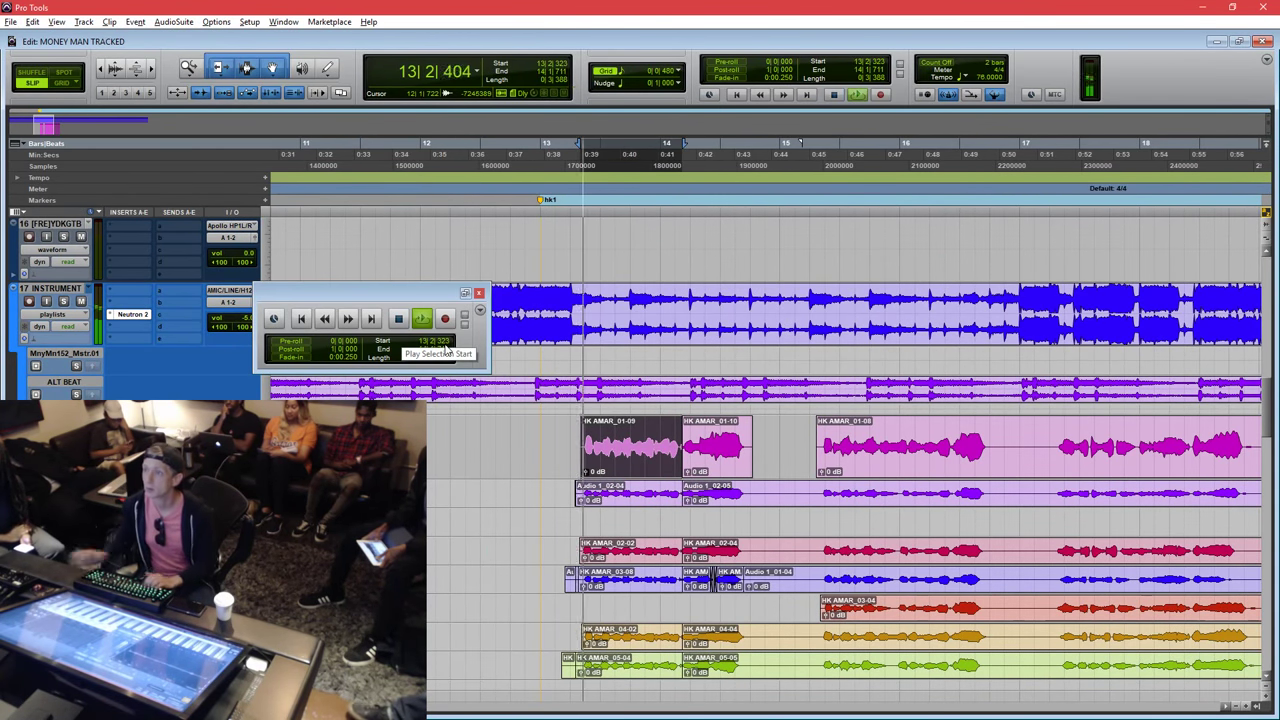
click(398, 318)
Switch to Grid mode and select the two bars from bar 13 to 15 on the hook vocal track and track 16.
click(541, 432)
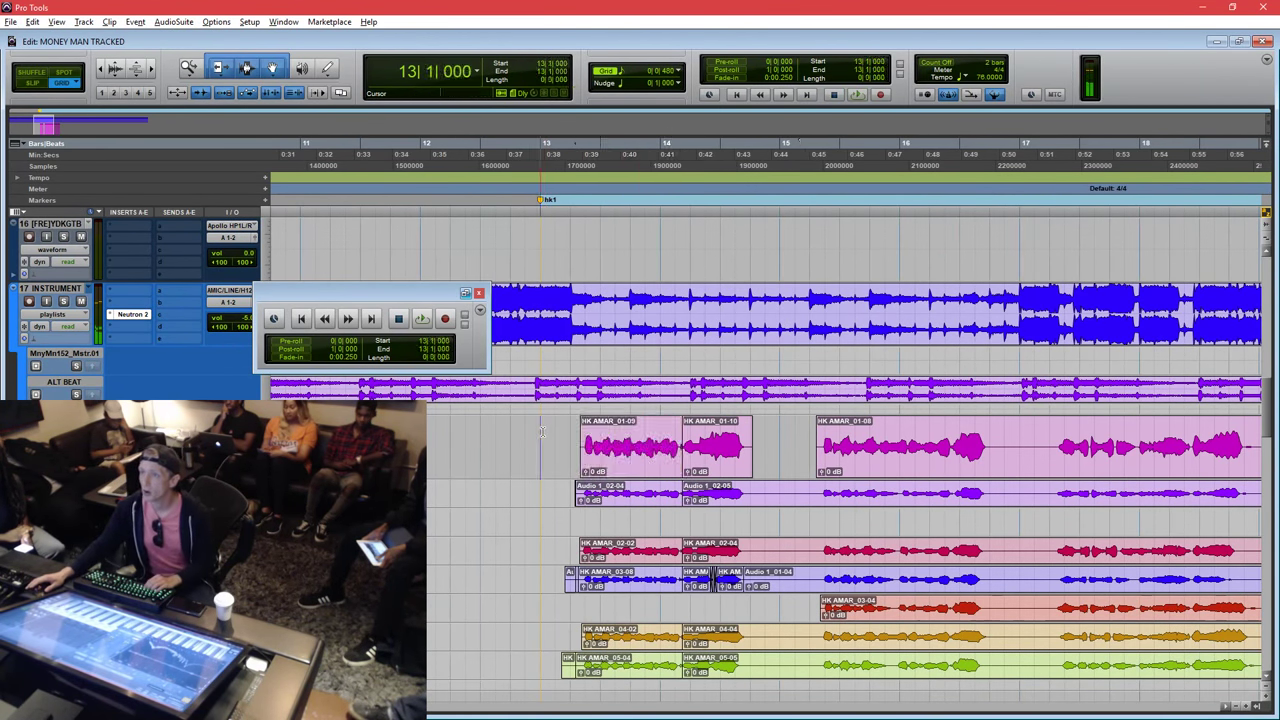
drag(541, 432, 781, 434)
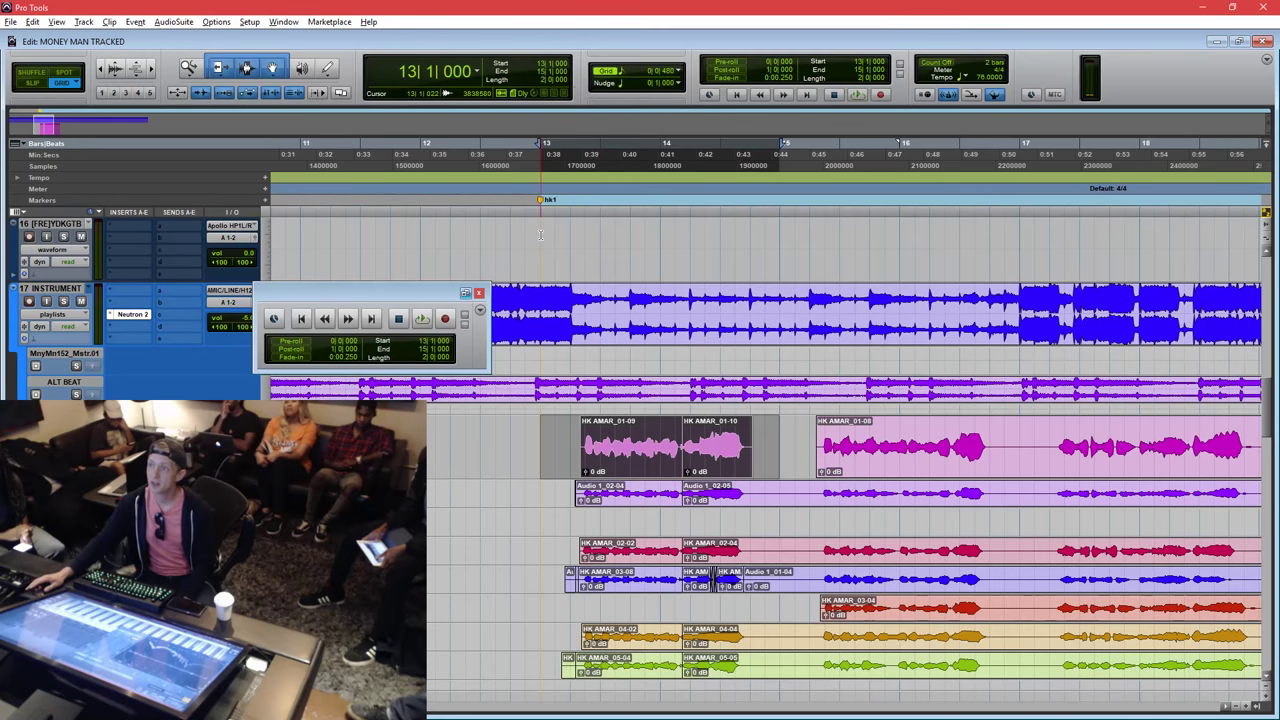
drag(540, 235, 786, 236)
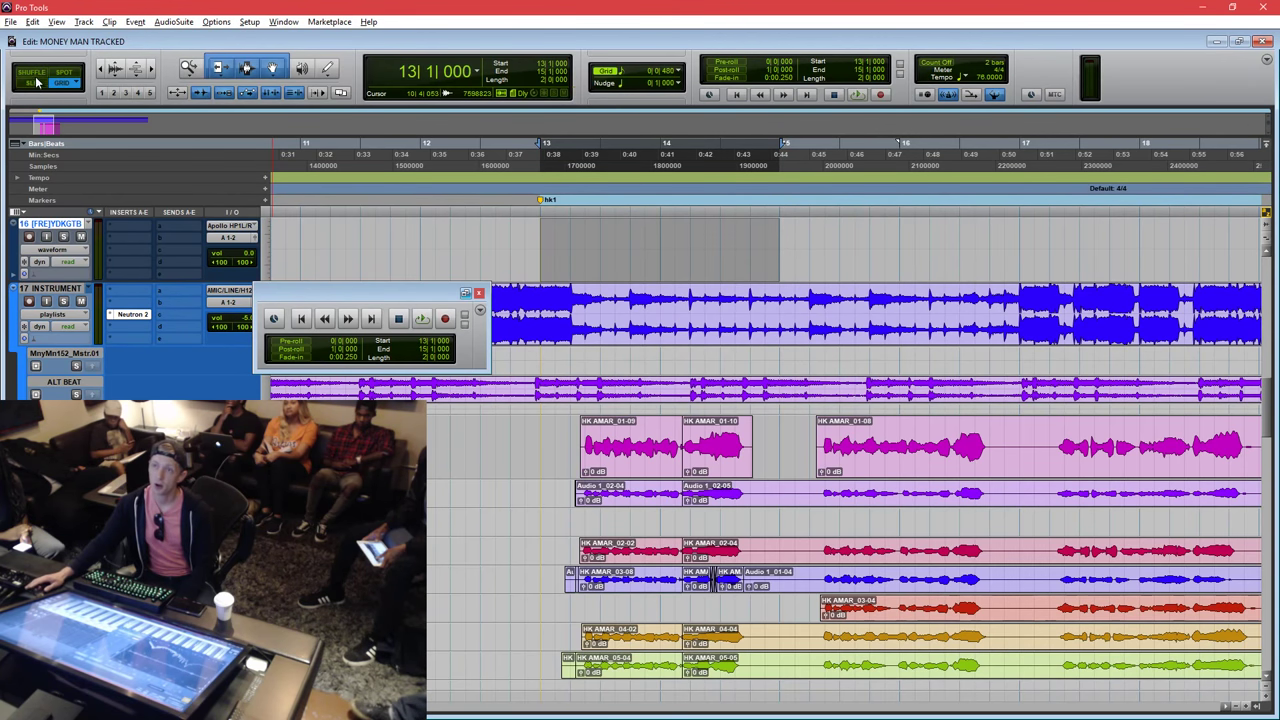
Switch to Shuffle mode, sweep a selection over the first hook phrase, and place the edit cursor just before it.
click(428, 430)
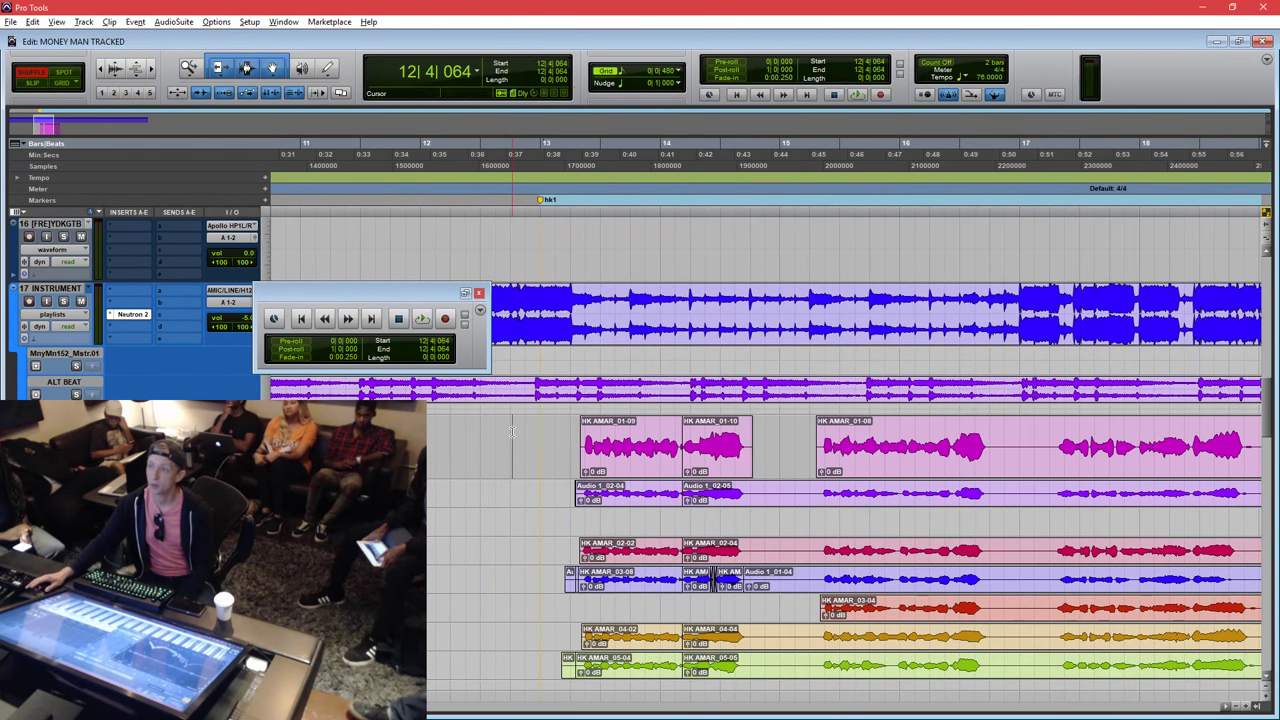
drag(788, 445, 566, 459)
click(556, 459)
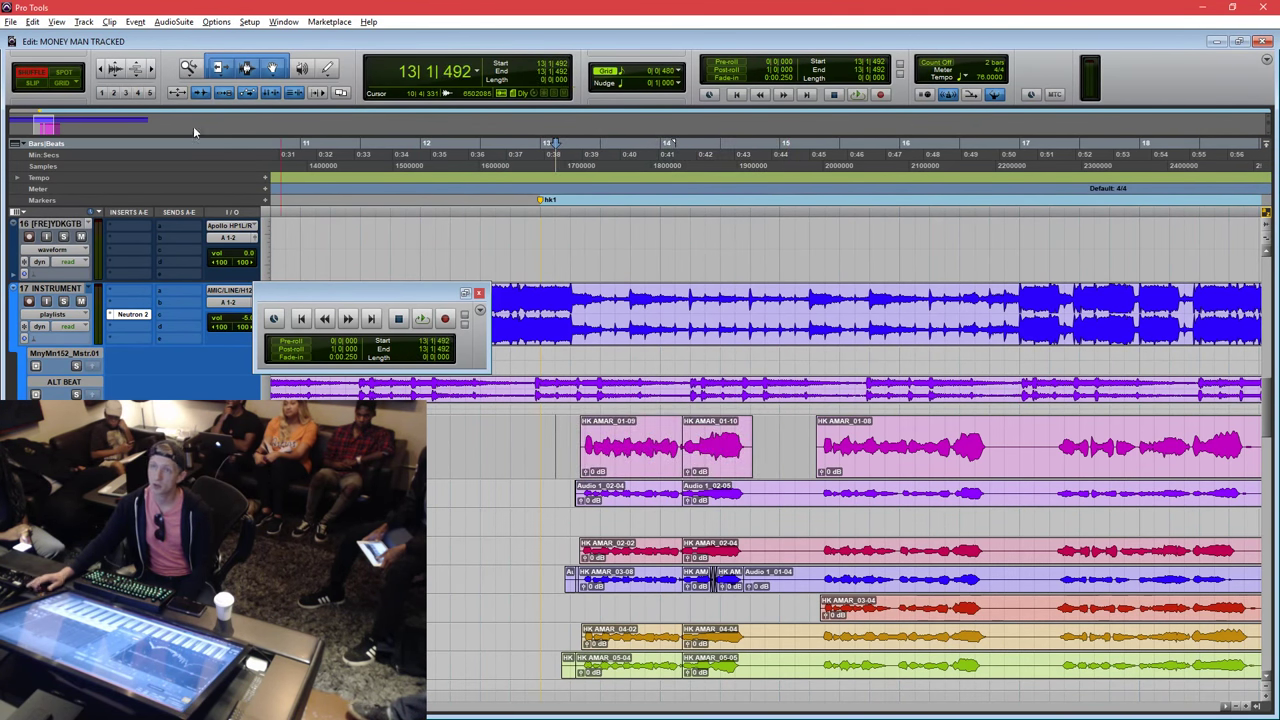
Switch to Slip mode and place the edit cursor freely at several points before, between and inside the clips on the main vocal playlist.
click(72, 73)
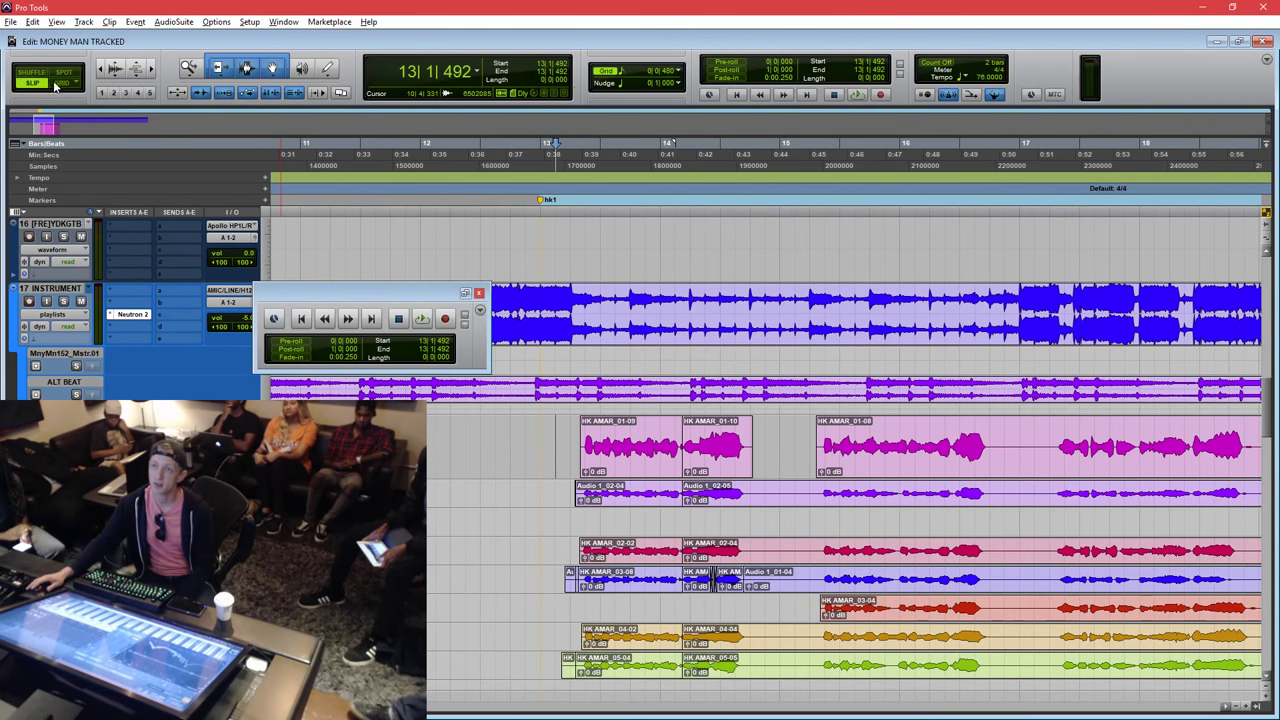
click(63, 84)
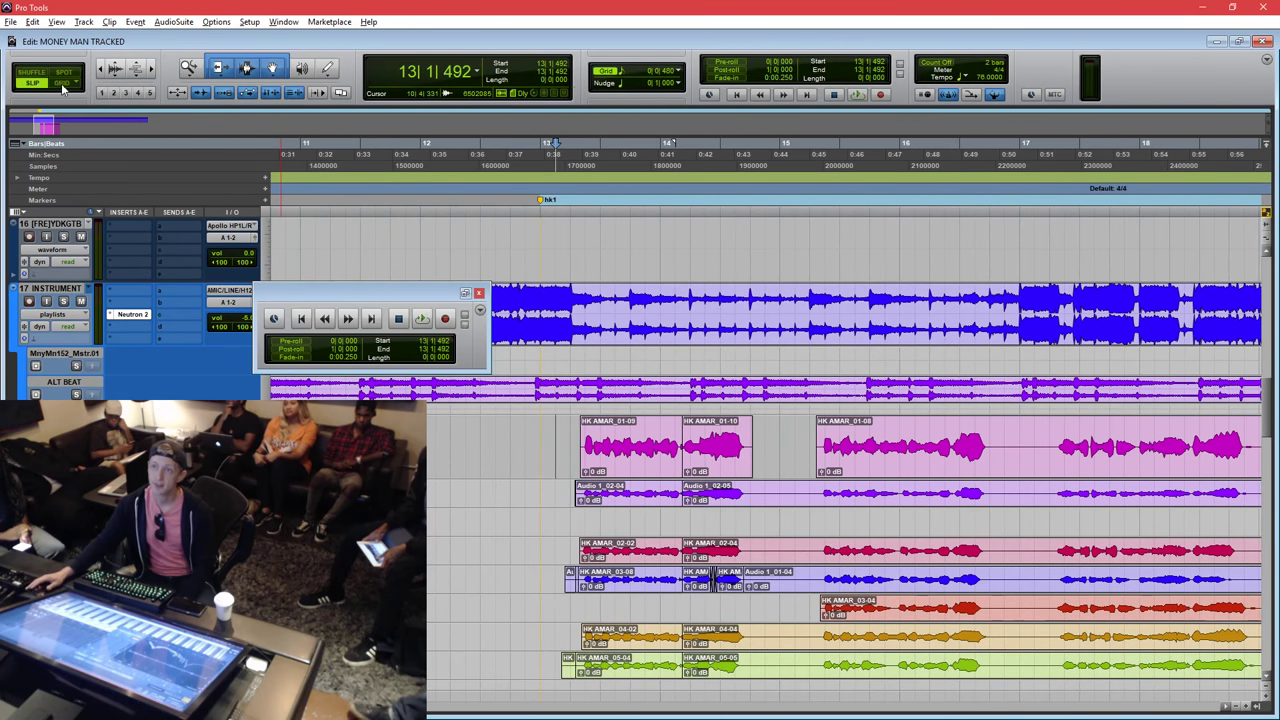
click(50, 86)
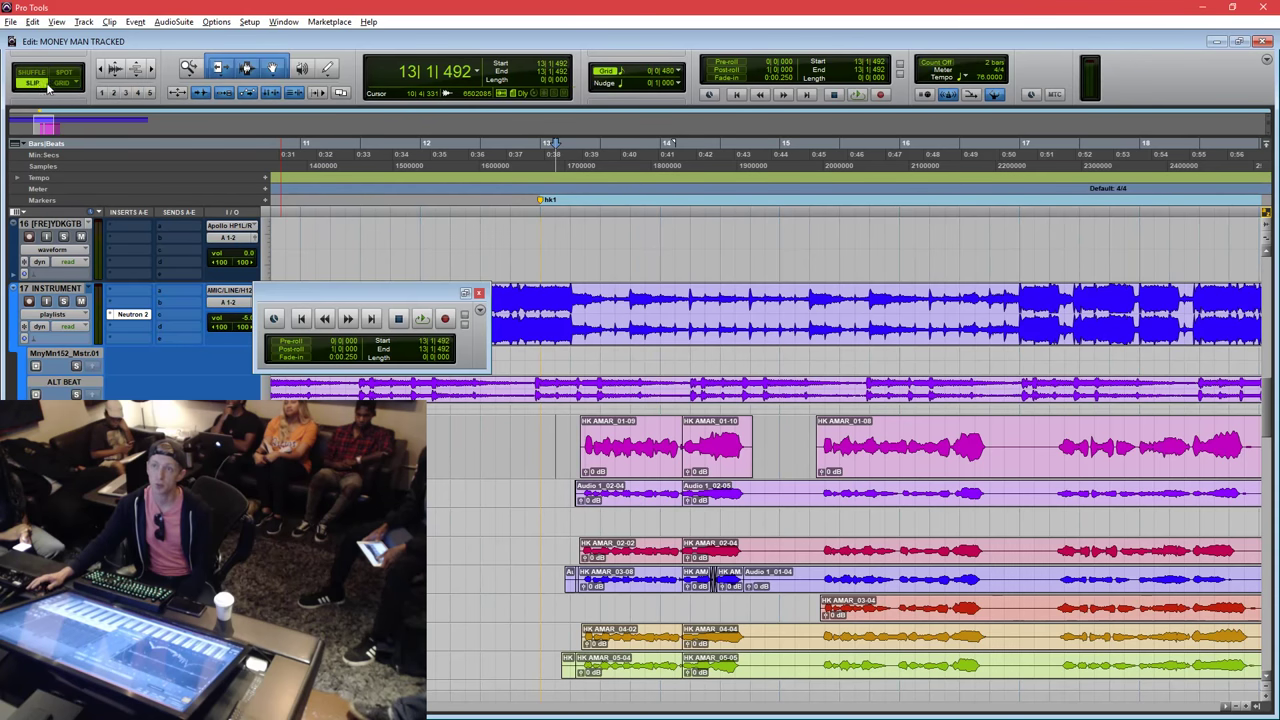
click(35, 86)
click(476, 428)
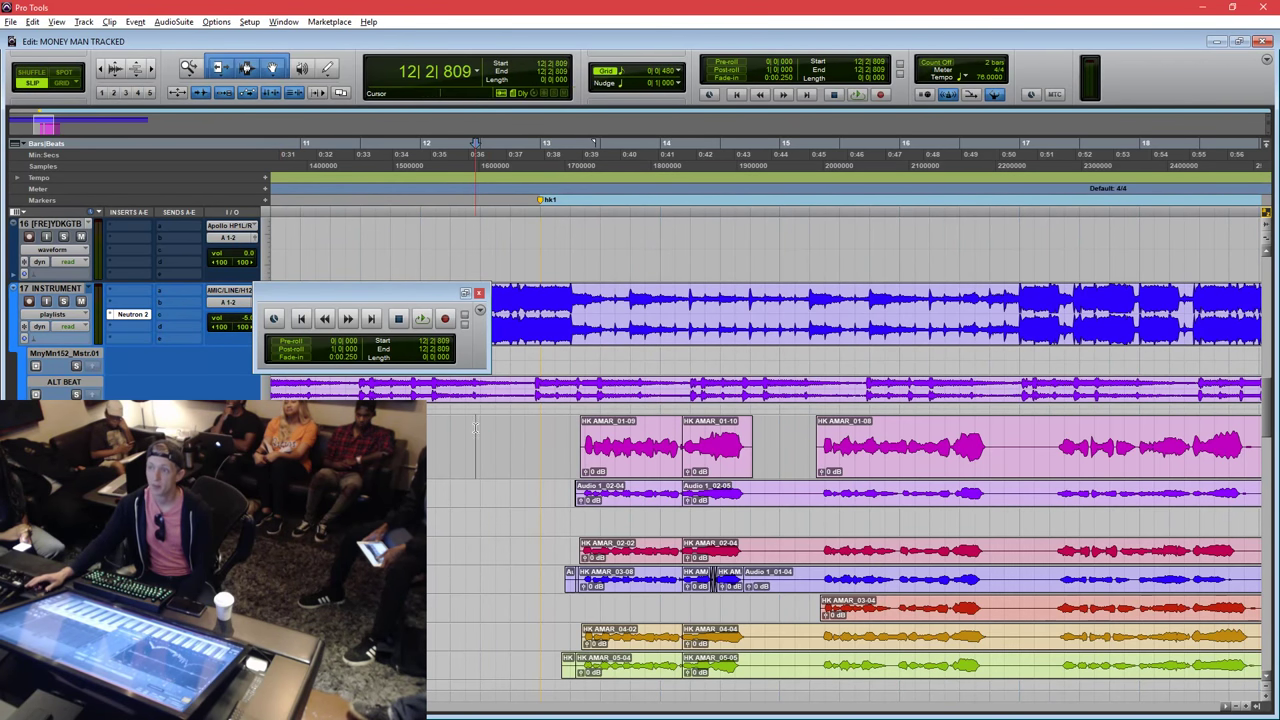
click(499, 432)
click(575, 436)
click(767, 443)
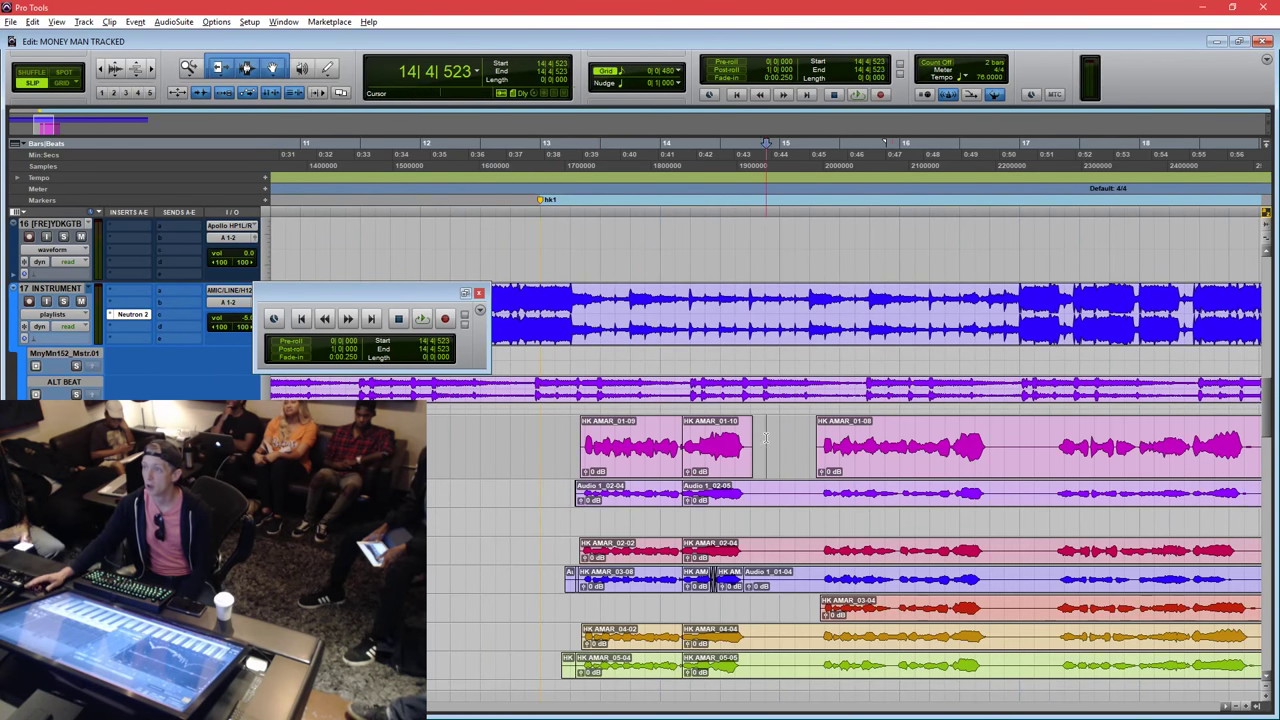
click(892, 445)
drag(891, 445, 786, 432)
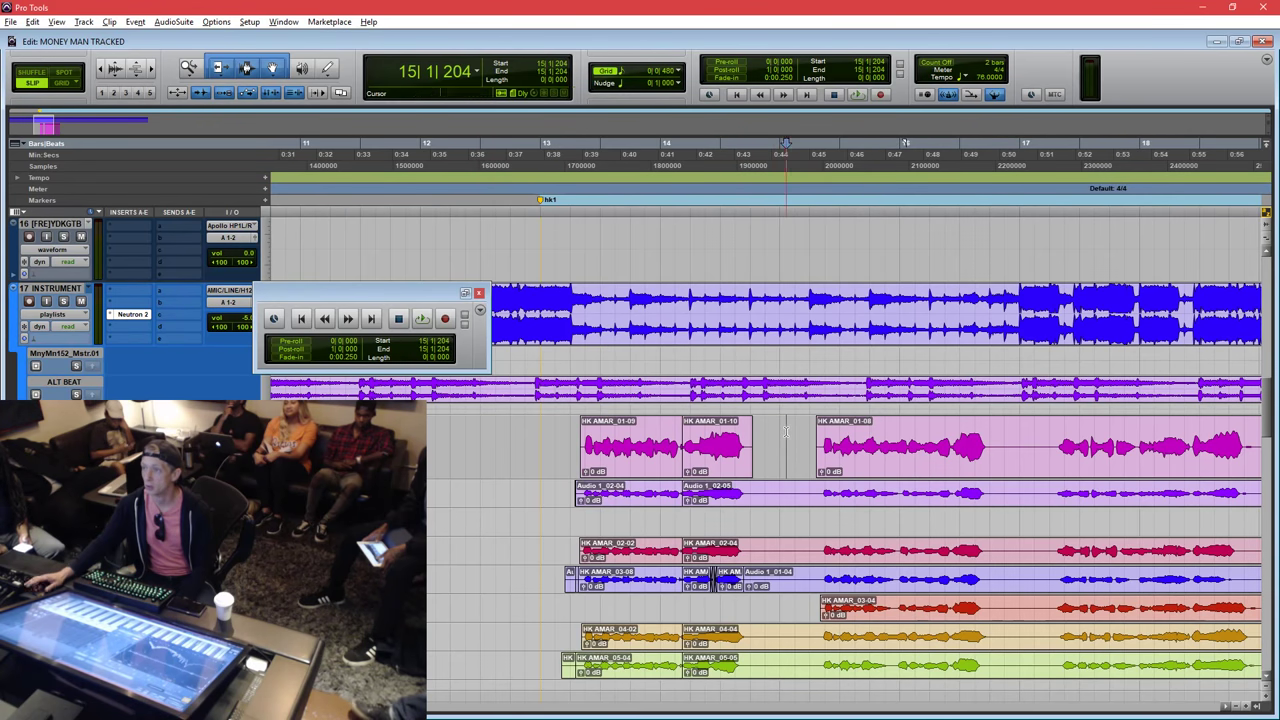
click(448, 425)
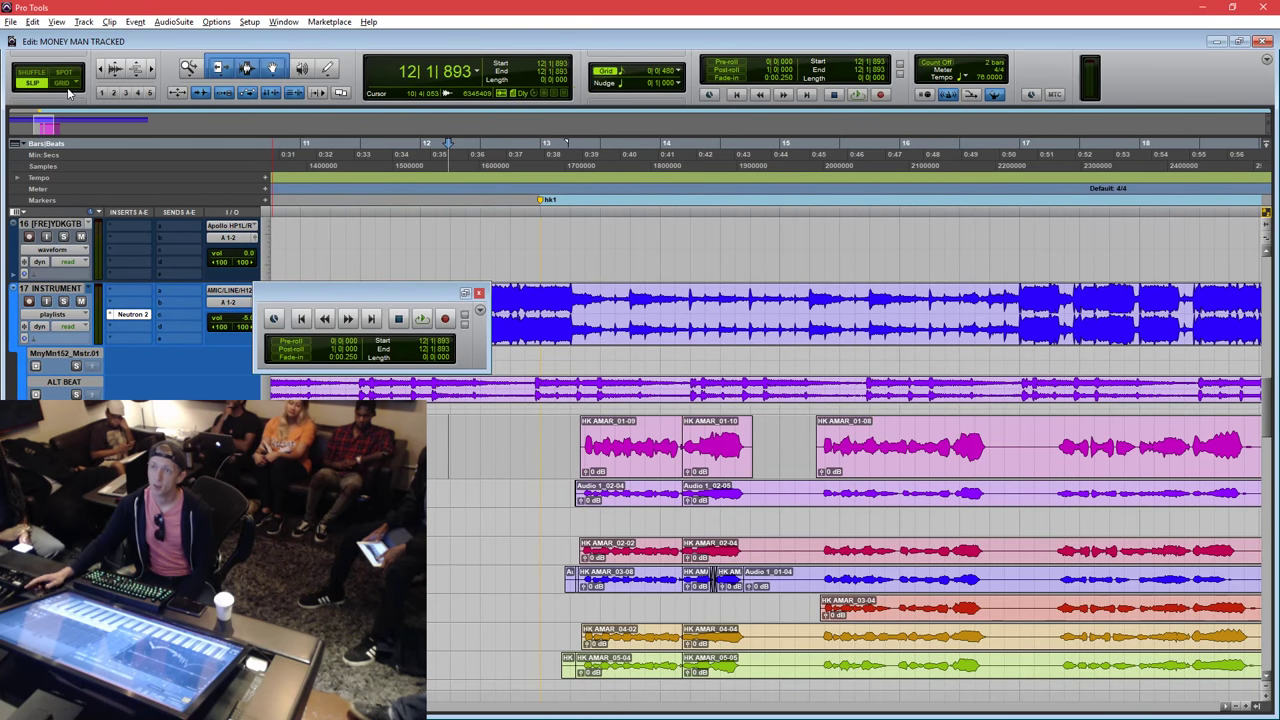
Switch to Grid mode, select the beat from 12|4|000 to bar 13 on the main vocal playlist, and set the main time scale to Min:Secs.
click(66, 84)
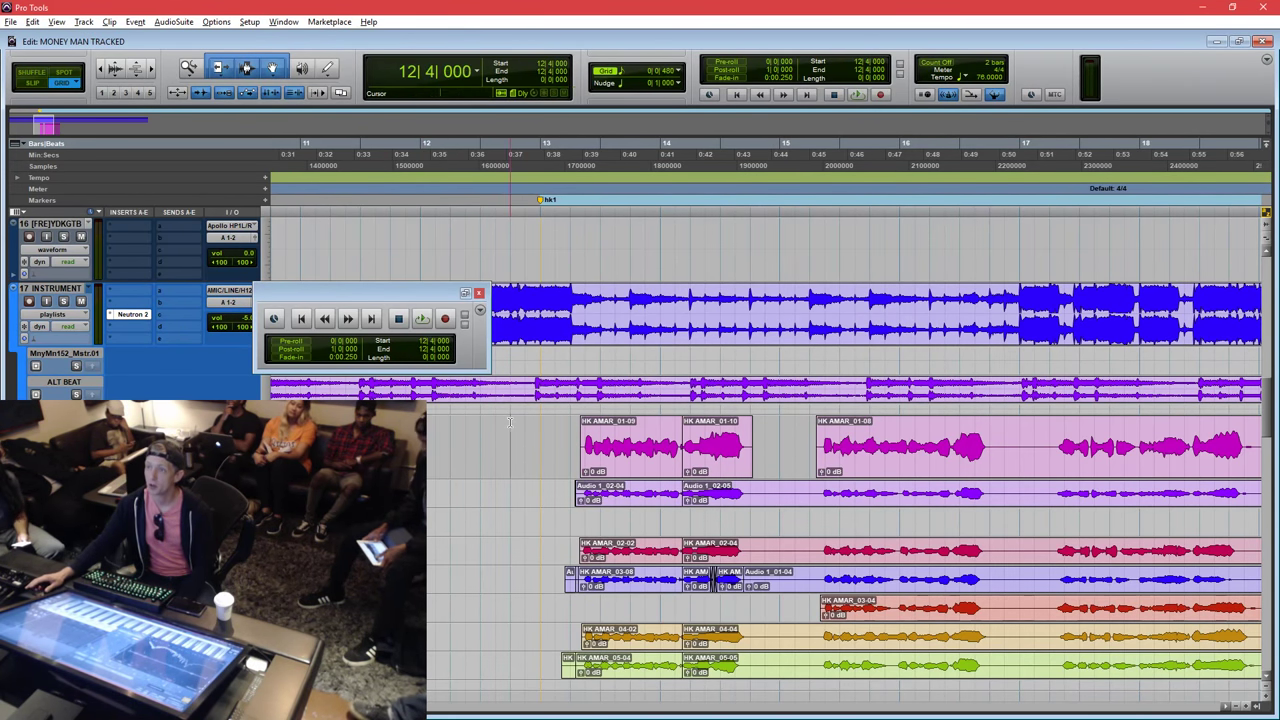
drag(510, 423, 538, 428)
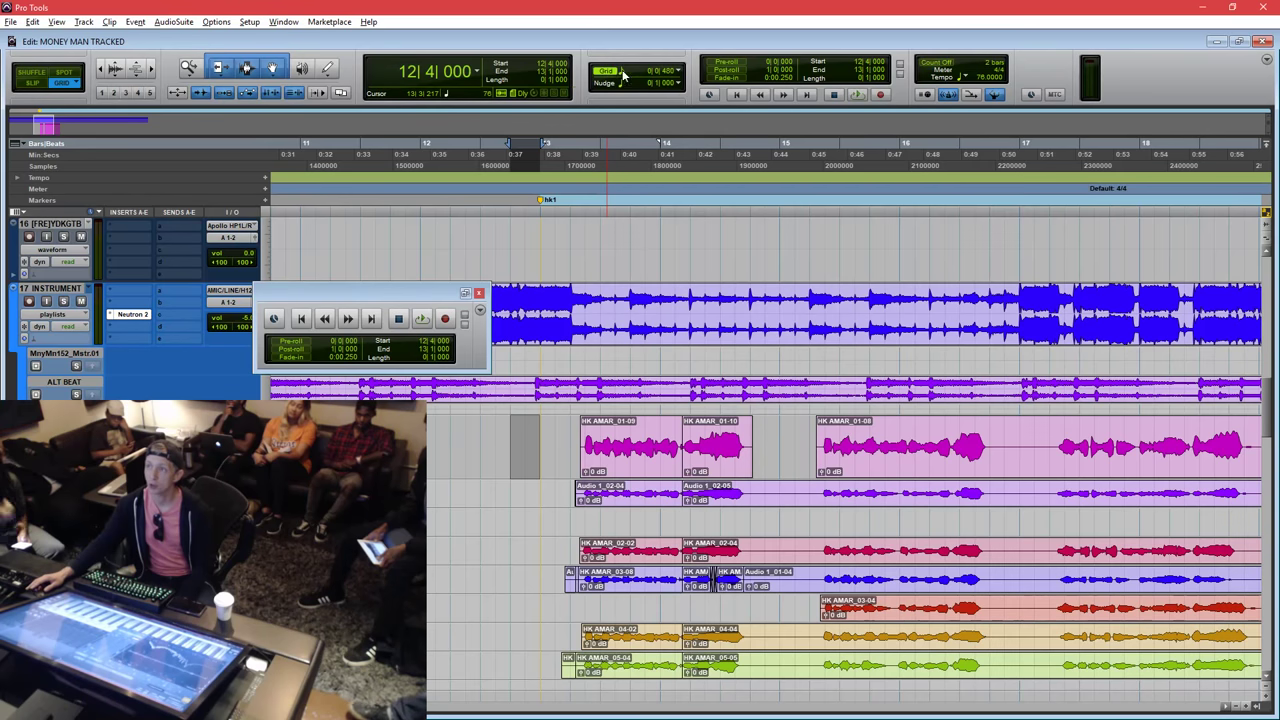
click(479, 74)
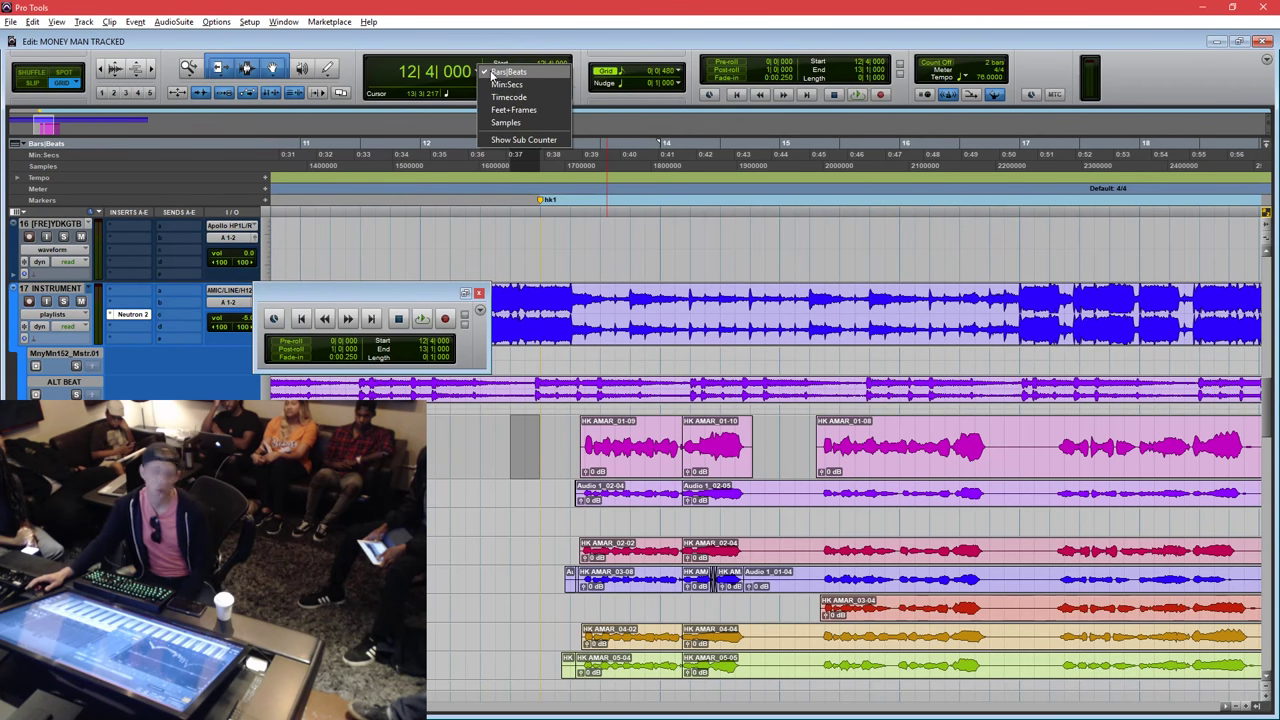
click(505, 84)
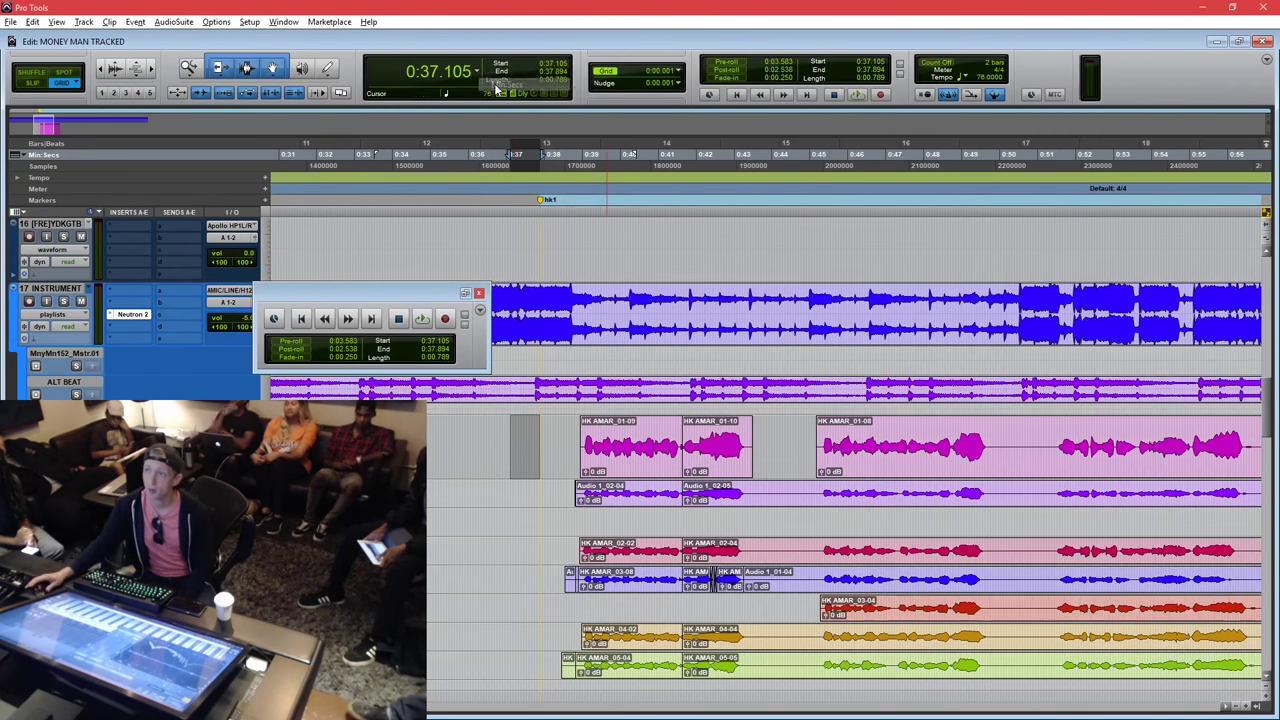
Sweep a very short selection in the empty area before the hook on the main vocal playlist and place the edit cursor at 0:37.166.
click(527, 421)
key(t)
key(t)
key(t)
drag(649, 429, 662, 429)
click(645, 430)
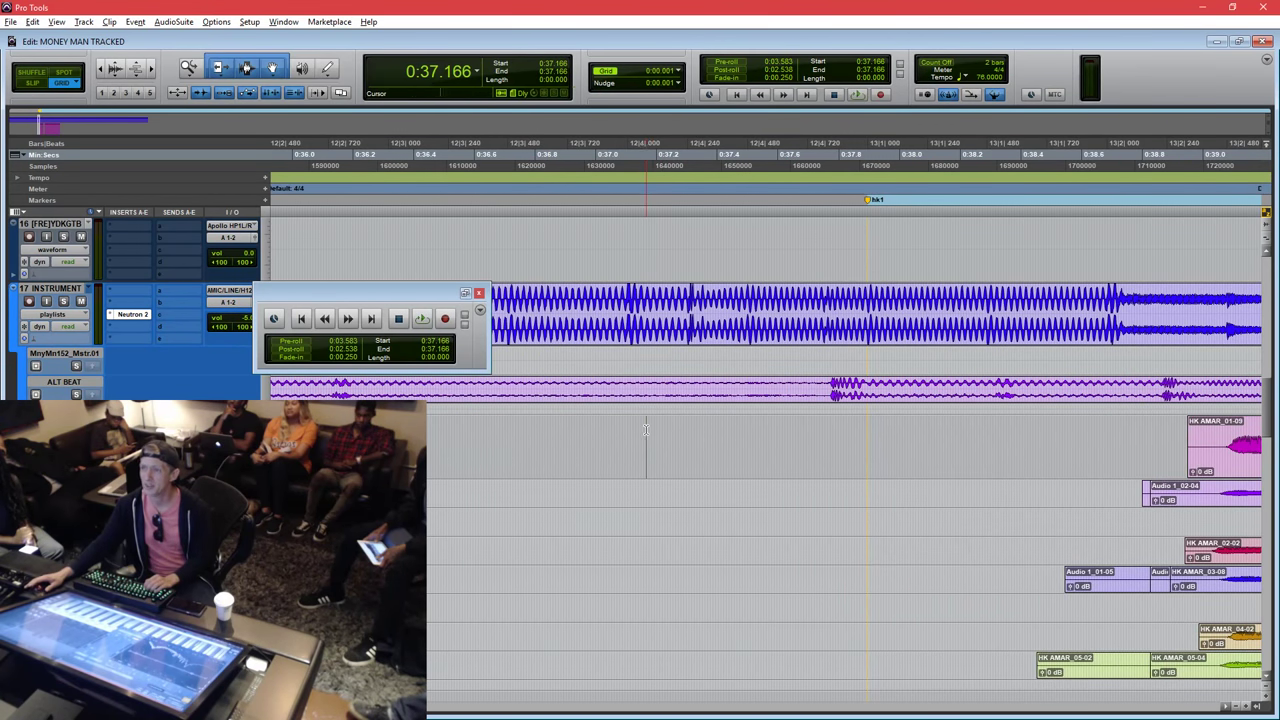
Select both separated clips of the first hook phrase on the main vocal playlist and return the main time scale to Bars|Beats.
key(r)
key(r)
key(r)
click(880, 445)
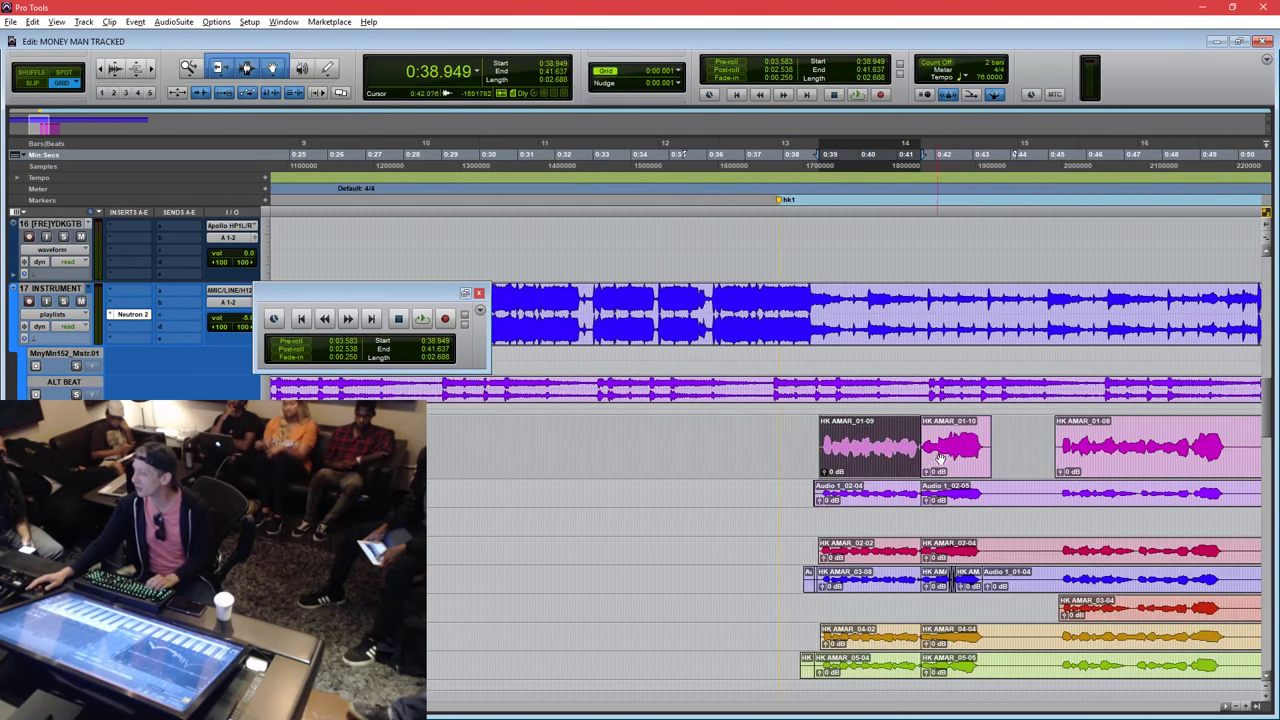
shift+click(940, 458)
scroll(940, 458, right, 2)
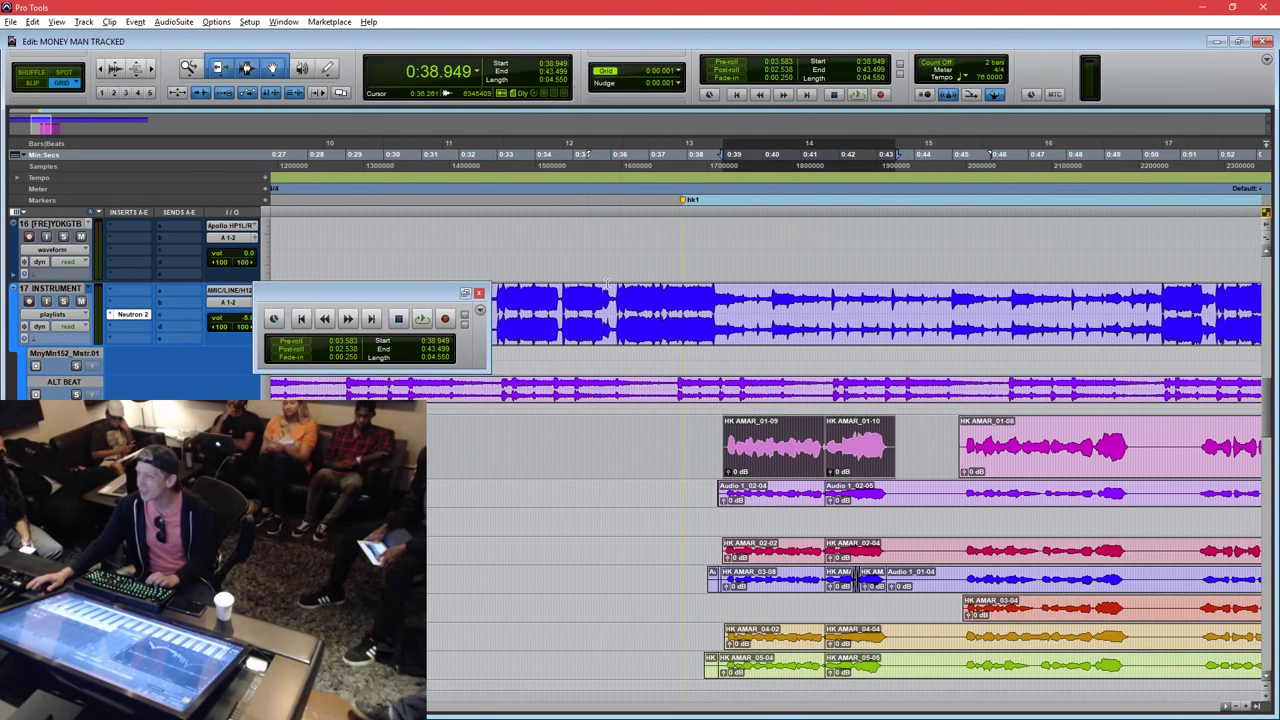
click(478, 73)
click(487, 72)
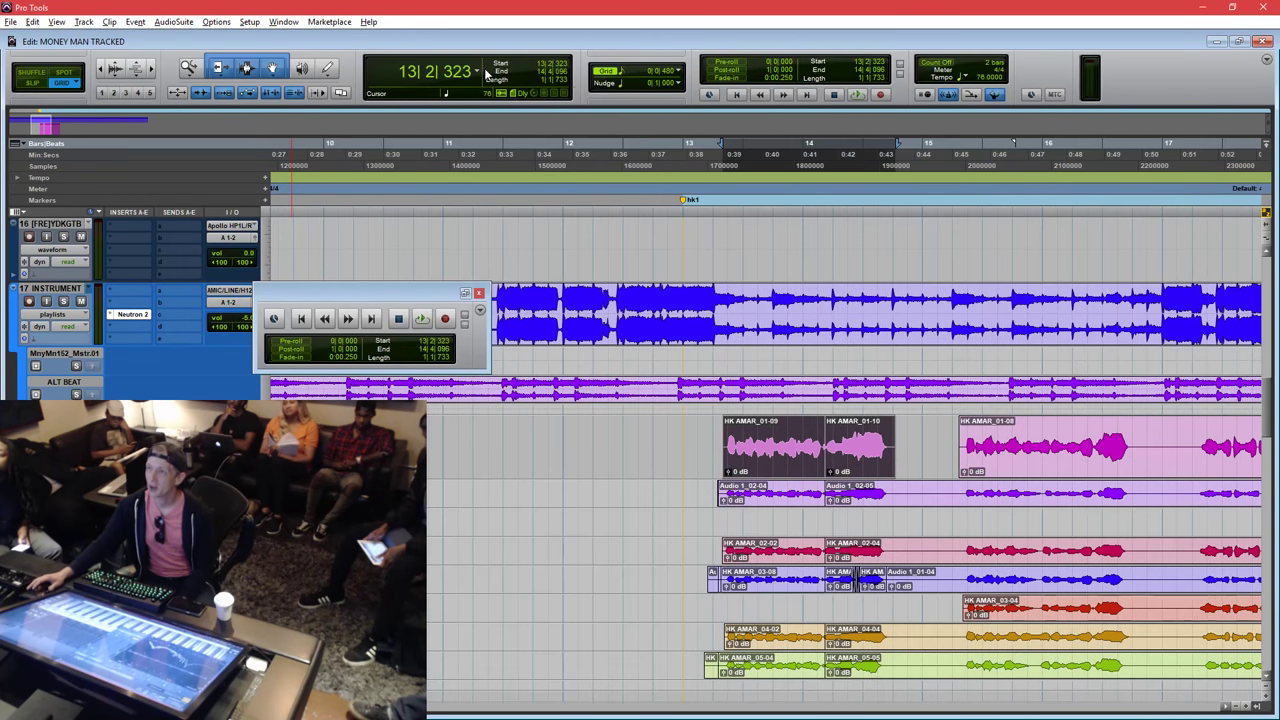
Set the grid value to 1 bar and place the edit cursor at bar 13 on track 16.
click(621, 73)
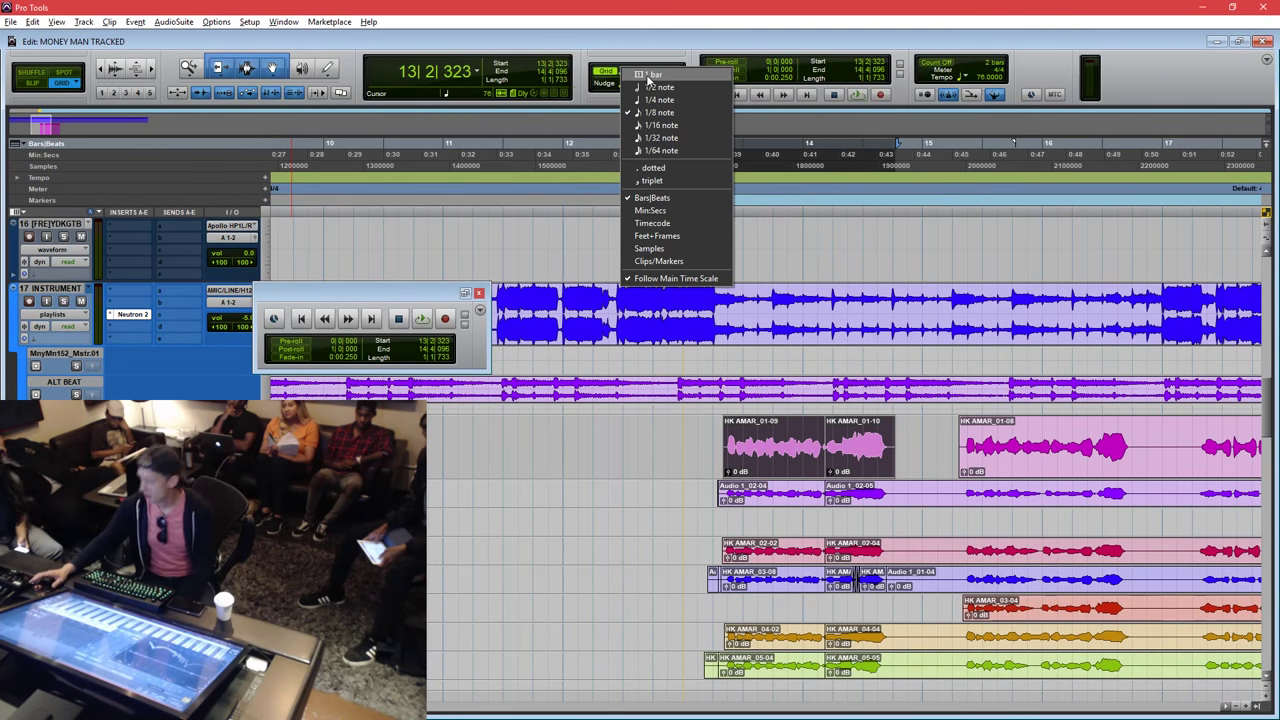
click(650, 75)
click(744, 229)
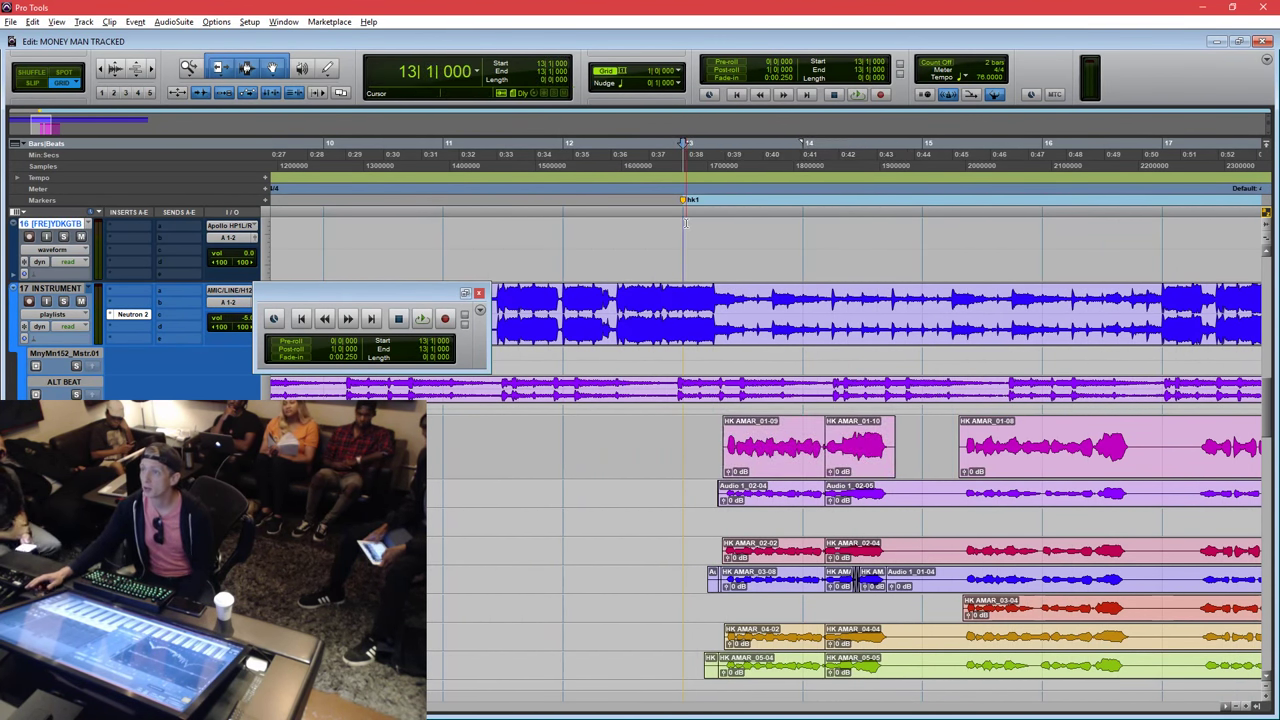
click(747, 230)
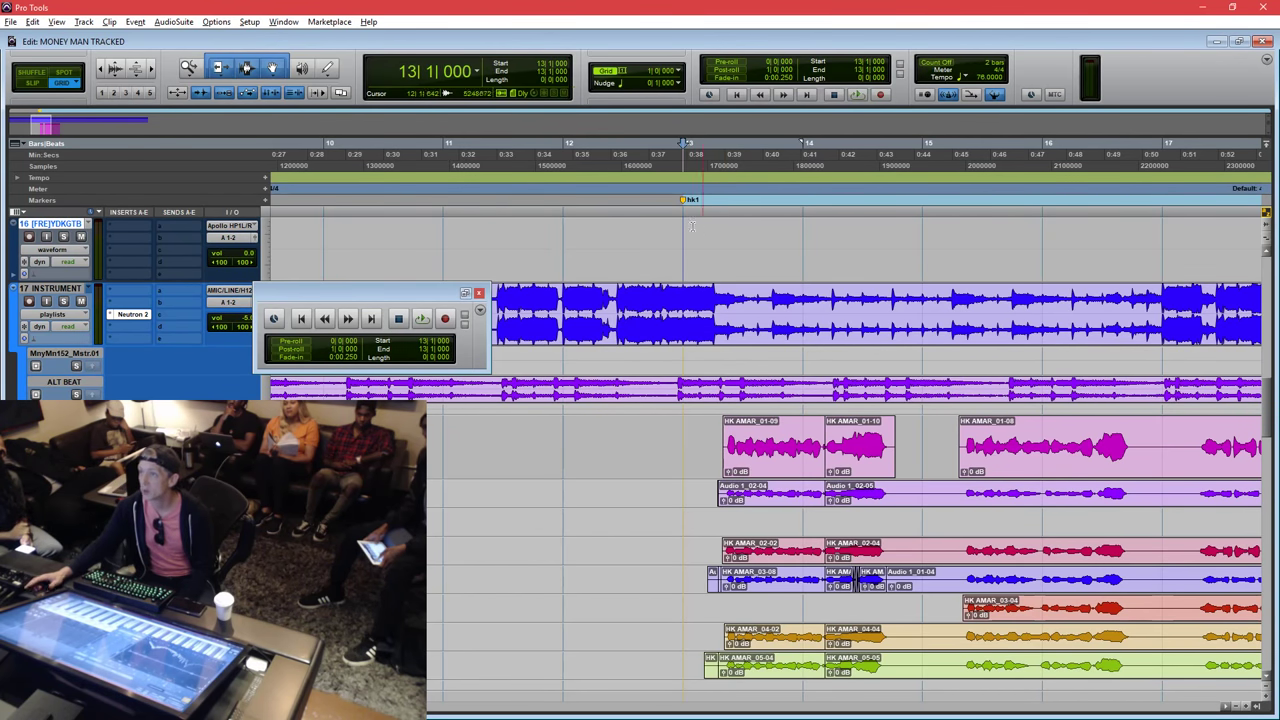
Set the grid value to a 1/4 note and return it to 1 bar.
click(660, 72)
click(700, 116)
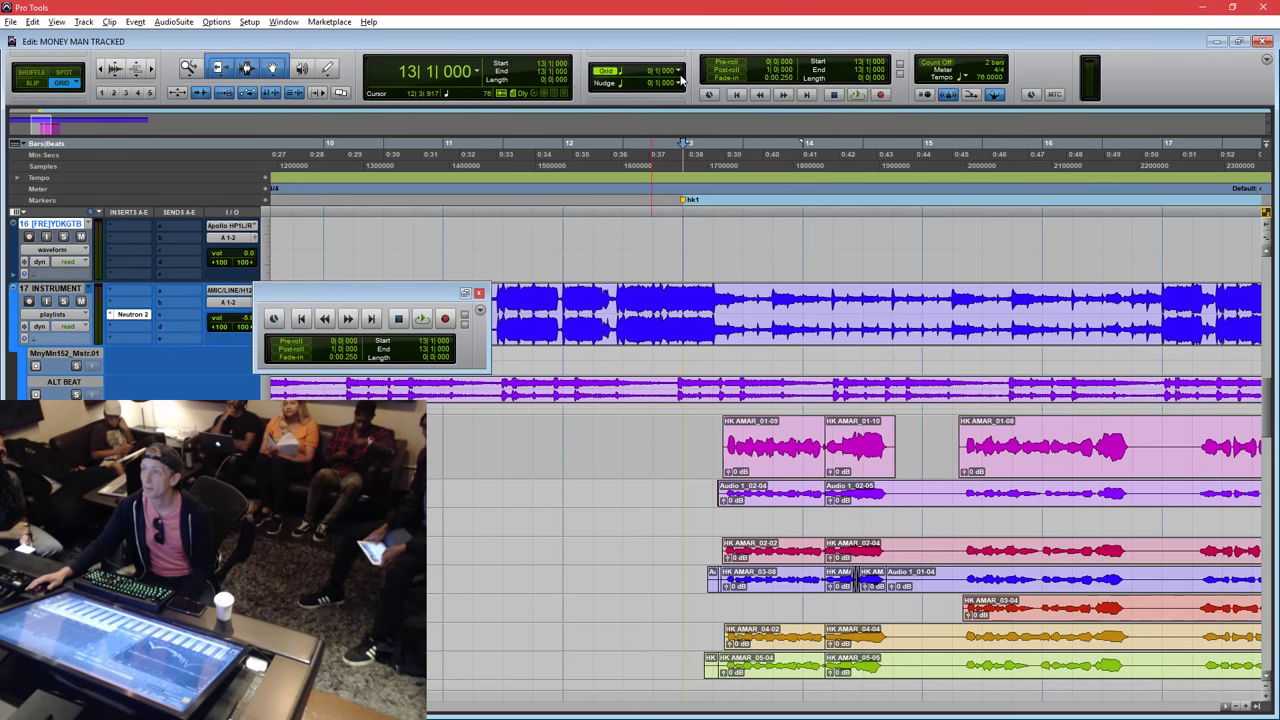
click(681, 80)
click(700, 90)
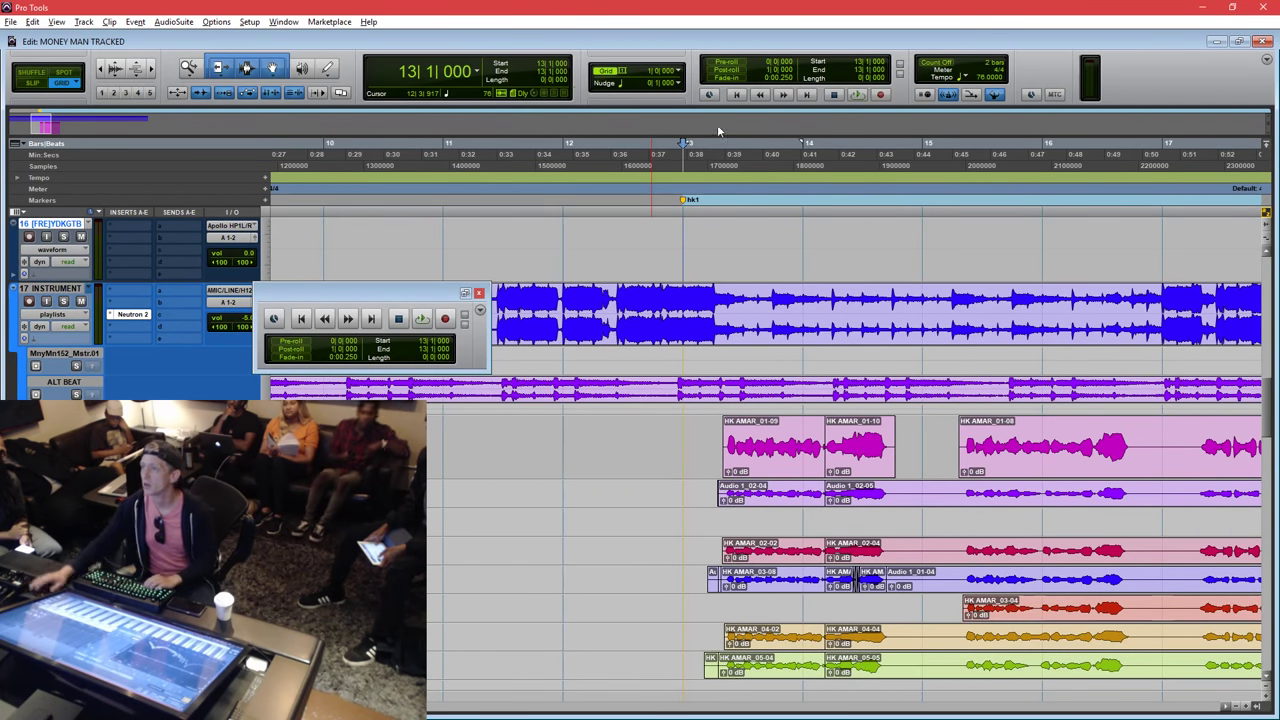
Select bars 13 to 15 around the first hook phrase on the main vocal playlist and audition them with loop playback.
click(679, 434)
drag(678, 434, 918, 436)
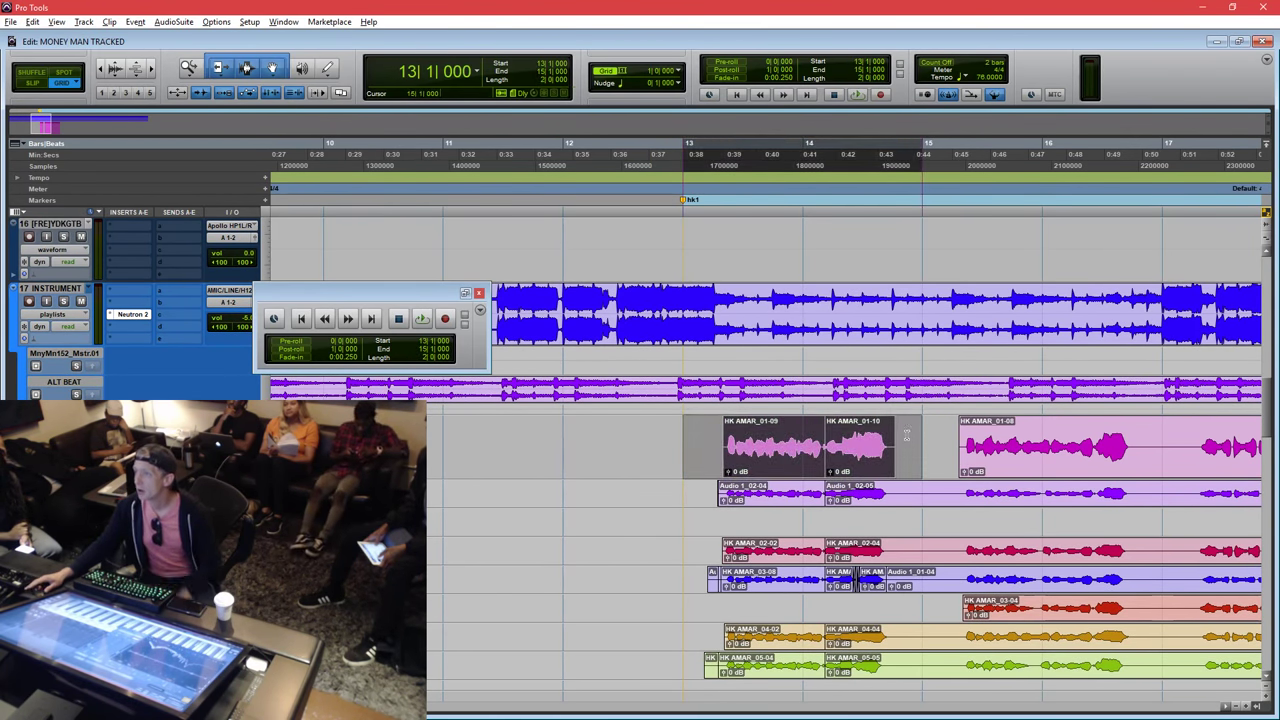
key(space)
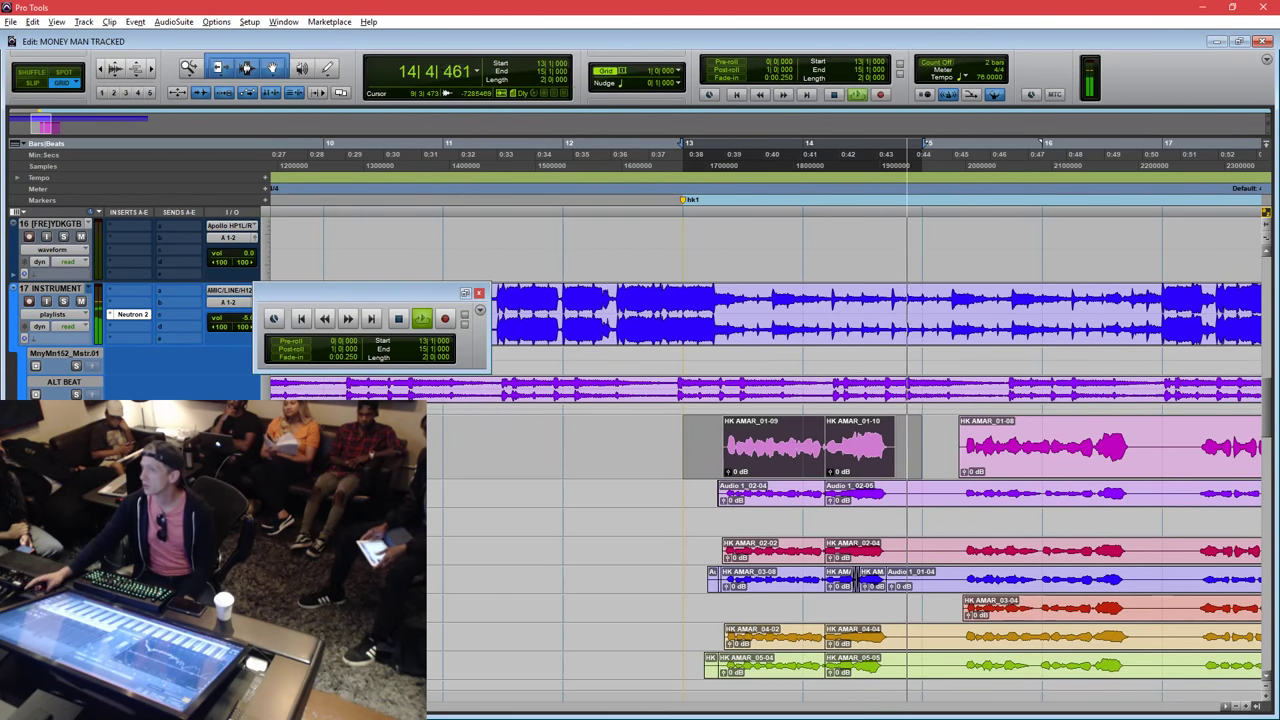
key(space)
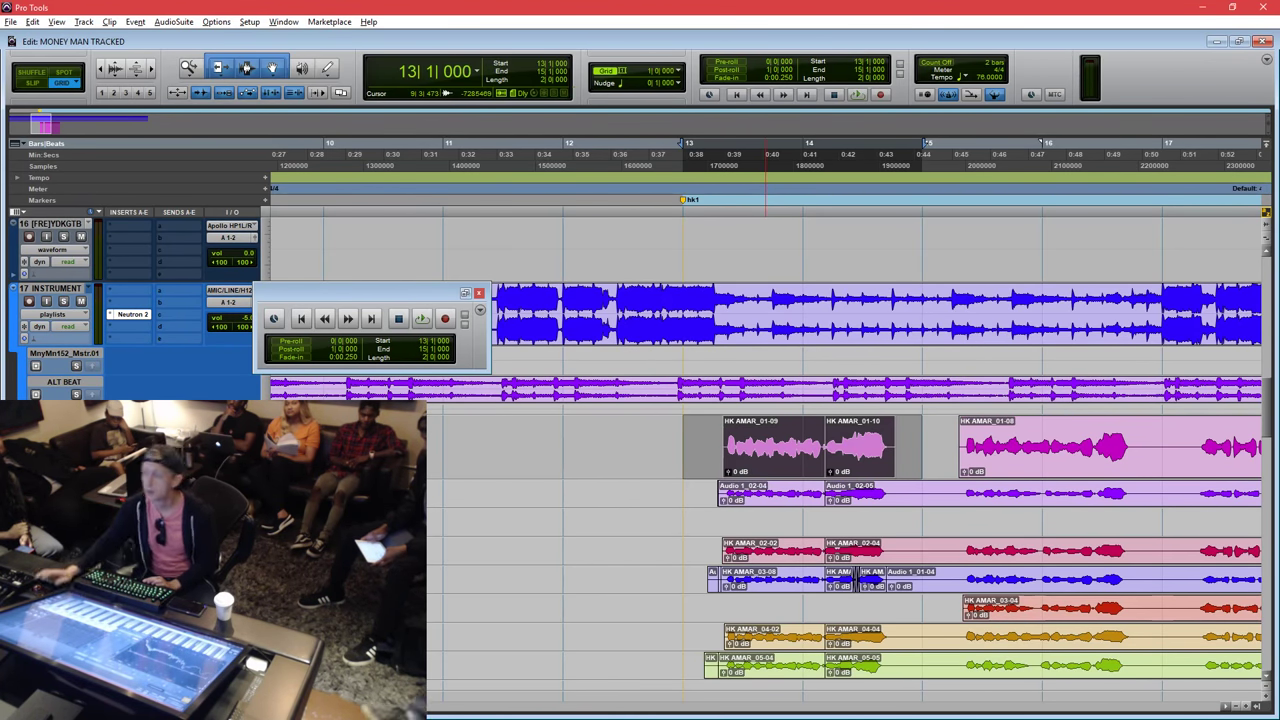
Loop playback and select bars 13 to 15 on the purple alternate take just below the main vocal playlist, stopping playback at the end.
key(space)
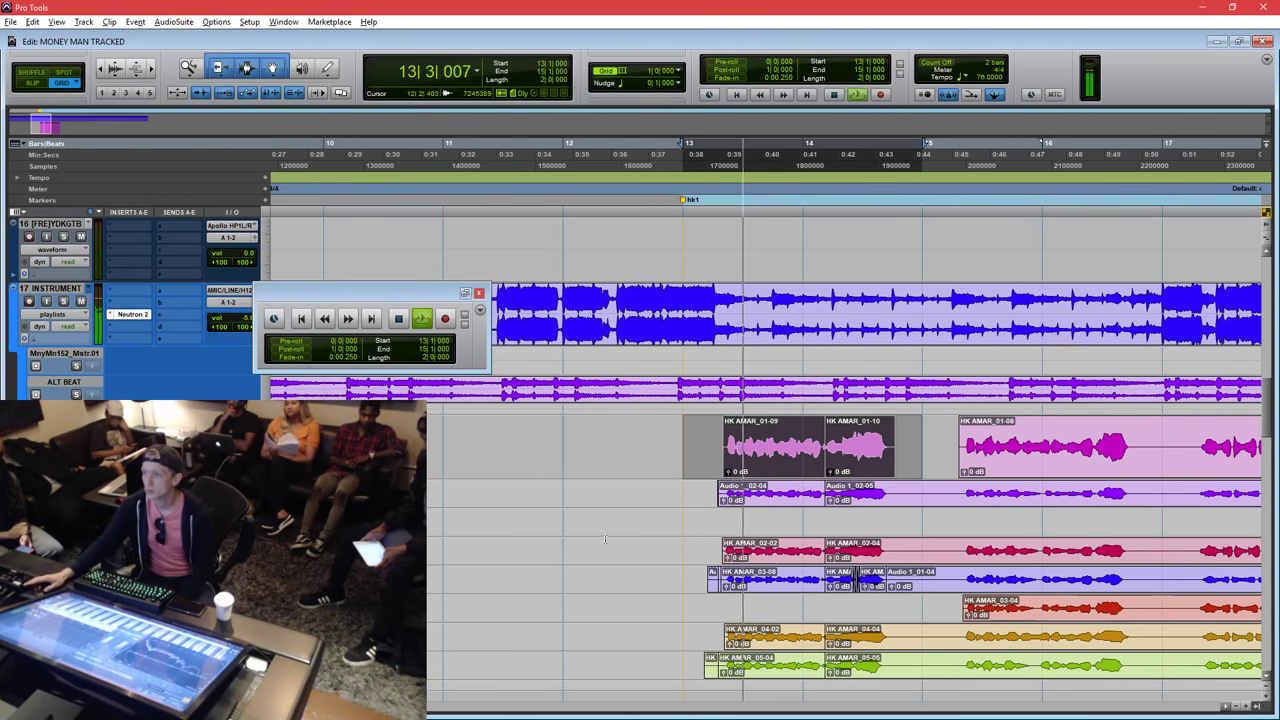
click(763, 498)
drag(905, 488, 722, 487)
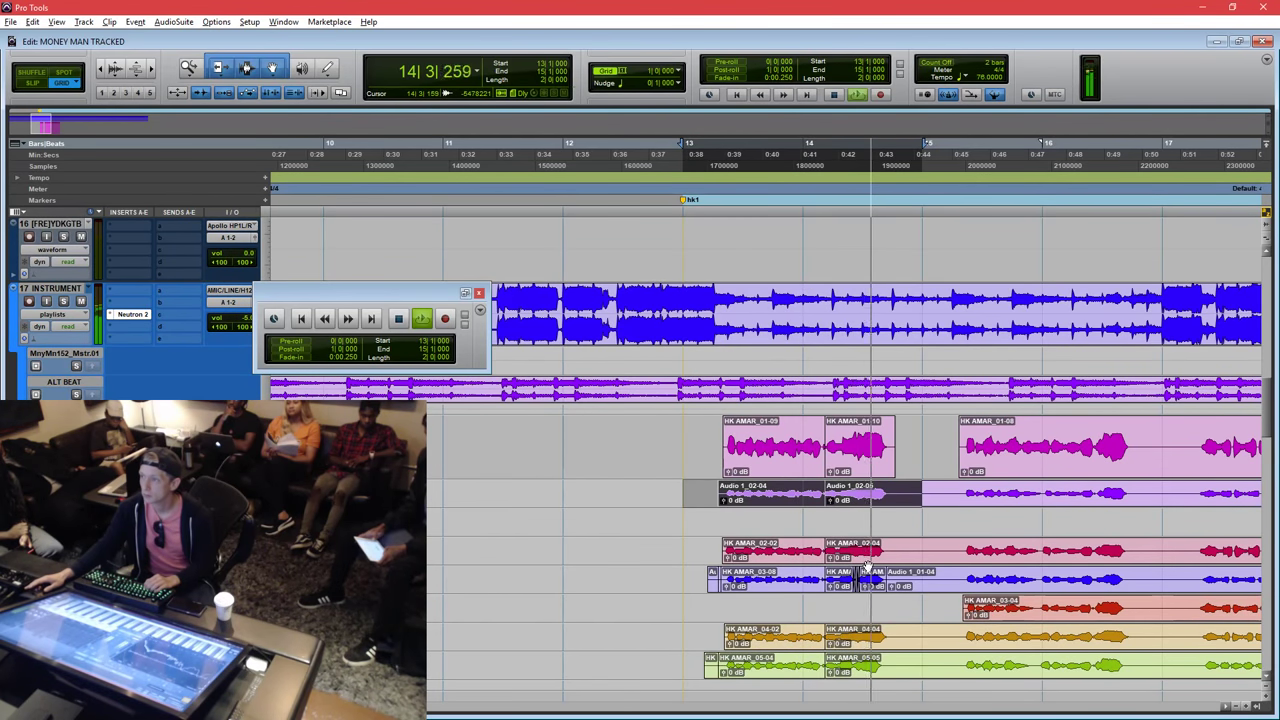
key(space)
Select the long first-phrase clip on the blue alternate take, starting at 13|2|254, and audition it briefly.
click(843, 585)
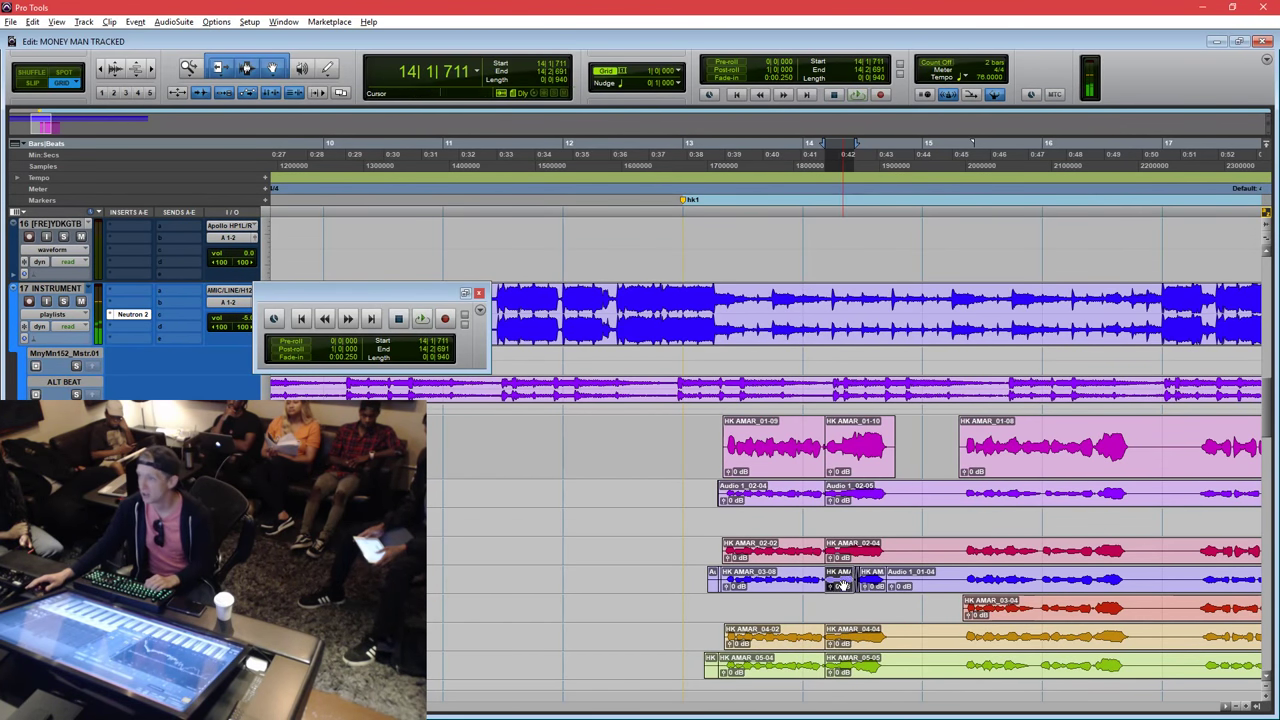
click(873, 585)
click(846, 544)
key(t)
key(t)
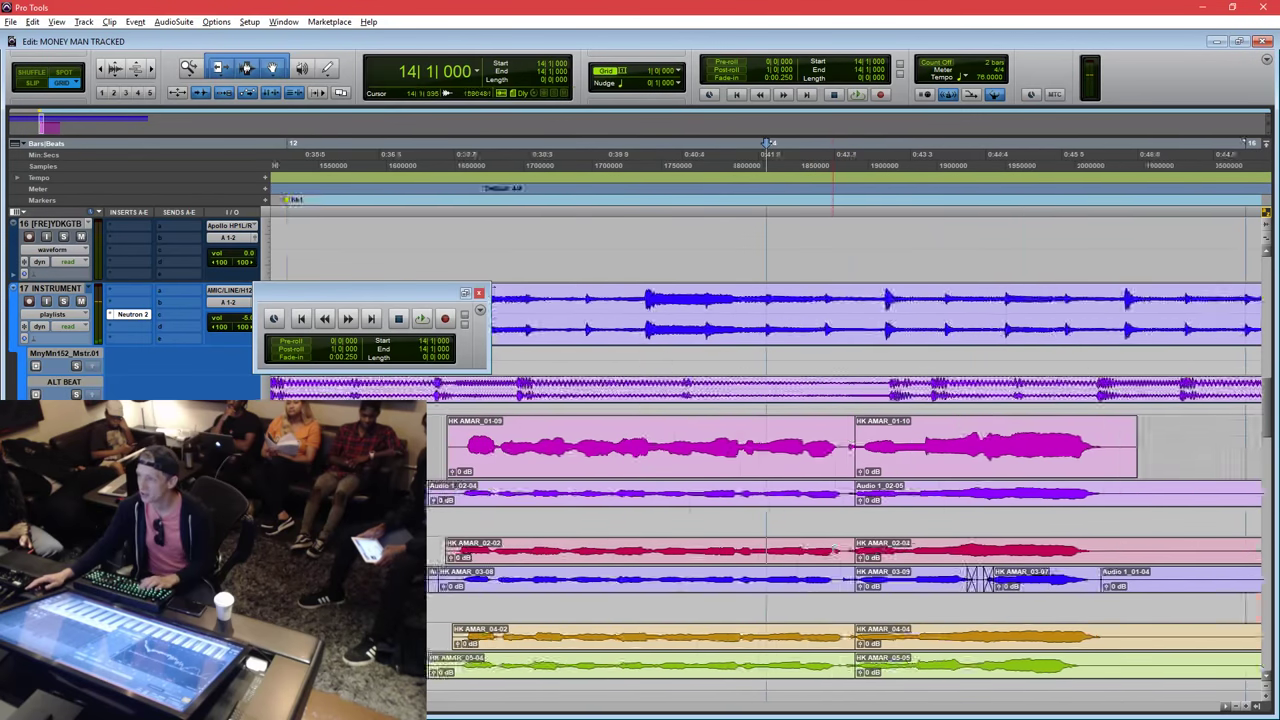
key(r)
click(676, 582)
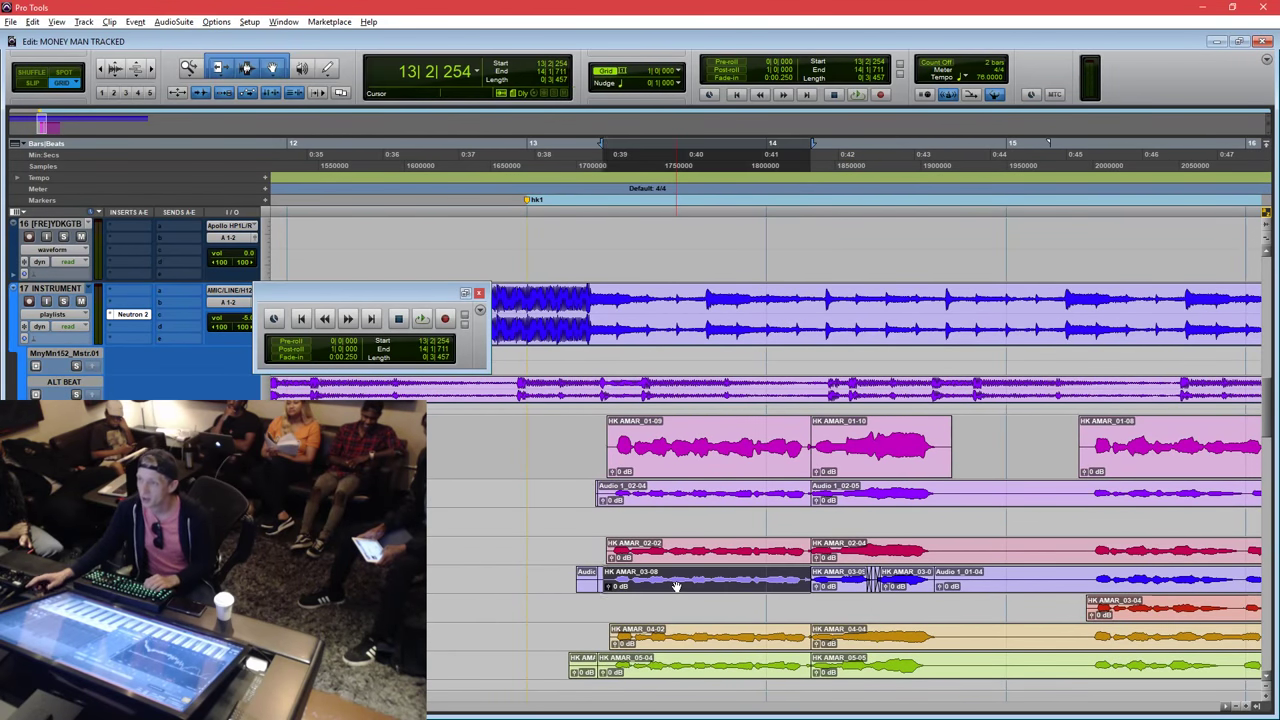
key(space)
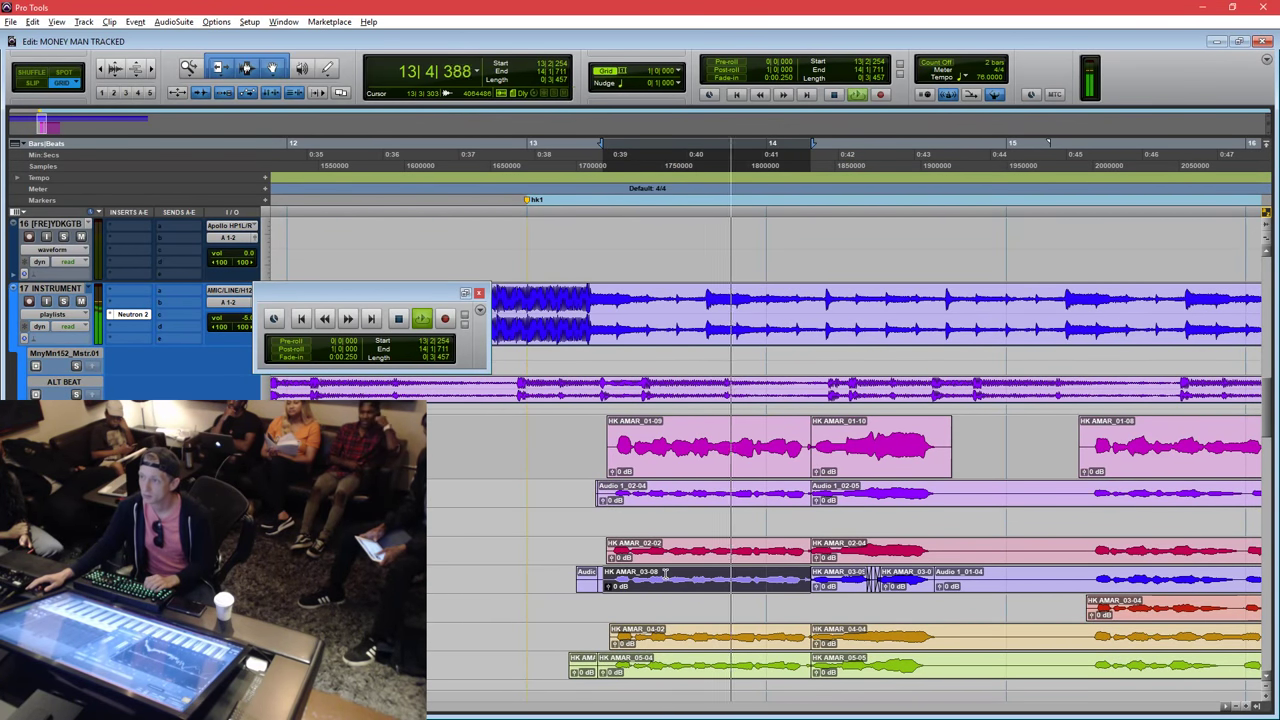
key(space)
Alternate between placing the edit cursor at bar 13 and selecting the whole first-phrase clip on the blue alternate take.
click(643, 576)
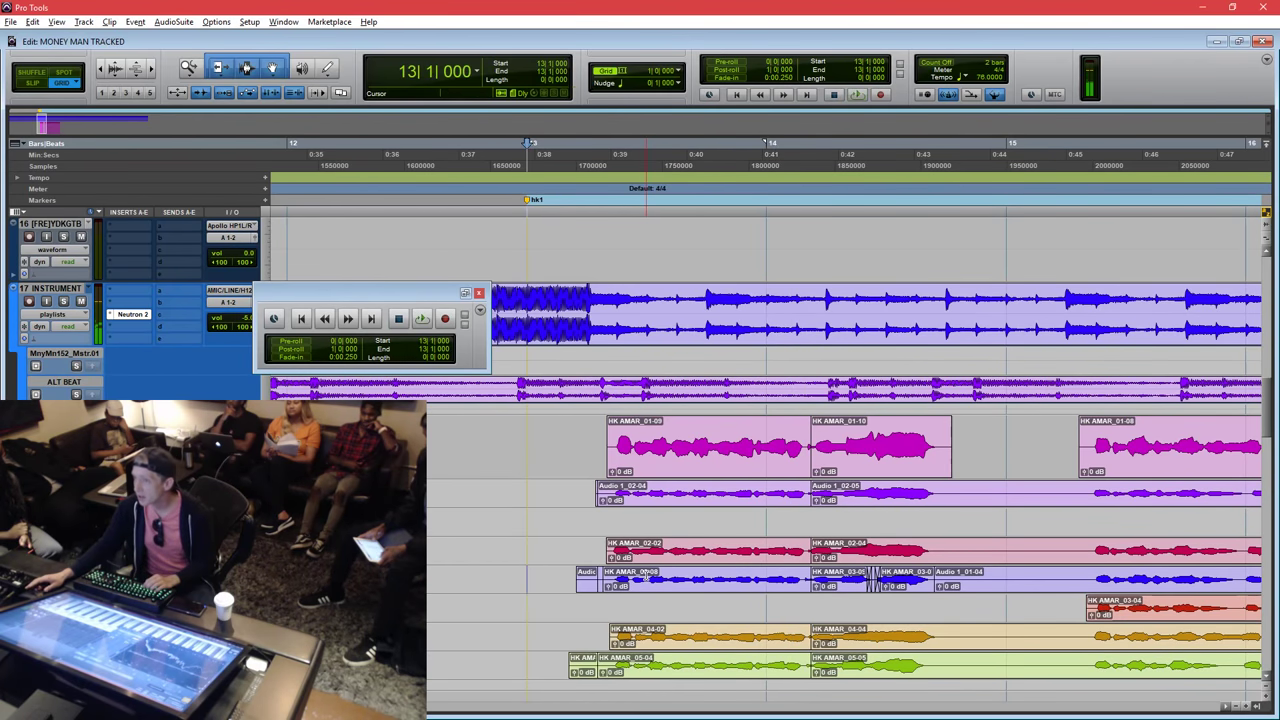
click(645, 592)
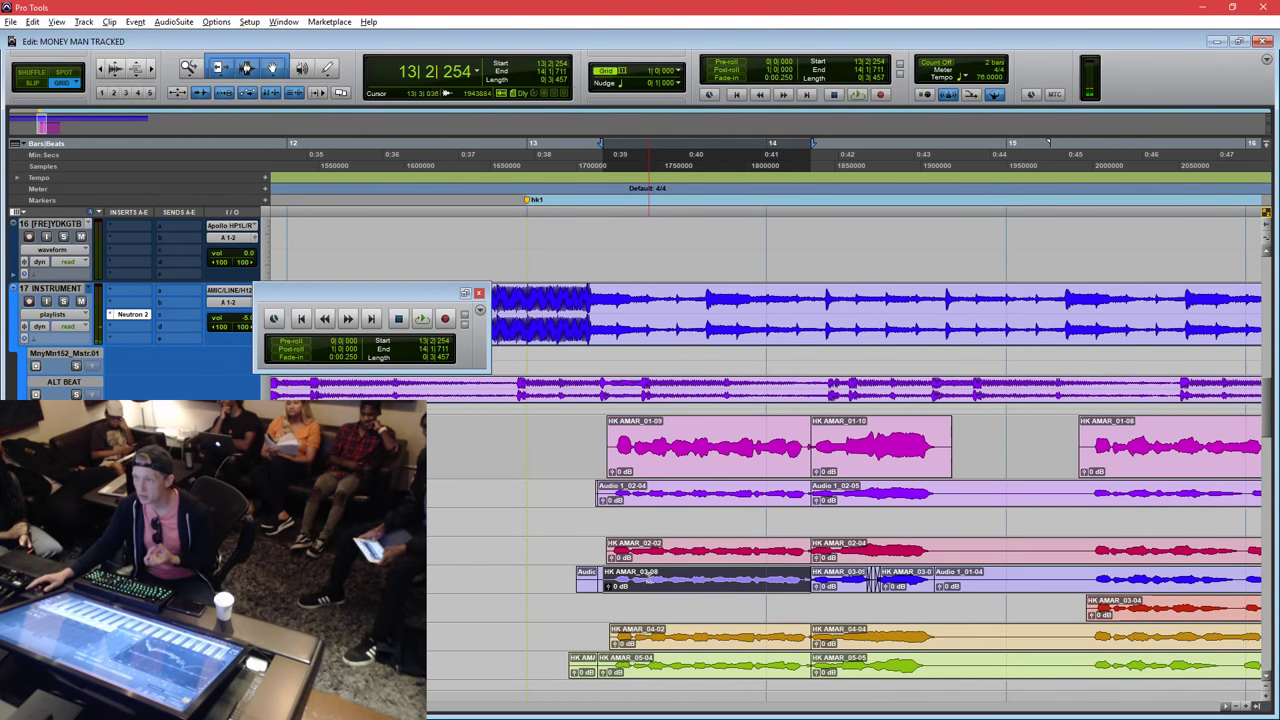
click(648, 574)
click(648, 587)
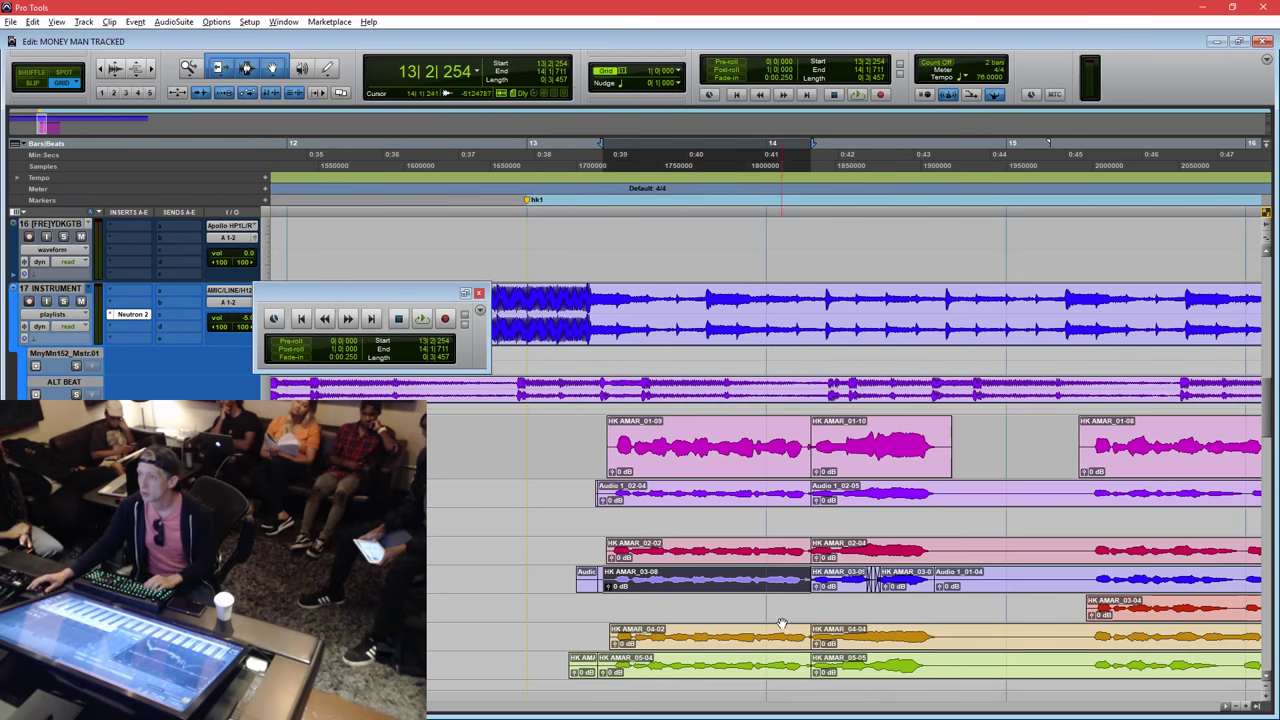
Select the empty bars 13 to 15 on the alternate take below the blue one and play that range in a loop.
drag(530, 604, 997, 624)
key(space)
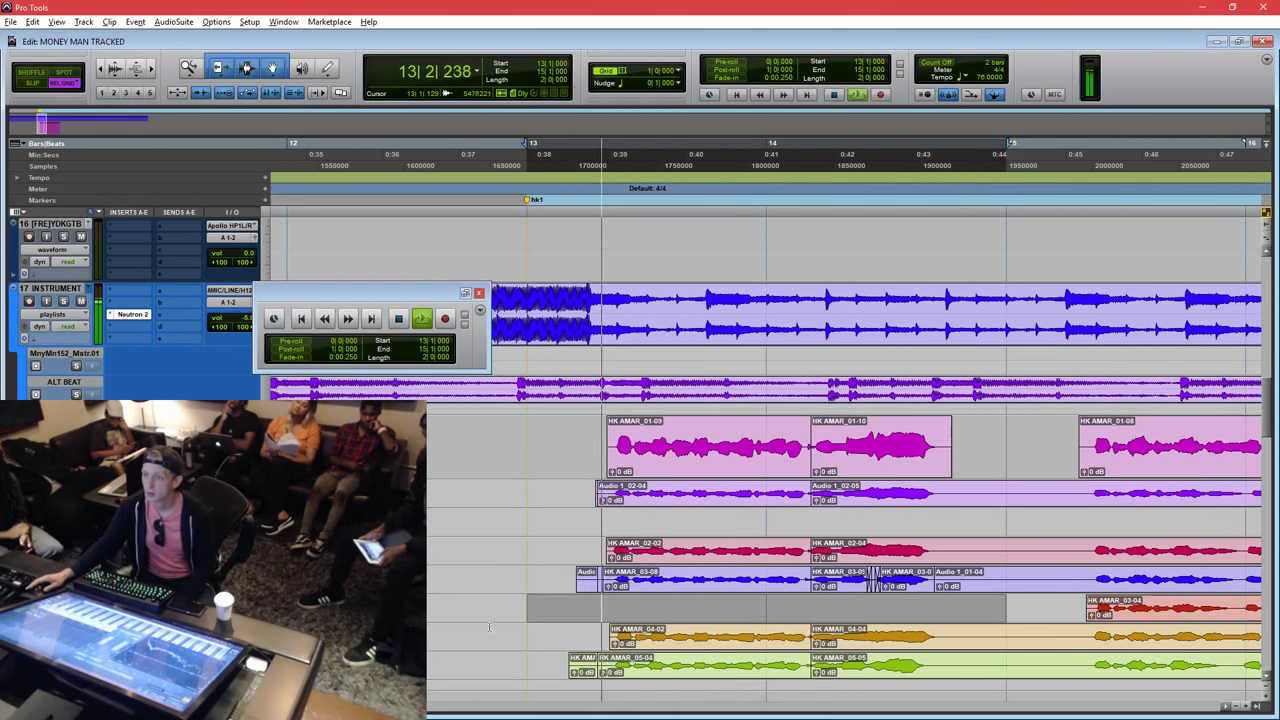
key(space)
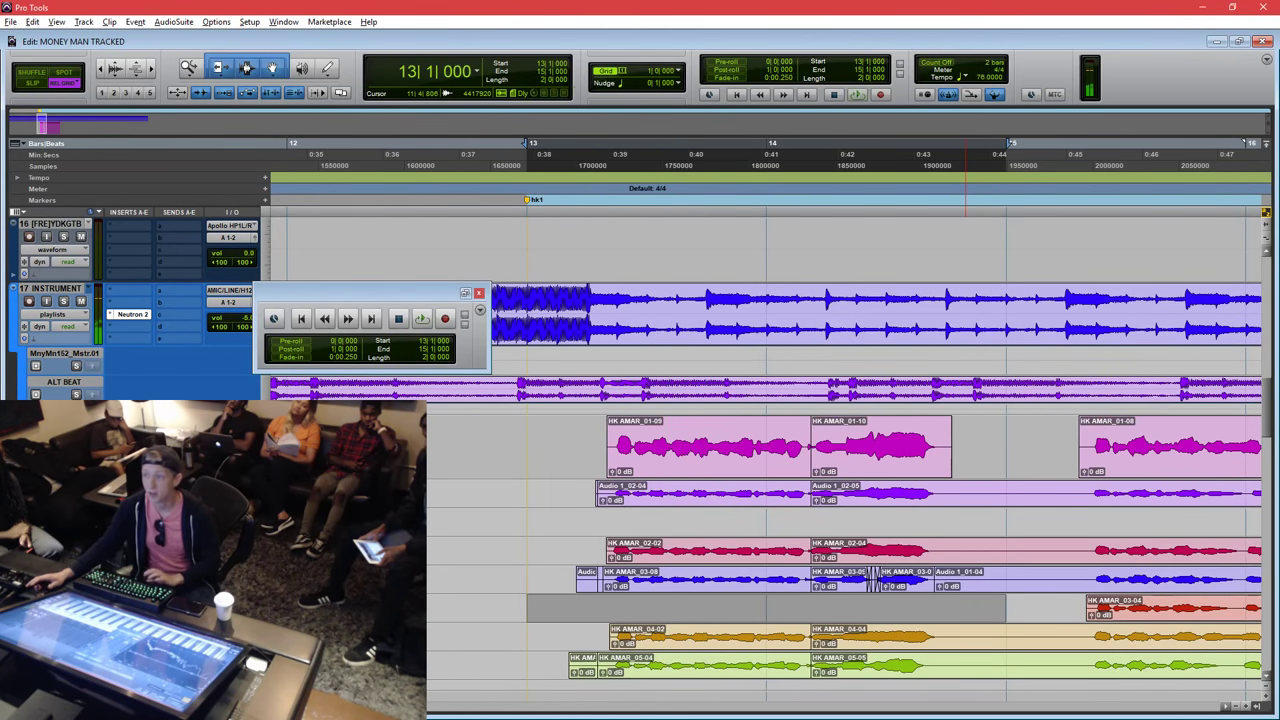
key(space)
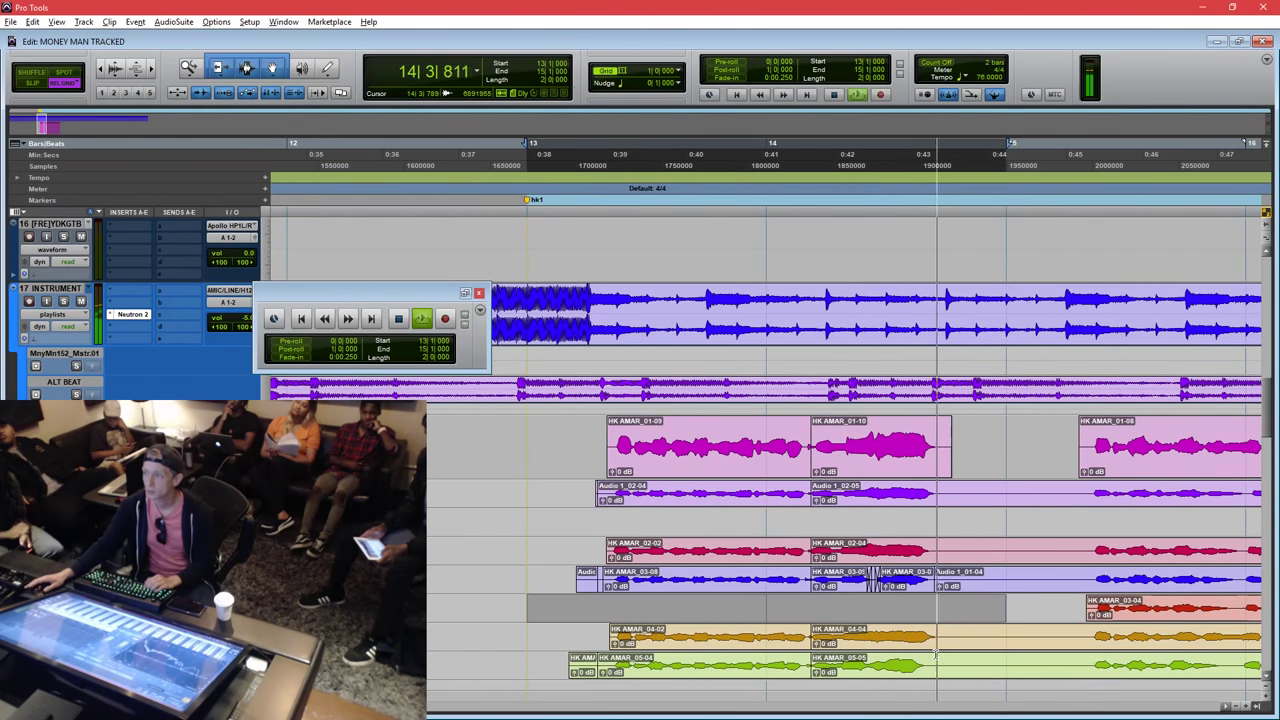
Try copying the gold take's two adjacent clips, from 13|2|367 to 14|4|064, up to the main vocal playlist.
key(space)
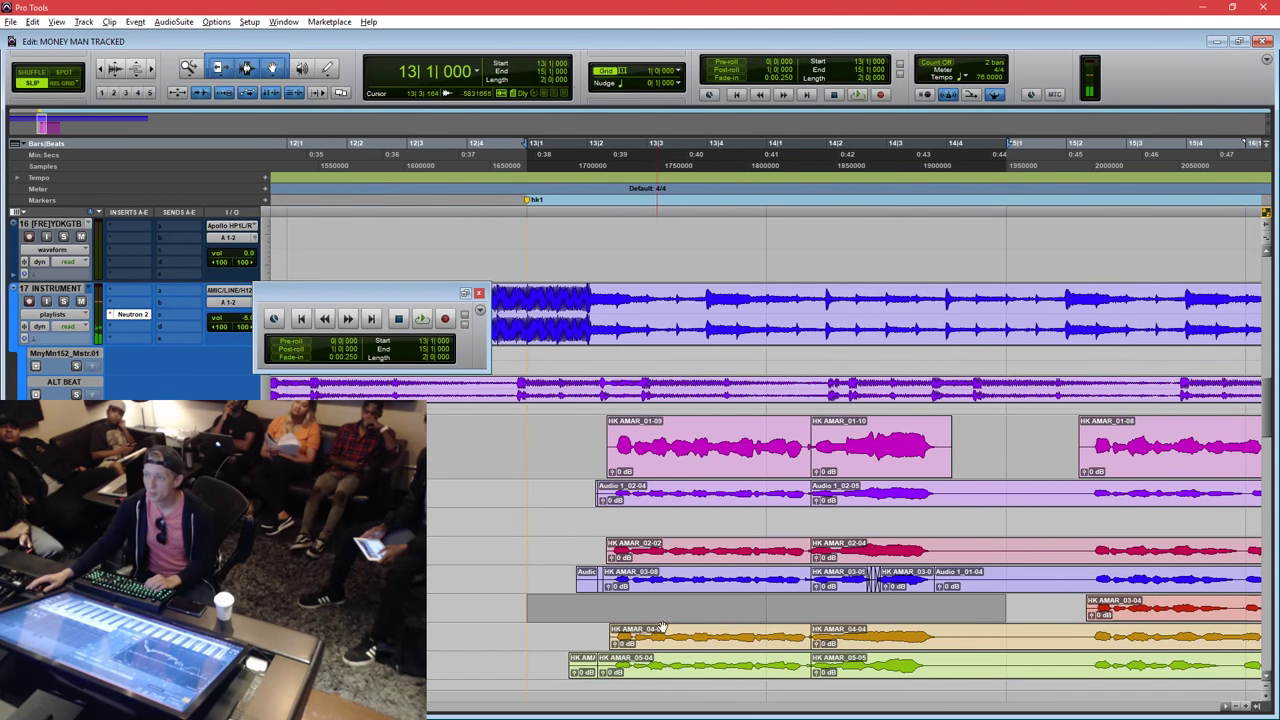
click(775, 645)
shift+click(950, 634)
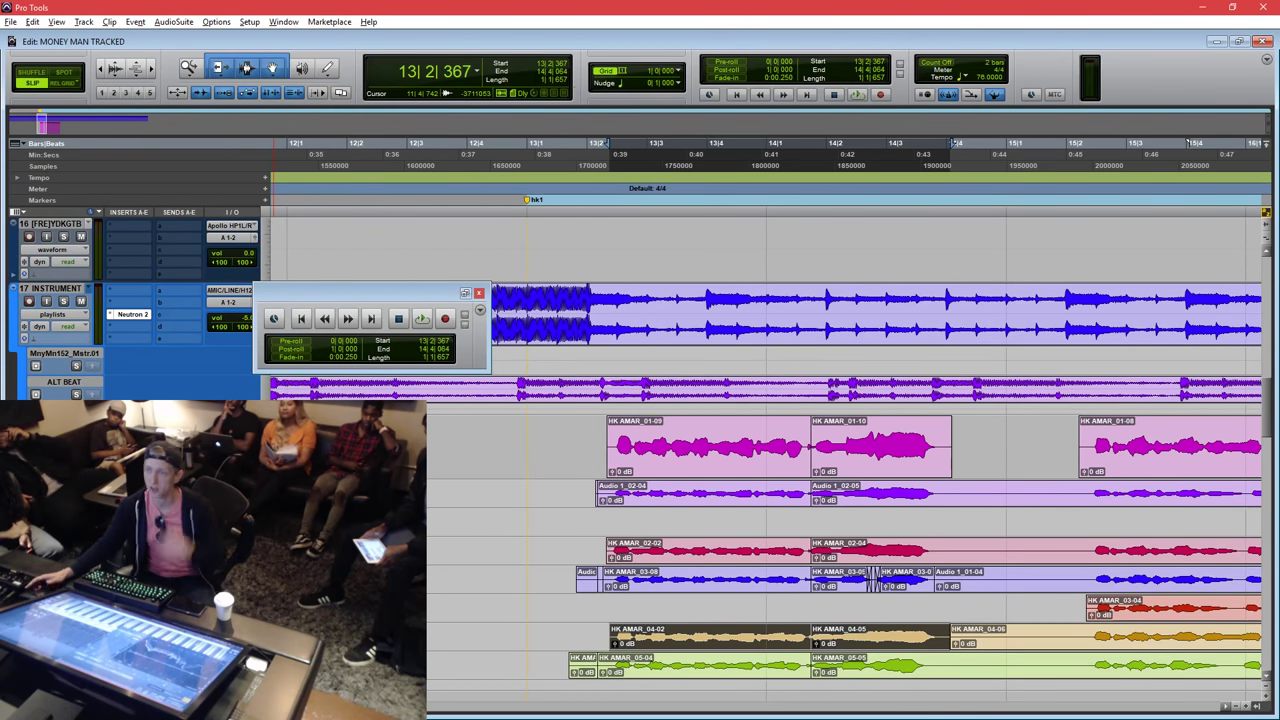
key(alt+super+v)
key(ctrl+z)
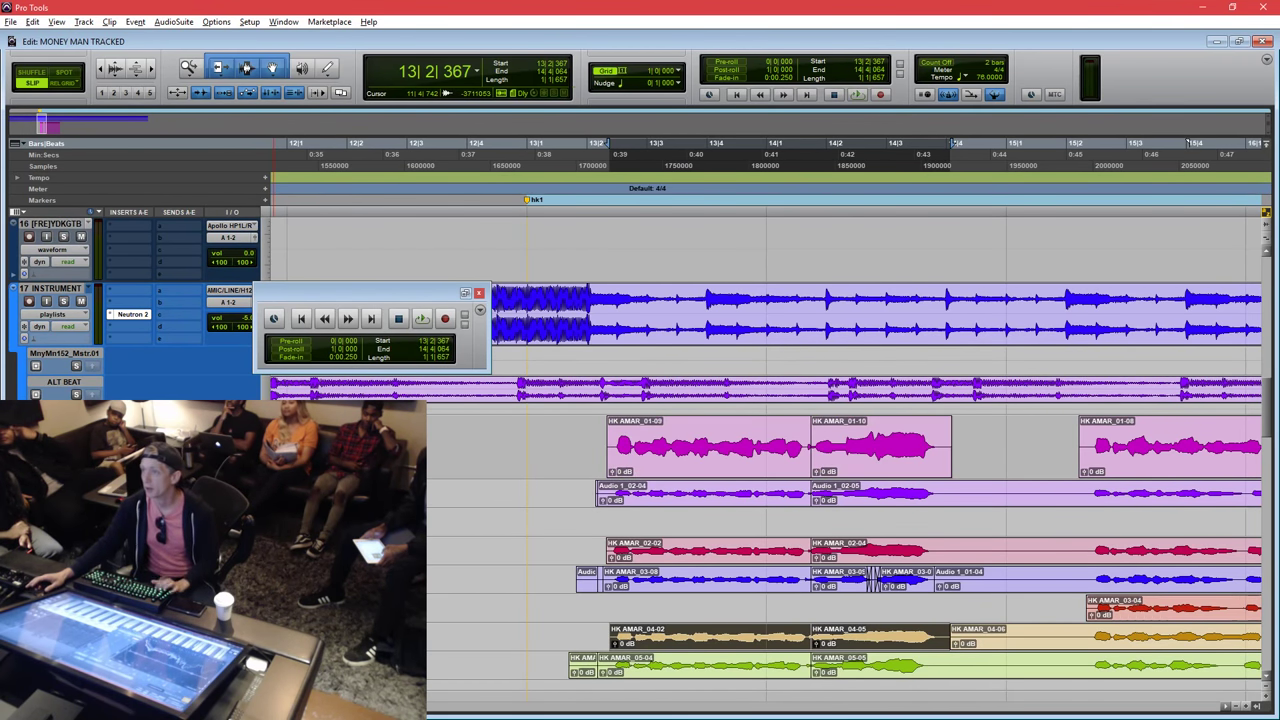
Select the first-phrase clip on the main vocal playlist and audition it.
click(705, 465)
key(space)
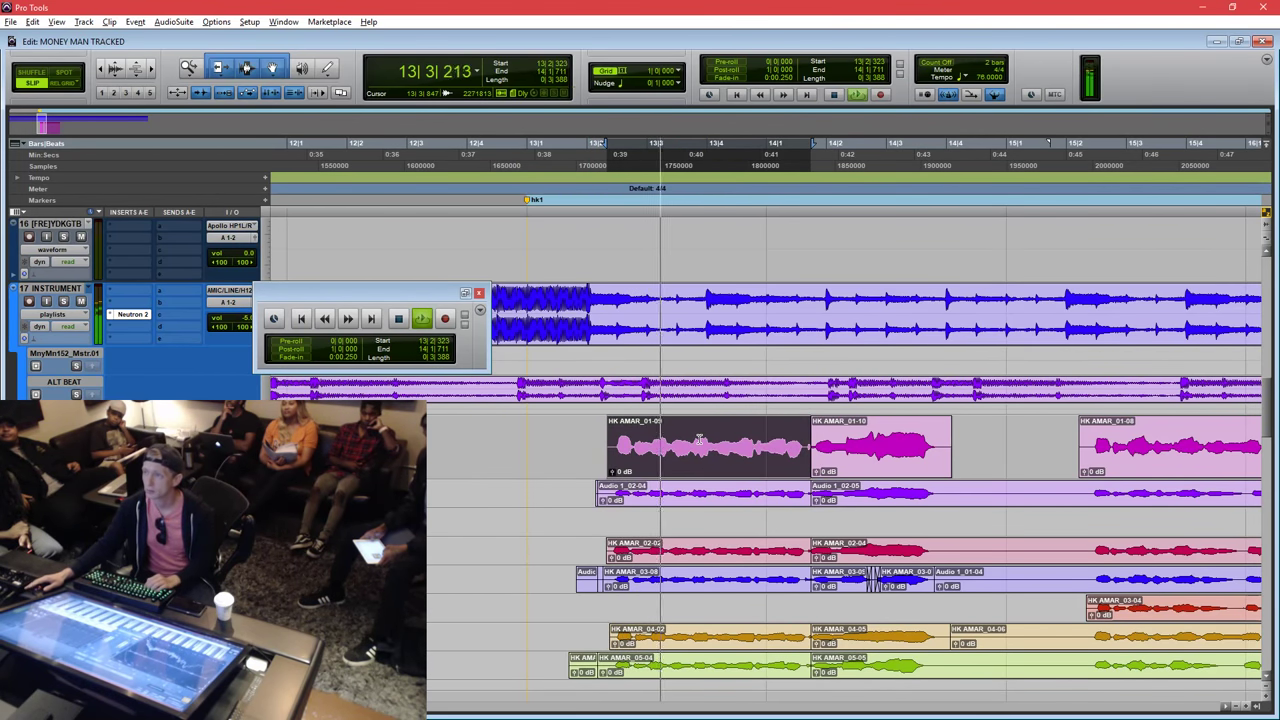
click(699, 440)
key(t)
key(space)
Select 13|2|713 to 13|4|106 within the main playlist's first phrase and try separating it into its own clip.
drag(629, 445, 791, 443)
key(ctrl+e)
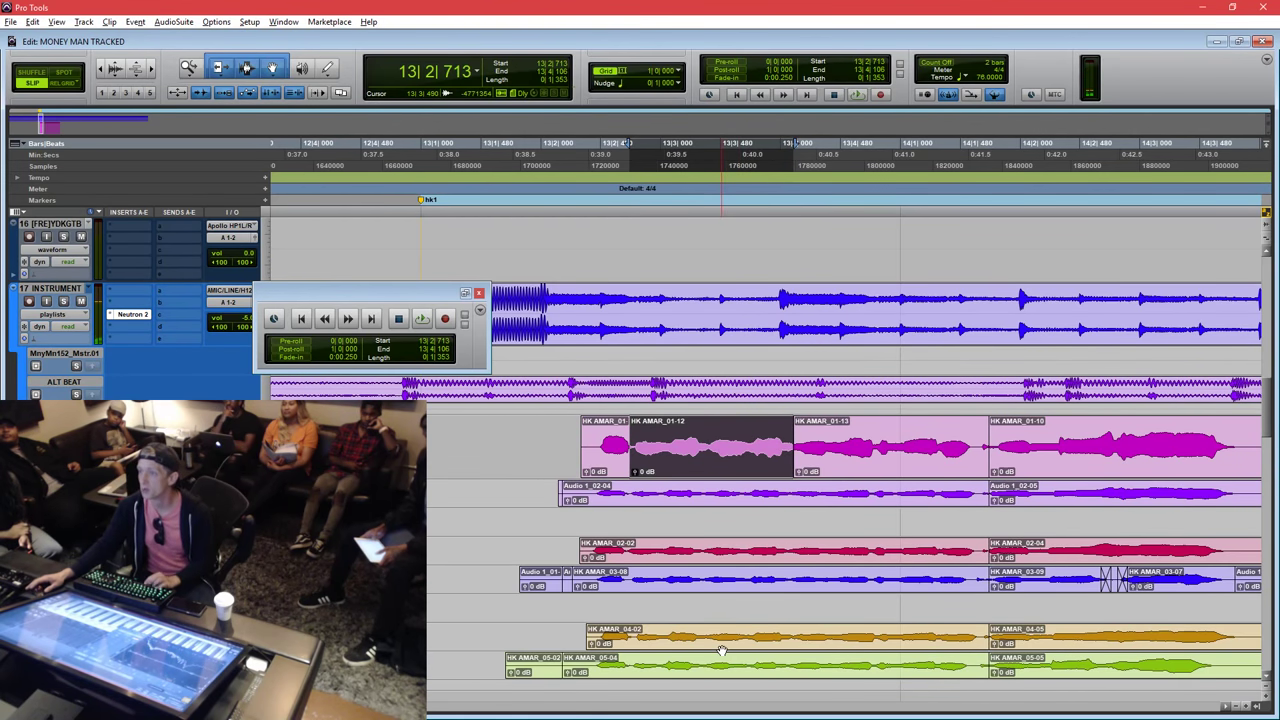
key(ctrl+z)
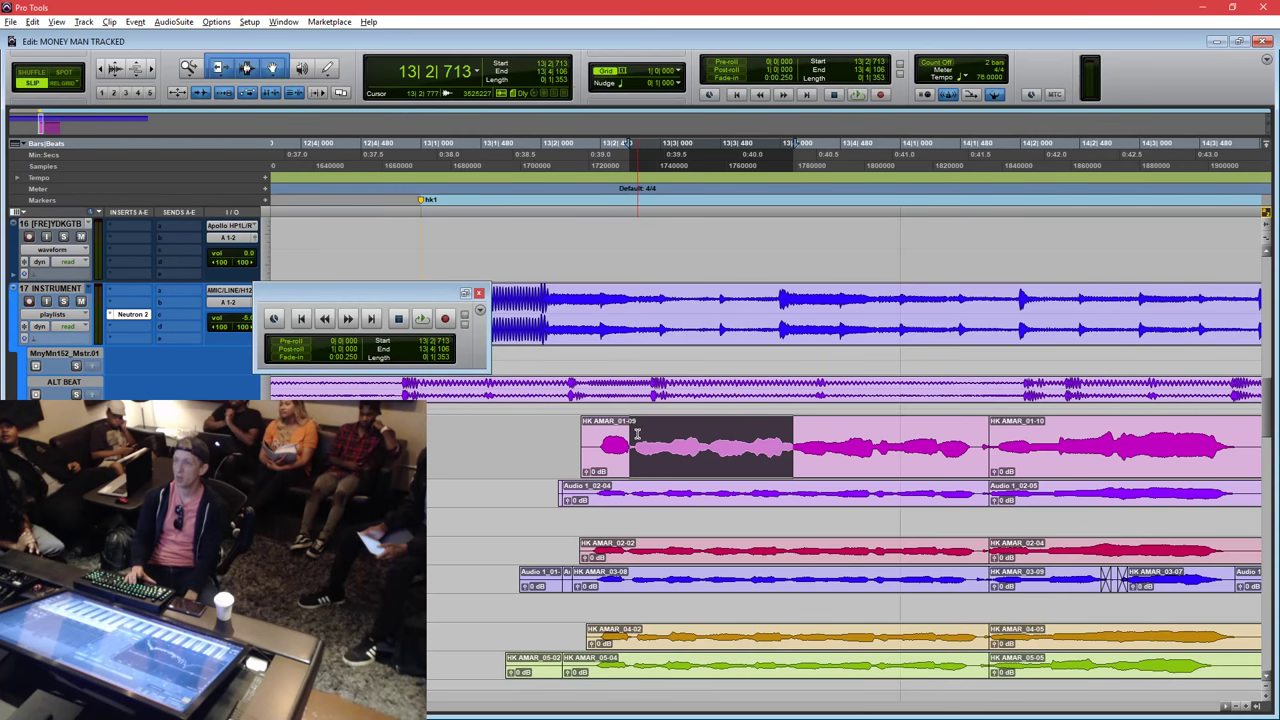
key(ctrl+shift+z)
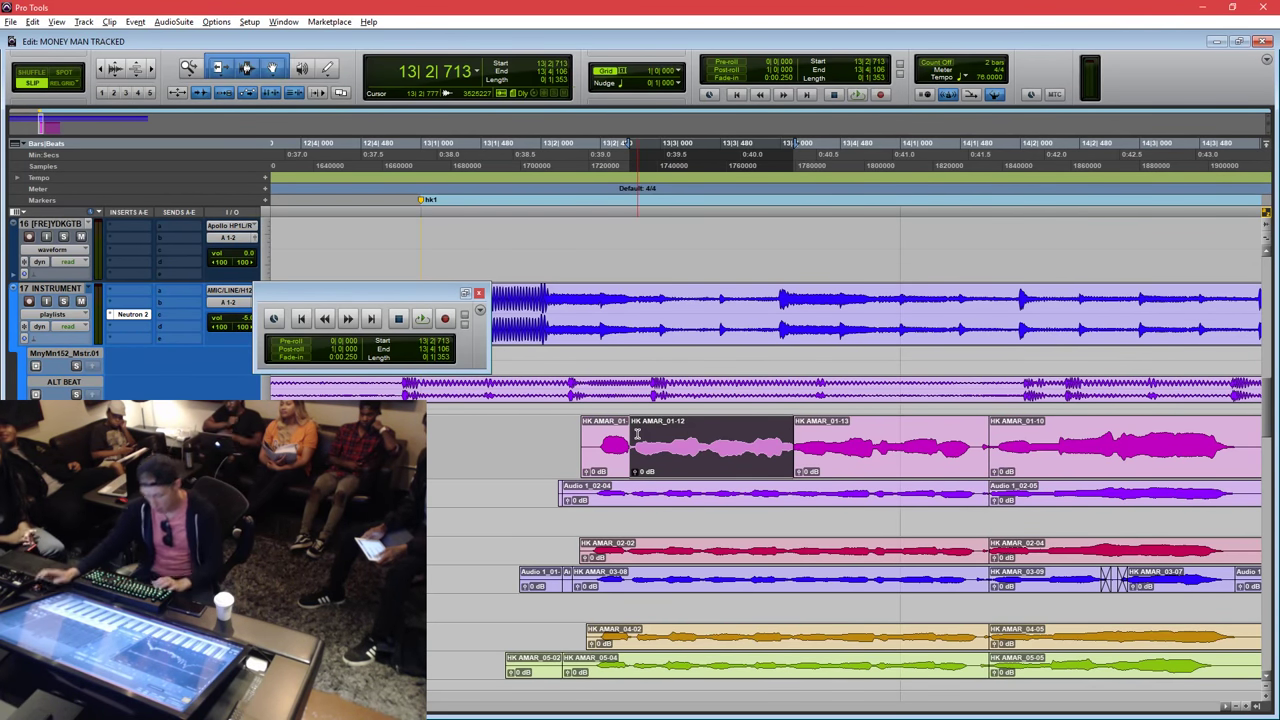
key(ctrl+z)
Extend the selection to the red, blue, gold and green alternate takes and separate all selected clips at its edges.
shift+click(697, 633)
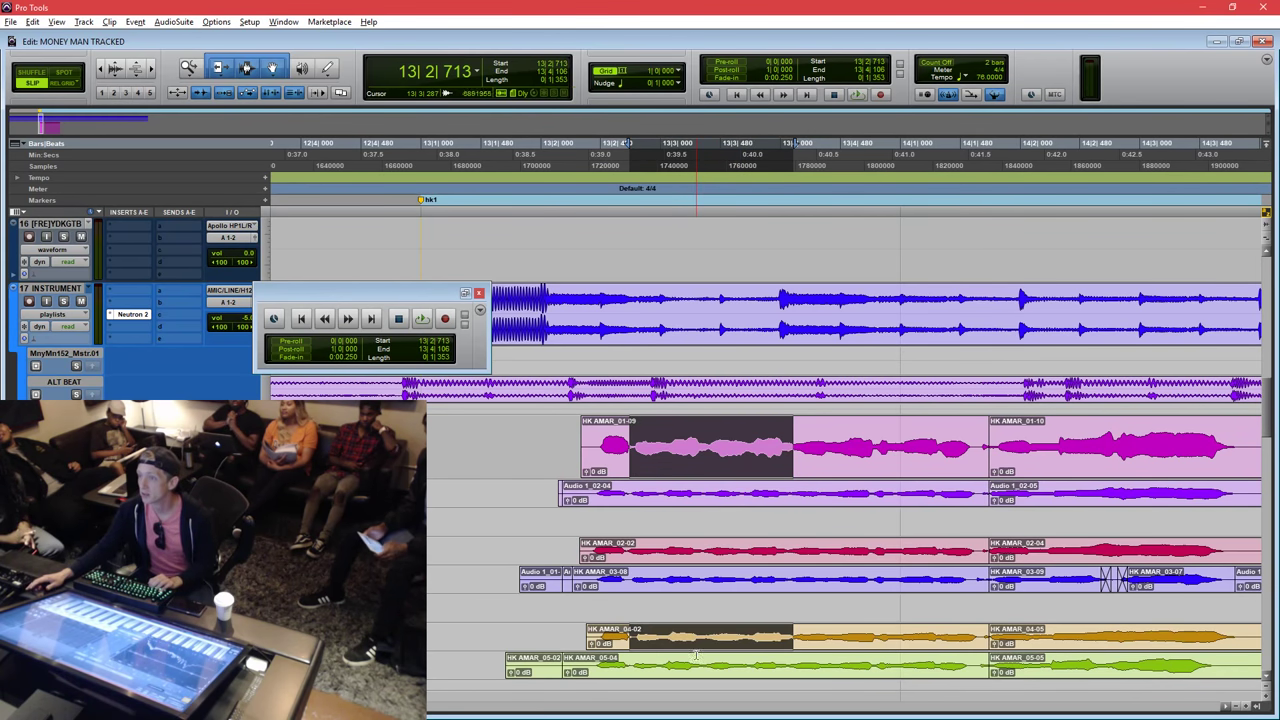
shift+click(697, 657)
shift+click(697, 580)
shift+click(697, 551)
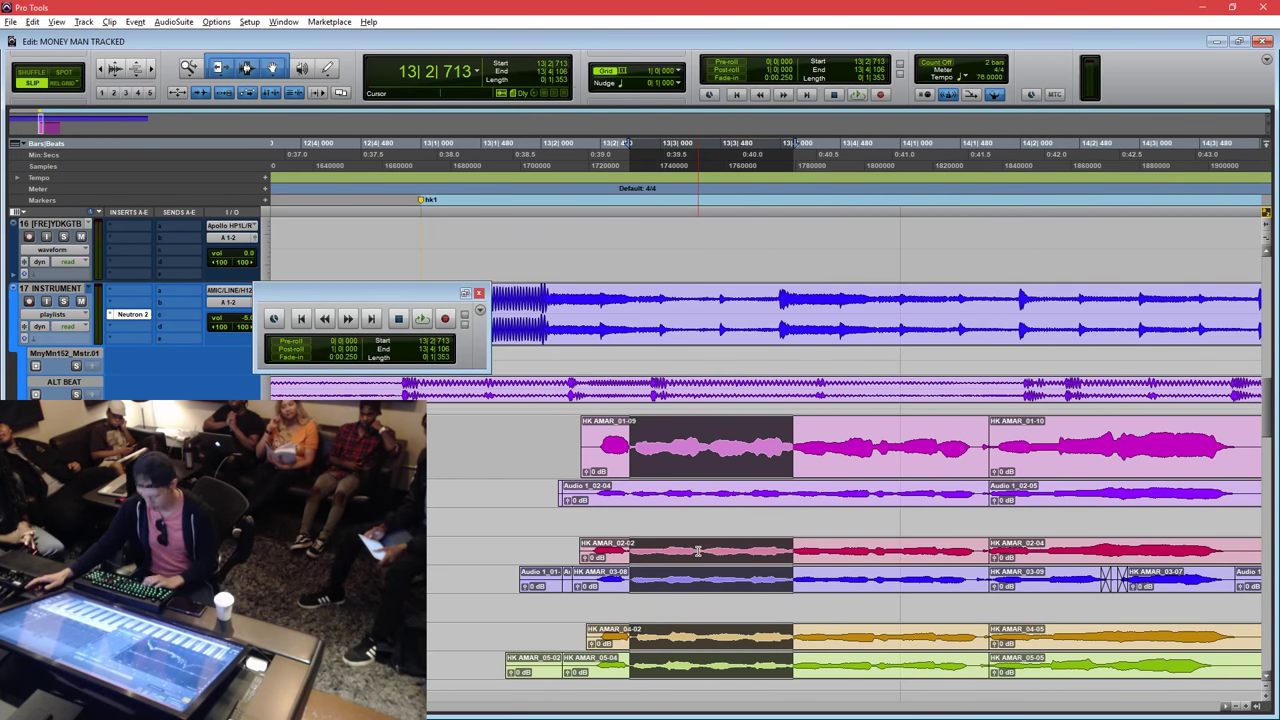
key(ctrl+e)
Copy the gold take's middle clip to the main playlist and audition the phrase from 13|2|184.
click(697, 551)
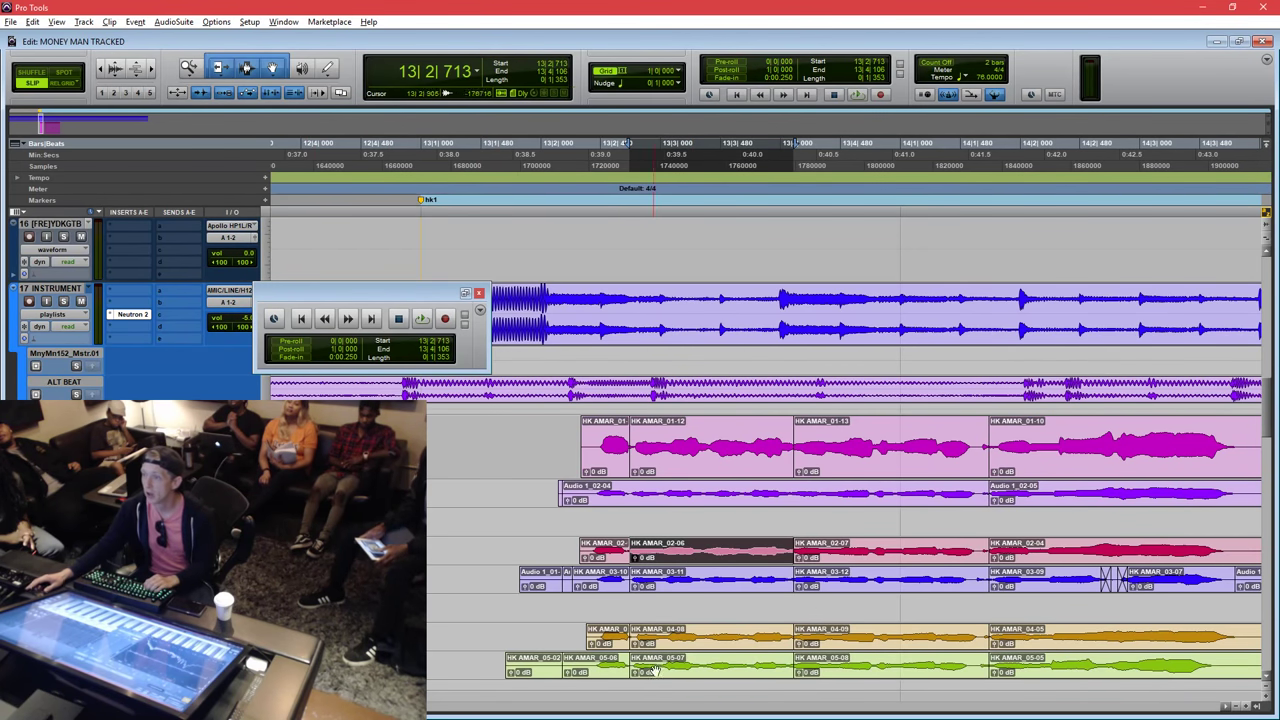
click(697, 636)
key(super+alt+v)
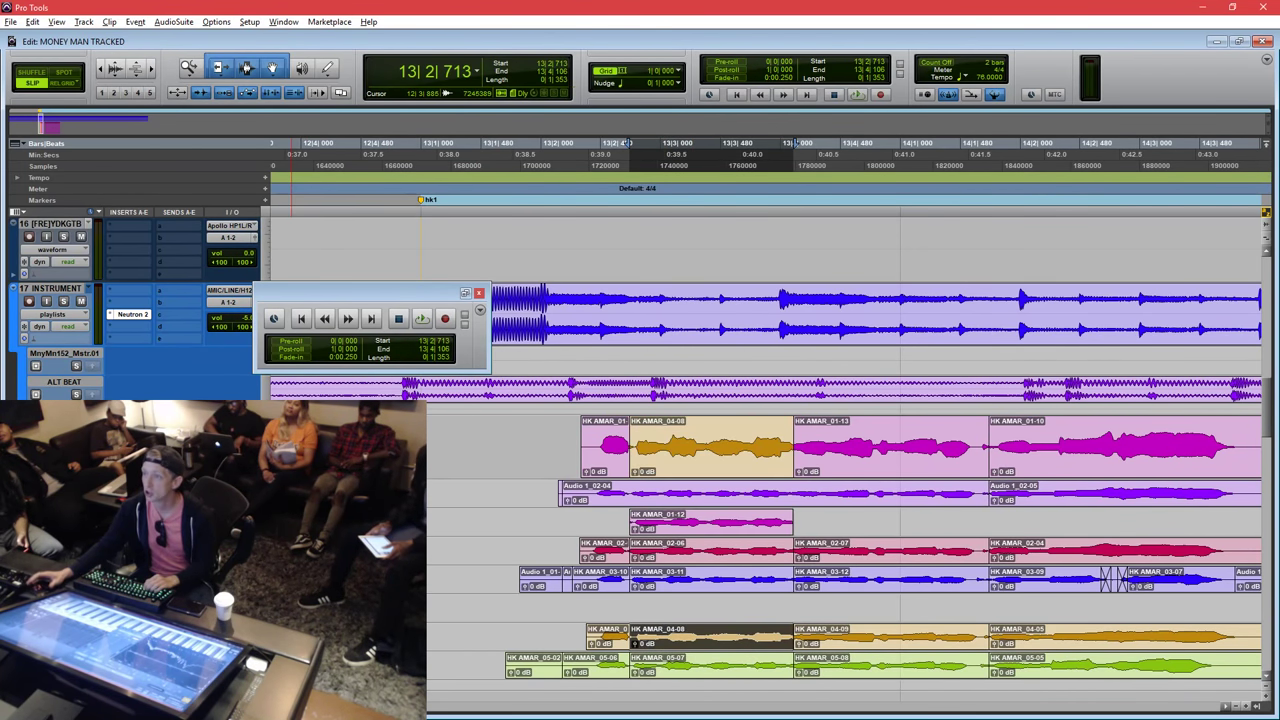
click(585, 432)
key(space)
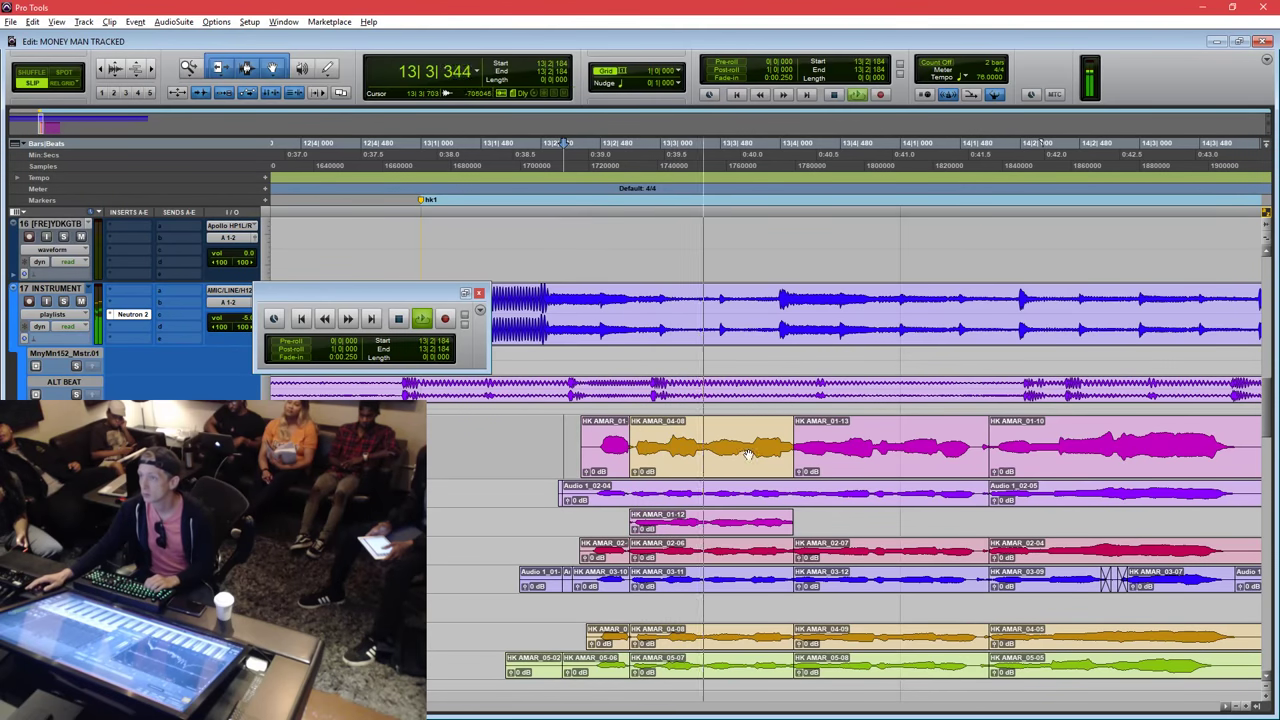
Inspect the boundary between the gold clip and the following one on the main playlist, and reselect the gold clip.
click(809, 466)
key(t)
key(t)
key(t)
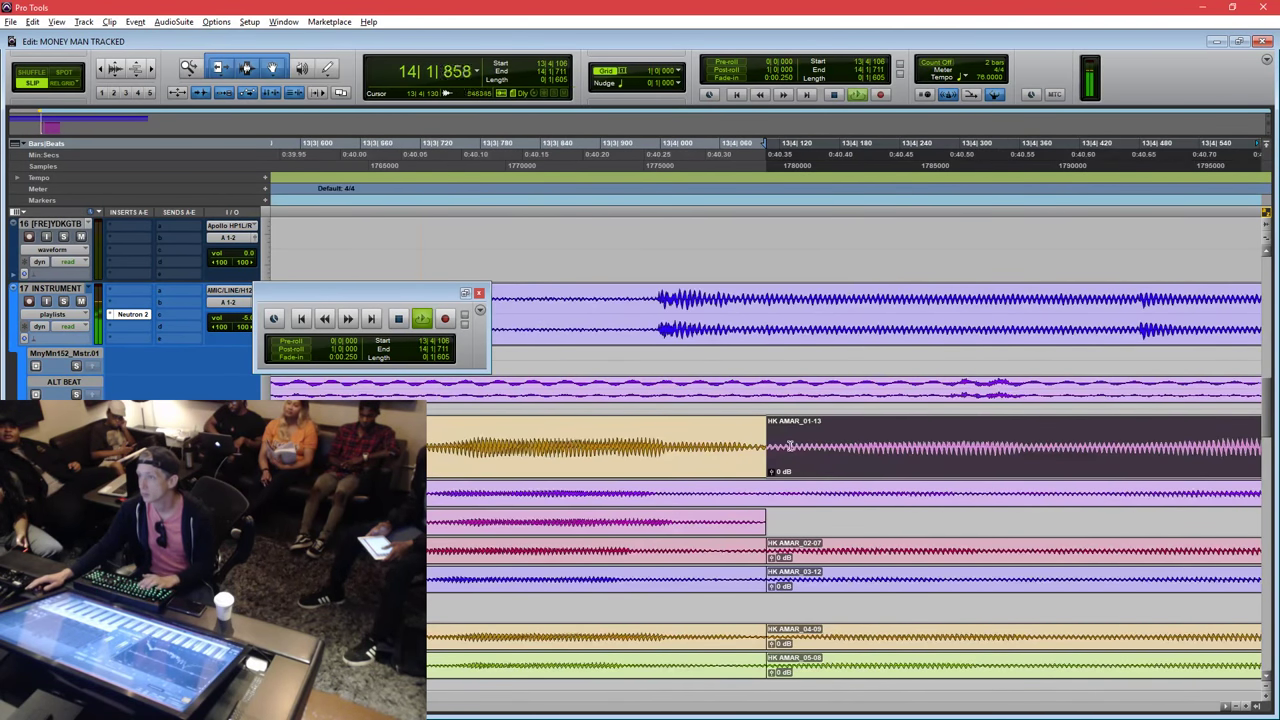
key(space)
key(r)
key(r)
key(r)
click(686, 458)
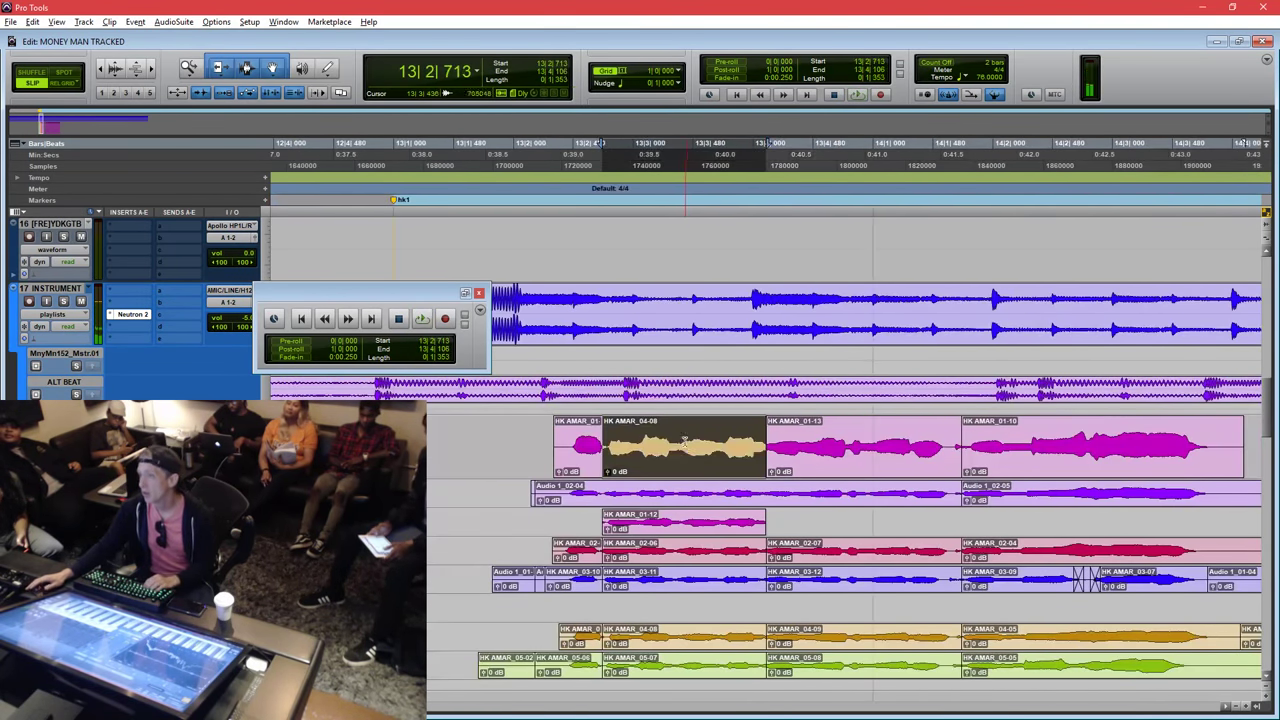
click(682, 446)
click(673, 464)
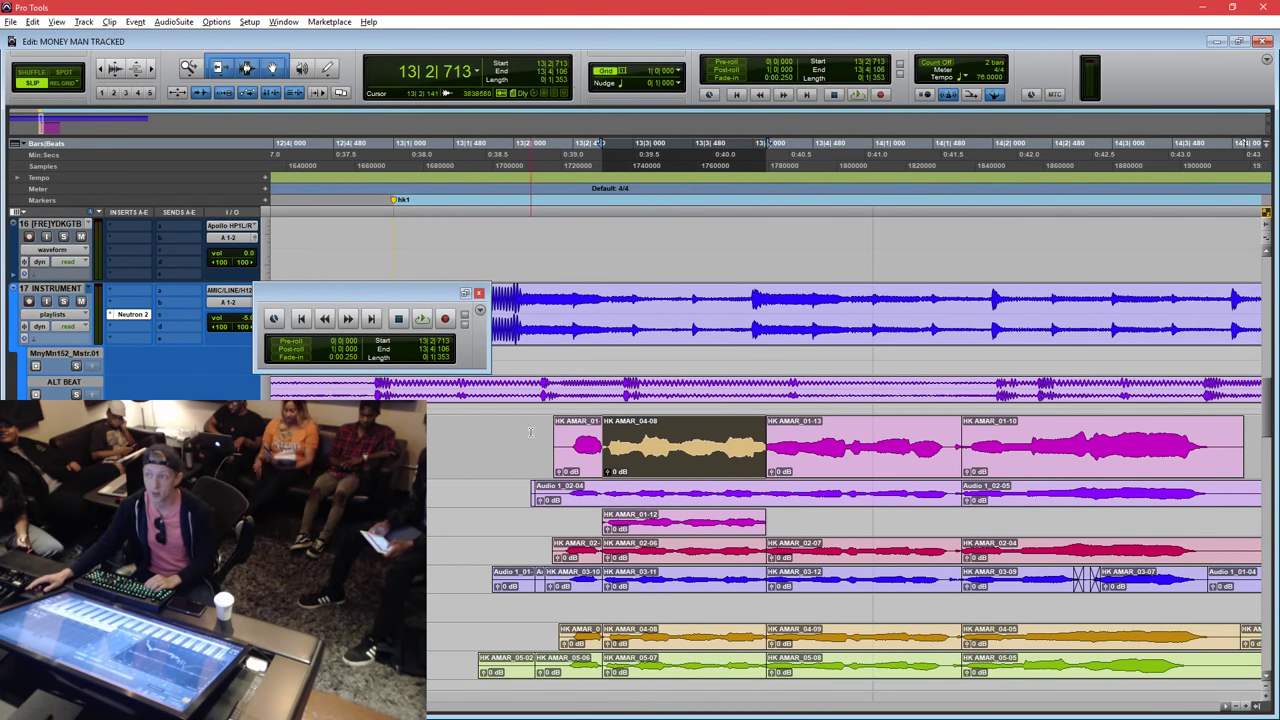
Undo the gold clip swap, copy the green take's matching middle clip to the main playlist, and play it briefly.
scroll(655, 490, down, 2)
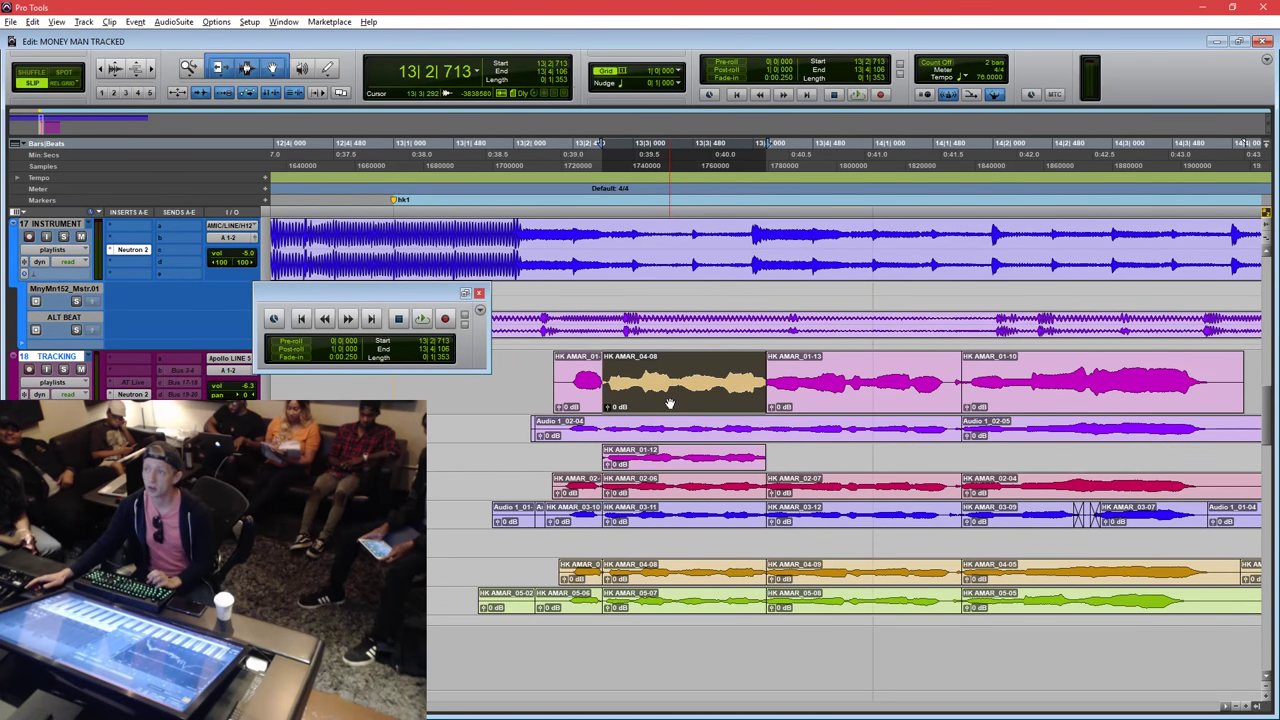
key(ctrl+z)
click(697, 606)
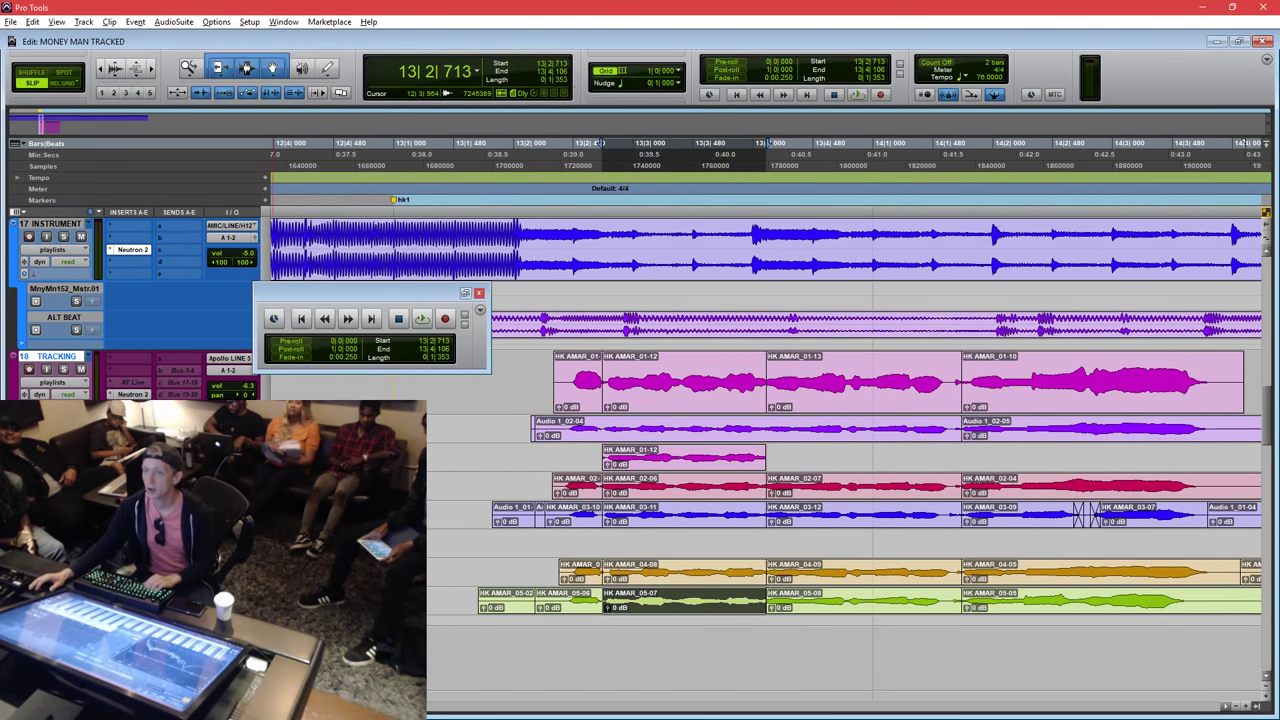
key(alt+super+v)
key(space)
key(space)
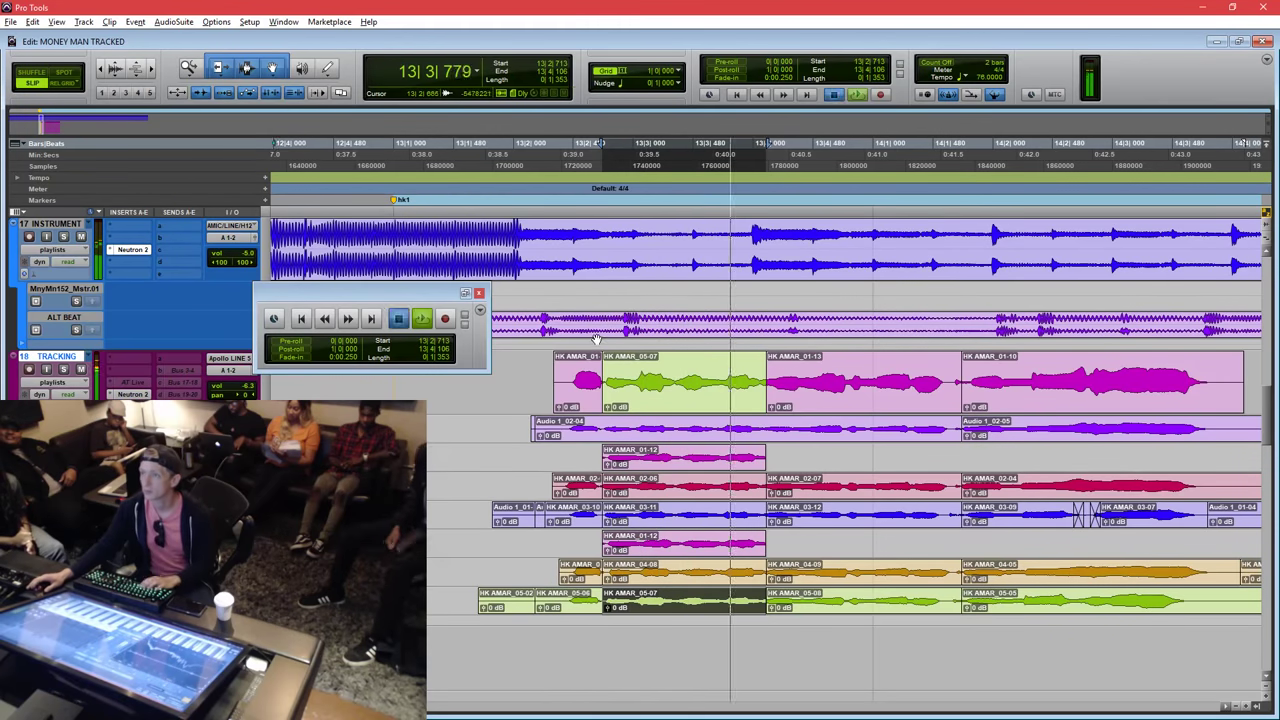
Play the main playlist from 13|2|050 to audition the green clip in context.
click(519, 365)
key(space)
key(space)
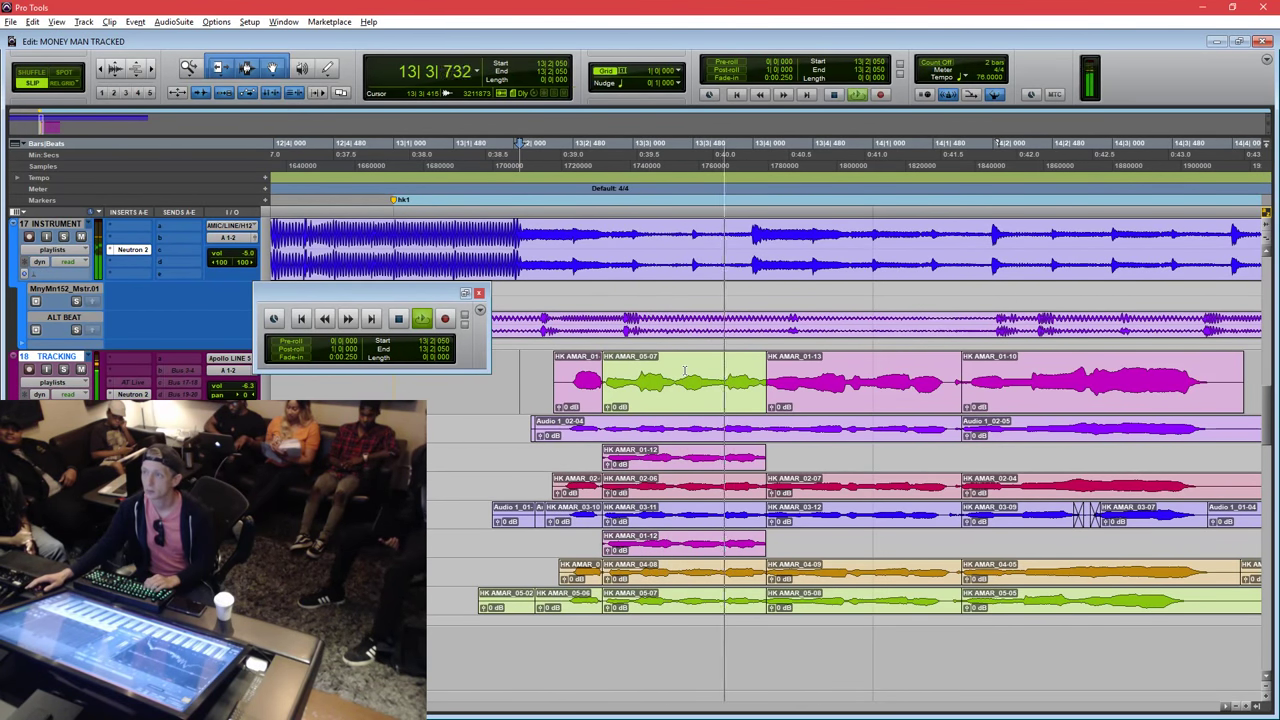
key(space)
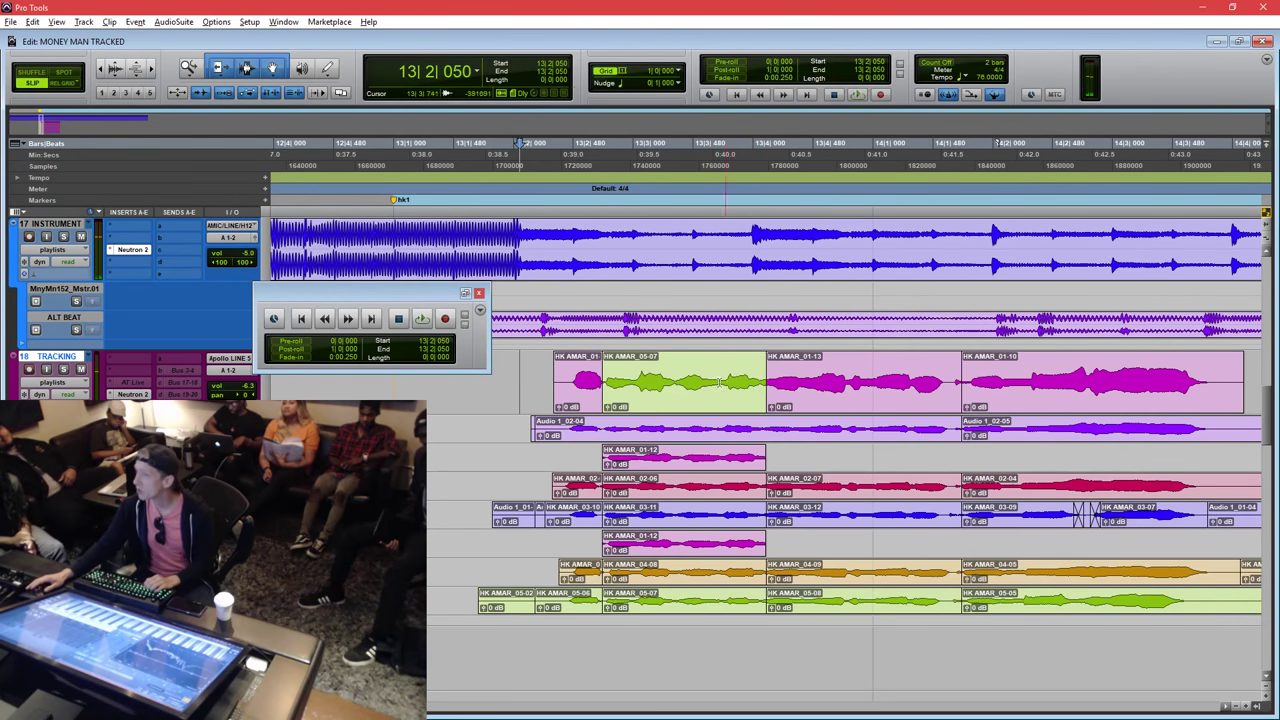
Undo the green clip swap and copy the gold take's three first-phrase clips, 13|2|367 to 14|1|711, to the main playlist.
click(705, 393)
click(703, 365)
click(696, 389)
key(ctrl+z)
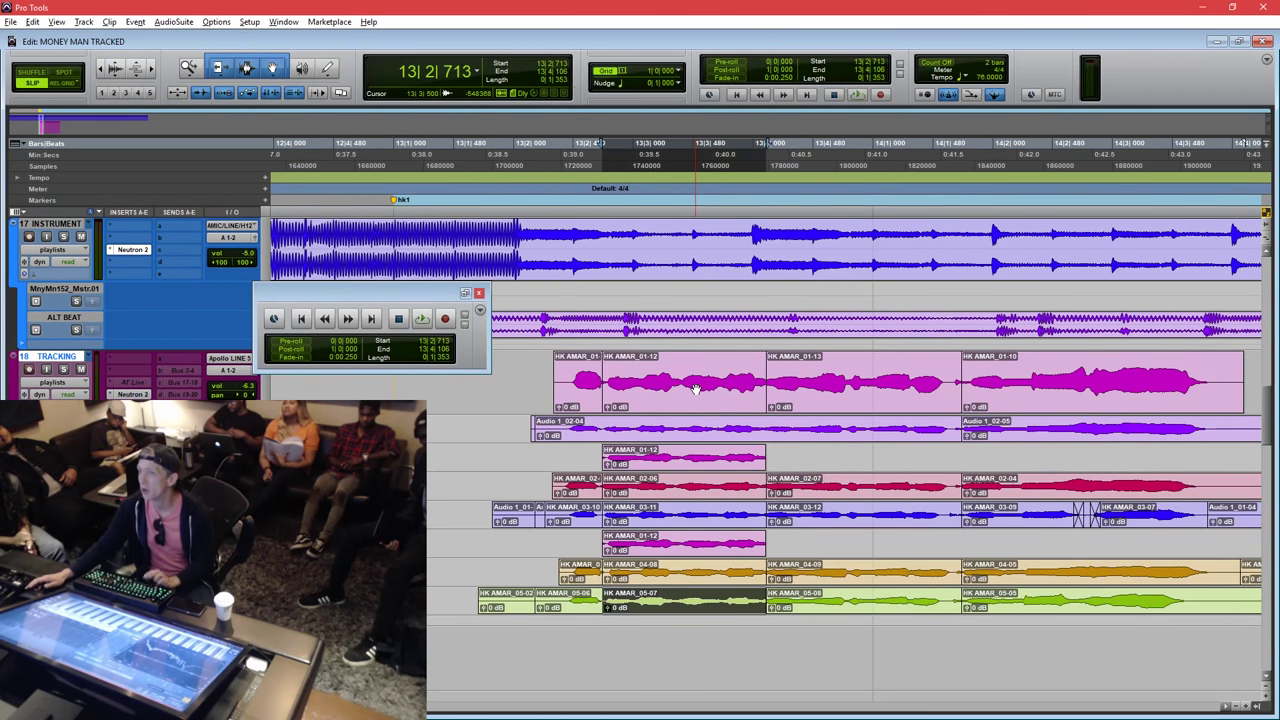
click(588, 575)
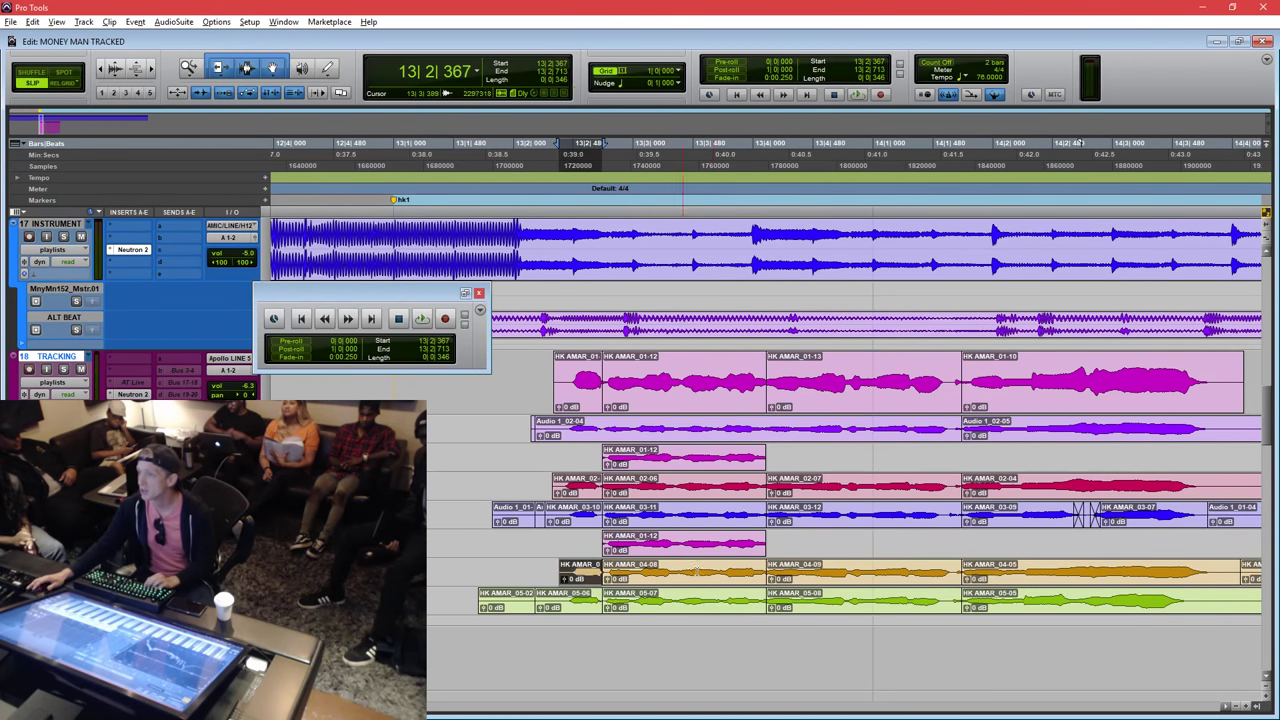
shift+click(832, 581)
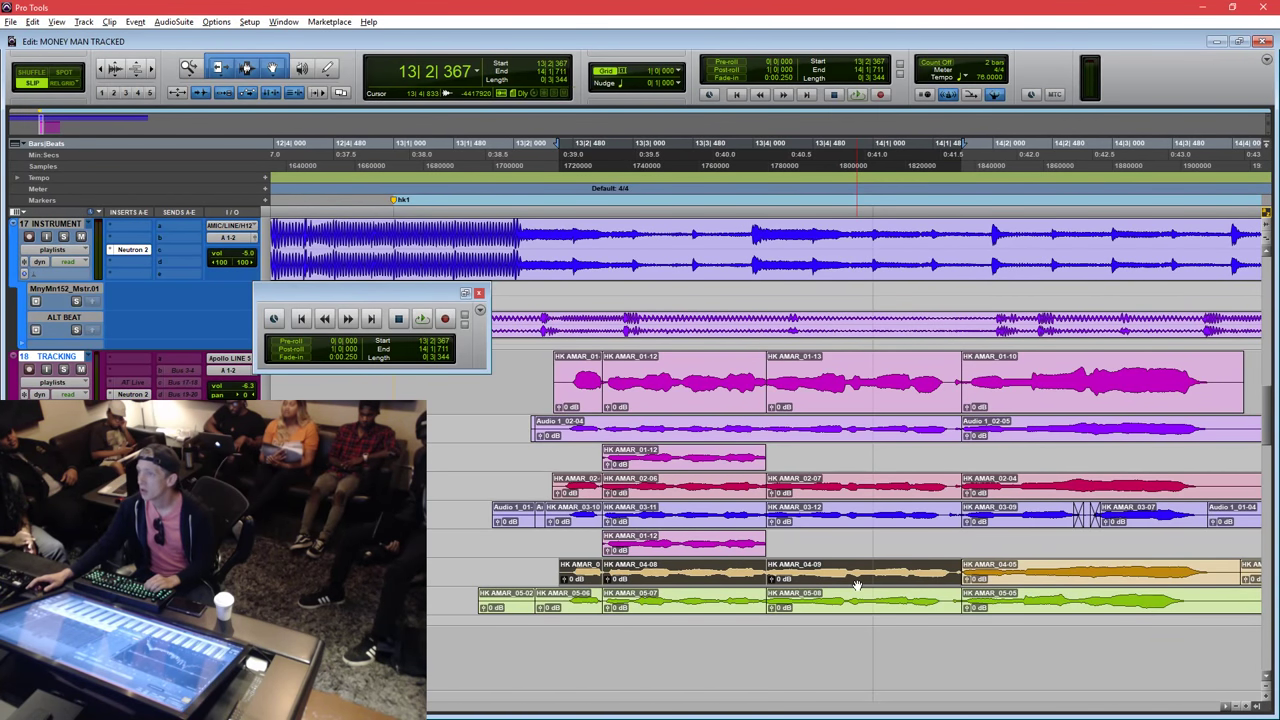
key(super+alt+v)
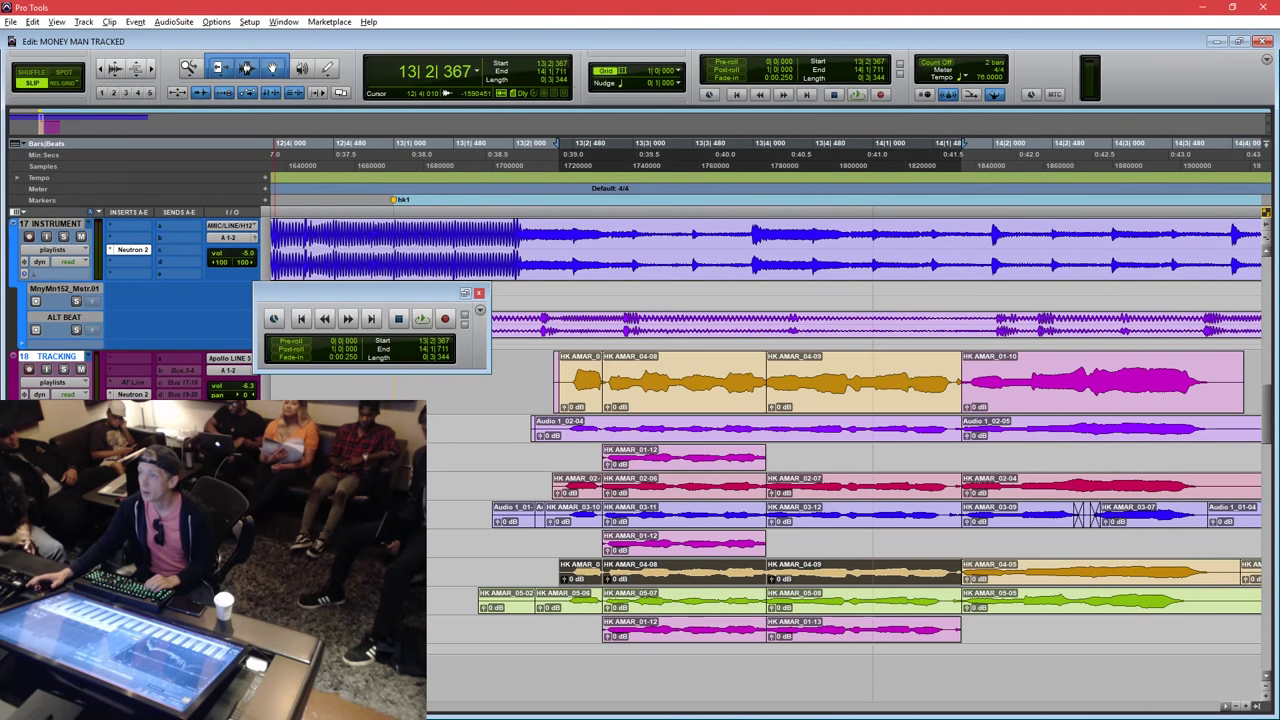
Audition the main playlist from 13|2|291 through the gold clips and into the following purple phrase.
click(551, 378)
key(space)
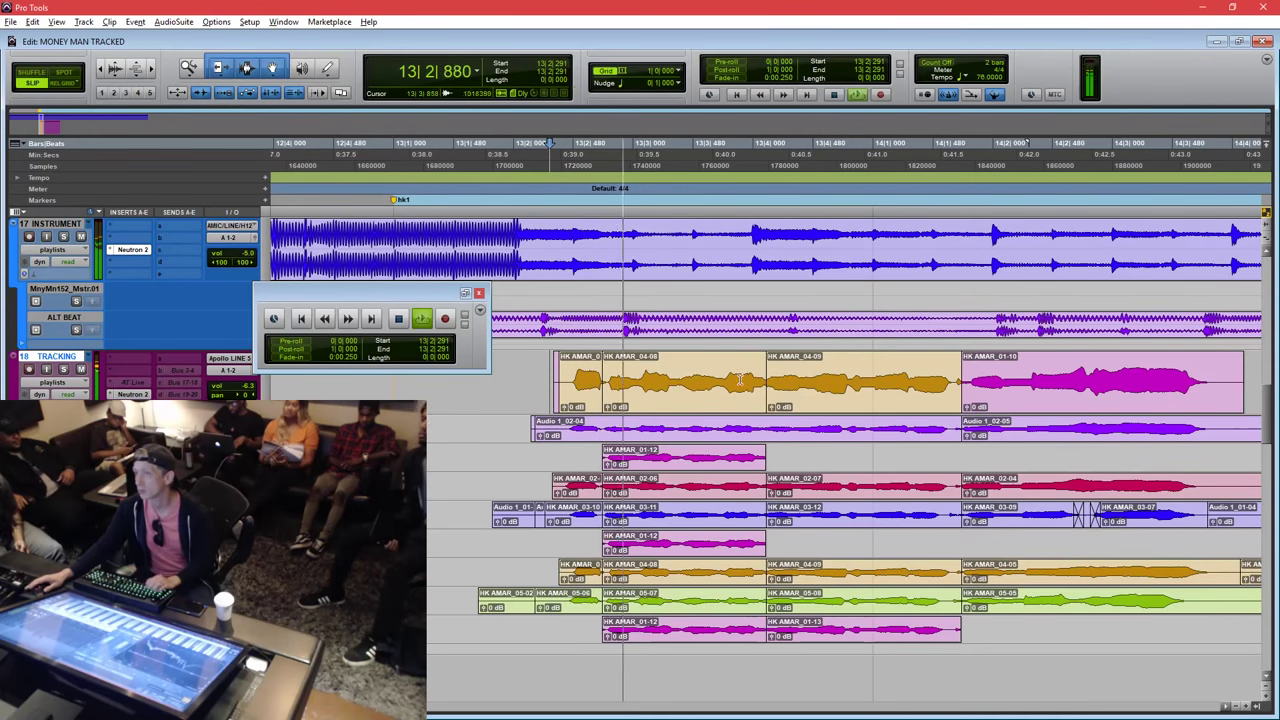
double_click(906, 368)
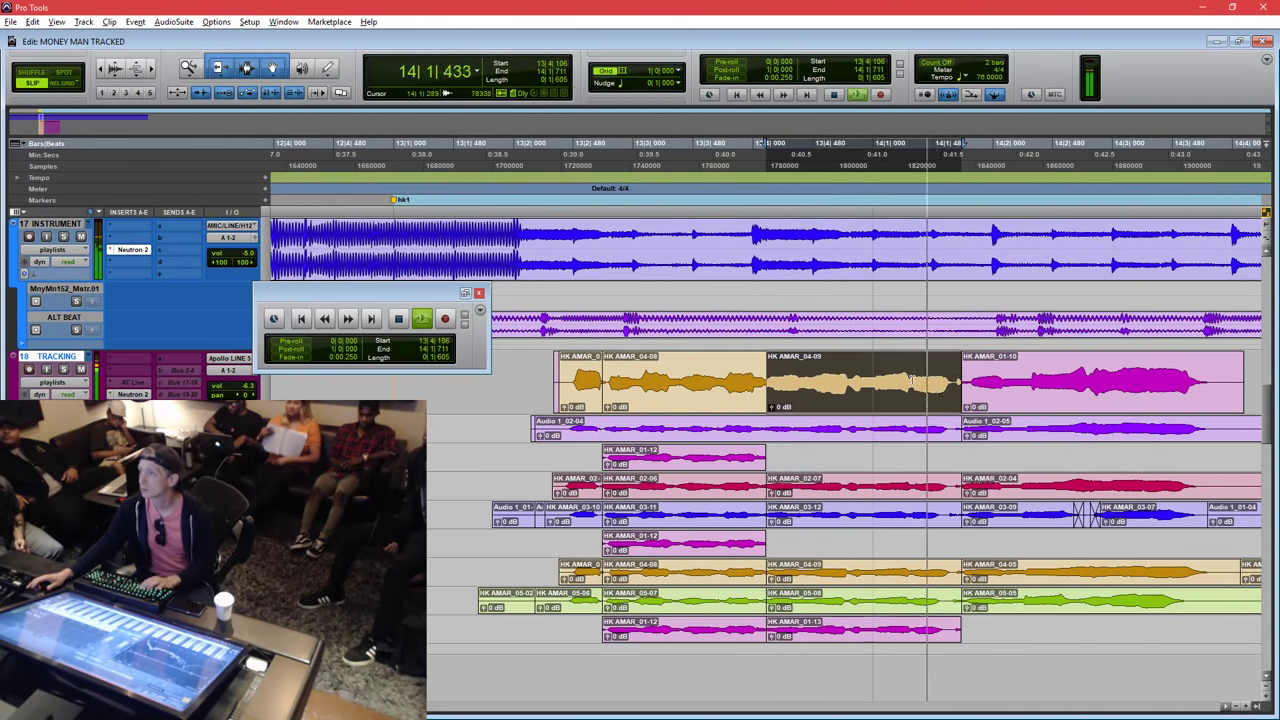
double_click(982, 380)
key(Left)
click(948, 390)
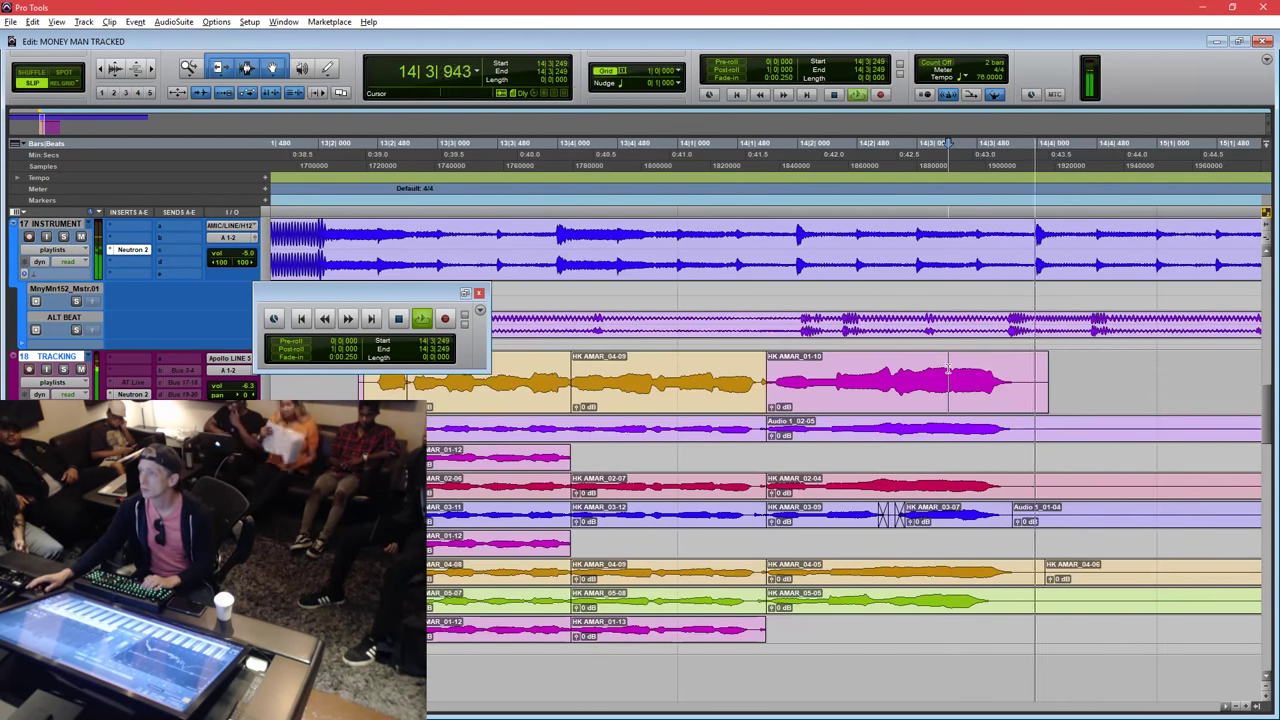
key(space)
Separate 14|2|750 to 14|3|783 from the main playlist's second phrase and audition that range with the green take included.
drag(891, 390, 1014, 389)
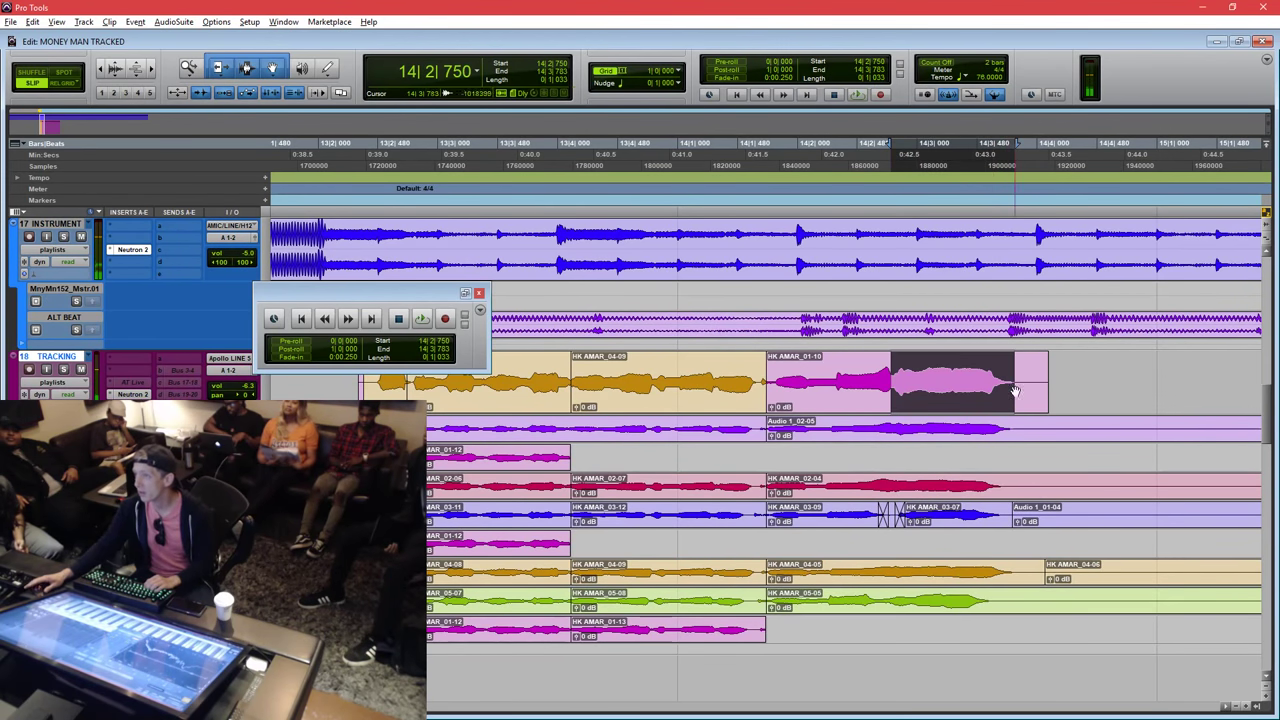
key(ctrl+e)
shift+click(905, 597)
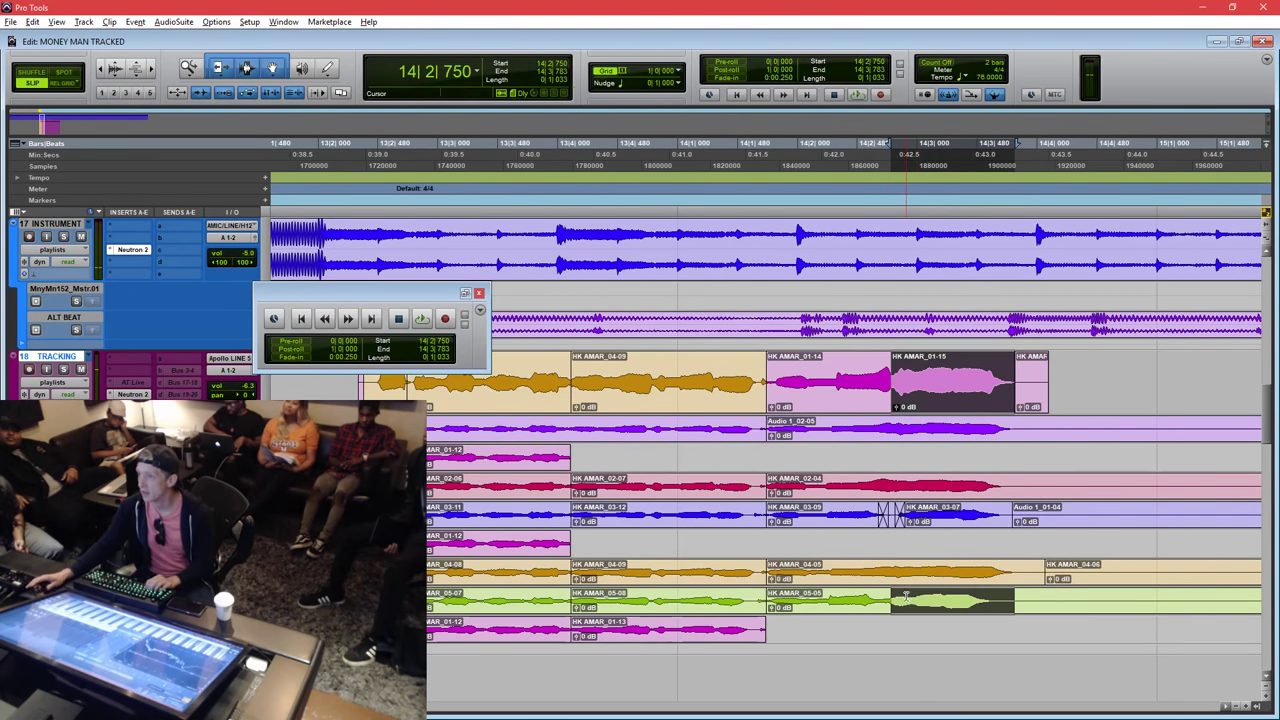
key(space)
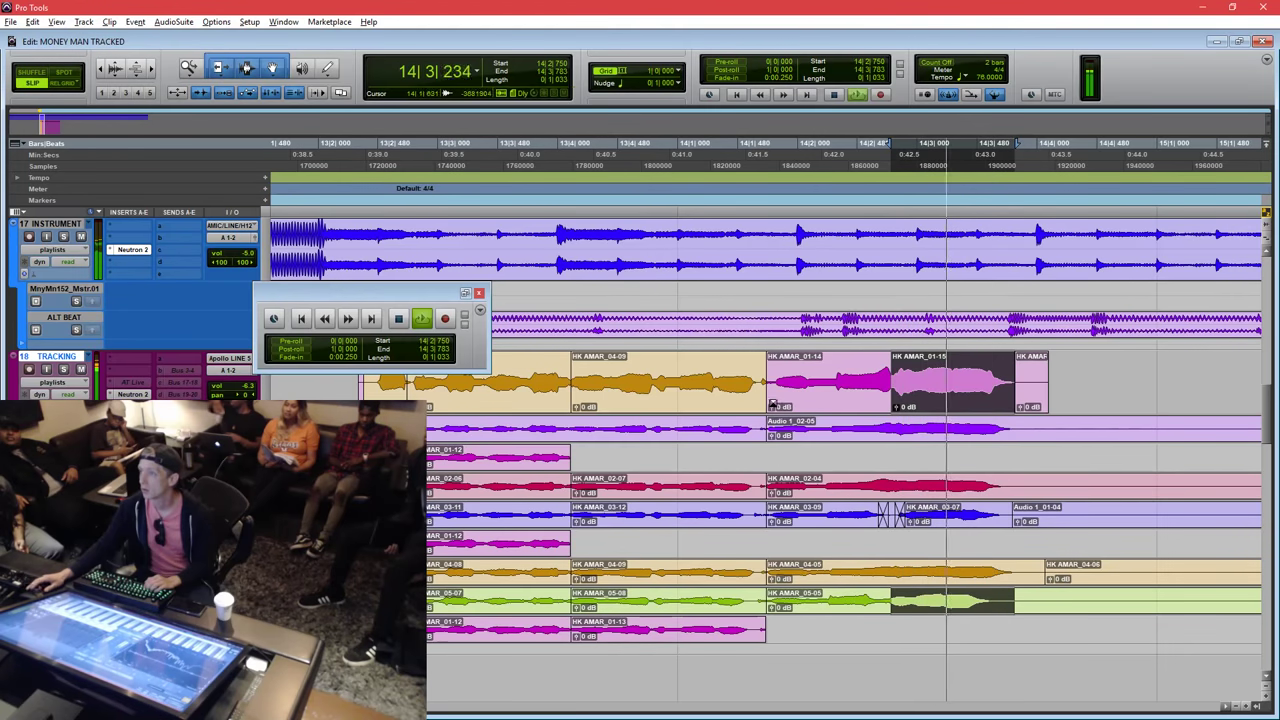
key(space)
click(940, 400)
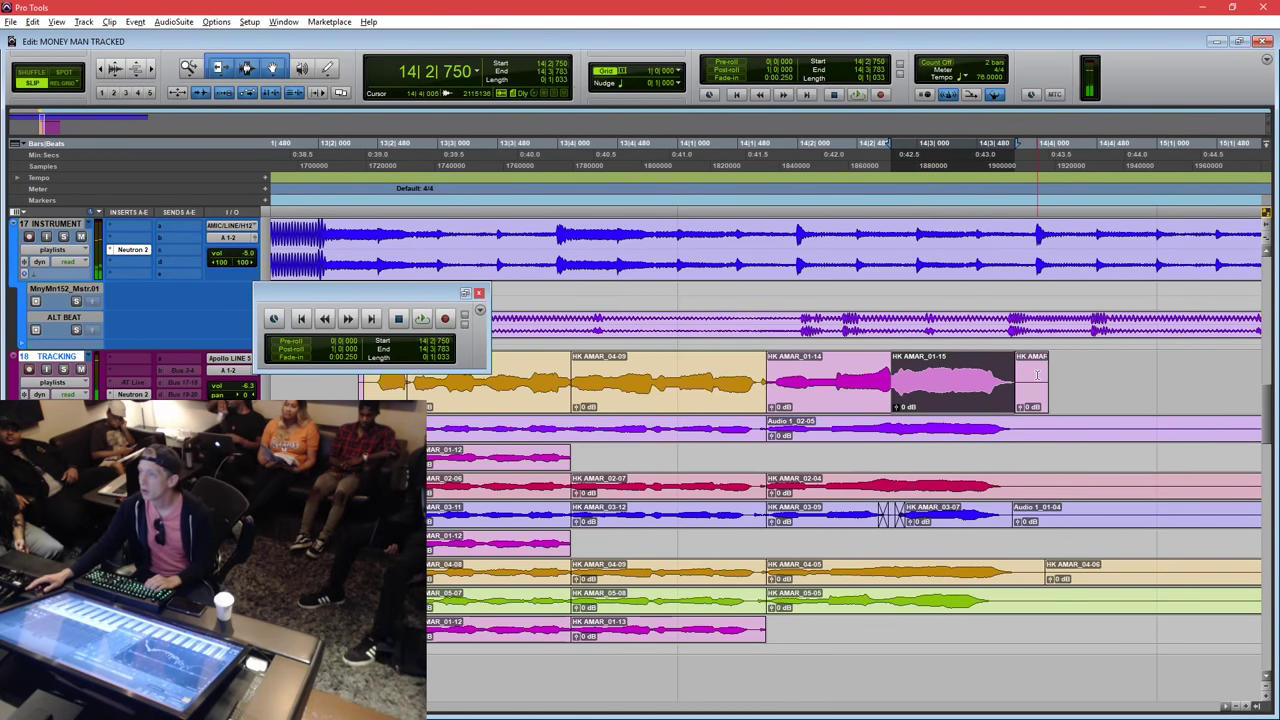
Try to restore the second phrase by extending its first purple clip over the separated clips and deleting everything after 14|3|874.
drag(1039, 376, 885, 385)
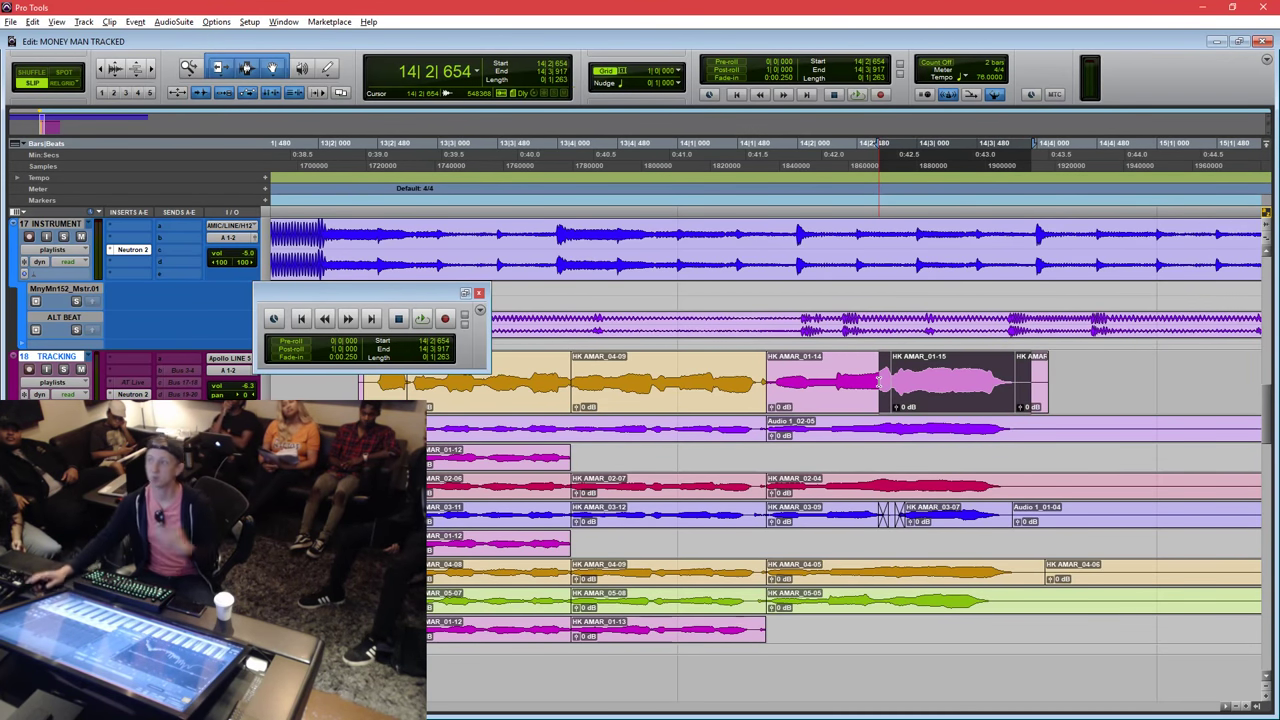
click(875, 379)
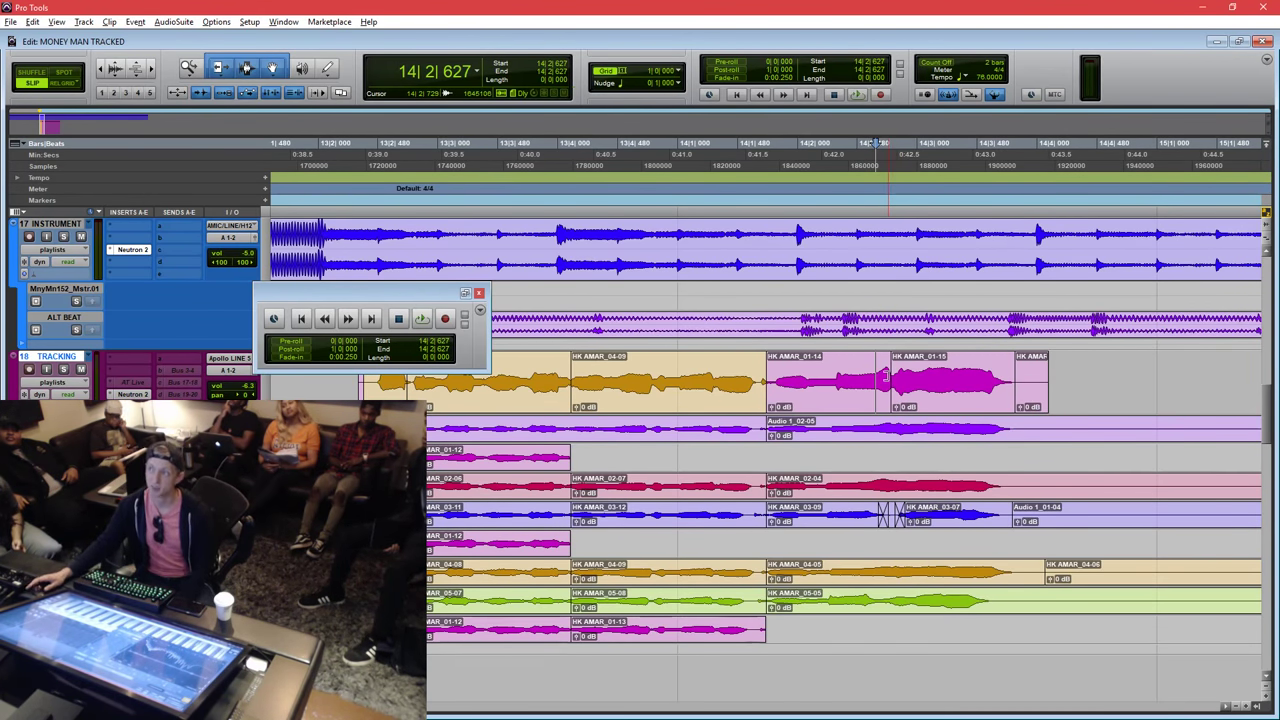
drag(886, 376, 1219, 383)
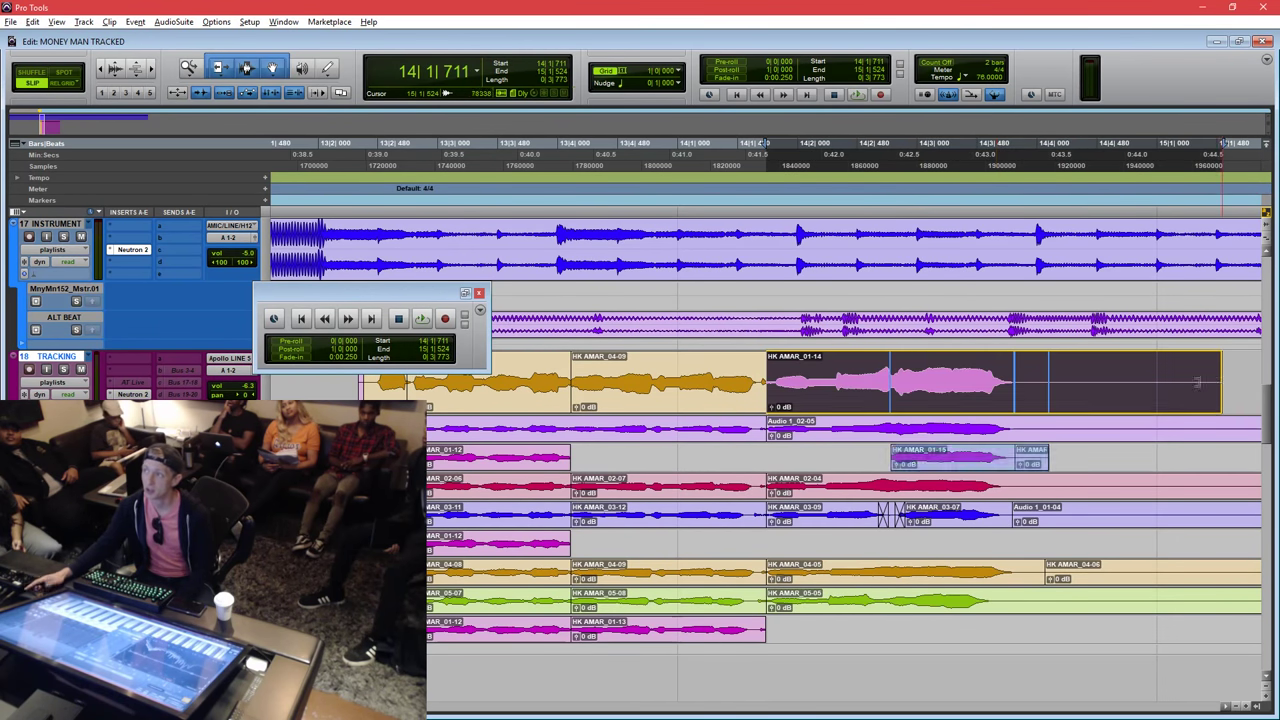
click(1026, 372)
drag(1035, 372, 1235, 387)
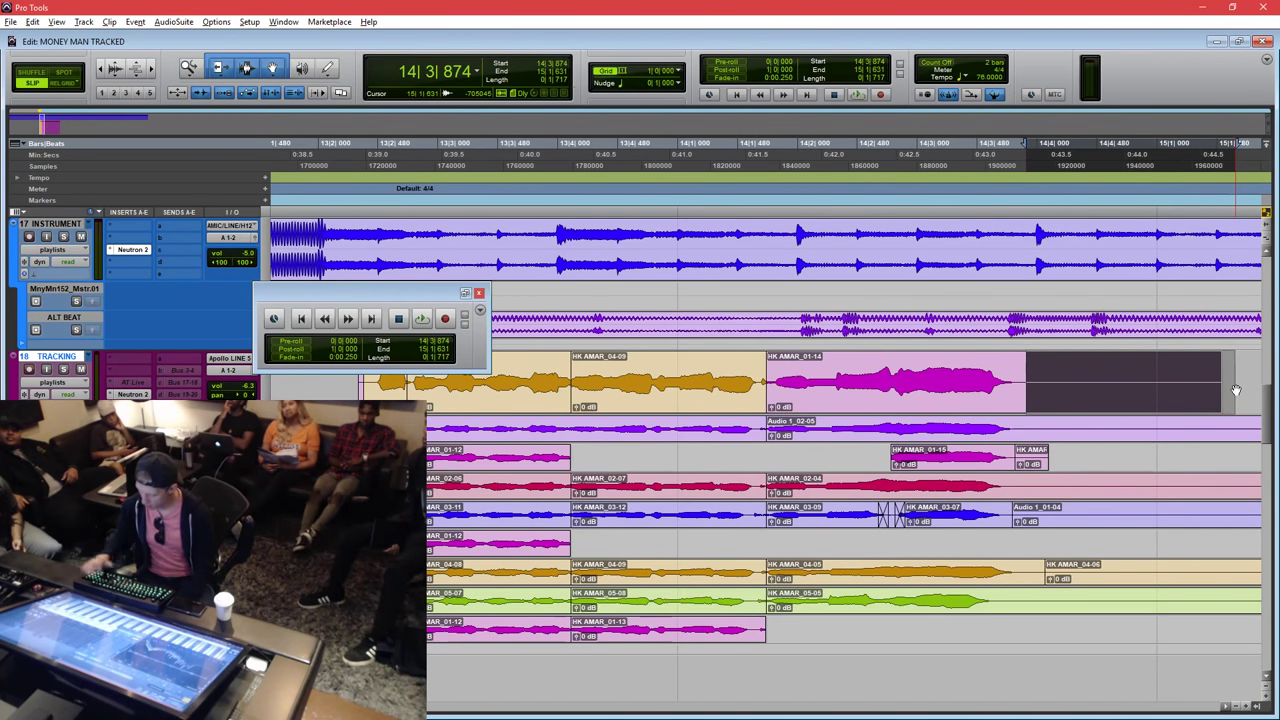
key(Delete)
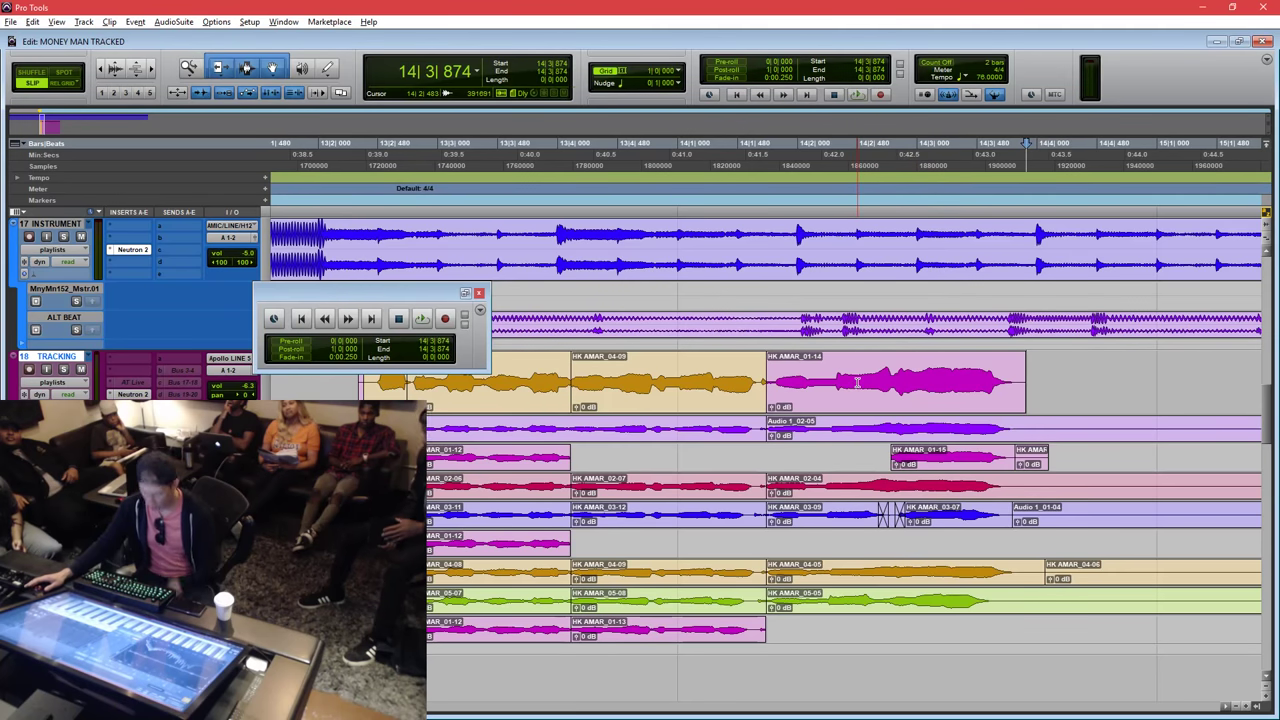
Undo the clip extension and tail deletion, and heal the second phrase's separations into one clip from 14|1|711 to 14|4|096.
key(ctrl+z)
key(ctrl+z)
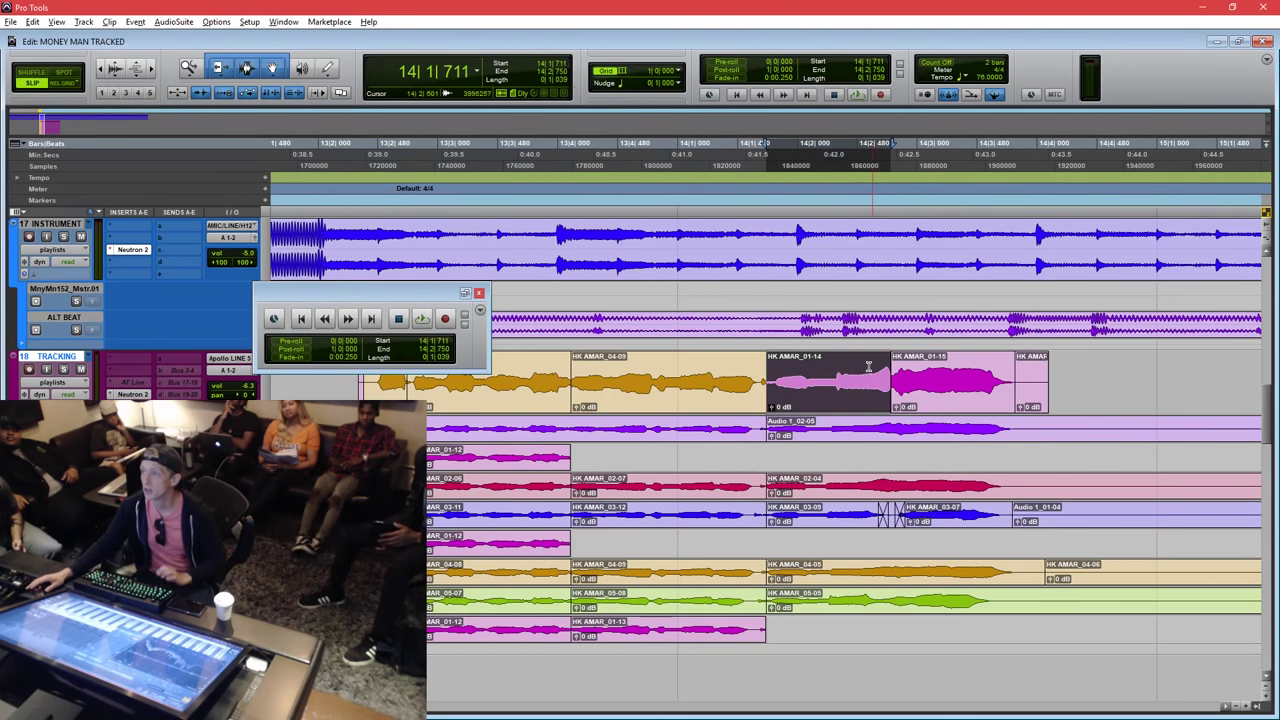
drag(868, 366, 1030, 388)
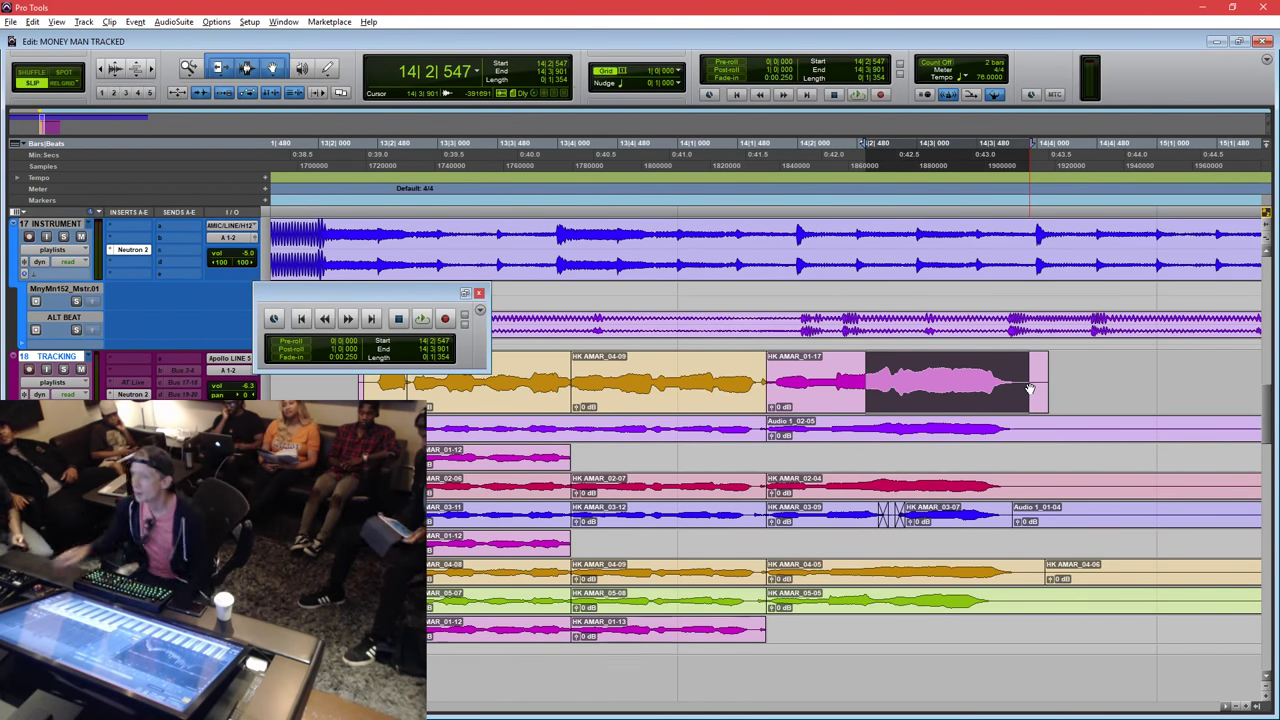
click(814, 394)
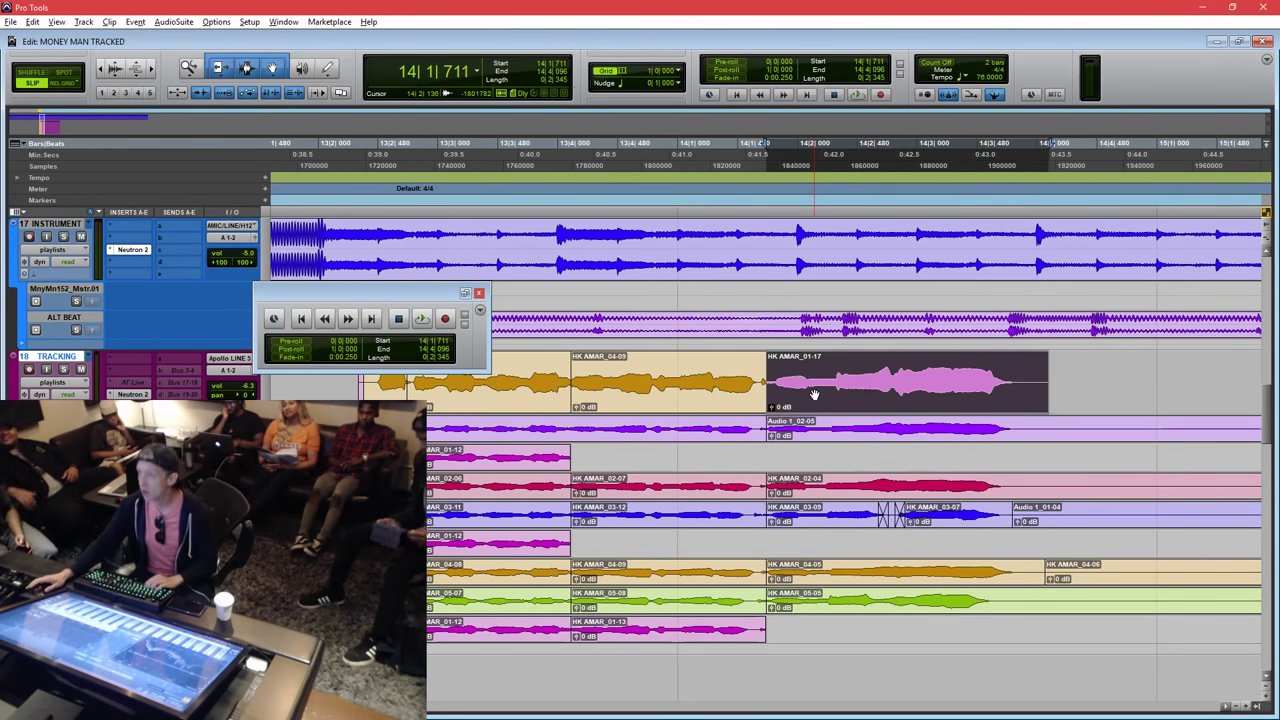
Examine the join between the gold and purple clips at 14|1|711 with enlarged waveforms.
key(t)
key(t)
key(t)
key(t)
key(t)
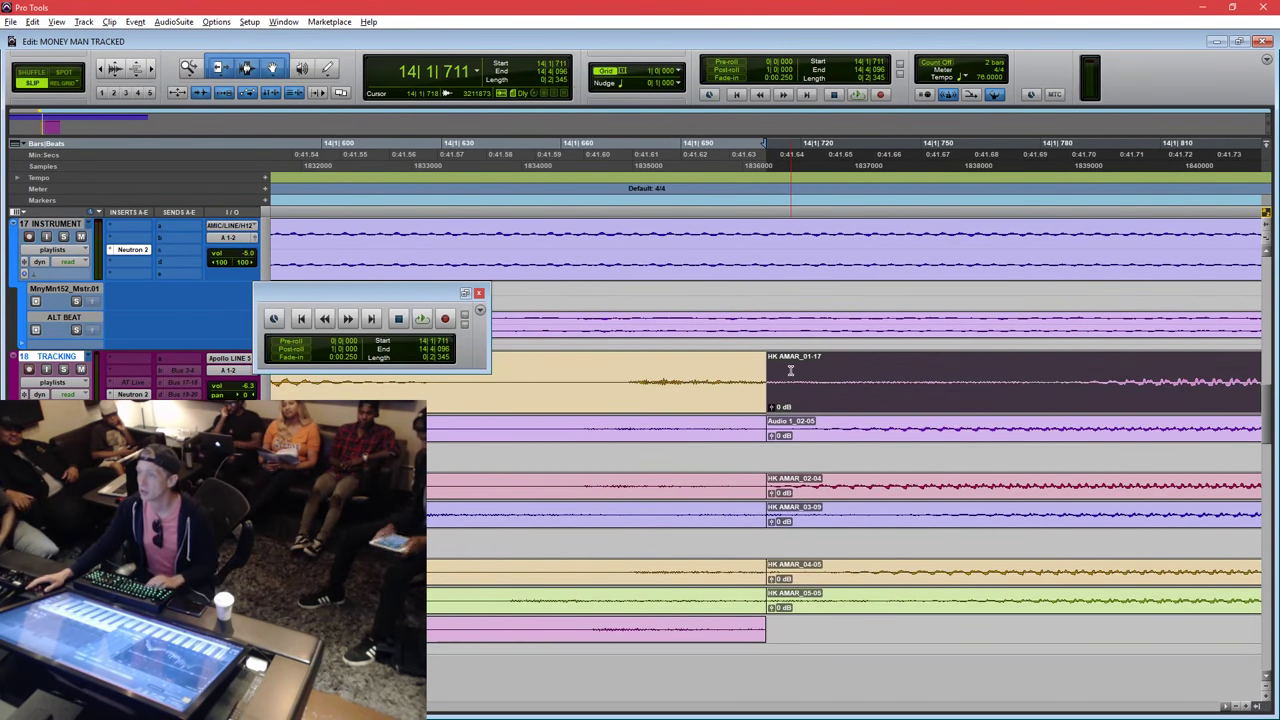
click(794, 368)
click(780, 403)
click(798, 362)
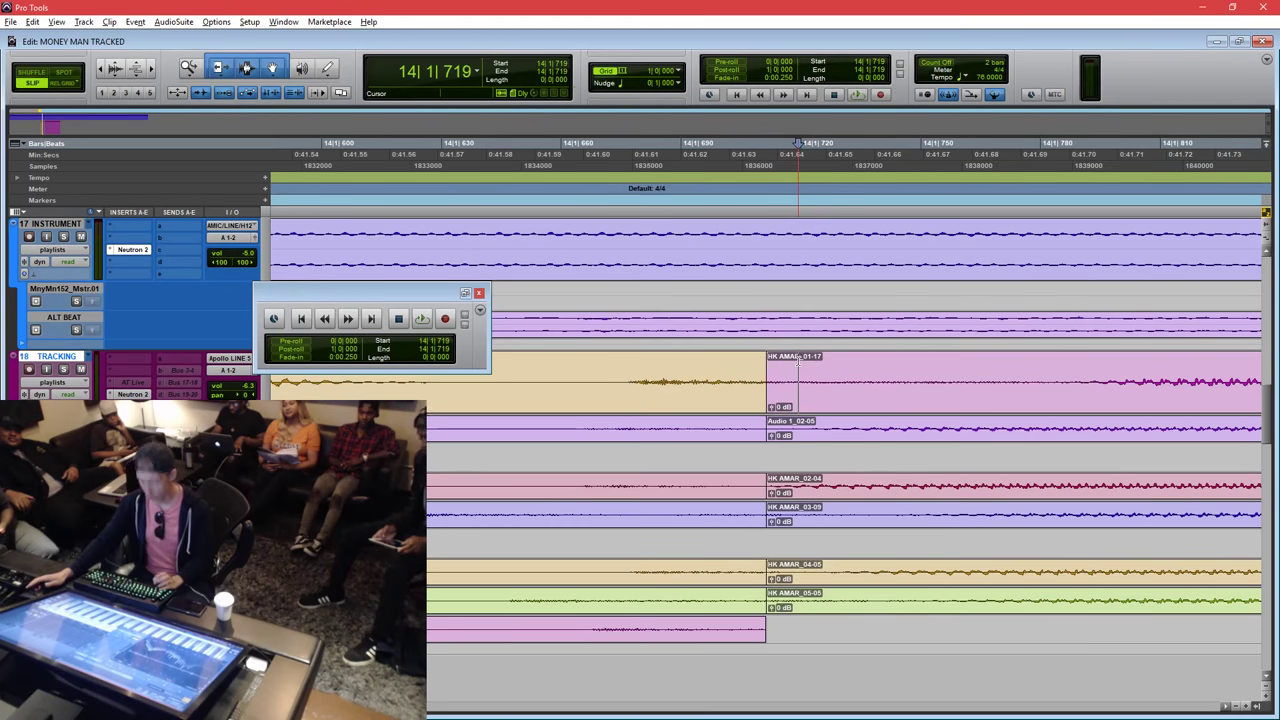
key(ctrl+alt+])
key(ctrl+alt+])
key(ctrl+alt+])
key(ctrl+alt+])
key(ctrl+alt+])
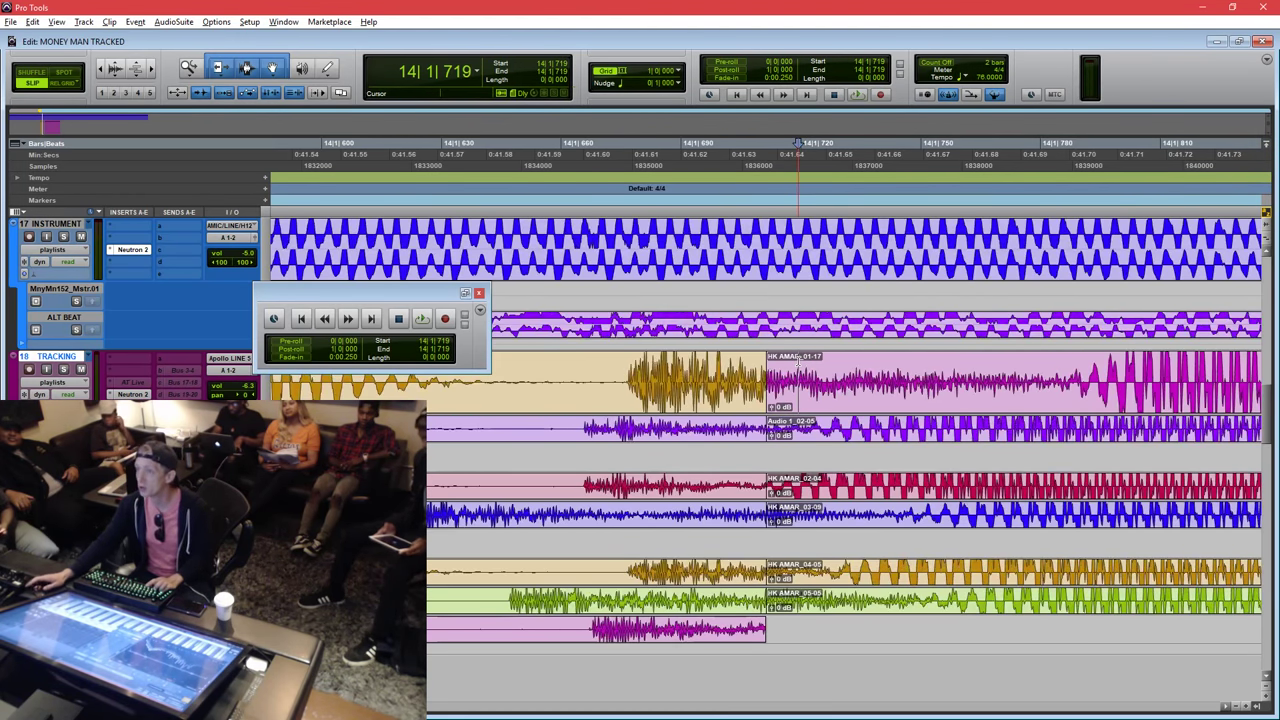
Try a crossfade over the gold-to-purple join at 14|1|711, undo it and mark a shorter range across the join.
click(782, 404)
key(ctrl+bracketright)
key(ctrl+bracketright)
key(ctrl+bracketright)
key(ctrl+bracketright)
key(ctrl+bracketright)
key(ctrl+bracketright)
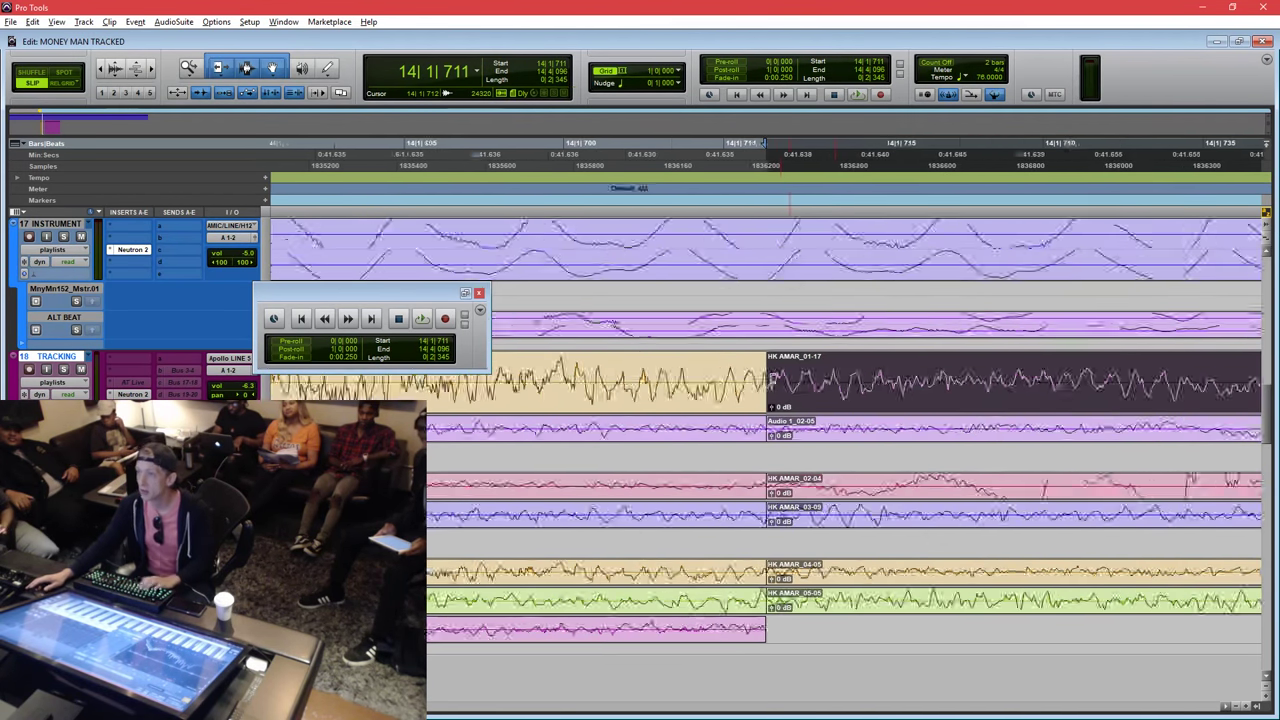
key(ctrl+bracketright)
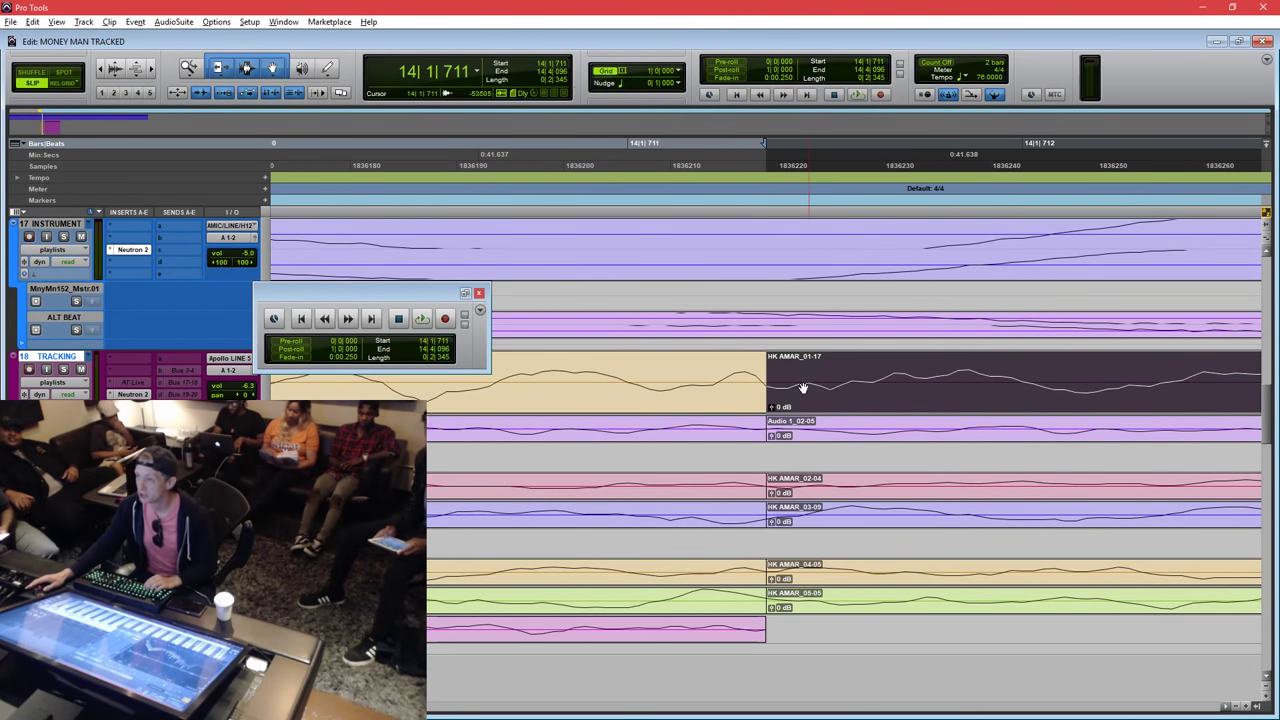
click(760, 380)
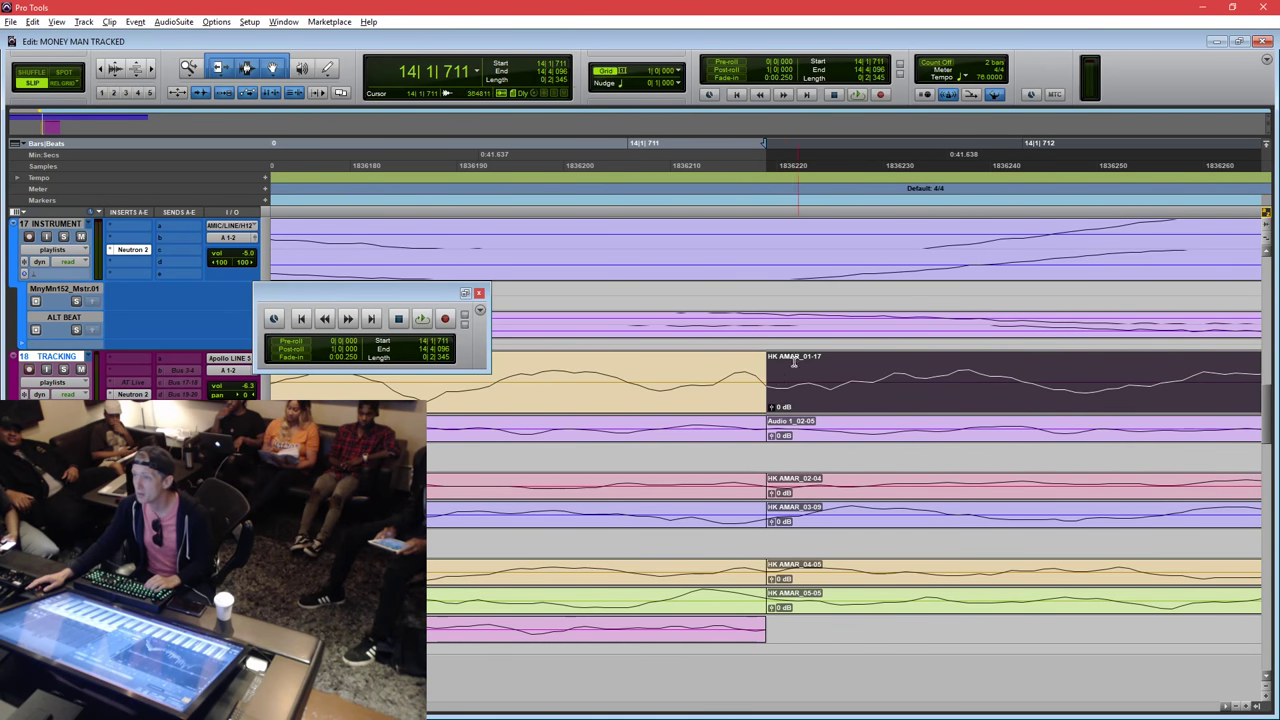
drag(778, 368, 916, 390)
key(f)
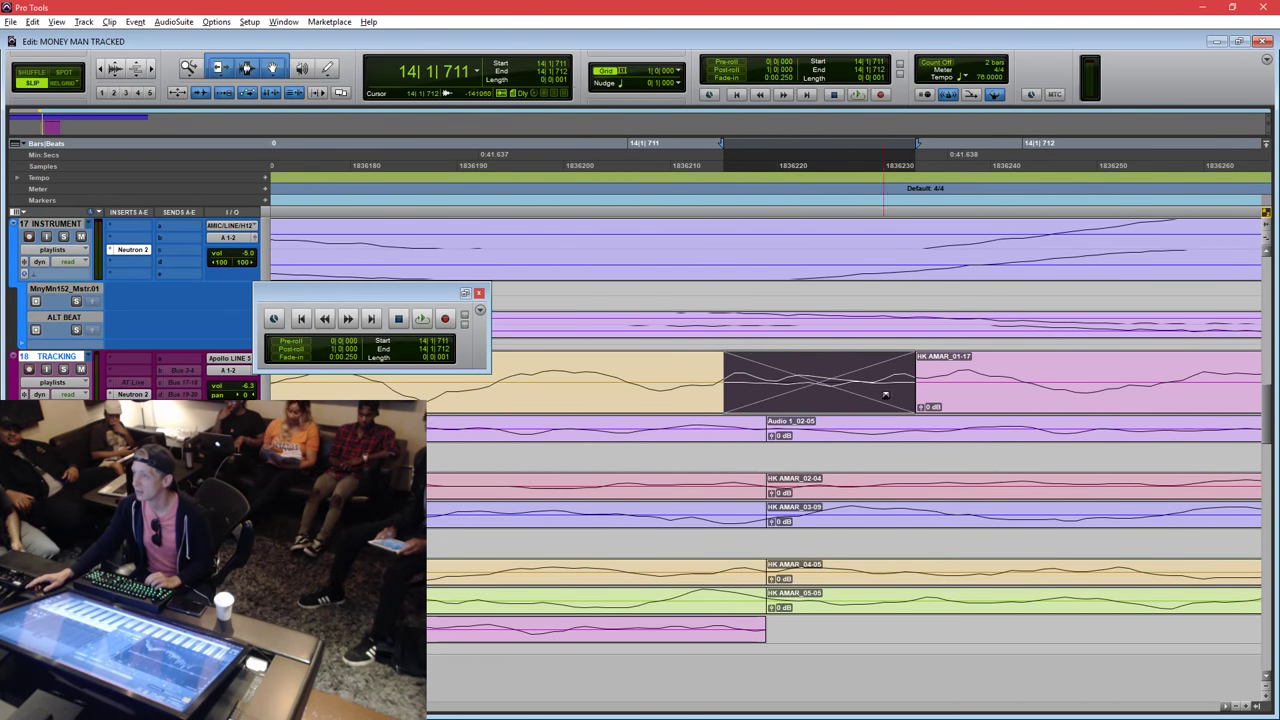
key(ctrl+z)
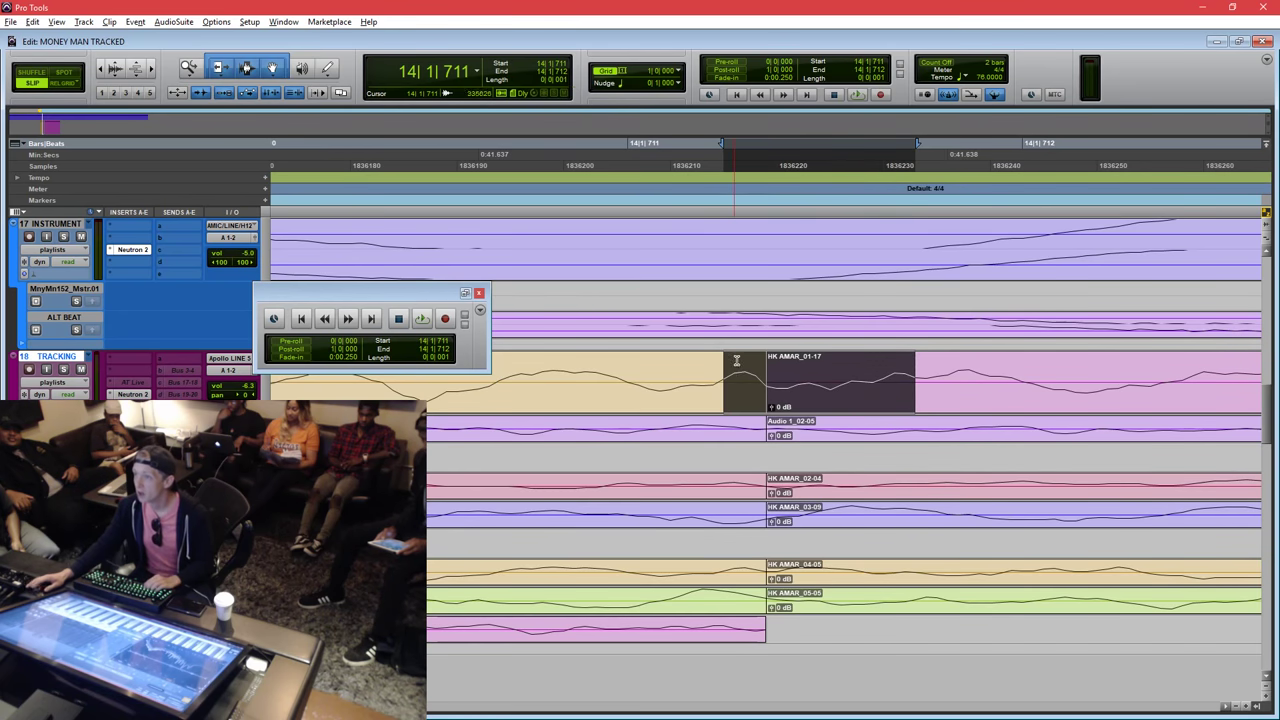
drag(734, 362, 809, 371)
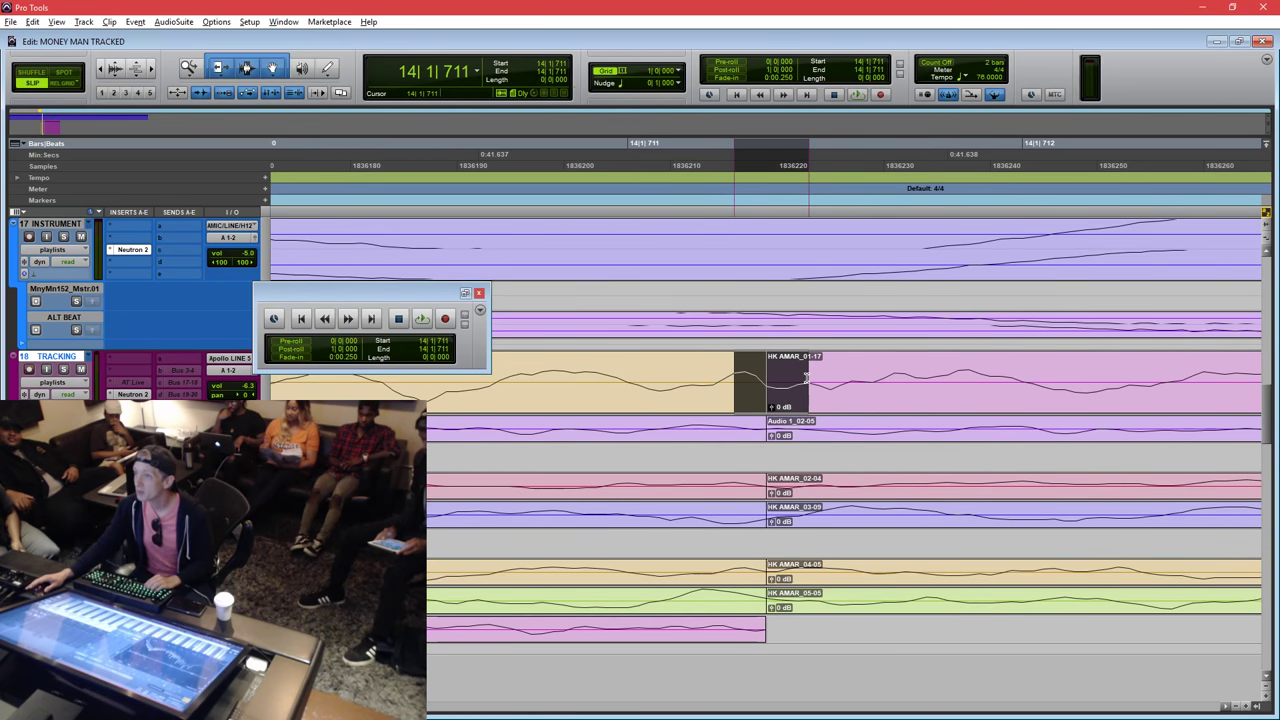
mouse_move(723, 374)
mouse_down()
mouse_move(788, 372)
mouse_move(734, 373)
mouse_up()
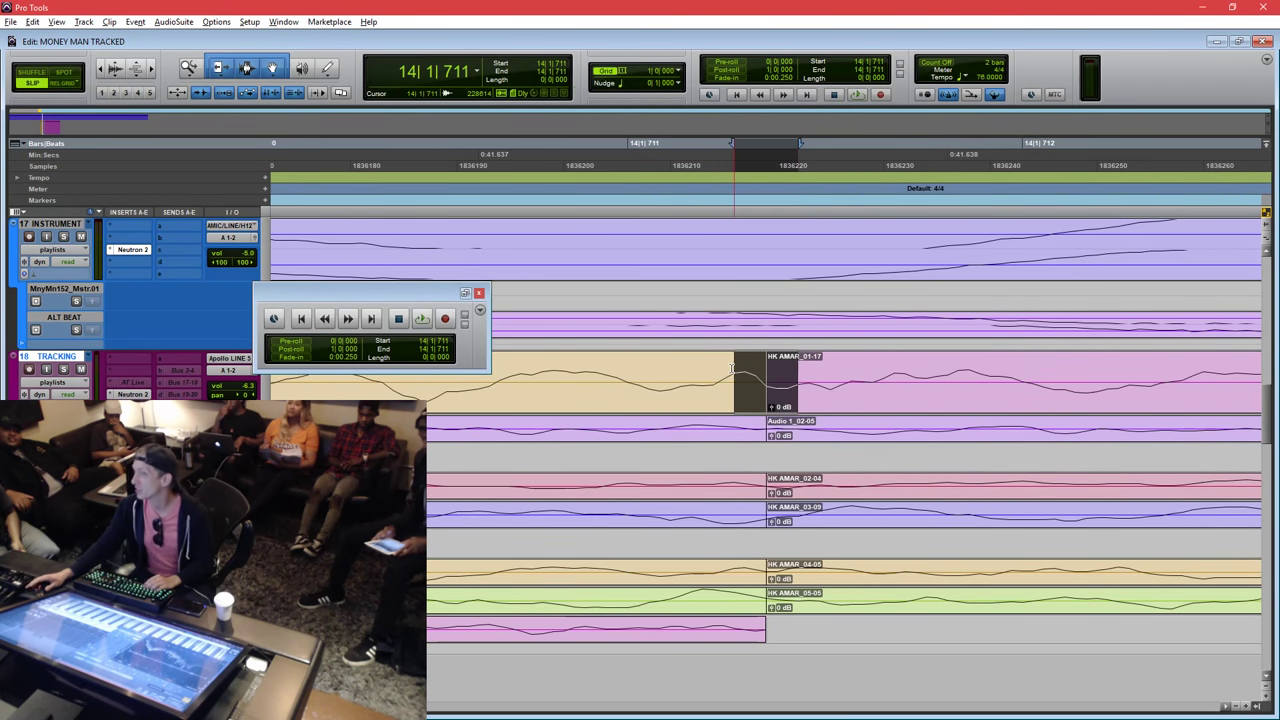
Delete the lead-in before the first phrase's audible start, from 13|2|126 onward, across all the vocal playlists.
key(r)
key(r)
key(r)
key(ctrl+[)
key(ctrl+[)
key(ctrl+[)
key(ctrl+[)
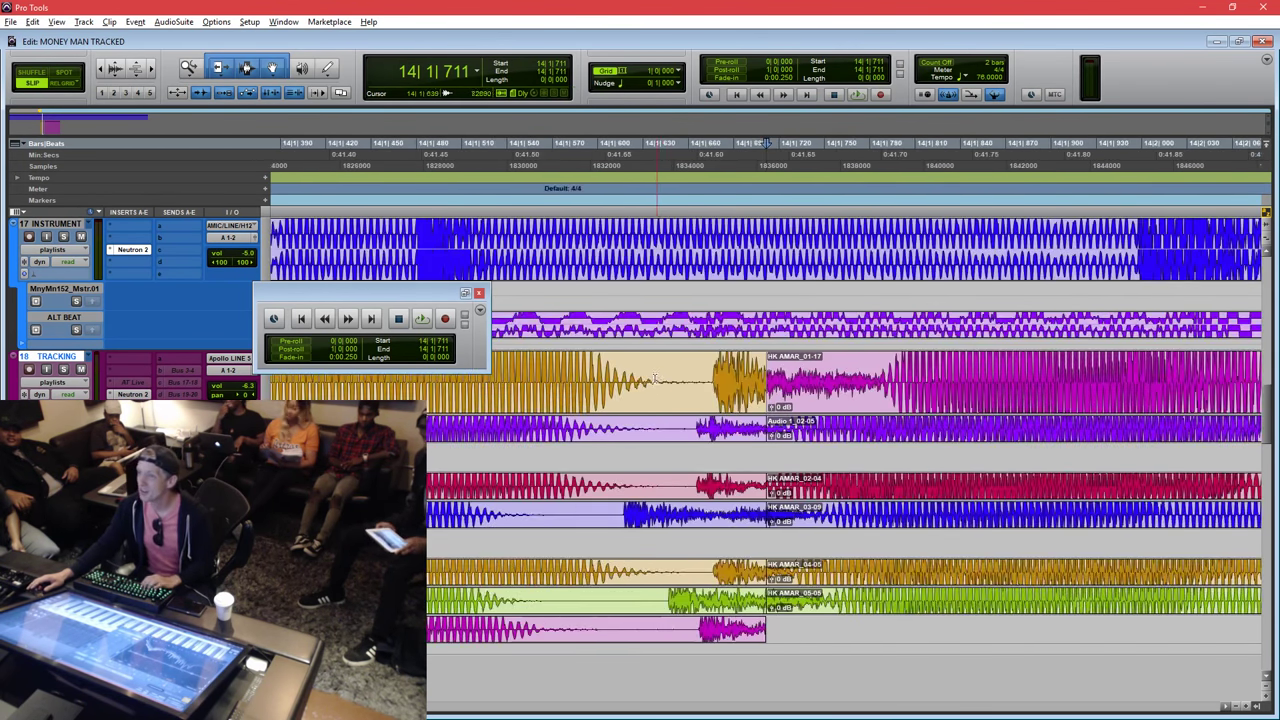
key(r)
key(r)
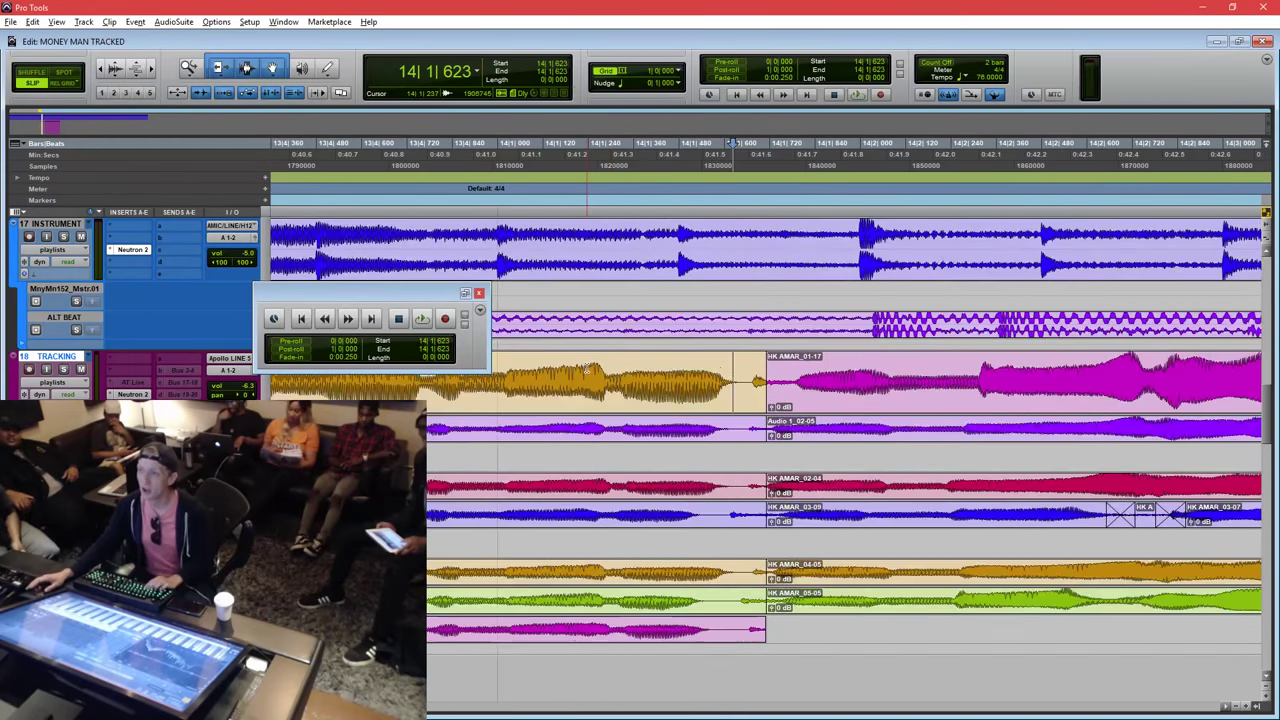
click(587, 376)
key(r)
key(ctrl+[)
key(ctrl+[)
click(677, 400)
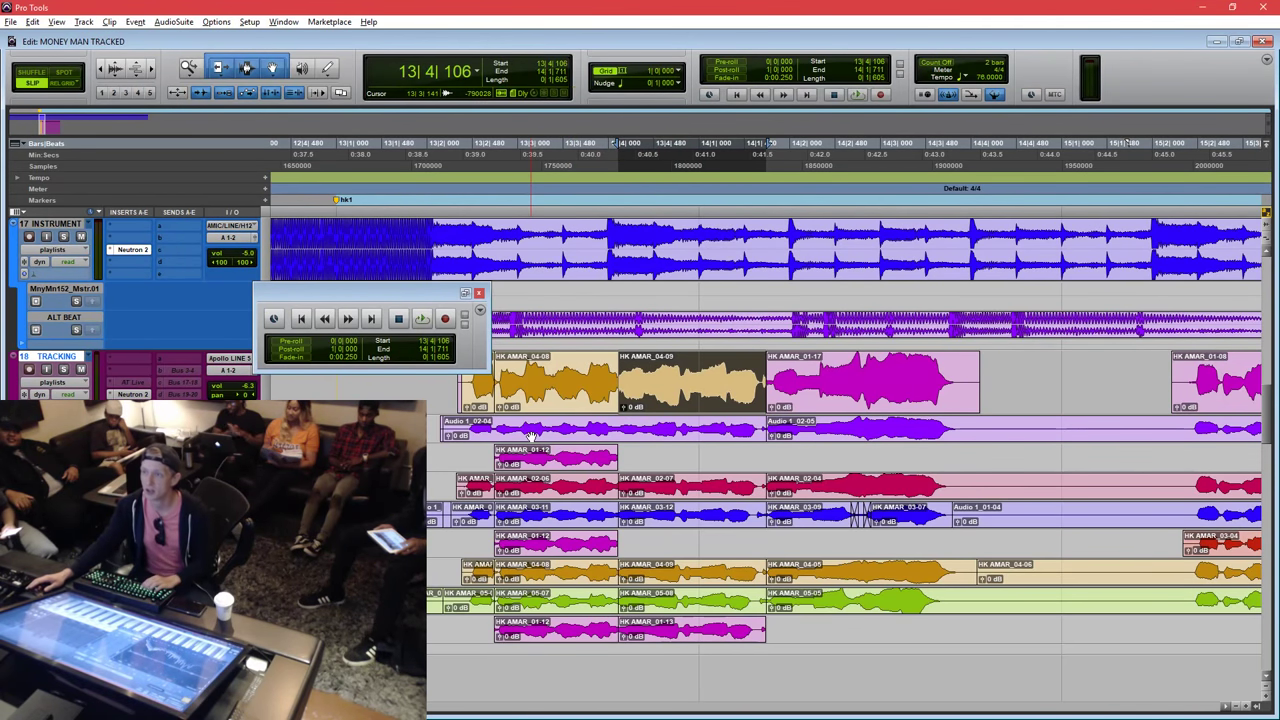
click(487, 424)
key(t)
key(t)
key(t)
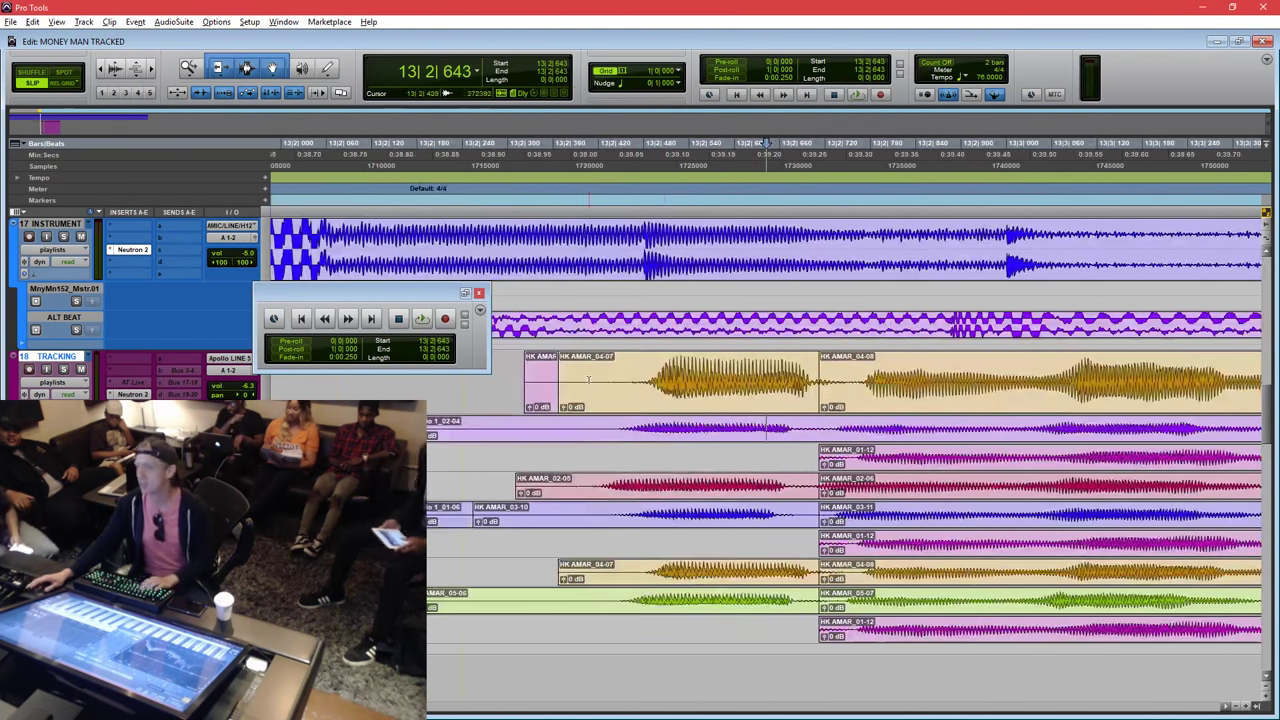
drag(600, 370, 377, 385)
key(Delete)
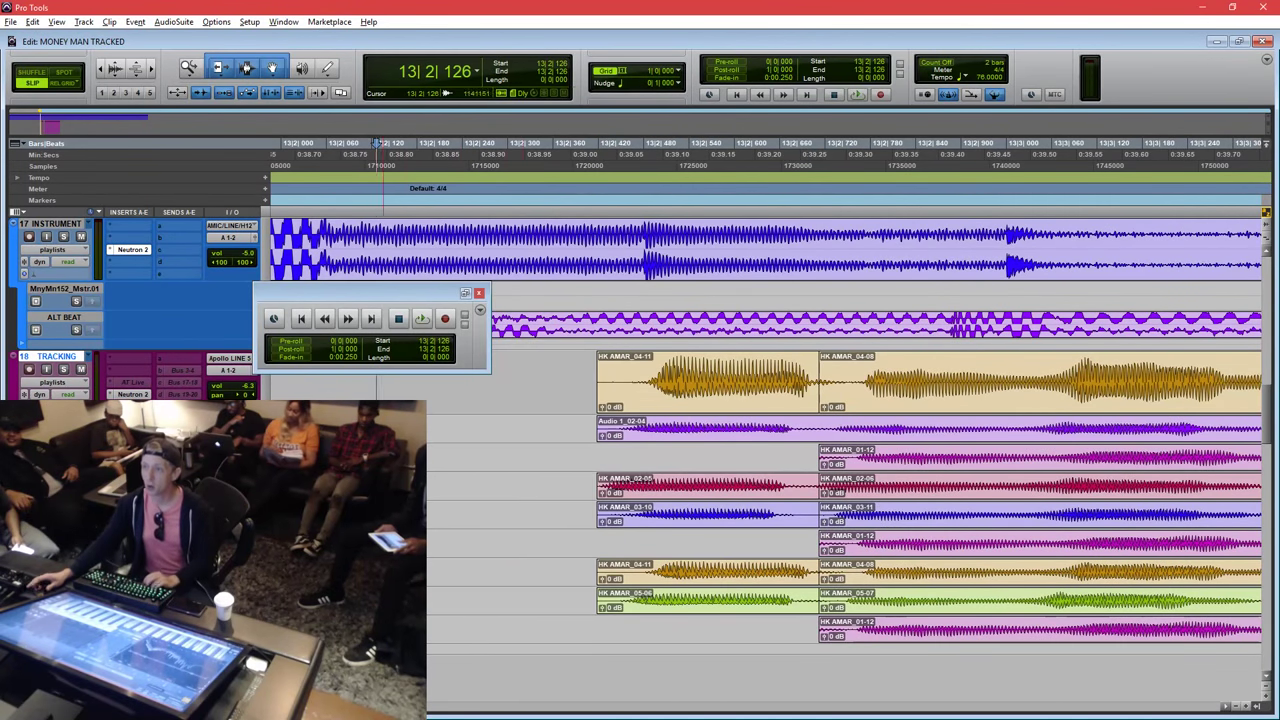
Extend the start of the main playlist's second gold clip back over the preceding clip to 13|2|476.
click(709, 405)
click(895, 399)
key(t)
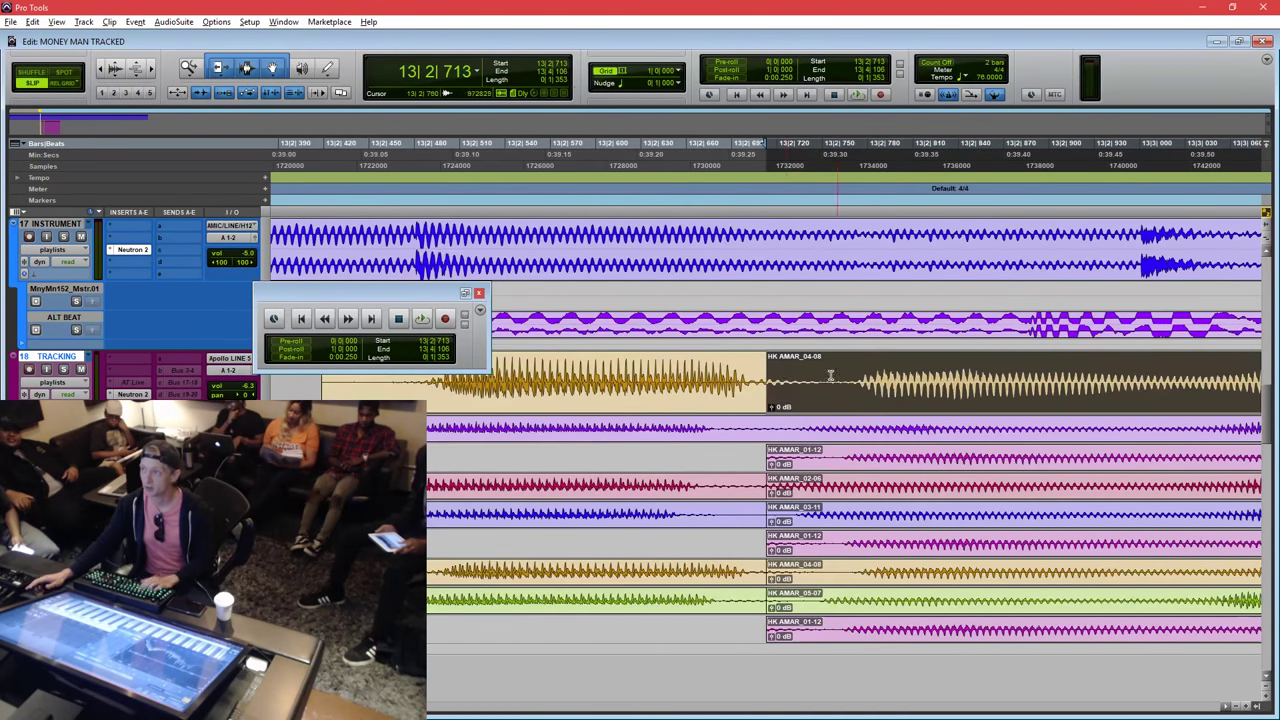
key(r)
drag(770, 376, 586, 381)
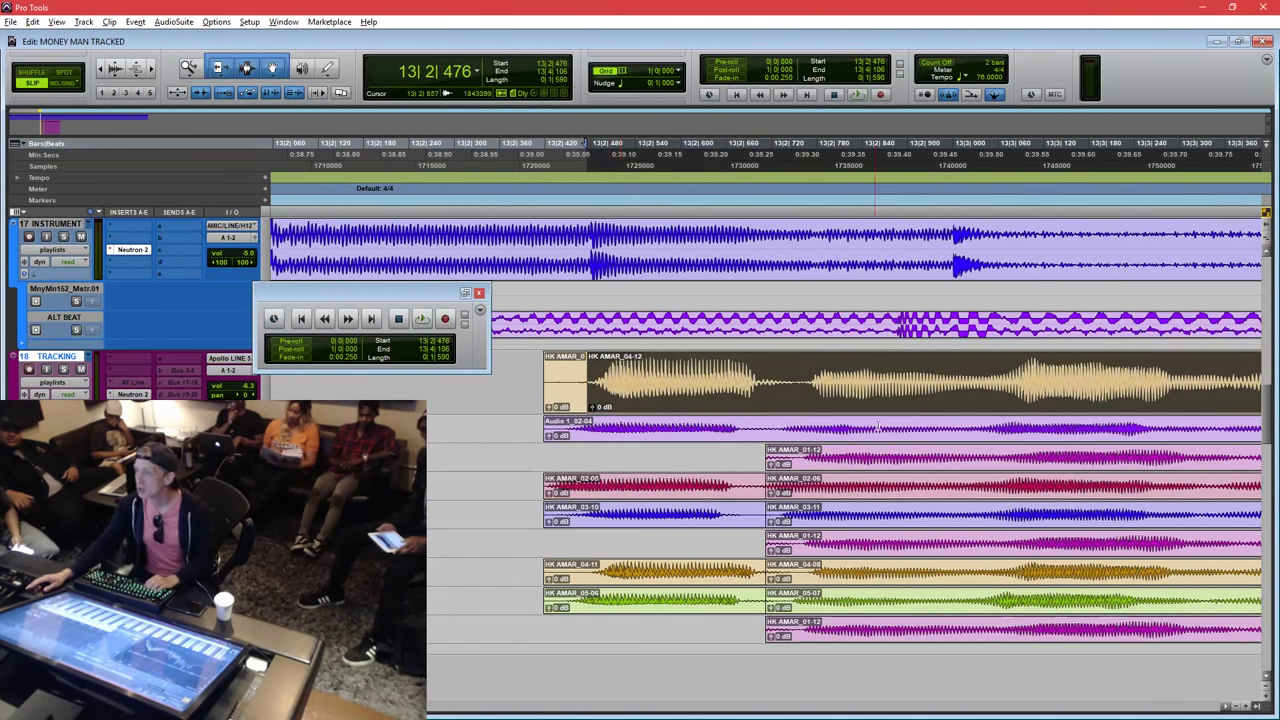
Separate 13|2|834 to 13|3|029 in the purple take directly below and move it into the main playlist's gold clip.
click(922, 426)
drag(888, 431, 841, 382)
key(ctrl+z)
key(b)
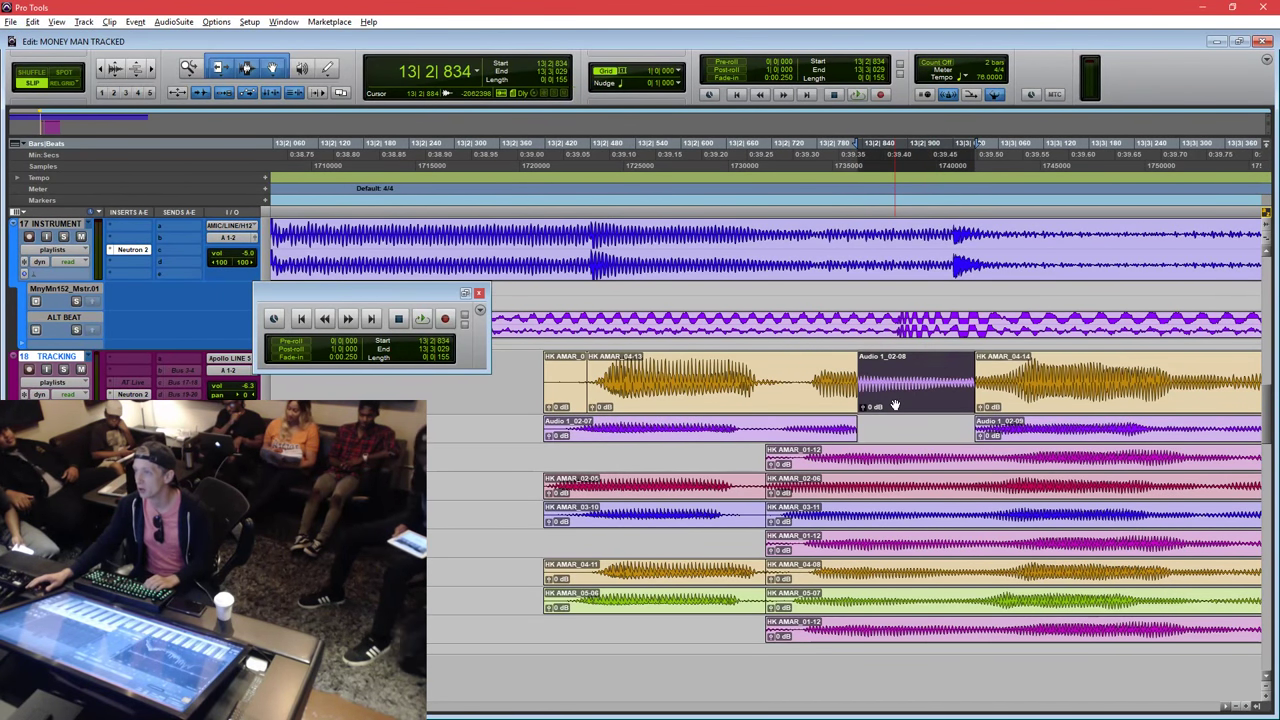
Trim the join between the gold clip and the inserted purple clip about 14 samples earlier, where the waveforms meet.
key(ctrl+])
key(ctrl+])
key(ctrl+])
key(ctrl+])
key(ctrl+])
key(ctrl+])
key(ctrl+])
key(ctrl+])
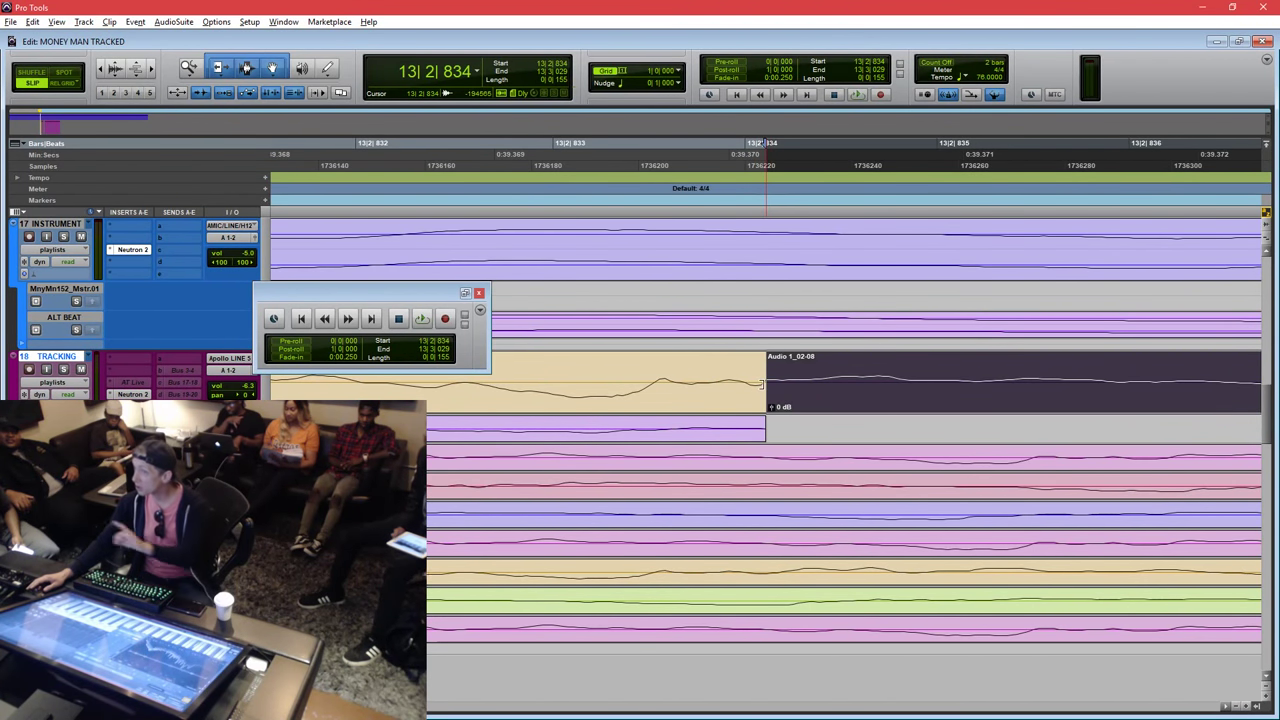
drag(773, 381, 692, 390)
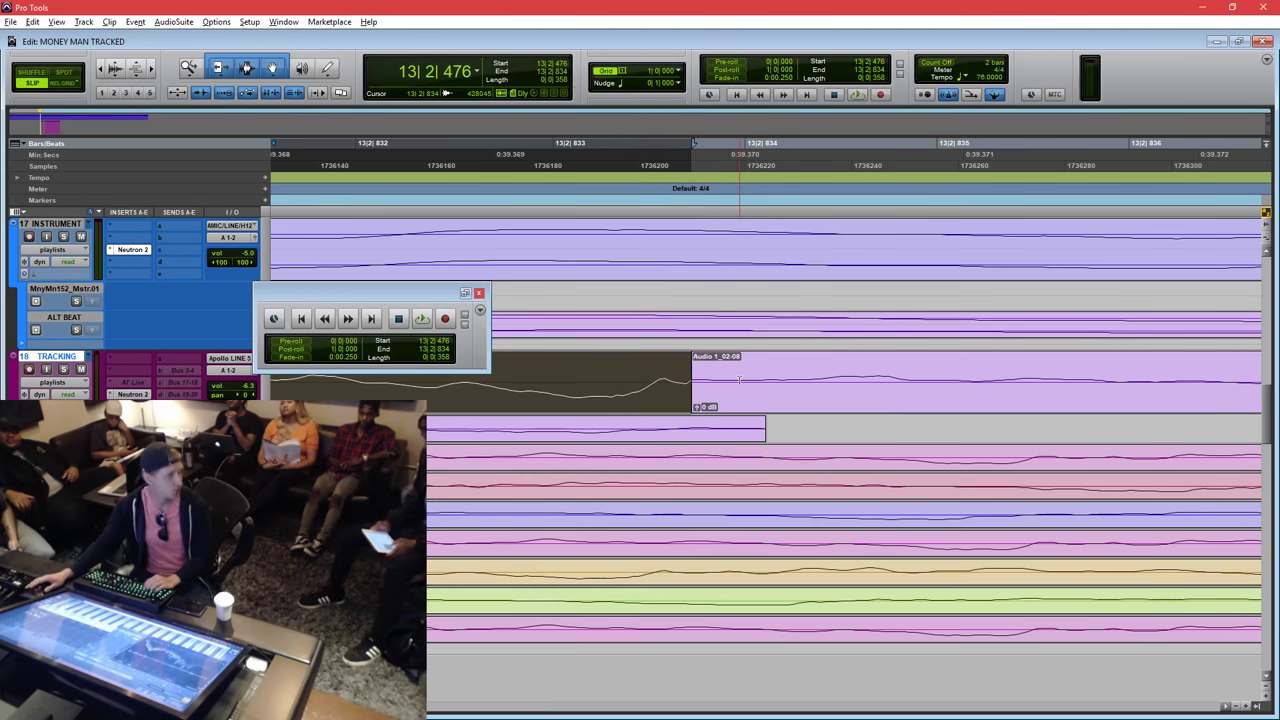
click(739, 380)
click(745, 399)
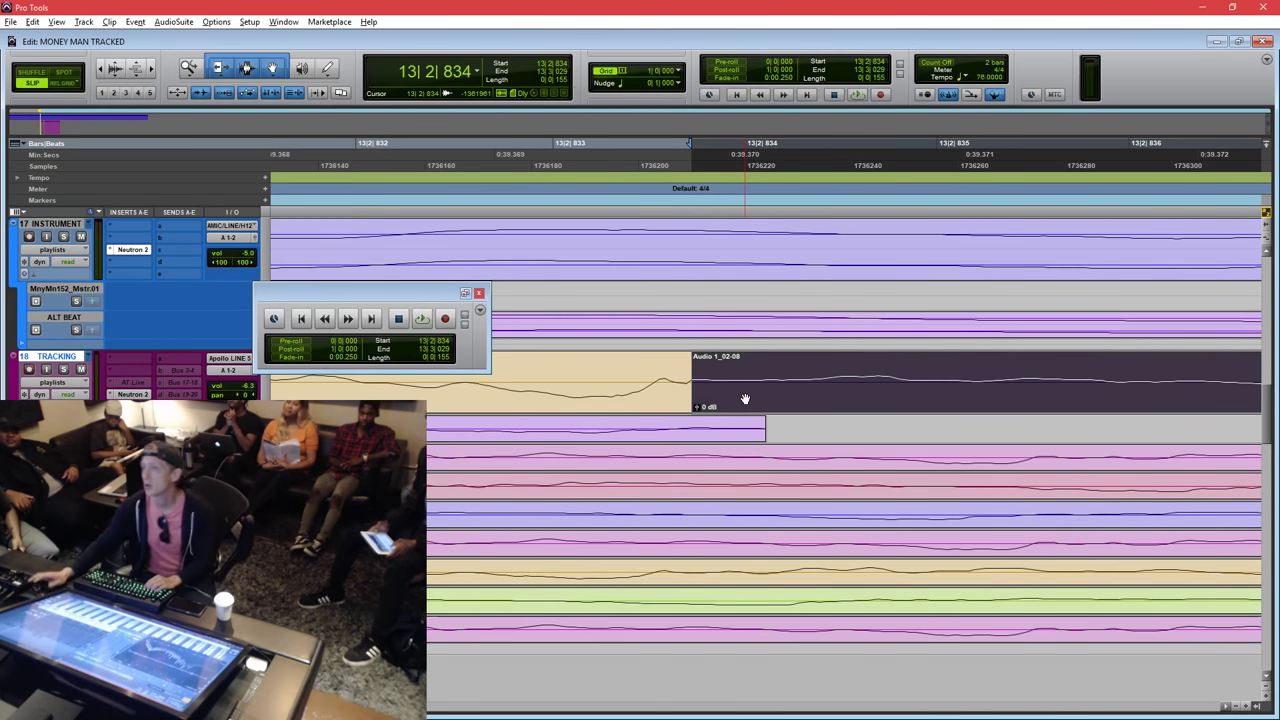
click(712, 380)
click(706, 402)
click(707, 383)
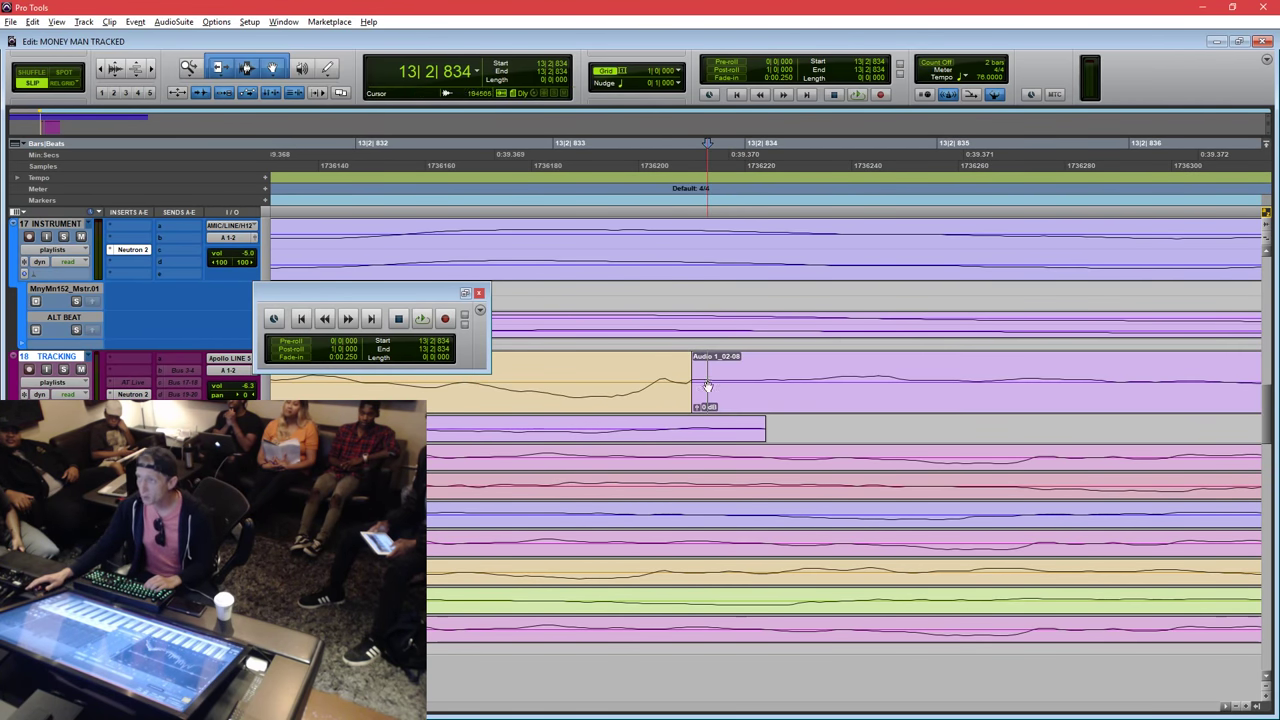
click(706, 397)
Audition the main playlist around the inserted purple clip, first from 13|2|779 and again from before the first phrase.
click(660, 374)
key(r)
key(r)
key(r)
key(r)
key(r)
key(r)
click(723, 380)
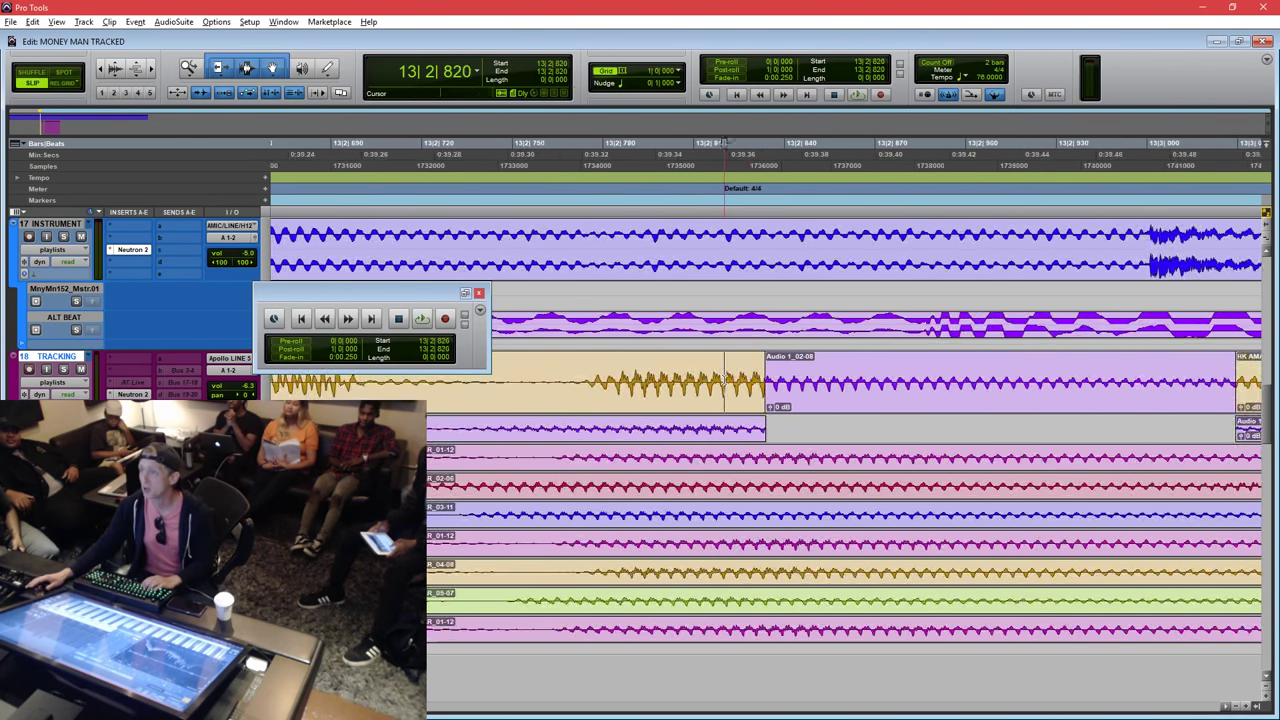
key(r)
click(683, 381)
key(space)
key(space)
key(r)
key(r)
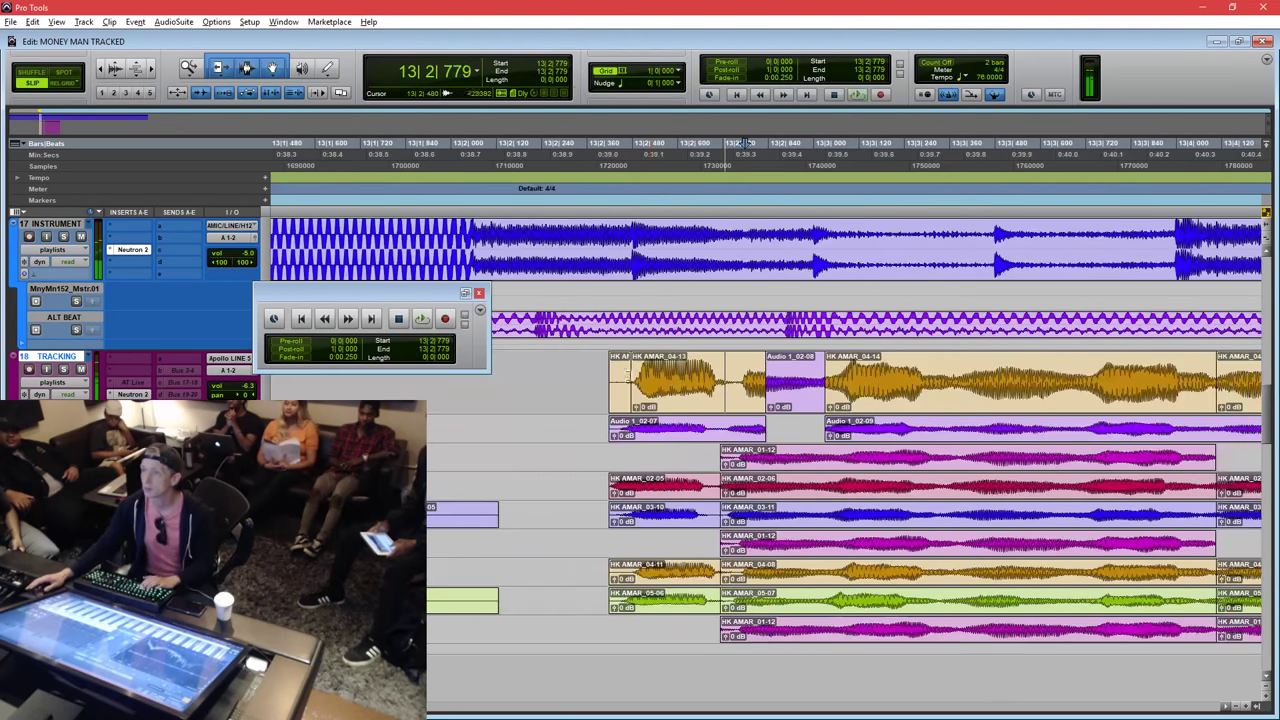
click(587, 378)
key(space)
key(space)
Examine close up the join between the main playlist's gold clip and the inserted purple clip at 13|2|834, clearing the Transport window from the waveform.
click(794, 391)
key(t)
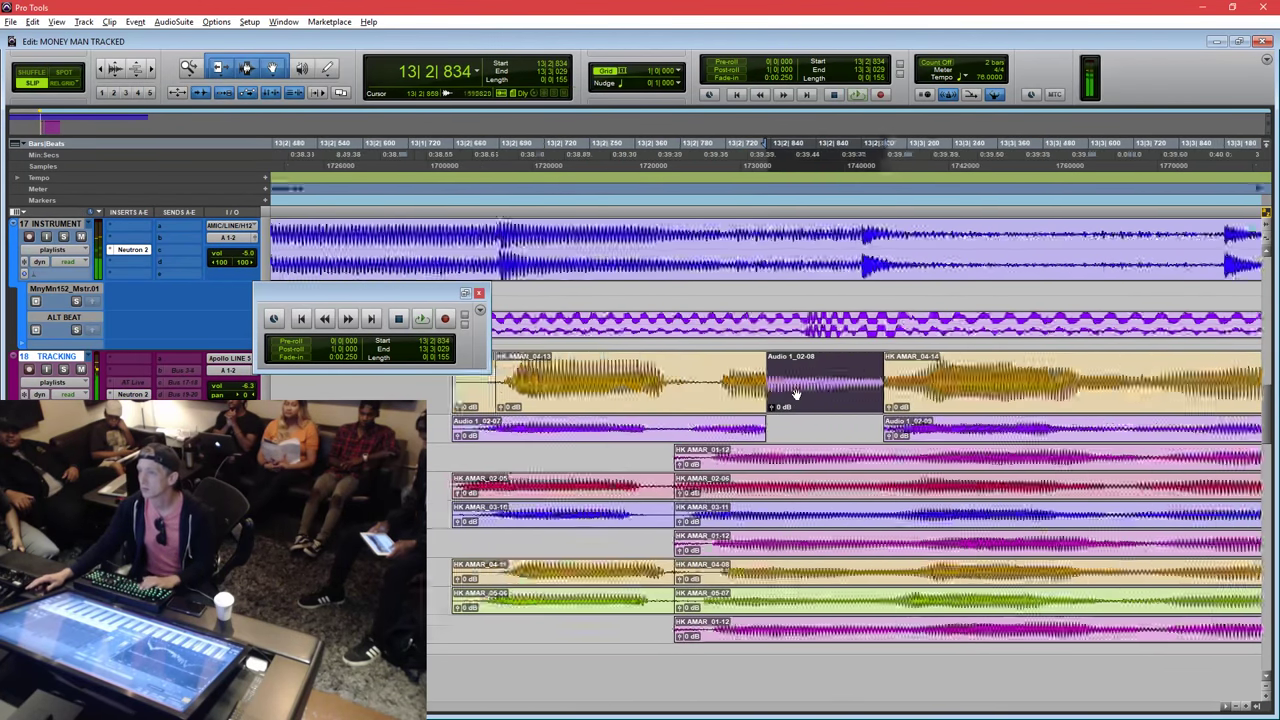
key(t)
click(803, 371)
key(t)
click(697, 409)
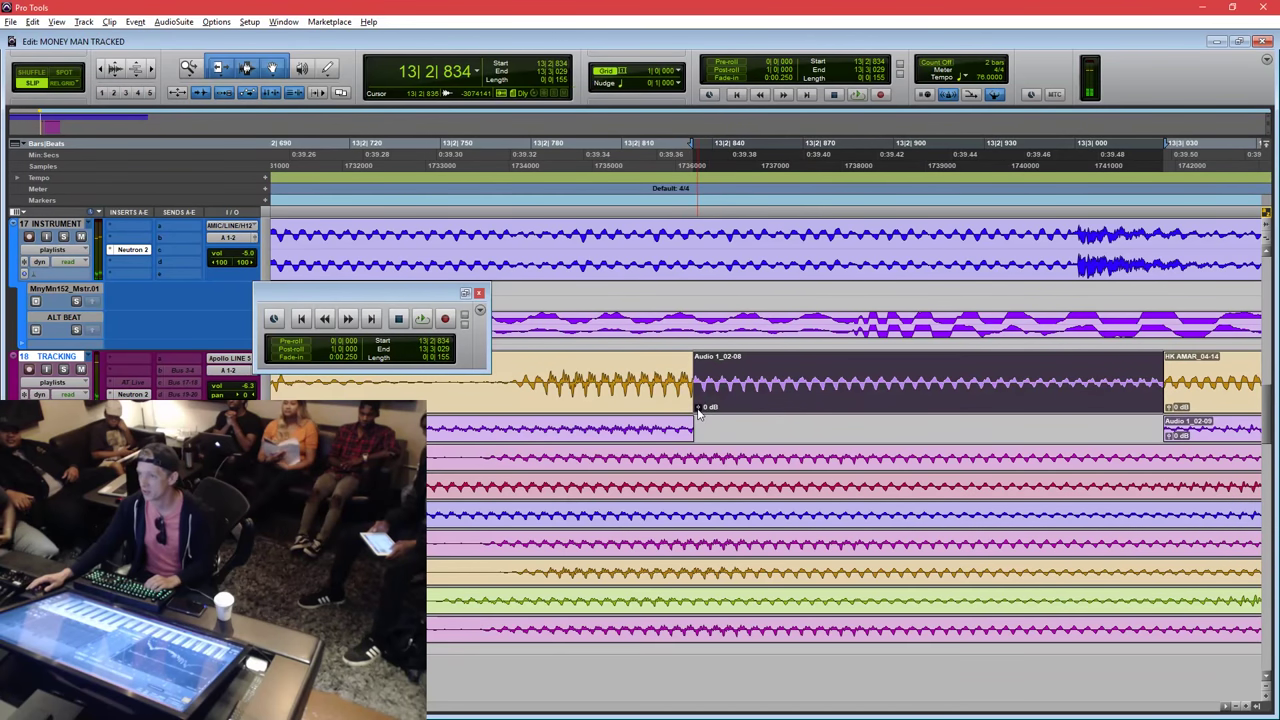
click(670, 391)
click(719, 407)
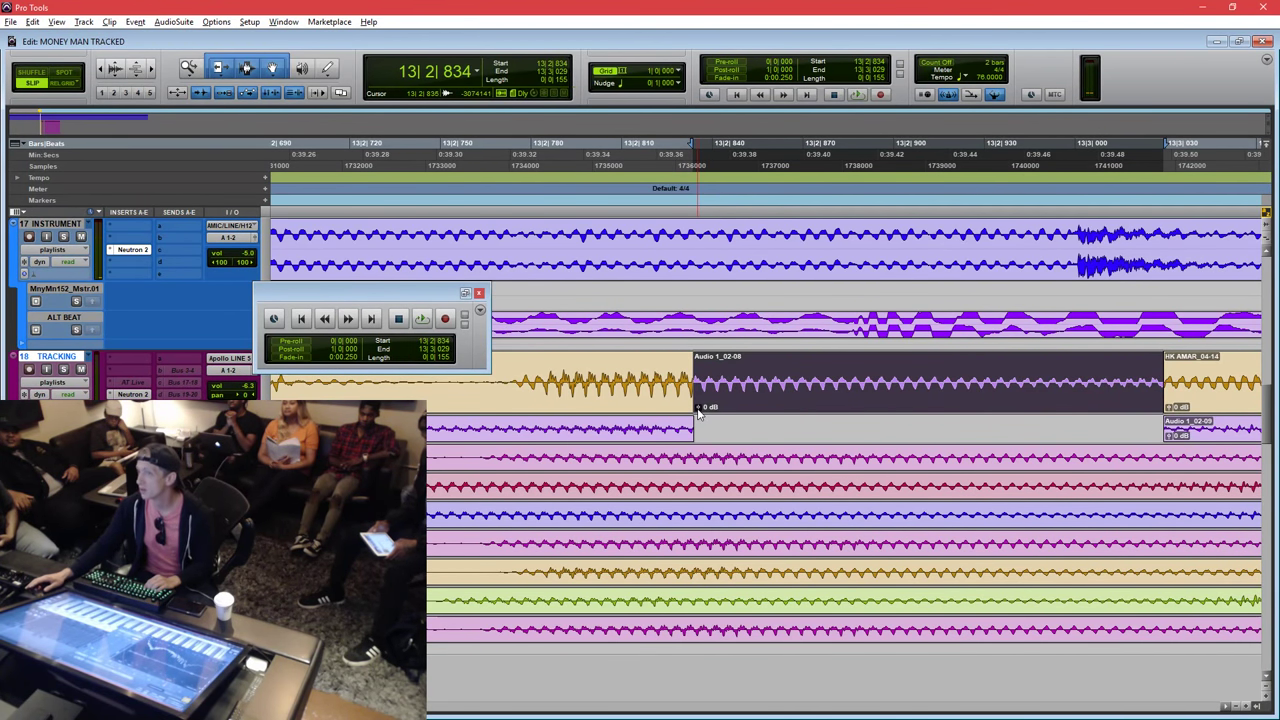
drag(699, 413, 697, 410)
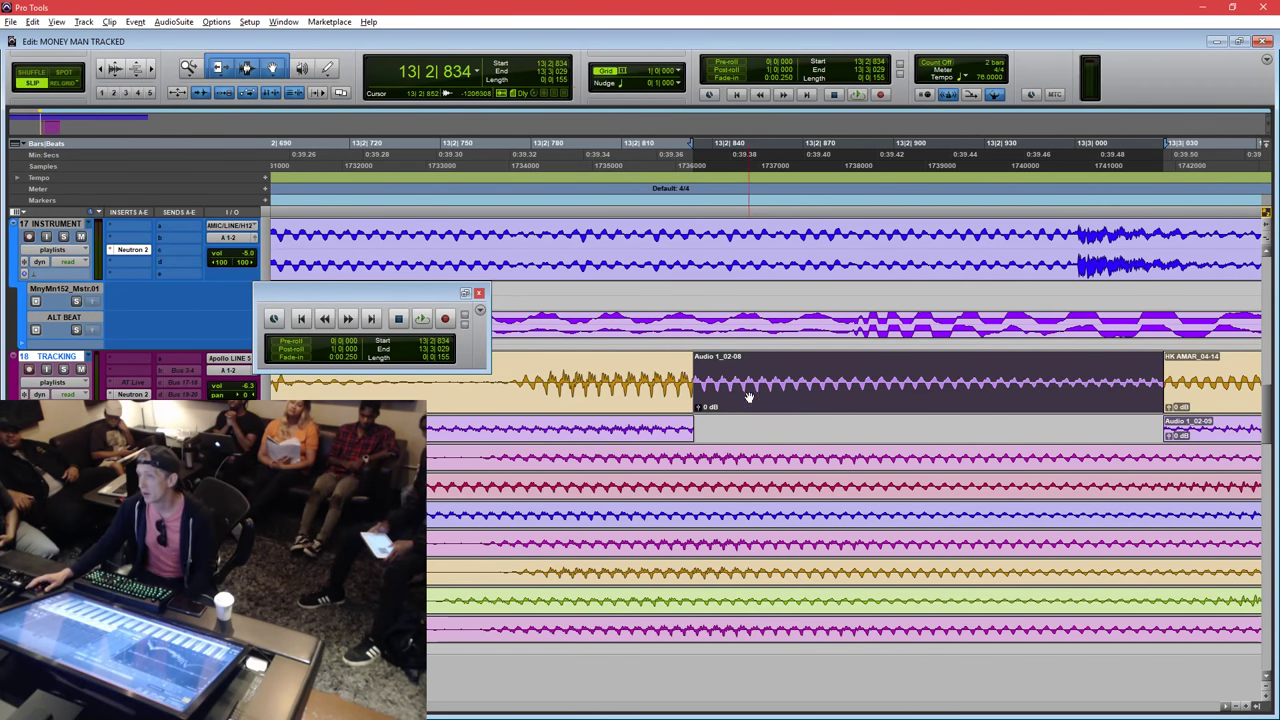
drag(448, 293, 506, 218)
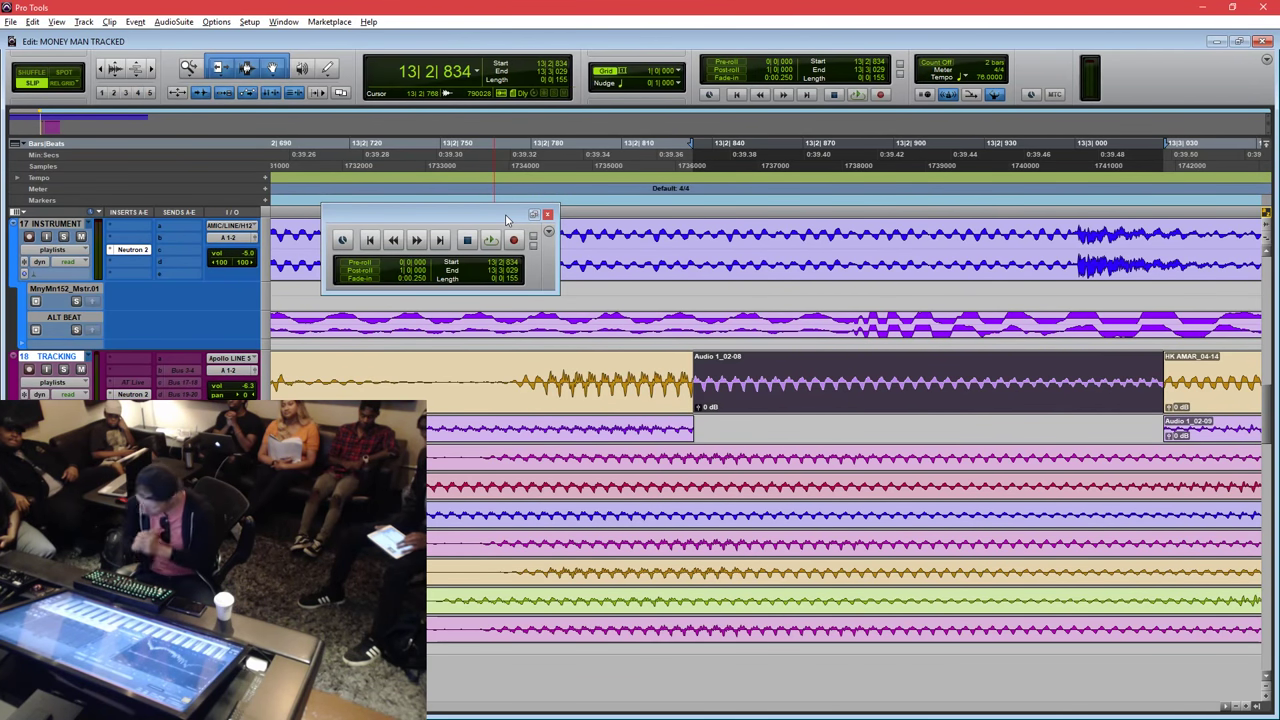
Undo the join trim, the purple clip insertion and the preceding edits at the start of the main playlist's gold clip.
key(r)
key(r)
key(r)
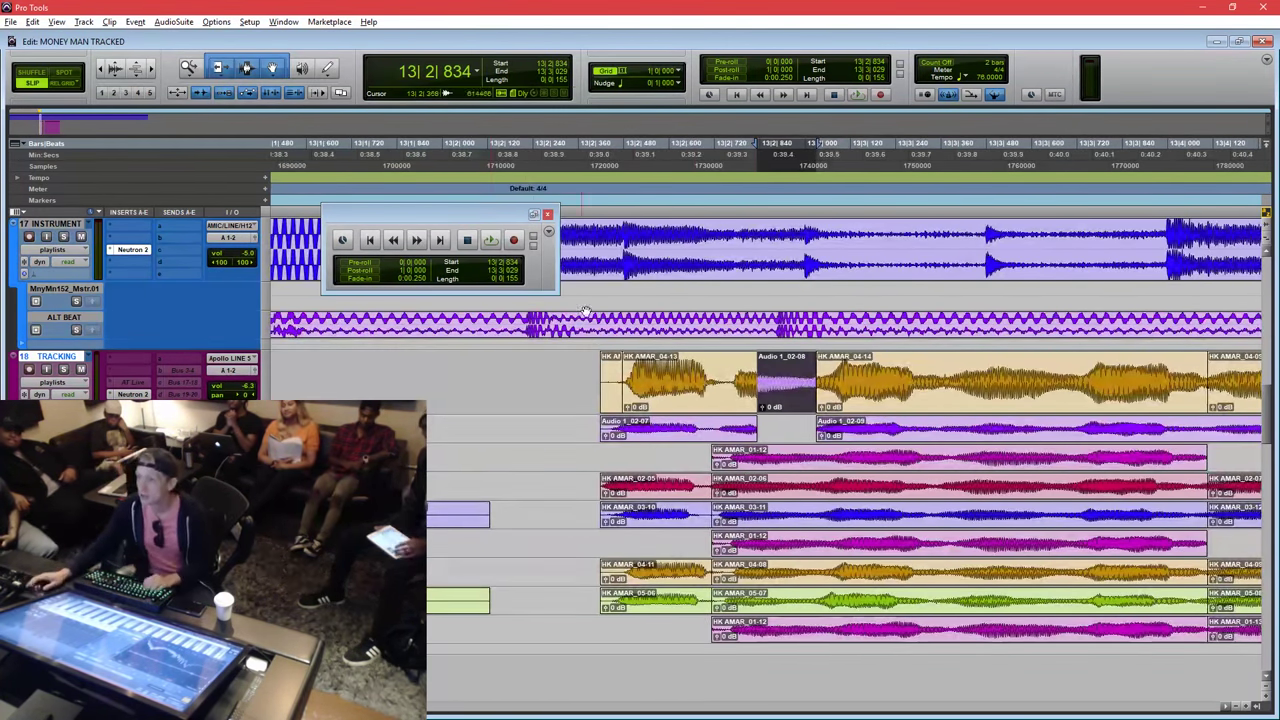
key(super+shift+Down)
key(ctrl+z)
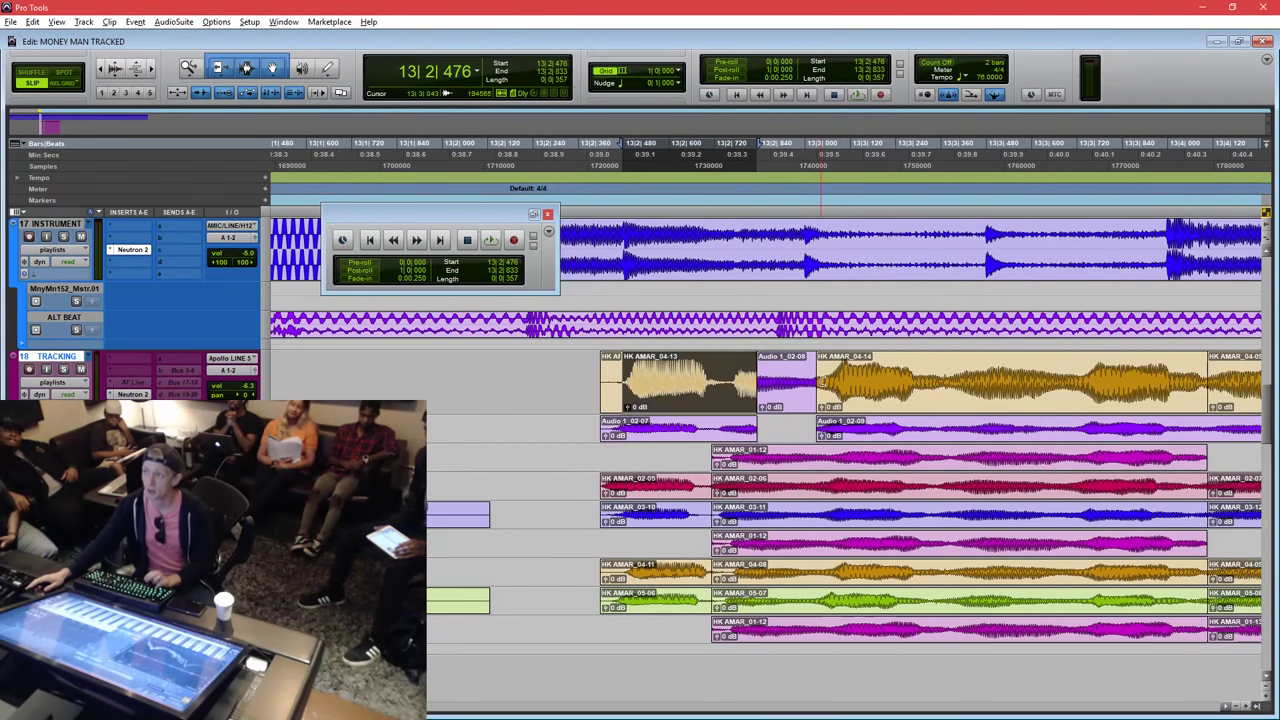
key(ctrl+z)
key(ctrl+z)
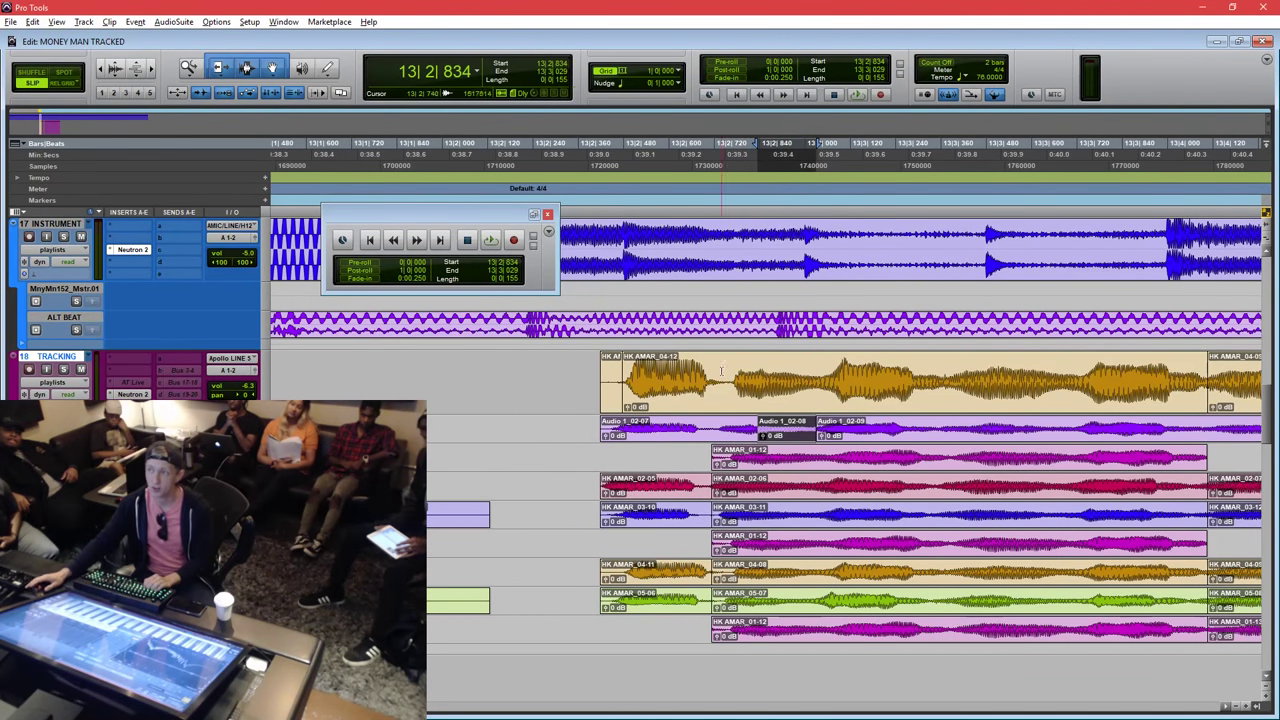
key(ctrl+z)
Delete the leftover fragment before 13|2|445 at the start of the main playlist's gold clip.
drag(610, 375, 532, 385)
key(BackSpace)
click(574, 378)
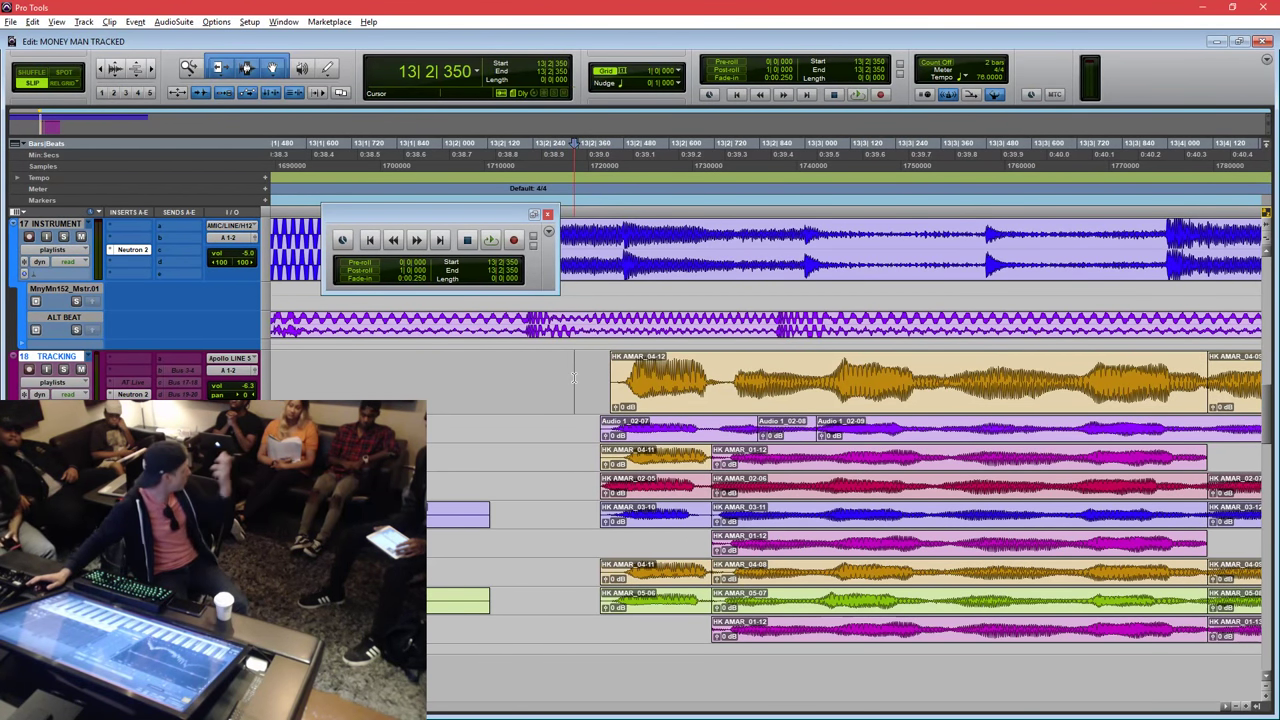
Select the two adjoining gold clips in the main playlist and heal the separation so they form one continuous clip.
click(758, 402)
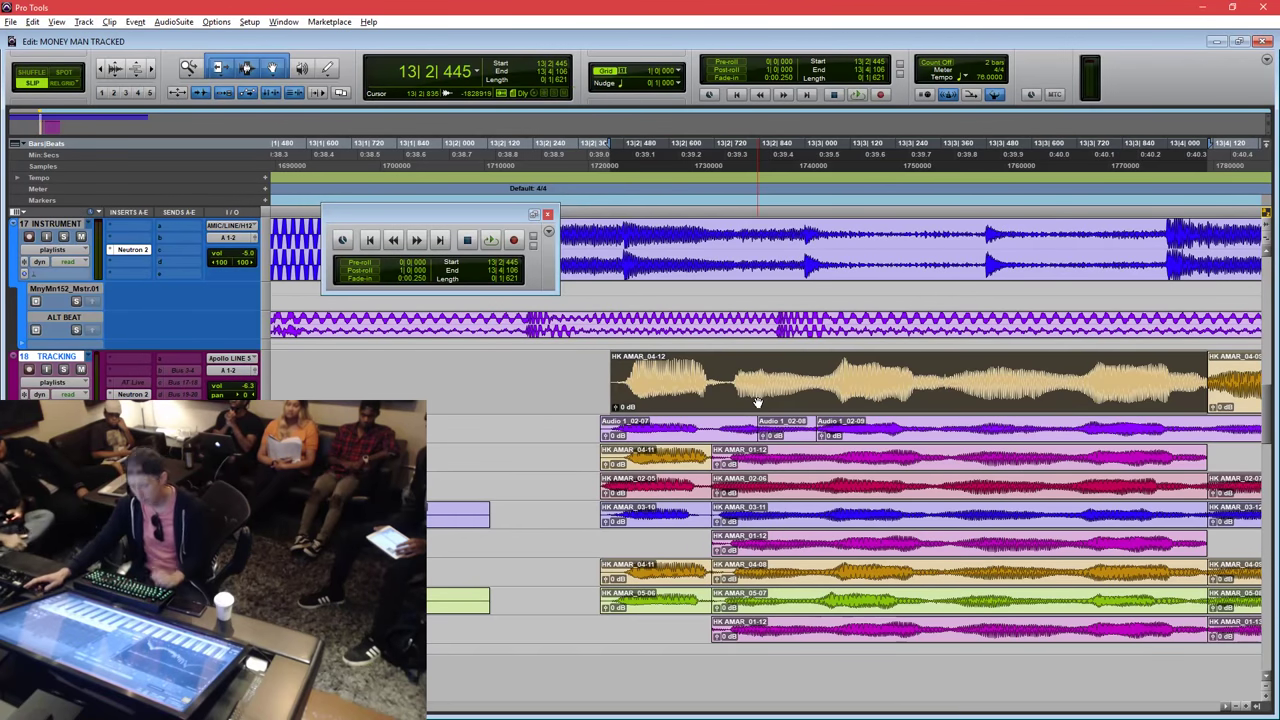
key(r)
key(r)
key(r)
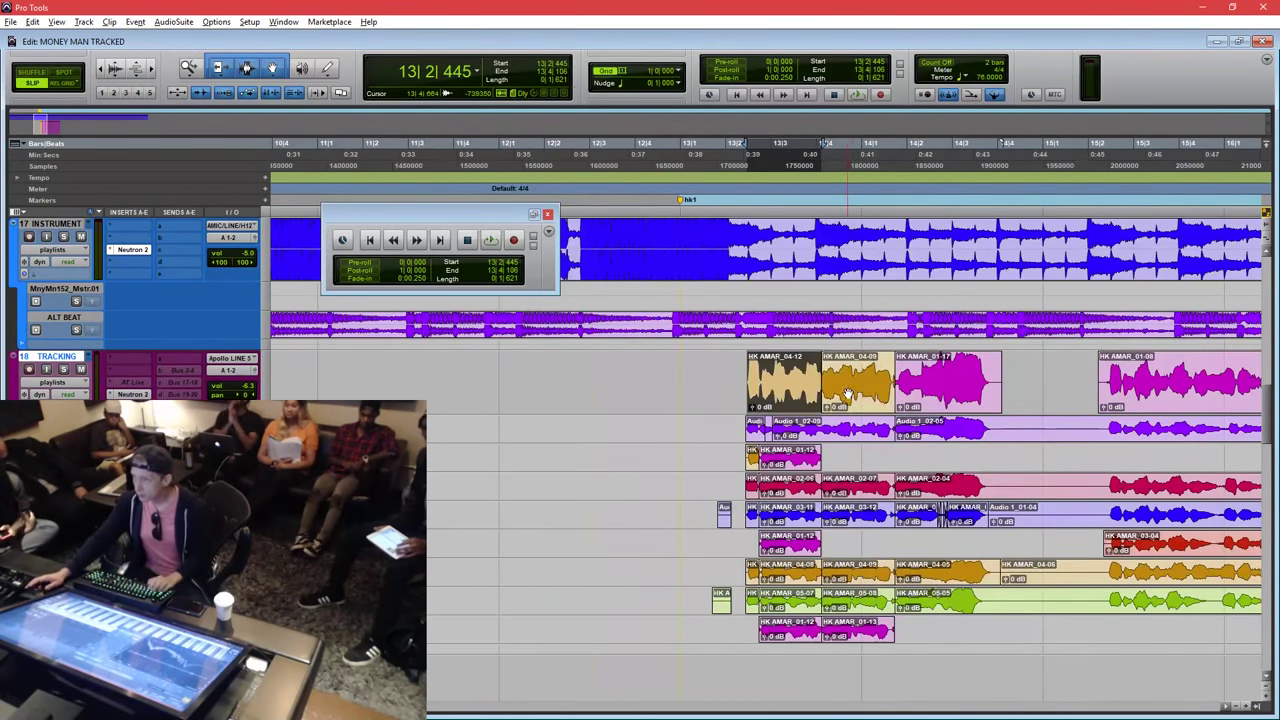
shift+click(846, 393)
double_click(831, 358)
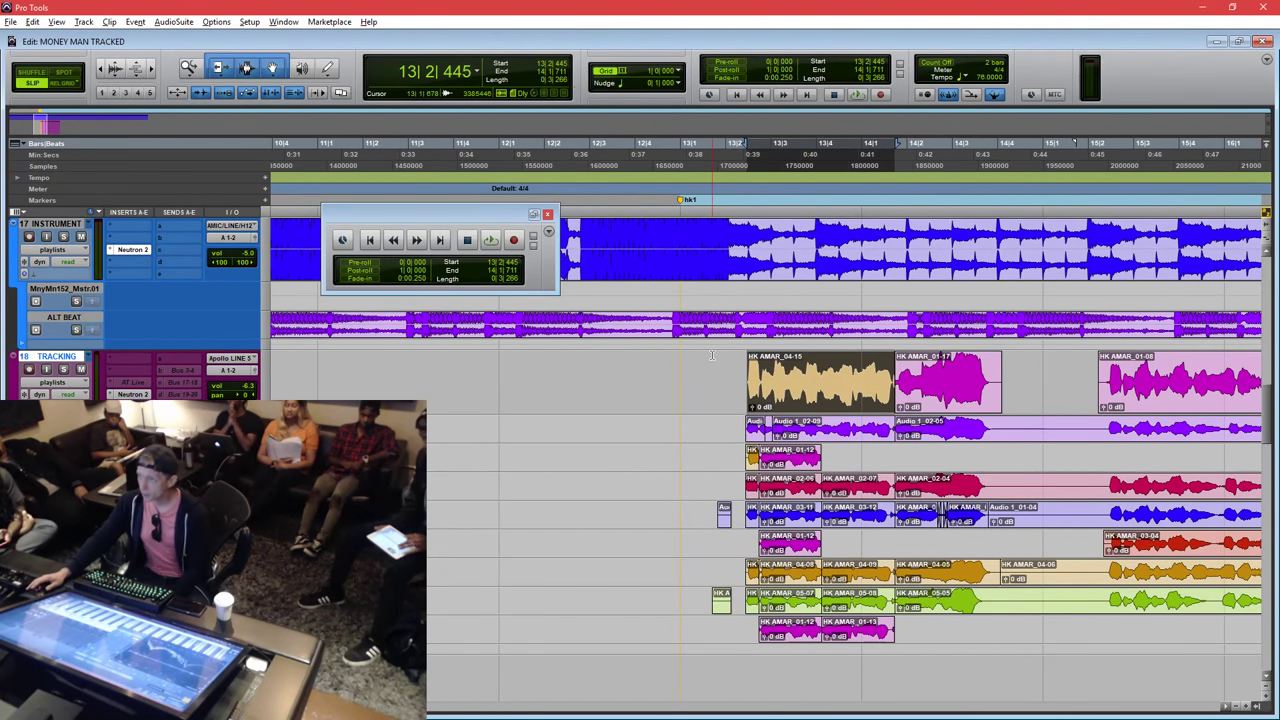
Audition the main playlist's long magenta clip, starting playback from 15|1|932.
drag(718, 360, 1031, 376)
click(1061, 378)
key(space)
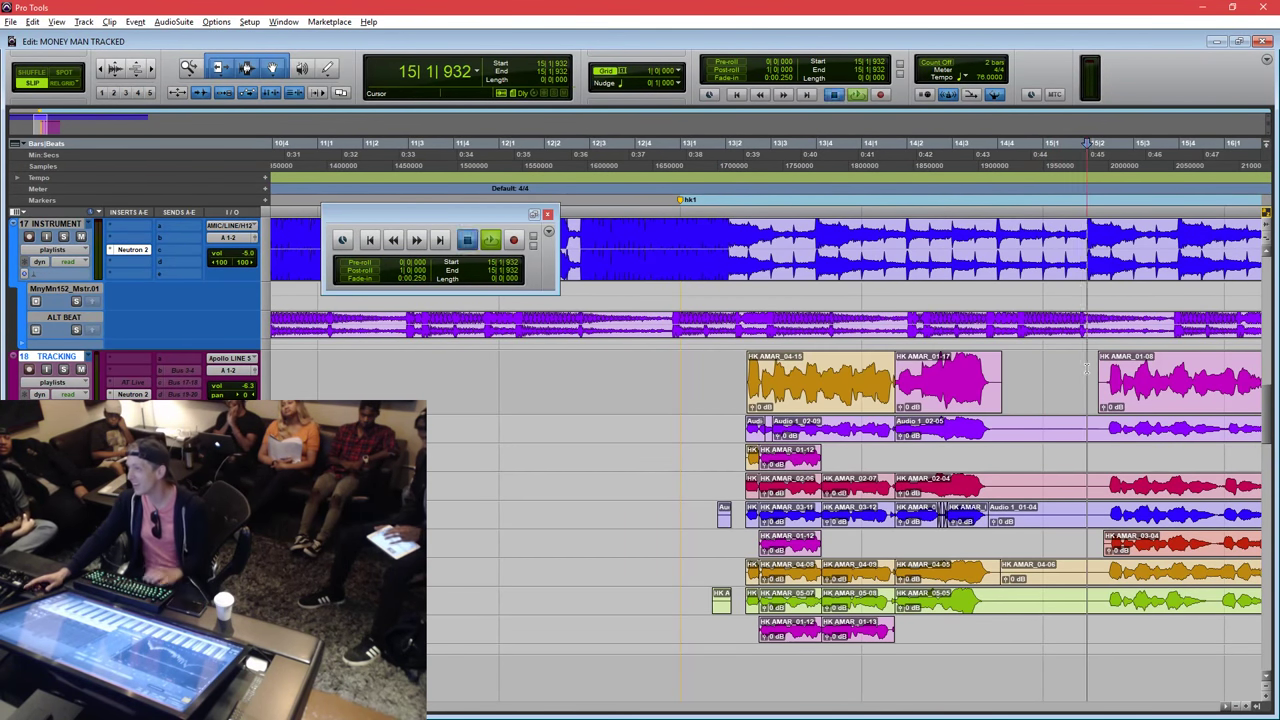
key(r)
click(1031, 365)
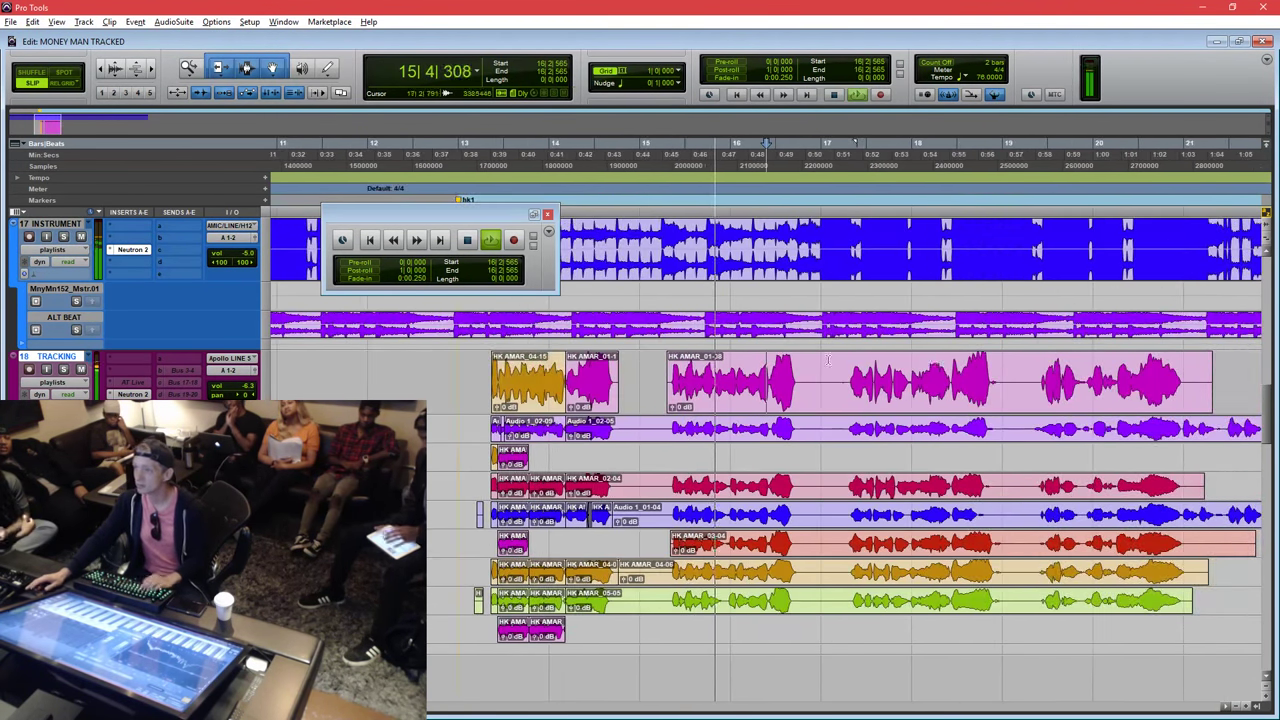
key(ctrl+bracketright)
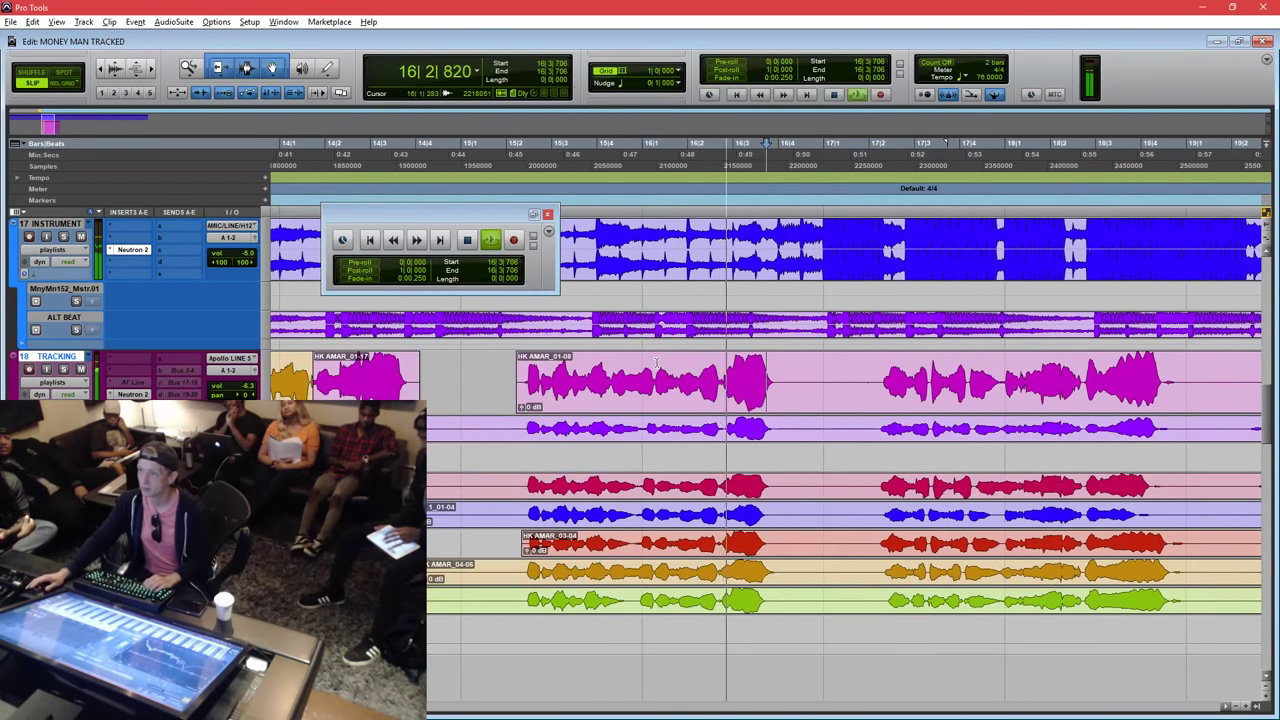
key(space)
key(ctrl+bracketleft)
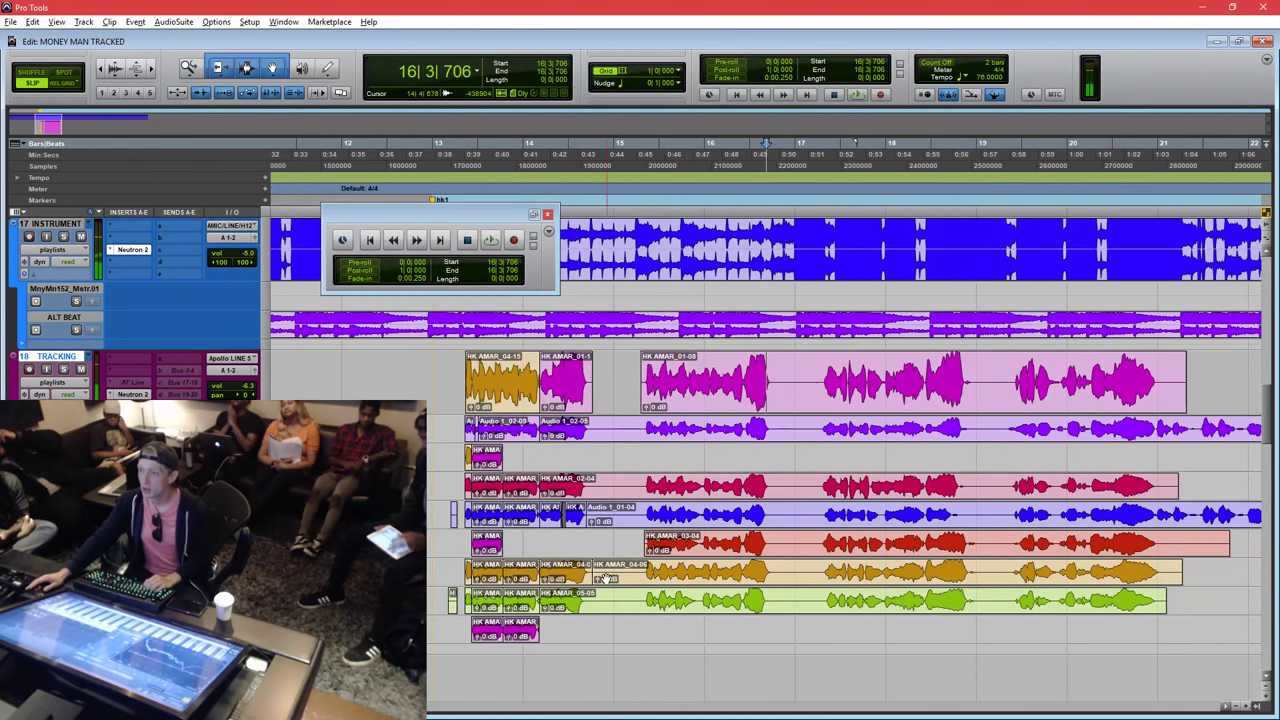
Move the green take's material from 15|2|029 to 21|1|396 up into the main playlist in place of the long magenta clip.
click(670, 578)
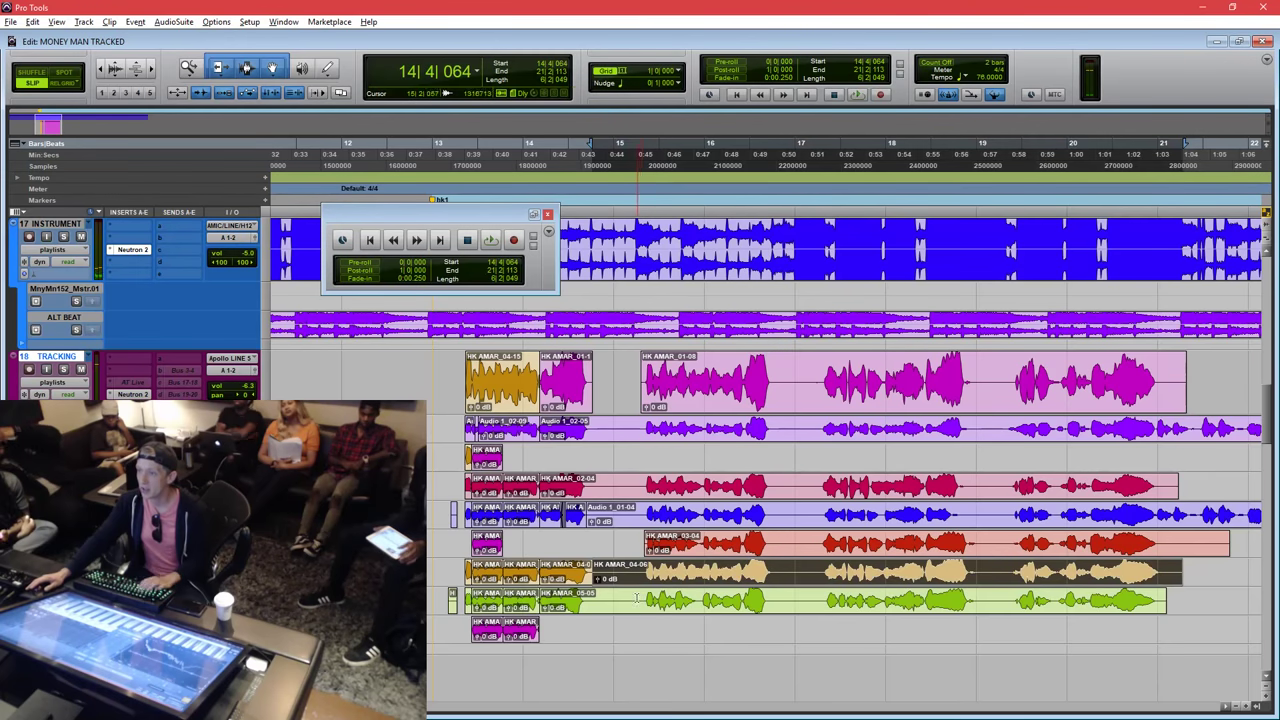
click(636, 598)
key(ctrl+bracketleft)
drag(854, 385, 854, 458)
drag(792, 609, 778, 393)
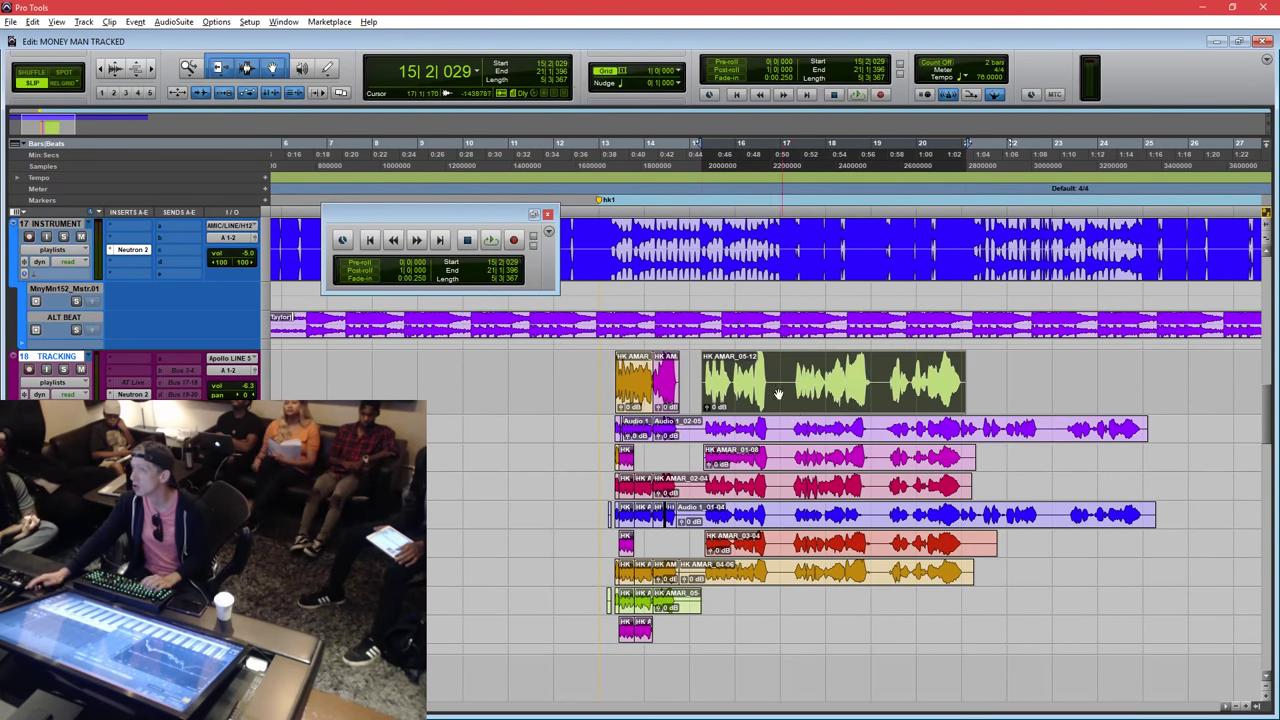
Audition the green clip in the main playlist from 15|1|862 and check its phrases against the alternate takes.
key(ctrl+bracketright)
key(ctrl+bracketright)
click(759, 385)
key(space)
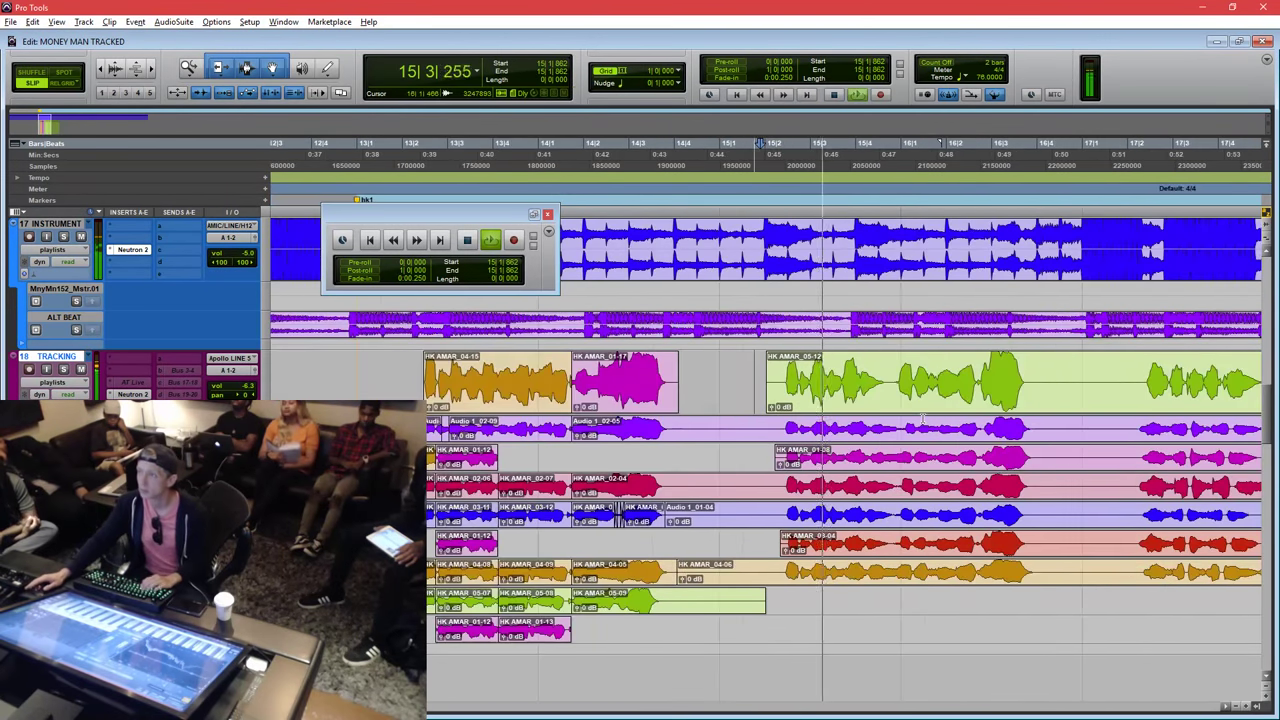
key(ctrl+bracketleft)
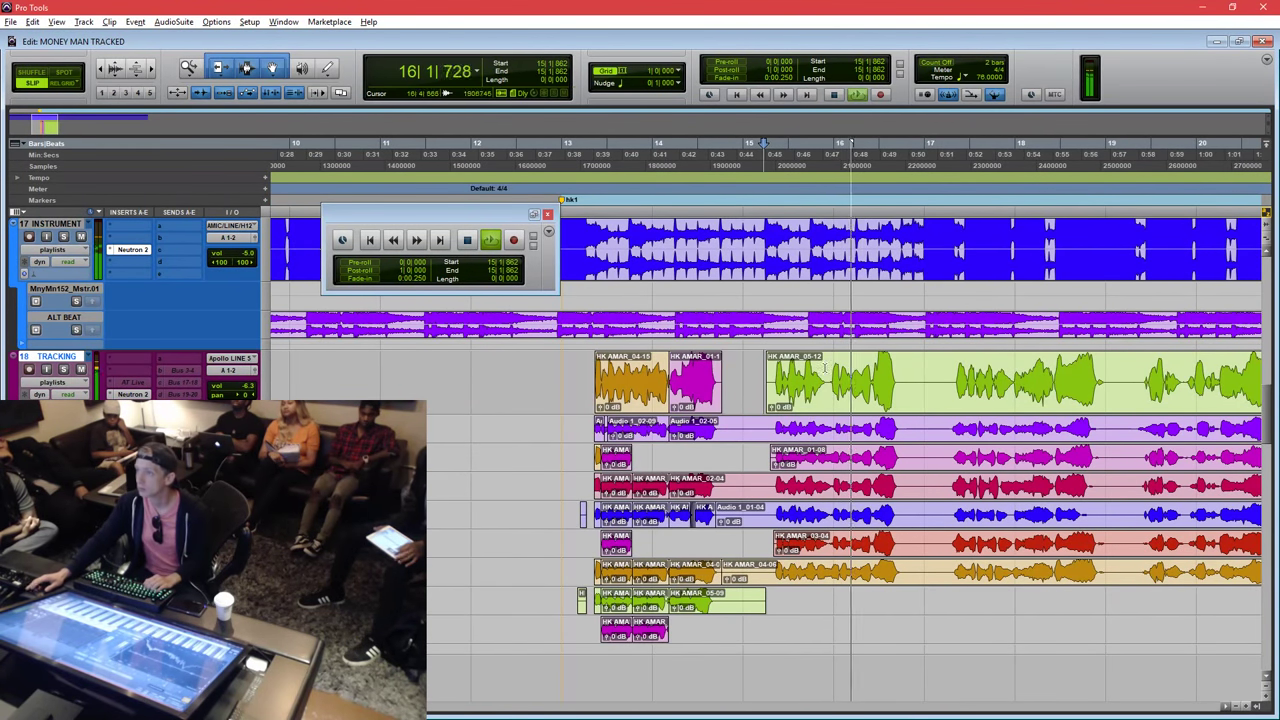
key(ctrl+bracketright)
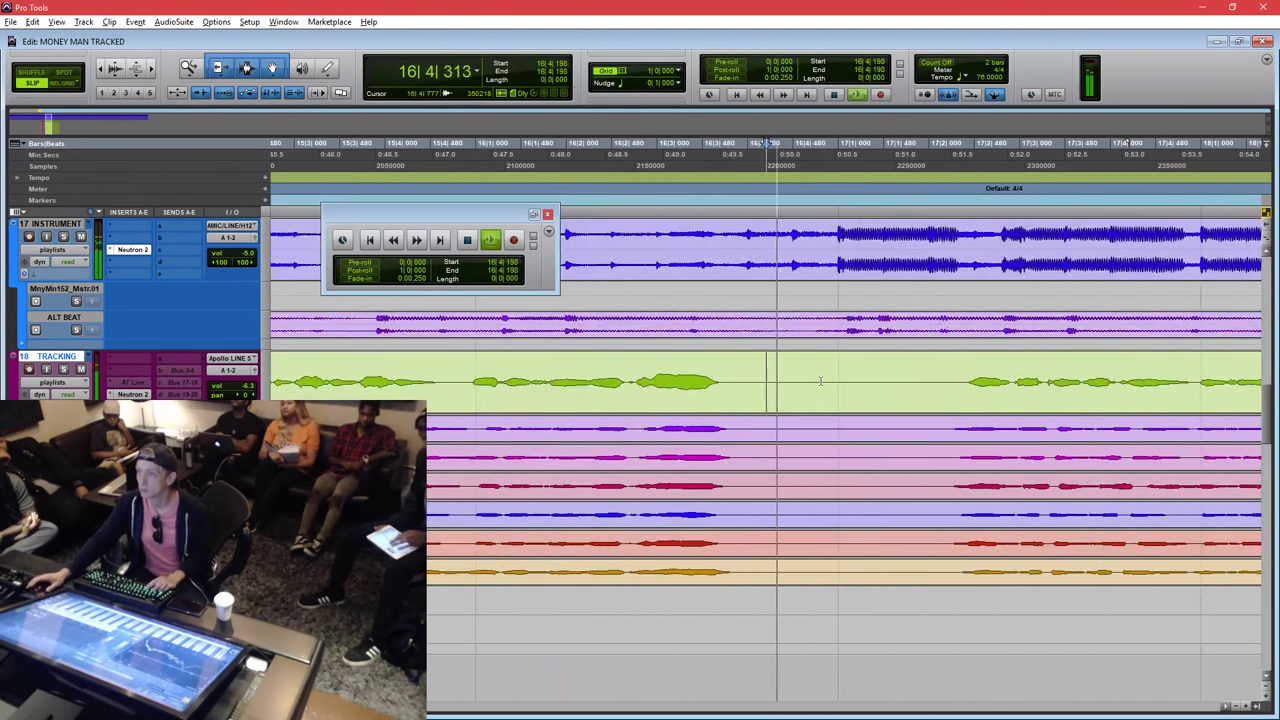
key(ctrl+bracketleft)
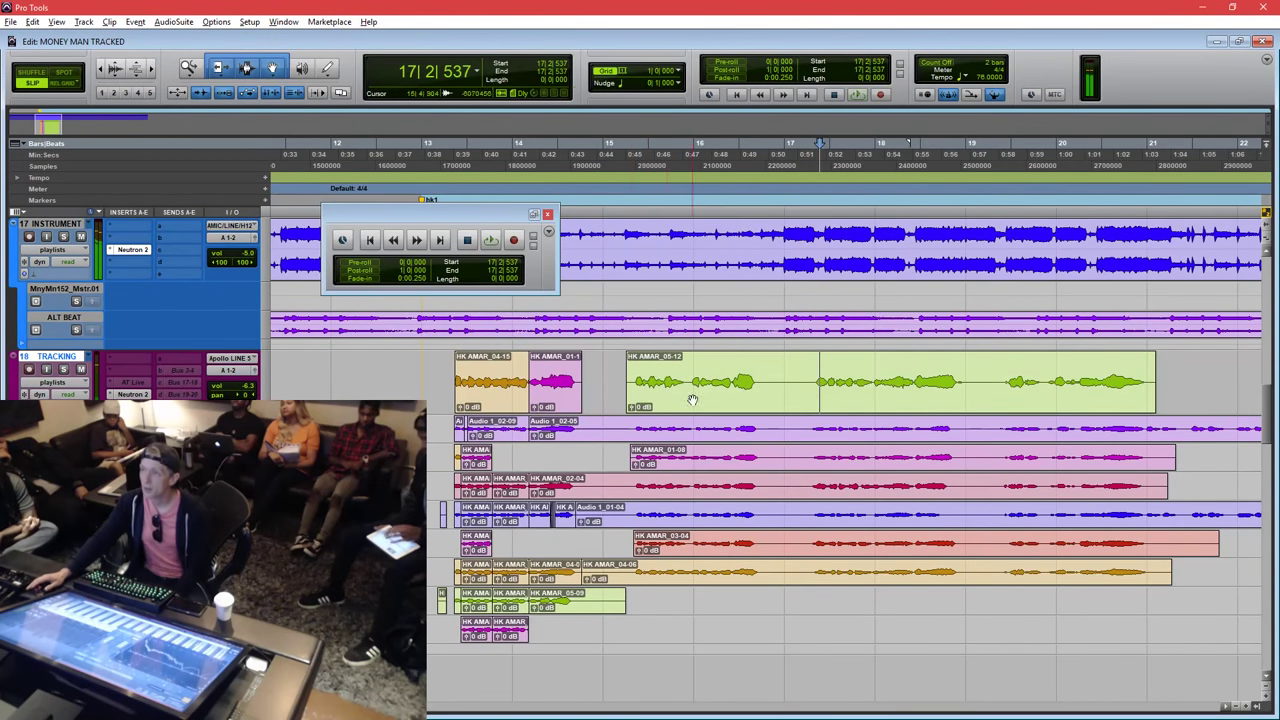
Select the whole comp in the main playlist, from 12|4|876 to 21|3|565.
click(692, 400)
drag(430, 378, 1203, 375)
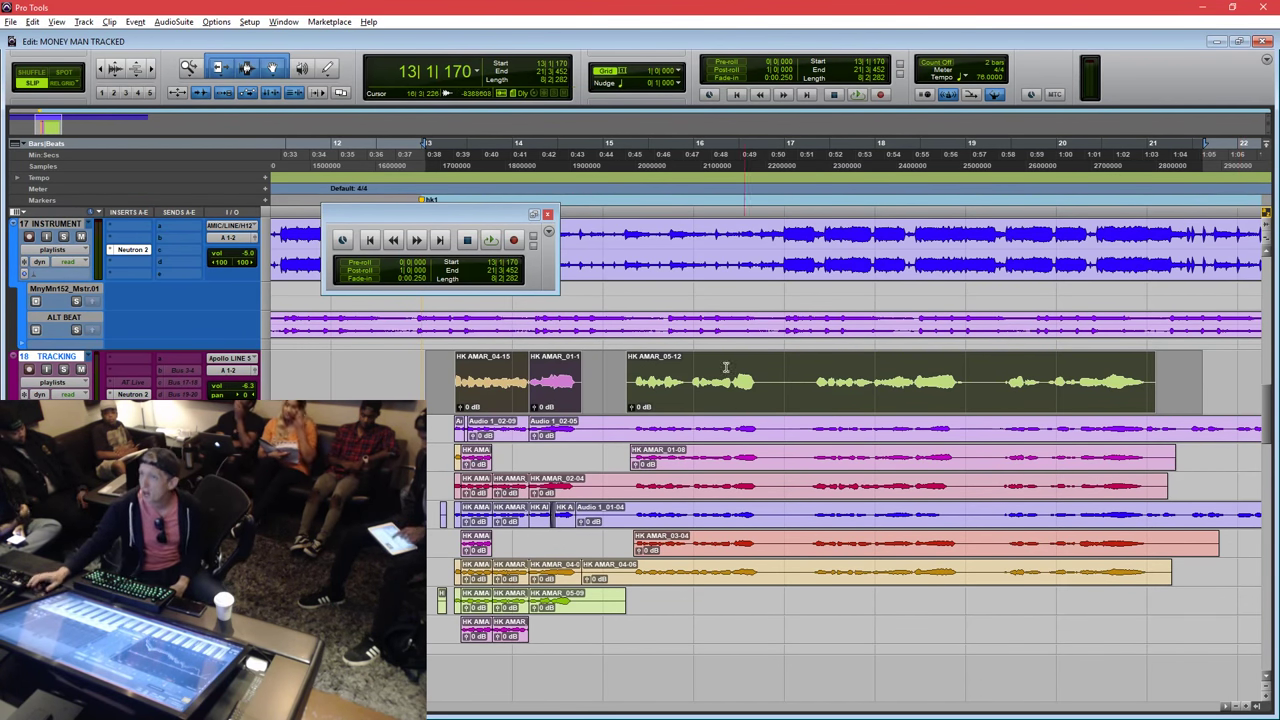
drag(505, 222, 488, 130)
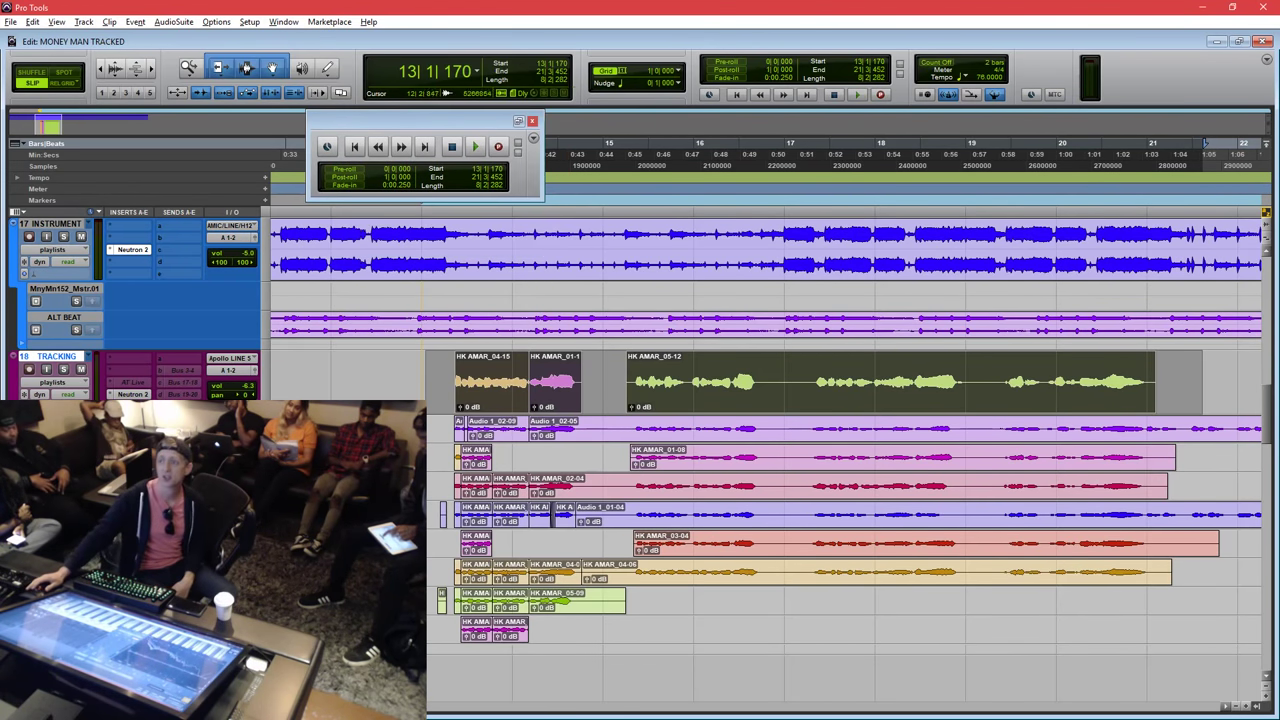
drag(420, 385, 1205, 364)
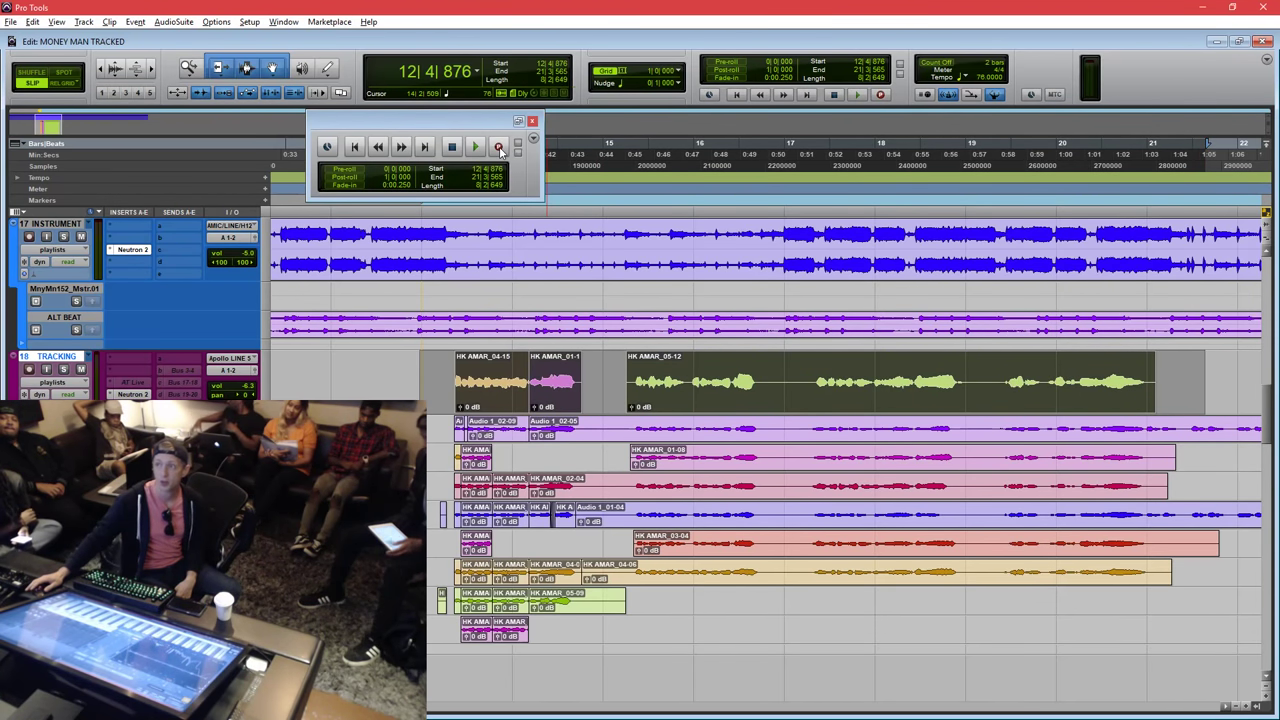
Hide the floating Transport window, show it again and reposition it above the instrument track, clear of the vocal takes.
drag(487, 127, 507, 176)
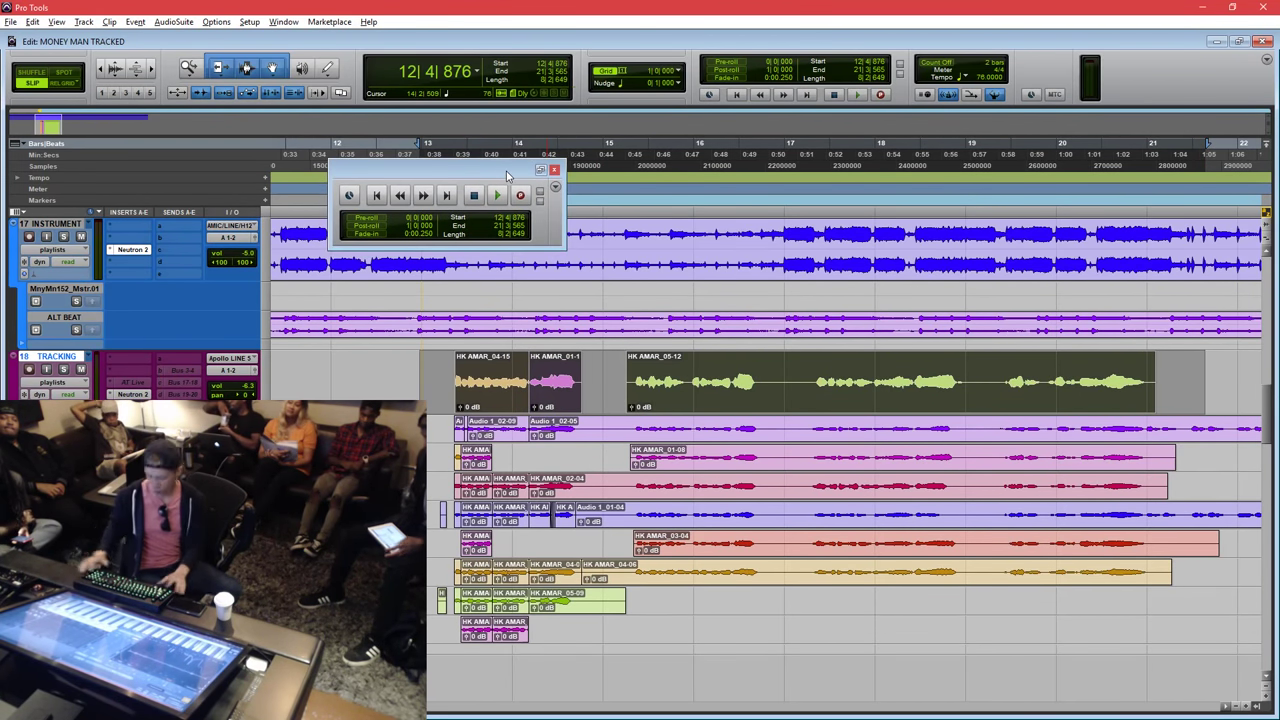
key(ctrl+KP_1)
key(ctrl+1)
key(ctrl+1)
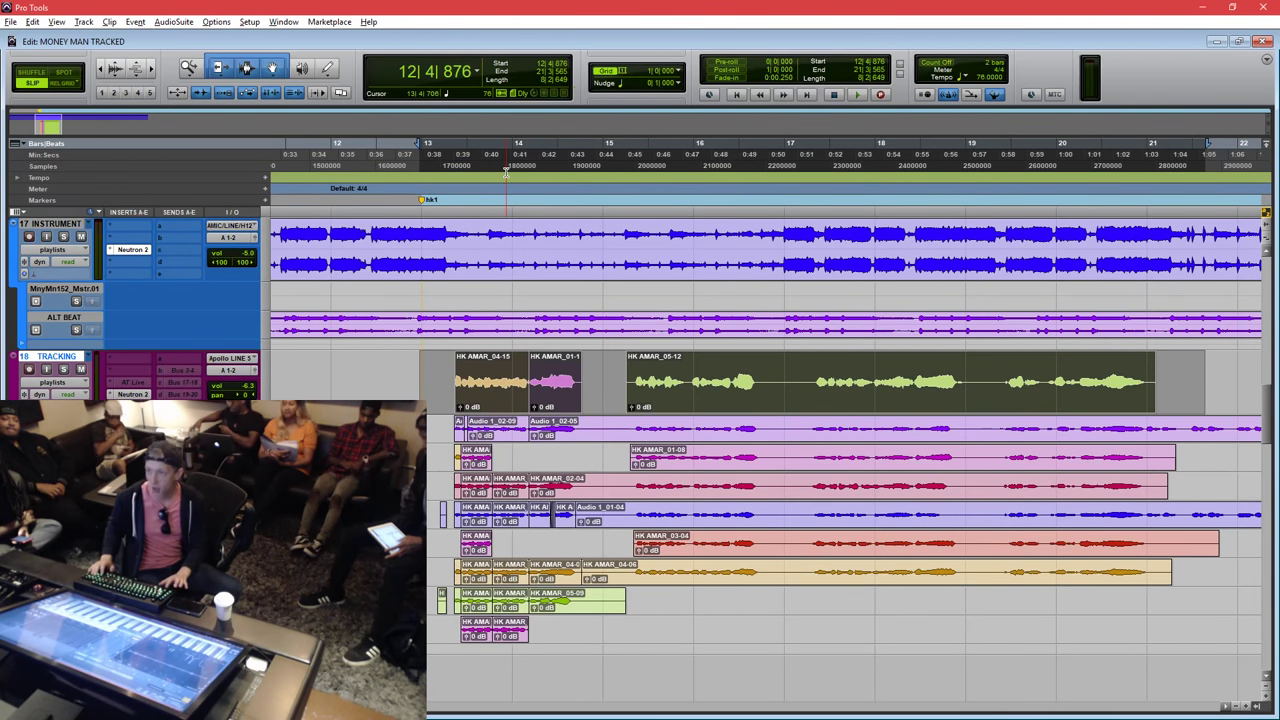
key(ctrl+1)
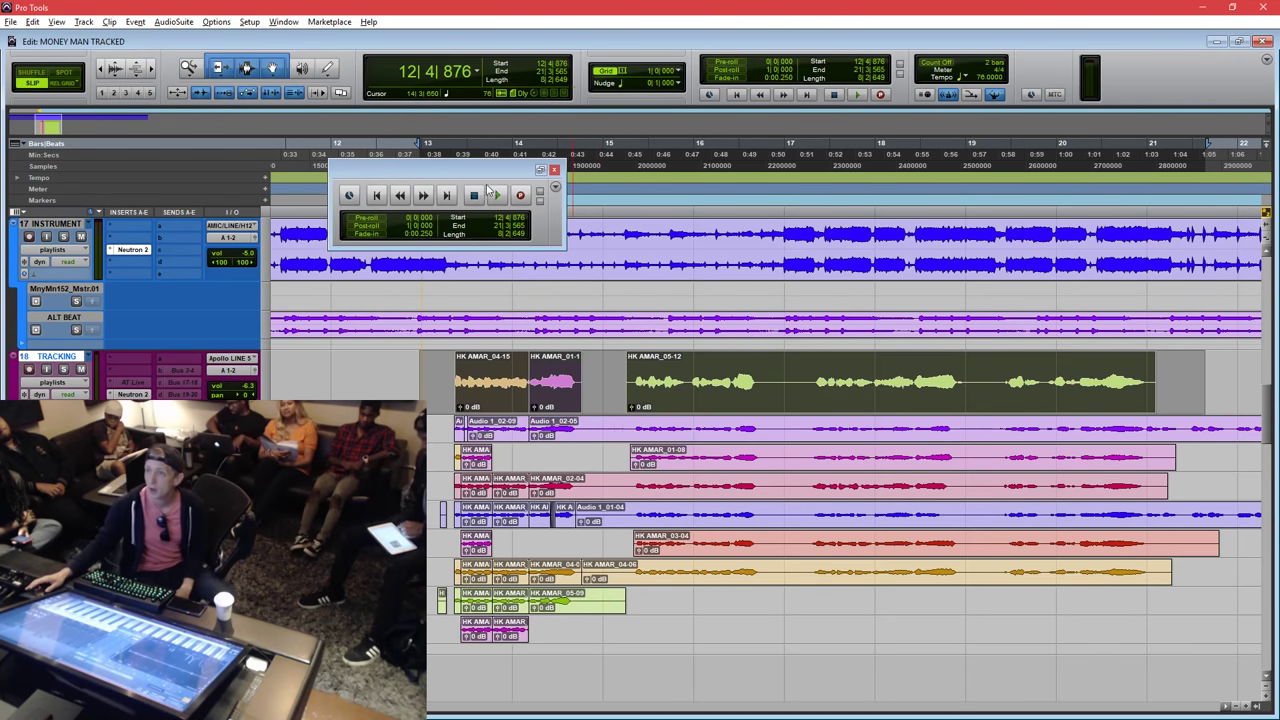
drag(488, 188, 426, 216)
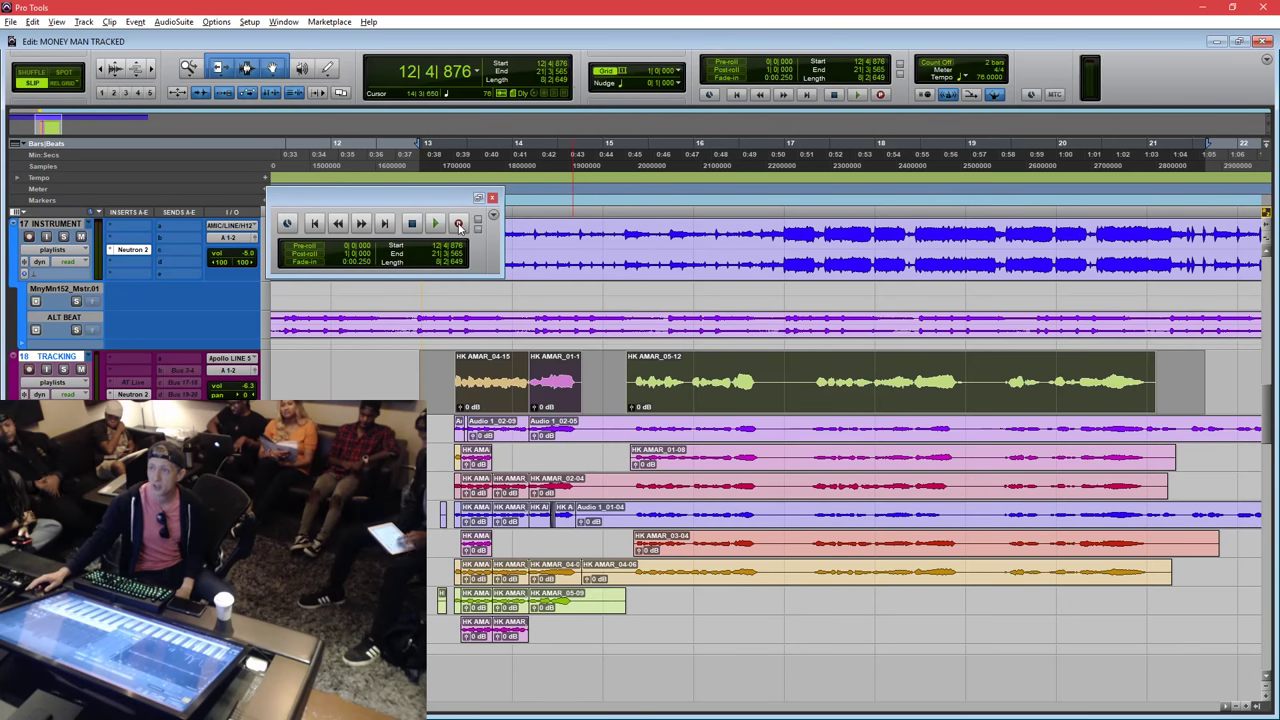
drag(450, 197, 575, 167)
Show the full song timeline and place the edit cursor in the main playlist's empty area at 24|3|791 and at 37|4|735.
click(421, 363)
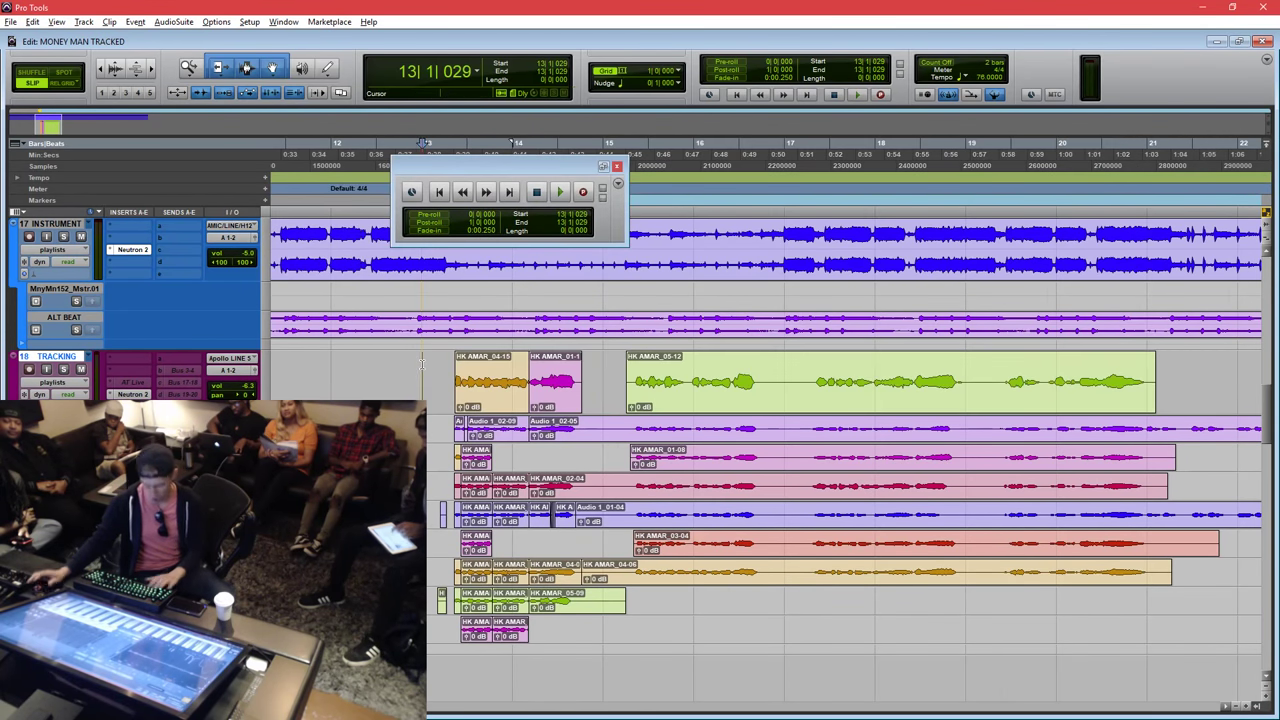
key(r)
key(r)
key(r)
click(540, 360)
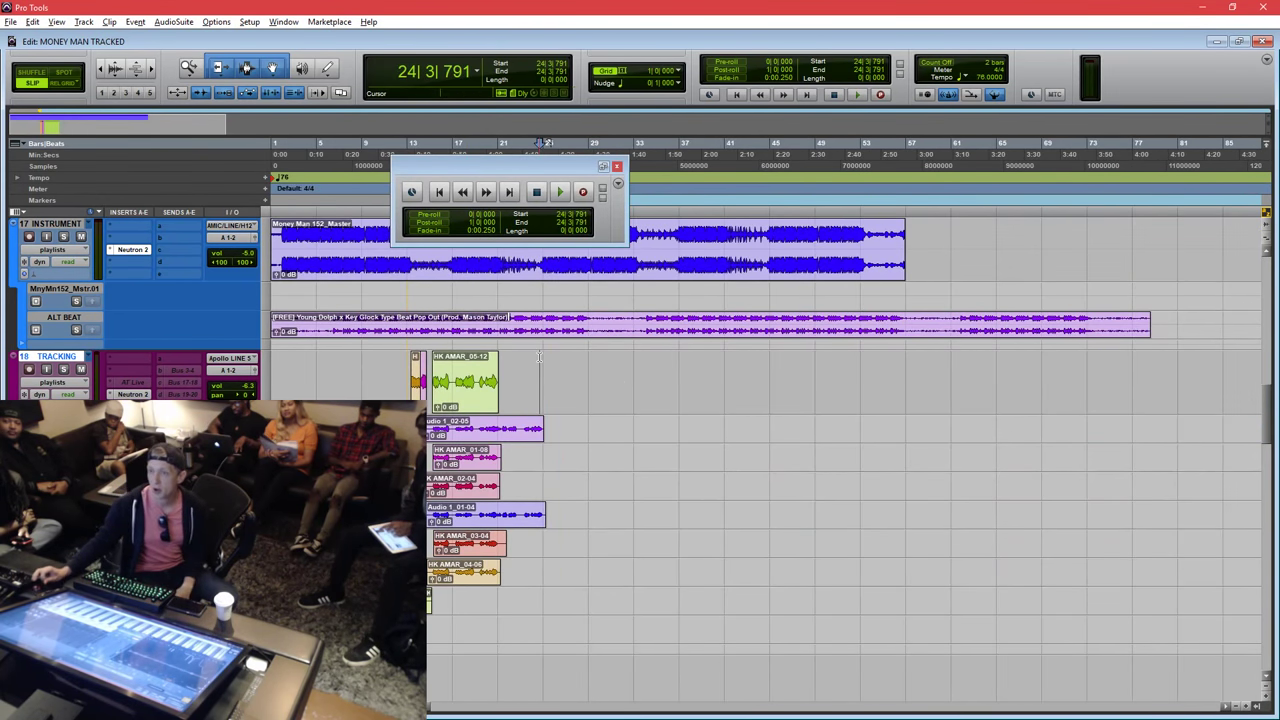
drag(533, 368, 692, 372)
click(689, 372)
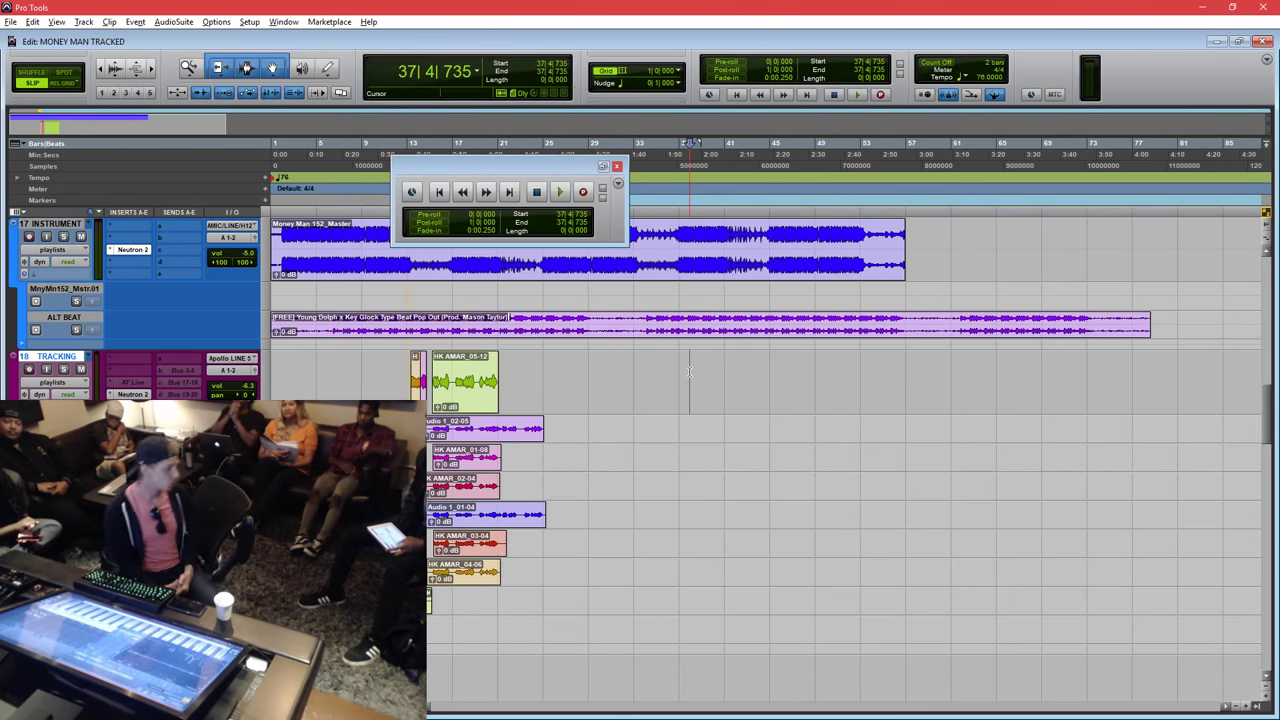
Examine the empty track space below the take playlists, marking 8|4|508 to 30|4|057 there, and return to the tracking track.
scroll(632, 390, down, 2)
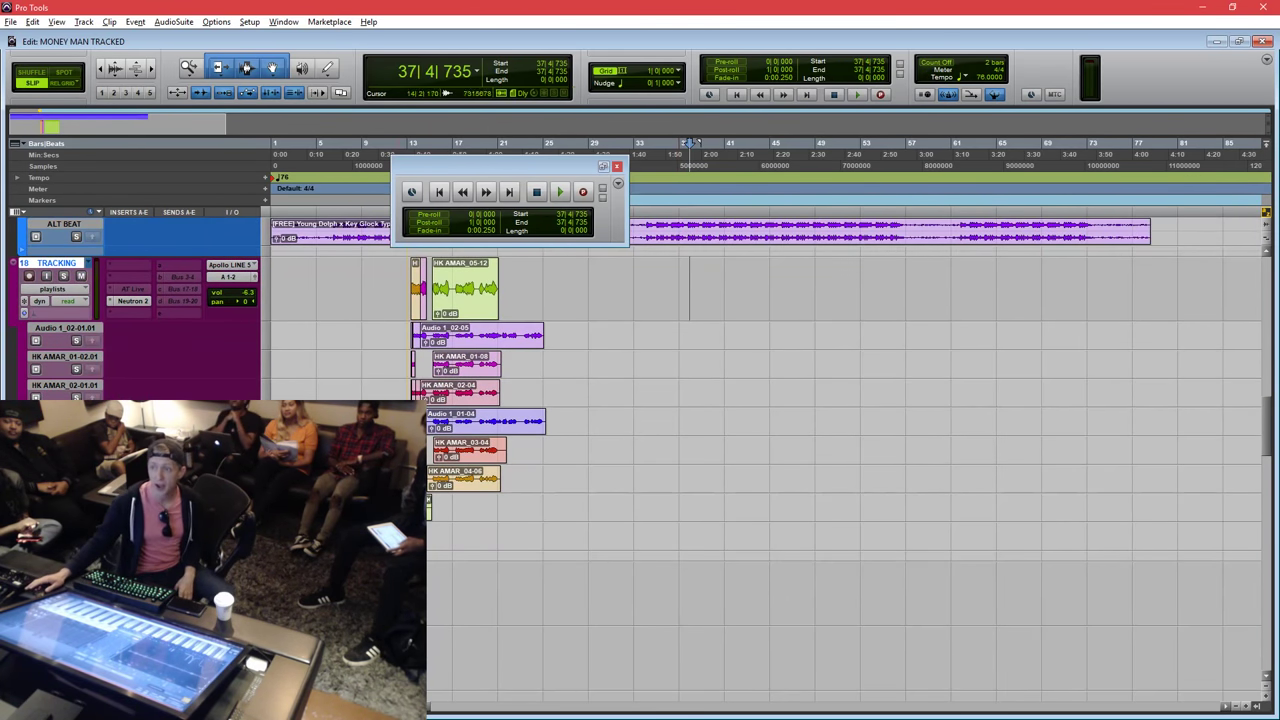
drag(382, 600, 592, 616)
drag(361, 640, 608, 644)
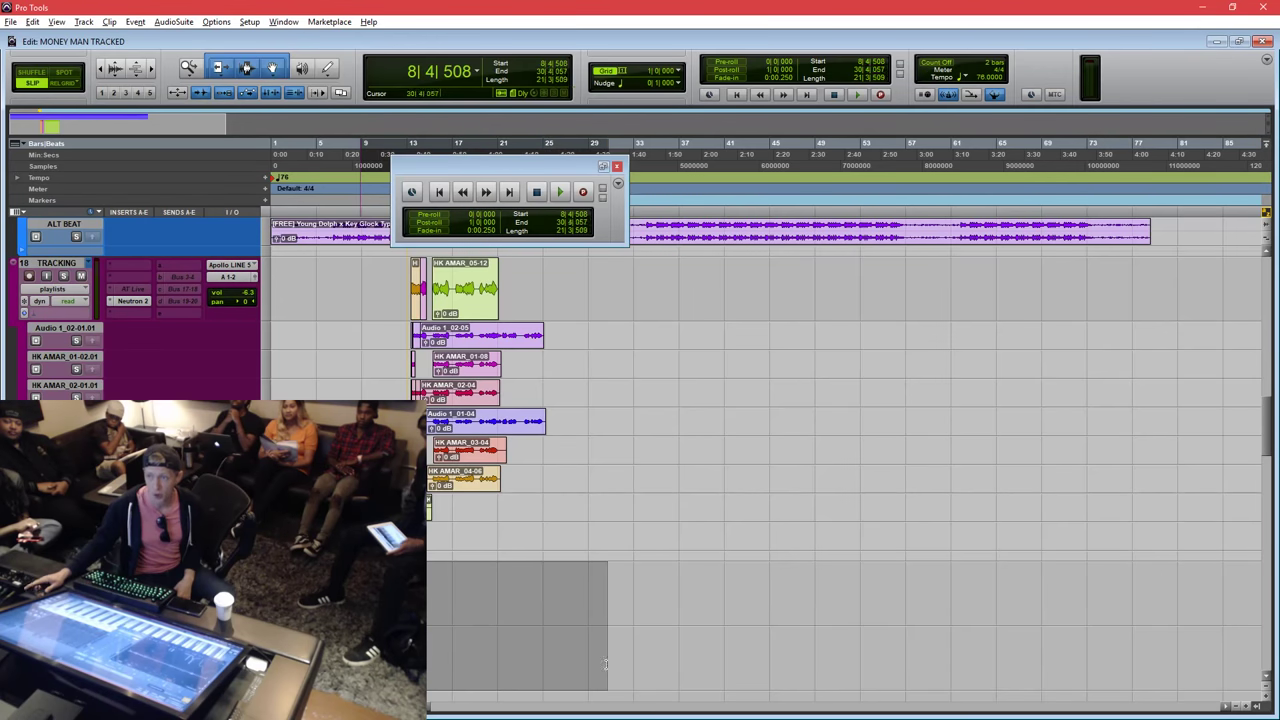
click(381, 226)
scroll(290, 248, up, 1)
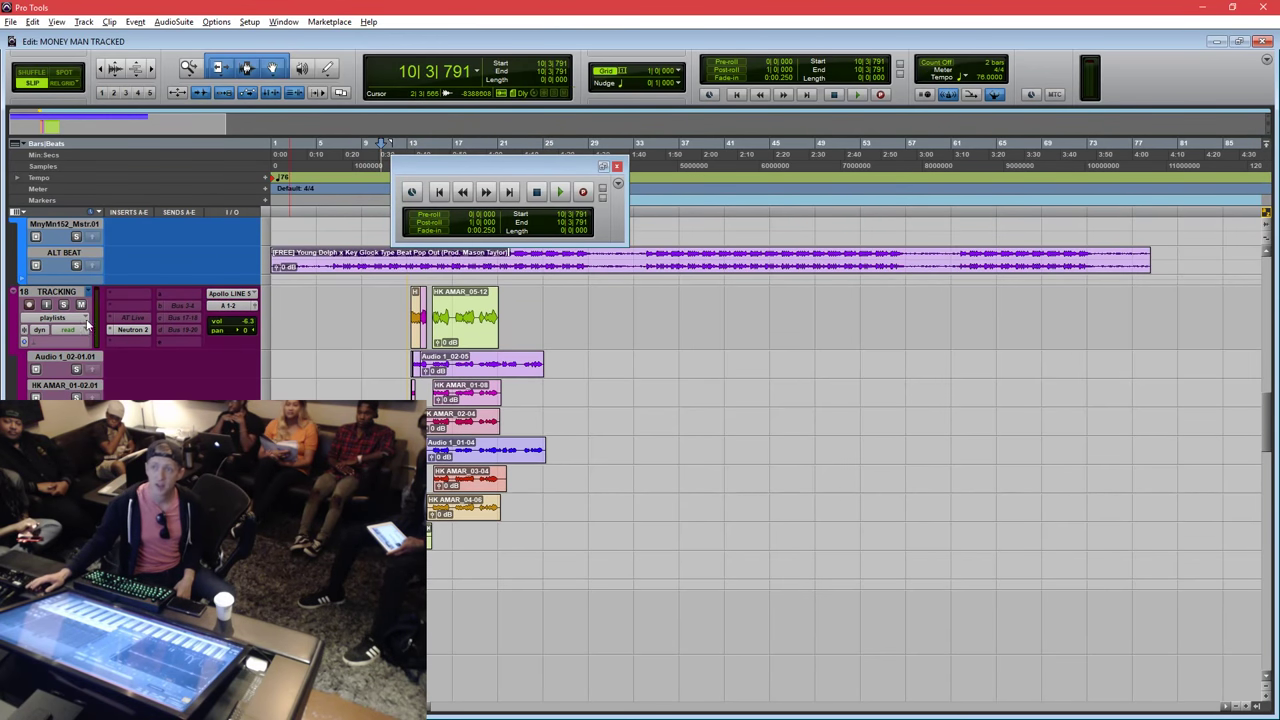
Move the vocal comp, selected from 11|2|621 to 24|4|509, out of TRACKING's main playlist onto the hook vocal track below.
click(60, 292)
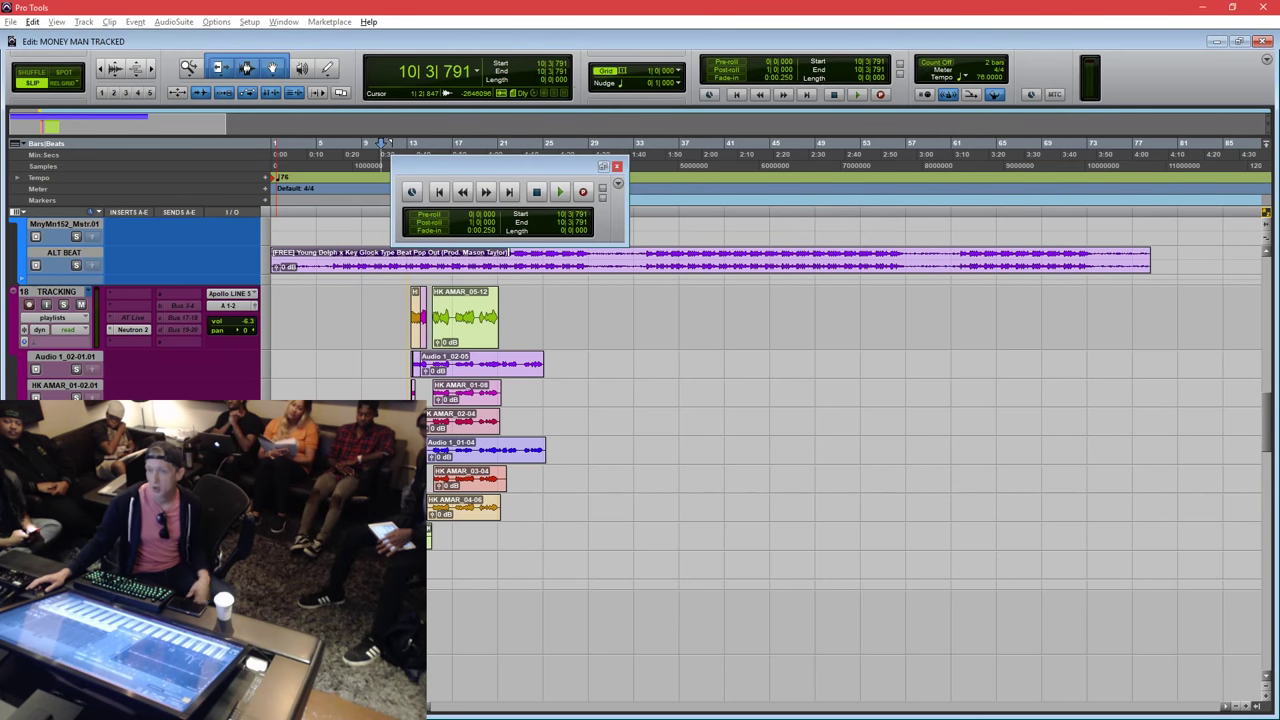
drag(495, 318, 433, 612)
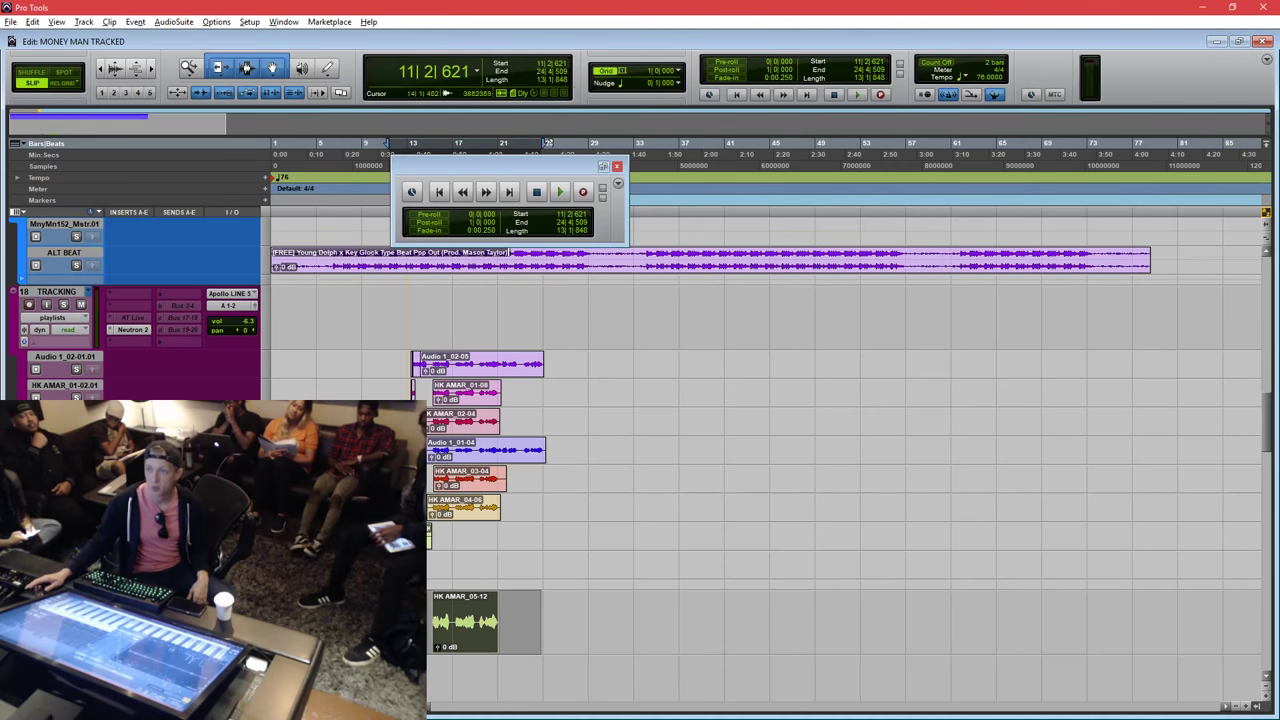
Try a 5.4 dB high-shelf boost at 3870 Hz in TRACKING's Neutron 2 equalizer, reset the band and close the plug-in.
click(141, 330)
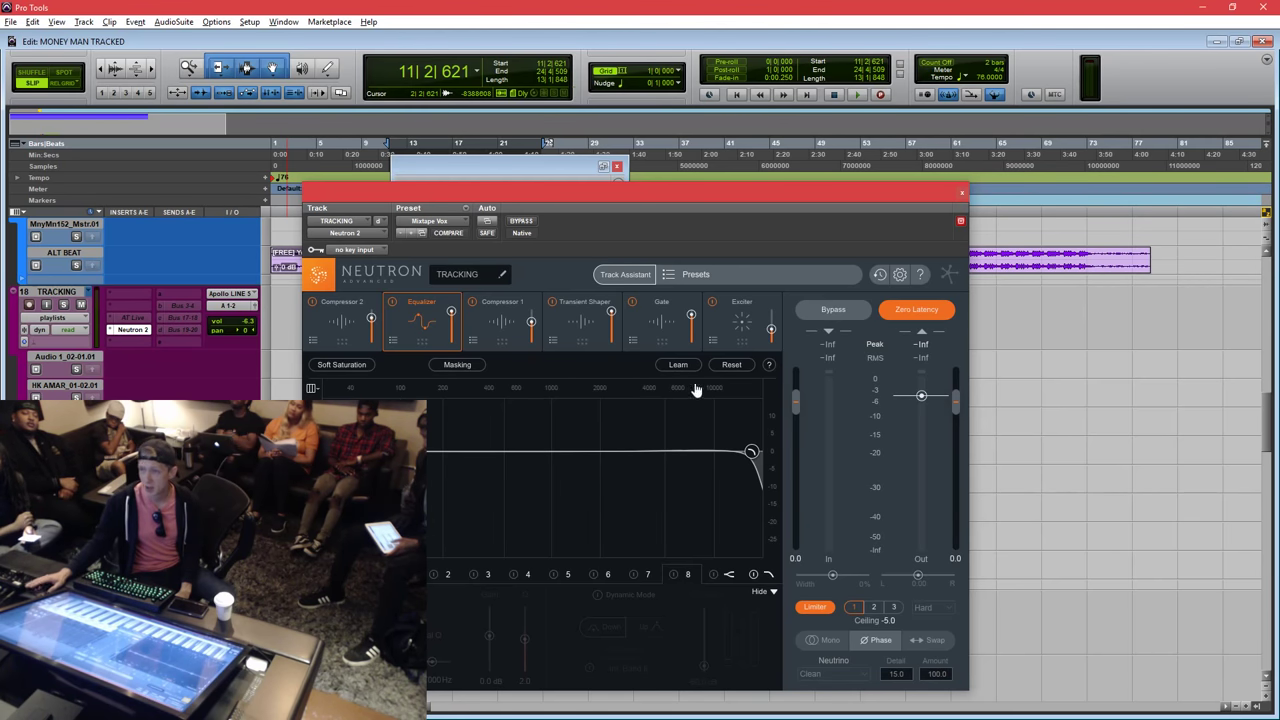
drag(678, 196, 737, 195)
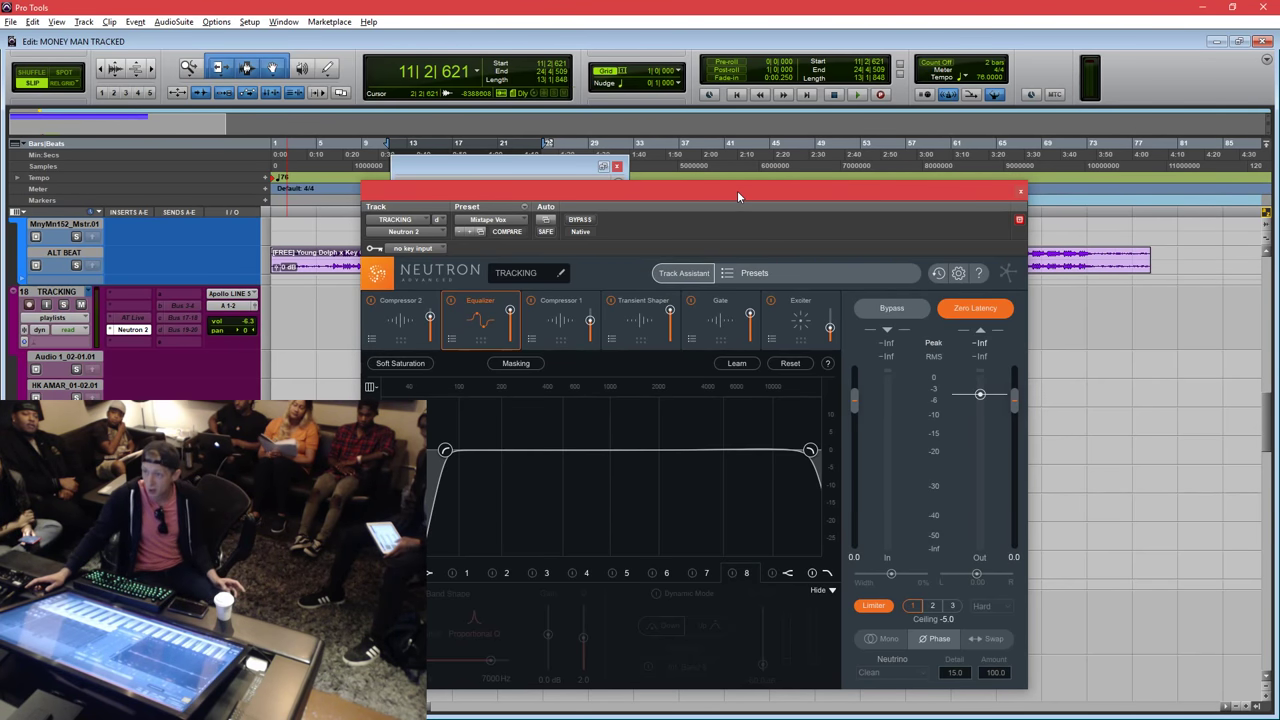
click(772, 573)
drag(771, 449, 707, 438)
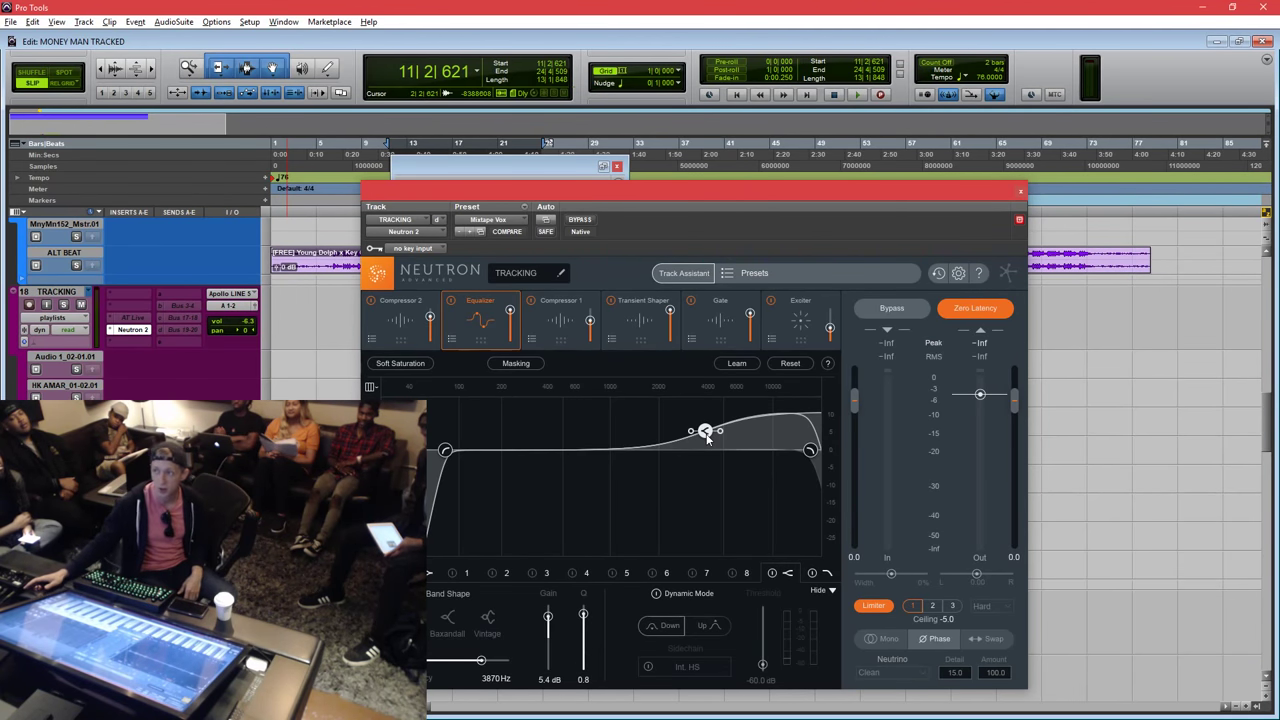
double_click(707, 435)
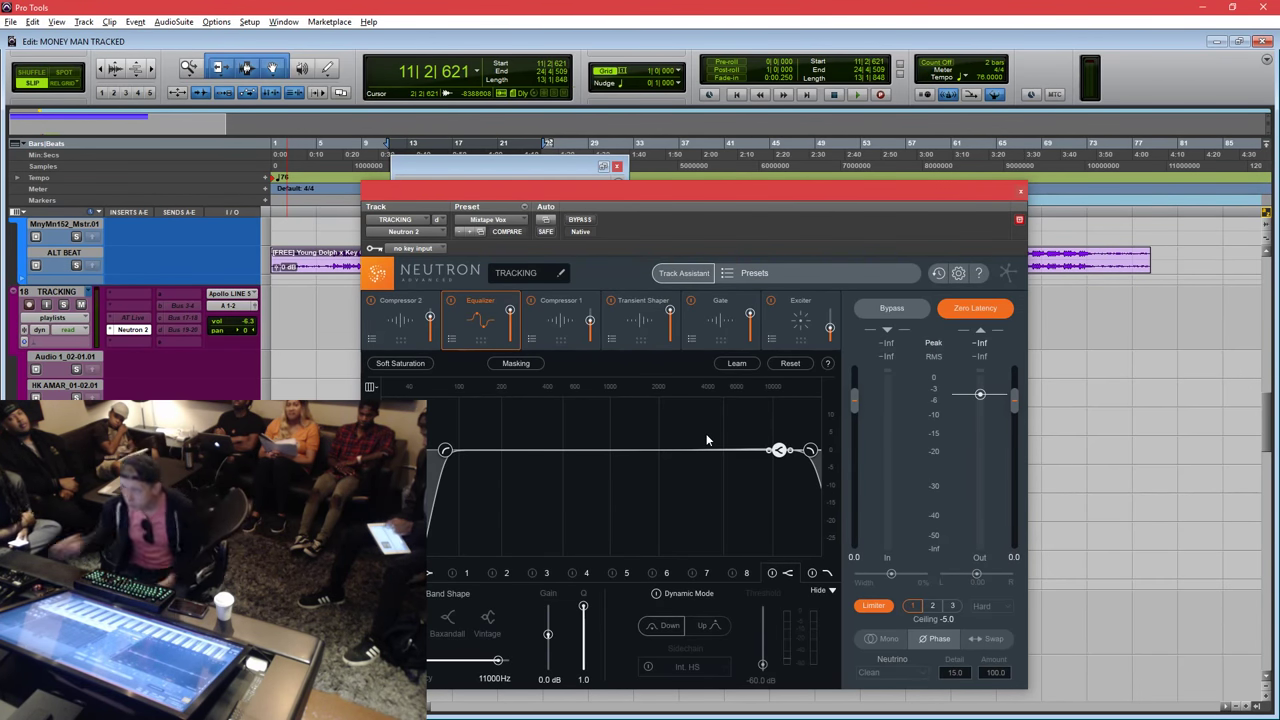
click(1020, 192)
Move the floating Transport window aside and record-arm the TRACKING track with the edit cursor at 10|3|791 in its empty main playlist.
drag(480, 165, 580, 148)
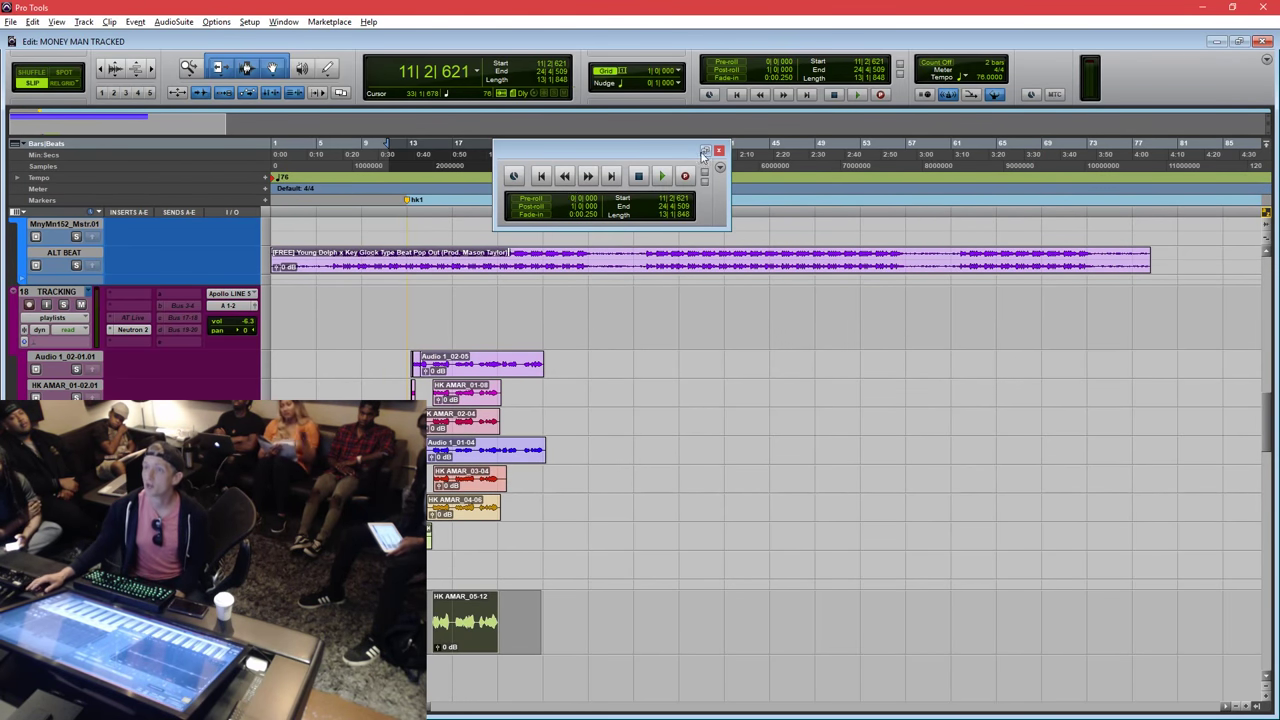
click(380, 300)
click(30, 305)
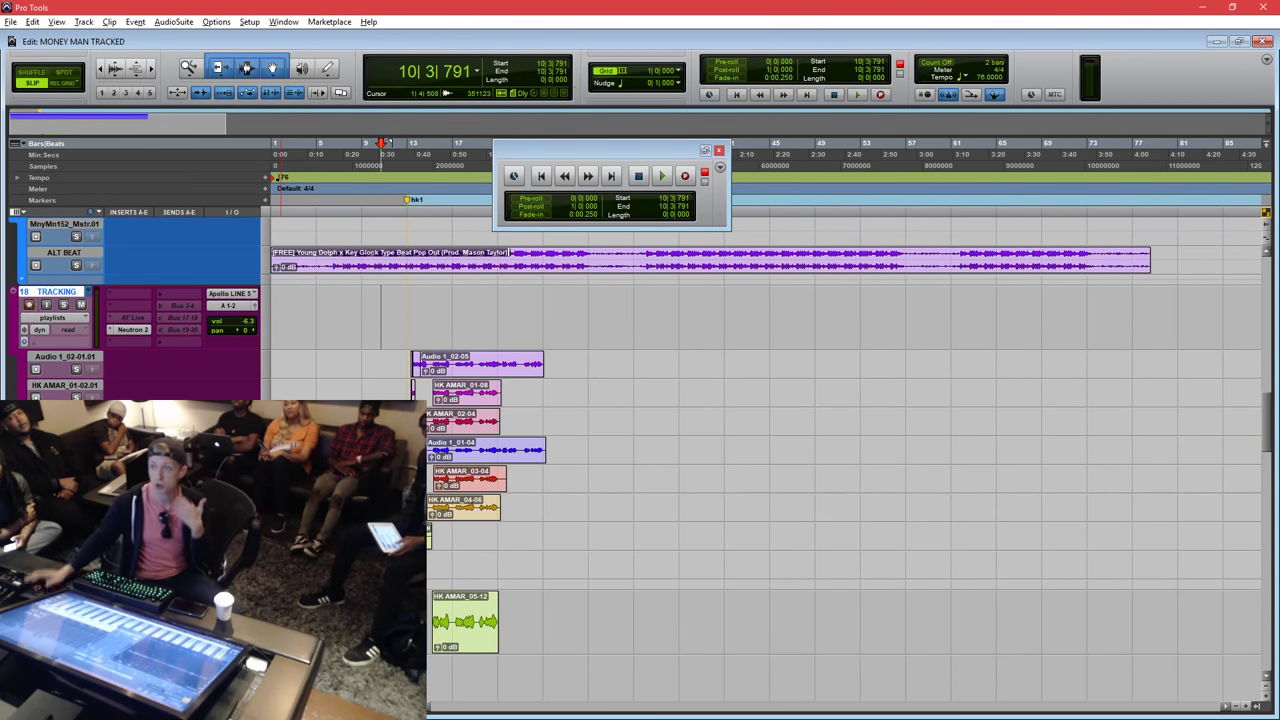
Examine the interface input choices and the output and bus choices for the TRACKING track without changing its routing.
click(231, 308)
mouse_move(258, 316)
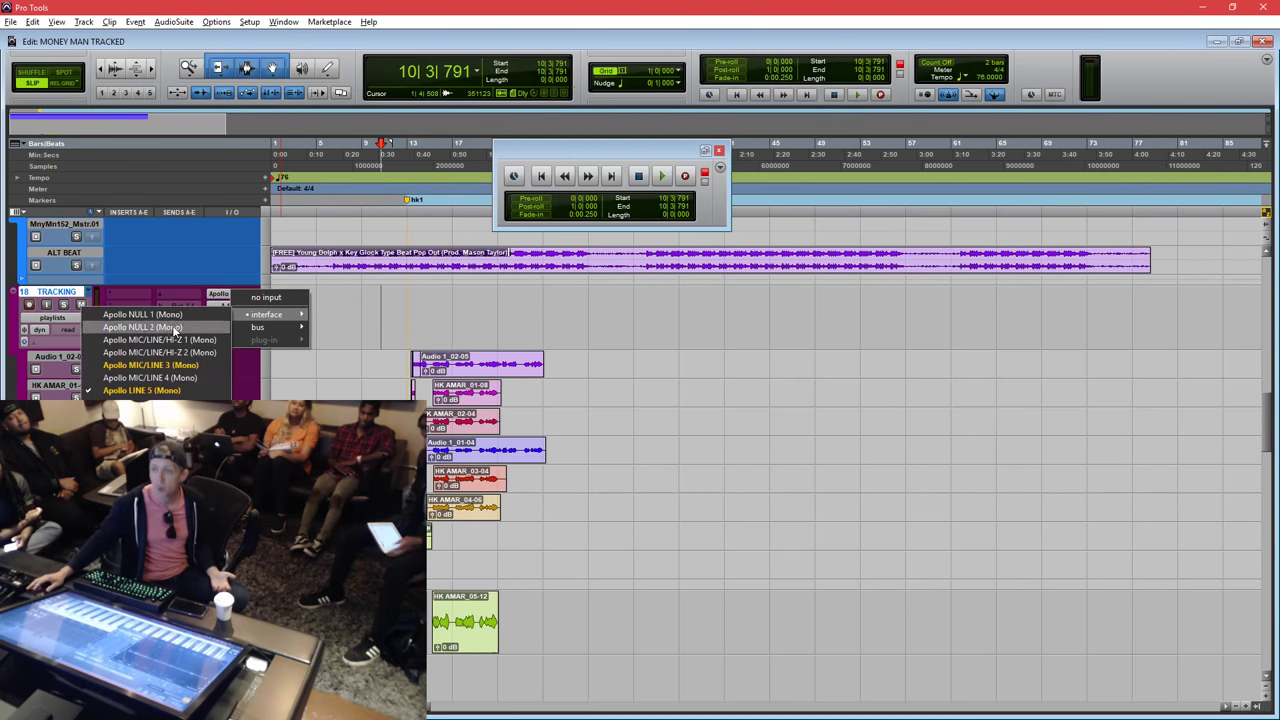
click(390, 307)
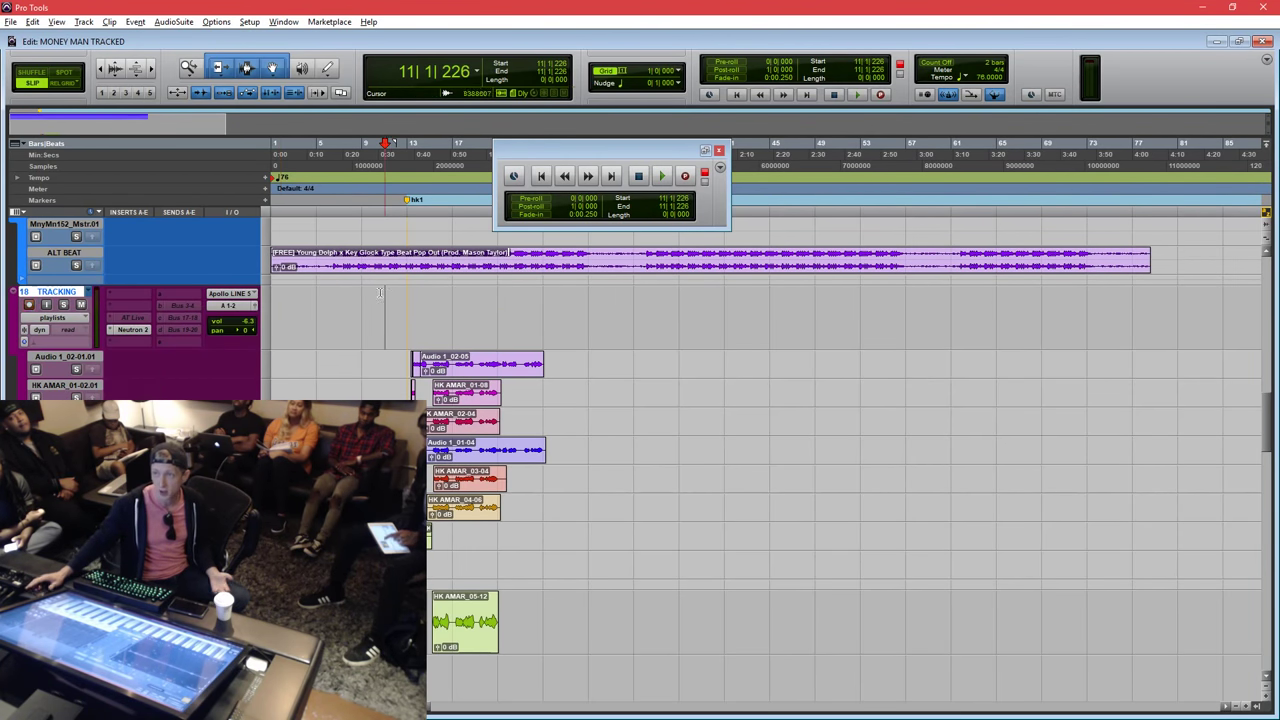
click(230, 310)
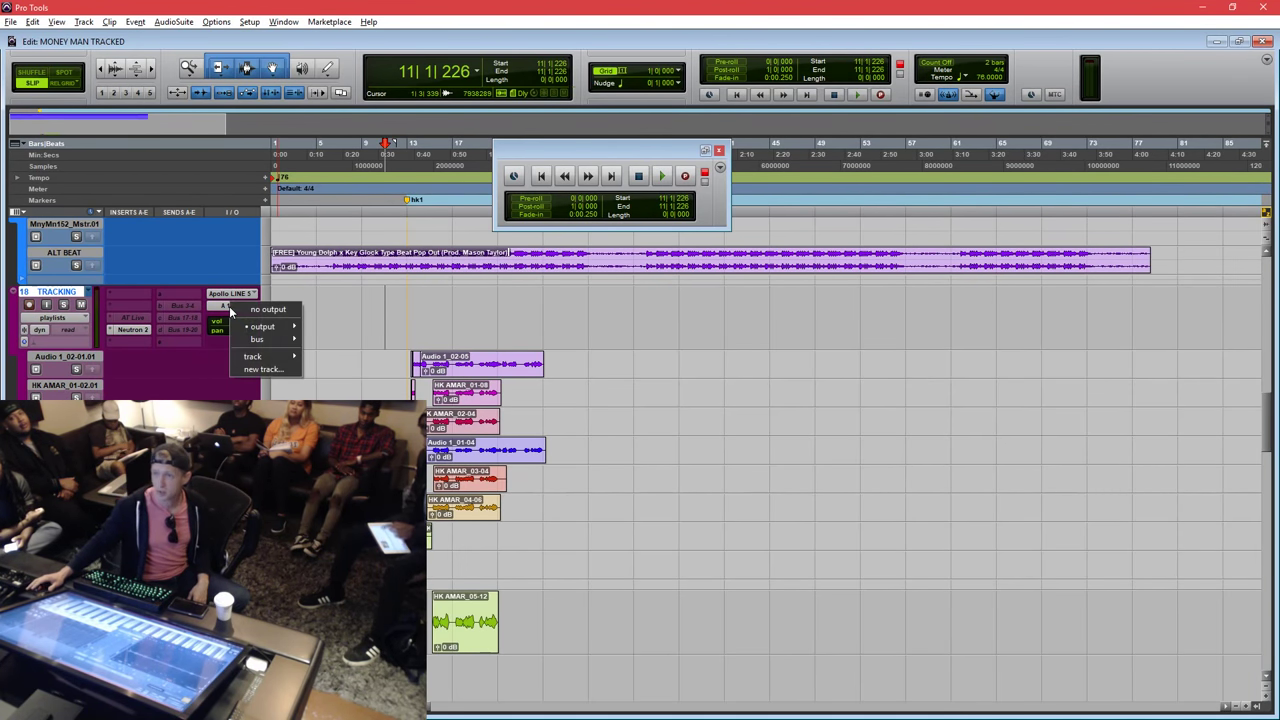
mouse_move(260, 339)
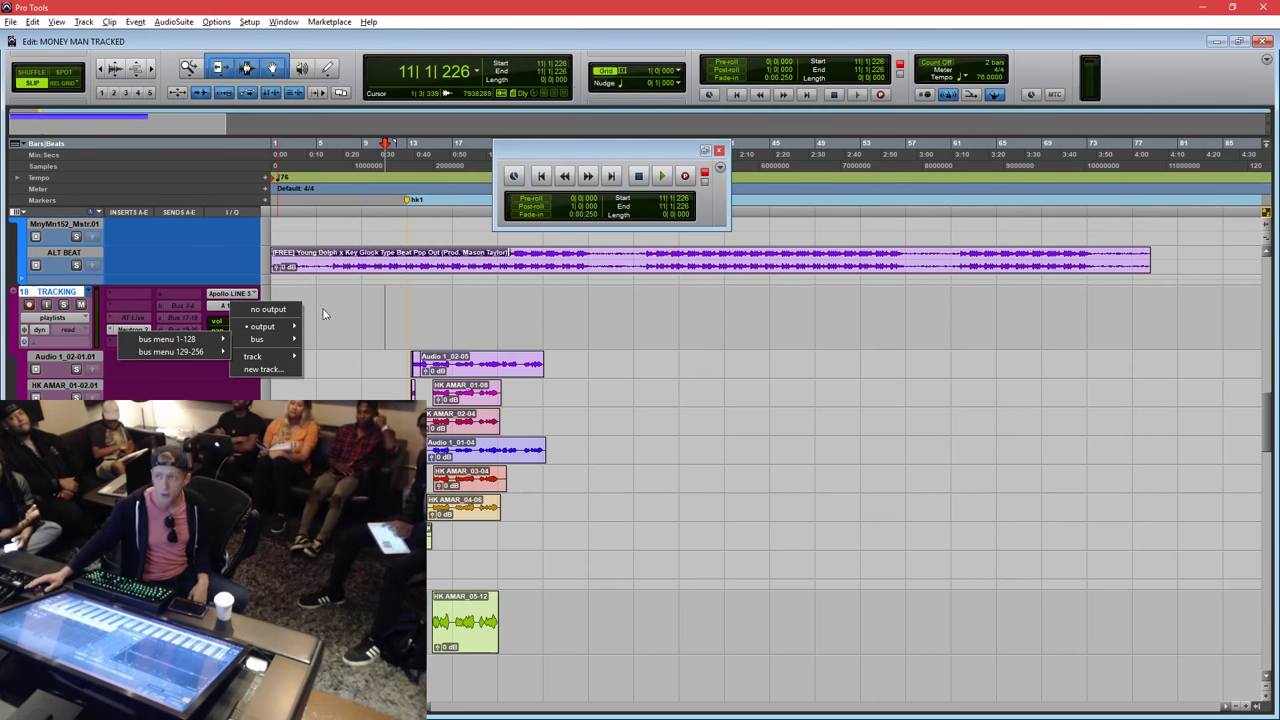
click(323, 305)
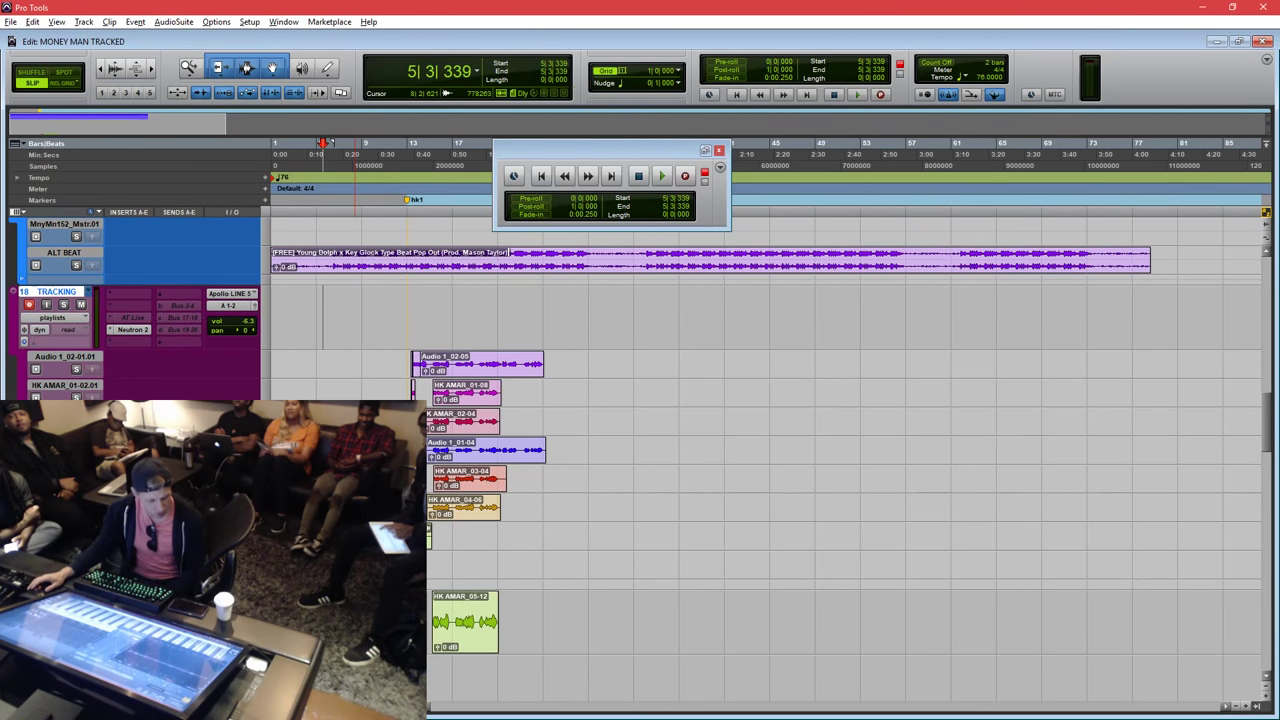
Turn on input monitoring for the record-armed TRACKING track and select 10|1|226 to 23|4|057 in its empty main playlist.
drag(554, 310, 334, 310)
click(349, 308)
click(373, 305)
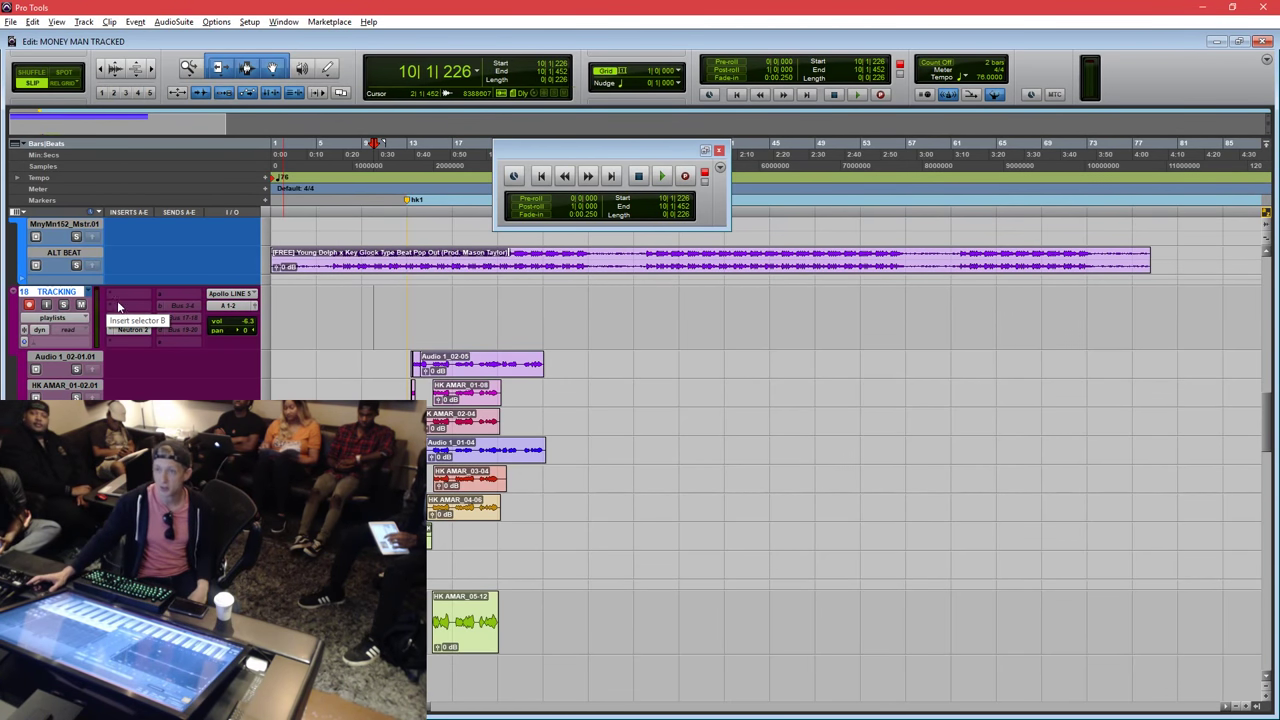
click(33, 304)
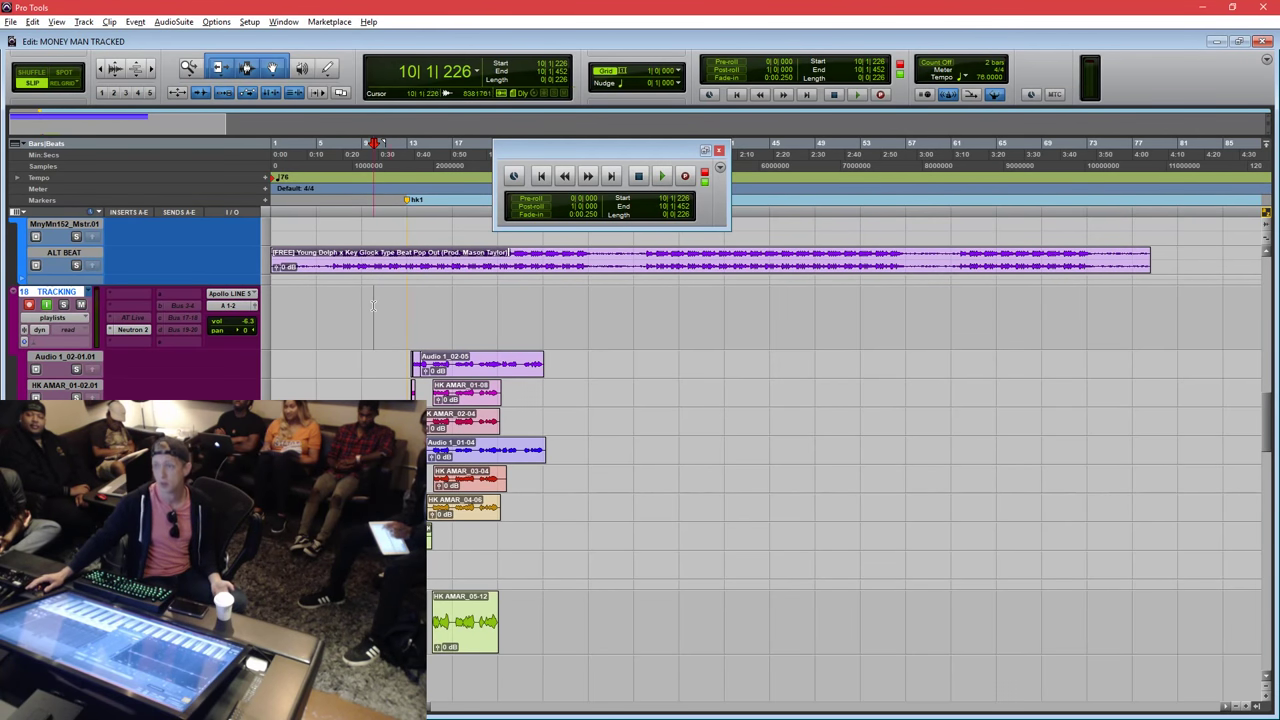
drag(373, 305, 528, 304)
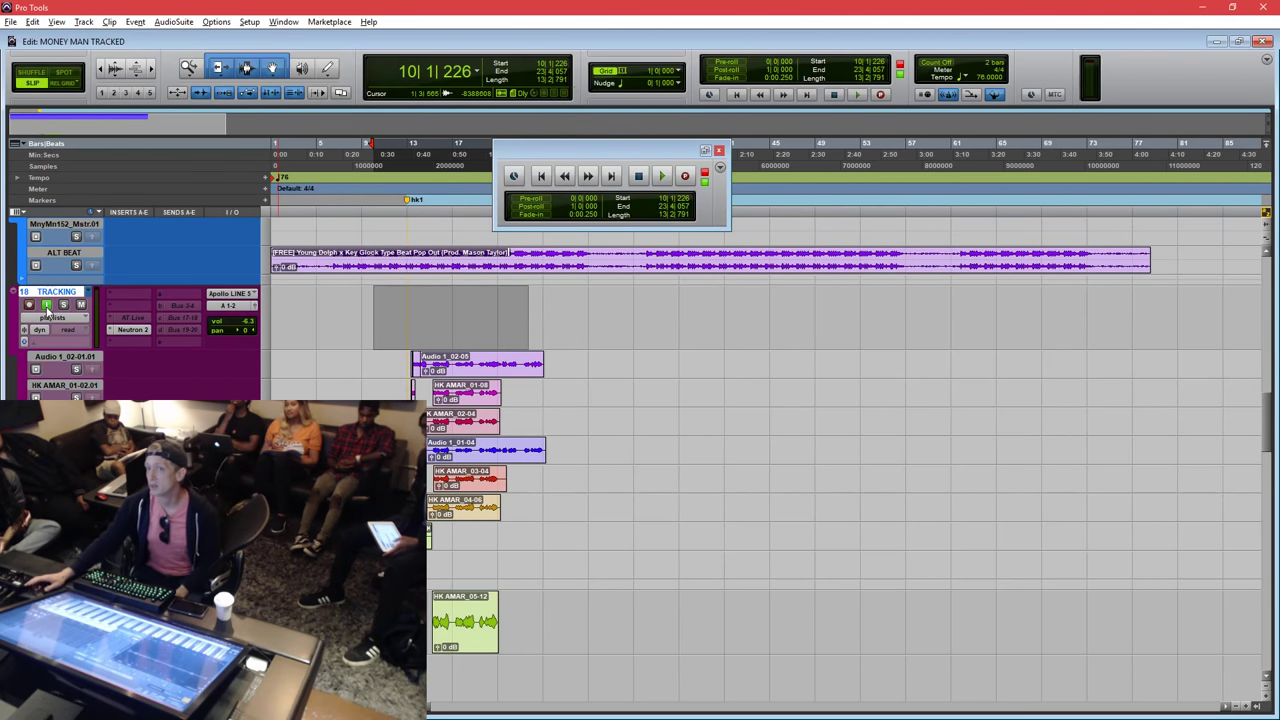
Toggle TRACKING's input monitoring off and back on, and place the edit cursor at 13|3|791 in its main playlist.
click(46, 305)
click(46, 305)
scroll(48, 310, down, 1)
scroll(370, 317, up, 1)
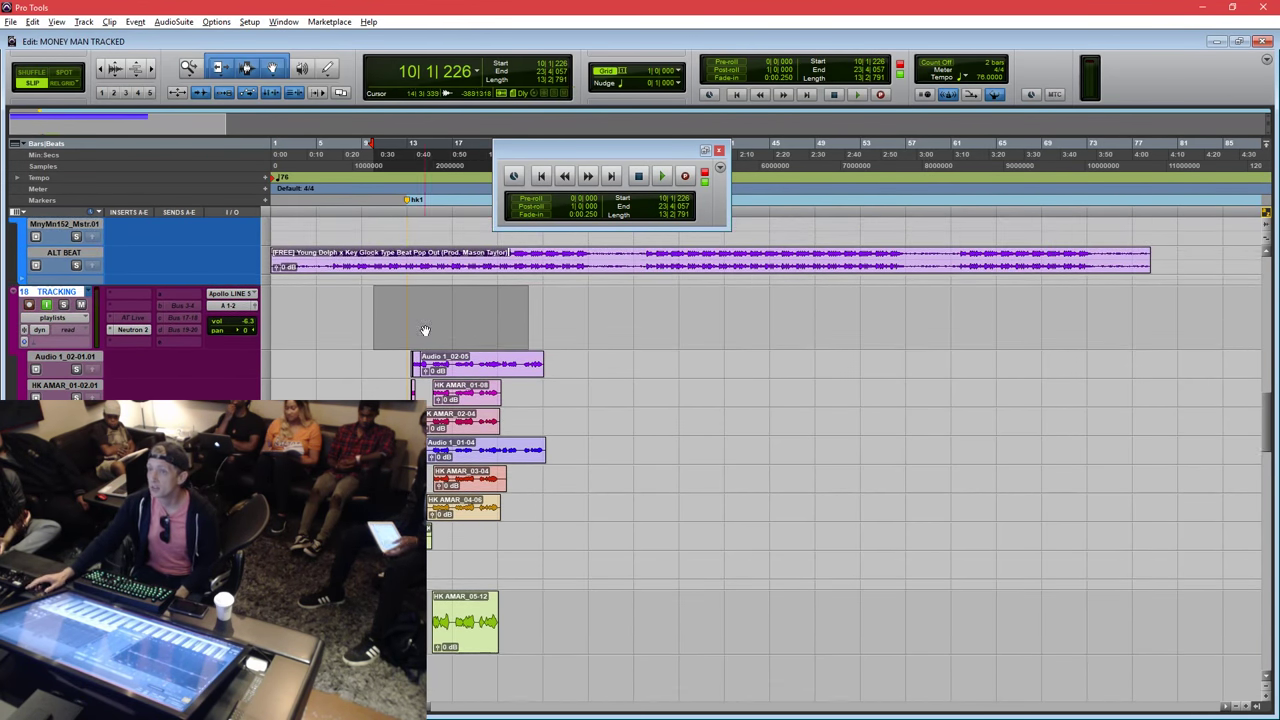
click(417, 312)
click(412, 310)
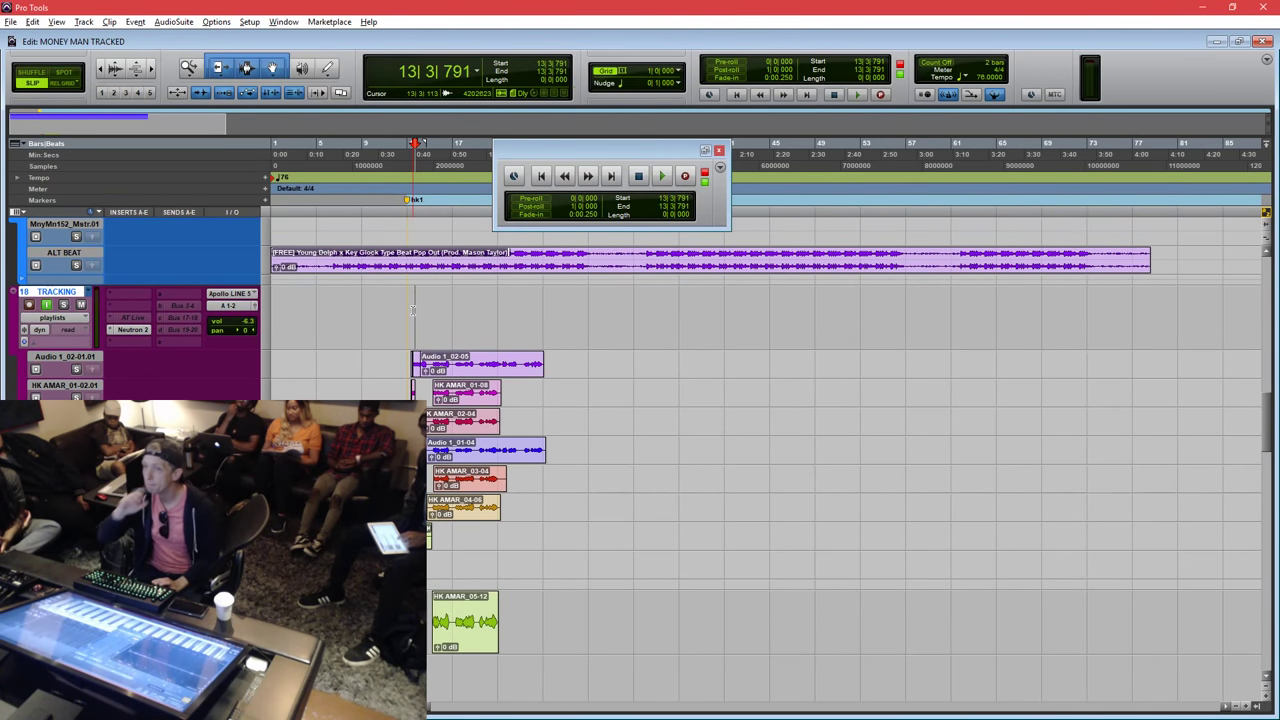
Move the comp from the hook vocal track back to TRACKING's main playlist and play it briefly from 15|2|029.
drag(536, 616, 490, 318)
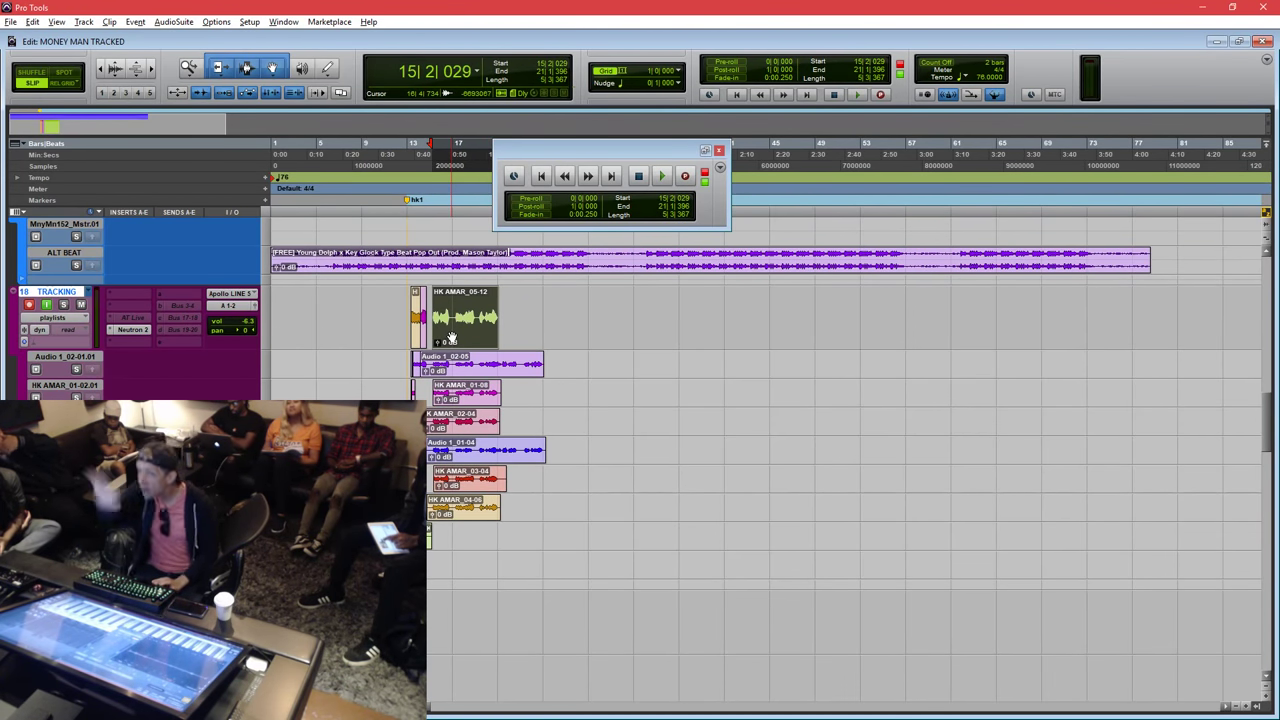
key(space)
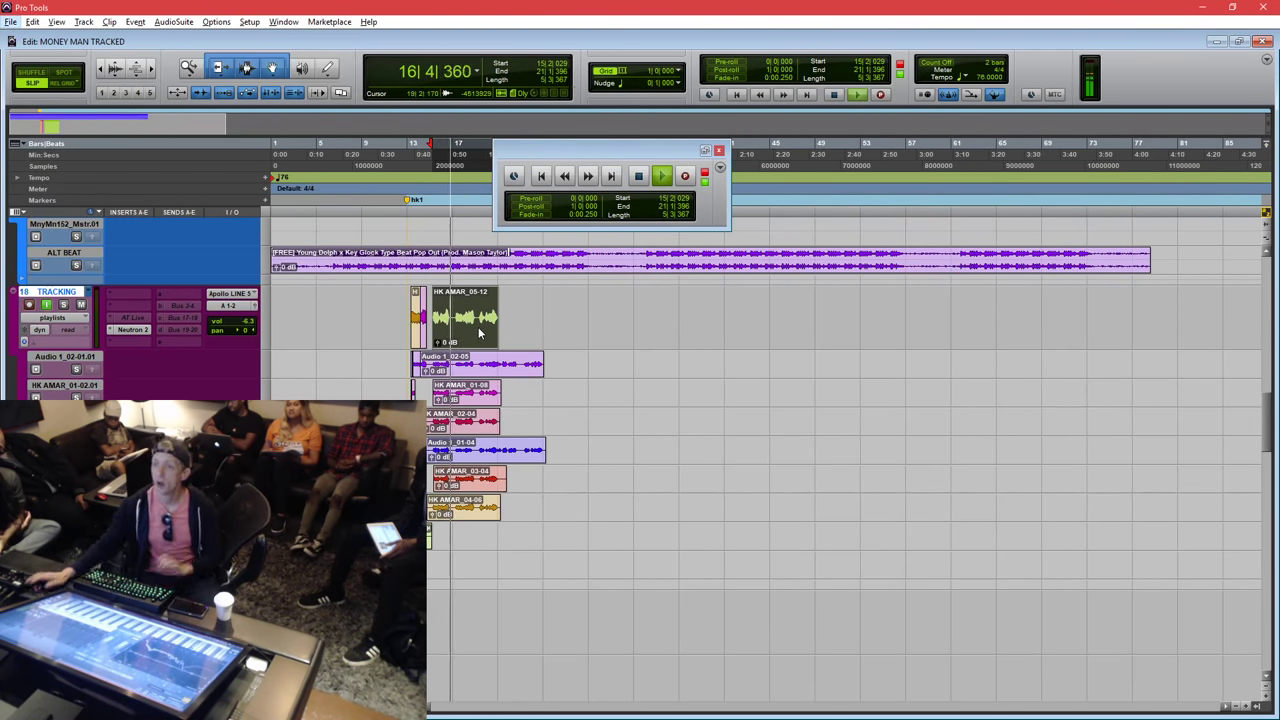
click(510, 298)
key(space)
Select the comp from 8|3|339 to 22|3|339 and move it in Grid mode onto the hook vocal track below.
drag(516, 300, 357, 308)
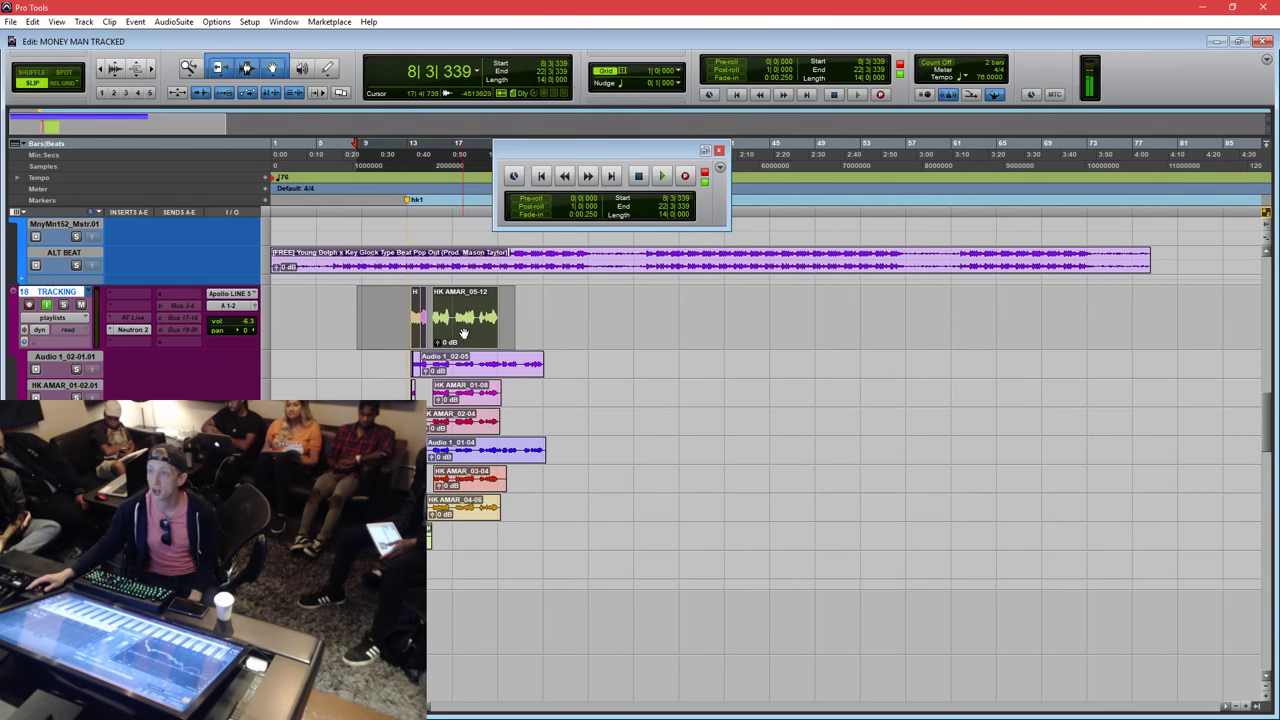
drag(462, 331, 432, 612)
key(ctrl+z)
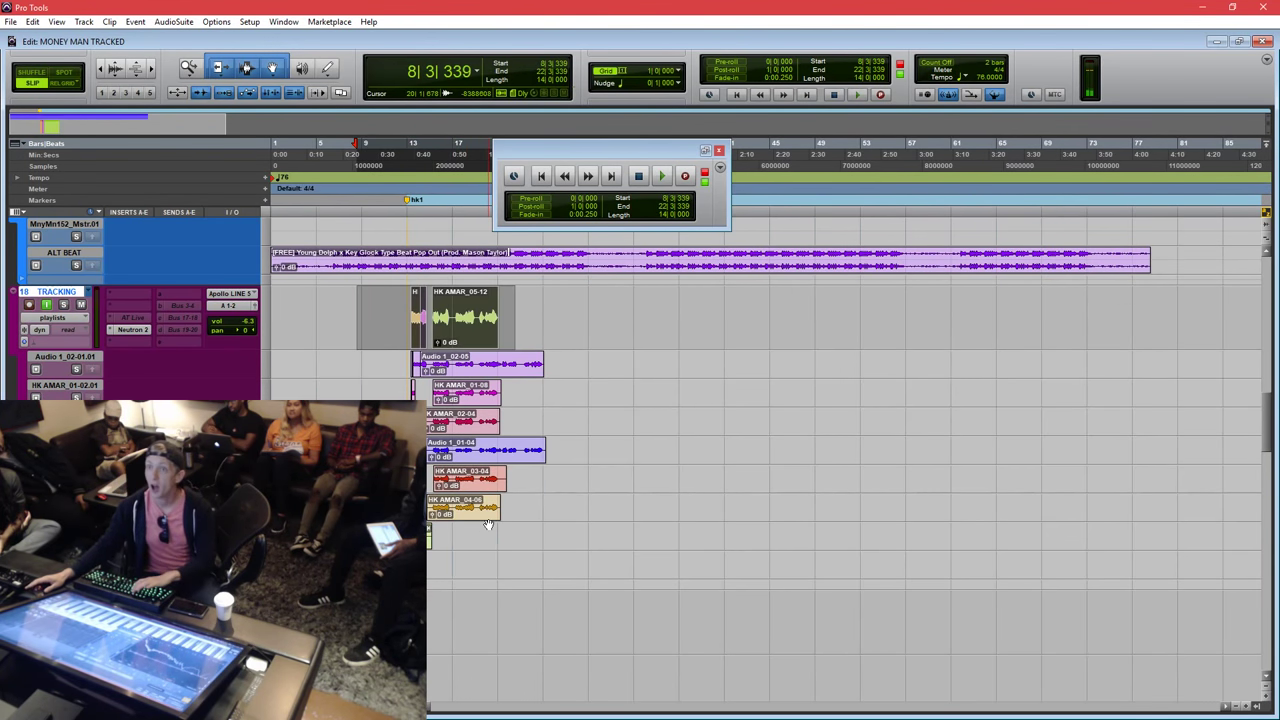
key(F4)
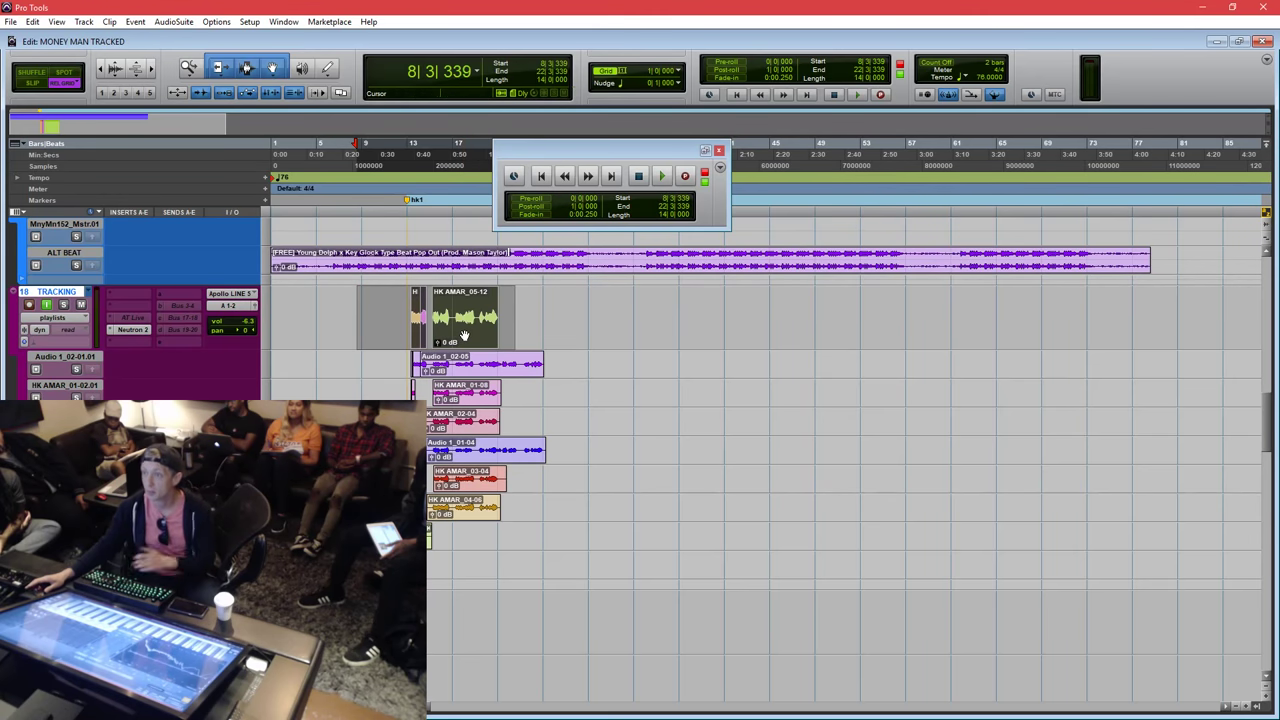
drag(463, 335, 463, 635)
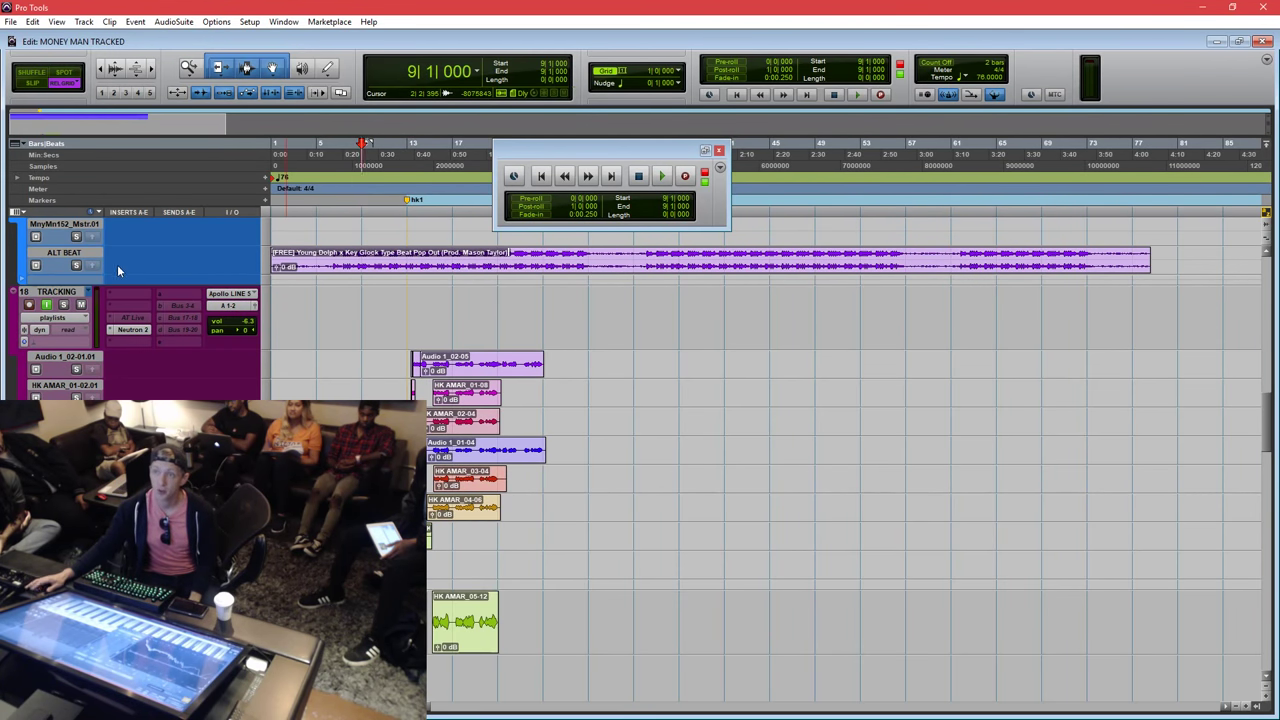
Place the TRACKING track directly below the hook vocal track and move the comp, from 10|1|000 to 24|1|000, down into TRACKING.
drag(56, 293, 56, 636)
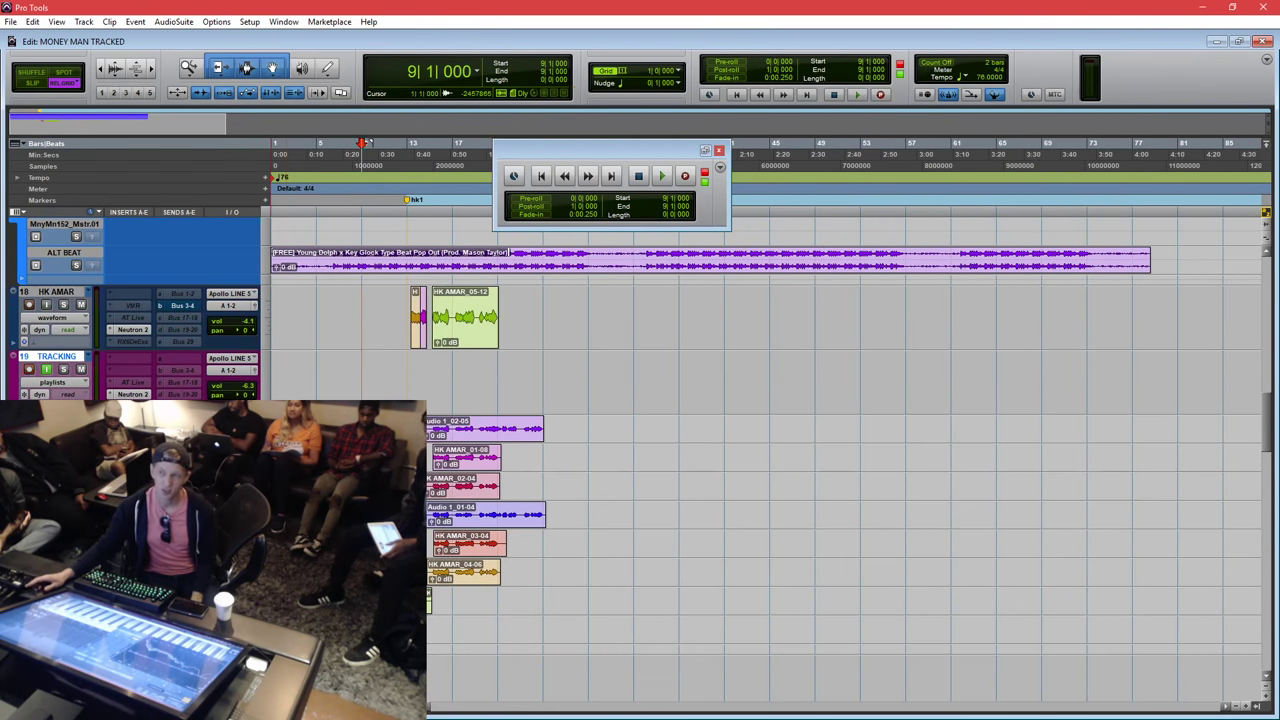
drag(456, 342, 458, 408)
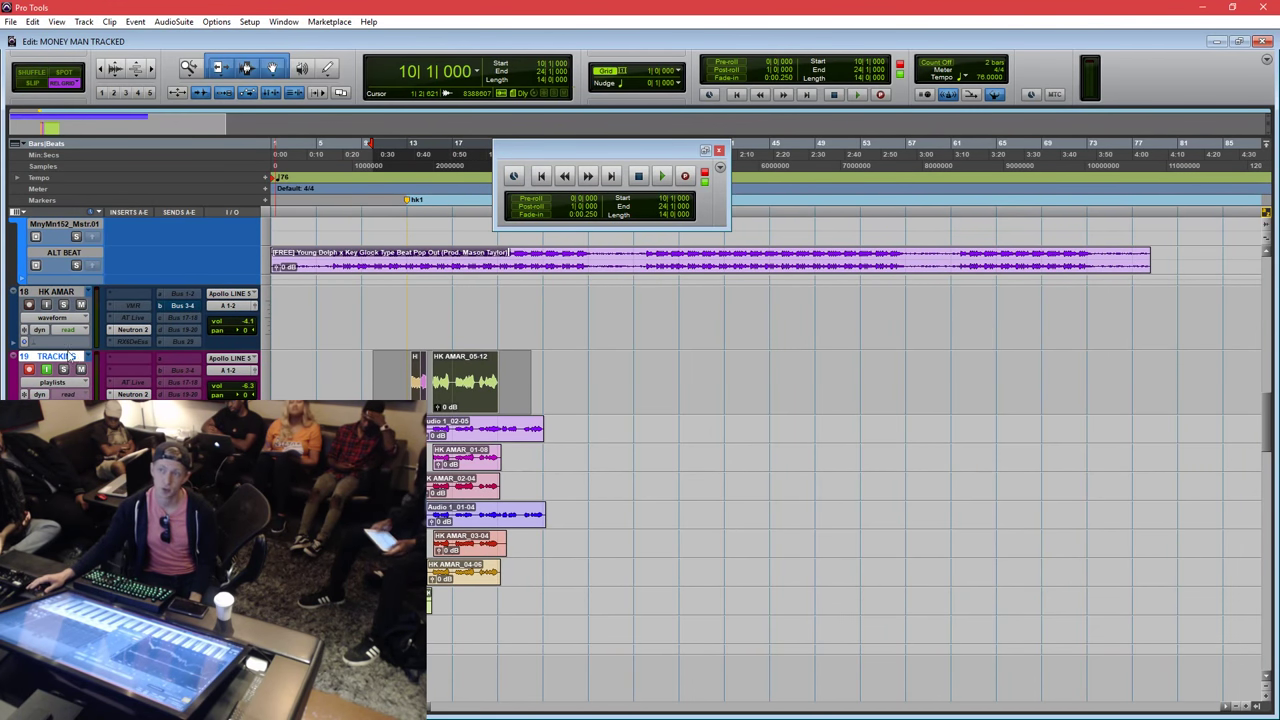
click(66, 291)
Select the comp from 7|1|000 to 23|1|000, move it up to the hook vocal track, and undo that move.
drag(384, 316, 339, 374)
click(456, 402)
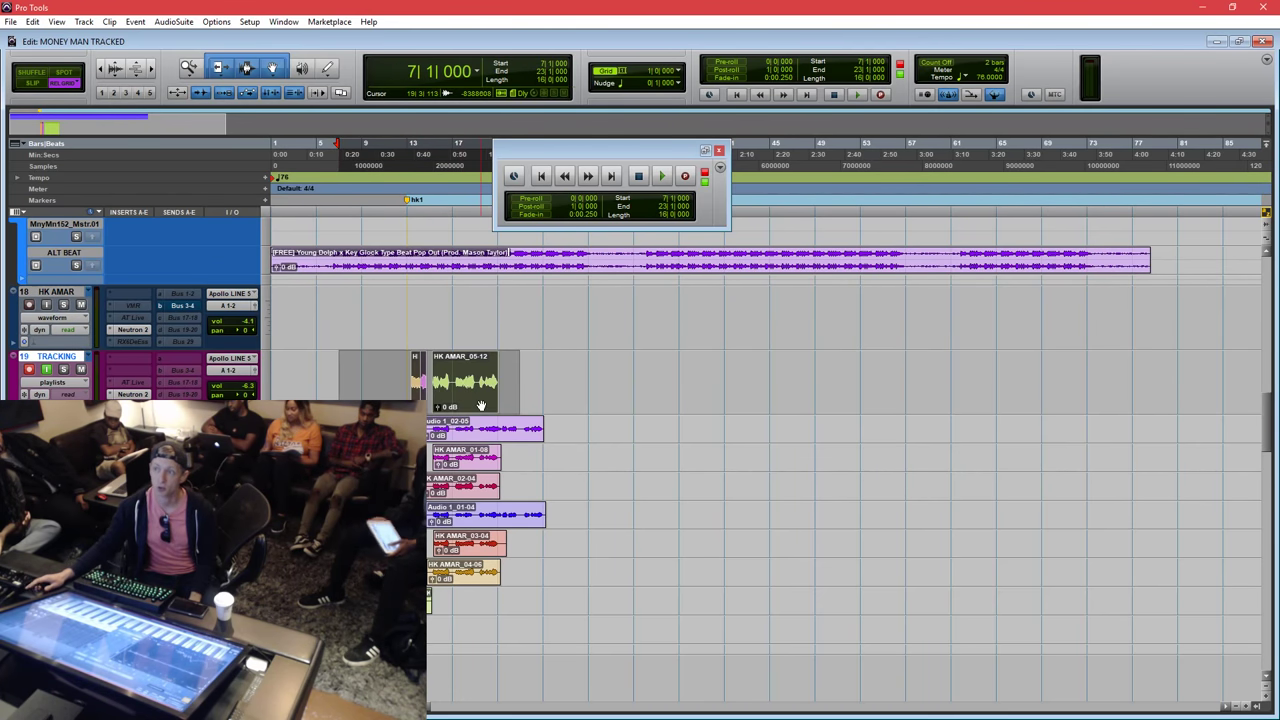
drag(480, 404, 480, 330)
click(463, 399)
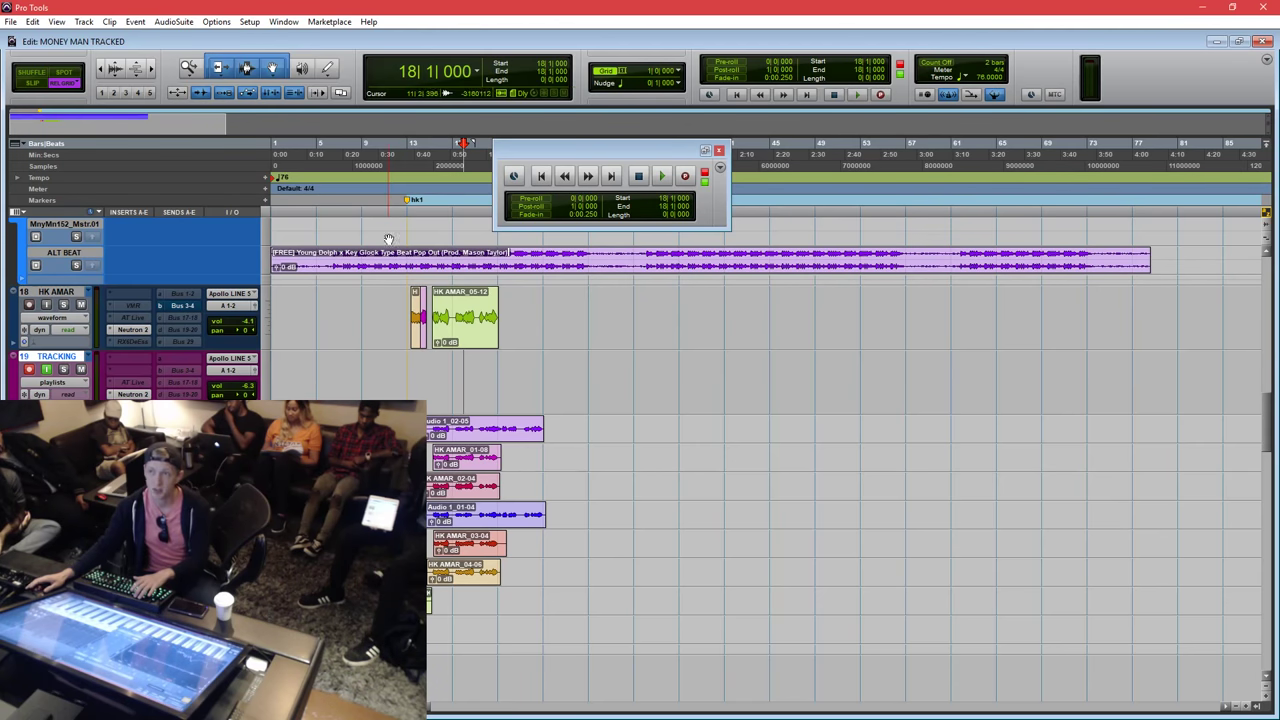
drag(400, 318, 520, 312)
drag(374, 292, 554, 312)
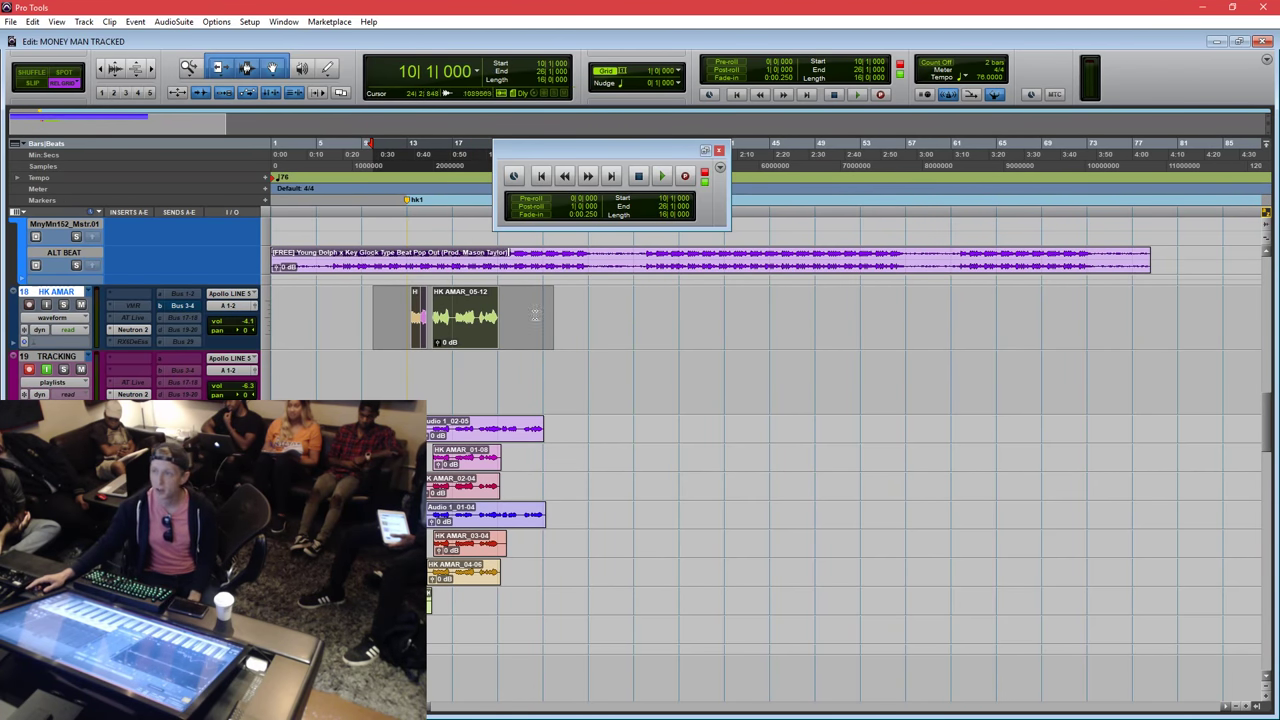
key(ctrl+z)
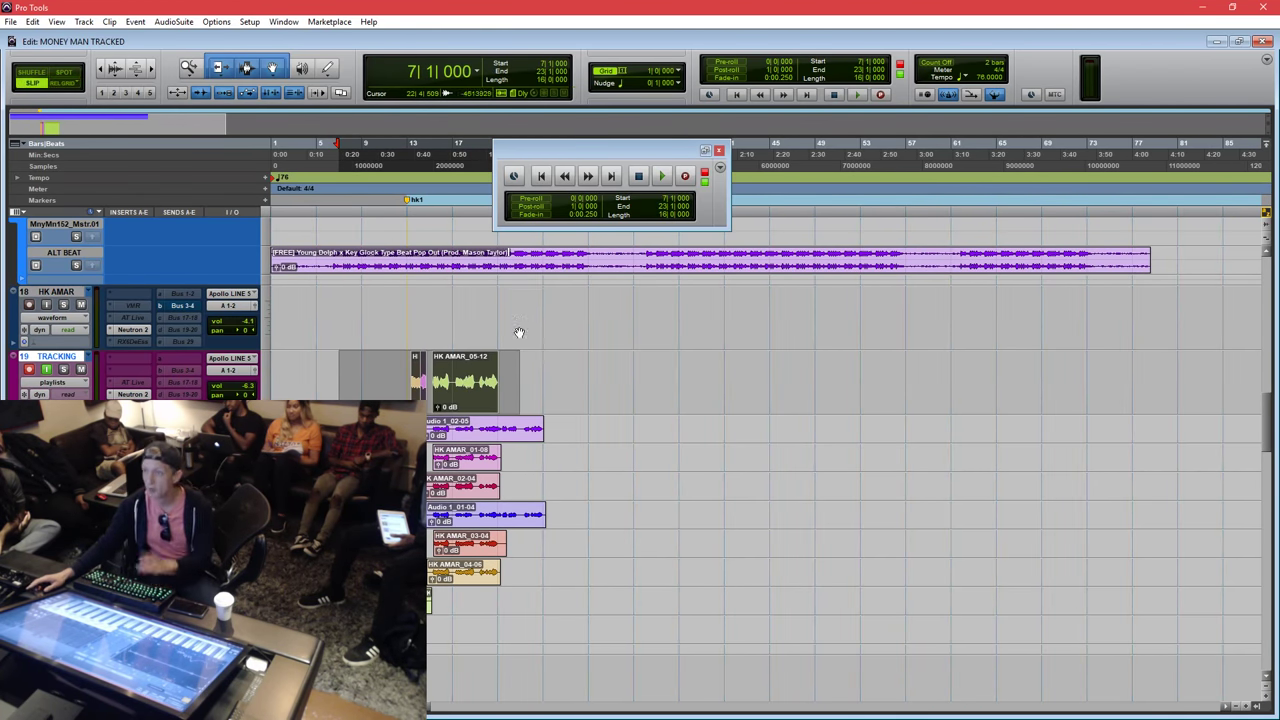
Try moving the comp freely in Slip mode onto the hook vocal track, starting at 14|1|678, and undo the move.
drag(515, 360, 480, 347)
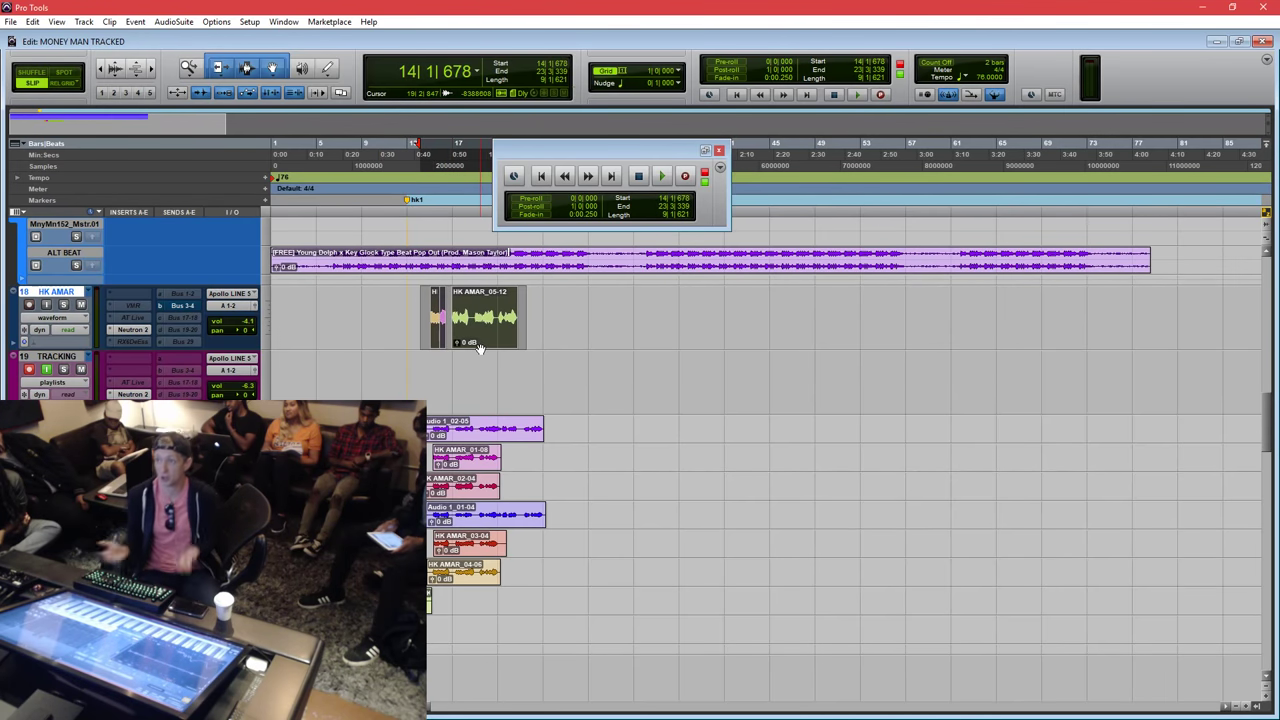
key(ctrl+z)
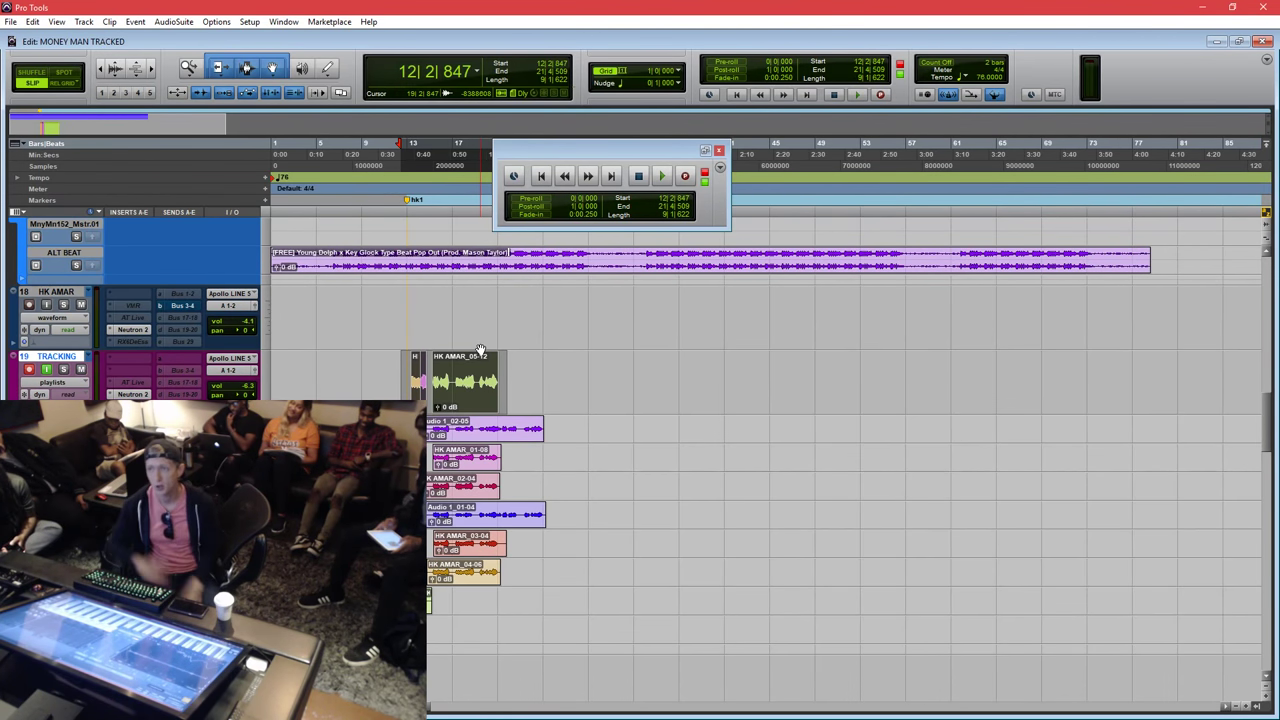
Move the comp from TRACKING up to the hook vocal track without shifting its timing, and set that track's volume to about -6.6 dB during playback.
drag(400, 371, 465, 338)
click(408, 372)
key(space)
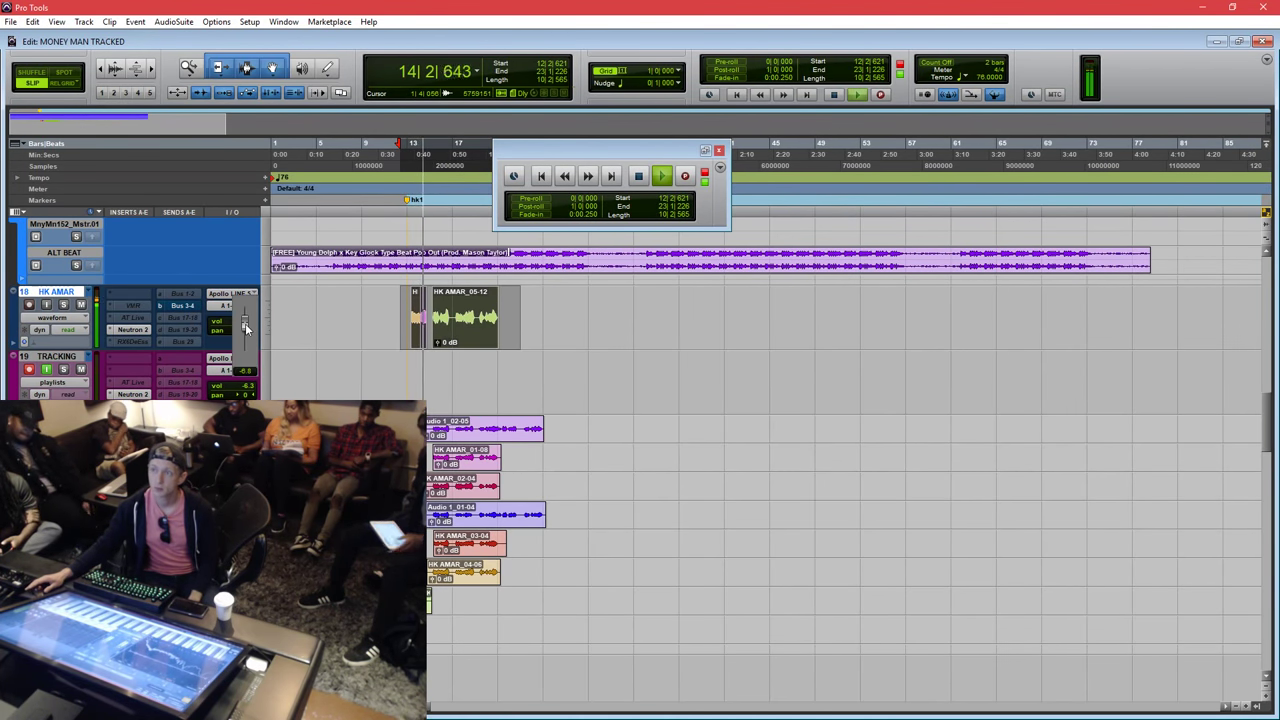
key(space)
Select the whole comp on the hook vocal track, from 12|2|621 to 24|2|848.
click(432, 370)
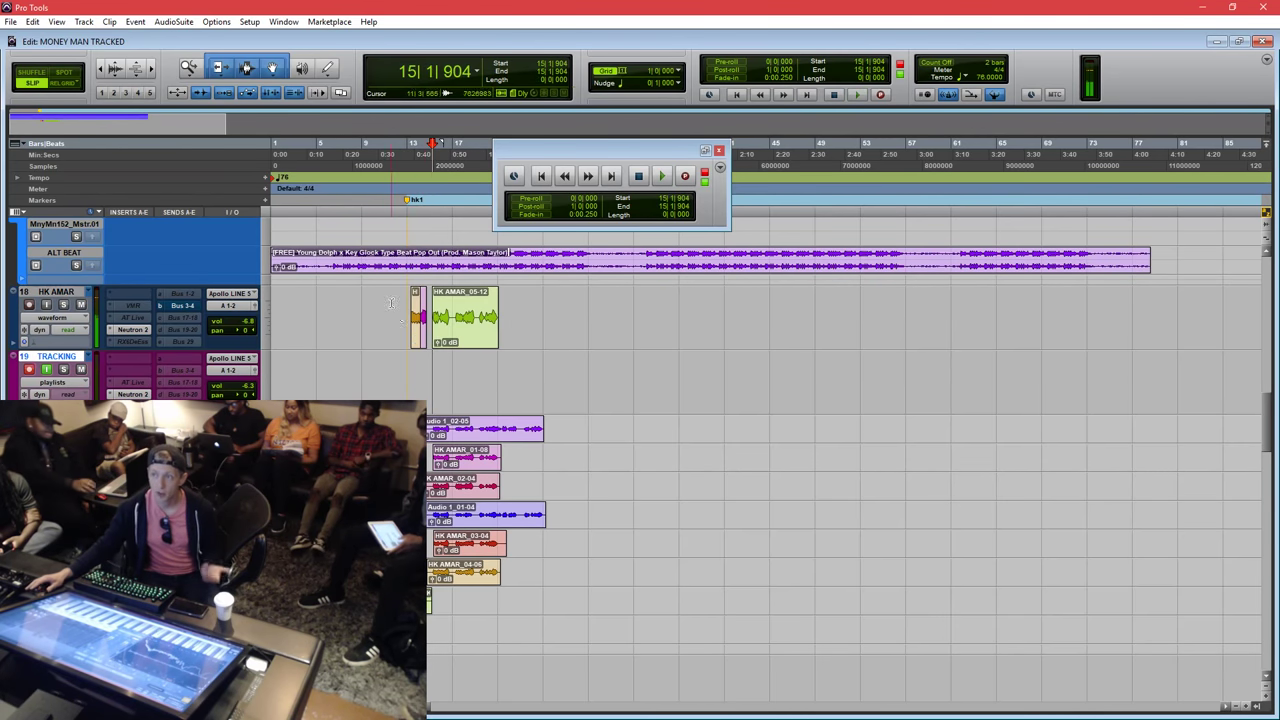
drag(392, 330, 512, 331)
drag(400, 334, 535, 336)
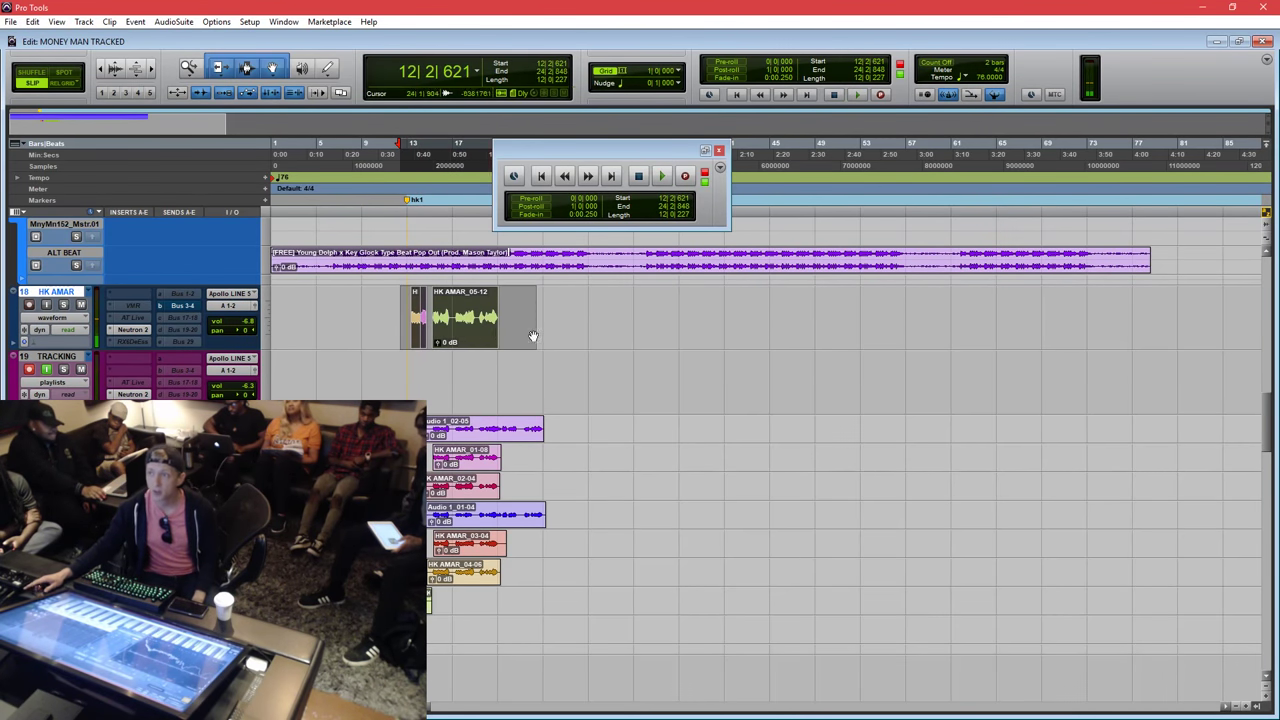
Play back the comped hook from 15|1|904.
click(432, 358)
key(space)
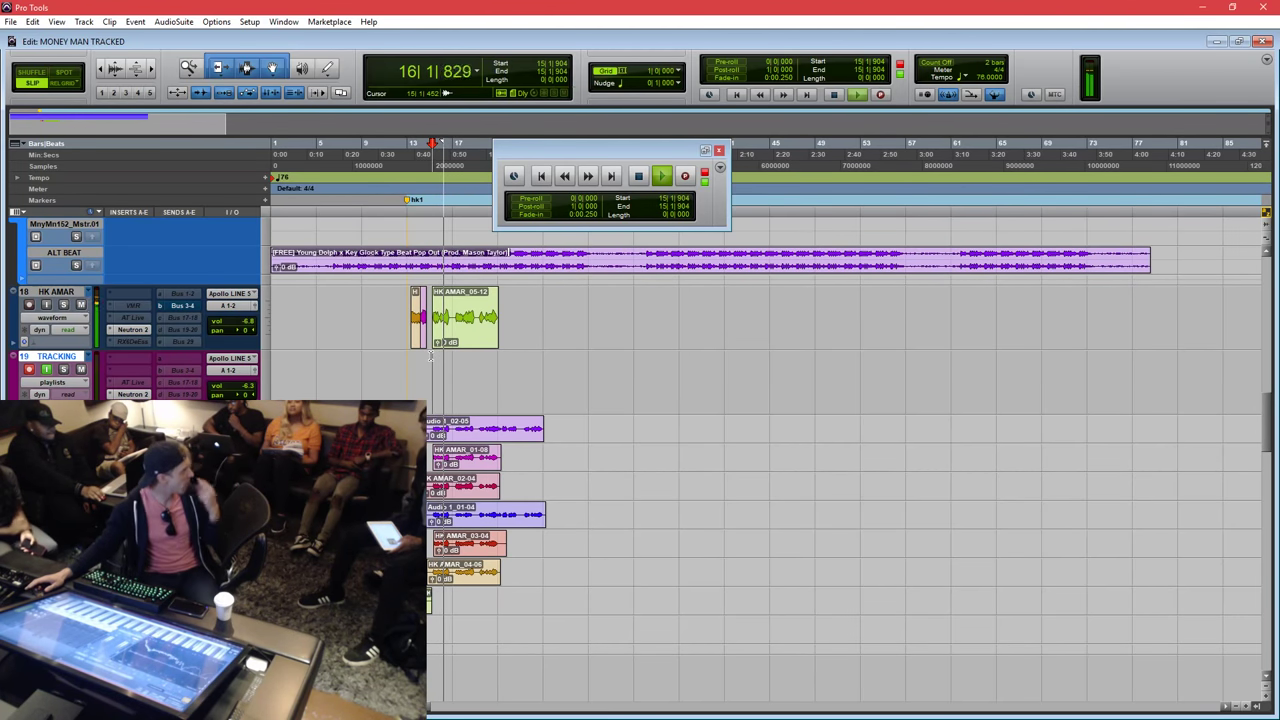
key(space)
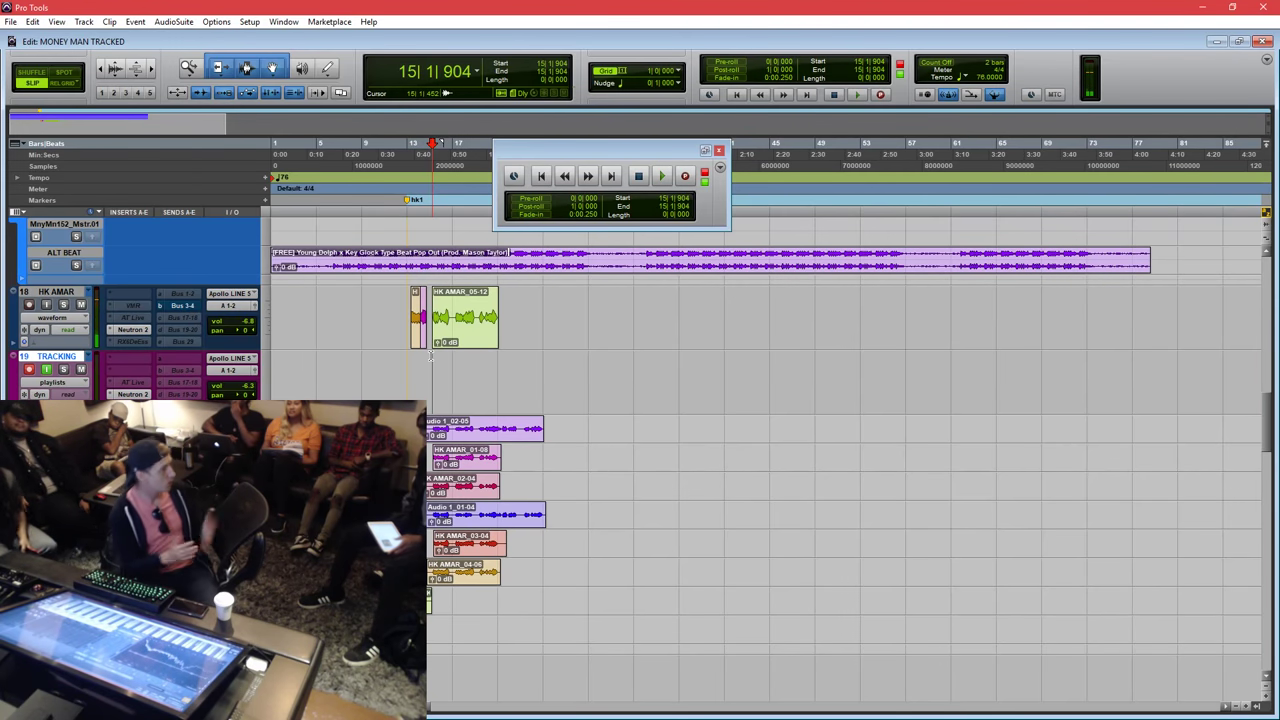
Separate the audio from 15|3|692 to 15|4|664 on the hook vocal track as its own clip and mute it.
click(451, 318)
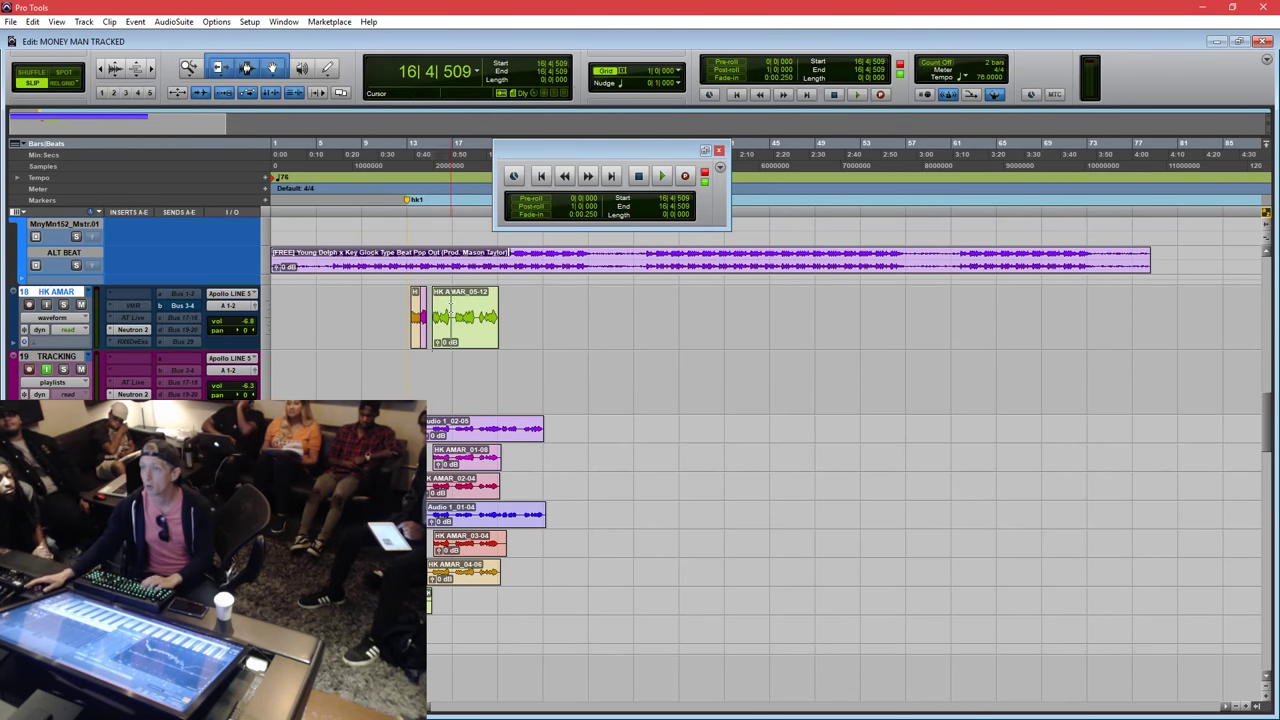
key(t)
key(t)
key(t)
key(t)
click(483, 302)
key(space)
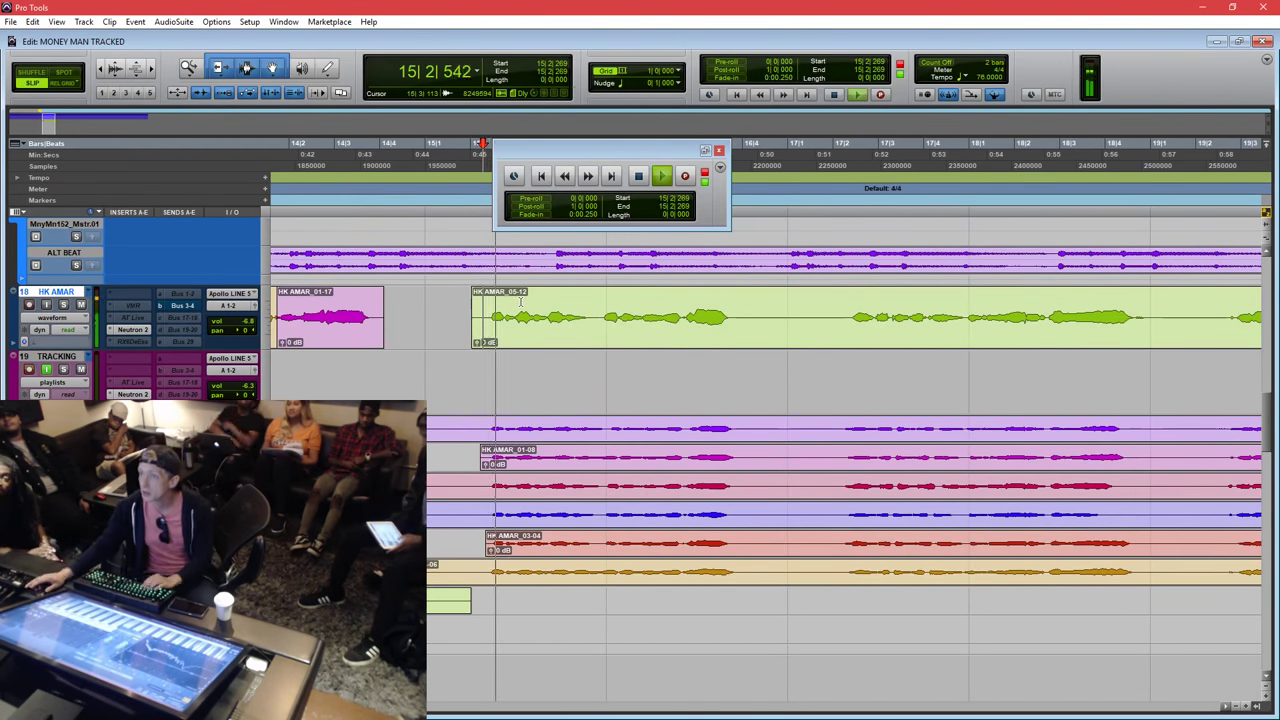
drag(548, 316, 592, 316)
key(b)
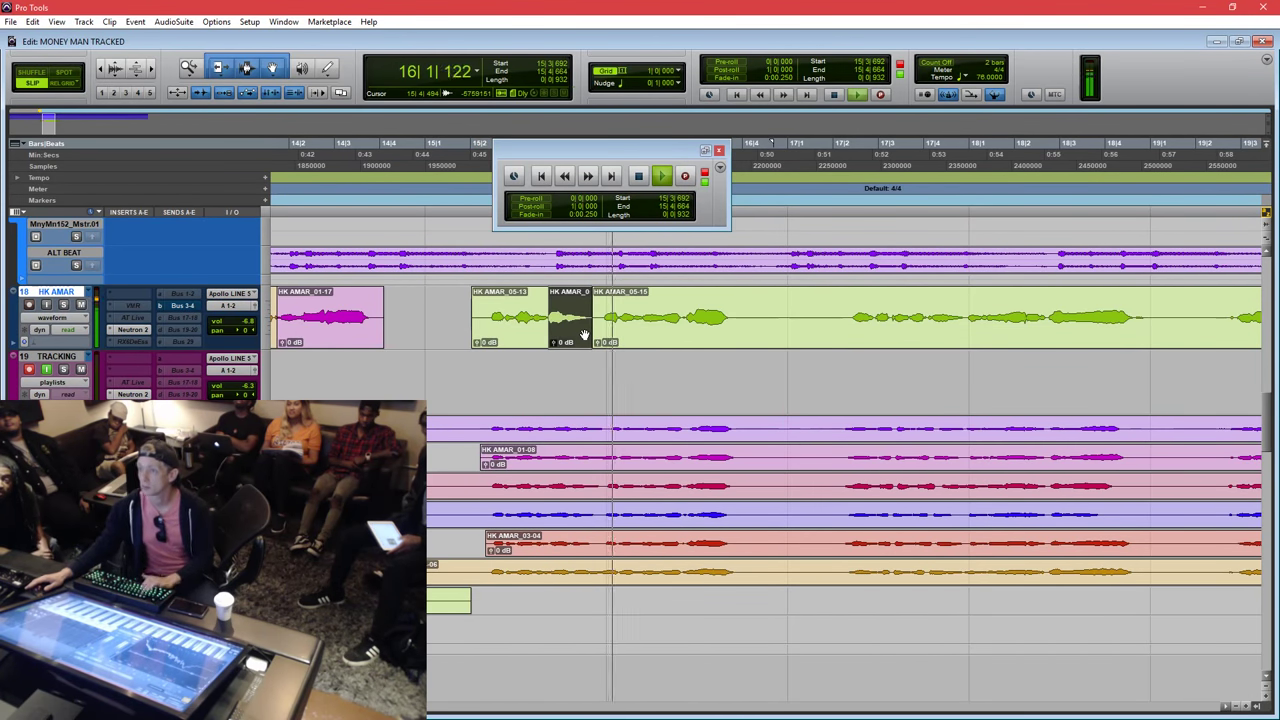
key(ctrl+m)
Play the hook vocal from 15|2|593 to hear the passage around the muted word.
click(498, 305)
key(space)
key(space)
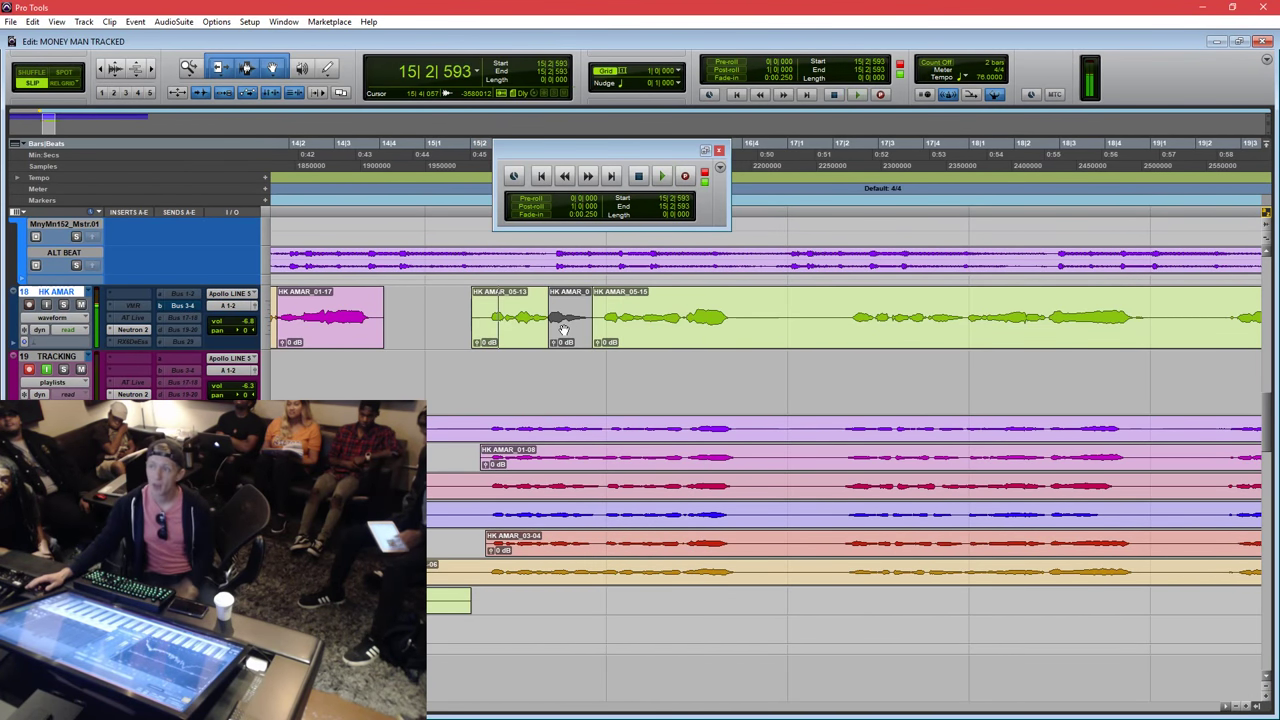
Select the short muted clip at 15|3|692 and toggle its mute off and on.
click(563, 330)
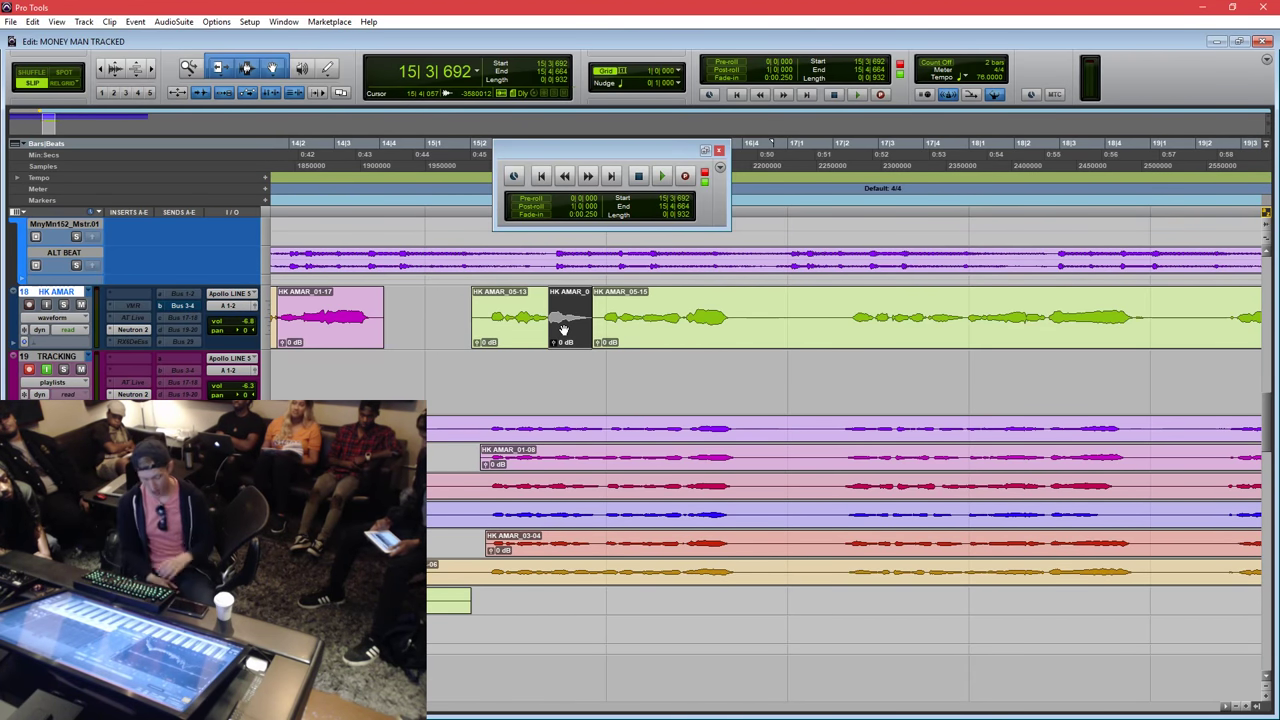
key(ctrl+m)
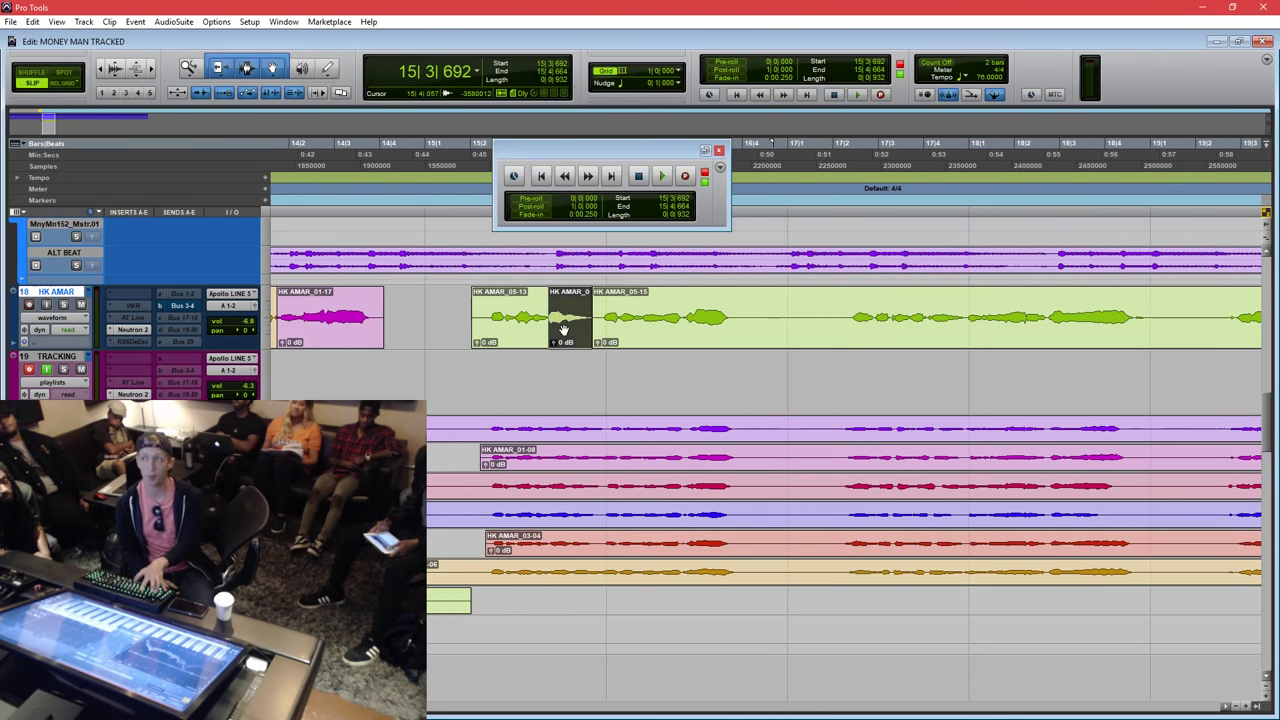
key(ctrl+m)
key(ctrl+m)
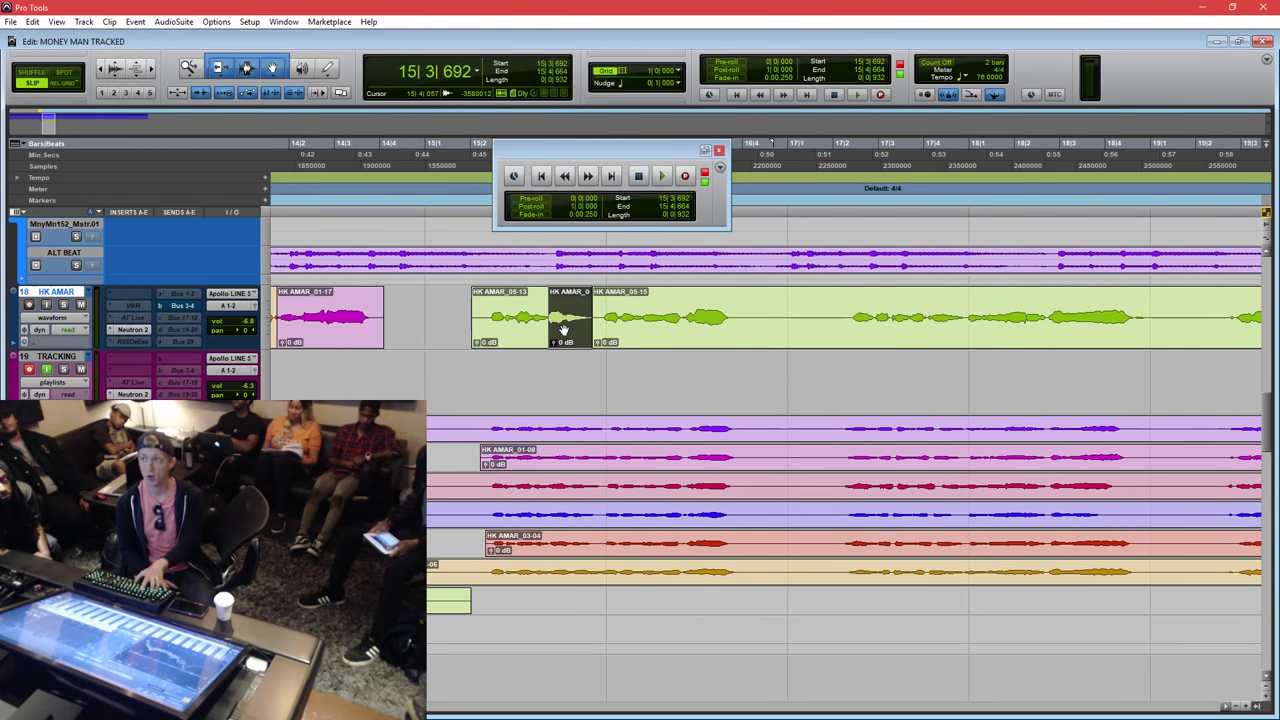
key(ctrl+m)
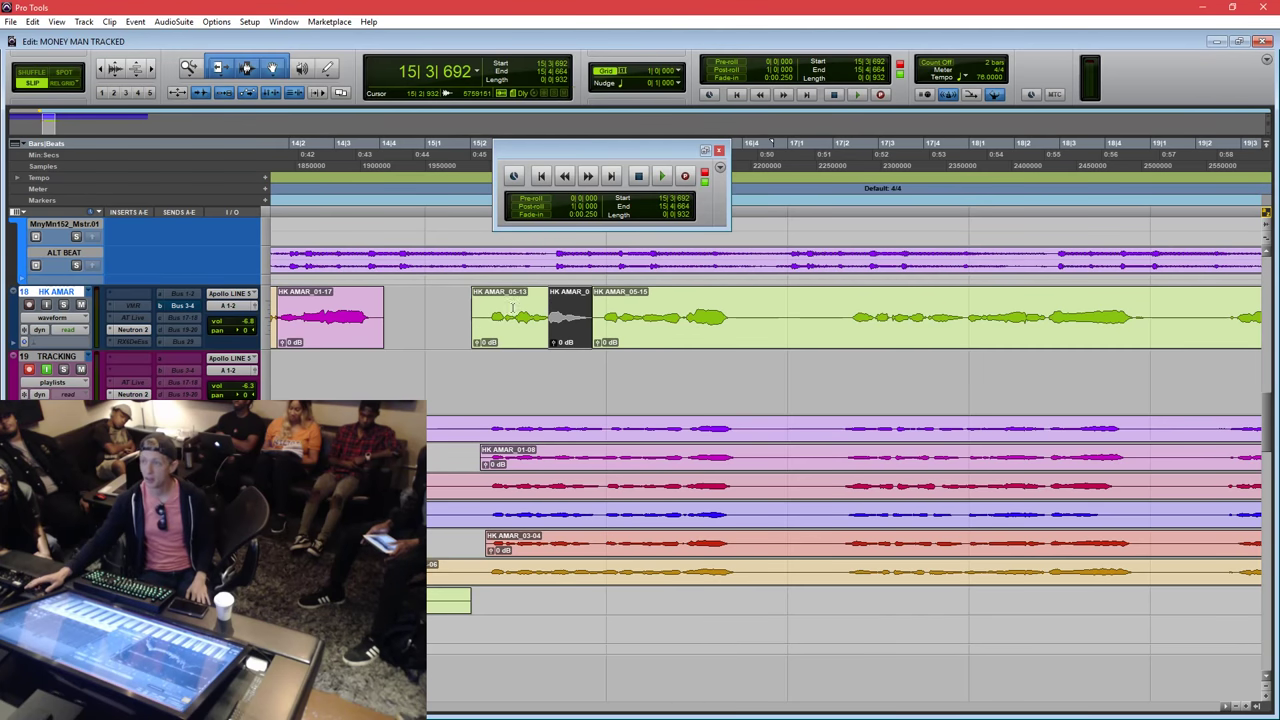
Delete the empty audio at the start of the hook's third phrase, up to about 15|2|396, and play the result.
drag(488, 314, 434, 314)
key(Delete)
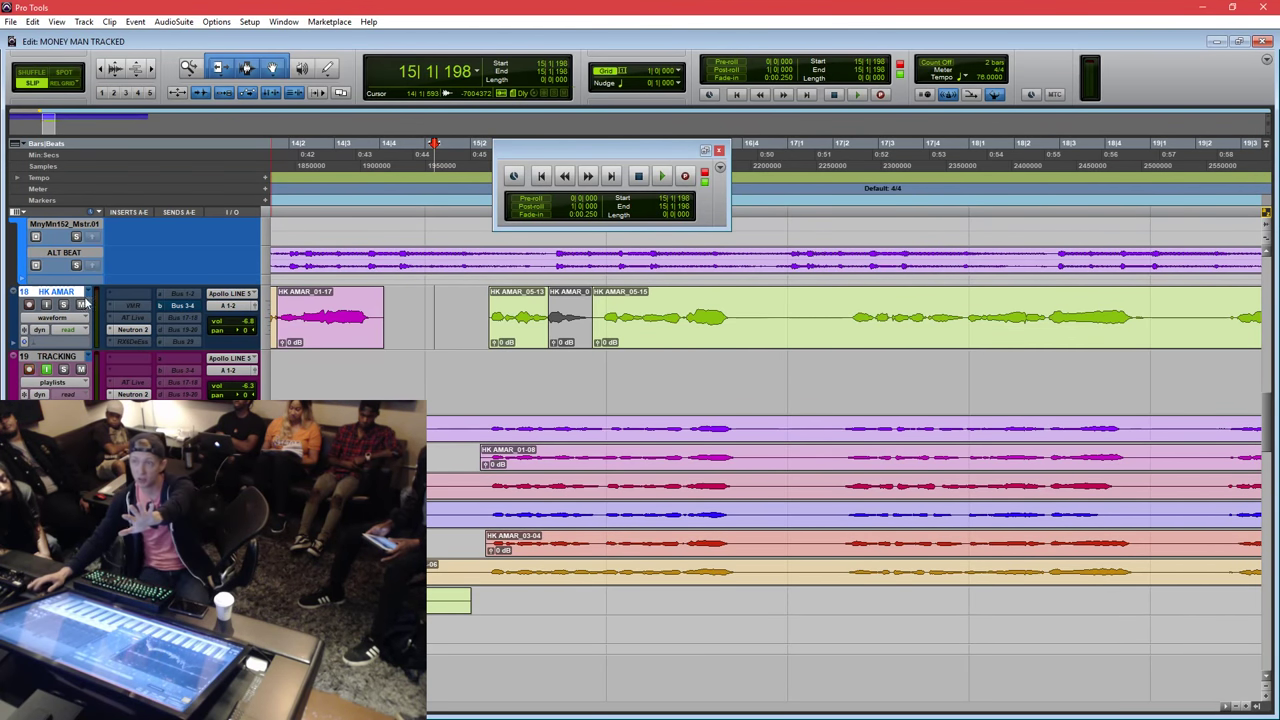
key(space)
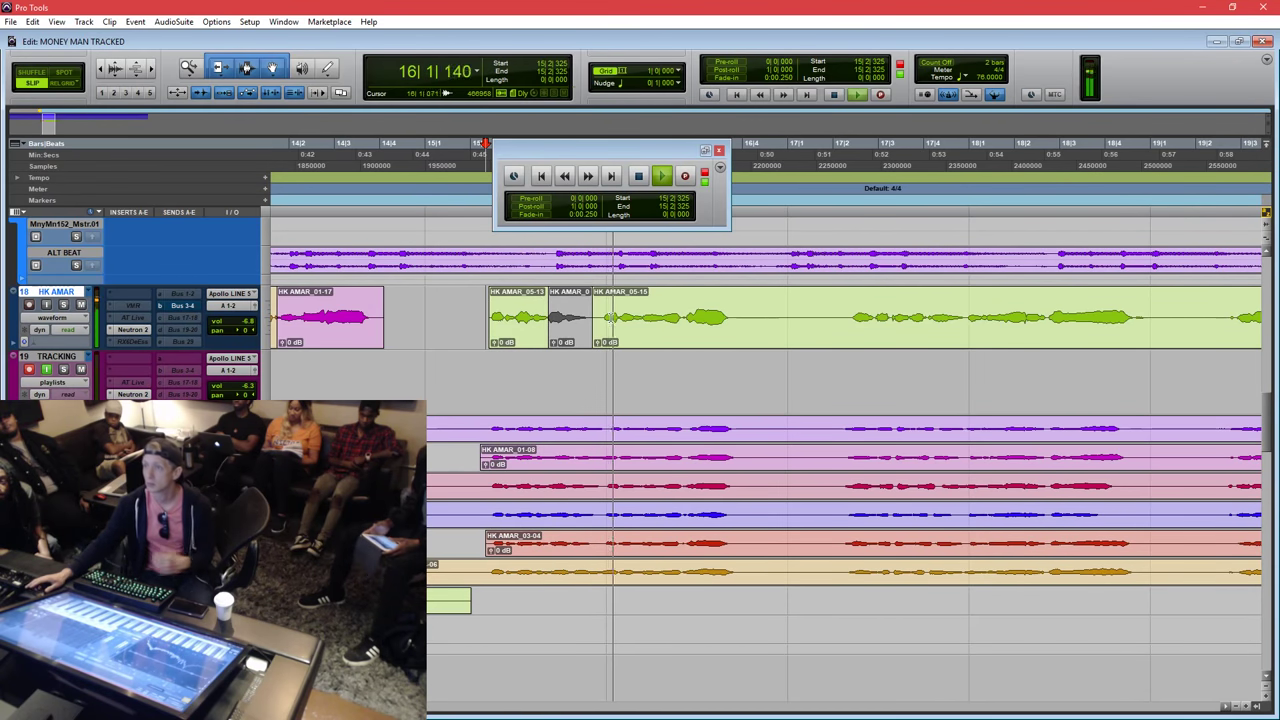
click(564, 326)
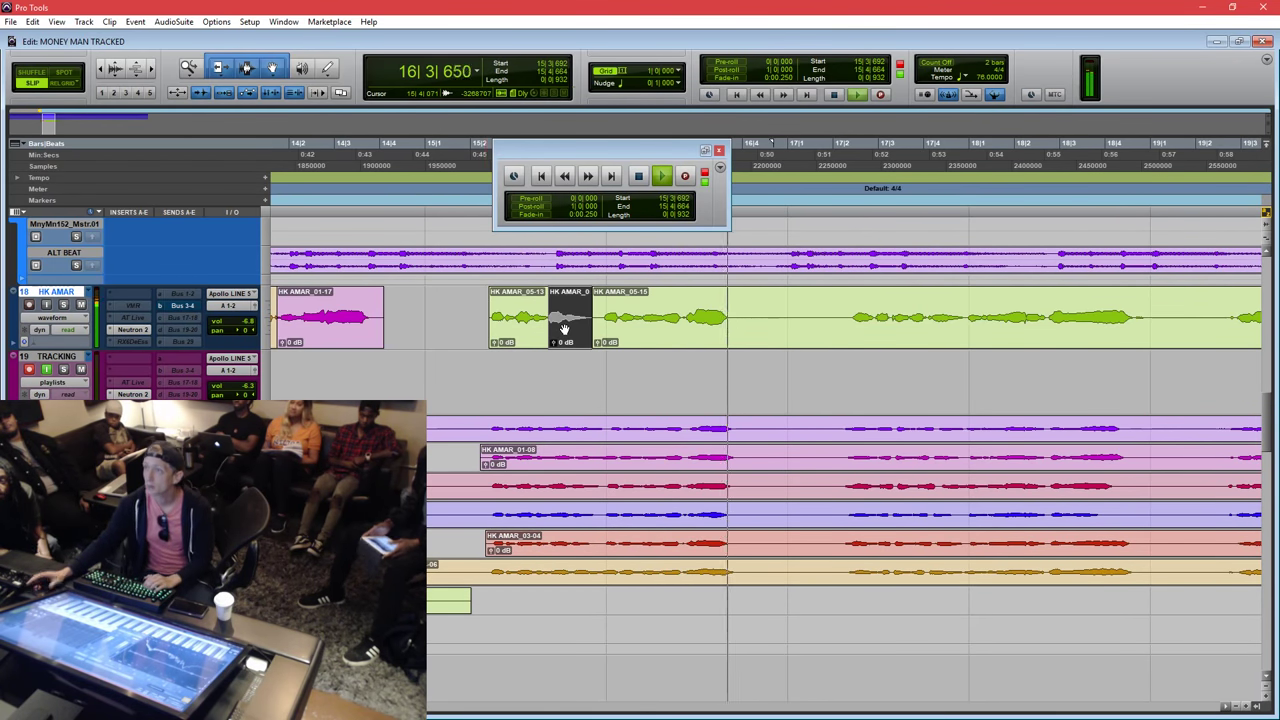
key(space)
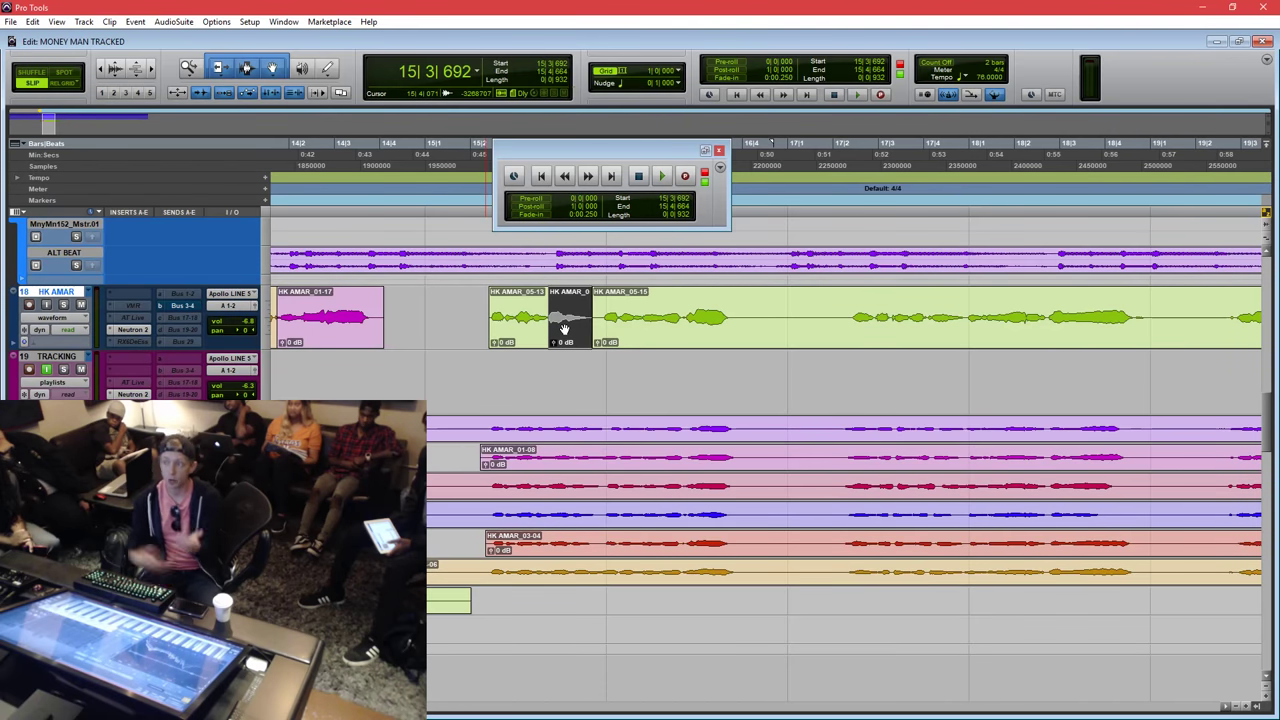
Separate the word from 17|2|869 to 17|3|276 on the hook vocal track as its own clip.
key(r)
key(r)
scroll(794, 320, down, 1)
click(802, 288)
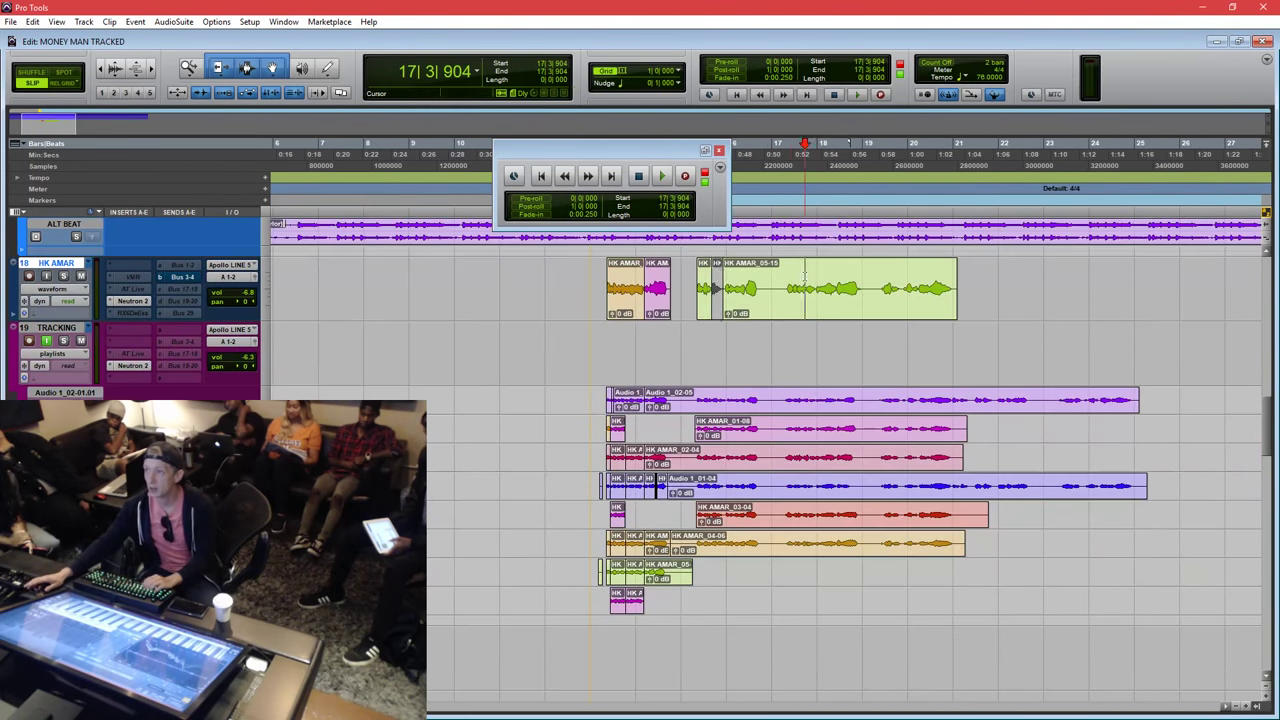
key(t)
key(t)
key(t)
drag(706, 289, 672, 290)
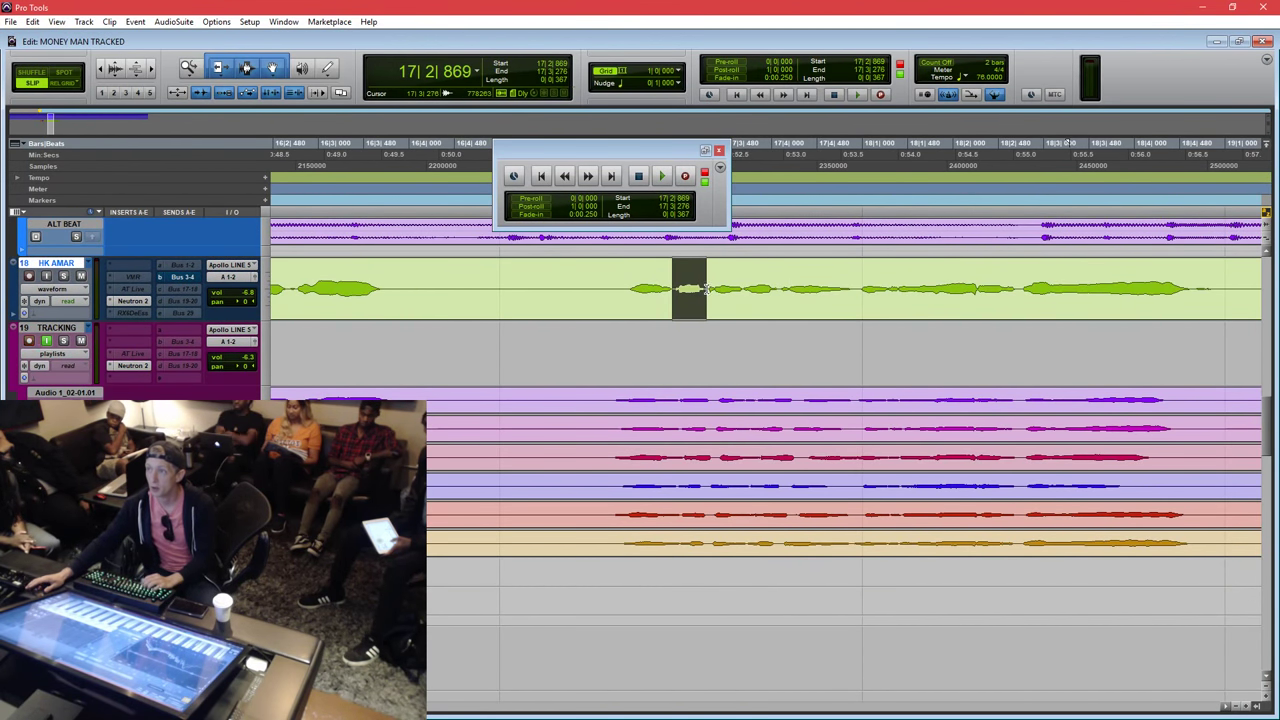
key(b)
Unmute the short clip at 15|3|692 and heal the separations on the hook vocal track from 15|3|142 to 18|1|029.
key(r)
key(r)
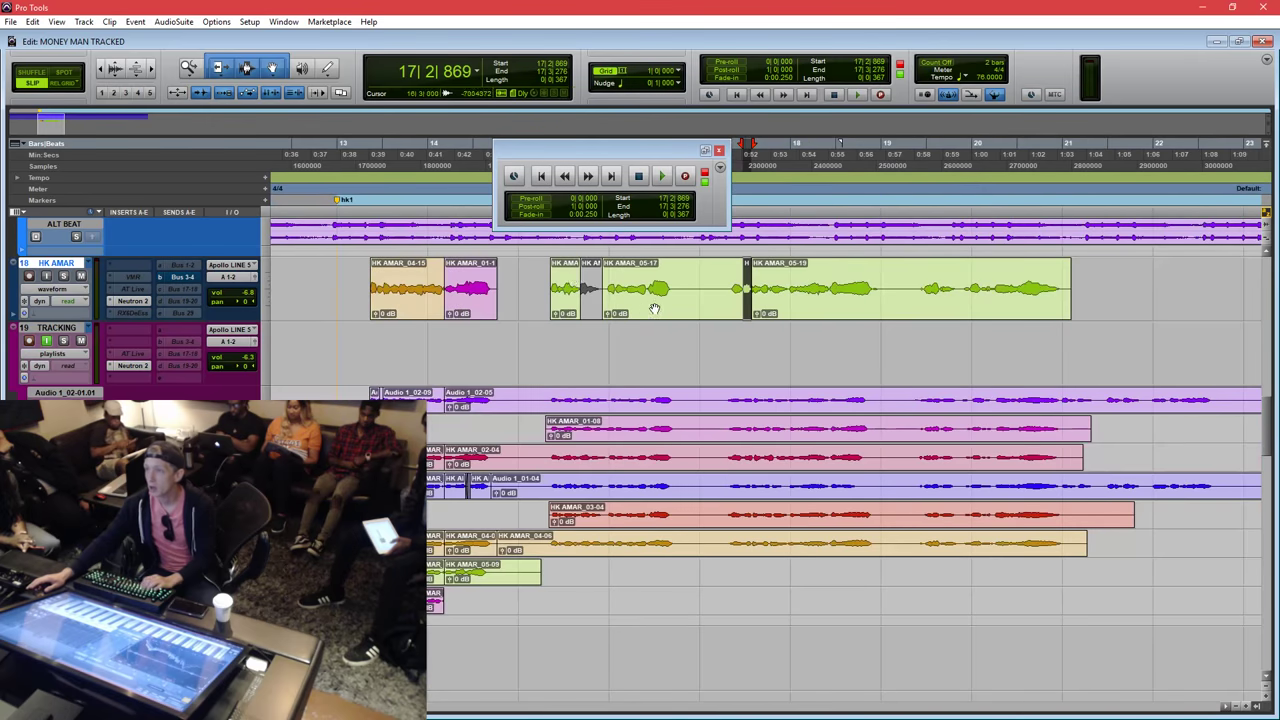
click(590, 309)
key(ctrl+m)
click(791, 280)
drag(791, 270, 731, 288)
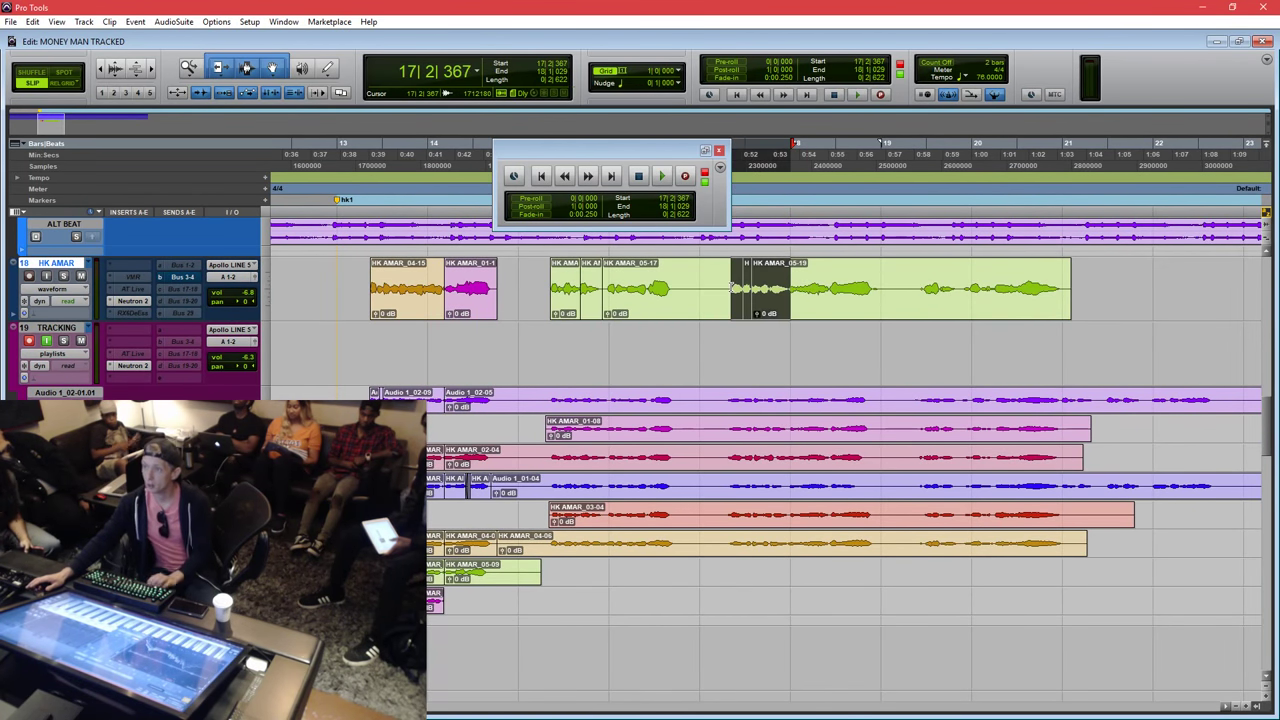
shift+click(567, 273)
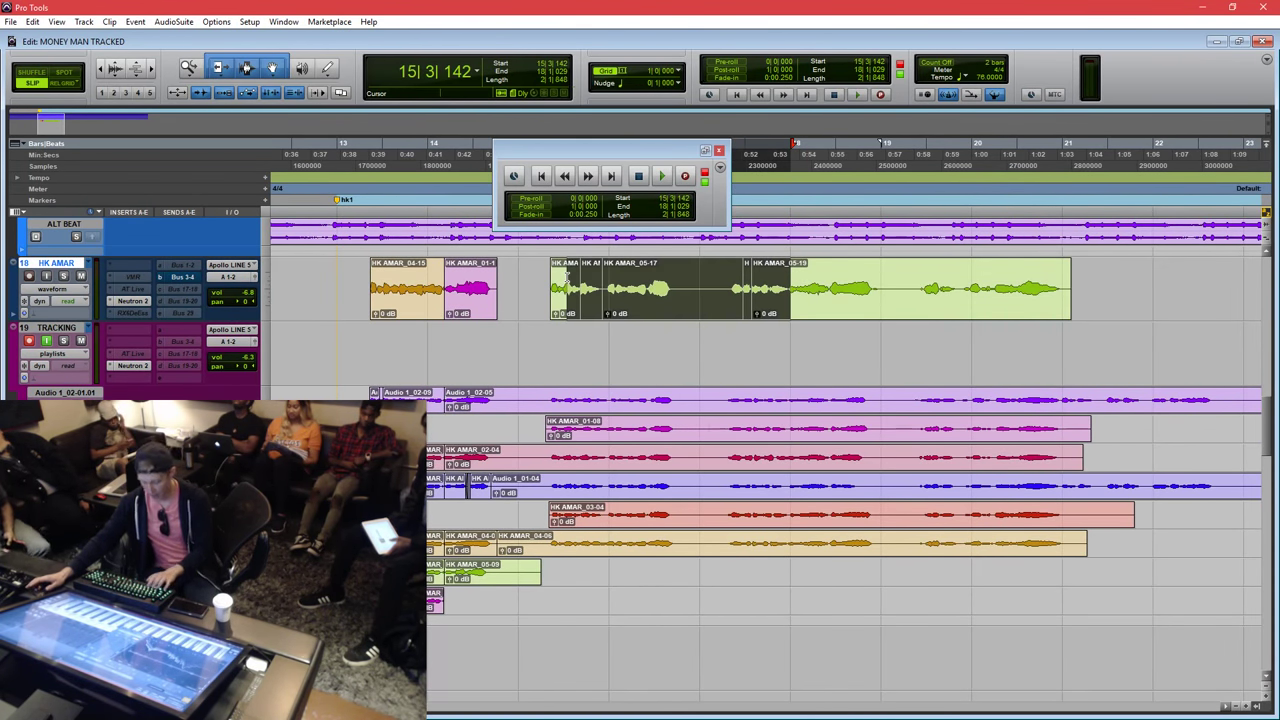
key(ctrl+h)
Examine the healed clip's waveform up close around its first word at 15|2|472.
click(574, 302)
double_click(591, 300)
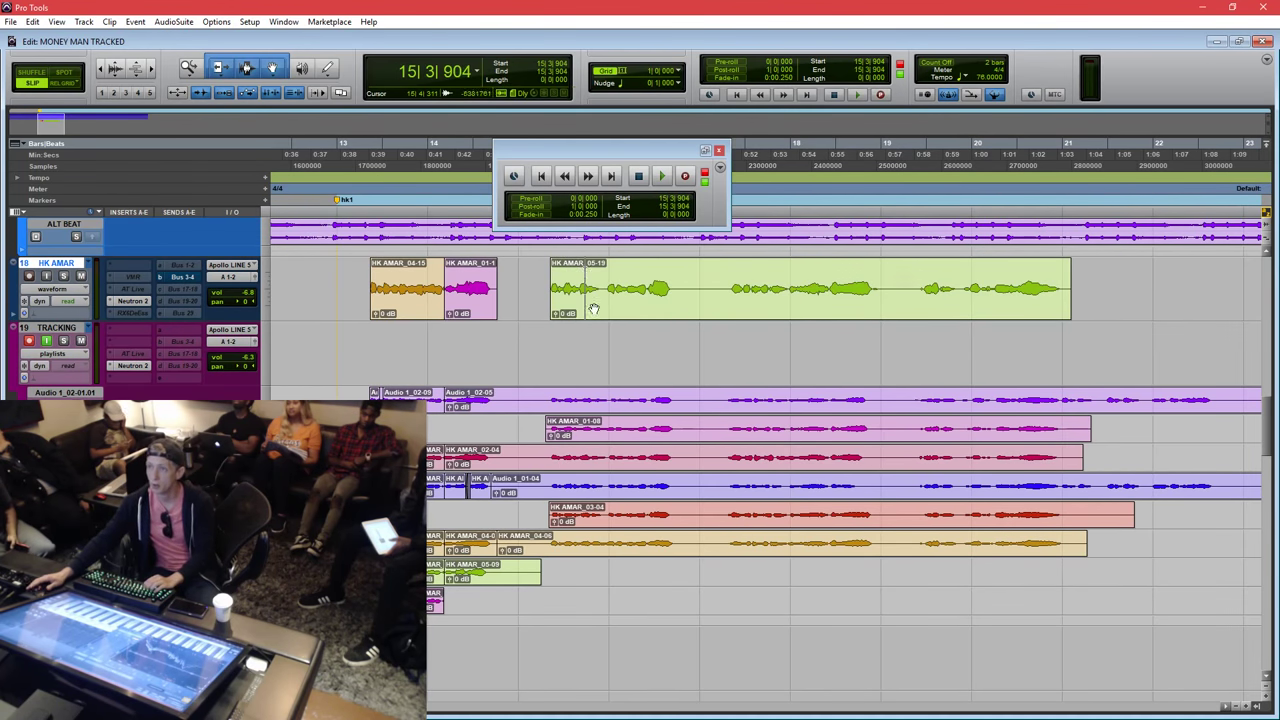
key(t)
key(t)
key(ctrl+])
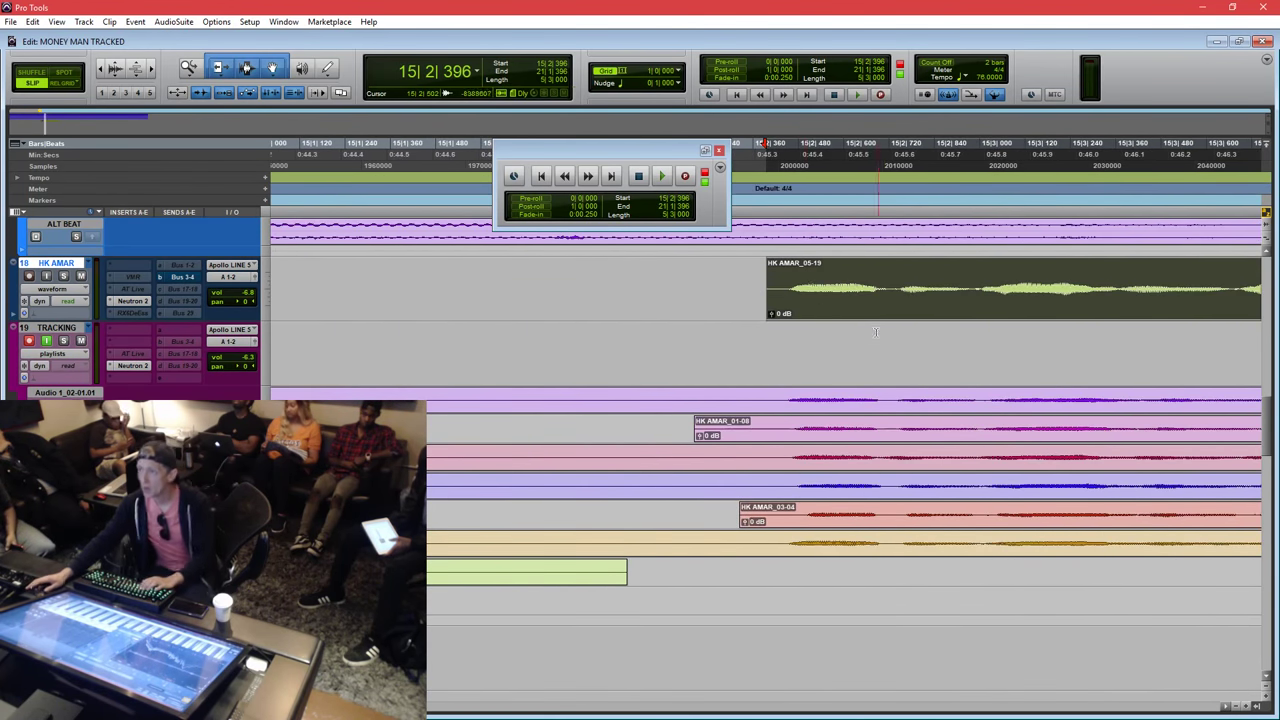
click(795, 275)
key(r)
key(r)
key(r)
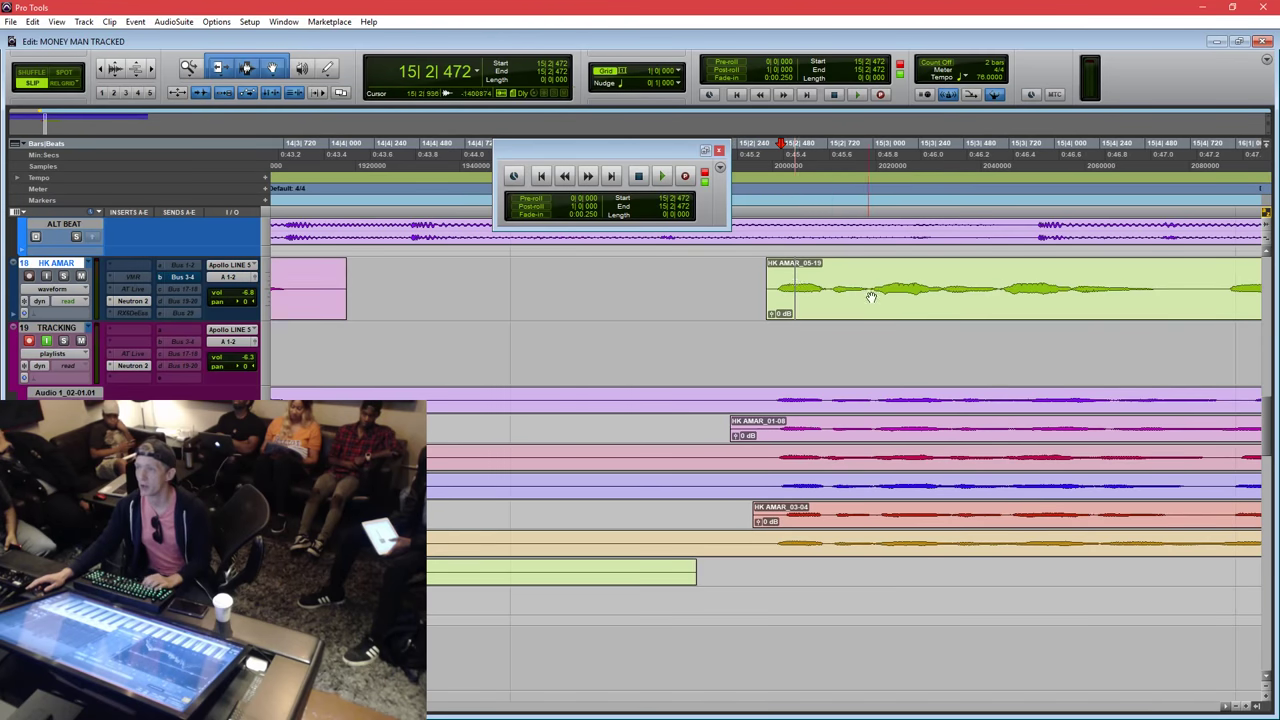
click(857, 303)
scroll(857, 303, right, 1)
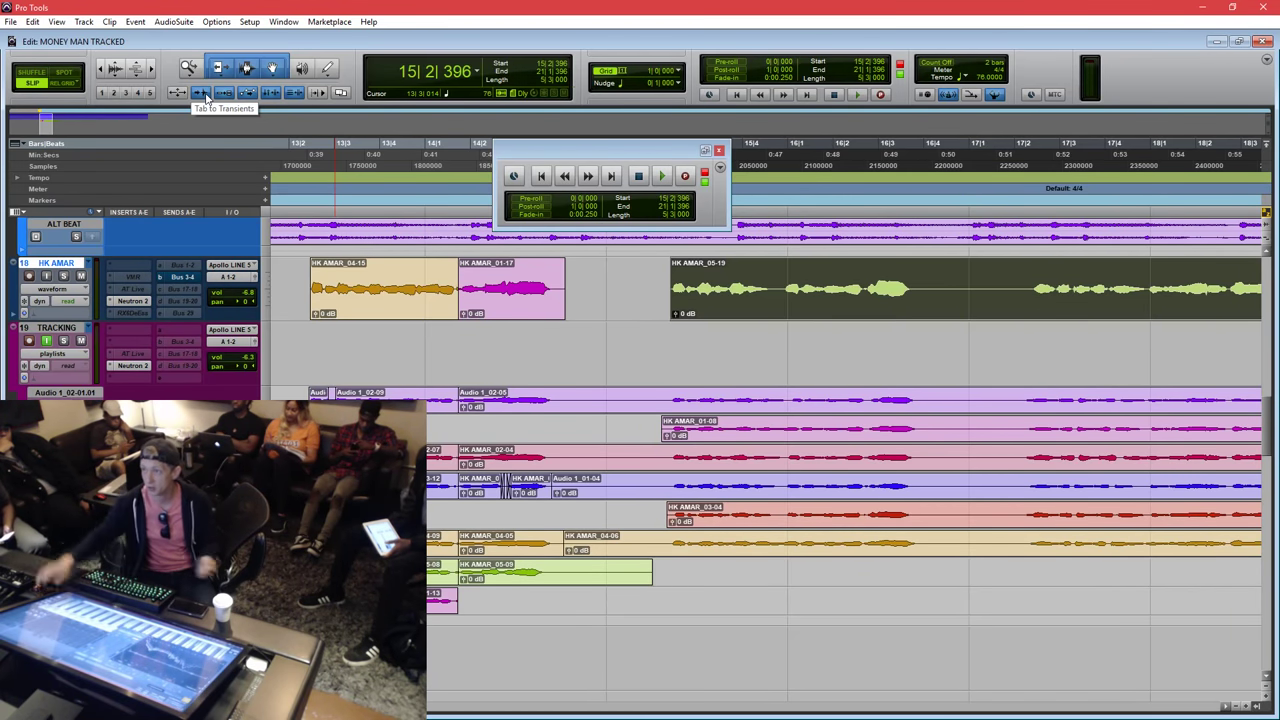
Inspect the hook vocal's waveform around 15|3|297.
click(711, 287)
key(t)
key(t)
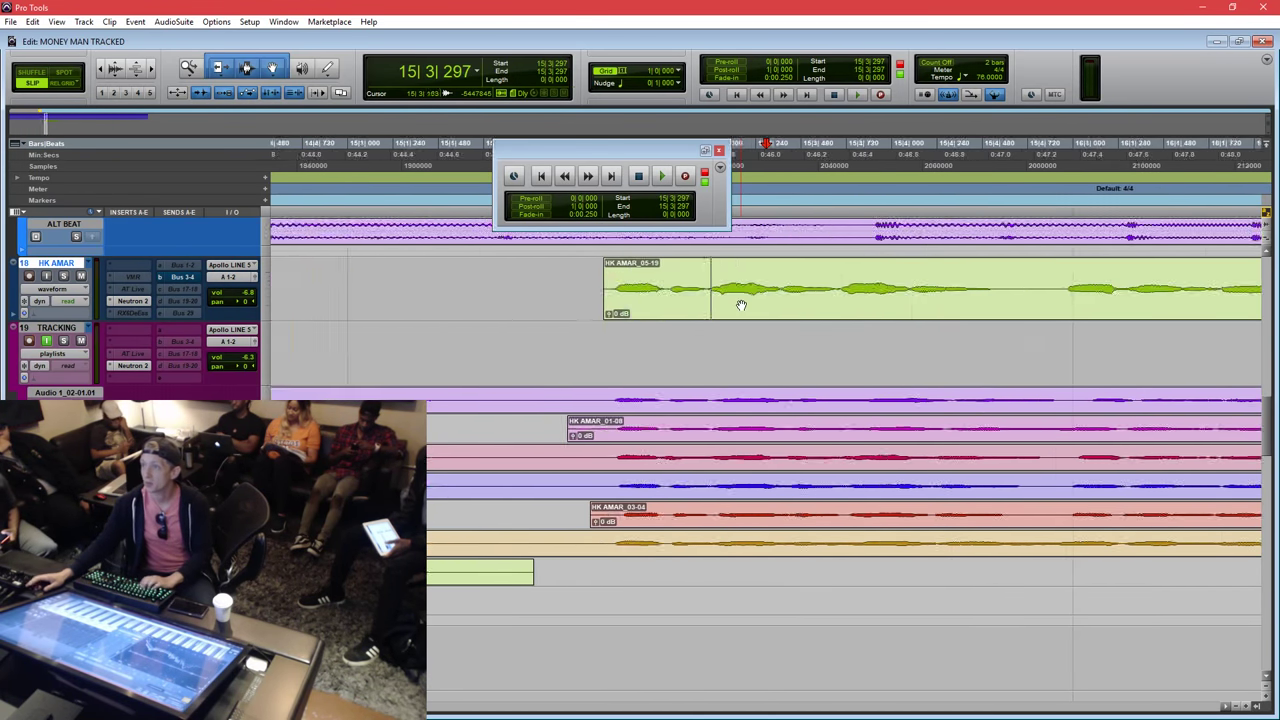
key(r)
key(r)
Go to the INSTRUMENT track and inspect its waveform around 6|1|791.
scroll(741, 306, up, 5)
scroll(741, 306, up, 1)
key(r)
key(r)
key(r)
scroll(606, 554, down, 8)
scroll(606, 554, left, 3)
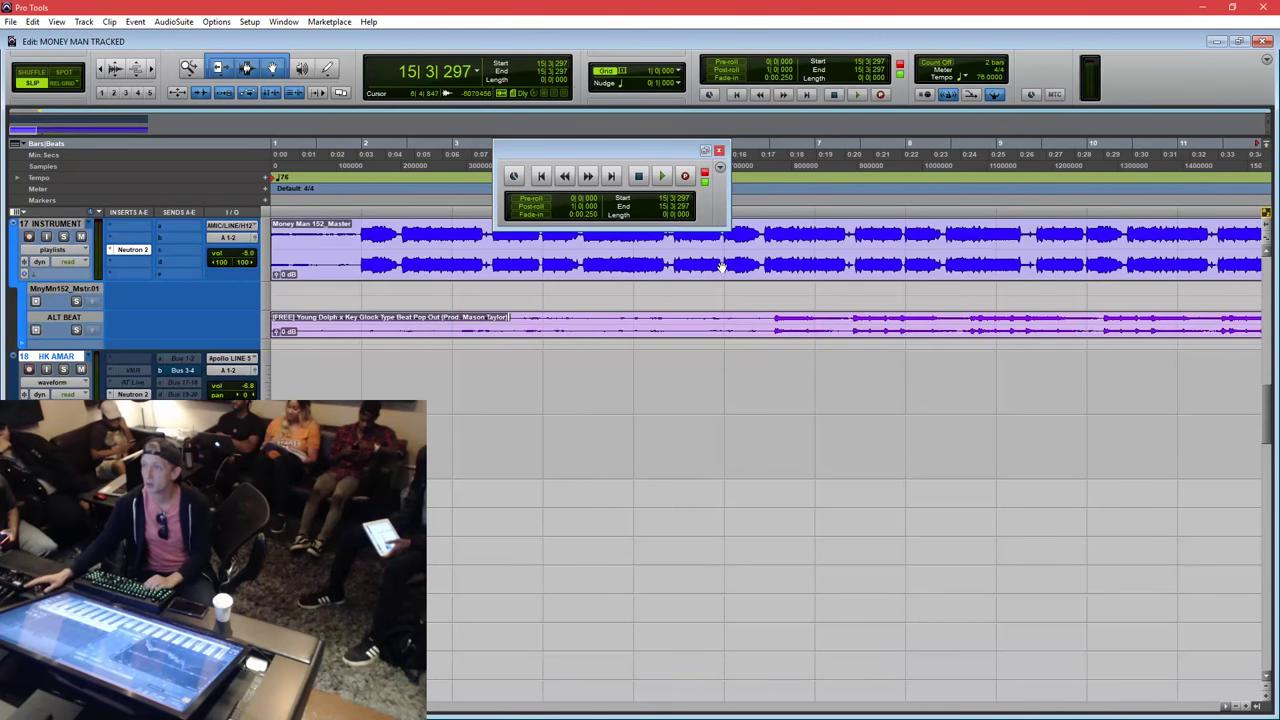
click(763, 247)
scroll(763, 247, up, 2)
click(743, 365)
key(t)
key(t)
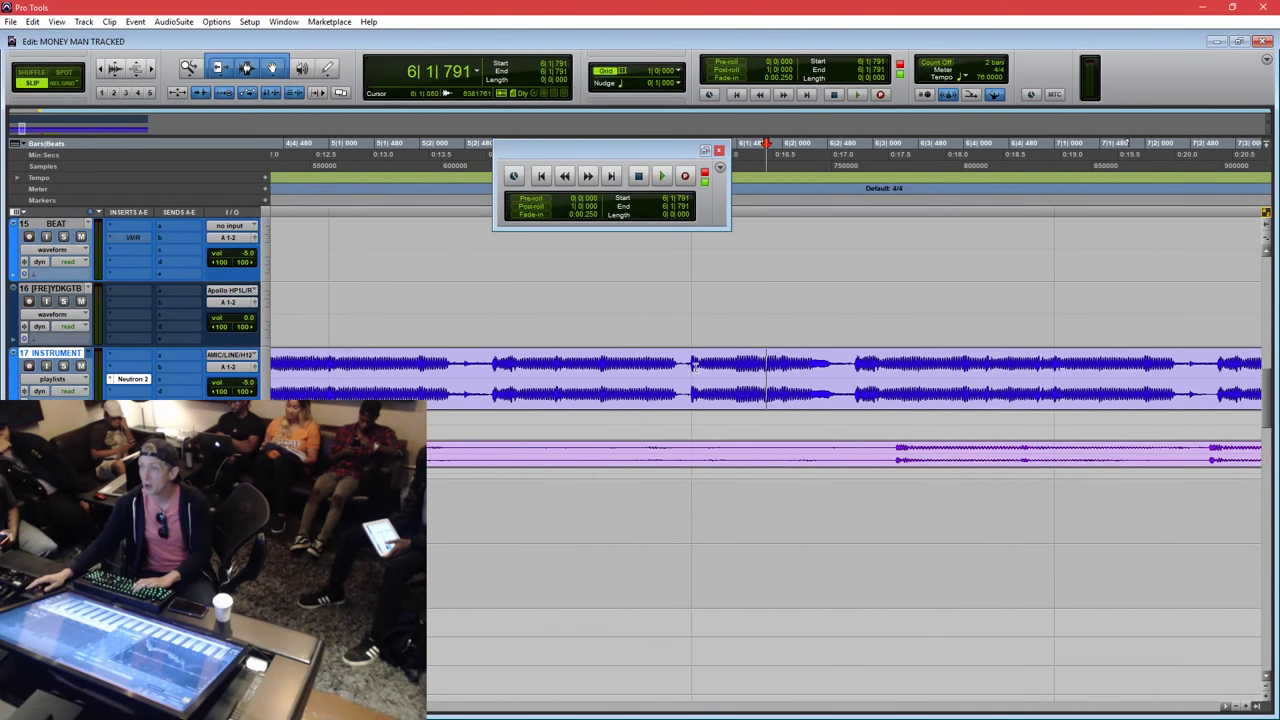
Try splitting the instrumental at 6|1|000 in Grid mode, and undo the split.
key(F4)
click(691, 368)
key(ctrl+e)
key(ctrl+z)
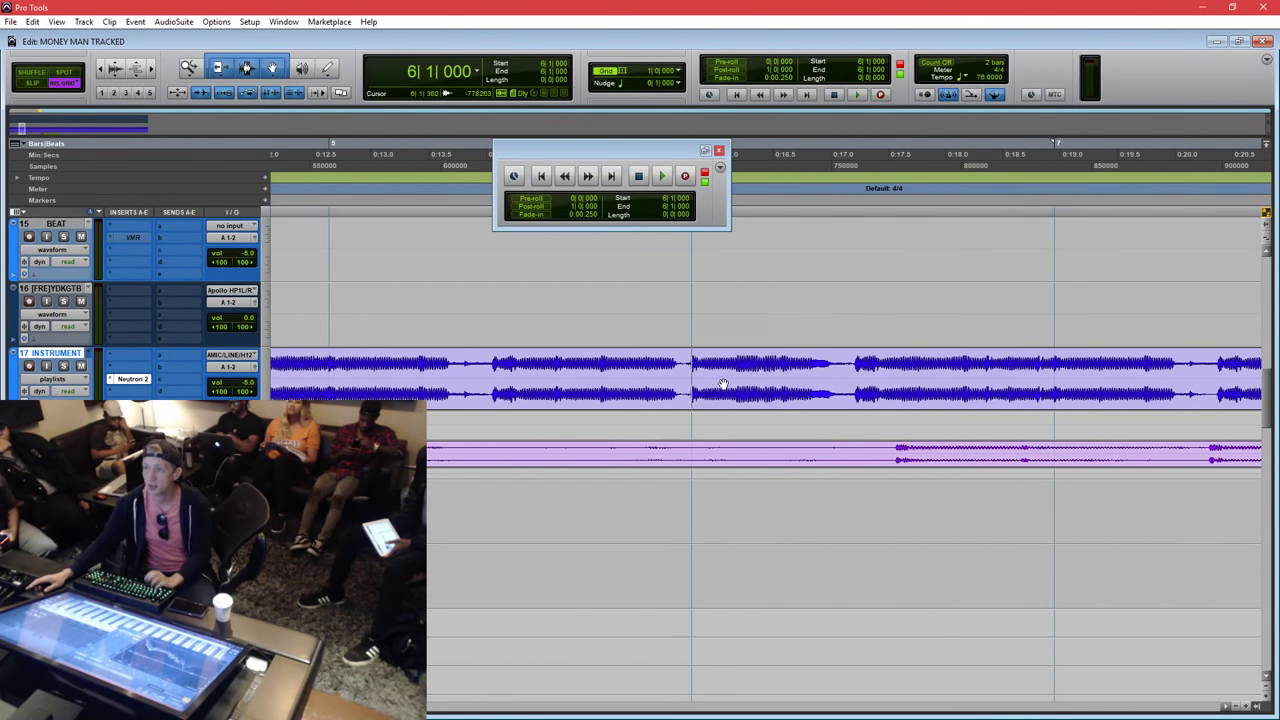
Switch to Slip mode, place the edit cursor at 5|4|959 on the INSTRUMENT track and examine the transient at sample level.
key(F2)
click(686, 368)
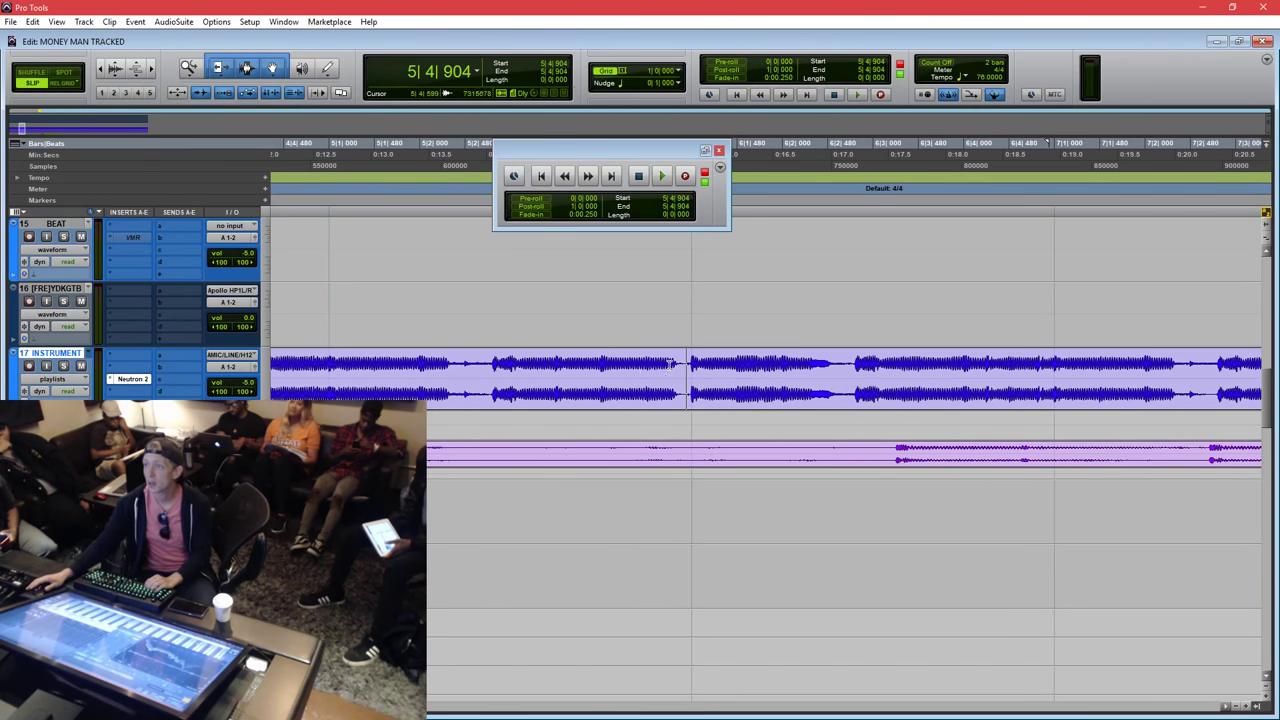
click(657, 365)
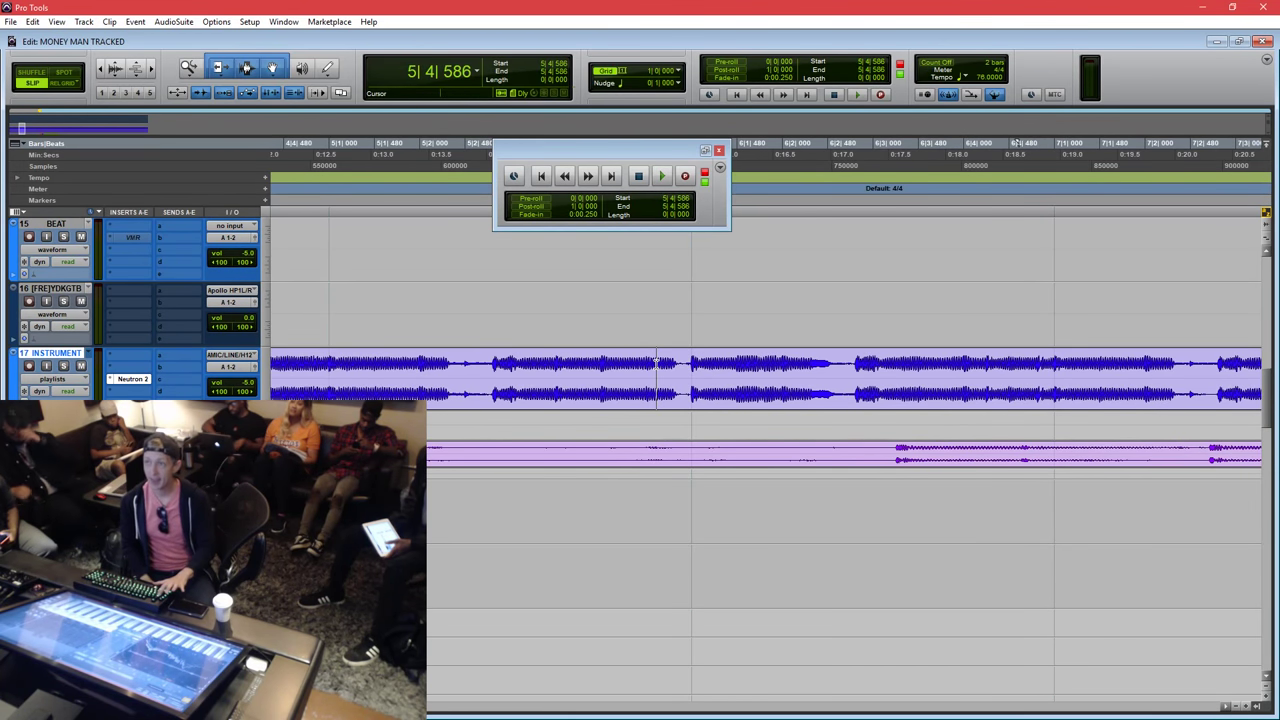
click(691, 375)
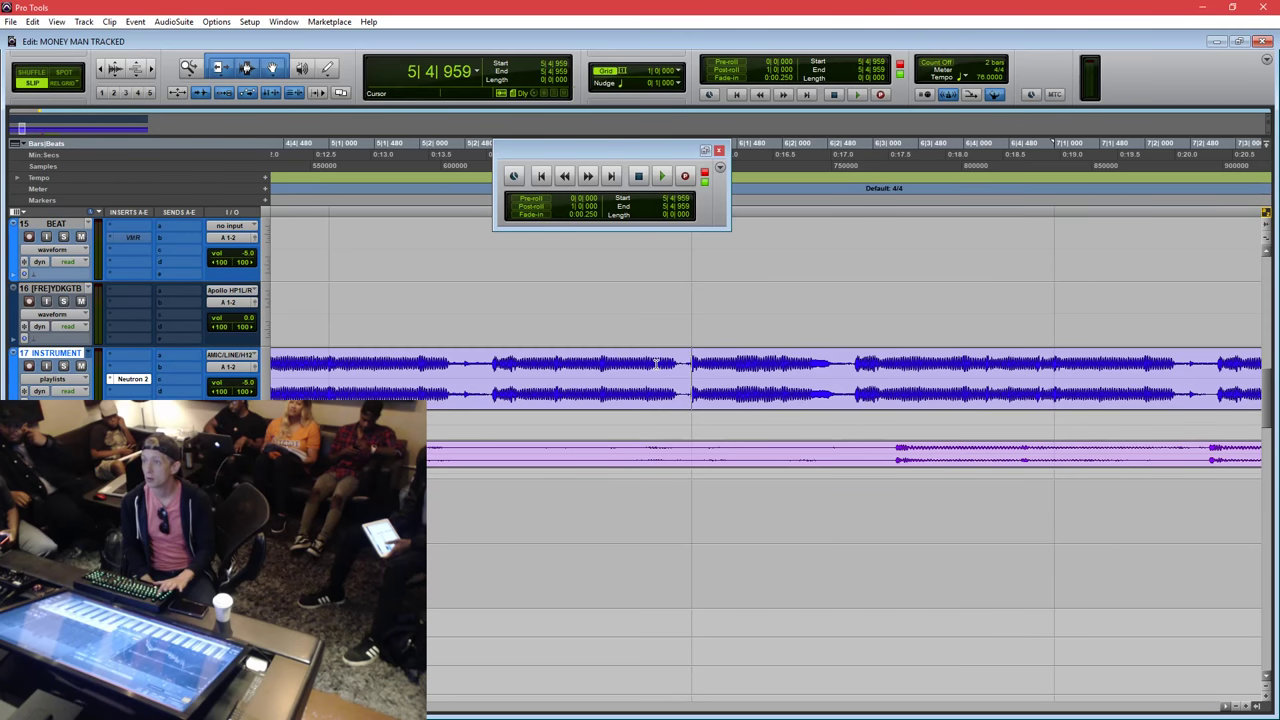
key(t)
key(t)
key(t)
key(t)
key(t)
key(t)
key(t)
key(t)
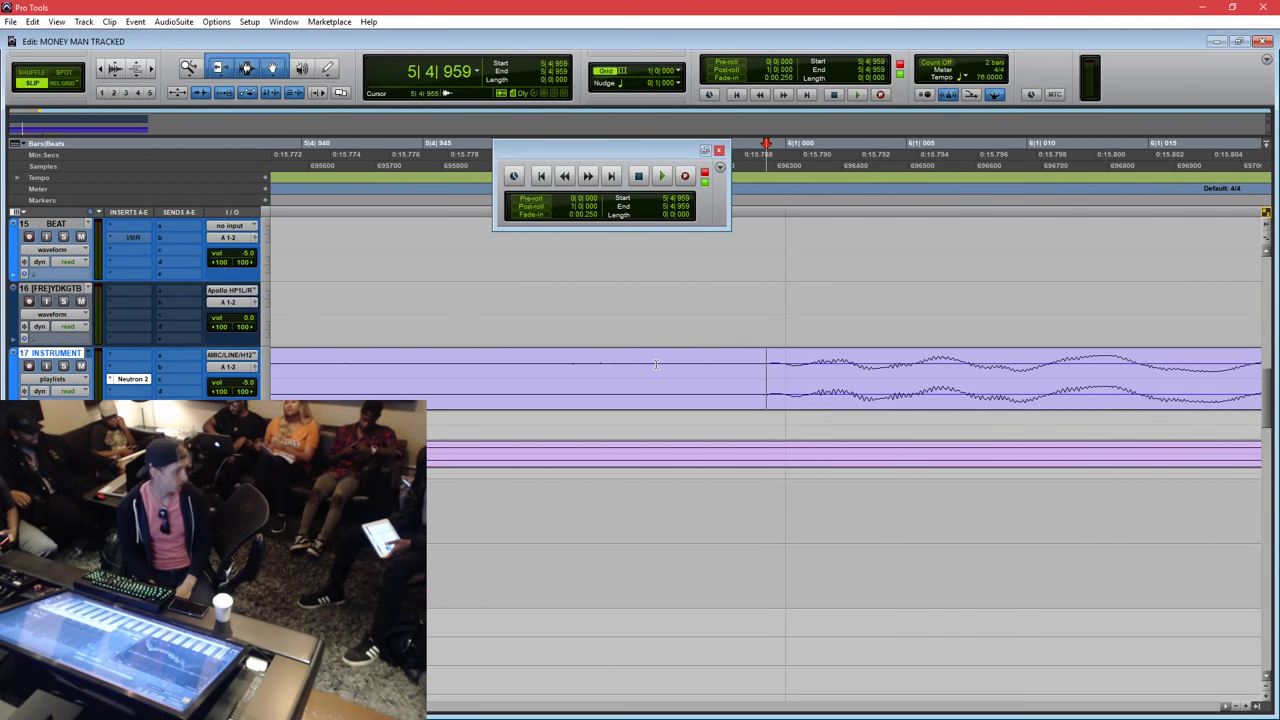
Play the instrumental from 5|4|959 in two short bursts.
key(ctrl+bracketleft)
key(ctrl+bracketleft)
key(ctrl+bracketleft)
key(ctrl+bracketleft)
key(ctrl+bracketleft)
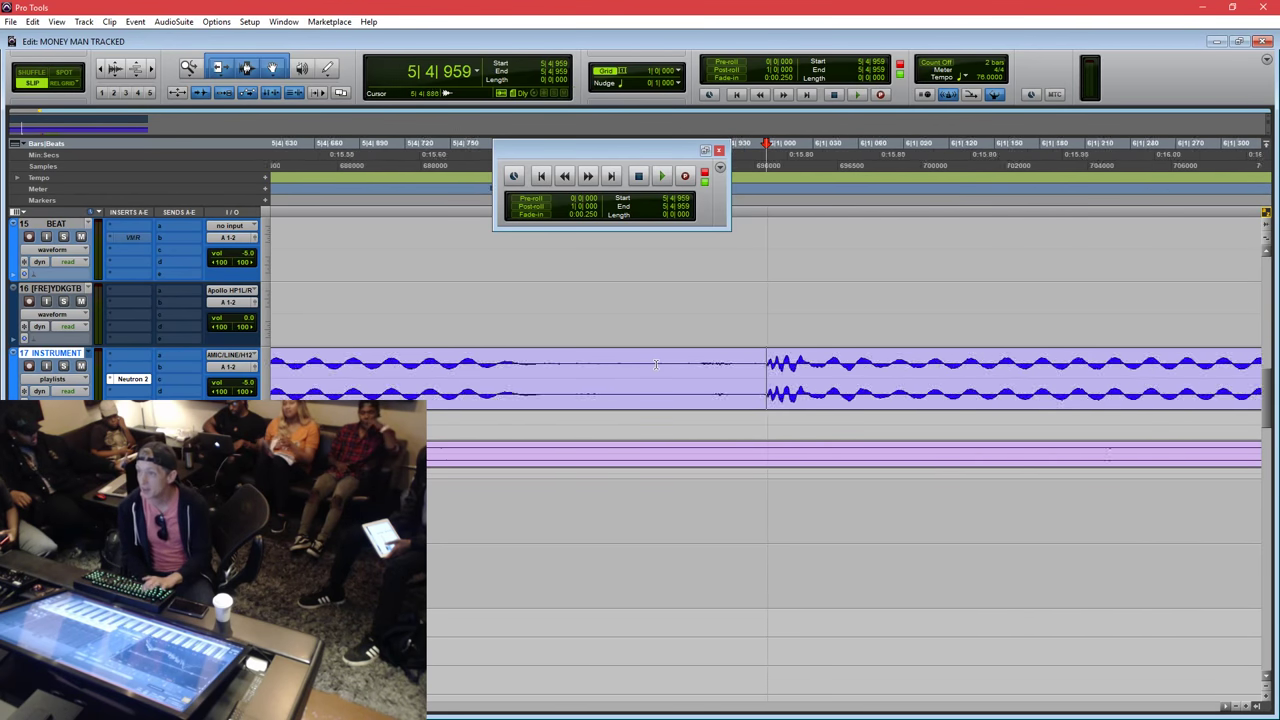
key(ctrl+bracketleft)
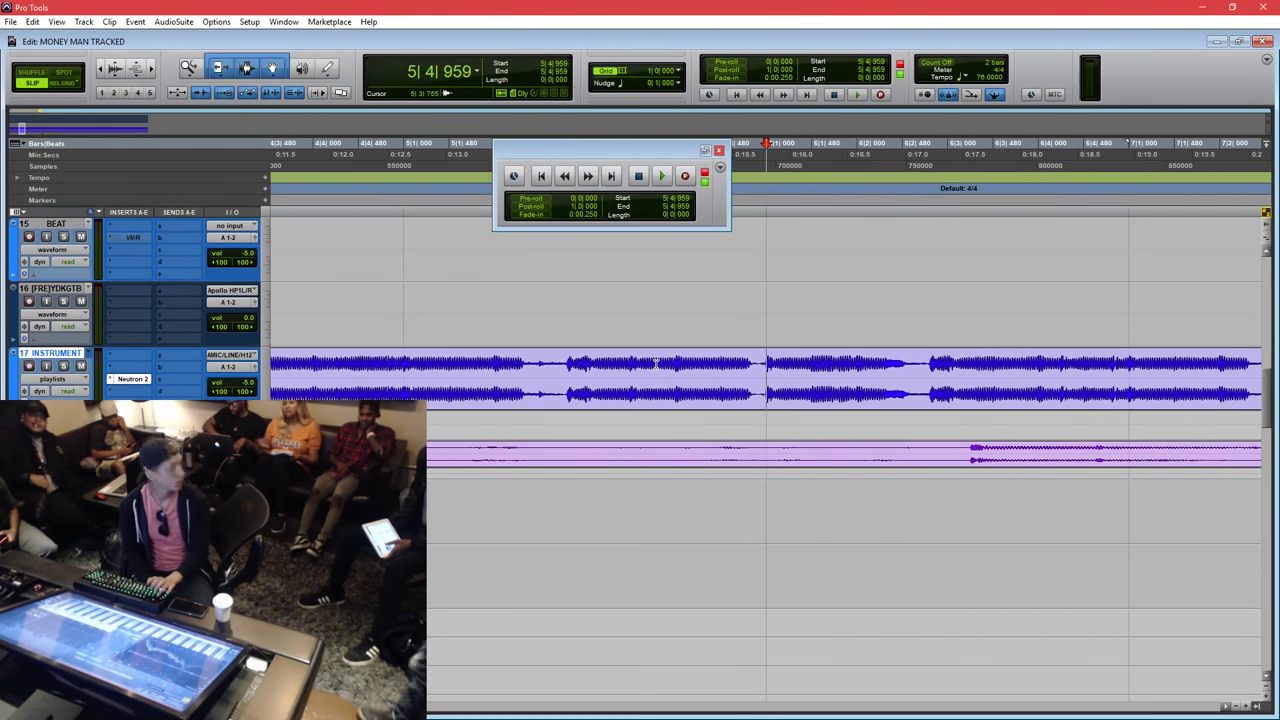
key(space)
key(space)
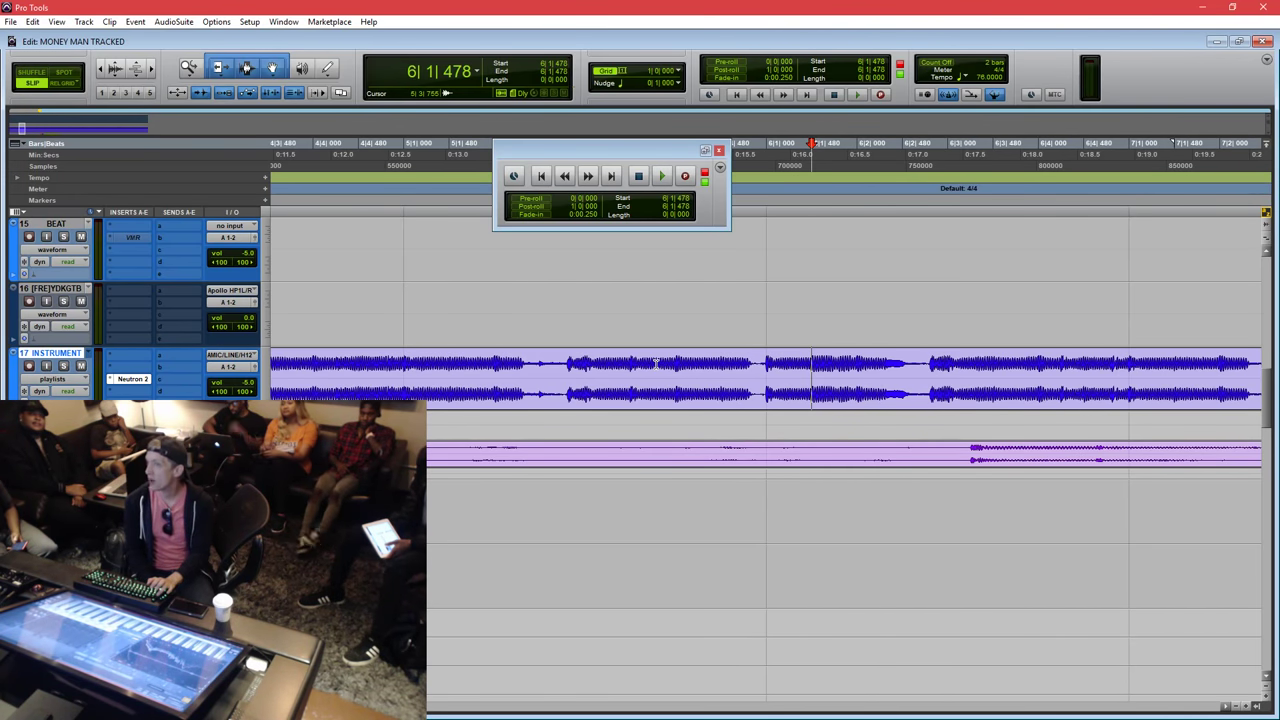
key(space)
key(space)
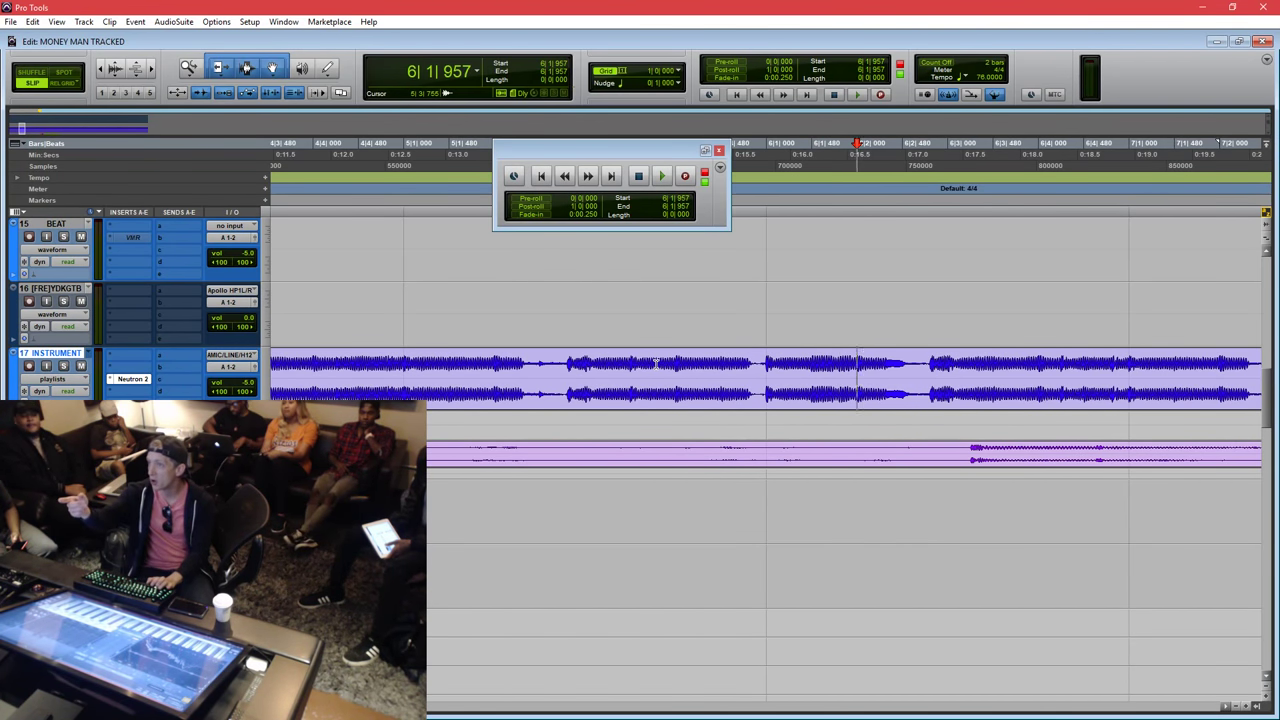
Play the instrumental in short bursts from the transients at 6|1|957 and 6|2|241.
key(space)
key(space)
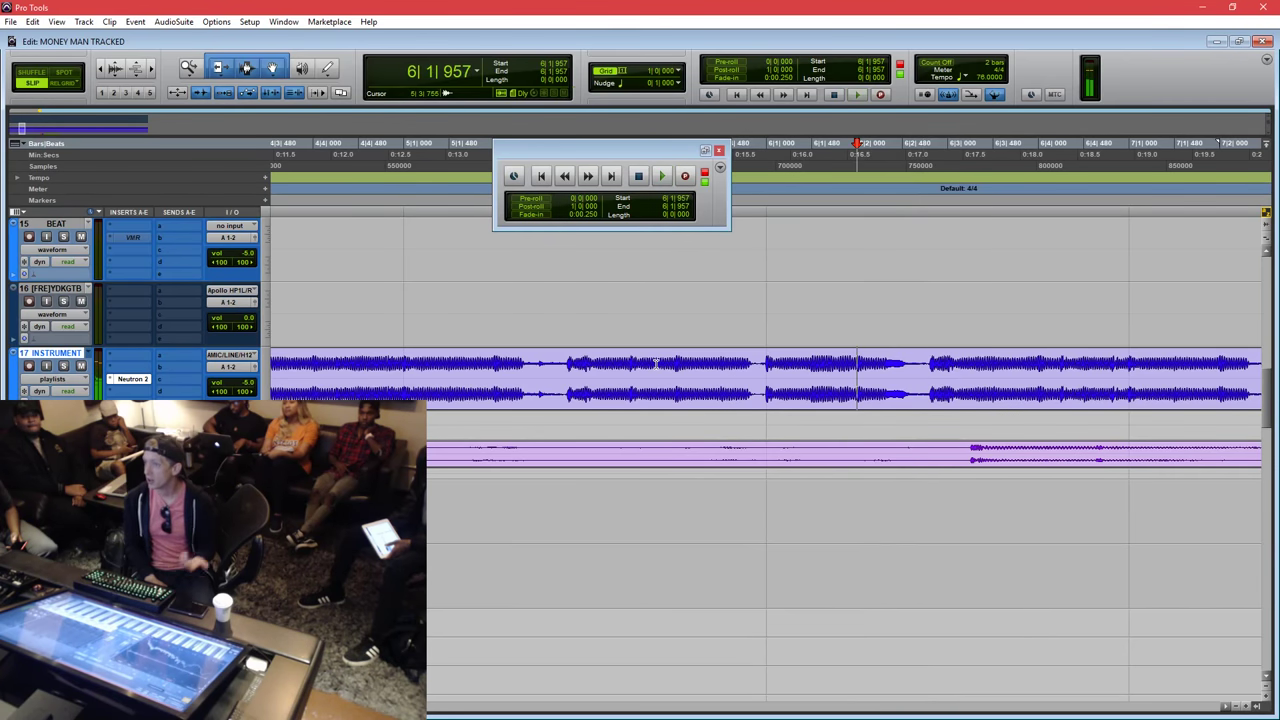
key(space)
key(space)
key(space)
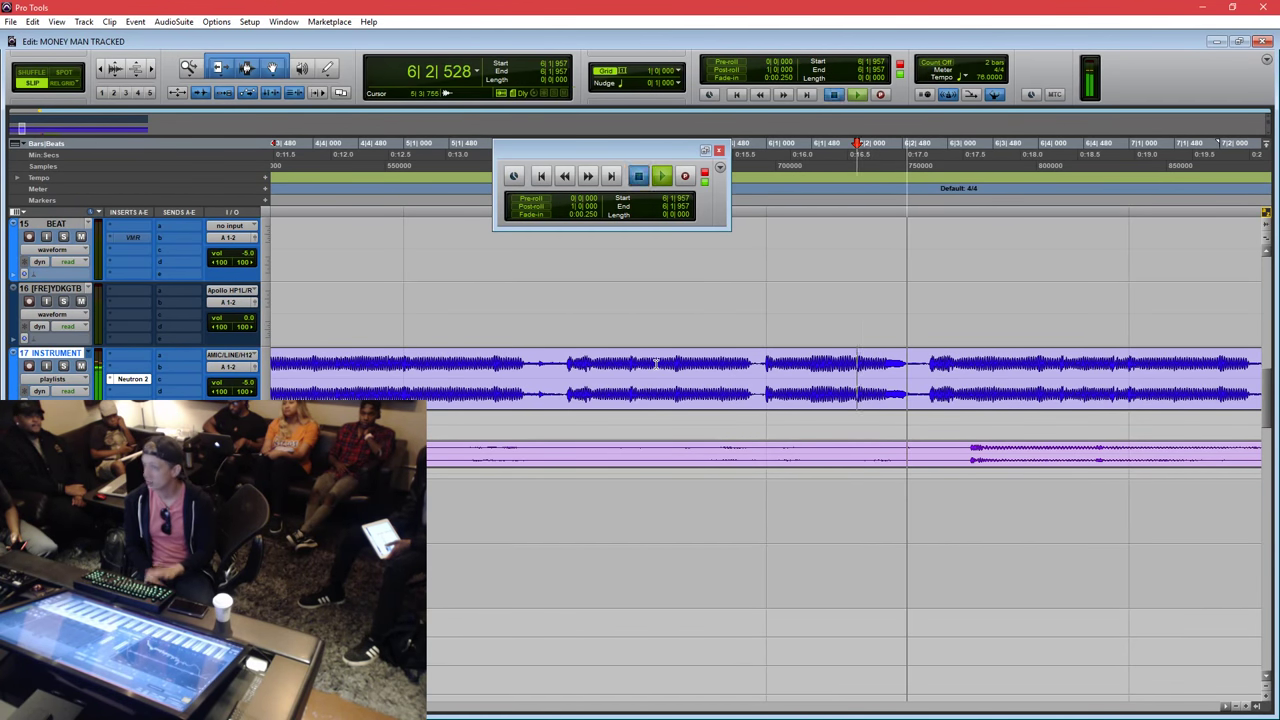
key(space)
key(space)
key(space)
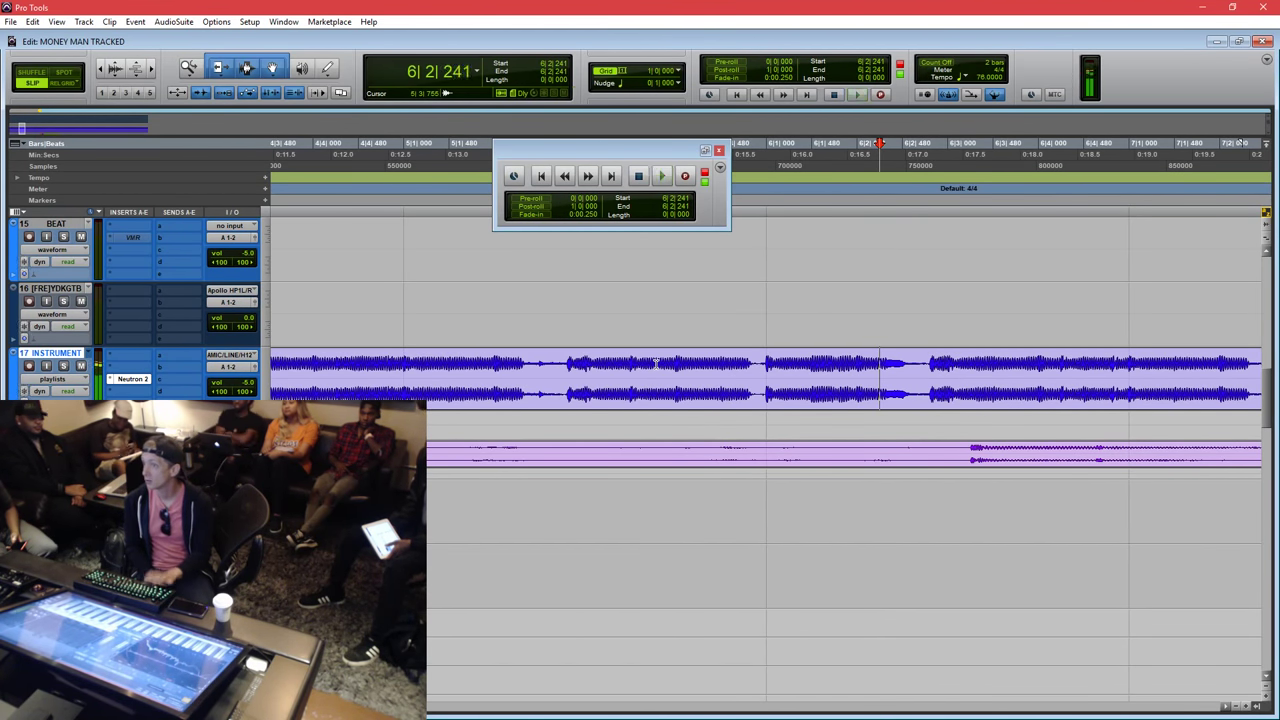
key(space)
key(space)
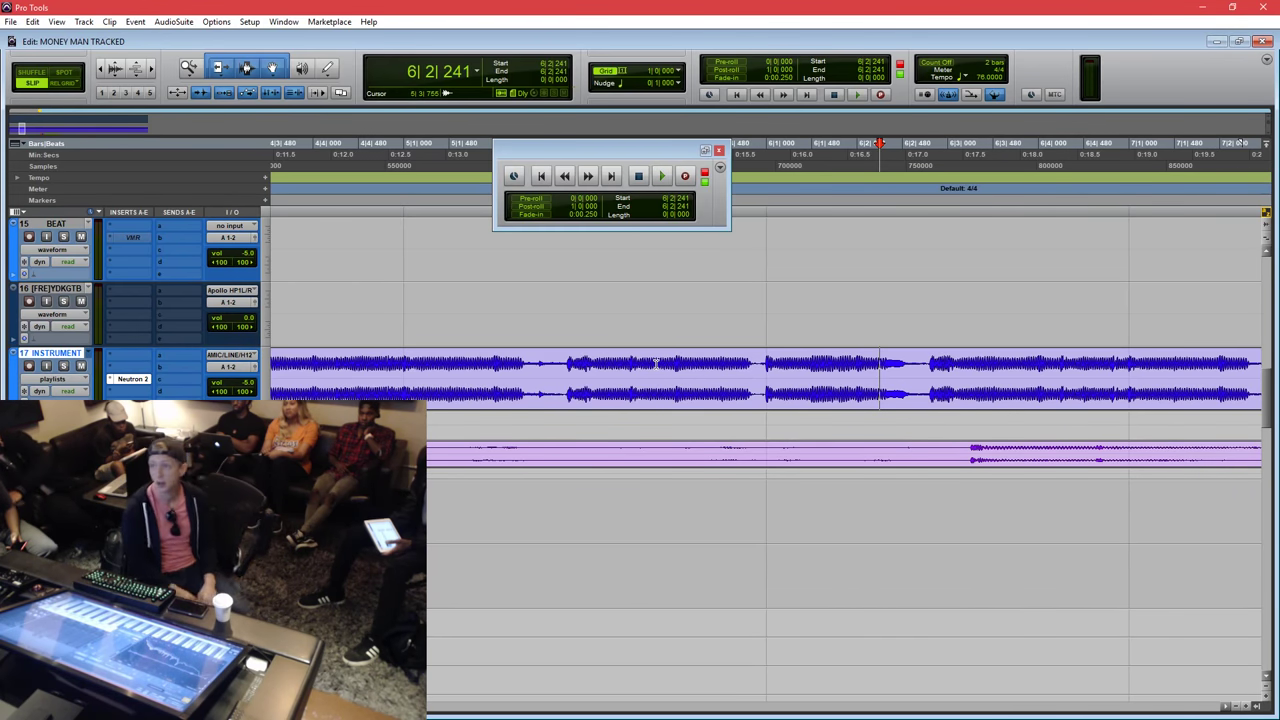
Split the INSTRUMENT clip at successive transients from 6|1|000 through 6|2|241, starting from a cursor position at 5|4|791.
click(766, 360)
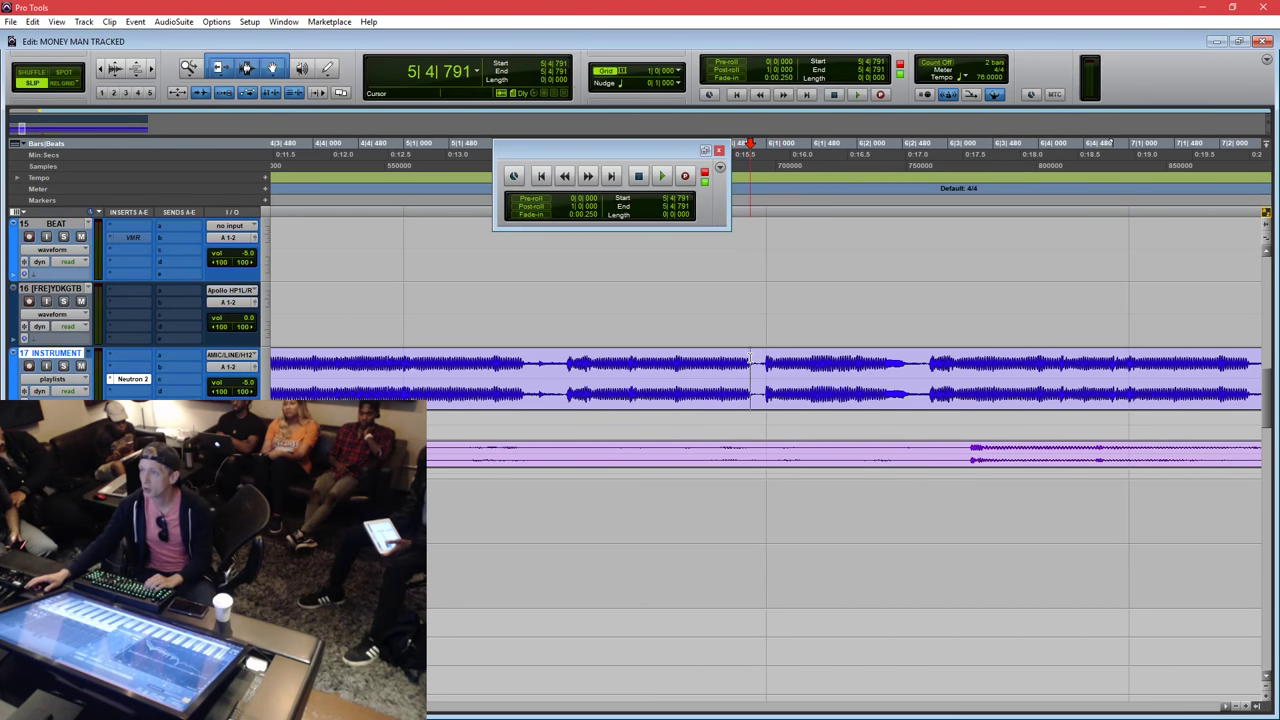
key(b)
key(Tab)
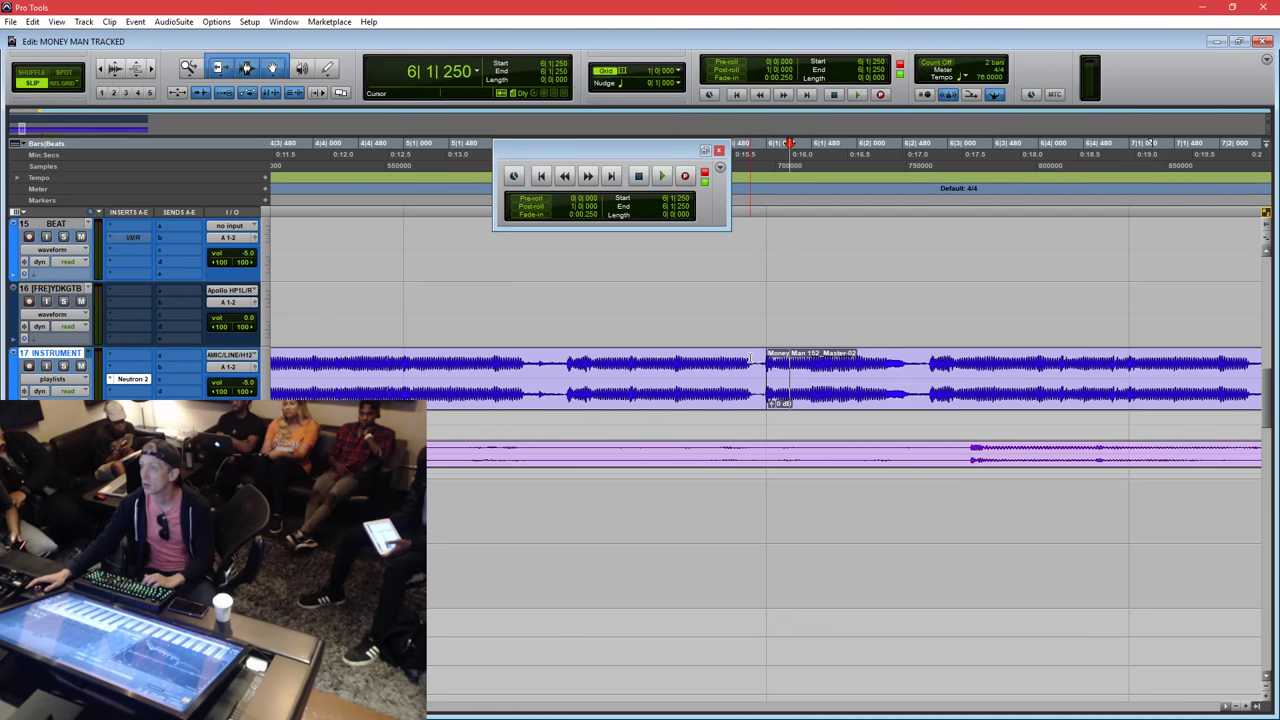
key(ctrl+e)
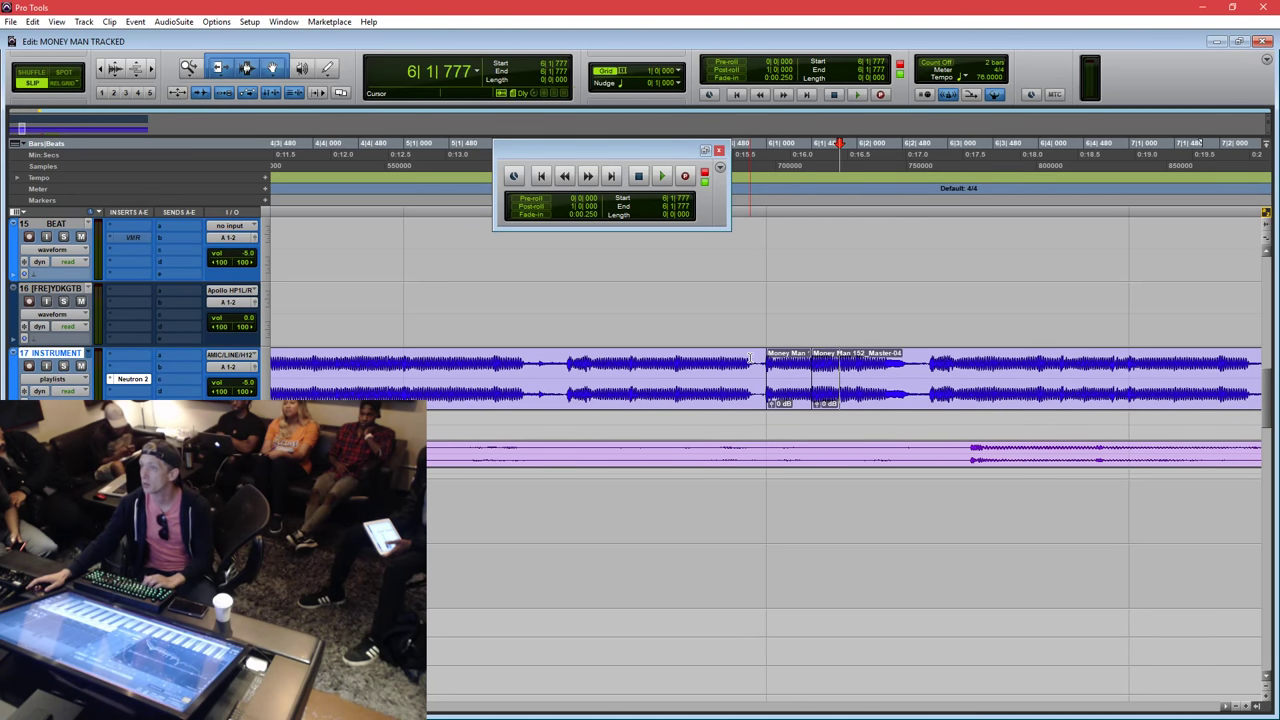
key(ctrl+e)
key(ctrl+e)
key(ctrl+e)
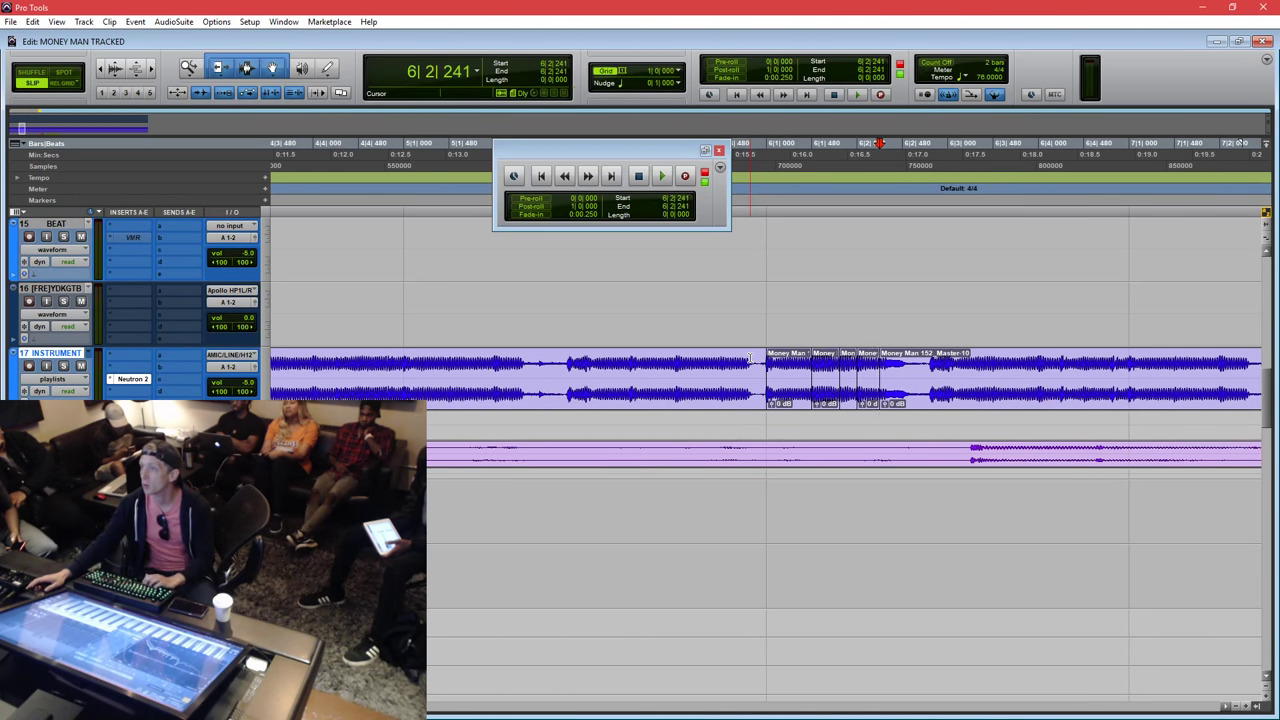
Select the slice from 6|1|478 to 6|1|777, then cut another slice on the INSTRUMENT track between 6|2|718 and 6|3|000.
click(824, 390)
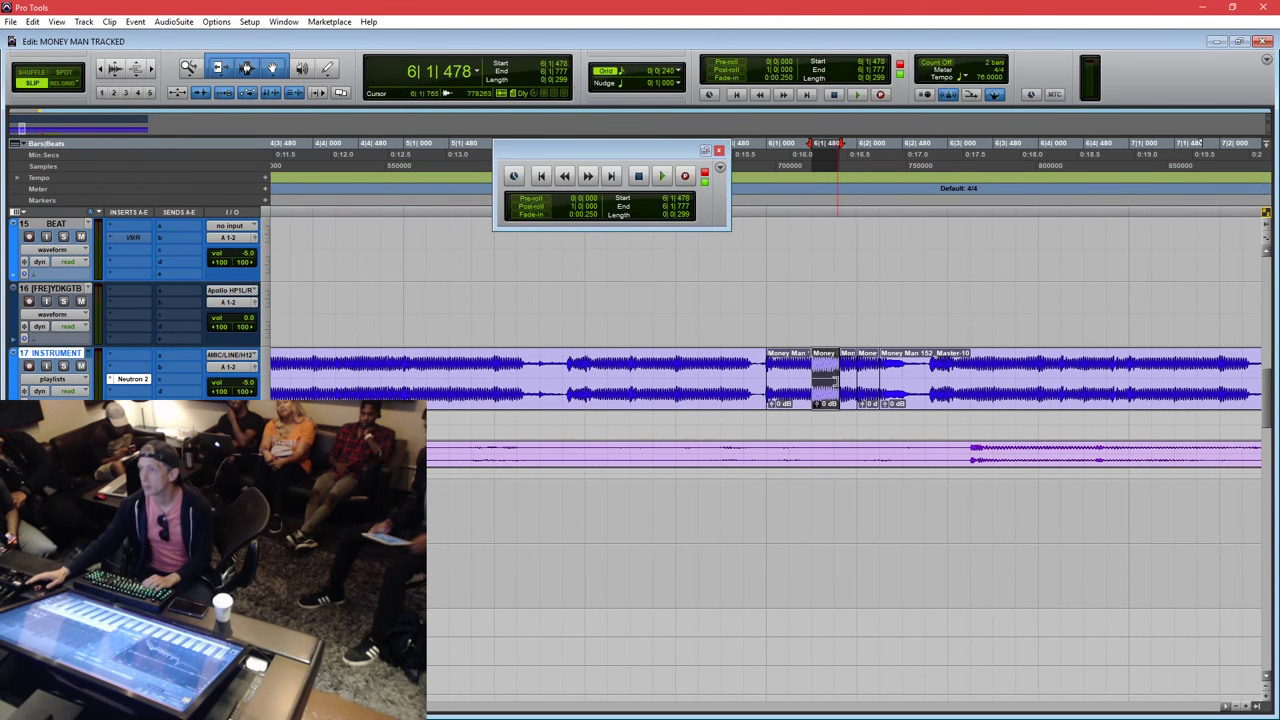
click(832, 296)
key(t)
click(753, 400)
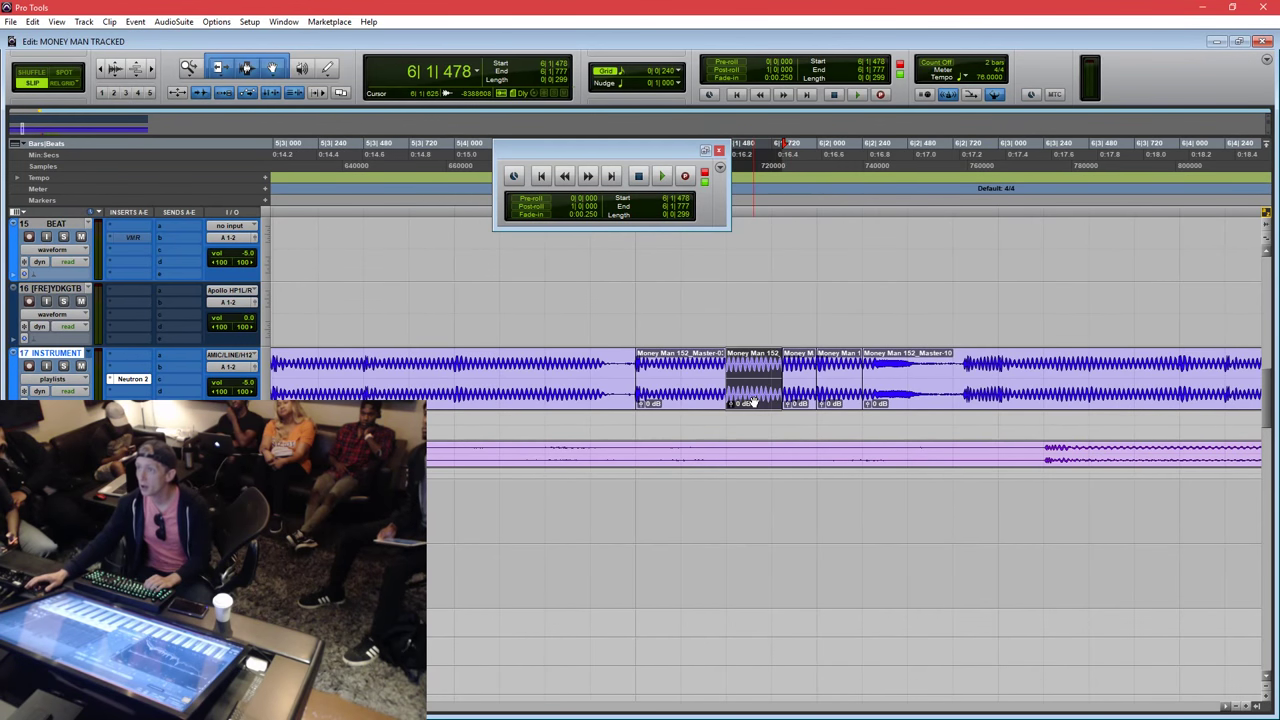
drag(752, 400, 979, 374)
click(715, 298)
key(space)
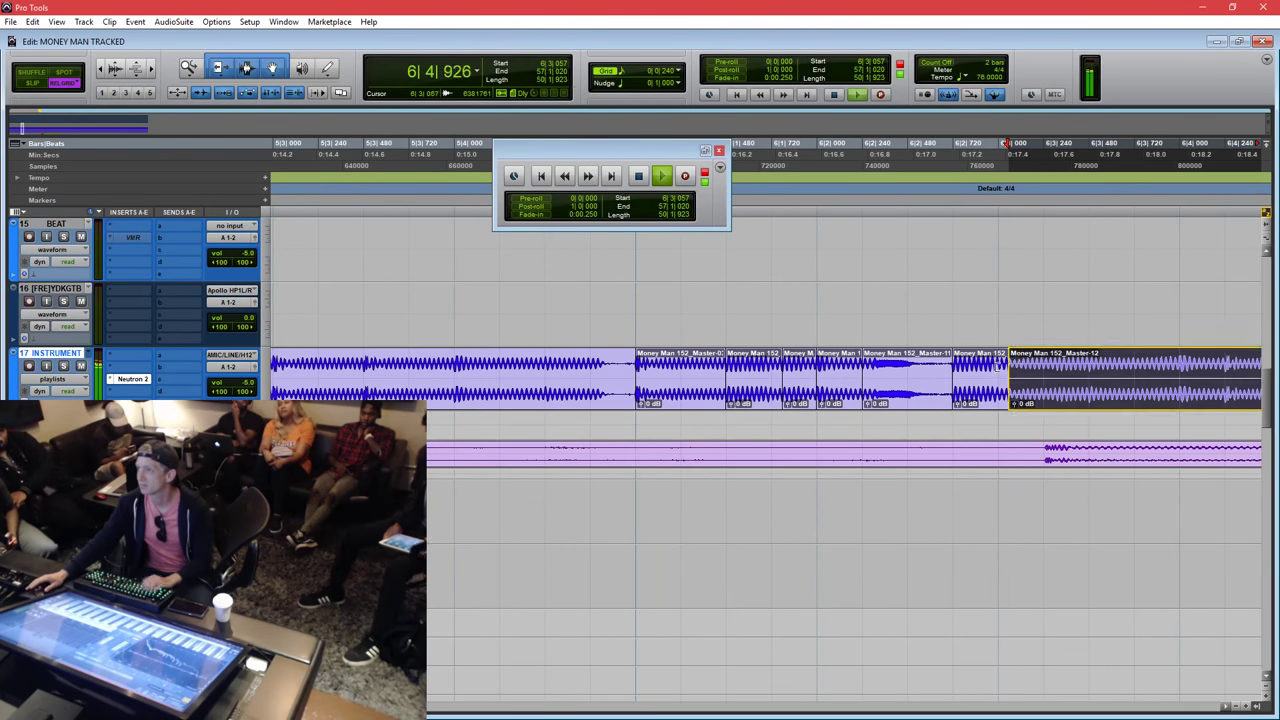
Play the sliced instrumental from 6|2|720 and again from 6|1|452.
click(1015, 353)
click(952, 325)
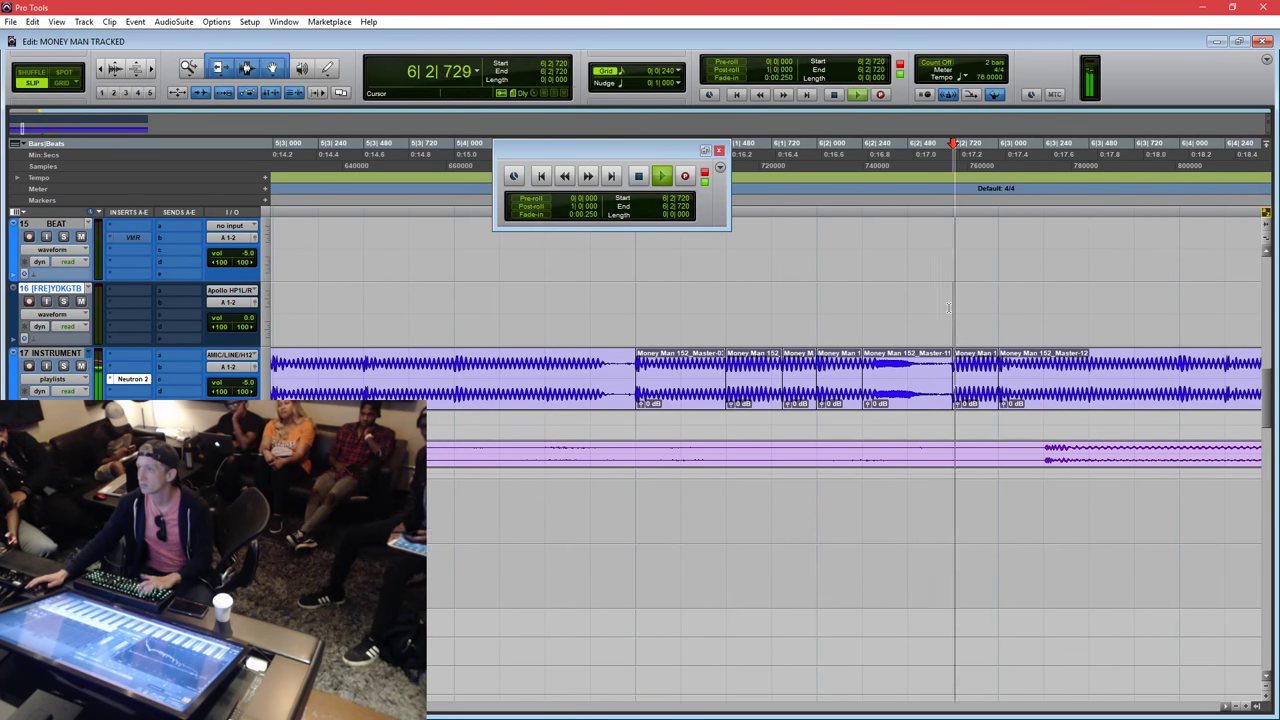
click(721, 305)
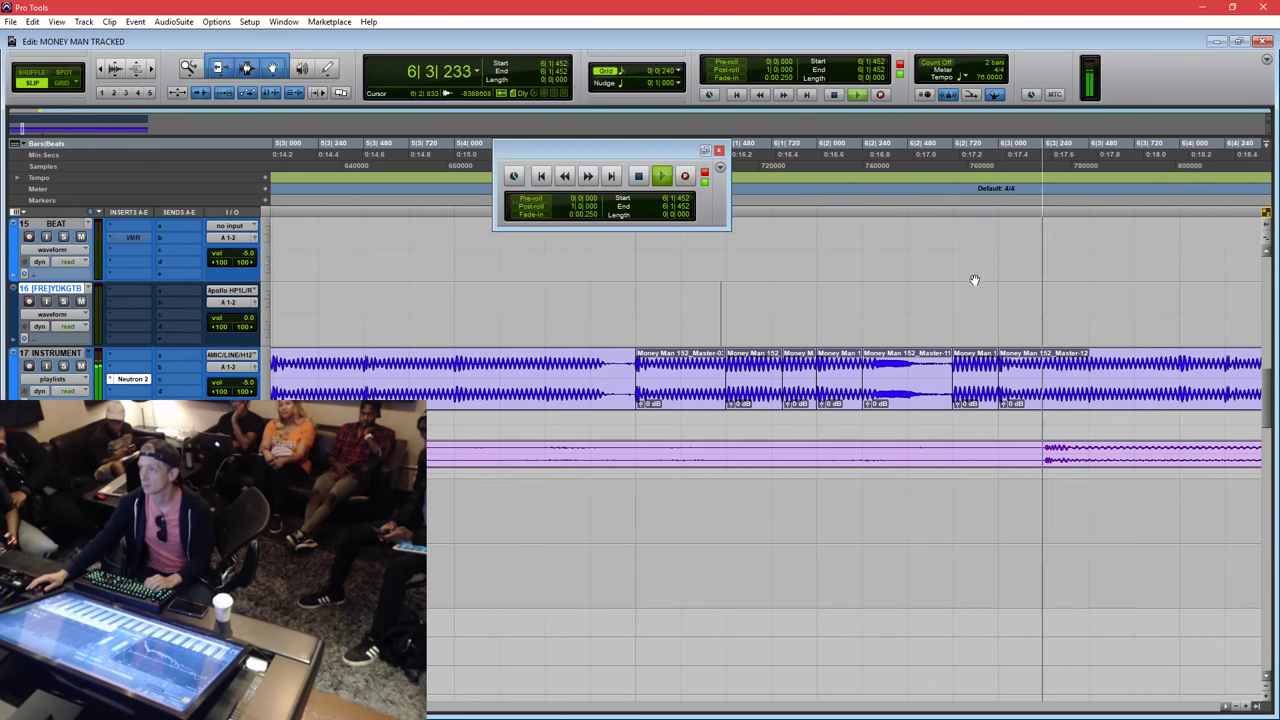
key(t)
key(space)
key(r)
key(r)
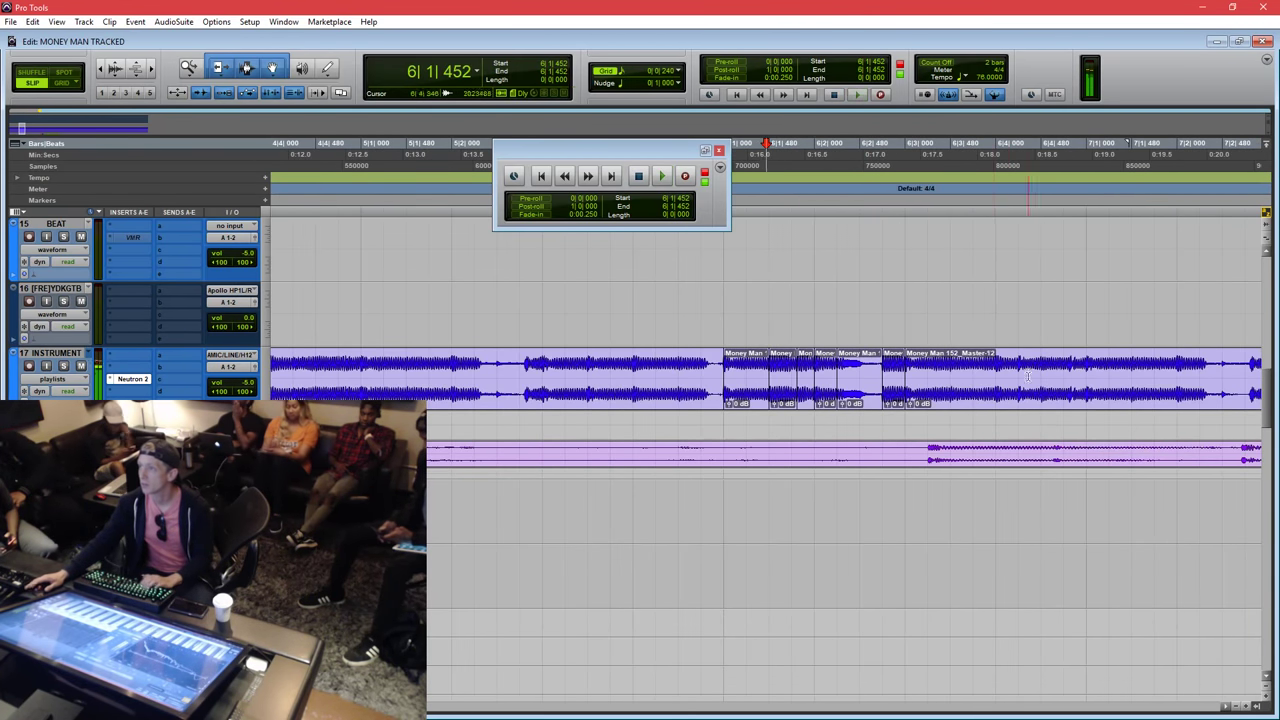
Reverse the instrumental slice between 6|2|718 and 6|3|000 with the AudioSuite Reverse process.
click(884, 302)
key(t)
click(783, 380)
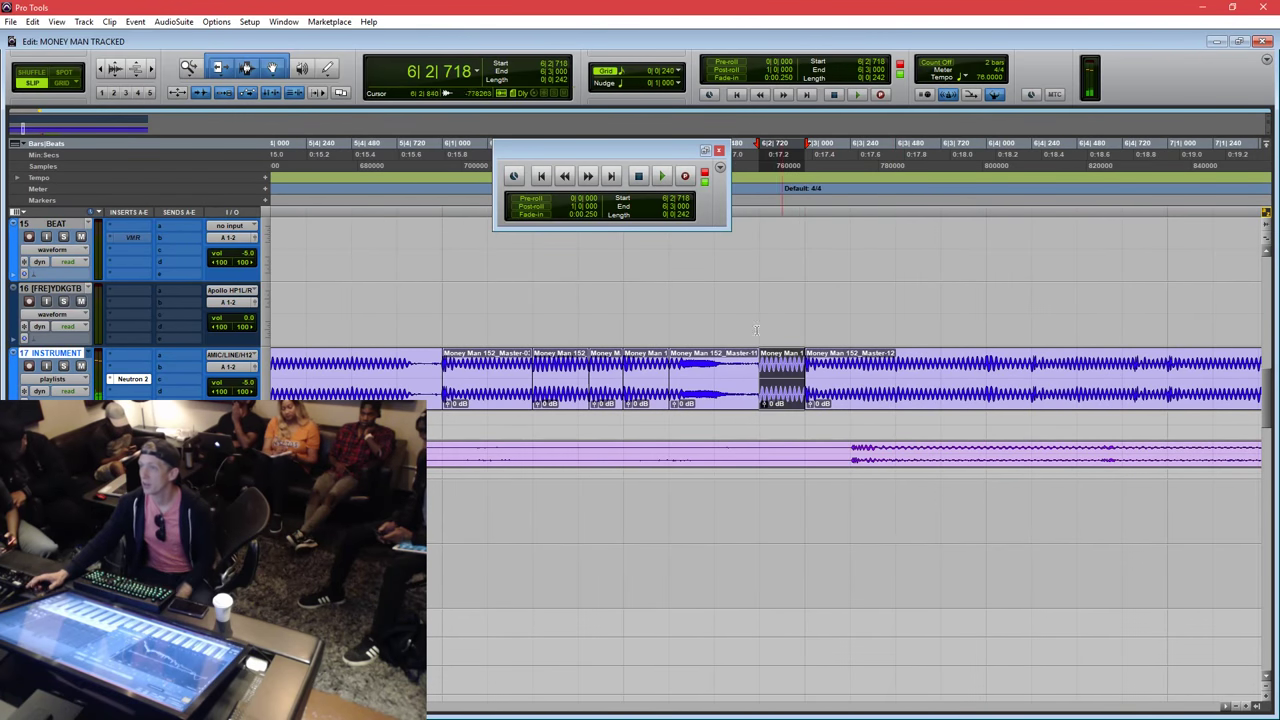
click(173, 21)
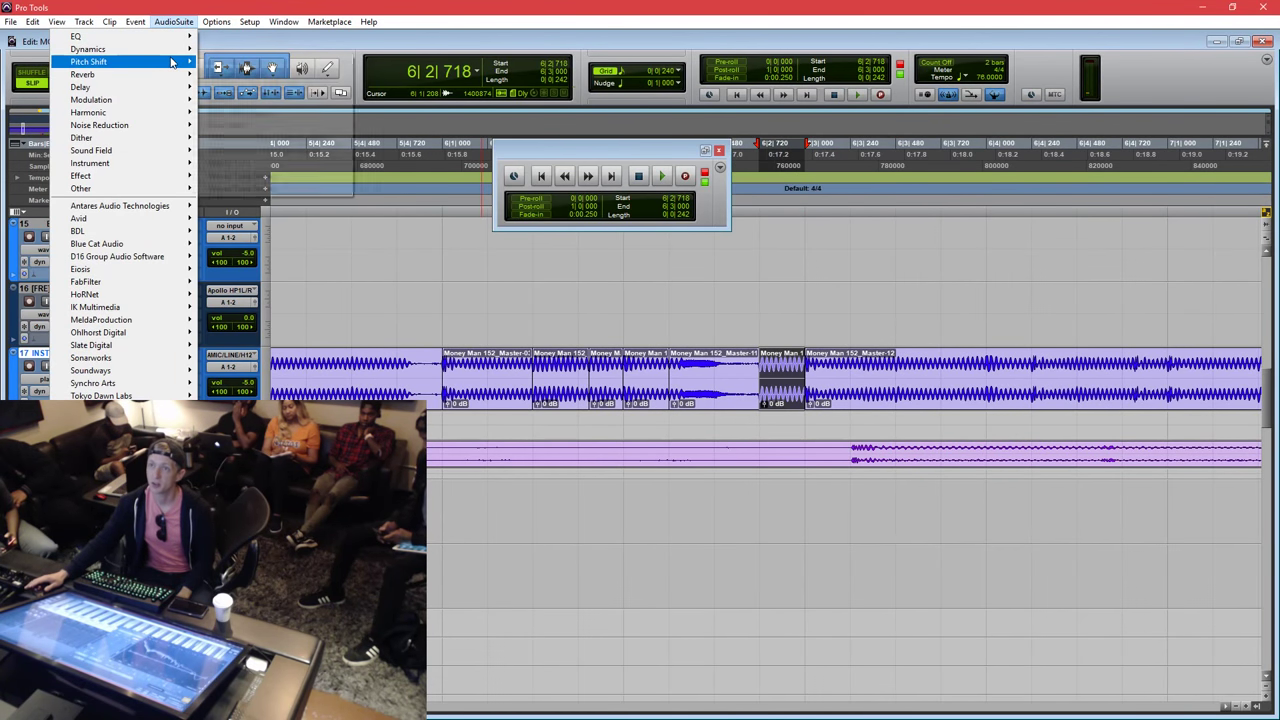
mouse_move(145, 191)
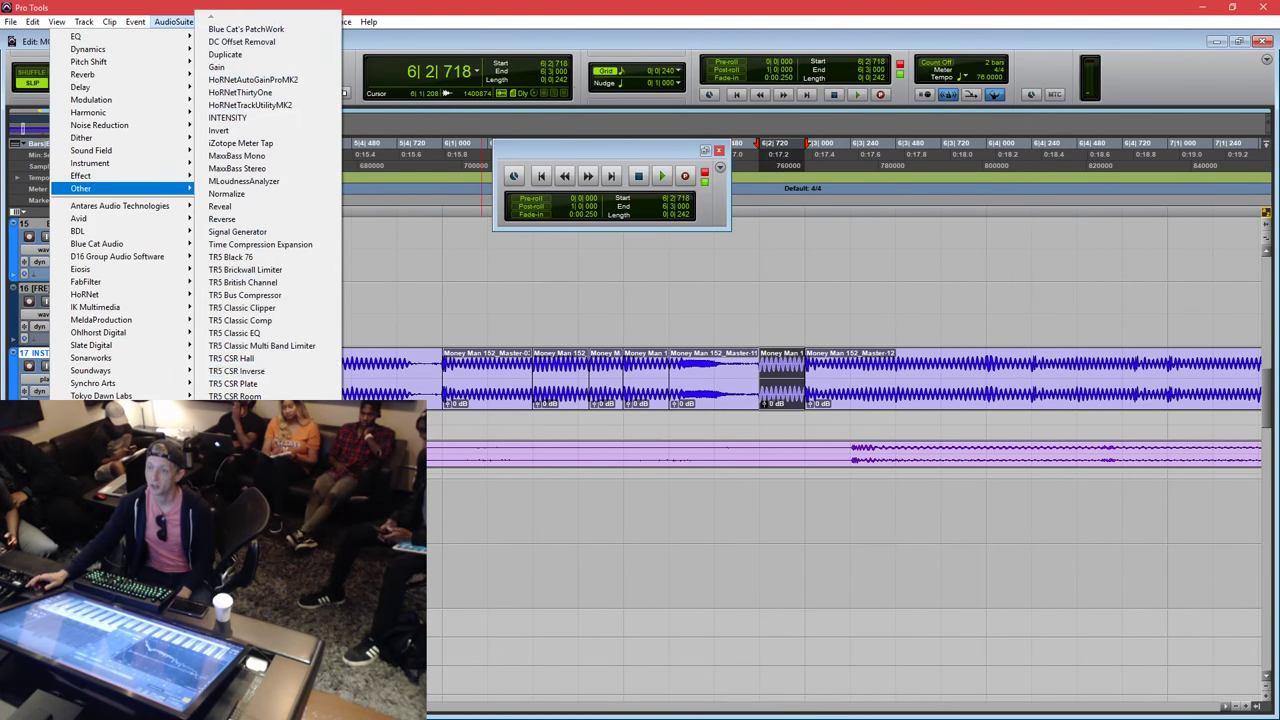
click(266, 219)
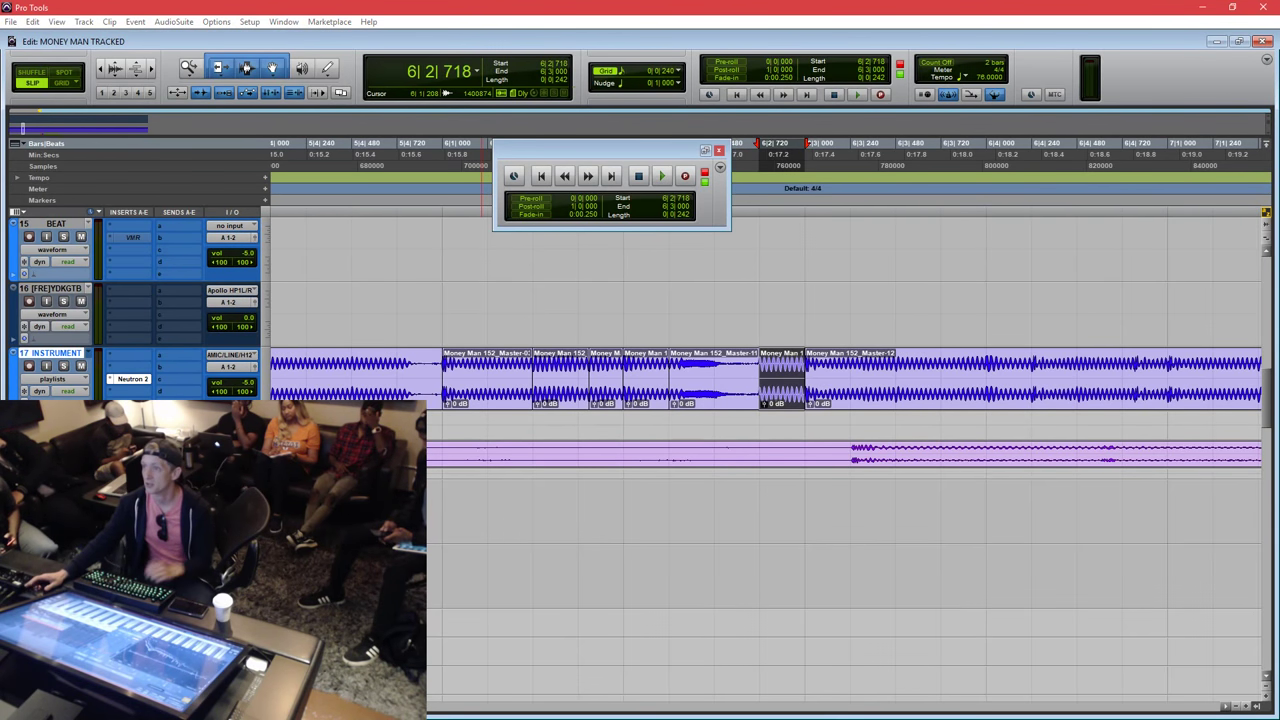
Play across the reversed slice from 6|2|420 and place the edit cursor at 6|2|872.
click(703, 280)
key(space)
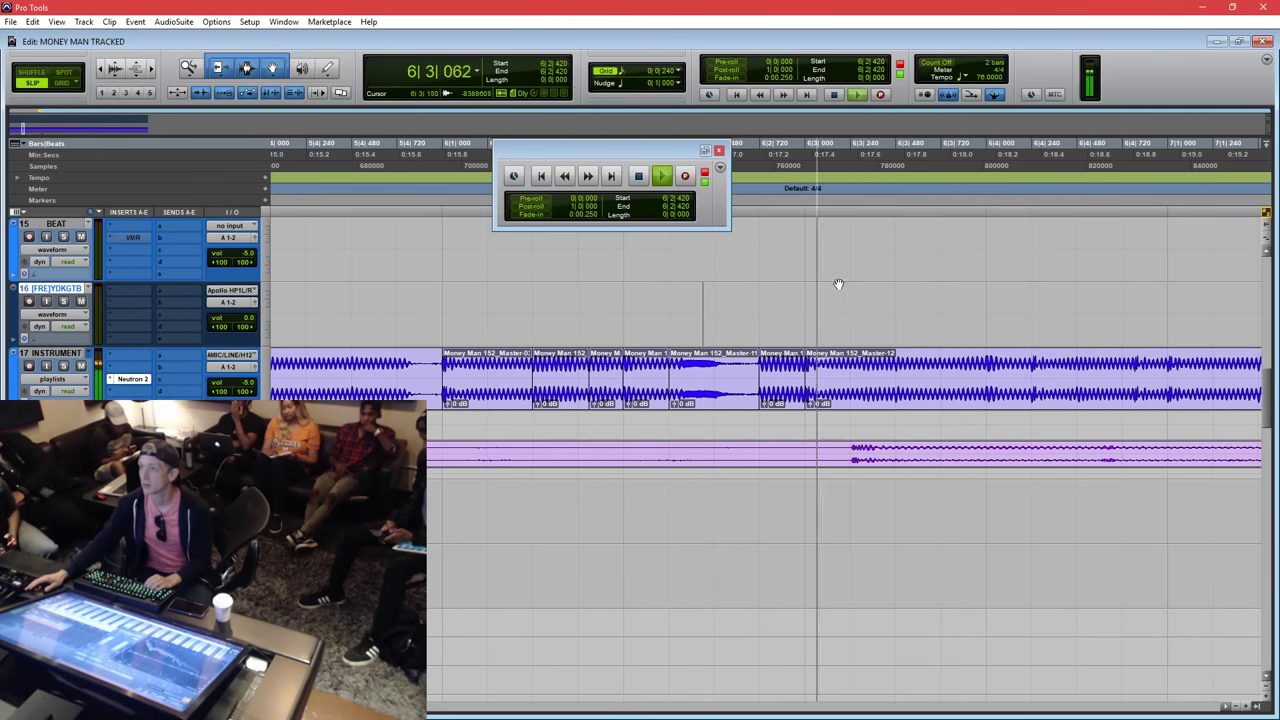
click(801, 299)
key(t)
key(r)
click(751, 300)
key(space)
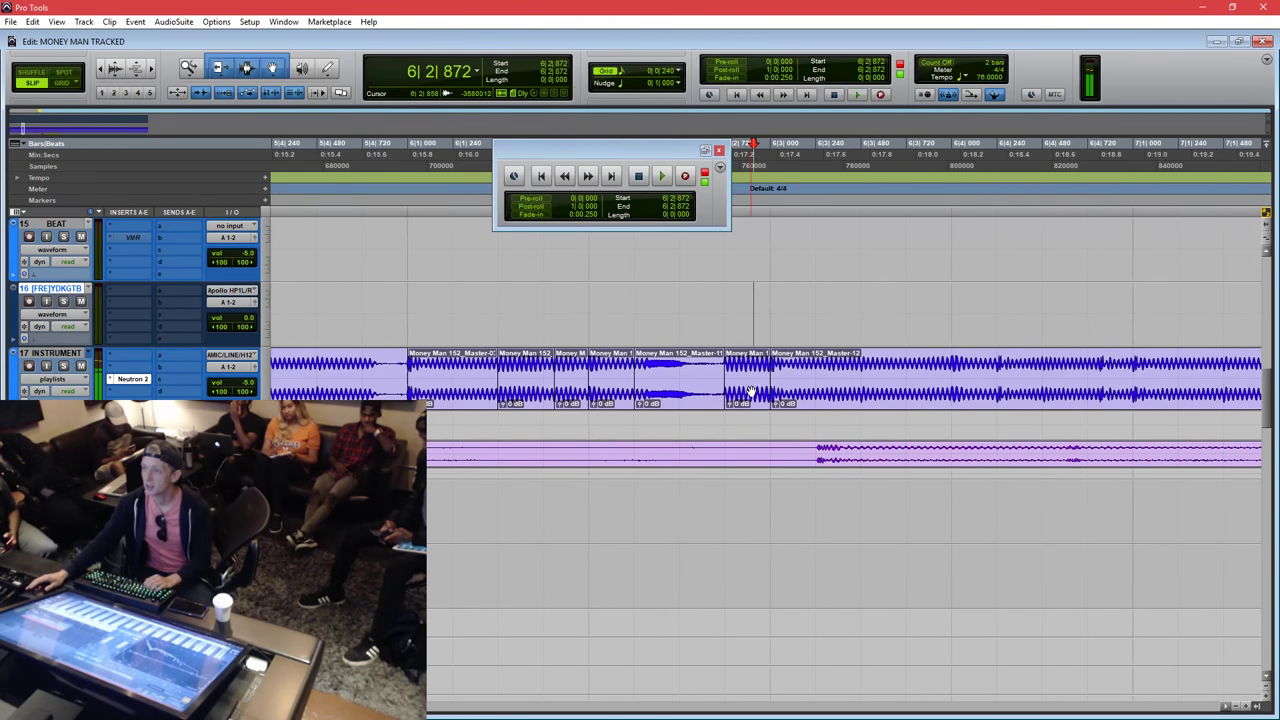
Cut gaps into the reversed slice by deleting its parts at 6|2|780–6|2|840 and 6|2|900–6|3|000.
click(751, 390)
key(t)
key(ctrl+])
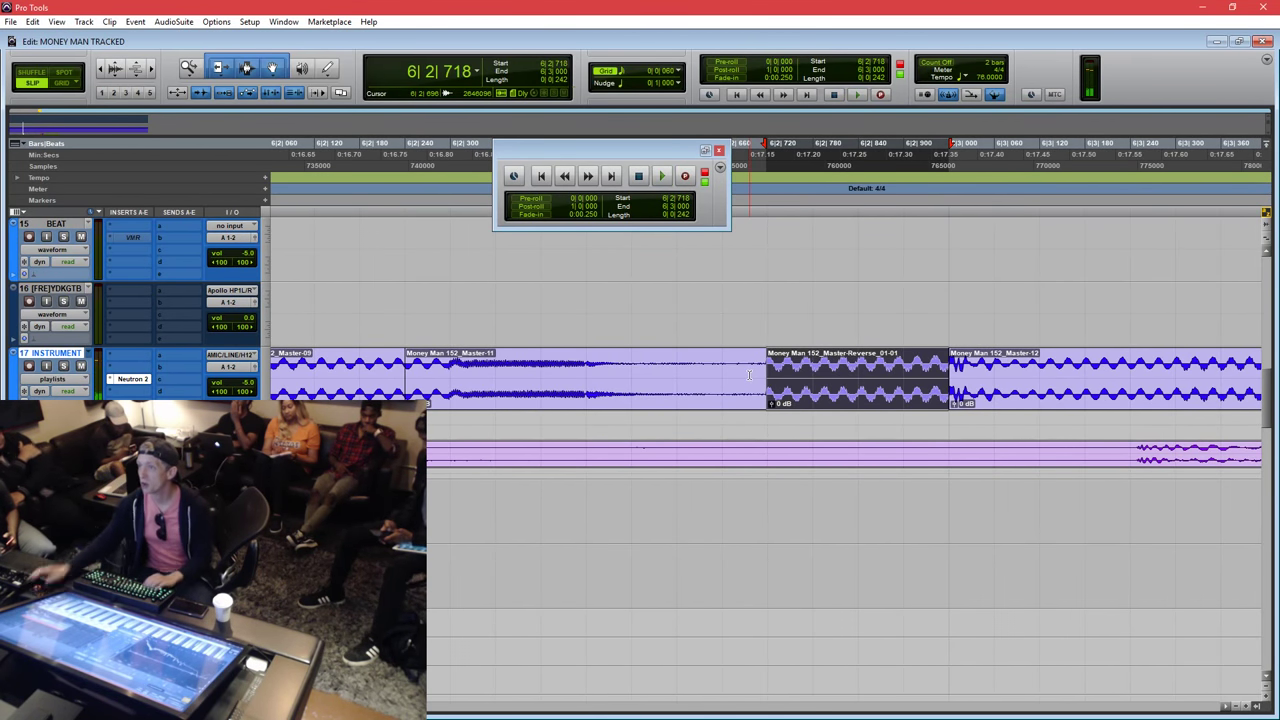
mouse_move(812, 371)
mouse_down()
mouse_move(850, 366)
mouse_move(812, 363)
mouse_up()
key(F4)
key(BackSpace)
drag(901, 360, 948, 362)
key(BackSpace)
key(F2)
Add short fades to the edges of the two remaining reversed pieces and play the stutter from 6|2|558.
click(706, 305)
key(space)
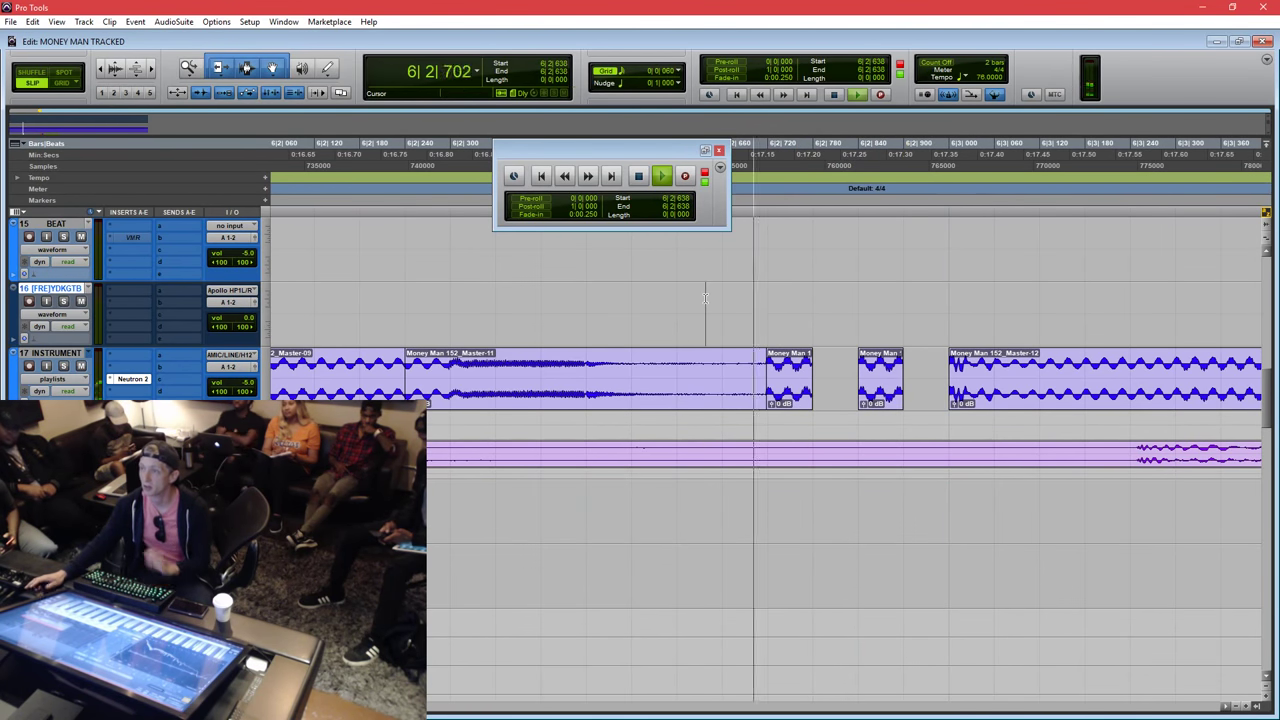
drag(730, 376, 924, 378)
click(665, 303)
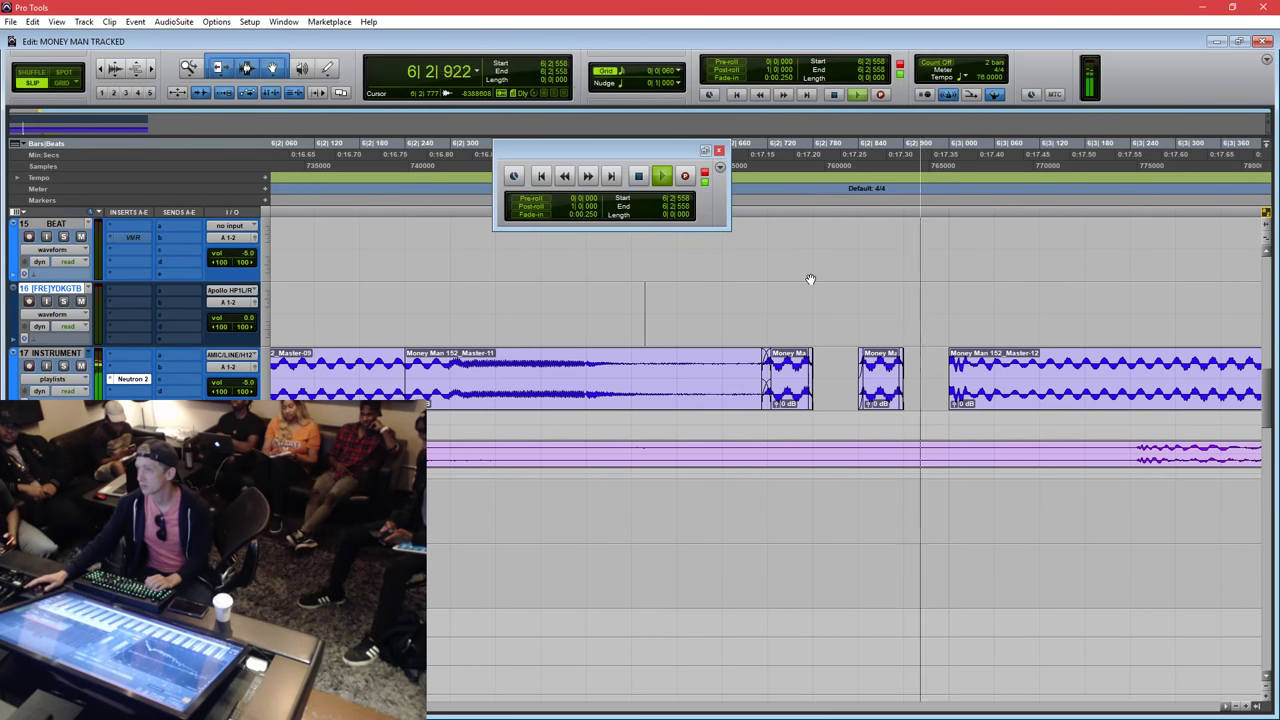
key(ctrl+bracketleft)
click(786, 297)
key(space)
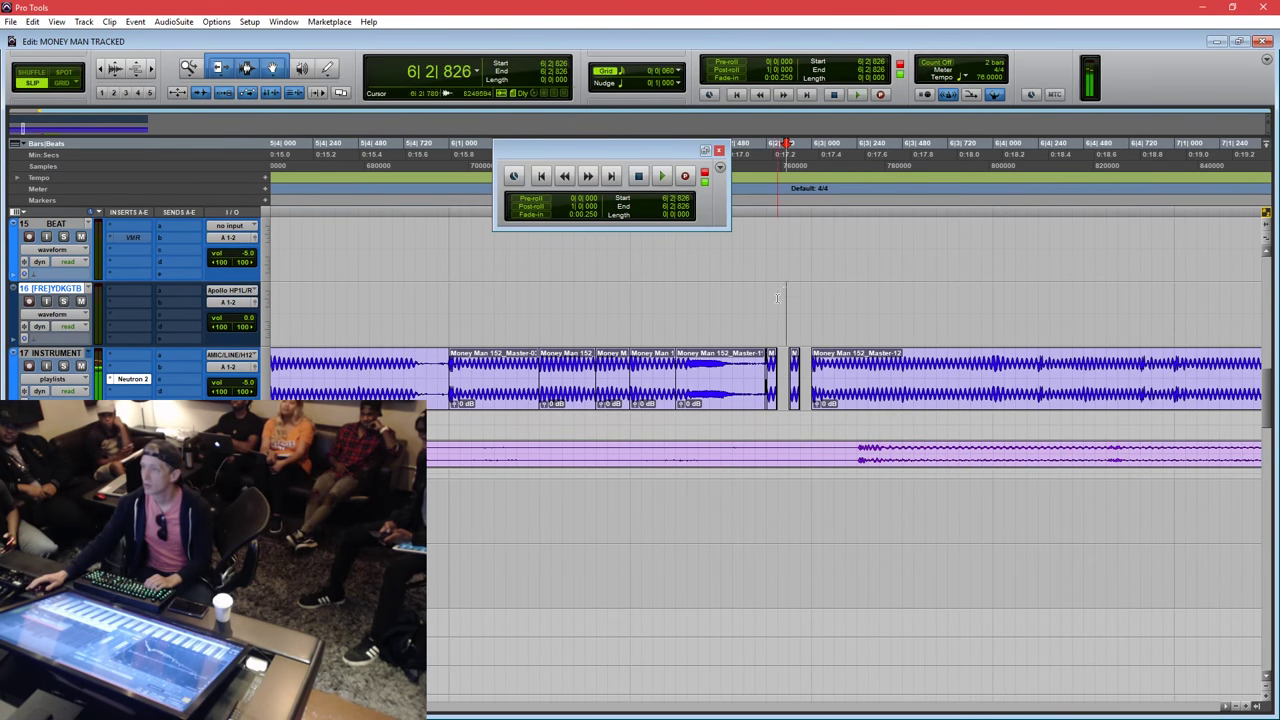
Undo the stutter, reverse and split edits until the INSTRUMENT track is one uncut clip, and place the cursor at 5|4|911.
key(ctrl+z)
key(ctrl+z)
key(ctrl+z)
key(ctrl+z)
key(ctrl+z)
key(ctrl+z)
key(ctrl+z)
key(ctrl+z)
key(ctrl+z)
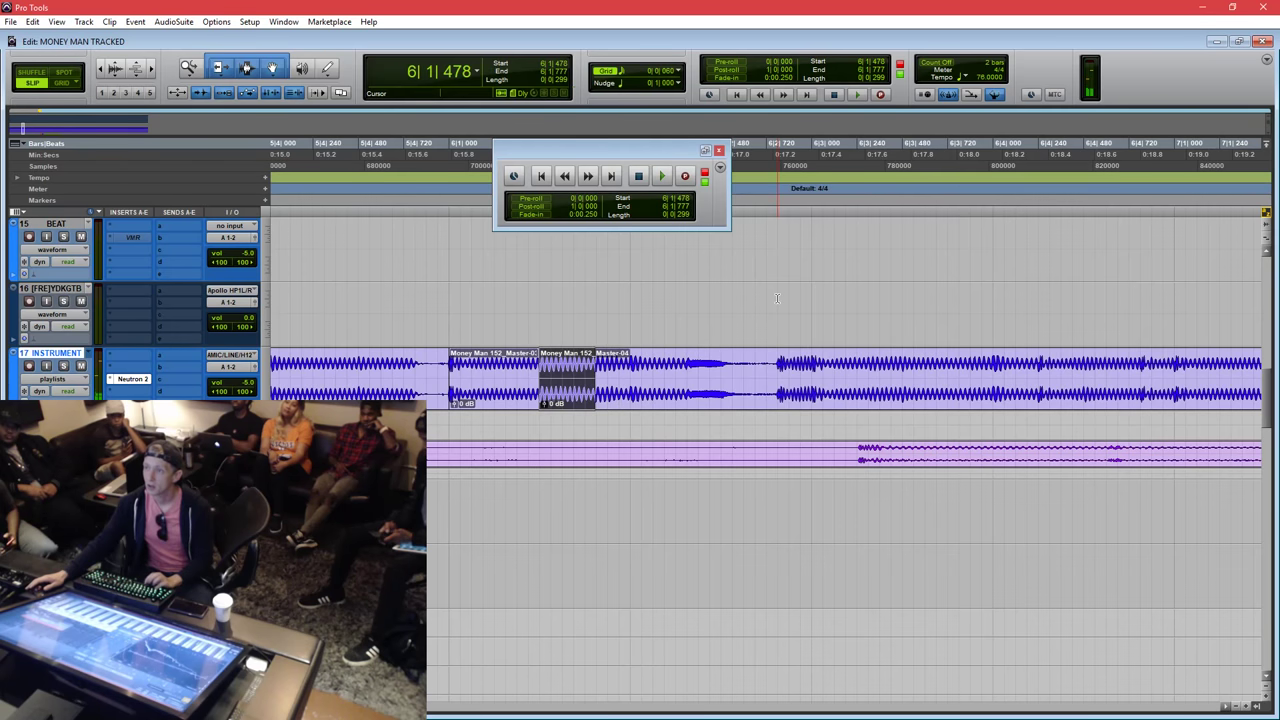
click(554, 298)
key(ctrl+bracketleft)
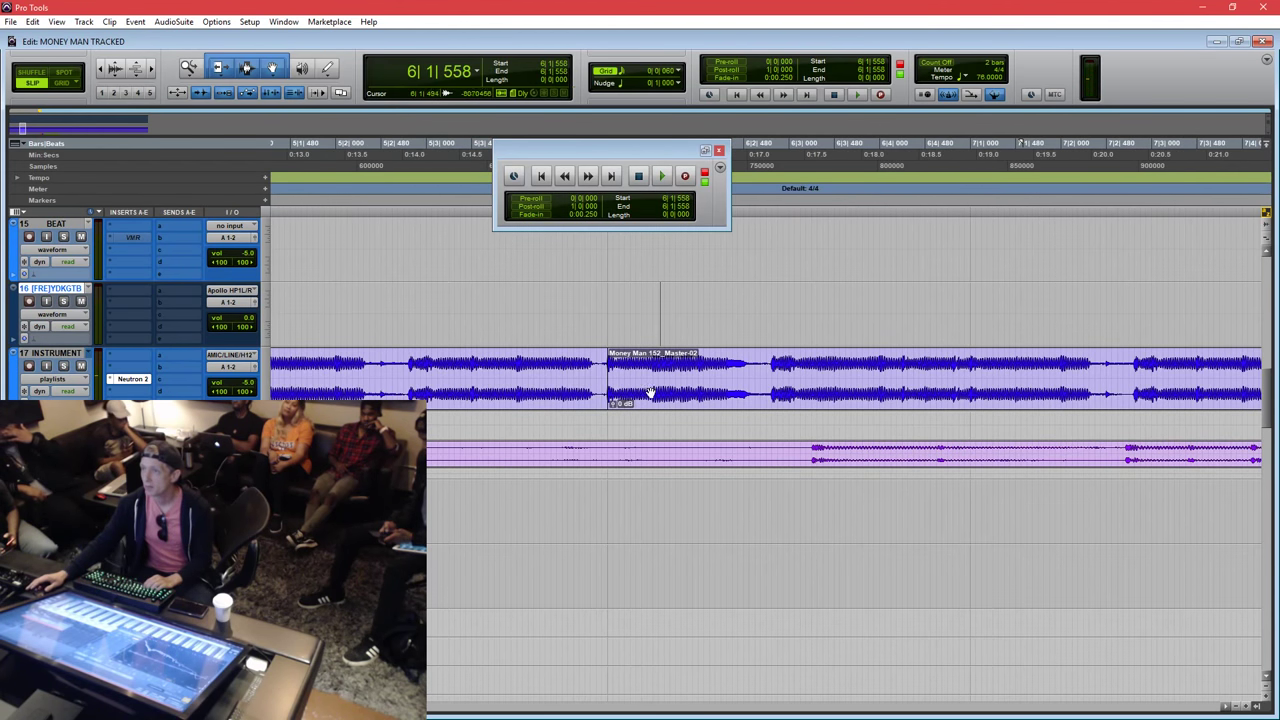
click(604, 336)
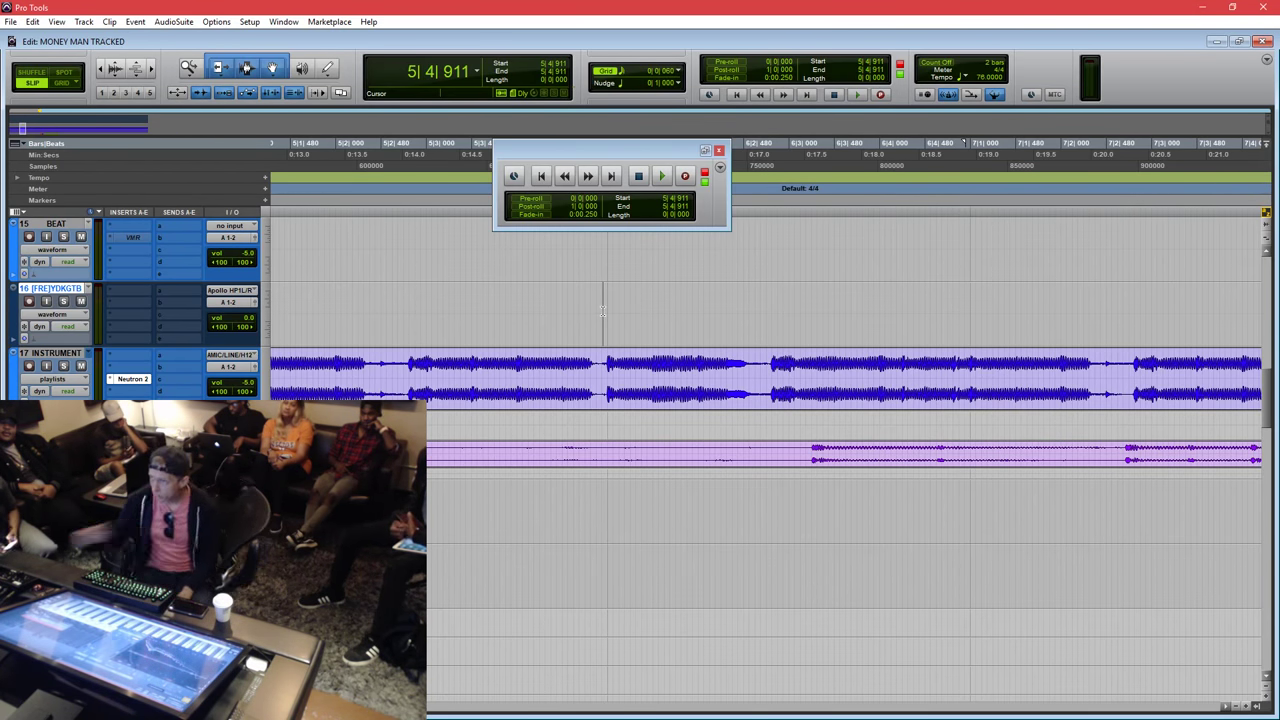
Switch to Grid mode and select the INSTRUMENT section from 6|1|000 to 6|2|780.
drag(603, 367, 770, 367)
shift+click(596, 367)
drag(597, 366, 603, 366)
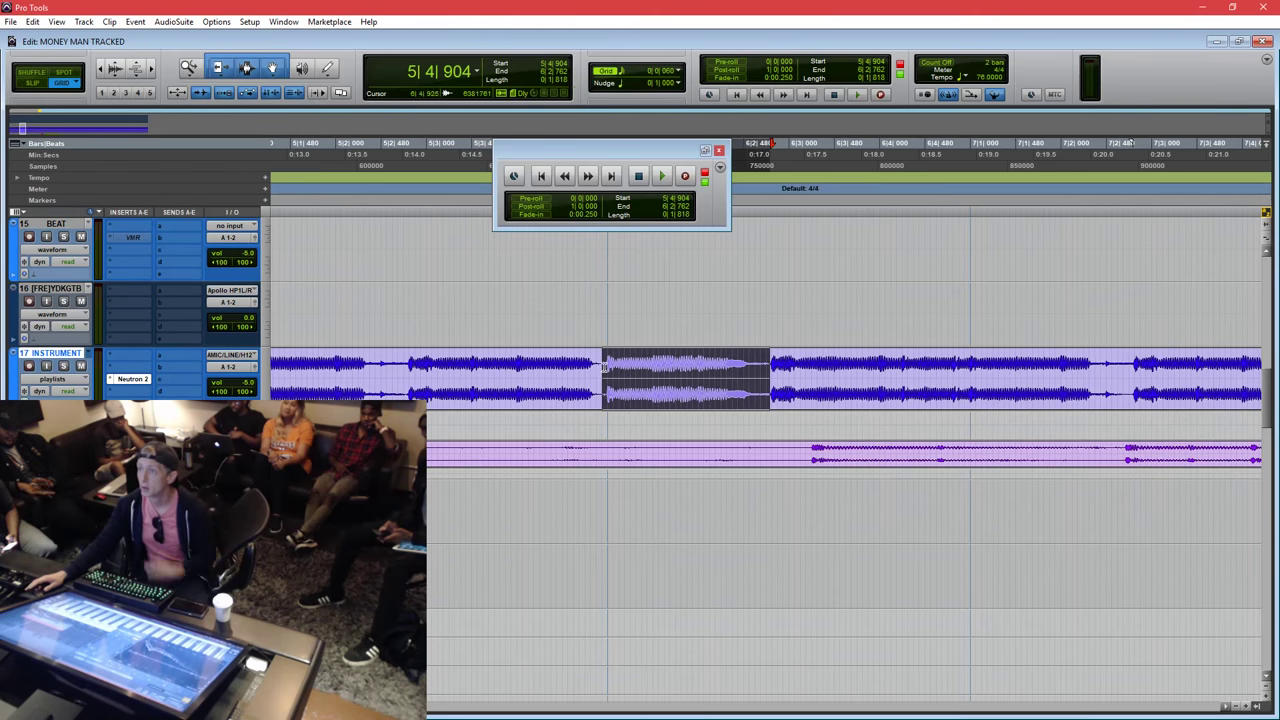
mouse_move(605, 366)
mouse_down()
mouse_move(771, 369)
mouse_move(608, 364)
mouse_up()
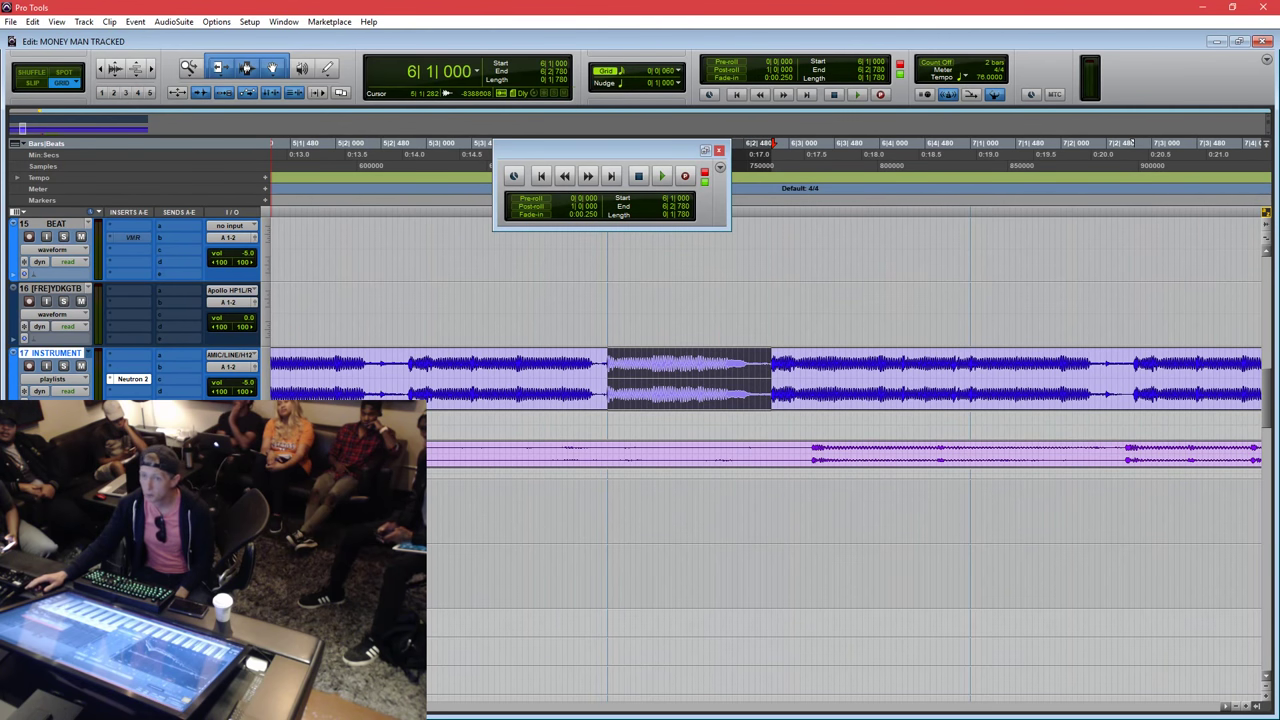
Select 6|1|000 to 6|2|840 on the empty track below the beats, then set a one-bar grid and place the cursor at 6|1|000.
key(semicolon)
key(semicolon)
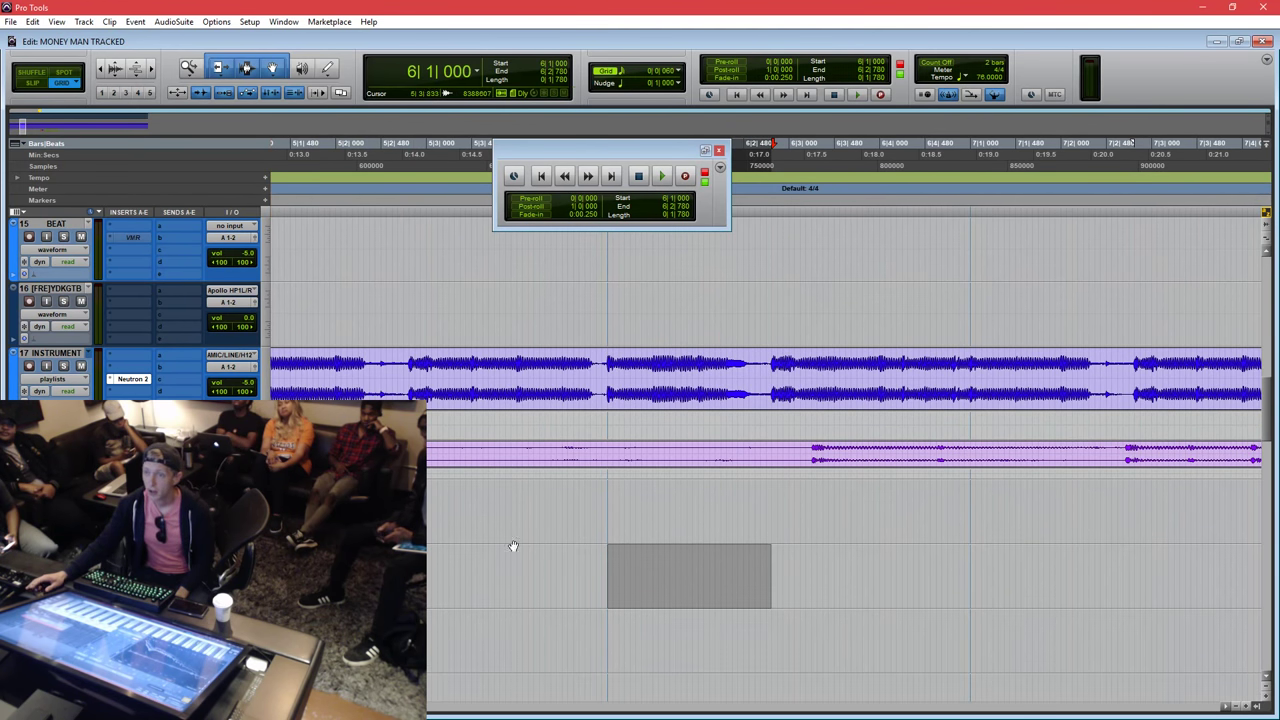
drag(607, 497, 778, 503)
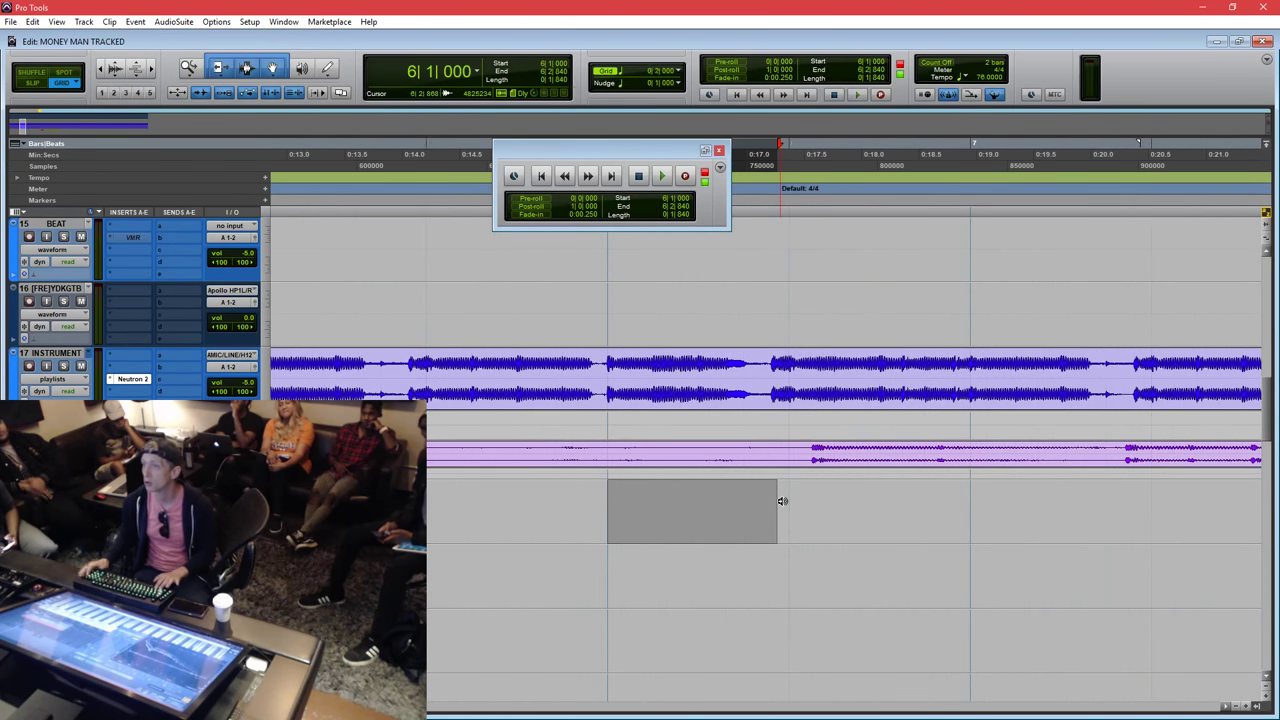
drag(617, 503, 640, 517)
click(608, 504)
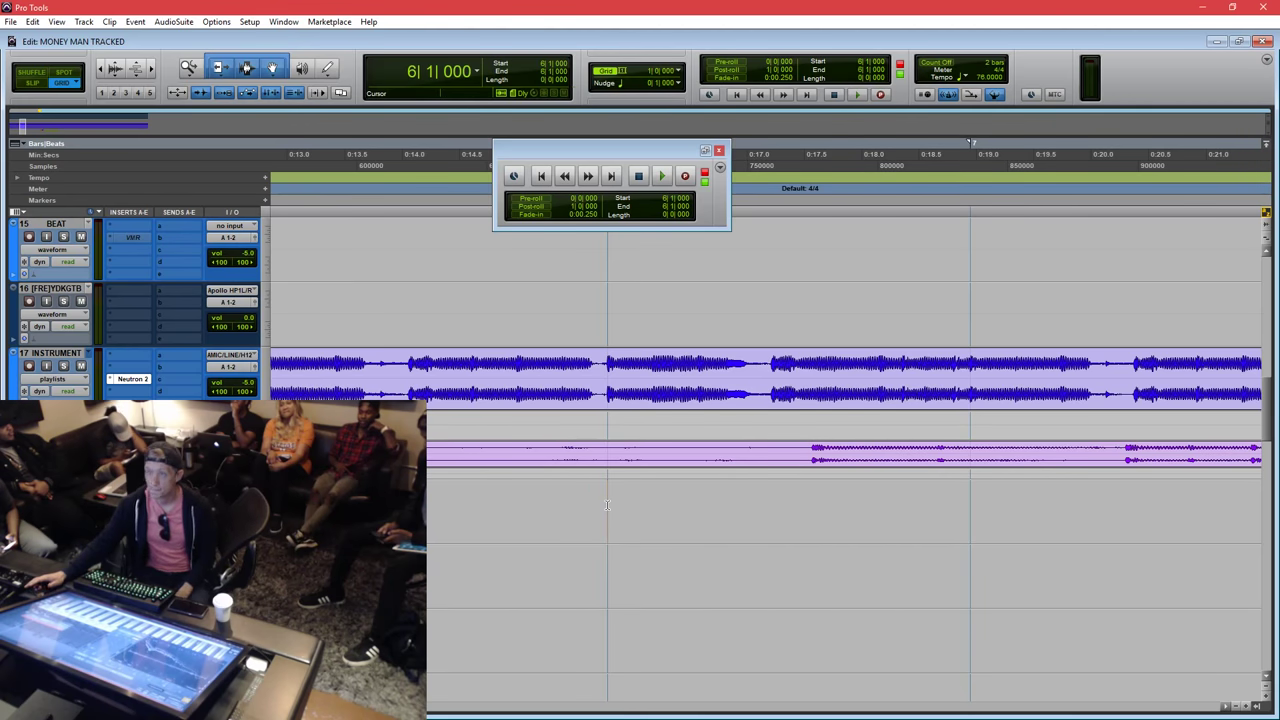
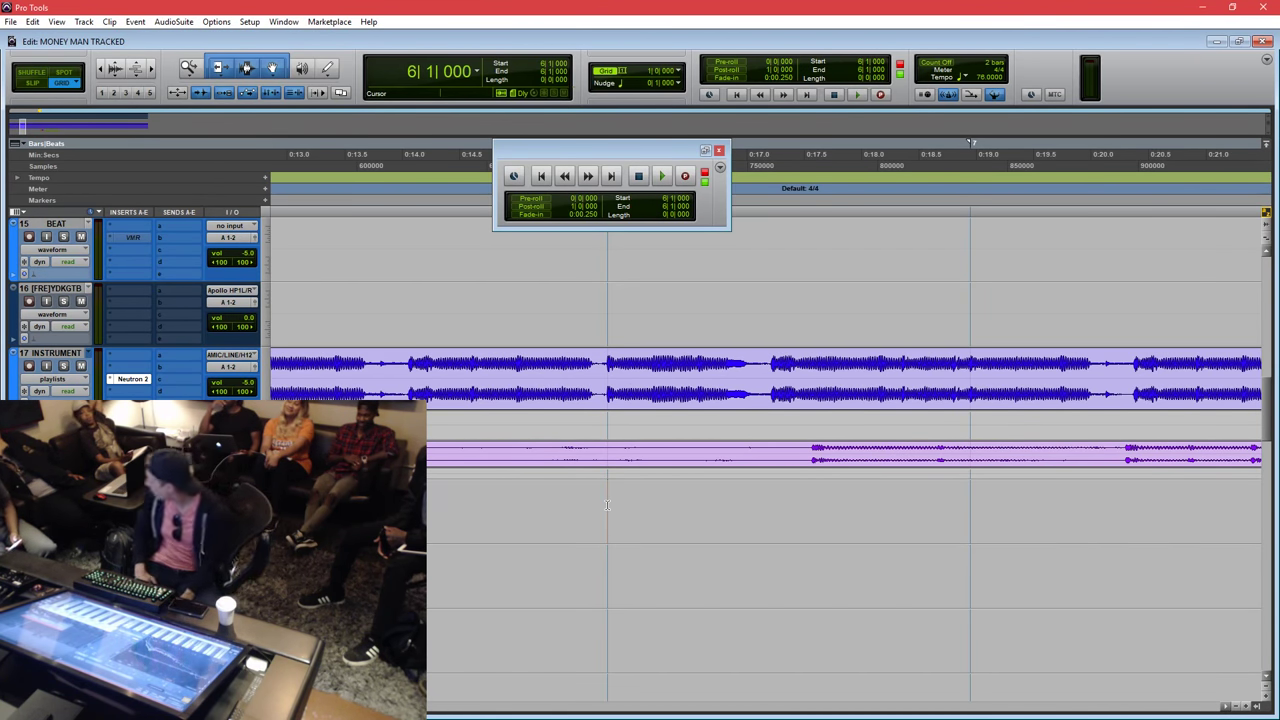
Zoom out the timeline to bring the HK hook vocal clips below the instrumental into view.
key(r)
key(t)
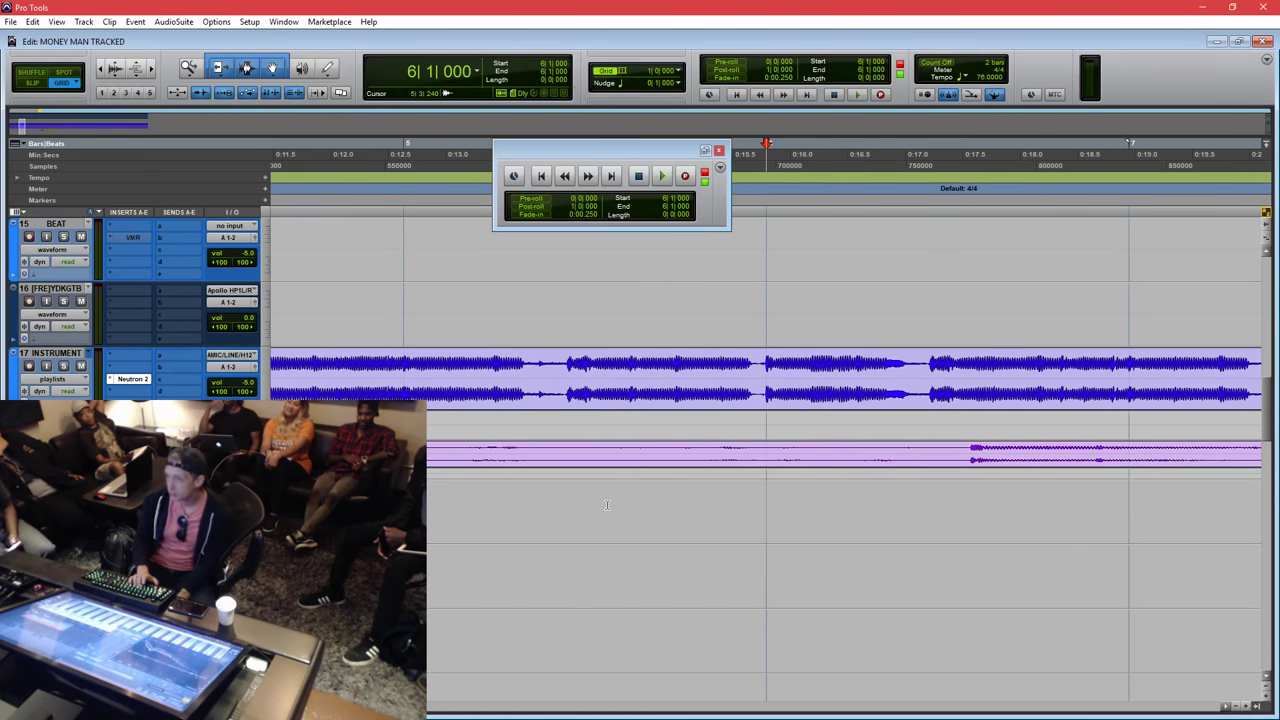
key(r)
key(r)
key(r)
key(r)
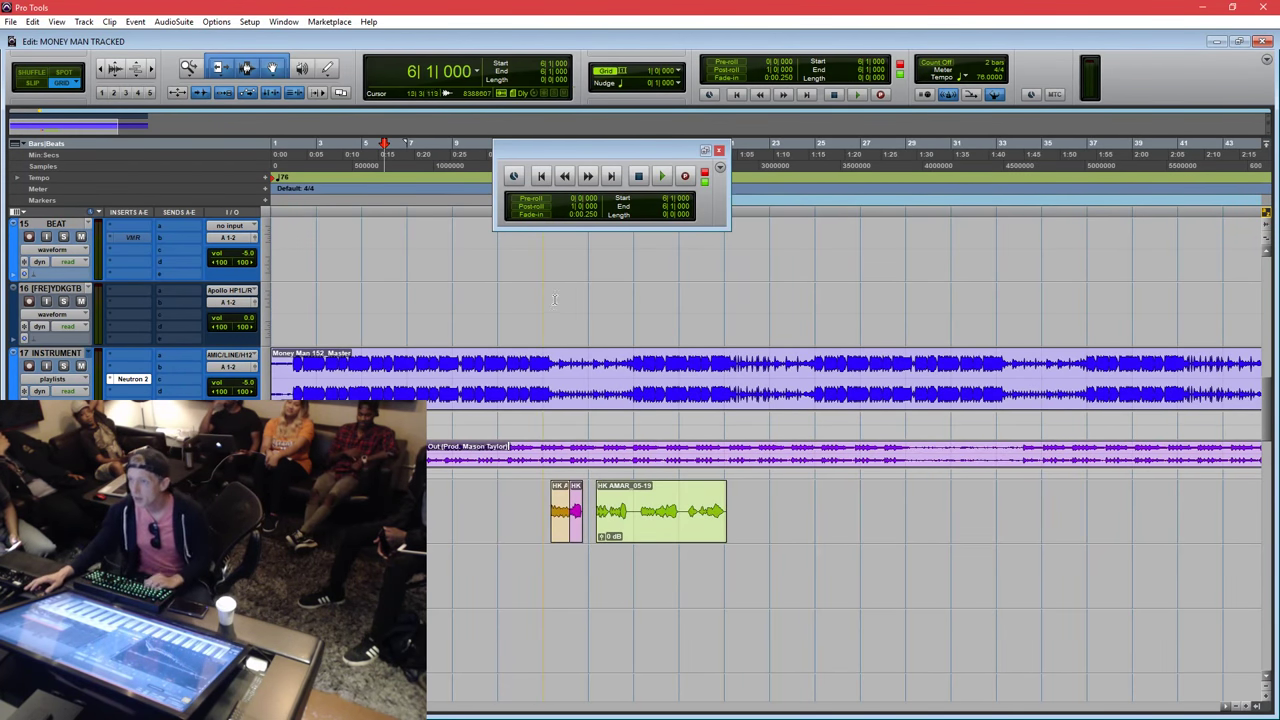
Select the three hook vocal clips from 13|1|000 to 22|1|000 in Grid mode.
drag(545, 510, 800, 513)
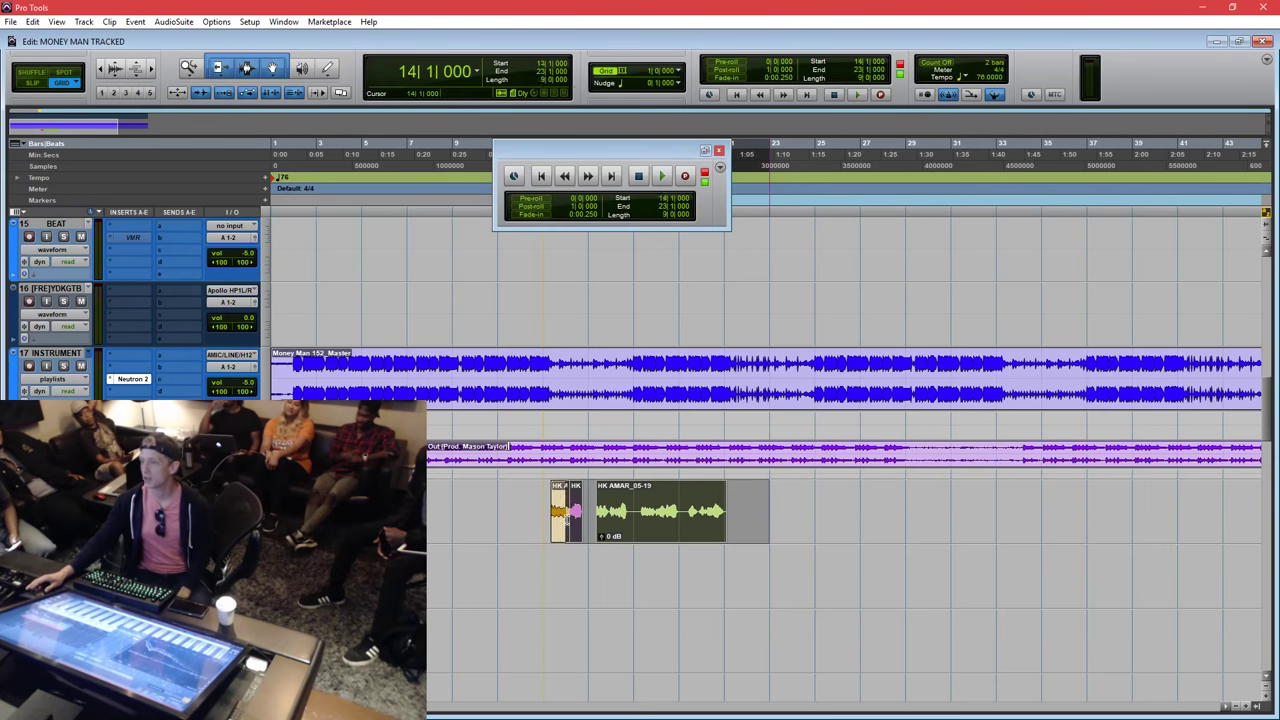
click(561, 499)
mouse_move(561, 500)
mouse_down()
mouse_move(750, 511)
mouse_move(546, 498)
mouse_up()
click(547, 498)
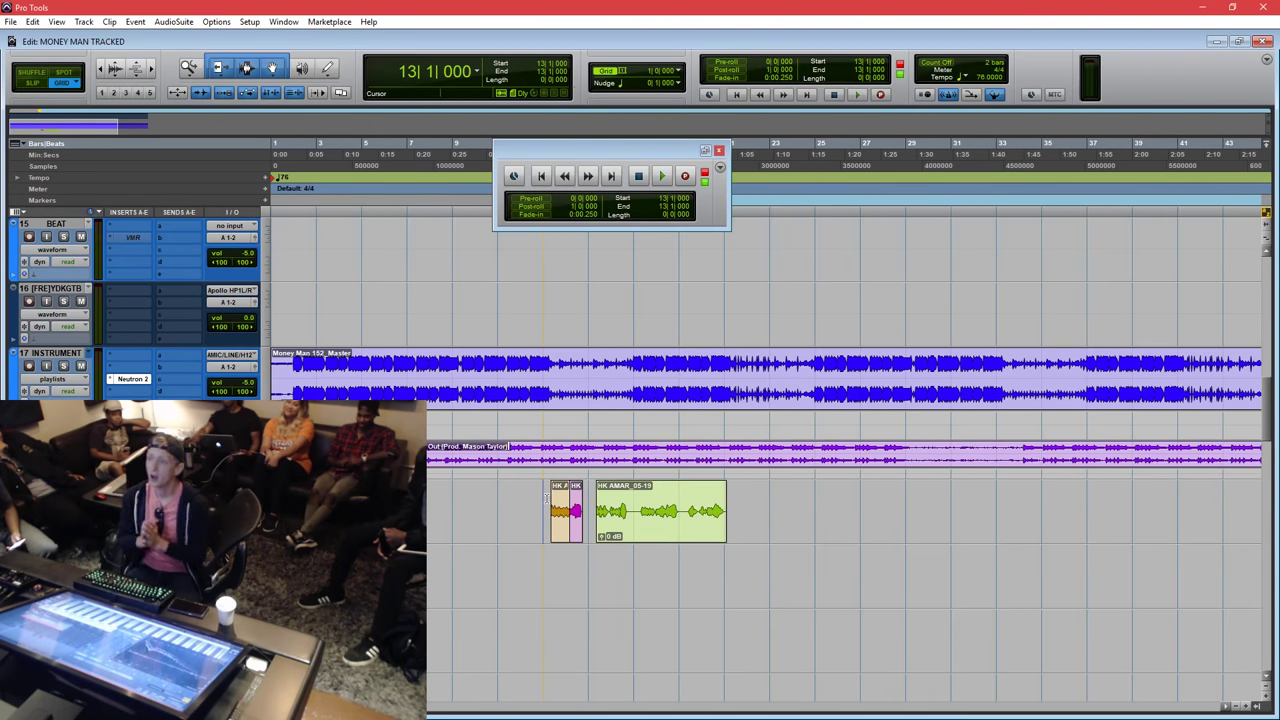
drag(547, 498, 746, 512)
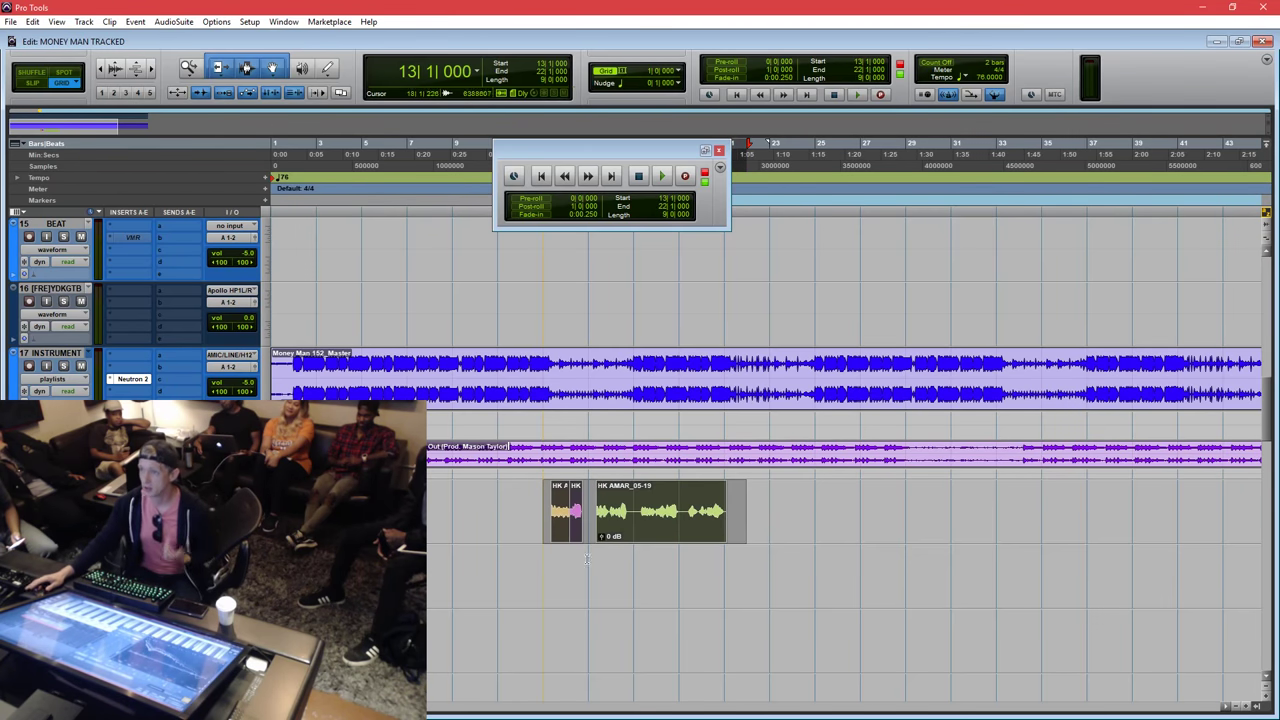
Play from 12|1|000 and punch-record two short passages onto the empty track below the hook vocals.
click(532, 563)
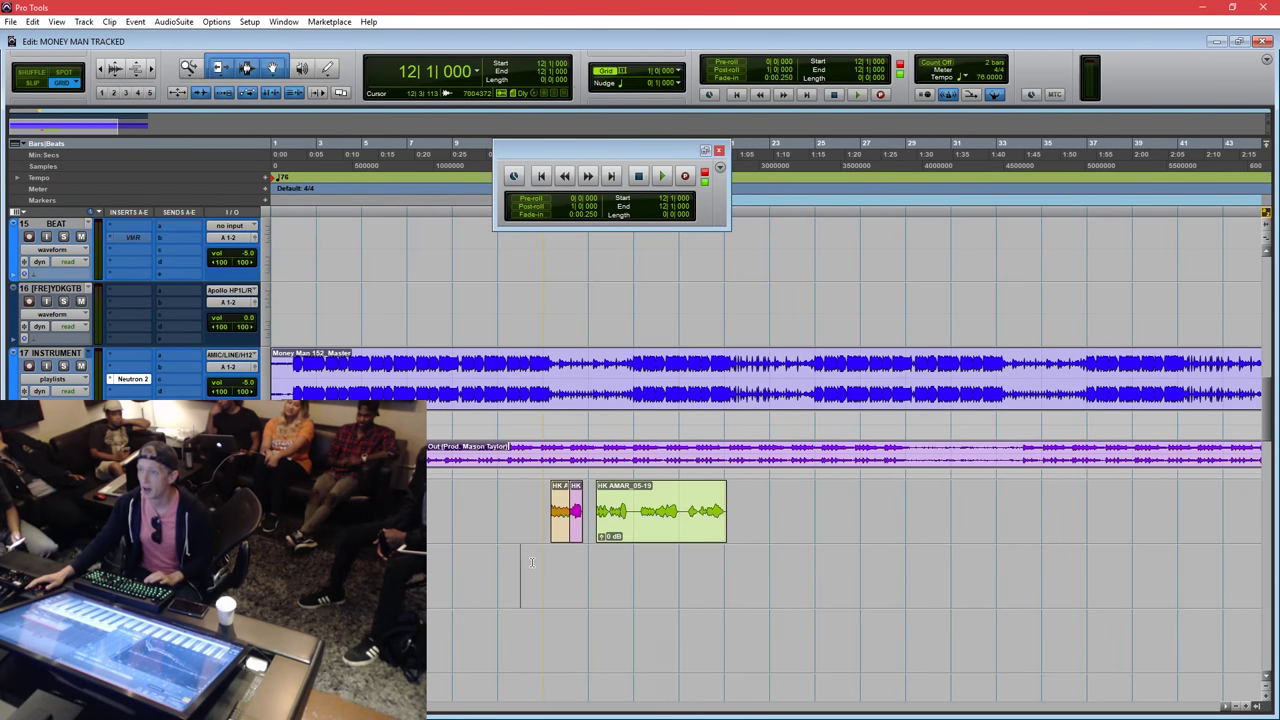
key(space)
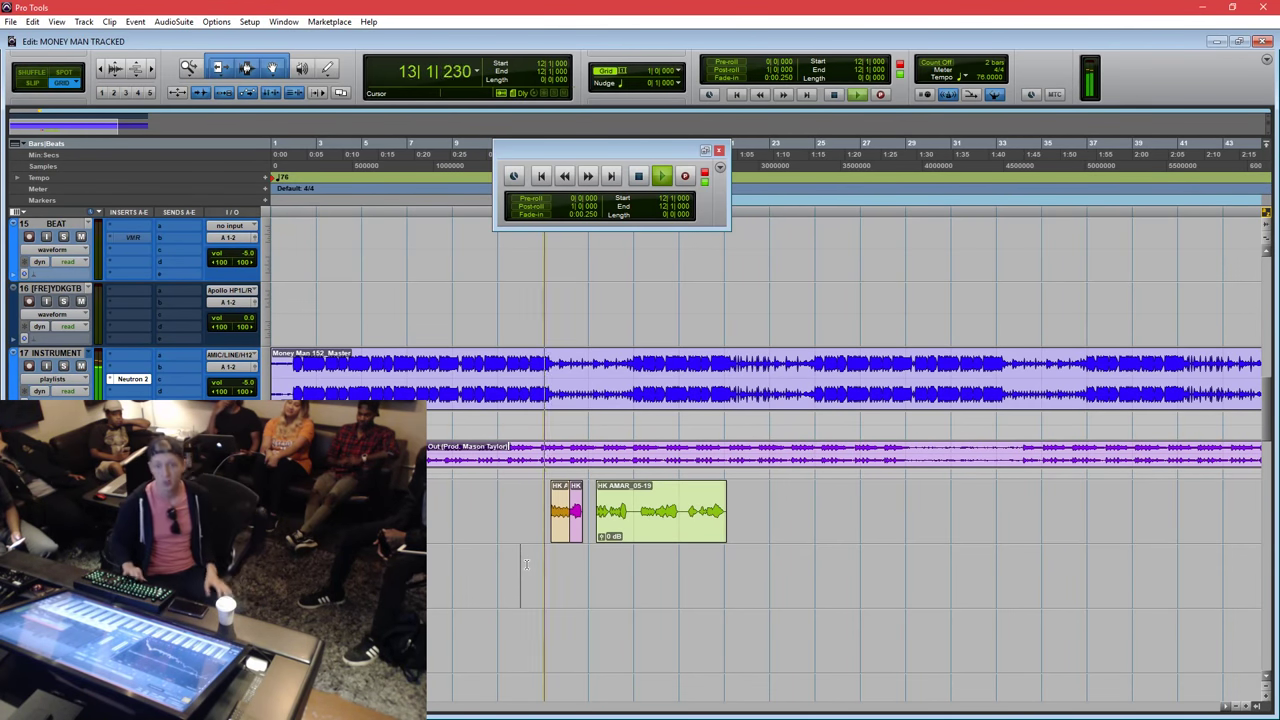
key(space)
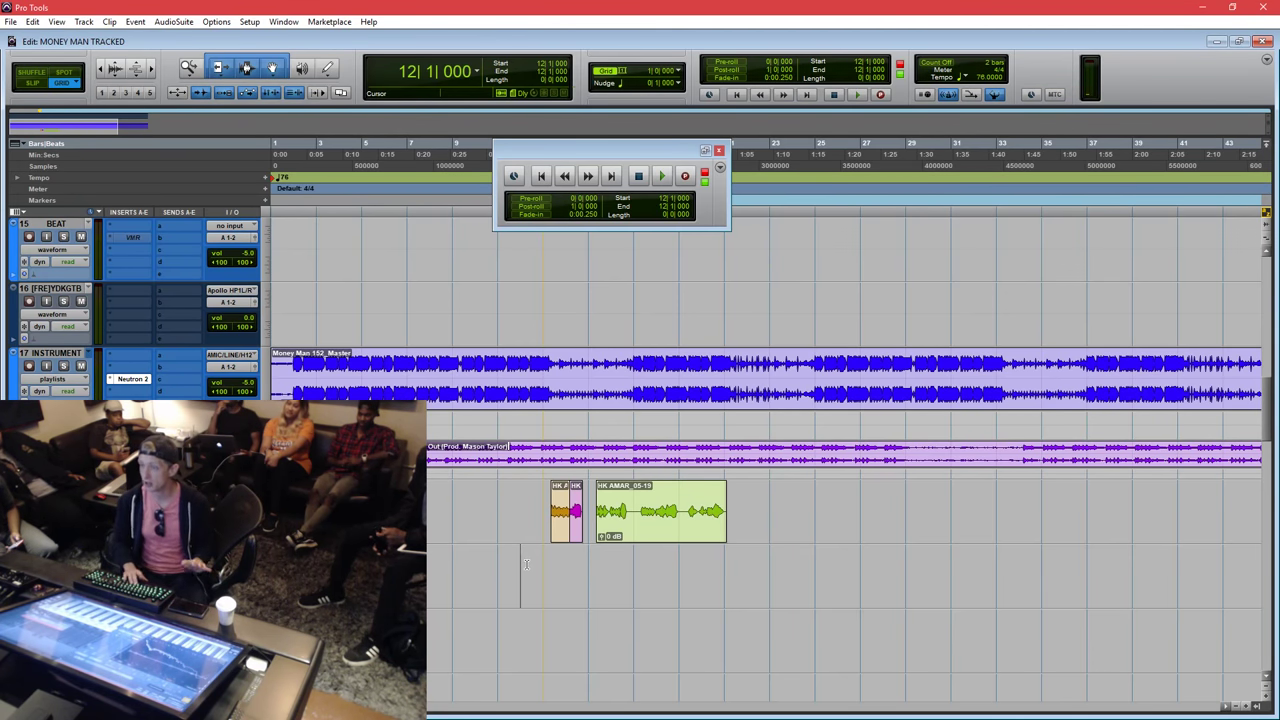
key(space)
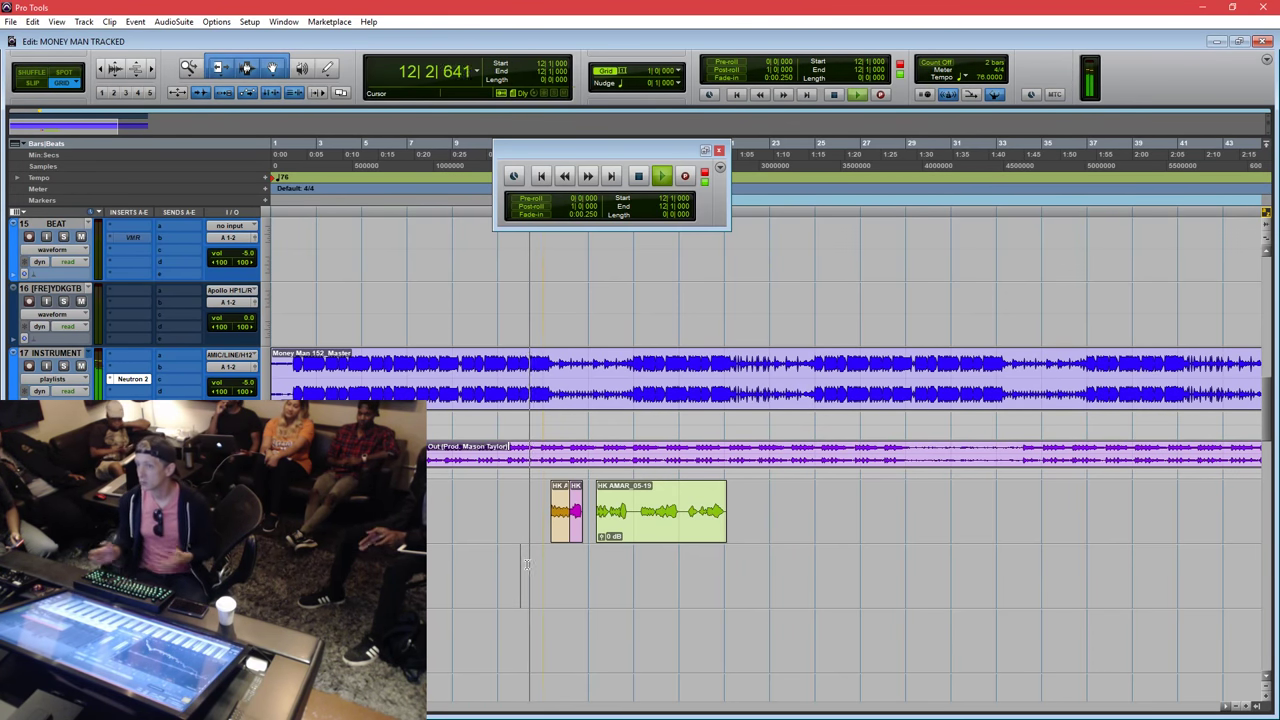
key(ctrl+space)
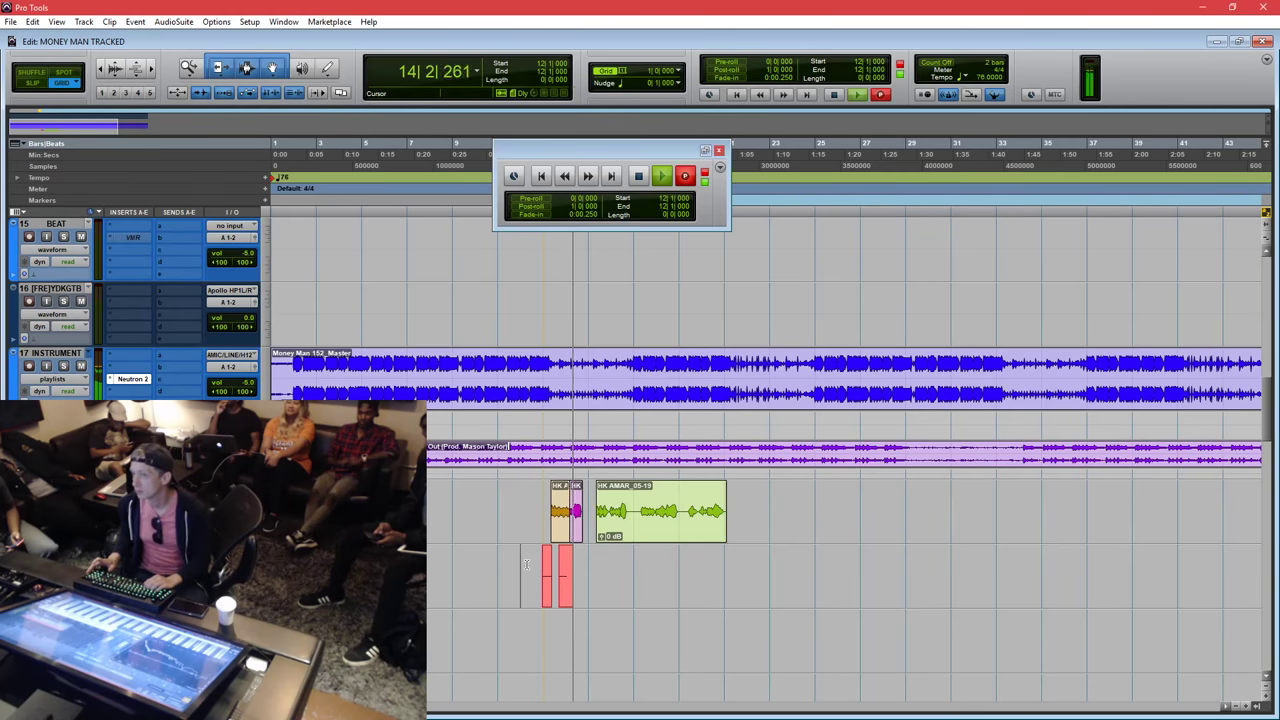
key(space)
Switch to Slip mode and zoom in on the two punched TRACKING clips around bar 13.
key(F2)
click(535, 571)
key(t)
key(t)
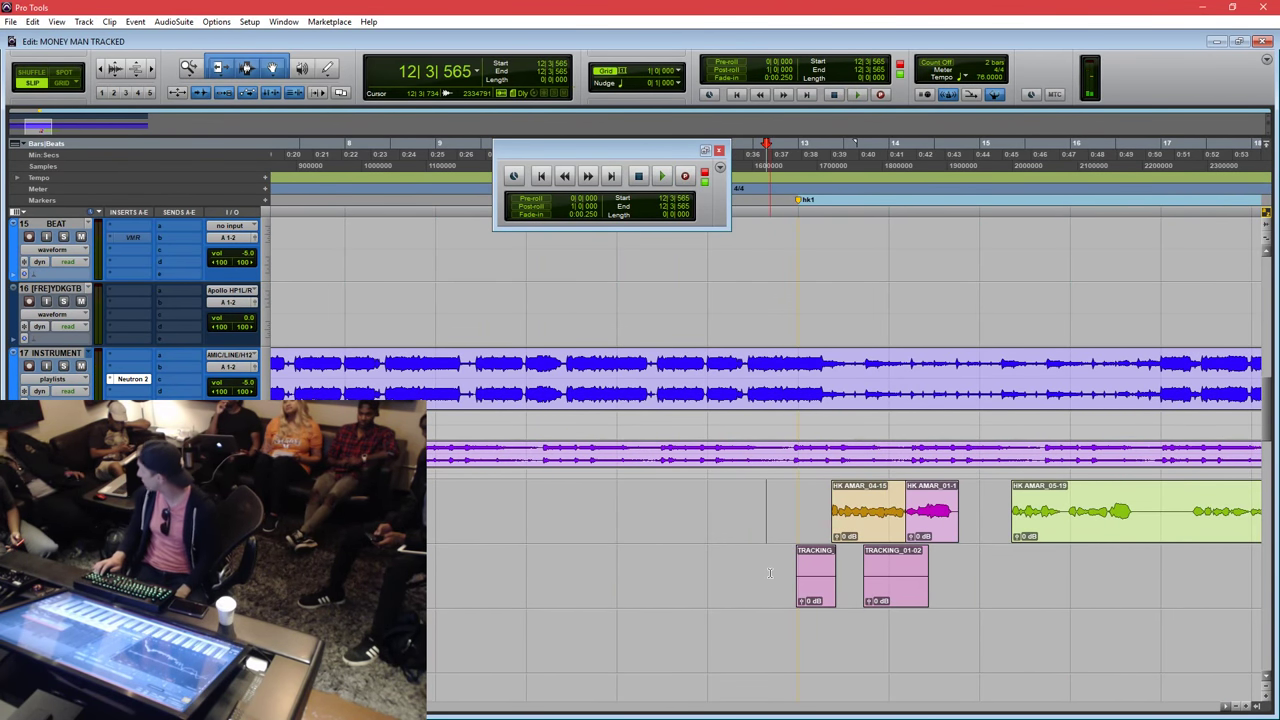
Extend the punched TRACKING clips into the full recorded take starting at 12|1|000, and delete that take.
click(853, 566)
drag(776, 568, 977, 568)
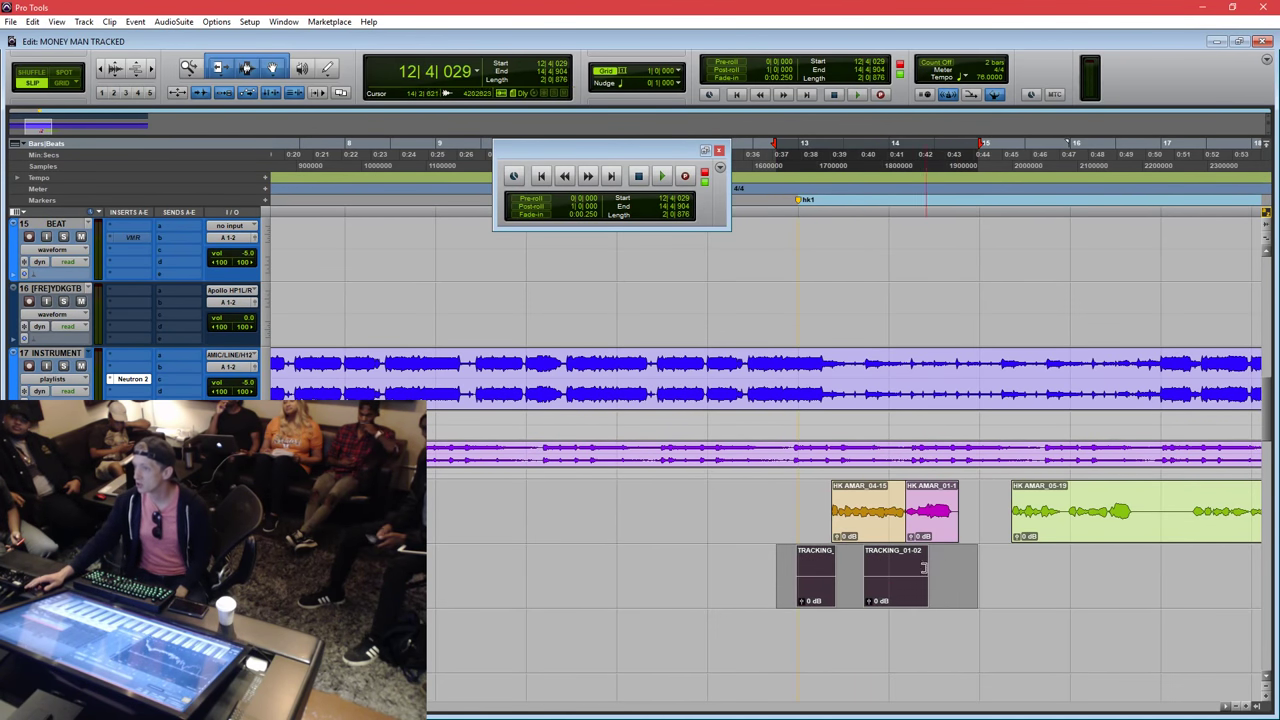
click(885, 568)
drag(872, 570, 941, 566)
click(794, 568)
click(795, 597)
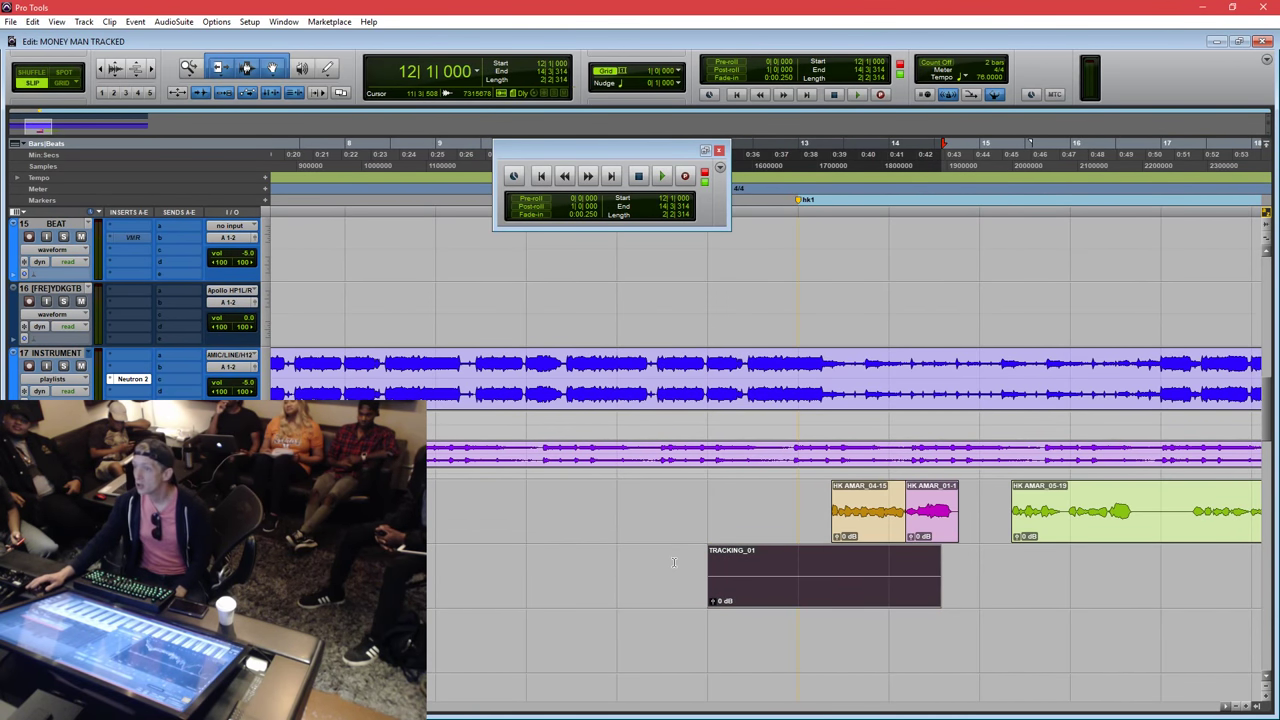
drag(676, 568, 1049, 590)
key(Delete)
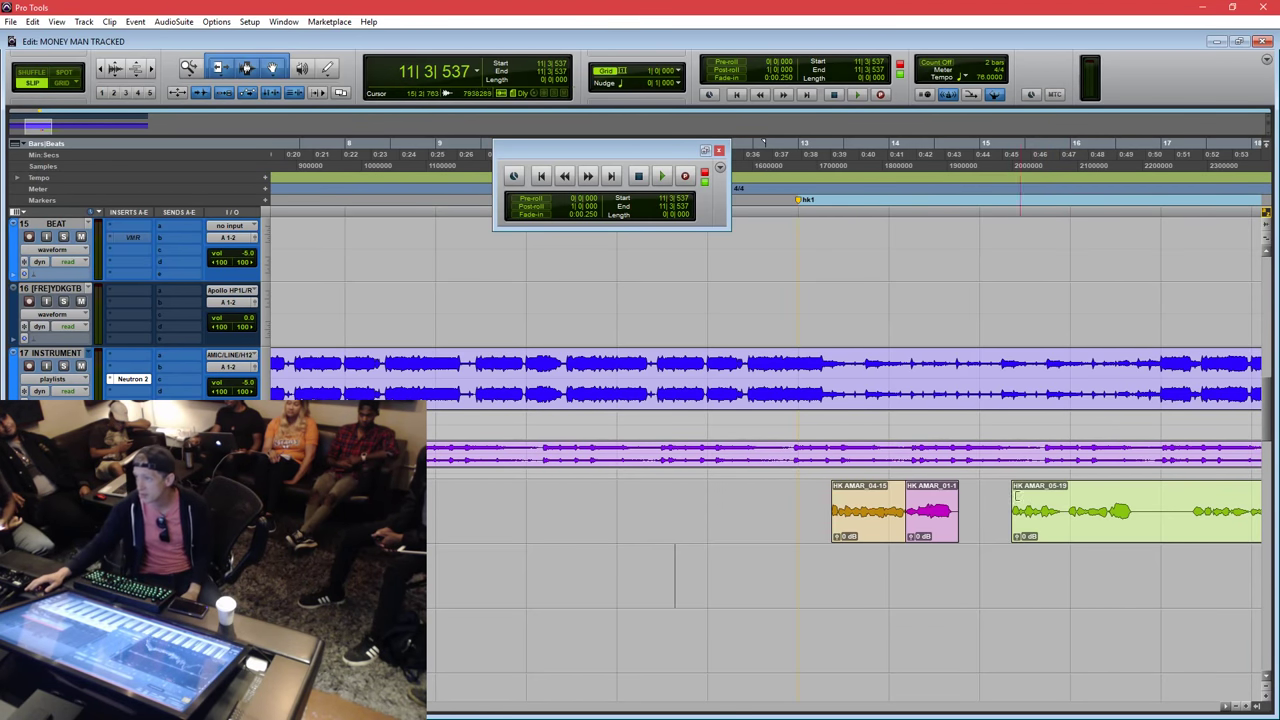
Separate a short middle section of the orange hook vocal clip and place the cursor before the hook at 13|1|311.
drag(851, 508, 907, 510)
key(b)
click(810, 510)
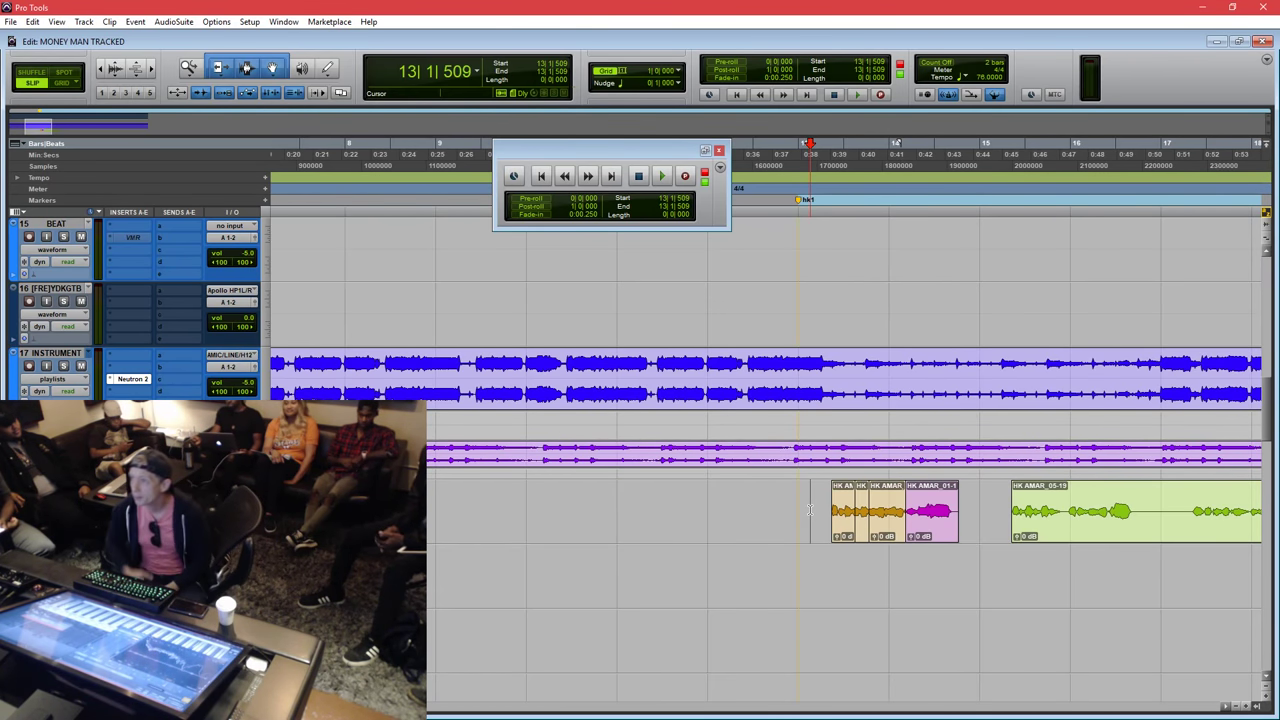
double_click(810, 510)
click(801, 508)
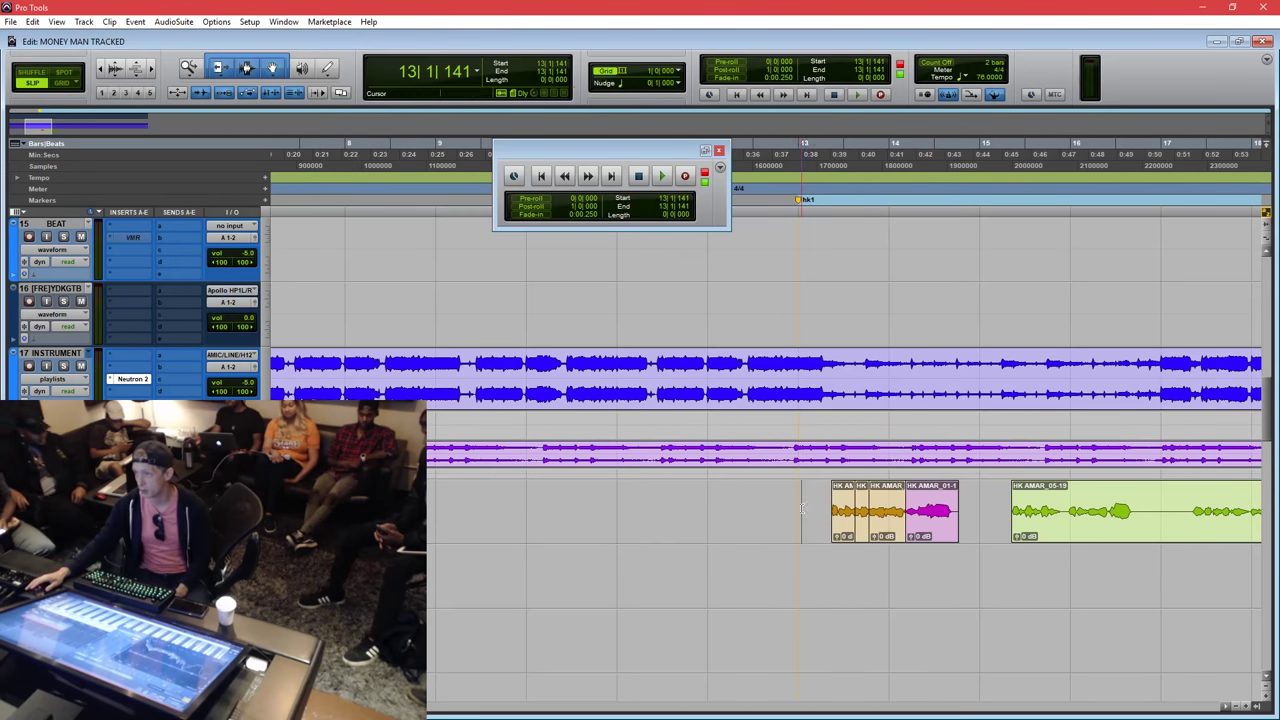
drag(815, 506, 973, 496)
click(805, 497)
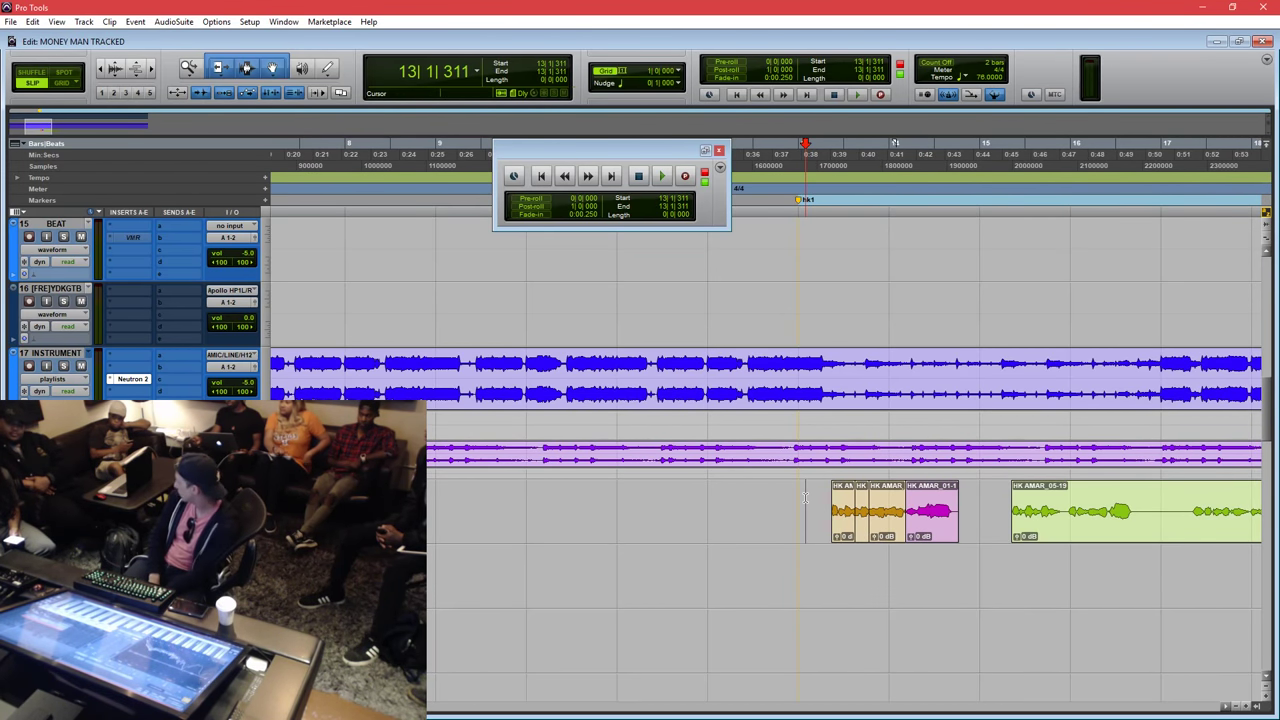
Show the TRACKING track's alternate playlist takes beneath the hook vocal clips.
click(1003, 562)
key(r)
click(847, 560)
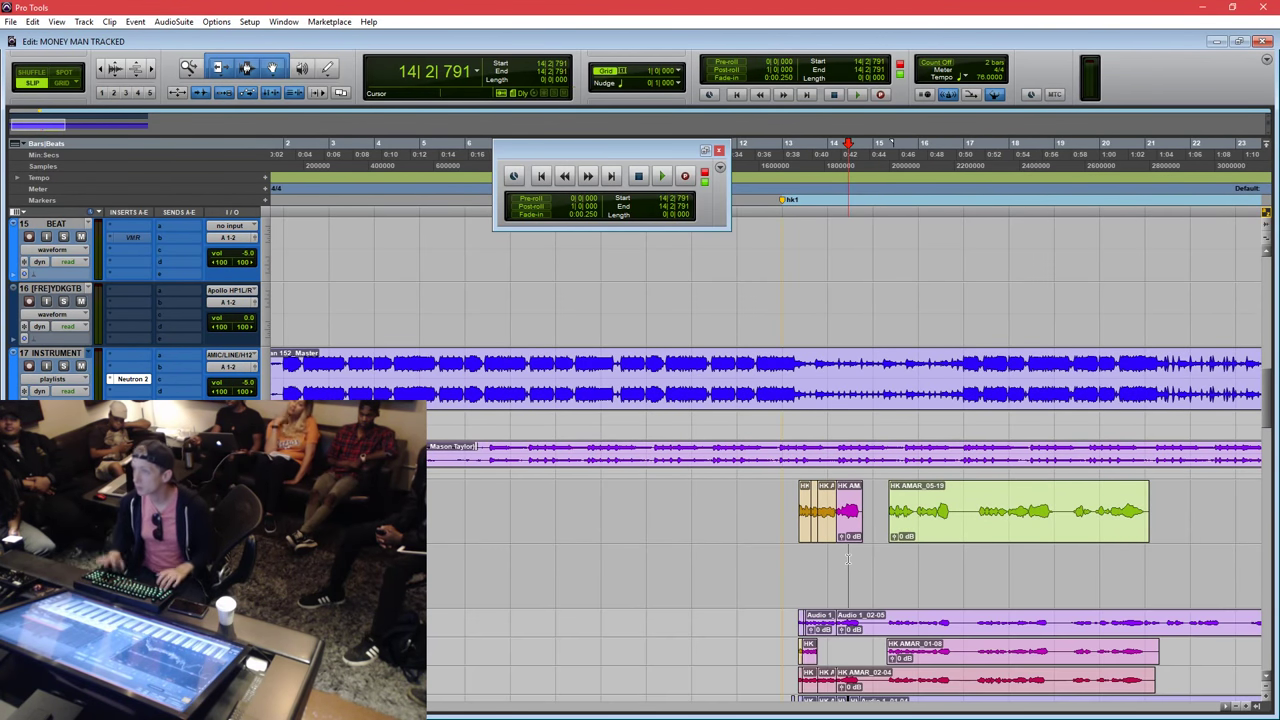
key(ctrl+bracketleft)
scroll(853, 550, down, 3)
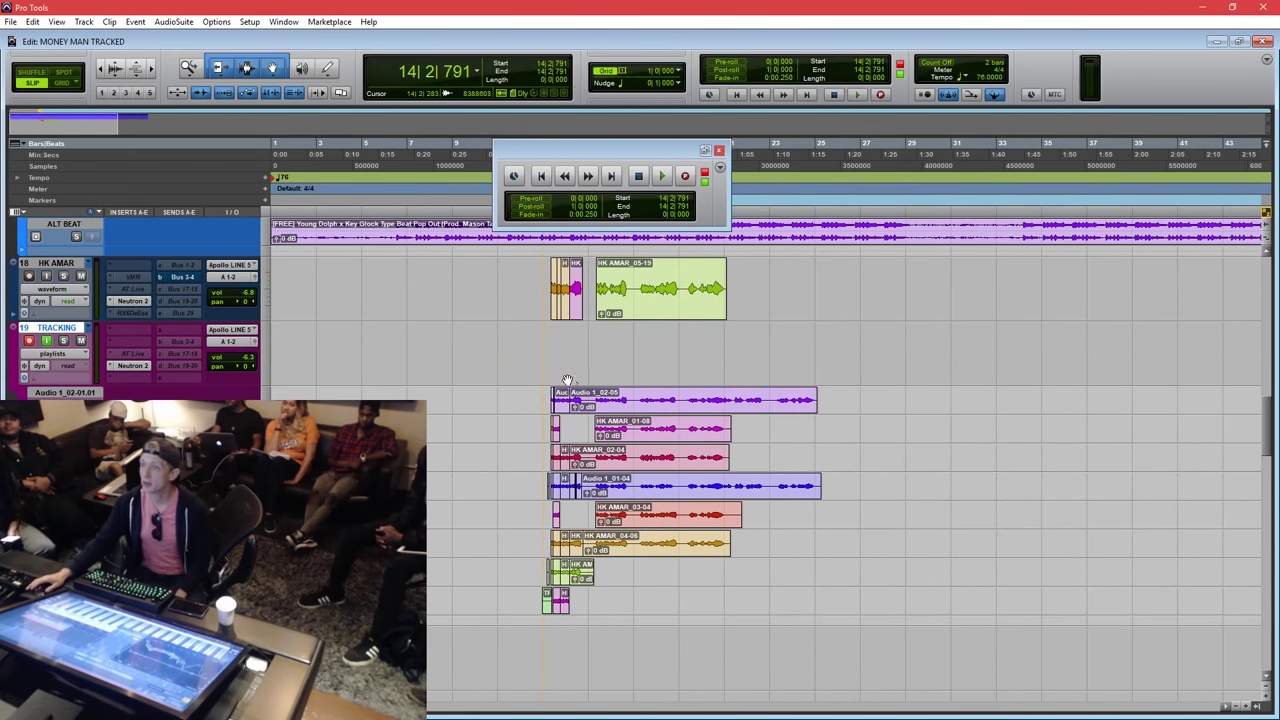
Select across the stacked playlist takes, then place the cursor below them at 13|1|565.
drag(534, 388, 843, 598)
drag(539, 619, 540, 619)
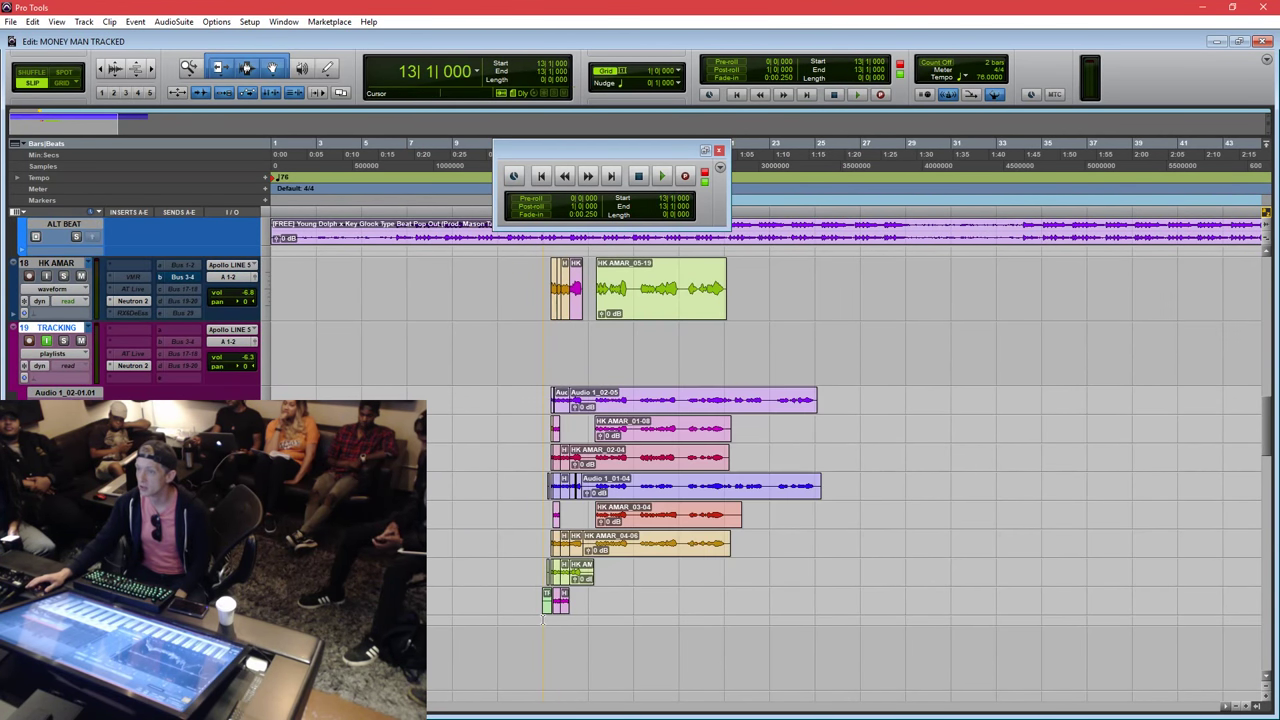
click(549, 620)
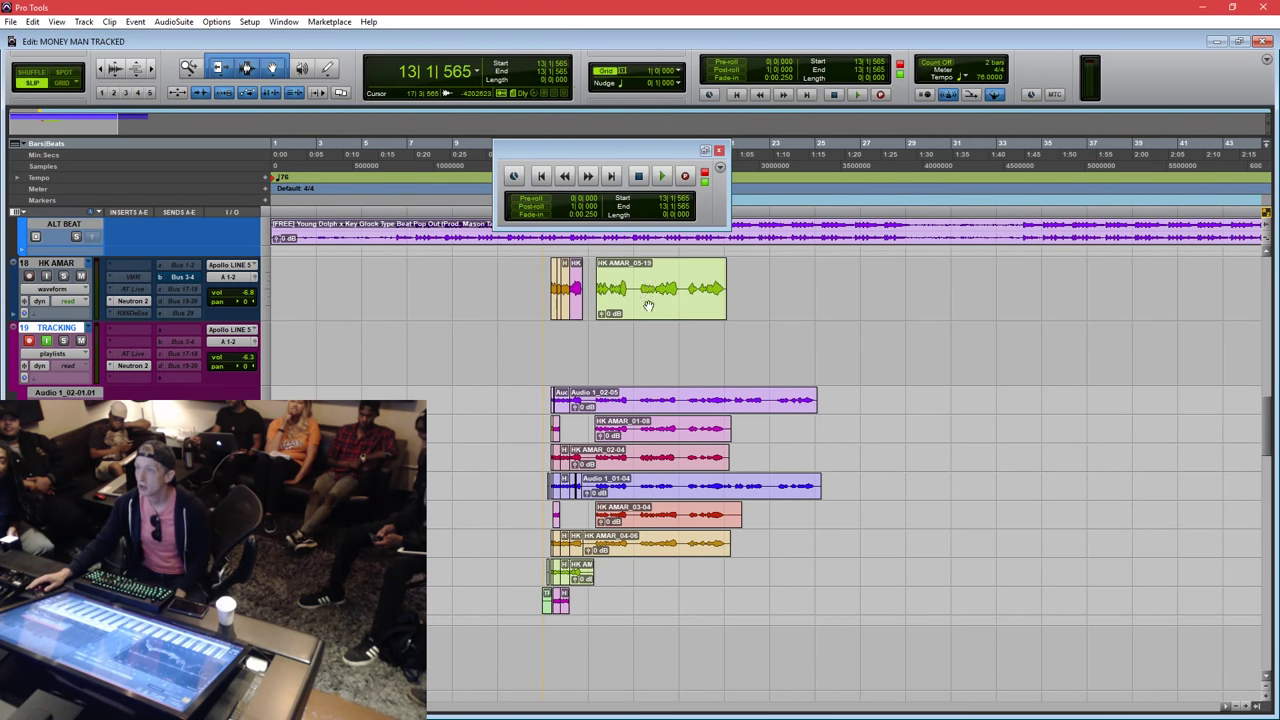
Try moving the long HK AMAR clip to the empty lane below the playlists, then undo the move and clear the selection.
drag(648, 306, 636, 621)
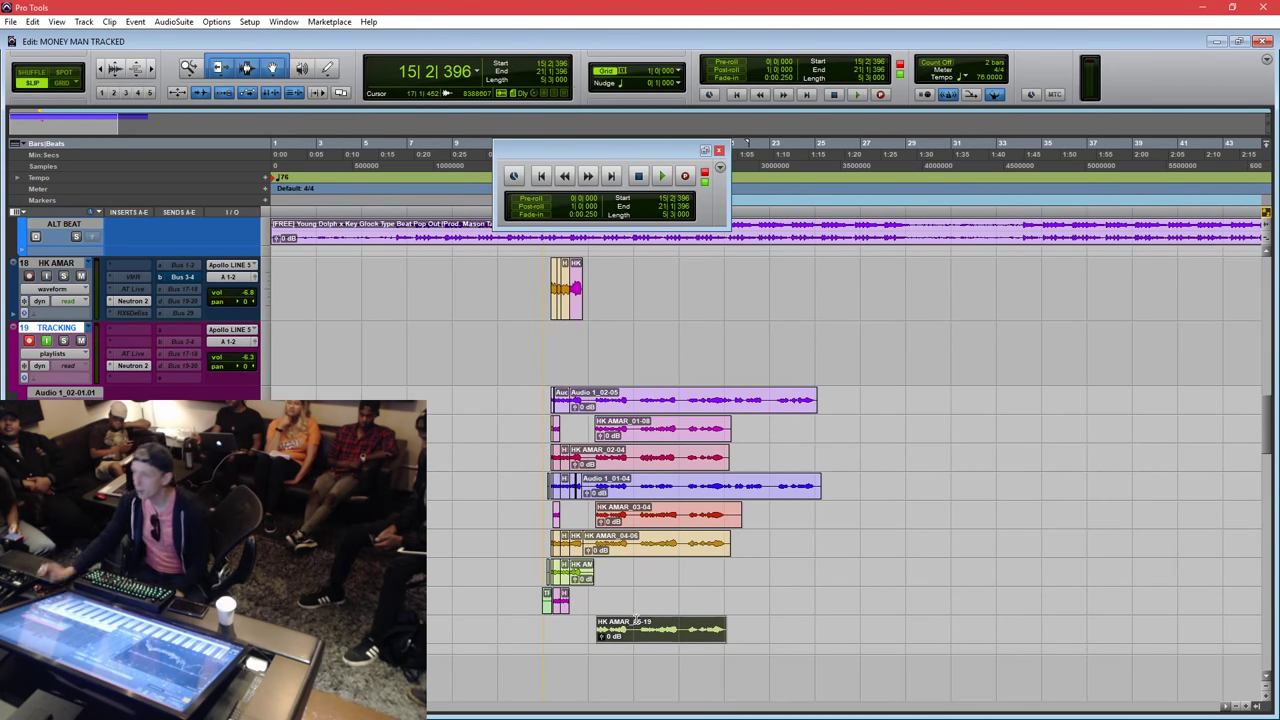
key(ctrl+z)
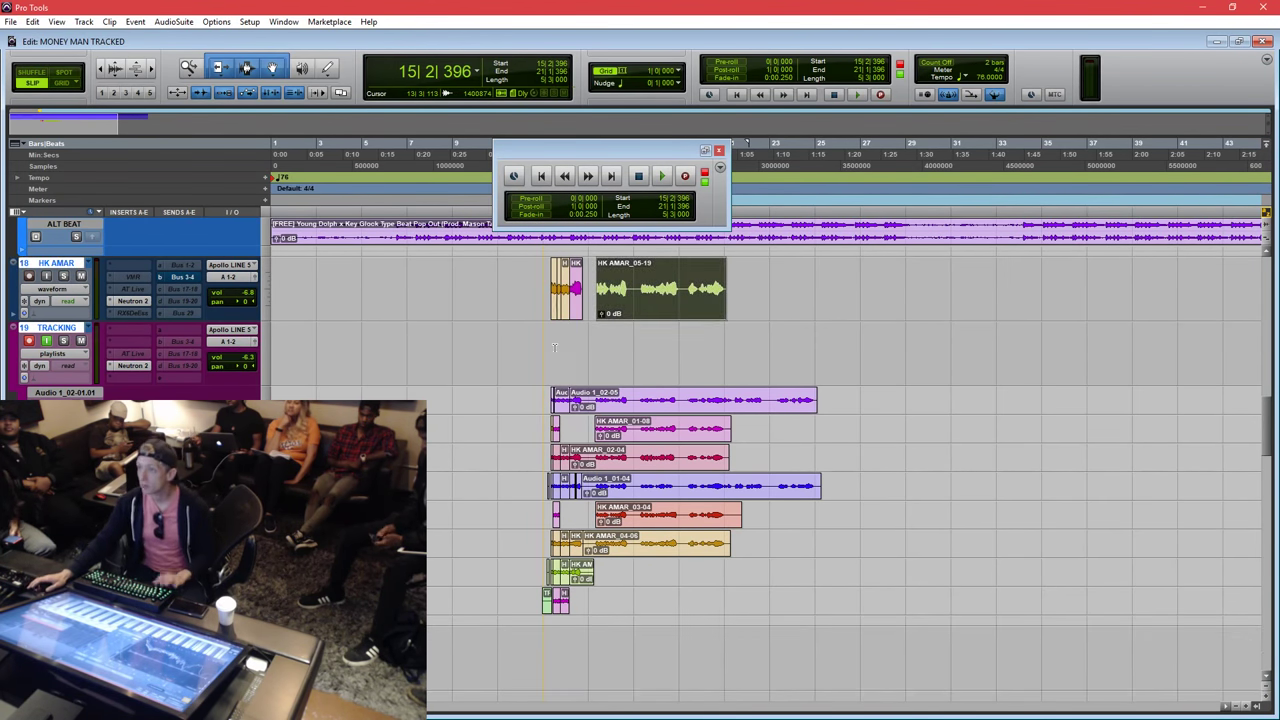
mouse_move(523, 271)
mouse_down()
mouse_move(775, 280)
mouse_move(535, 275)
mouse_move(791, 300)
mouse_move(535, 281)
mouse_up()
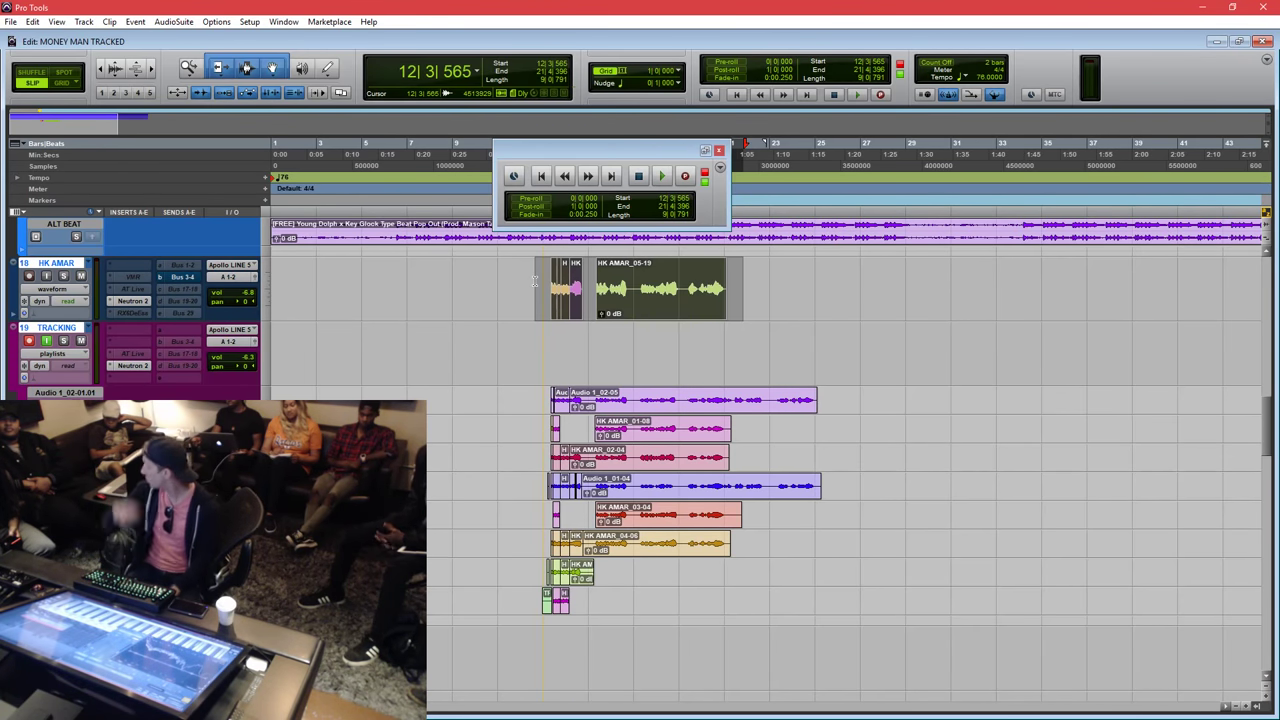
click(628, 266)
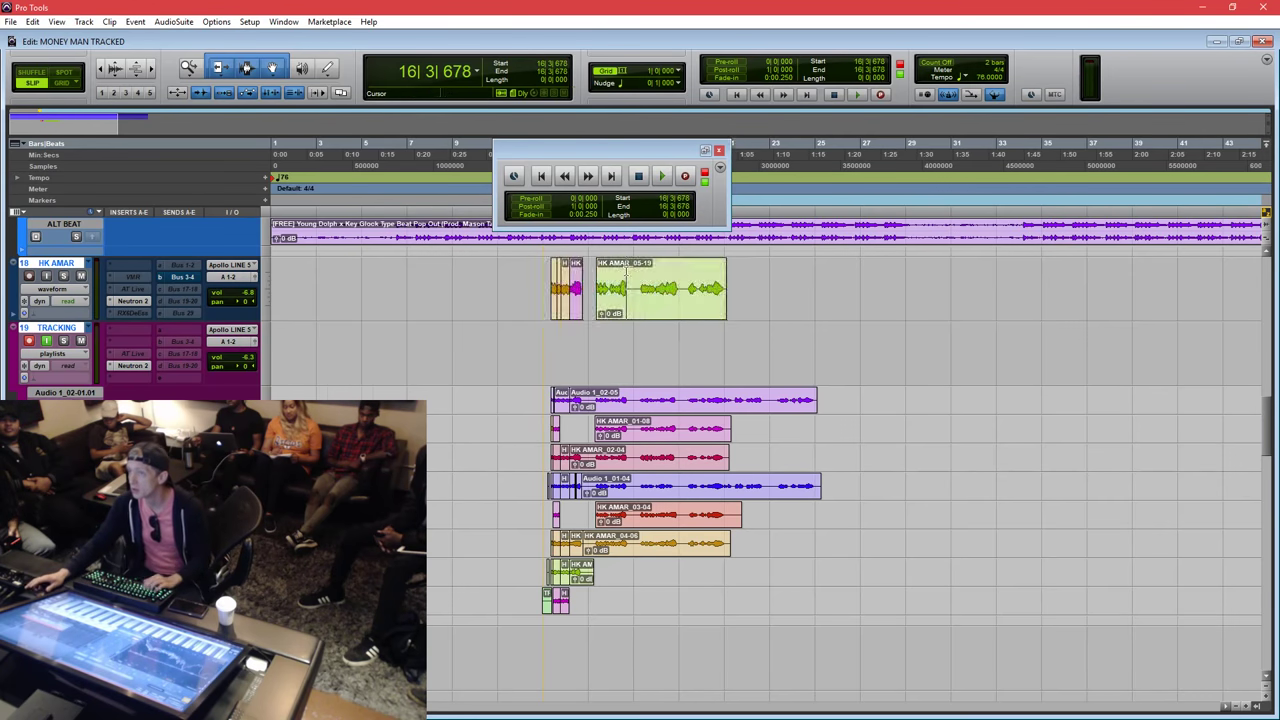
Separate the second phrase of the long HK AMAR clip, from 15|4|678 to 16|4|593, and mute it.
key(ctrl+])
key(ctrl+])
drag(700, 277, 787, 281)
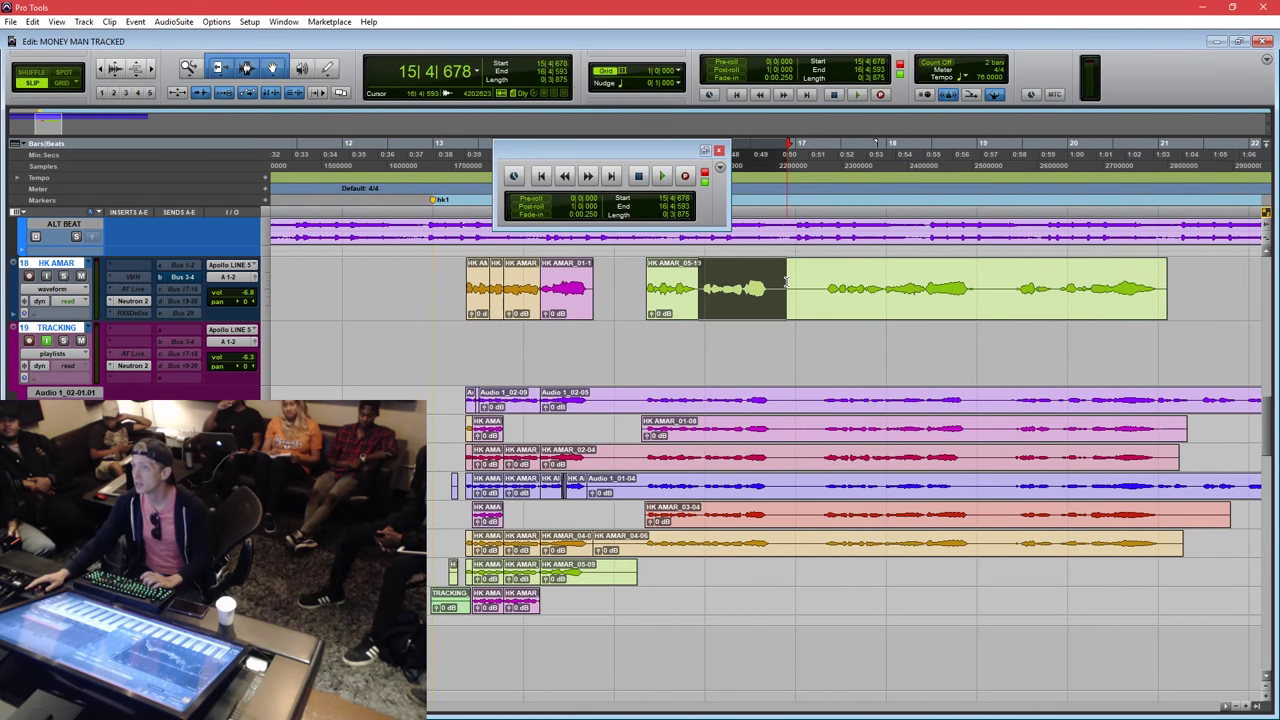
key(ctrl+e)
key(ctrl+m)
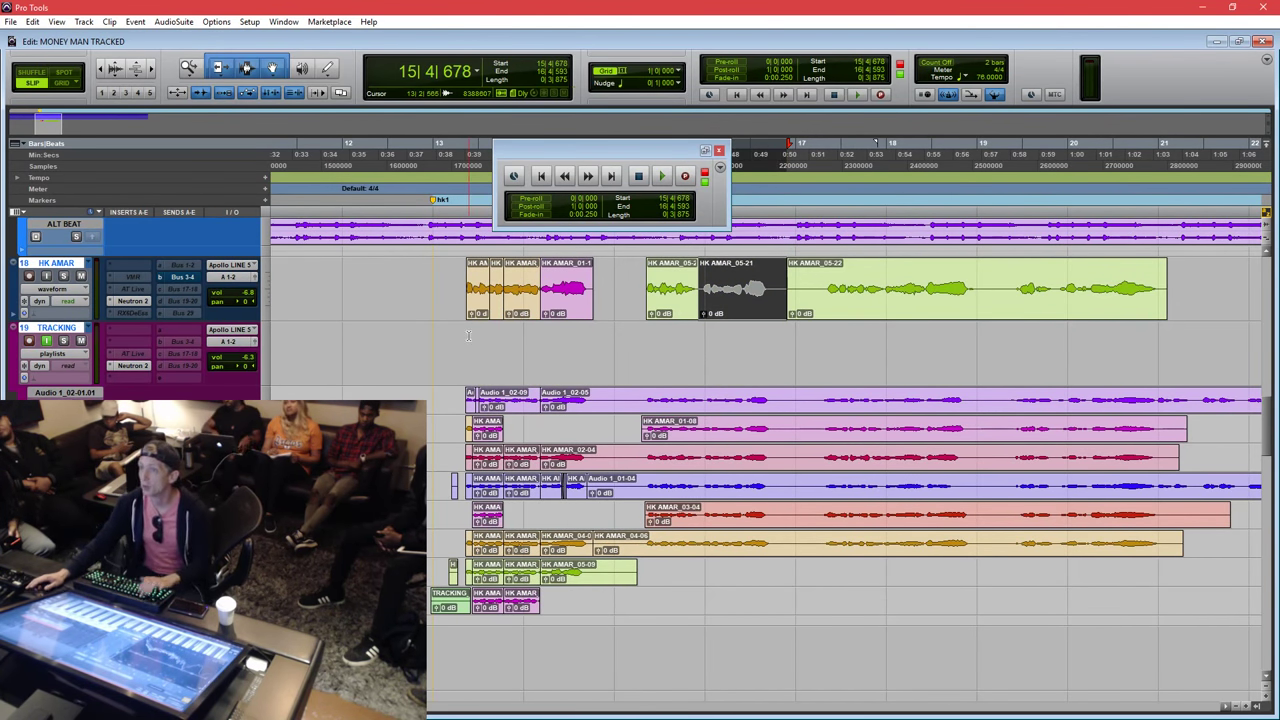
Record a short take on the TRACKING track from 13|1|847 to about 16|3|885.
click(463, 336)
click(453, 336)
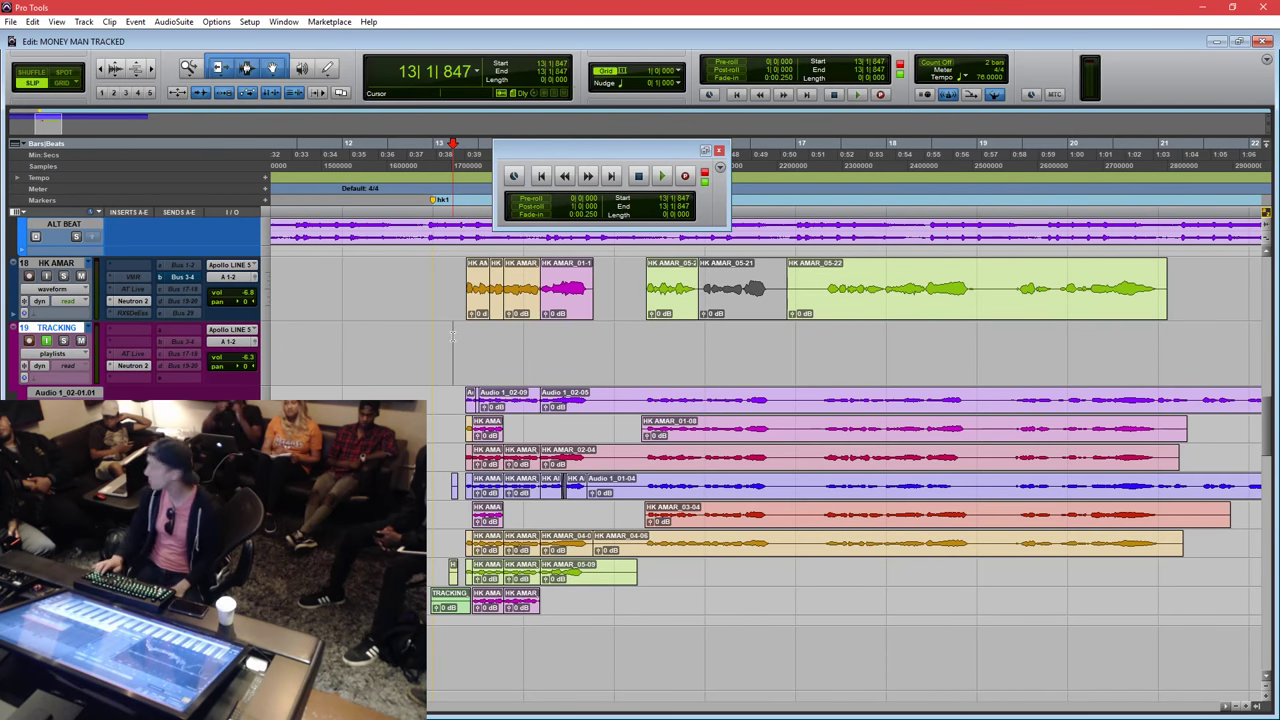
key(ctrl+space)
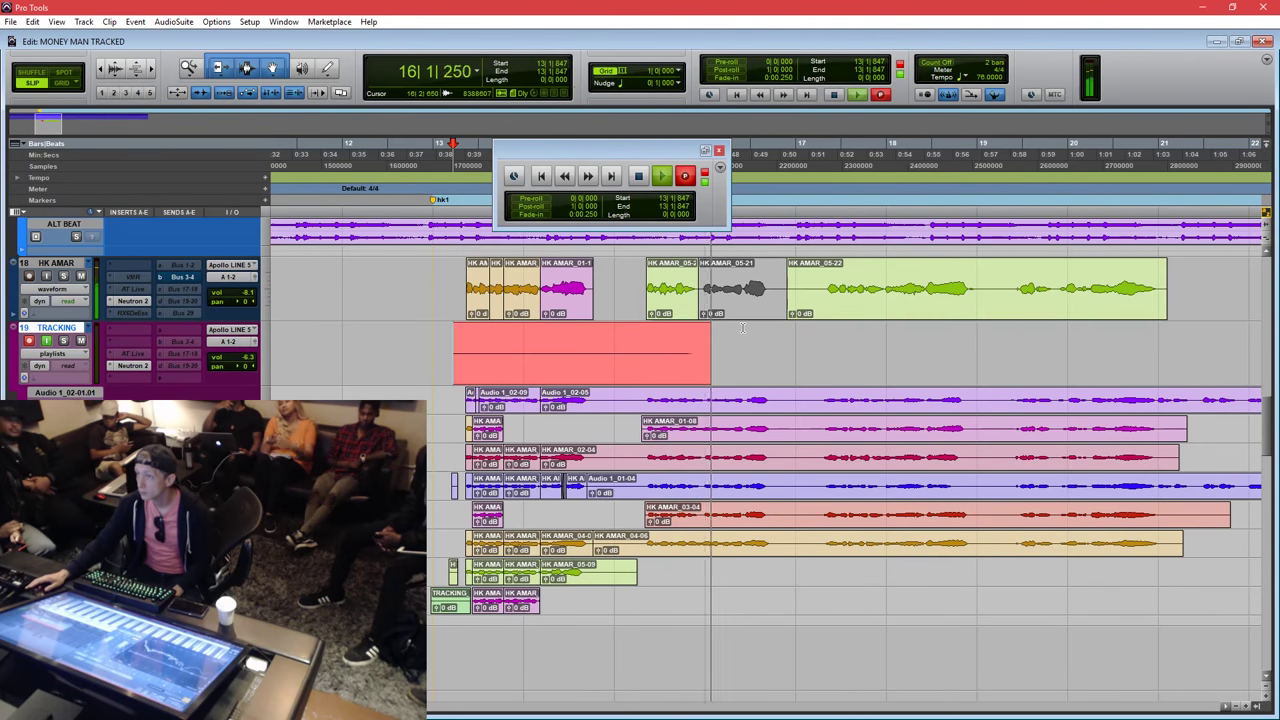
key(space)
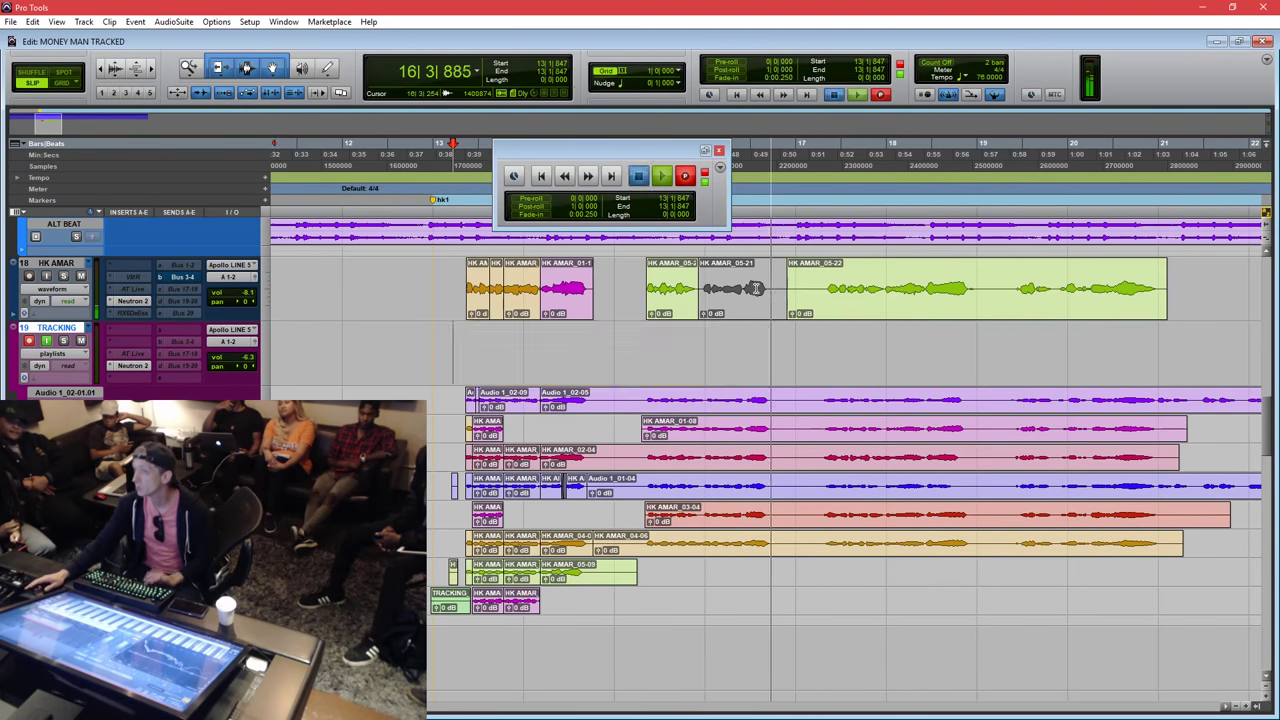
Delete the newly recorded clip from the TRACKING track.
drag(790, 350, 438, 341)
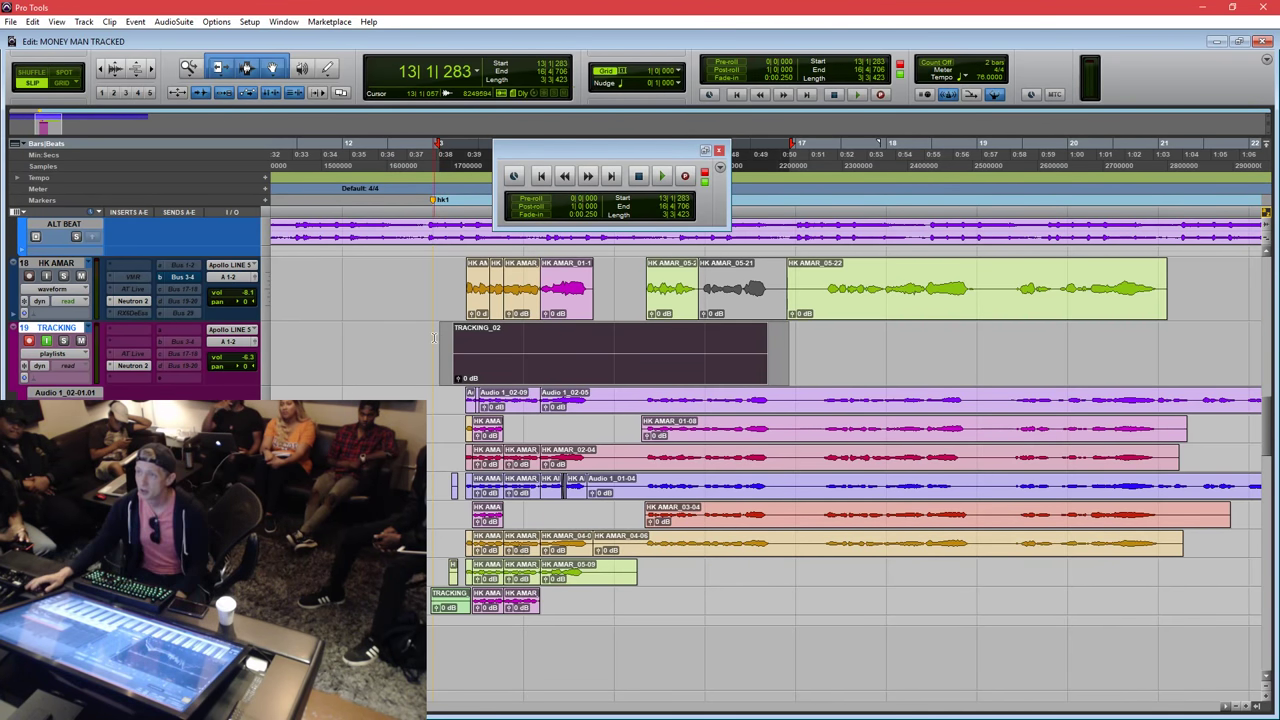
drag(434, 338, 795, 363)
key(Delete)
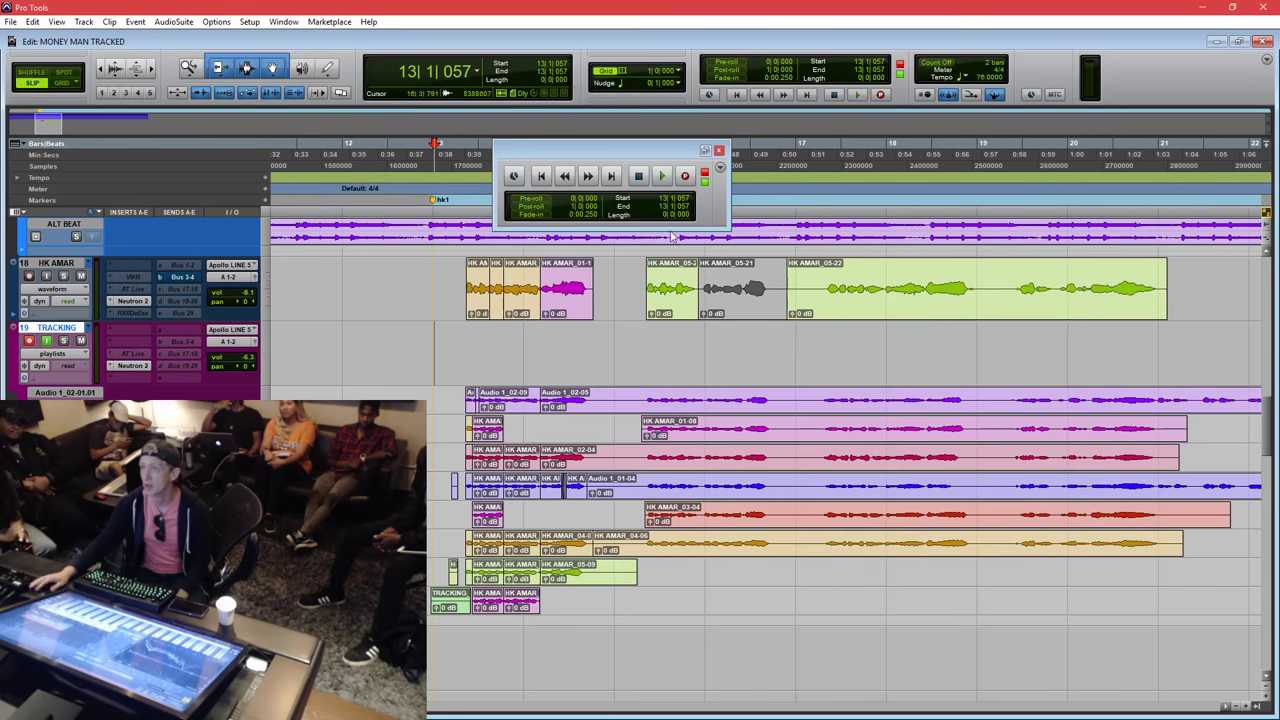
Unmute the separated middle clip on the HK AMAR track and place the edit cursor at 12|4|791.
click(732, 307)
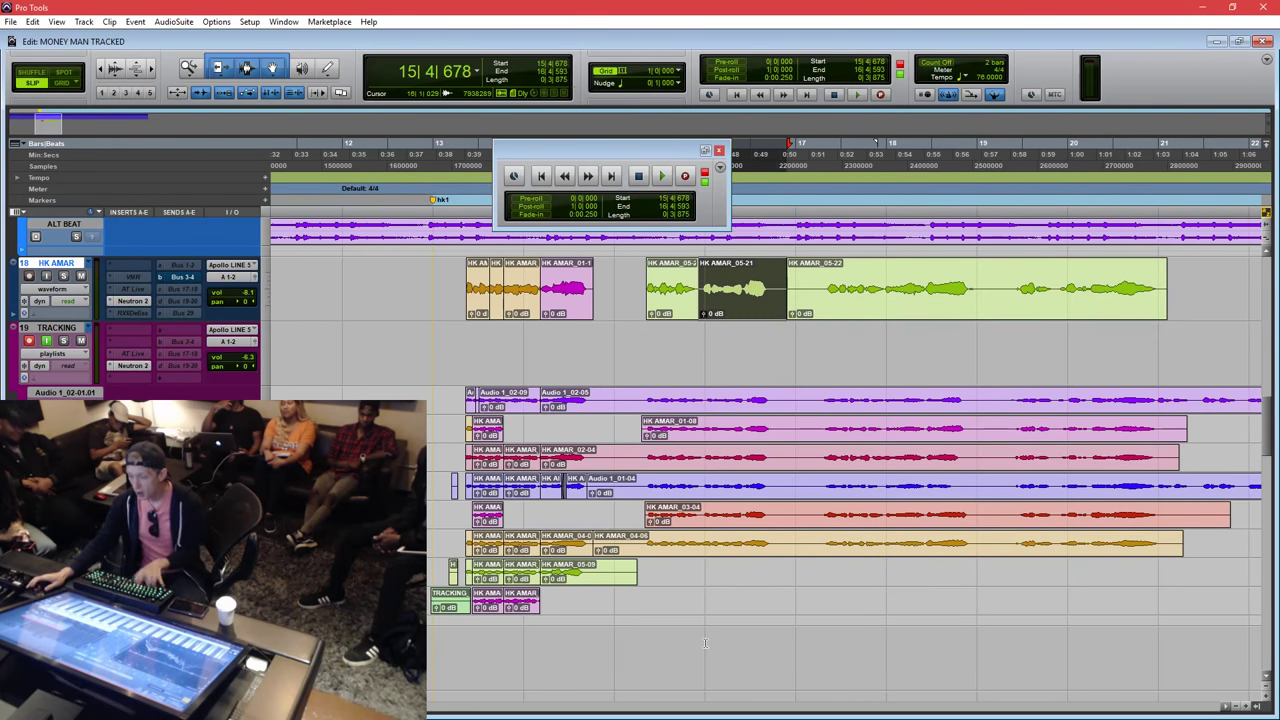
mouse_move(436, 288)
mouse_down()
mouse_move(826, 282)
mouse_move(430, 287)
mouse_move(811, 290)
mouse_move(548, 318)
mouse_move(413, 287)
mouse_up()
click(430, 287)
mouse_move(413, 287)
mouse_down()
mouse_move(814, 287)
mouse_move(428, 288)
mouse_up()
click(428, 288)
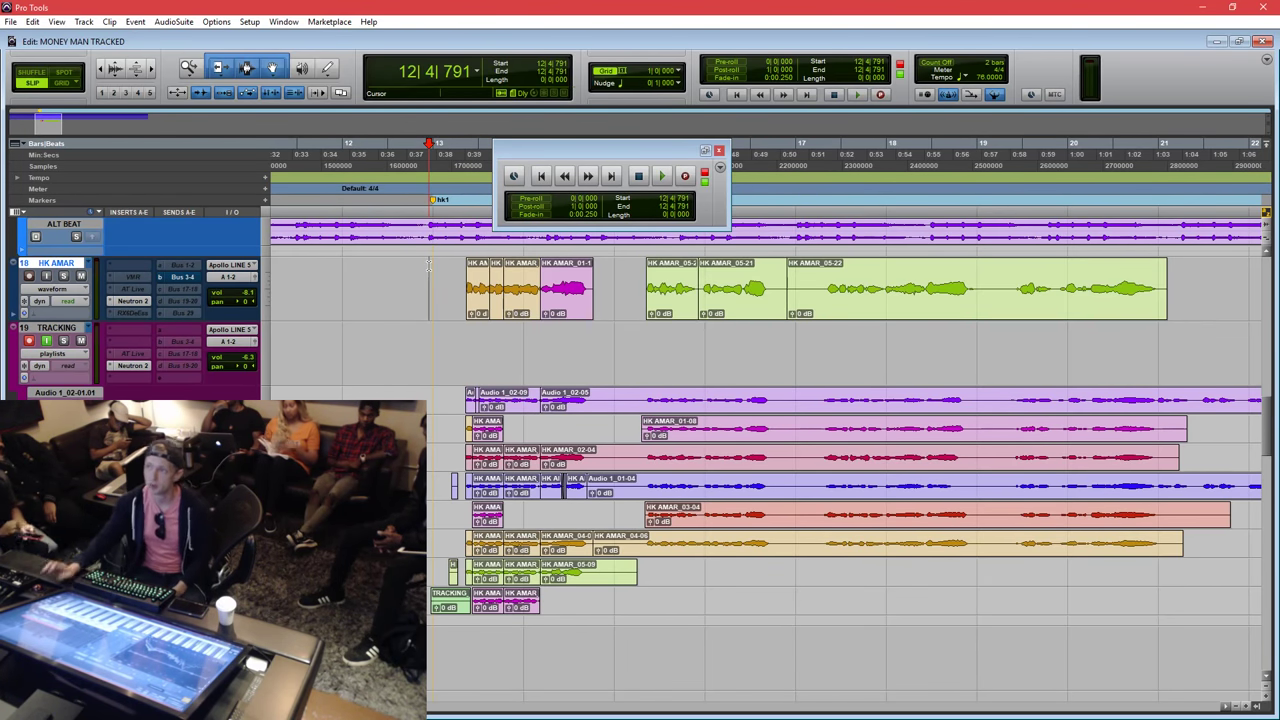
Highlight the HK AMAR clips from 12|4|791 to just past bar 17, then place the edit cursor at bar 13.
drag(428, 265, 800, 300)
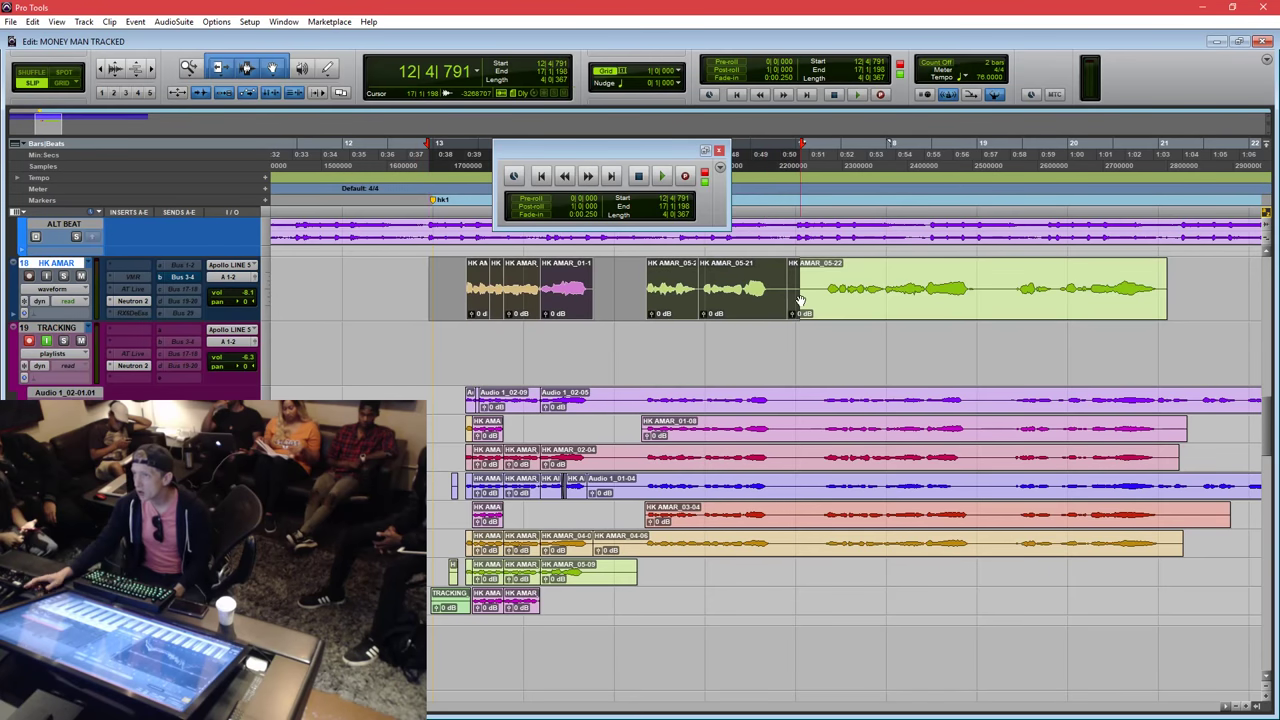
mouse_move(432, 285)
mouse_down()
mouse_move(805, 285)
mouse_move(442, 284)
mouse_up()
click(432, 284)
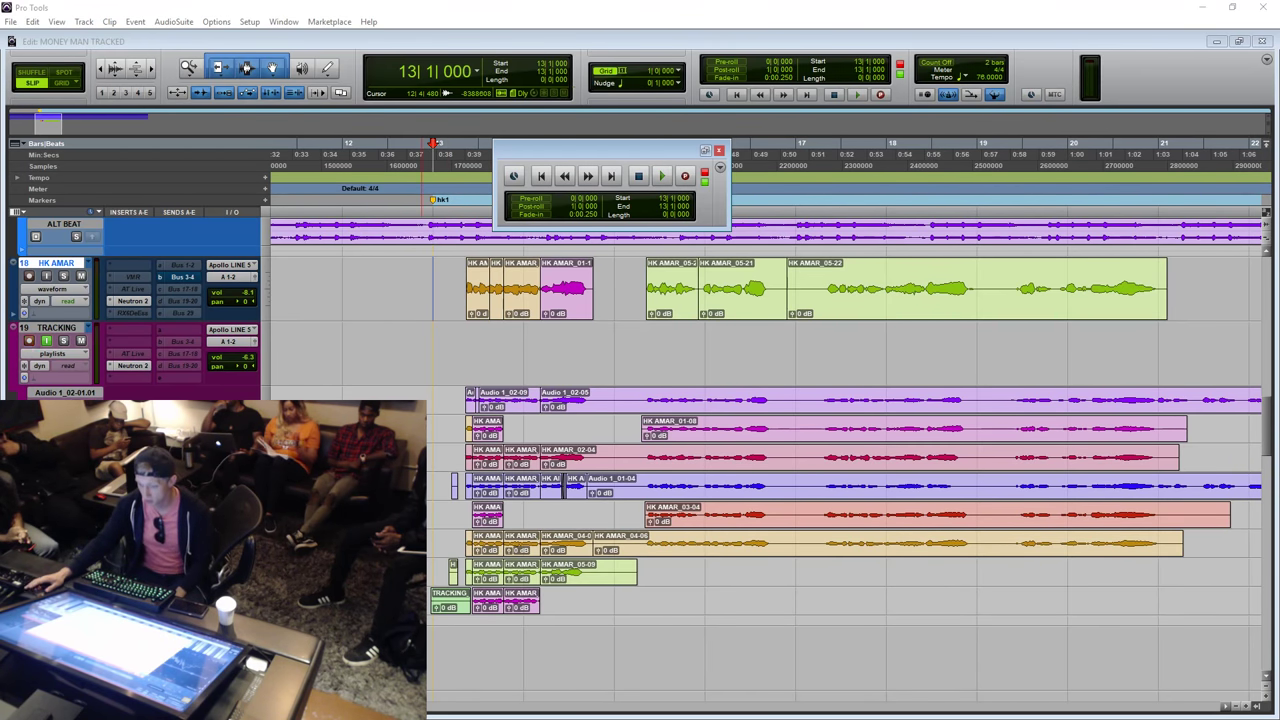
Switch to File Explorer and reopen the MONEY MAN session folder through its parent CM folder.
key(alt+Tab)
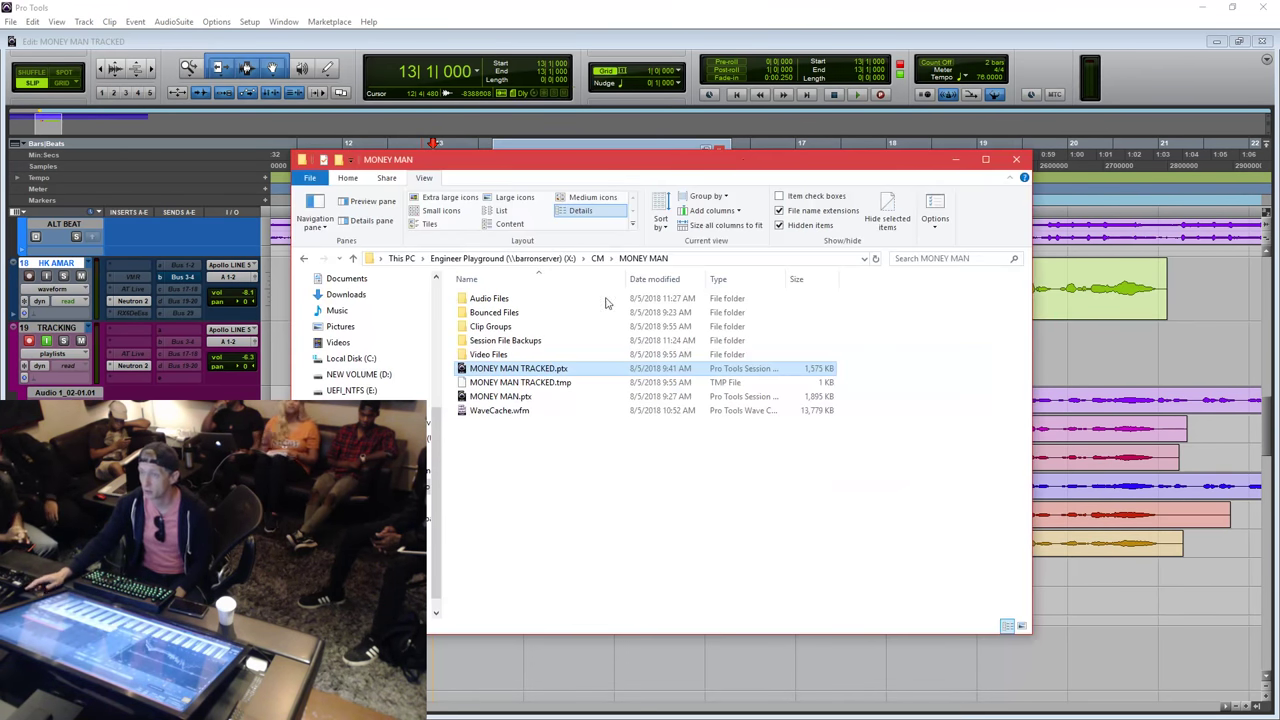
click(598, 259)
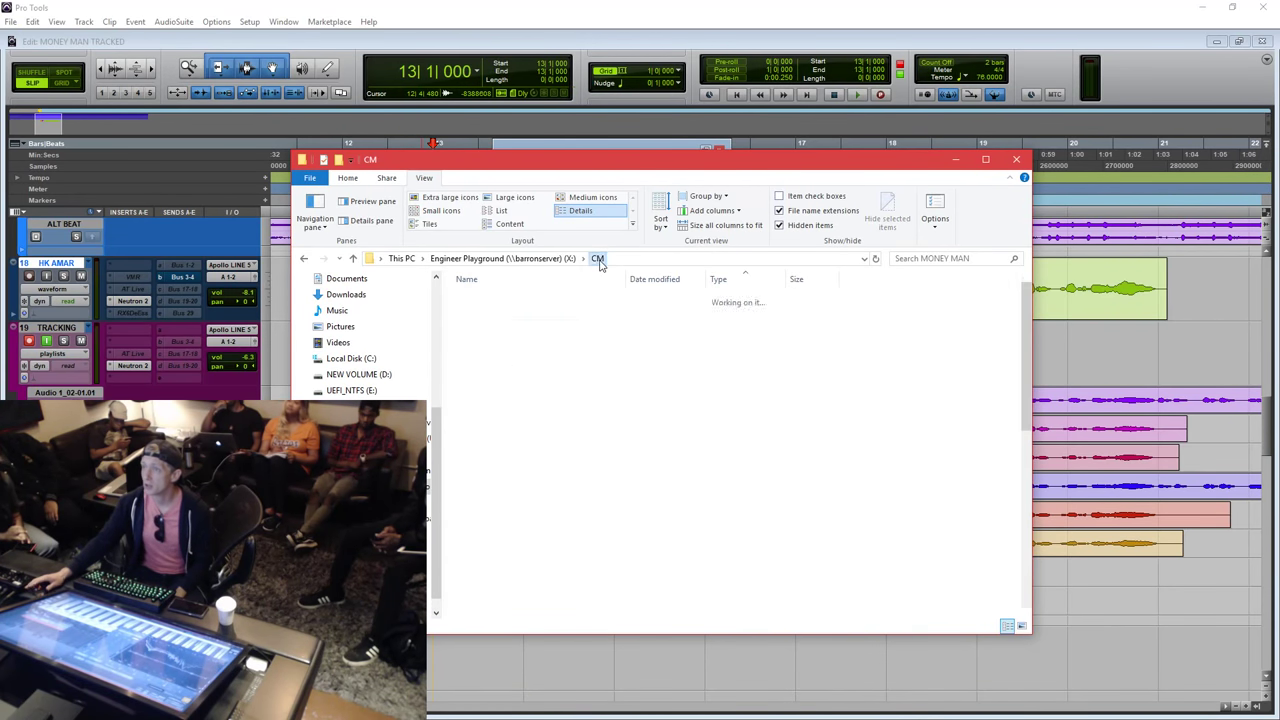
double_click(548, 513)
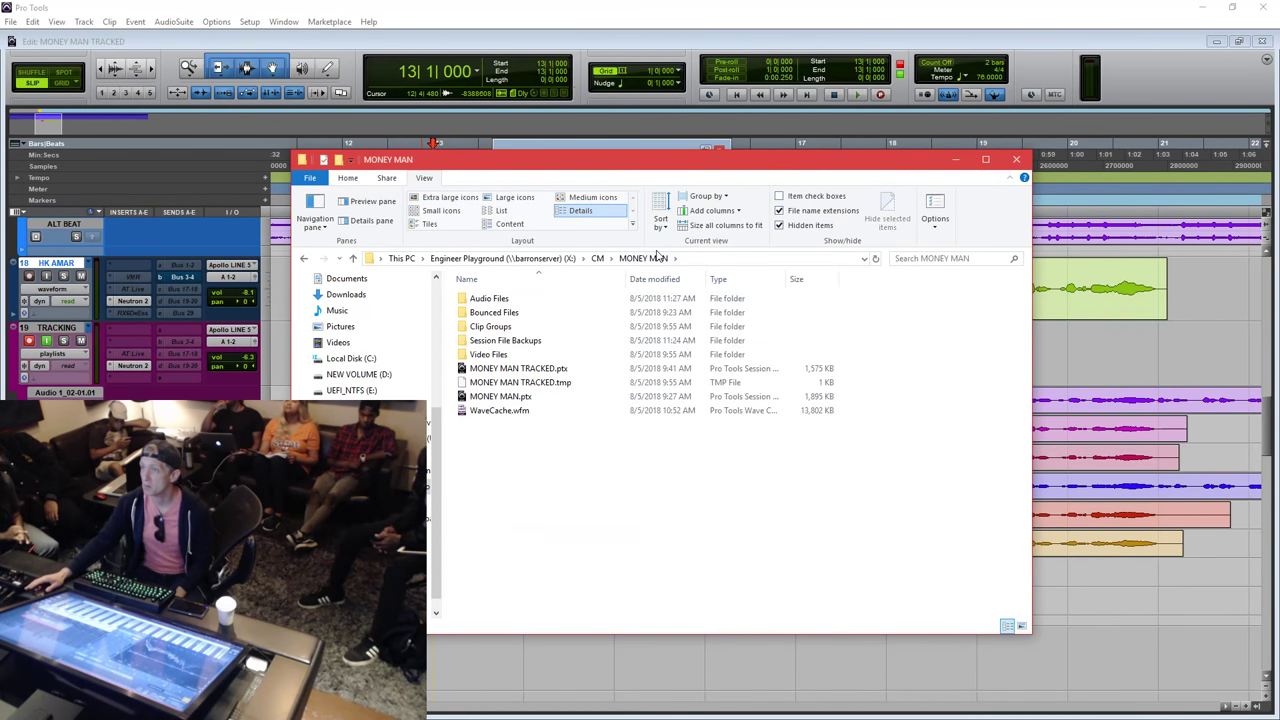
drag(670, 155, 726, 198)
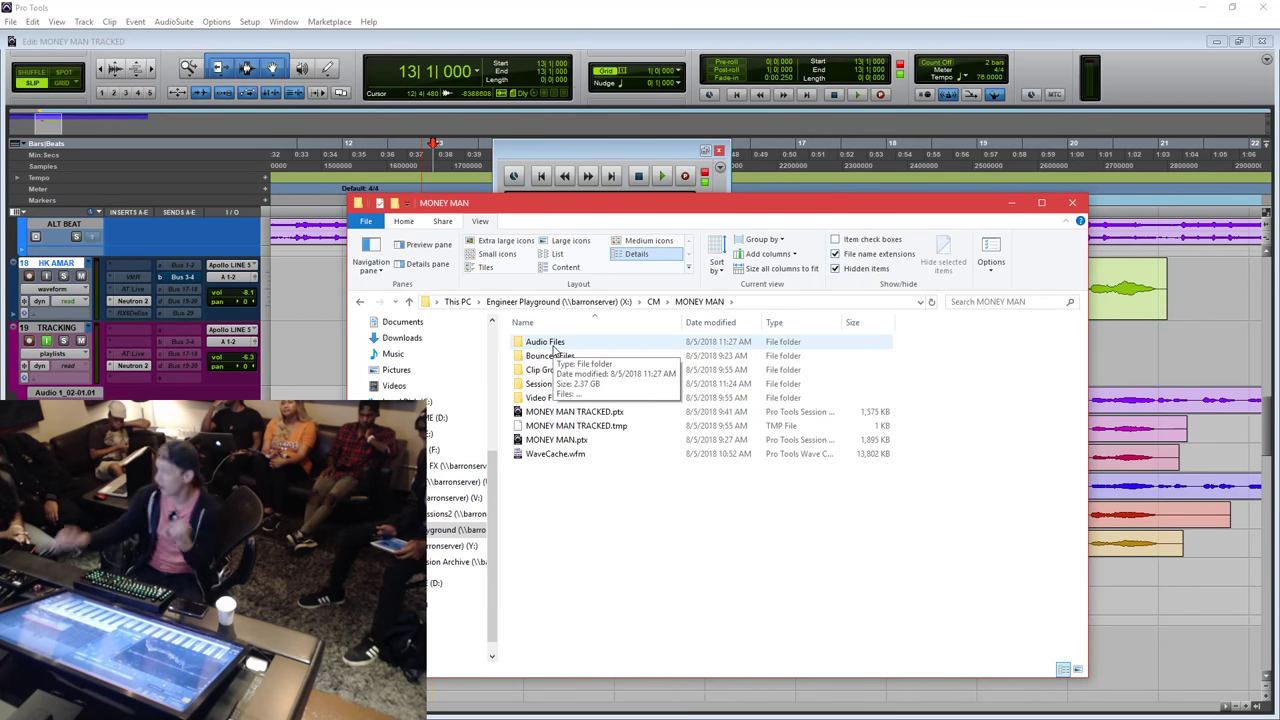
Look through the WAV files in the session's Audio Files folder, then close the File Explorer window.
double_click(553, 343)
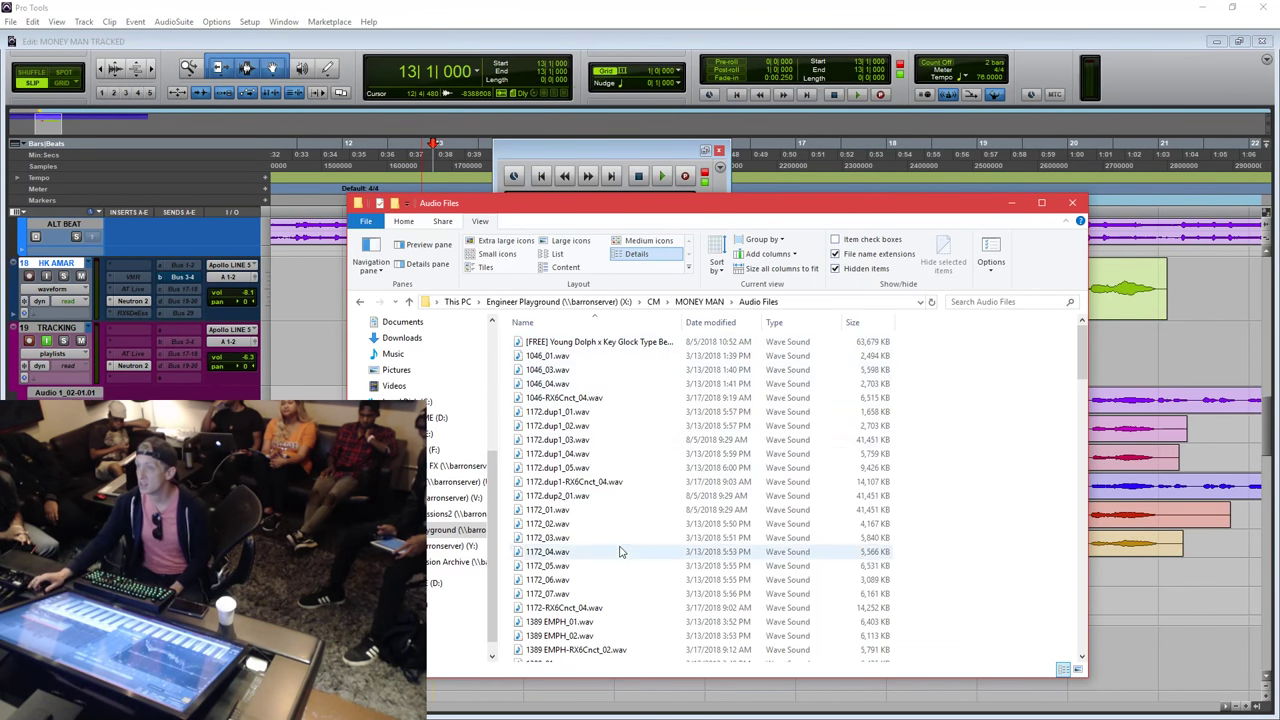
scroll(620, 548, down, 20)
scroll(620, 548, up, 20)
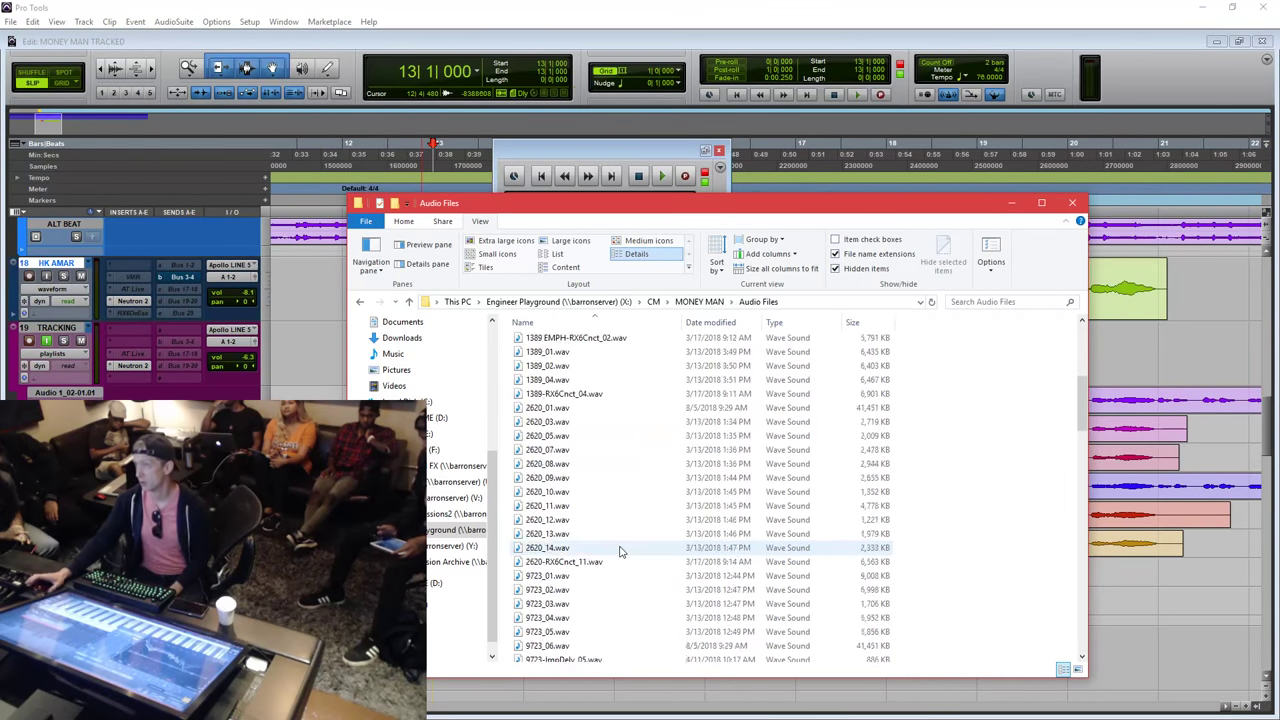
drag(748, 208, 713, 208)
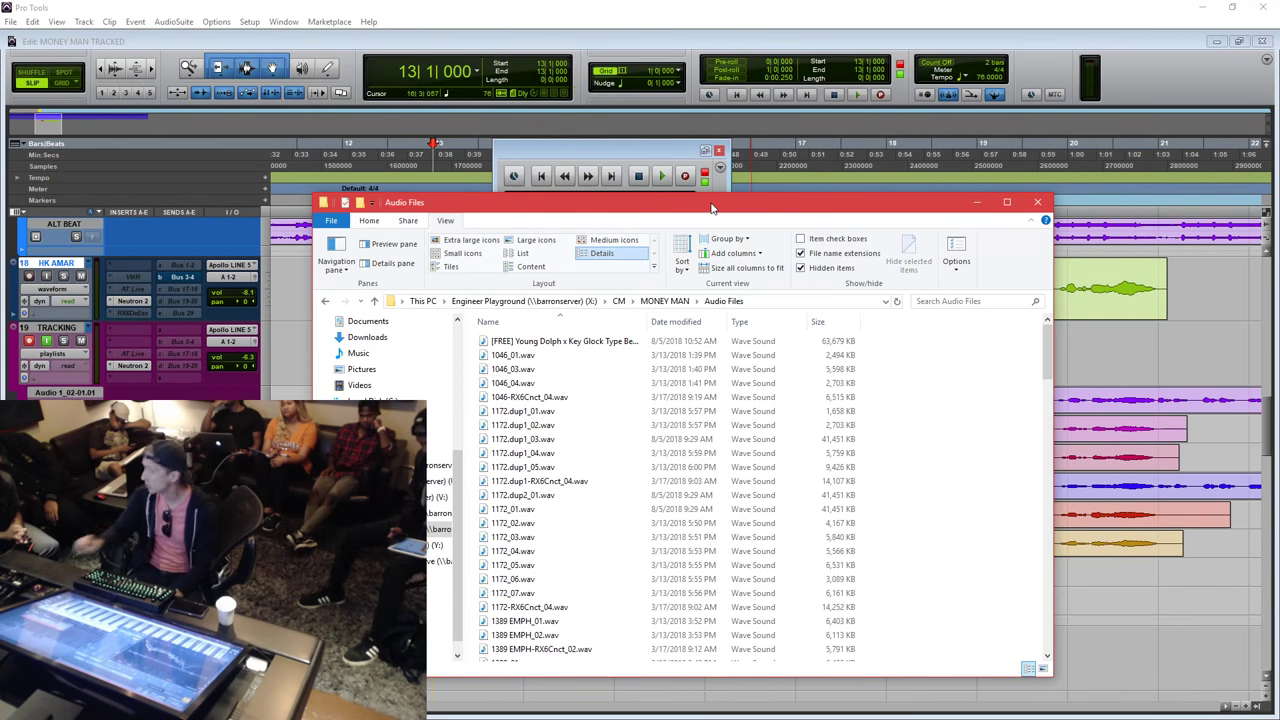
click(1037, 202)
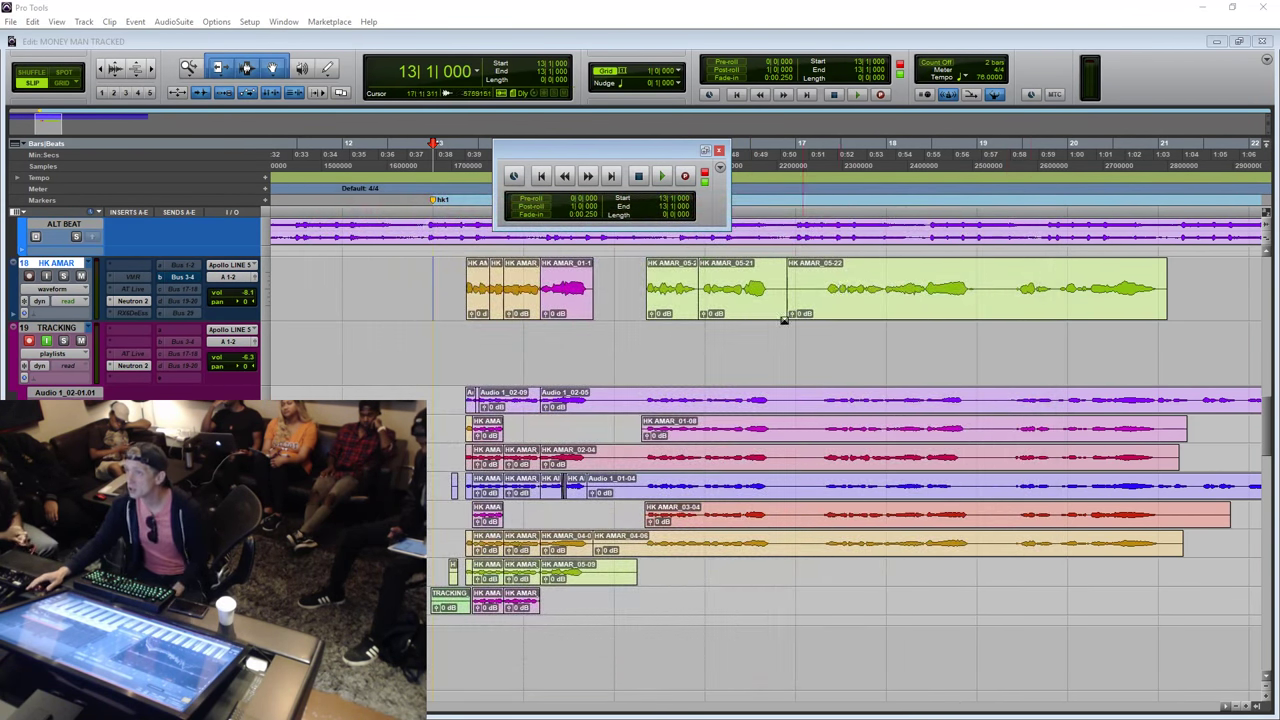
Try adding the [FREE] Young Dolph x Key Glock beat file to the audio import list by reference, then clear the list.
click(760, 345)
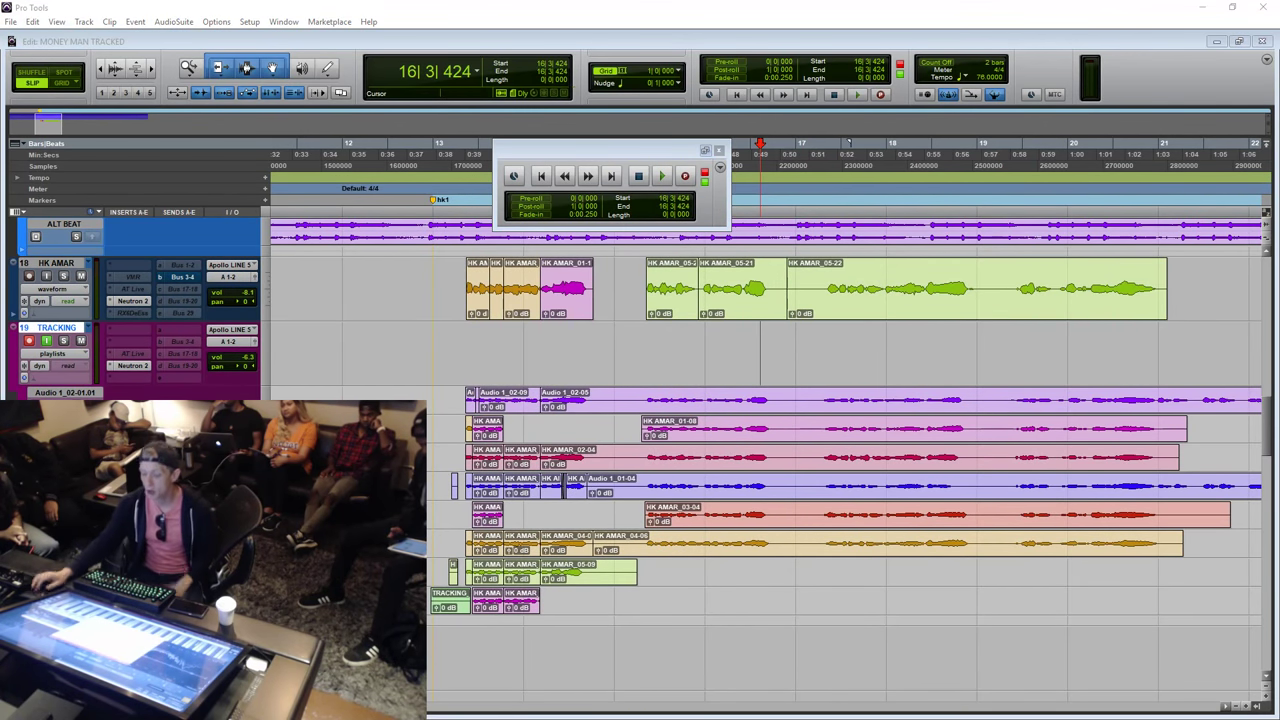
key(ctrl+shift+i)
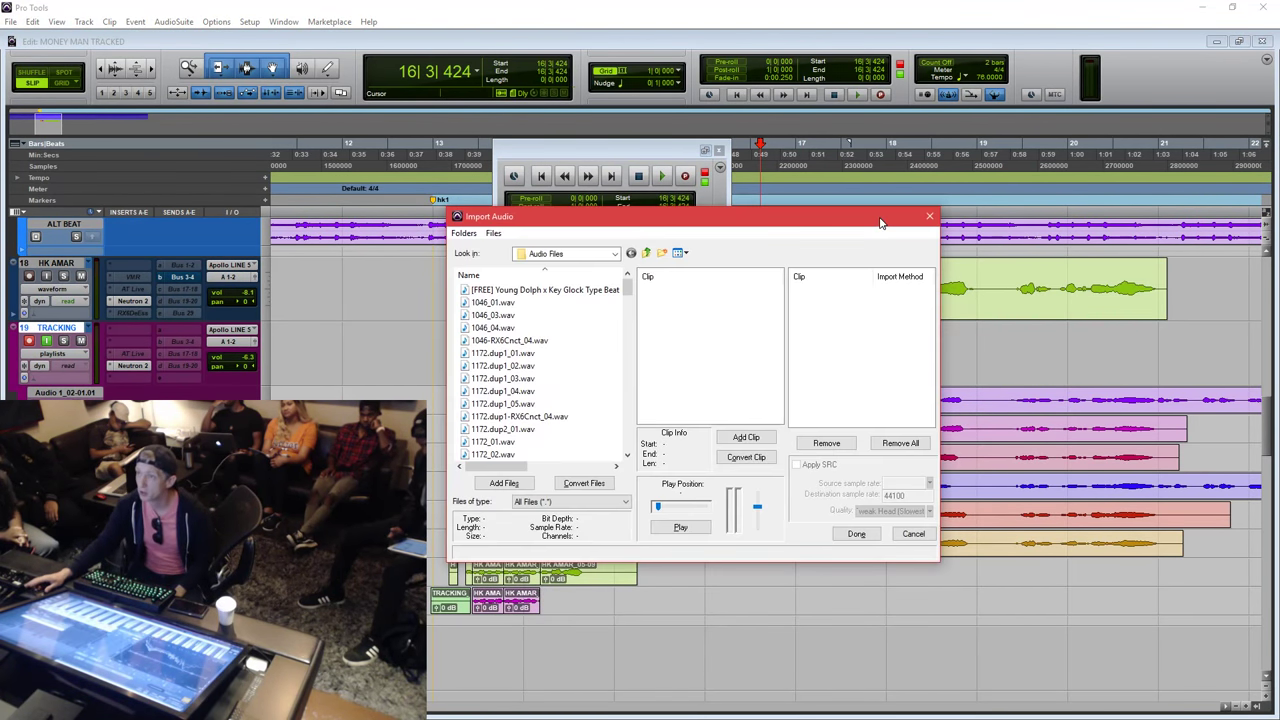
click(540, 290)
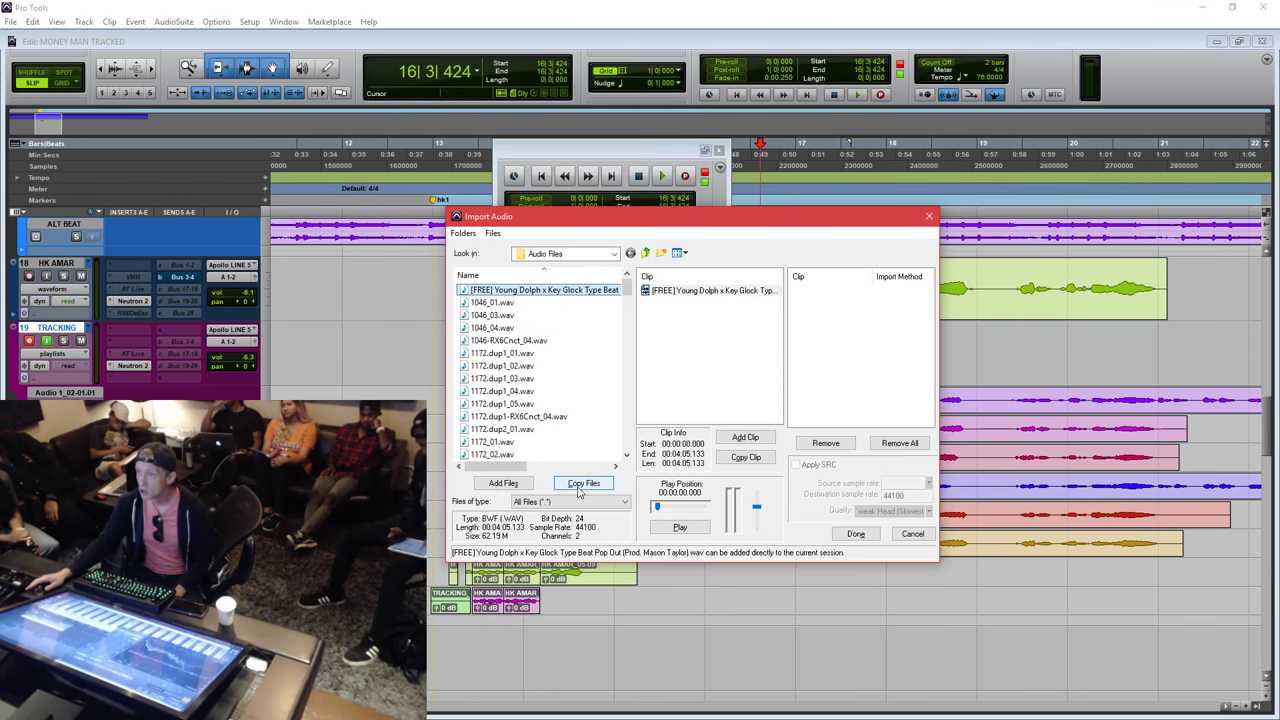
click(512, 485)
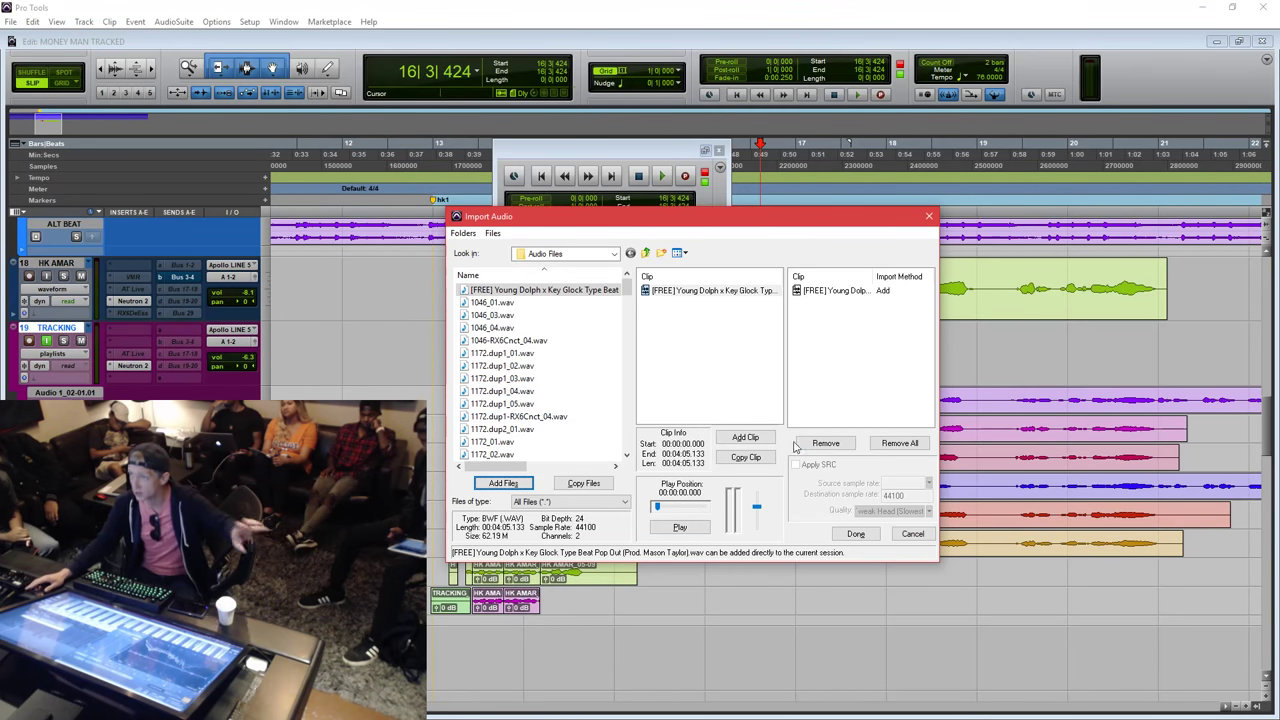
click(898, 443)
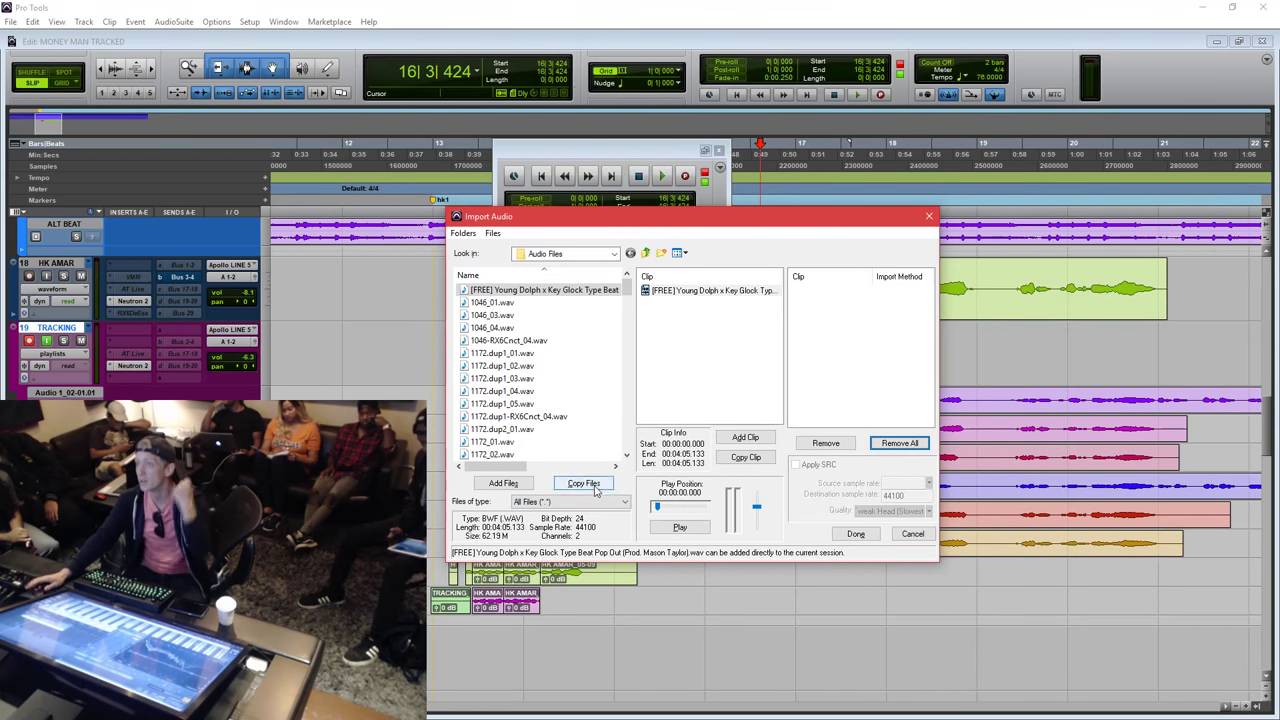
Try importing the beat file as a copy up to the destination folder choice, then cancel the import.
click(594, 484)
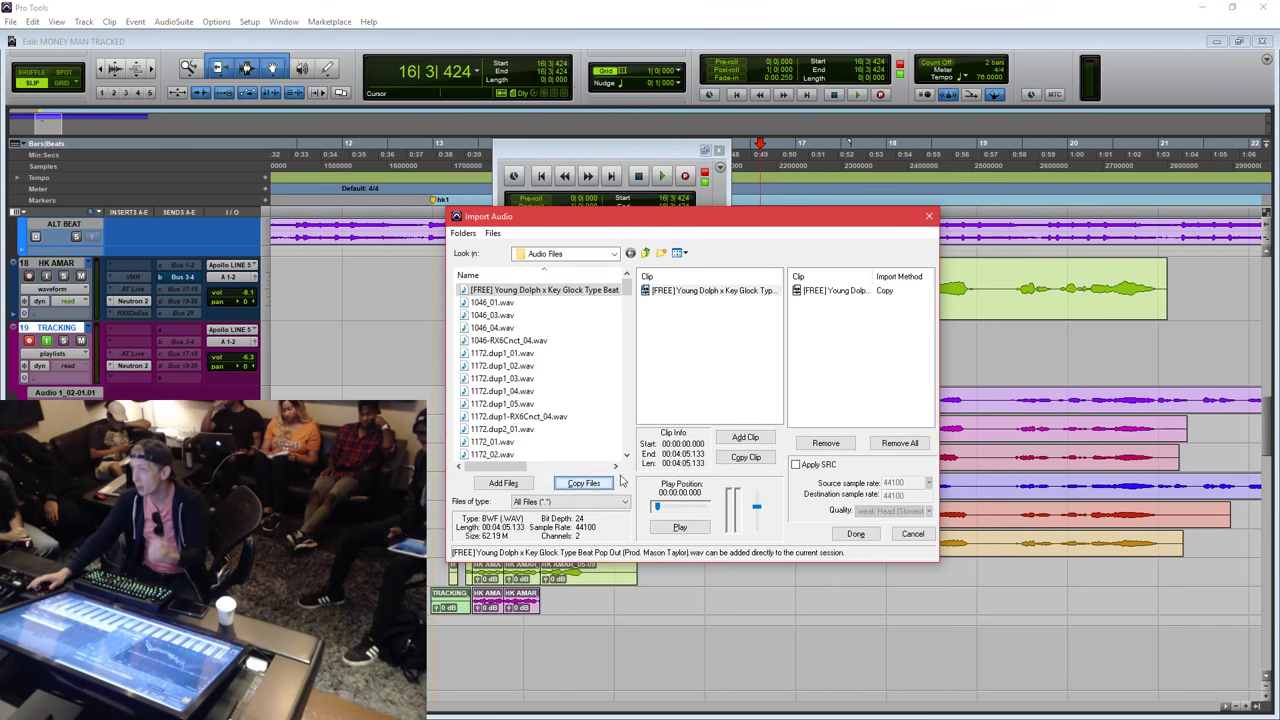
click(856, 533)
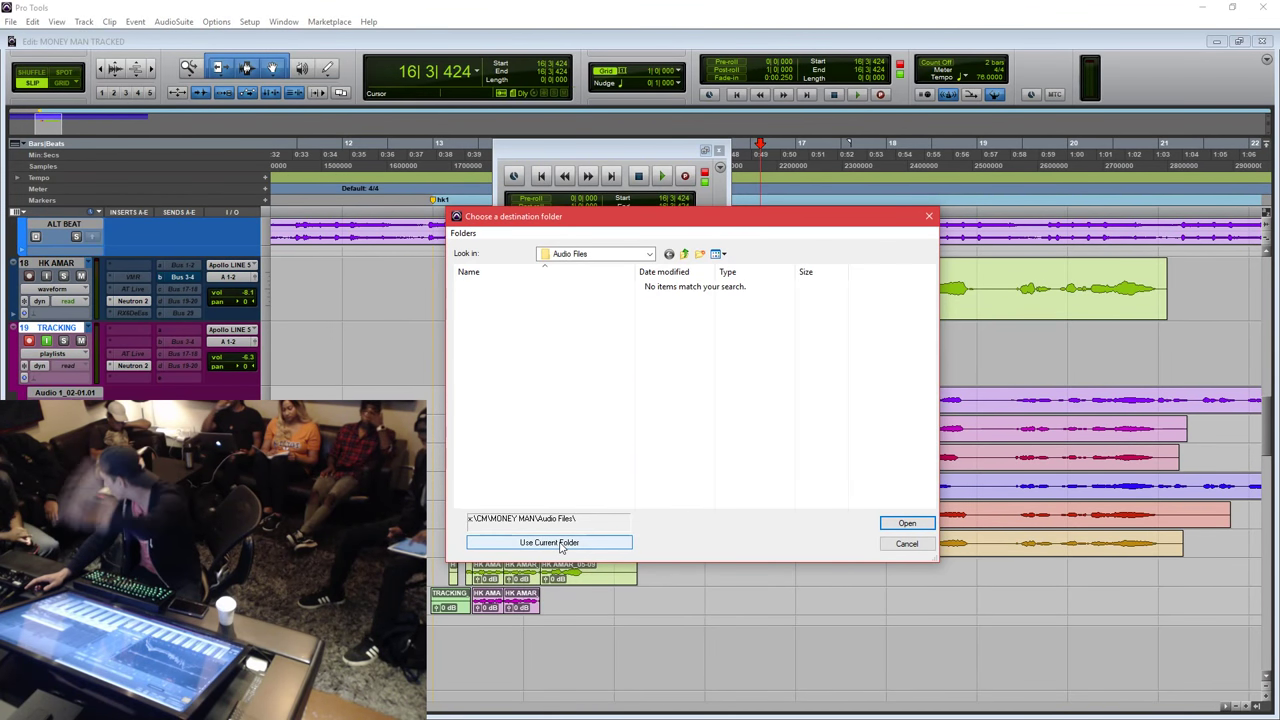
click(906, 543)
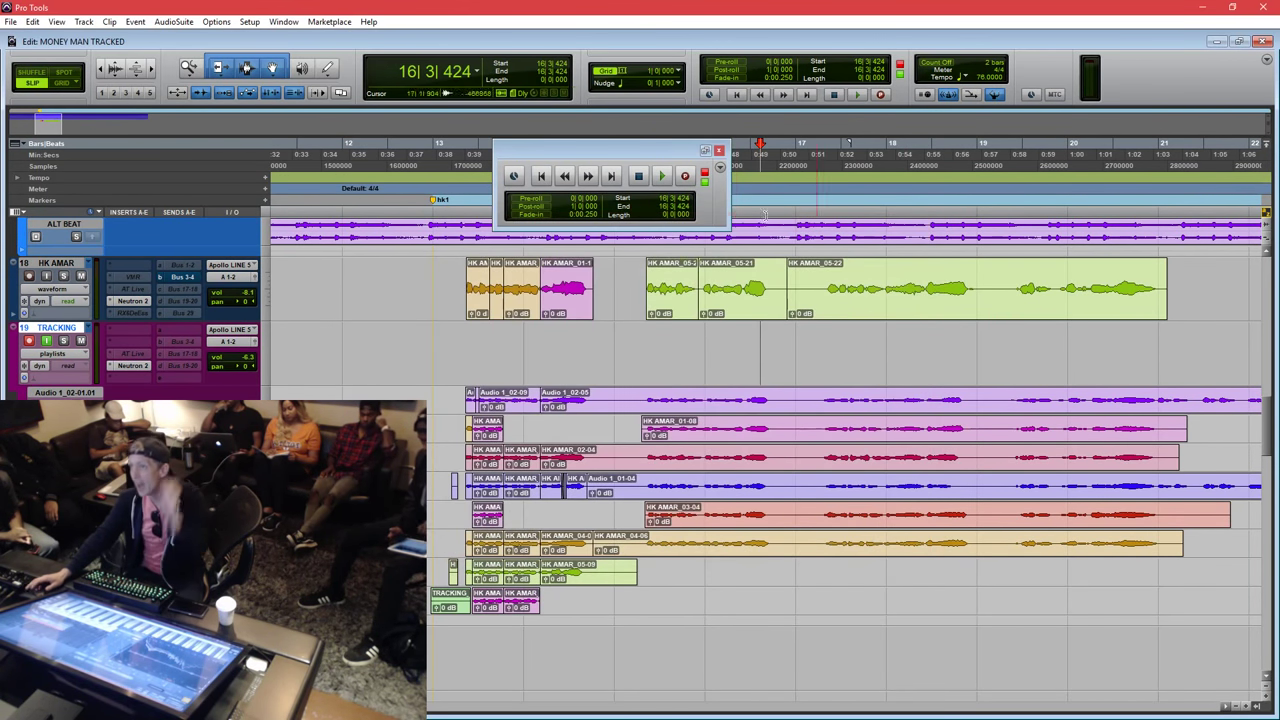
Close the floating Transport window and select all HK AMAR clips from 13|1|452 to 21|2|678.
click(719, 151)
drag(447, 297, 1209, 290)
click(449, 143)
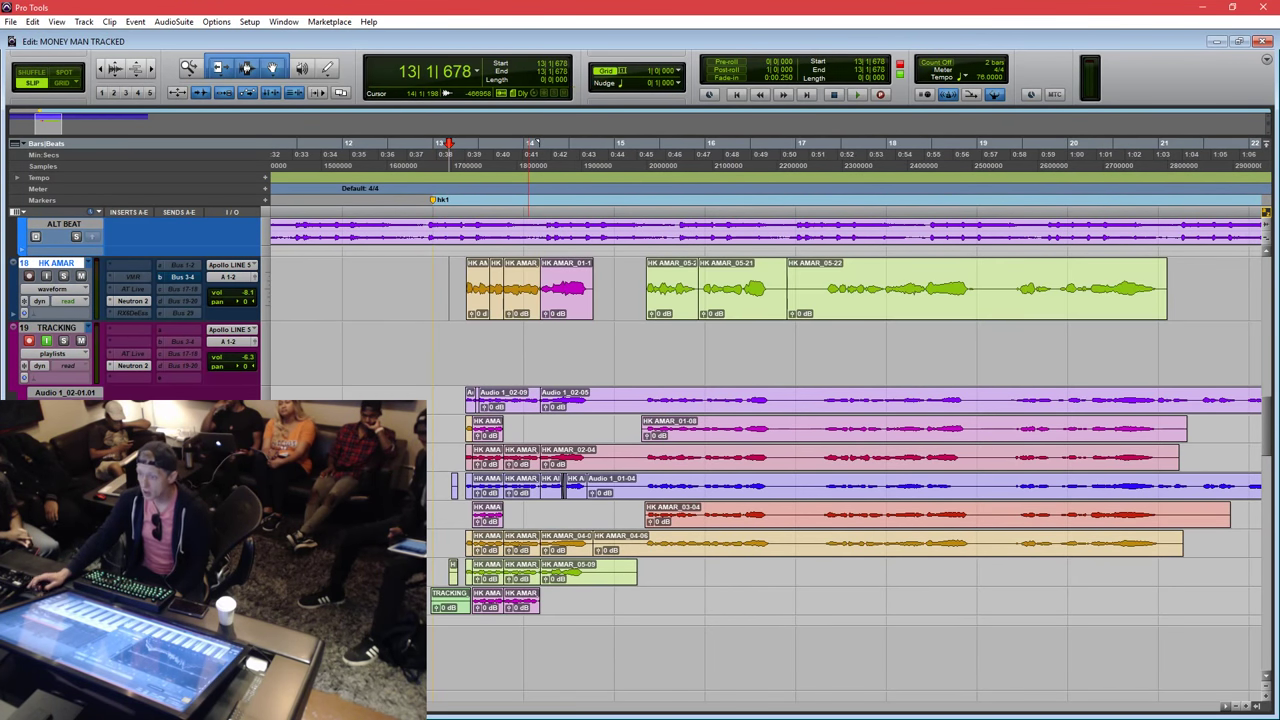
drag(444, 272, 1199, 288)
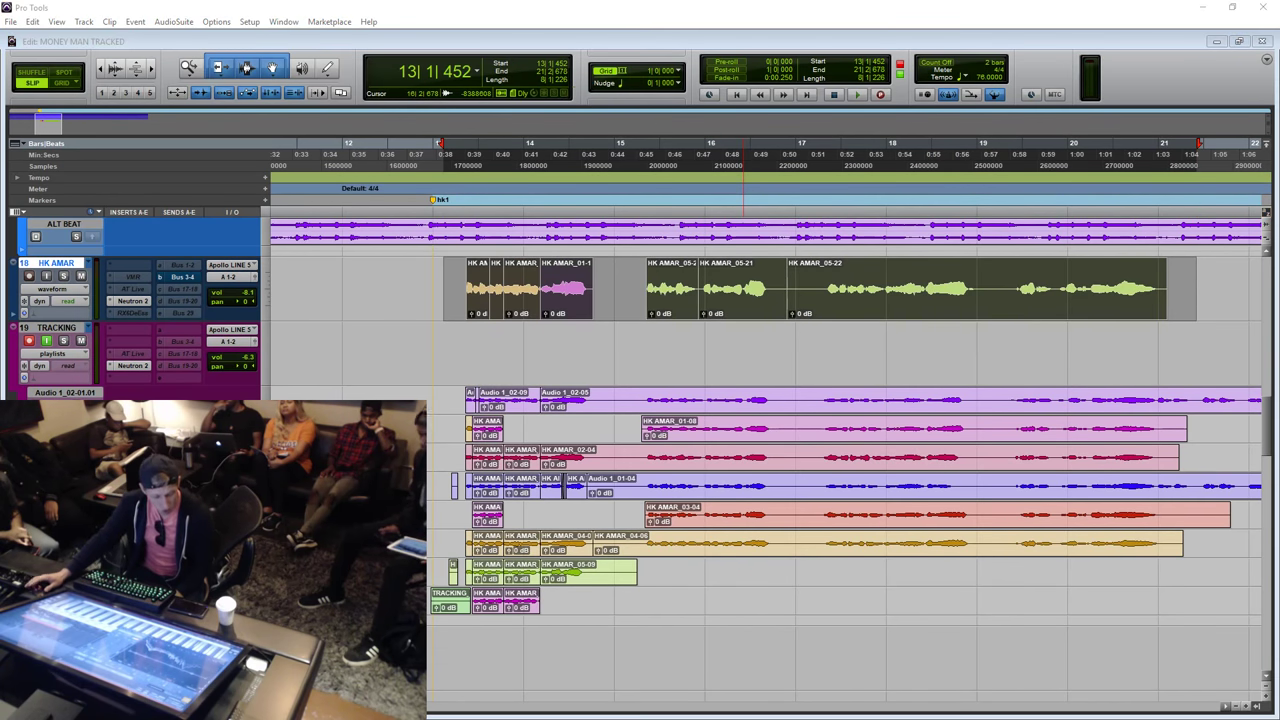
Switch to File Explorer and open the Audio Files folder under CM\MONEY MAN on the Engineer Playground drive.
key(super+e)
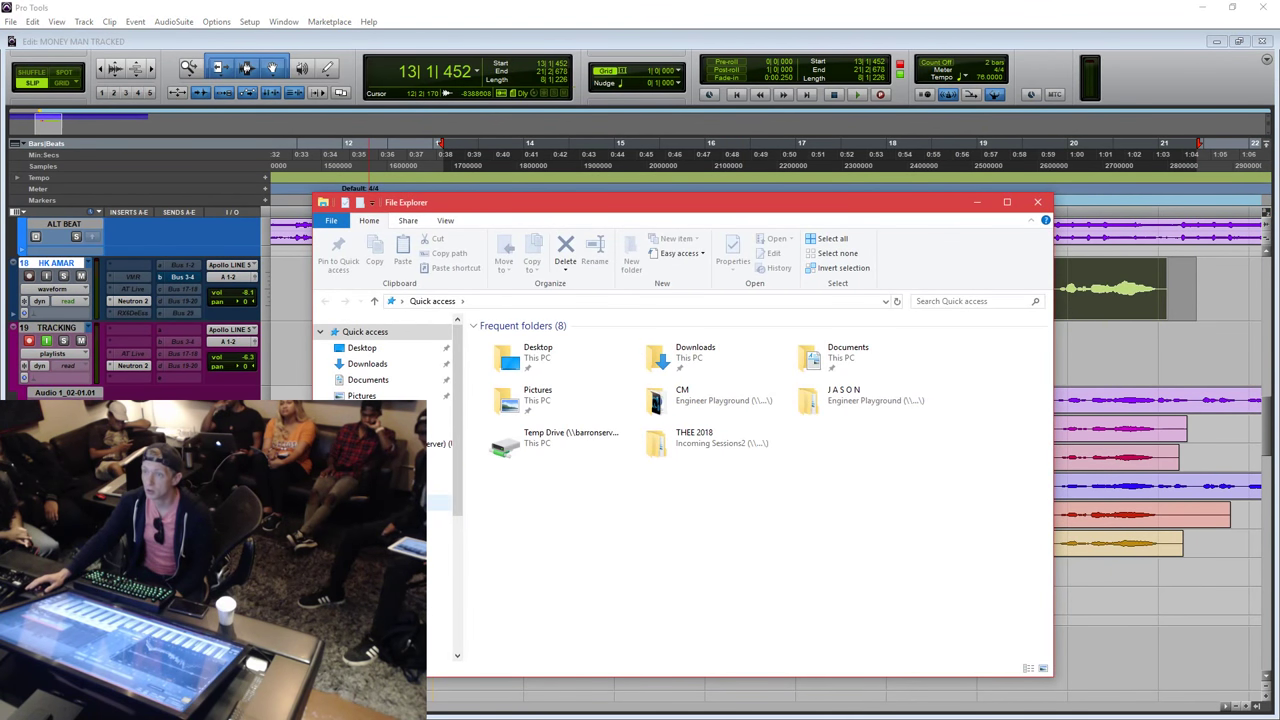
scroll(440, 500, down, 5)
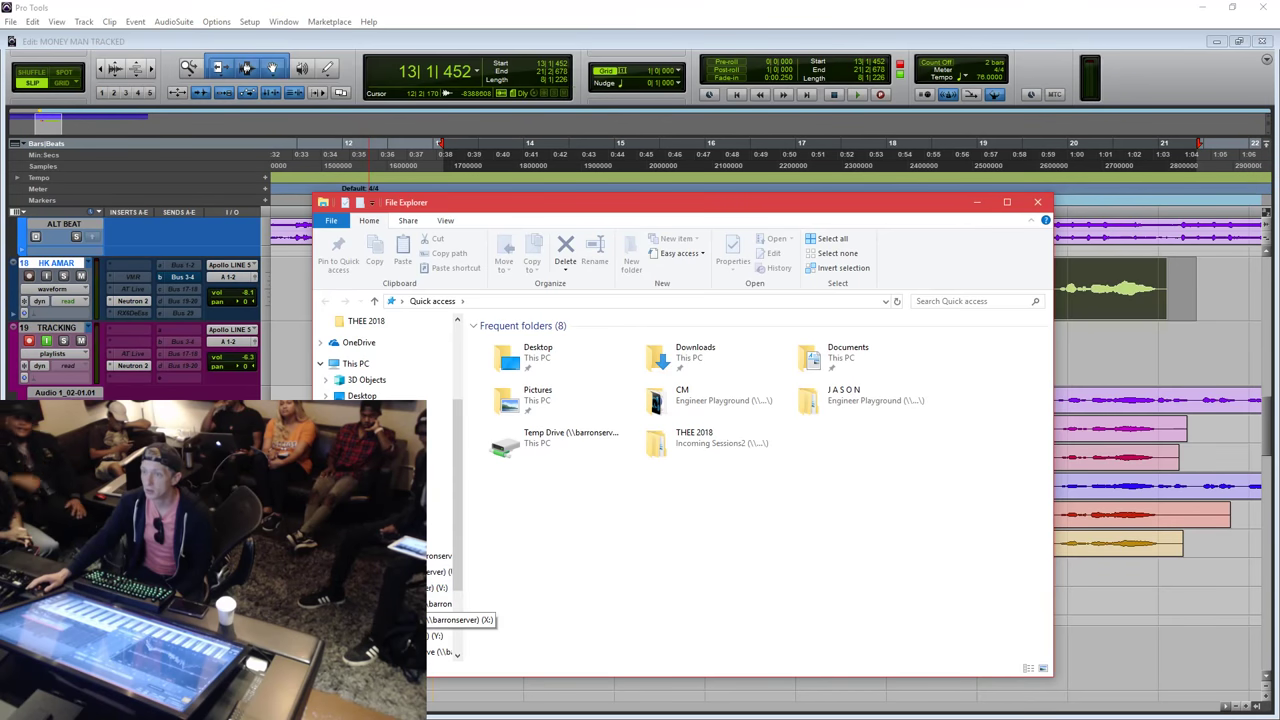
click(440, 620)
double_click(545, 441)
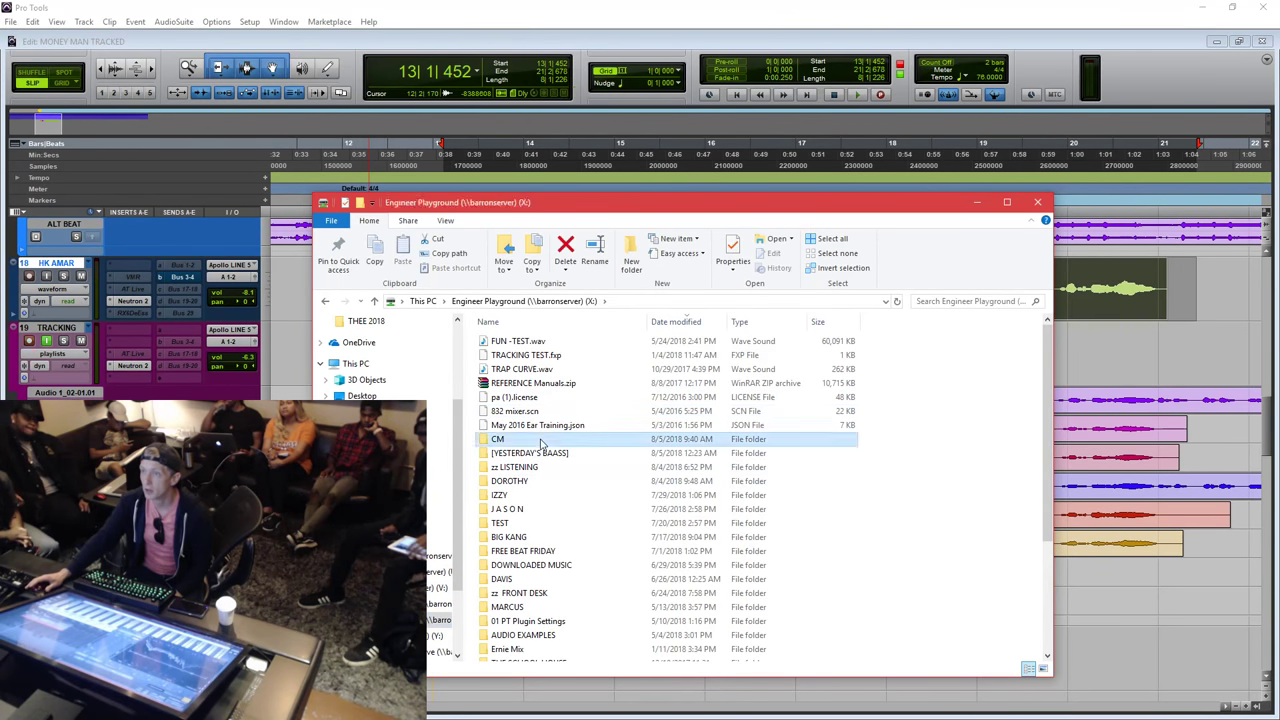
double_click(566, 553)
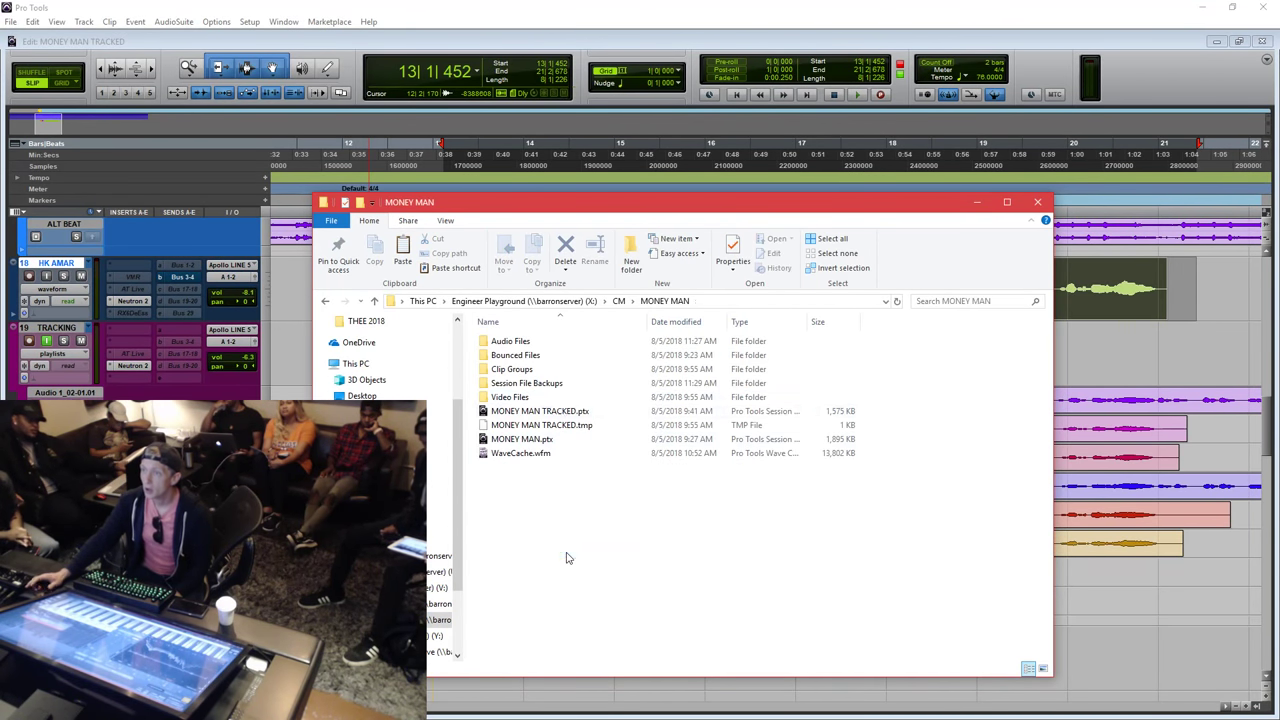
double_click(540, 343)
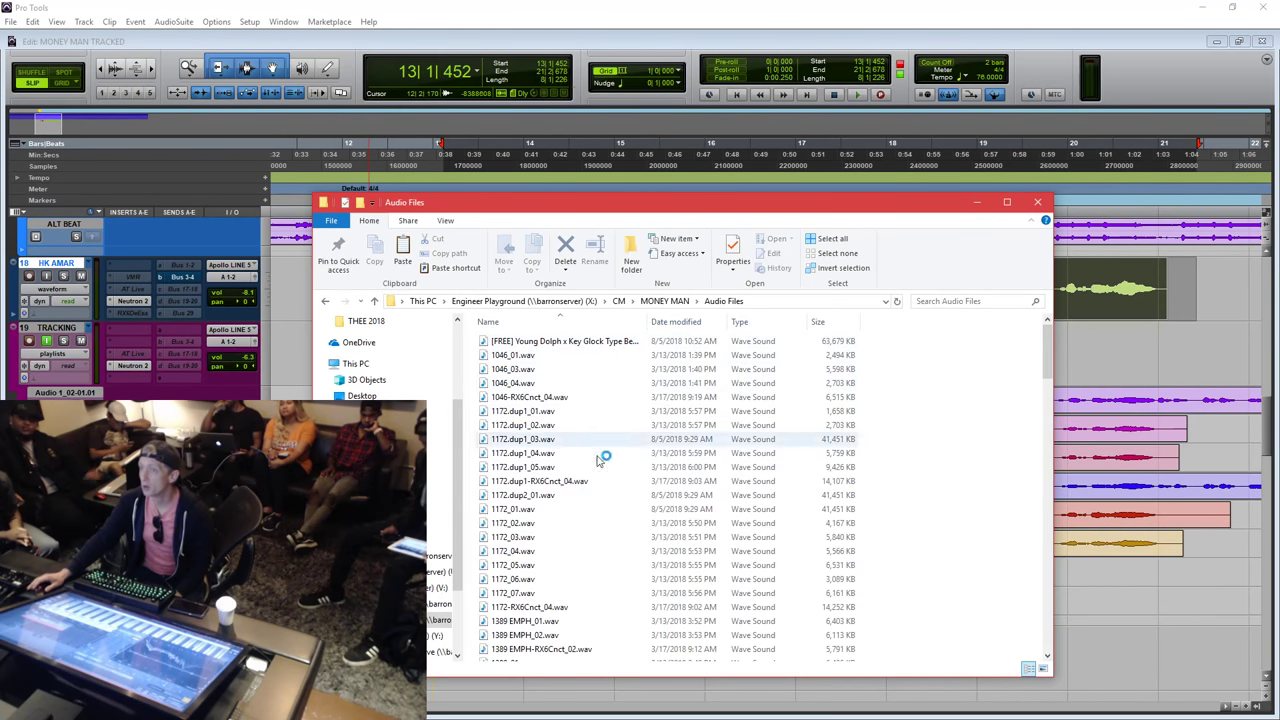
Sort the Audio Files folder by date modified, newest first, and select the [FREE] Young Dolph x Key Glock beat file.
click(482, 537)
click(680, 321)
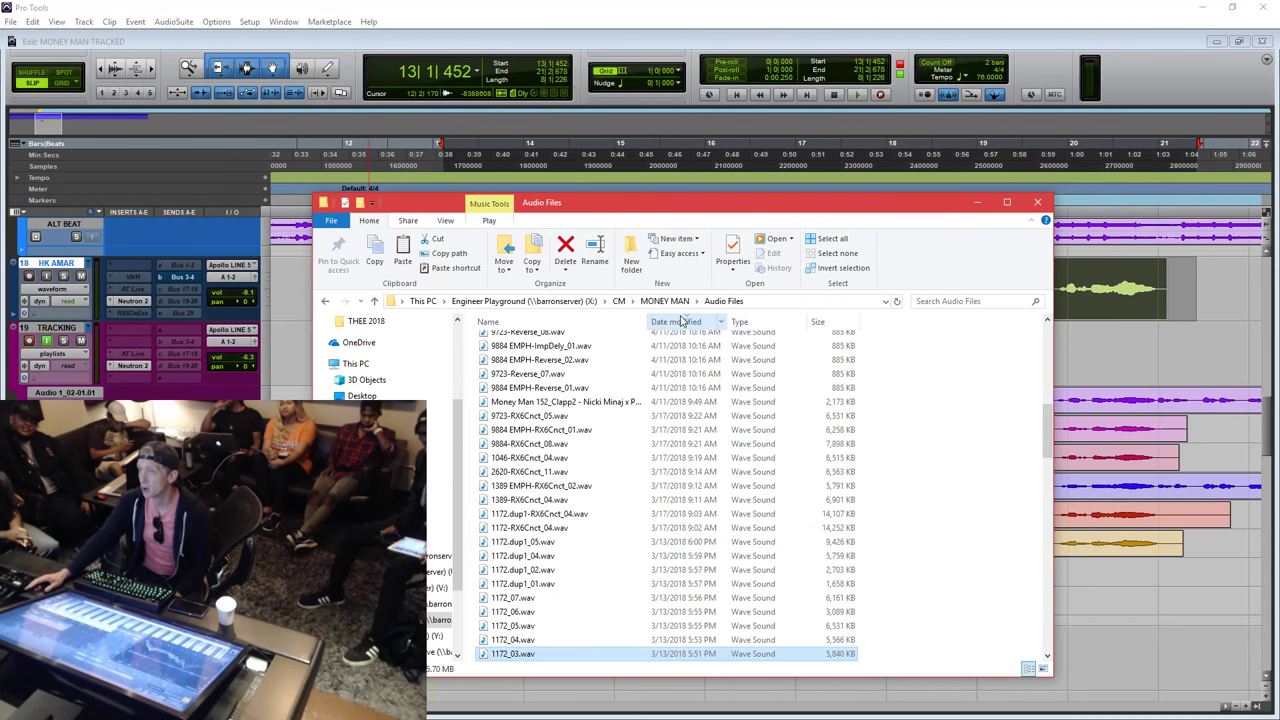
scroll(676, 480, down, 15)
scroll(676, 484, up, 15)
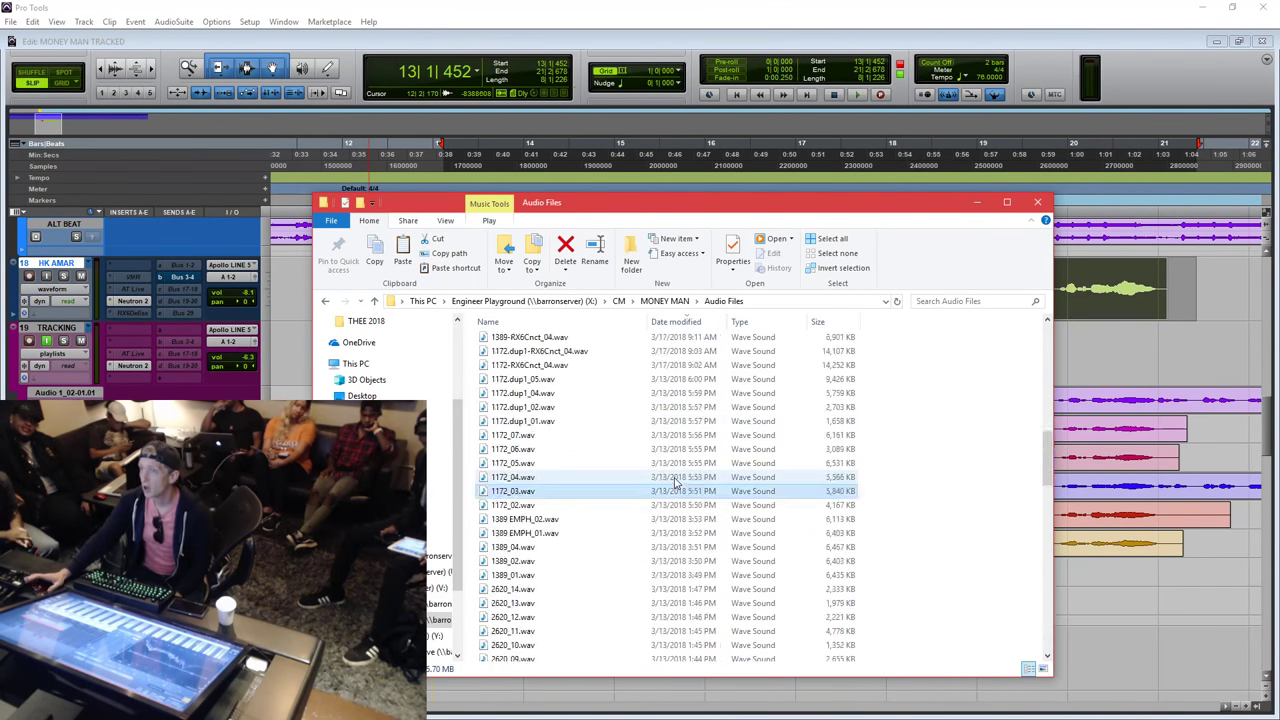
click(672, 342)
click(667, 369)
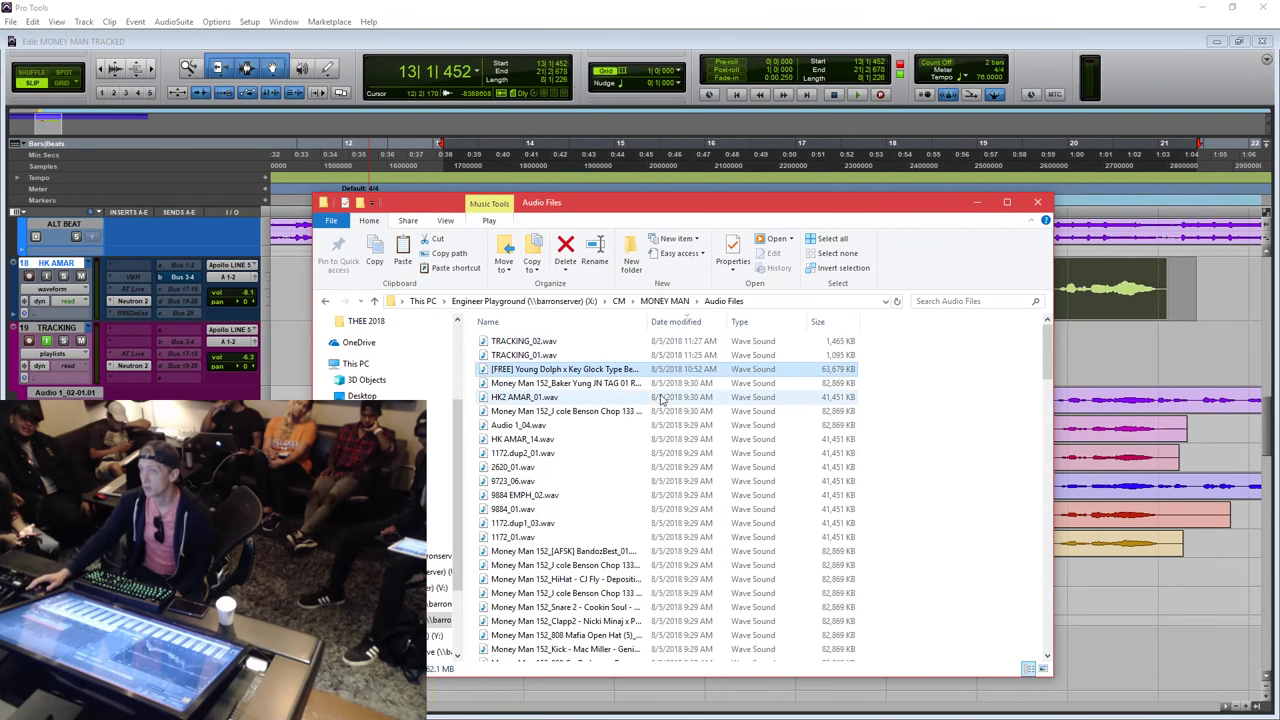
Compare the modified dates of TRACKING_01.wav and TRACKING_02.wav with the beat file, then close the File Explorer window.
click(655, 384)
click(668, 370)
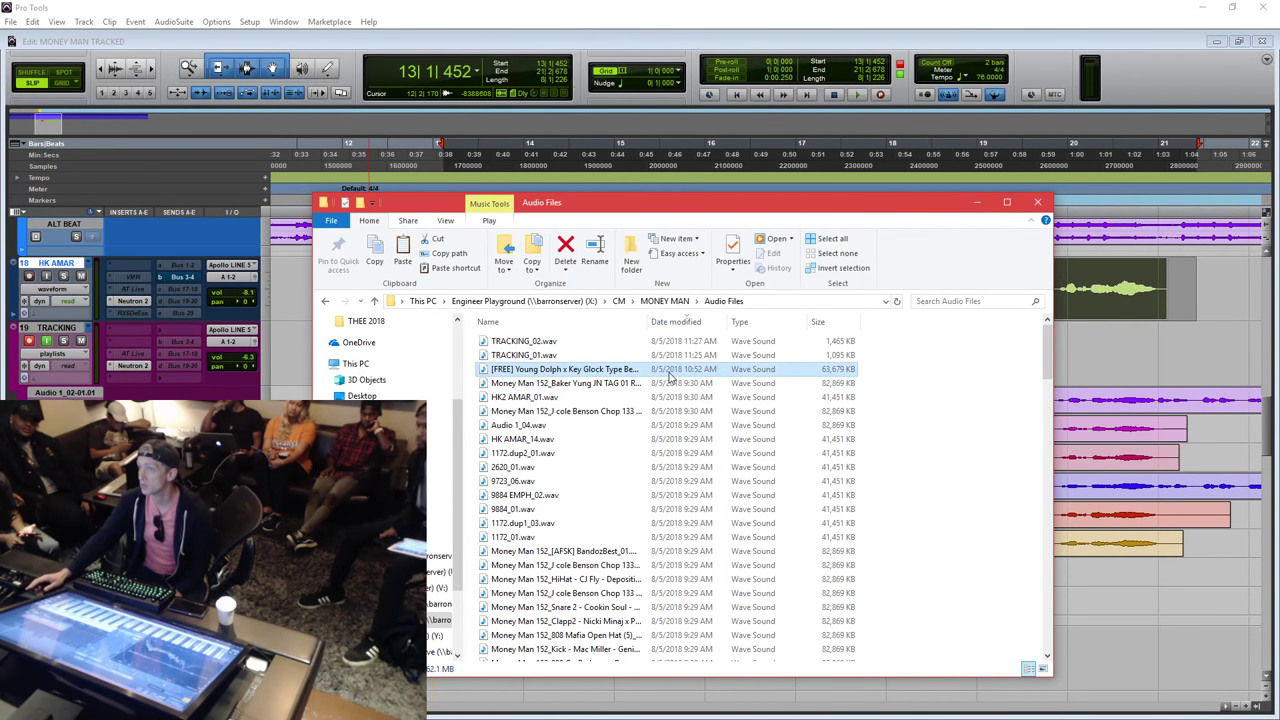
click(681, 355)
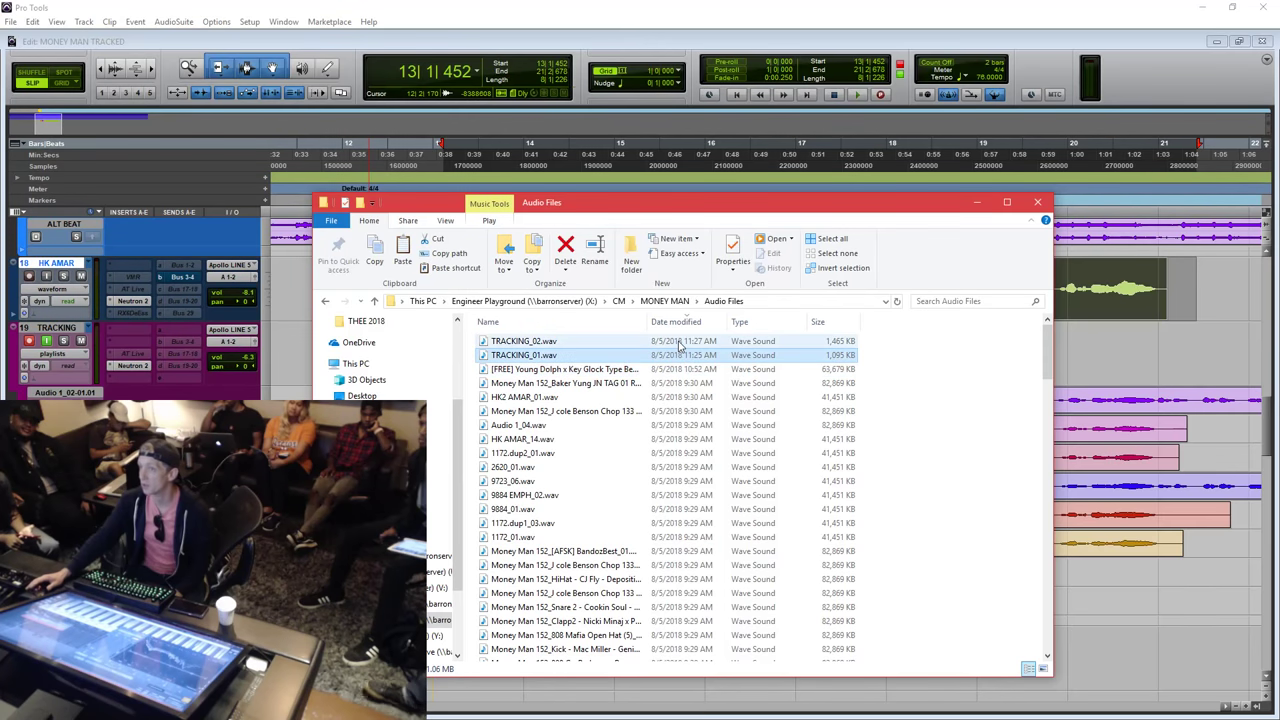
click(676, 345)
click(514, 356)
click(520, 343)
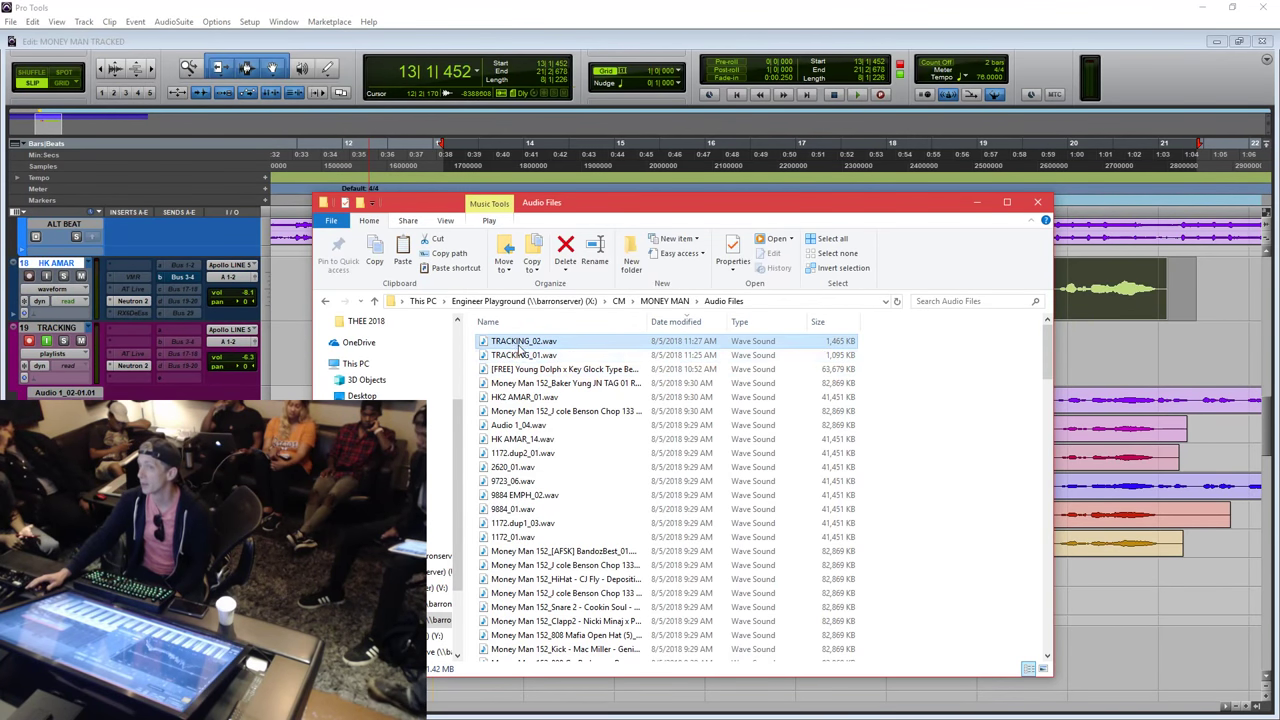
click(518, 355)
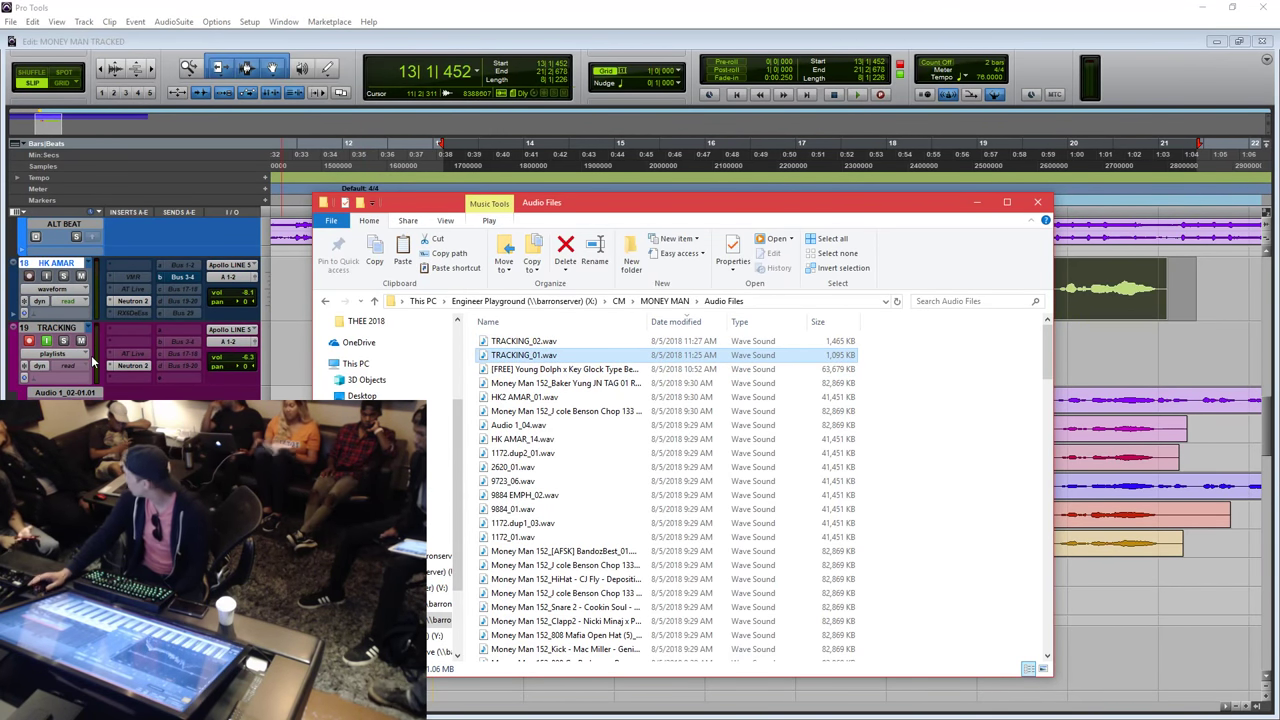
click(1037, 202)
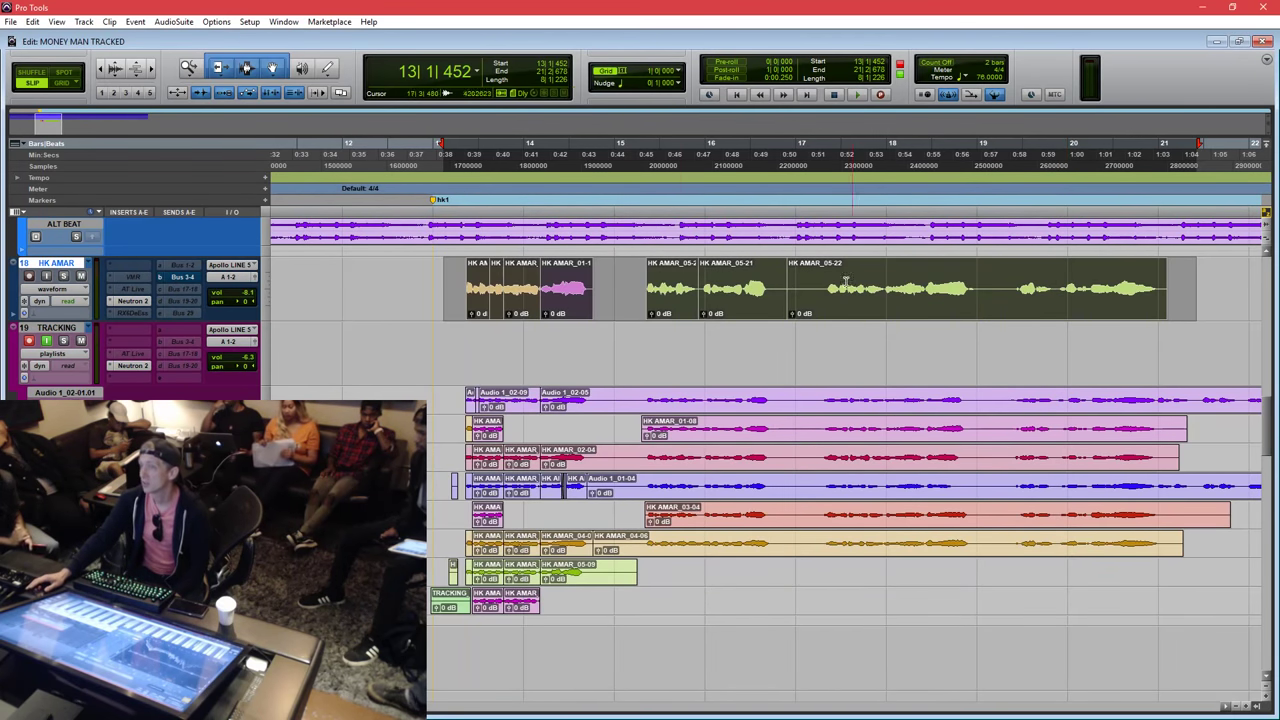
Clear the clip selection on the HK AMAR track and place the edit cursor before its first clip, at 12|3|565.
drag(451, 292, 474, 279)
click(474, 279)
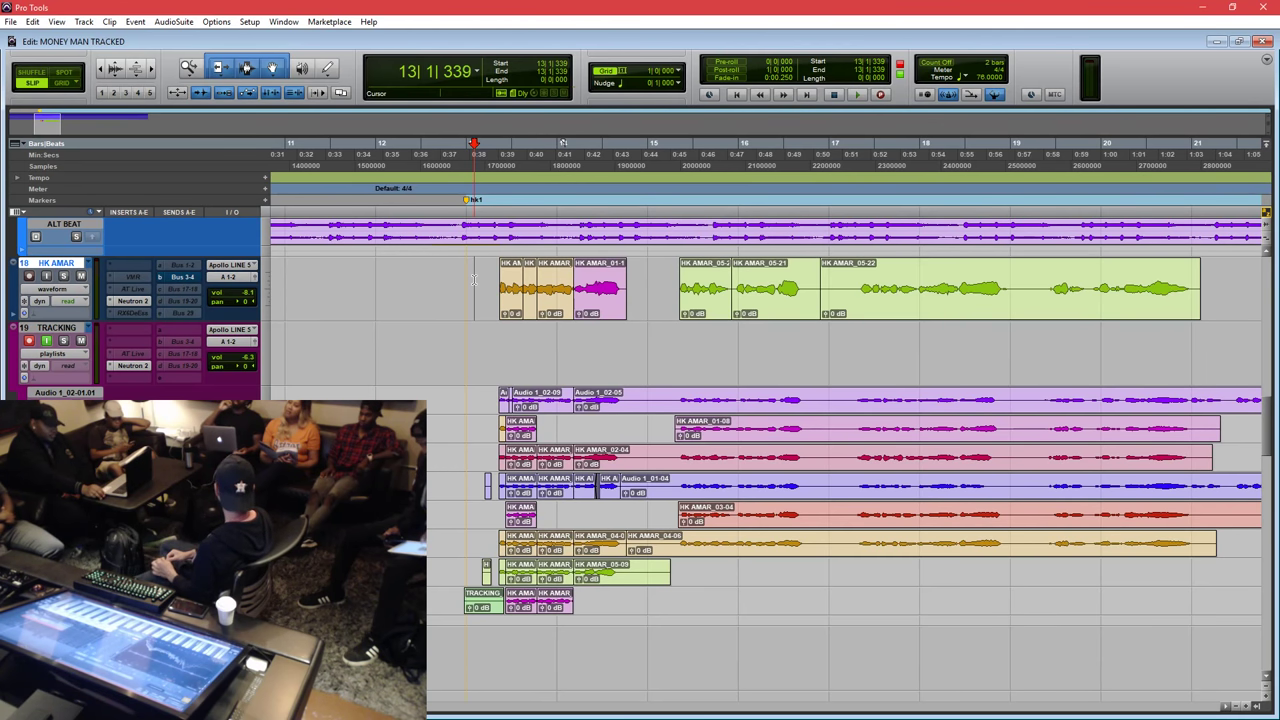
key(shift+i)
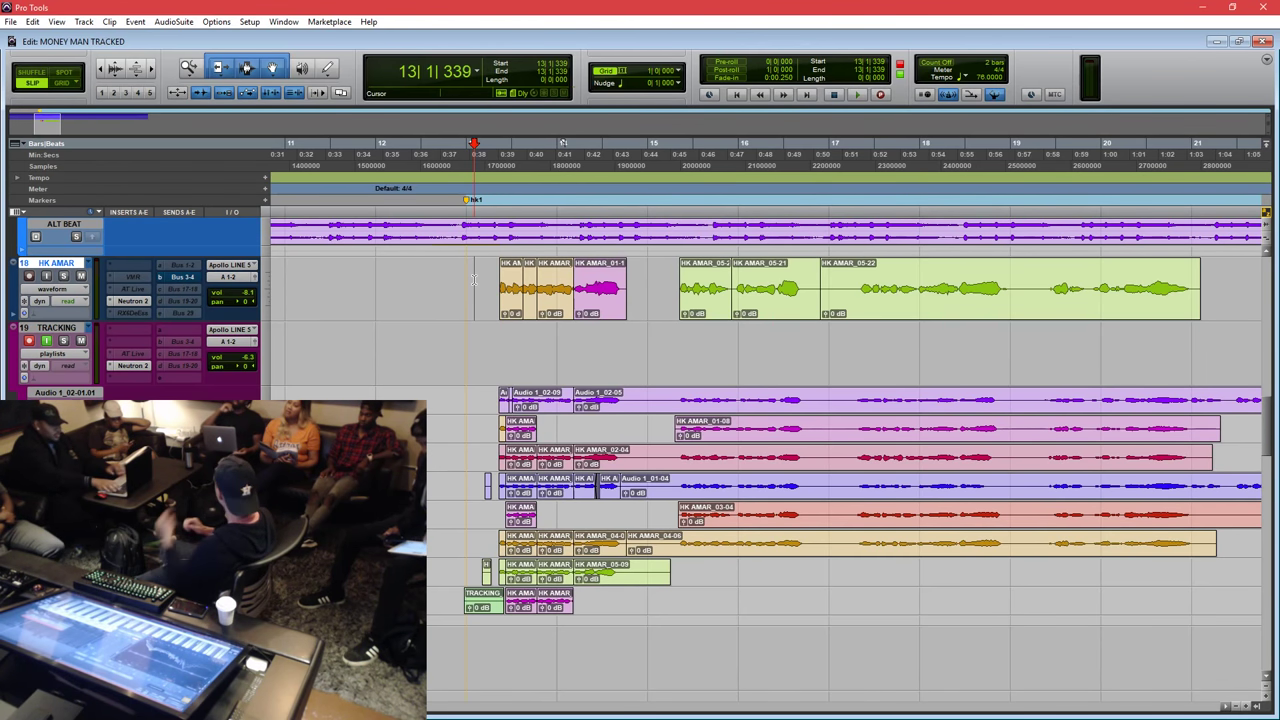
key(shift+r)
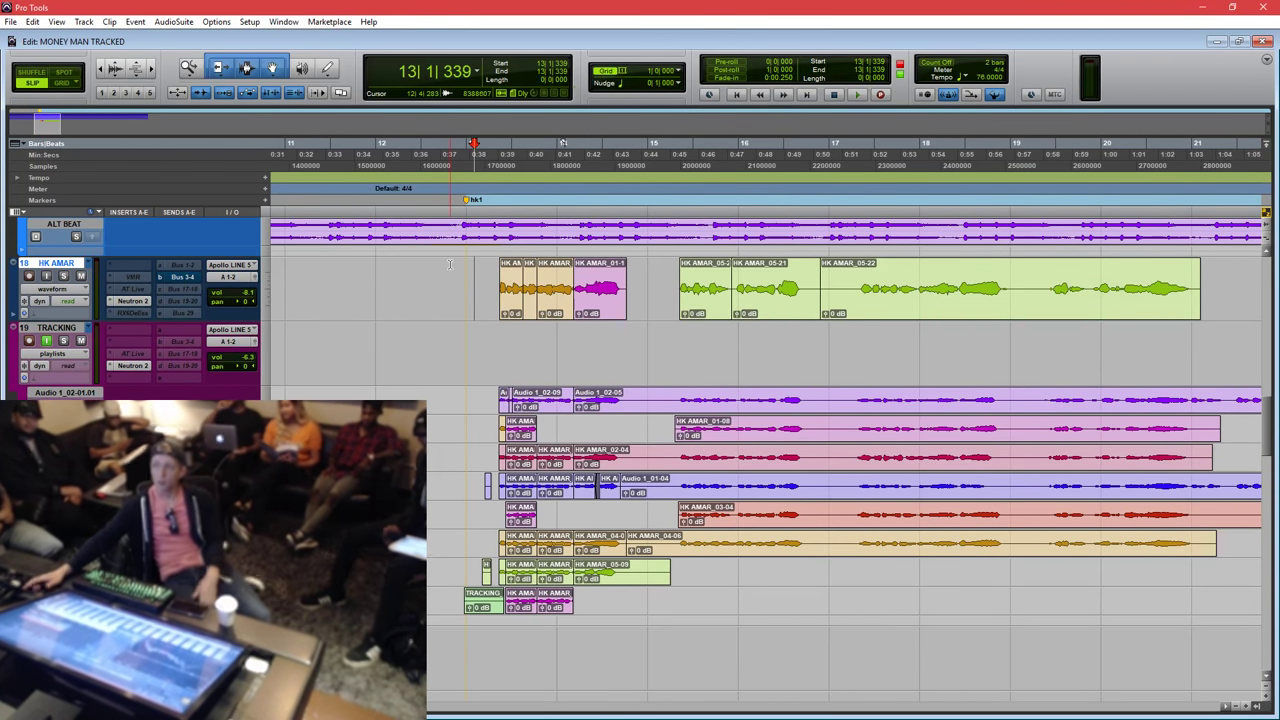
click(434, 268)
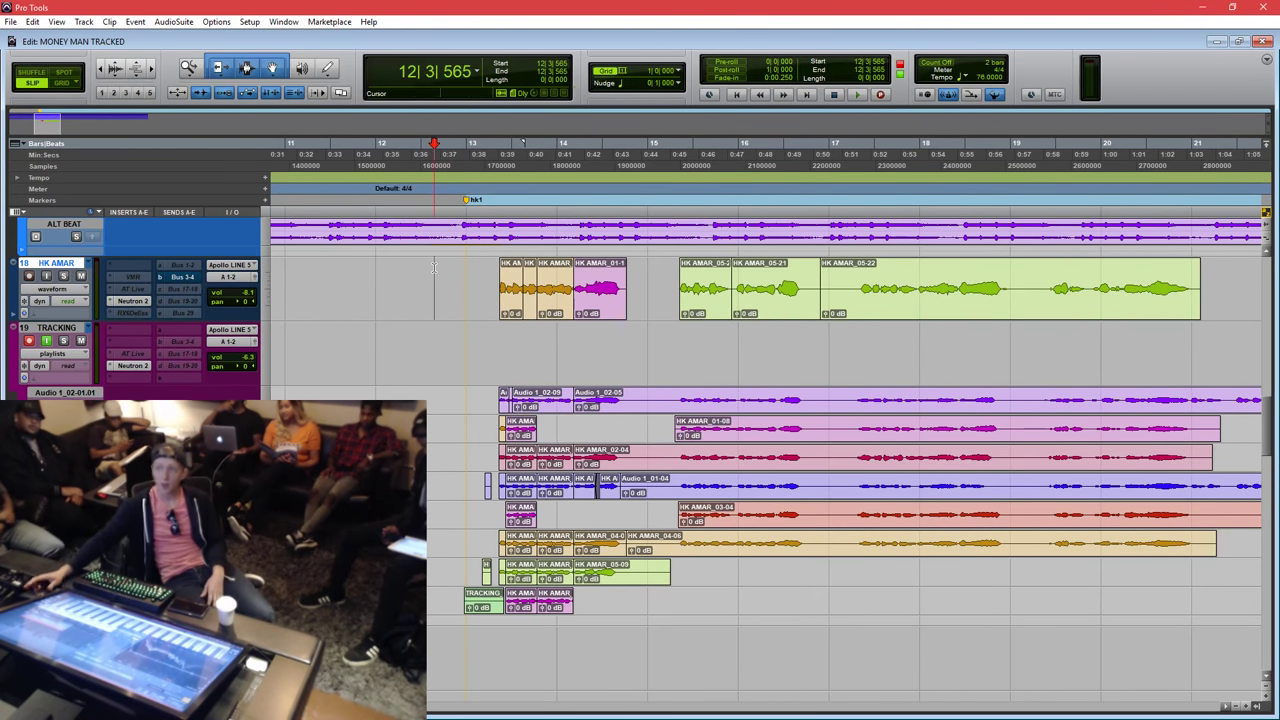
Look at the Neutron 2 plug-in on the HK AMAR track alongside its clips, then close the plug-in window.
click(130, 301)
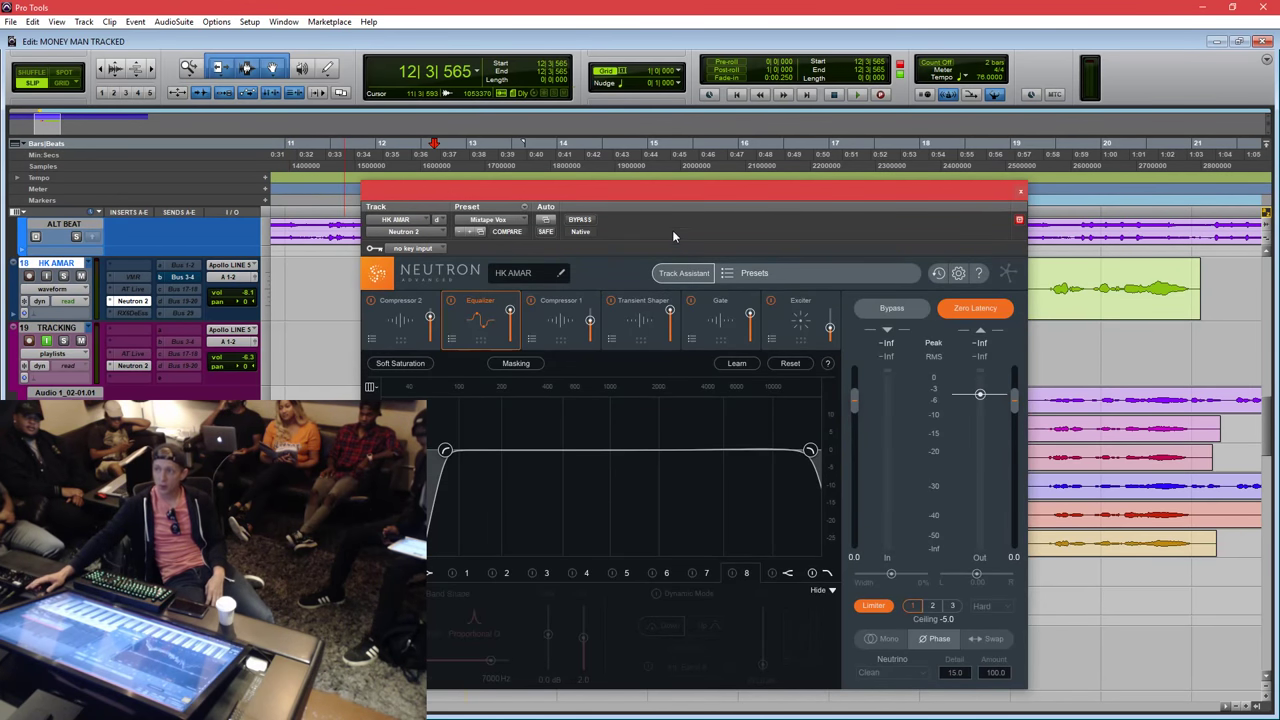
drag(677, 193, 696, 397)
drag(421, 290, 474, 287)
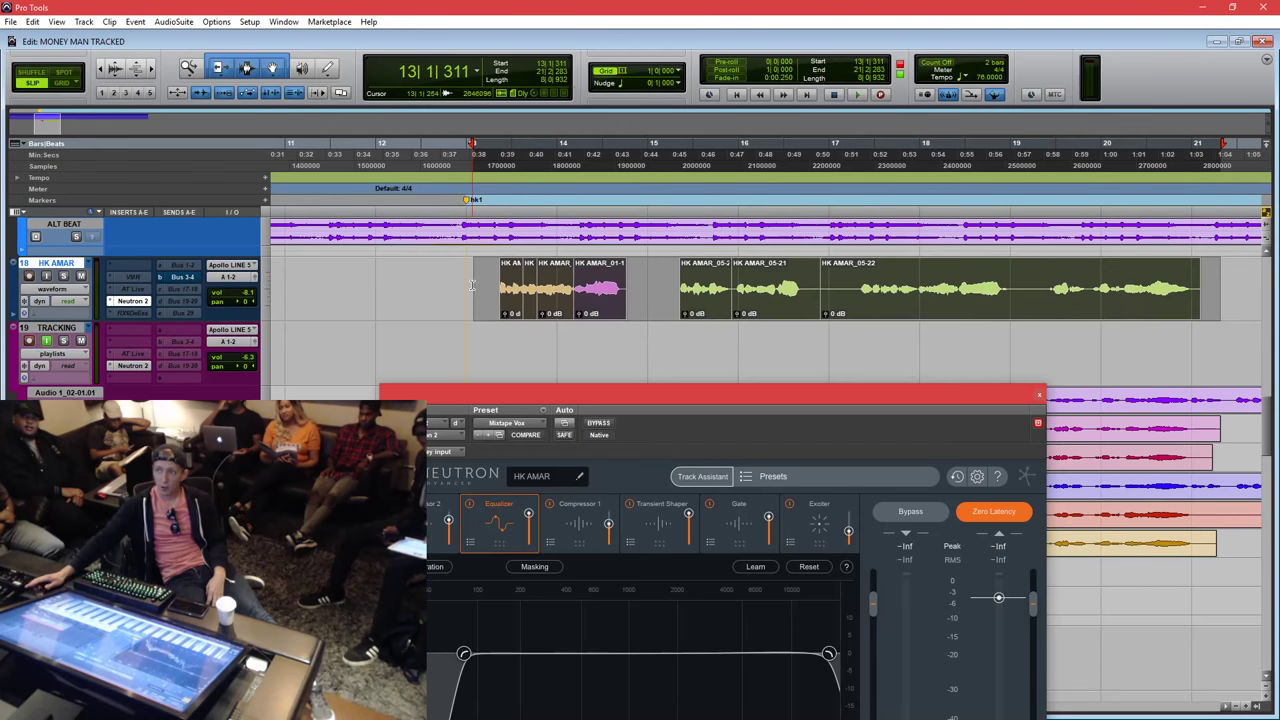
click(472, 286)
drag(489, 396, 457, 373)
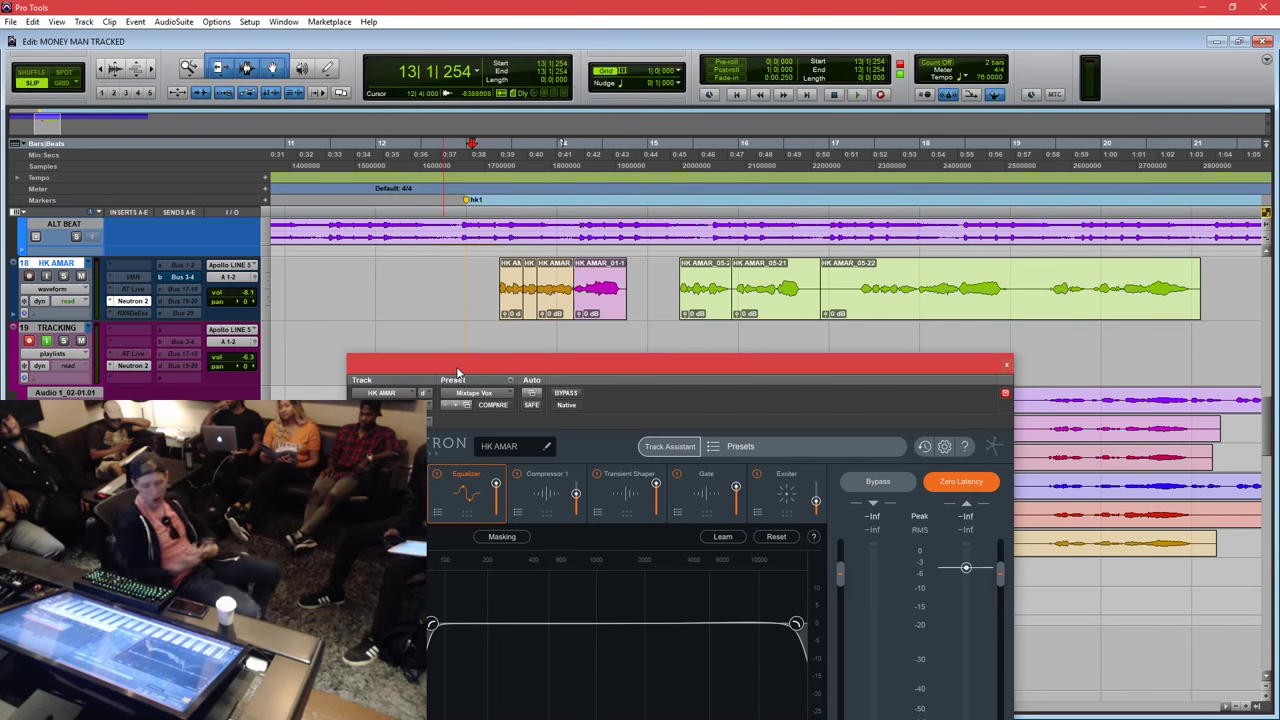
key(r)
key(r)
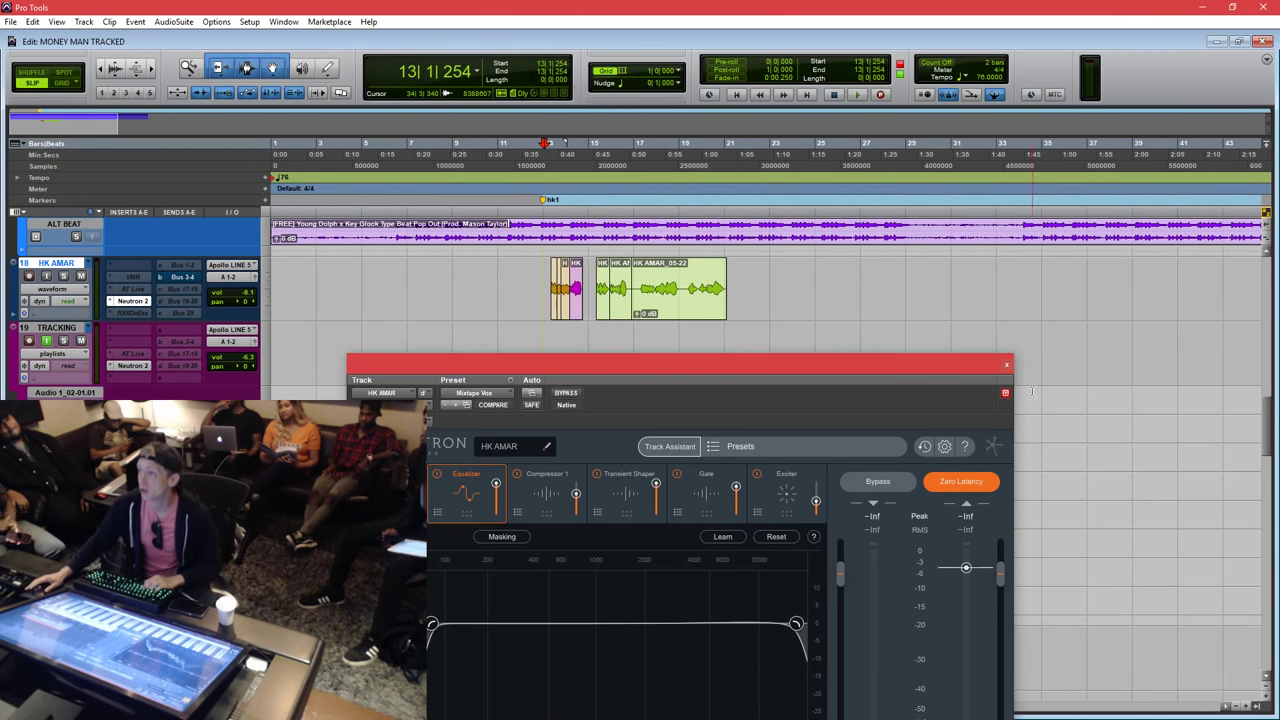
click(1006, 365)
Select the inactive Money Man 152 beat tracks 1 through 14 and make them active.
key(r)
click(414, 337)
scroll(360, 330, up, 8)
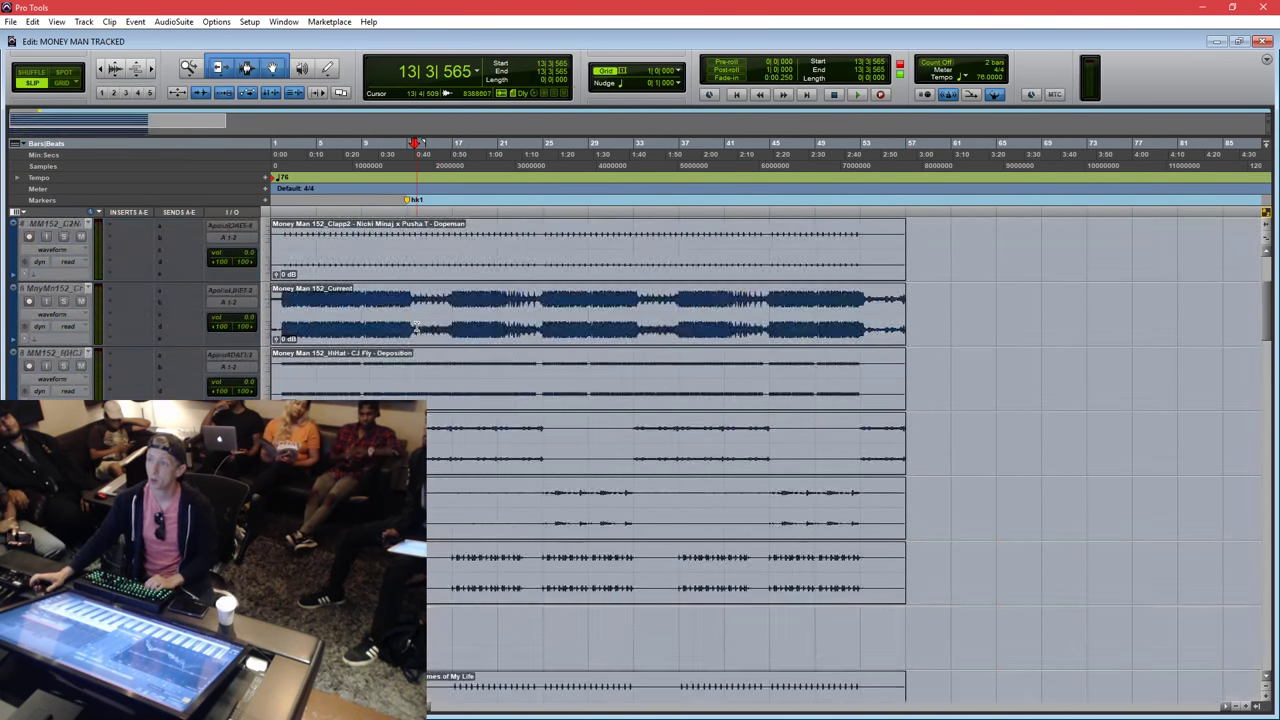
scroll(65, 355, down, 10)
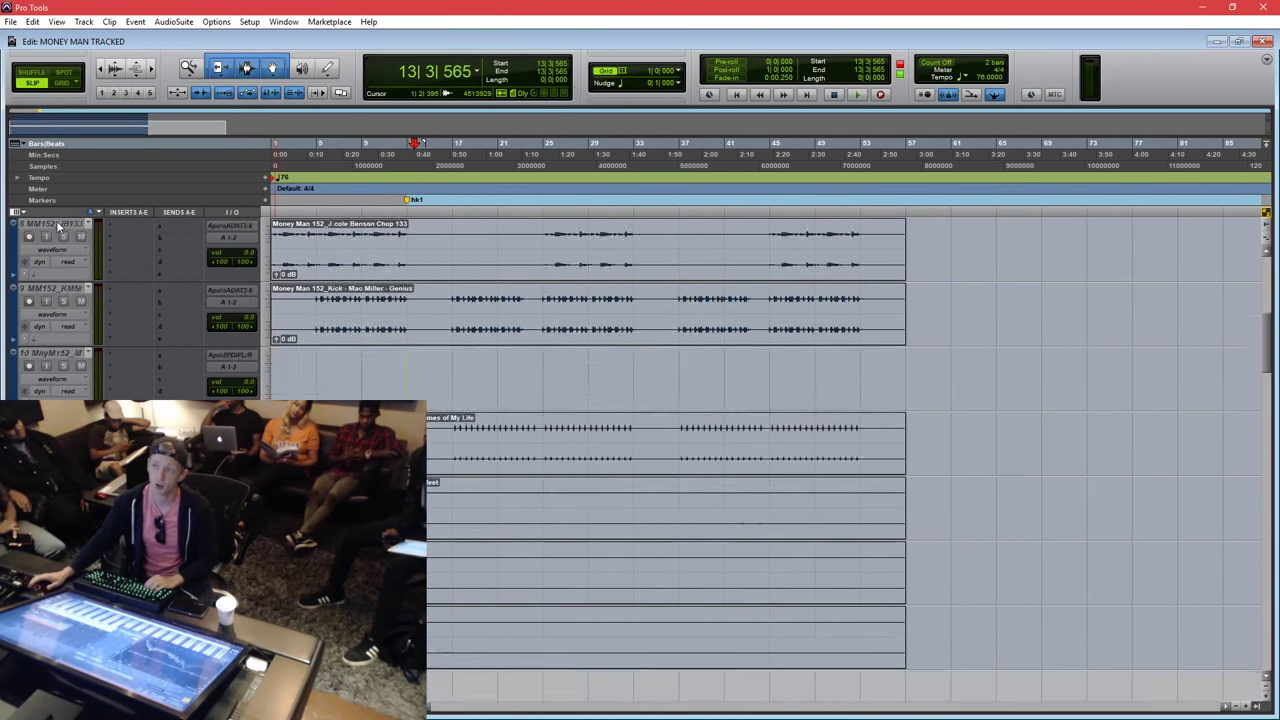
shift+click(63, 354)
right_click(63, 354)
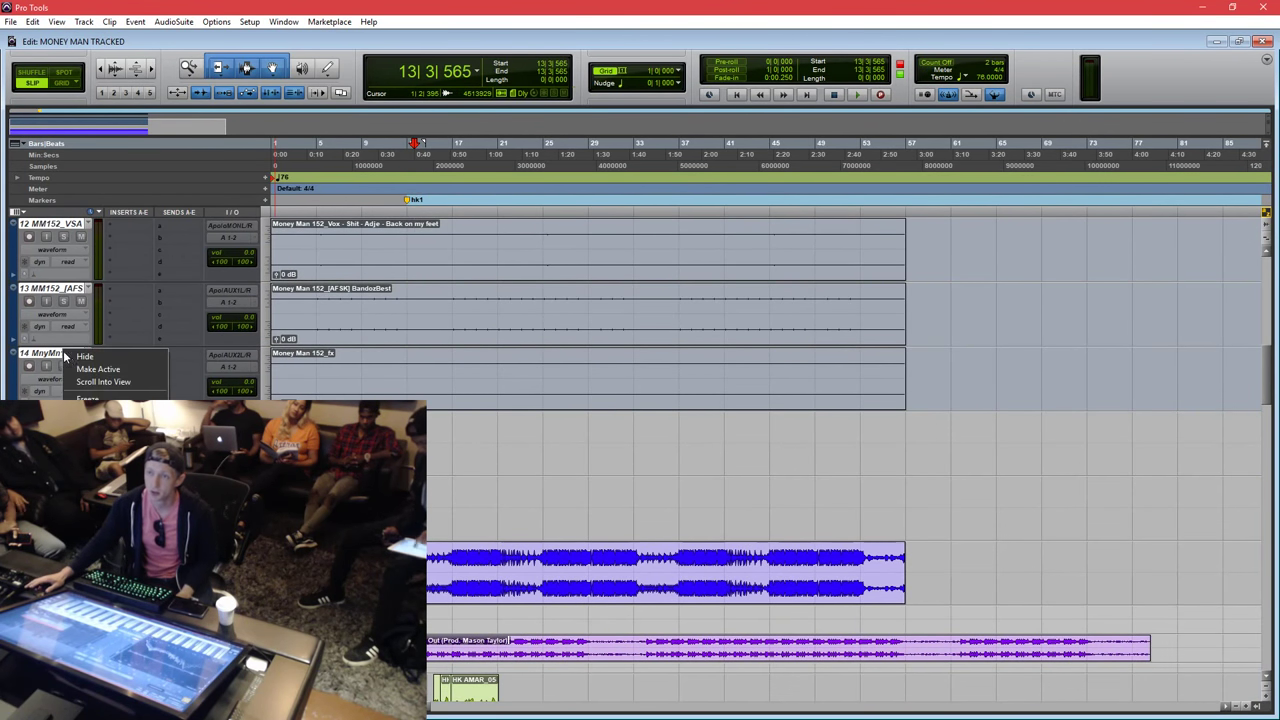
click(90, 369)
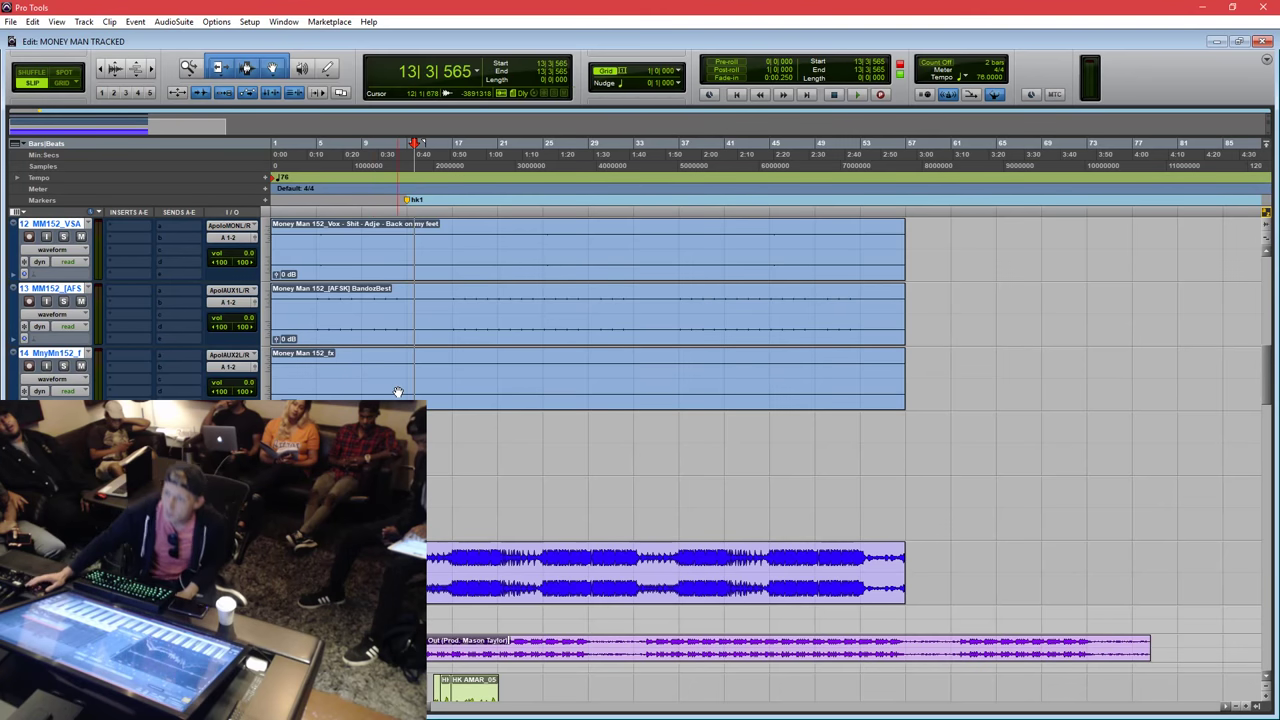
Select the whole Money Man 152_808 G - Redman - Boss clip on track 1 and locate the Strip Silence command.
scroll(338, 385, up, 10)
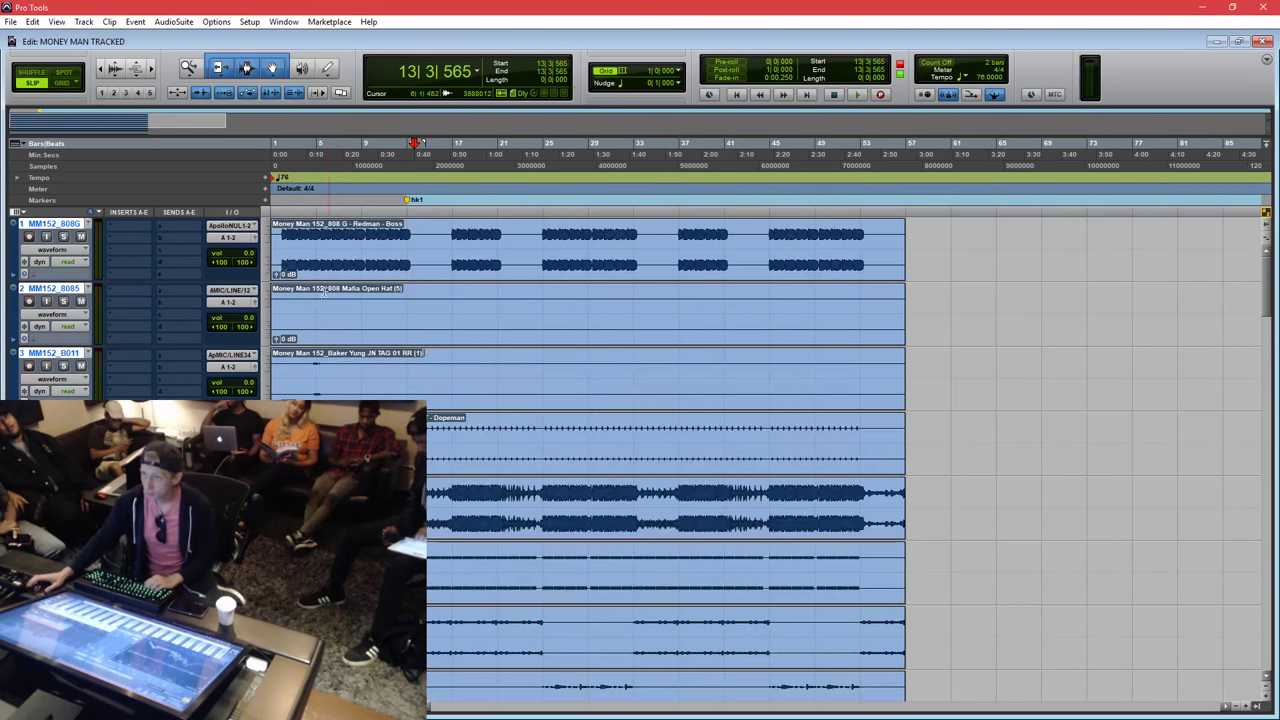
click(425, 248)
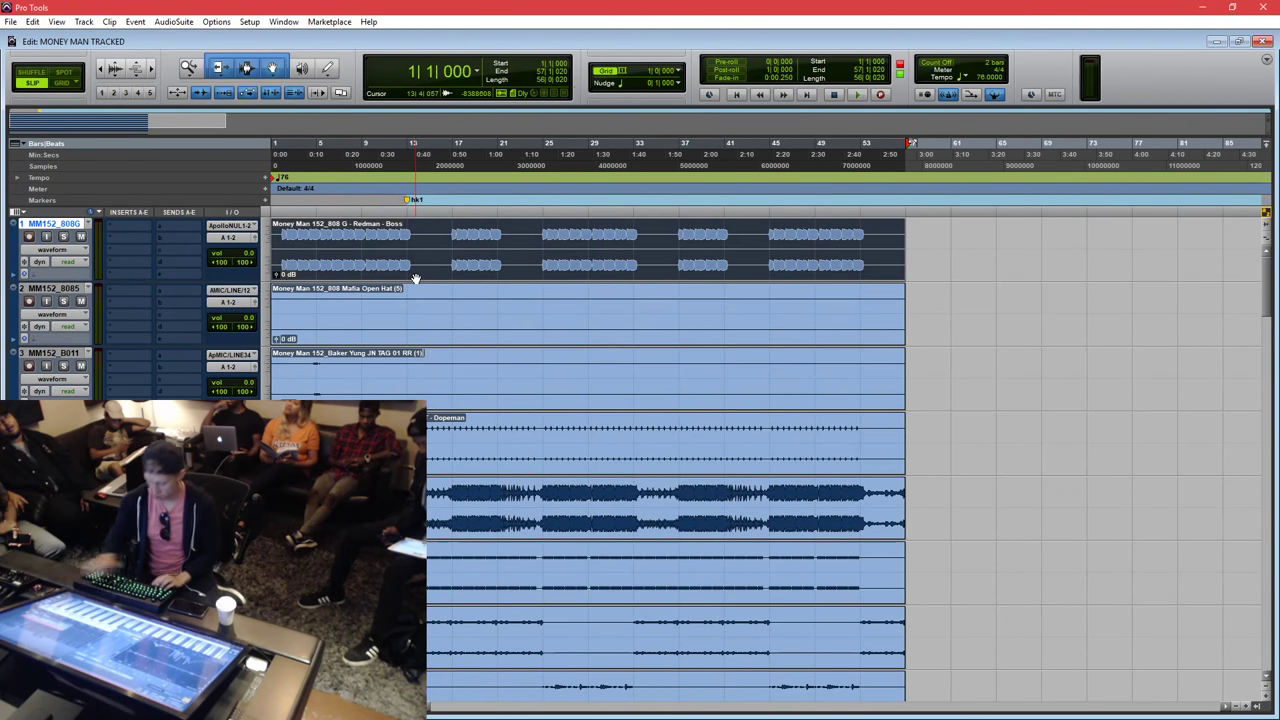
key(ctrl+u)
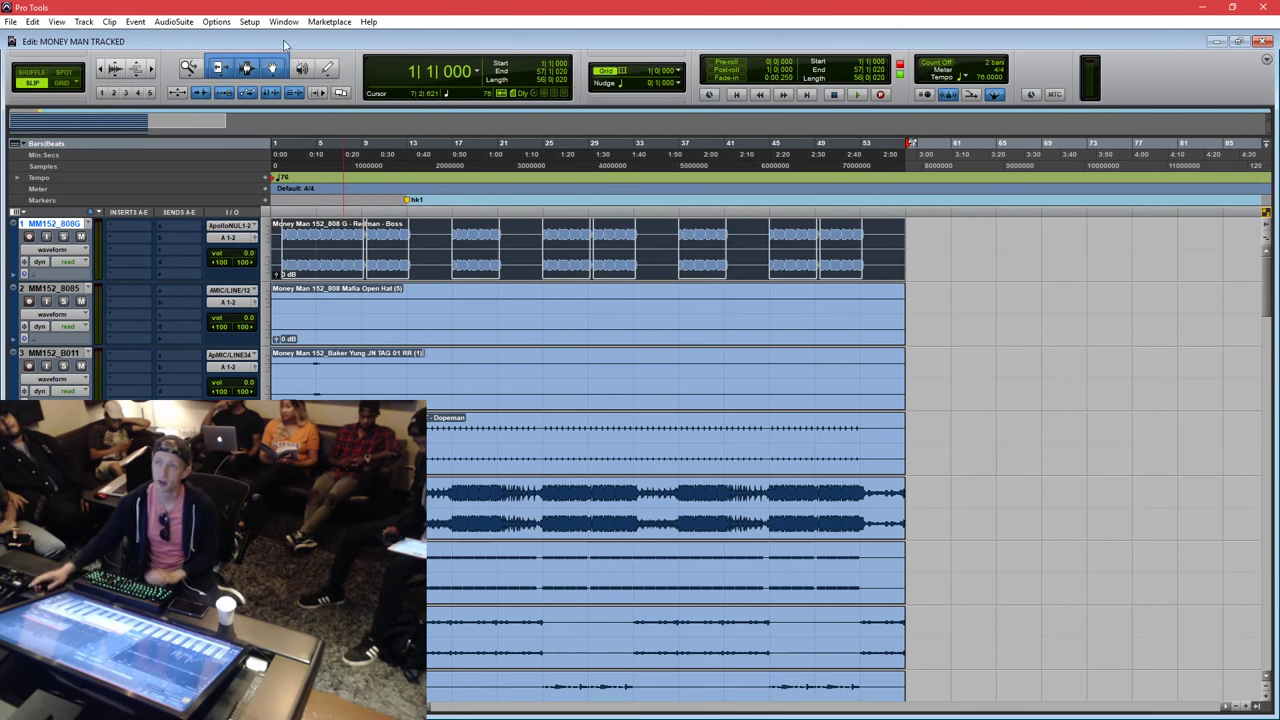
click(35, 22)
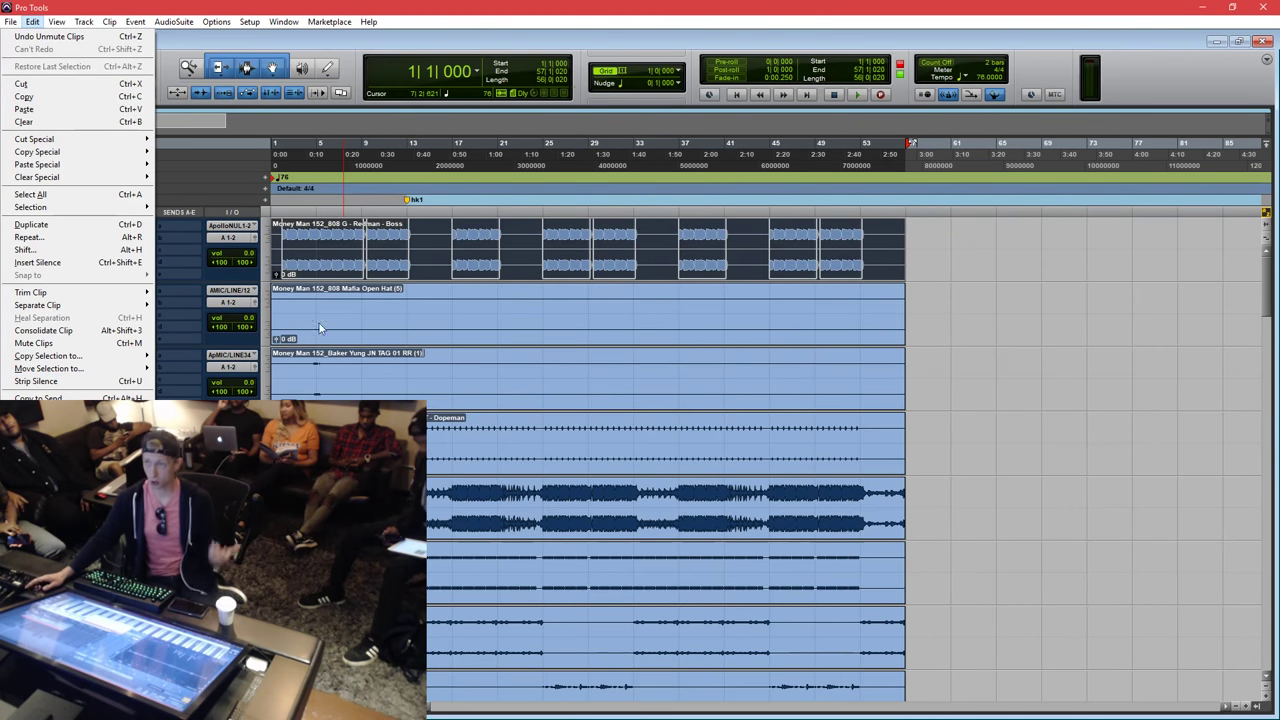
click(340, 282)
triple_click(339, 280)
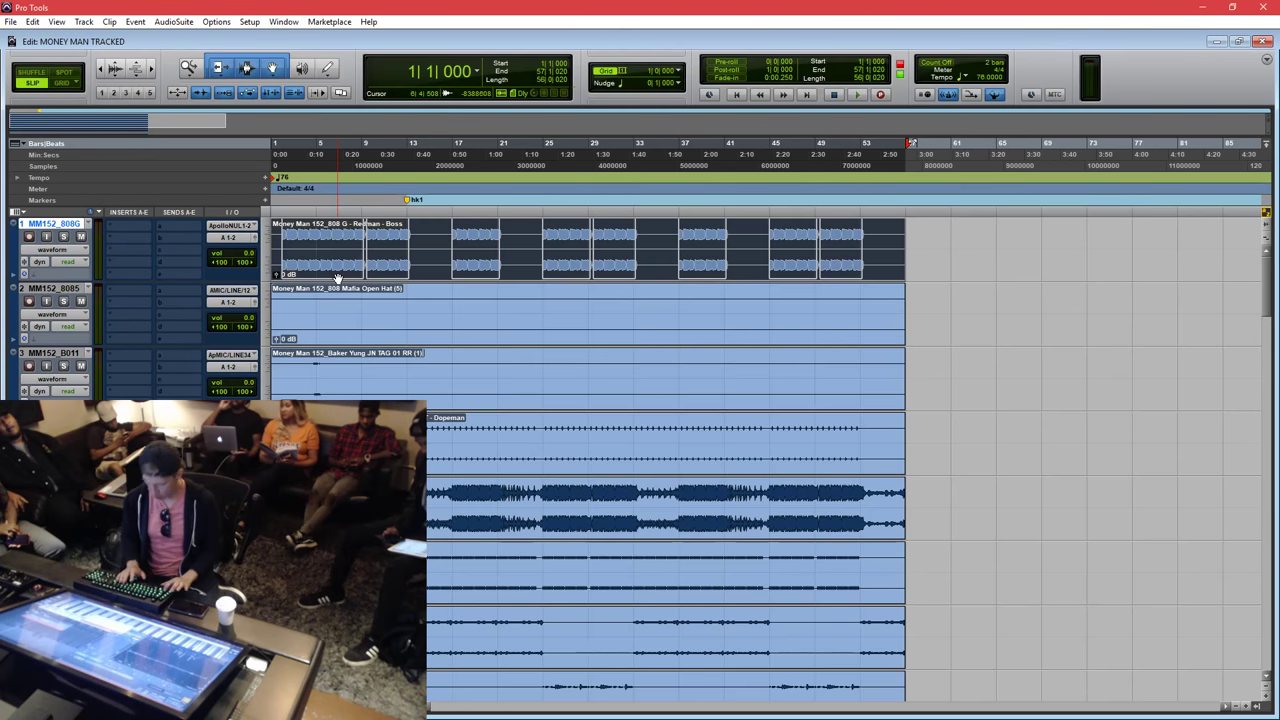
key(ctrl+h)
key(ctrl+u)
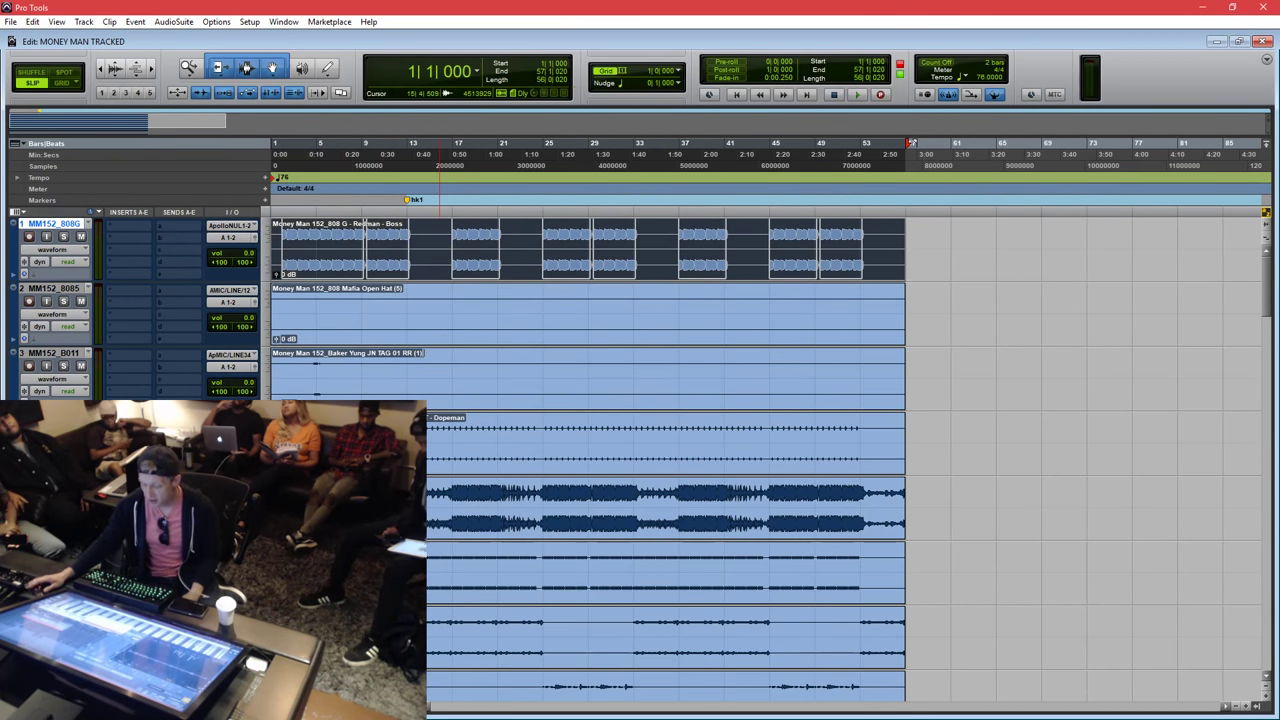
Strip the silence from the clips on tracks 1 to 3 with a 36 msec start pad and a 73 msec end pad.
key(ctrl+u)
drag(797, 456, 646, 282)
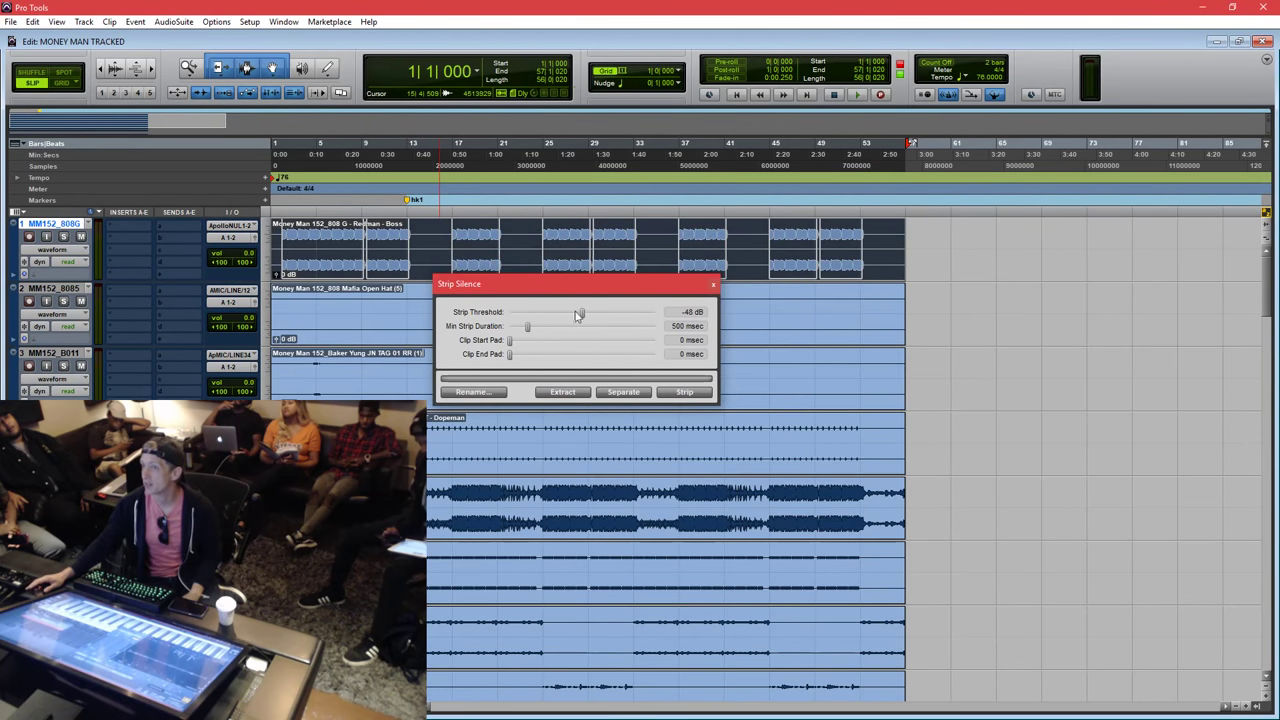
drag(510, 342, 512, 355)
click(683, 396)
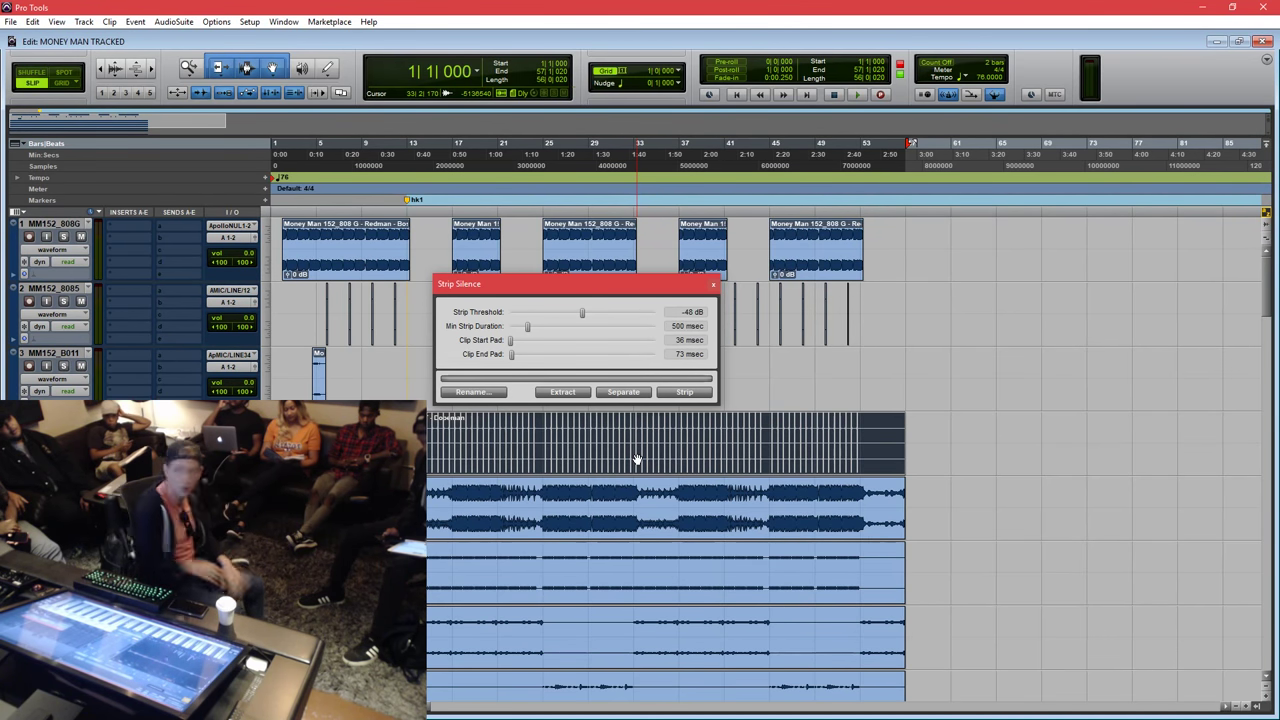
Strip the silence from the track 4 clip using a 366 msec clip end pad.
drag(512, 356, 522, 358)
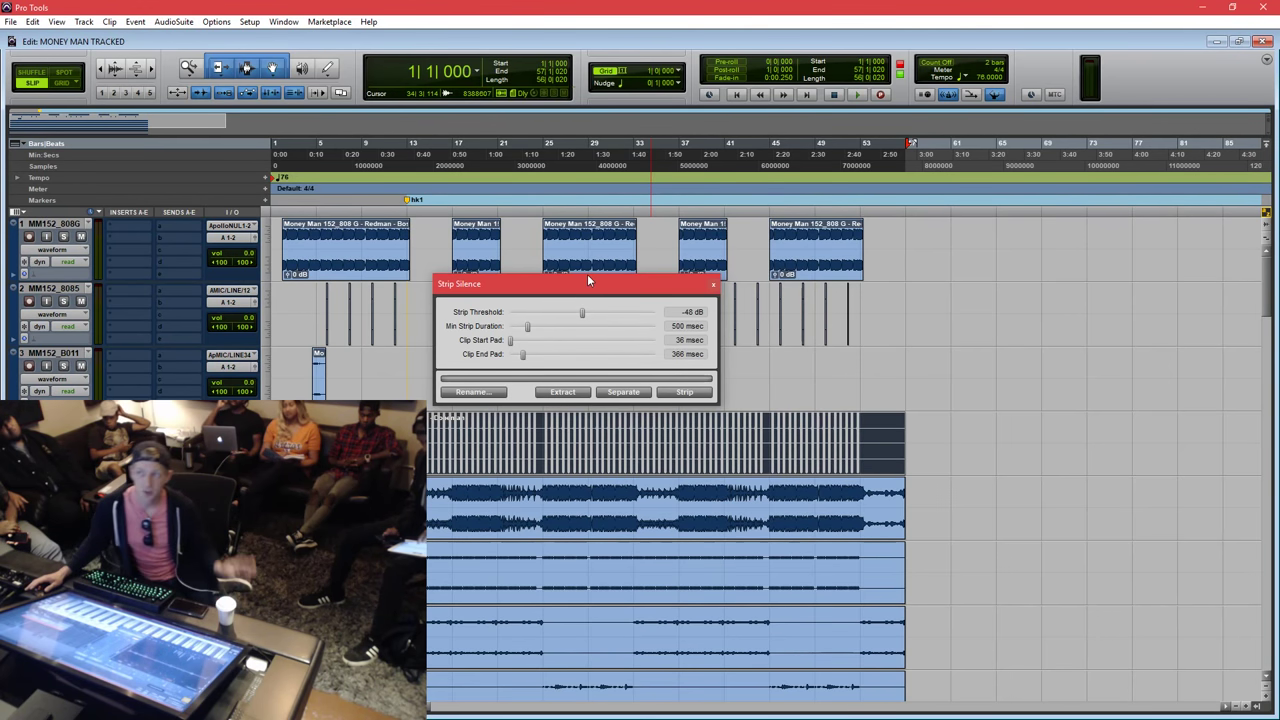
drag(587, 277, 538, 289)
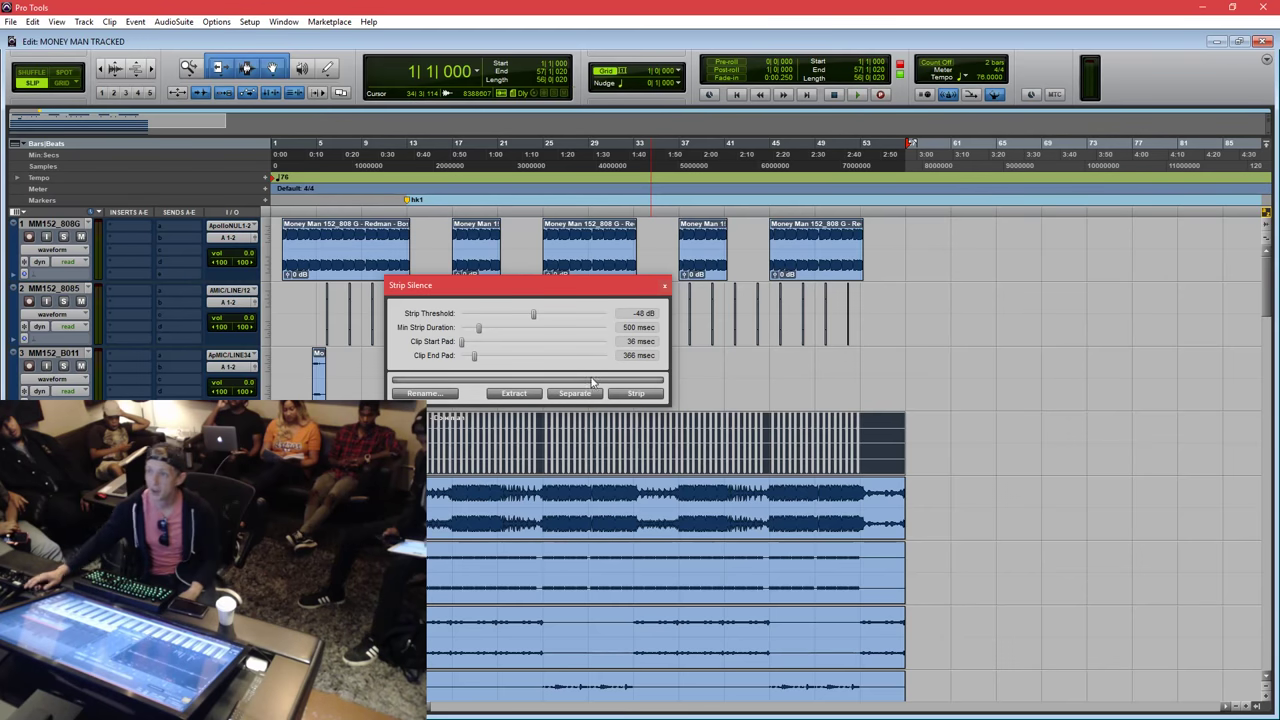
scroll(680, 392, down, 1)
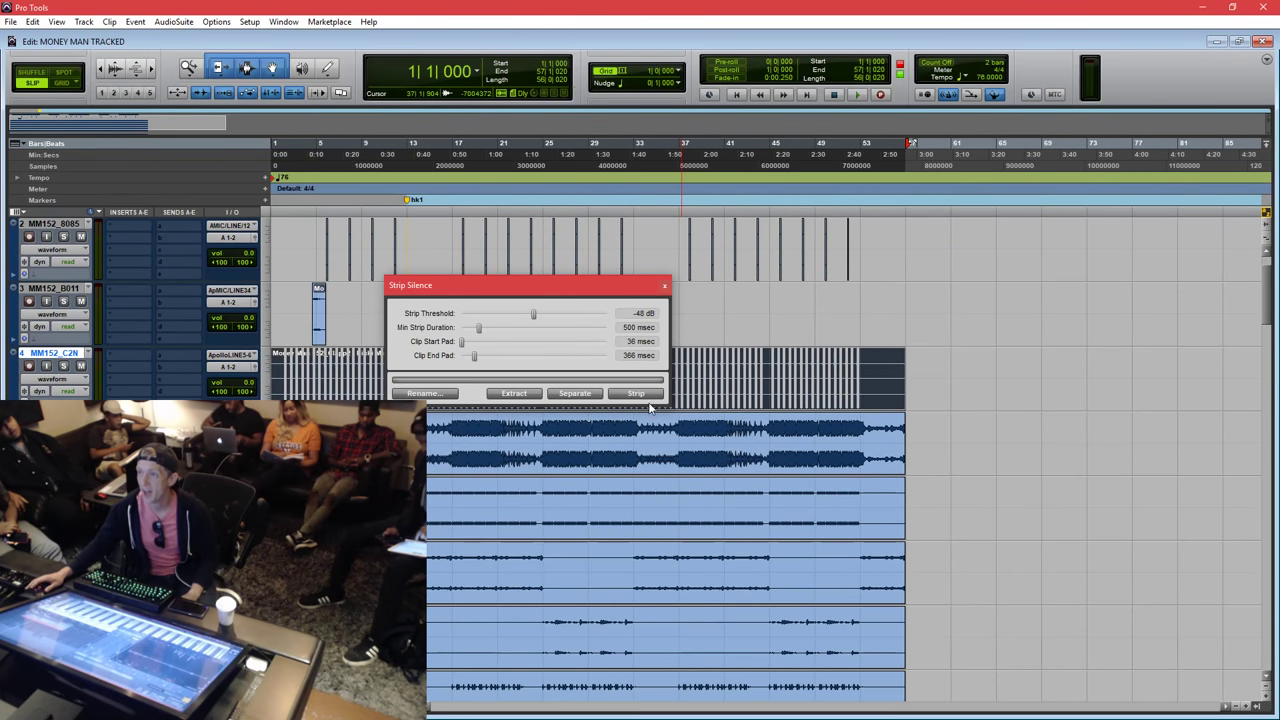
click(651, 391)
Strip the silence from the J cole Benson Chop clip on track 7 and mark part of the emptied gap.
double_click(627, 558)
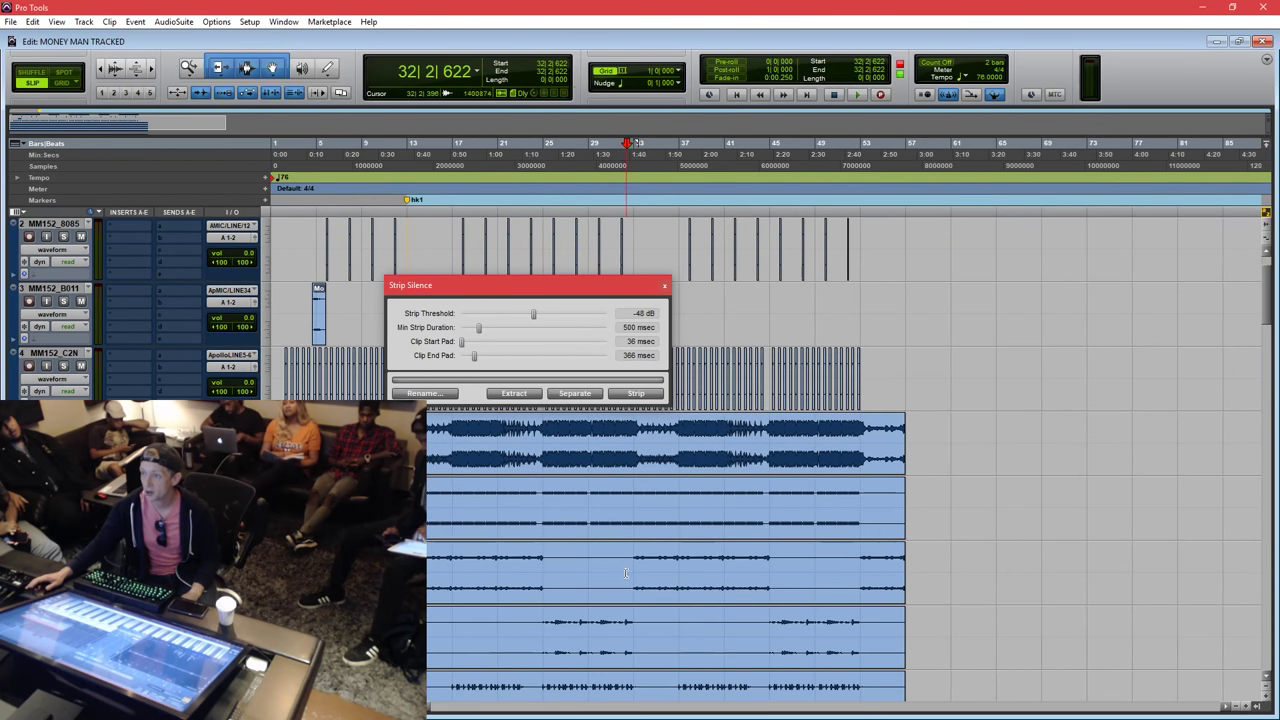
click(638, 394)
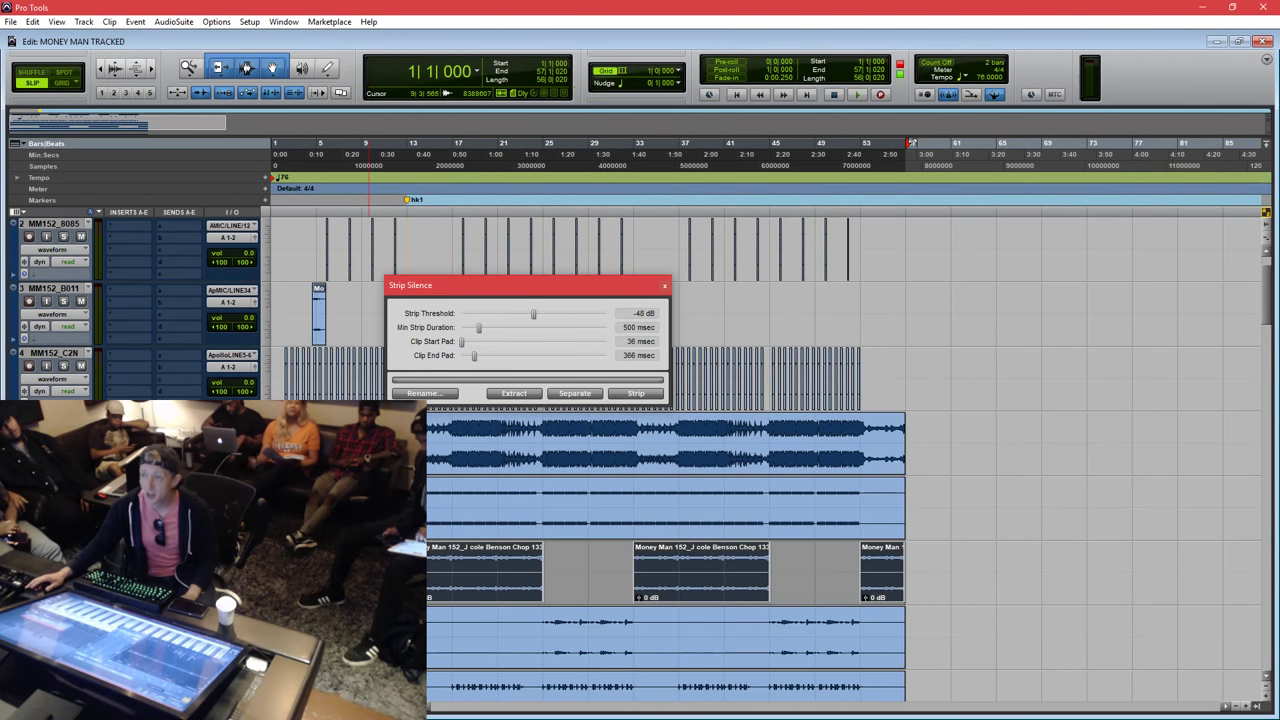
click(562, 562)
mouse_move(562, 562)
mouse_down()
mouse_move(619, 562)
mouse_move(571, 562)
mouse_up()
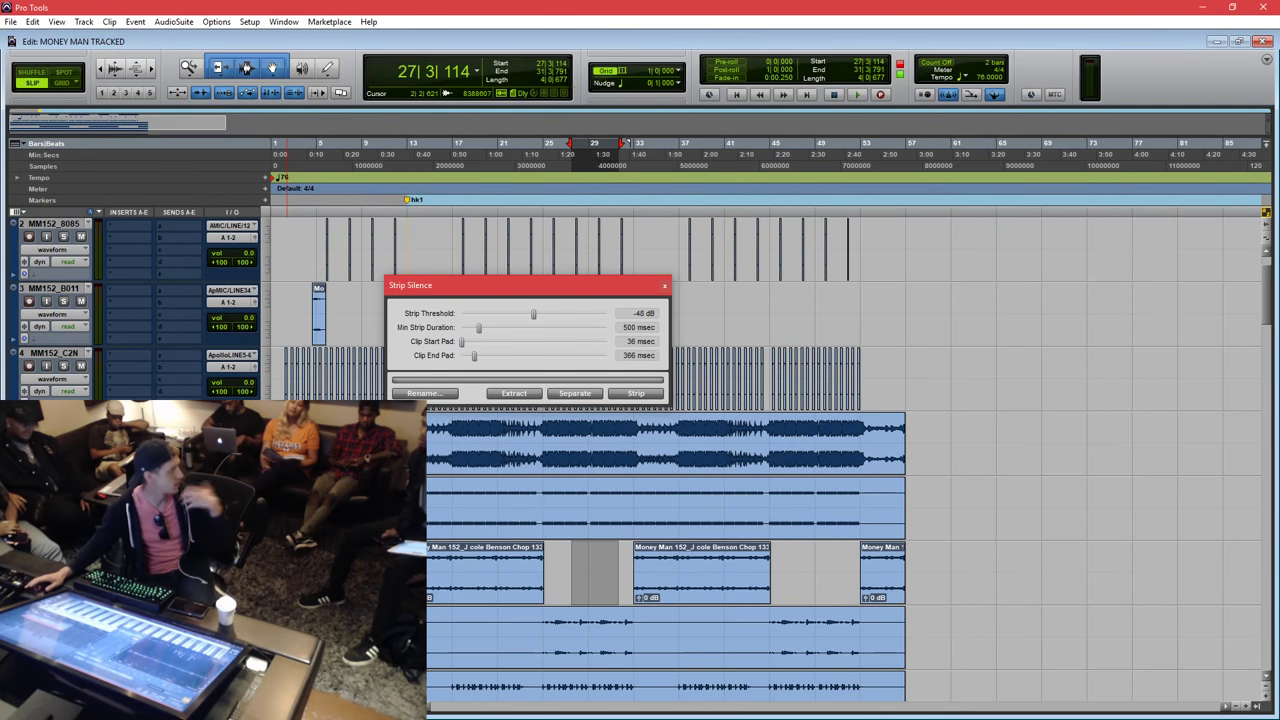
Open the System Usage window and move it over the empty area beyond the clips.
click(283, 21)
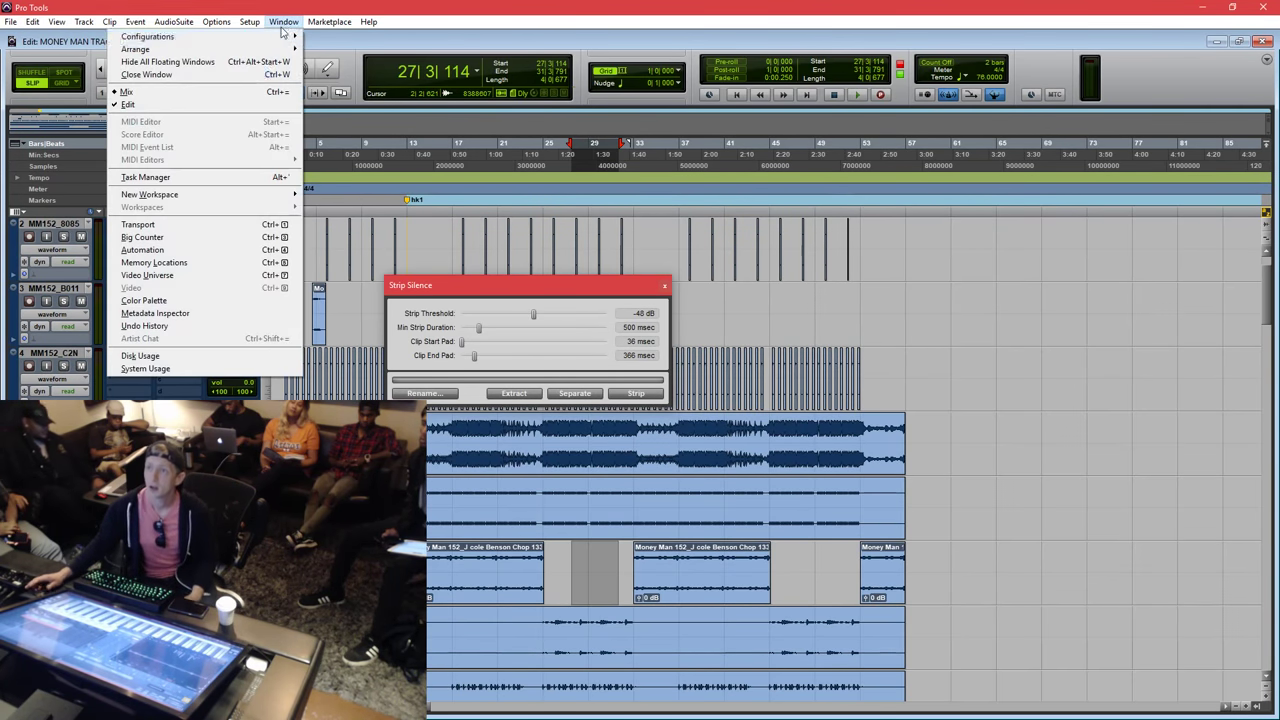
click(230, 378)
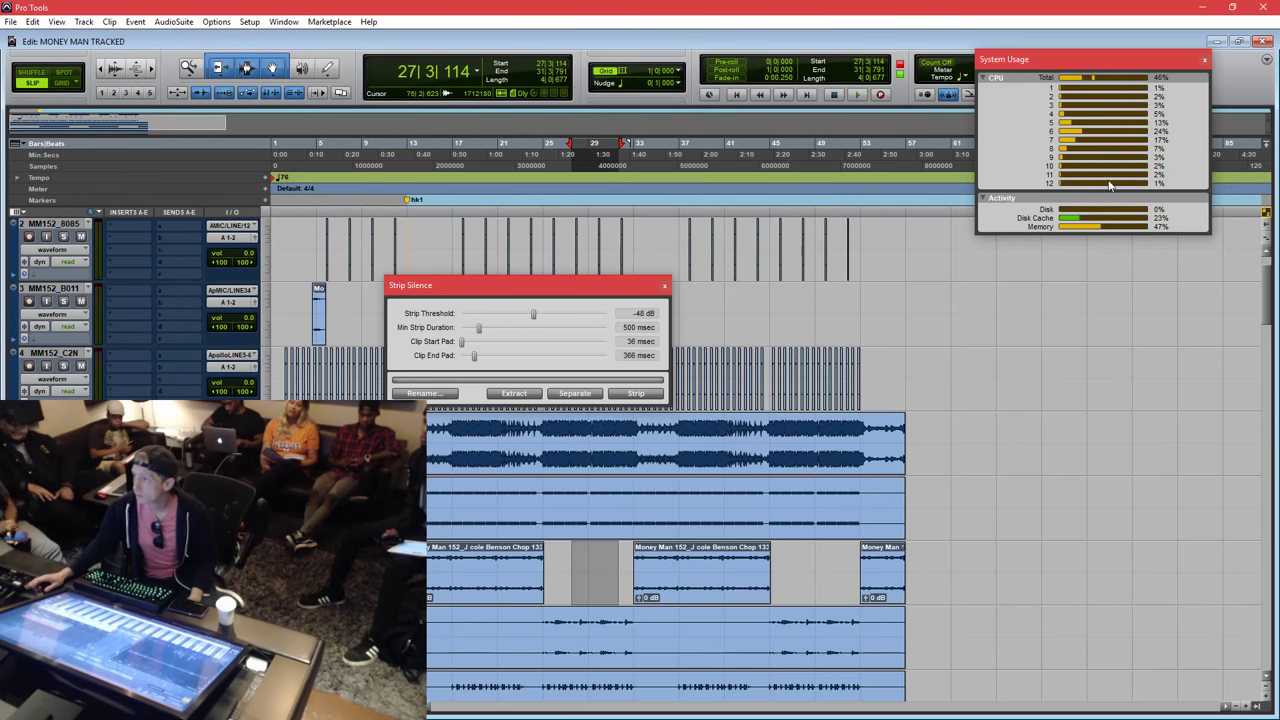
drag(1112, 53, 1080, 233)
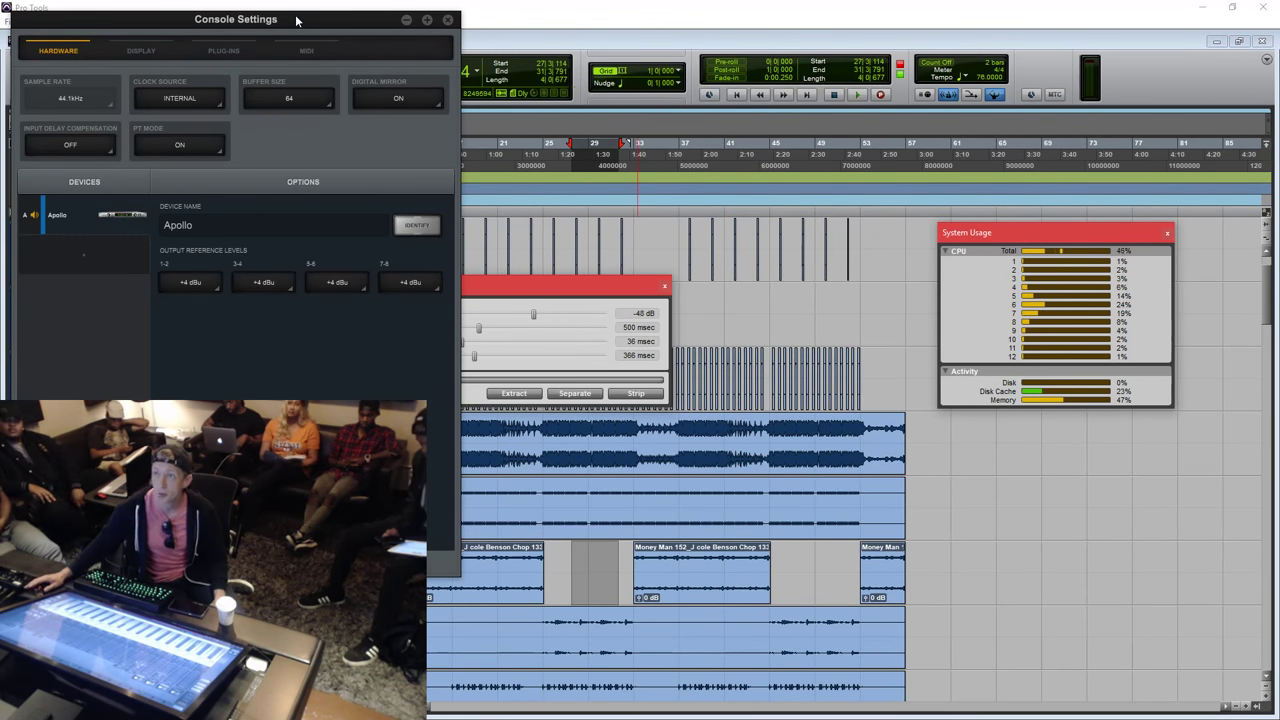
Move the Apollo's Console Settings clear of the system meters, close Strip Silence, and bring the Console Settings back to the front.
drag(294, 16, 336, 50)
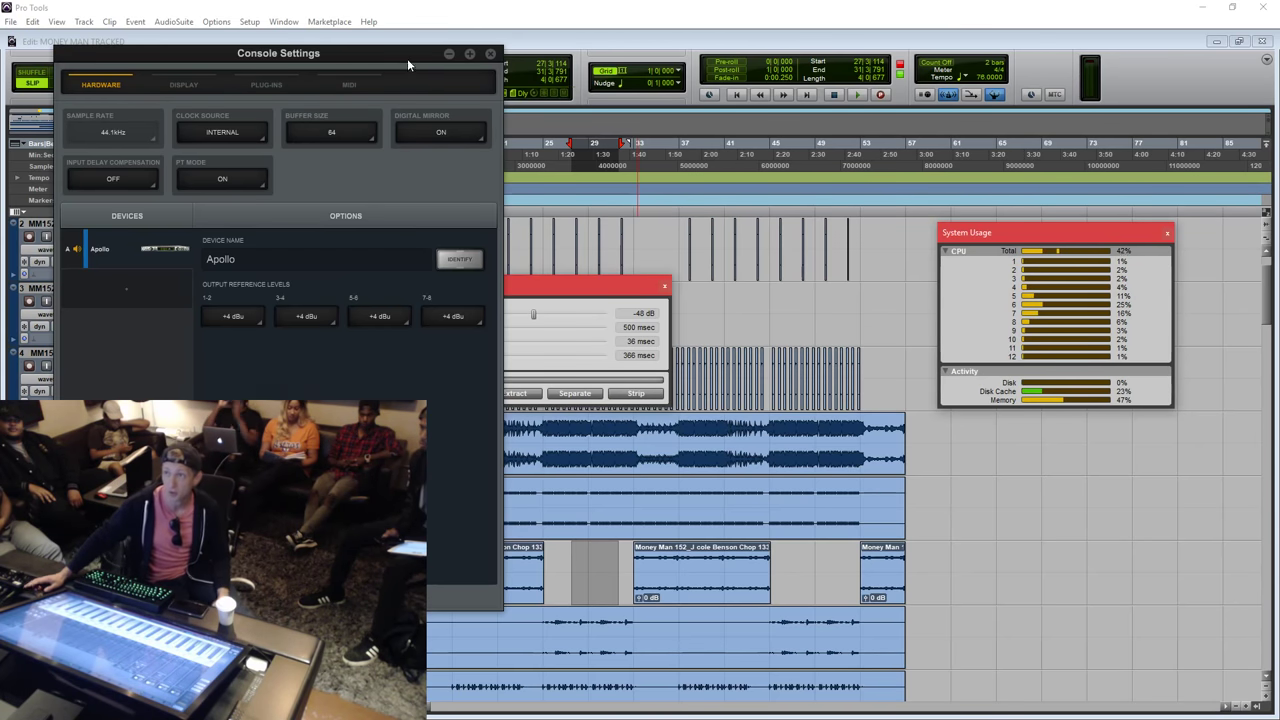
drag(407, 58, 696, 178)
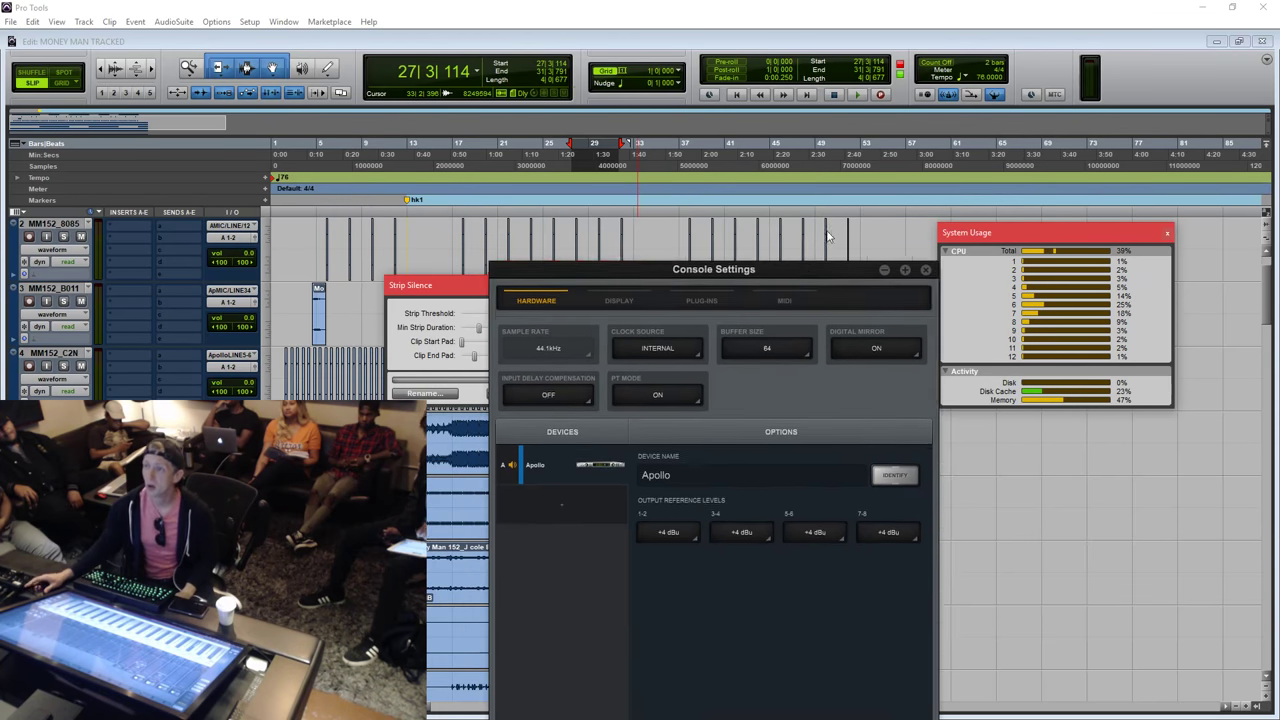
drag(805, 265, 876, 106)
click(443, 283)
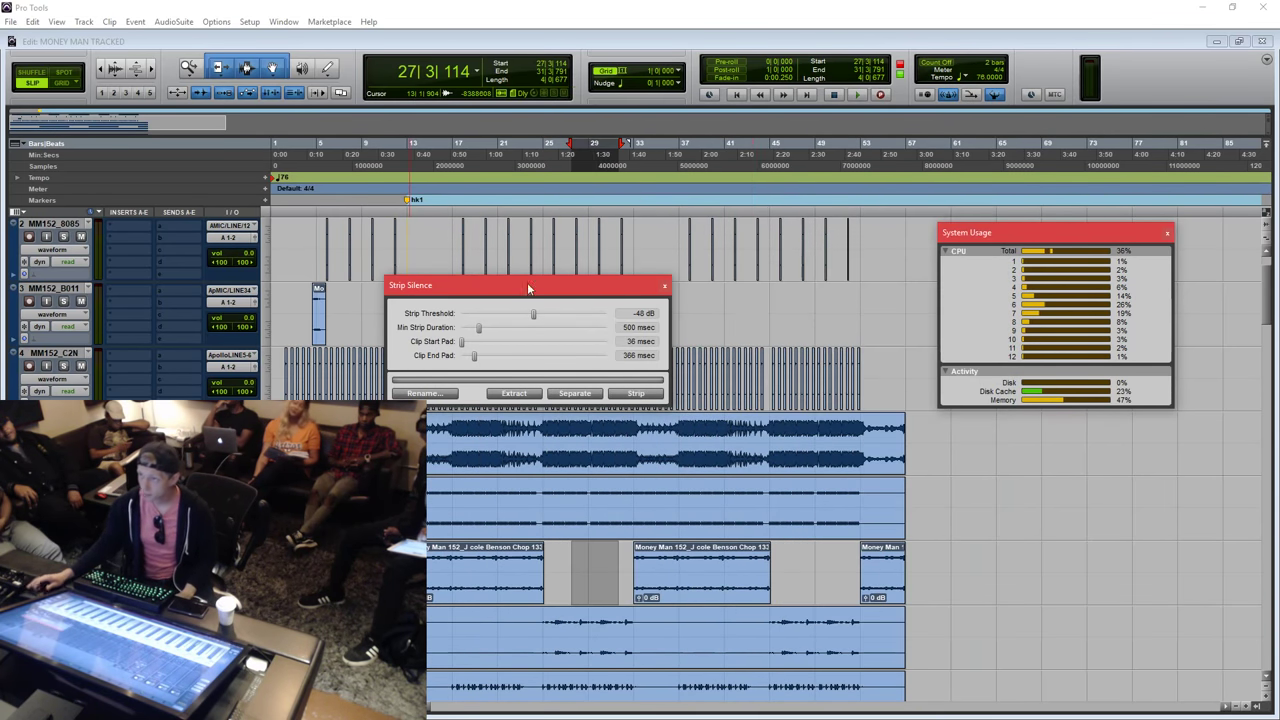
click(665, 287)
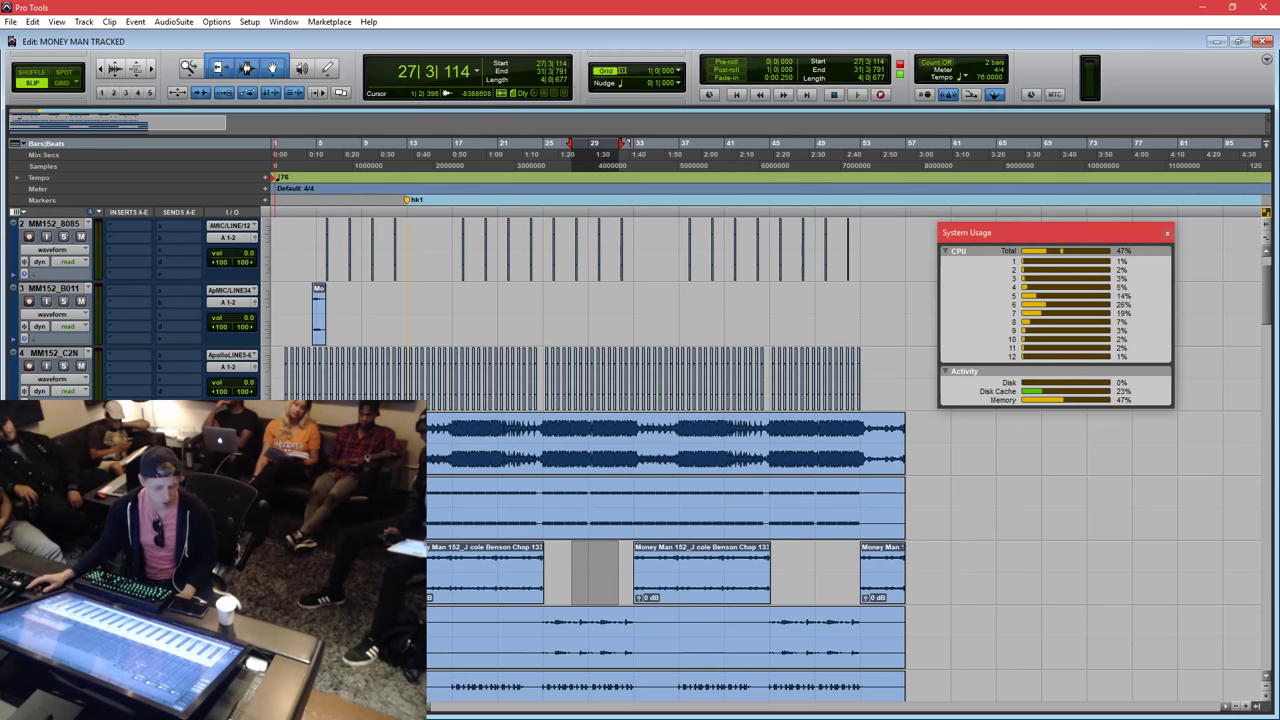
key(alt+Tab)
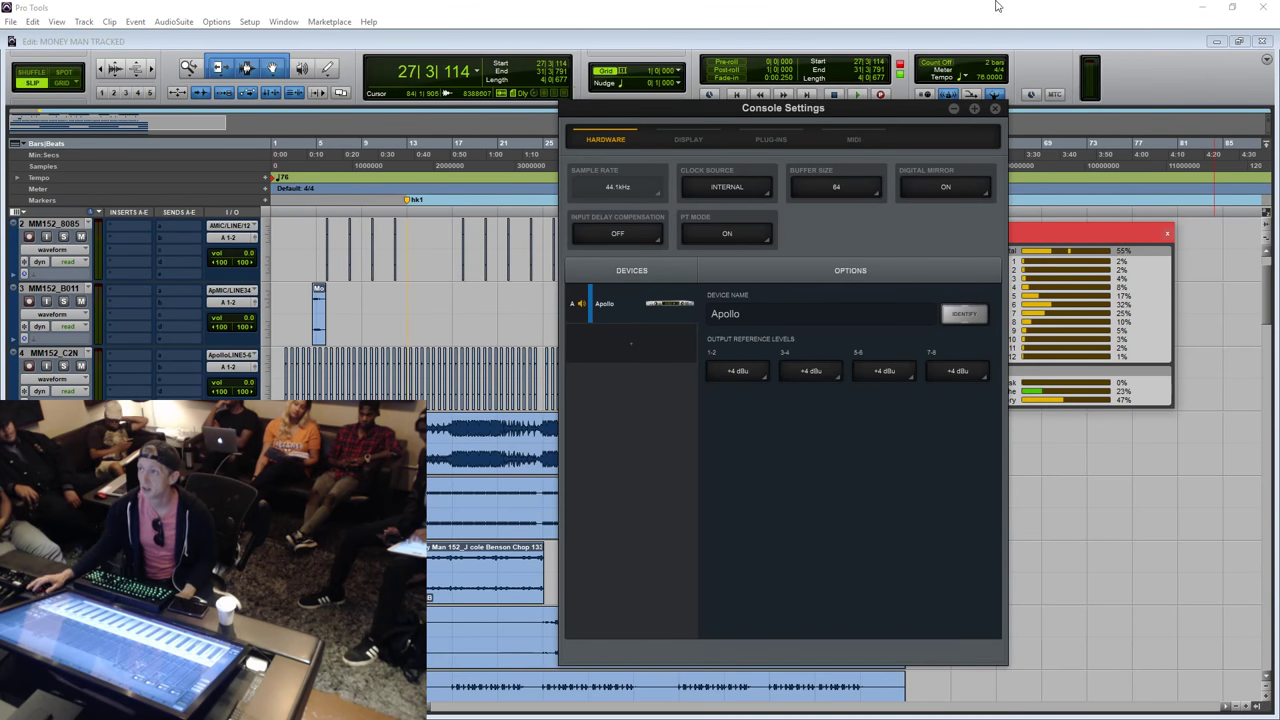
Try a buffer size of 32 in the Console Settings to compare the CPU load, and restore it to 64.
click(850, 188)
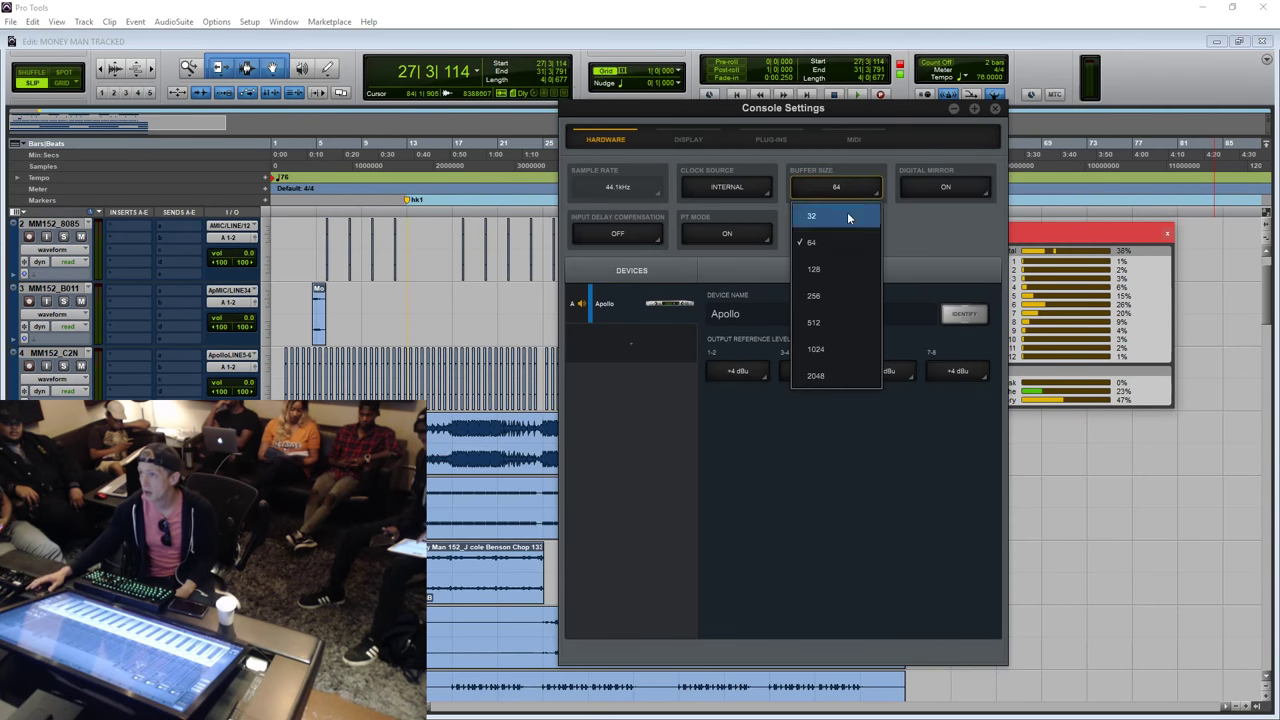
click(832, 214)
drag(853, 112, 727, 121)
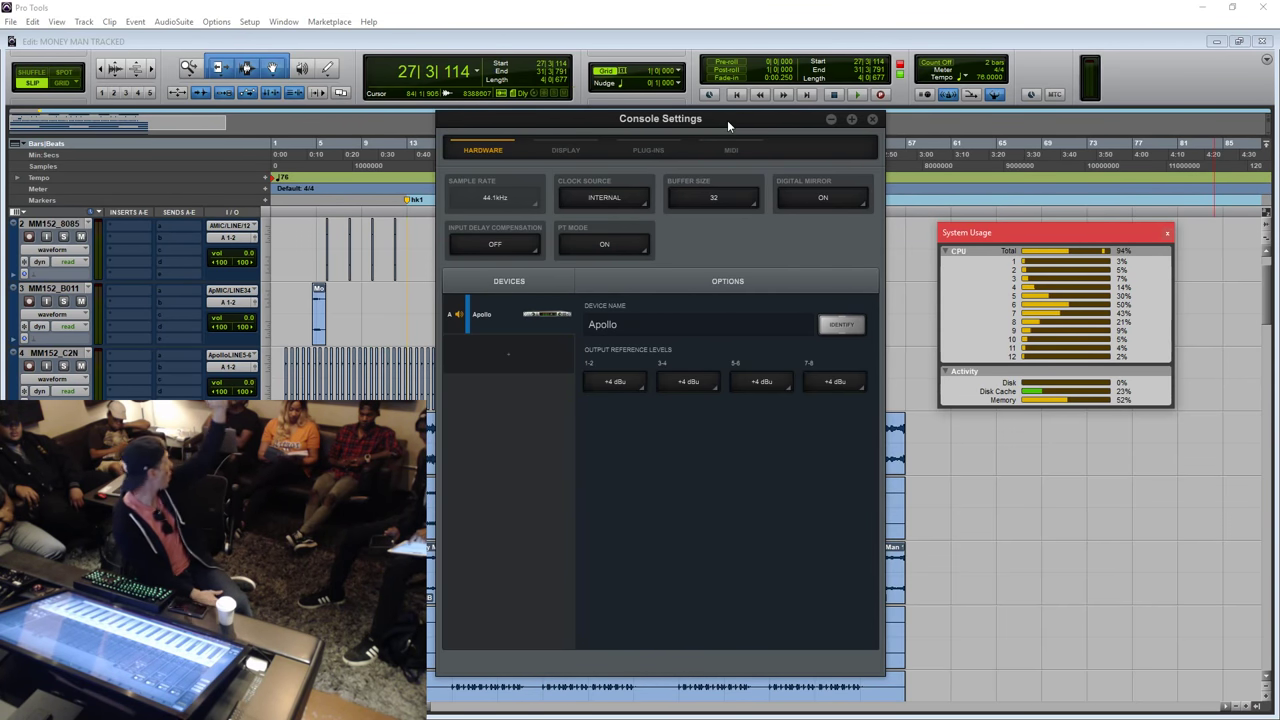
click(724, 197)
click(724, 254)
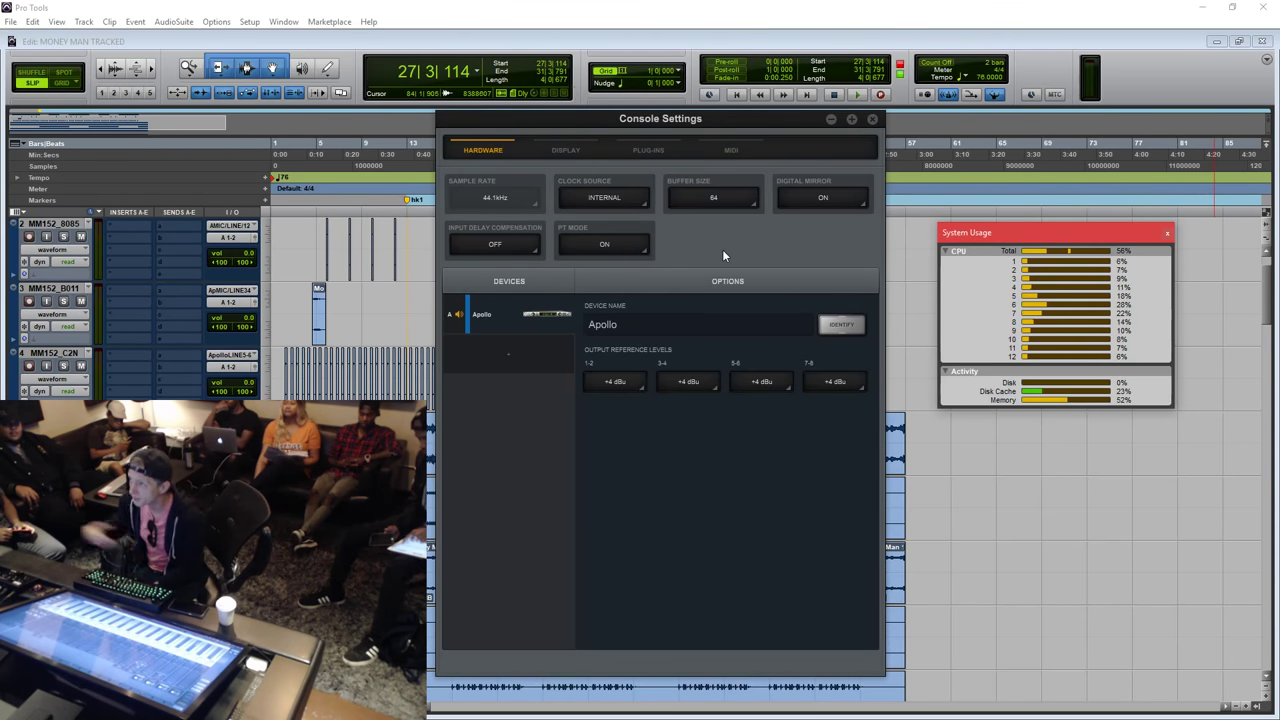
drag(755, 122, 754, 122)
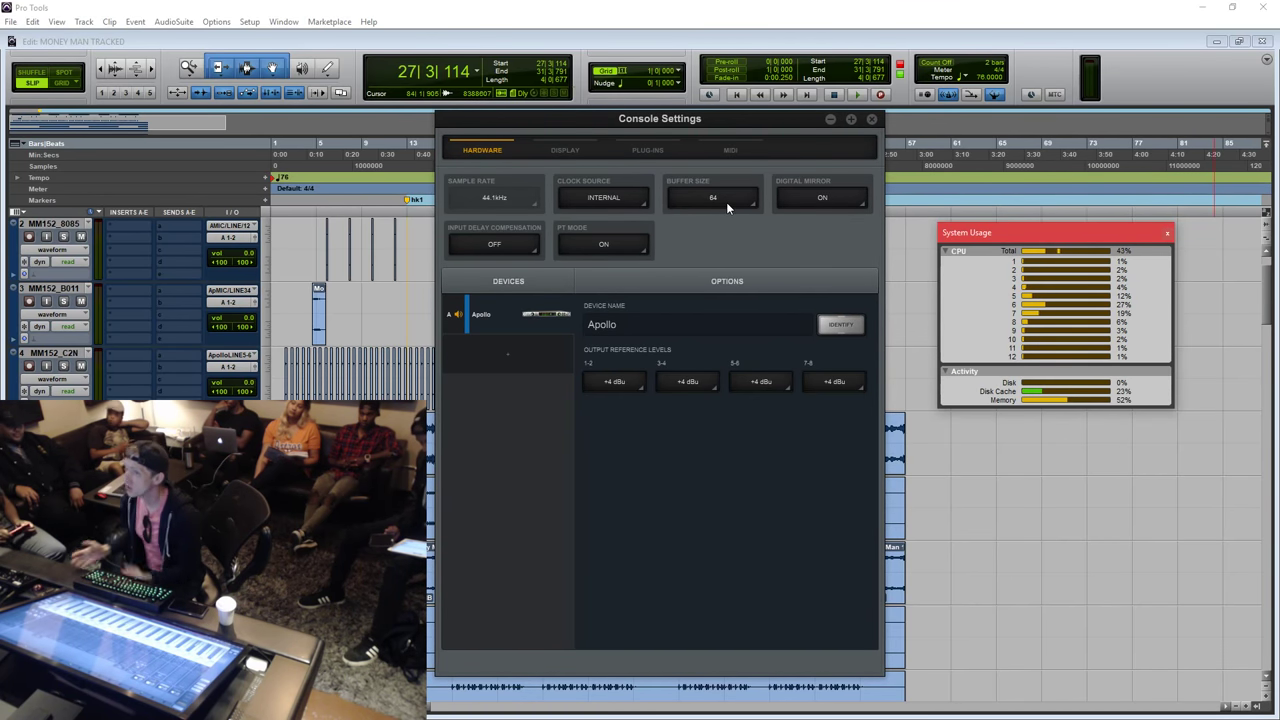
Switch back to Pro Tools and open the Neutron 2 plug-in on the HK AMAR track, keeping the System Usage meters in view.
scroll(218, 308, down, 5)
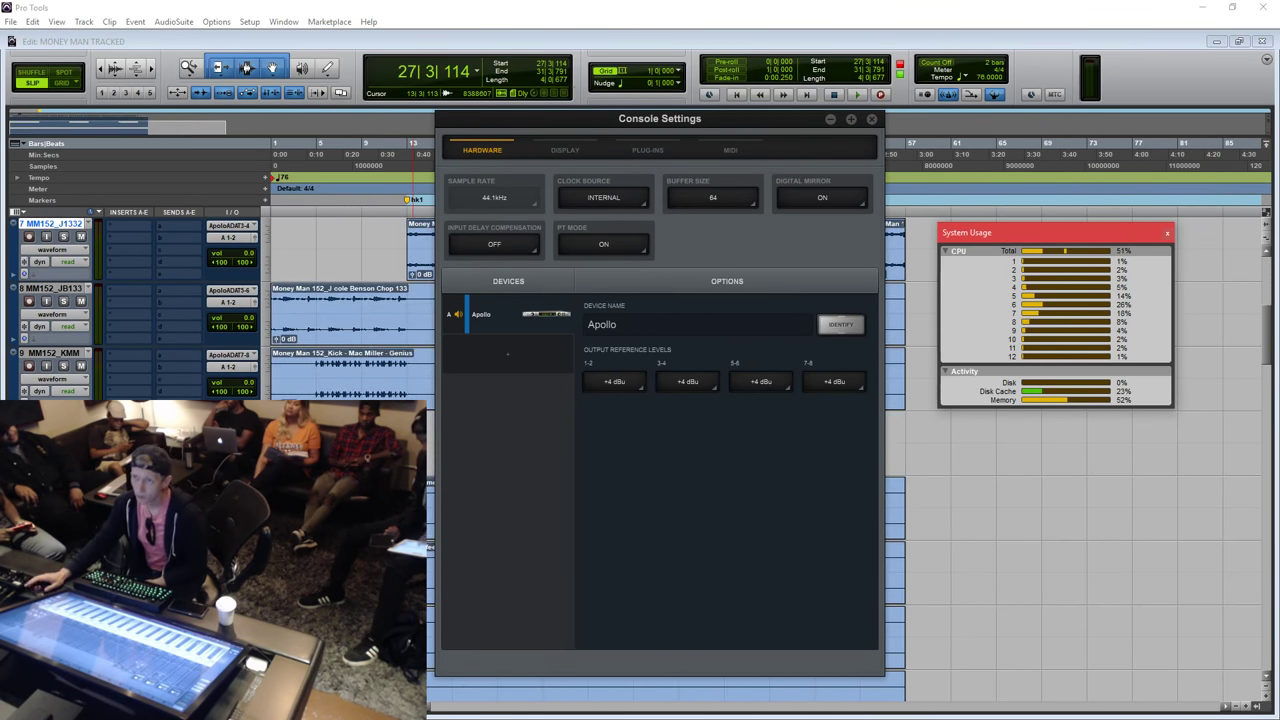
key(alt+Tab)
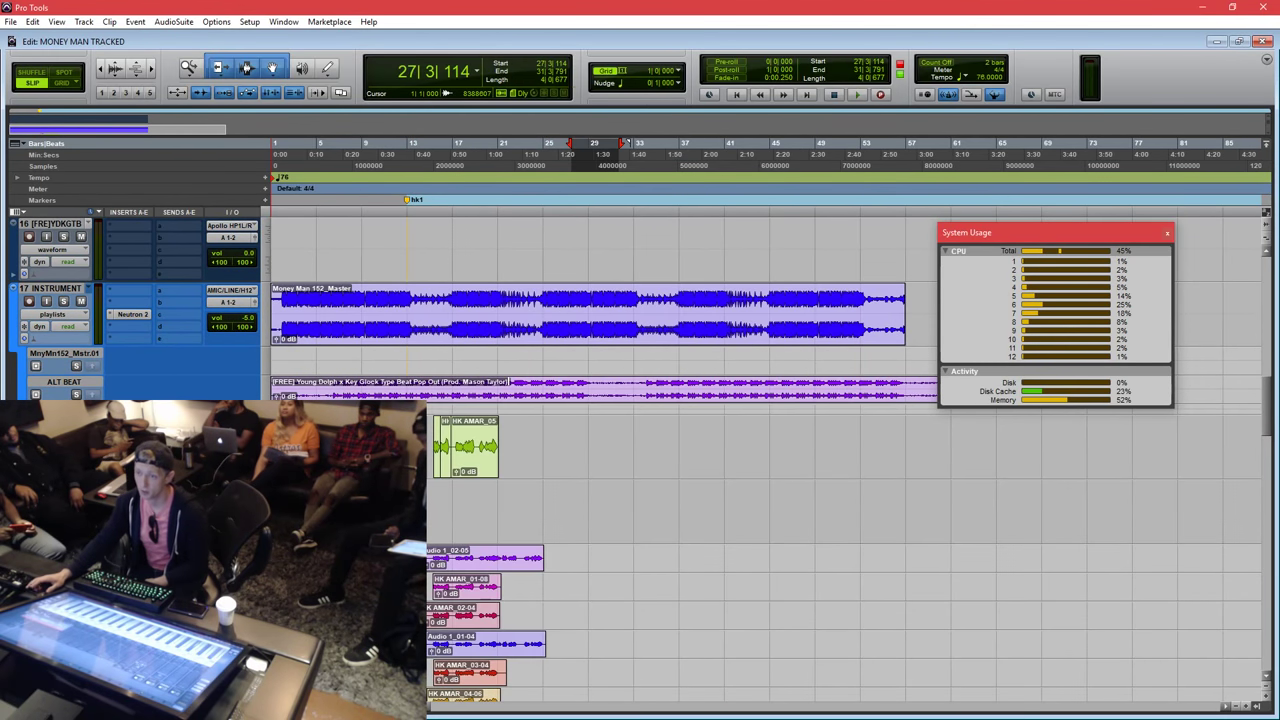
drag(695, 360, 653, 119)
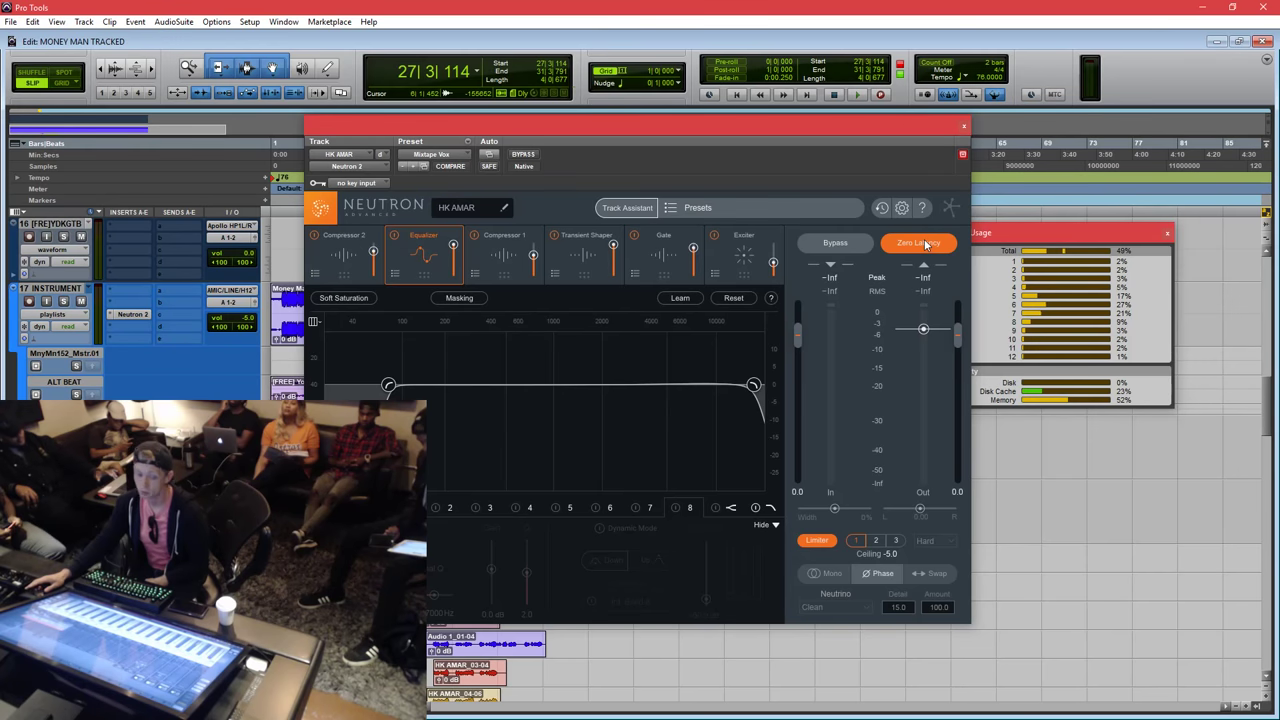
drag(858, 130, 900, 143)
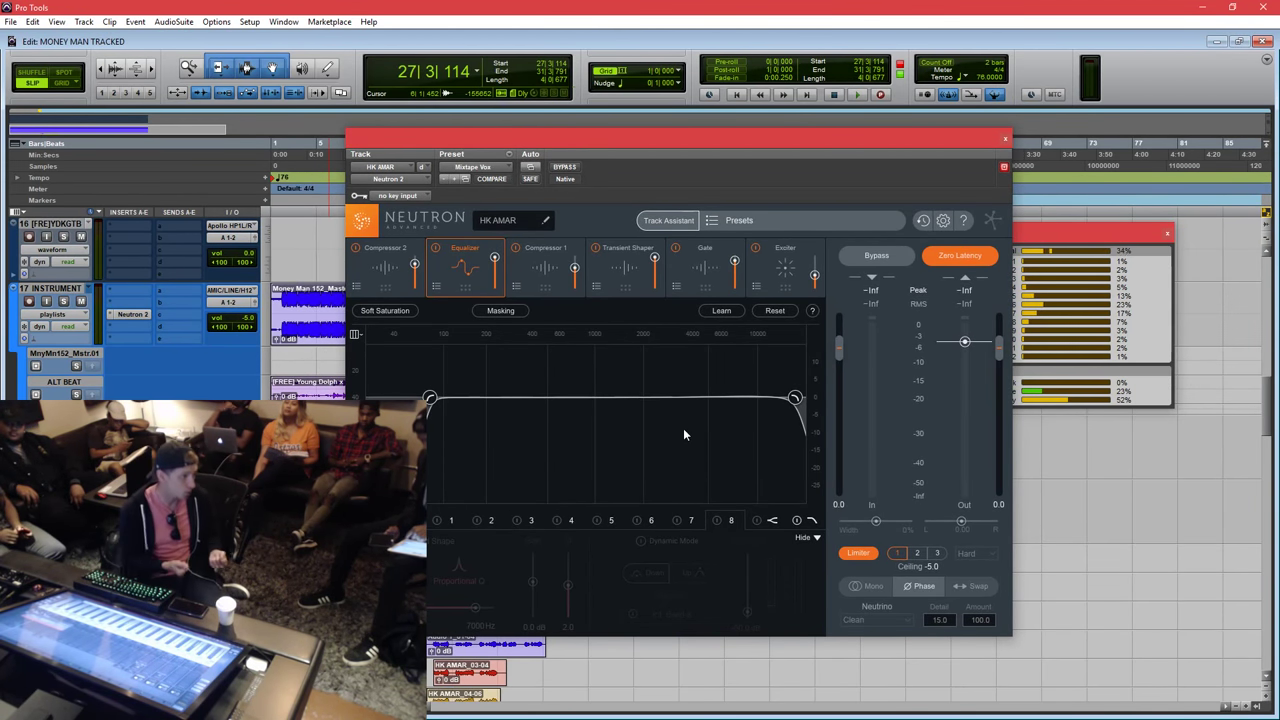
Disable Zero Latency in Neutron 2, look through its compressor, Transient Shaper and Equalizer modules, re-enable Zero Latency and close the plug-in.
click(966, 258)
click(568, 250)
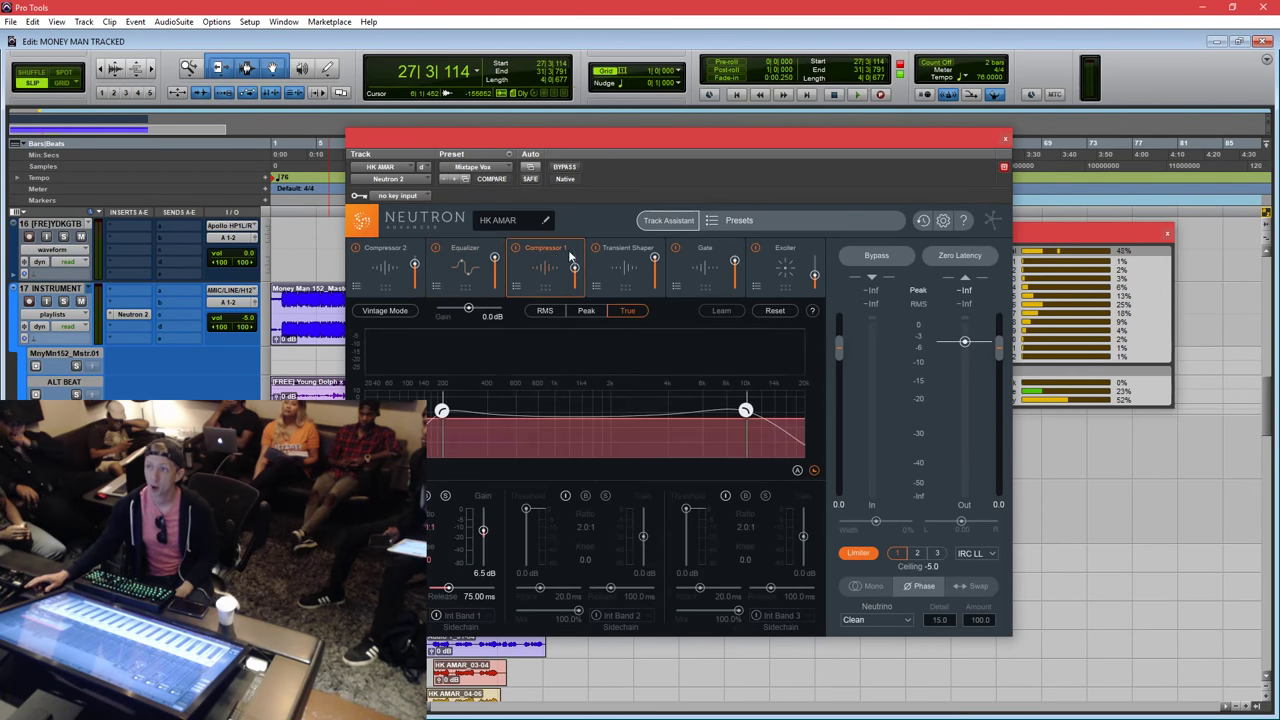
click(606, 255)
click(540, 263)
click(457, 246)
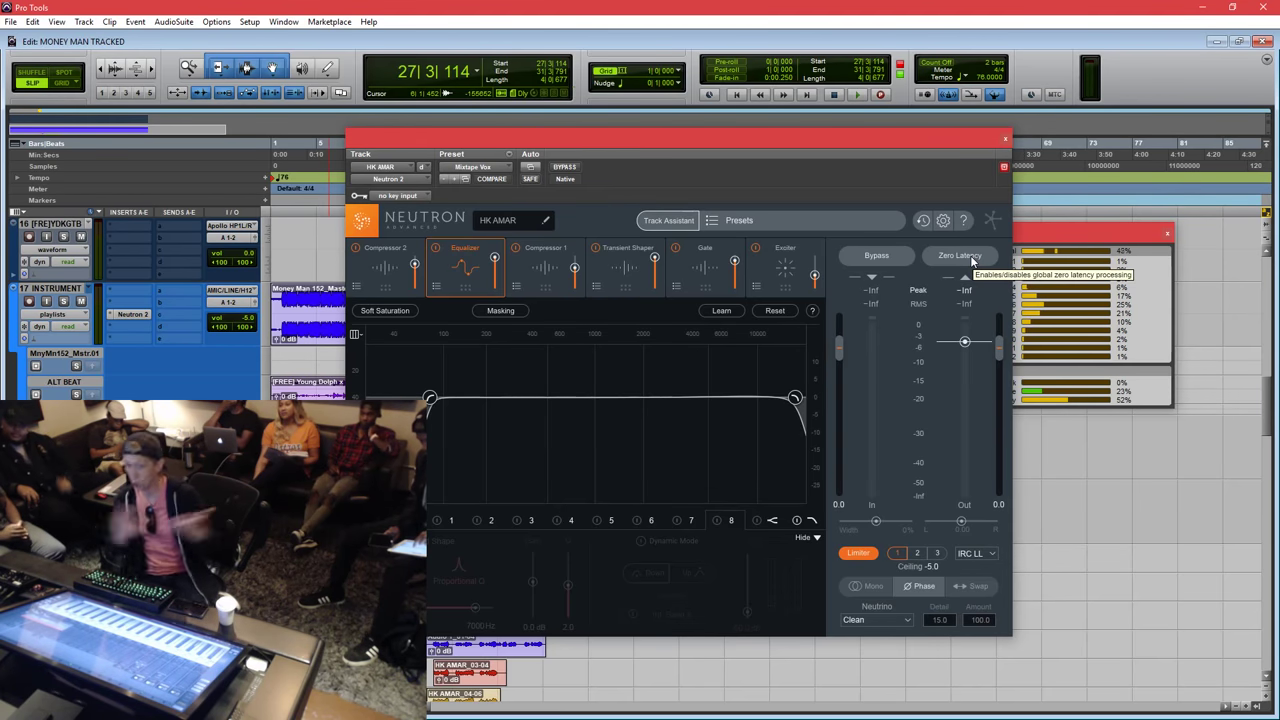
click(970, 257)
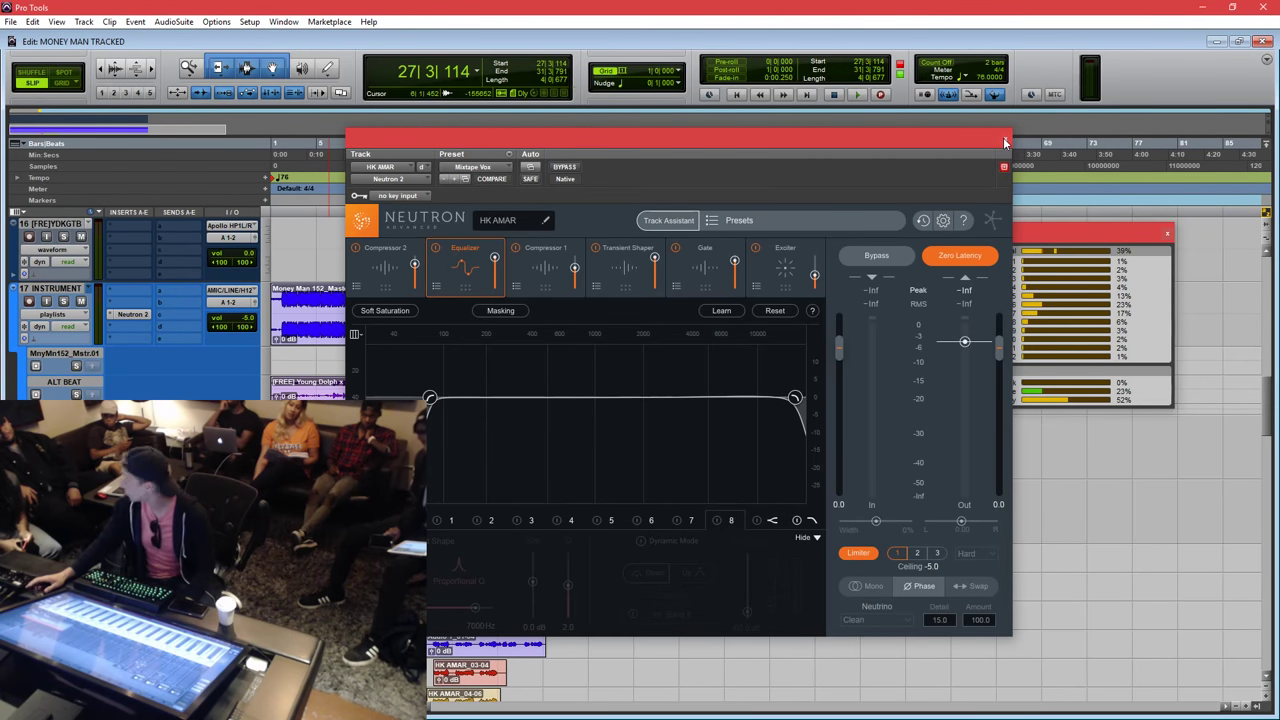
drag(938, 135, 956, 131)
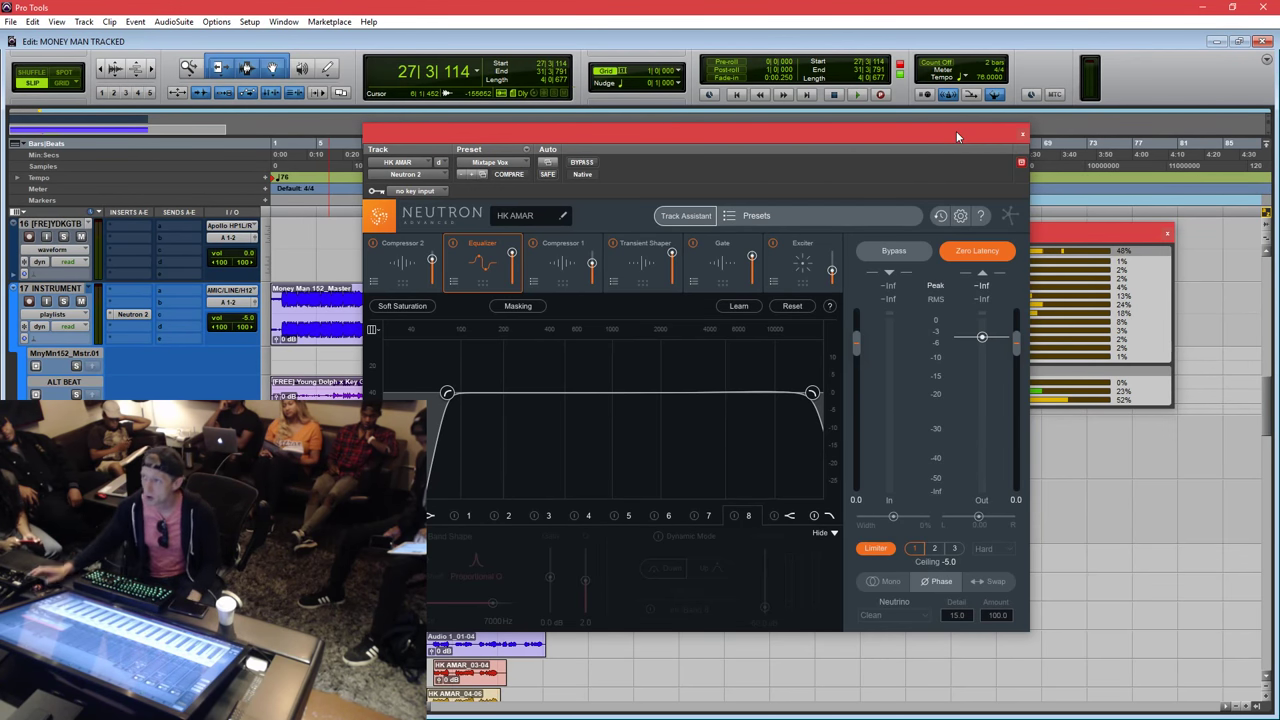
click(1022, 133)
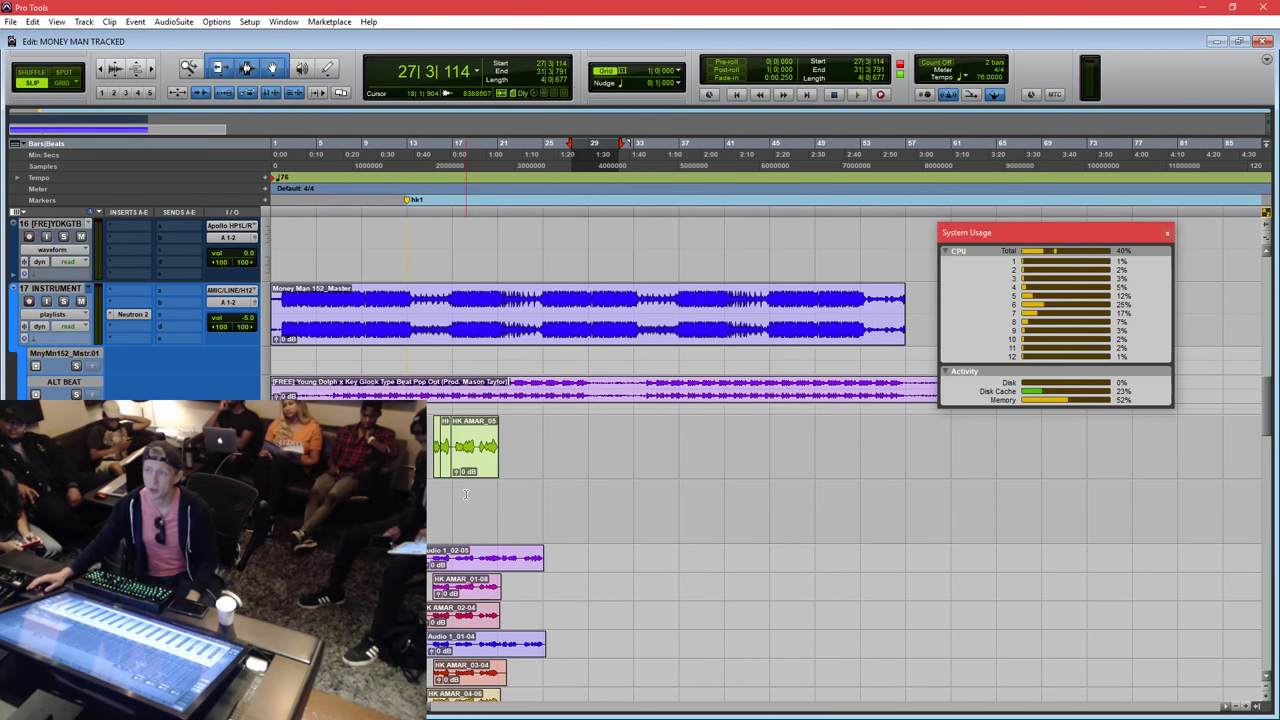
Select about bars 11 to 31 in the empty lane below the HK AMAR_05 clip and reposition the System Usage window.
drag(390, 511, 620, 516)
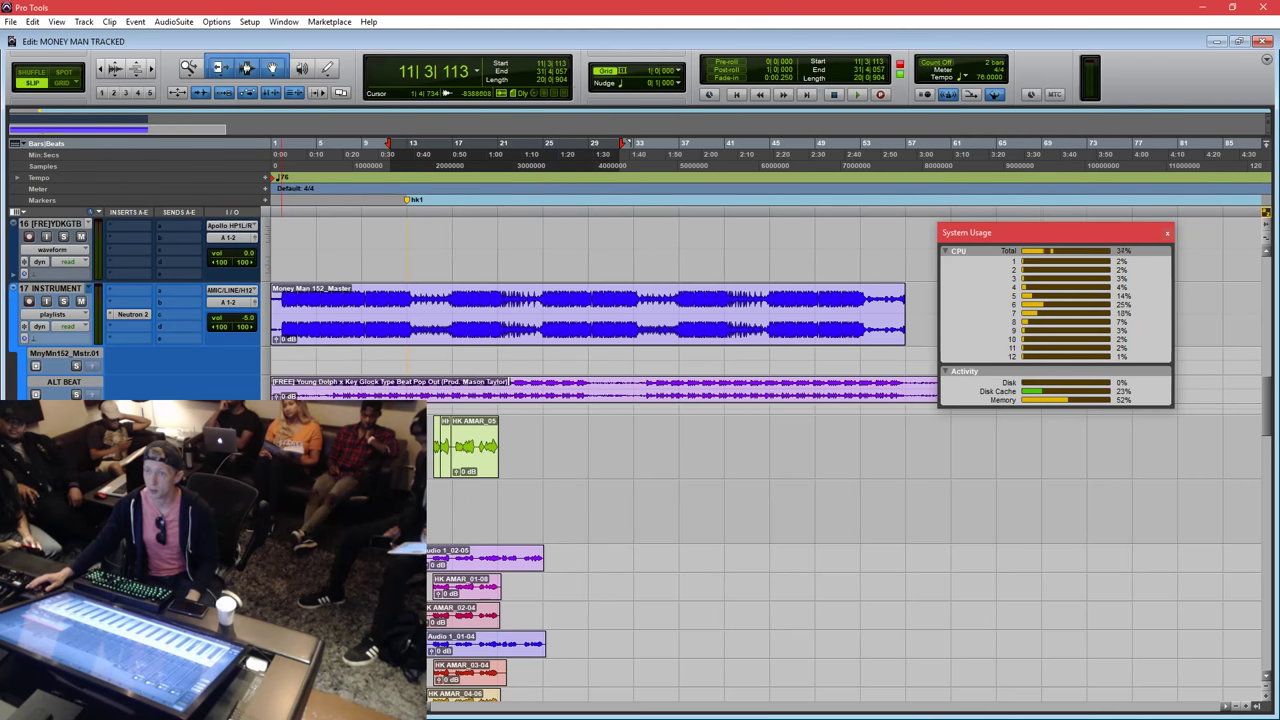
drag(1151, 233, 1089, 207)
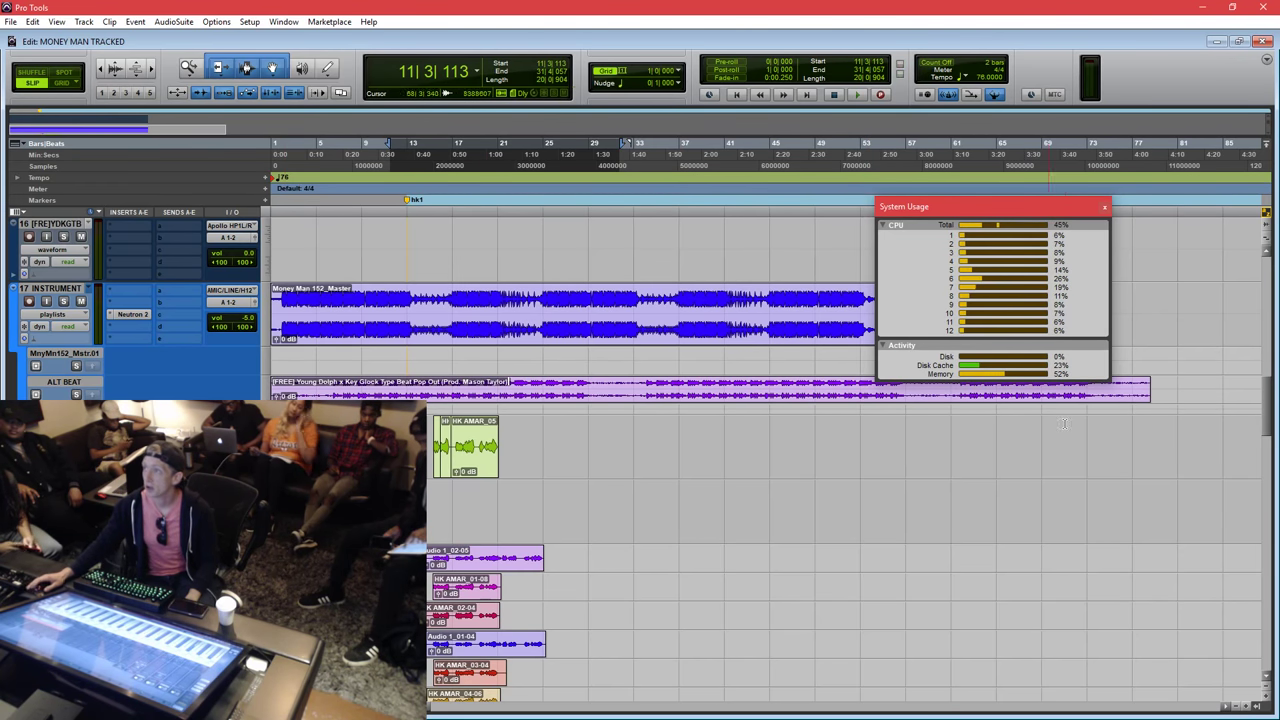
drag(1040, 204, 1020, 191)
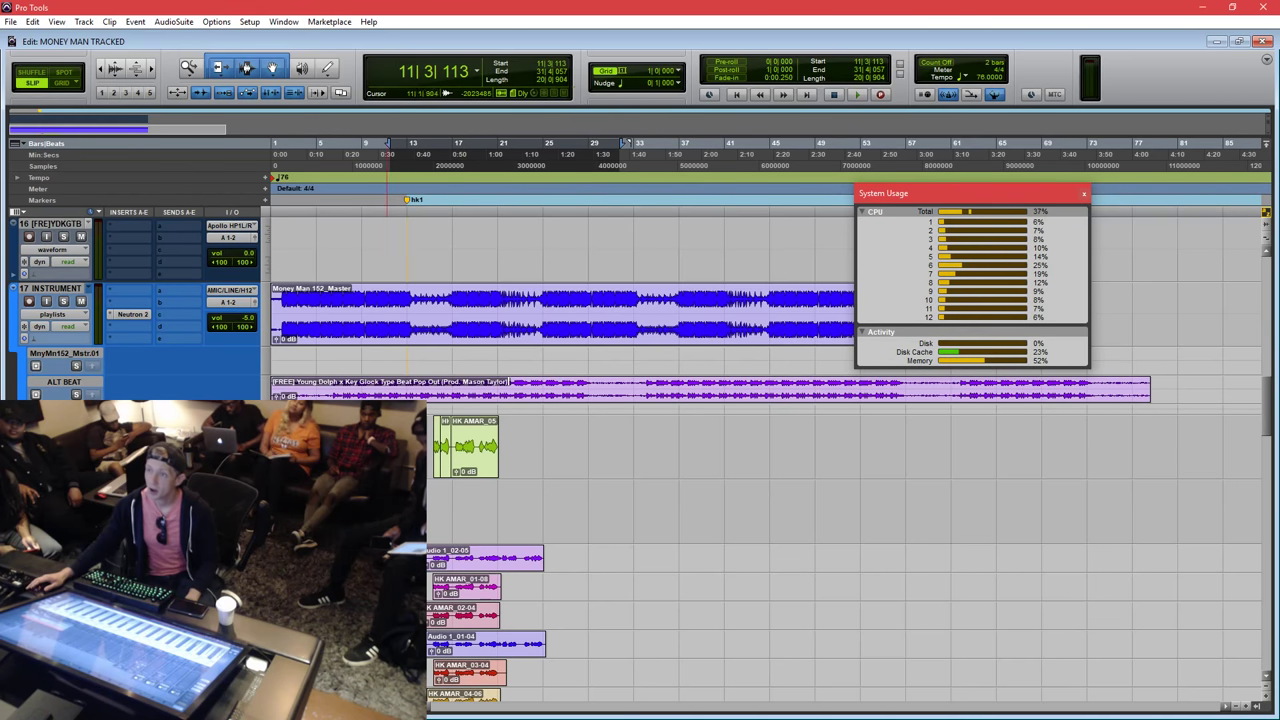
Mark the empty stretch from about bar 11 to bar 22 below the HK AMAR_05 clip, clearing the selection each time.
mouse_move(537, 495)
mouse_down()
mouse_move(388, 496)
mouse_move(515, 492)
mouse_up()
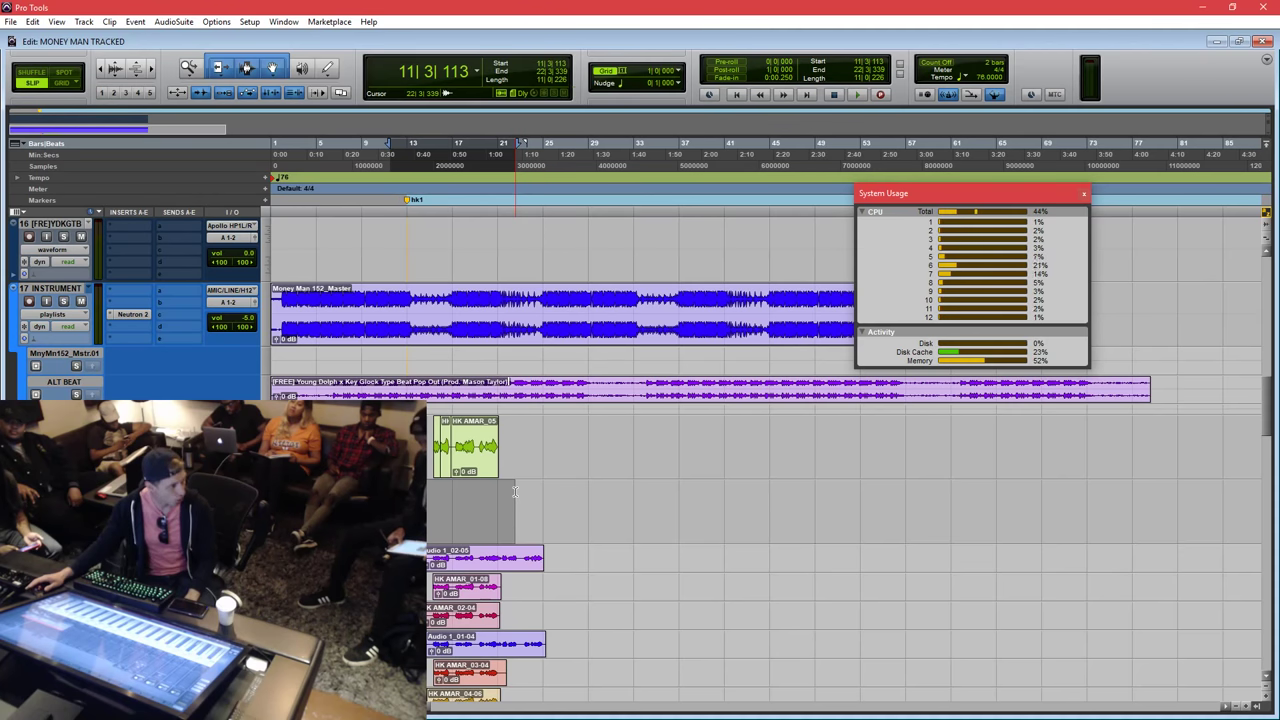
click(515, 490)
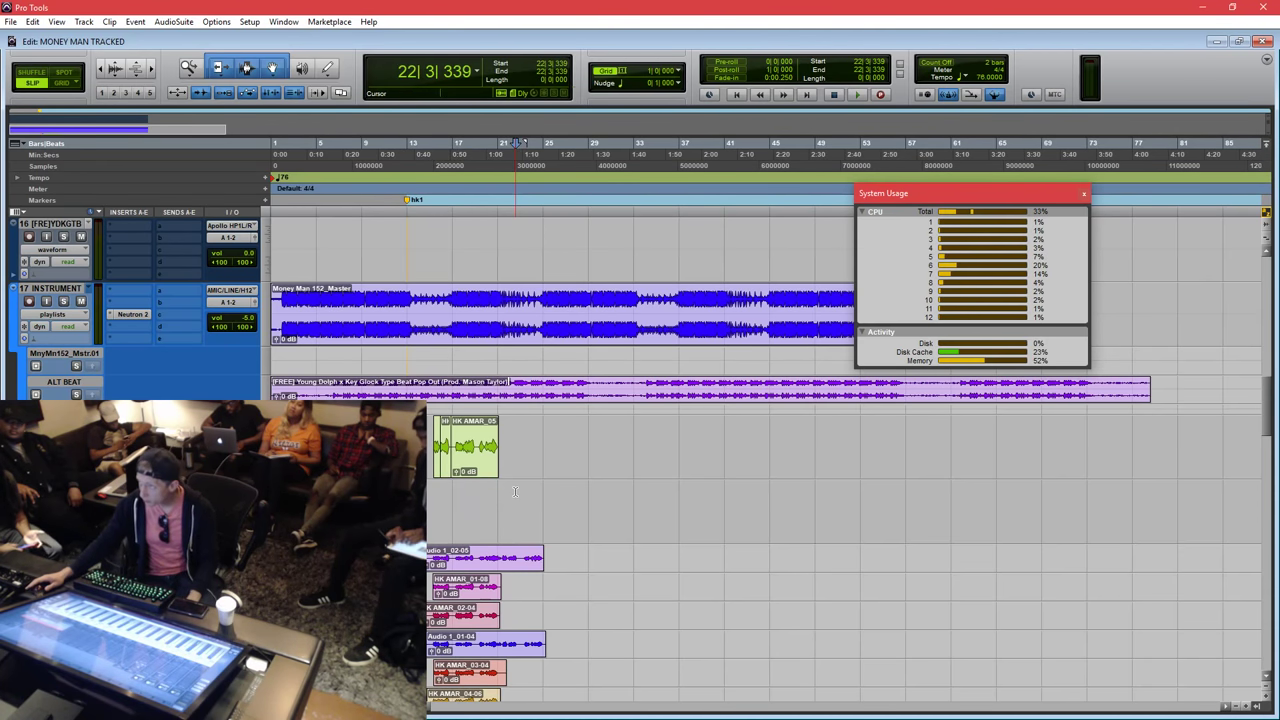
mouse_move(515, 492)
mouse_down()
mouse_move(397, 498)
mouse_move(519, 500)
mouse_up()
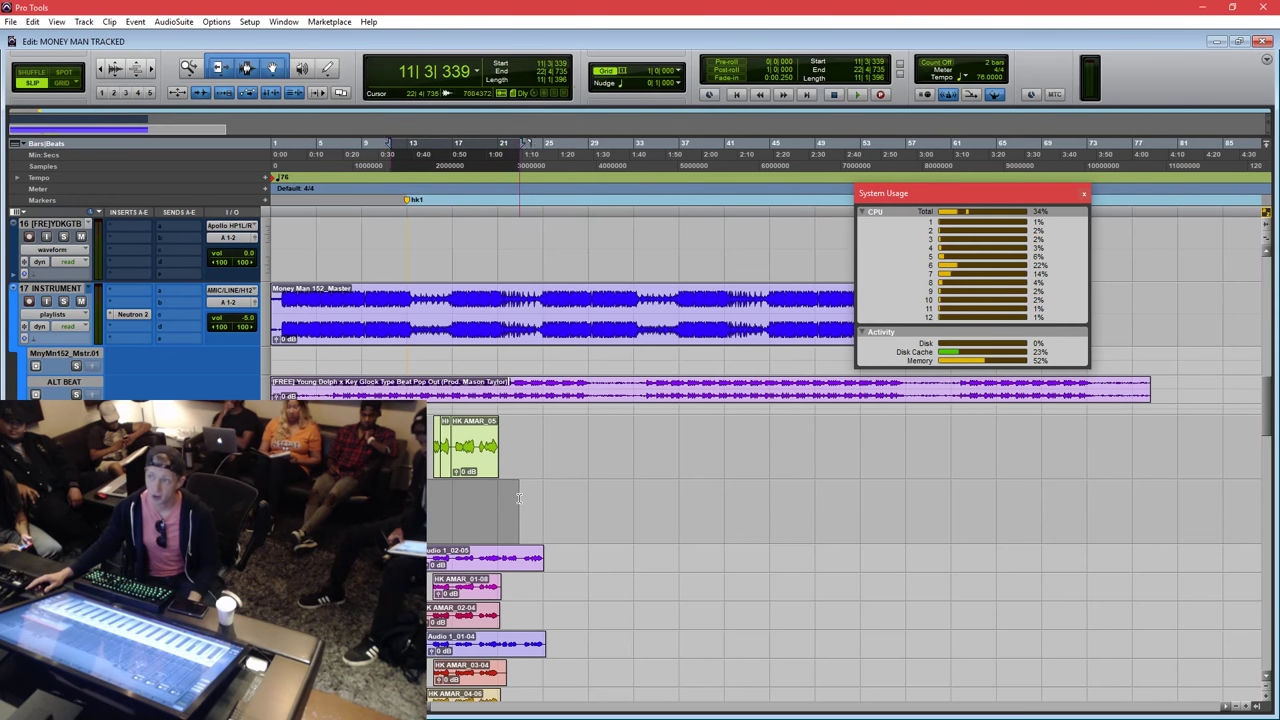
drag(399, 500, 514, 501)
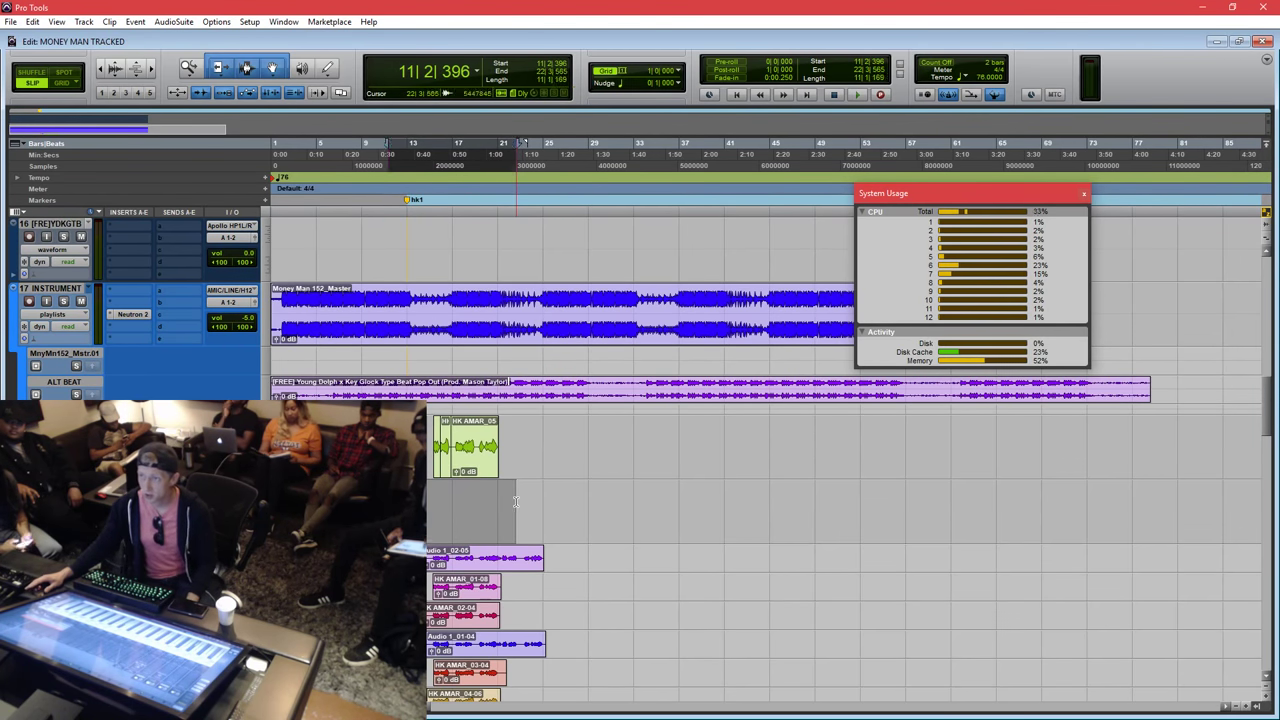
click(516, 501)
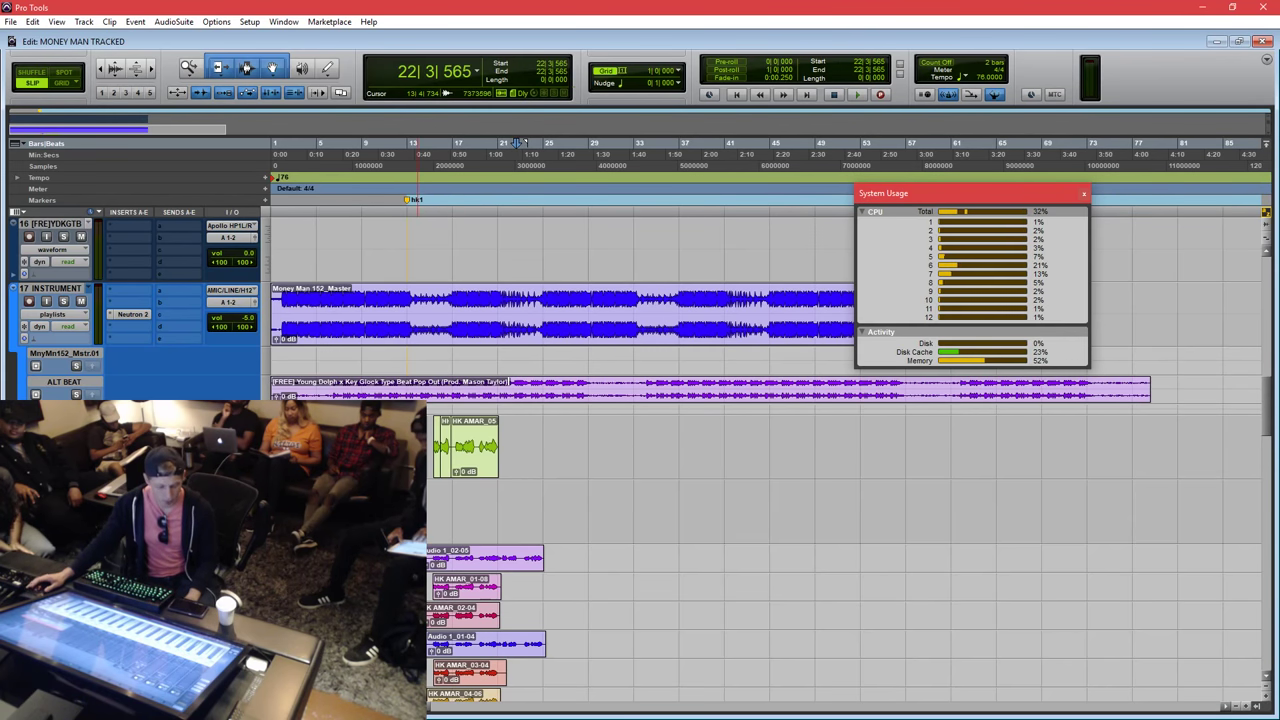
Switch to the Apollo Console Settings and set the hardware buffer size to 1024.
key(alt+Tab)
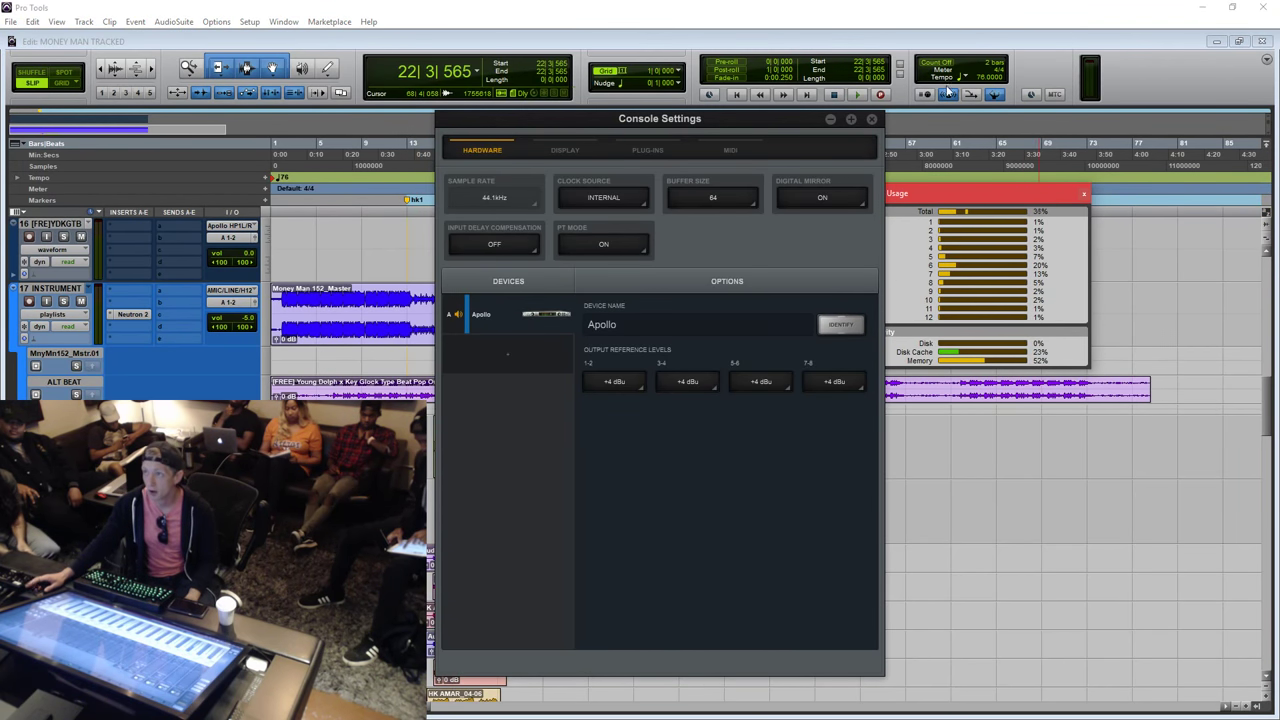
drag(704, 120, 707, 108)
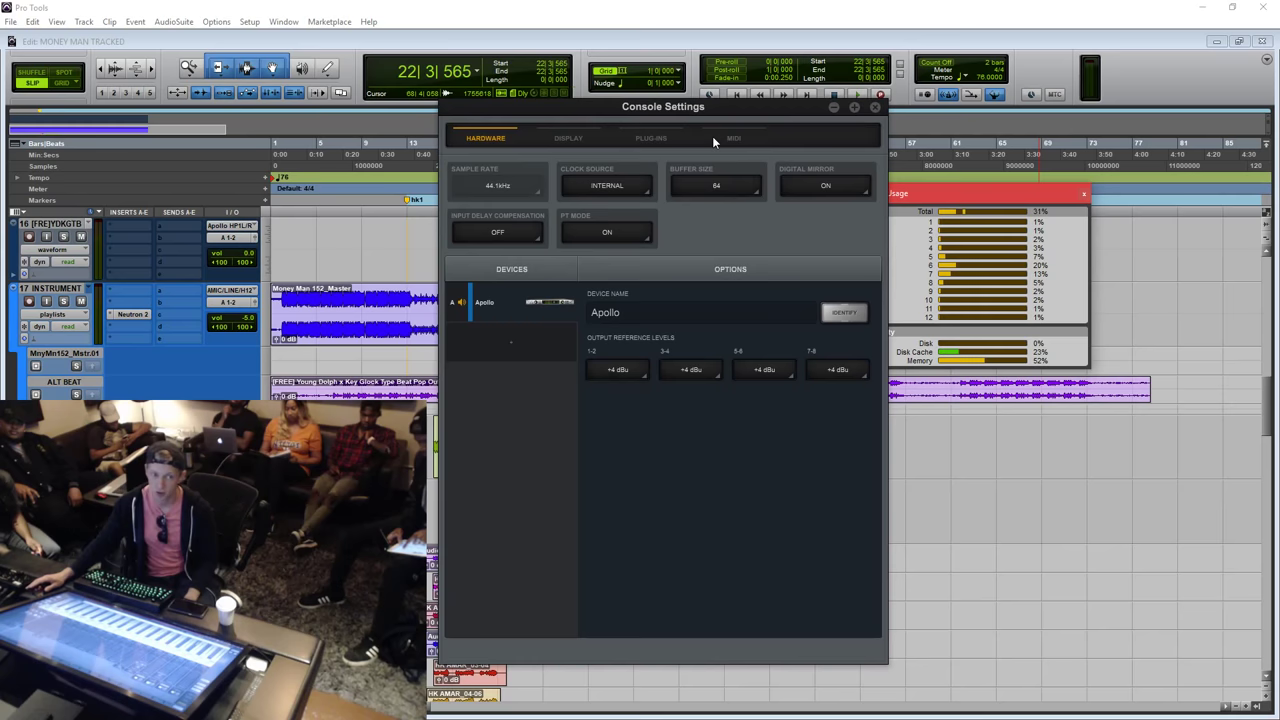
click(722, 188)
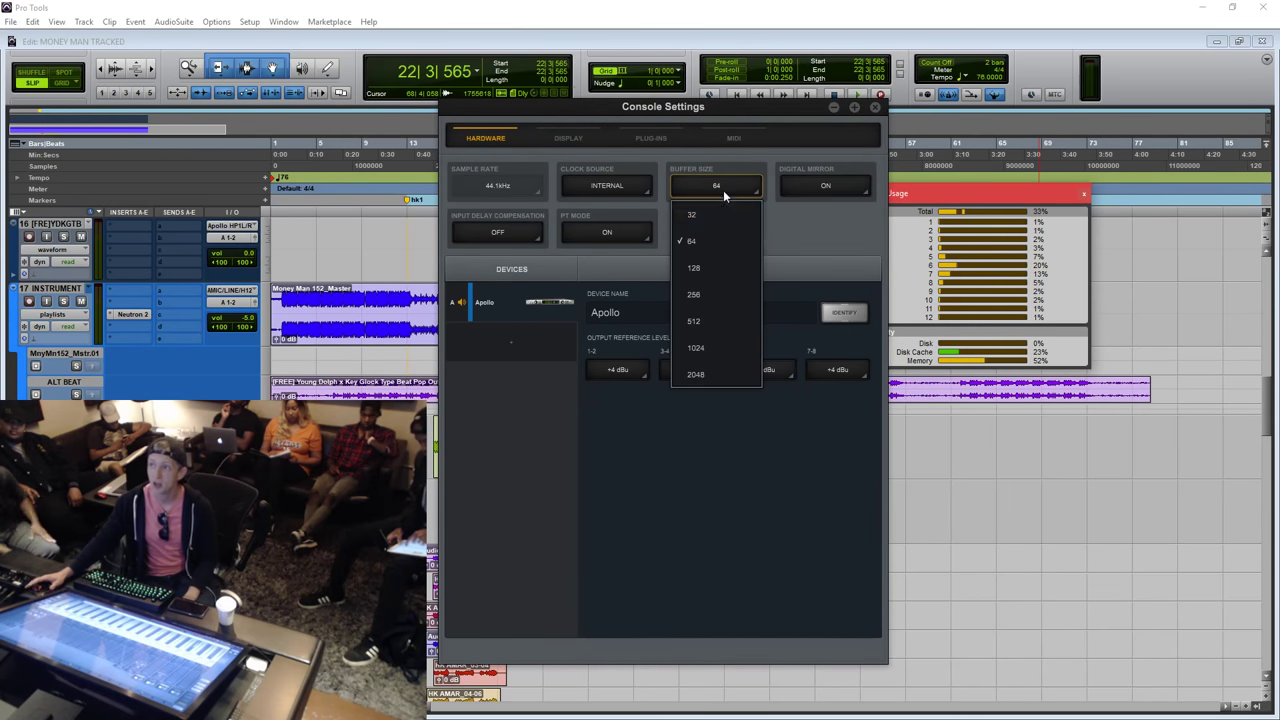
click(715, 348)
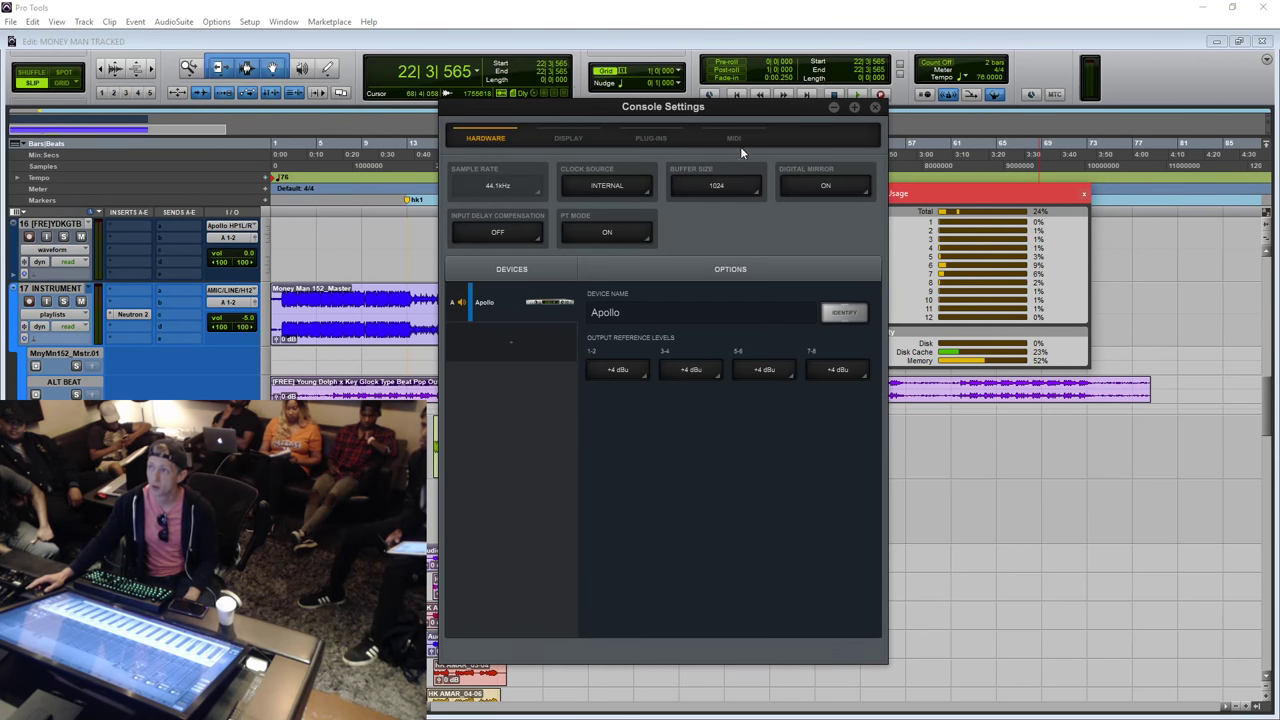
drag(730, 108, 774, 103)
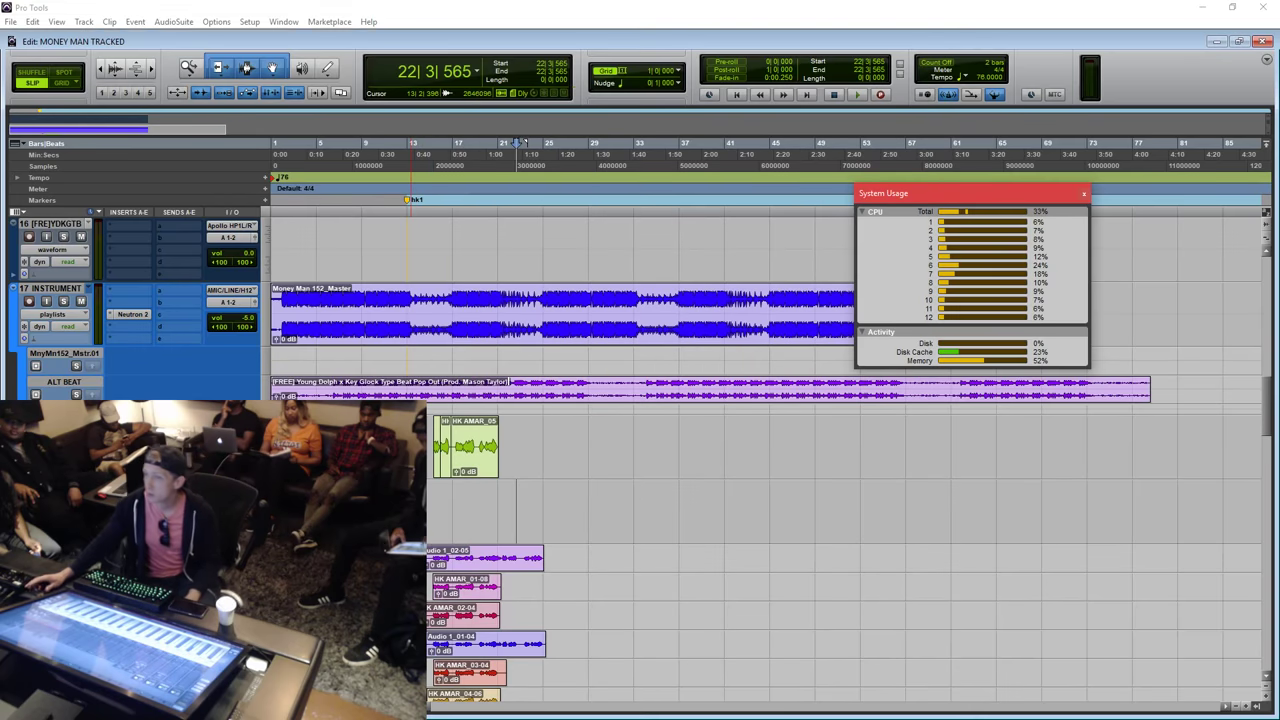
Place the edit cursor at about bar 13 in Pro Tools, inspect the Playback Engine's H/W Buffer Size choices and close the dialog.
click(414, 143)
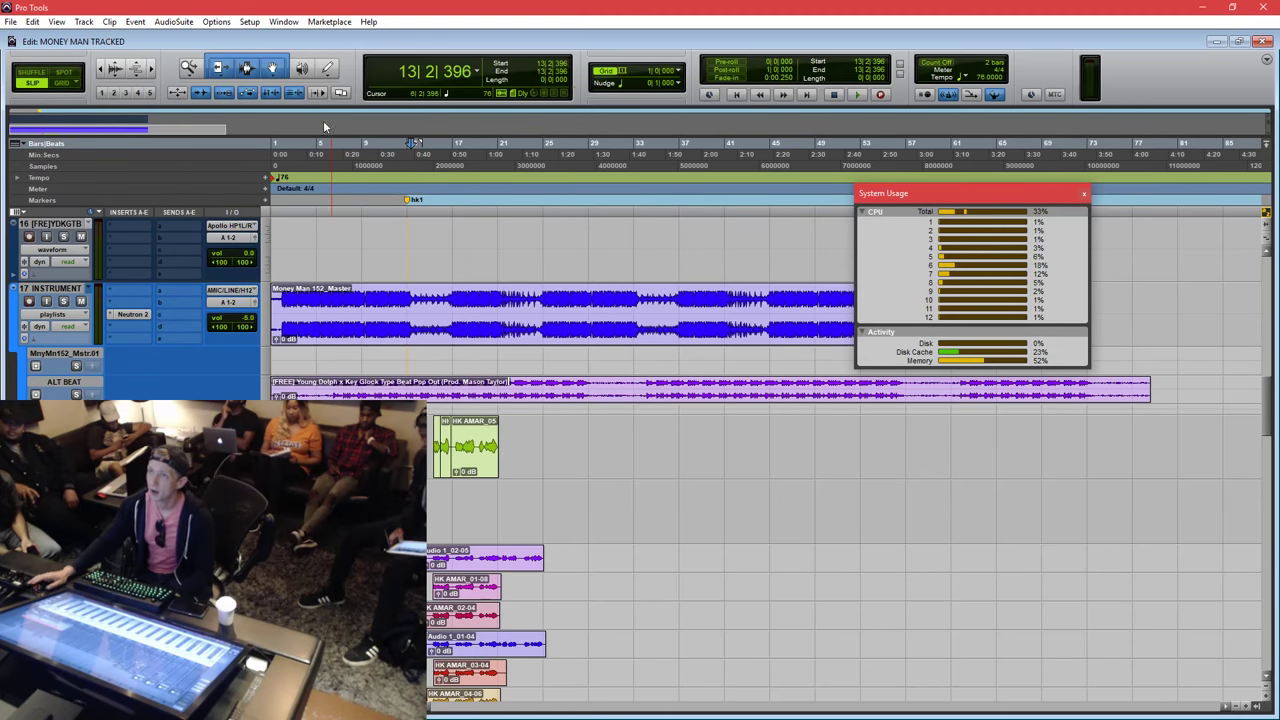
click(252, 22)
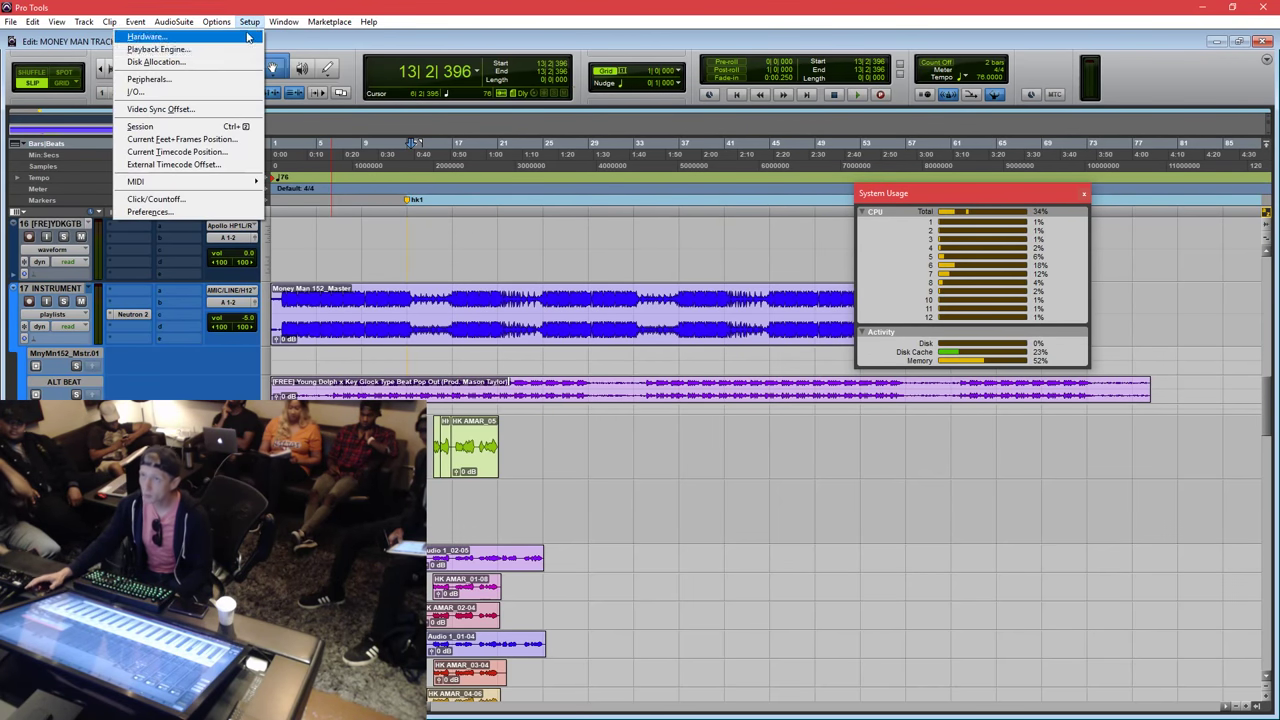
click(190, 48)
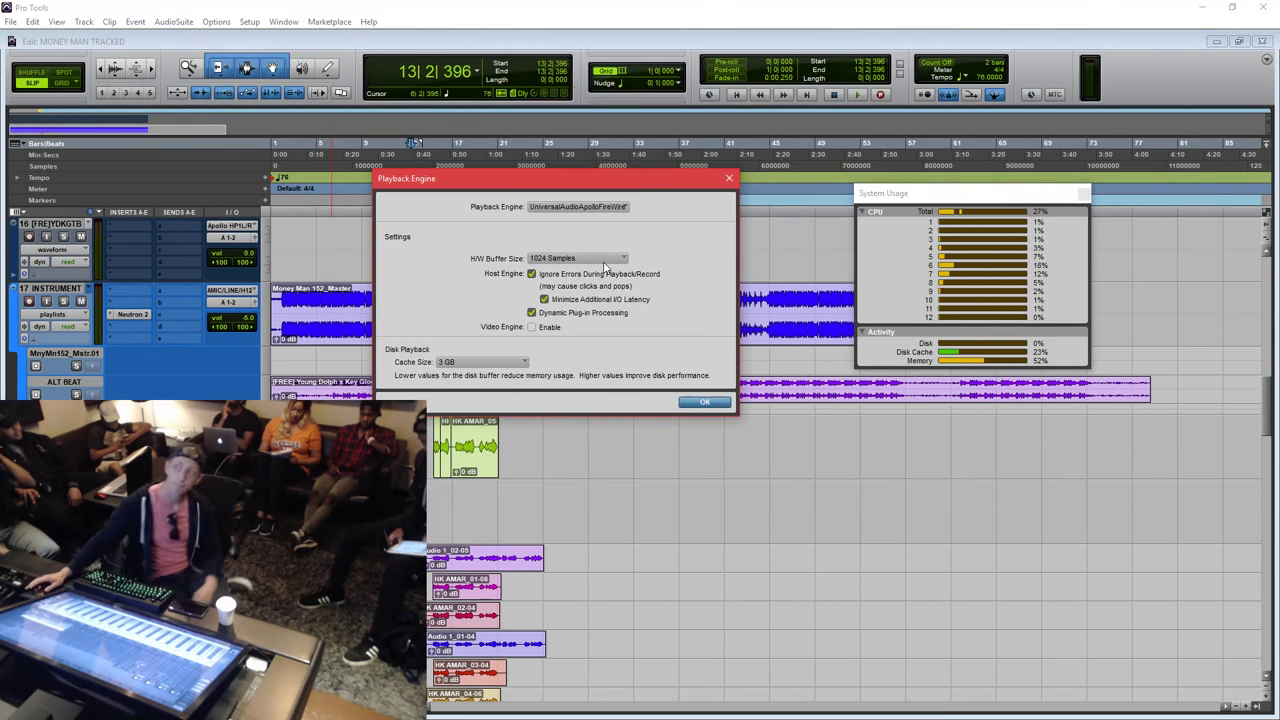
click(598, 259)
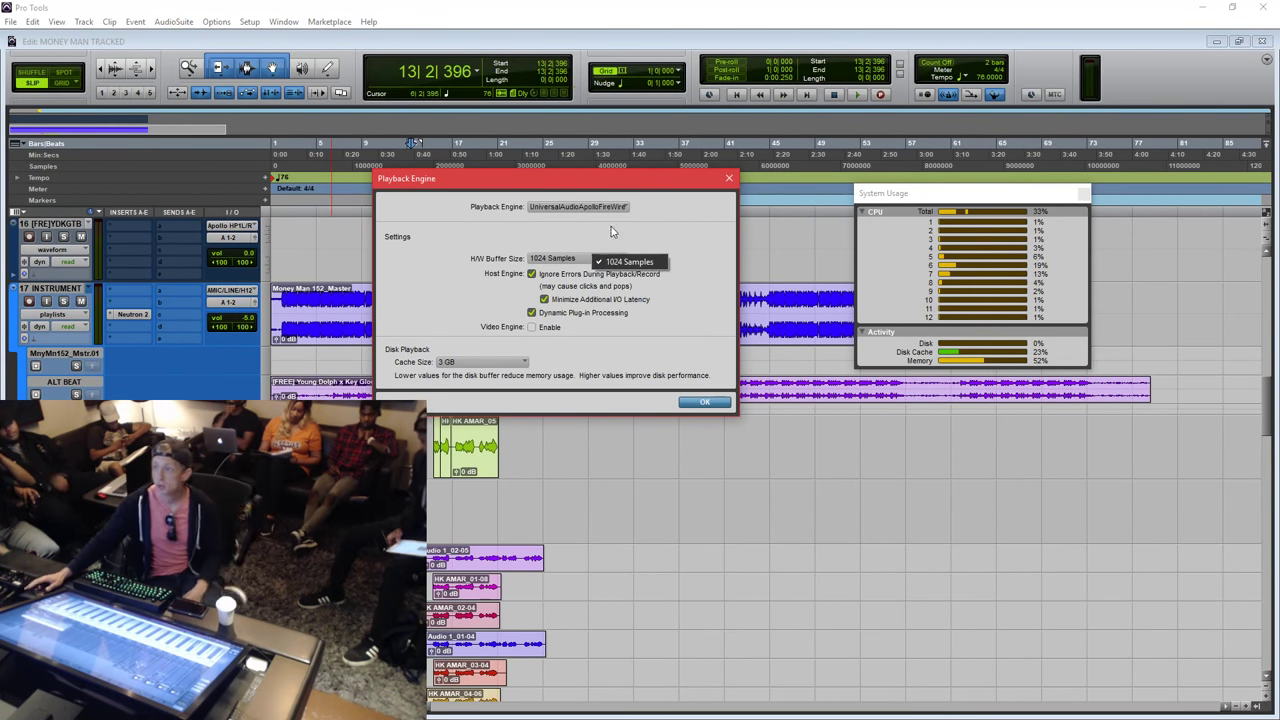
click(628, 173)
drag(628, 173, 623, 197)
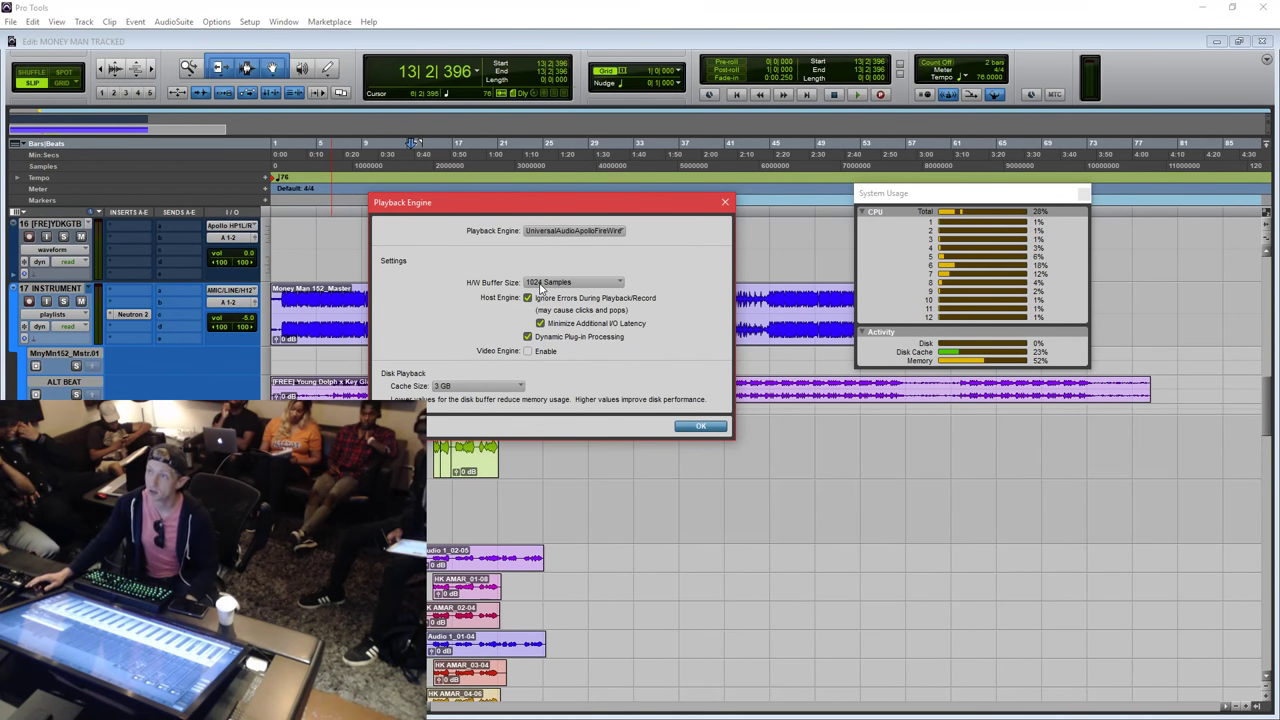
click(725, 202)
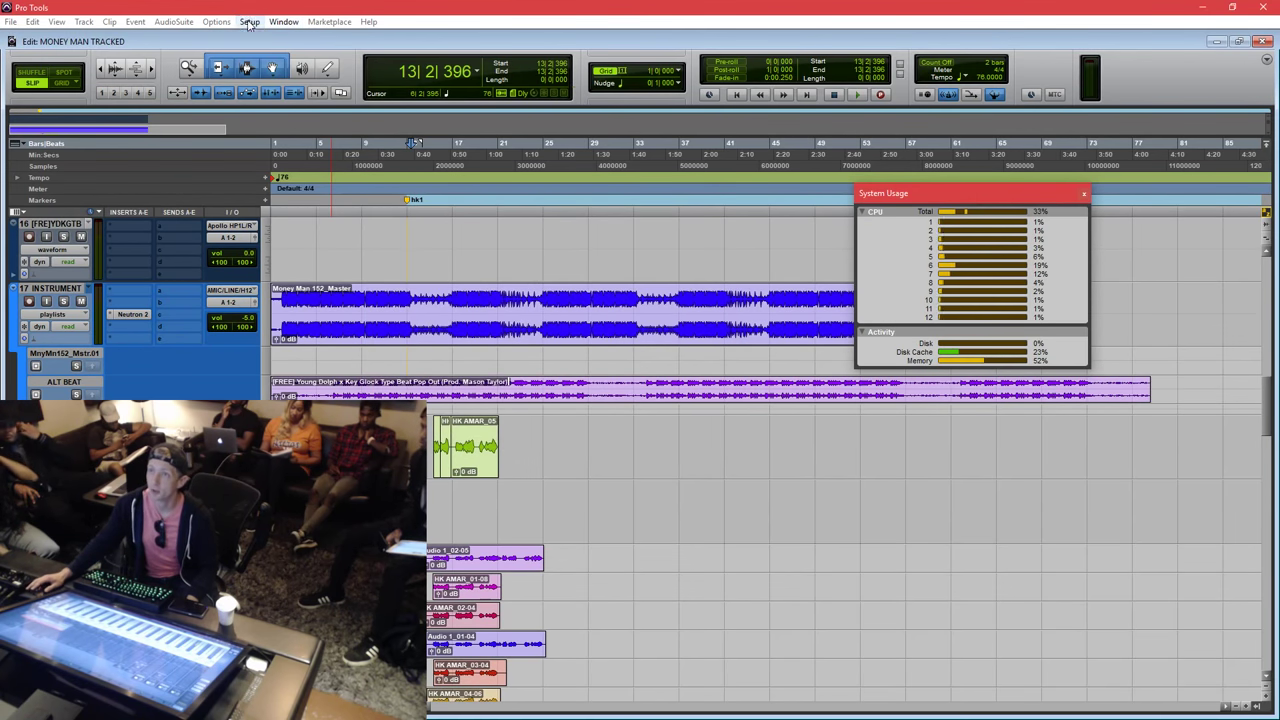
Reopen the Playback Engine dialog beside the Apollo Console Settings, set the console's buffer size to 64 and close the Playback Engine.
click(249, 21)
click(232, 51)
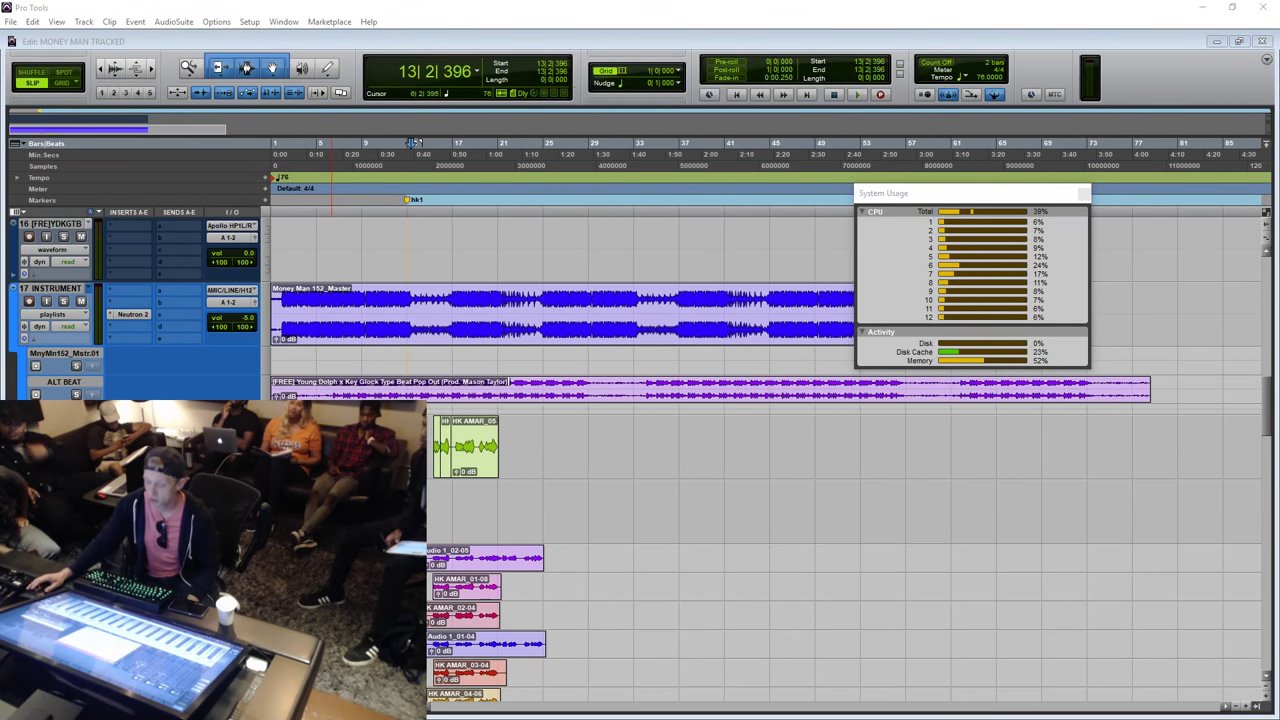
drag(792, 570, 715, 160)
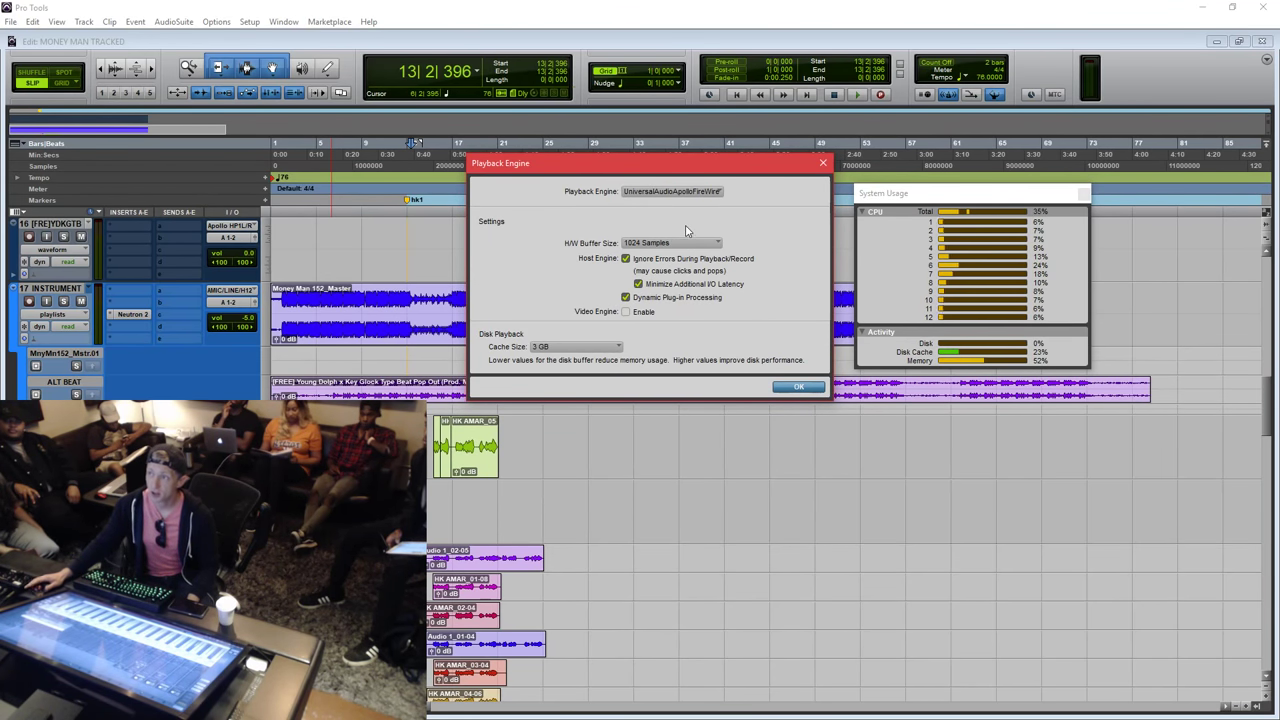
key(alt+Tab)
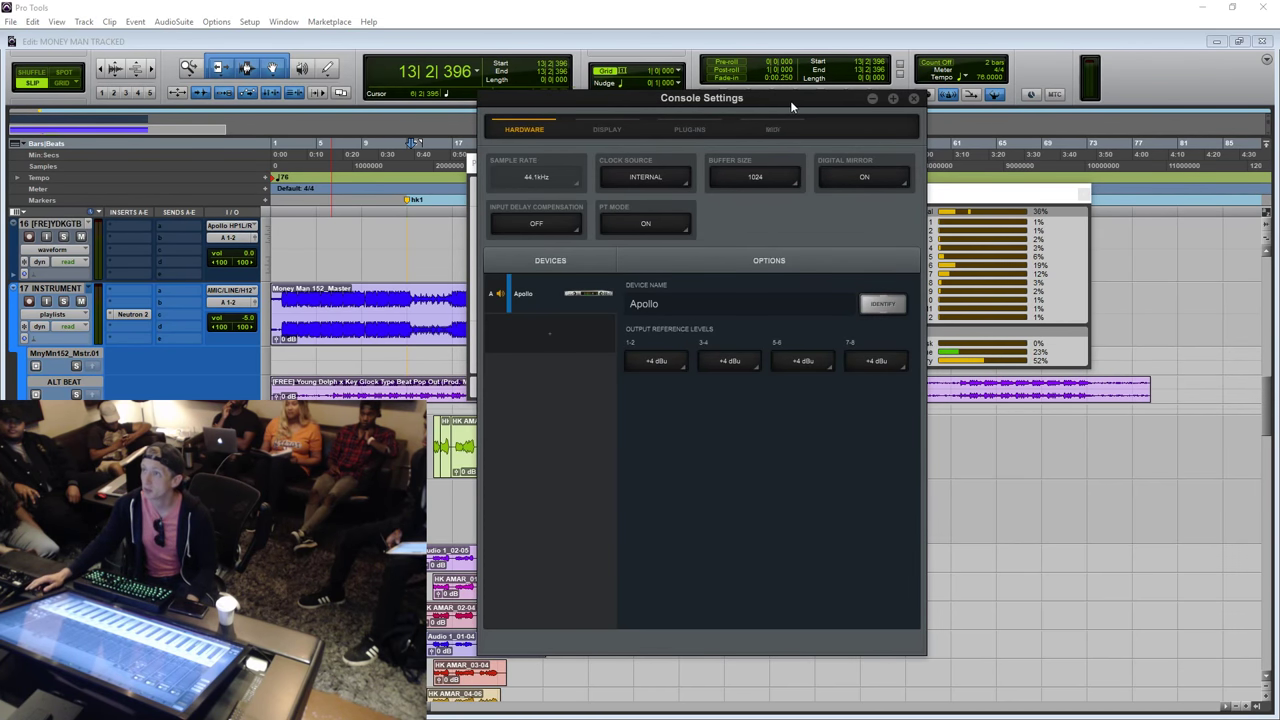
drag(790, 100, 358, 114)
click(318, 195)
click(355, 215)
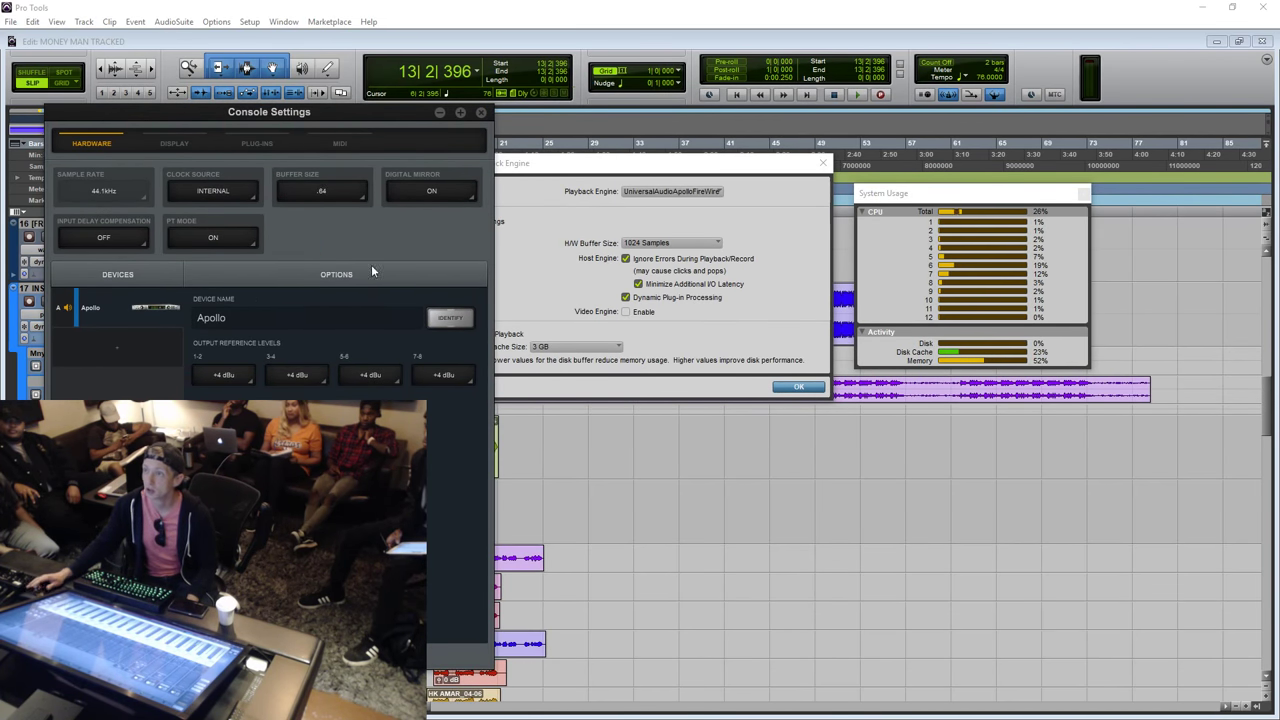
click(760, 215)
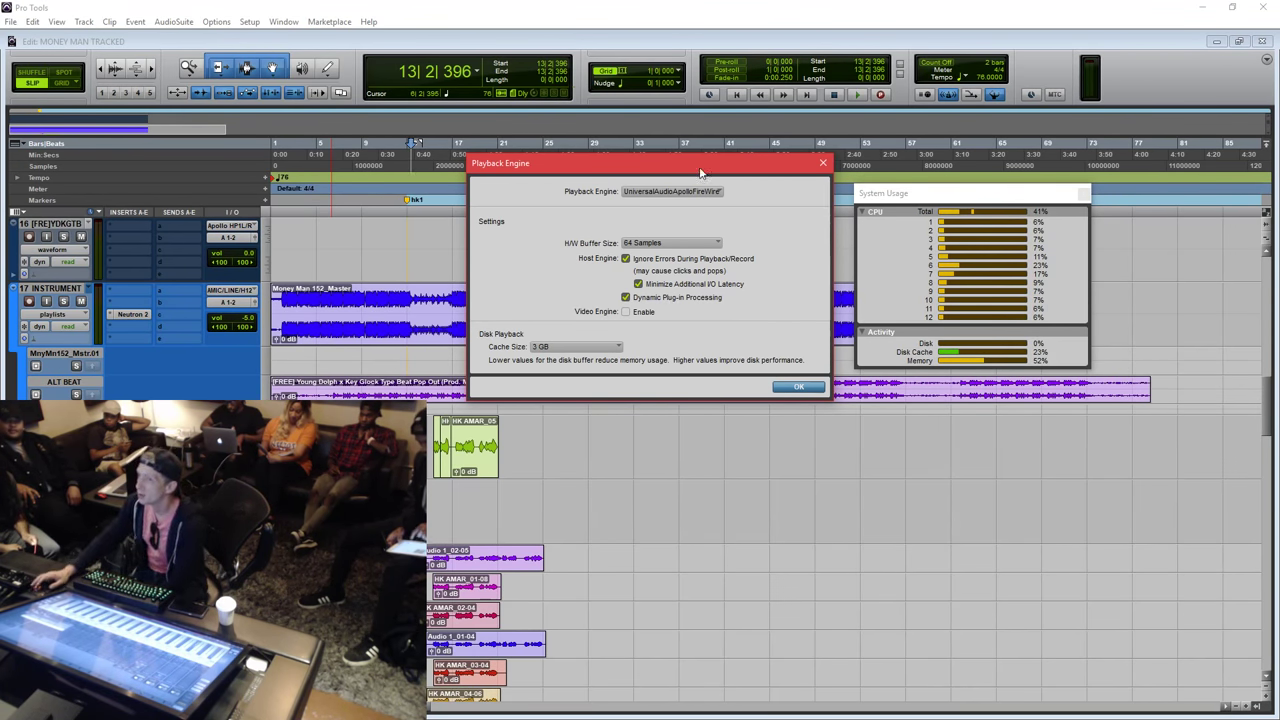
click(822, 163)
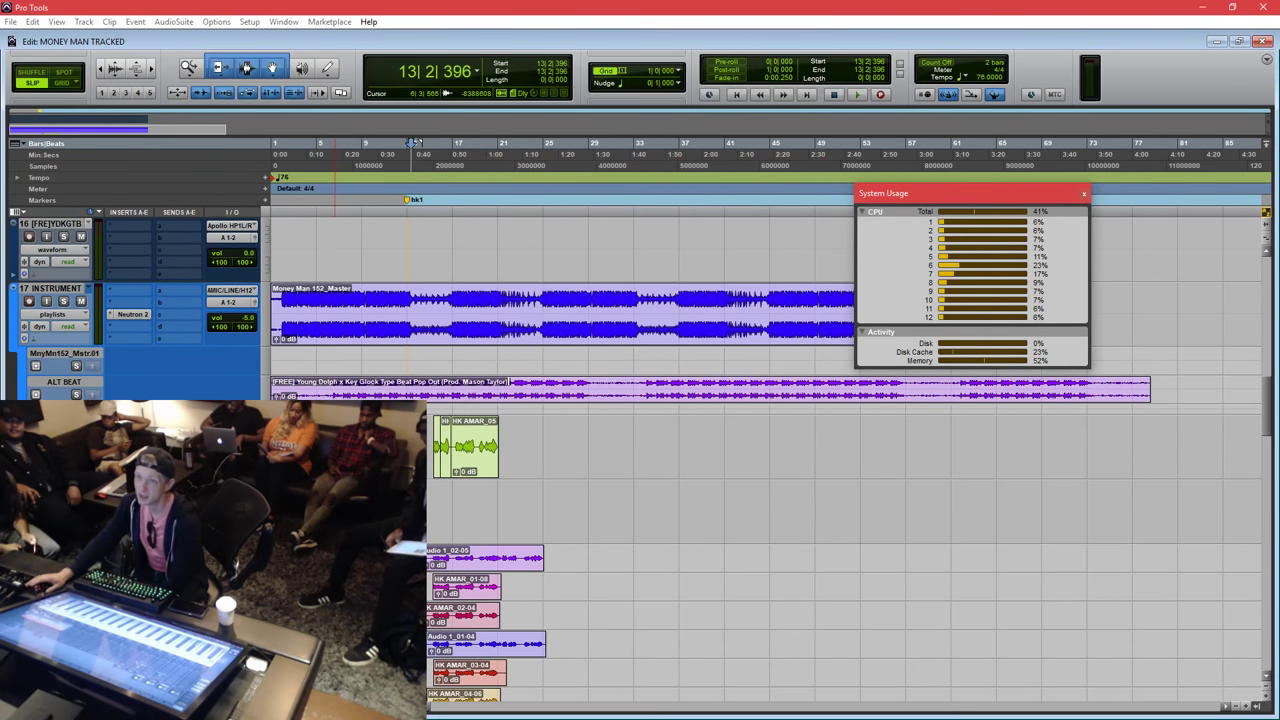
Select about bars 12 to 24 on the HK AMAR track and consolidate the clips into one.
mouse_move(402, 445)
mouse_down()
mouse_move(546, 445)
mouse_move(531, 445)
mouse_up()
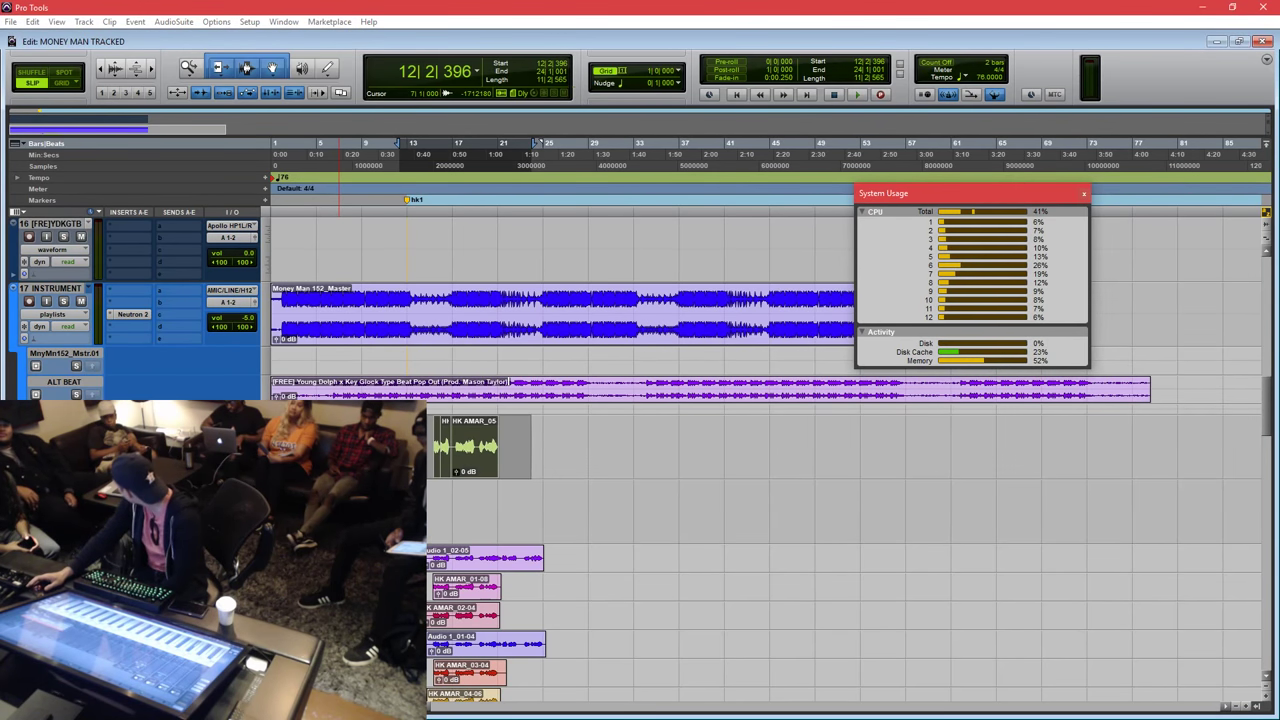
key(alt+shift+3)
click(453, 445)
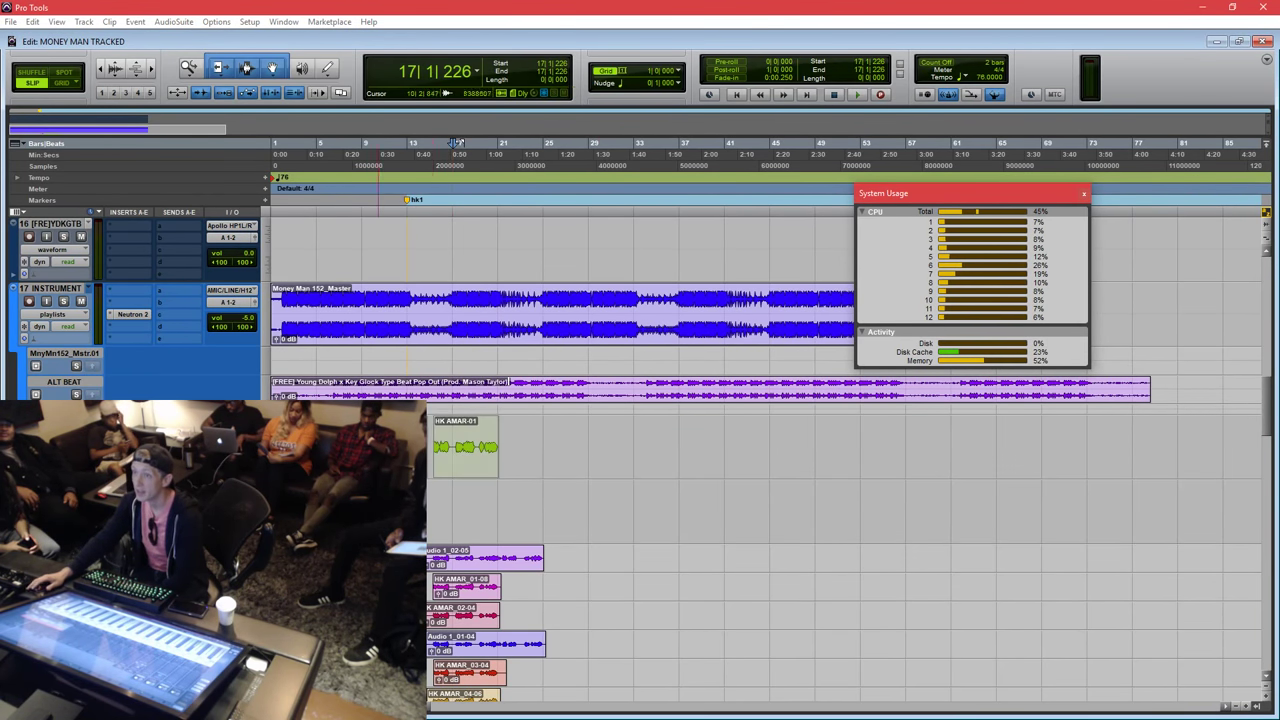
Play the consolidated HK AMAR clip briefly from about bar 17, then place the cursor back inside the clip.
drag(565, 445, 378, 445)
click(466, 440)
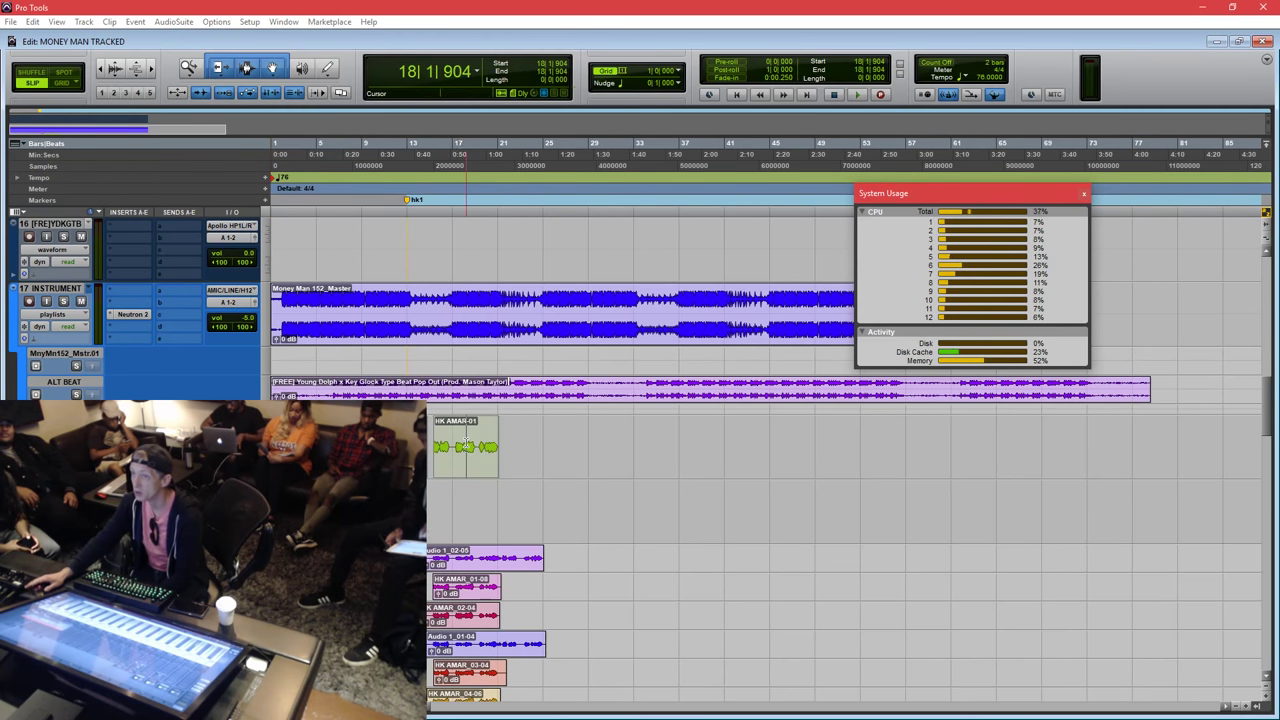
click(451, 436)
click(456, 434)
key(space)
key(space)
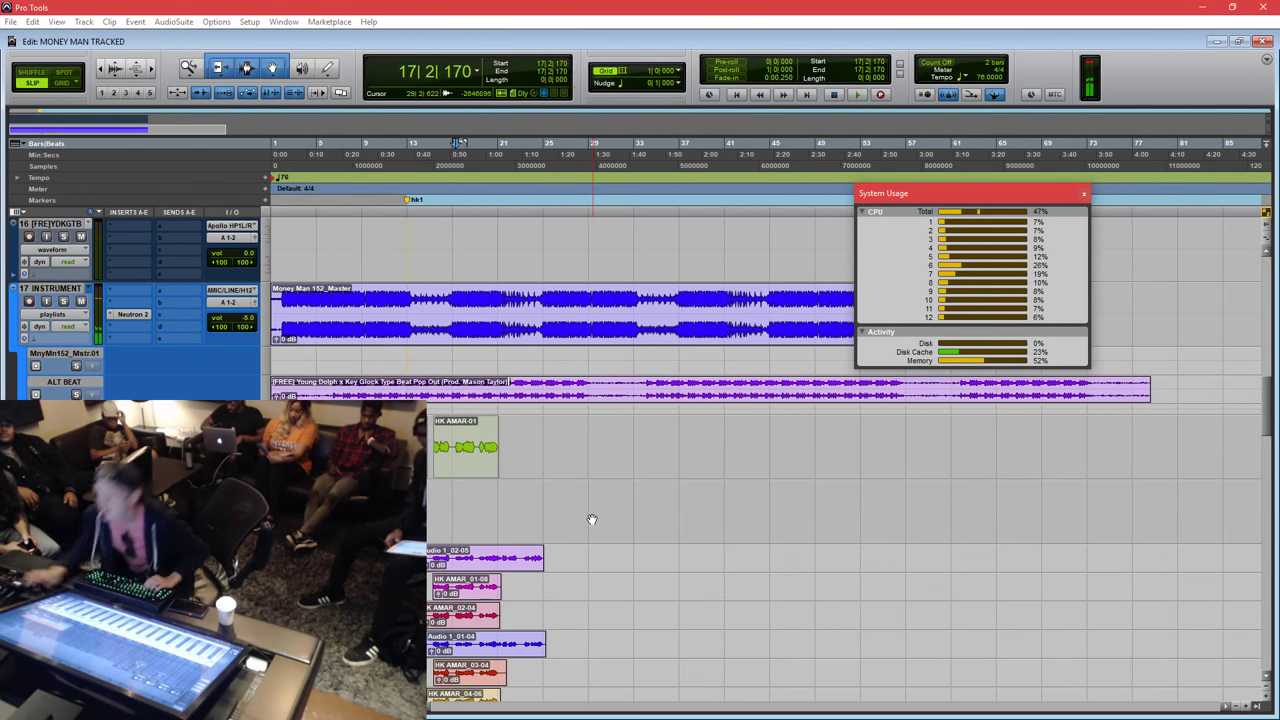
click(463, 446)
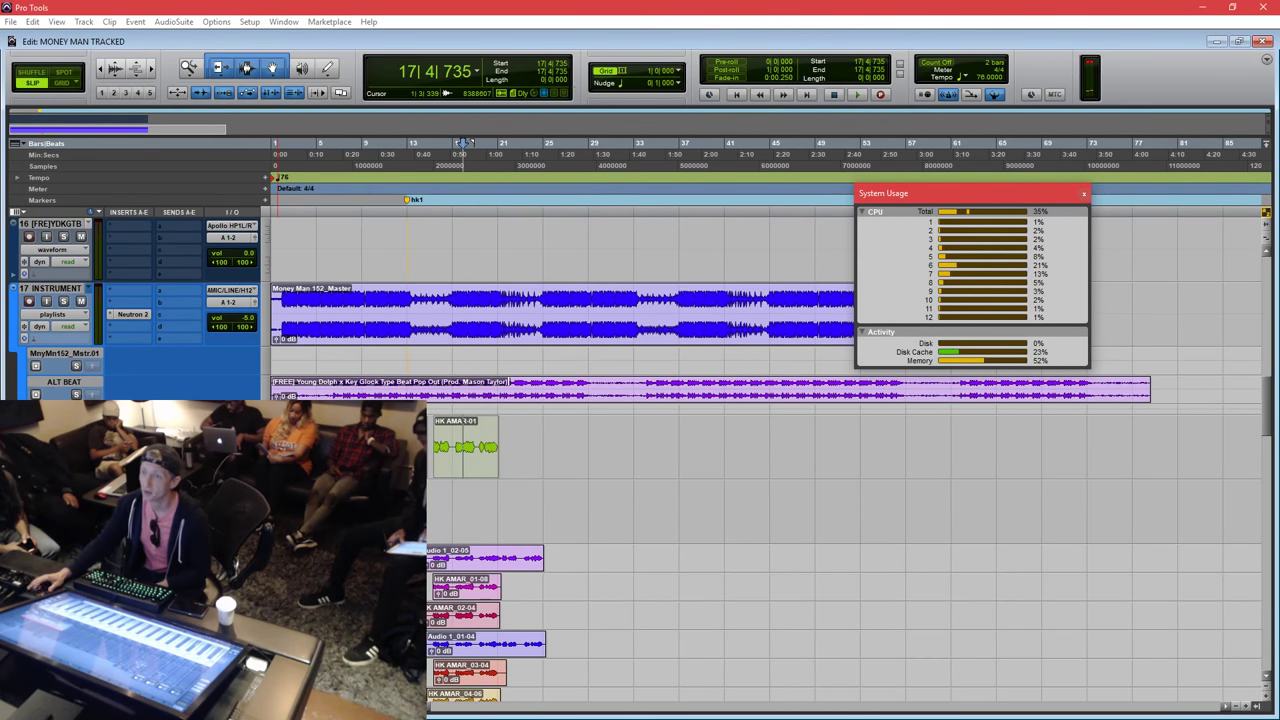
Undo the HK AMAR consolidation, mark the separate clips and place the cursor at about bar 12 before them.
key(ctrl+z)
drag(401, 440, 501, 428)
click(458, 435)
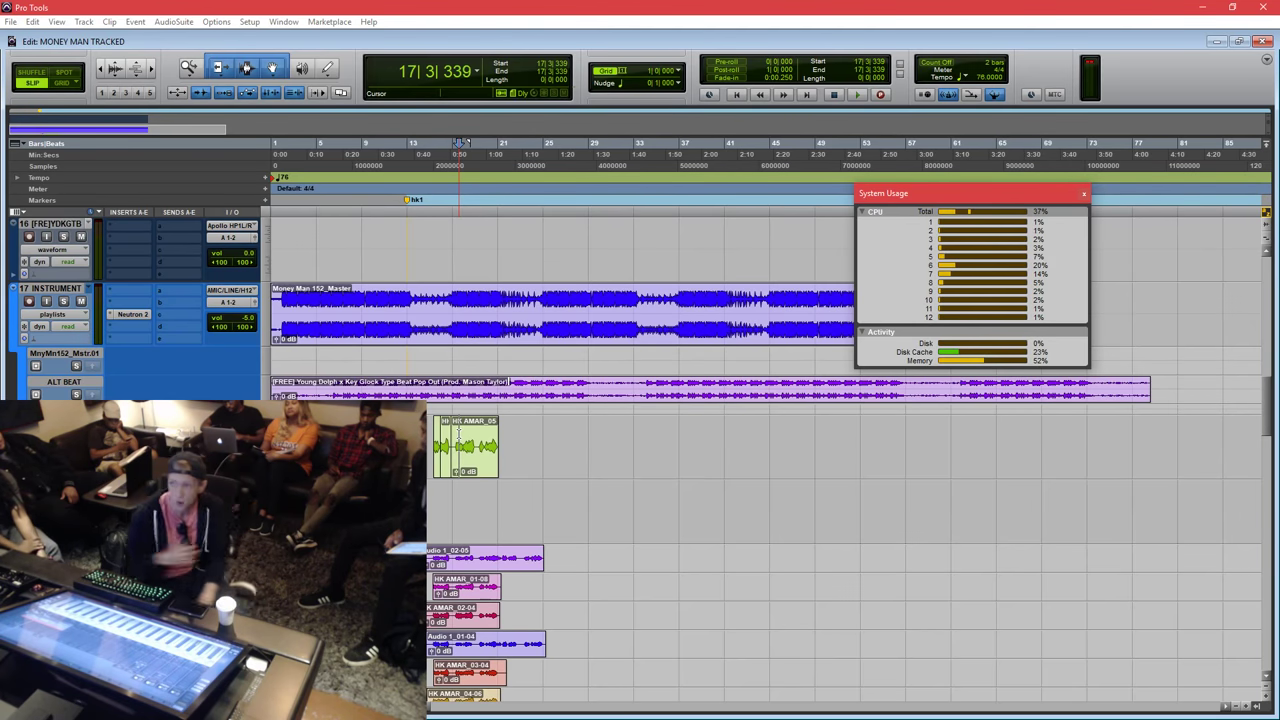
drag(388, 440, 532, 440)
click(391, 440)
mouse_move(390, 440)
mouse_down()
mouse_move(530, 440)
mouse_move(386, 440)
mouse_up()
click(397, 440)
click(396, 440)
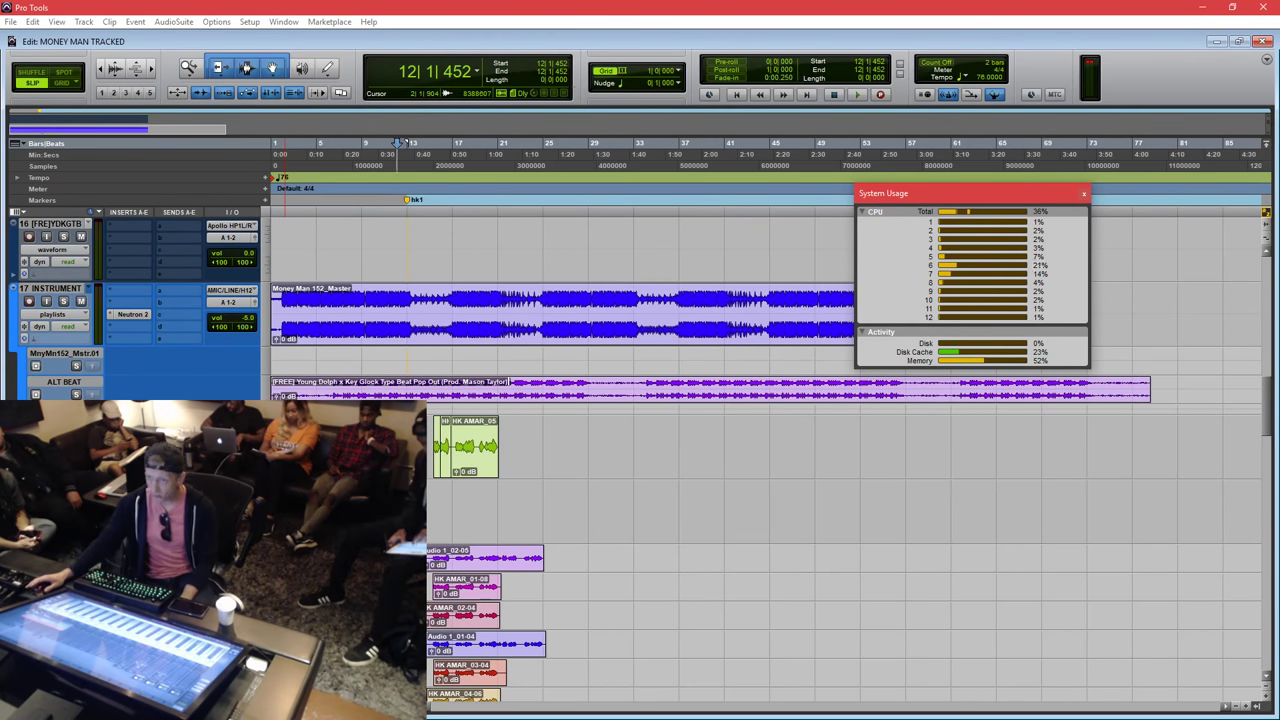
Select about bars 12 to 22 on the HK AMAR track and consolidate its clips into a single clip.
mouse_move(399, 143)
mouse_down()
mouse_move(544, 143)
mouse_move(517, 143)
mouse_up()
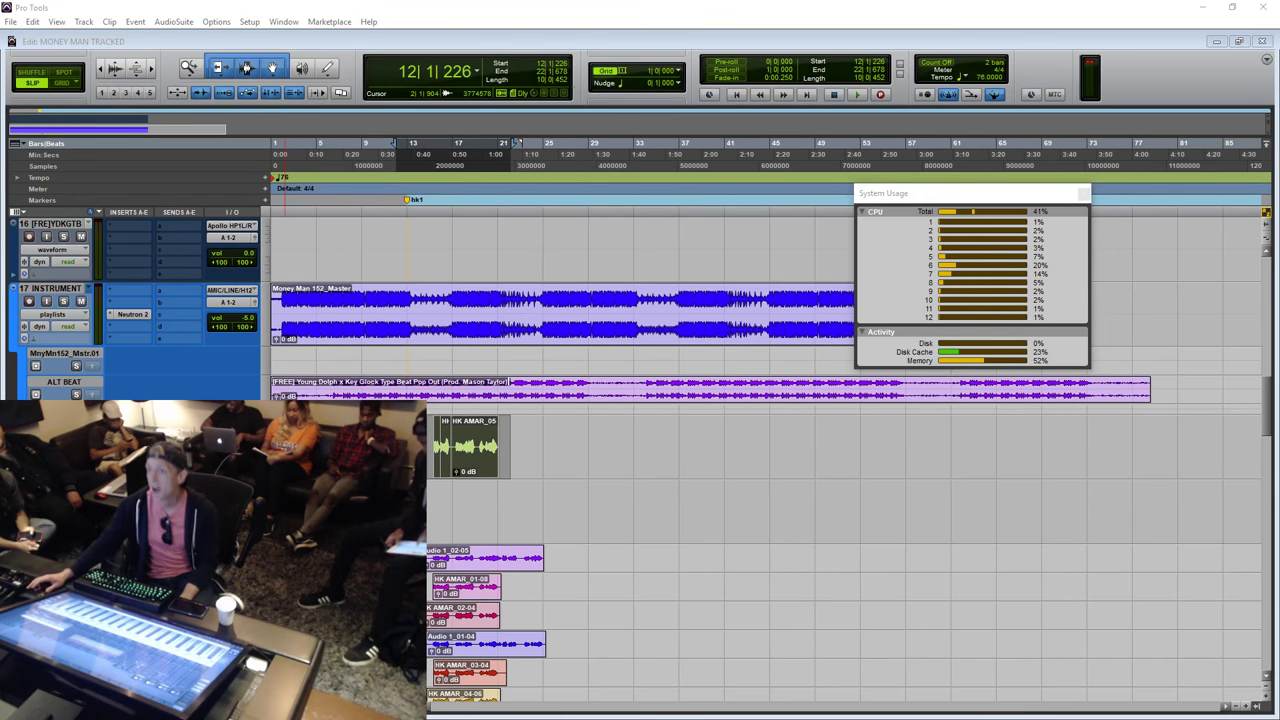
key(alt+Tab)
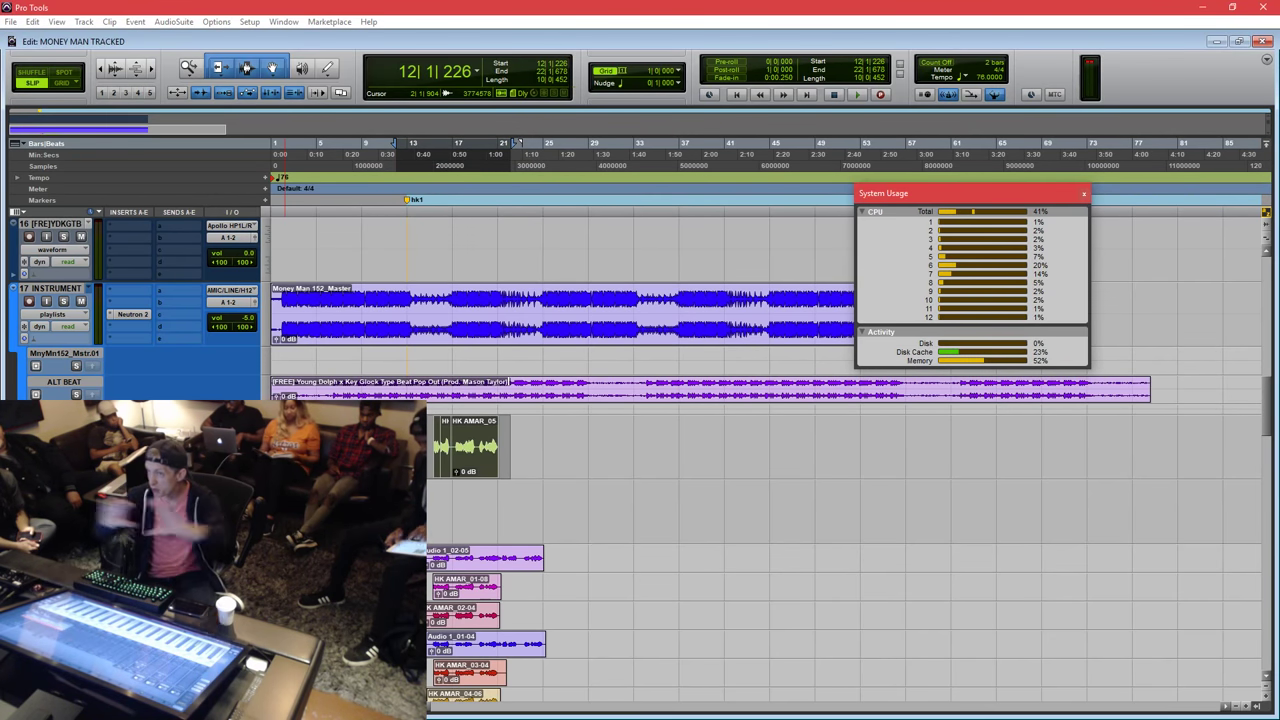
key(ctrl+z)
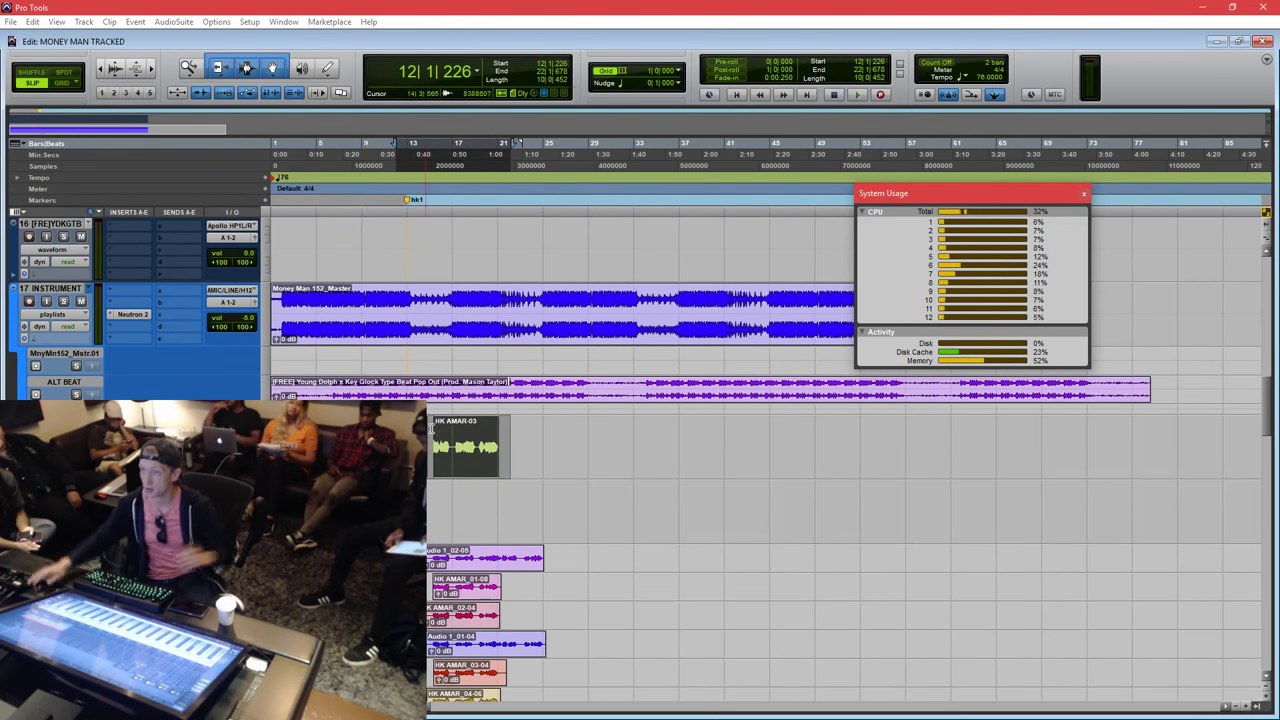
Zoom in on the consolidated HK AMAR clip around bar 18, enlarge the waveforms and select about bars 13 to 19.
click(466, 437)
key(t)
key(t)
key(t)
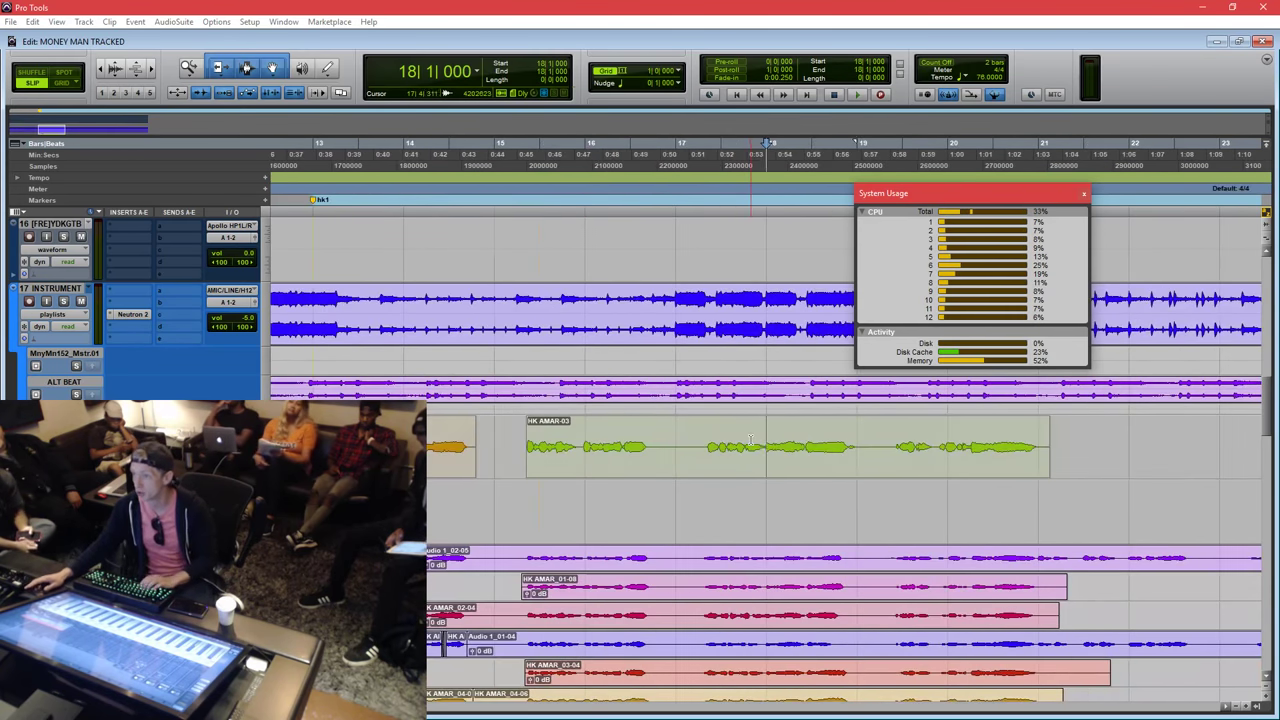
click(751, 440)
key(ctrl+alt+])
key(ctrl+alt+])
drag(700, 438, 338, 443)
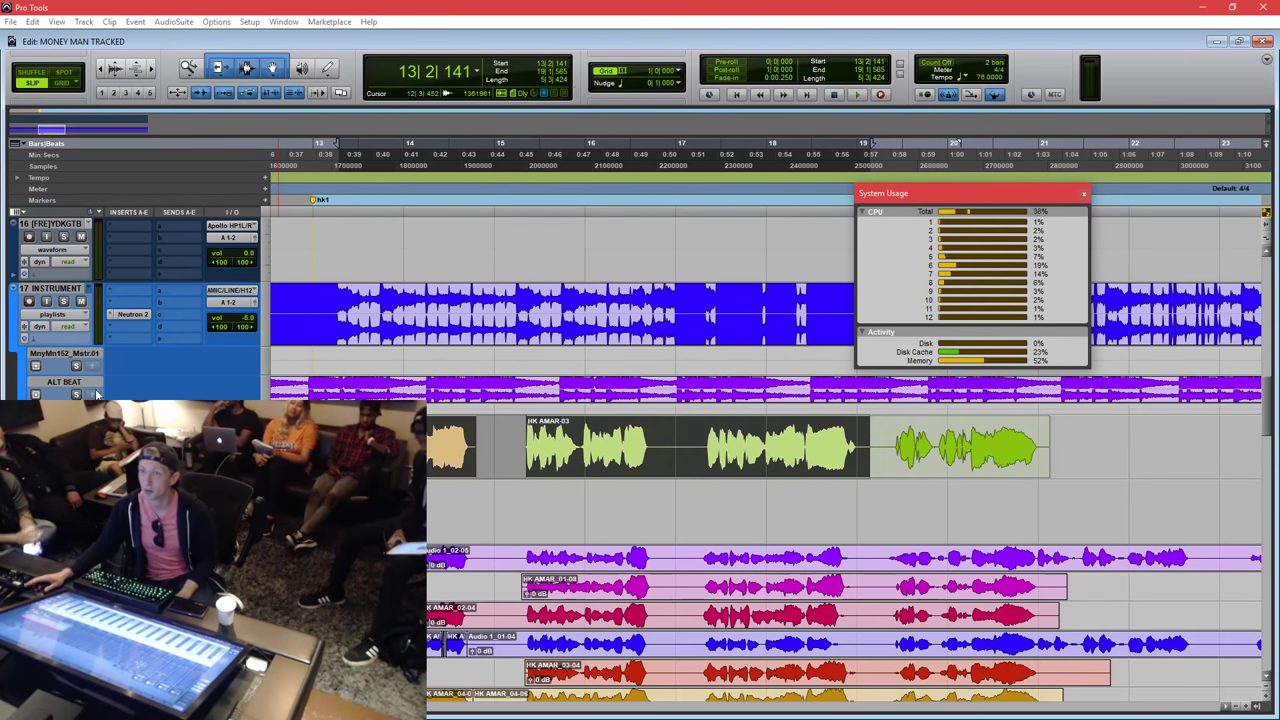
Select the MM152 beat tracks at the start of the track list, return to the HK AMAR track and play briefly from about bar 13.
scroll(318, 313, up, 4)
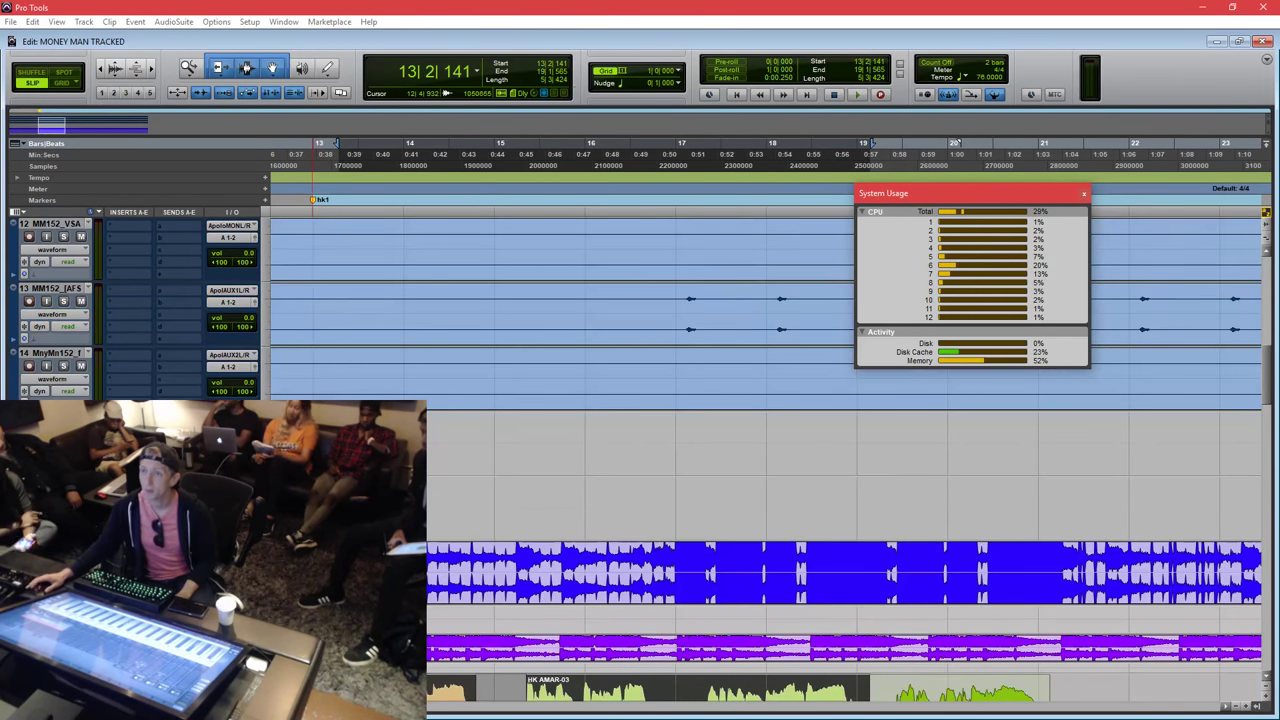
scroll(318, 313, up, 10)
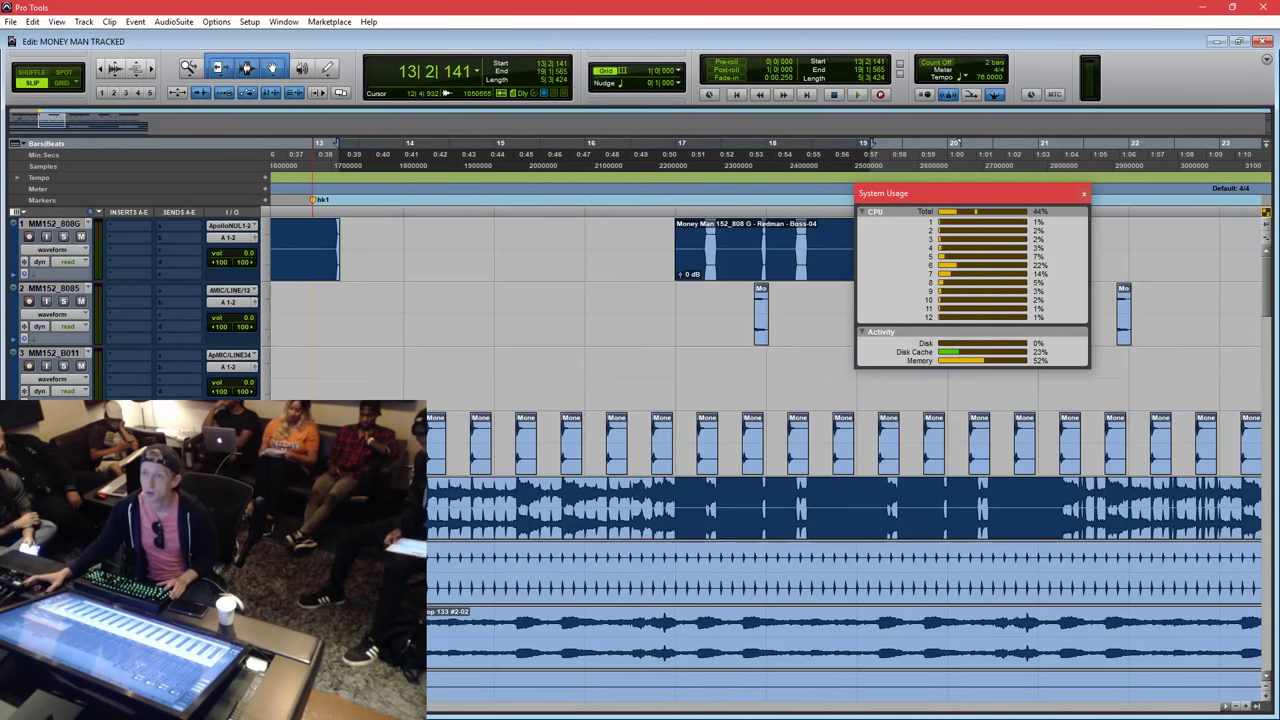
click(60, 226)
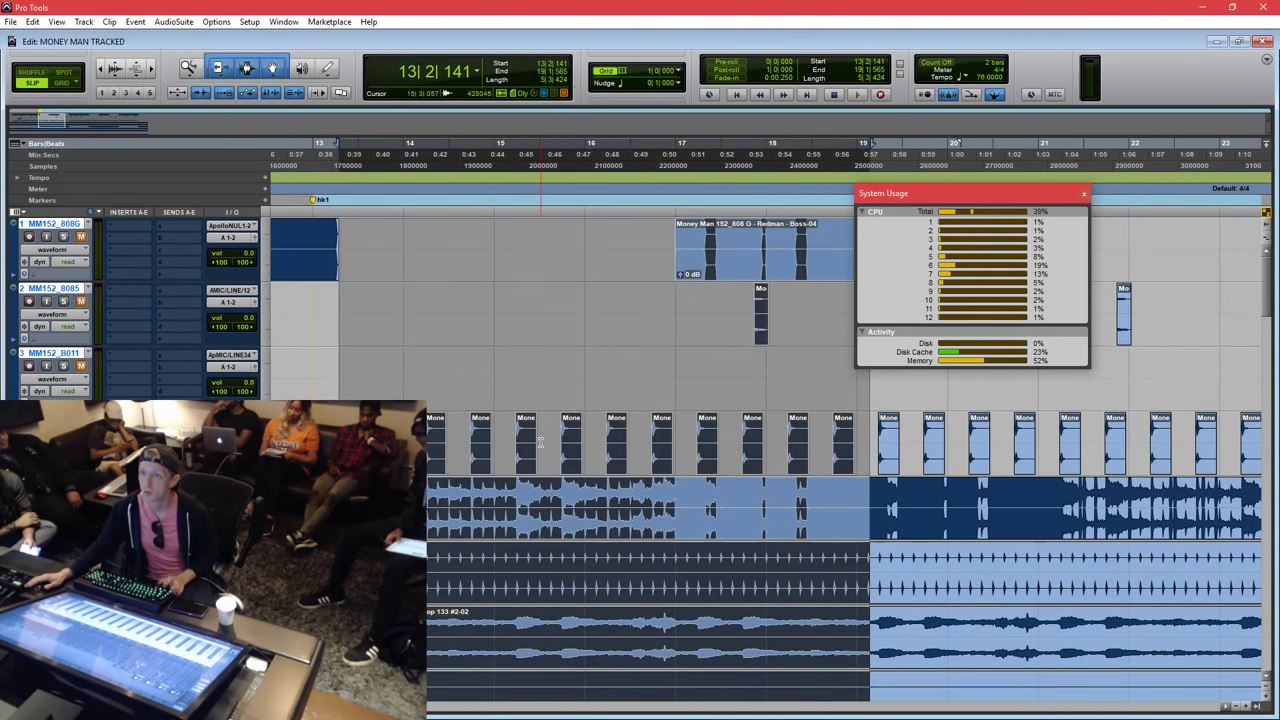
scroll(540, 441, down, 10)
scroll(540, 441, up, 1)
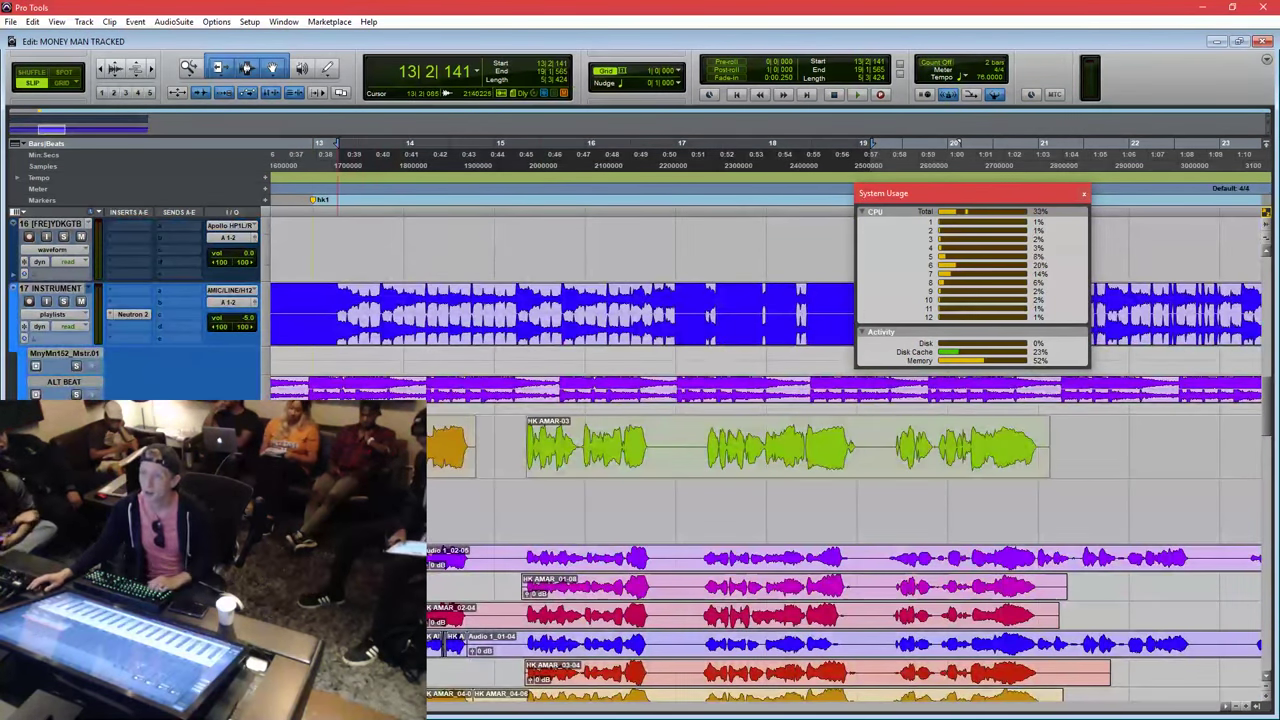
key(space)
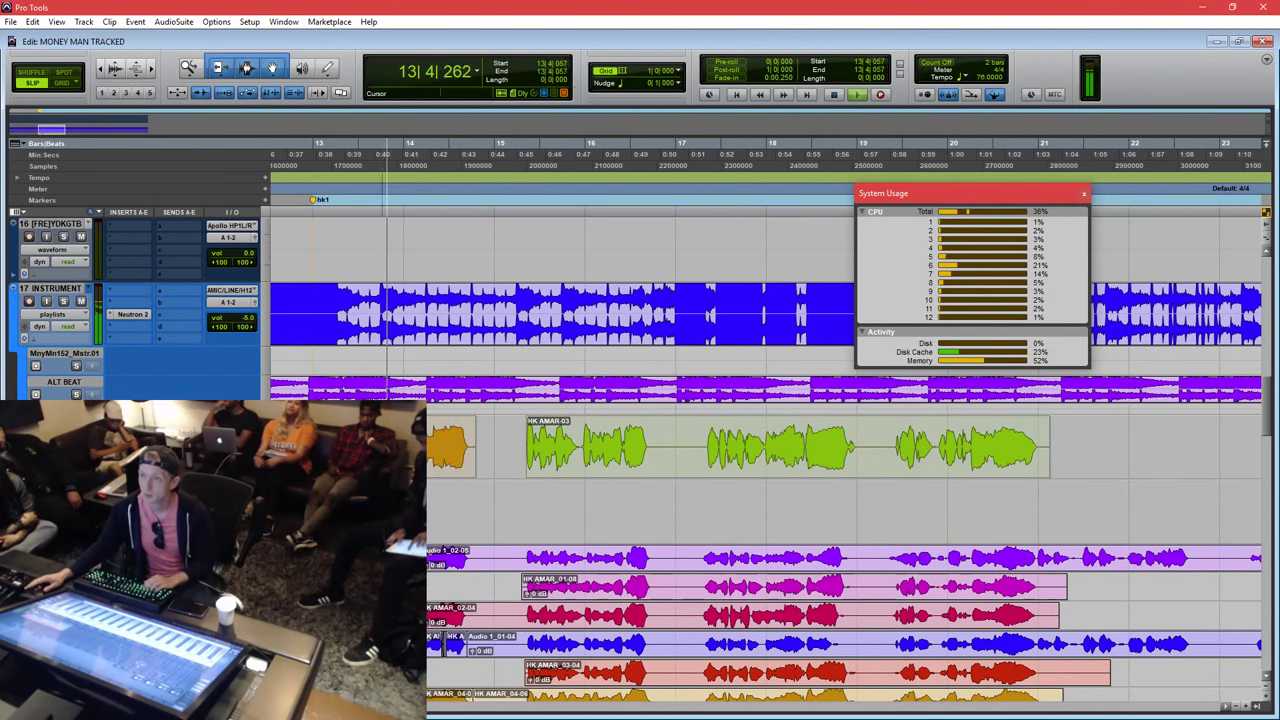
key(space)
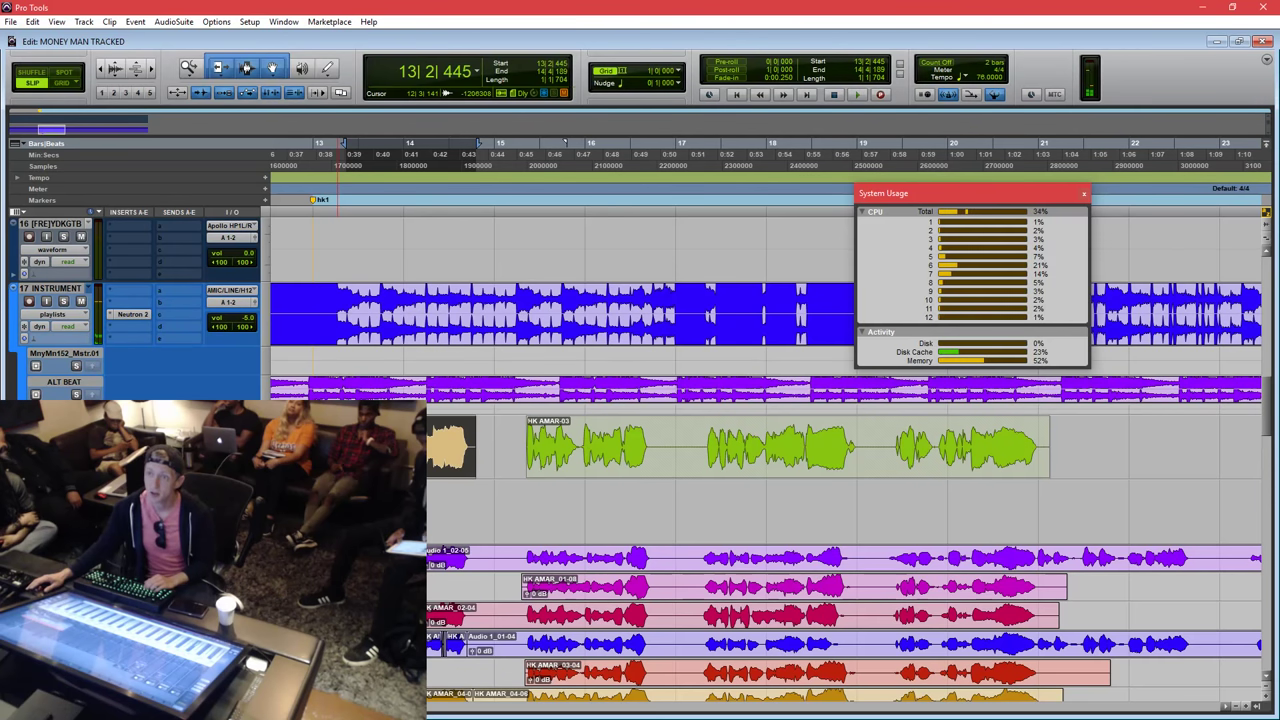
Undo the HK AMAR consolidation, mark part of the separate clips around bar 17 and place the cursor at about bar 13.
key(ctrl+z)
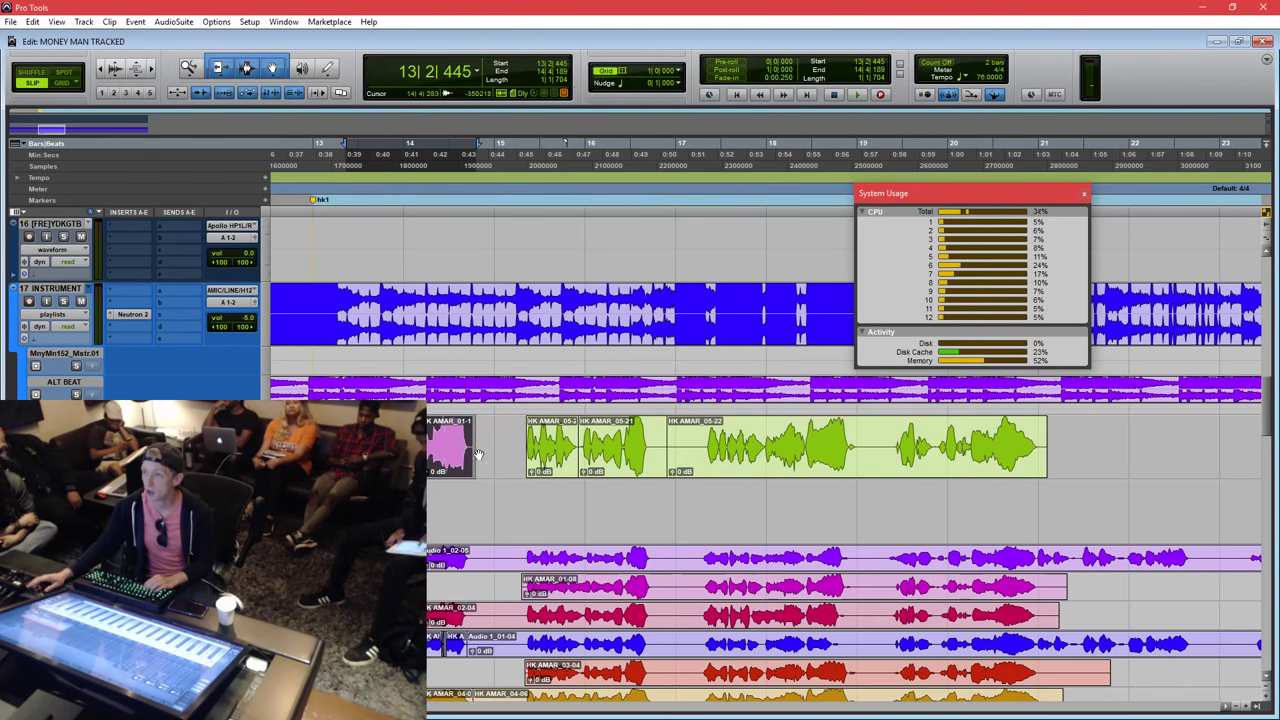
drag(883, 445, 684, 441)
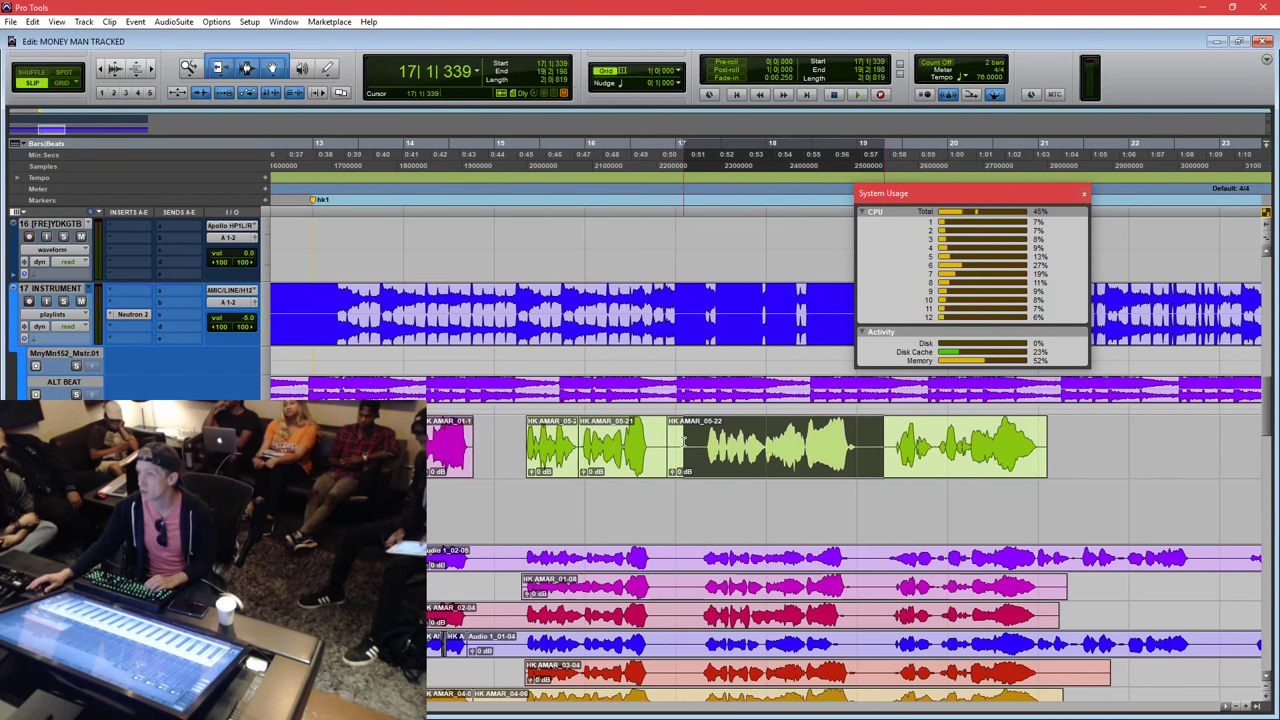
click(454, 439)
mouse_move(321, 441)
mouse_down()
mouse_move(1073, 443)
mouse_move(334, 443)
mouse_move(972, 445)
mouse_move(1074, 467)
mouse_move(742, 443)
mouse_move(336, 443)
mouse_up()
click(330, 443)
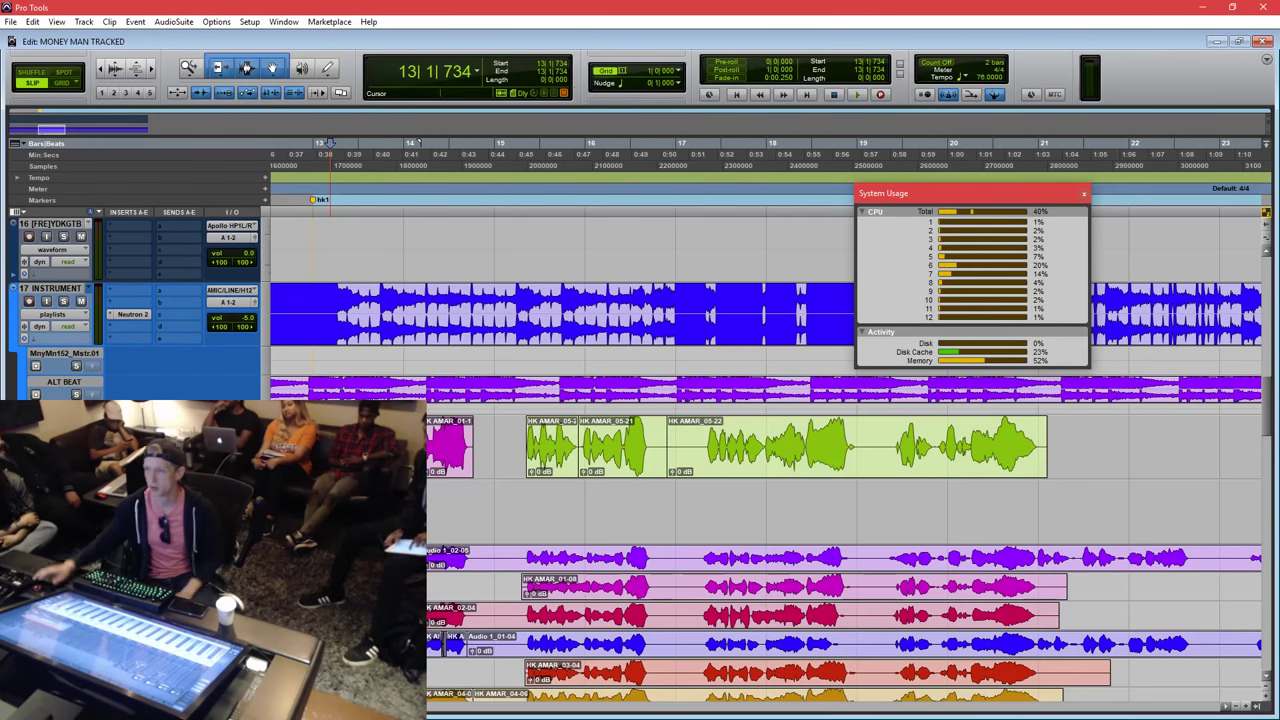
click(332, 143)
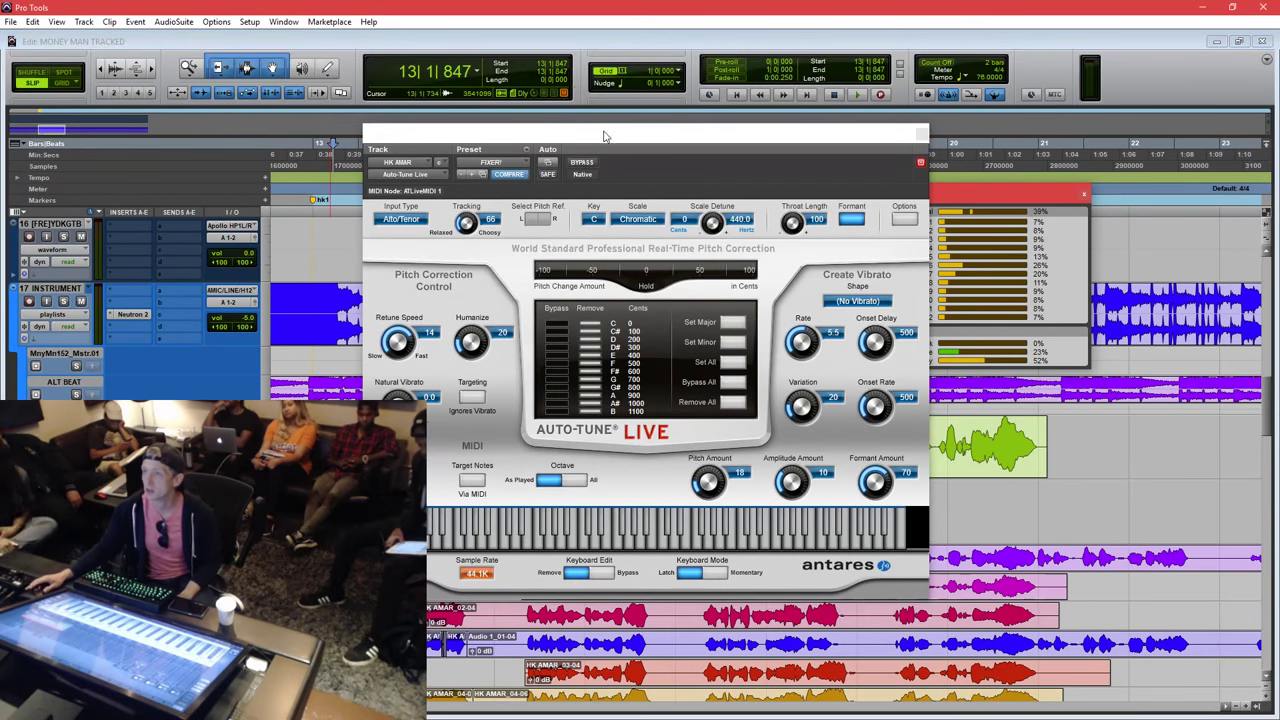
Move the Auto-Tune Live window off the HK AMAR clips and audition the vocal from about bar 13.
drag(654, 123, 801, 223)
key(space)
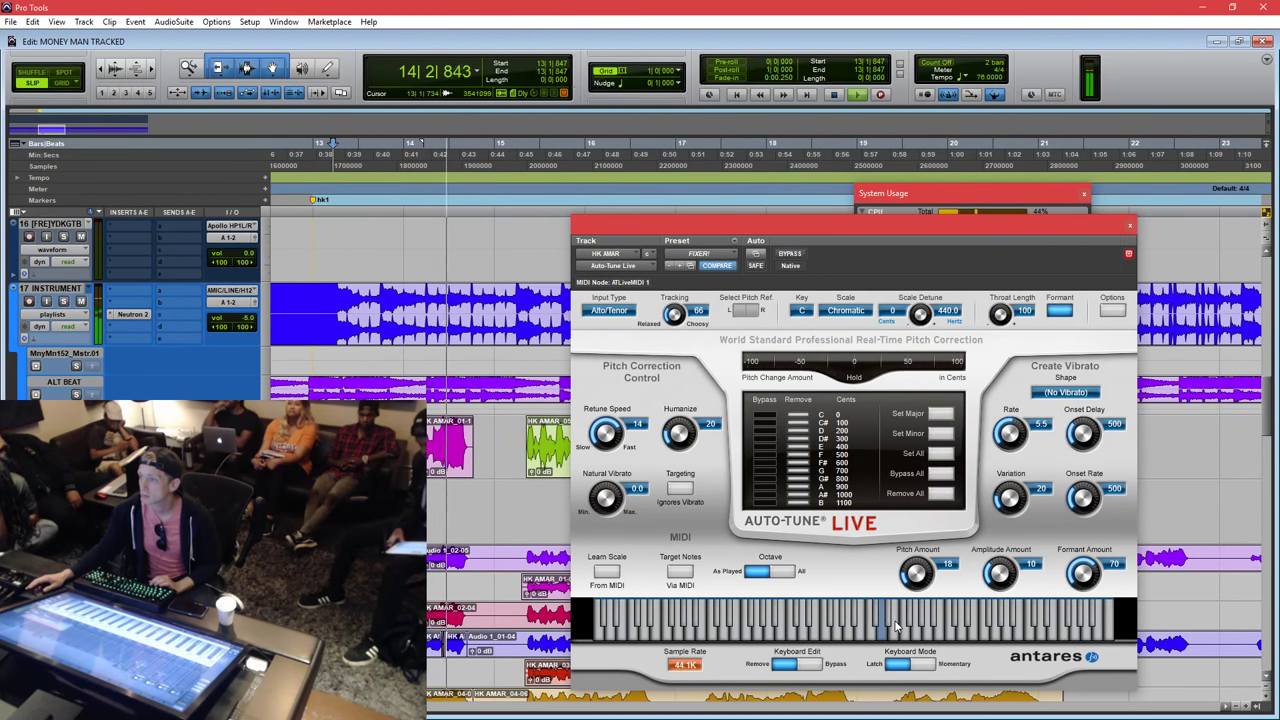
key(space)
key(space)
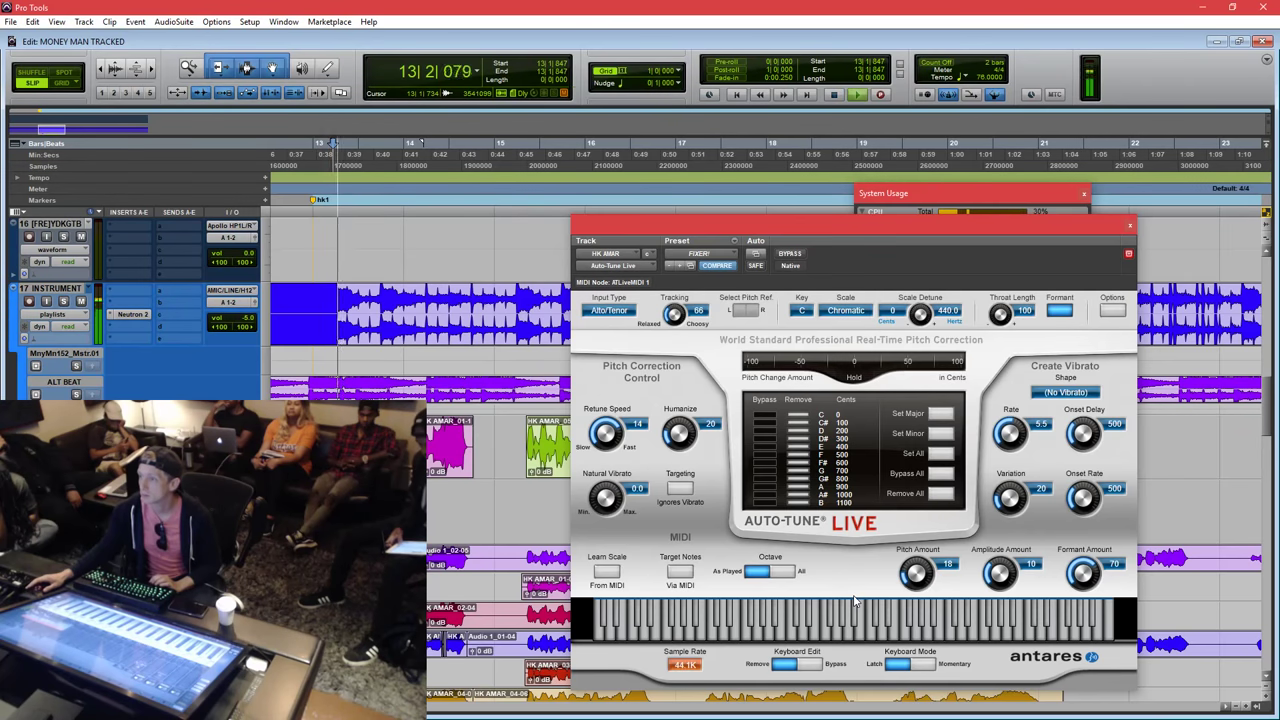
key(space)
In Auto-Tune Live, set the key to B, Retune Speed to 10 and Humanize to 27 while playing the vocal.
click(801, 311)
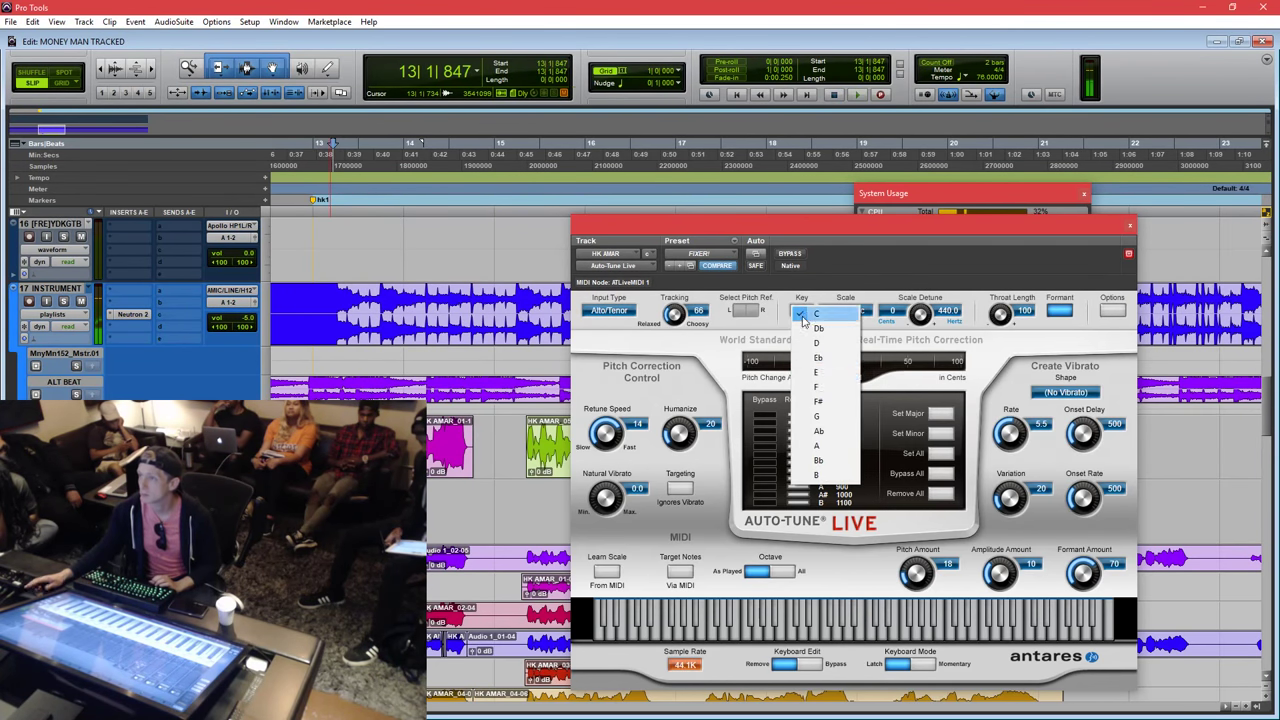
click(815, 477)
key(space)
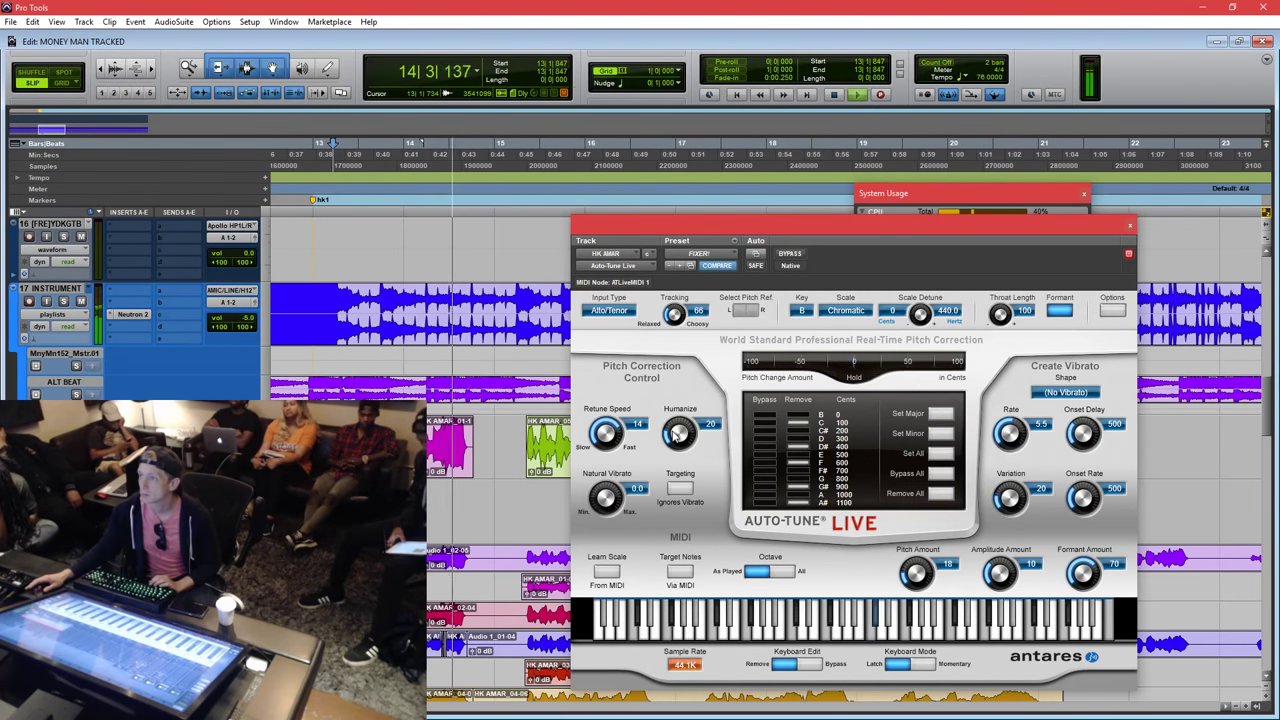
key(space)
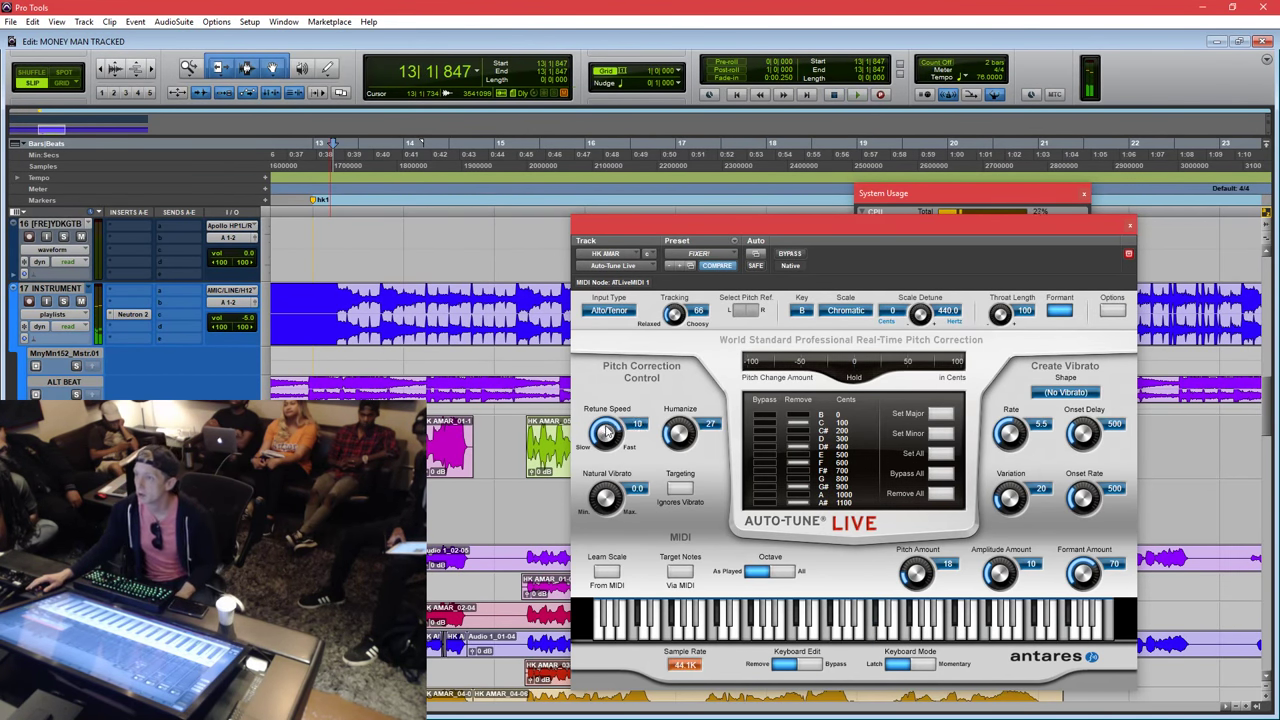
drag(914, 228, 978, 130)
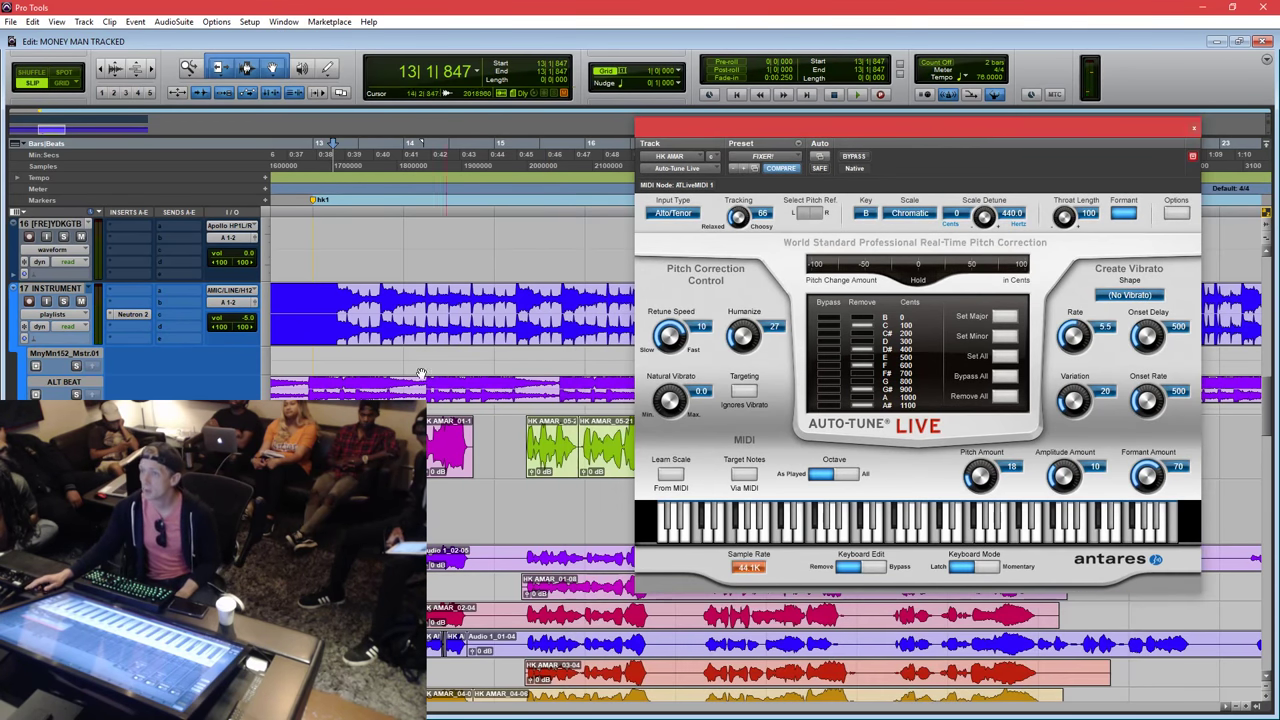
Consolidate the HK AMAR clips from about bar 13 to 15, view Neutron 2, and undo the consolidation.
click(494, 447)
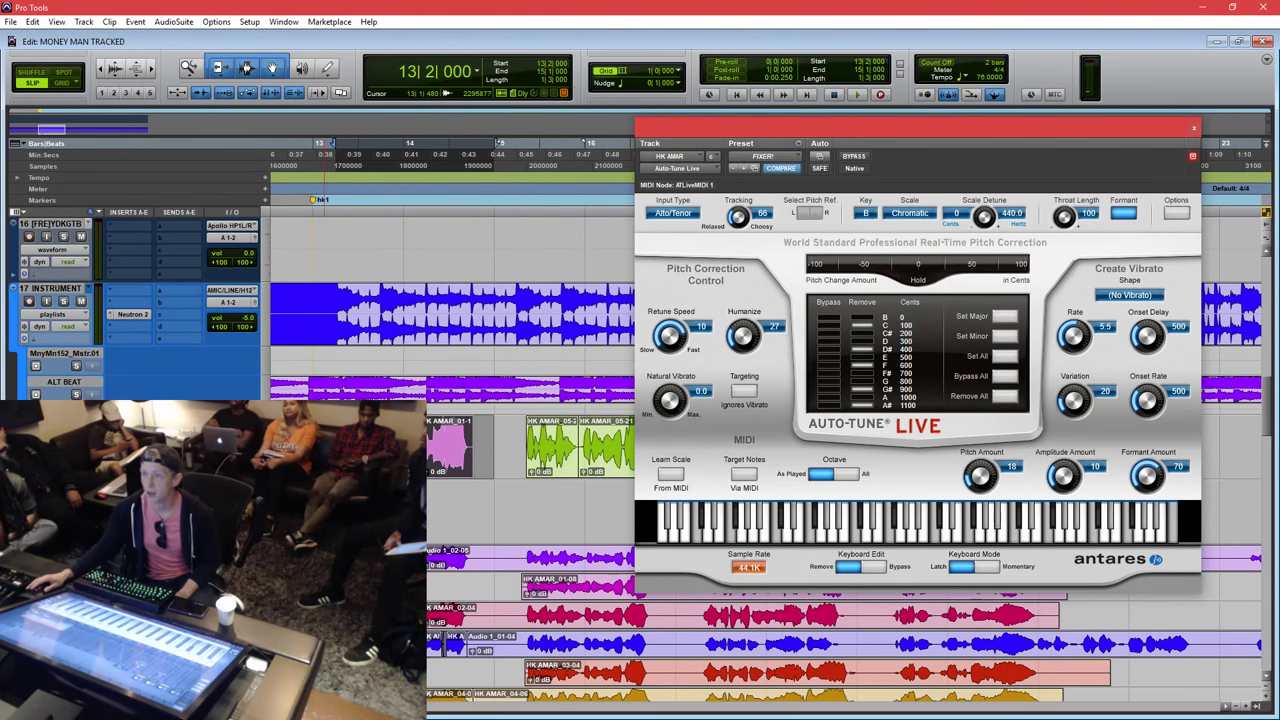
drag(494, 447, 561, 447)
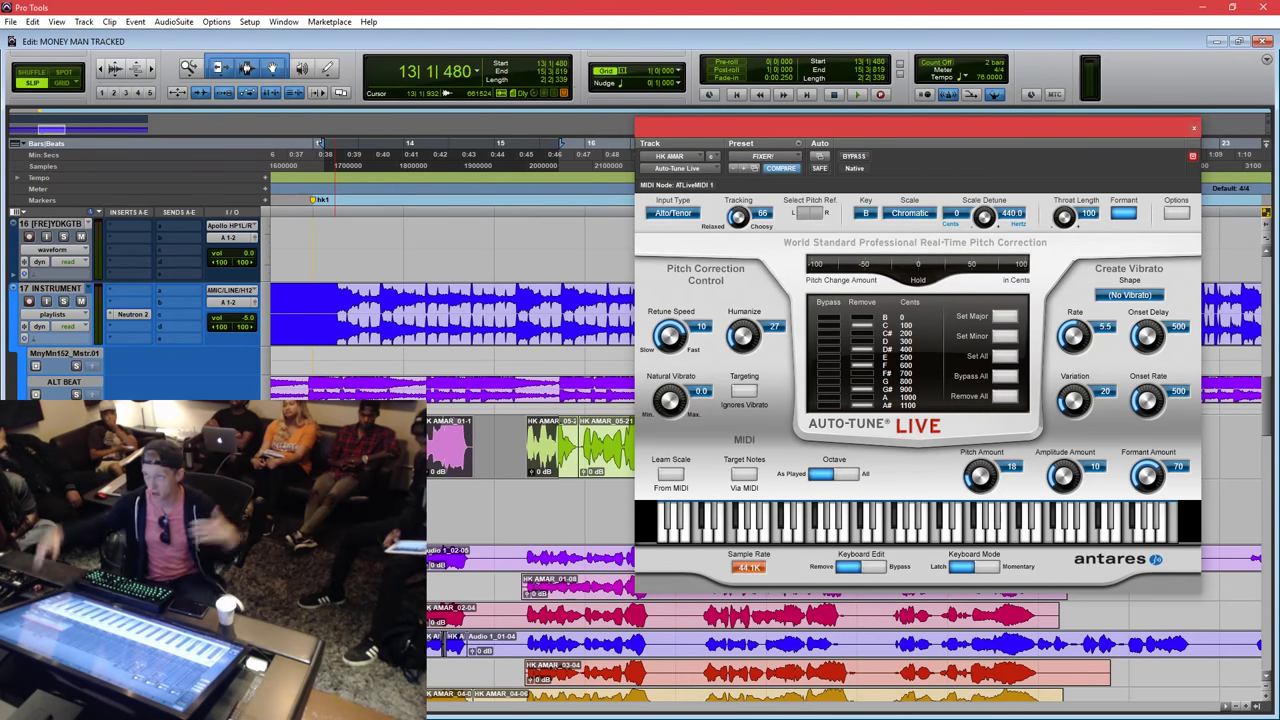
drag(335, 447, 525, 447)
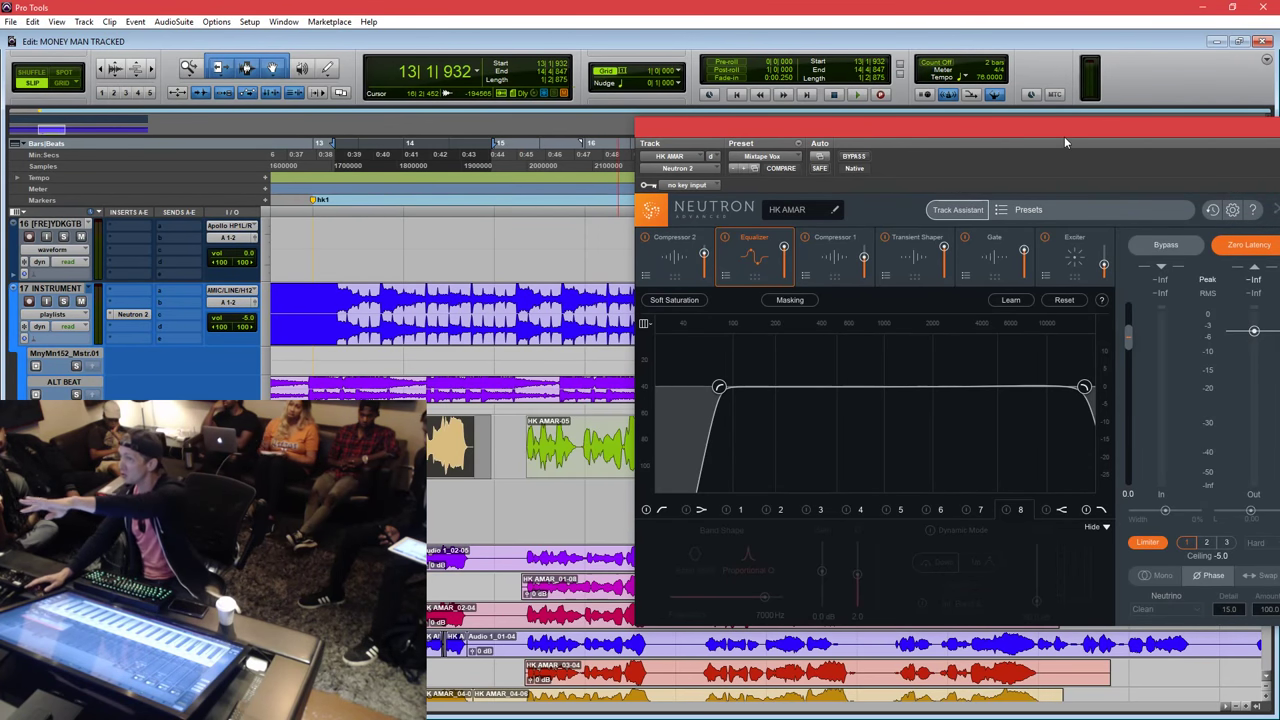
drag(1064, 136, 1004, 140)
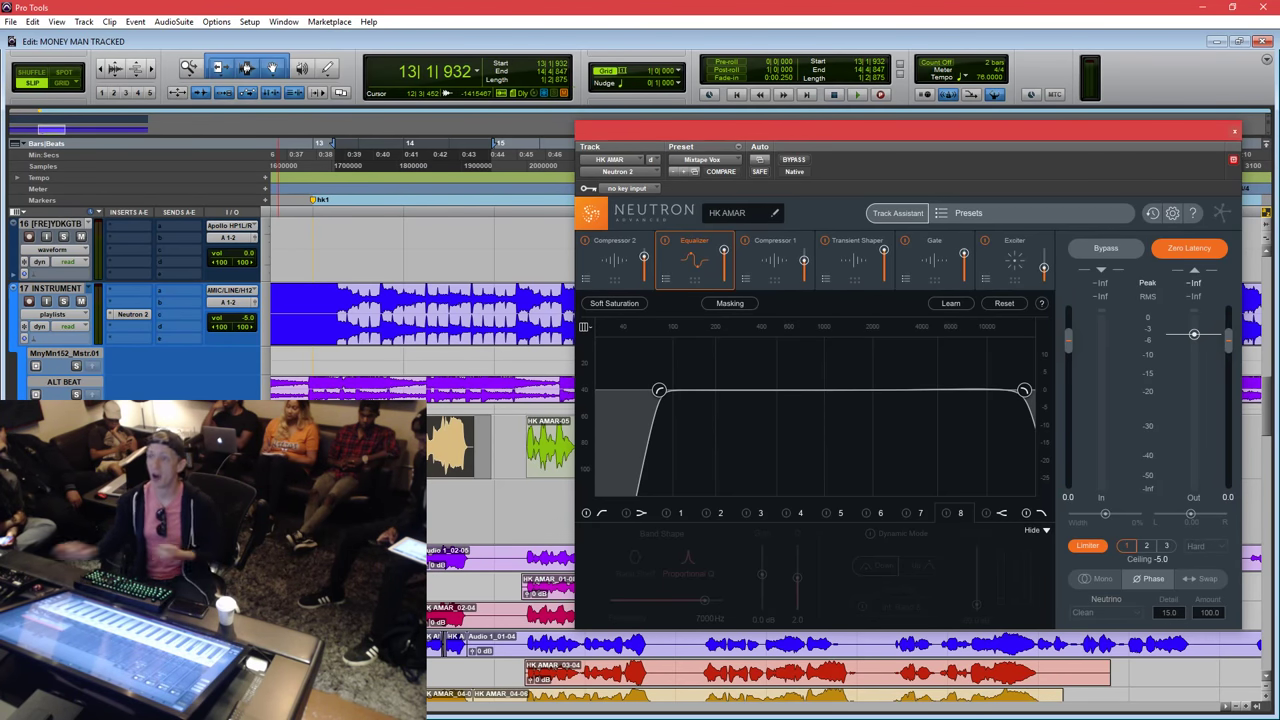
key(ctrl+z)
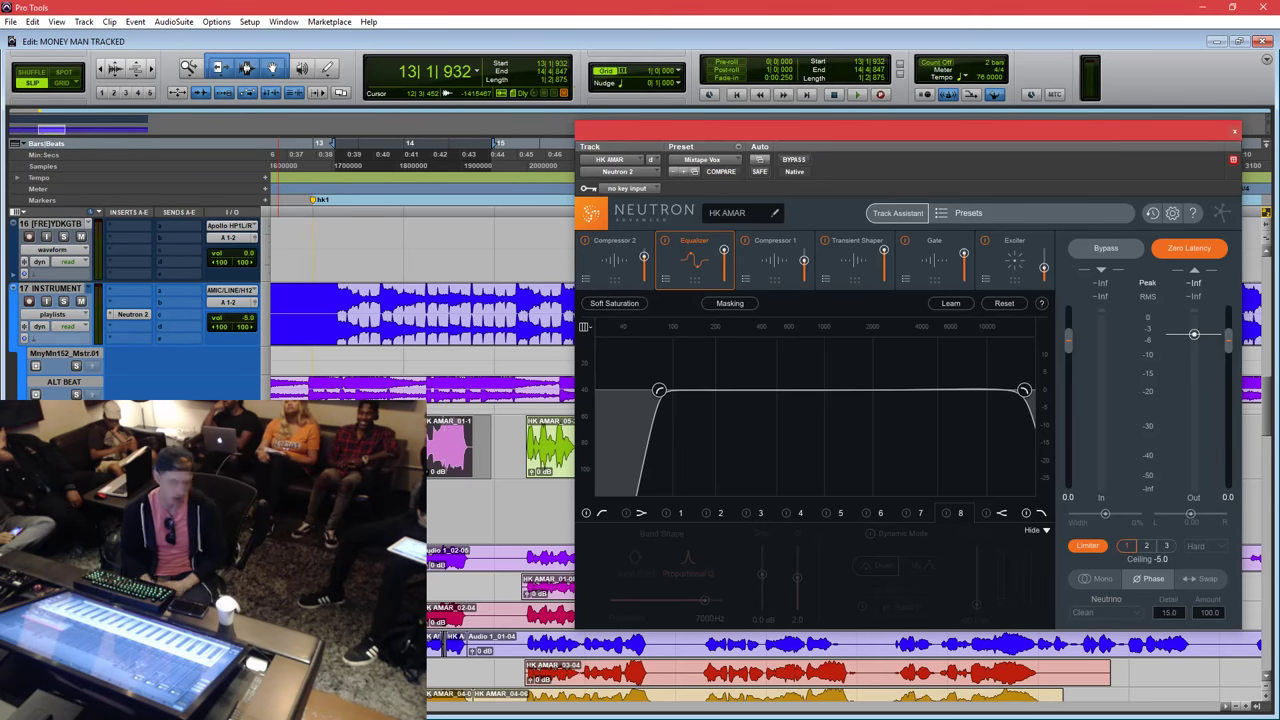
Commit the HK AMAR track up to the chosen insert, setting the source track to Make Inactive.
mouse_move(331, 444)
mouse_down()
mouse_move(511, 444)
mouse_move(334, 444)
mouse_up()
key(Down)
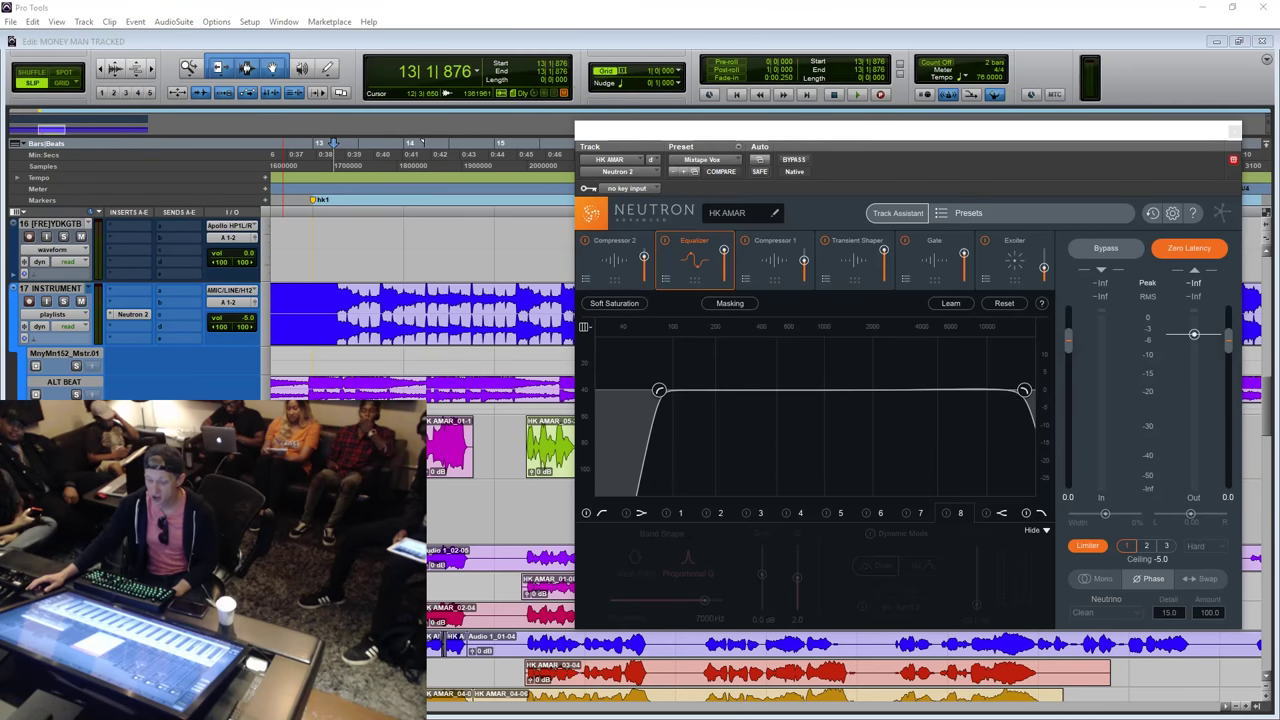
drag(540, 719, 460, 309)
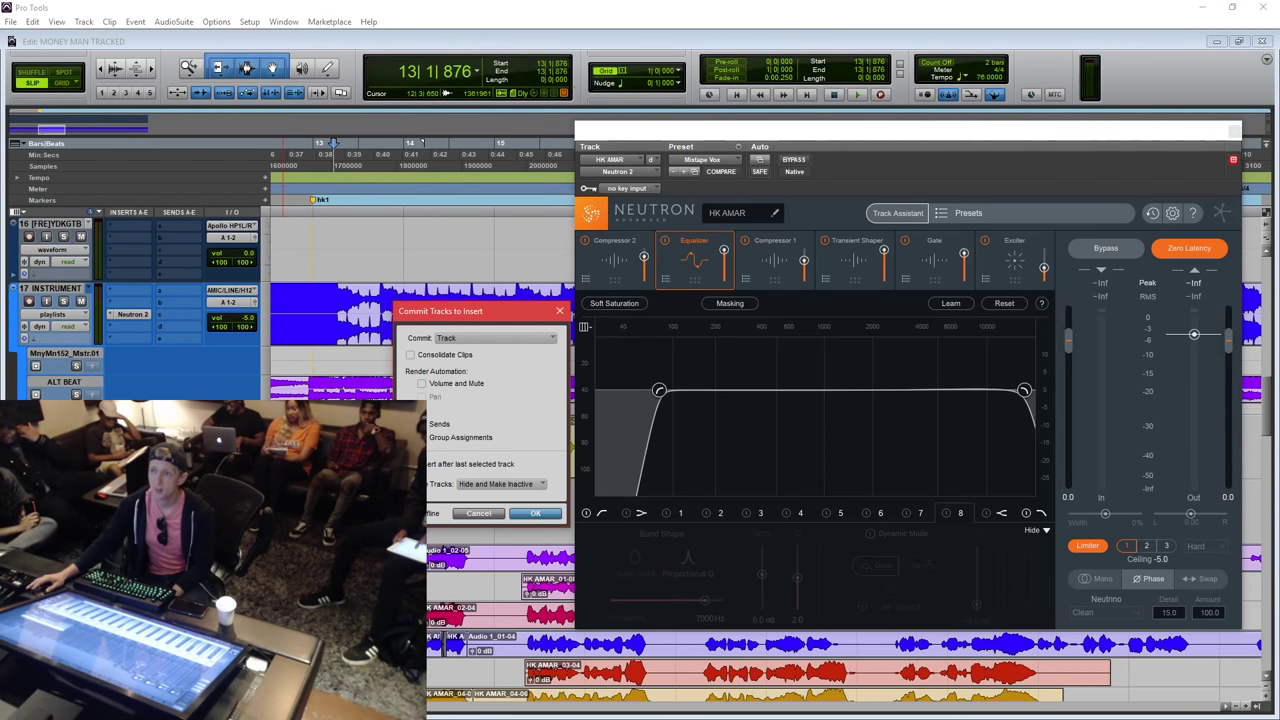
click(508, 486)
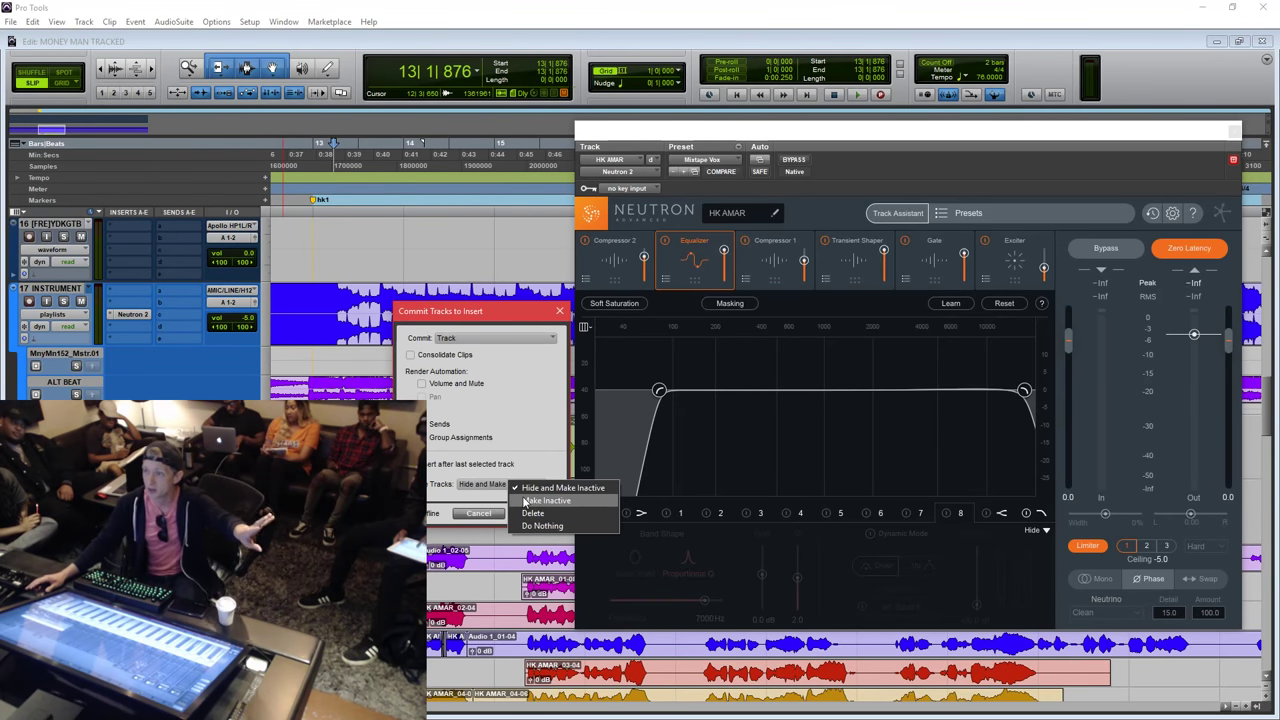
click(513, 494)
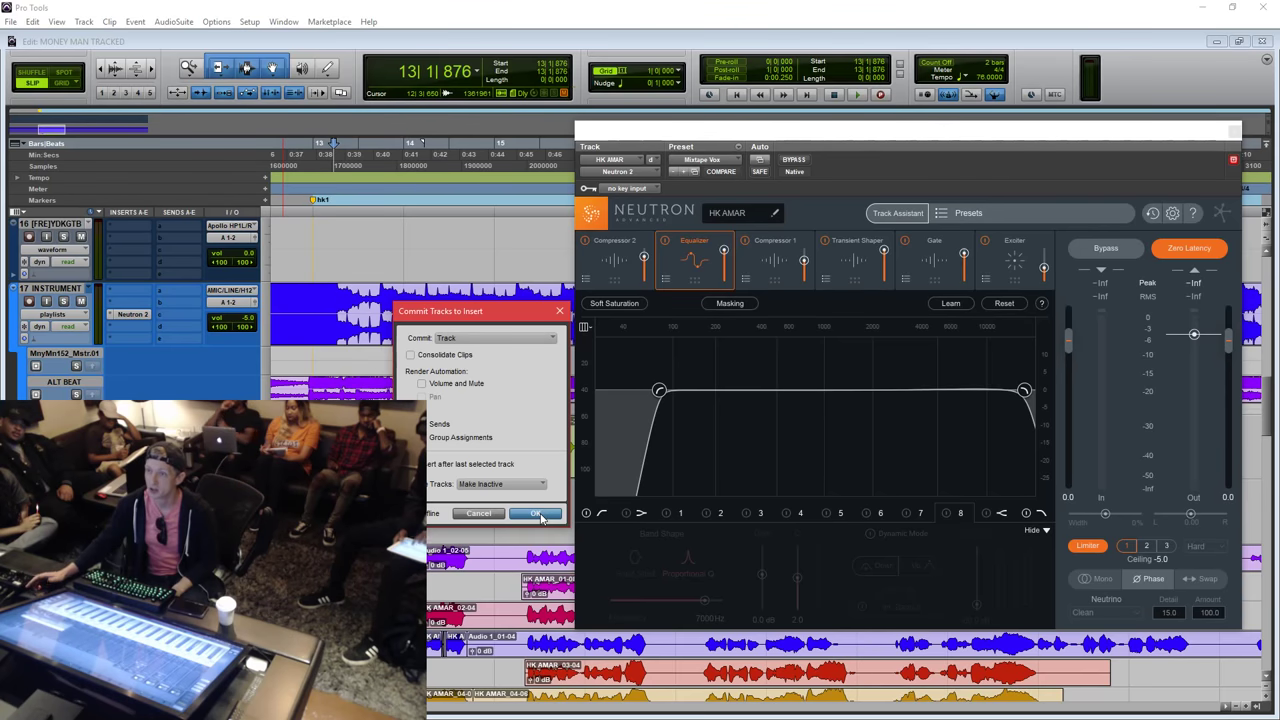
click(538, 514)
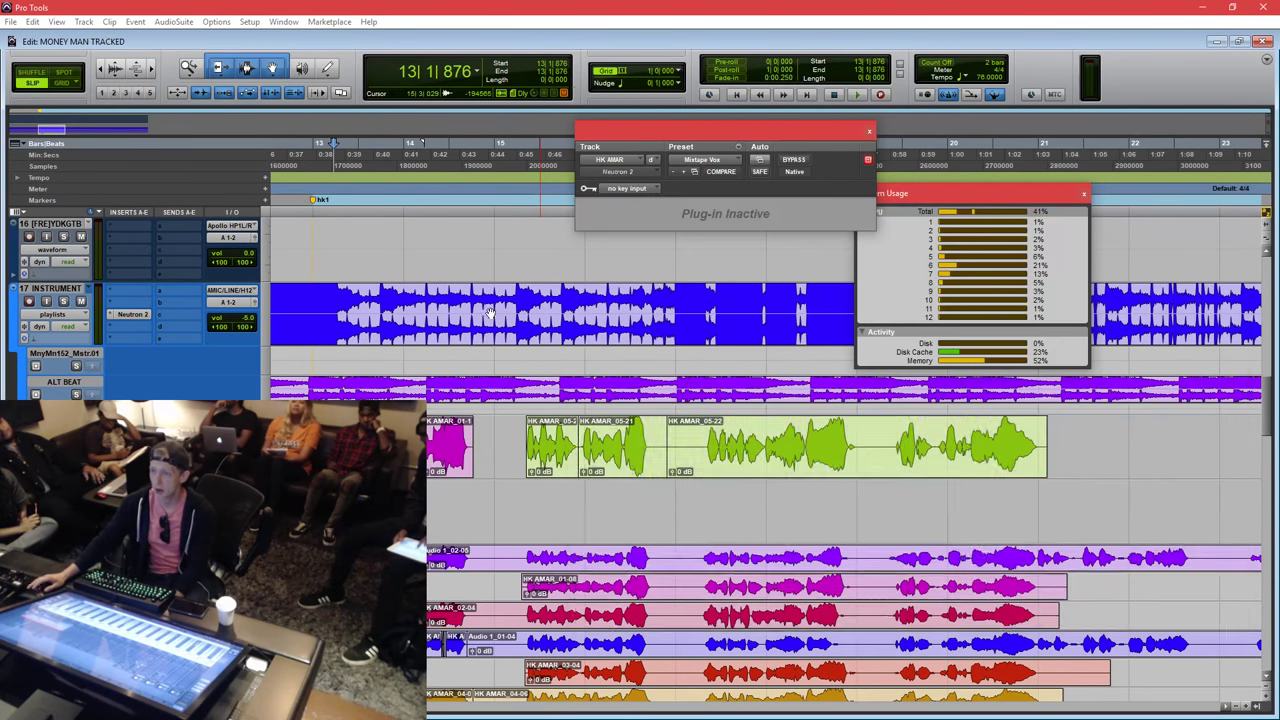
Select about bars 13 to 21 on the committed track and the inactive source track in turn, dismissing the track name dialog.
drag(333, 512, 1117, 522)
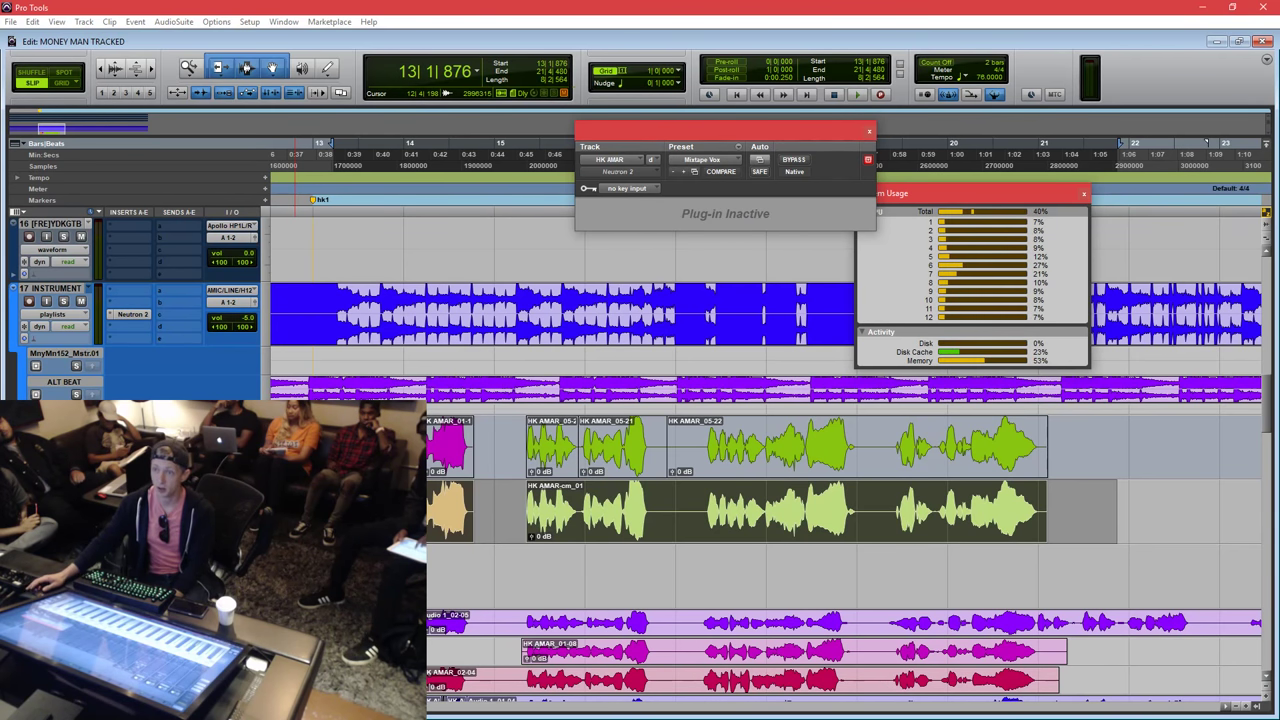
drag(326, 510, 1065, 535)
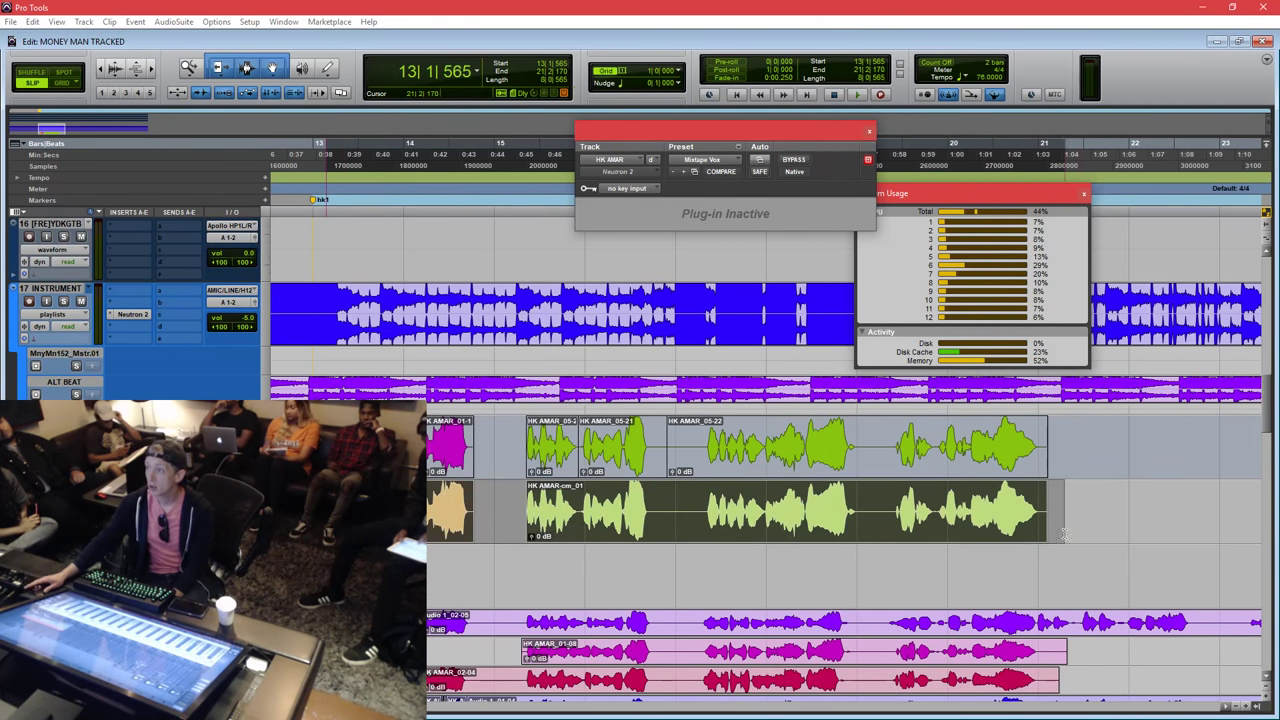
drag(1080, 443, 333, 443)
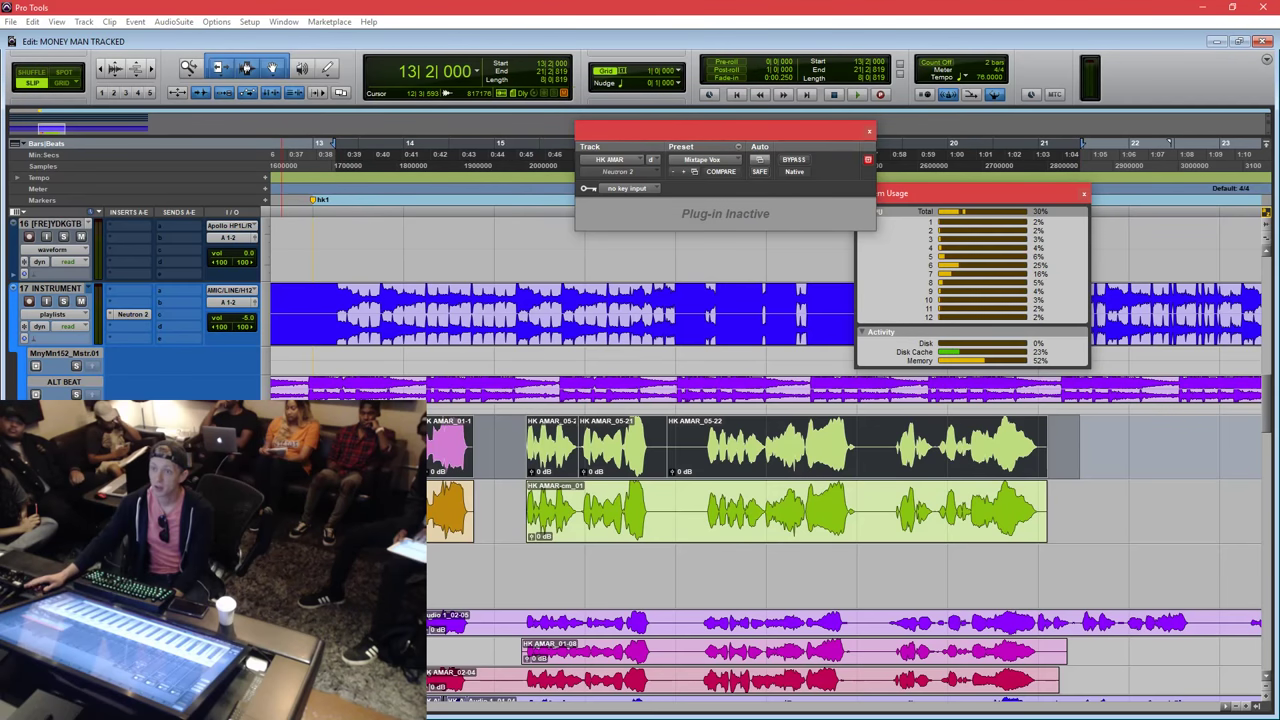
key(semicolon)
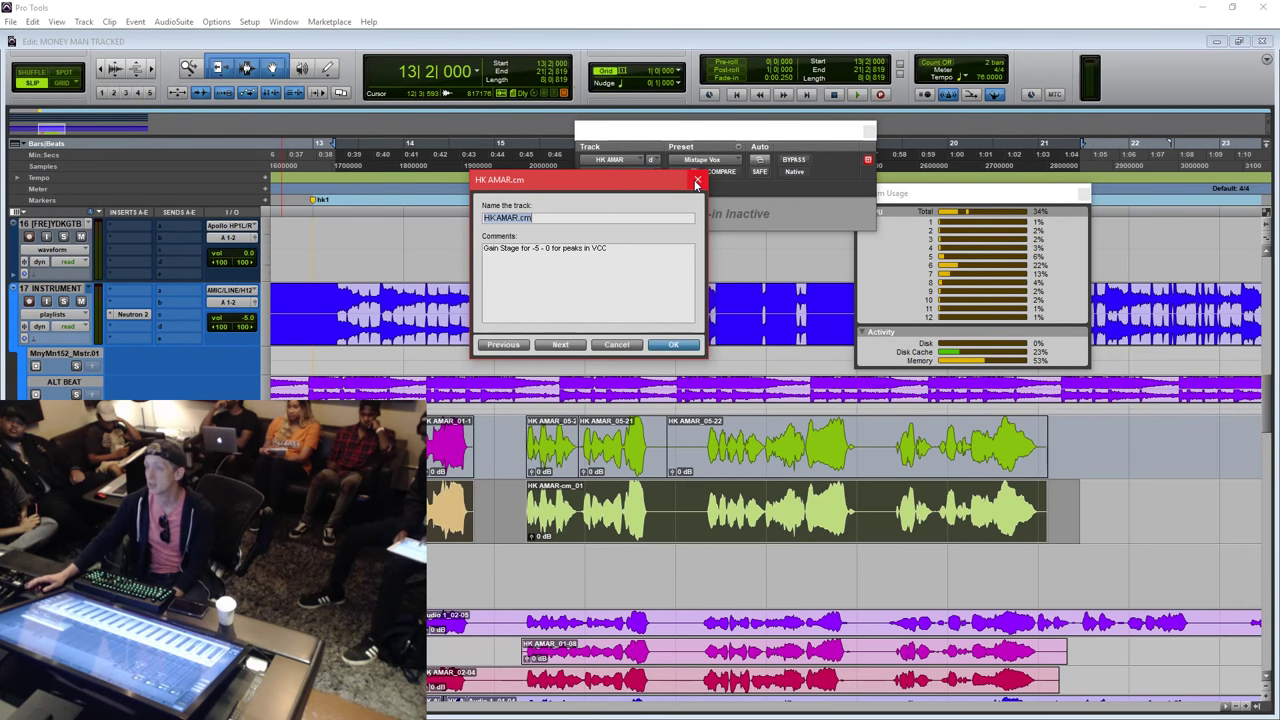
click(697, 183)
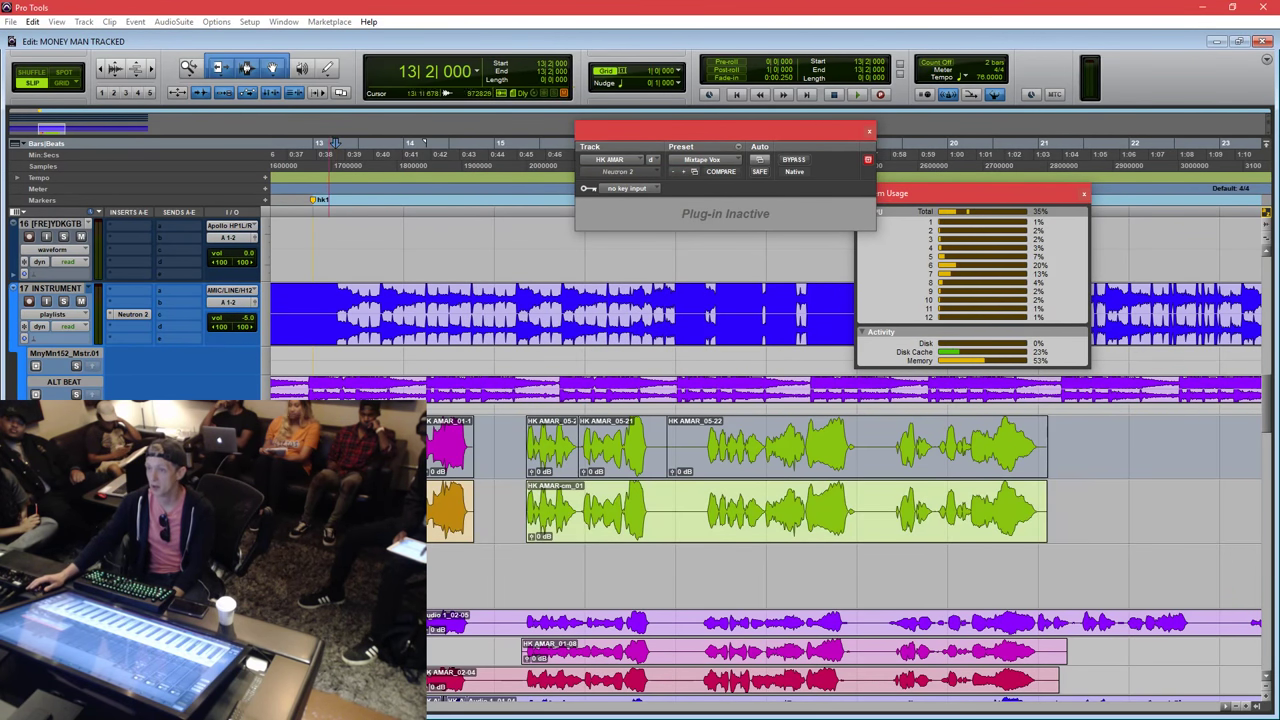
Mark about bars 13 to 21 on the committed HK AMAR.cm track and return the cursor to about bar 13.
mouse_move(329, 515)
mouse_down()
mouse_move(795, 555)
mouse_move(1052, 525)
mouse_move(329, 524)
mouse_up()
click(329, 524)
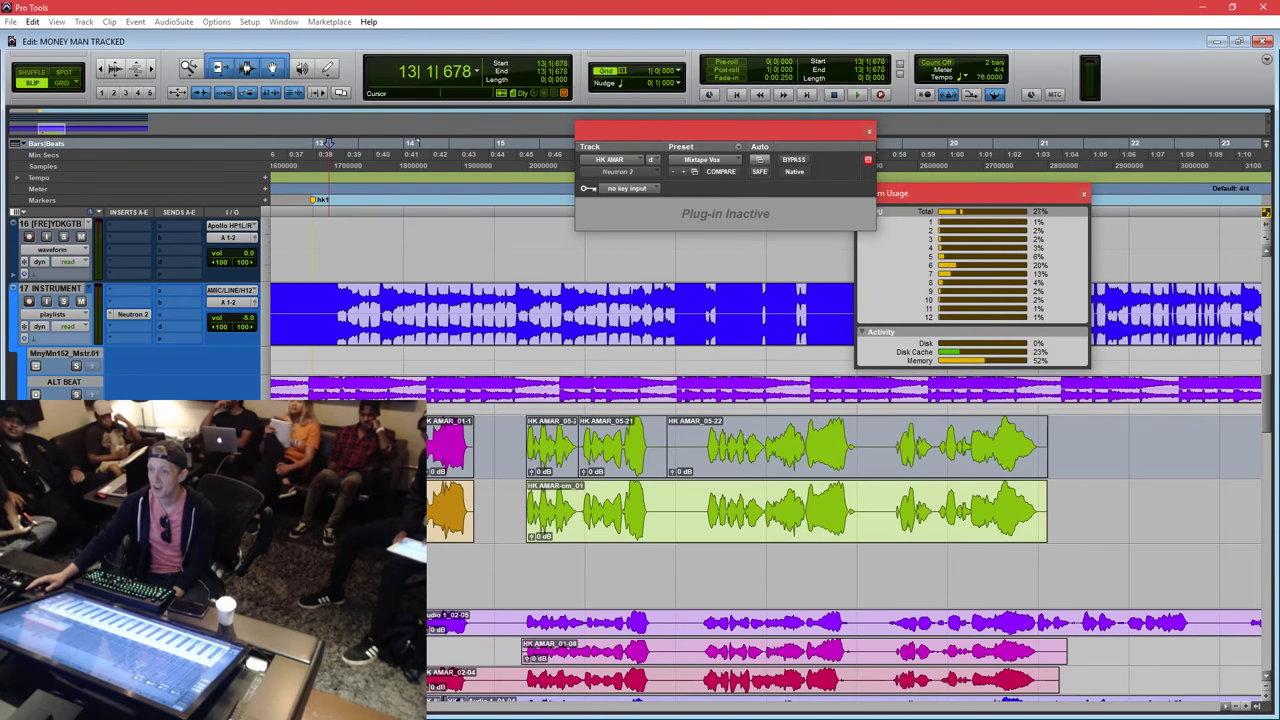
click(328, 524)
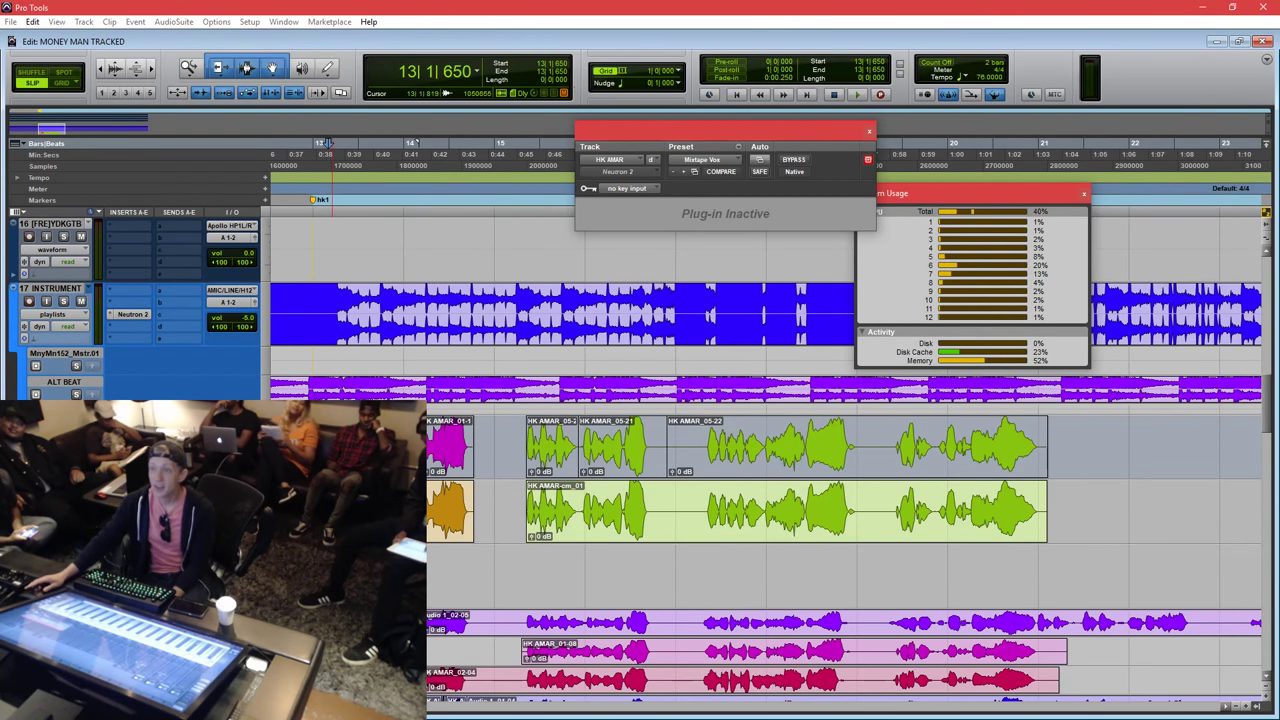
mouse_move(331, 515)
mouse_down()
mouse_move(1092, 535)
mouse_move(325, 520)
mouse_up()
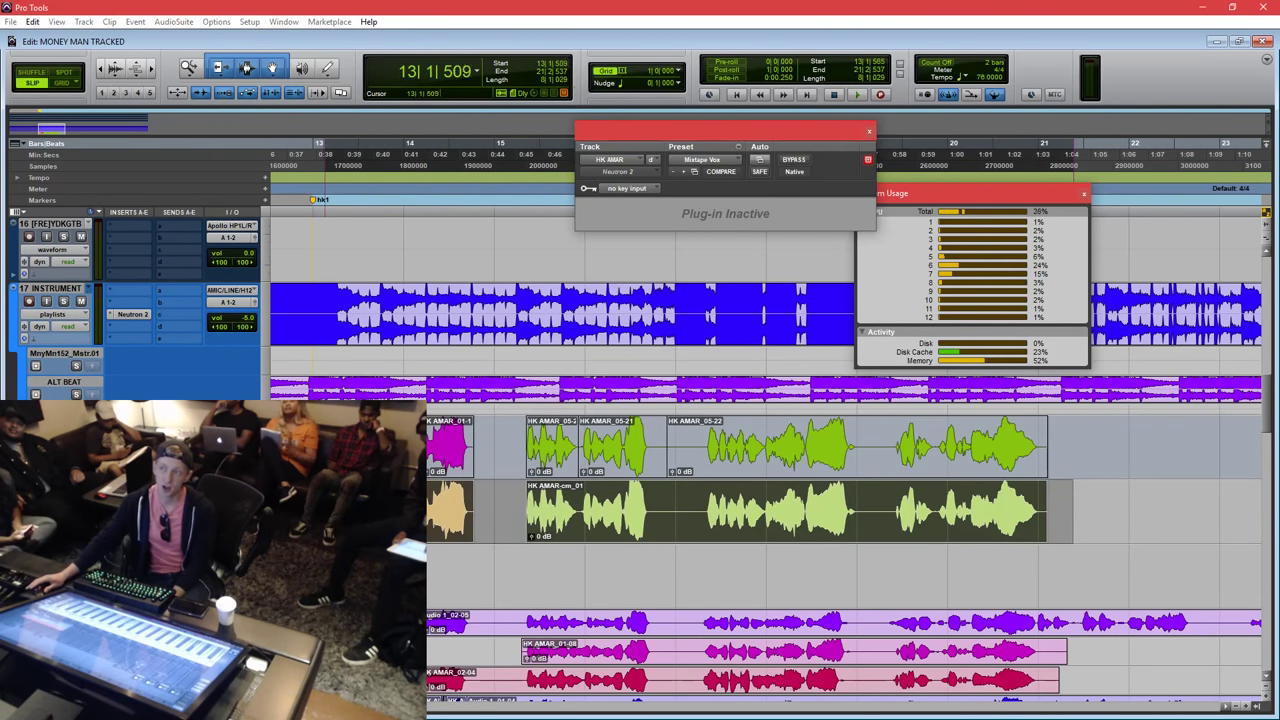
click(326, 520)
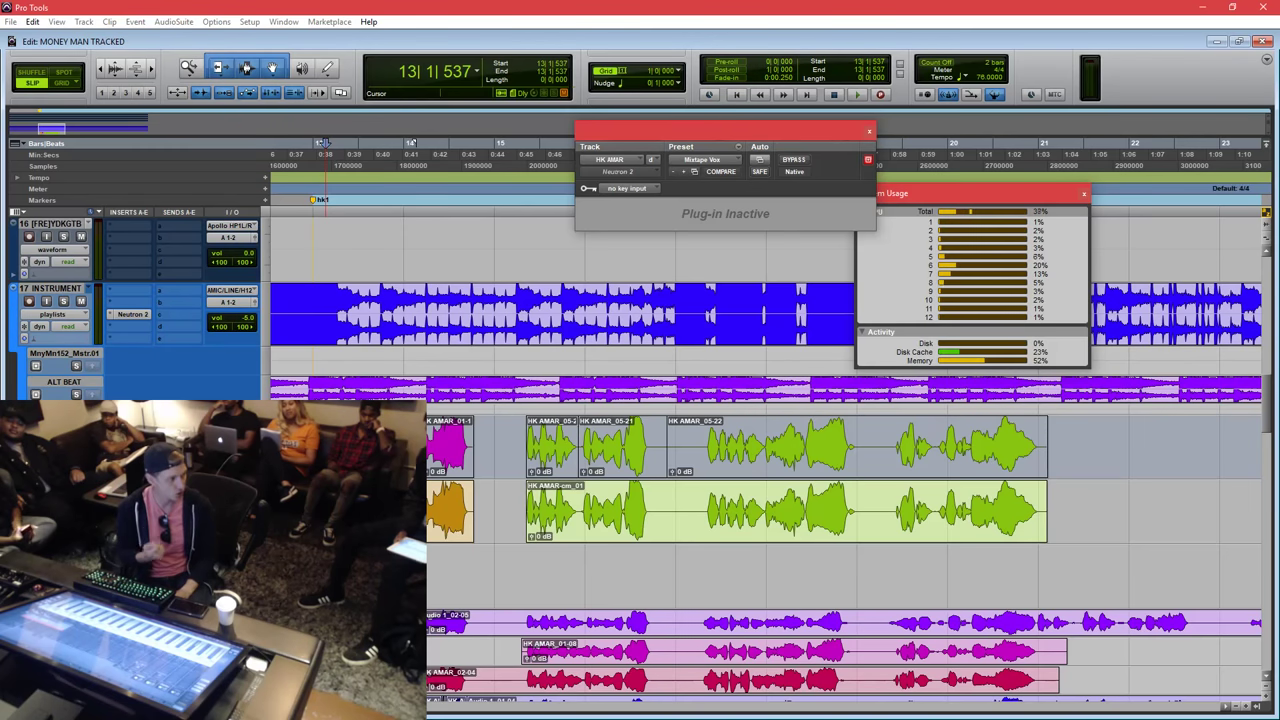
Zoom in around bar 16, separate a short piece of the source HK AMAR clip and move it onto the committed track.
click(600, 428)
key(t)
key(t)
key(t)
drag(790, 447, 726, 503)
key(ctrl+e)
key(space)
key(space)
key(f)
Audition and trim the committed clip at about 16|1|325, then undo the trim and the splice from the source track.
click(705, 505)
key(space)
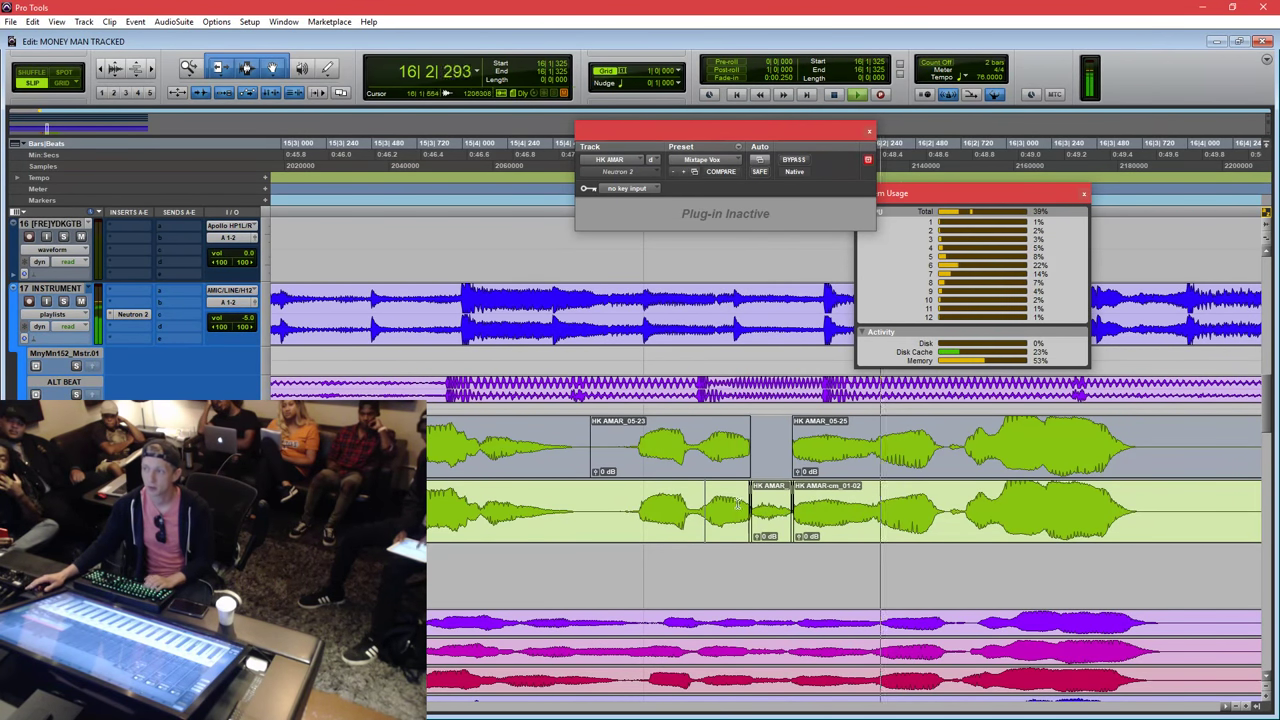
key(space)
key(s)
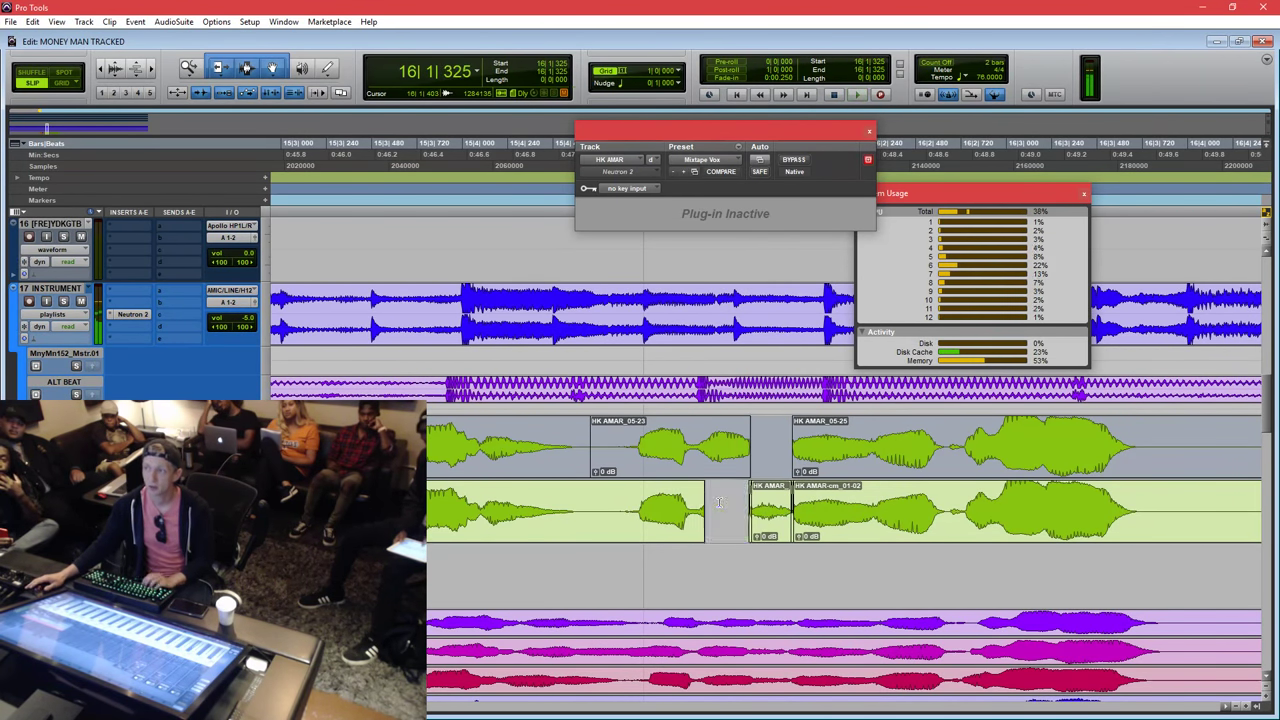
key(ctrl+z)
key(ctrl+z)
key(ctrl+z)
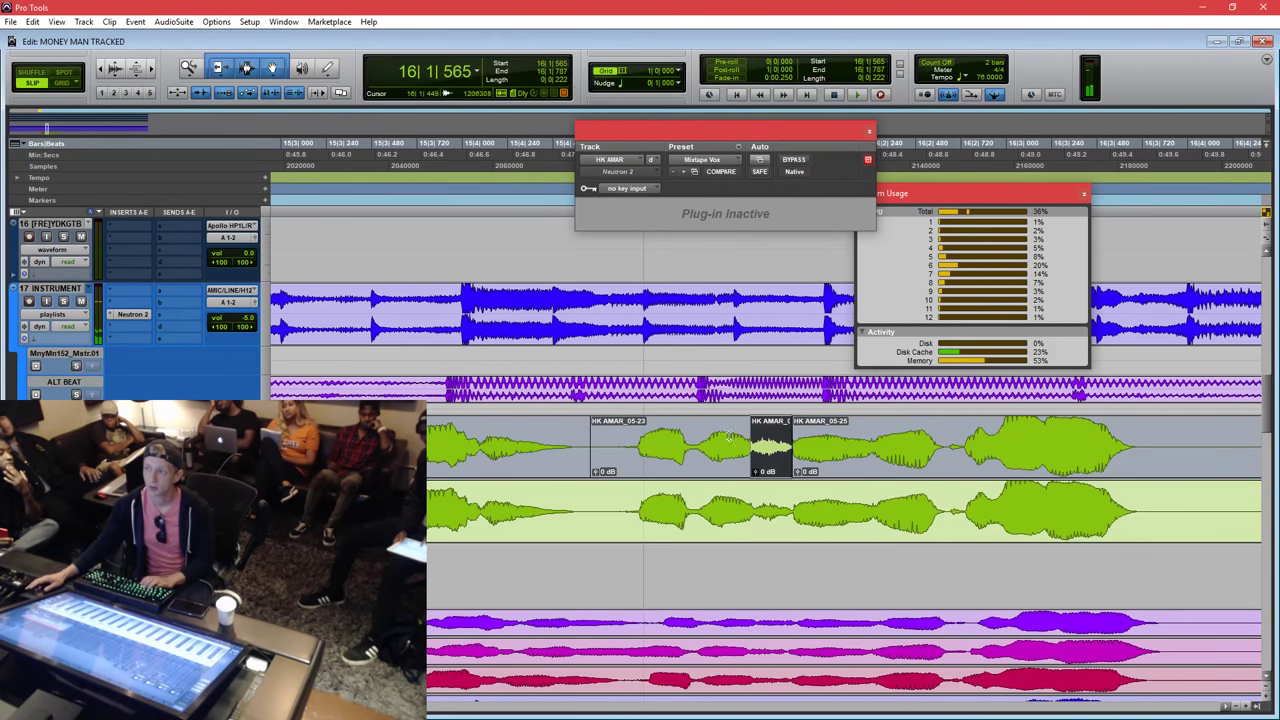
Zoom back out and select the committed HK AMAR.cm clips from about bar 13 to bar 21.
click(715, 436)
key(r)
key(r)
key(r)
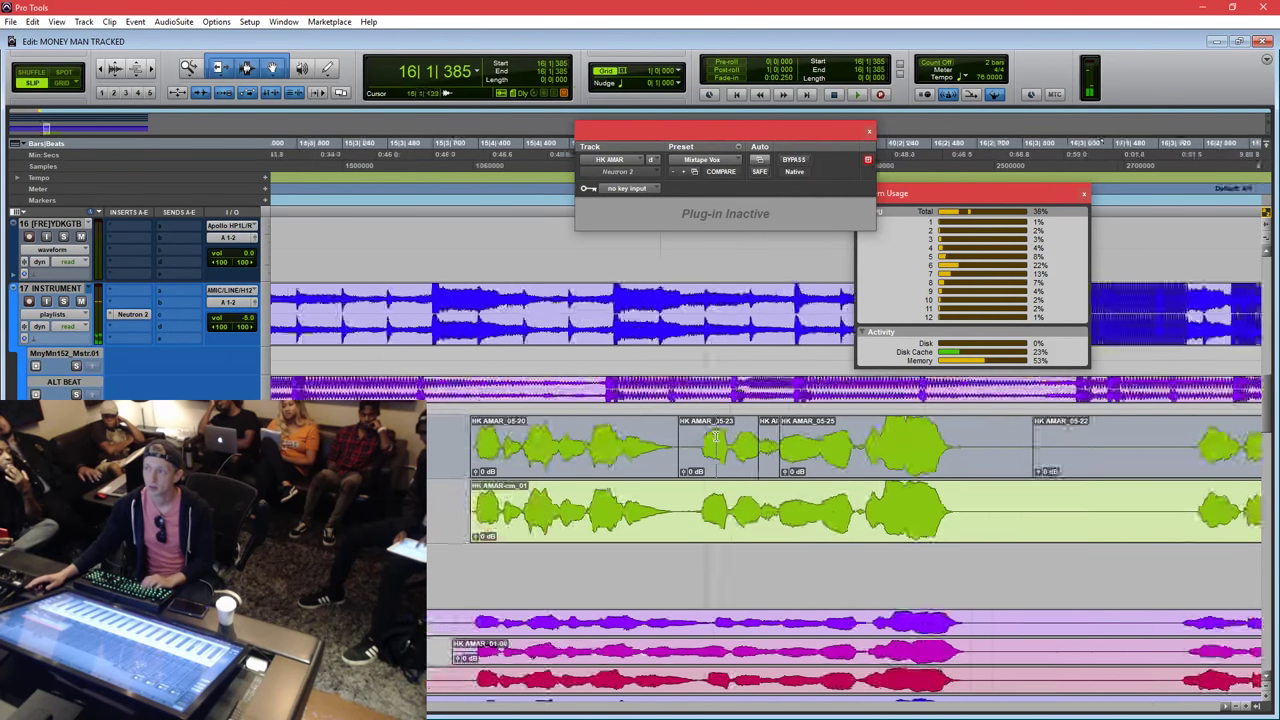
click(774, 526)
key(r)
scroll(756, 522, right, 1)
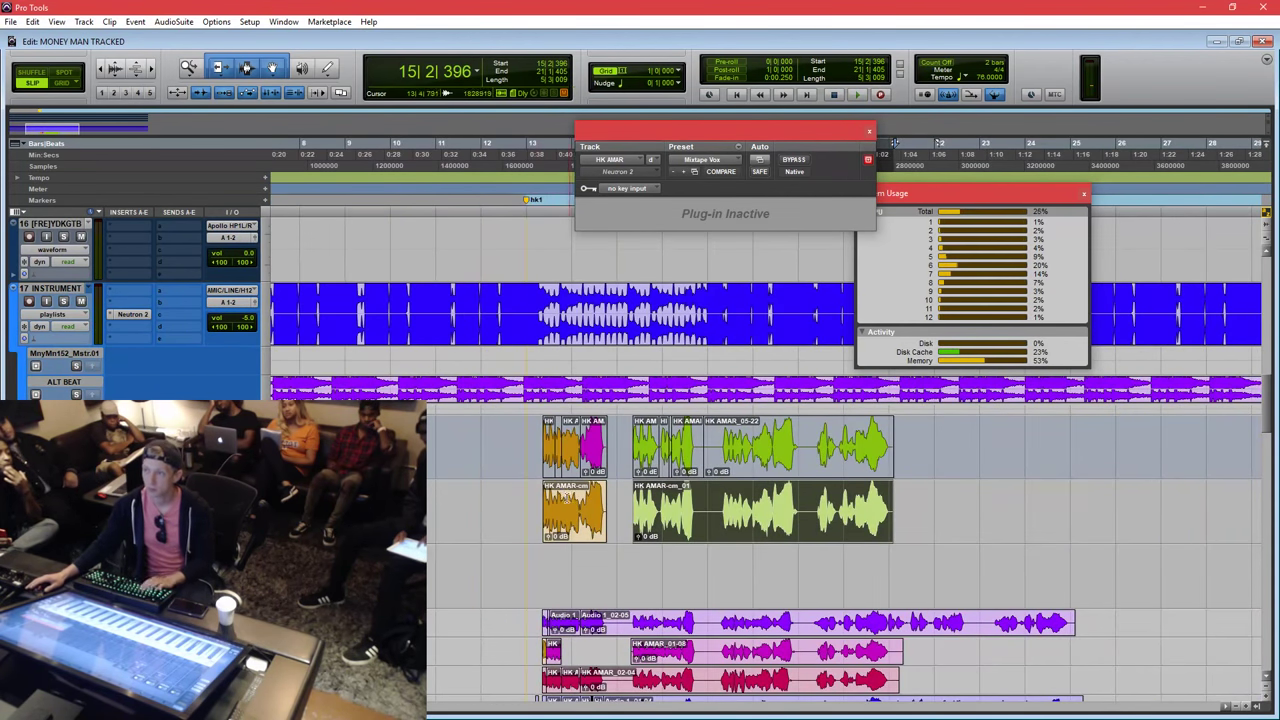
mouse_move(530, 503)
mouse_down()
mouse_move(937, 505)
mouse_move(506, 500)
mouse_move(531, 493)
mouse_up()
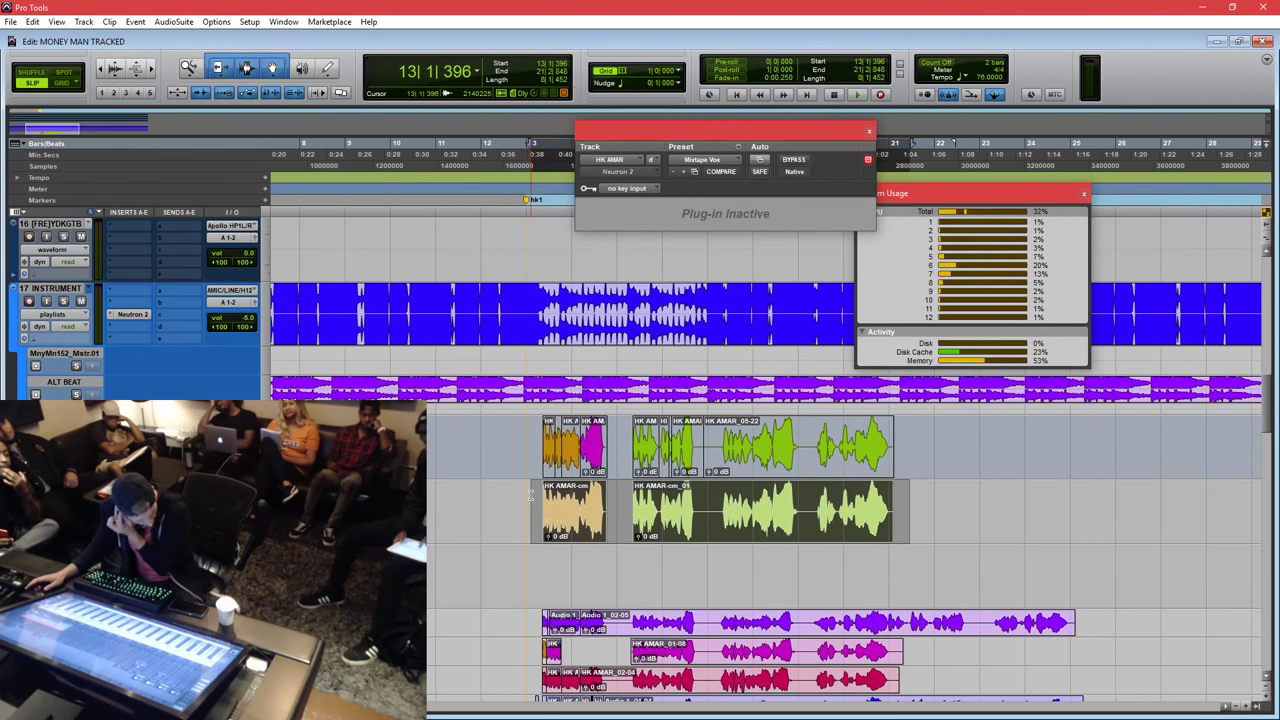
Highlight the committed HK AMAR.cm clips from about bar 13 to bar 21, then place the cursor at about 14|1|339.
drag(531, 493, 901, 508)
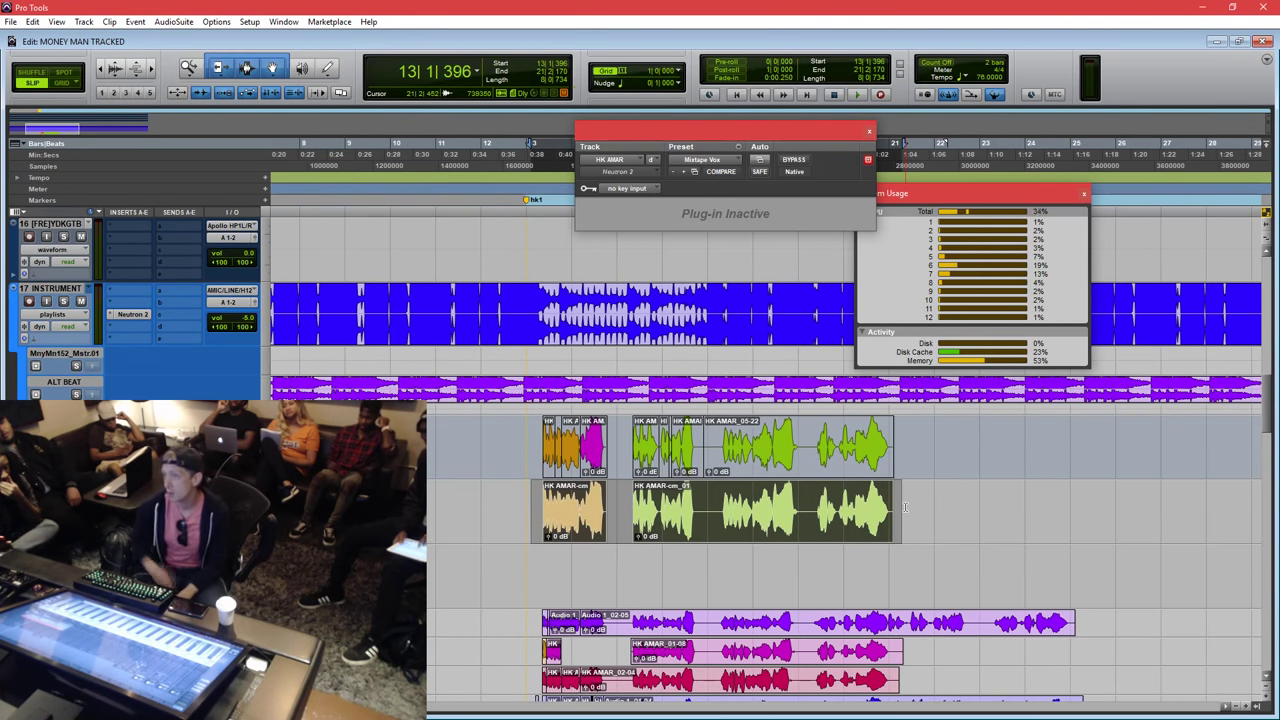
drag(905, 507, 532, 503)
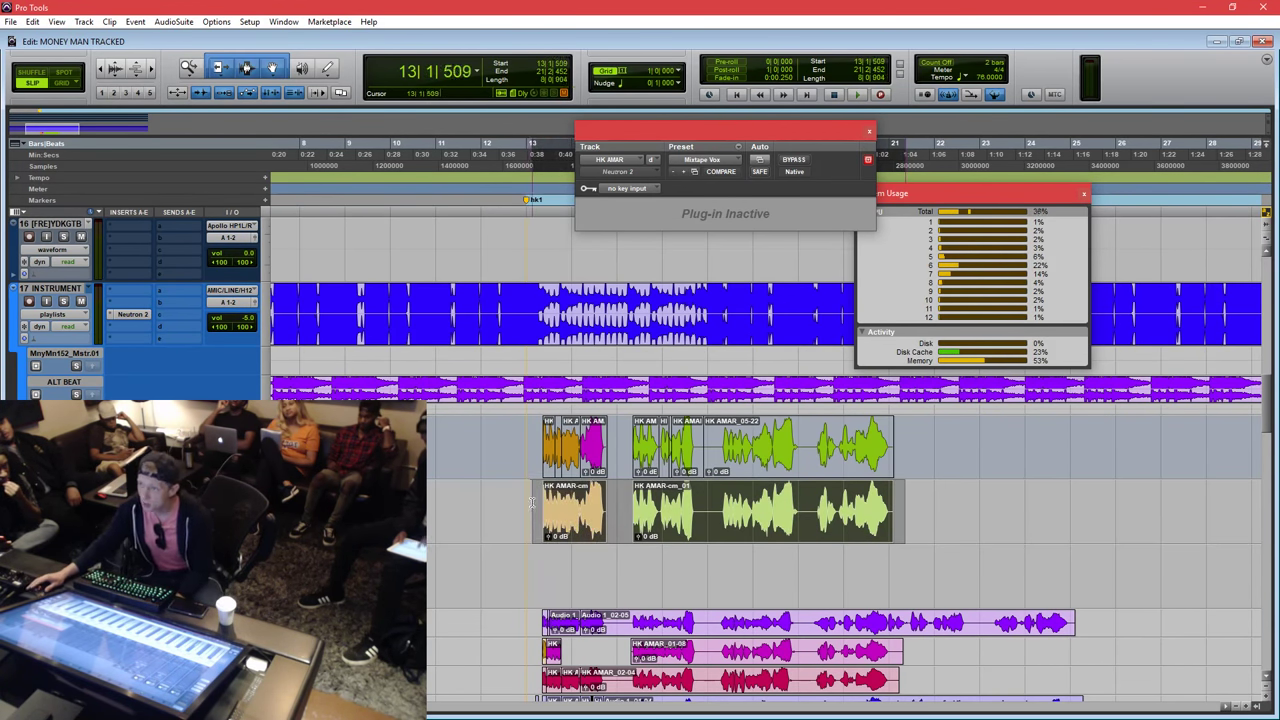
click(532, 503)
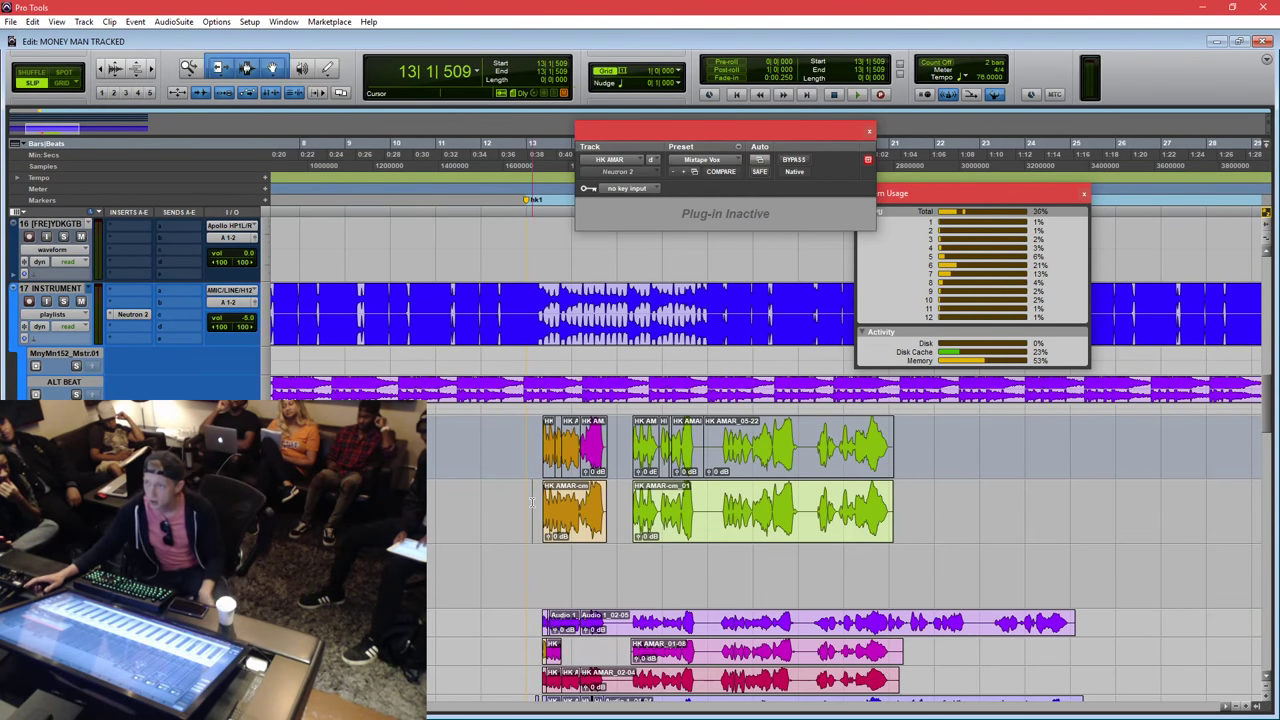
drag(532, 503, 964, 505)
click(575, 507)
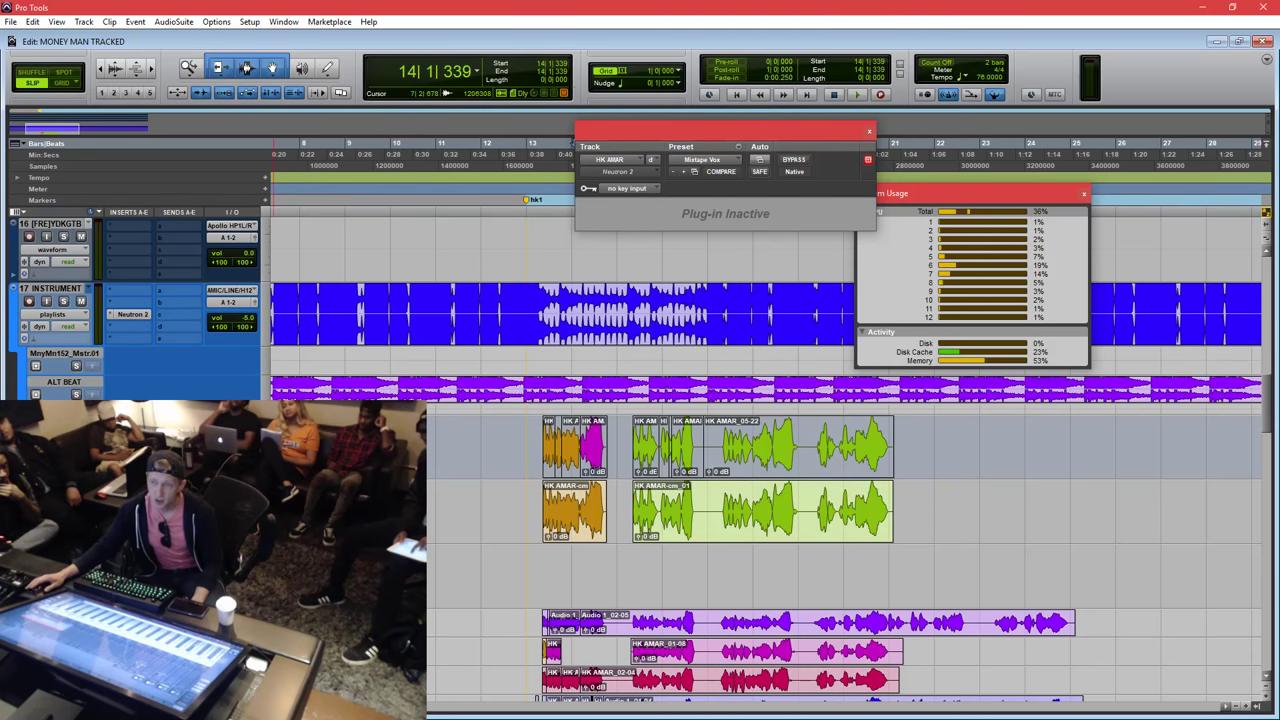
Open Neutron 2 on the HK AMAR.cm track, reposition its window and show the Compressor 2 module.
click(131, 490)
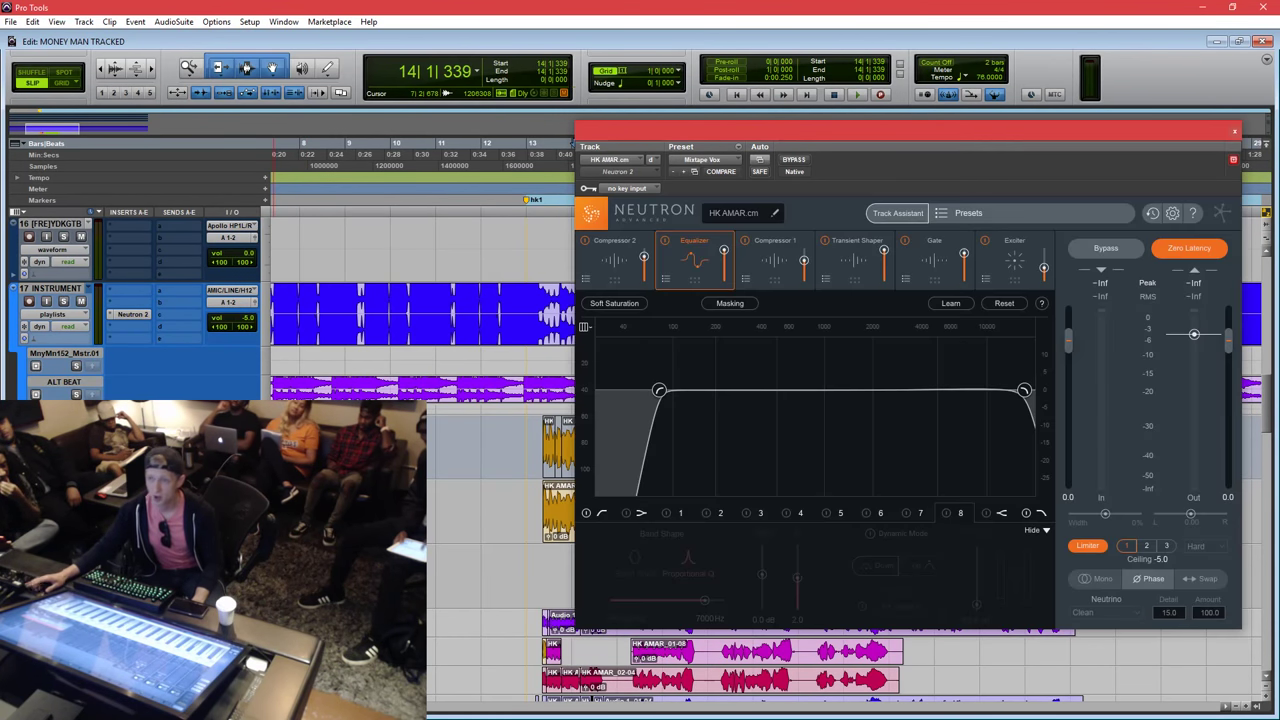
drag(872, 151, 682, 48)
click(540, 278)
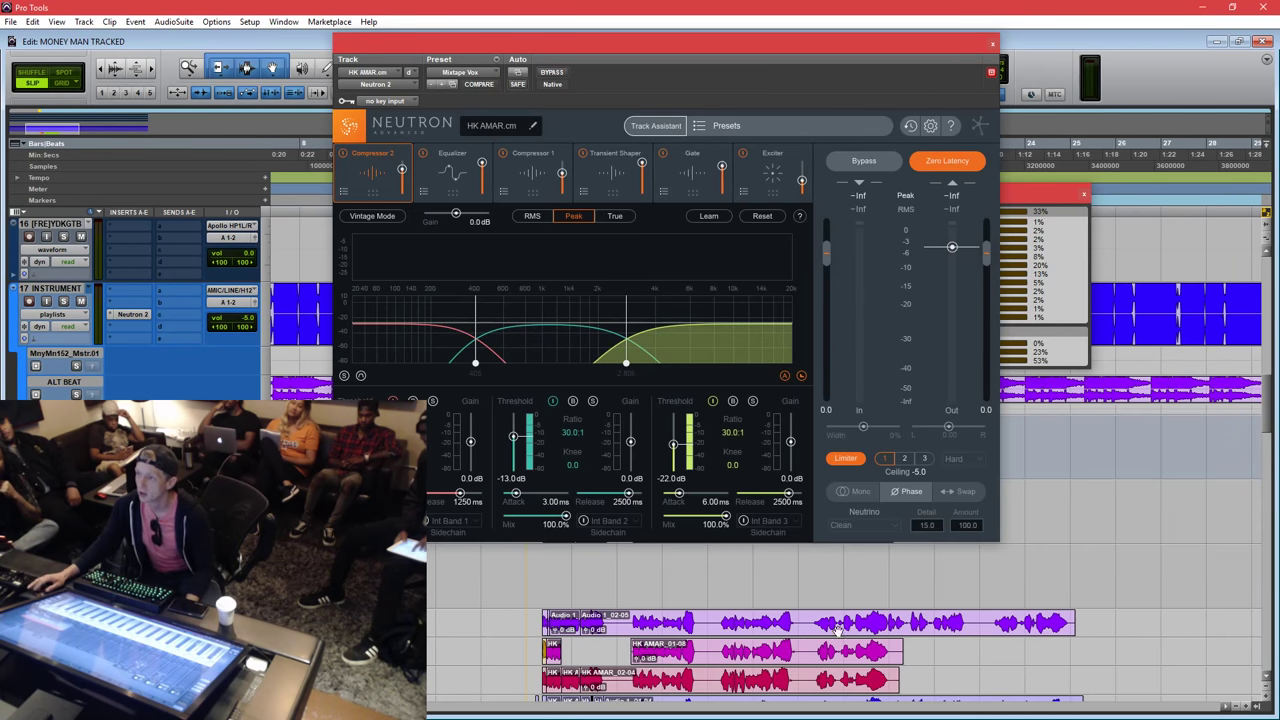
View the RX 6 De-ess settings on the HK AMAR.cm track and close the plug-in window.
scroll(725, 576, up, 2)
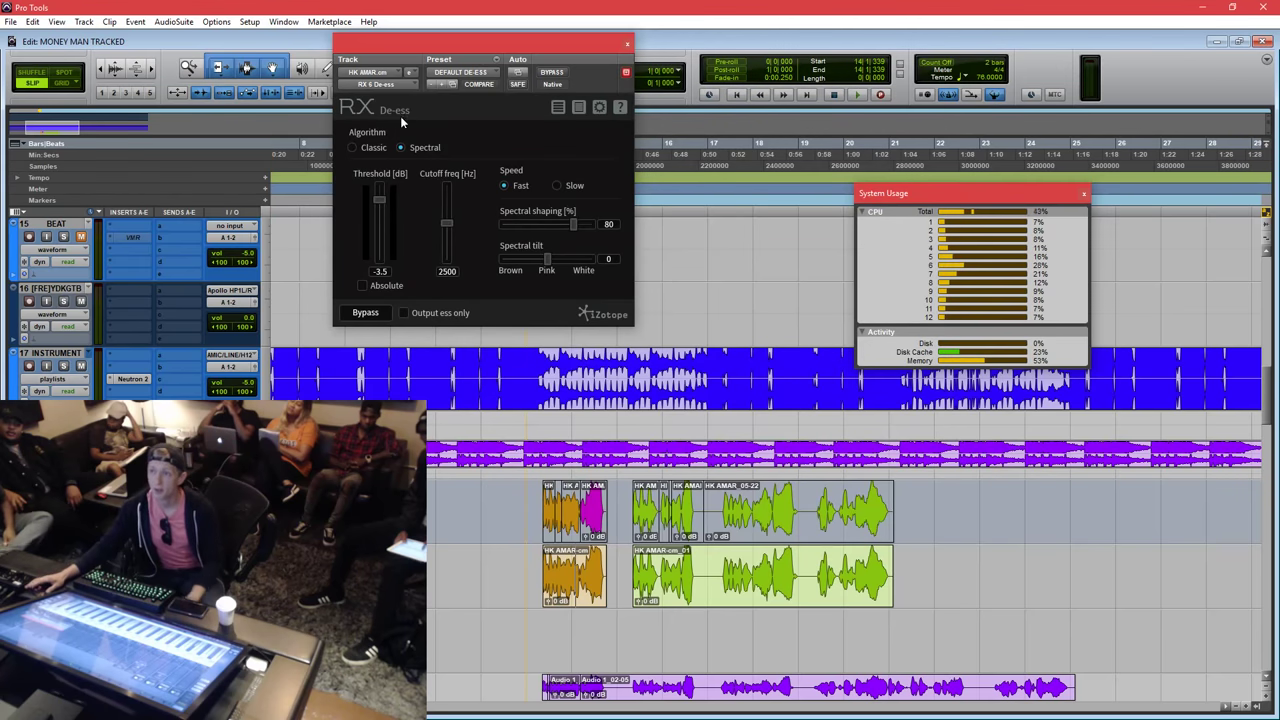
drag(480, 46, 471, 76)
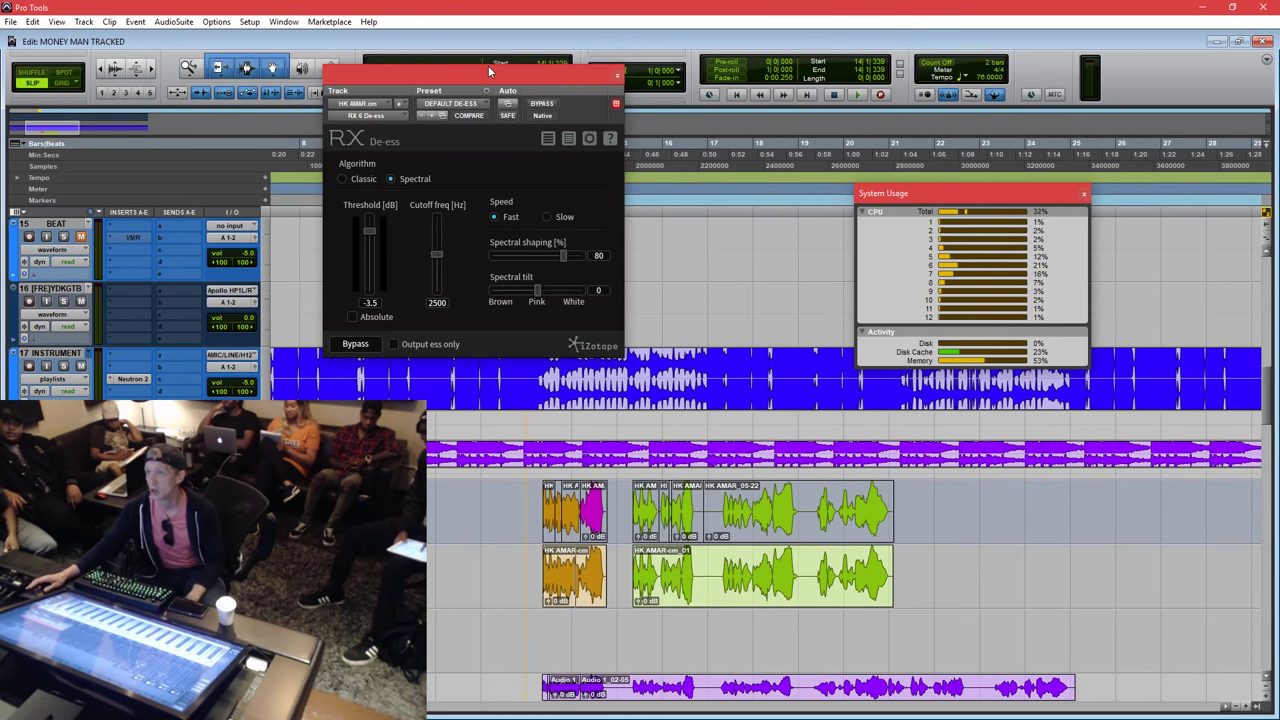
drag(488, 68, 486, 107)
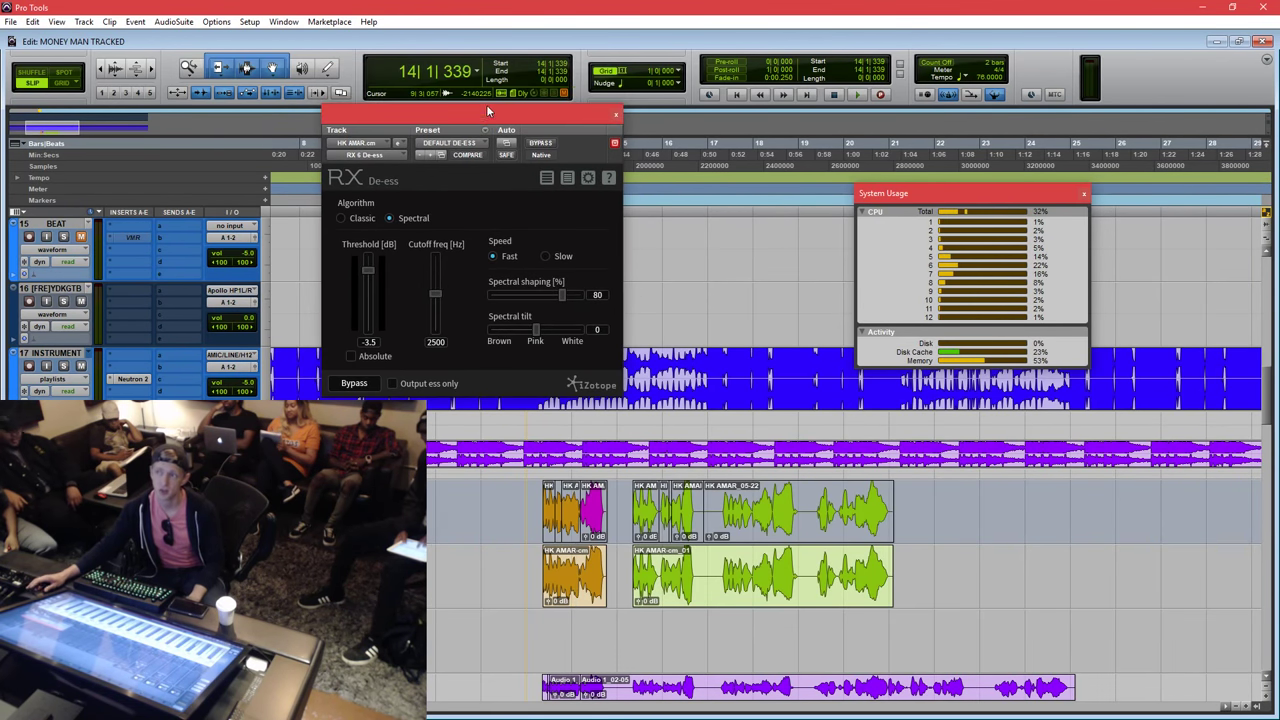
click(616, 115)
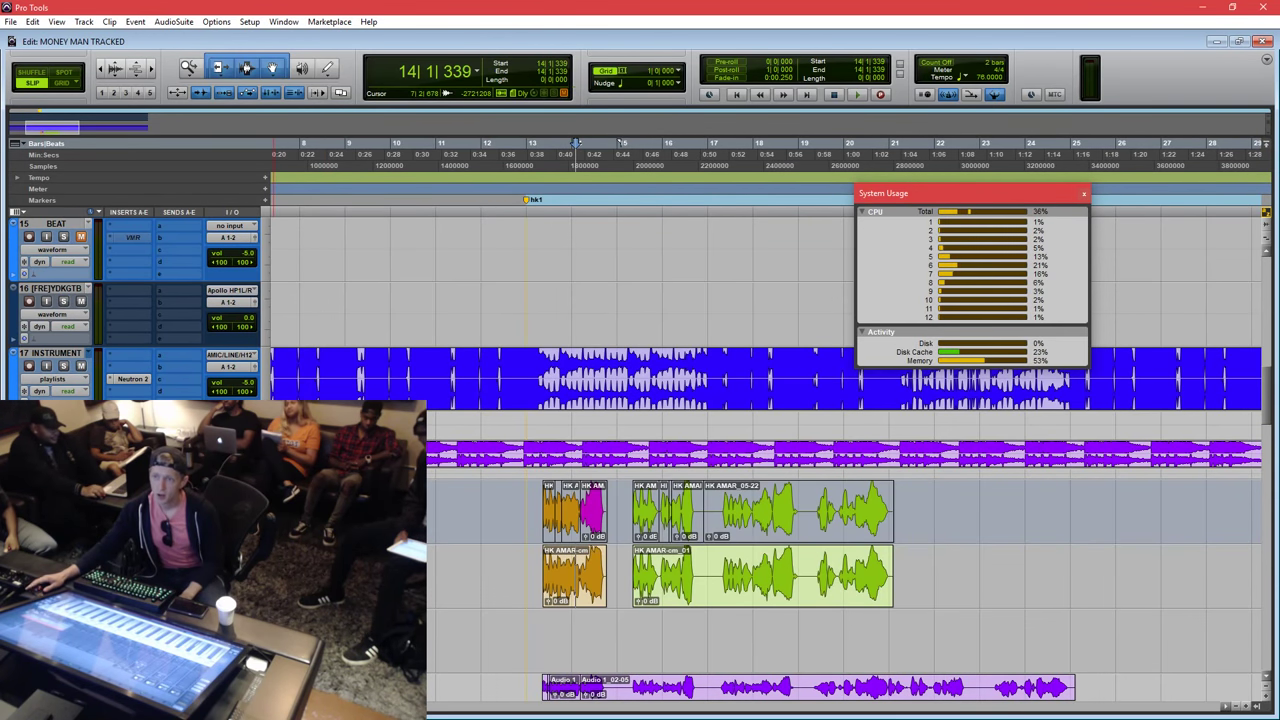
Replace the RX 6 De-ess on the HK AMAR.cm track with Eiosis E2Deesser and reposition its window.
click(130, 391)
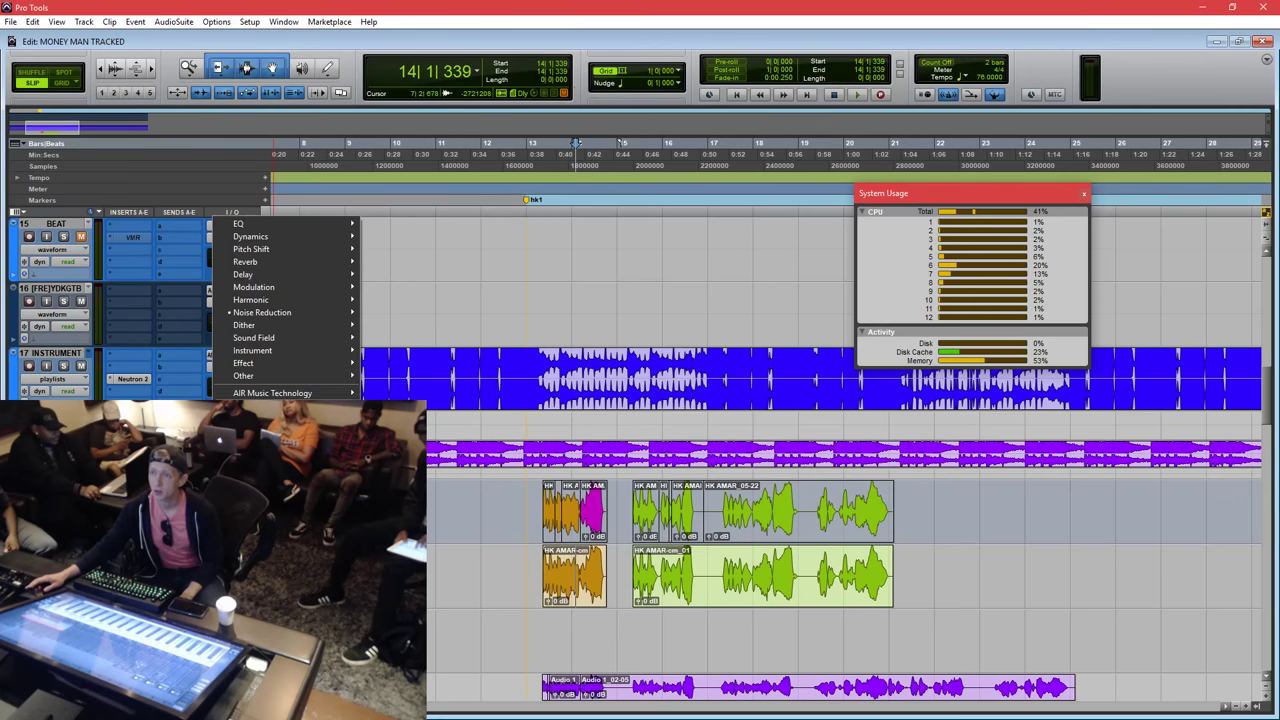
key(Escape)
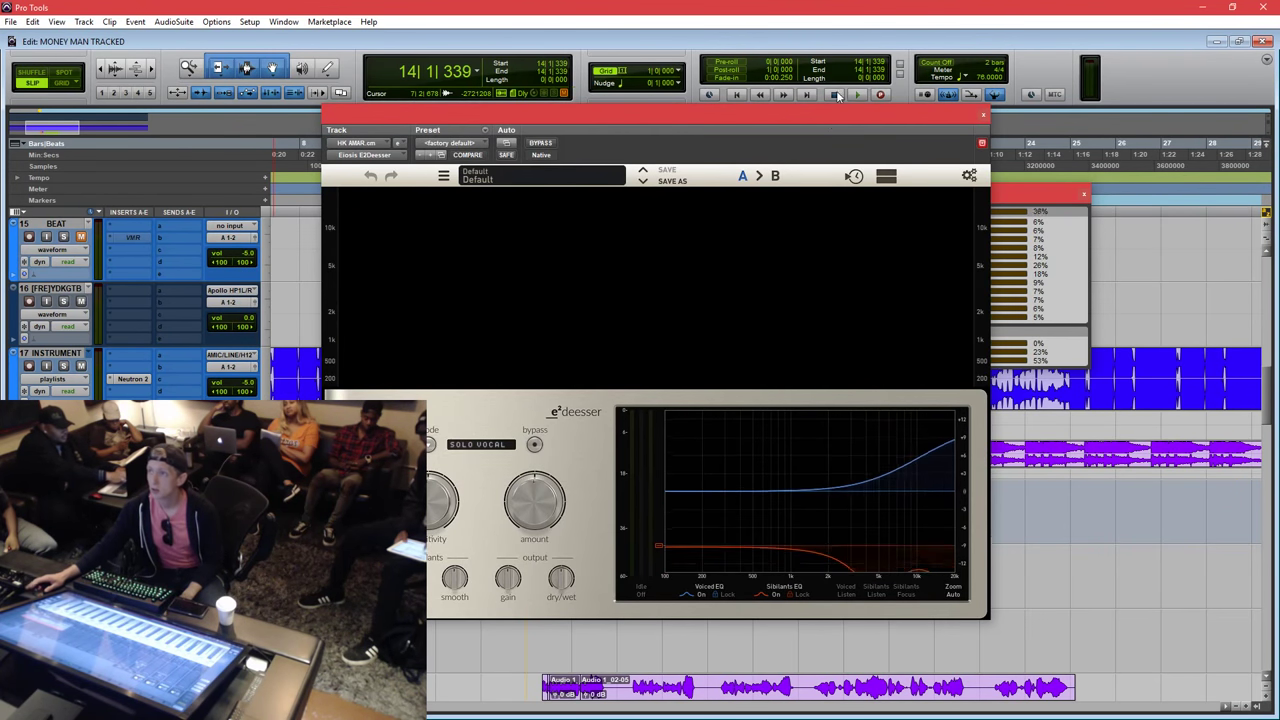
drag(818, 109, 759, 9)
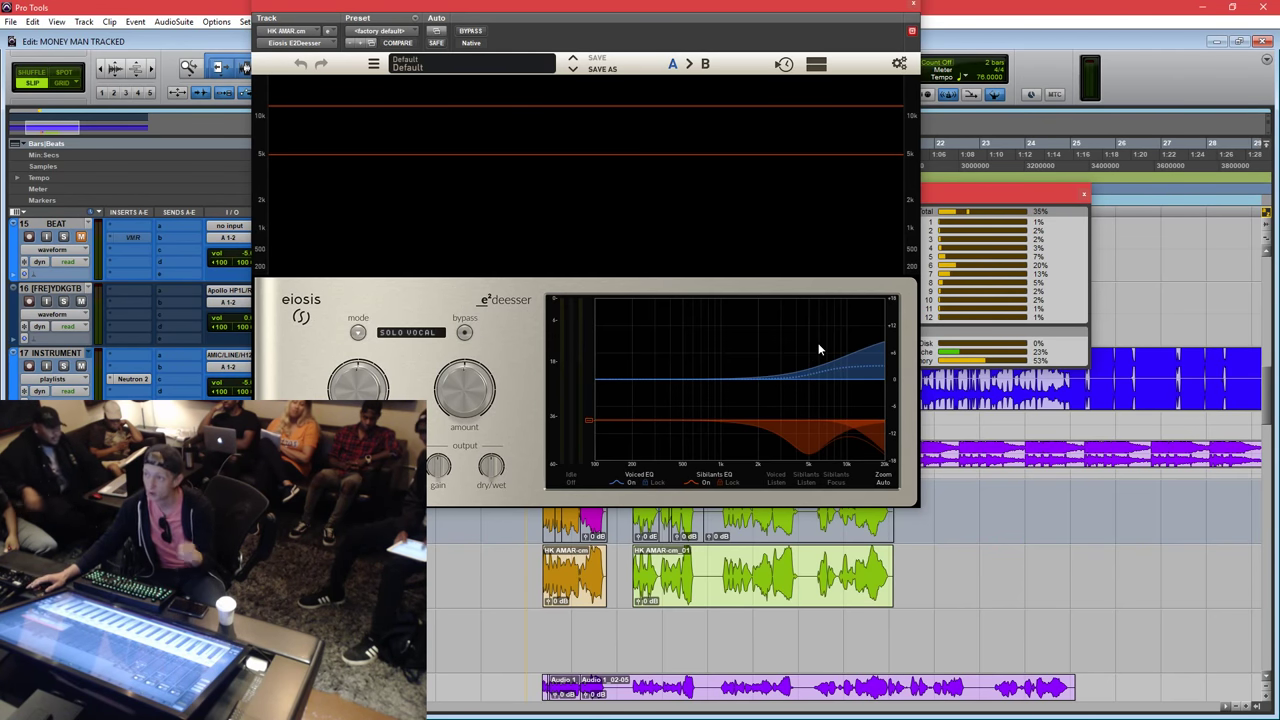
Audition the first committed clip while raising the E2Deesser's sensitivity, and select the HK AMAR-cm_01 clip.
key(space)
click(578, 585)
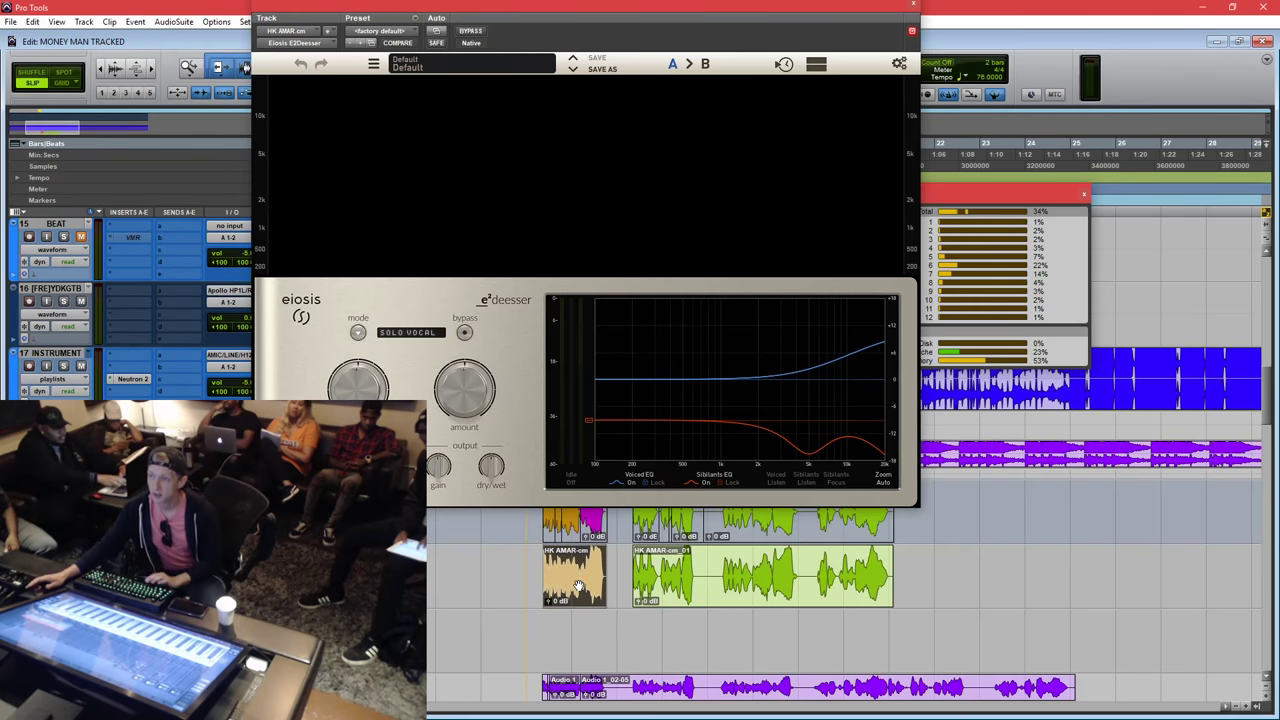
key(space)
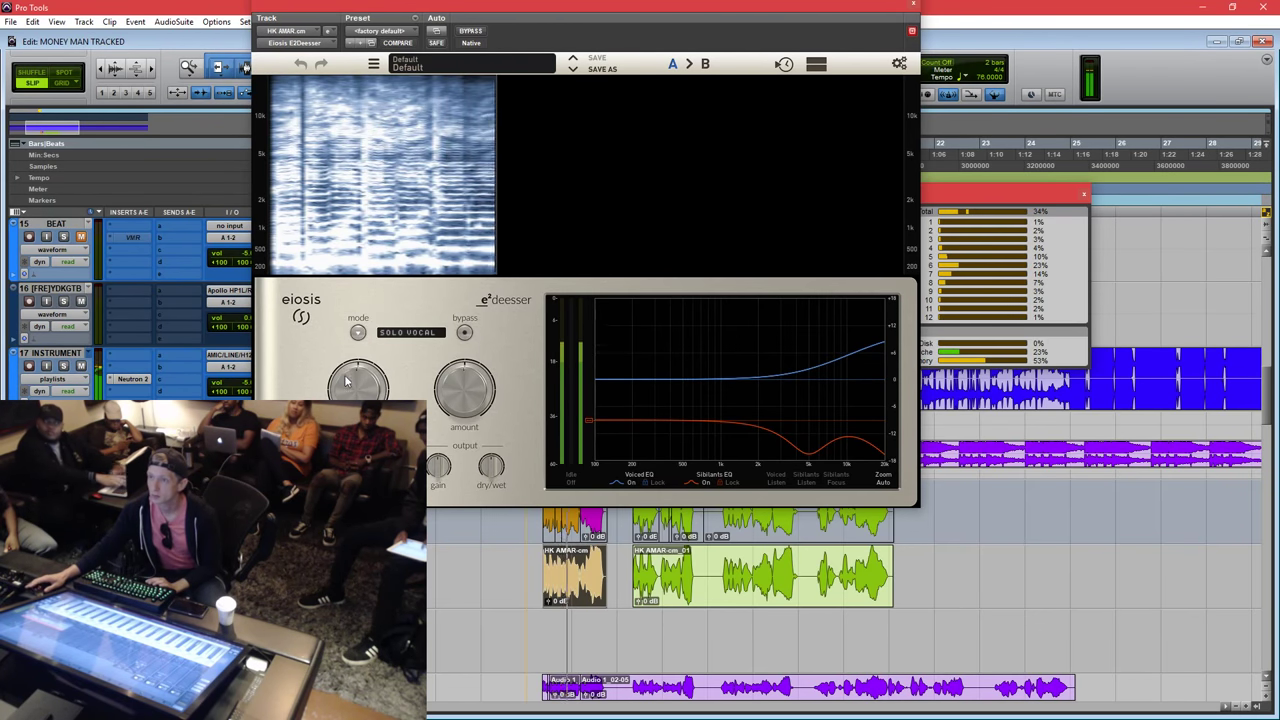
drag(356, 378, 362, 346)
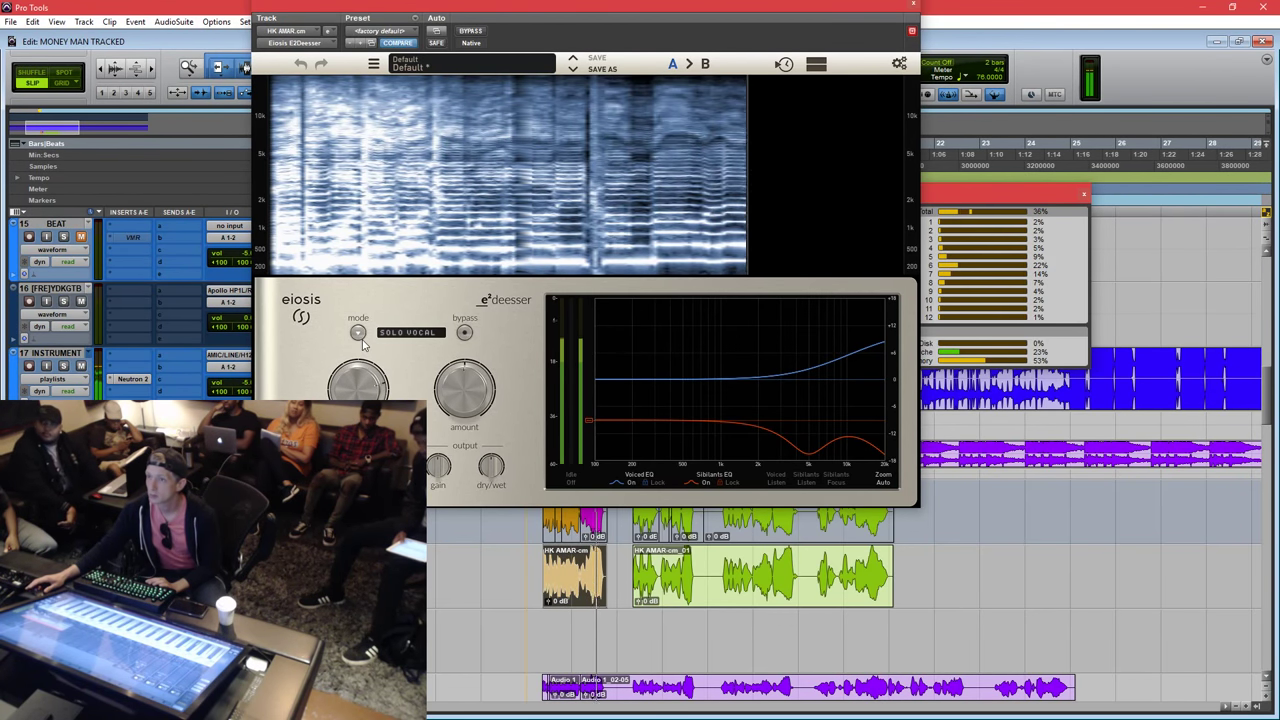
click(670, 597)
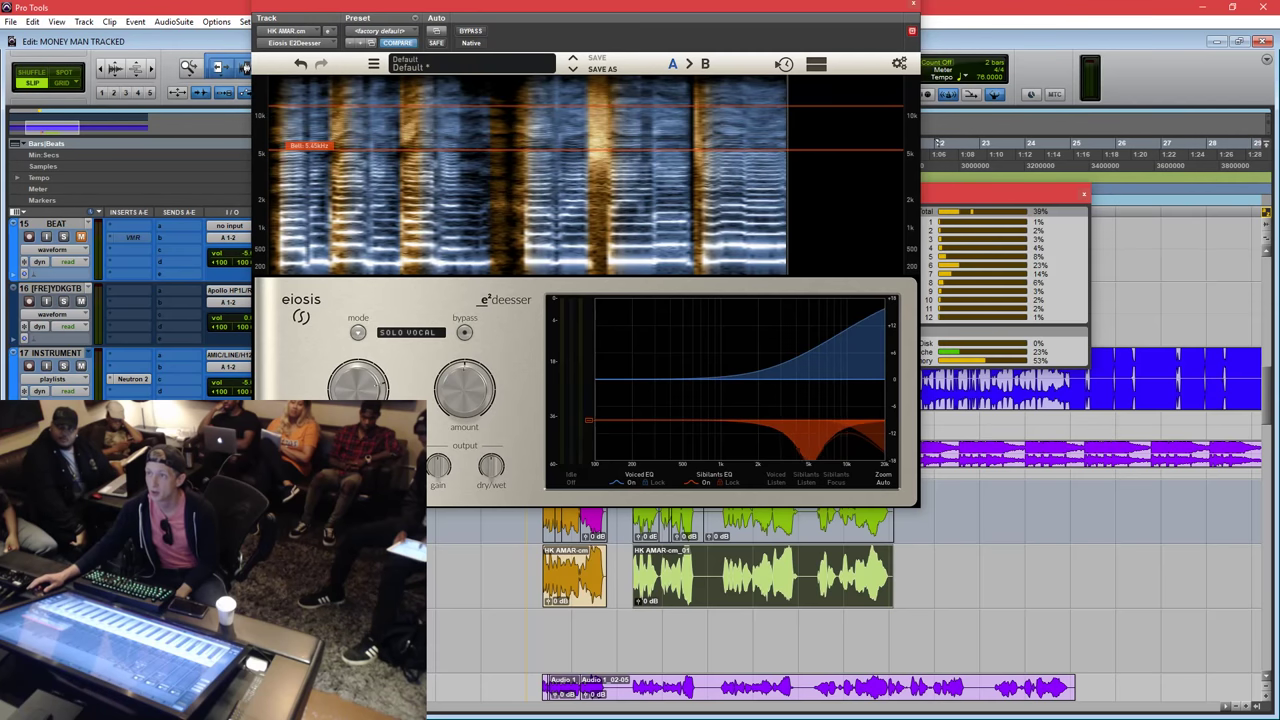
Examine the band type options for the high-frequency LP band in the E2Deesser's Sibilants EQ.
right_click(878, 421)
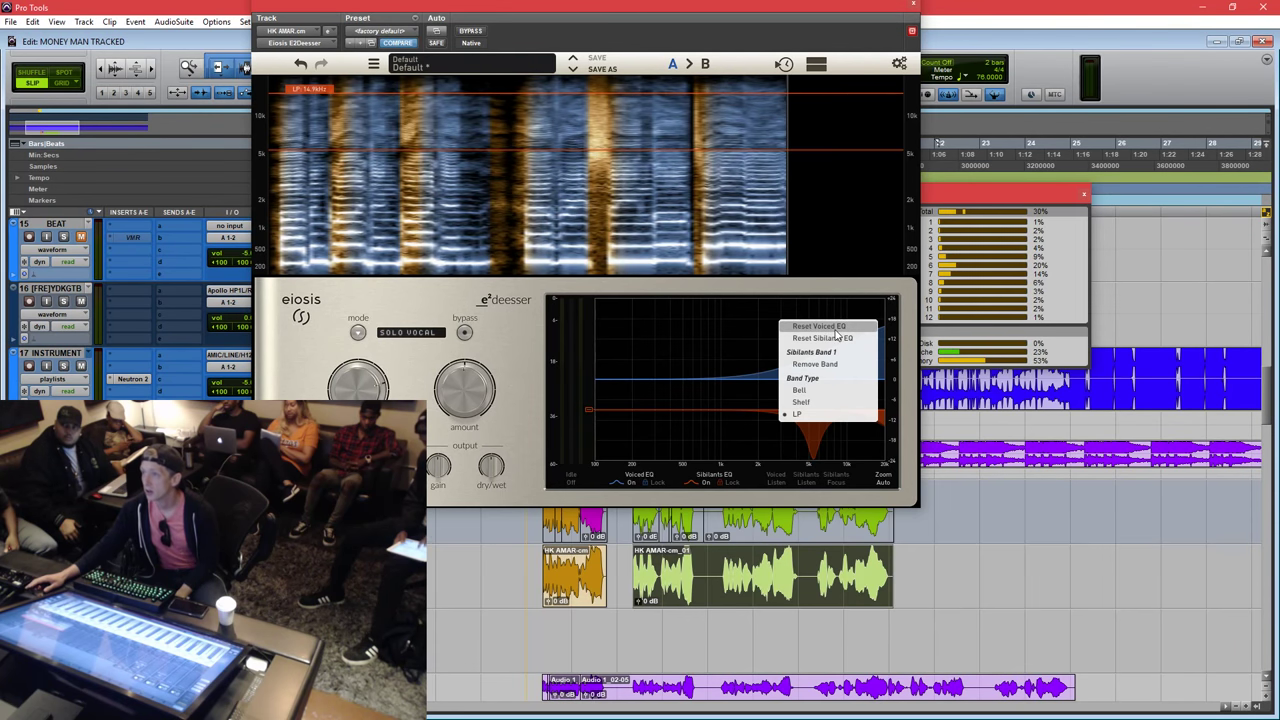
click(862, 436)
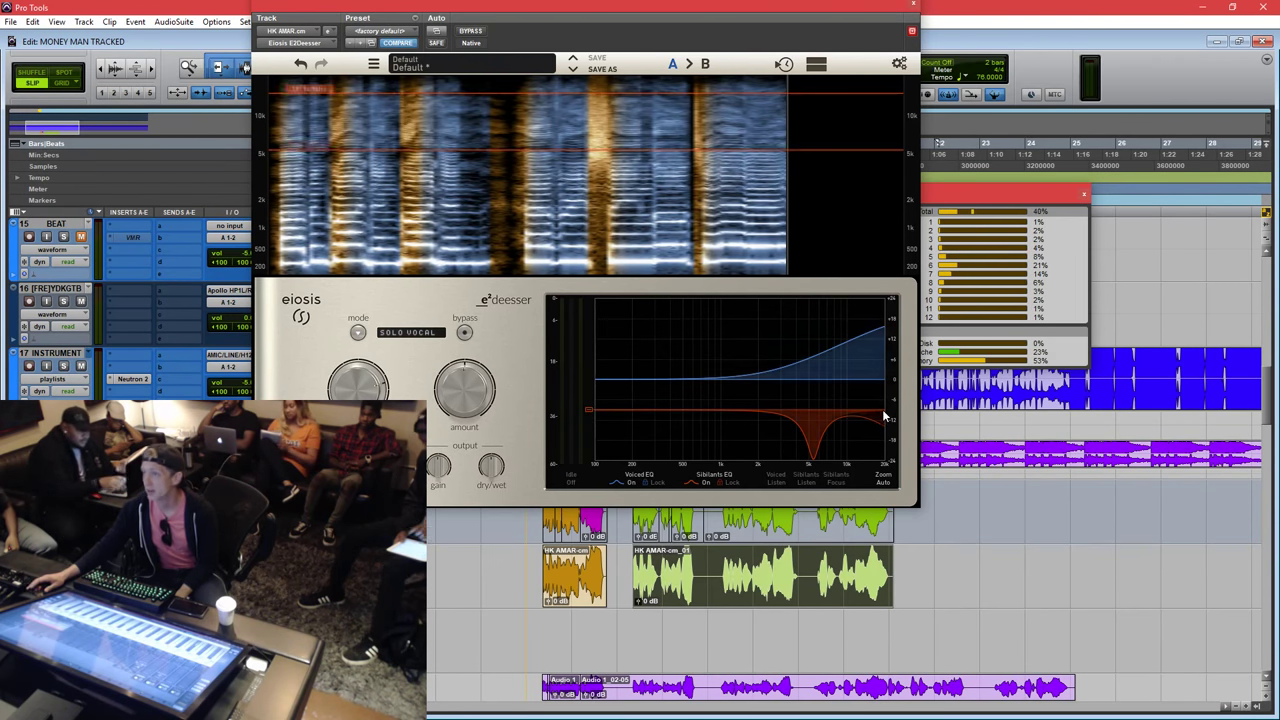
right_click(878, 414)
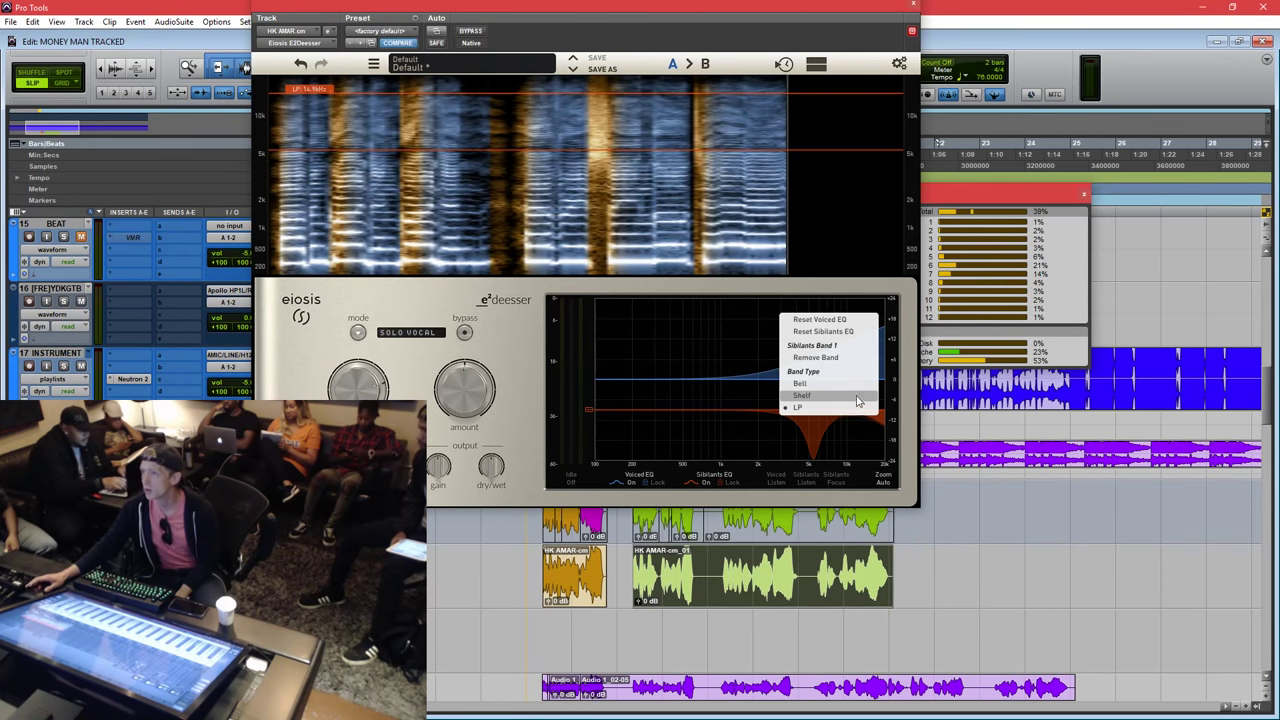
click(754, 441)
Enable band 8 in the HK AMAR.cm Neutron 2 Equalizer, boost it 12 dB at about 12 kHz and audition it.
drag(778, 11, 876, 112)
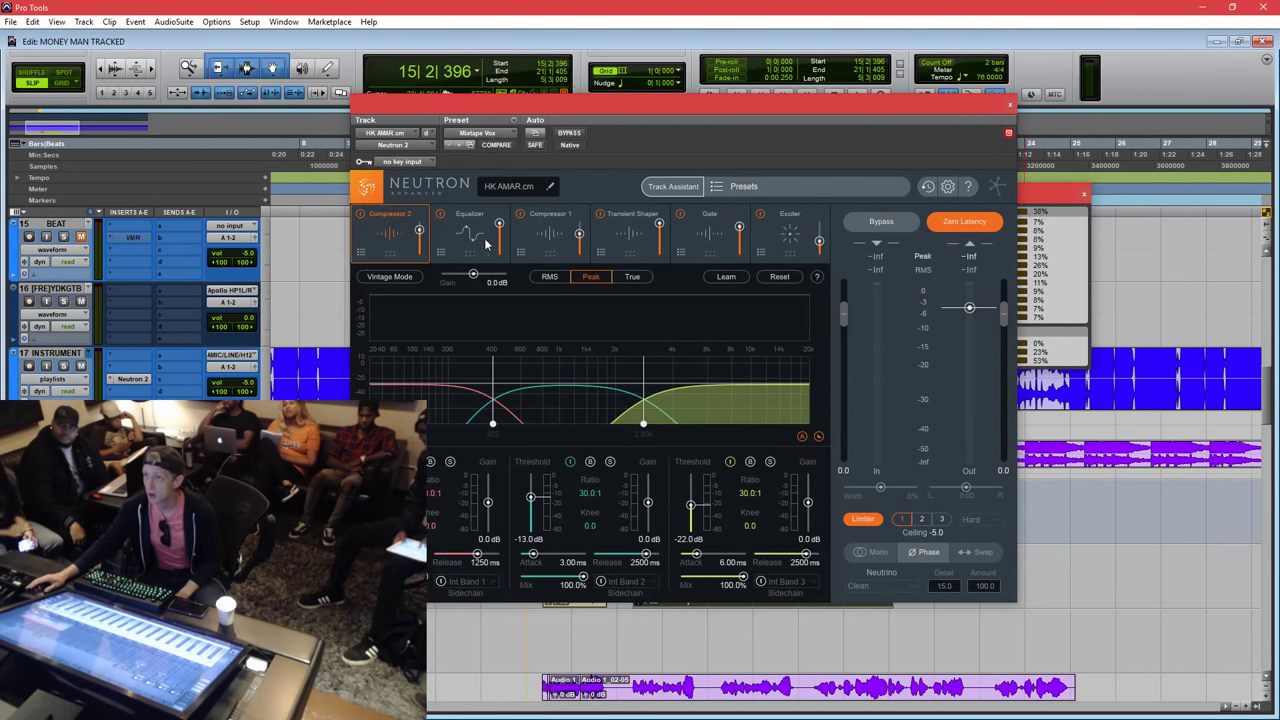
click(487, 243)
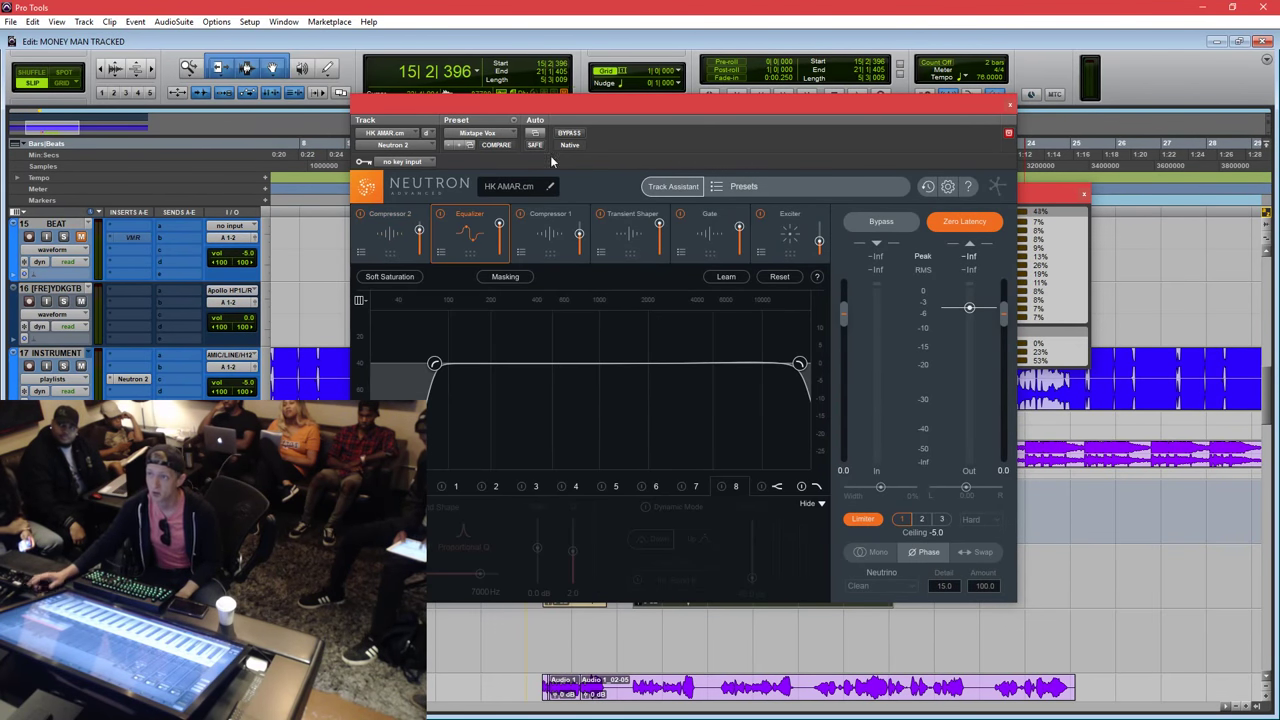
drag(754, 110, 688, 143)
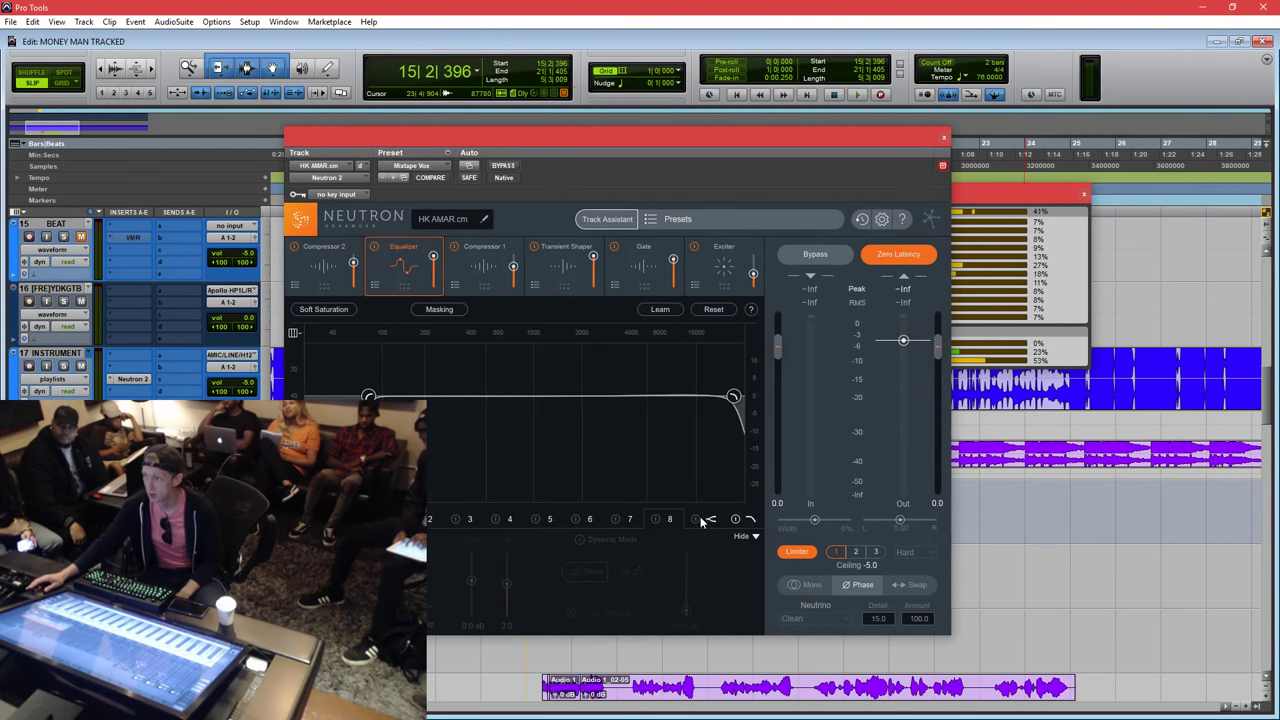
click(657, 519)
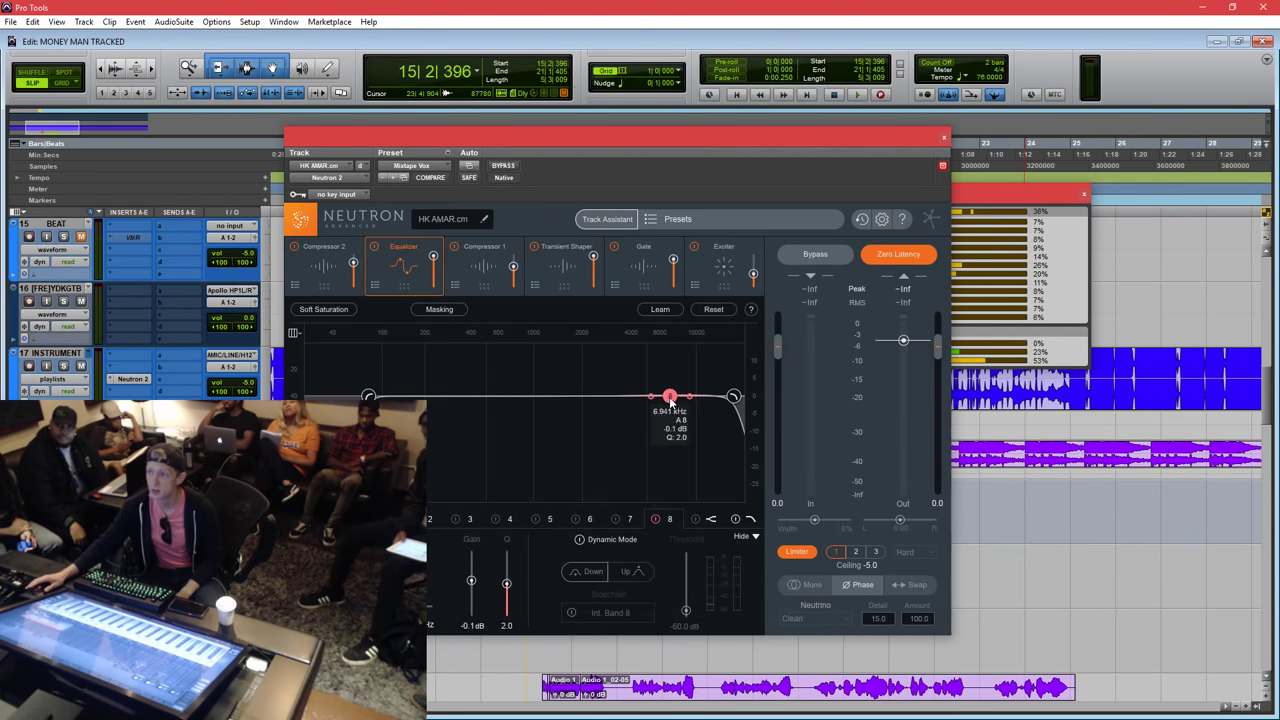
drag(672, 397, 711, 354)
key(space)
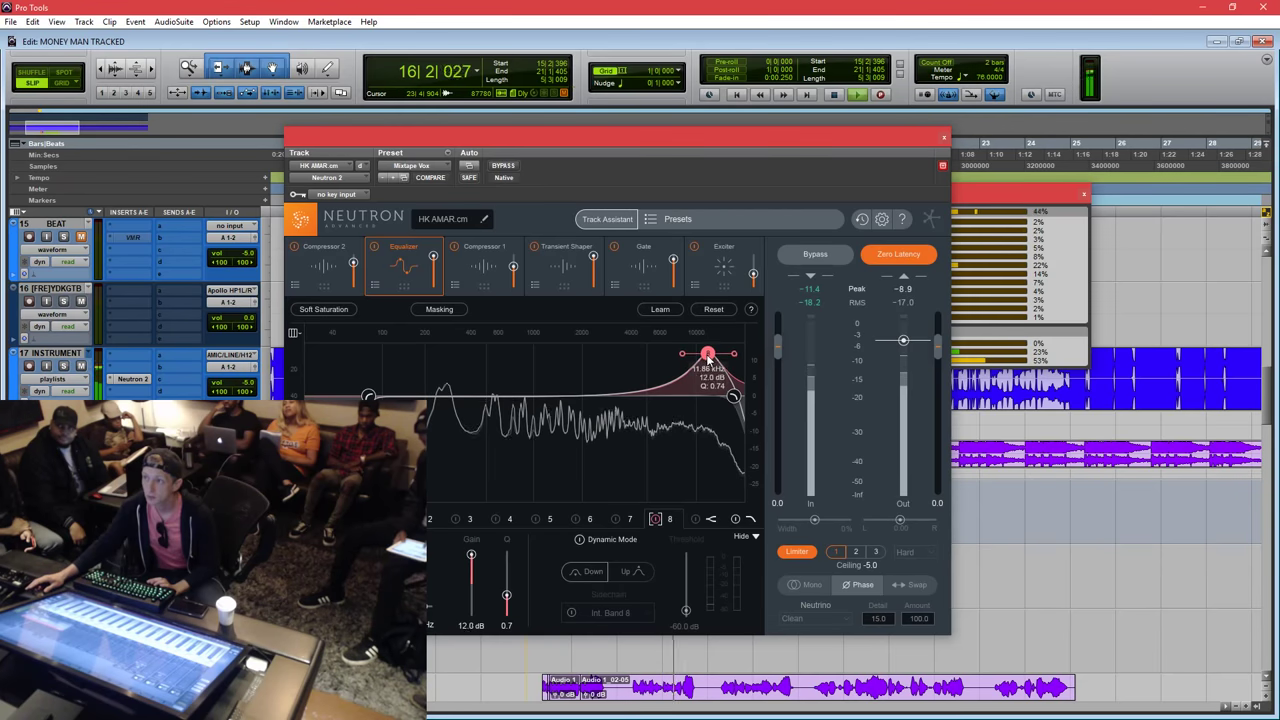
key(space)
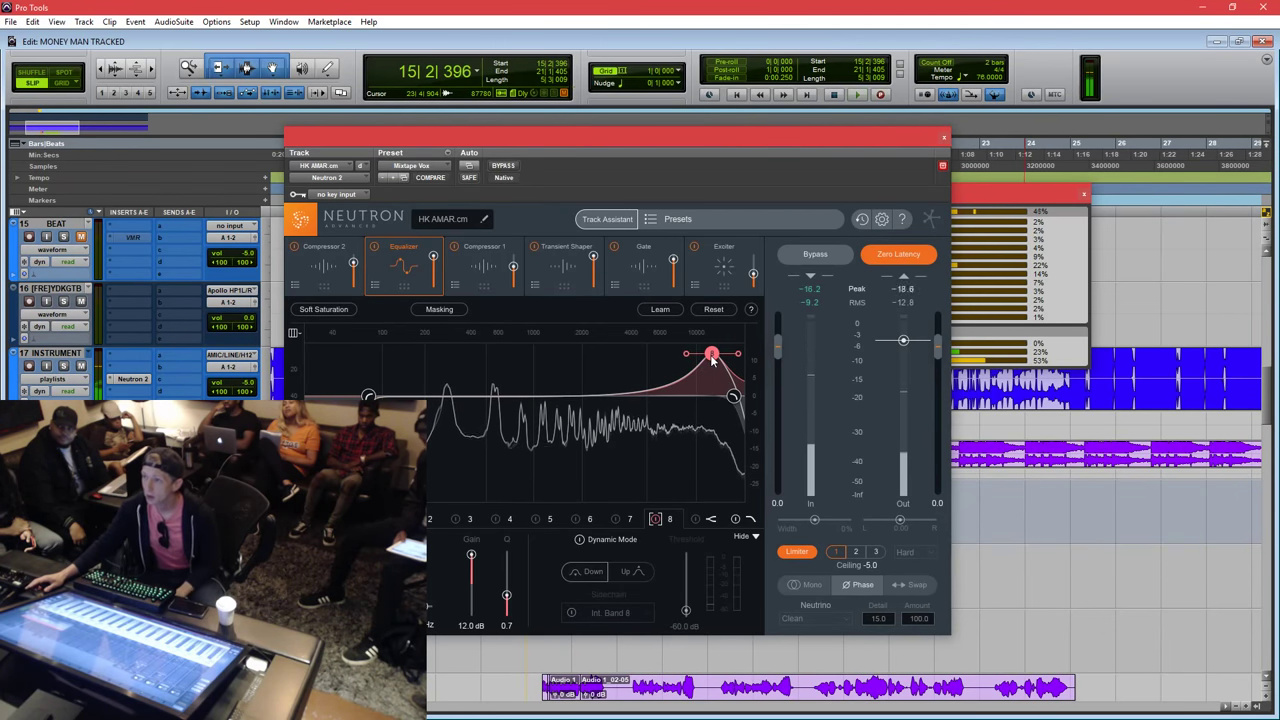
Turn on Dynamic Mode for Equalizer band 8, raise its threshold to about -31.6 dB and audition the vocal.
click(610, 541)
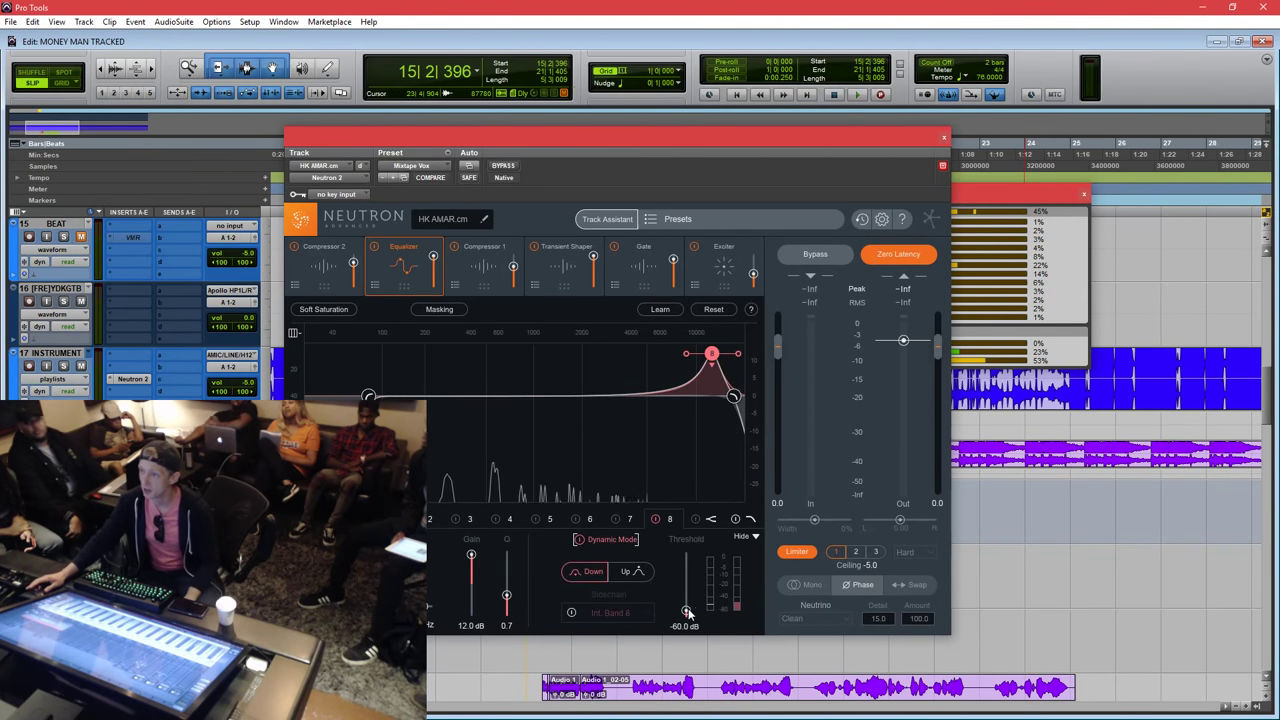
mouse_move(685, 610)
mouse_down()
mouse_move(688, 583)
mouse_move(687, 598)
mouse_up()
key(space)
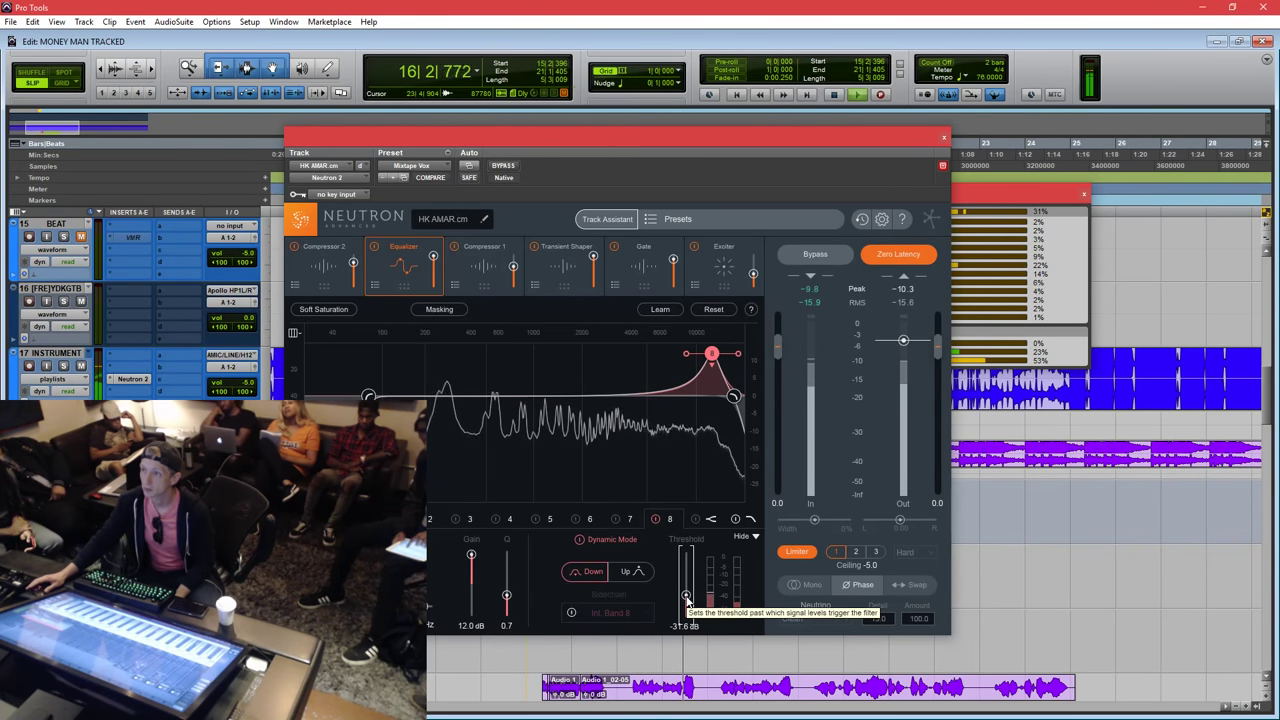
key(space)
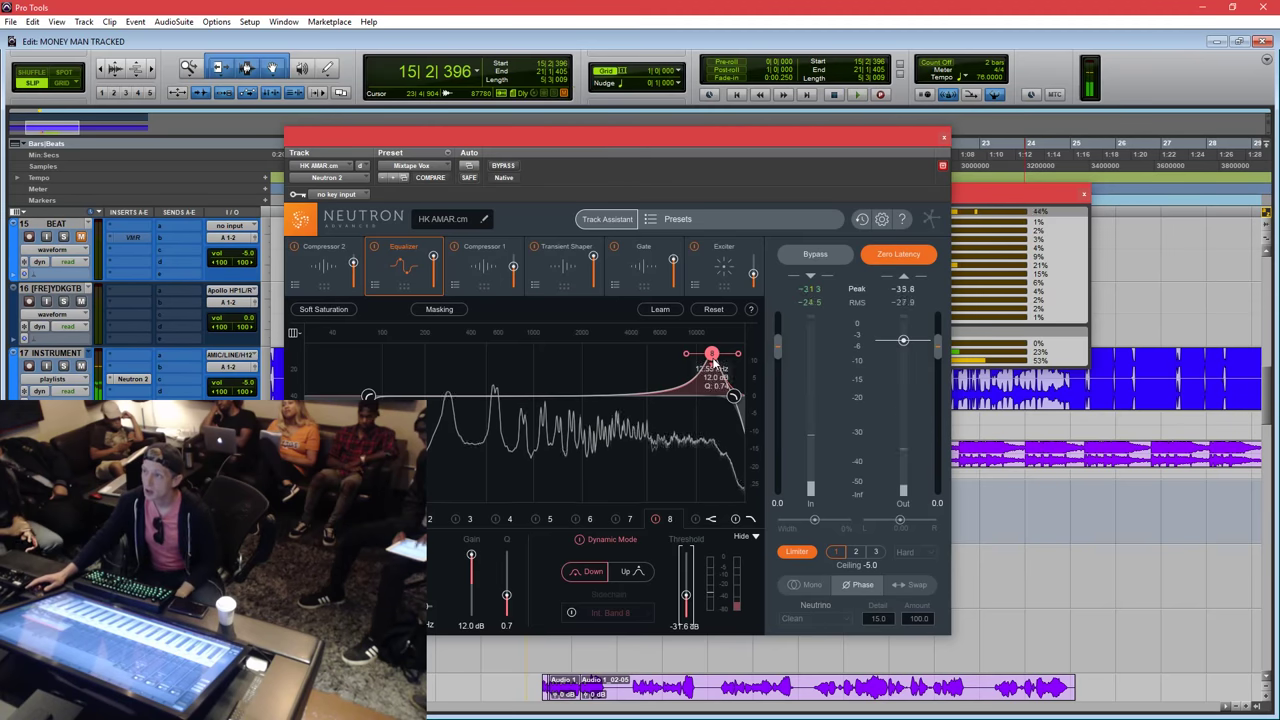
During playback, change band 8 to a cut of about -10.4 dB and enable the high shelf with a 12.6 dB boost.
drag(713, 362, 706, 437)
key(space)
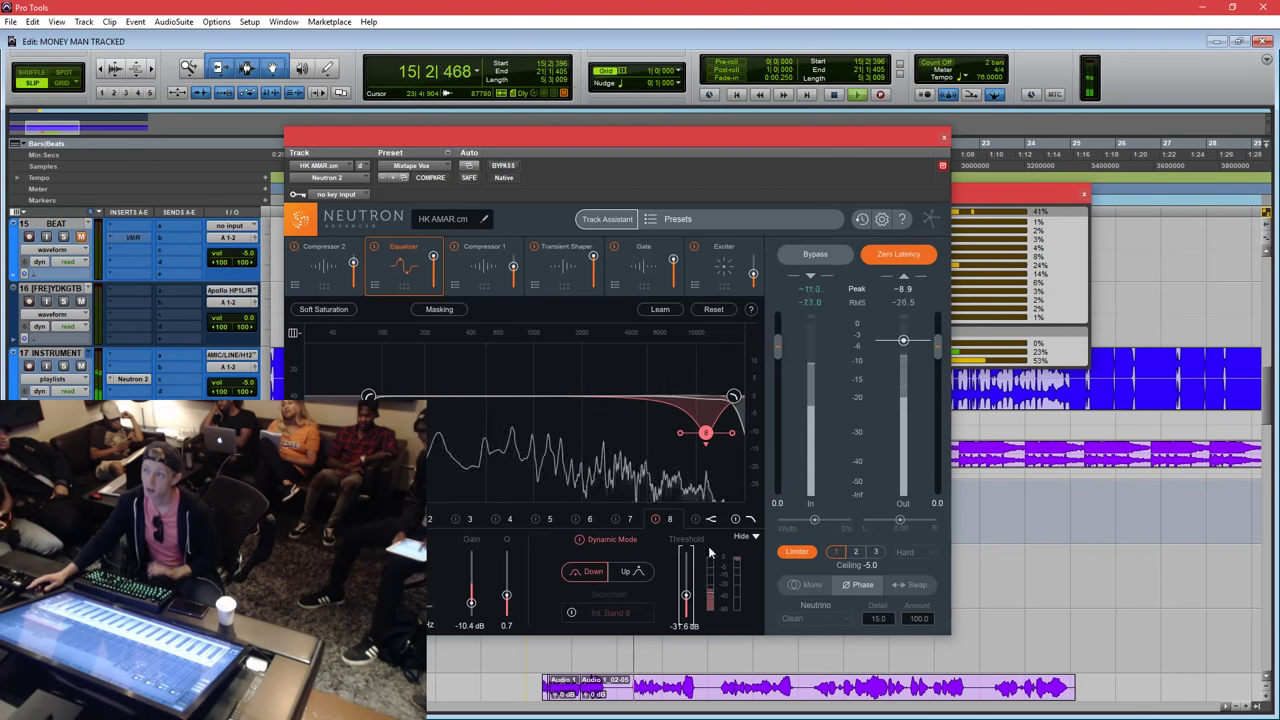
drag(686, 597, 686, 568)
click(702, 396)
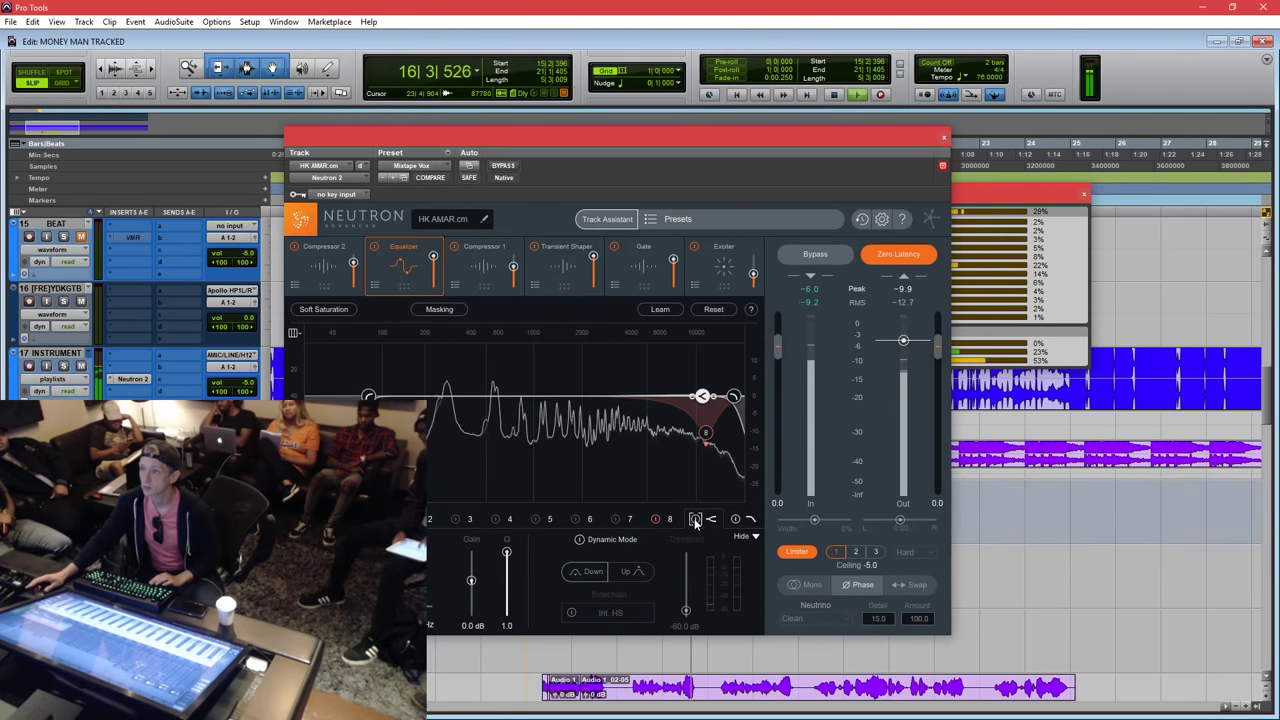
drag(702, 396, 694, 351)
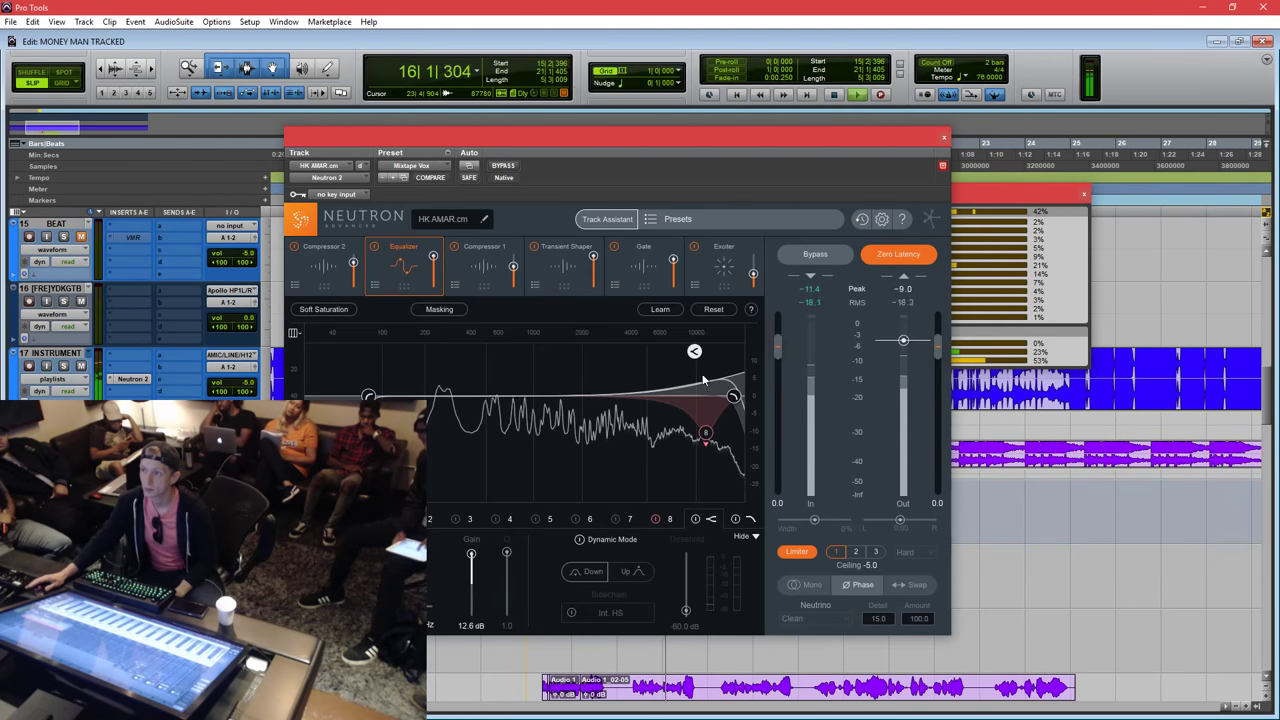
Set band 8's threshold to about -29.6 dB, move it higher in frequency with about -12.3 dB gain and finish auditioning.
click(705, 436)
drag(686, 587, 686, 600)
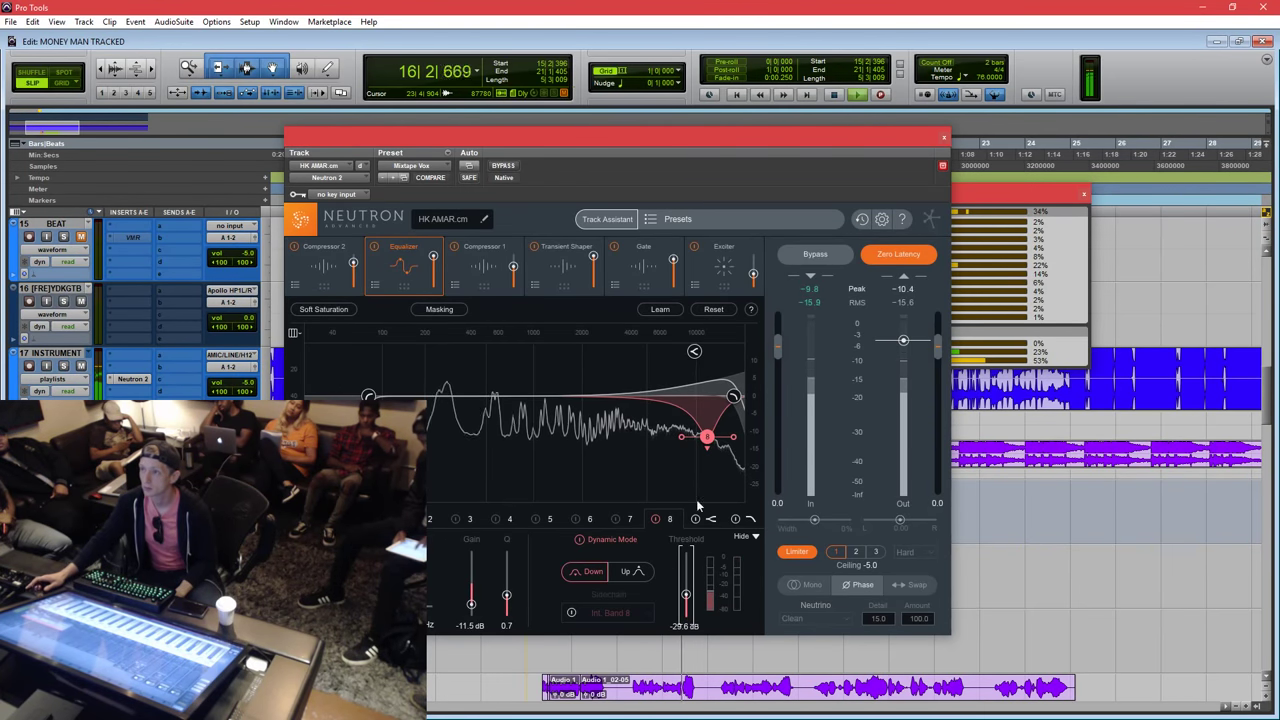
mouse_move(707, 437)
mouse_down()
mouse_move(684, 441)
mouse_move(722, 445)
mouse_up()
drag(722, 445, 720, 444)
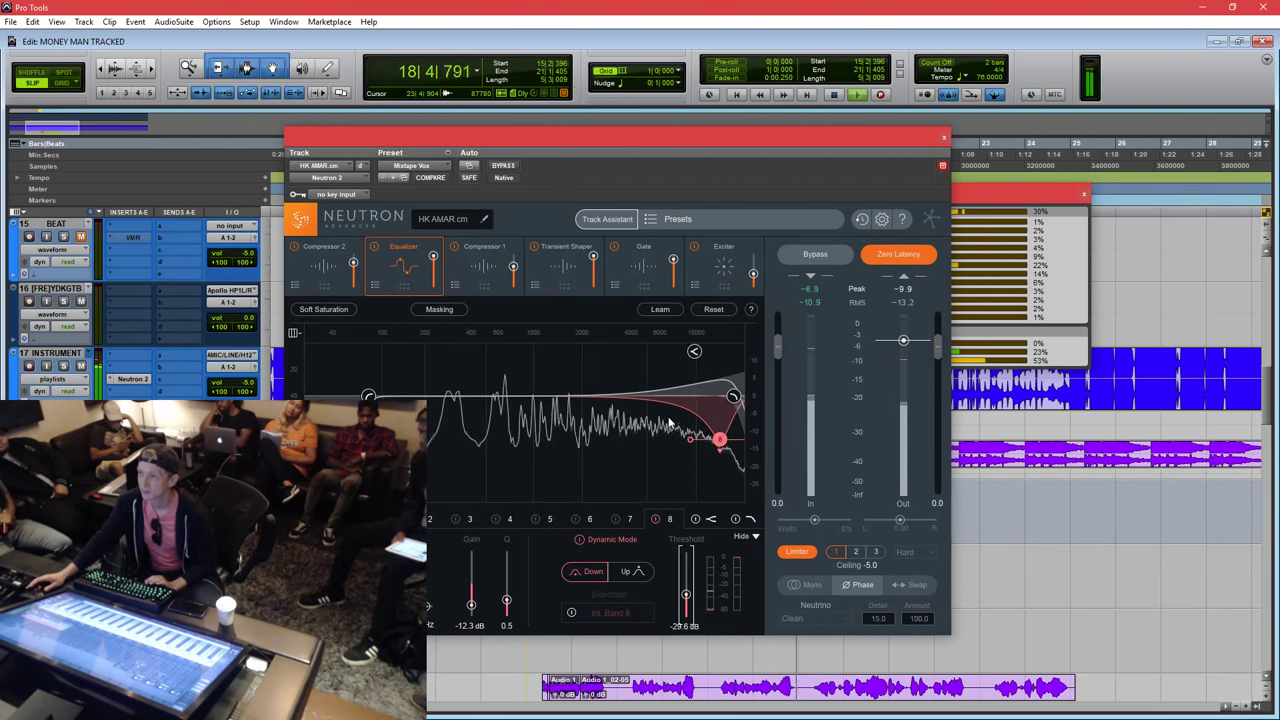
key(space)
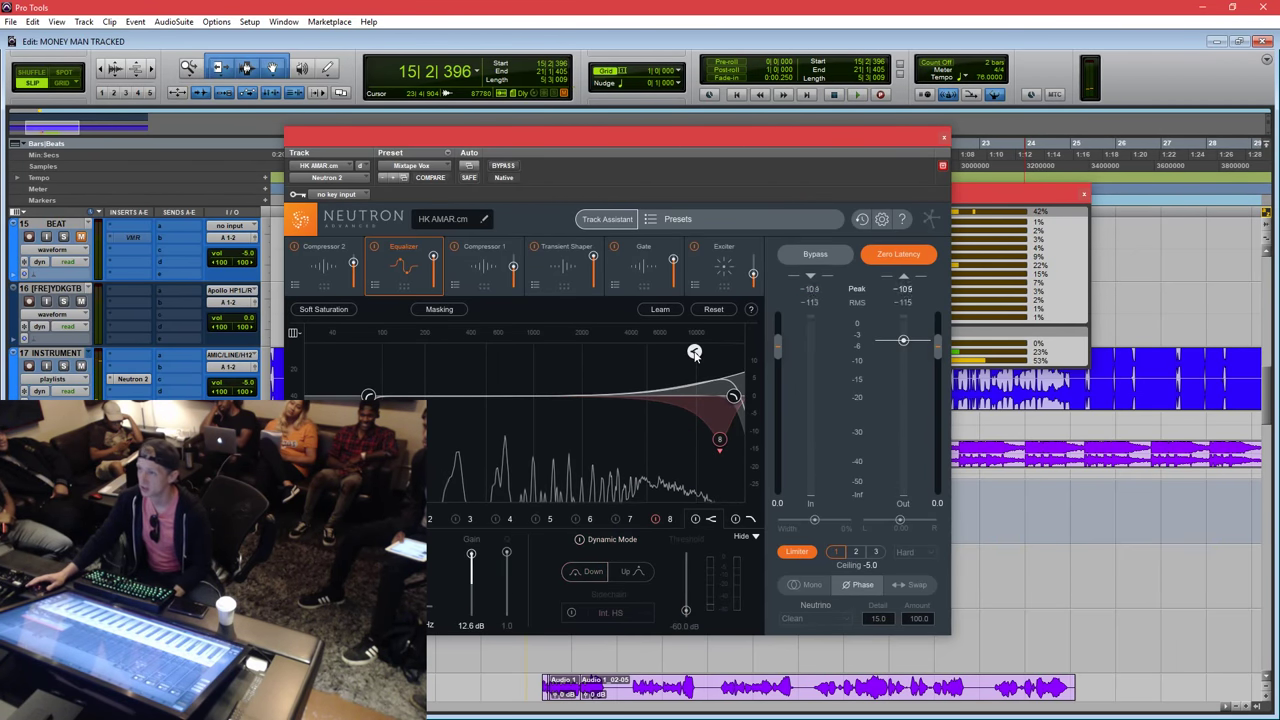
Reset the Equalizer's high shelf to 0 dB and band 8 to 0 dB at 7000 Hz, and reposition the plug-in window.
click(695, 353)
double_click(693, 357)
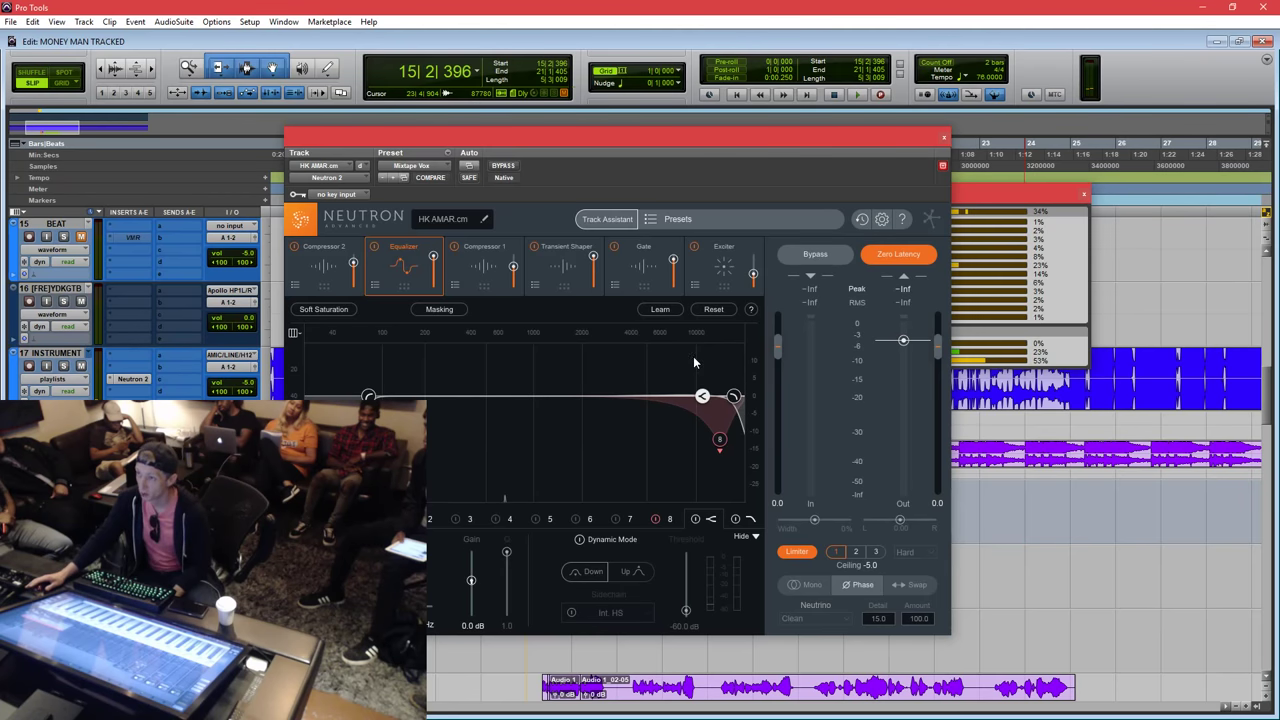
drag(717, 447, 670, 395)
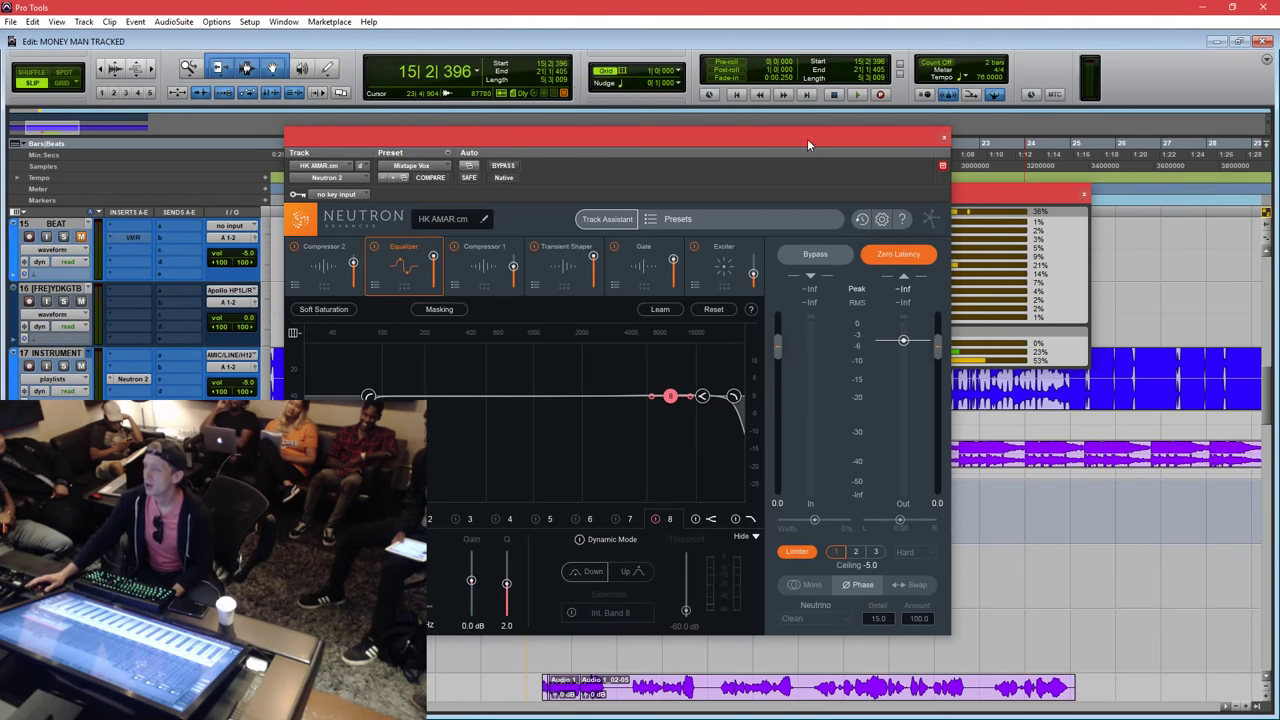
drag(807, 138, 876, 93)
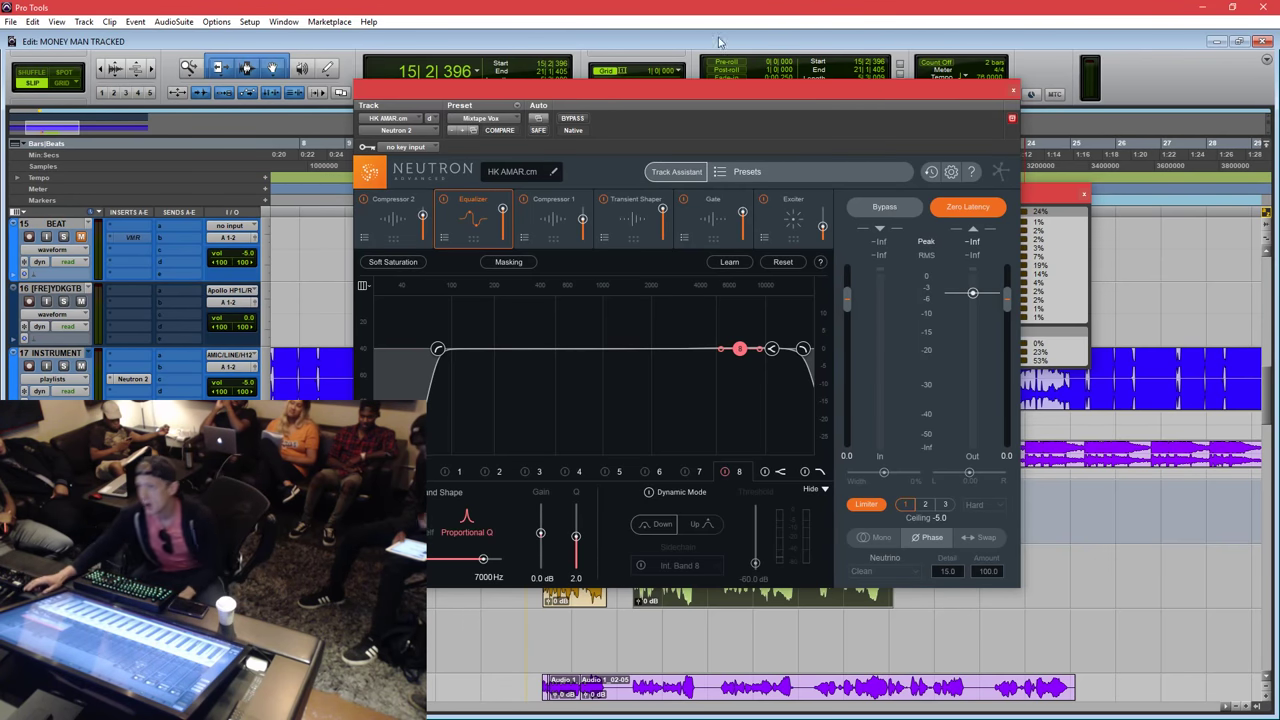
In the Transient Shaper, lower both crossovers, set mid-band attack to 0 dB and high-band attack to about -7.8 dB, and audition.
click(634, 213)
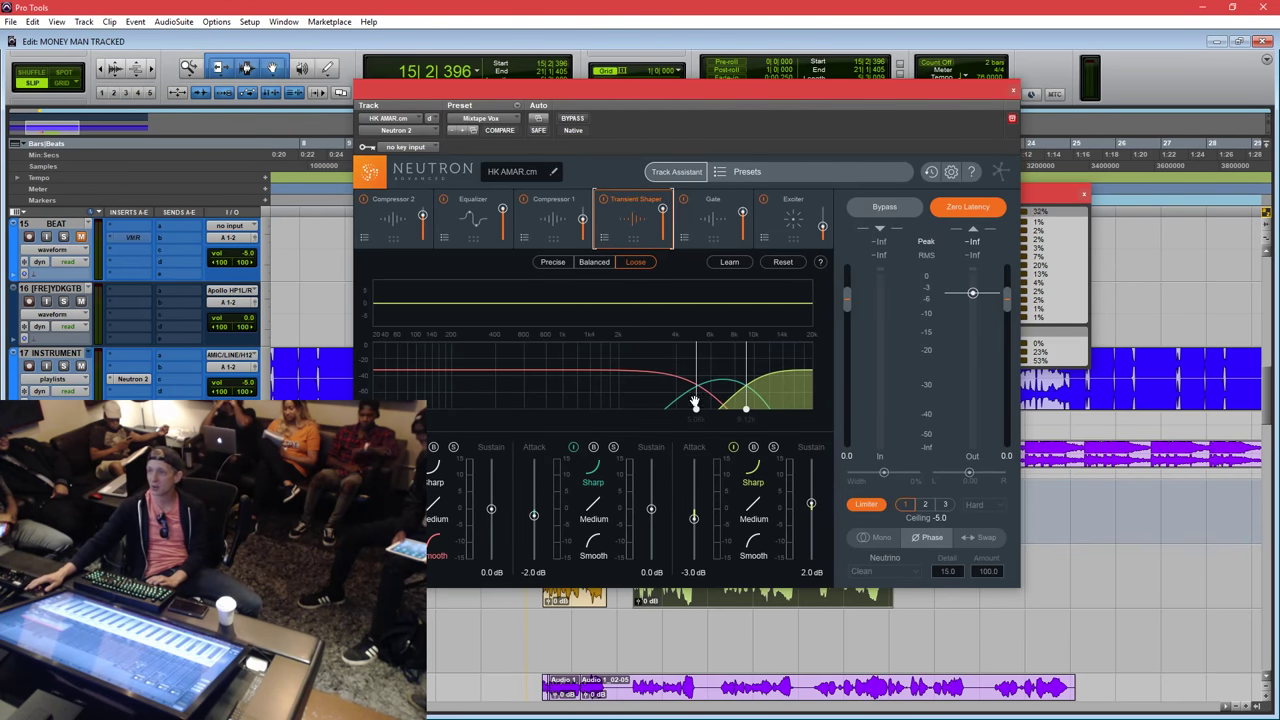
drag(696, 403, 655, 407)
drag(745, 408, 702, 408)
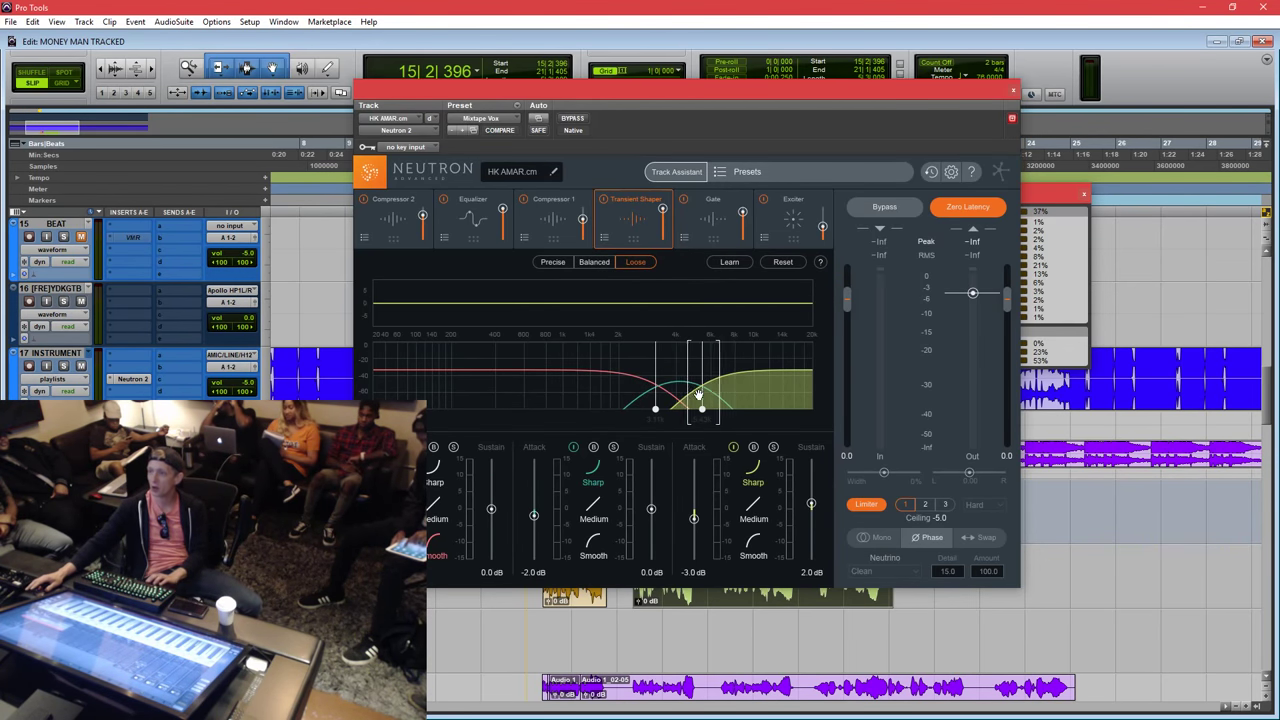
double_click(535, 517)
key(space)
drag(694, 519, 695, 535)
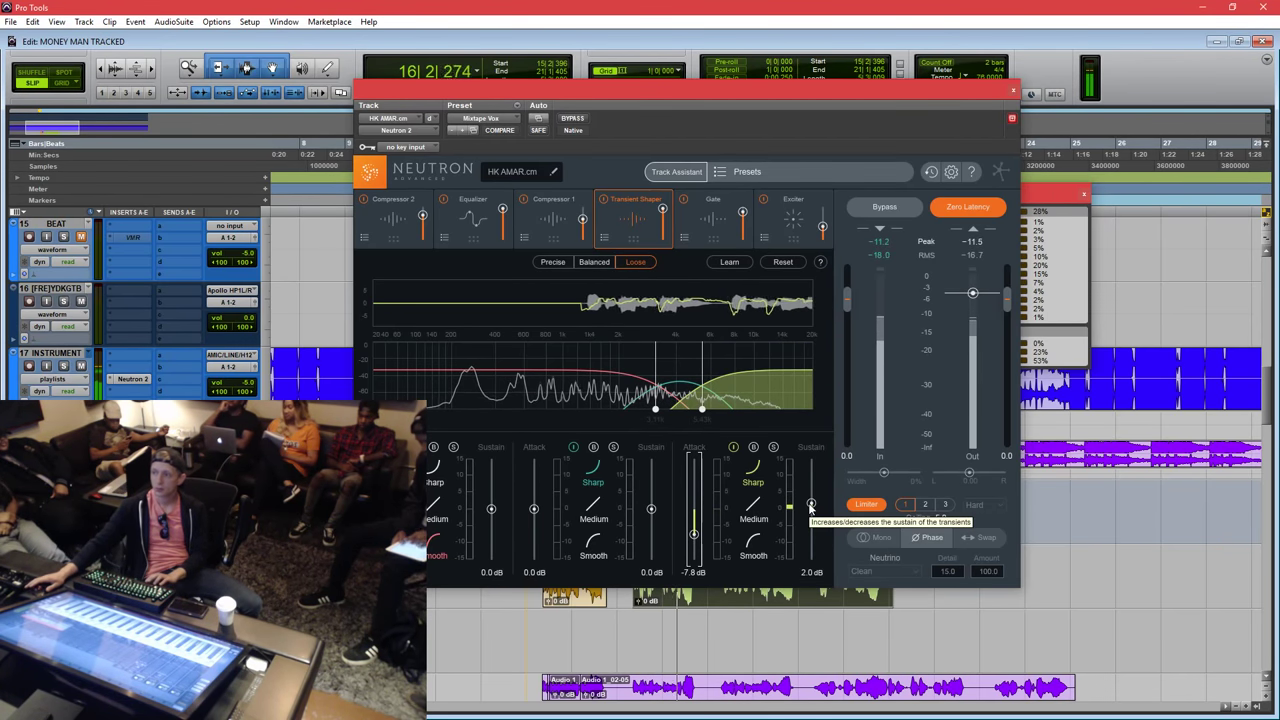
key(space)
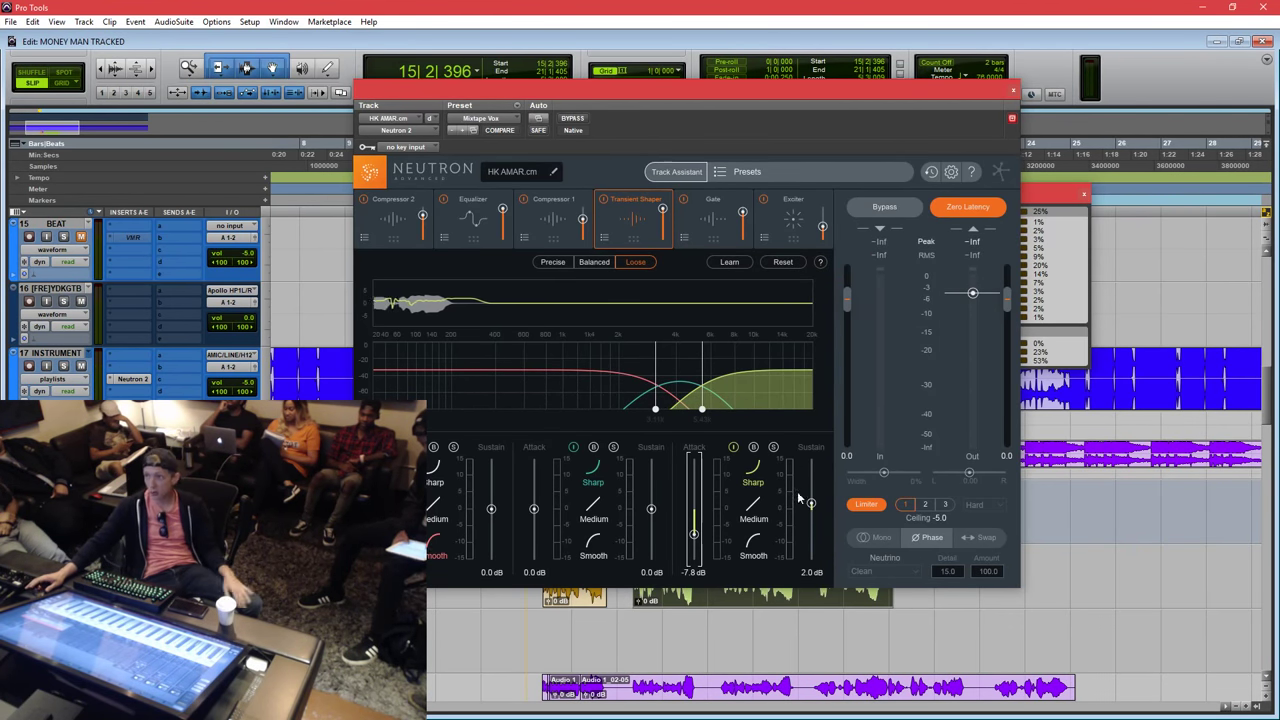
Lower the Transient Shaper's first crossover to about 2 kHz, set mid-band attack to 3.1 dB and sustain to -1.5 dB, and compare with the module bypassed.
drag(656, 406, 616, 407)
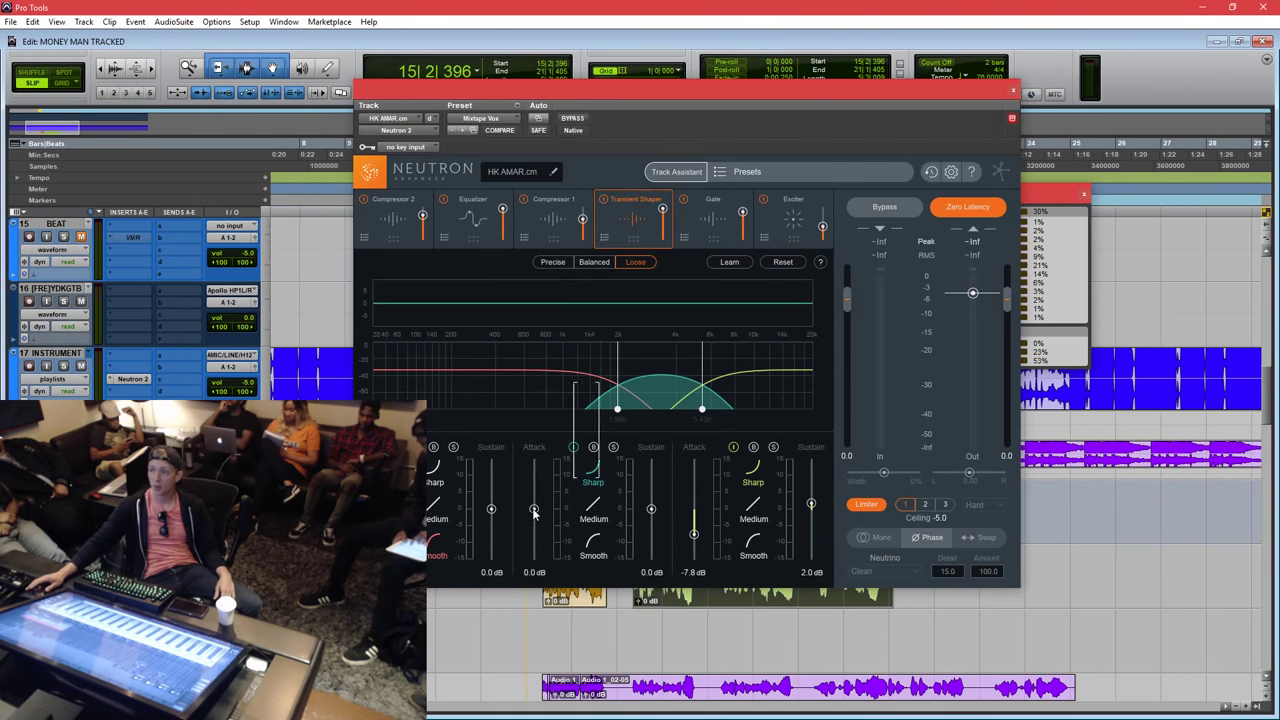
drag(534, 509, 534, 505)
drag(651, 510, 652, 514)
key(space)
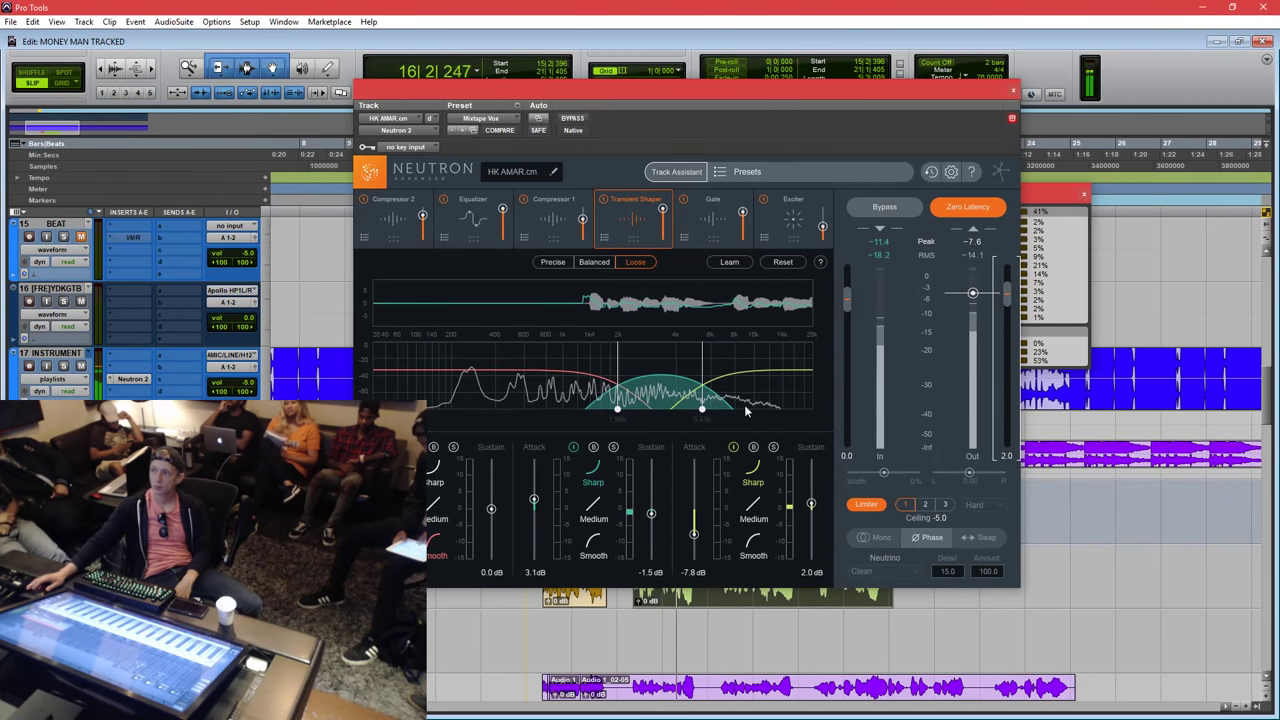
click(604, 199)
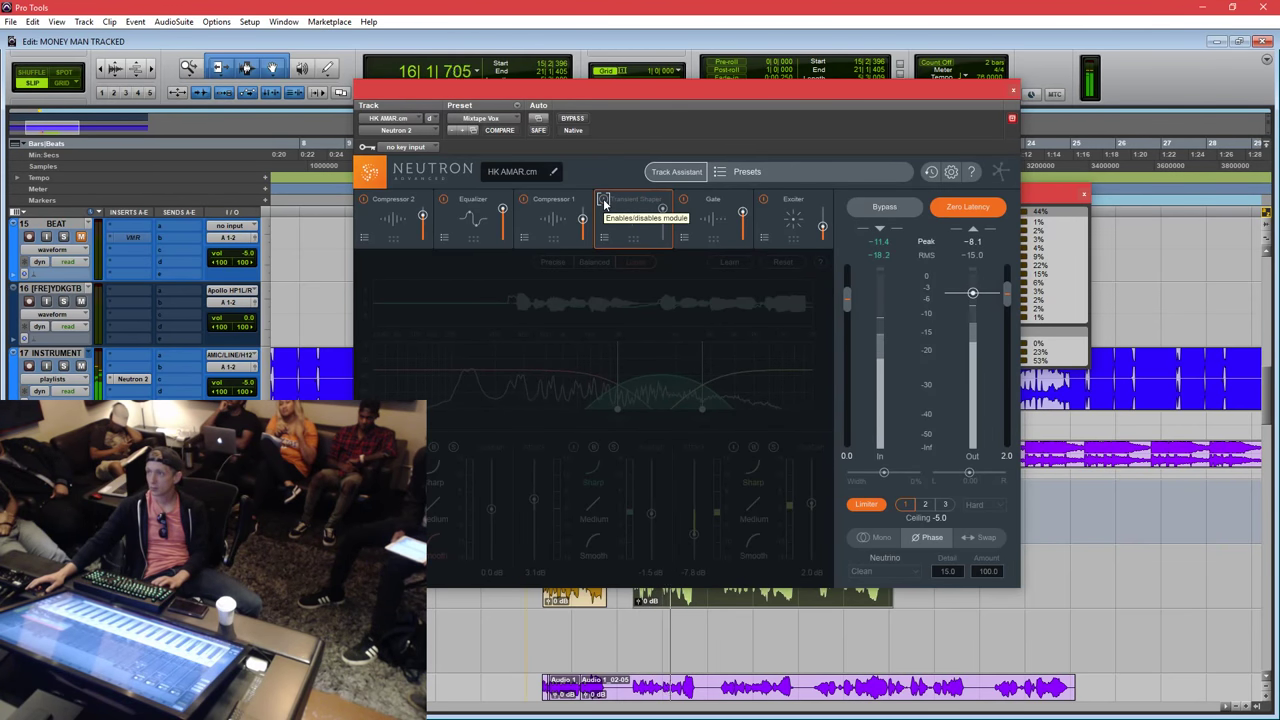
click(604, 199)
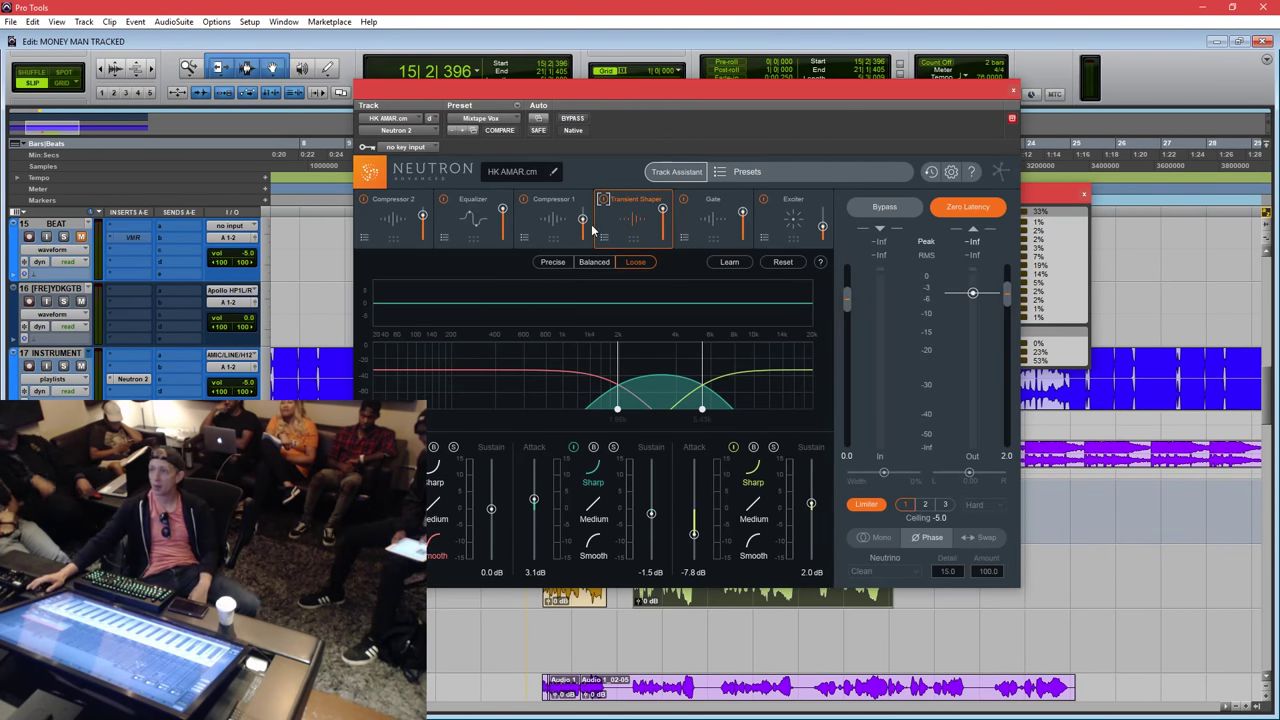
In the Exciter, set the high band's drive to 15 dB and blend to 87%, adjust its crossover to just below 8 kHz, and audition it soloed.
click(815, 230)
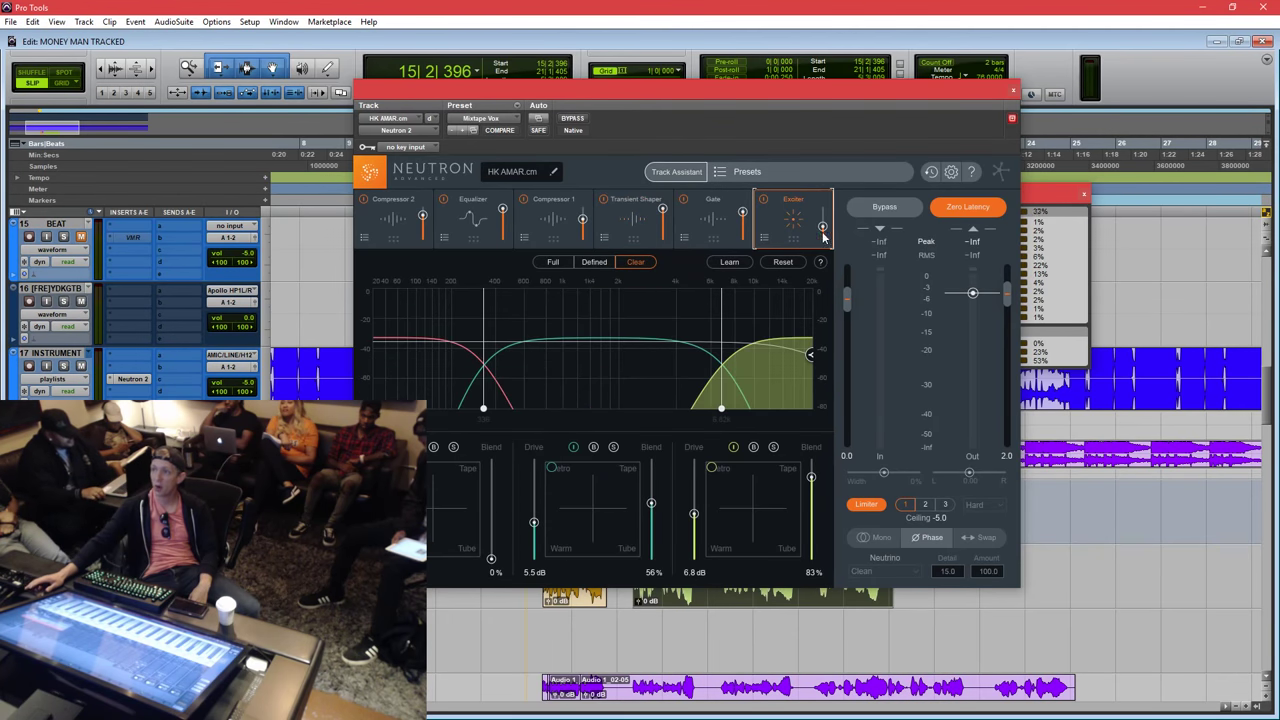
drag(725, 322, 762, 320)
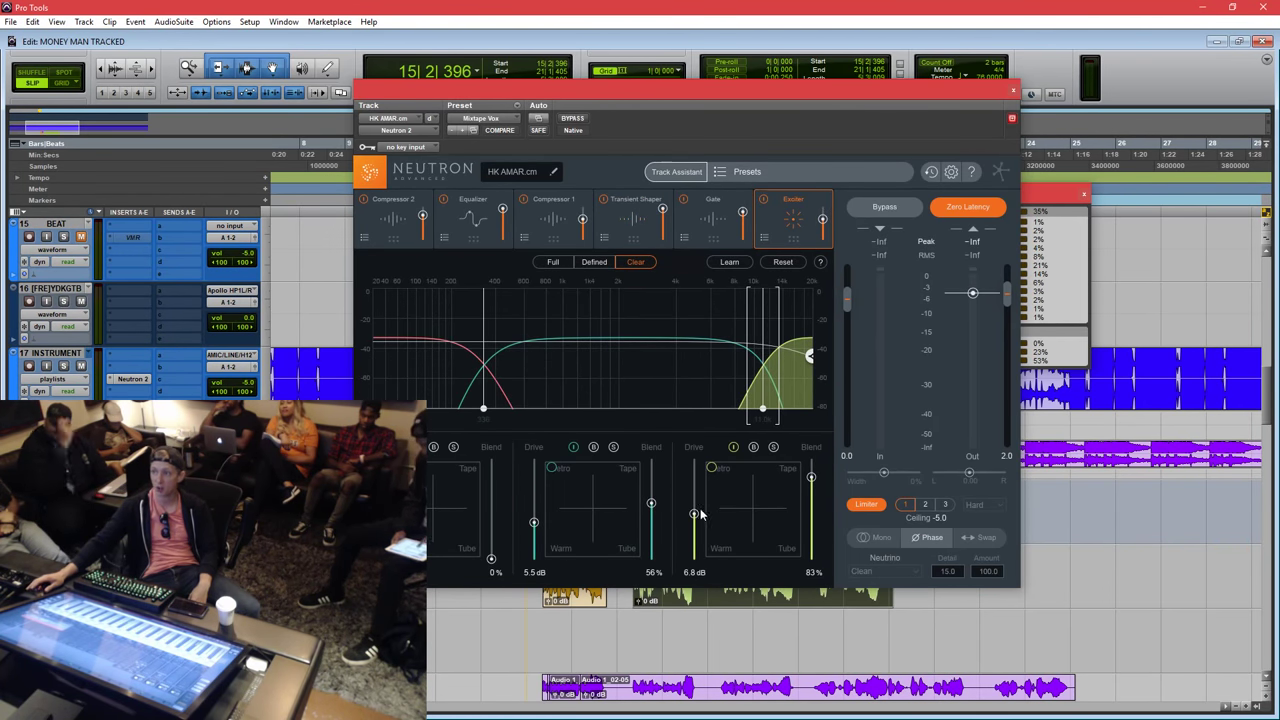
drag(693, 514, 716, 408)
key(space)
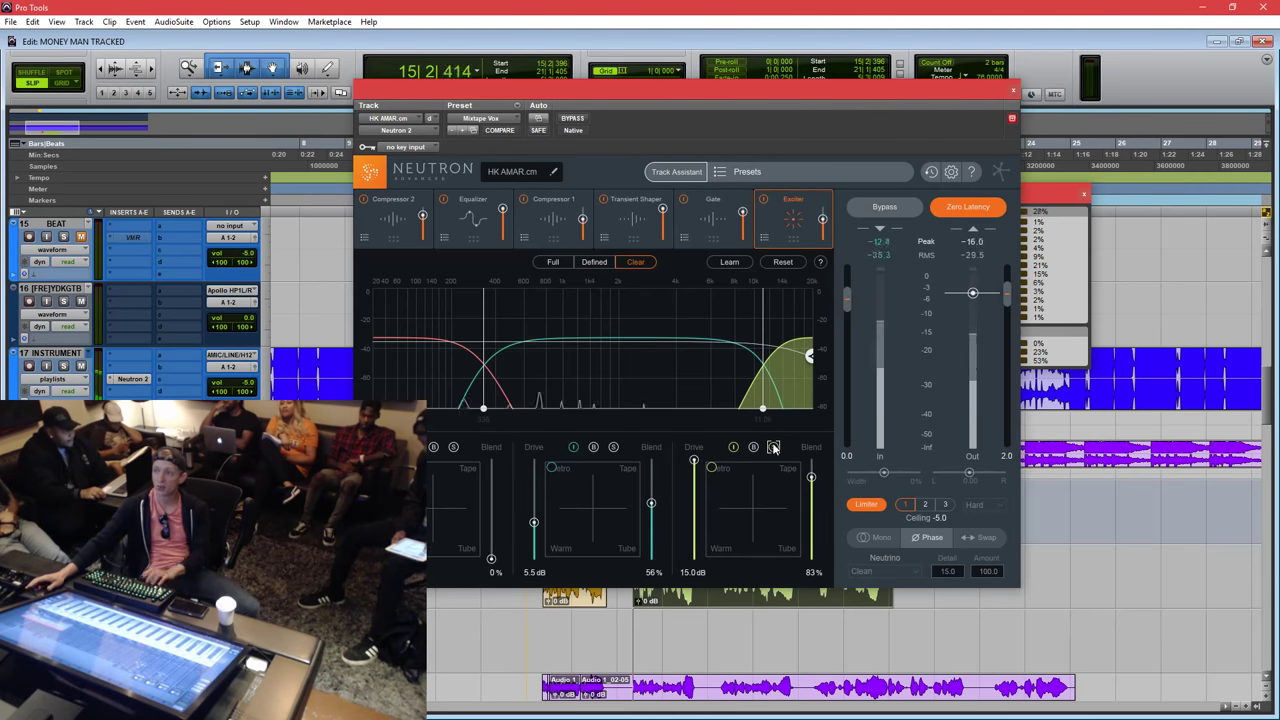
drag(762, 352, 727, 352)
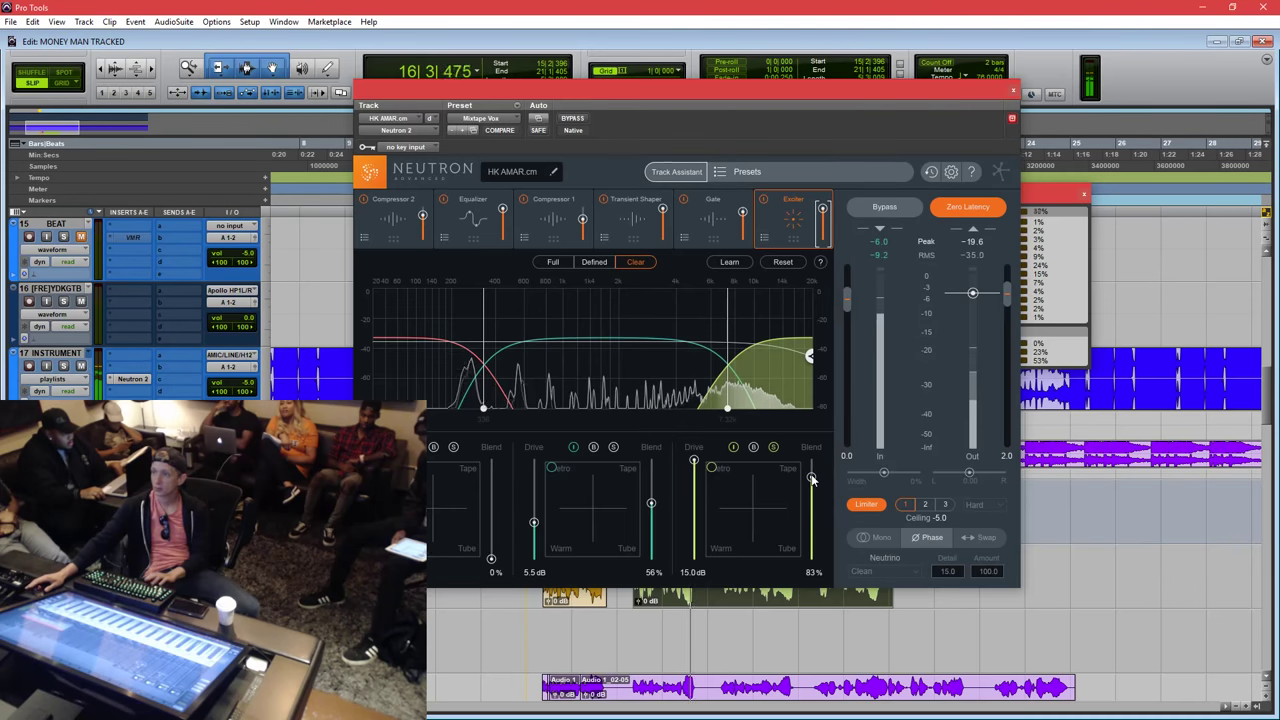
key(space)
drag(811, 482, 812, 478)
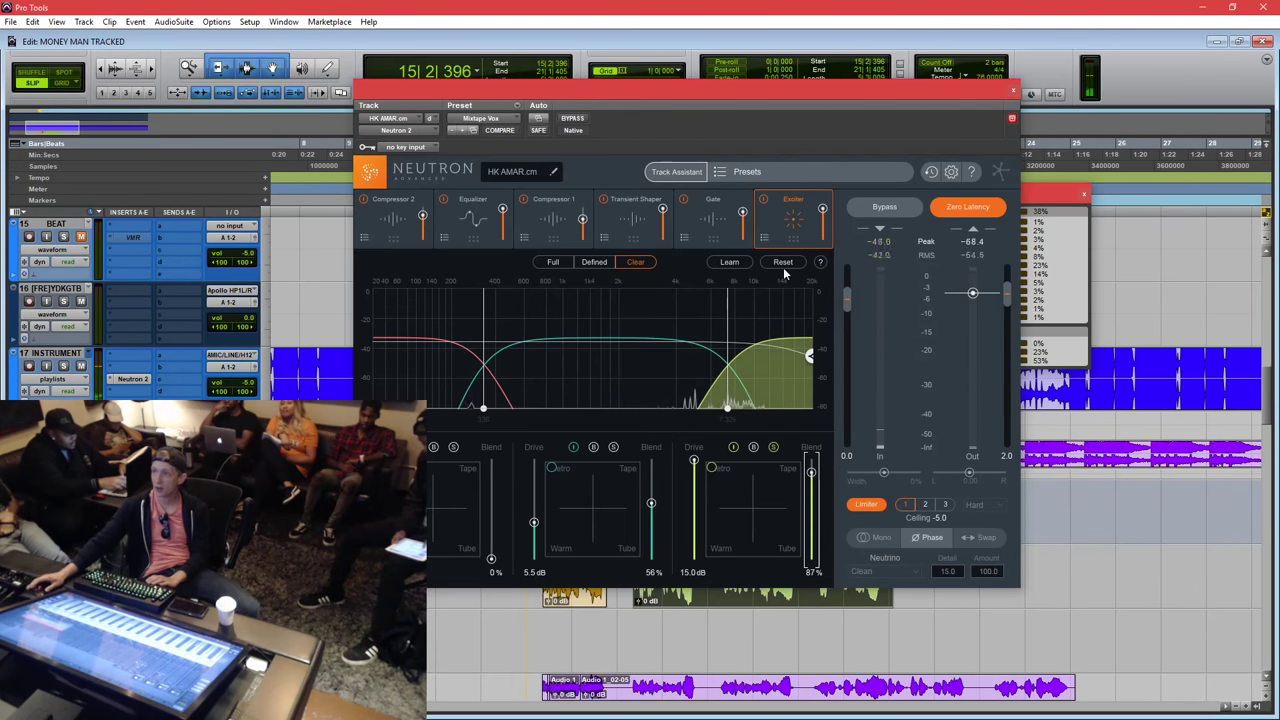
Move the Exciter ahead of the Equalizer in the Neutron module chain and reopen the Exciter's settings.
drag(793, 210, 502, 208)
click(543, 219)
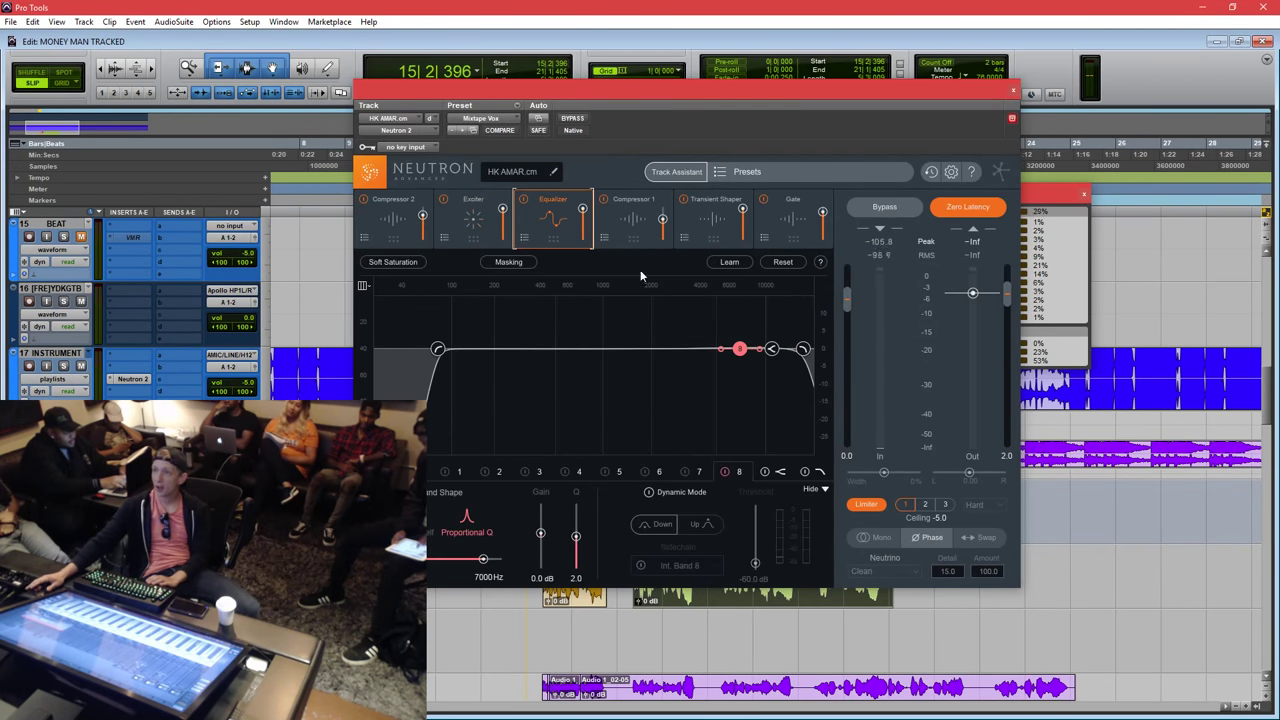
click(458, 203)
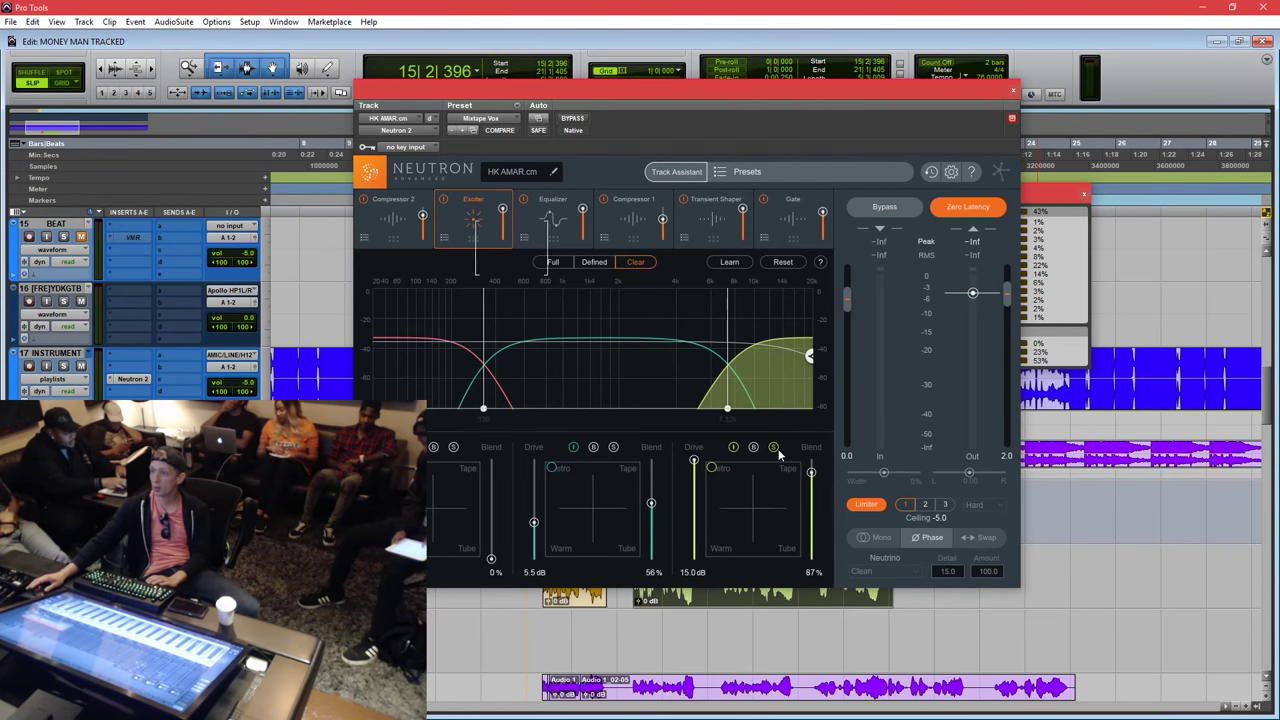
Cut Equalizer band 8 by about 5.1 dB near 10.6 kHz, and enable upward Dynamic Mode with a -38 dB threshold while auditioning.
click(553, 219)
drag(739, 348, 769, 368)
scroll(769, 368, down, 3)
key(space)
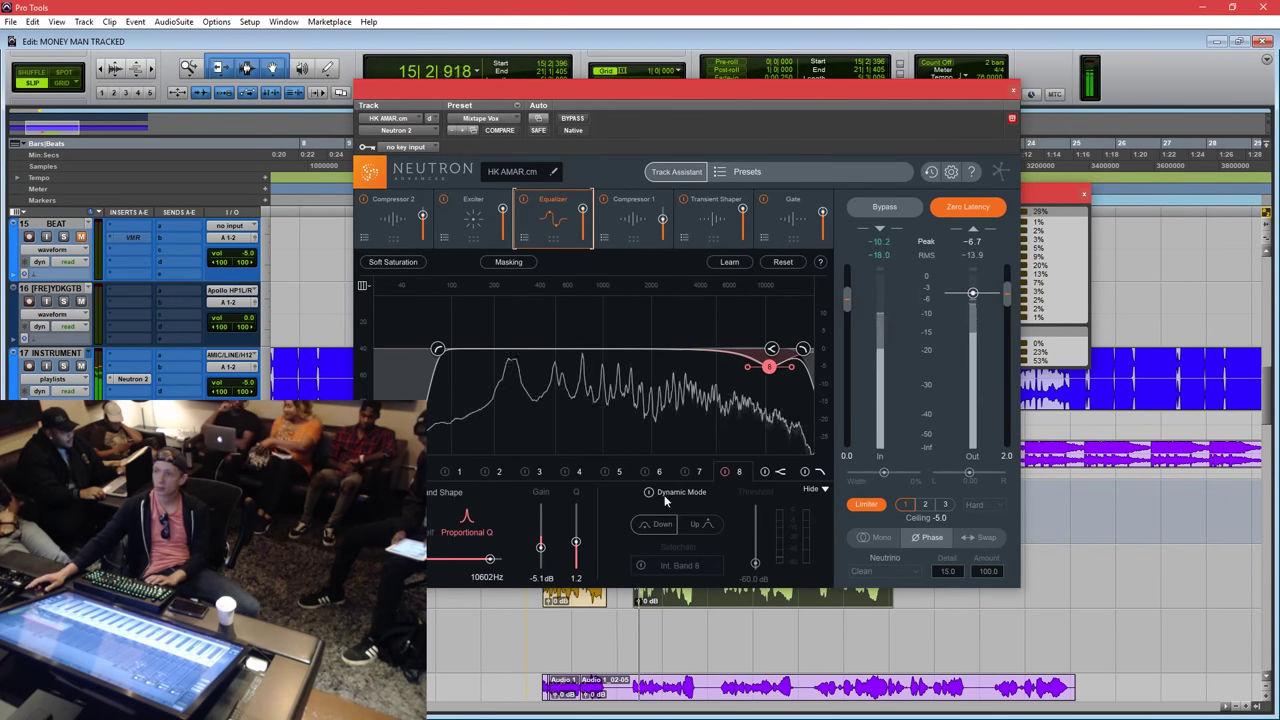
click(663, 496)
click(711, 530)
drag(755, 563, 756, 553)
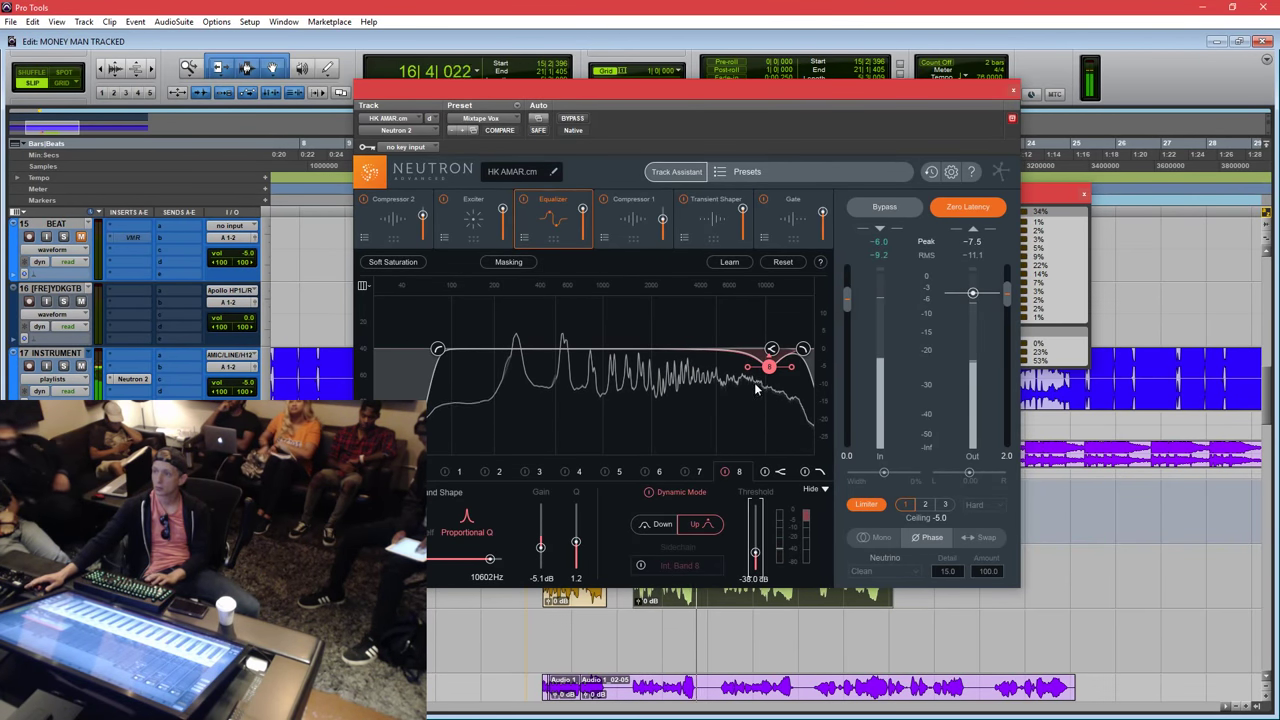
Move band 8 to about 7.6 kHz with -7.6 dB gain, widen it to a Q of 0.7, and audition the vocal.
mouse_move(769, 367)
mouse_down()
mouse_move(788, 376)
mouse_move(774, 365)
mouse_move(748, 381)
mouse_up()
scroll(778, 366, down, 3)
key(space)
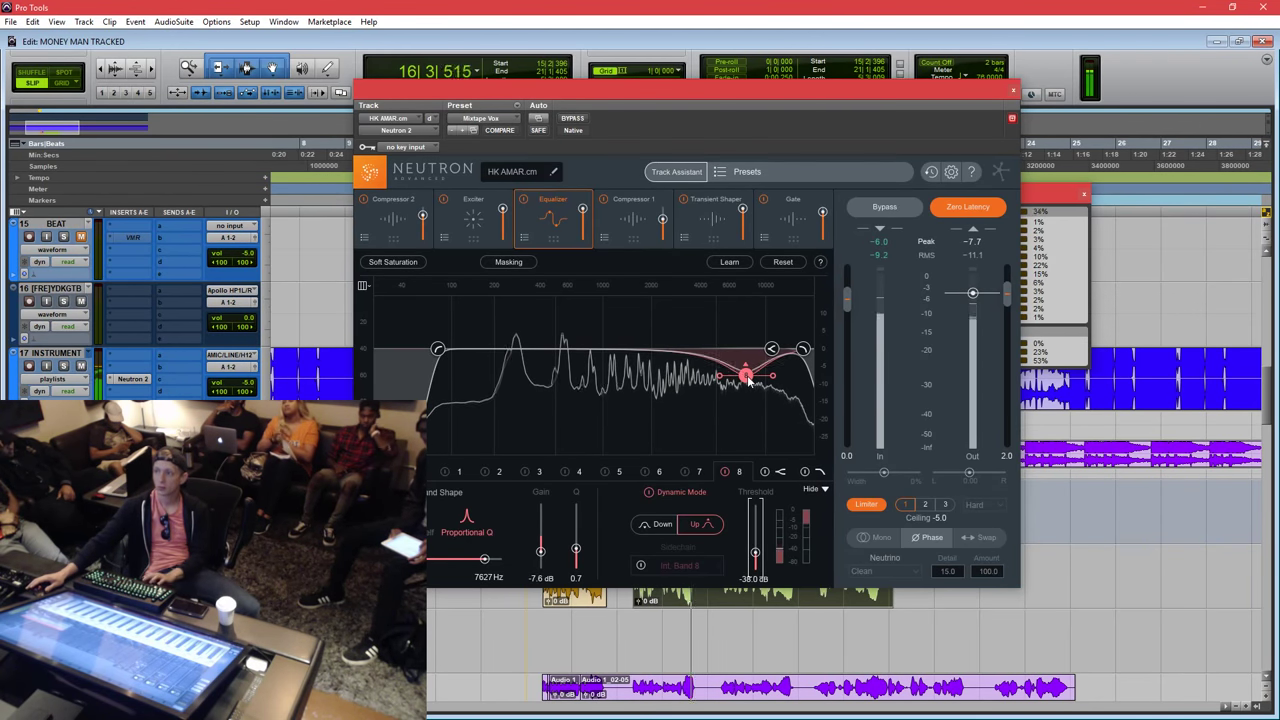
key(space)
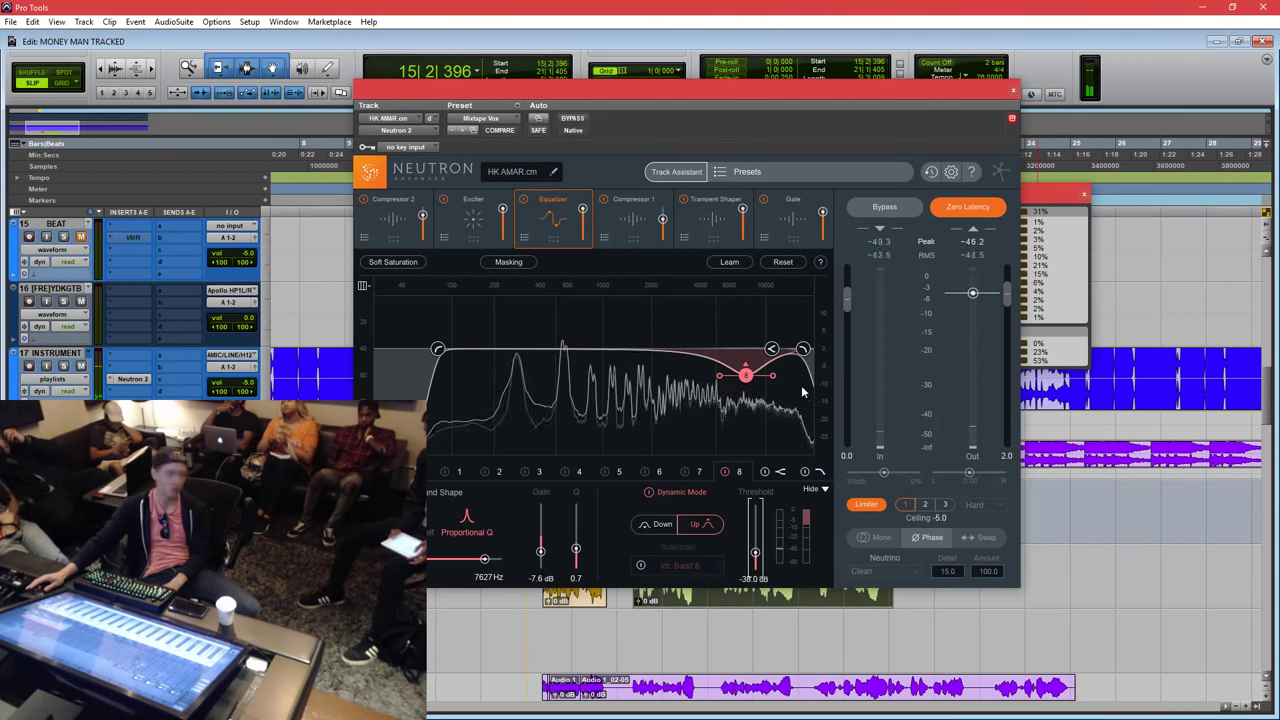
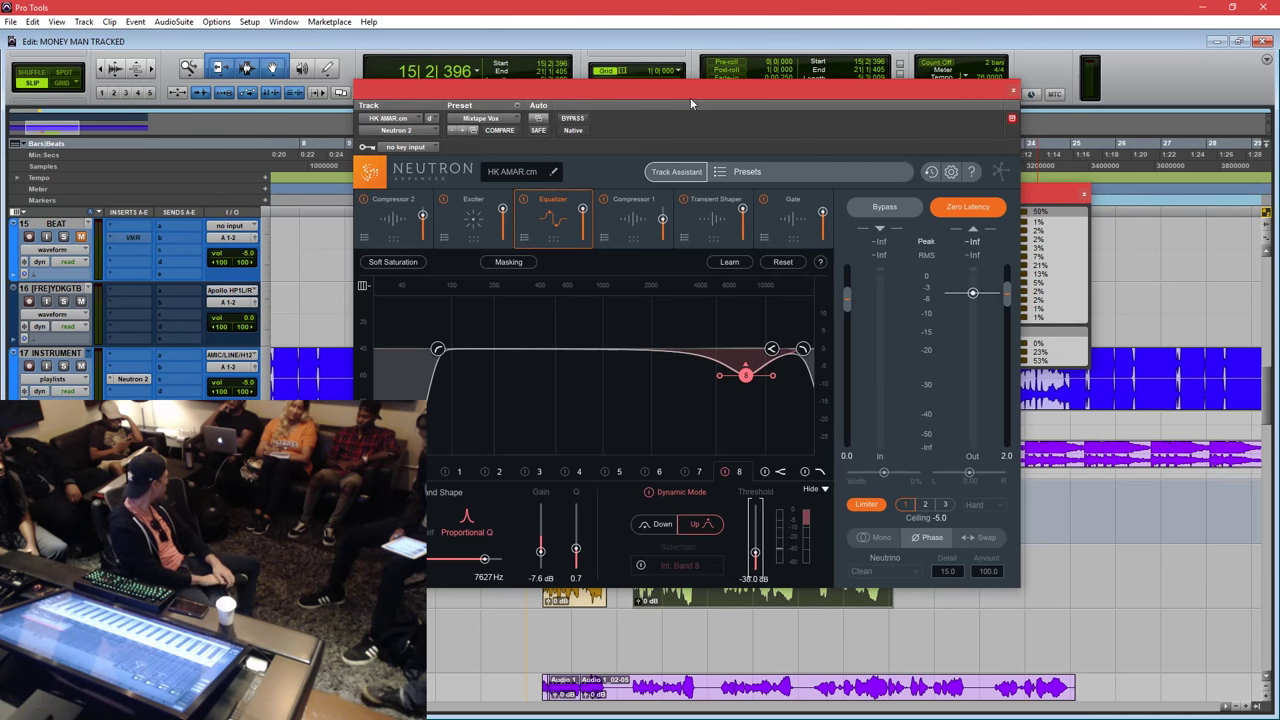
Open the Playback Engine settings for review and return to the Edit window.
click(249, 21)
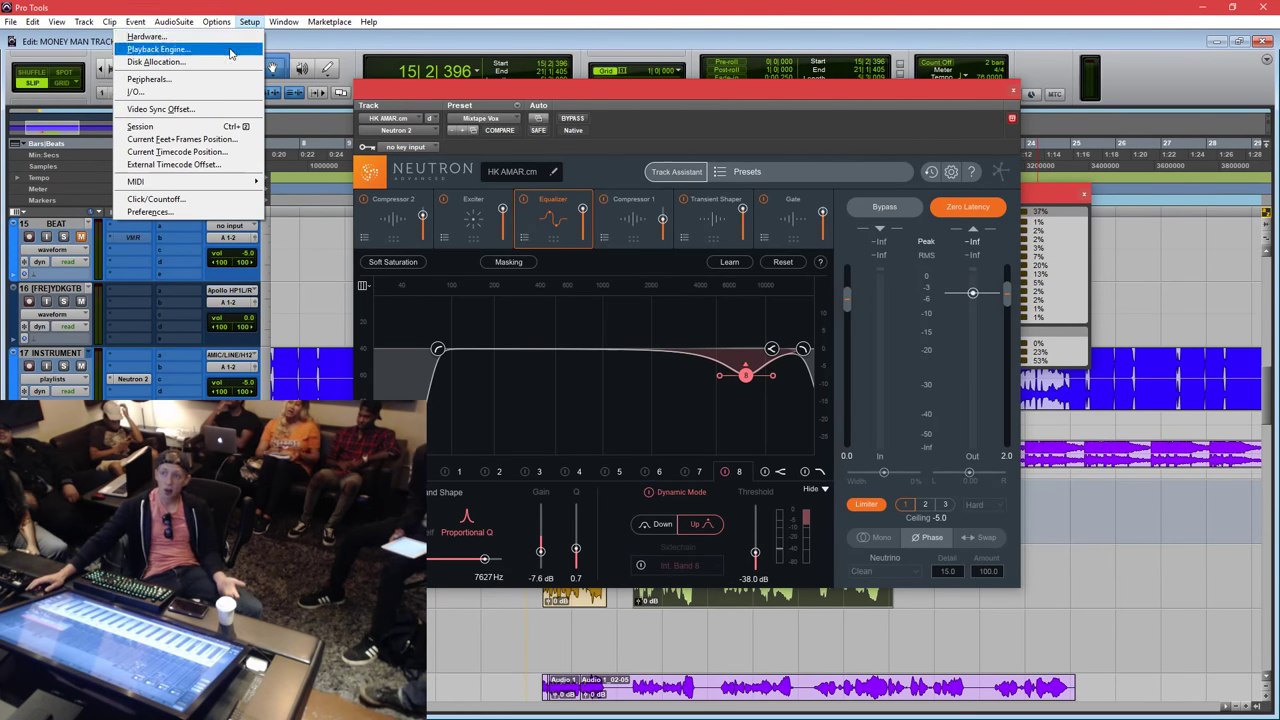
click(232, 49)
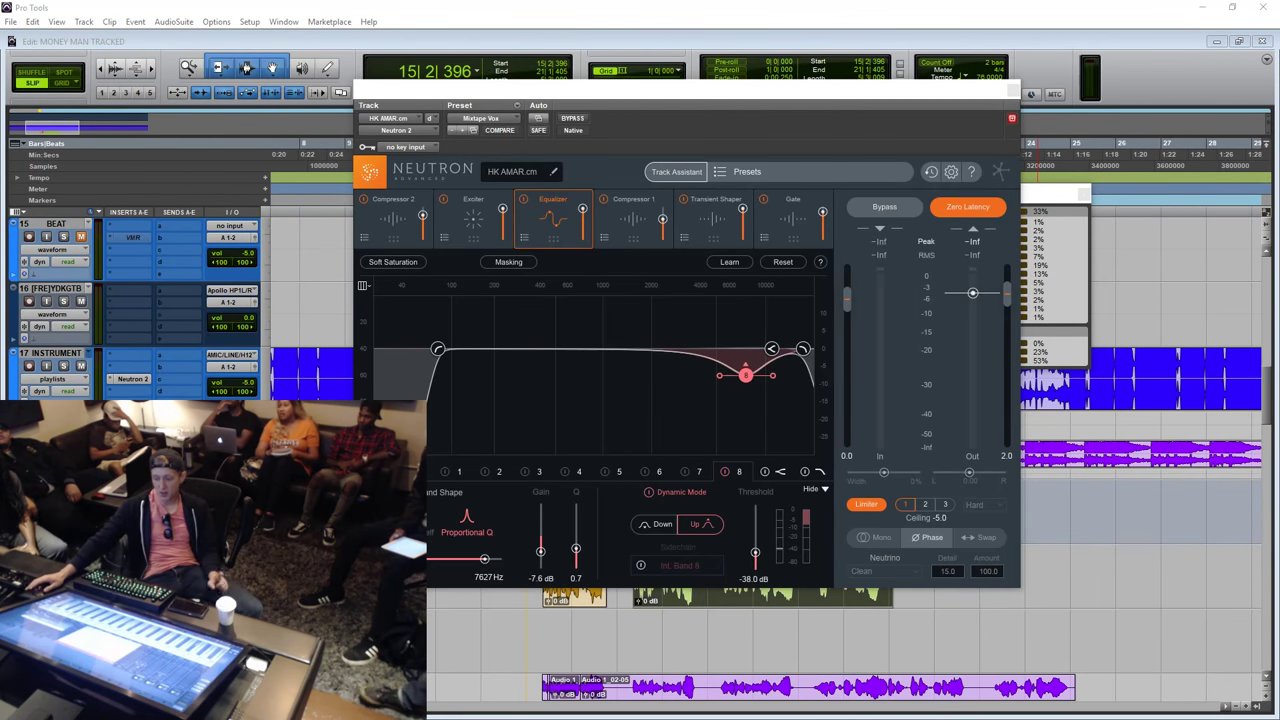
click(698, 42)
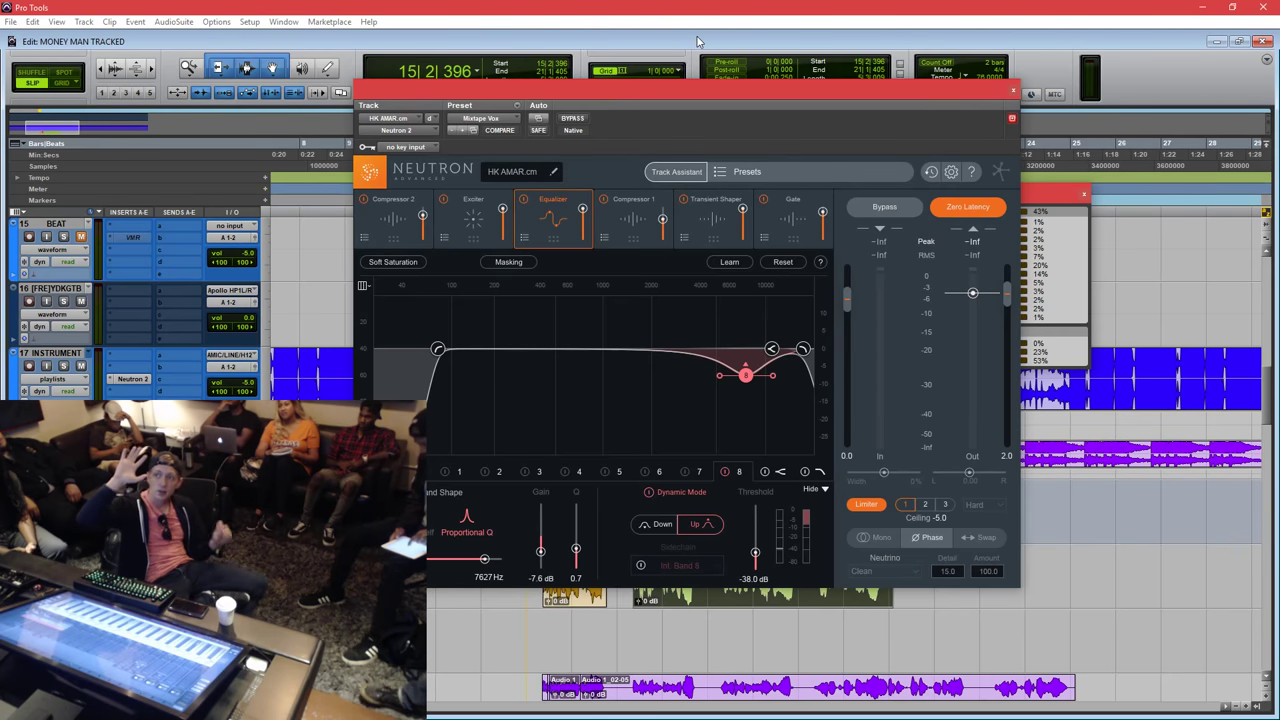
Open the new session dashboard, bring it fully into view and examine the available sample rate options.
click(9, 21)
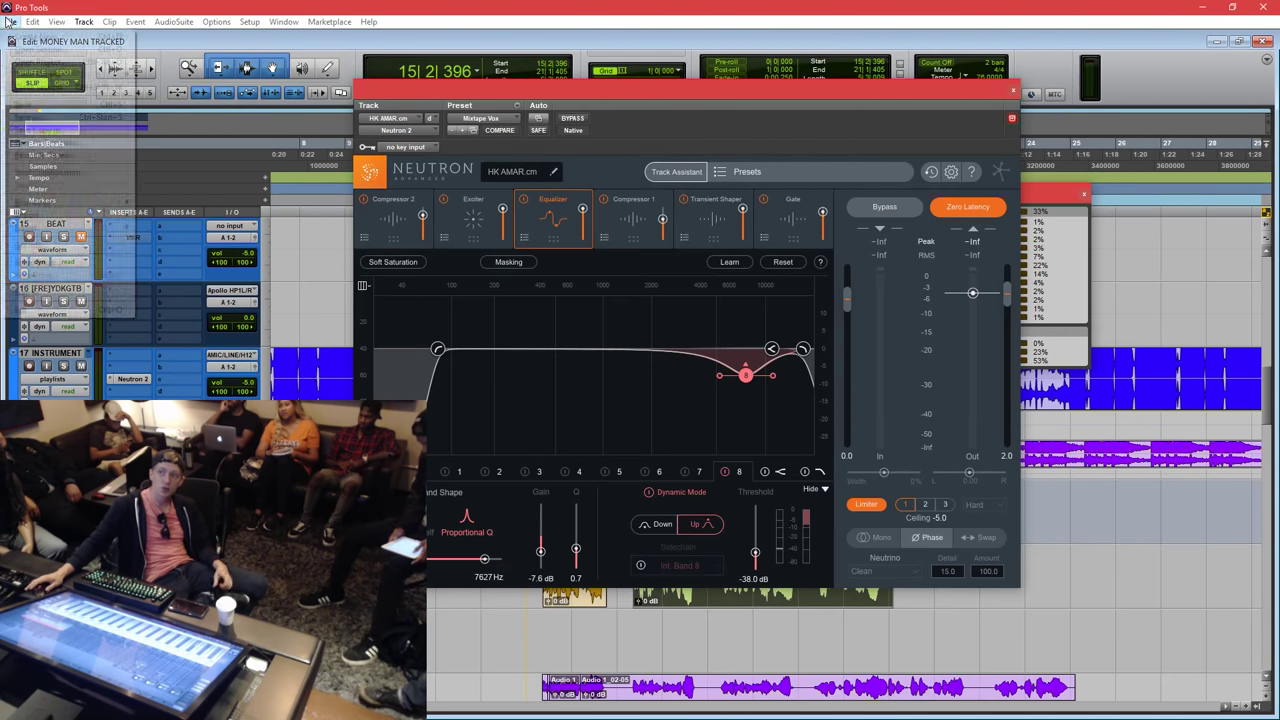
click(10, 37)
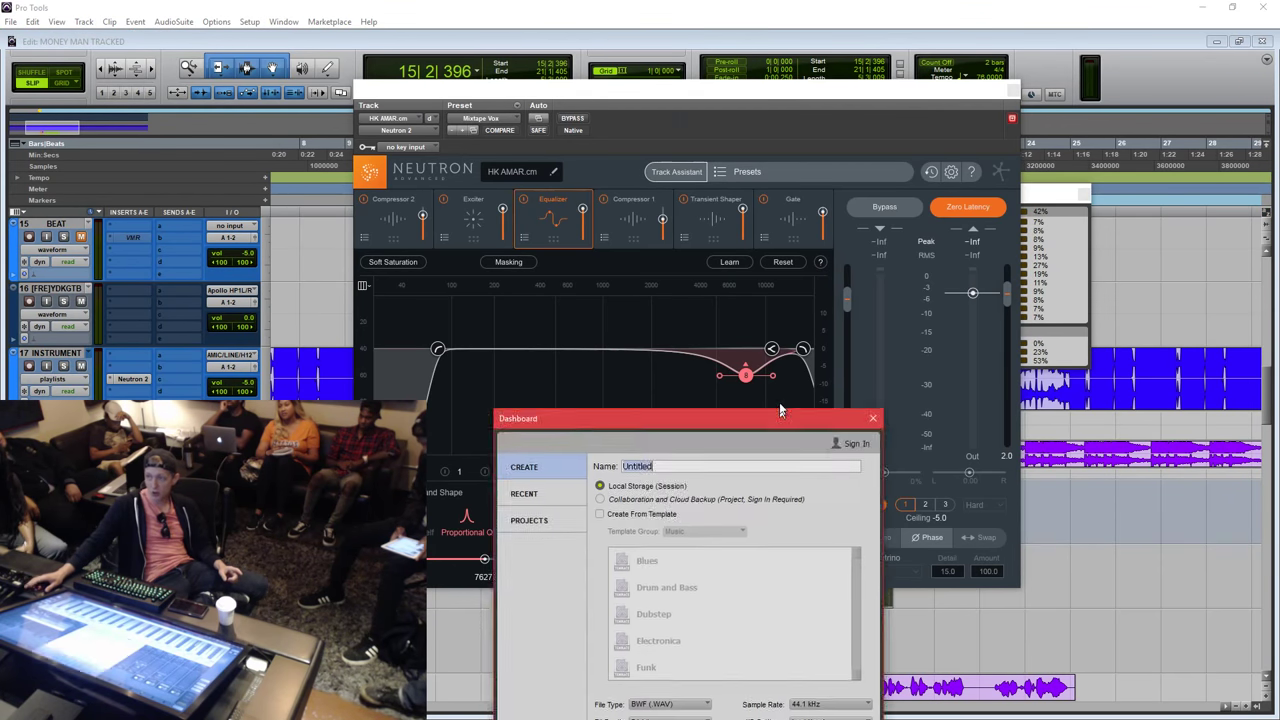
drag(783, 422, 656, 94)
click(706, 369)
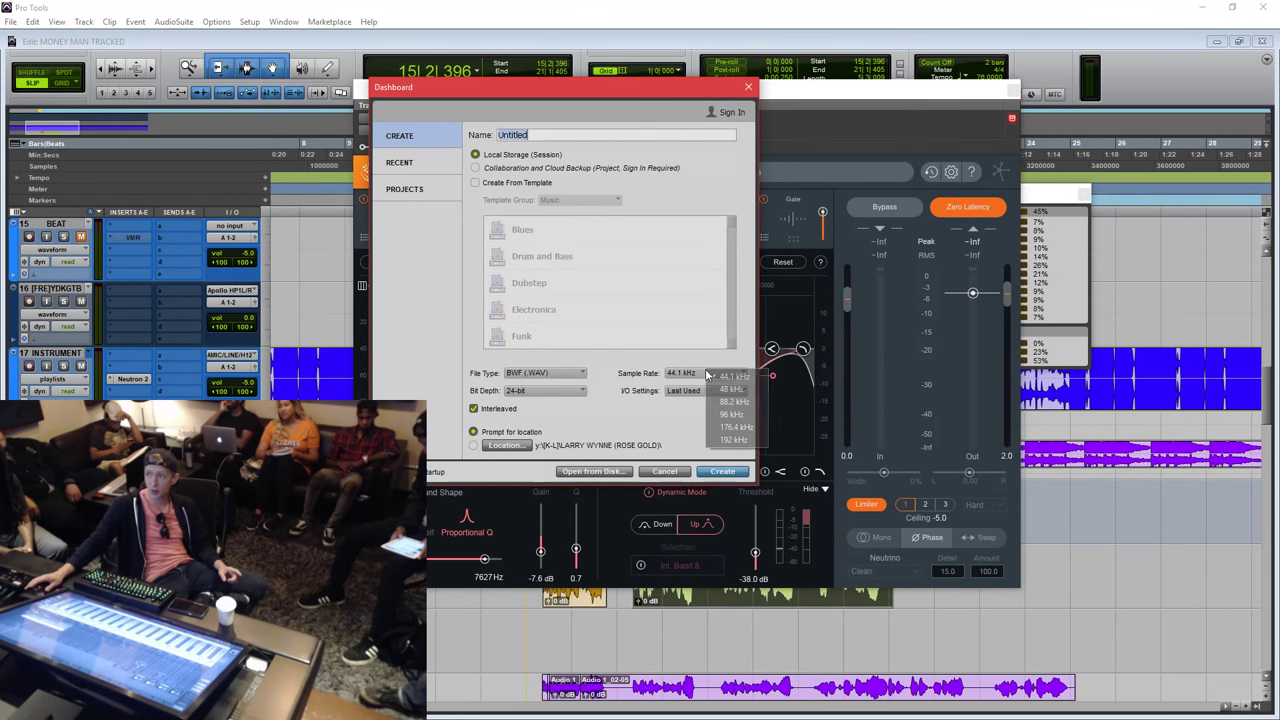
click(643, 374)
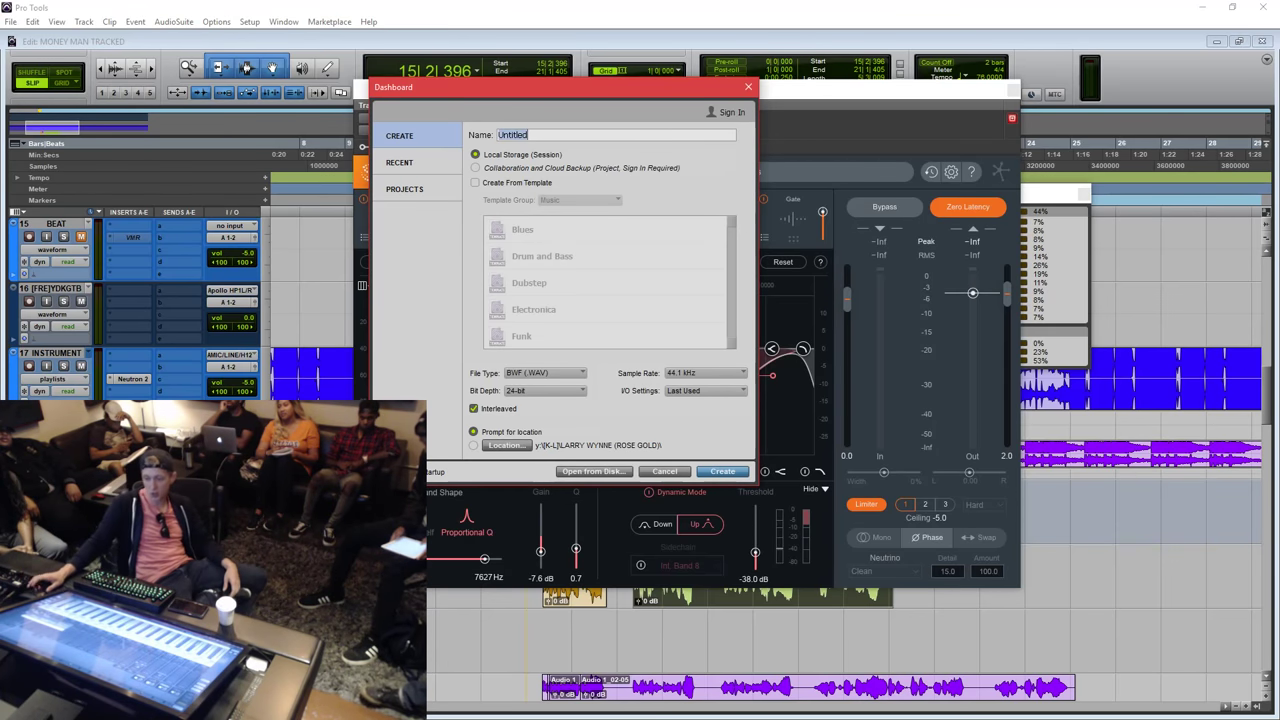
Switch to the Universal Audio Console, examine the sample rate and buffer size in its hardware settings, and return to Pro Tools.
click(823, 716)
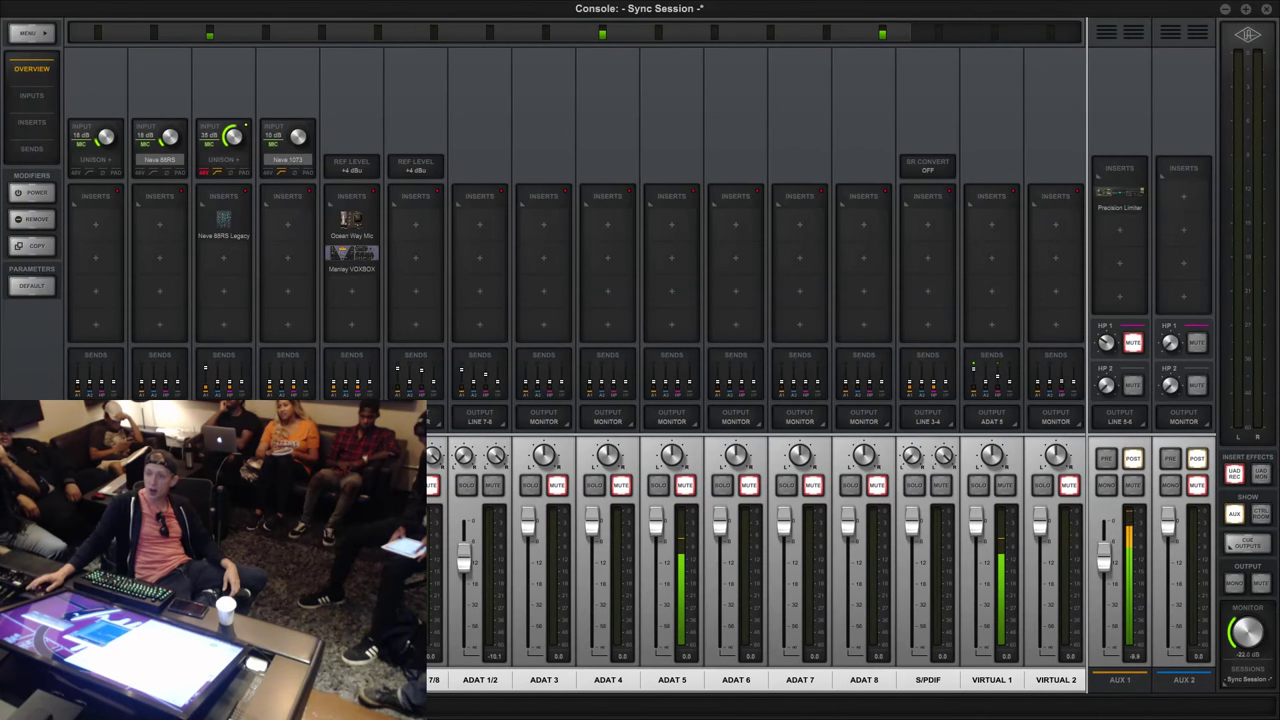
key(super+comma)
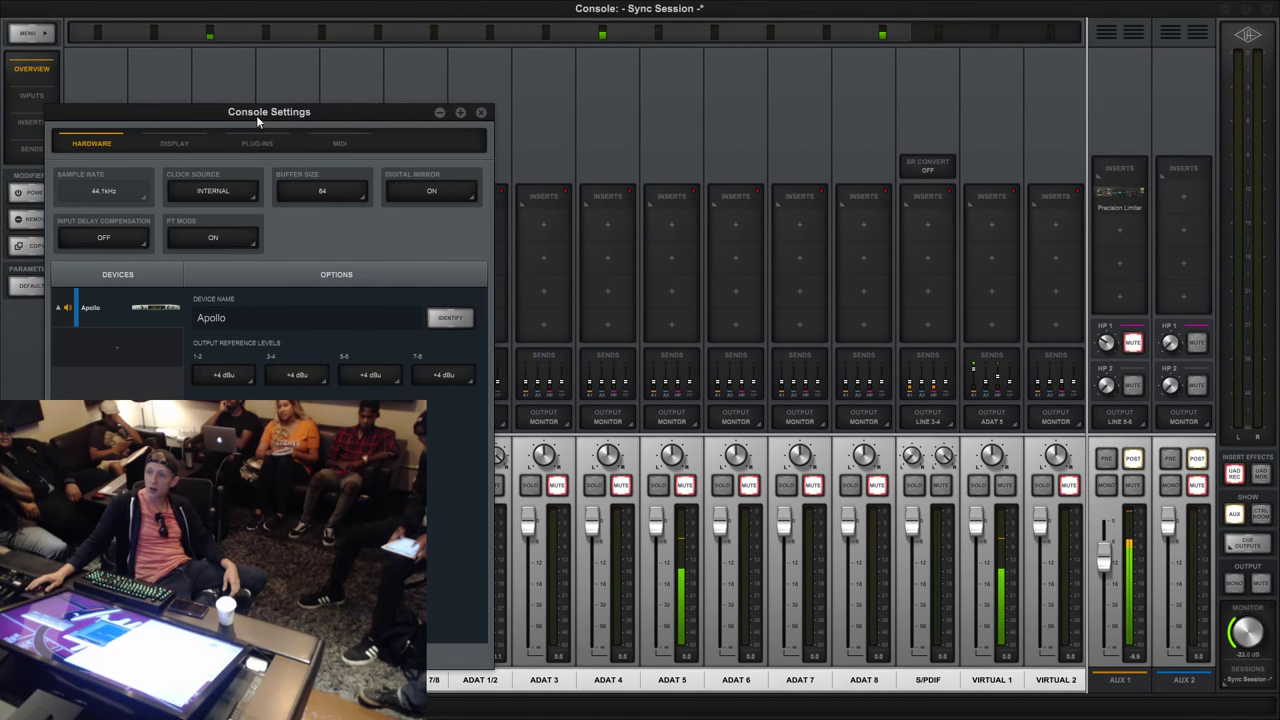
drag(256, 113, 477, 45)
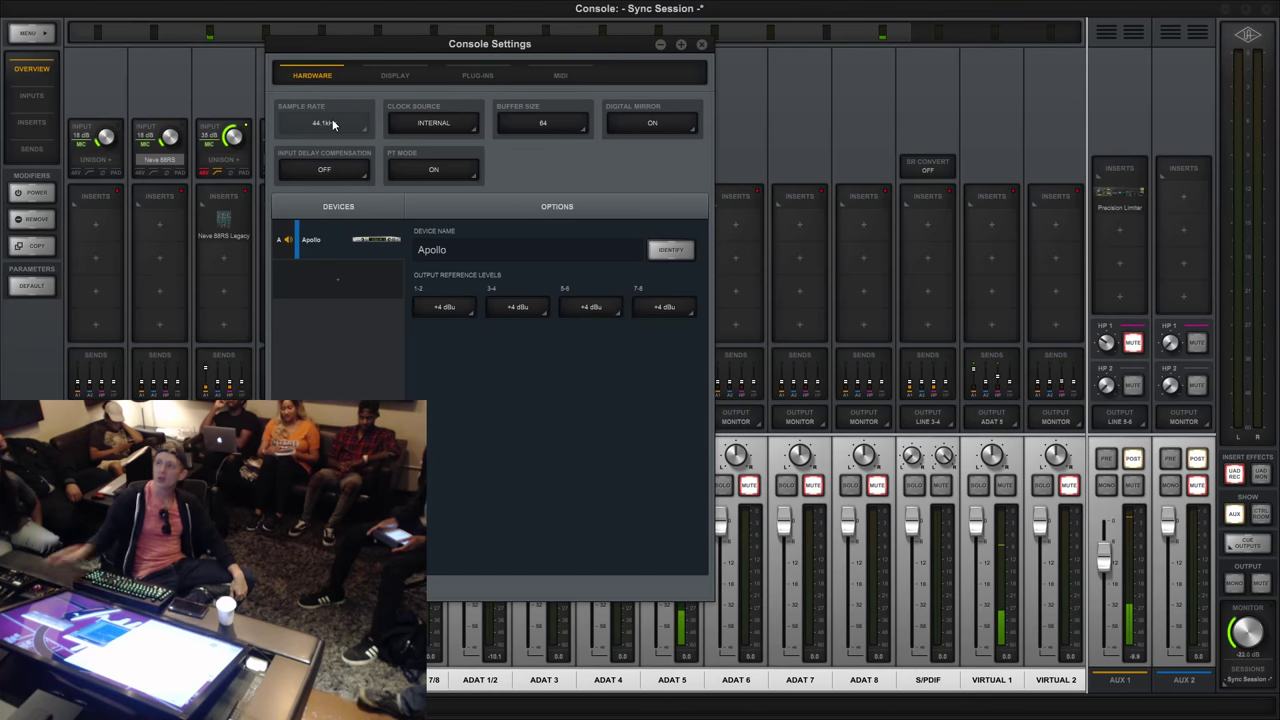
drag(550, 44, 542, 66)
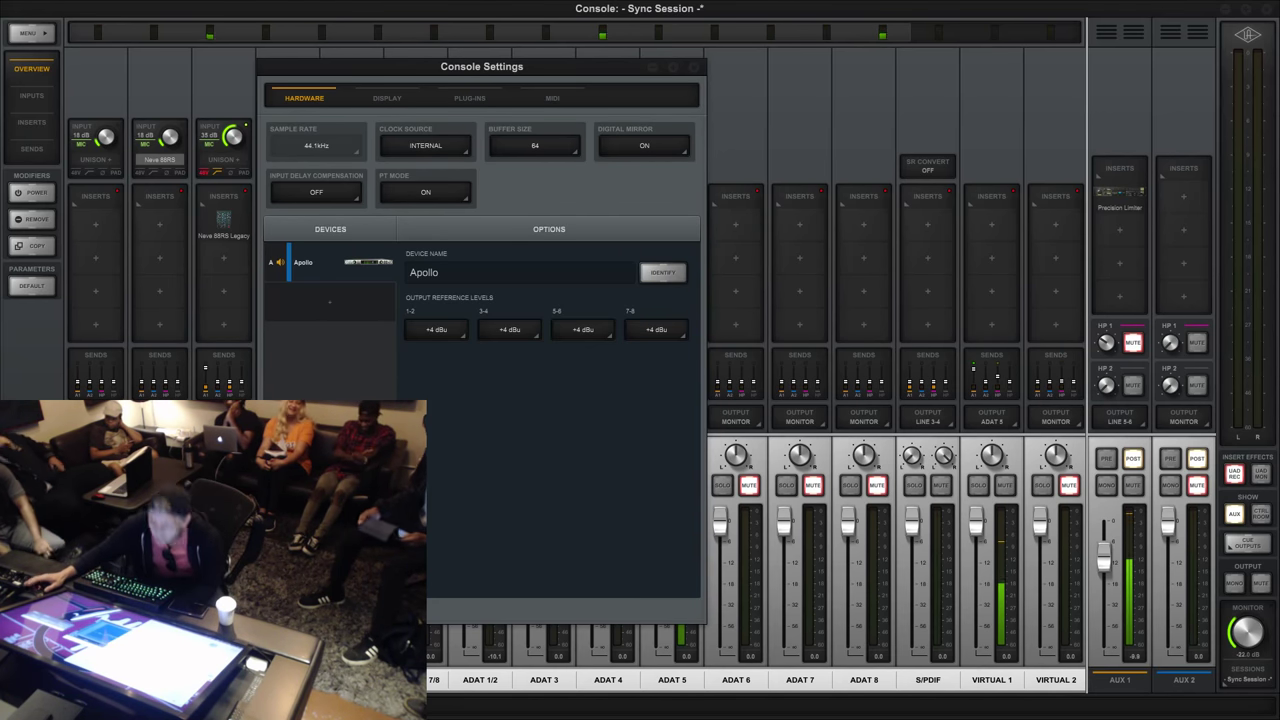
drag(1145, 7, 850, 719)
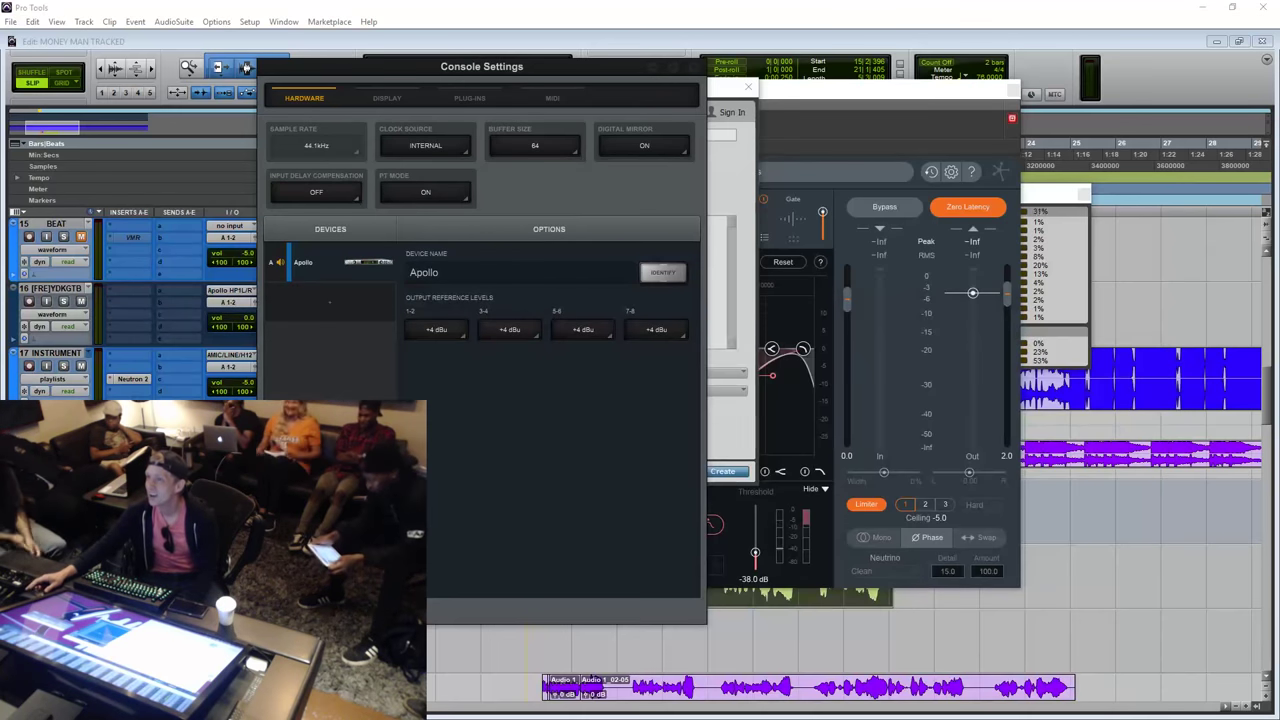
Close the Console settings, dismiss the new session dashboard and close the Neutron 2 window.
click(687, 66)
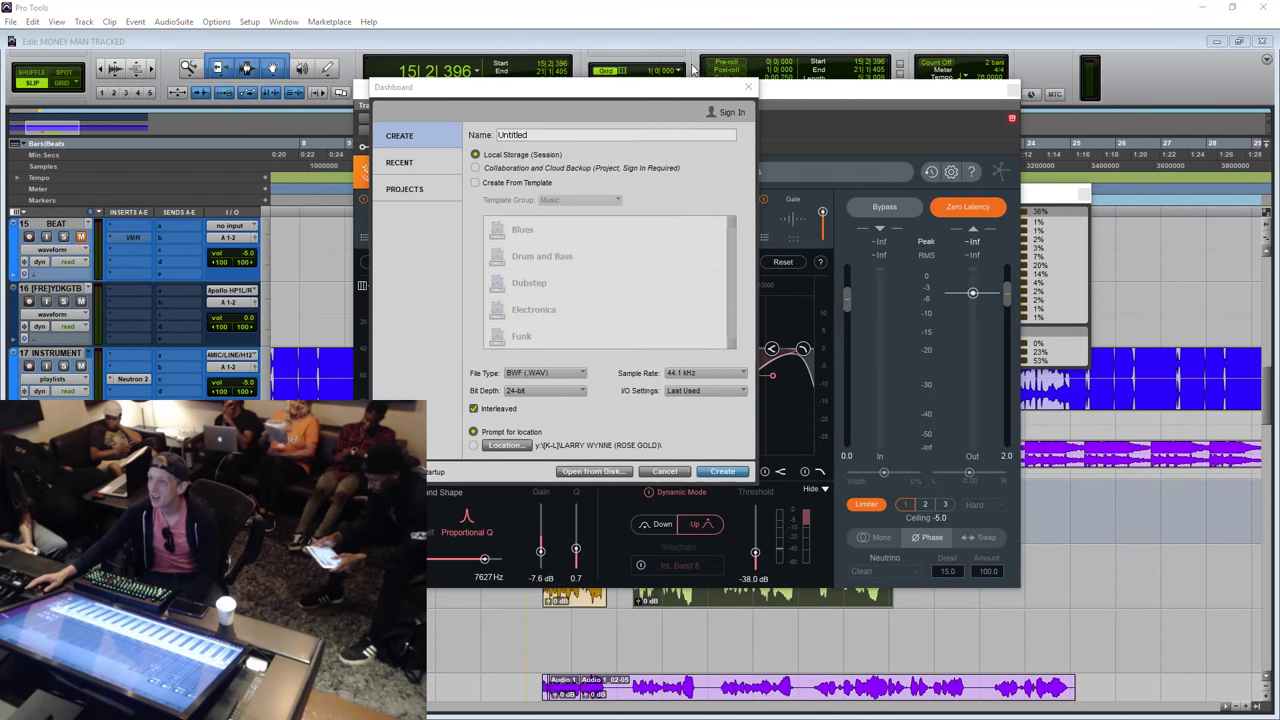
drag(686, 88, 642, 191)
click(801, 96)
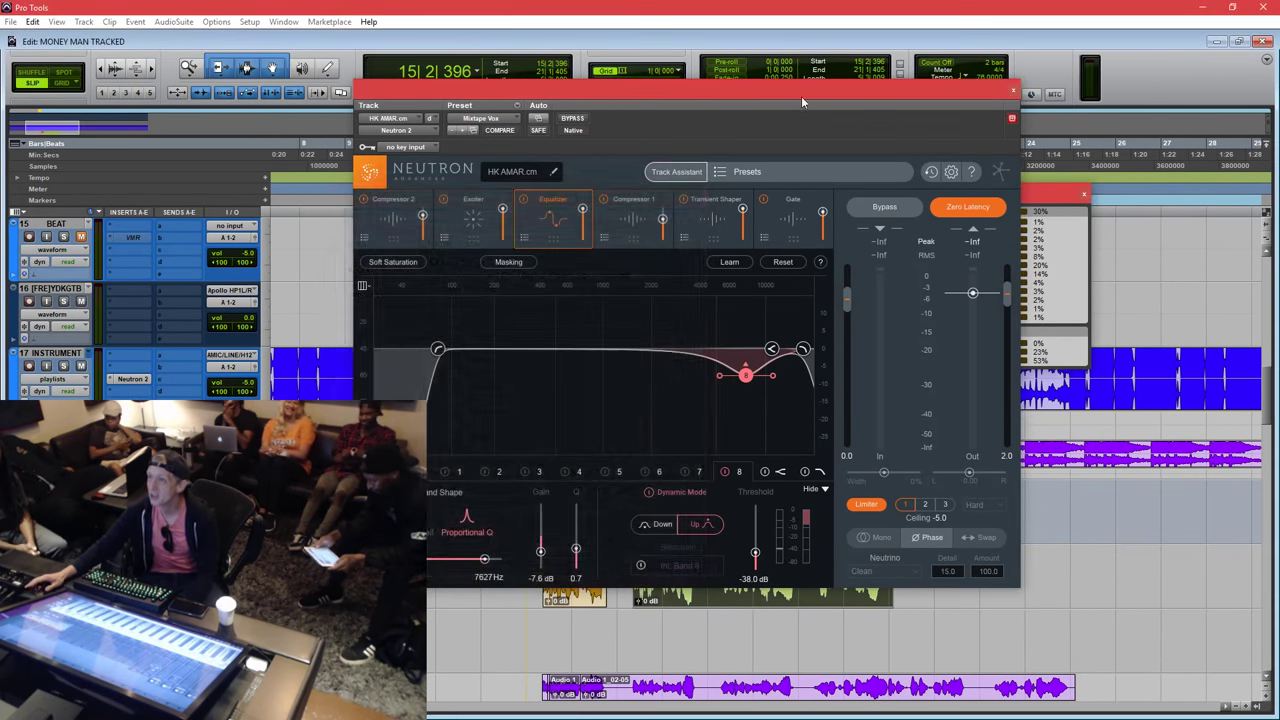
drag(855, 89, 899, 83)
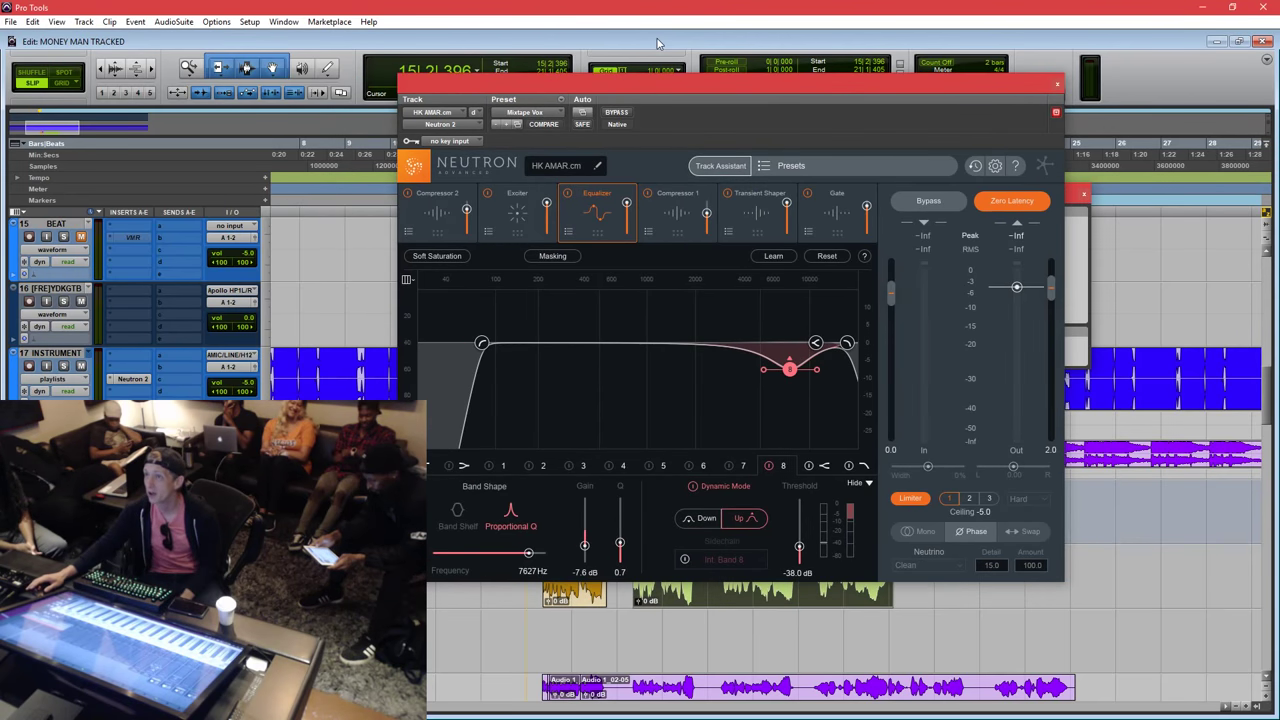
click(1056, 86)
Select the full-length clip on the INSTRUMENT track and switch that track out of playlists view.
click(738, 394)
key(r)
key(r)
key(r)
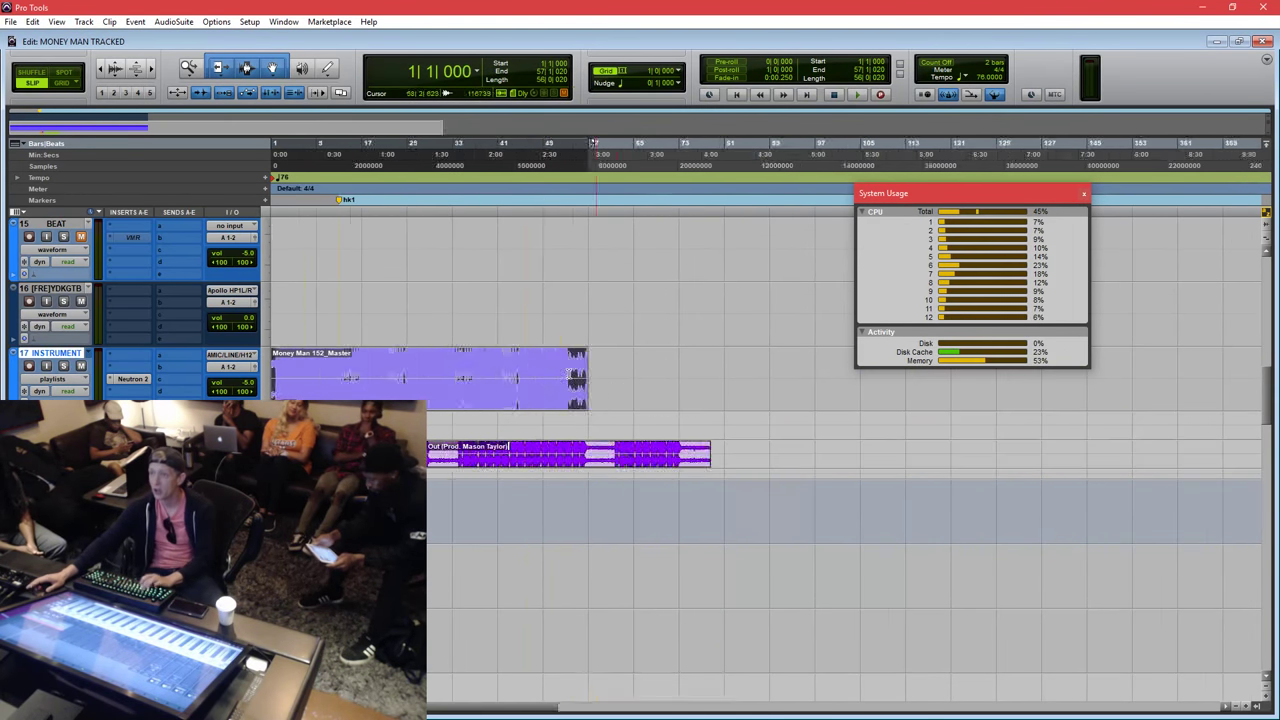
key(r)
key(t)
key(t)
click(402, 372)
click(389, 383)
key(t)
key(t)
key(r)
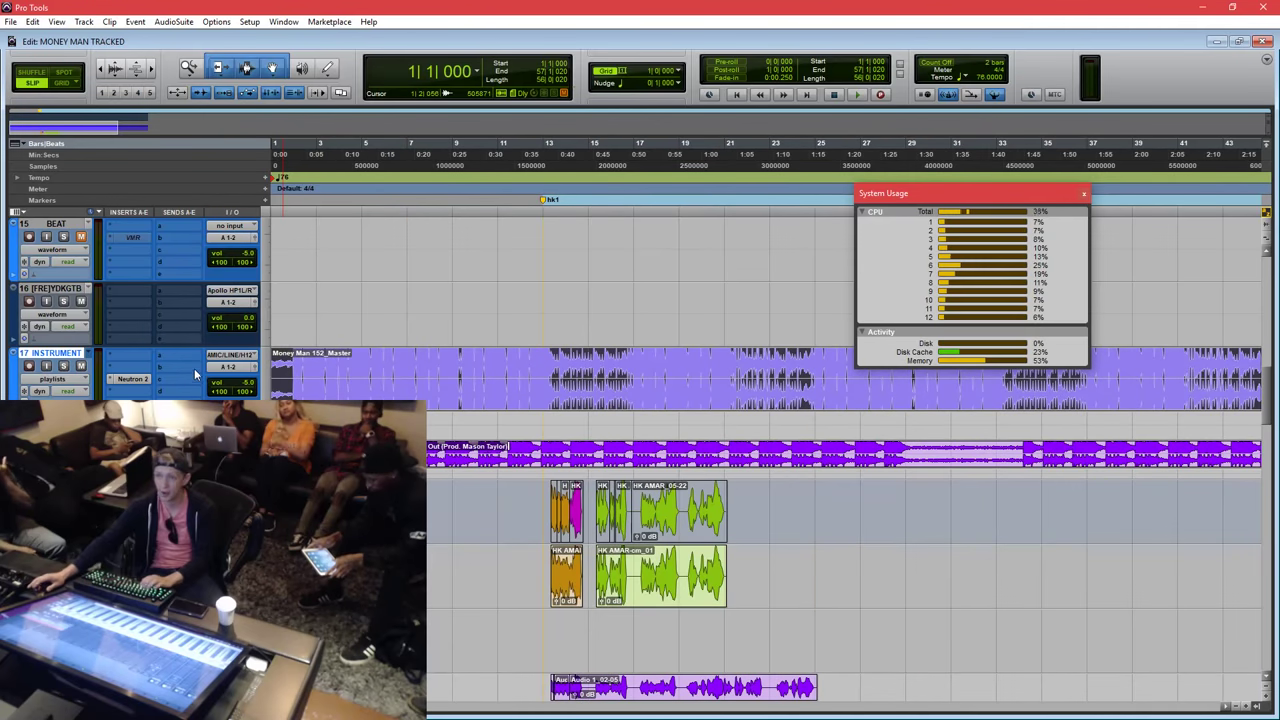
click(52, 380)
click(77, 432)
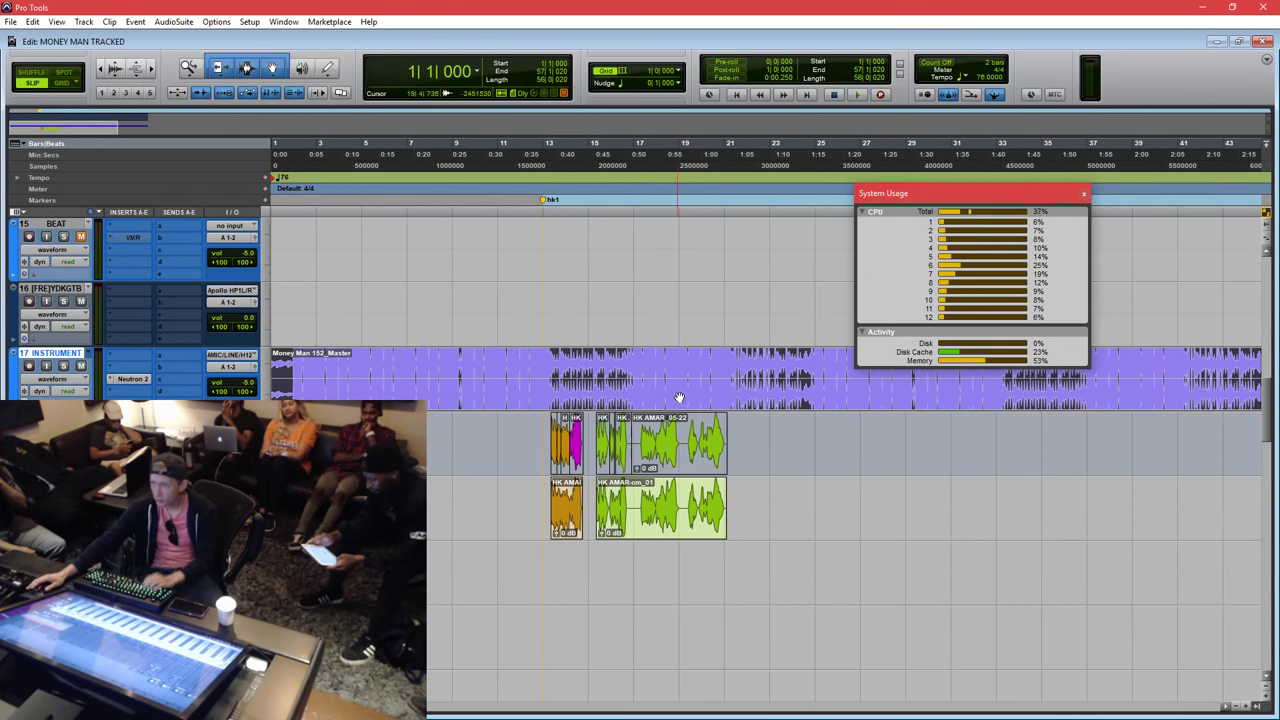
Draw a volume fade-out on the automation line below the instrumental clip, from about bar 53 to the end of bar 54.
click(679, 396)
click(677, 393)
key(r)
key(r)
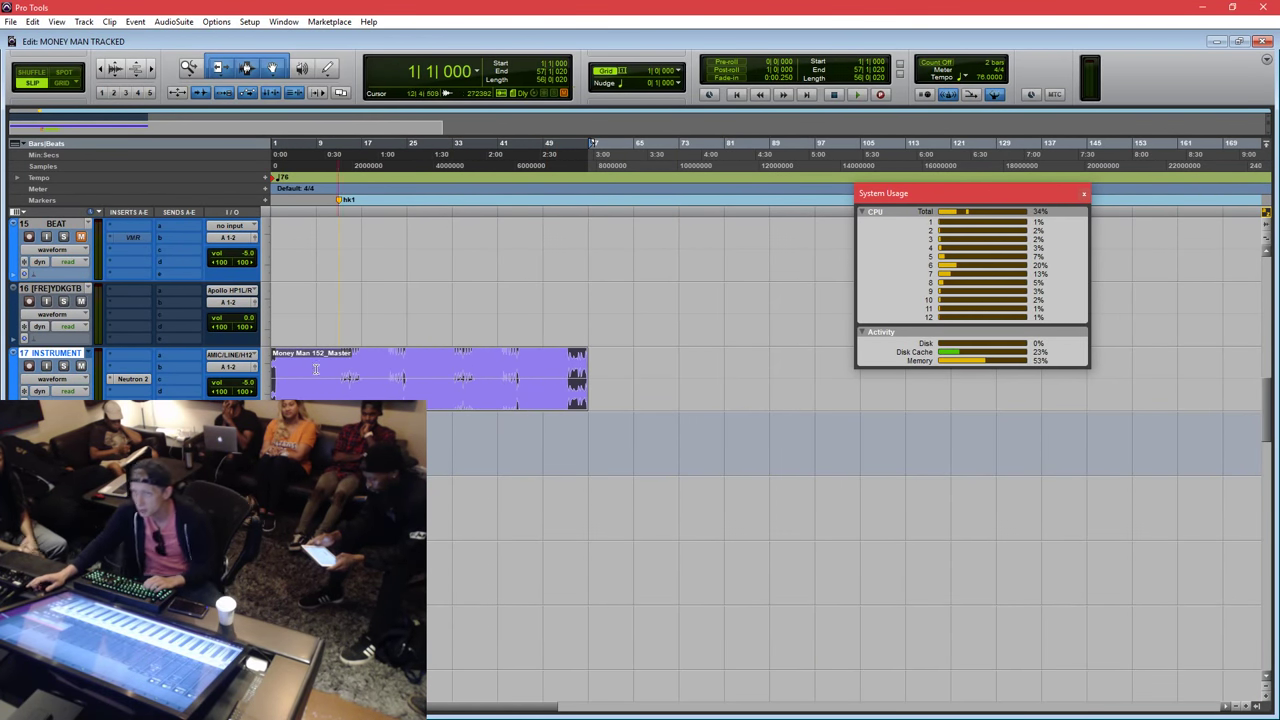
scroll(505, 556, down, 10)
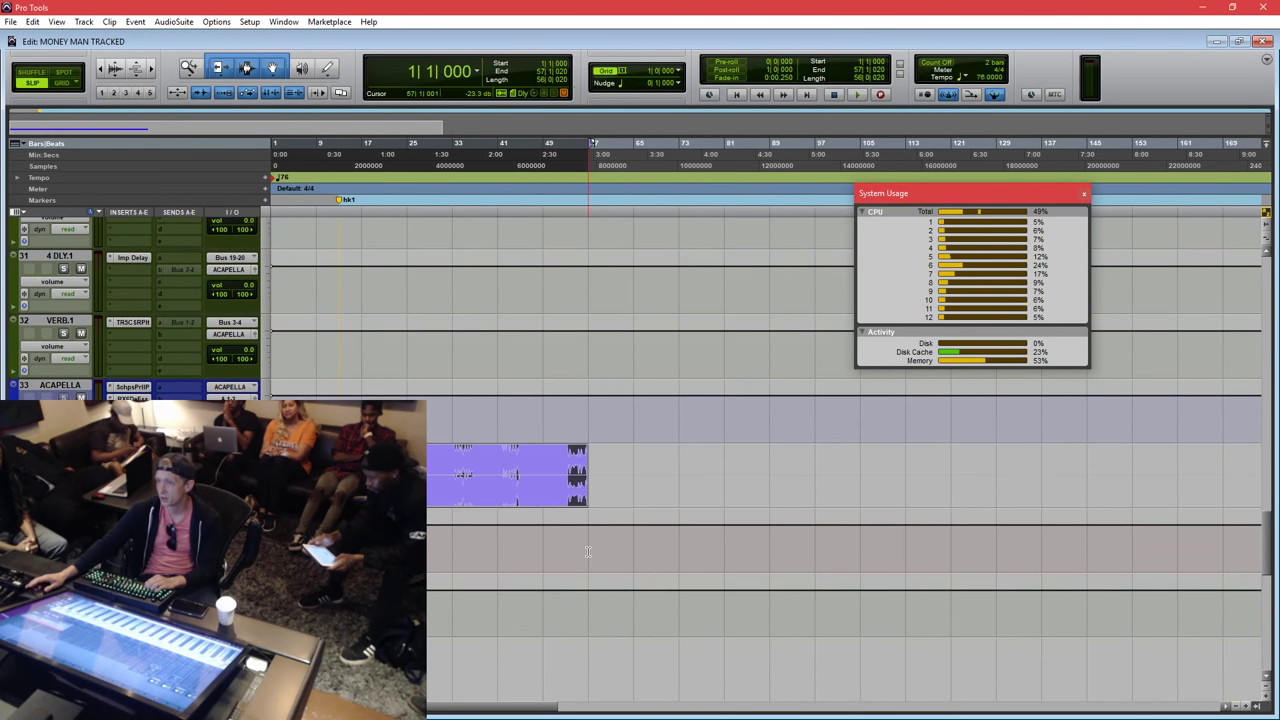
click(588, 550)
key(t)
key(t)
key(F8)
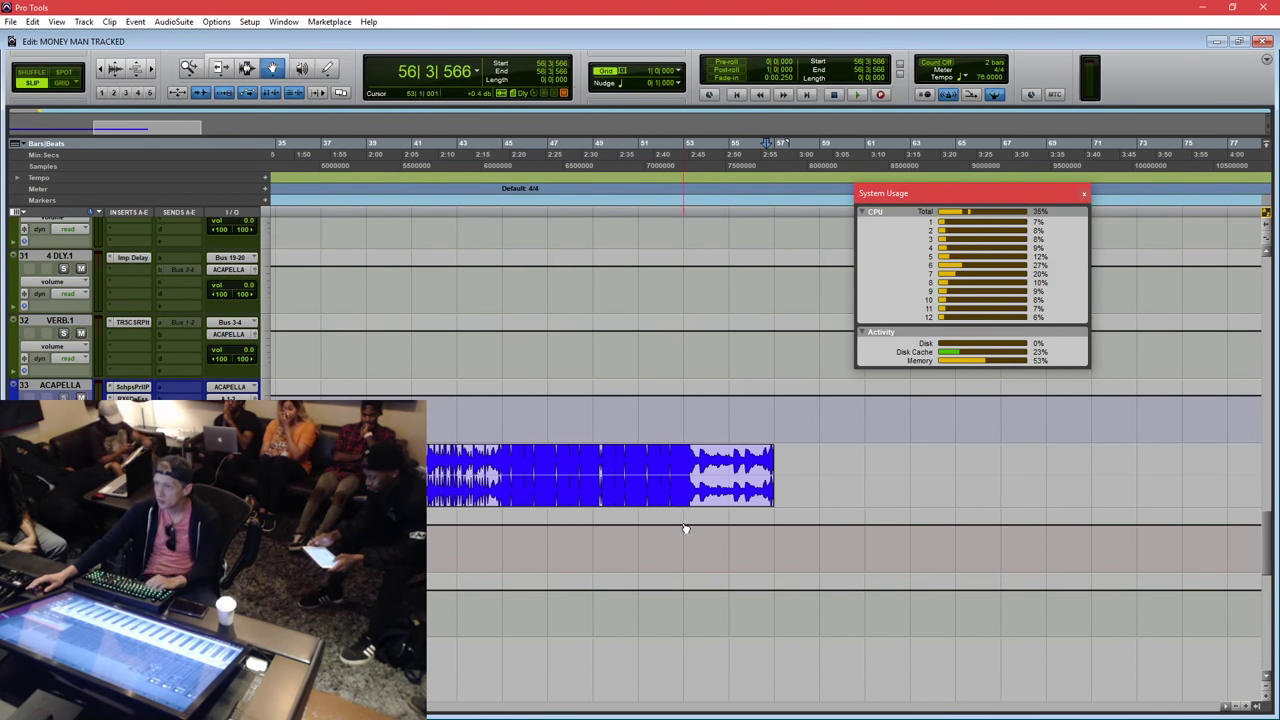
drag(725, 532, 723, 571)
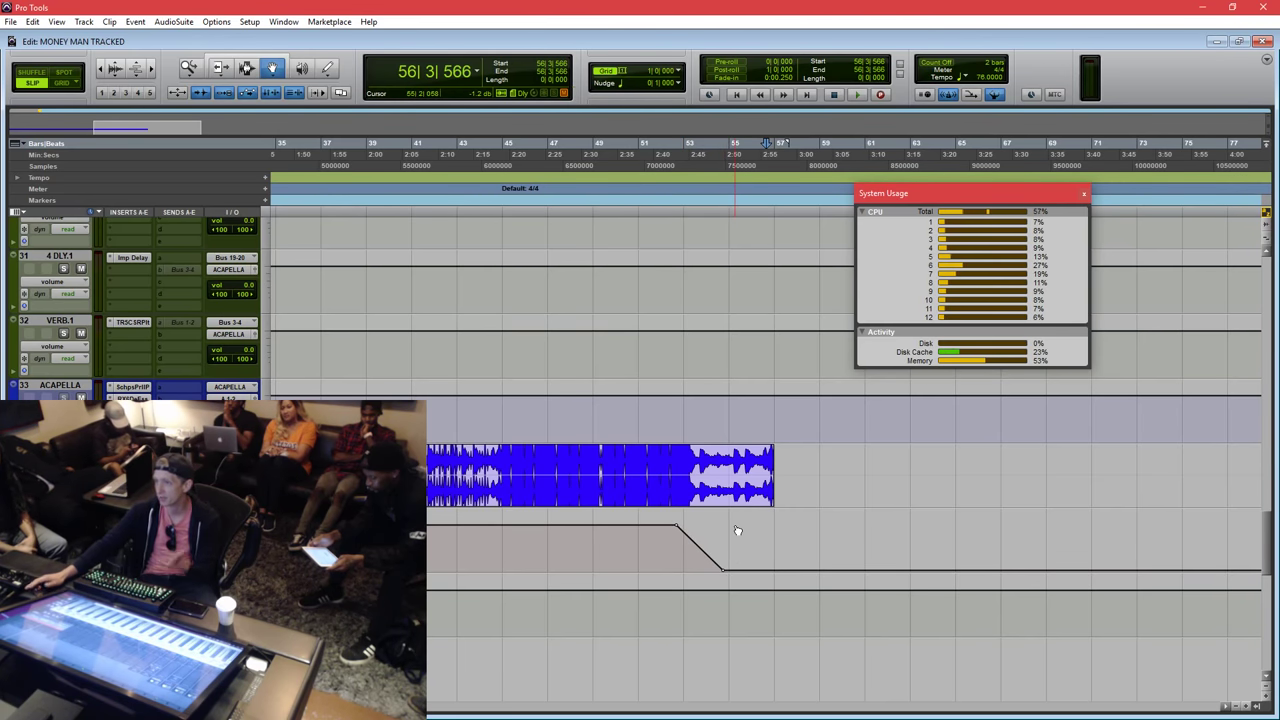
Delete the instrumental's tail beyond the end of the fade, from 54|4|058, and select the remaining clip.
key(F7)
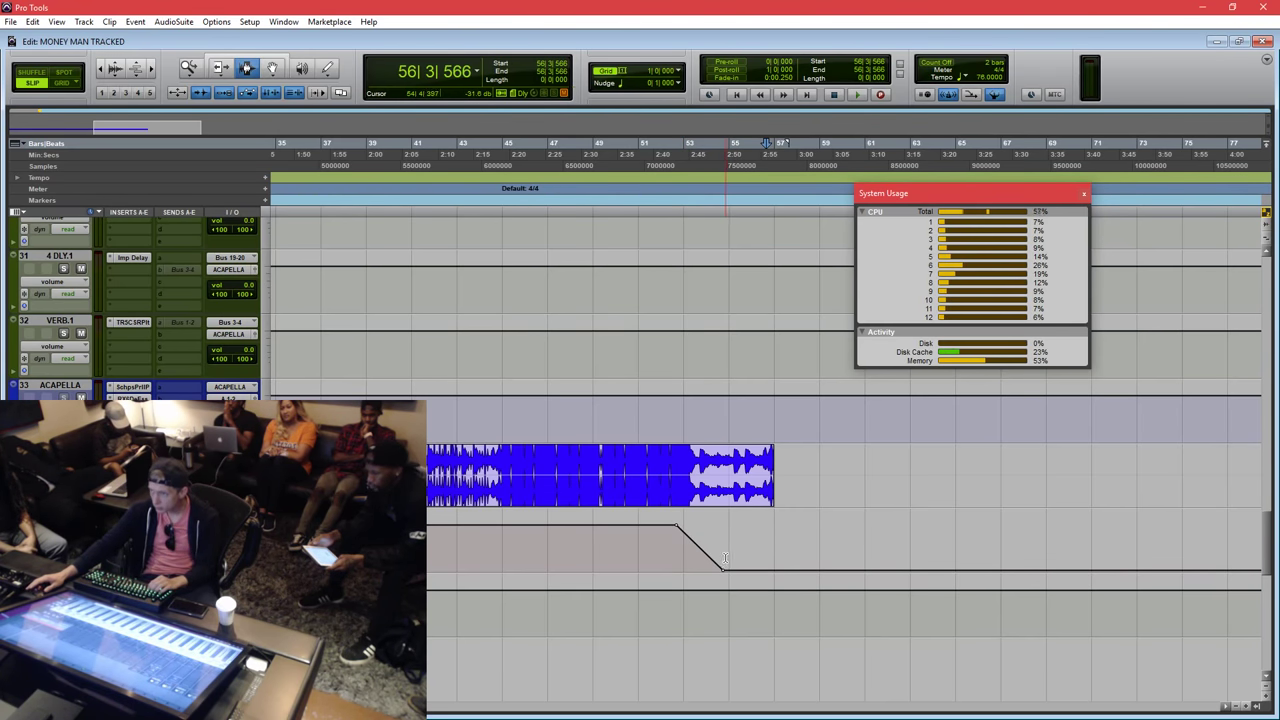
drag(723, 563, 855, 455)
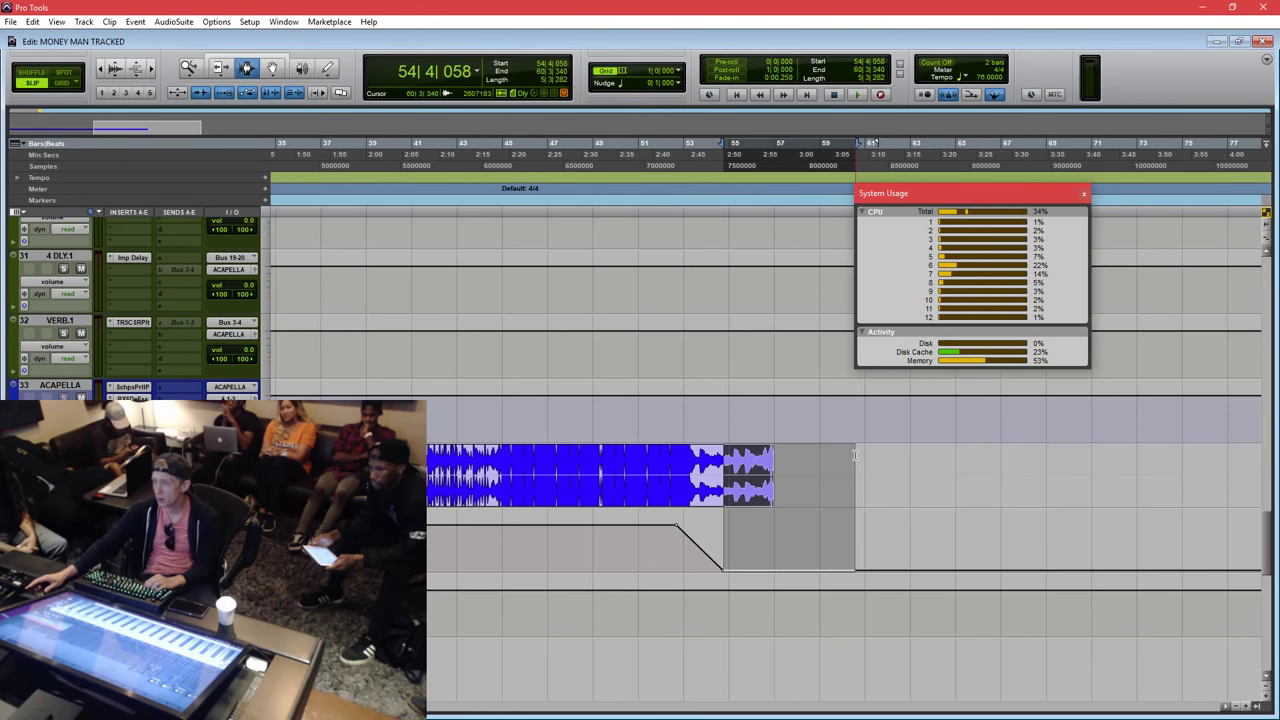
key(Delete)
key(r)
key(shift+Return)
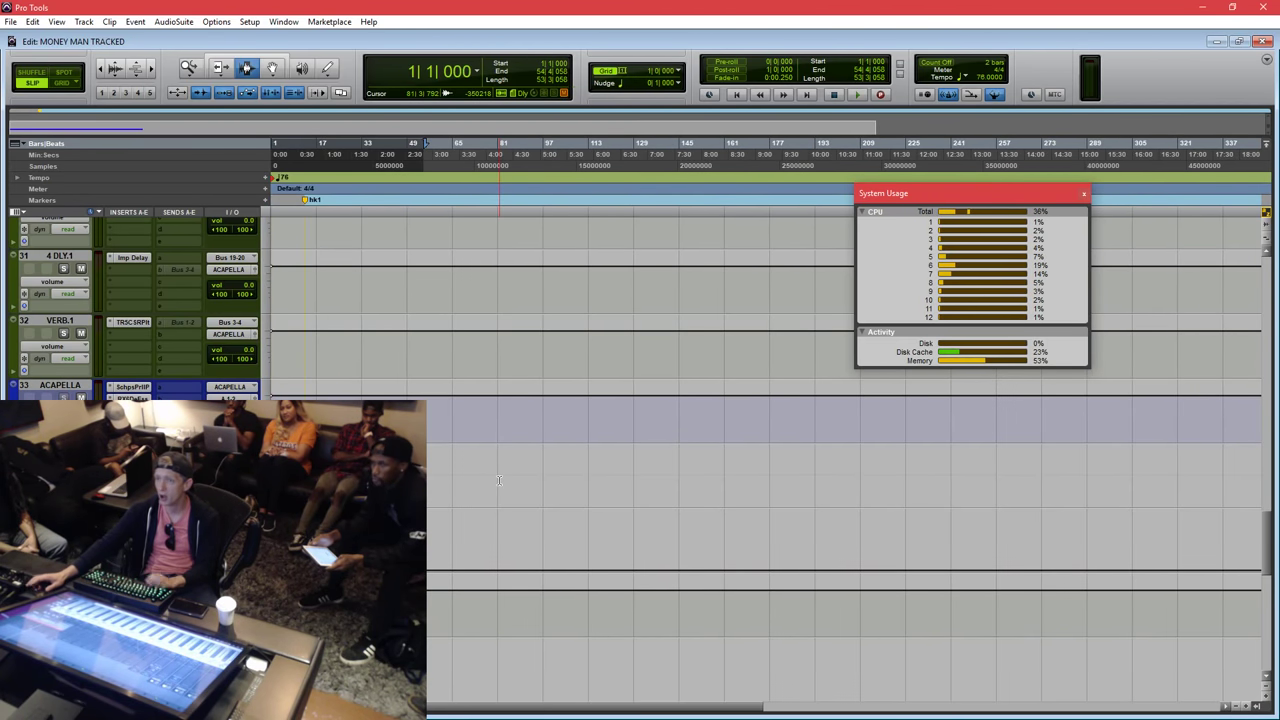
scroll(433, 467, up, 1)
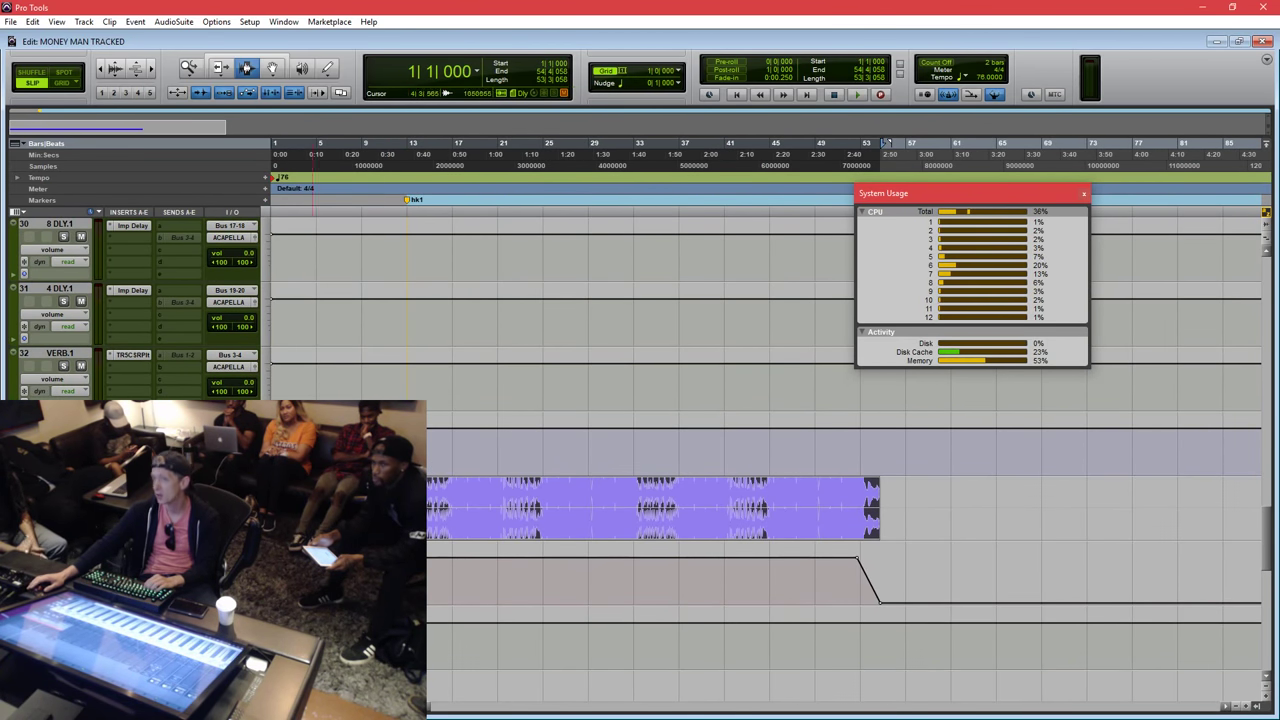
Move the trimmed instrumental in Grid mode to start at bar 5.
key(F6+F7)
drag(304, 520, 350, 520)
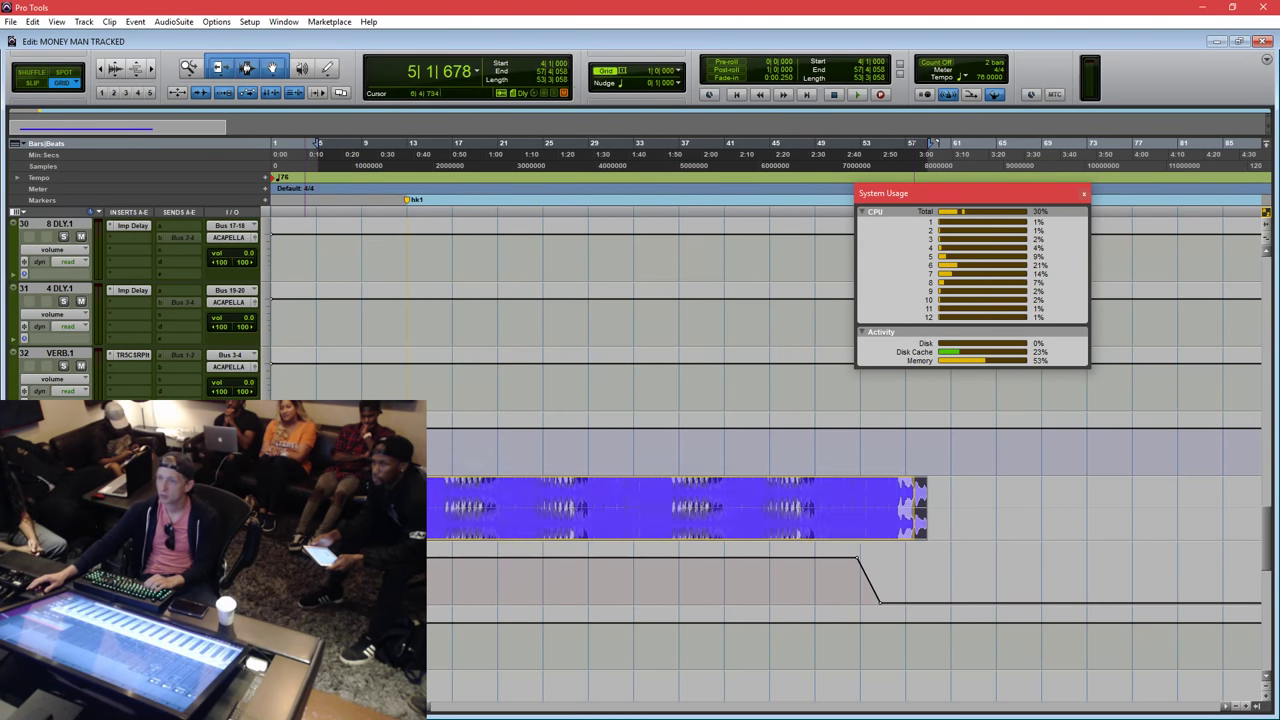
key(F4)
key(t)
key(ctrl+0)
key(t)
key(t)
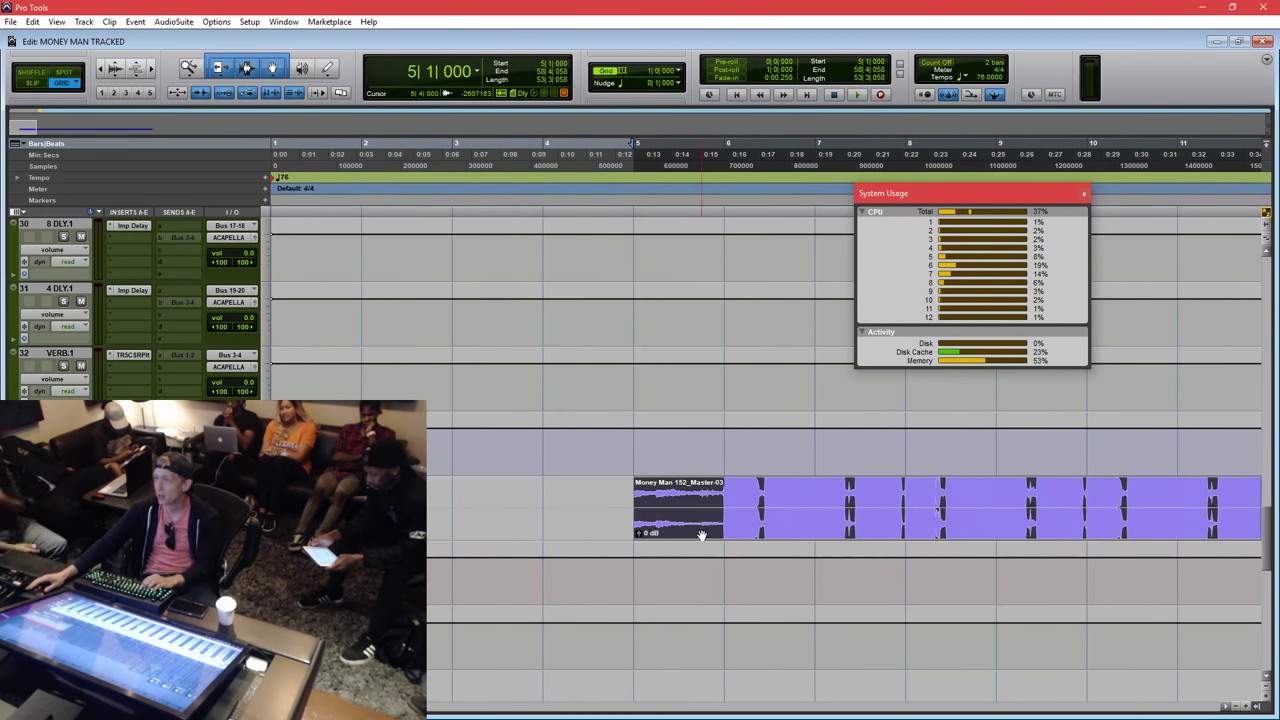
Move the instrumental clip to start at bar 9, highlight the empty bars 4 to 8 before it and reselect the clip.
key(r)
drag(574, 523, 740, 506)
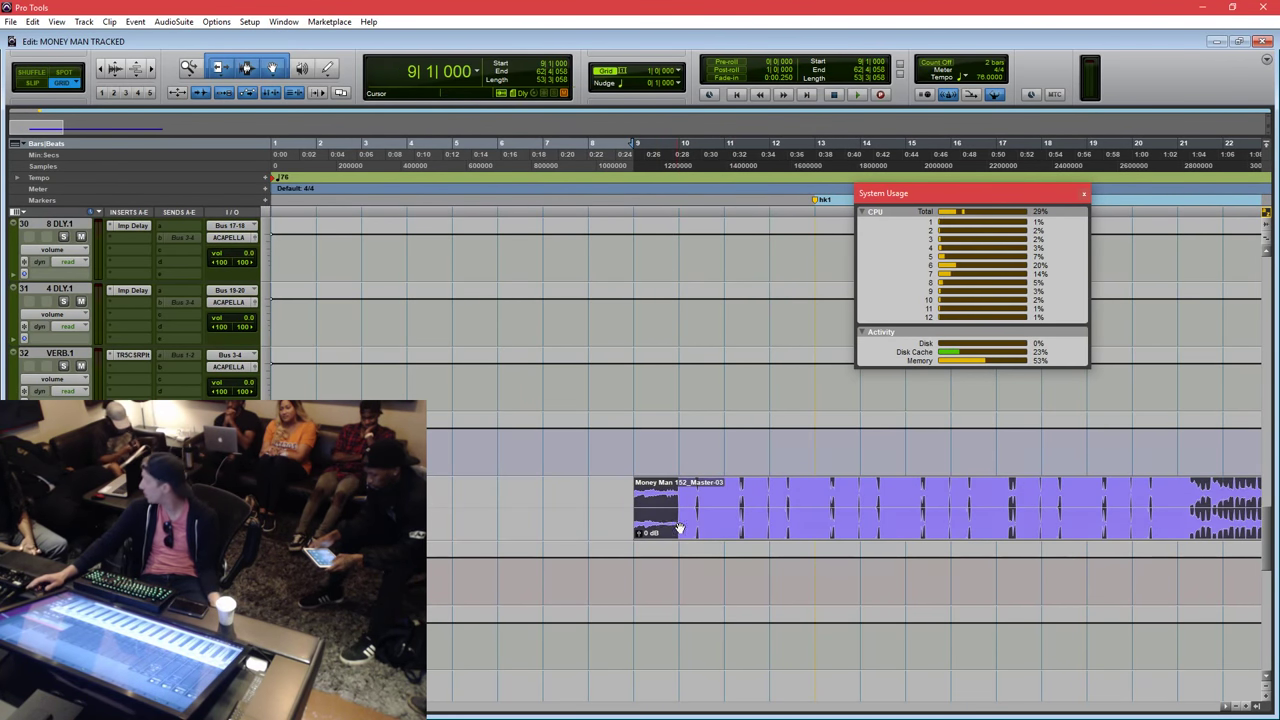
drag(588, 514, 410, 514)
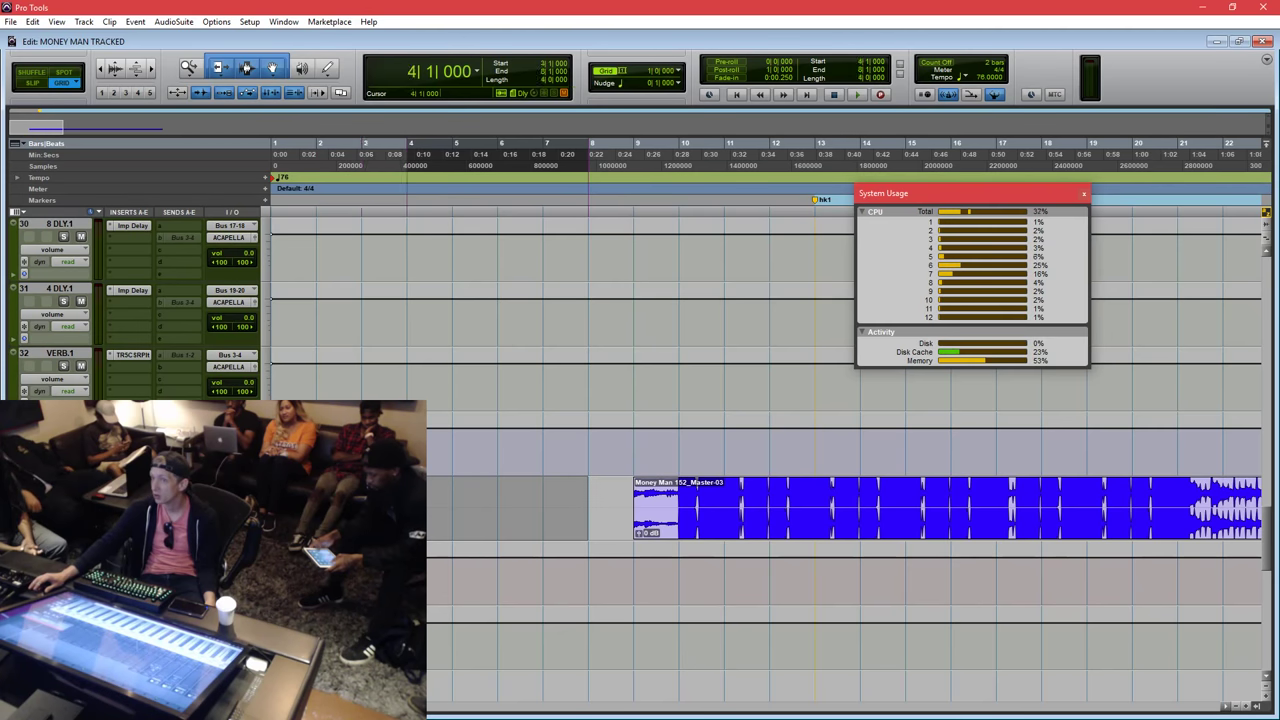
click(717, 527)
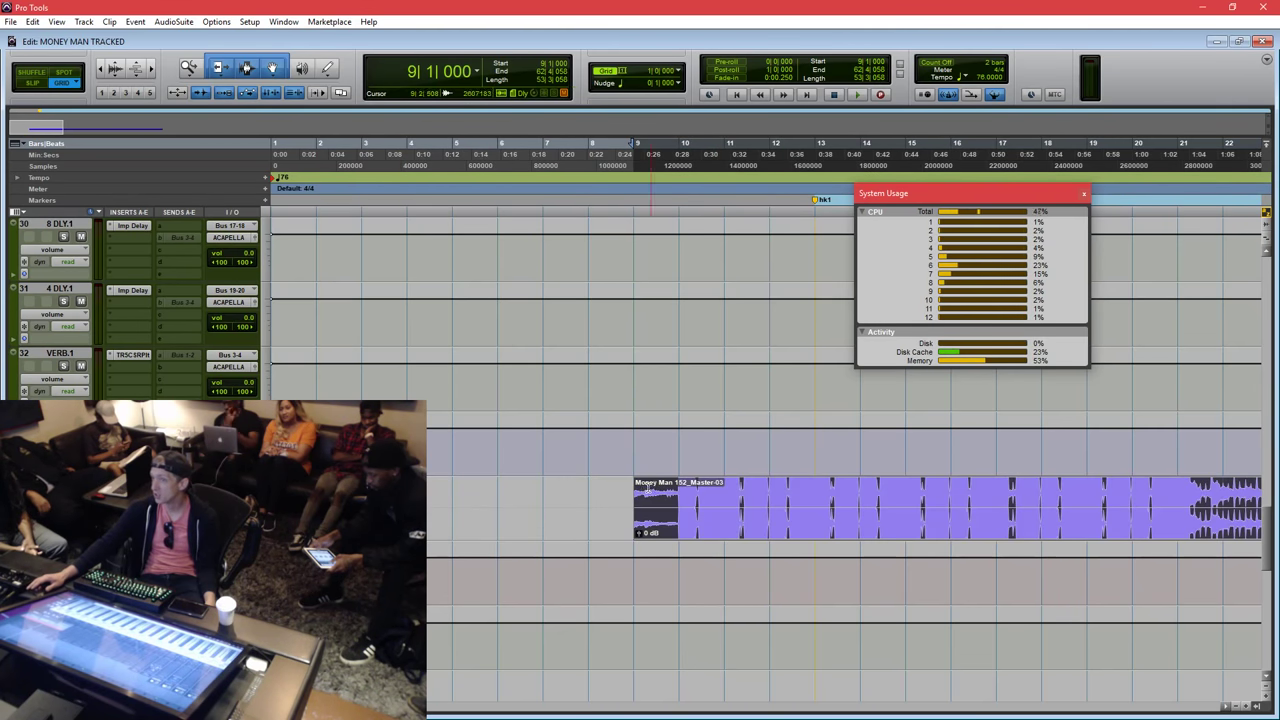
drag(627, 440, 766, 580)
drag(634, 453, 452, 500)
click(634, 453)
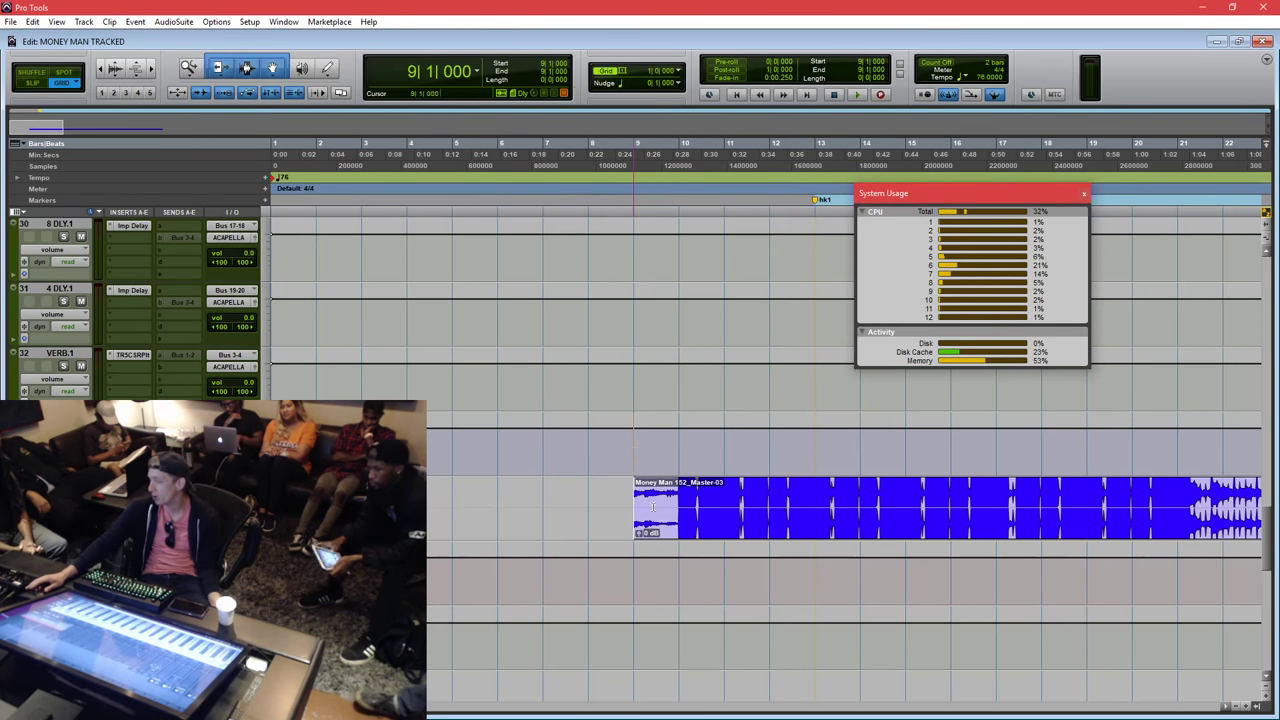
drag(634, 453, 682, 492)
In Slip mode, delete the moved instrumental's audio beyond the end of the fade, from 54|4|001.
click(711, 534)
key(r)
key(ctrl+bracketleft)
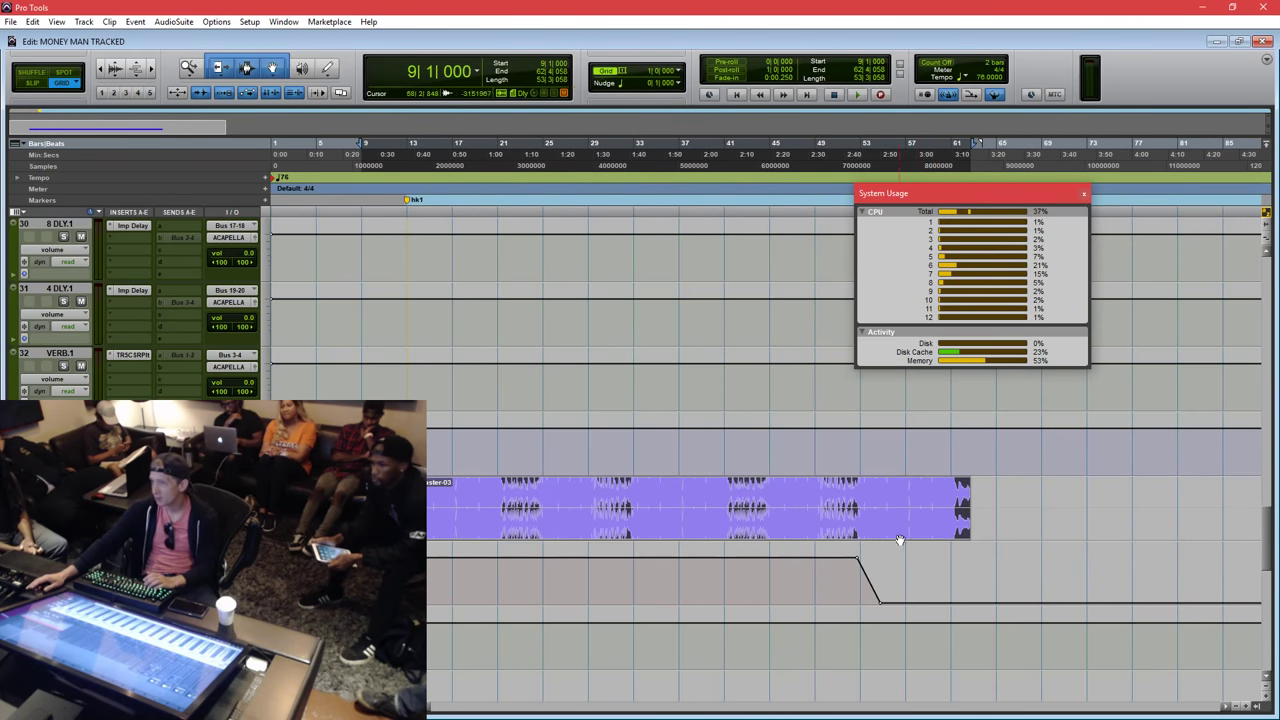
click(867, 498)
key(t)
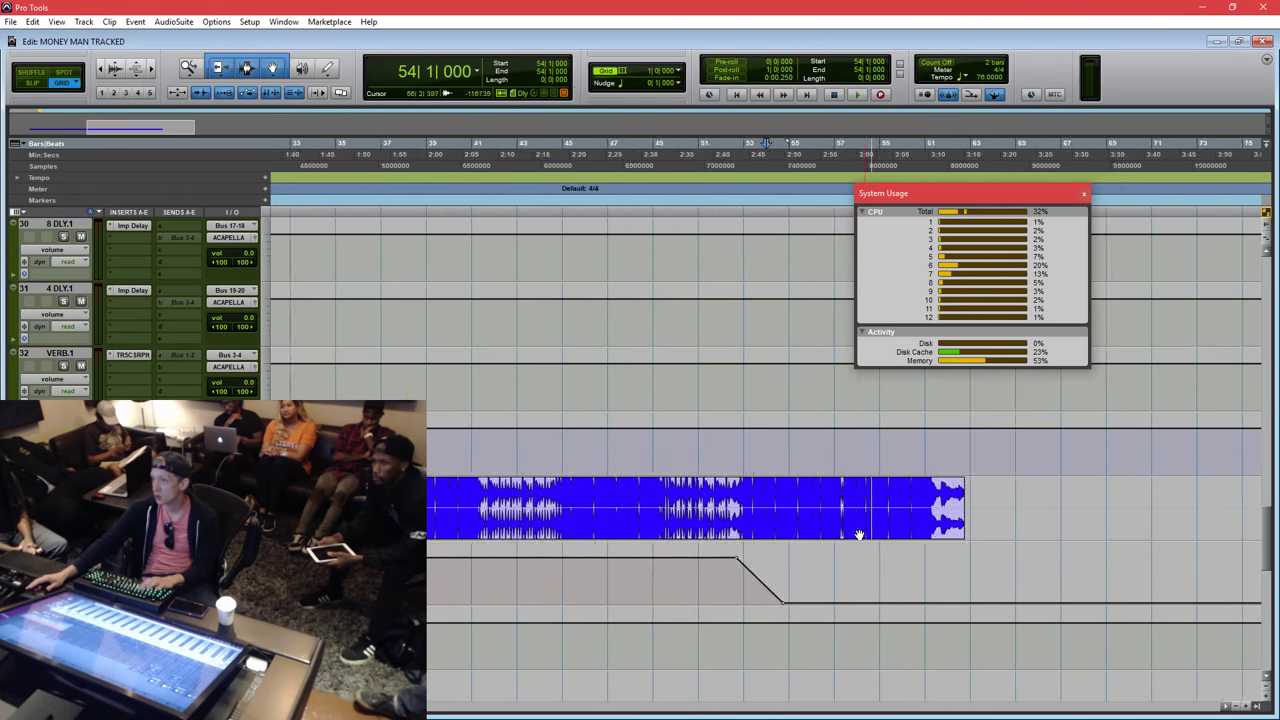
key(t)
key(F2)
drag(800, 589, 1037, 506)
key(Delete)
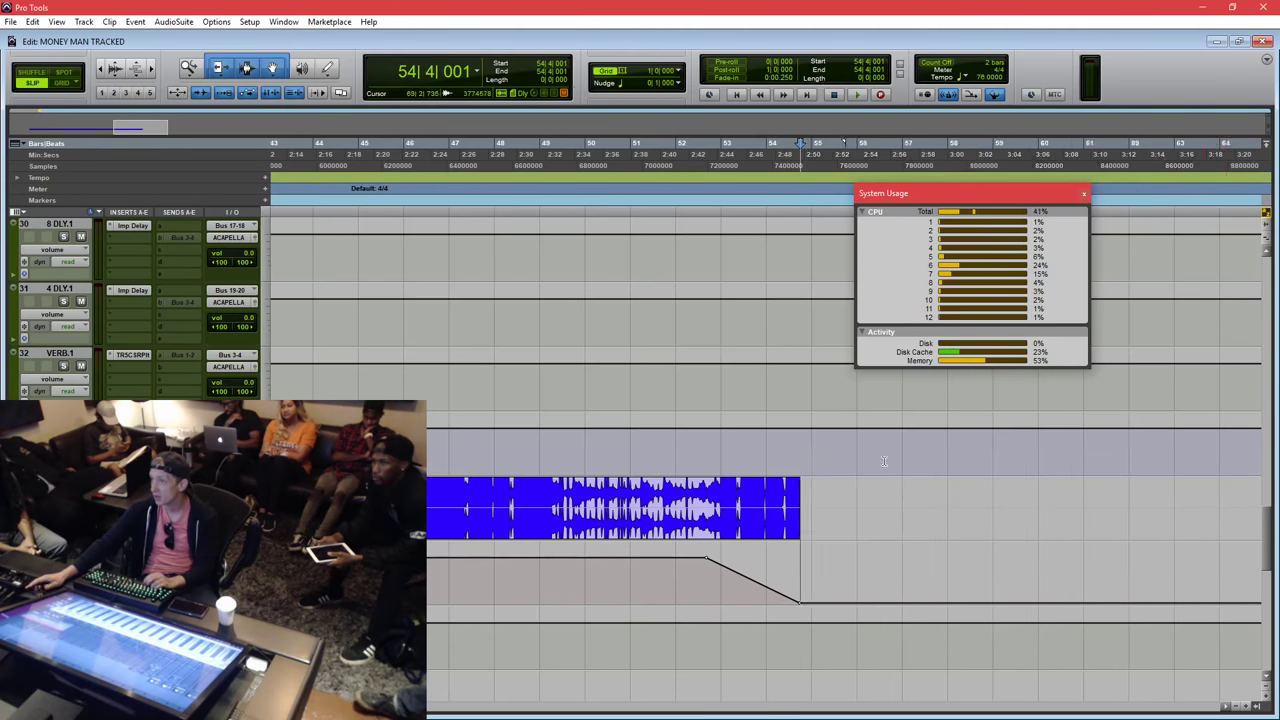
Cut several sections out of the instrumental clip, leaving separate pieces with gaps between them.
key(ctrl+bracketleft)
key(ctrl+bracketleft)
key(ctrl+bracketleft)
click(473, 531)
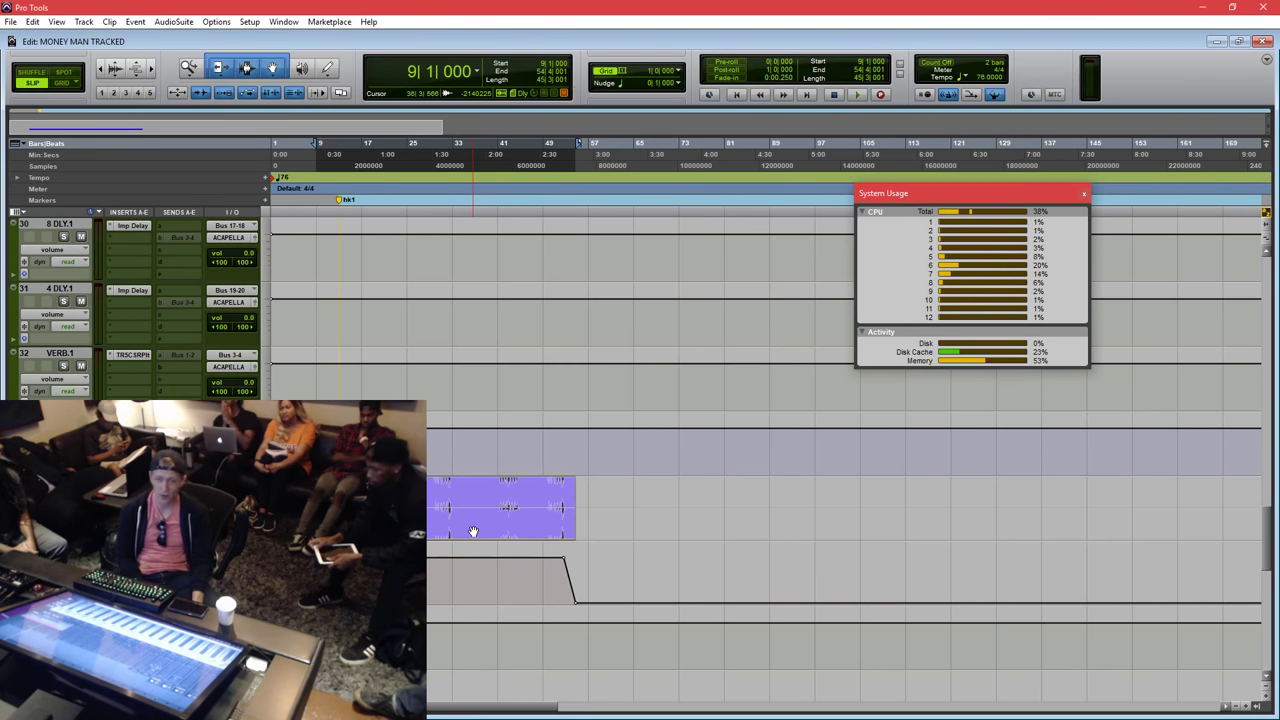
key(BackSpace)
drag(376, 505, 551, 508)
key(BackSpace)
key(BackSpace)
Select all the instrumental pieces from bar 9 to the last one and consolidate them into a single clip.
click(566, 529)
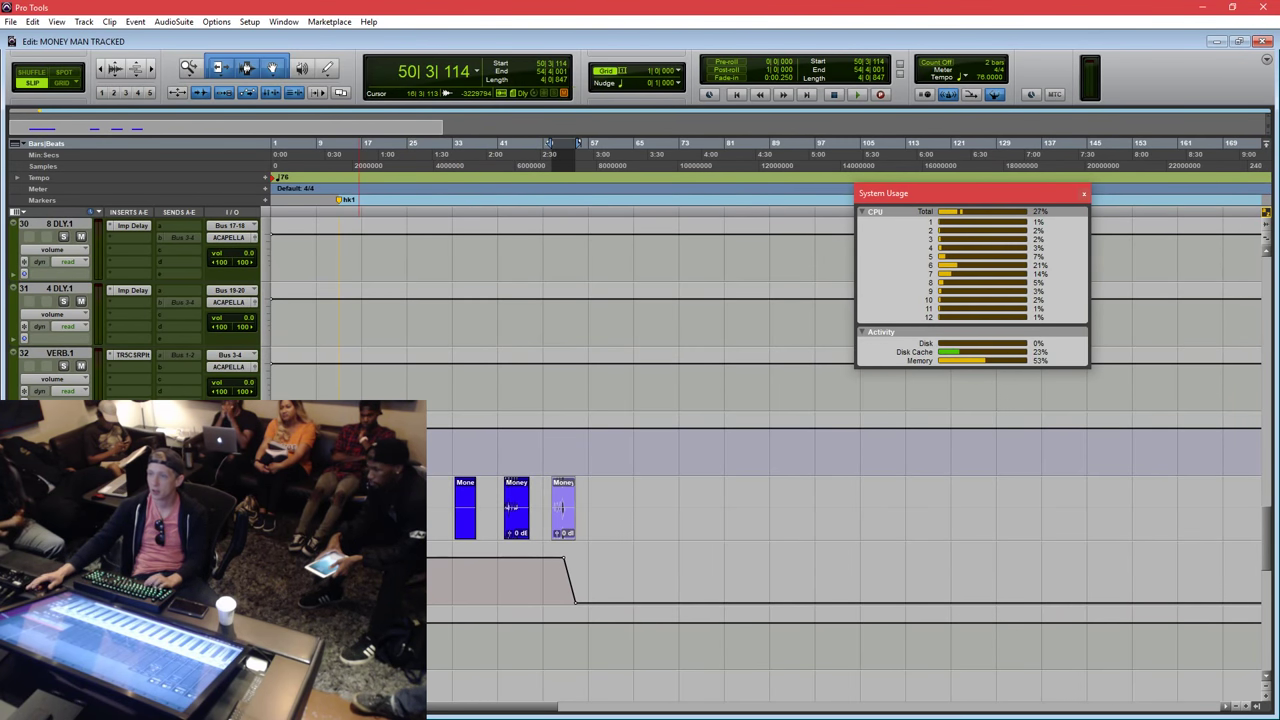
shift+click(346, 508)
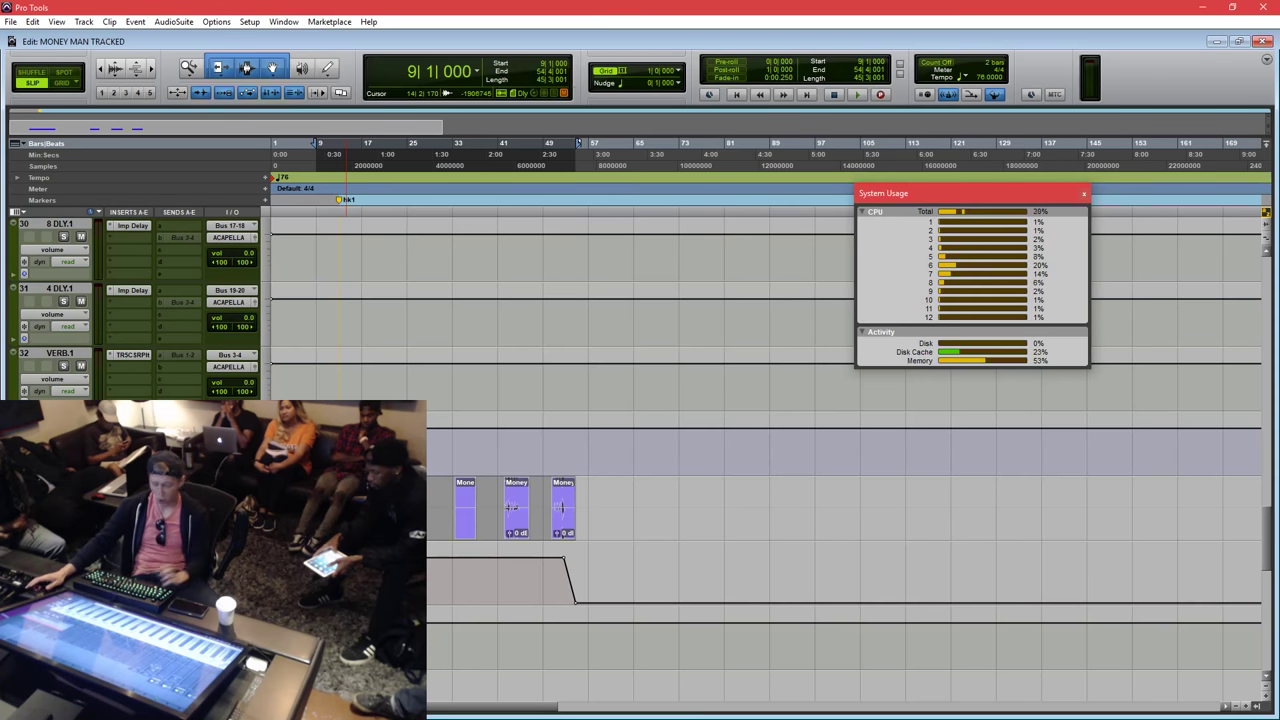
click(493, 517)
click(561, 530)
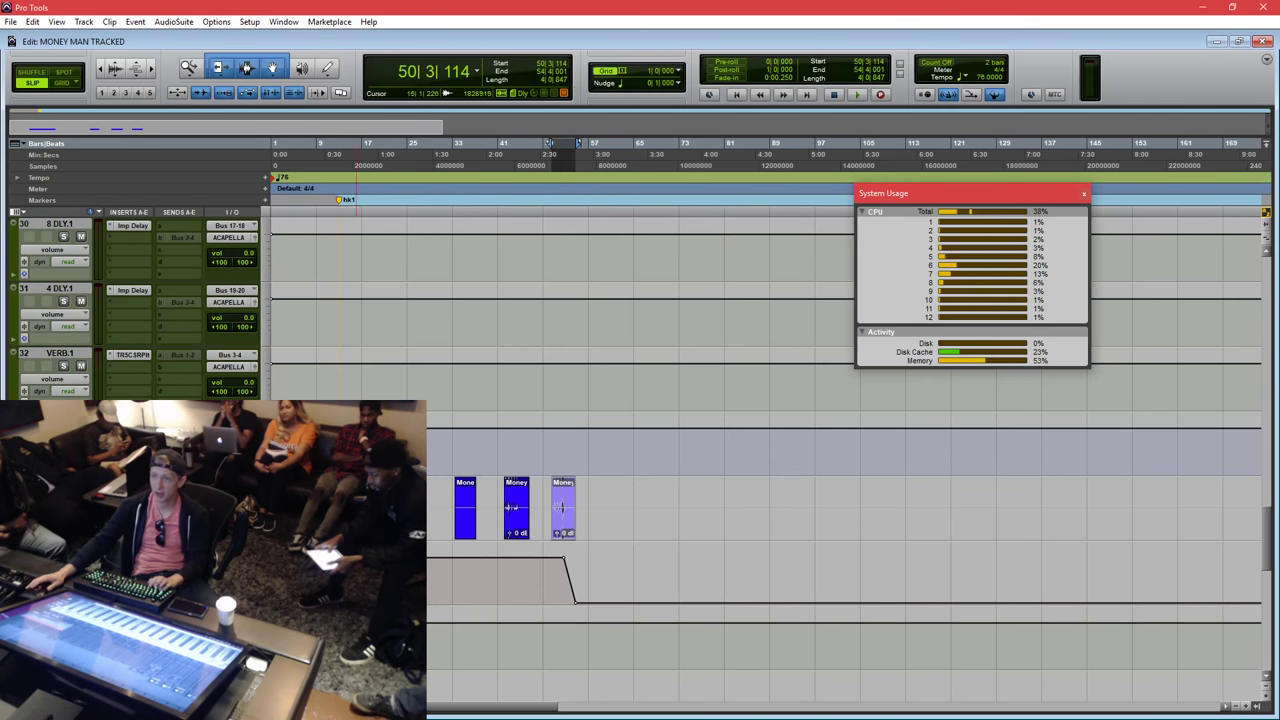
shift+click(318, 510)
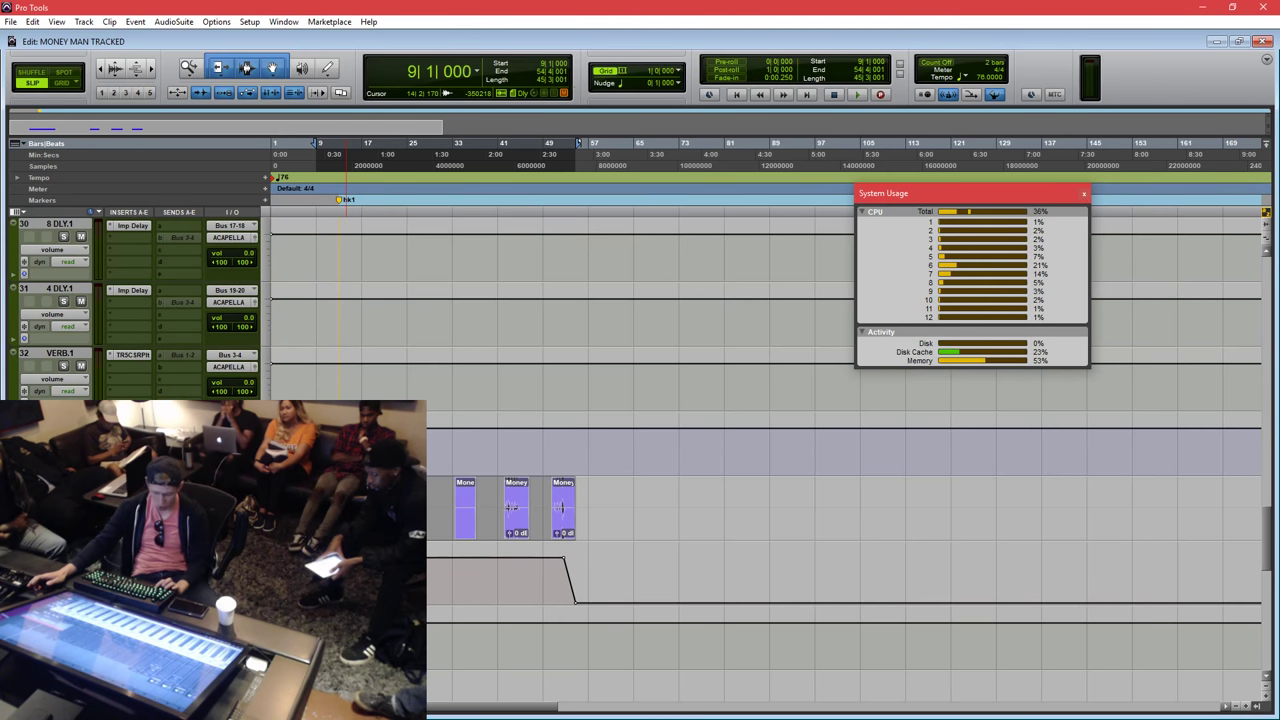
key(alt+shift+3)
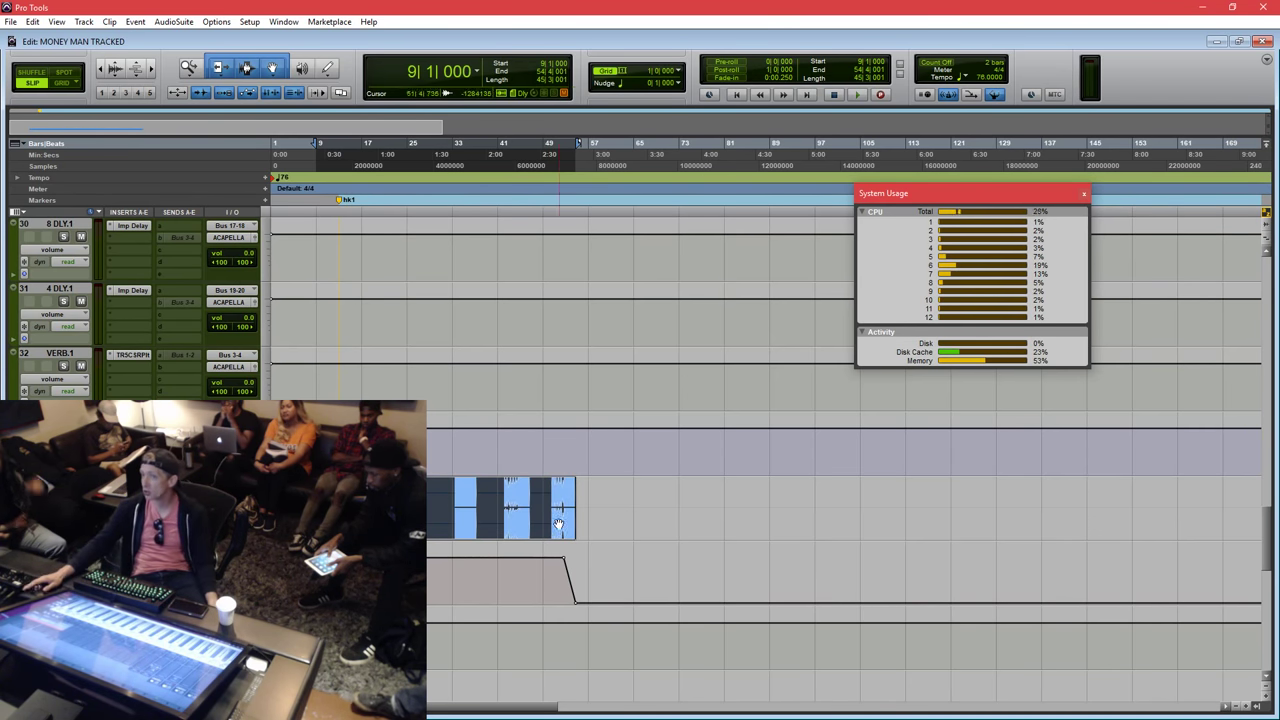
Shift the consolidated clip along the timeline by about three bars and place the cursor at 27|3|339.
drag(384, 495, 454, 495)
drag(451, 495, 415, 495)
mouse_move(395, 526)
mouse_down()
mouse_move(481, 526)
mouse_move(407, 526)
mouse_up()
click(395, 495)
click(421, 495)
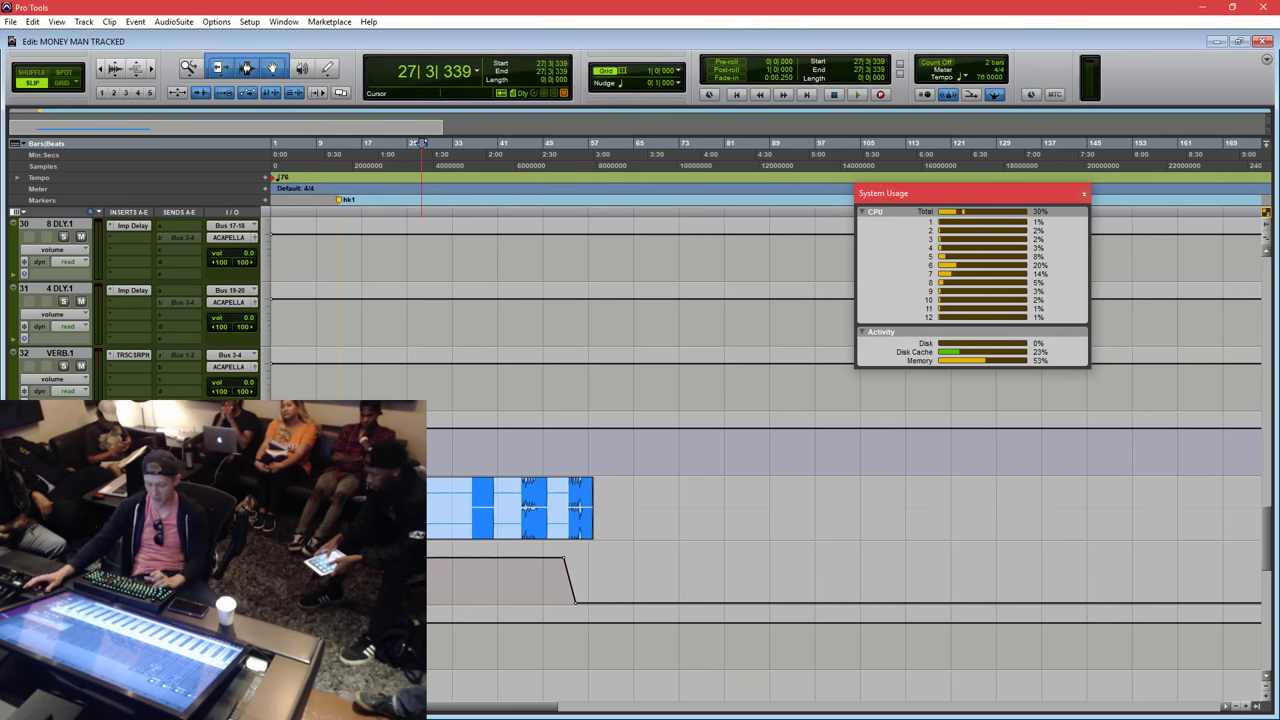
key(s)
Undo the clip move, consolidation, cuts, trims and volume fade to restore the original instrumental.
key(ctrl+z)
key(ctrl+z)
key(ctrl+z)
key(ctrl+z)
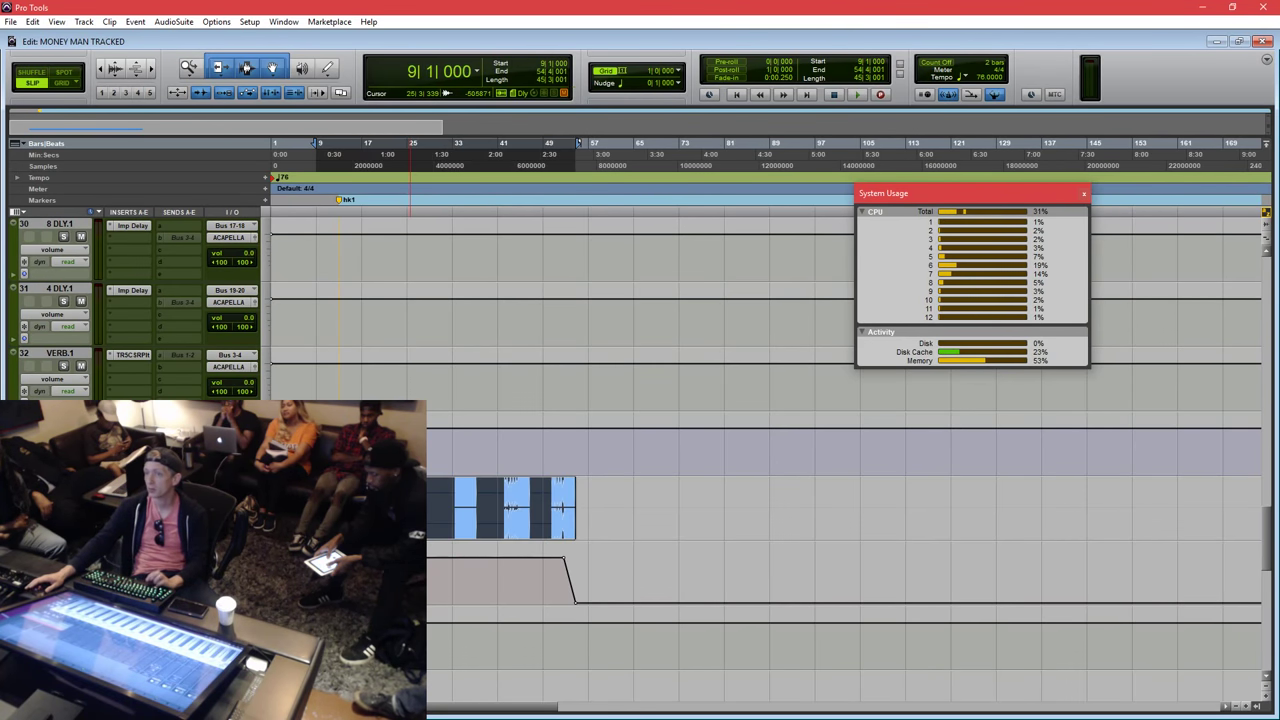
key(ctrl+z)
key(ctrl+z)
key(ctrl+z)
key(ctrl+z)
key(ctrl+z)
key(ctrl+z)
key(ctrl+z)
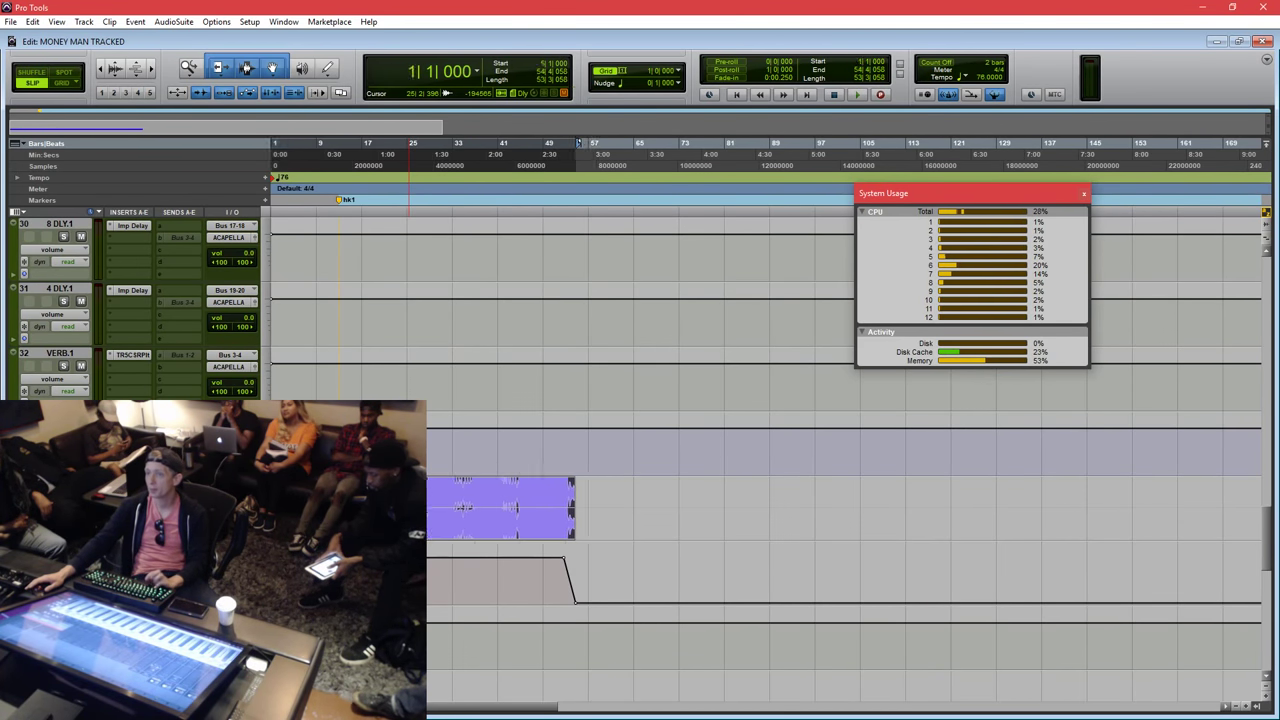
Select the whole instrumental clip from 1|1|000 to its end, alongside the neighbouring MM152 stem tracks.
click(408, 508)
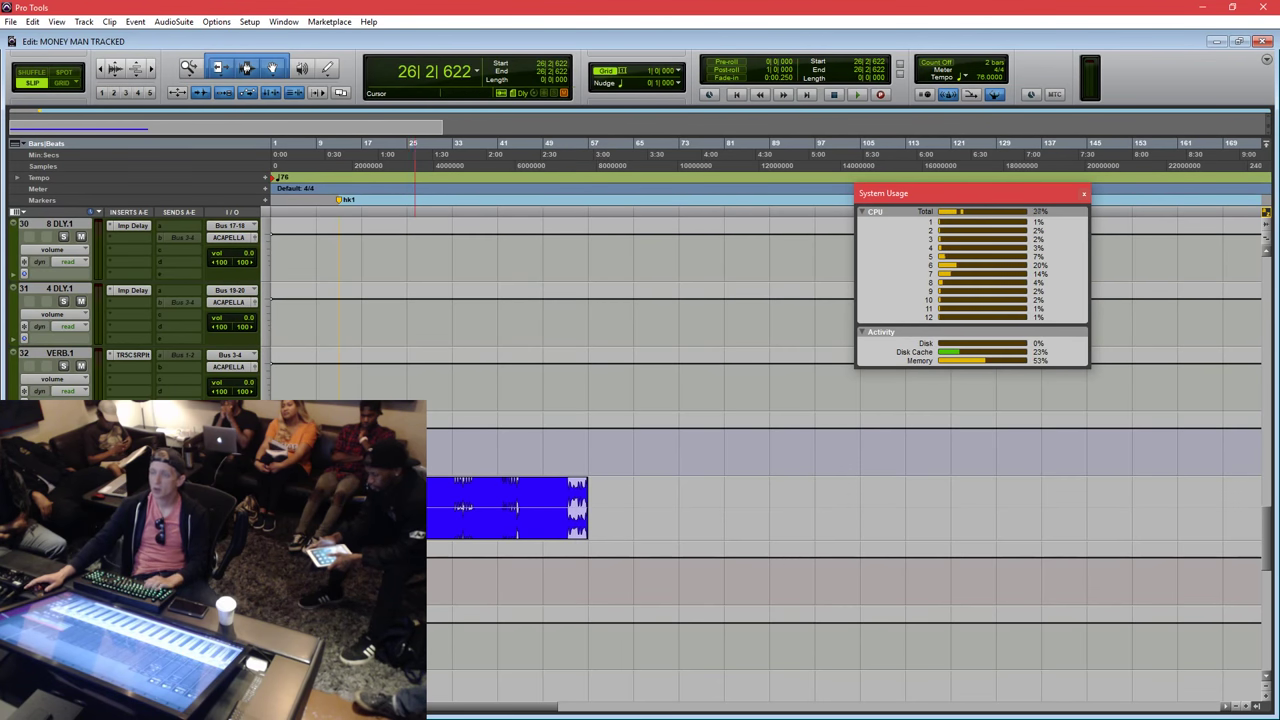
key(ctrl+a)
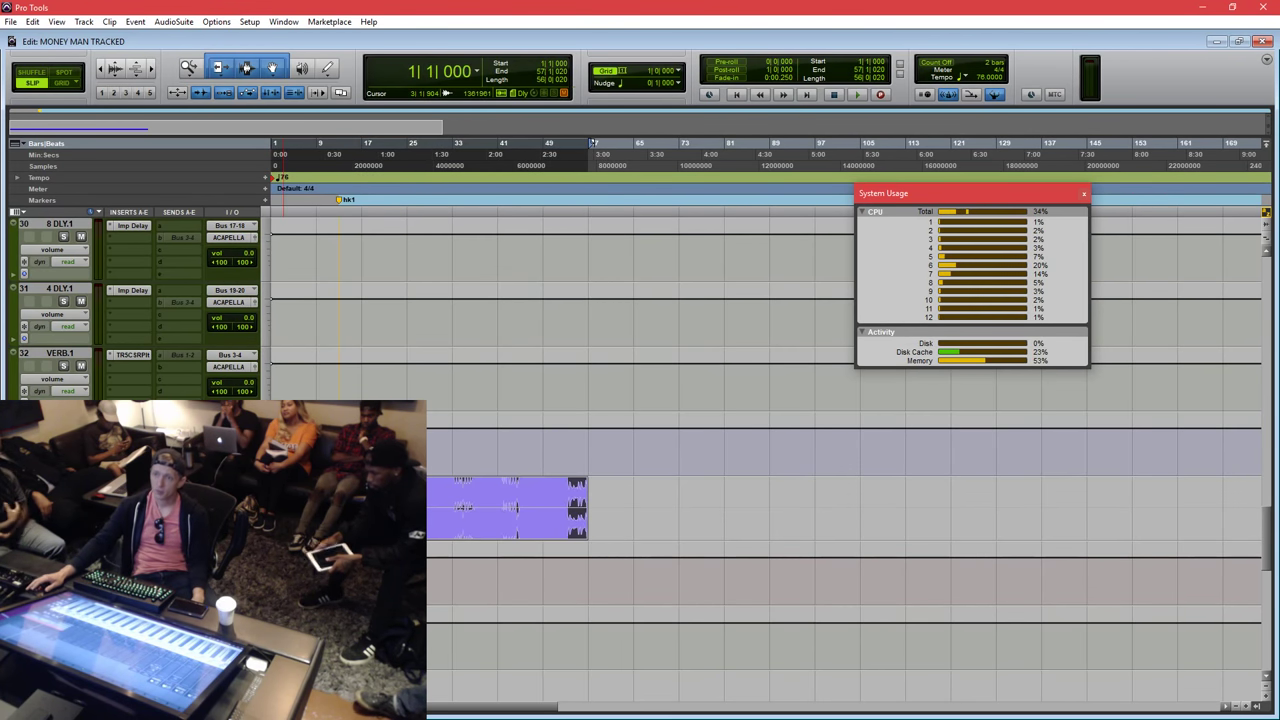
drag(80, 486, 88, 552)
right_click(58, 532)
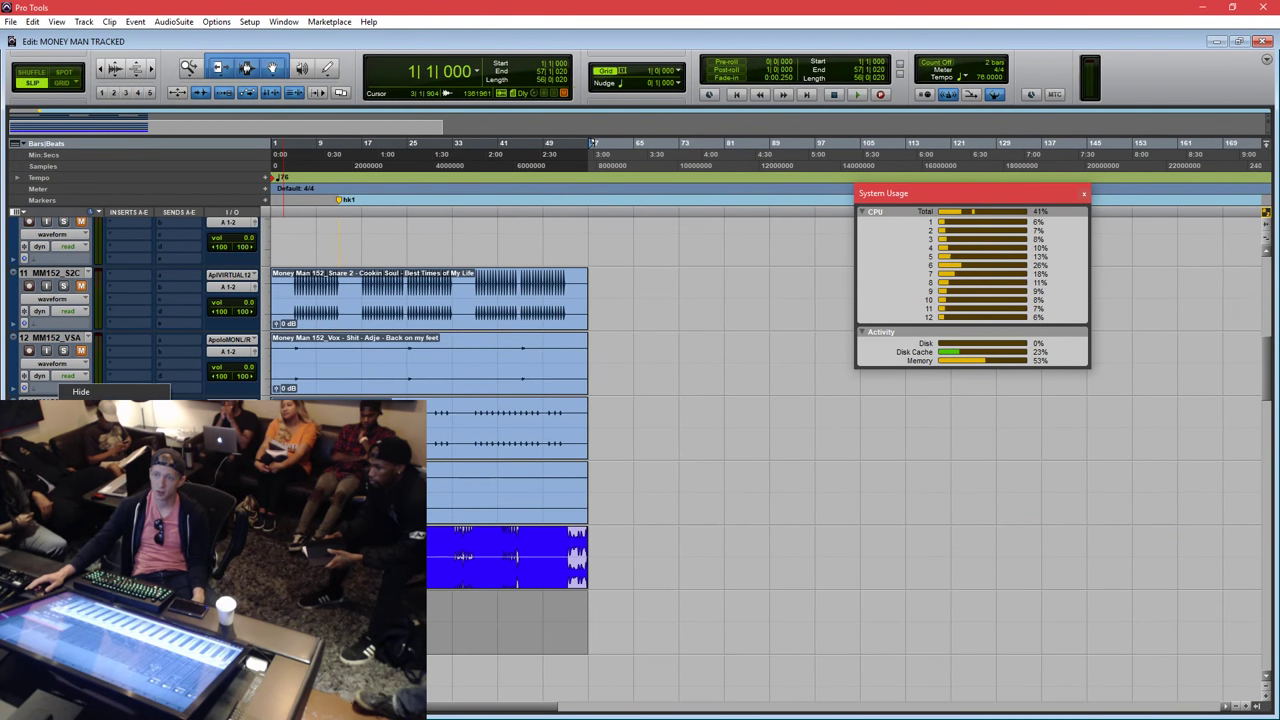
click(155, 398)
click(295, 556)
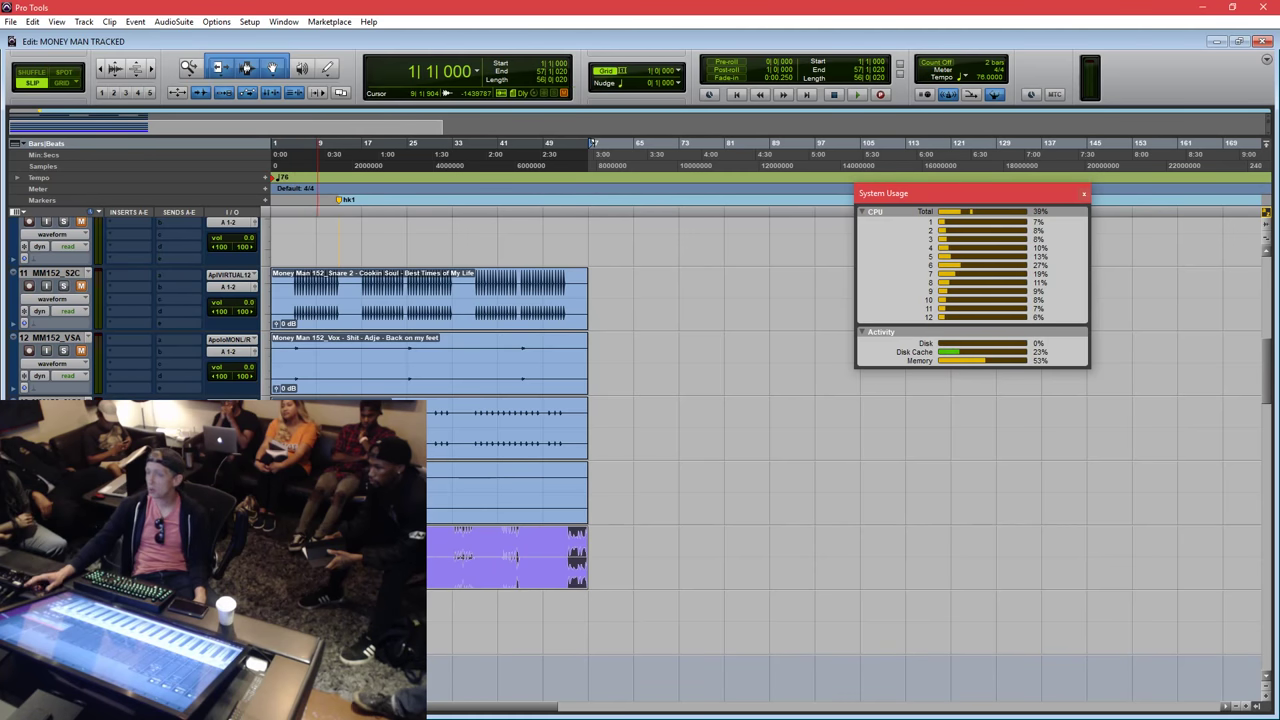
Open the Bounce to Disk settings with only an insertion point set at 34|2|170, and dismiss them without bouncing.
click(10, 21)
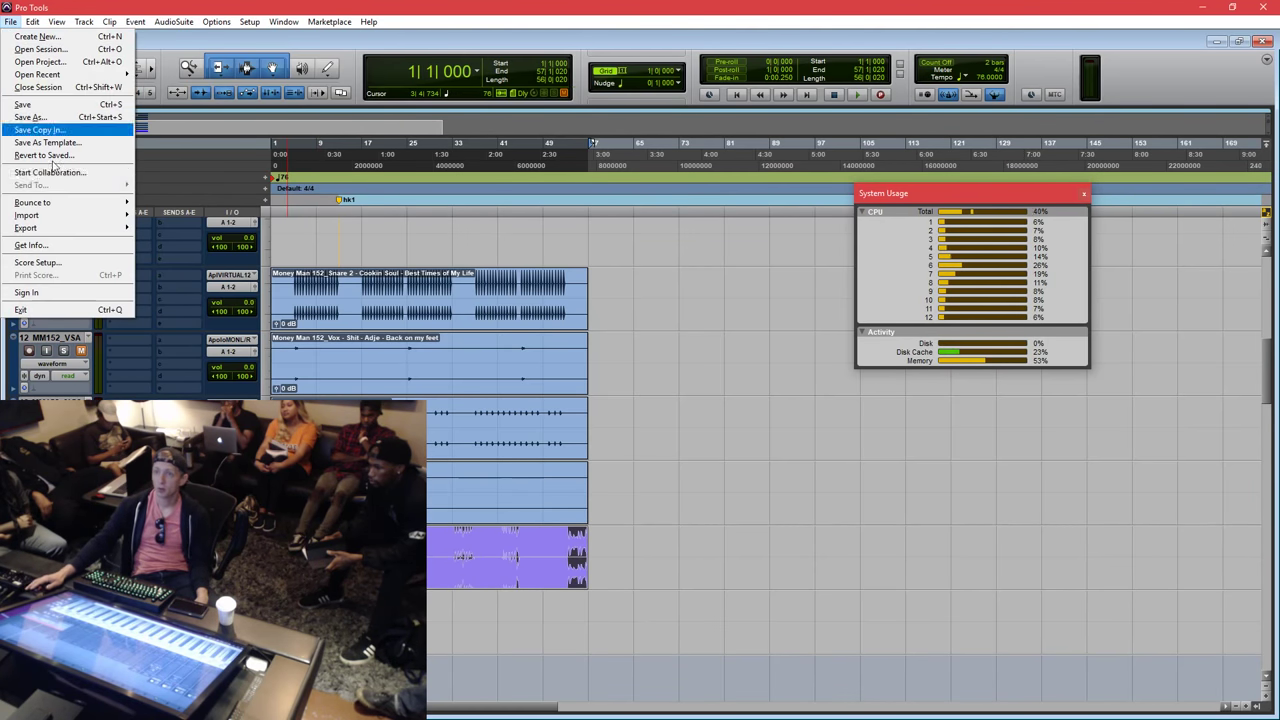
mouse_move(50, 203)
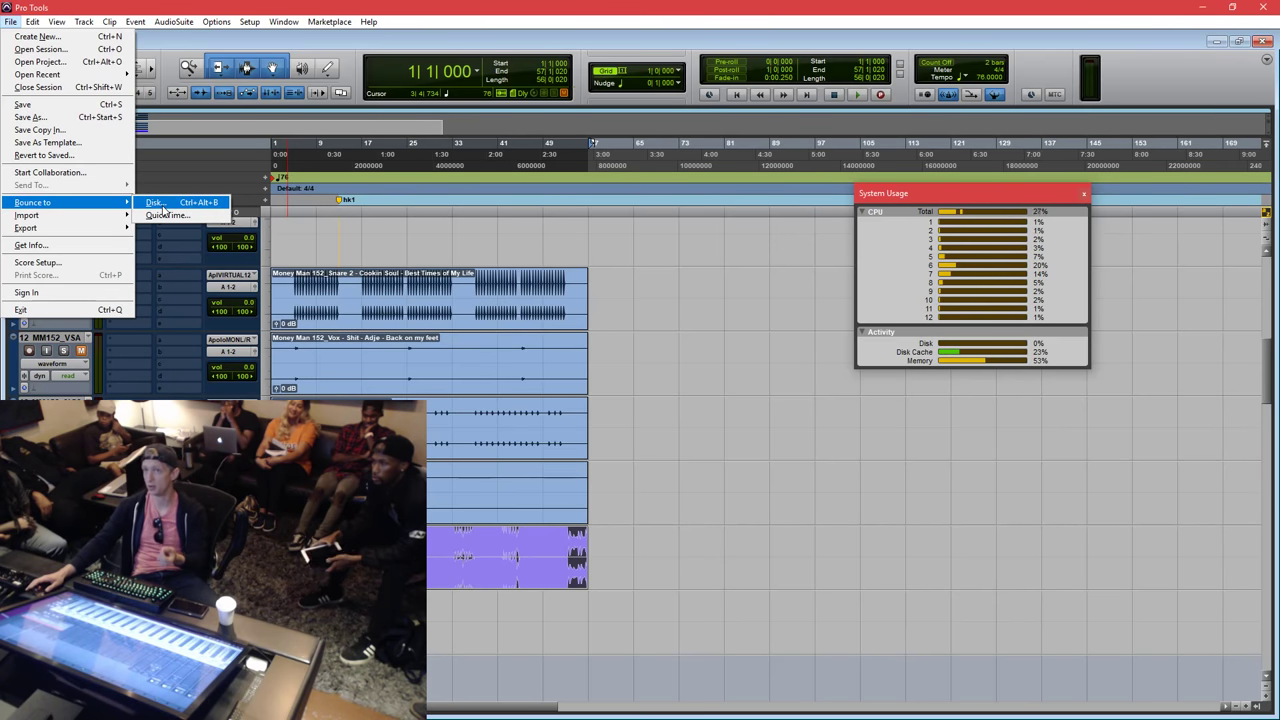
click(459, 296)
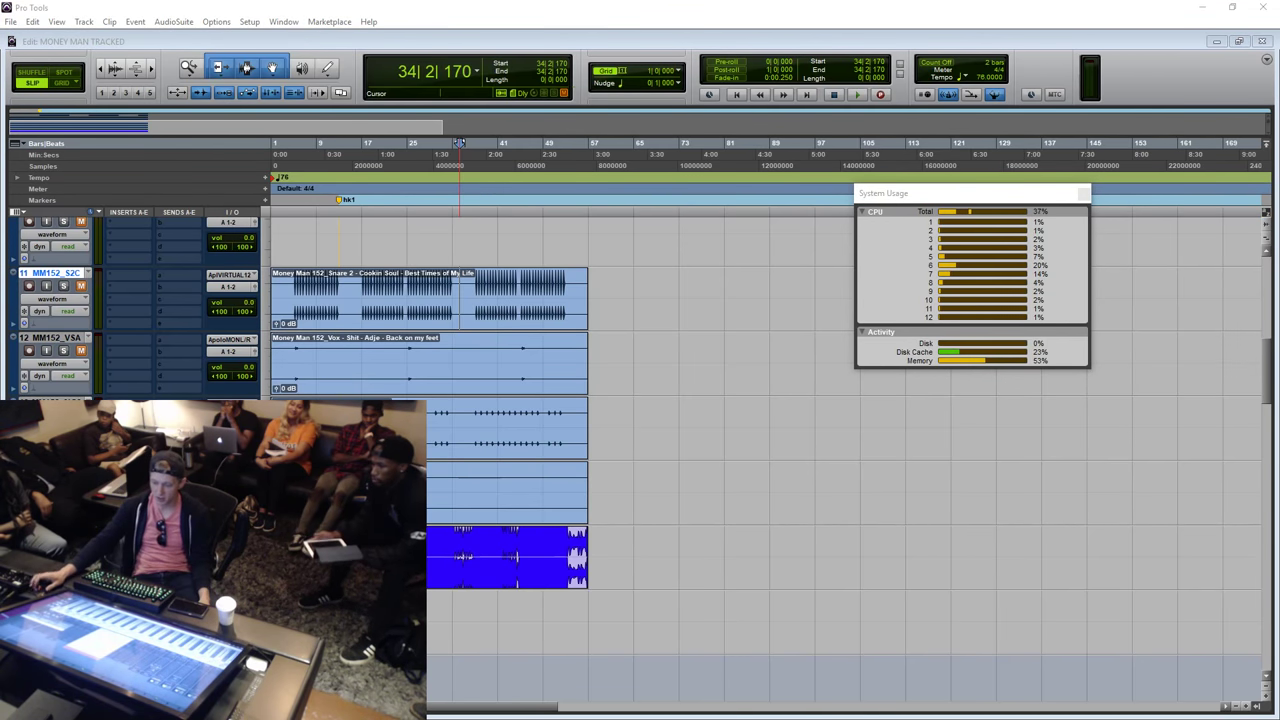
key(ctrl+alt+b)
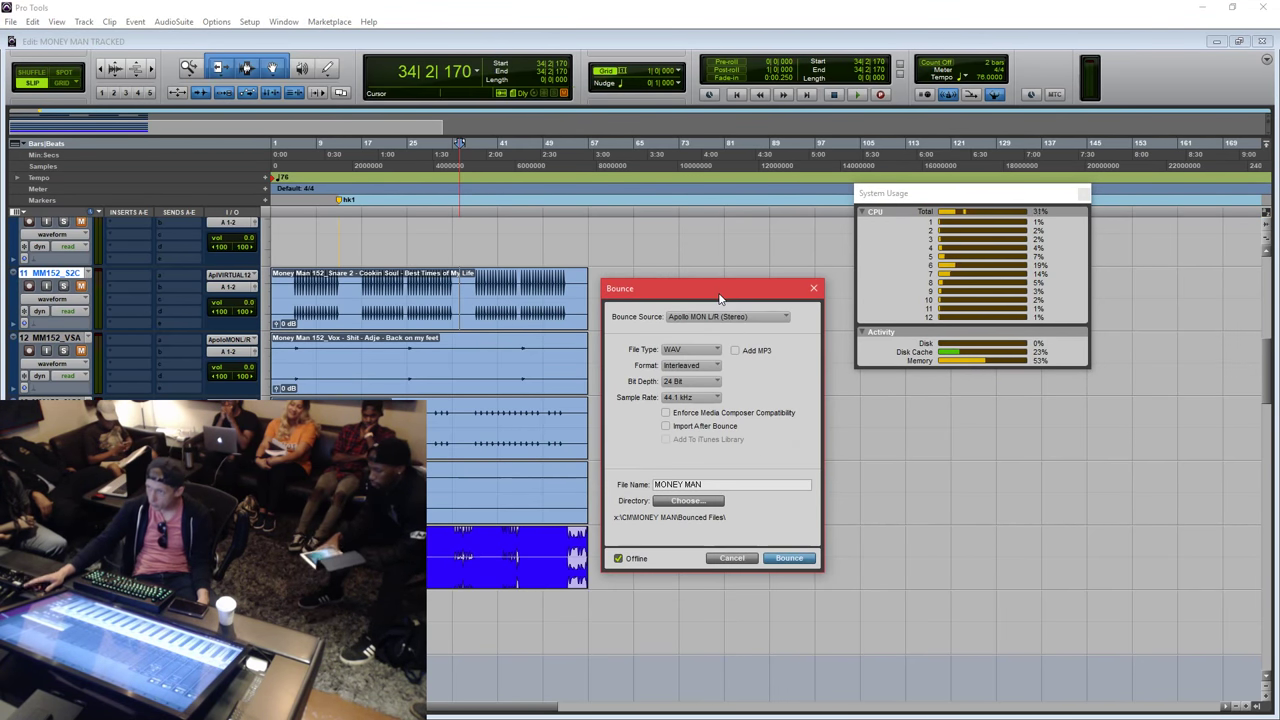
key(Escape)
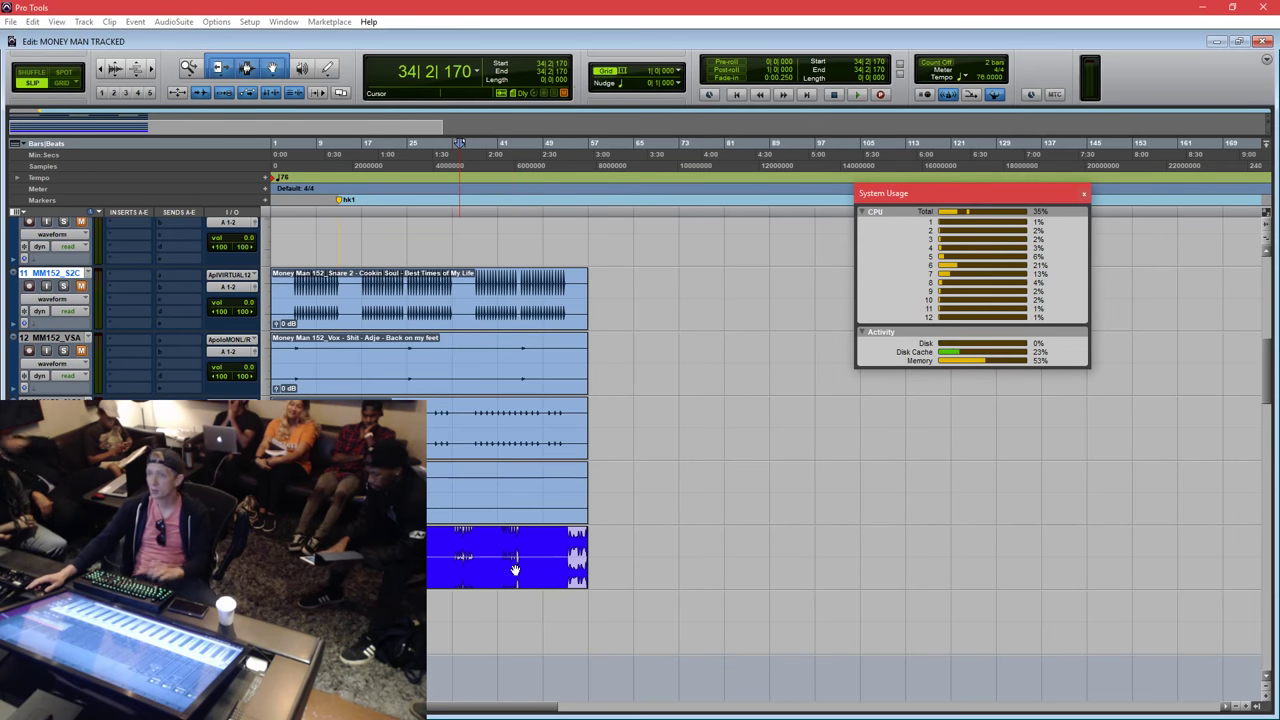
Try a timeline selection from 18|1|226 to well past the end of the instrumental clip, and clear it.
click(504, 566)
click(461, 543)
click(440, 566)
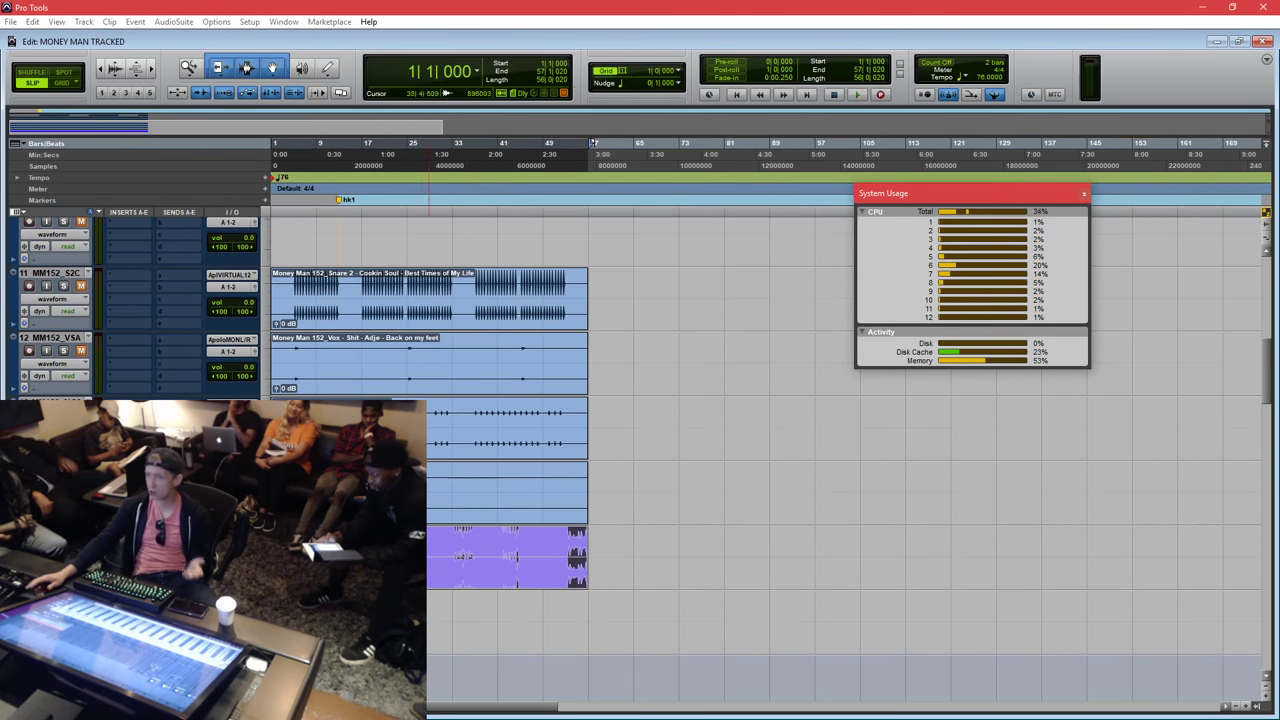
click(373, 545)
click(367, 545)
drag(367, 545, 943, 600)
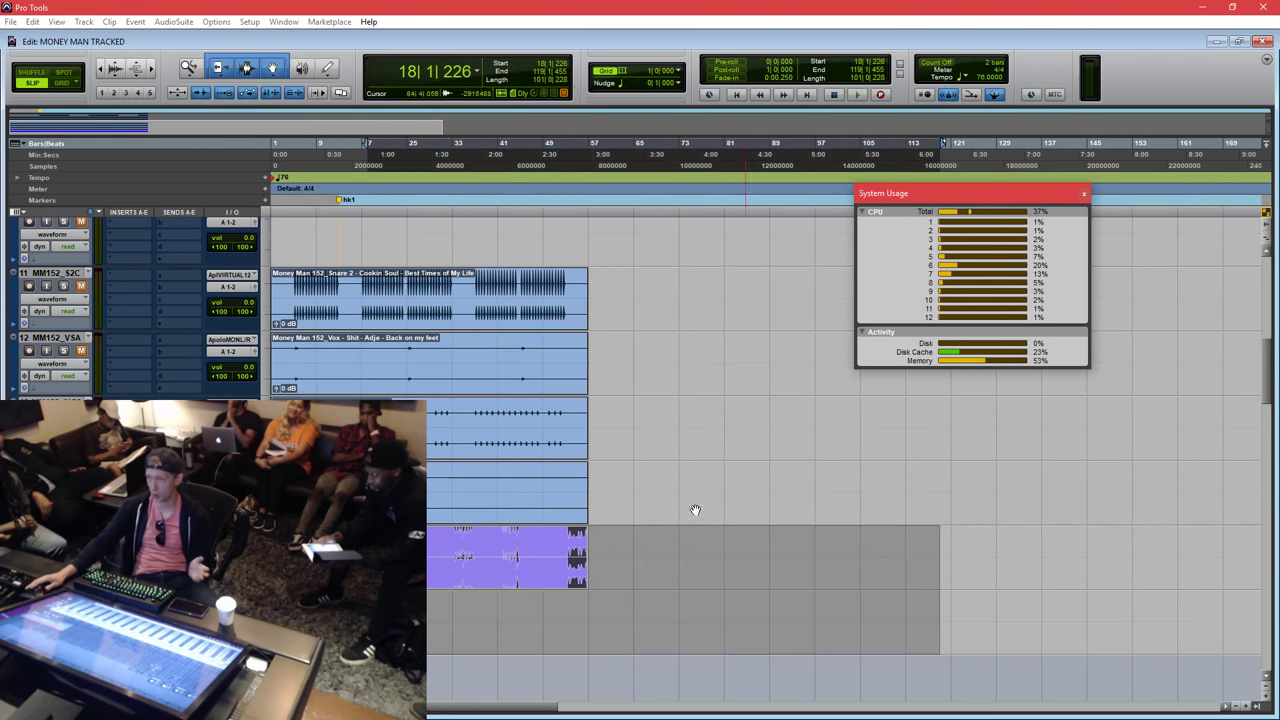
click(512, 540)
click(498, 574)
drag(636, 542, 766, 558)
click(764, 558)
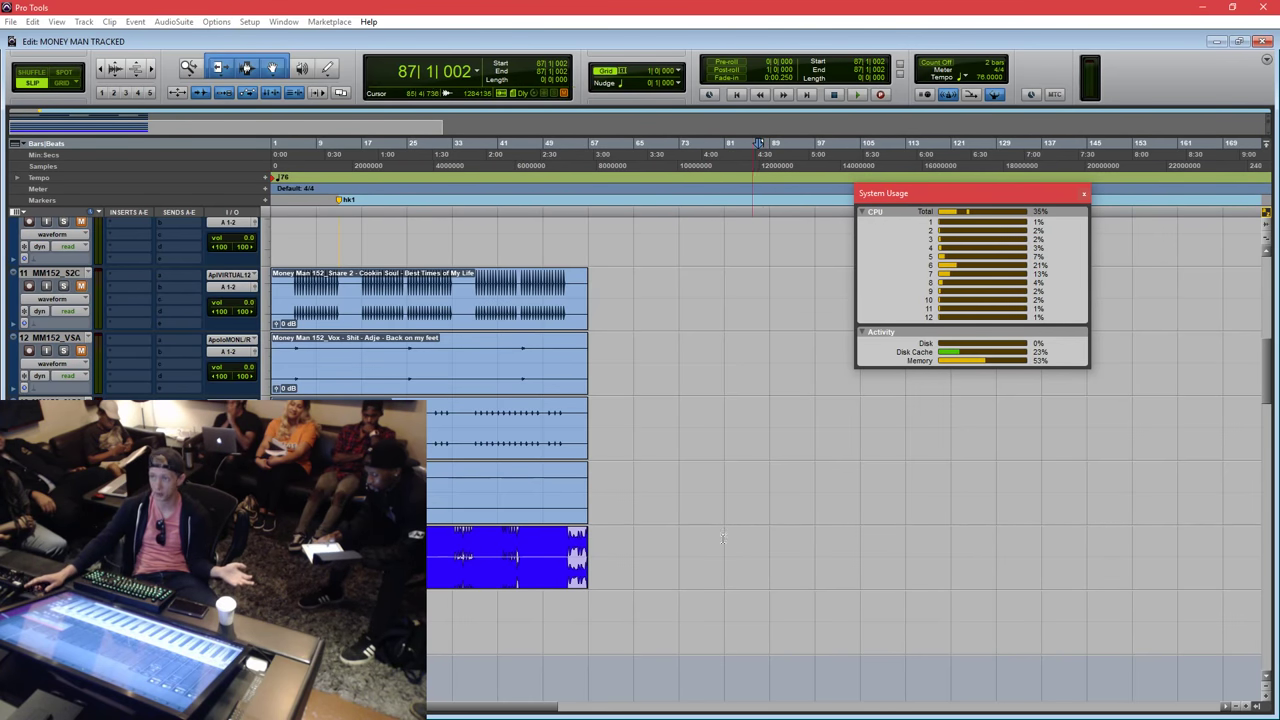
Select the entire instrumental clip from bar 1 to its end as the range to bounce.
double_click(552, 566)
click(596, 560)
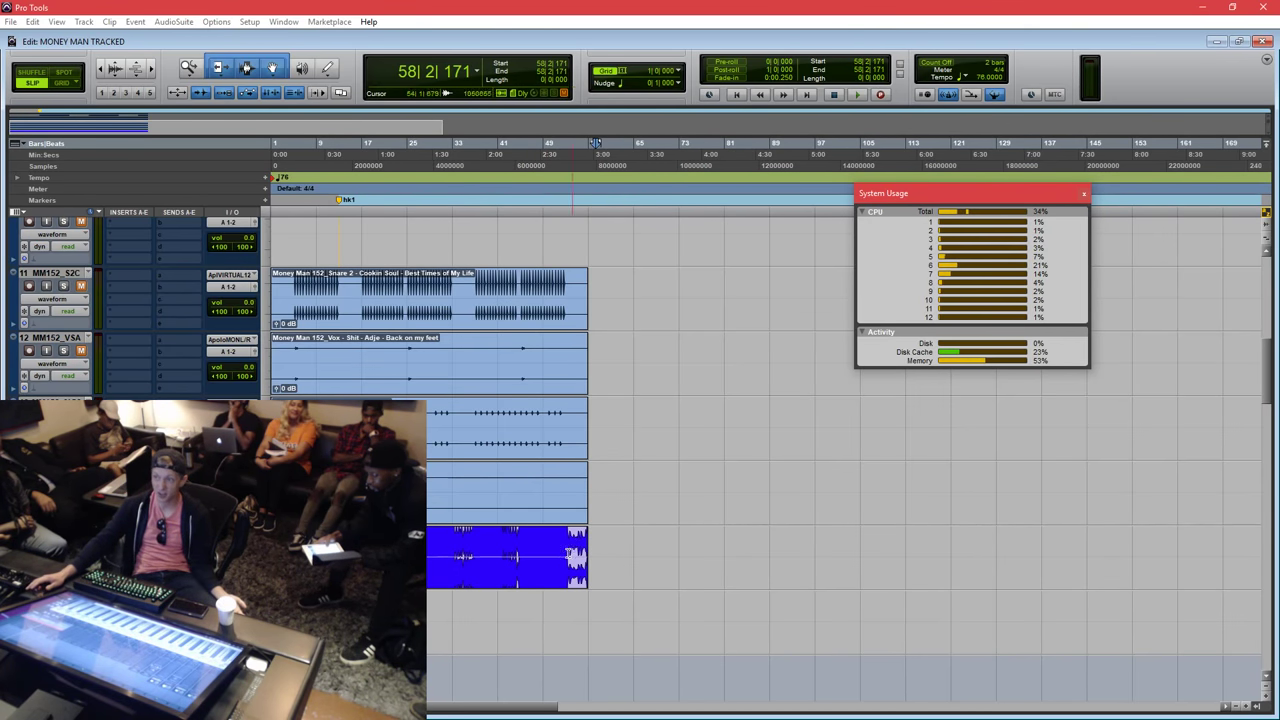
click(559, 566)
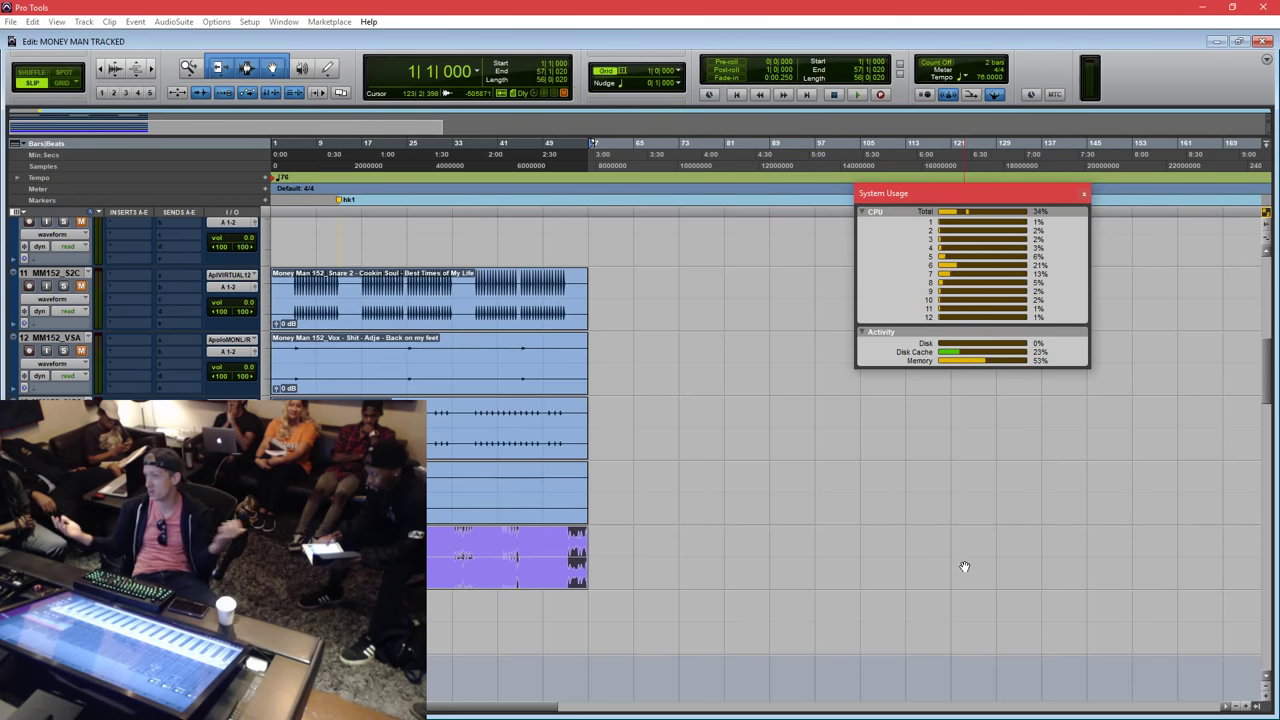
click(490, 565)
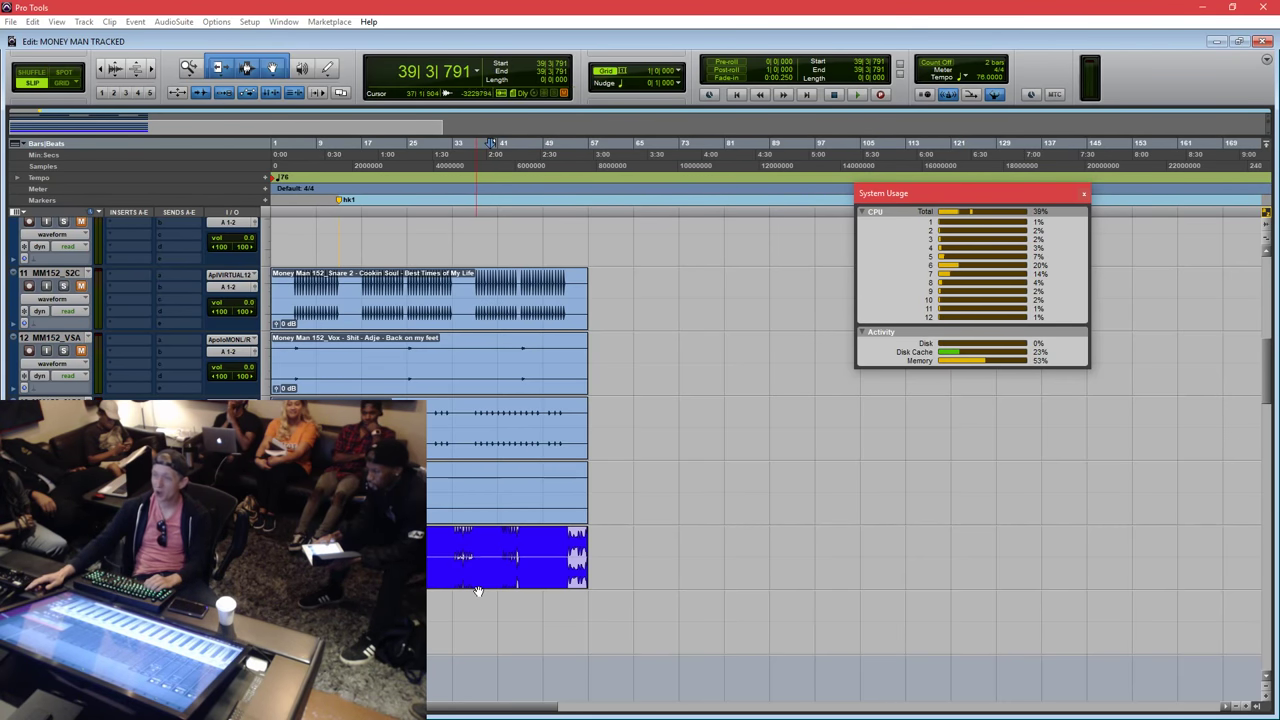
double_click(484, 575)
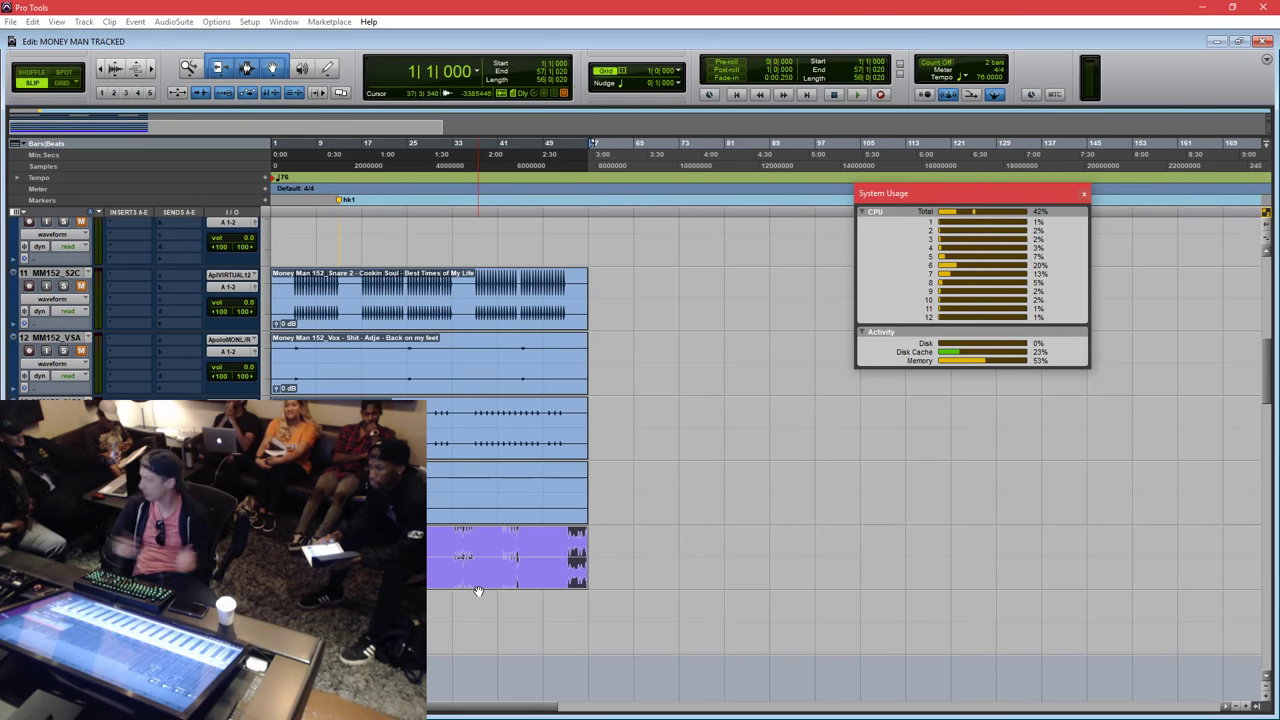
In the Bounce to Disk settings, try ACAPELLA (Stereo) as the bounce source and return it to Apollo MON L/R (Stereo).
key(ctrl+shift+n)
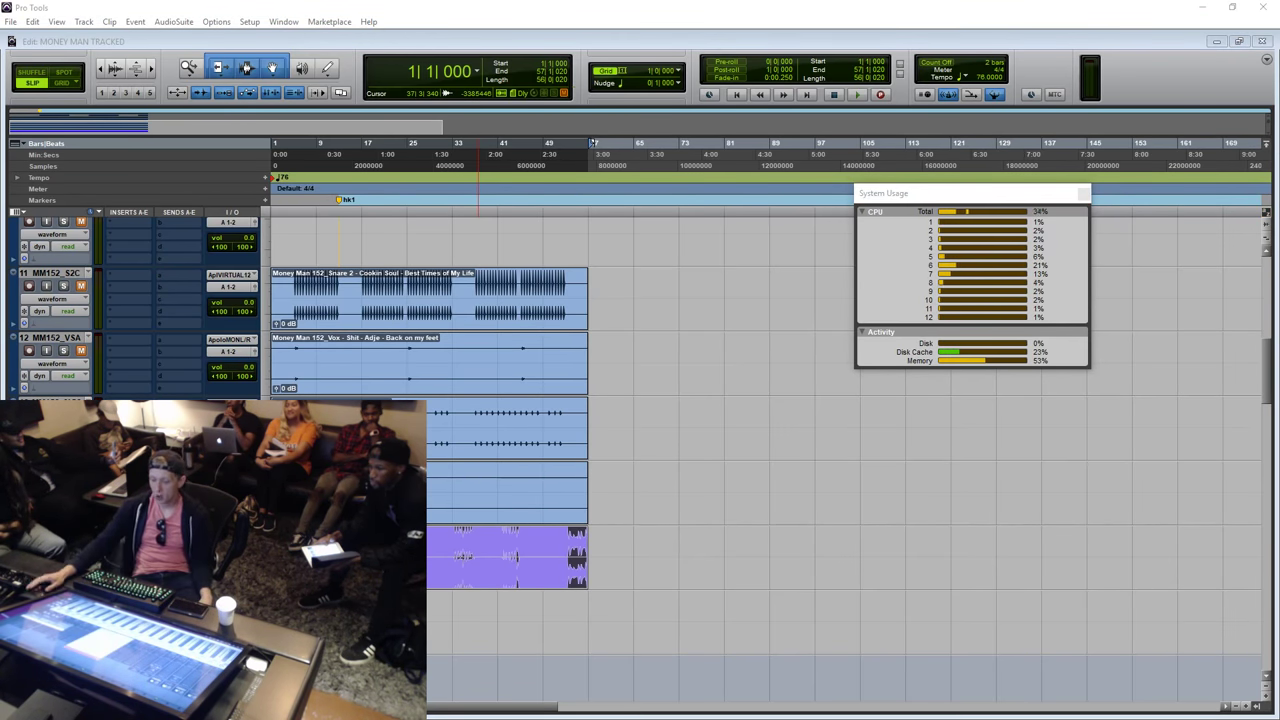
drag(862, 719, 721, 240)
click(712, 260)
click(695, 238)
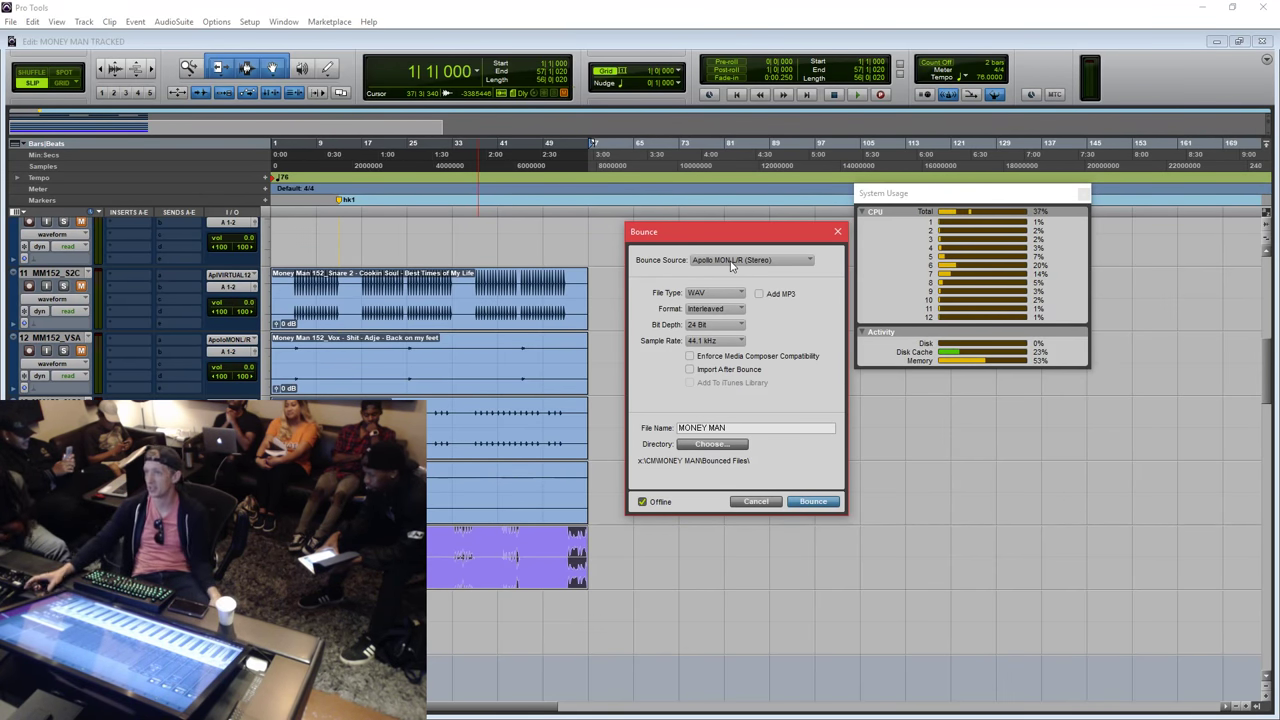
click(731, 261)
mouse_move(752, 264)
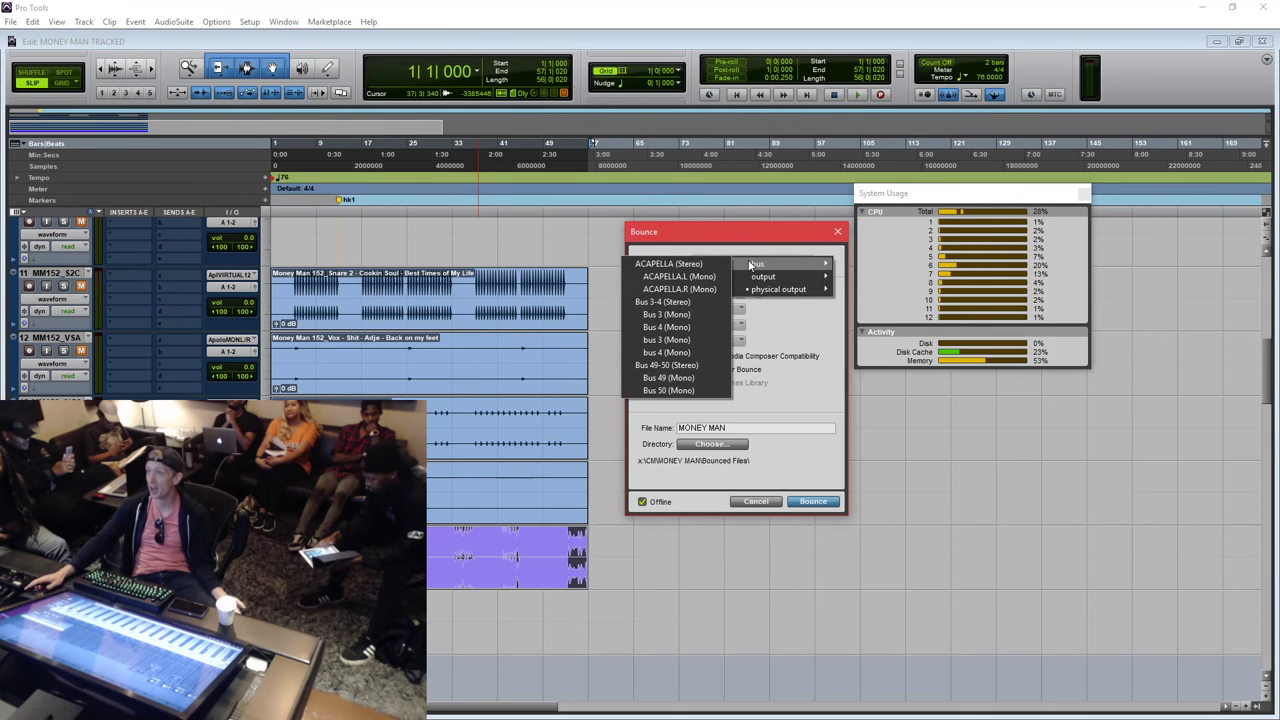
click(709, 266)
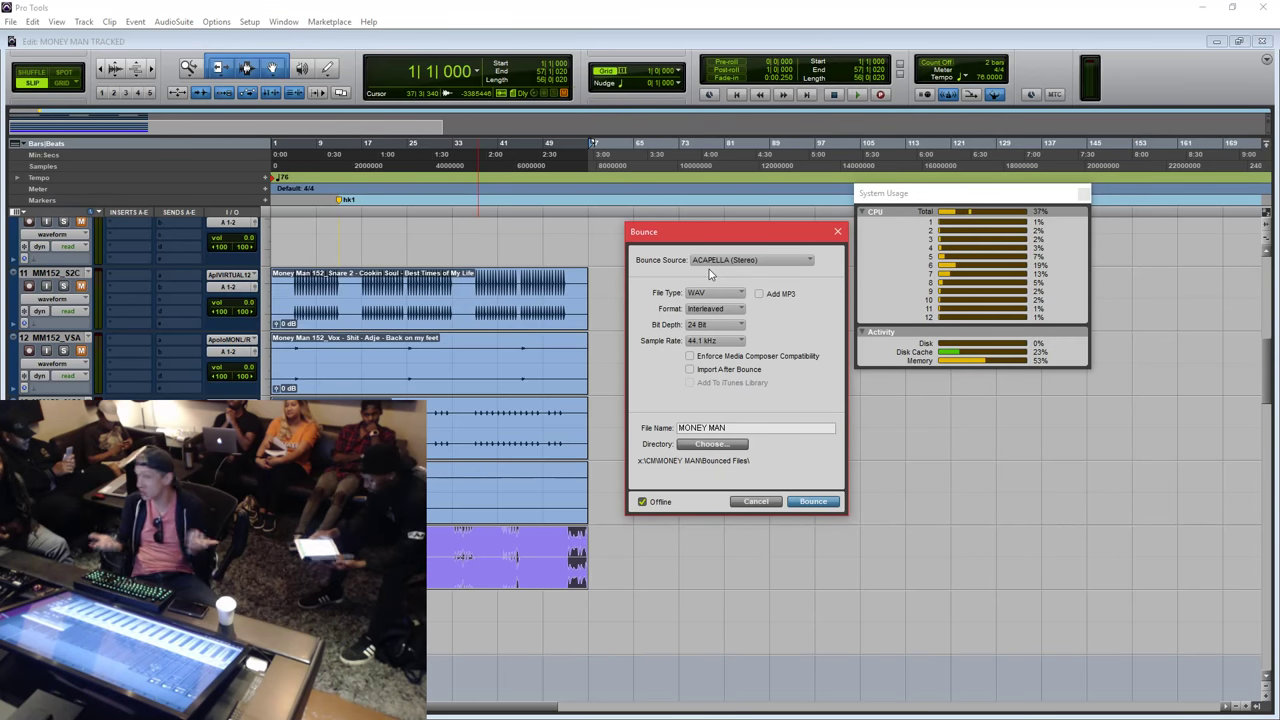
click(724, 259)
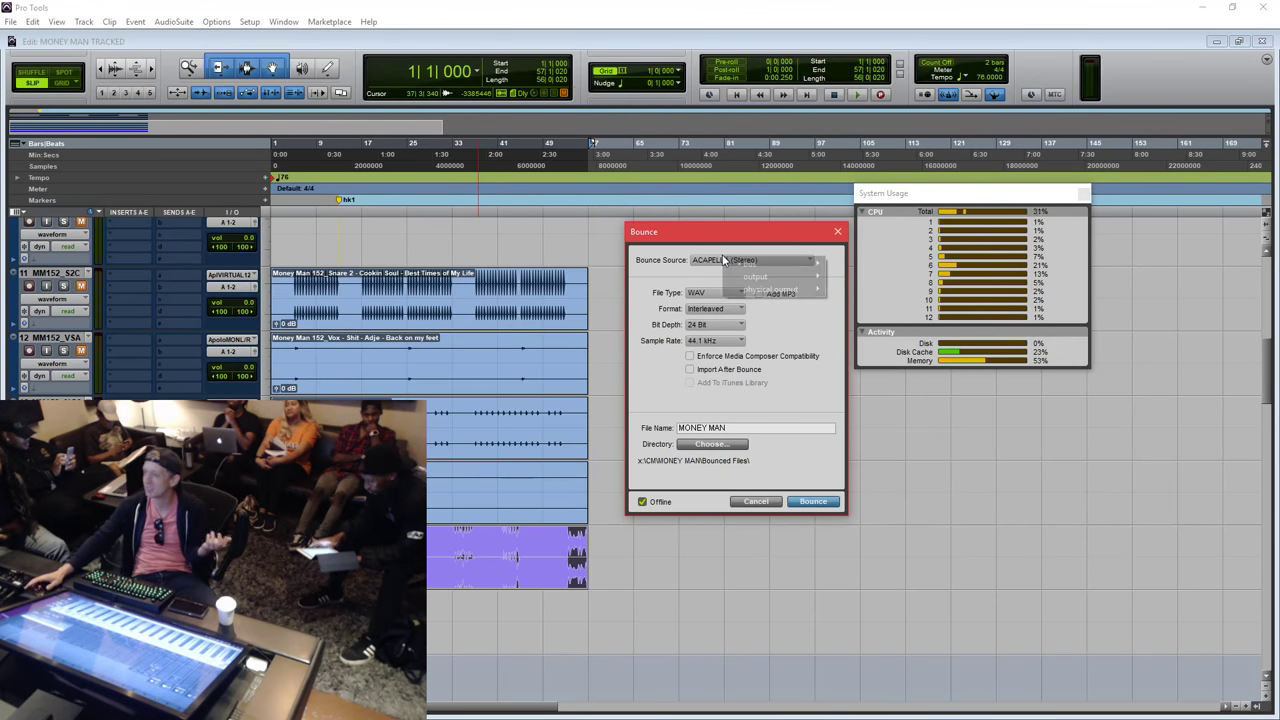
mouse_move(748, 289)
click(690, 289)
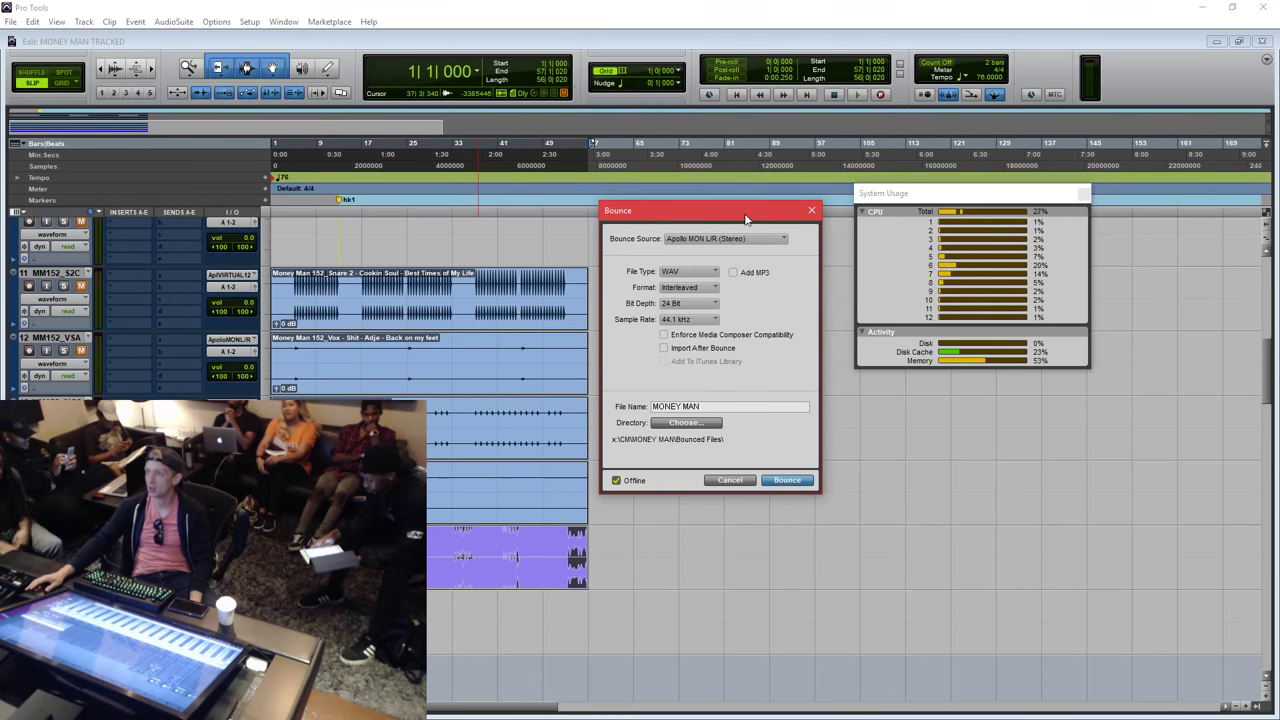
Review the bounce file types, keep WAV, and turn the Add MP3 option on and off.
click(713, 271)
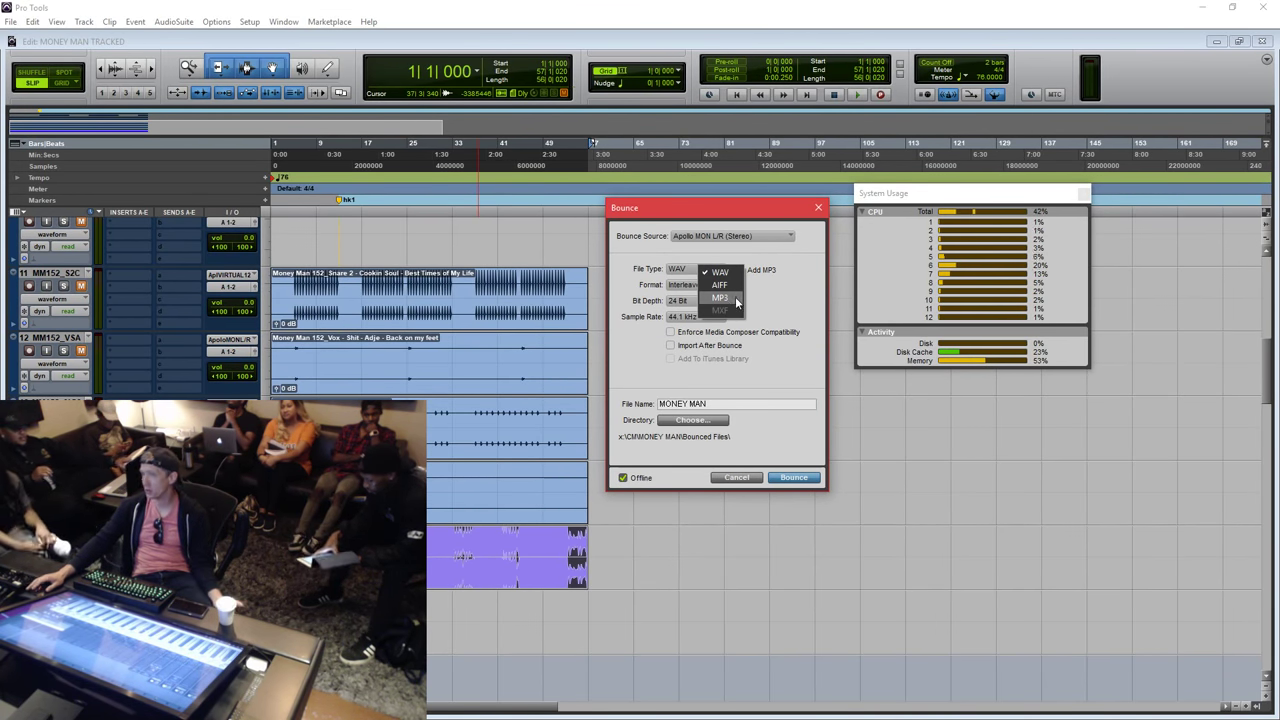
click(781, 293)
drag(730, 209, 719, 238)
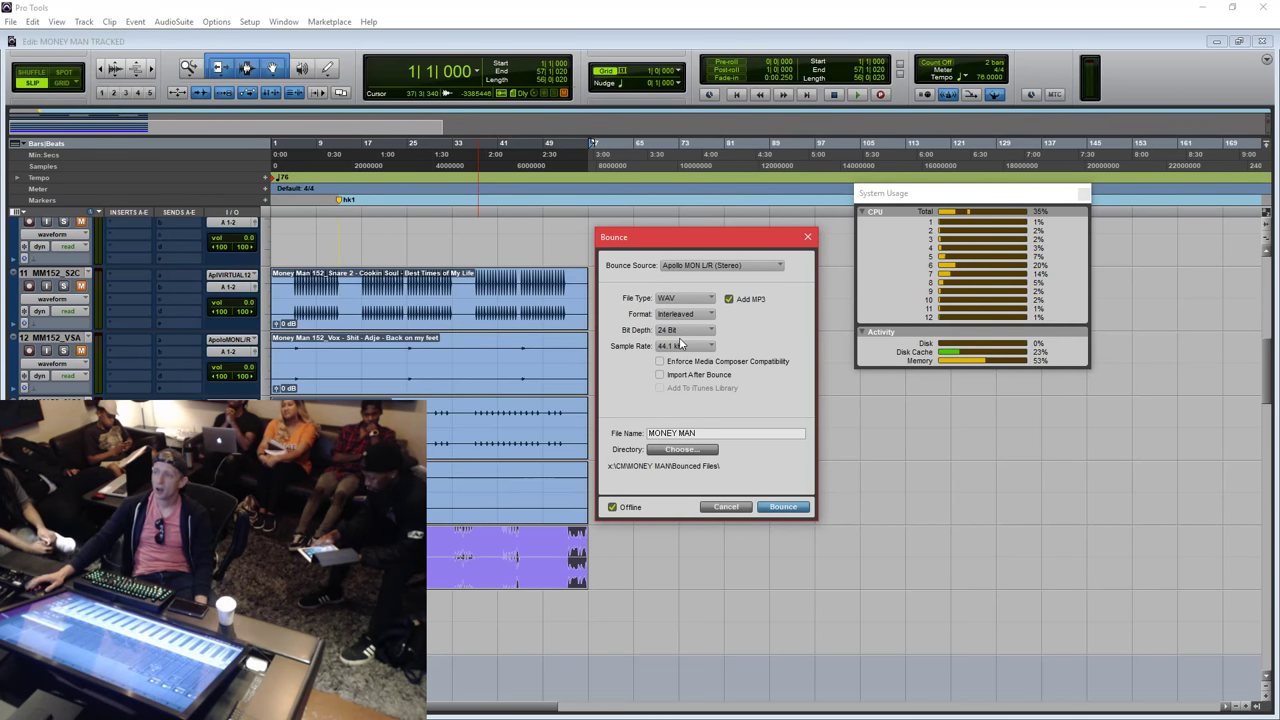
drag(729, 246, 731, 261)
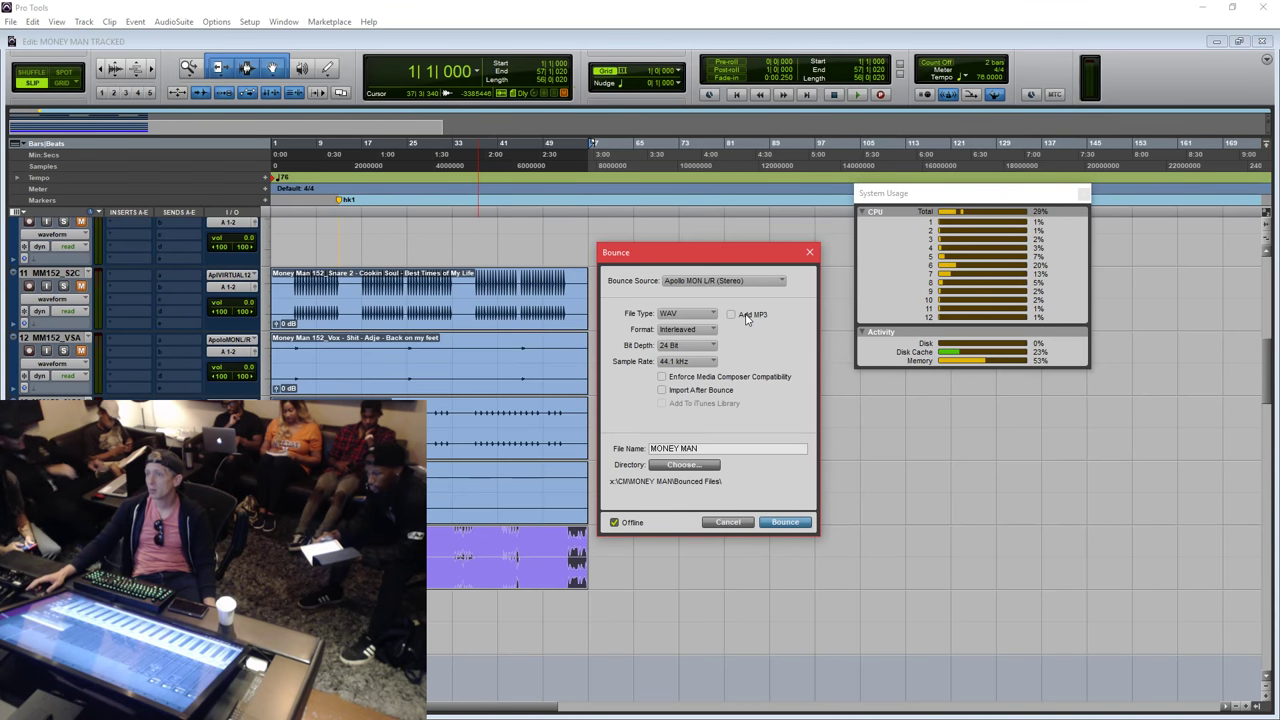
Set the bit depth of the WAV bounce to 16 Bit.
click(692, 347)
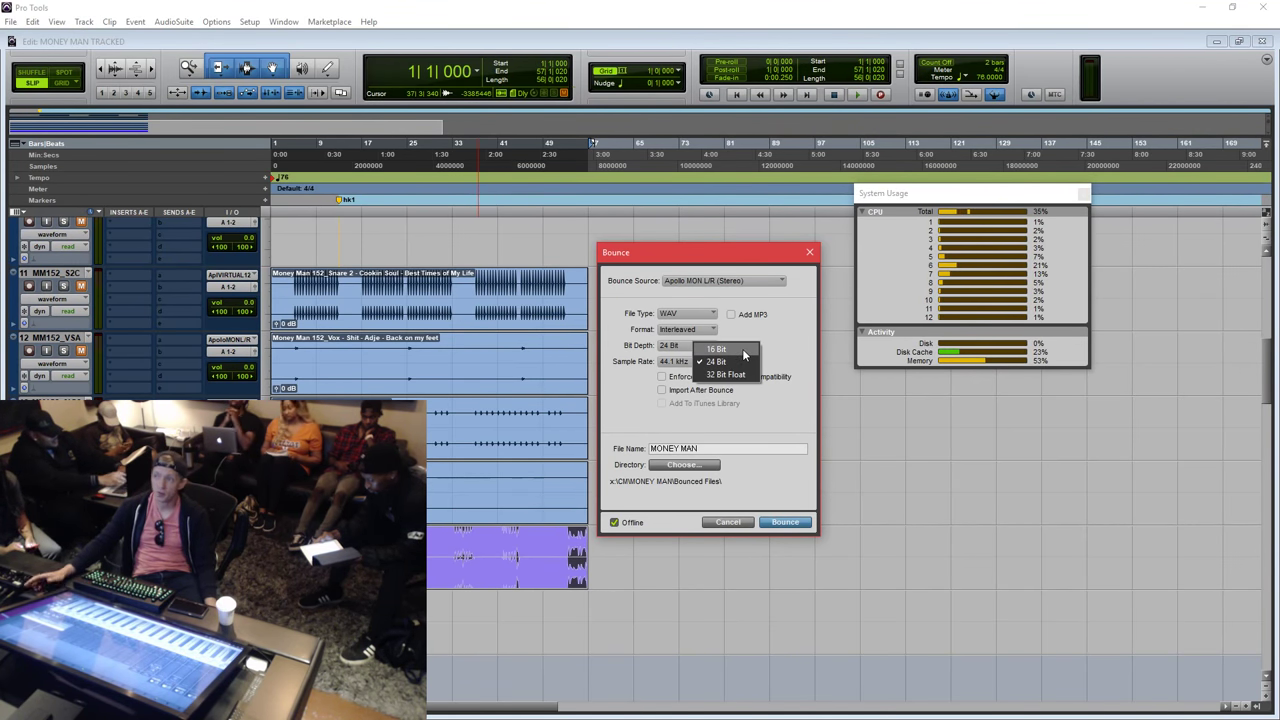
click(742, 348)
drag(733, 251, 730, 258)
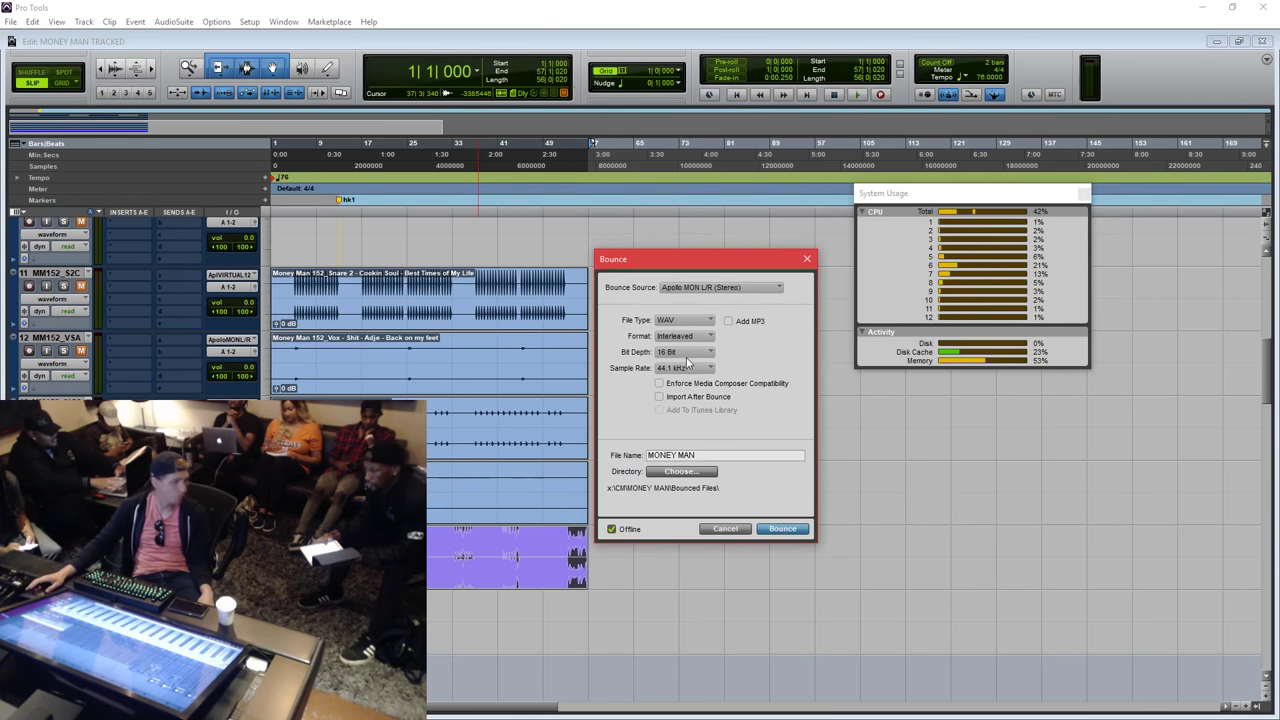
Extend the bounce file name to "MONEY MAN -" and cancel the bounce.
click(709, 454)
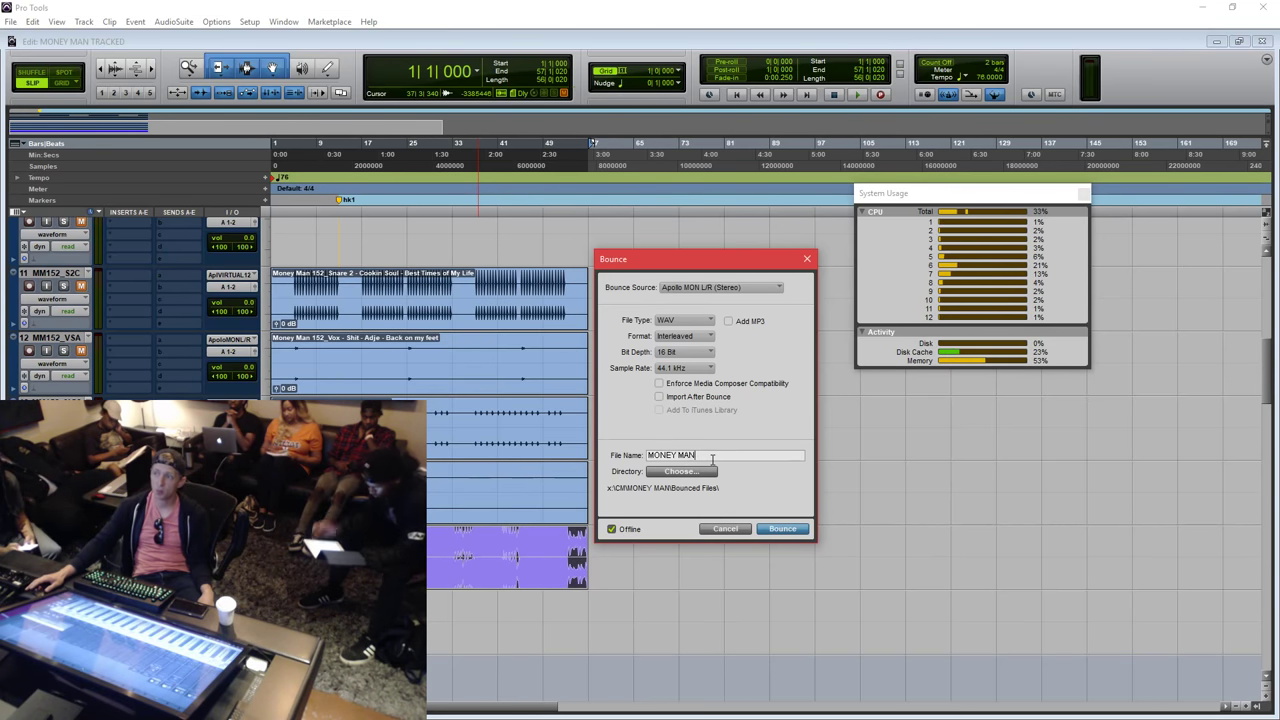
key(ctrl+a)
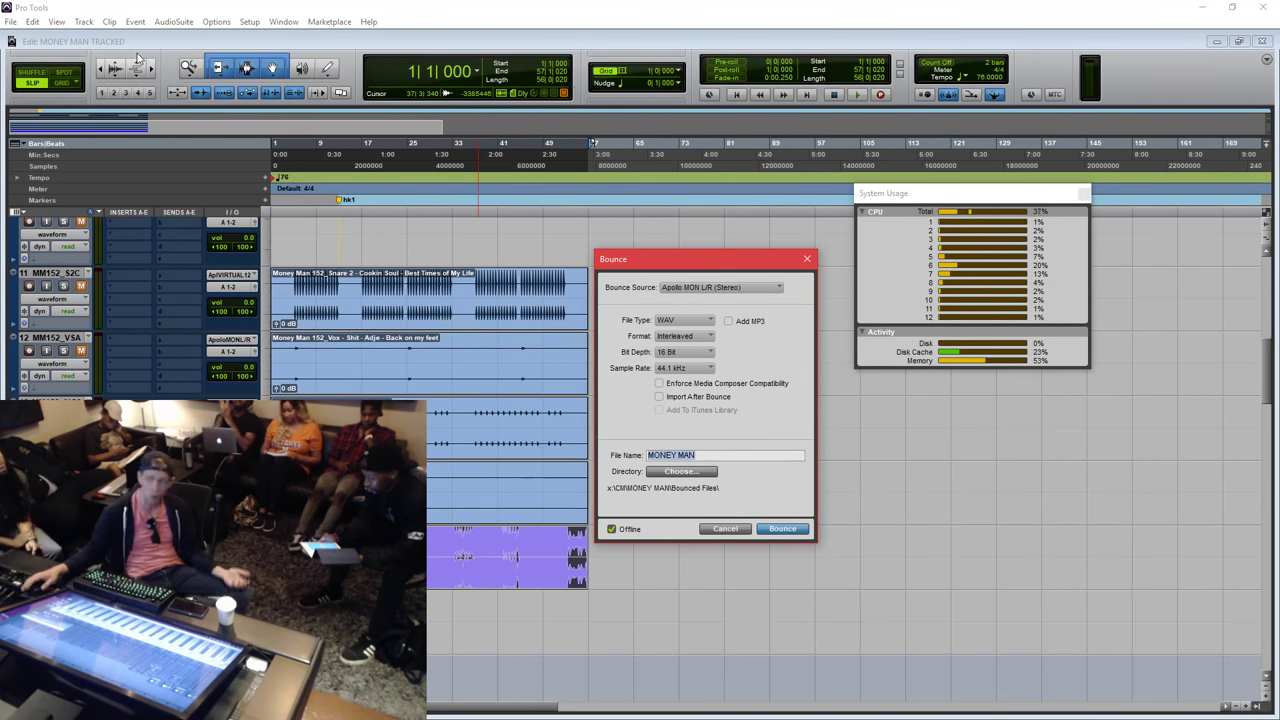
click(759, 456)
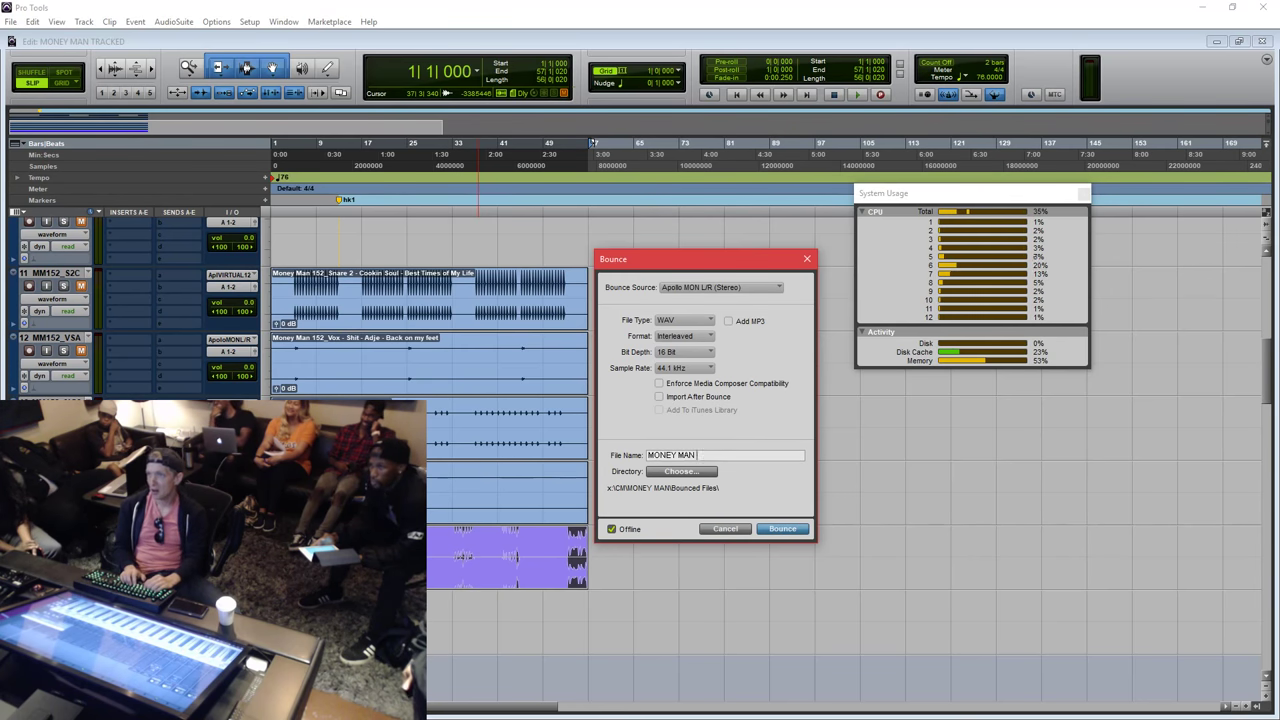
text(-)
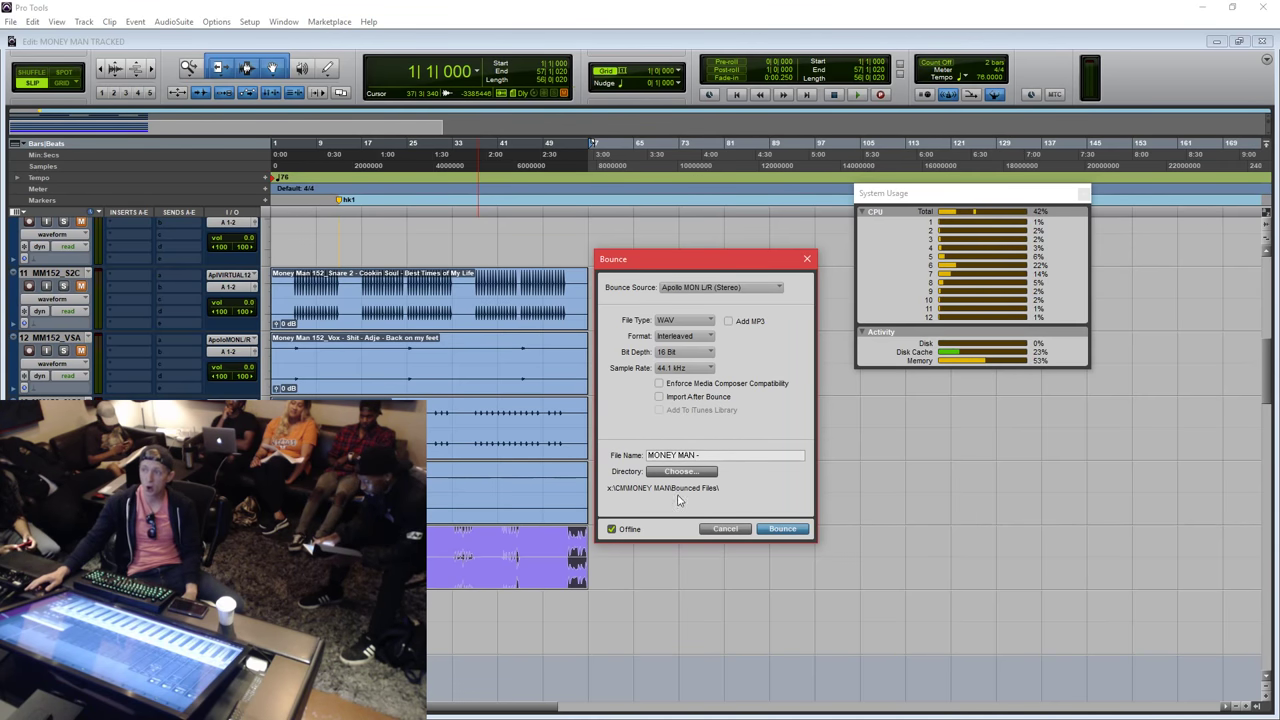
click(726, 529)
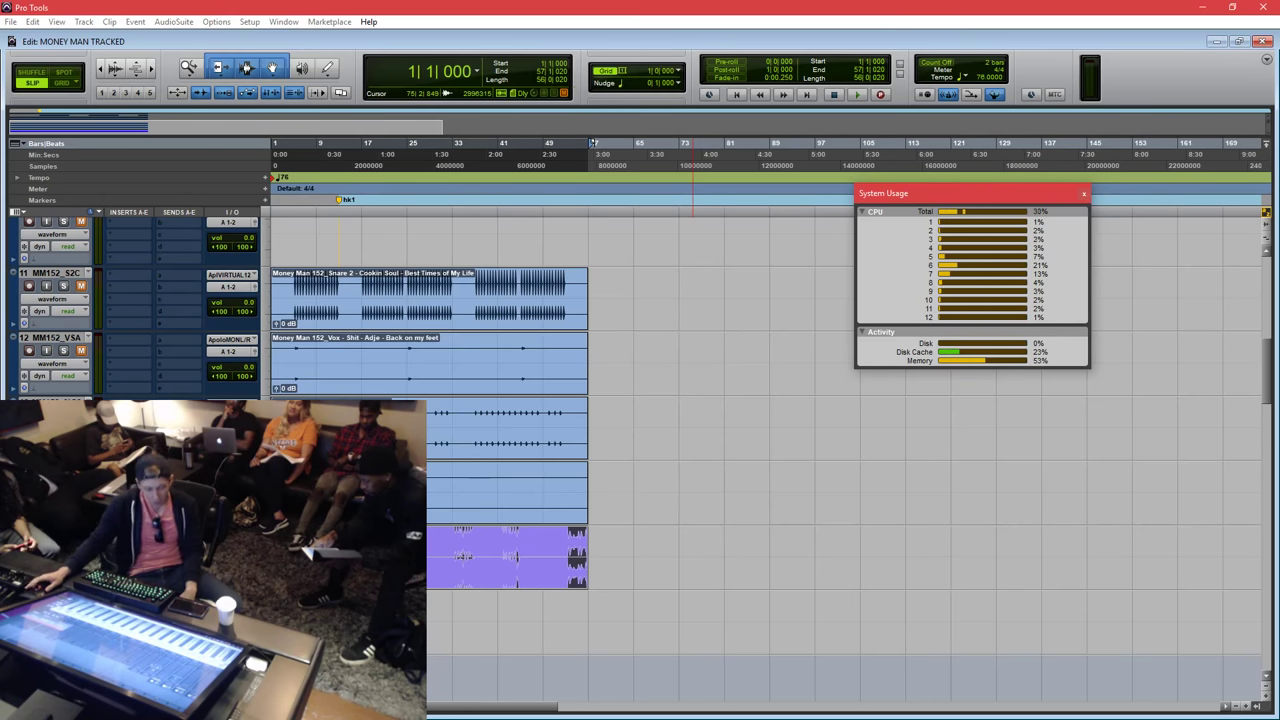
Switch to File Explorer and open the Engineer Playground (X:) network drive.
key(super+e)
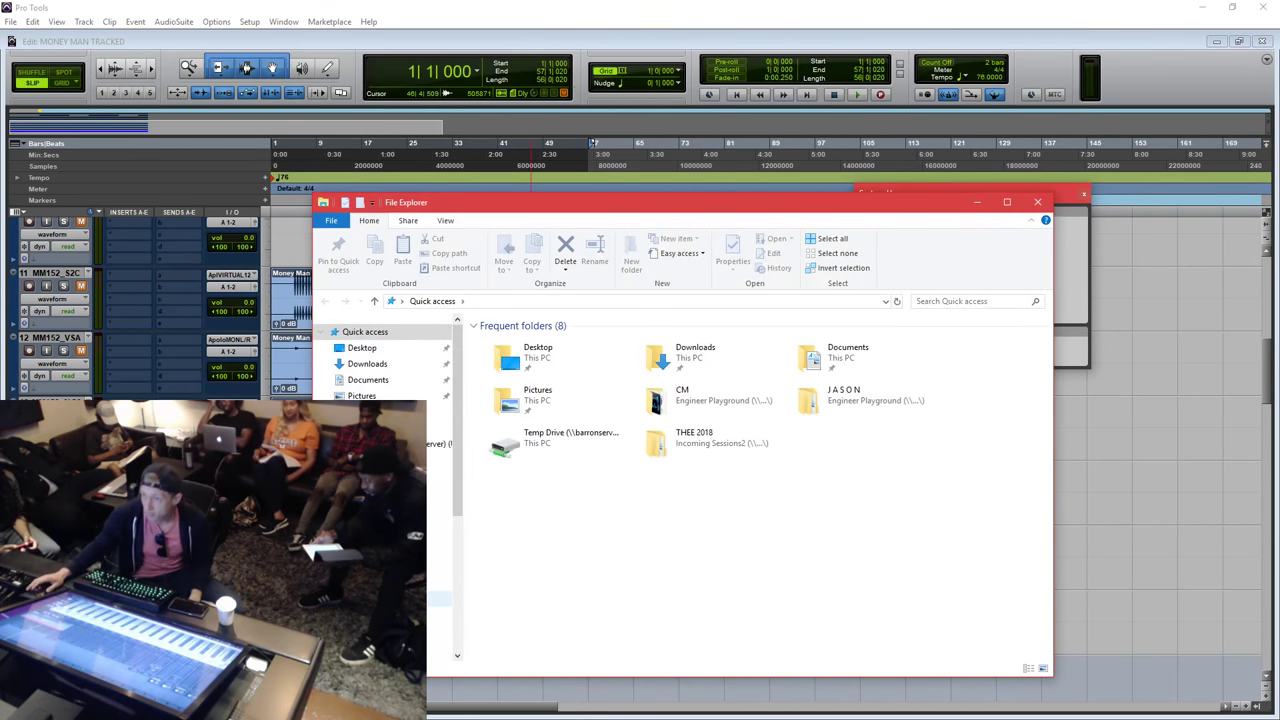
scroll(440, 523, down, 1)
scroll(440, 592, down, 2)
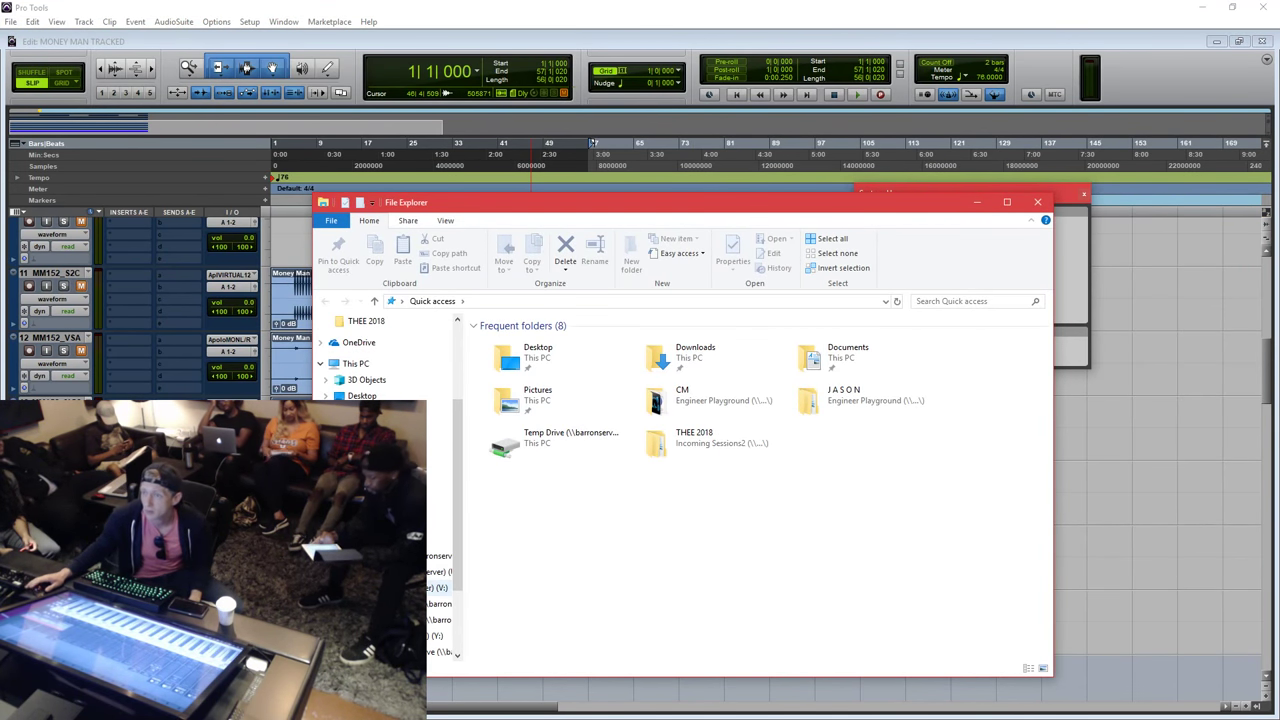
click(440, 604)
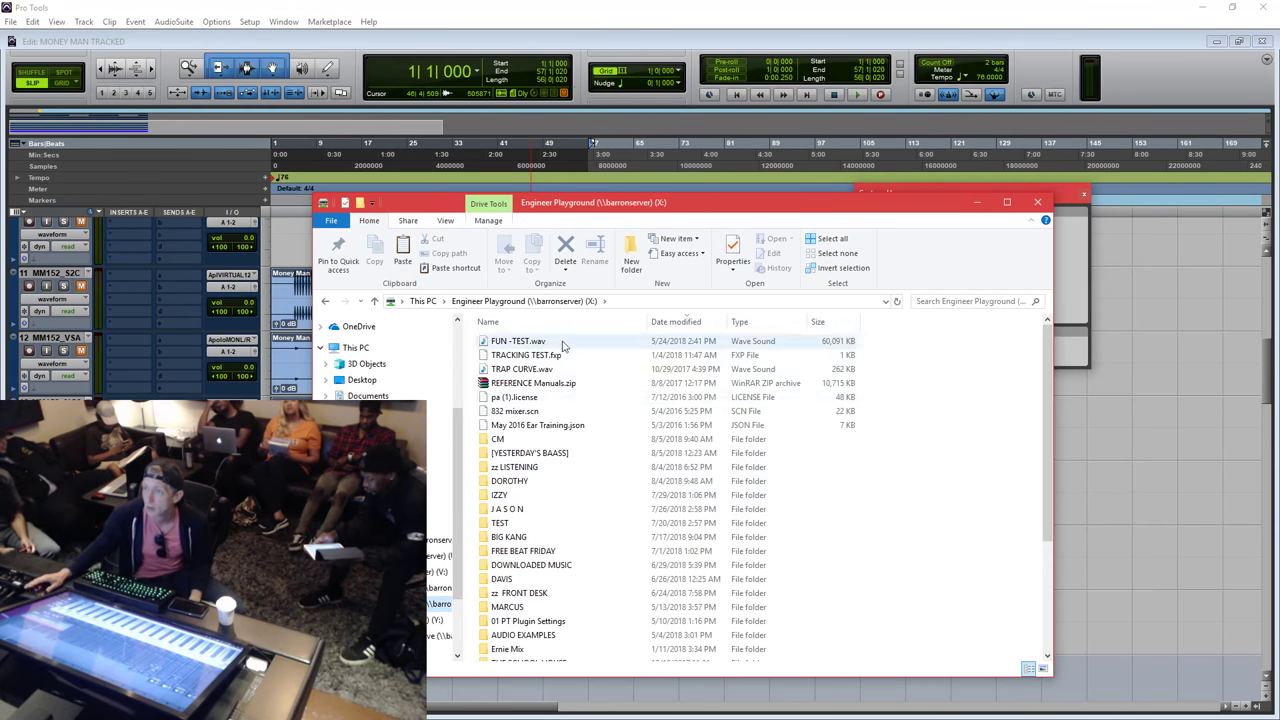
Open the Bounced Files folder inside CM > MONEY MAN and widen the name column to fit the full file names.
double_click(500, 439)
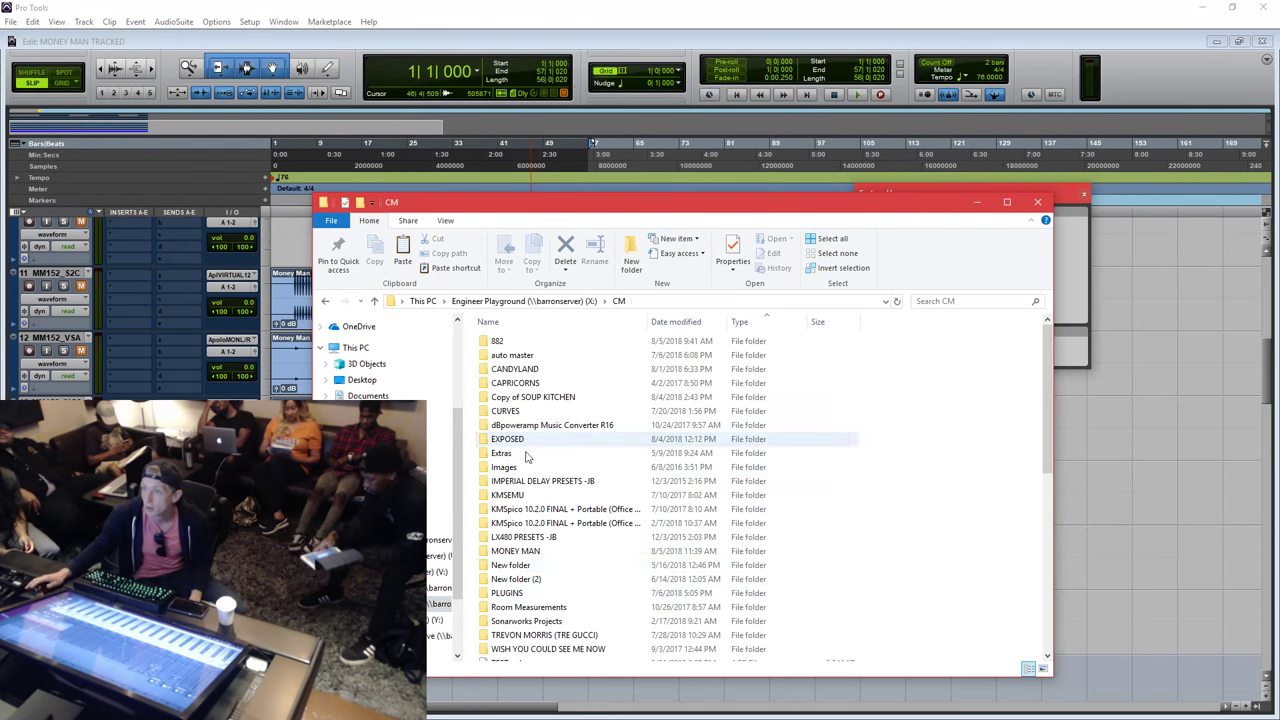
scroll(560, 523, down, 3)
scroll(556, 516, up, 2)
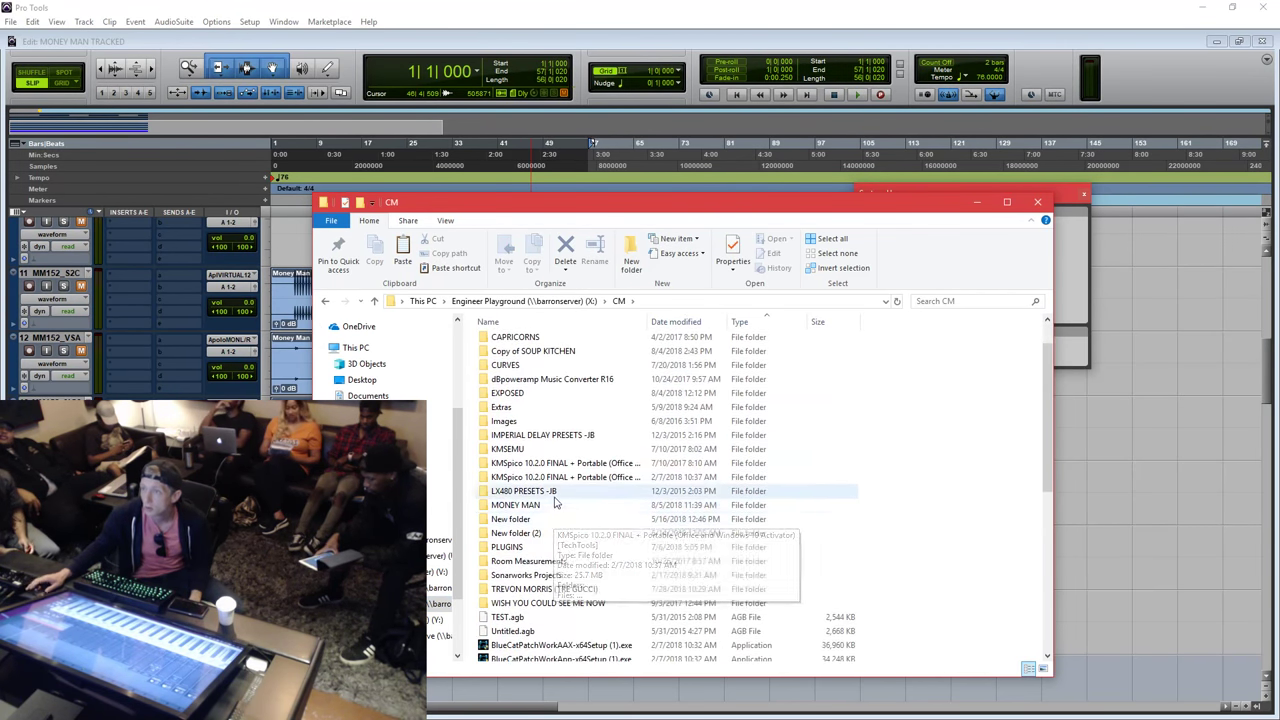
double_click(553, 508)
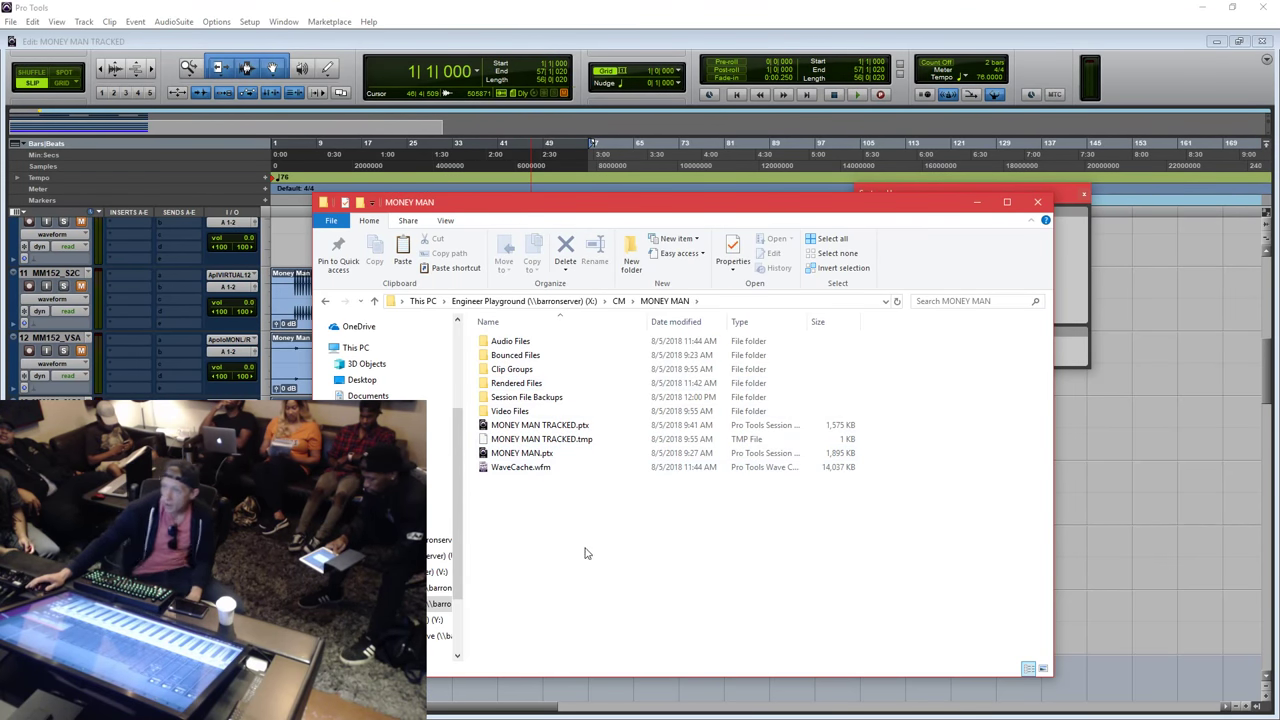
double_click(518, 355)
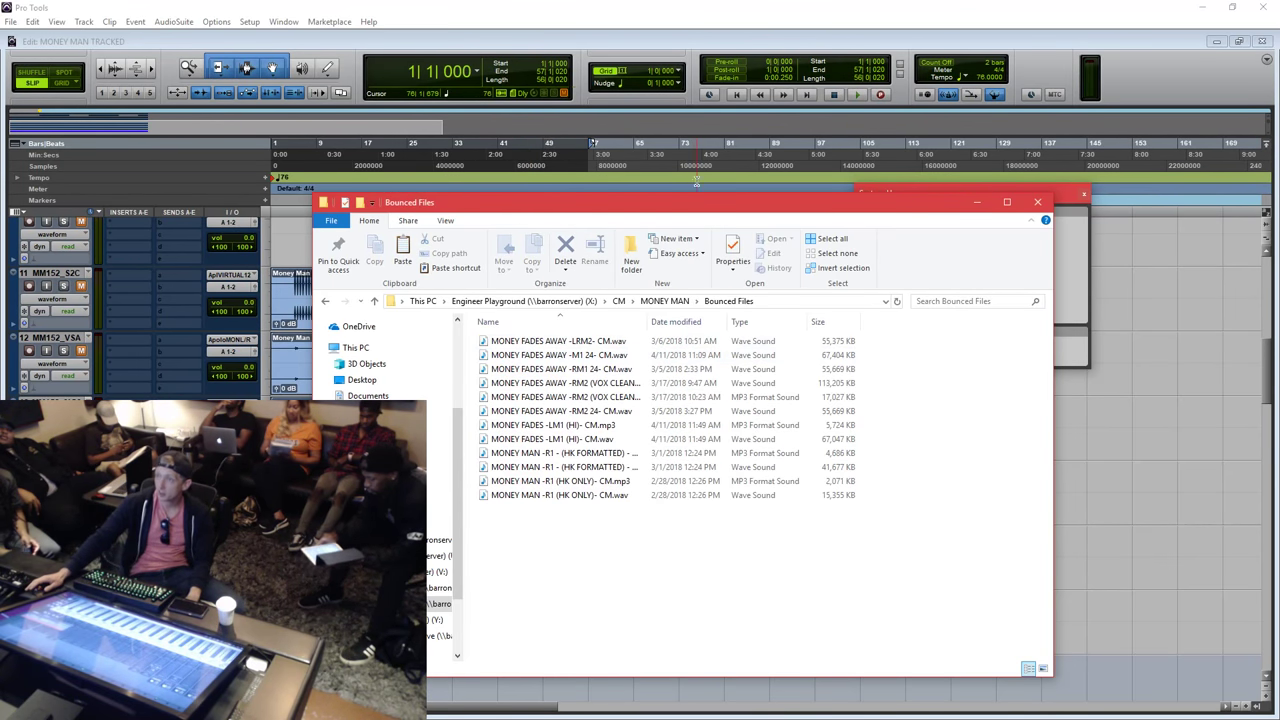
drag(693, 207, 699, 133)
drag(652, 248, 751, 248)
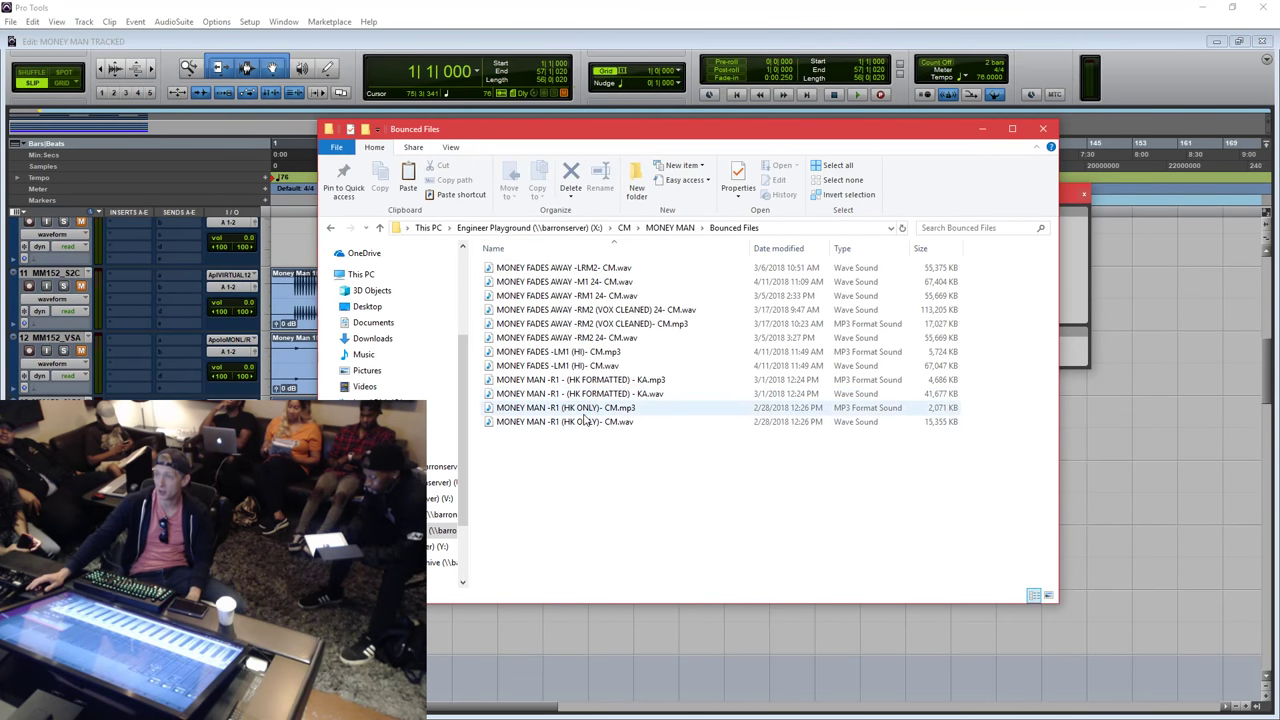
Examine the naming of the MONEY MAN -R1 bounces, comparing the HK ONLY and HK FORMATTED versions.
drag(577, 451, 586, 372)
click(588, 464)
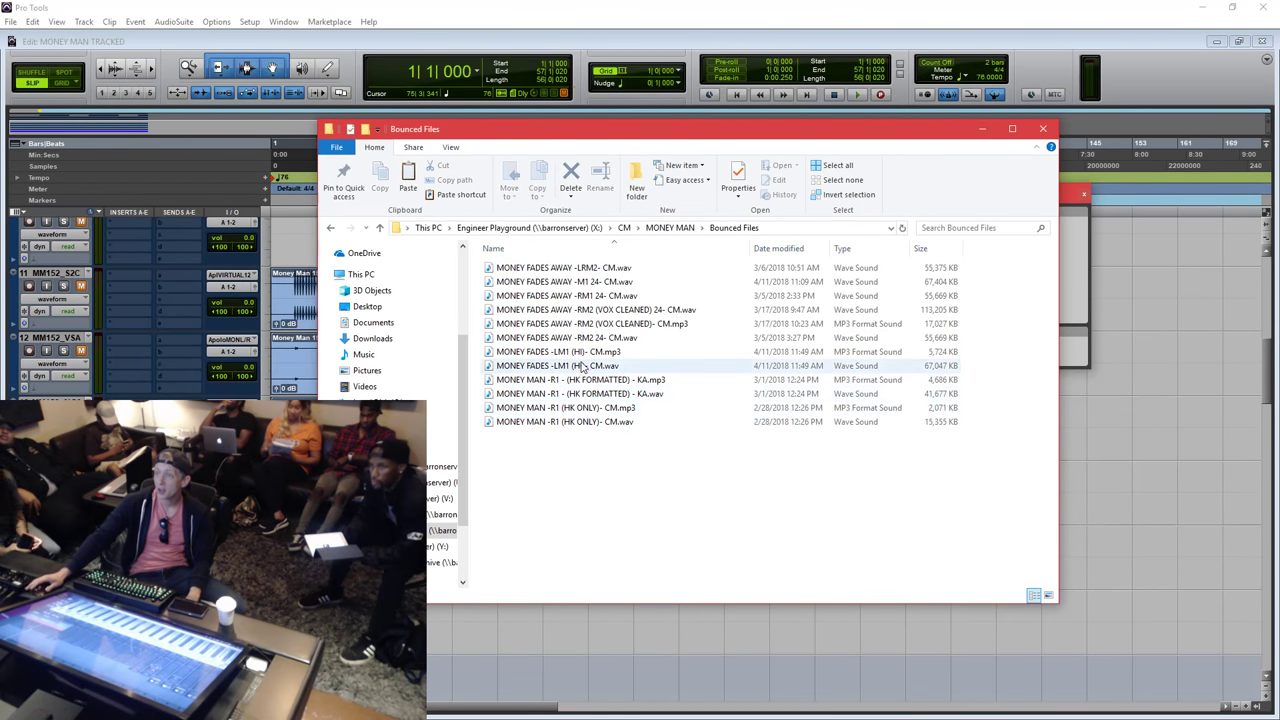
click(585, 394)
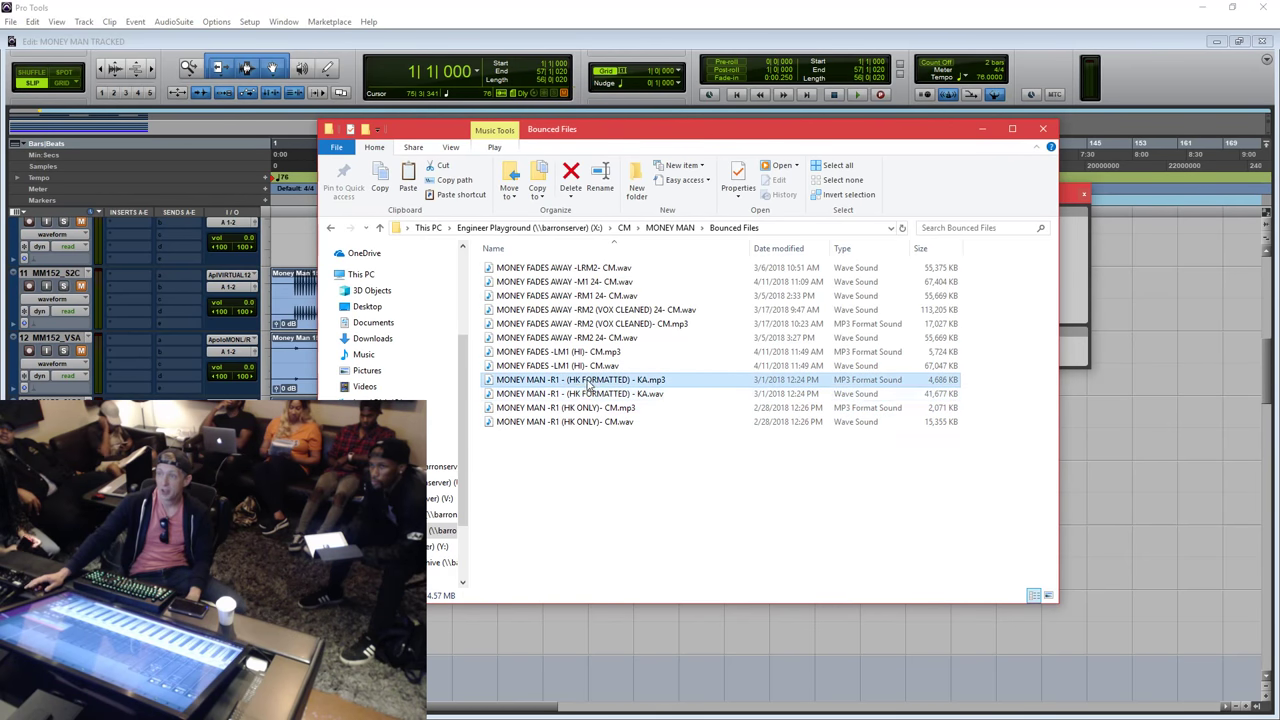
click(578, 423)
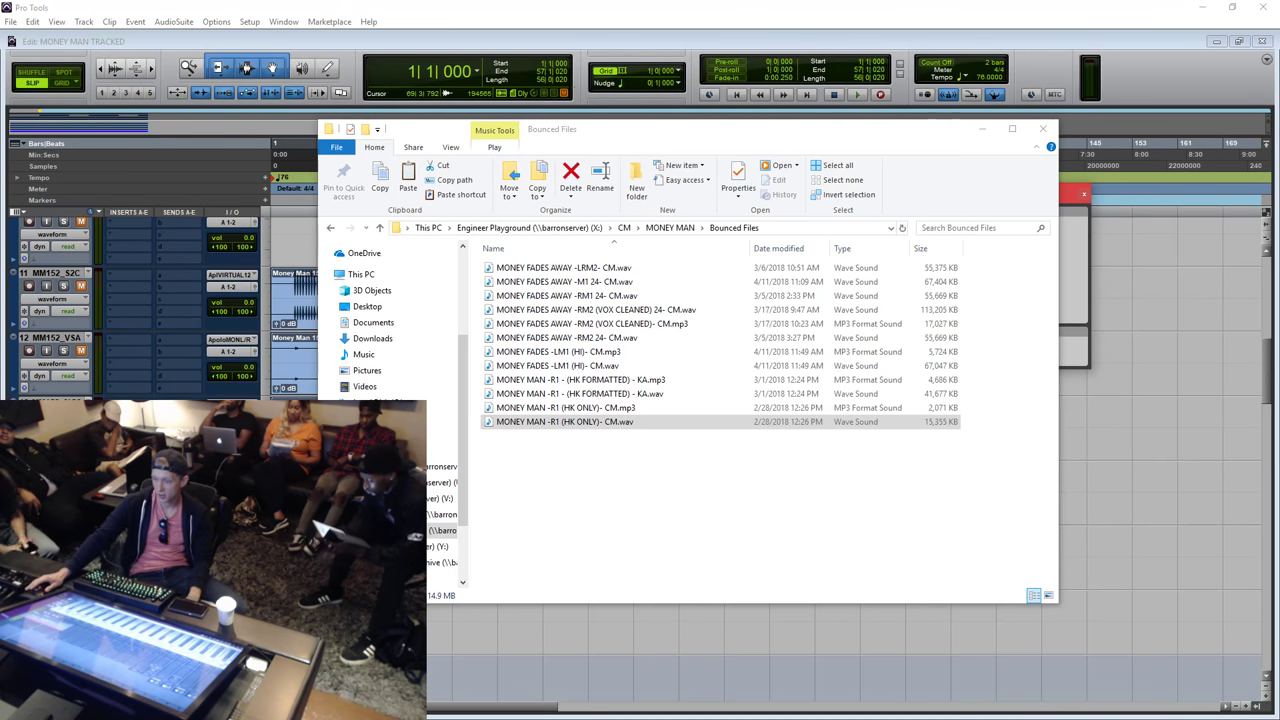
click(600, 393)
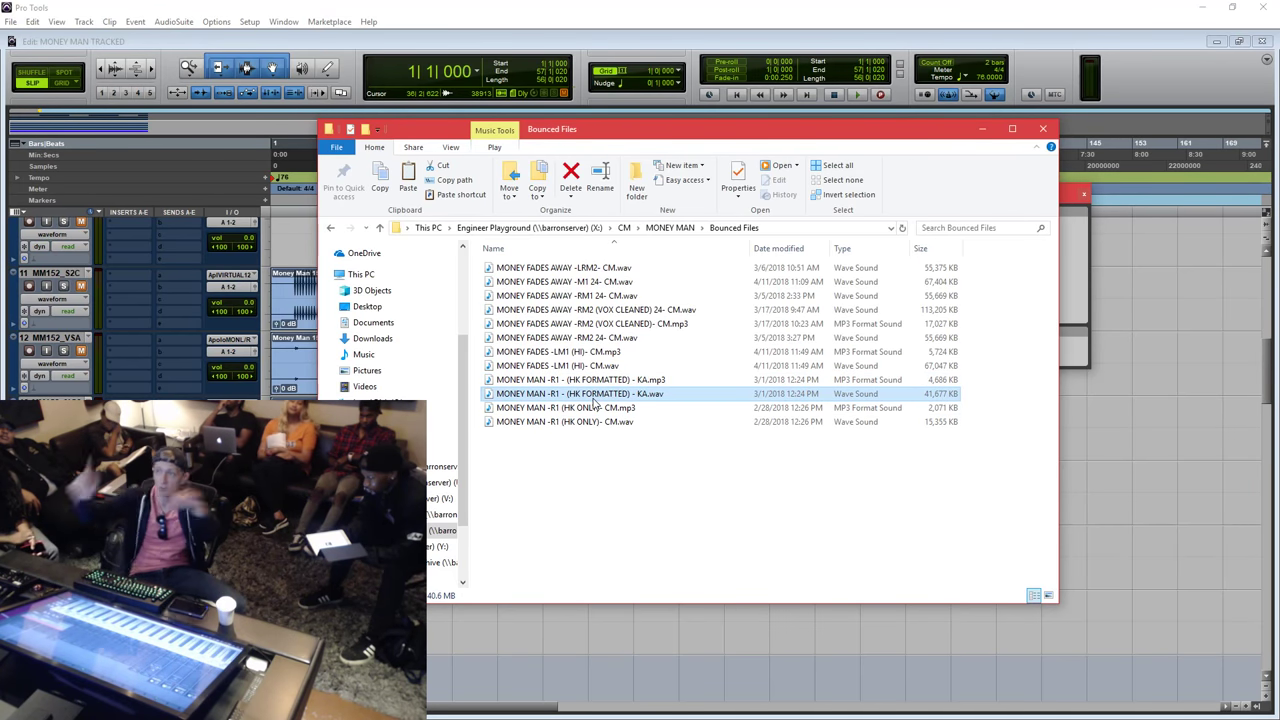
Compare the VOX CLEANED bounces and open MONEY FADES AWAY -RM2 (VOX CLEANED)- CM.mp3.
click(596, 338)
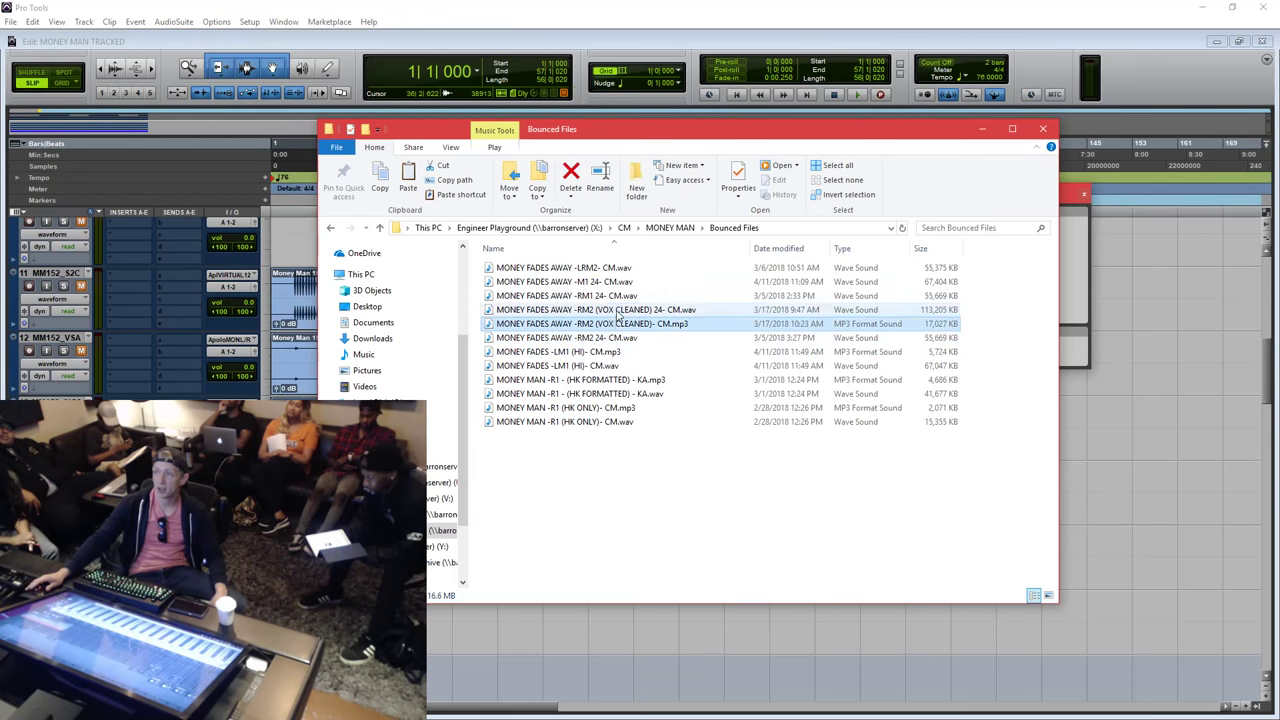
click(600, 310)
click(606, 324)
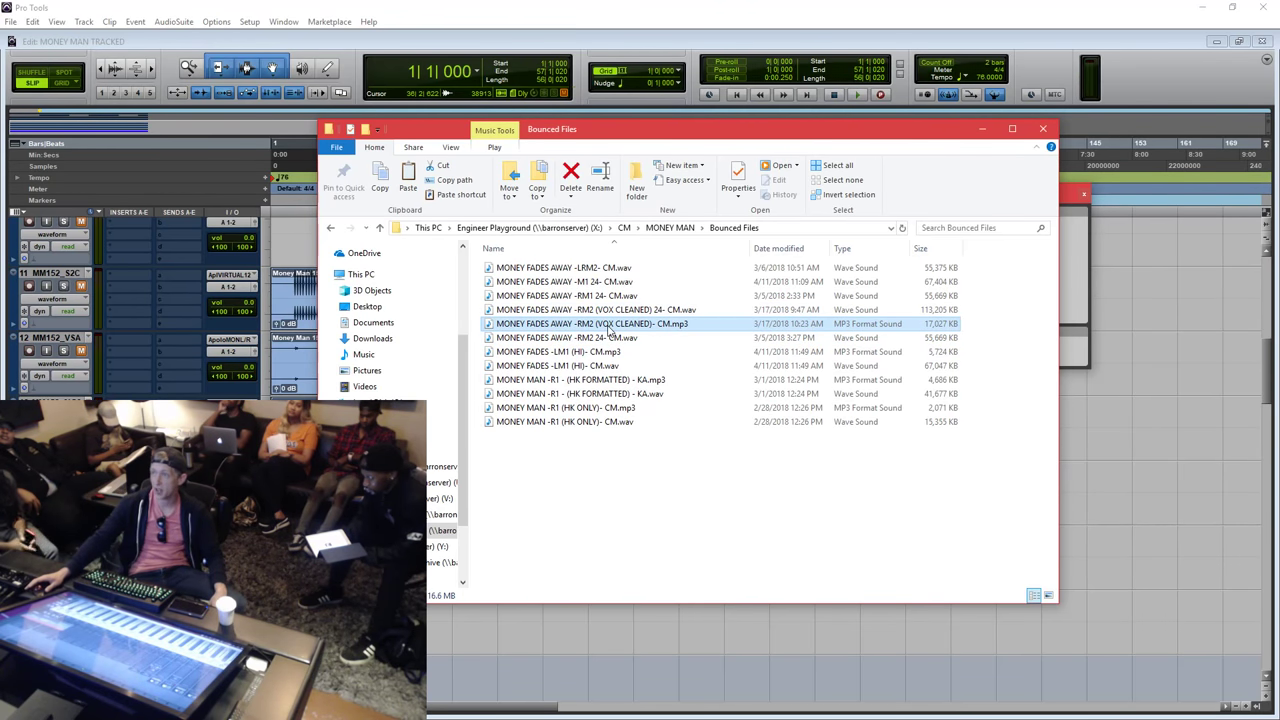
double_click(608, 329)
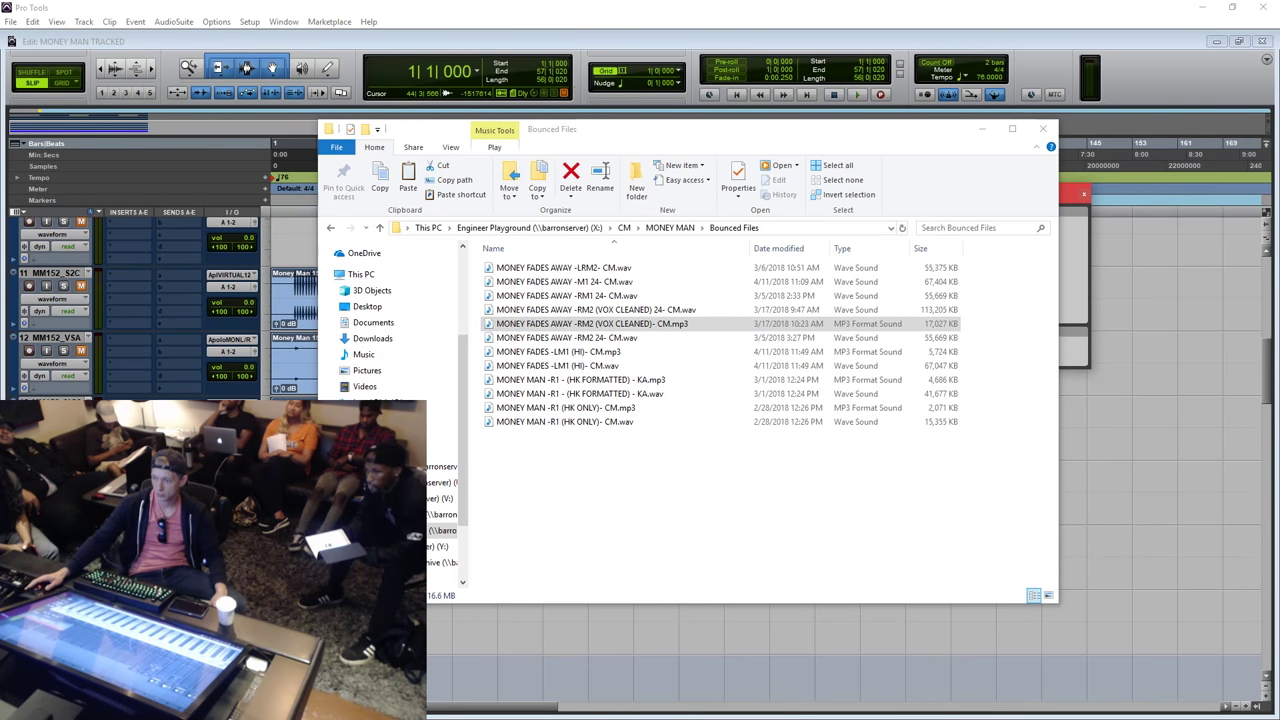
Check the MONEY FADES AWAY -M1 24- bounce and open MONEY FADES AWAY -LRM2- CM.wav.
click(588, 491)
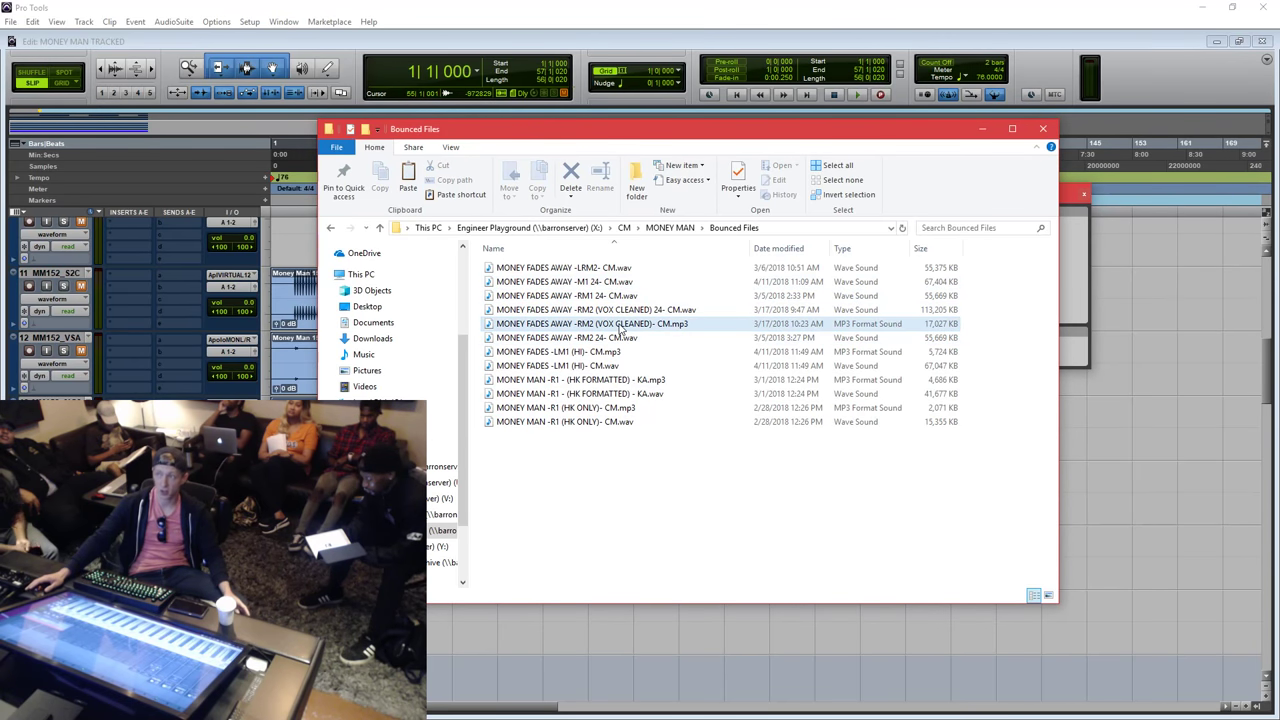
click(603, 280)
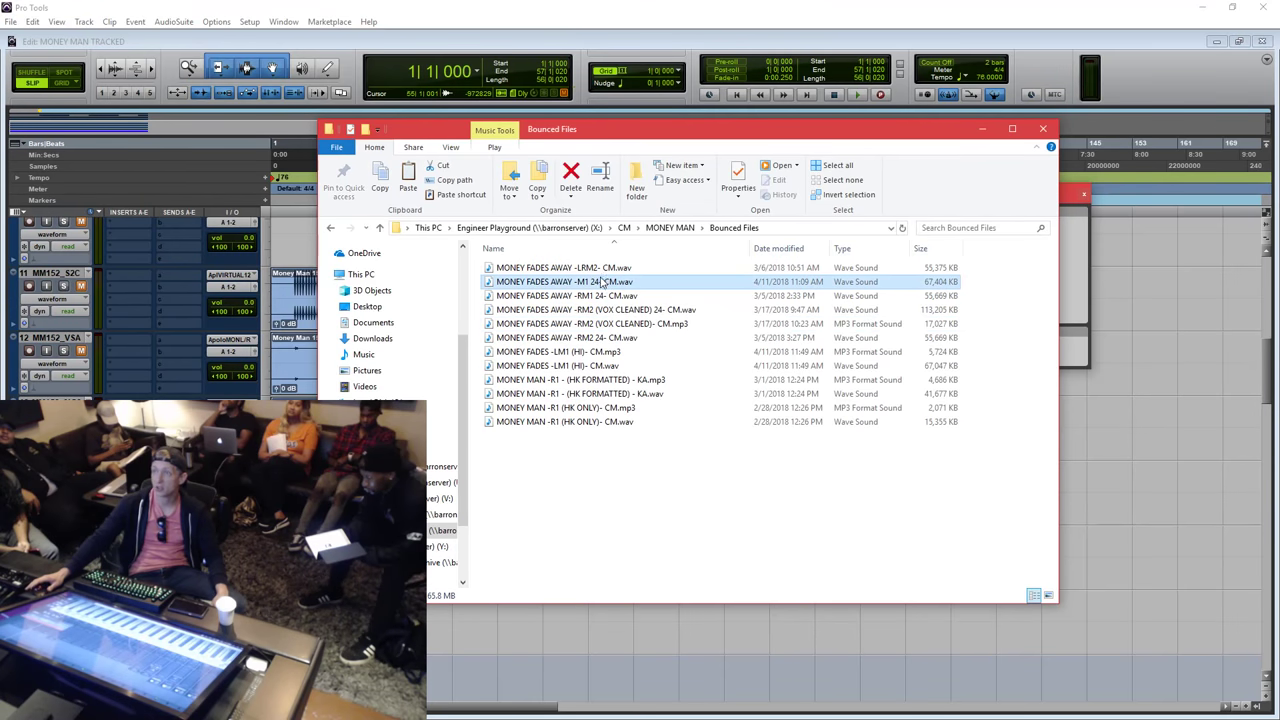
double_click(597, 271)
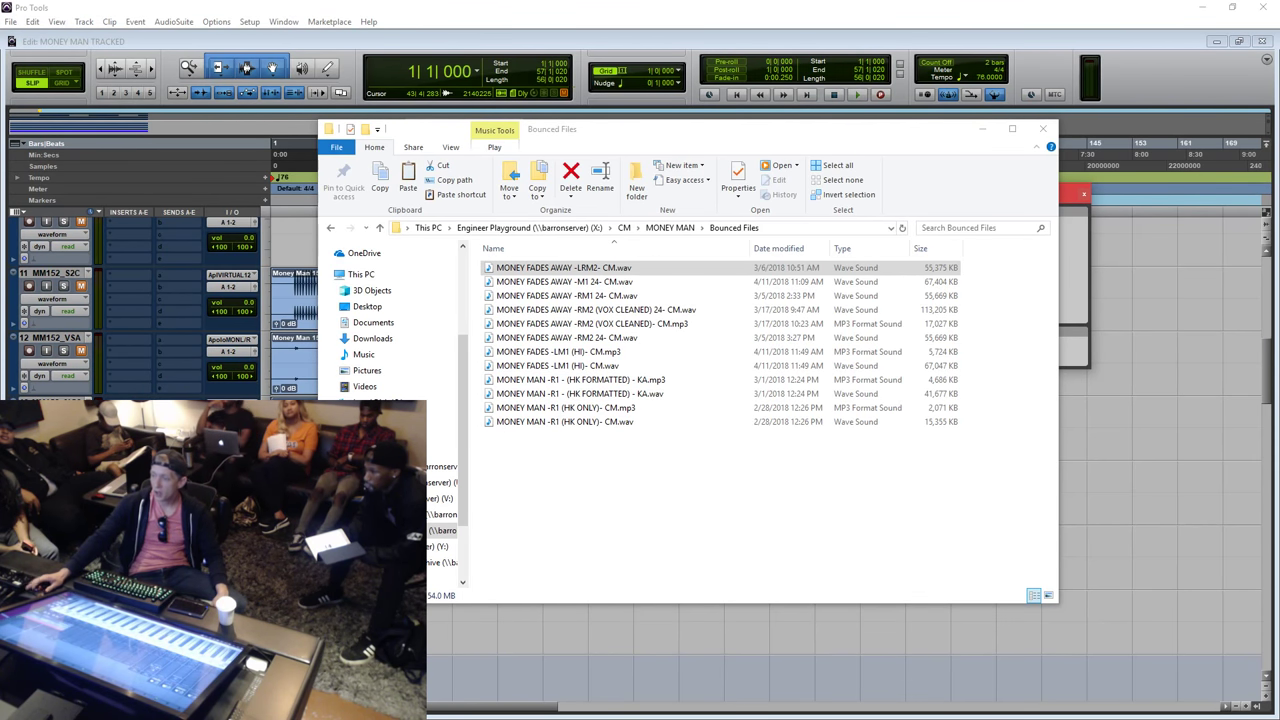
Sort the bounced files by date modified, newest first, and check the MONEY FADES -LM1 (HI)- CM.wav bounce.
click(779, 248)
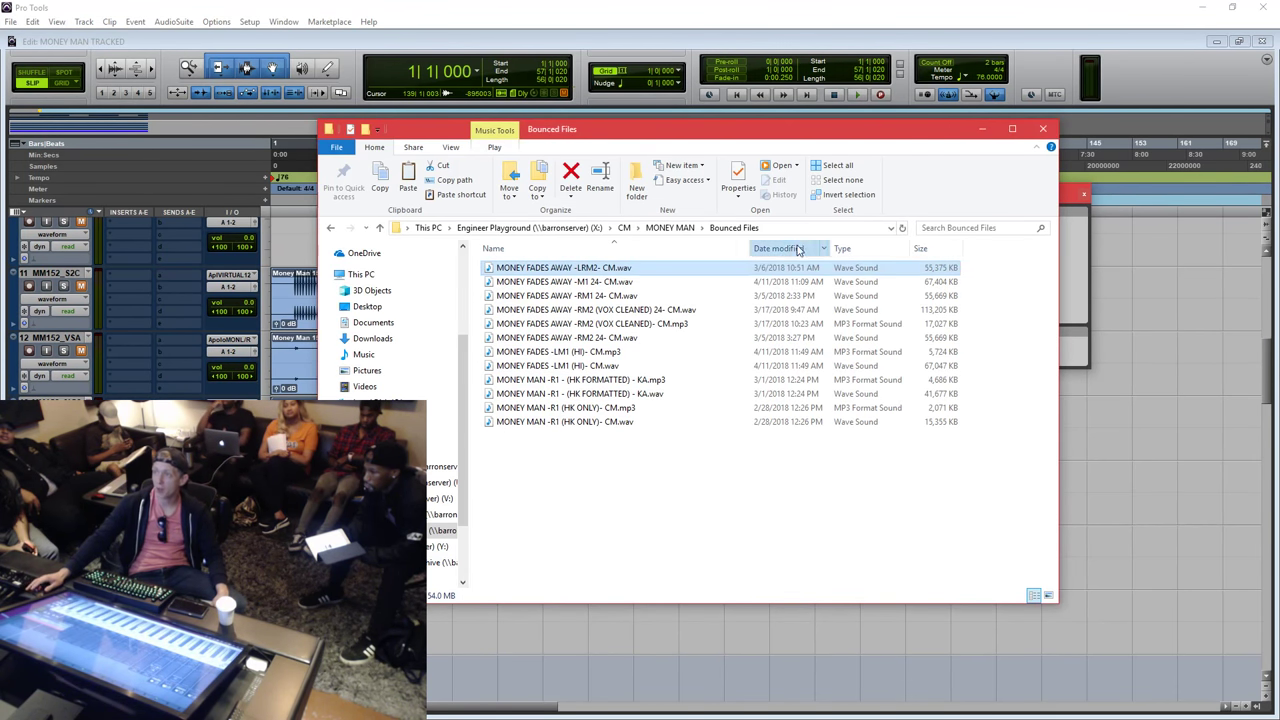
click(625, 464)
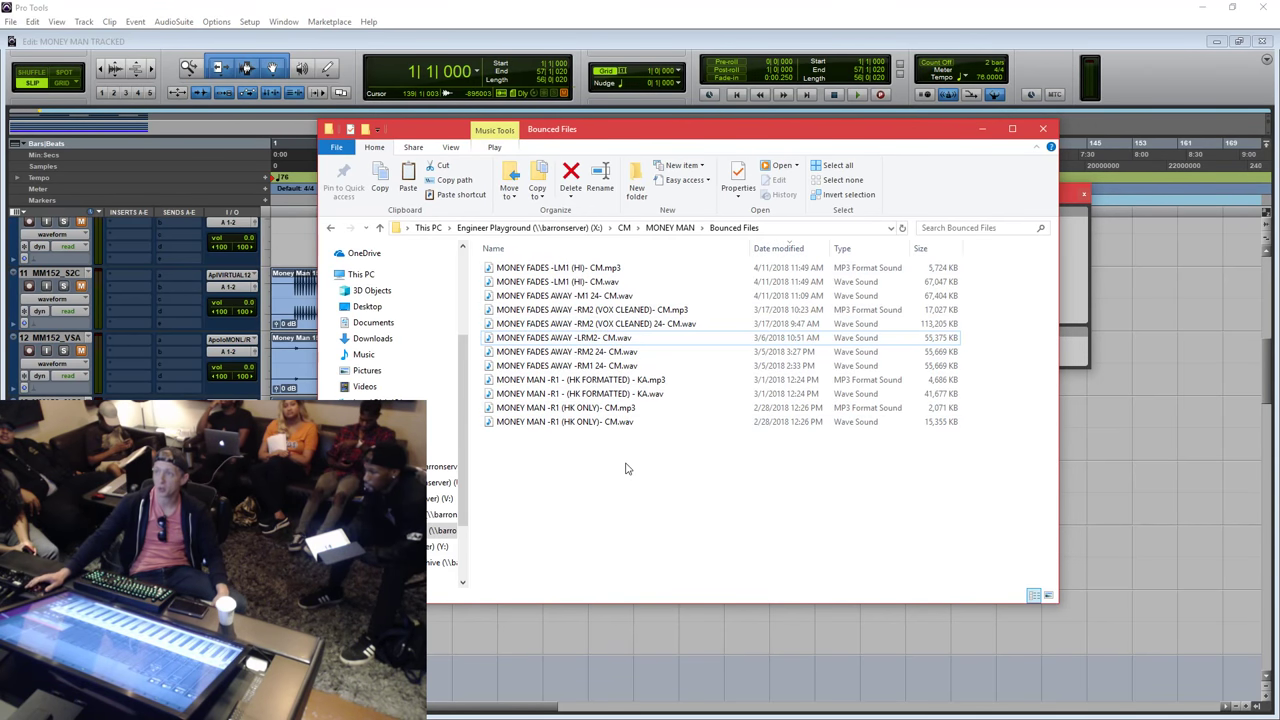
click(591, 283)
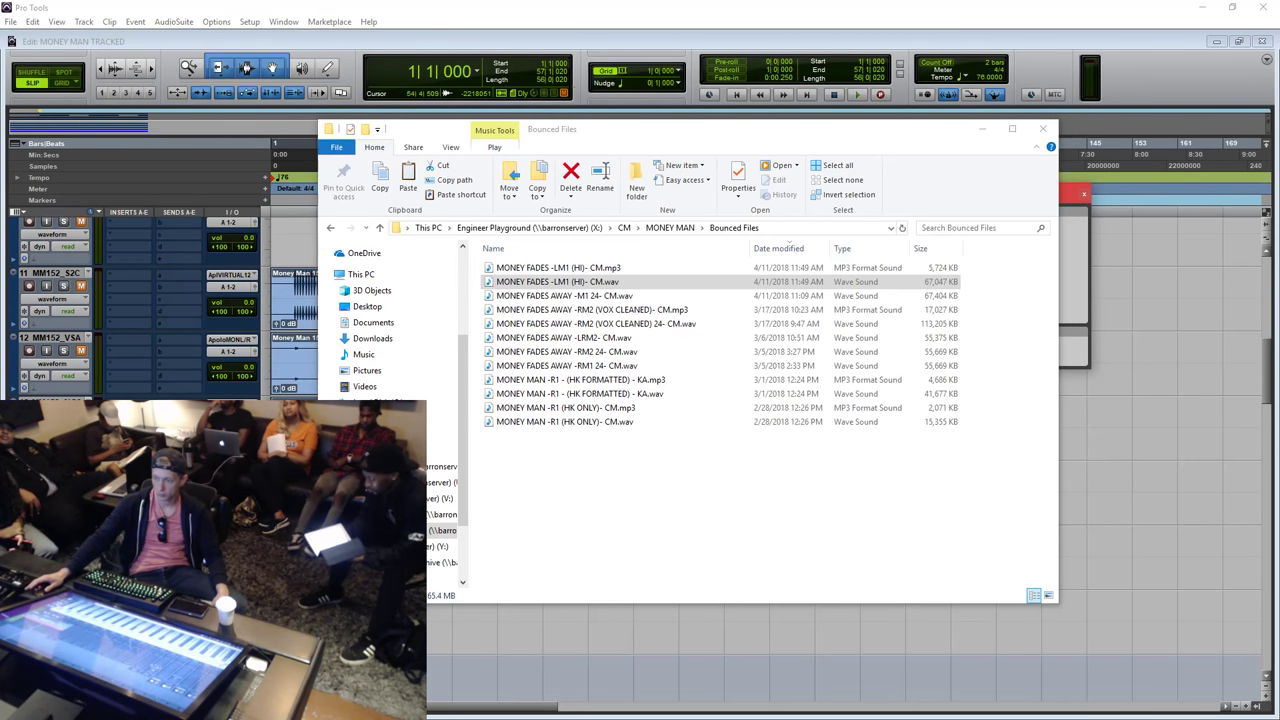
click(975, 592)
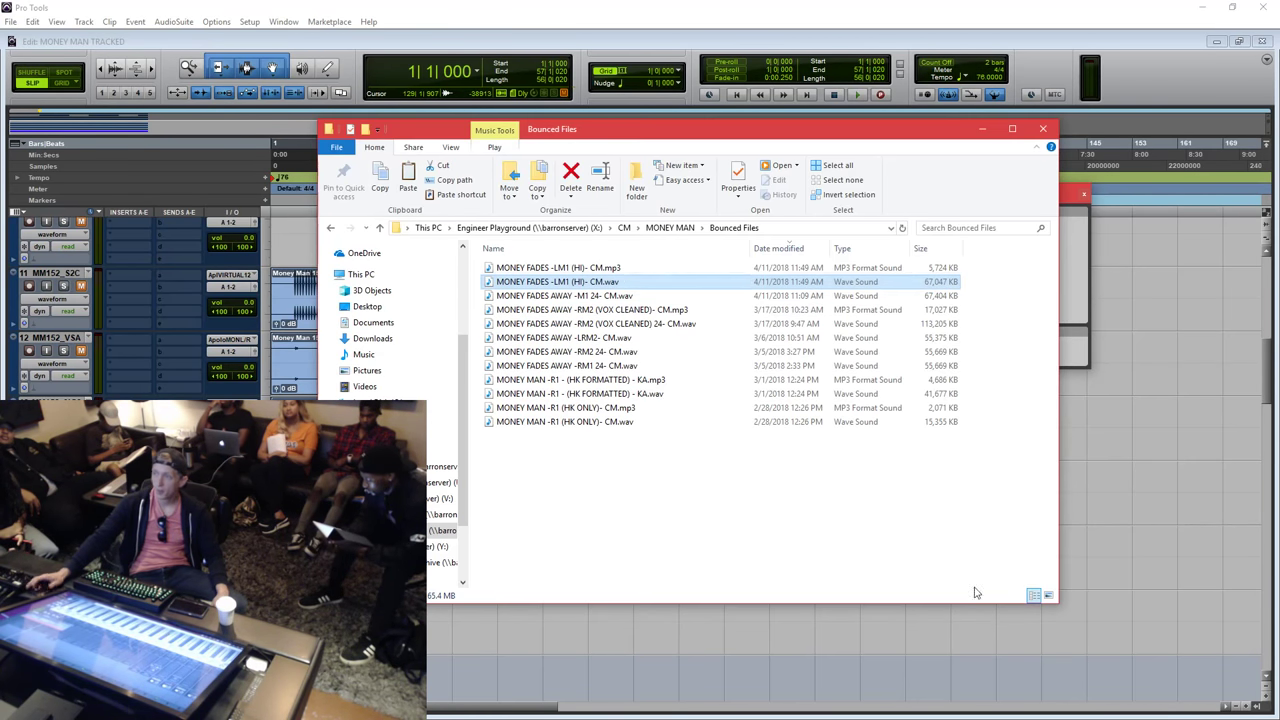
click(620, 460)
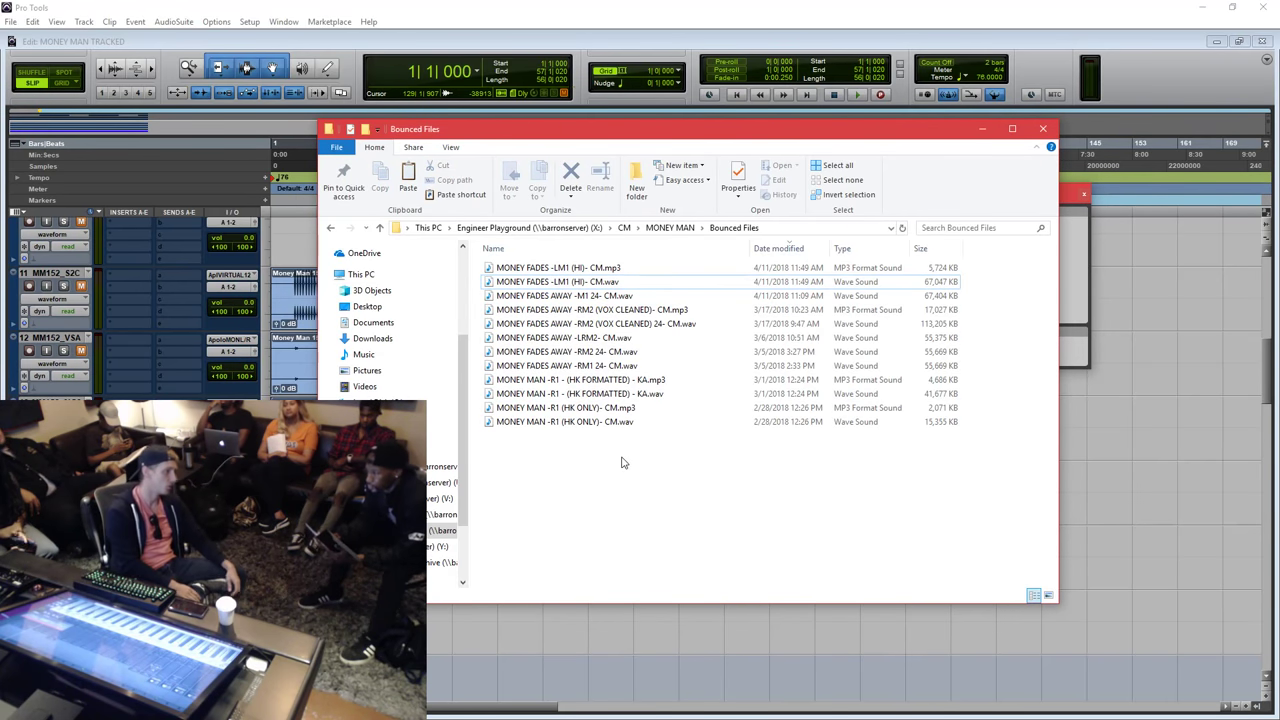